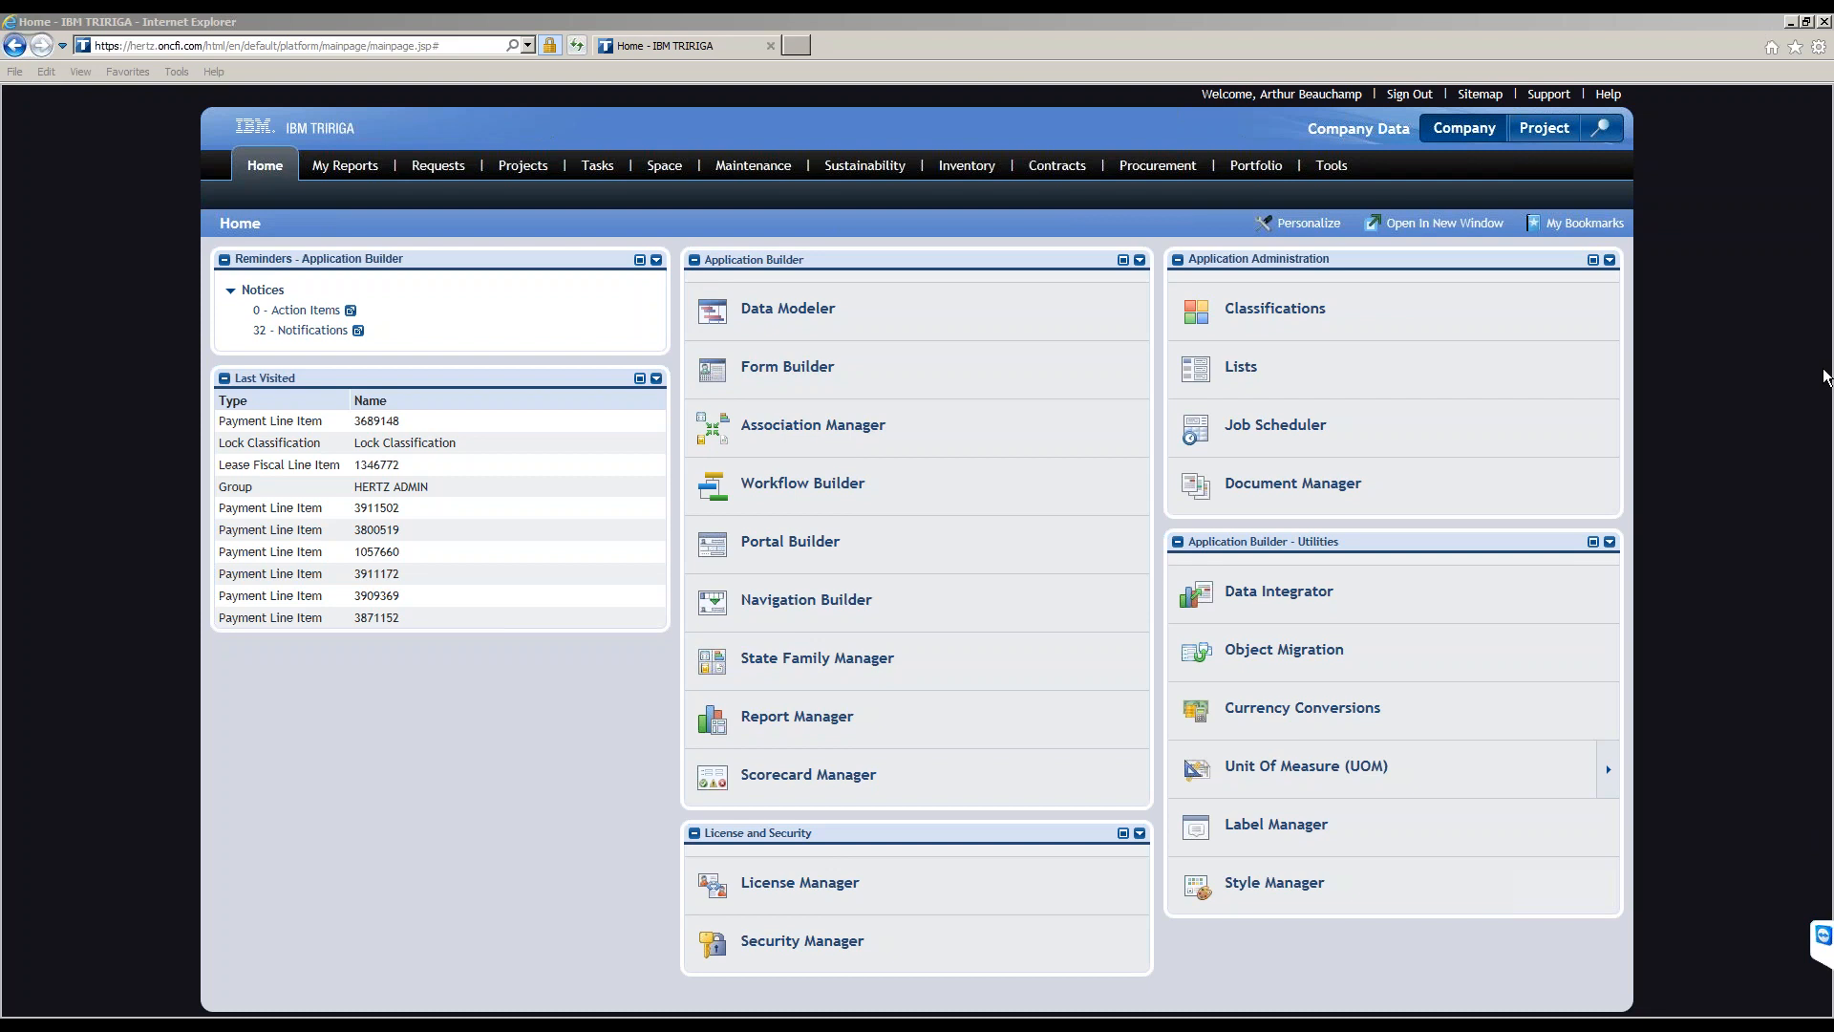
Open the My Reports area and look through the list of personal reports.
{"action": "left_click", "coordinate": [1693, 325]}
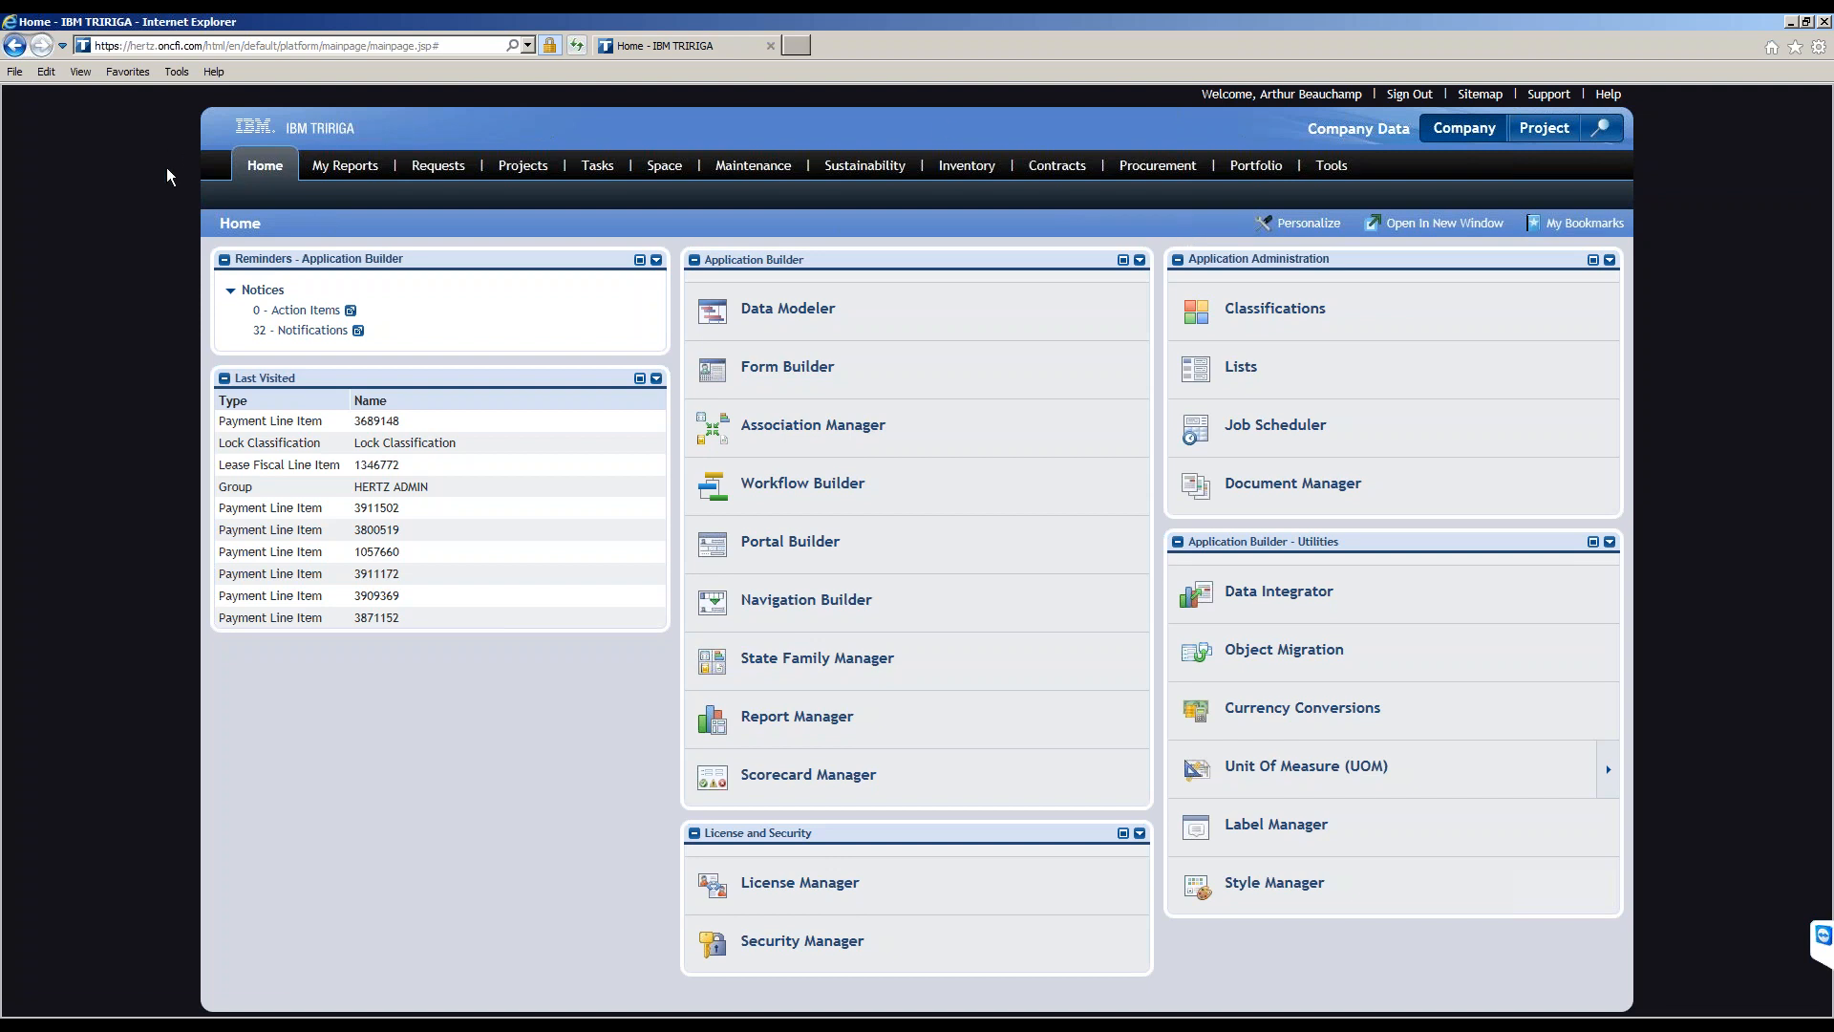
{"action": "left_click", "coordinate": [367, 170]}
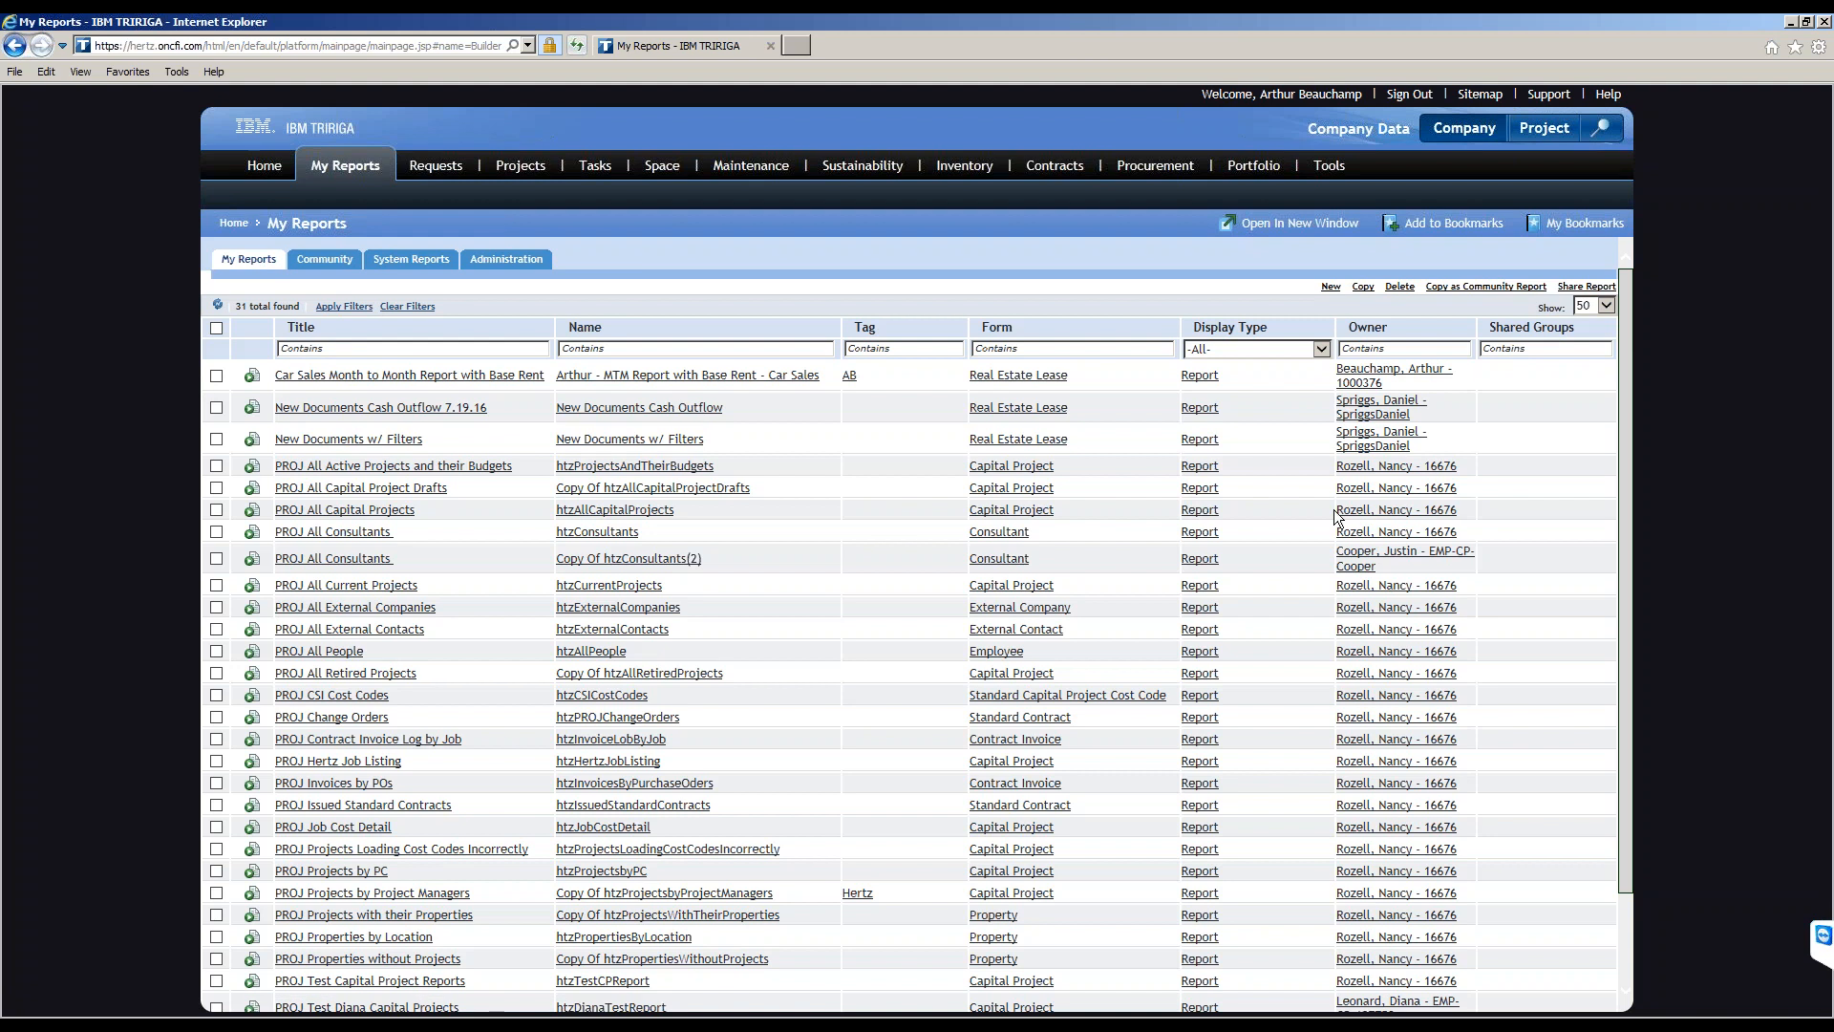
{"action": "scroll", "coordinate": [1399, 454], "scroll_direction": "down", "scroll_amount": 2}
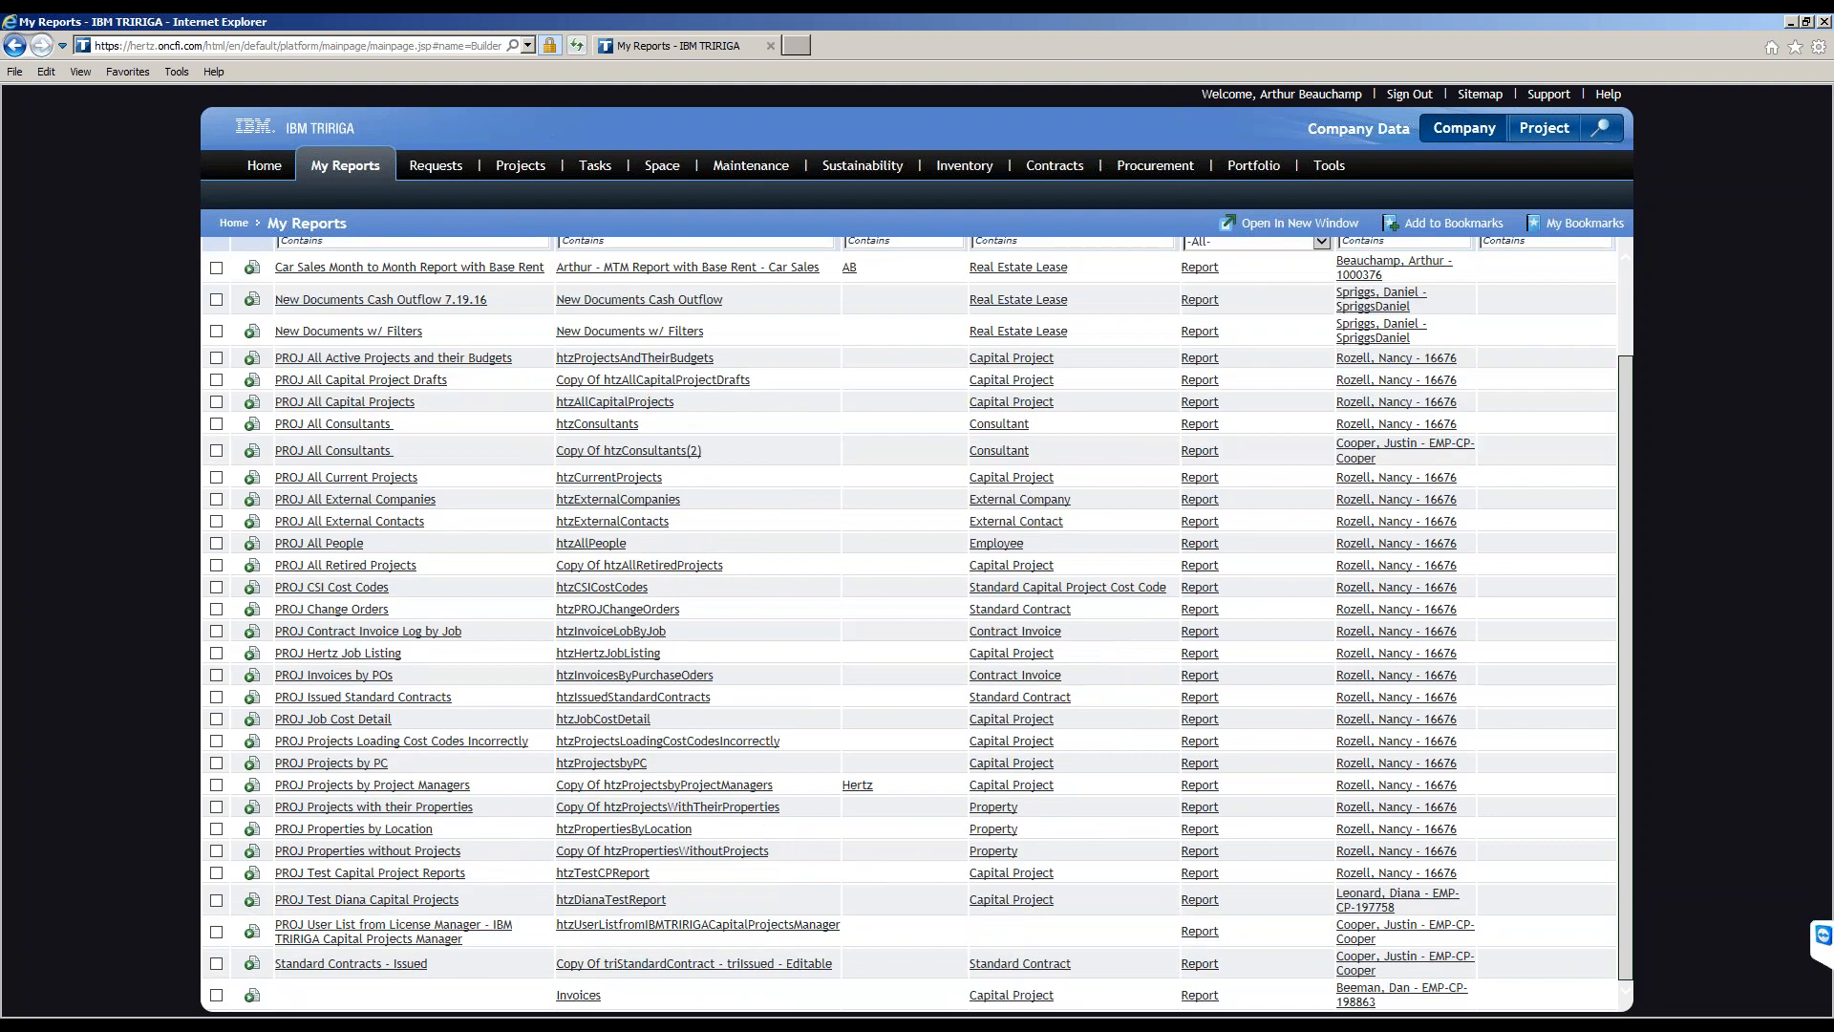
{"action": "scroll", "coordinate": [638, 361], "scroll_direction": "up", "scroll_amount": 2}
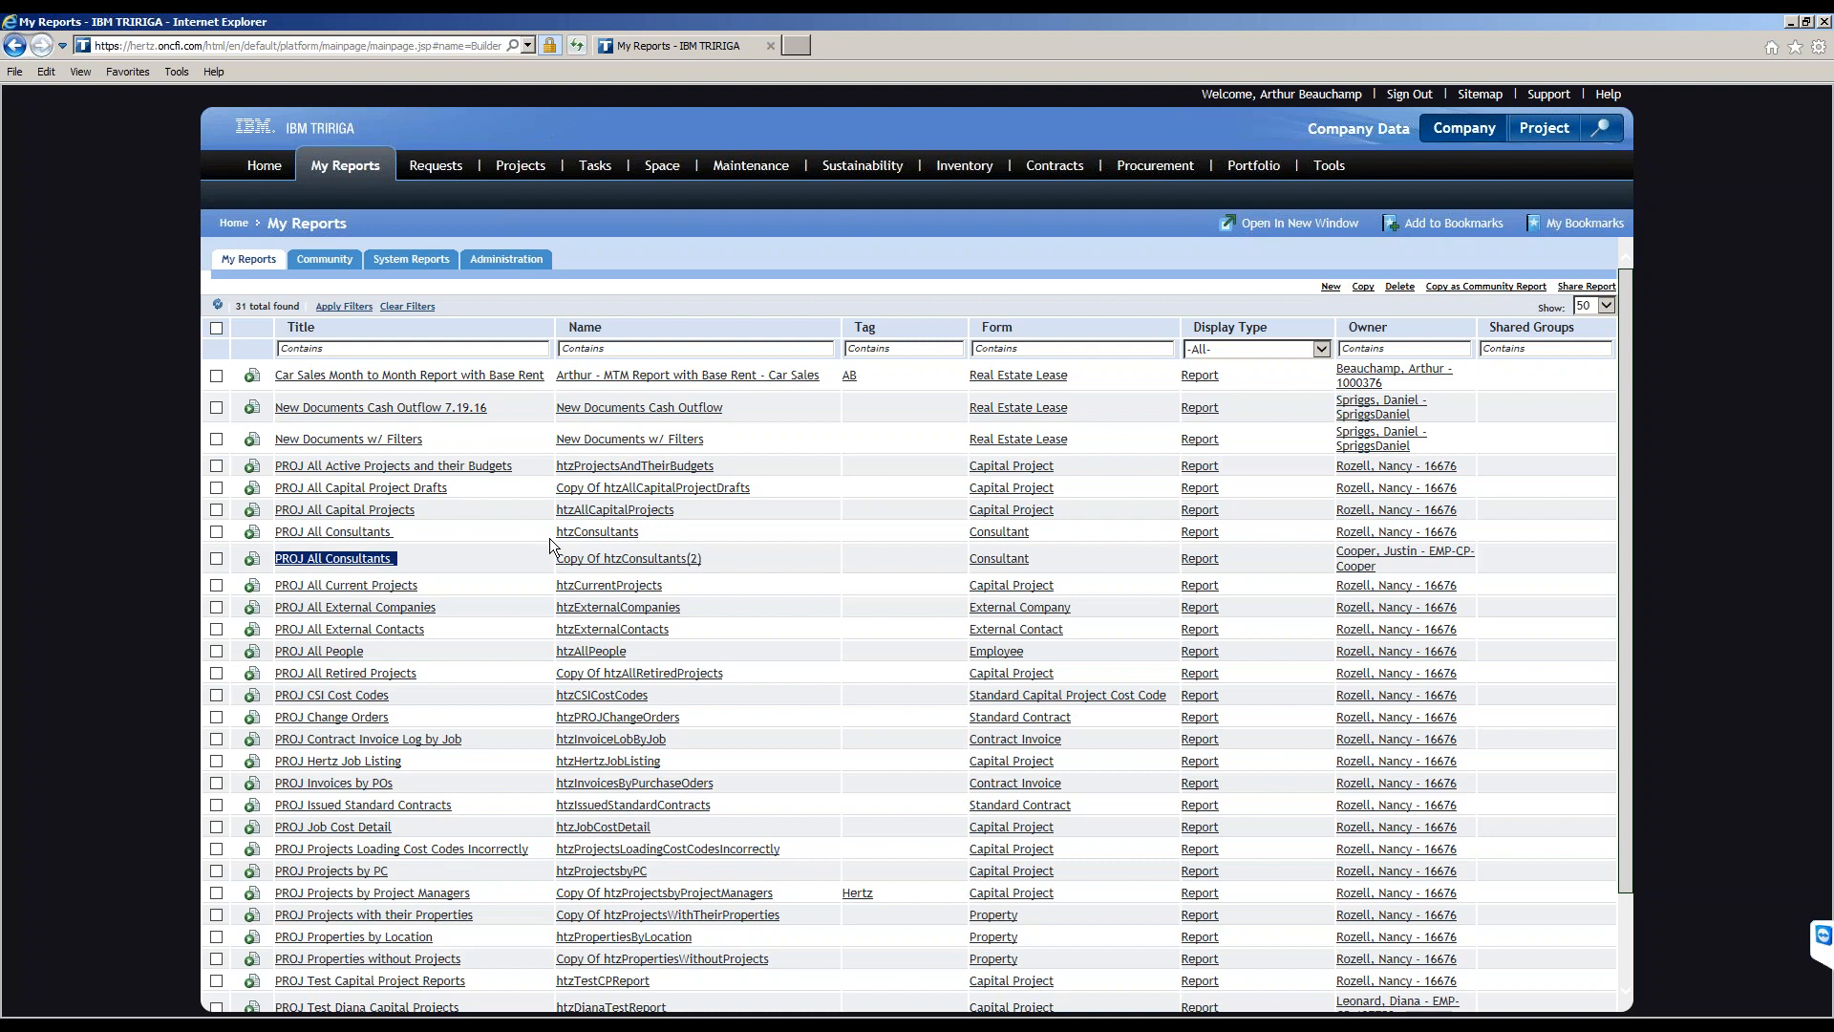
Look through the Community and Administration report lists and return to the personal reports.
{"action": "left_click", "coordinate": [324, 264]}
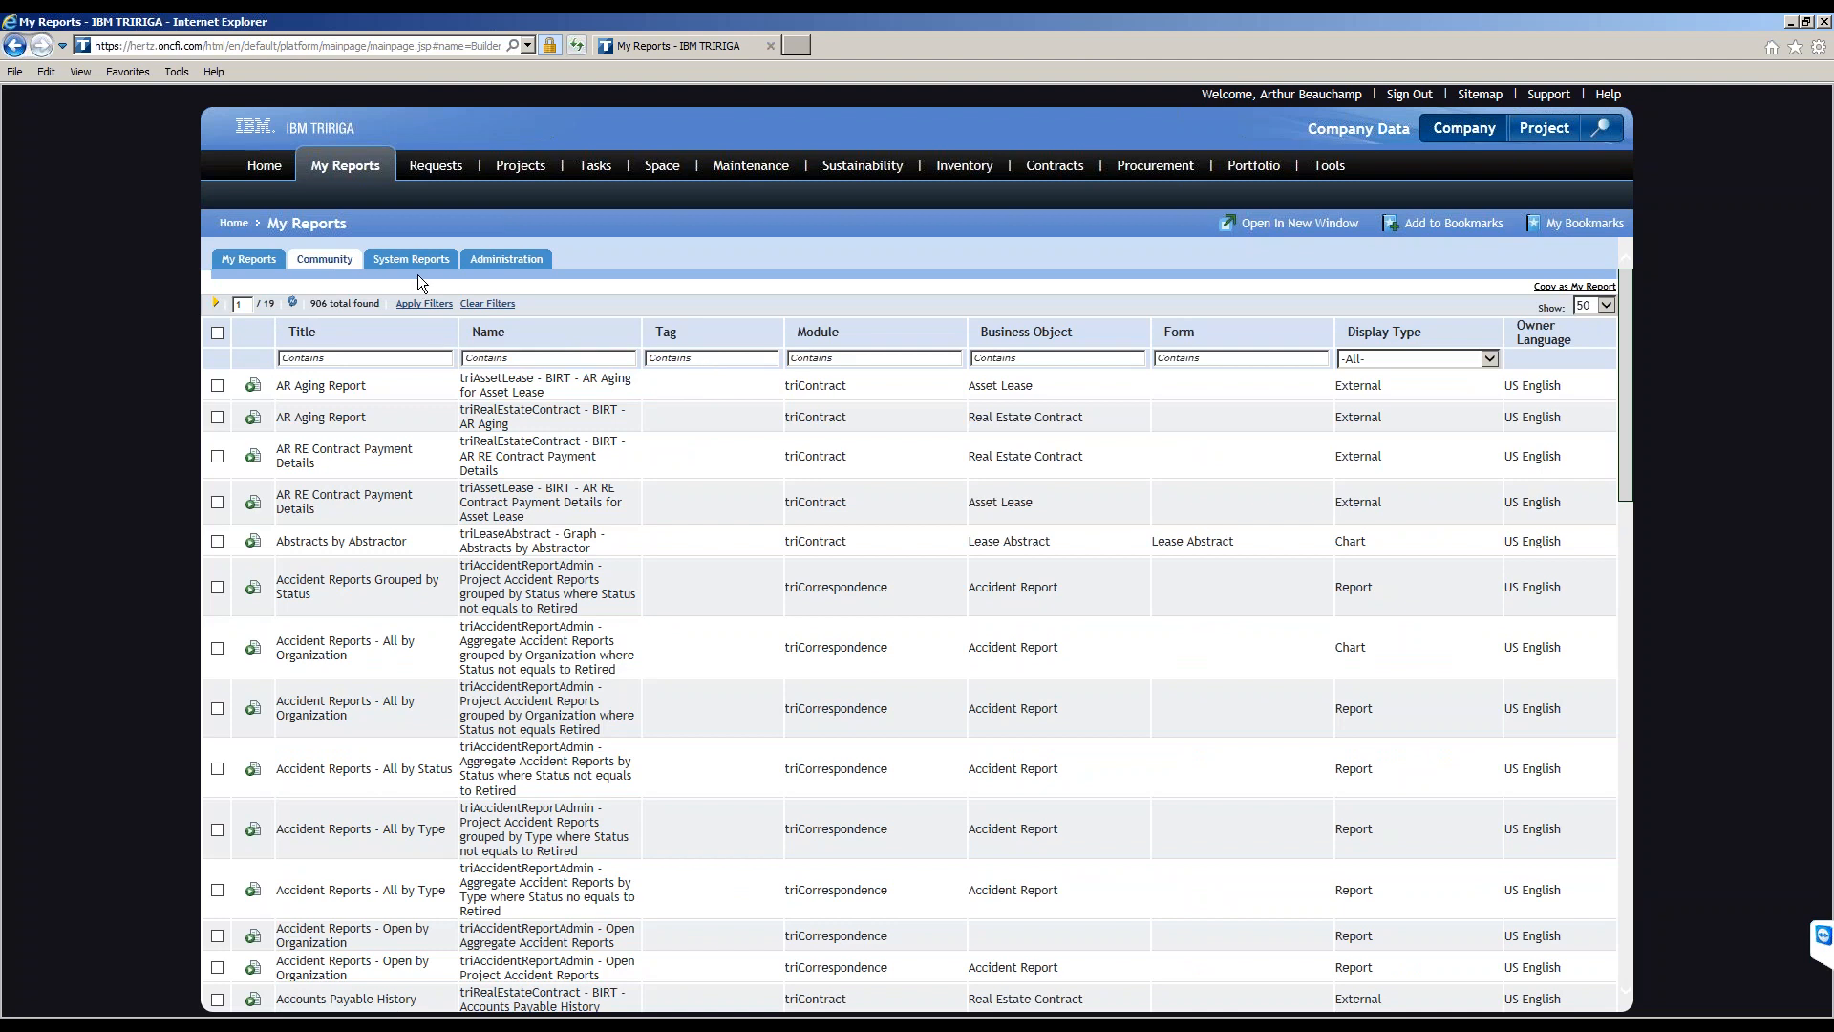
{"action": "left_click", "coordinate": [504, 264]}
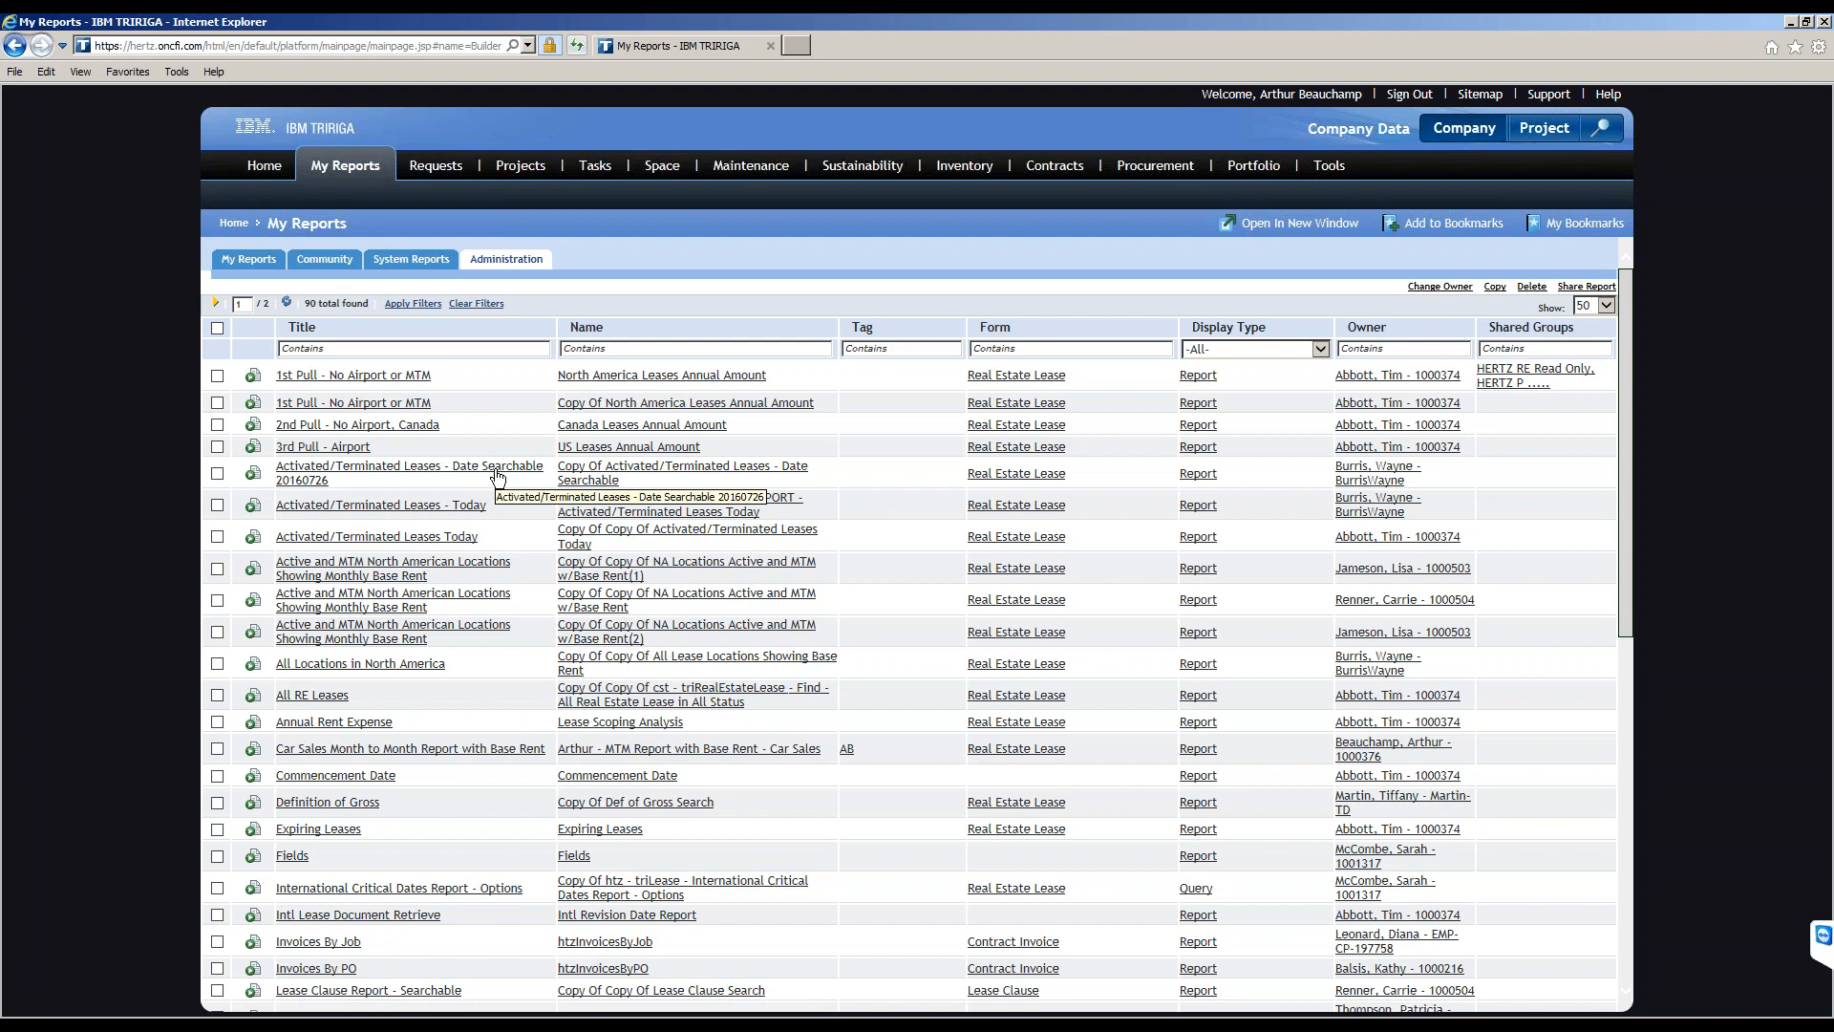
{"action": "scroll", "coordinate": [498, 477], "scroll_direction": "down", "scroll_amount": 4}
{"action": "scroll", "coordinate": [382, 335], "scroll_direction": "up", "scroll_amount": 4}
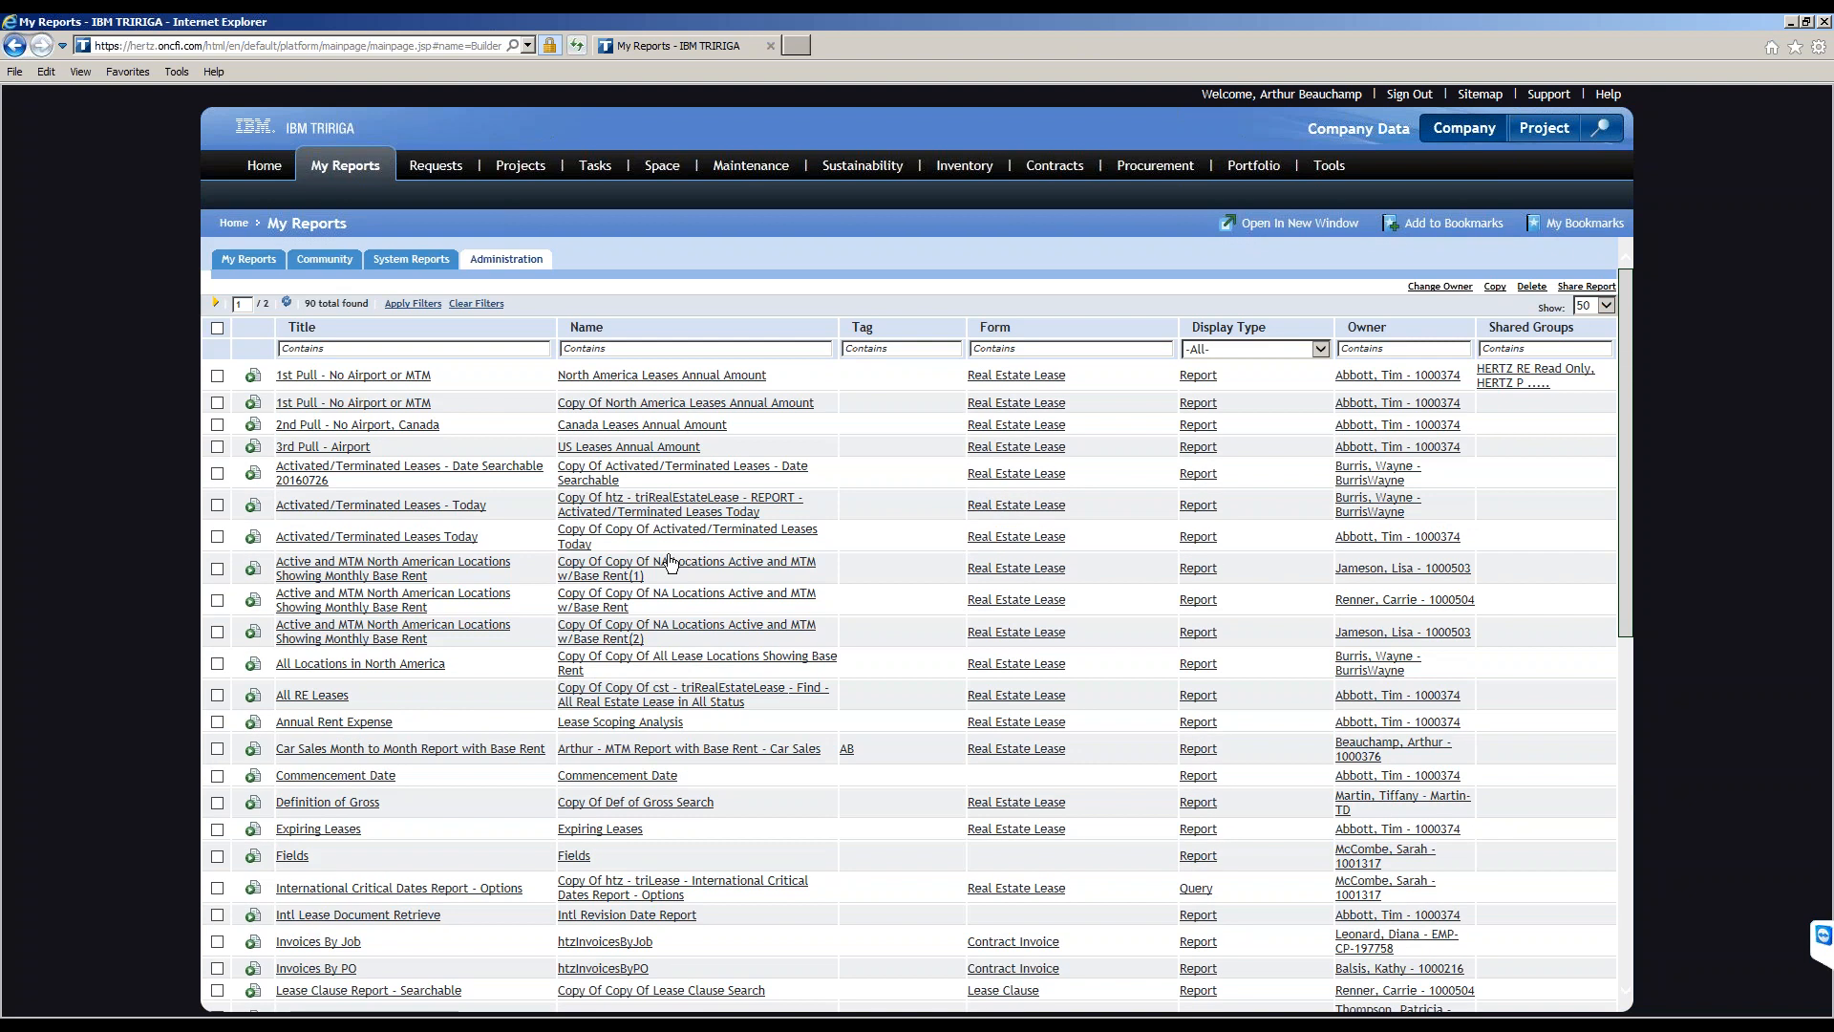
{"action": "left_click", "coordinate": [243, 262]}
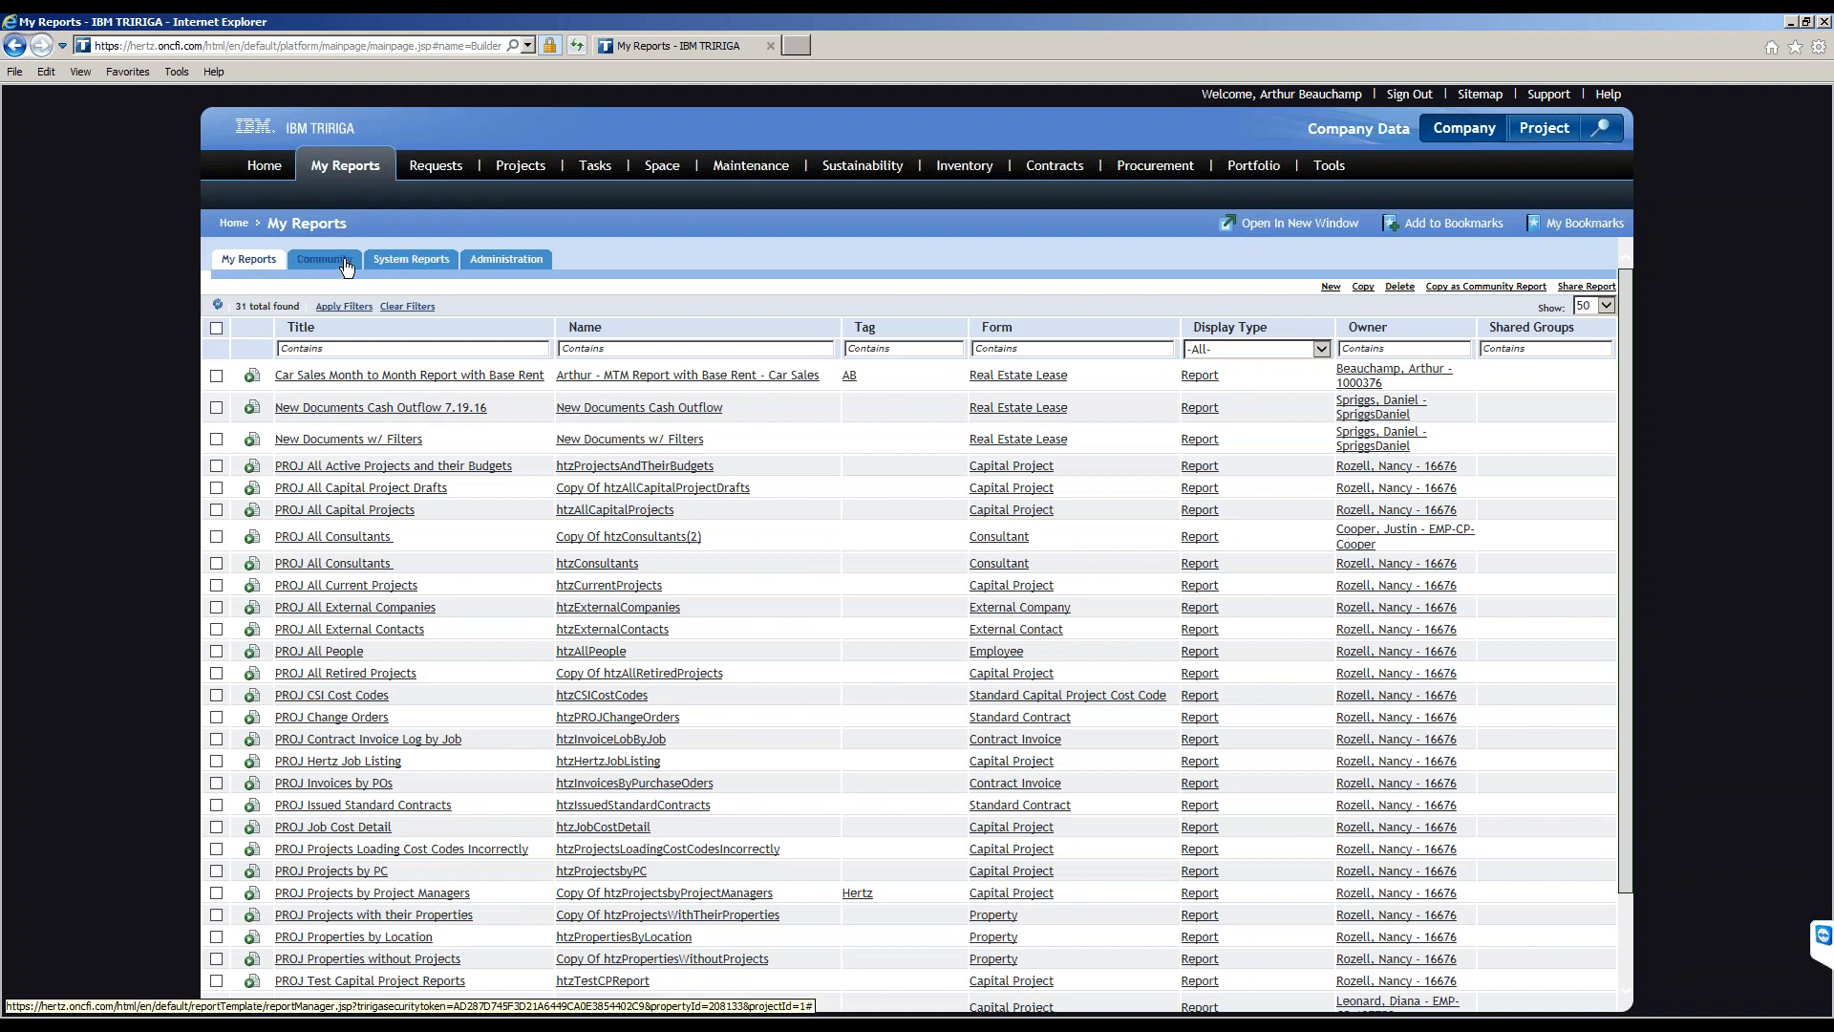
Create a new report from the system reports list and begin its name with "htz -".
{"action": "left_click", "coordinate": [397, 265]}
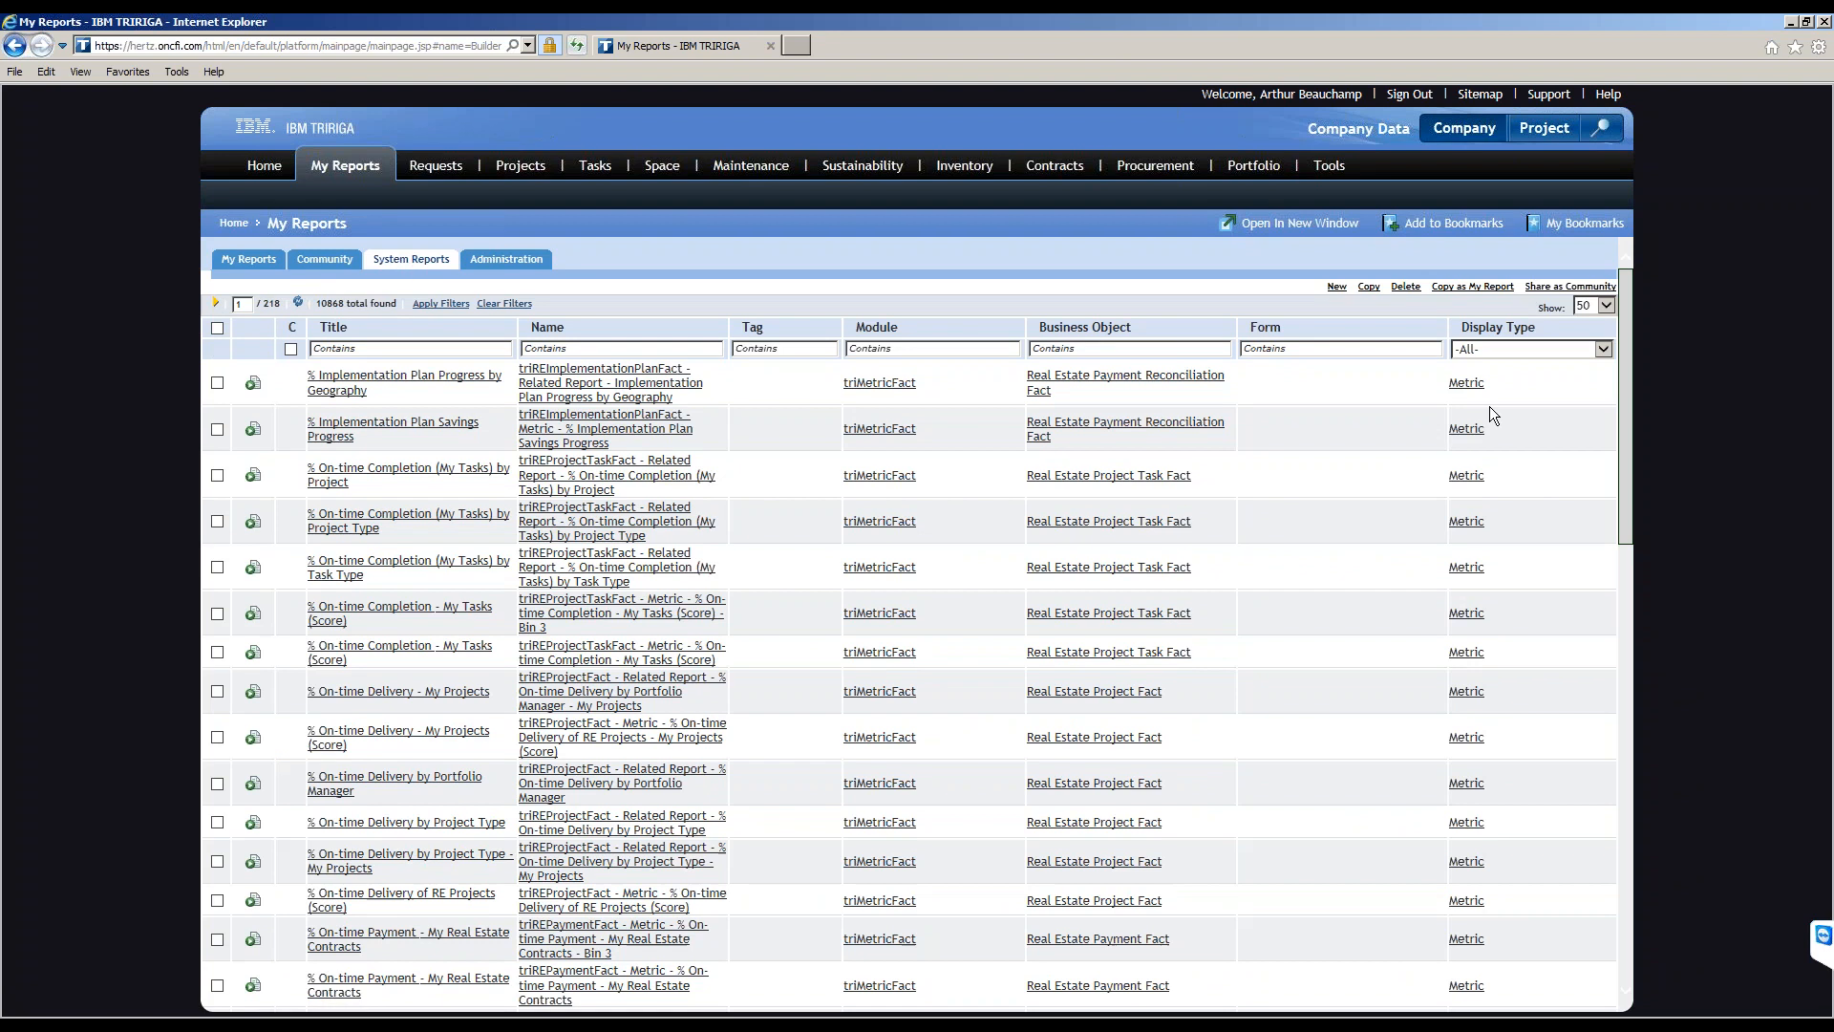
{"action": "left_click", "coordinate": [1339, 290]}
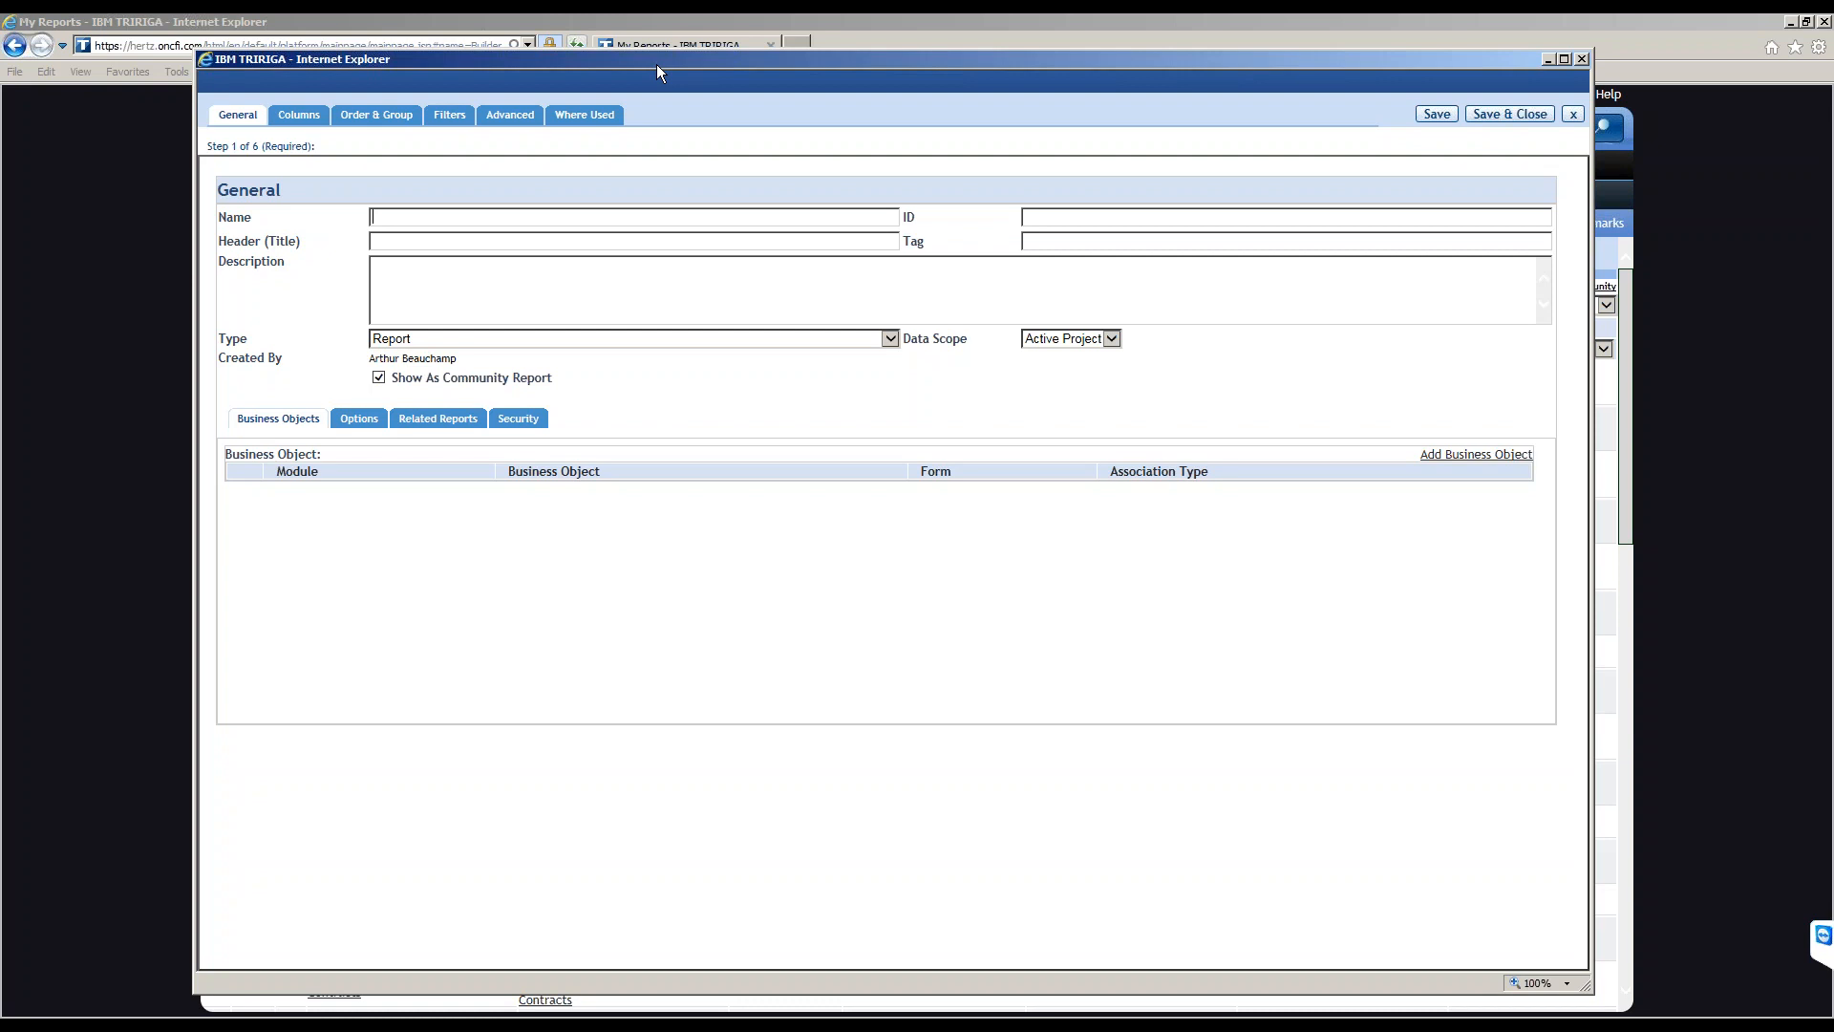
{"action": "type", "text": "z -"}
Choose triContract as the module for the report's business object and close the business object picker.
{"action": "left_click", "coordinate": [1431, 456]}
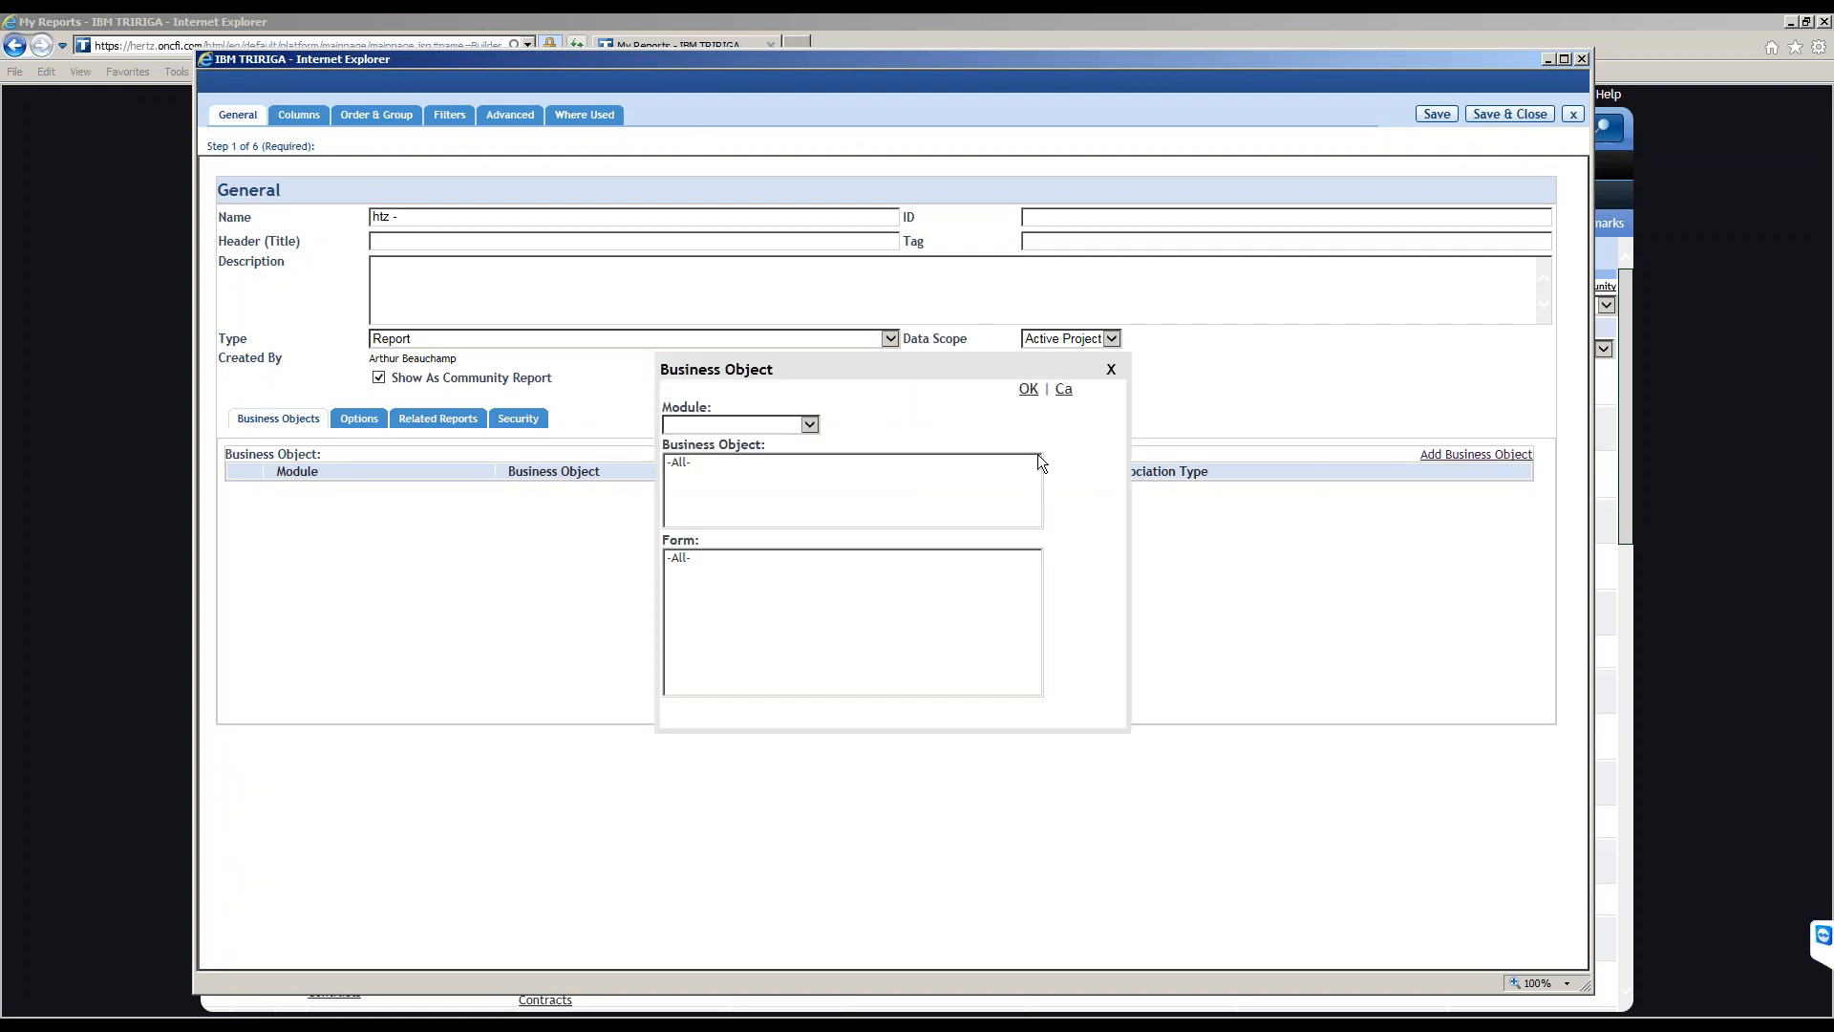
{"action": "left_click", "coordinate": [801, 428]}
{"action": "scroll", "coordinate": [750, 573], "scroll_direction": "down", "scroll_amount": 5}
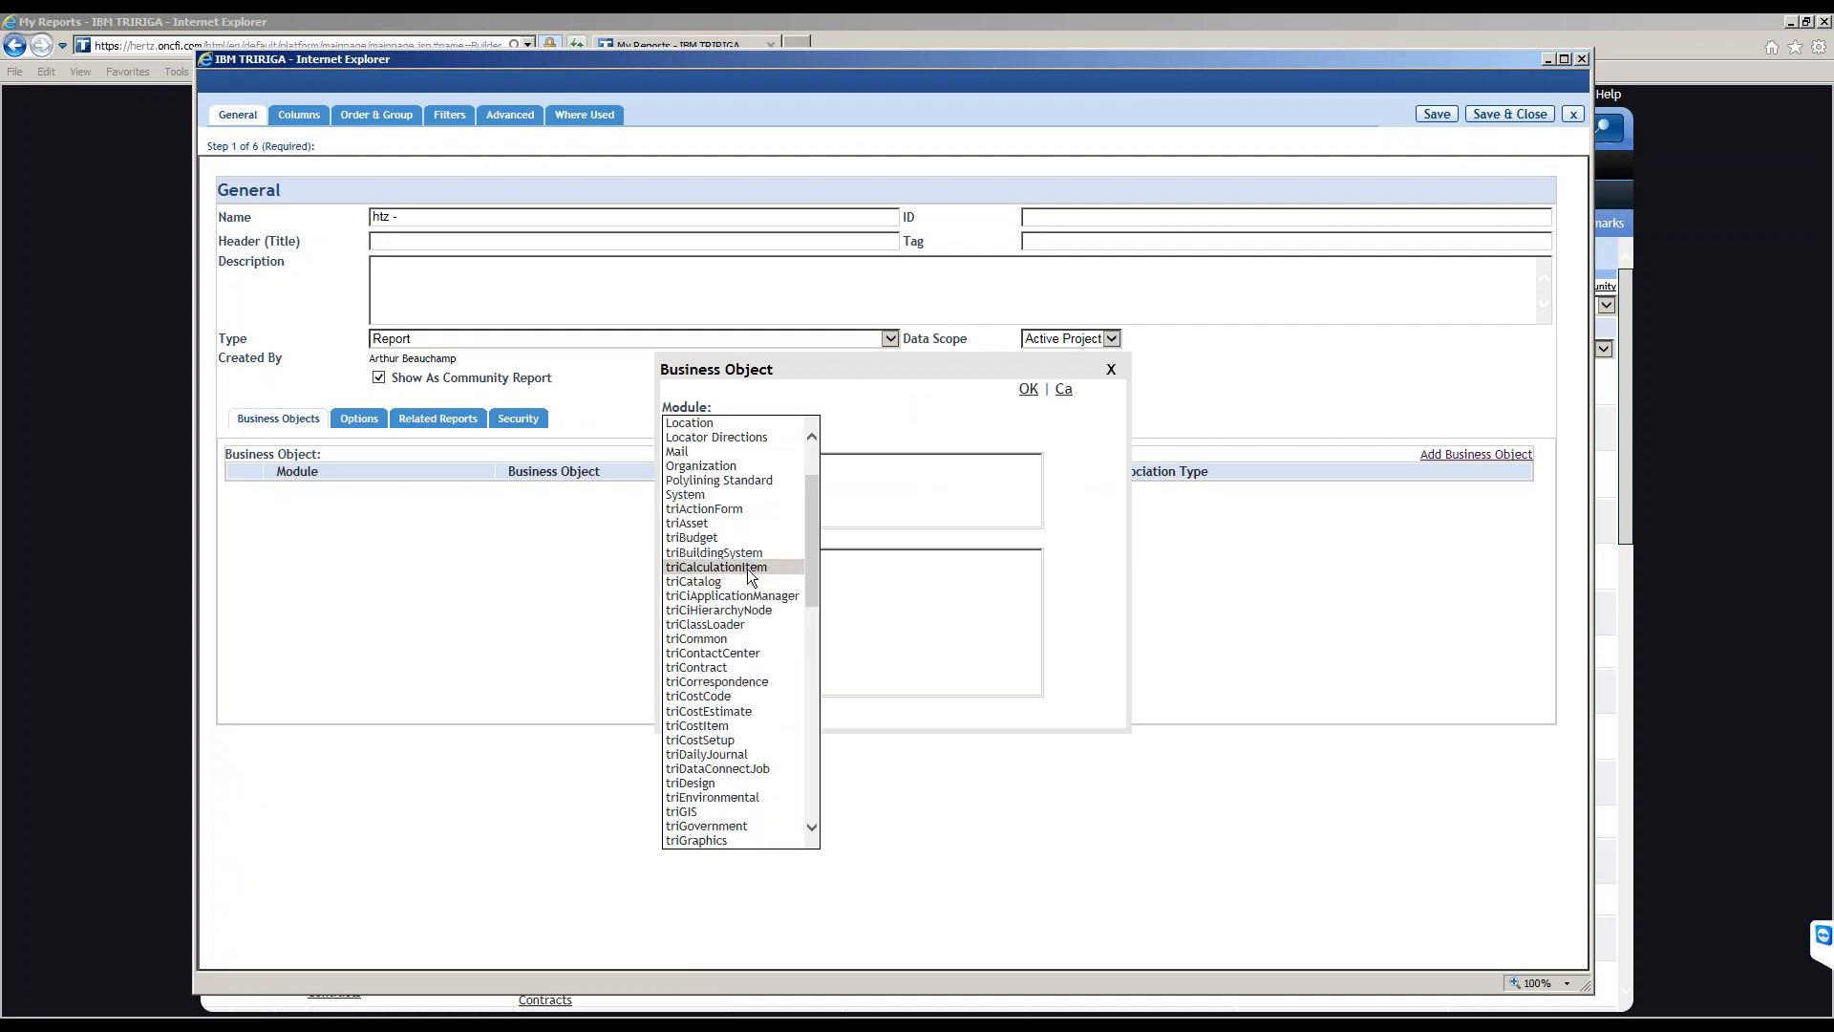
{"action": "scroll", "coordinate": [732, 666], "scroll_direction": "down", "scroll_amount": 11}
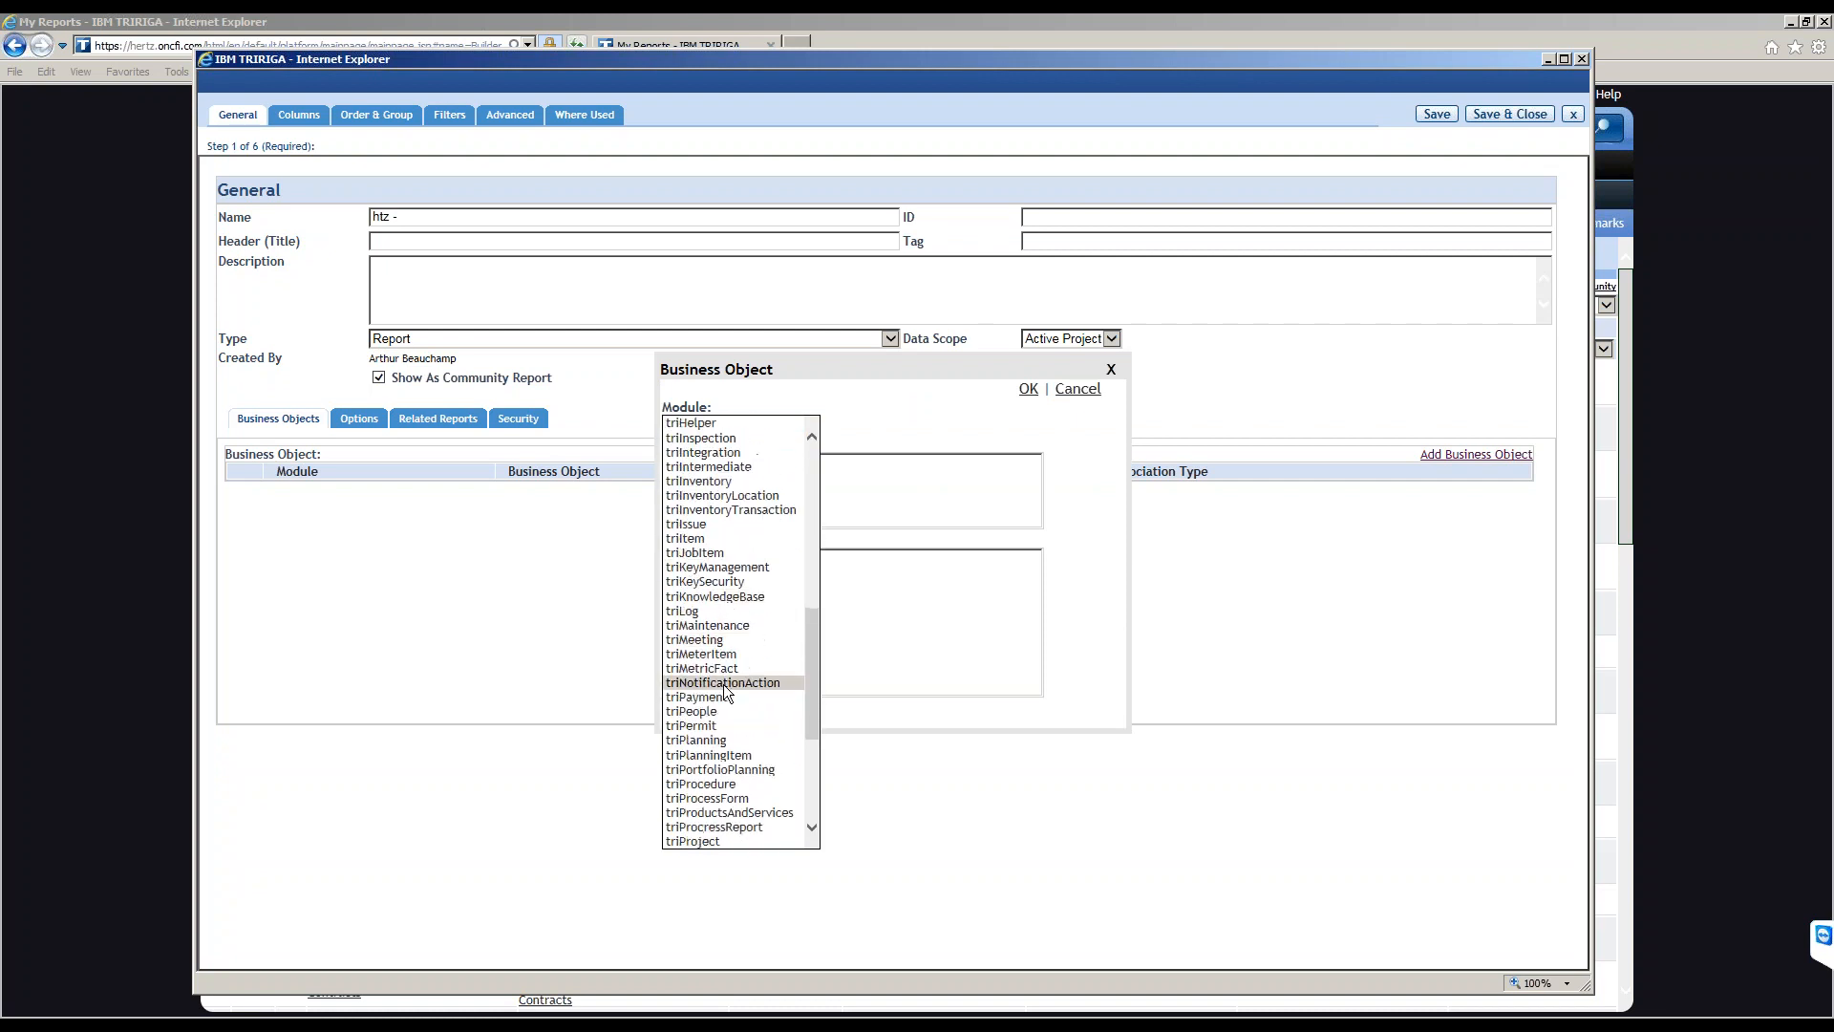
{"action": "left_click_drag", "start_coordinate": [810, 659], "coordinate": [814, 556]}
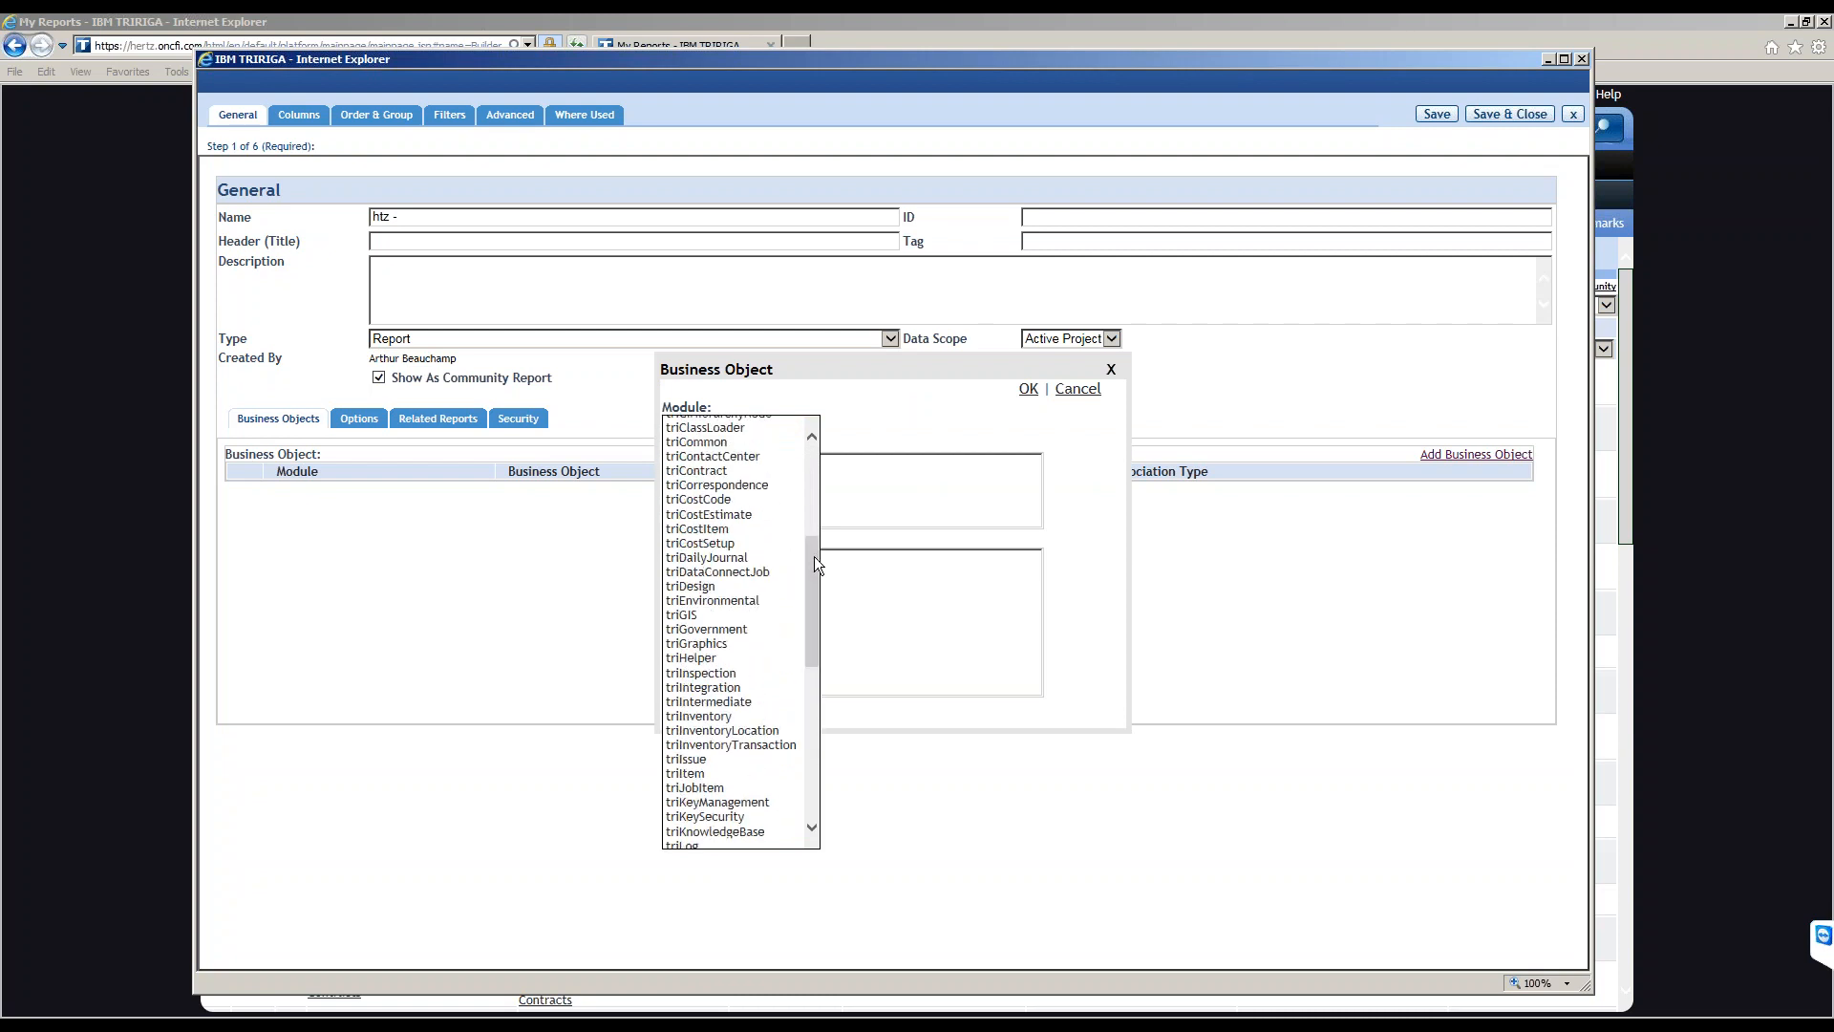
{"action": "left_click", "coordinate": [754, 471]}
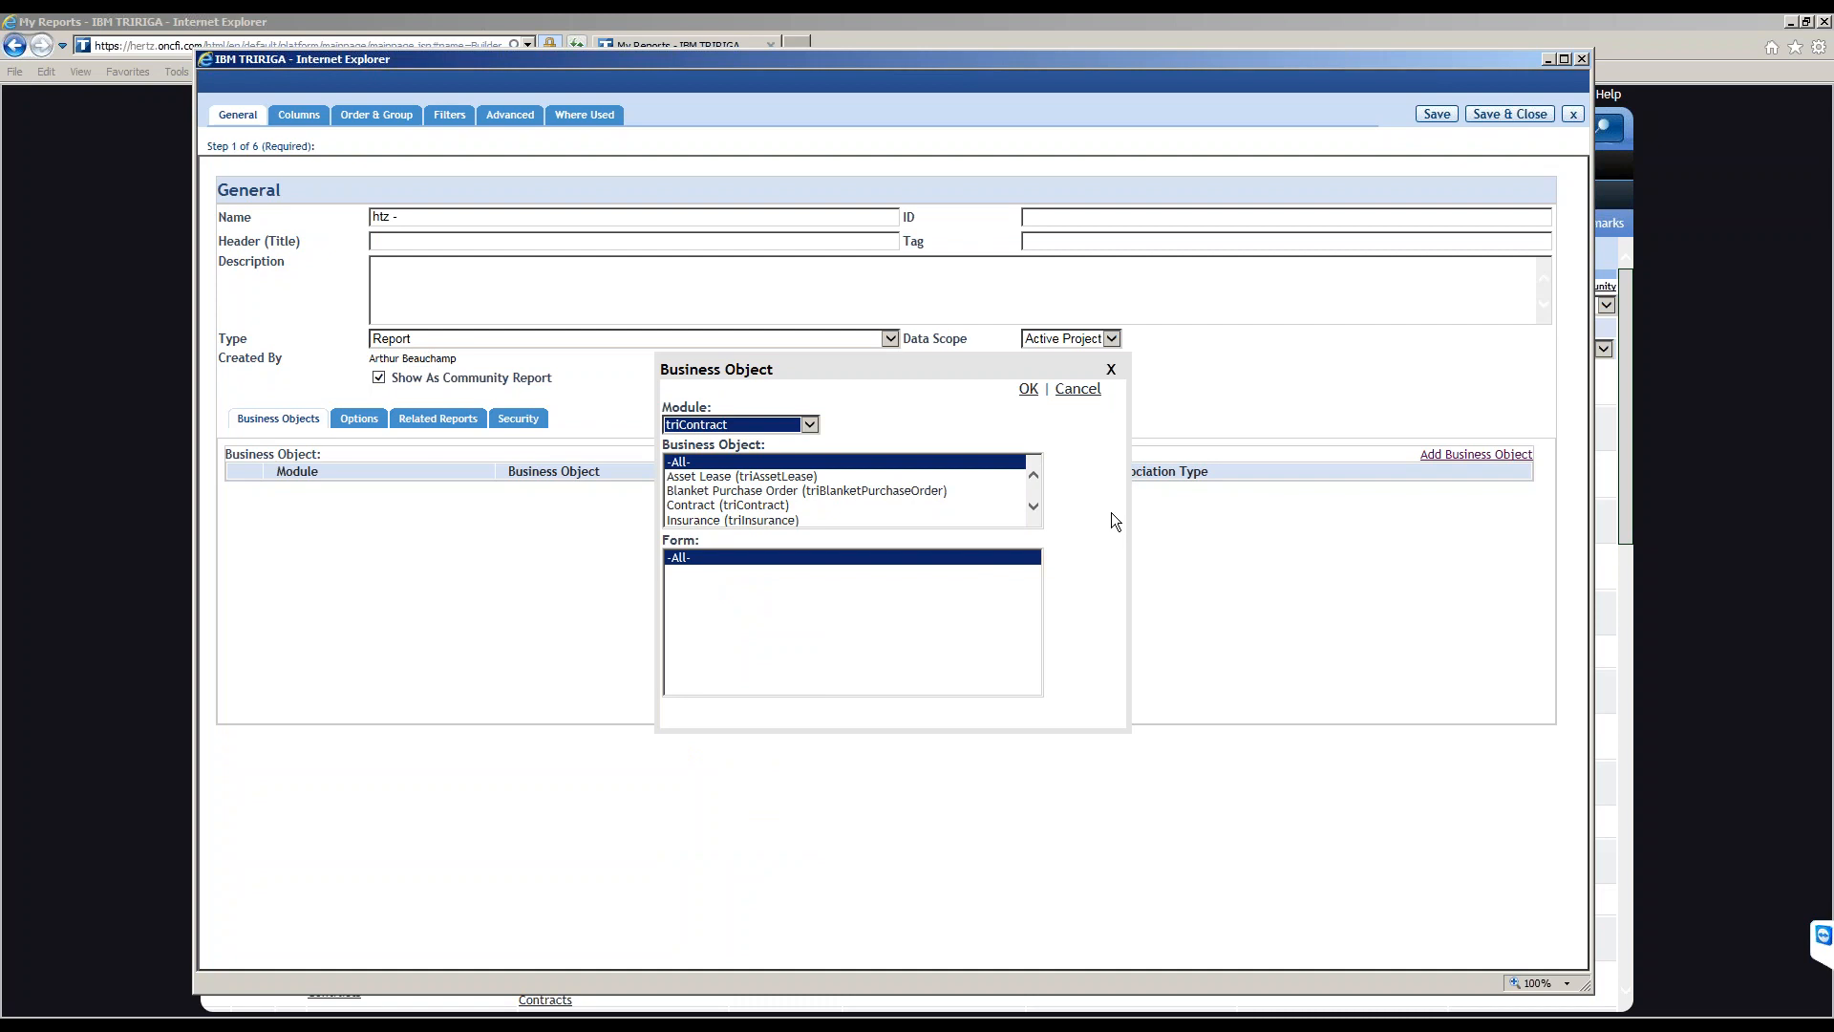
{"action": "left_click", "coordinate": [1111, 368]}
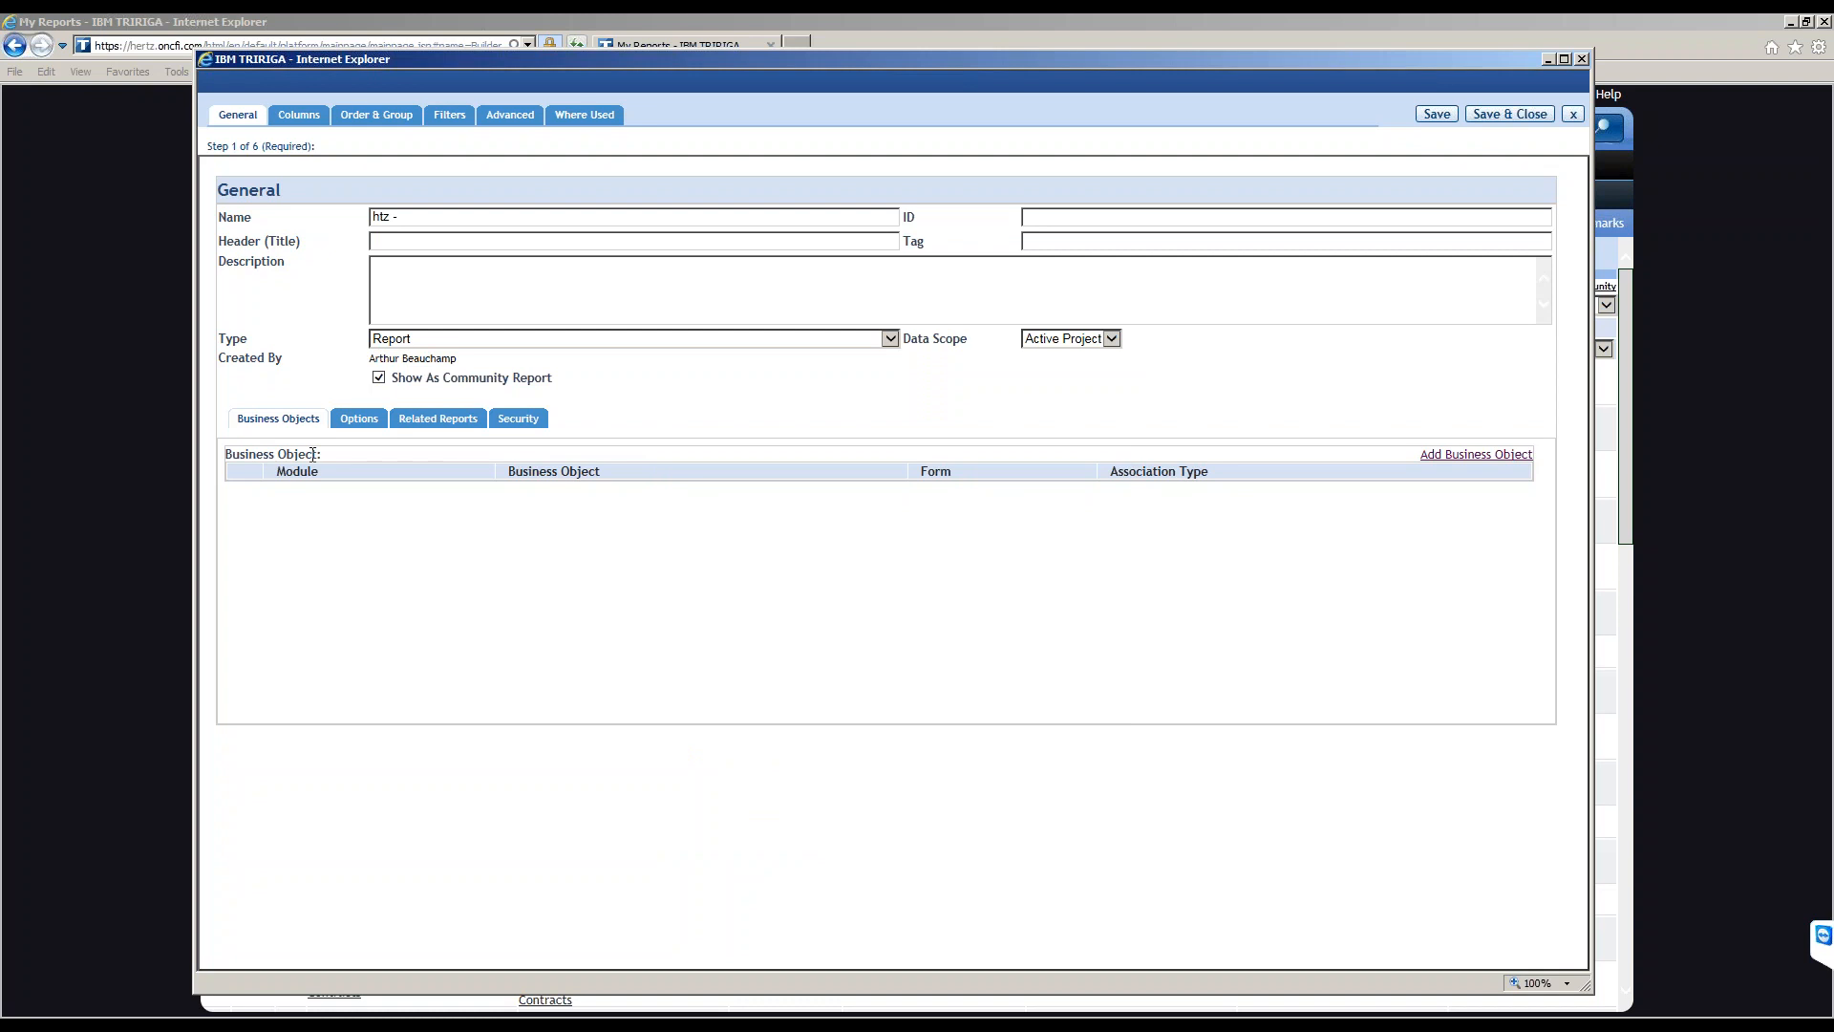
{"action": "left_click_drag", "start_coordinate": [240, 453], "coordinate": [261, 464]}
{"action": "left_click", "coordinate": [306, 505]}
{"action": "left_click", "coordinate": [1385, 548]}
{"action": "left_click", "coordinate": [1494, 459]}
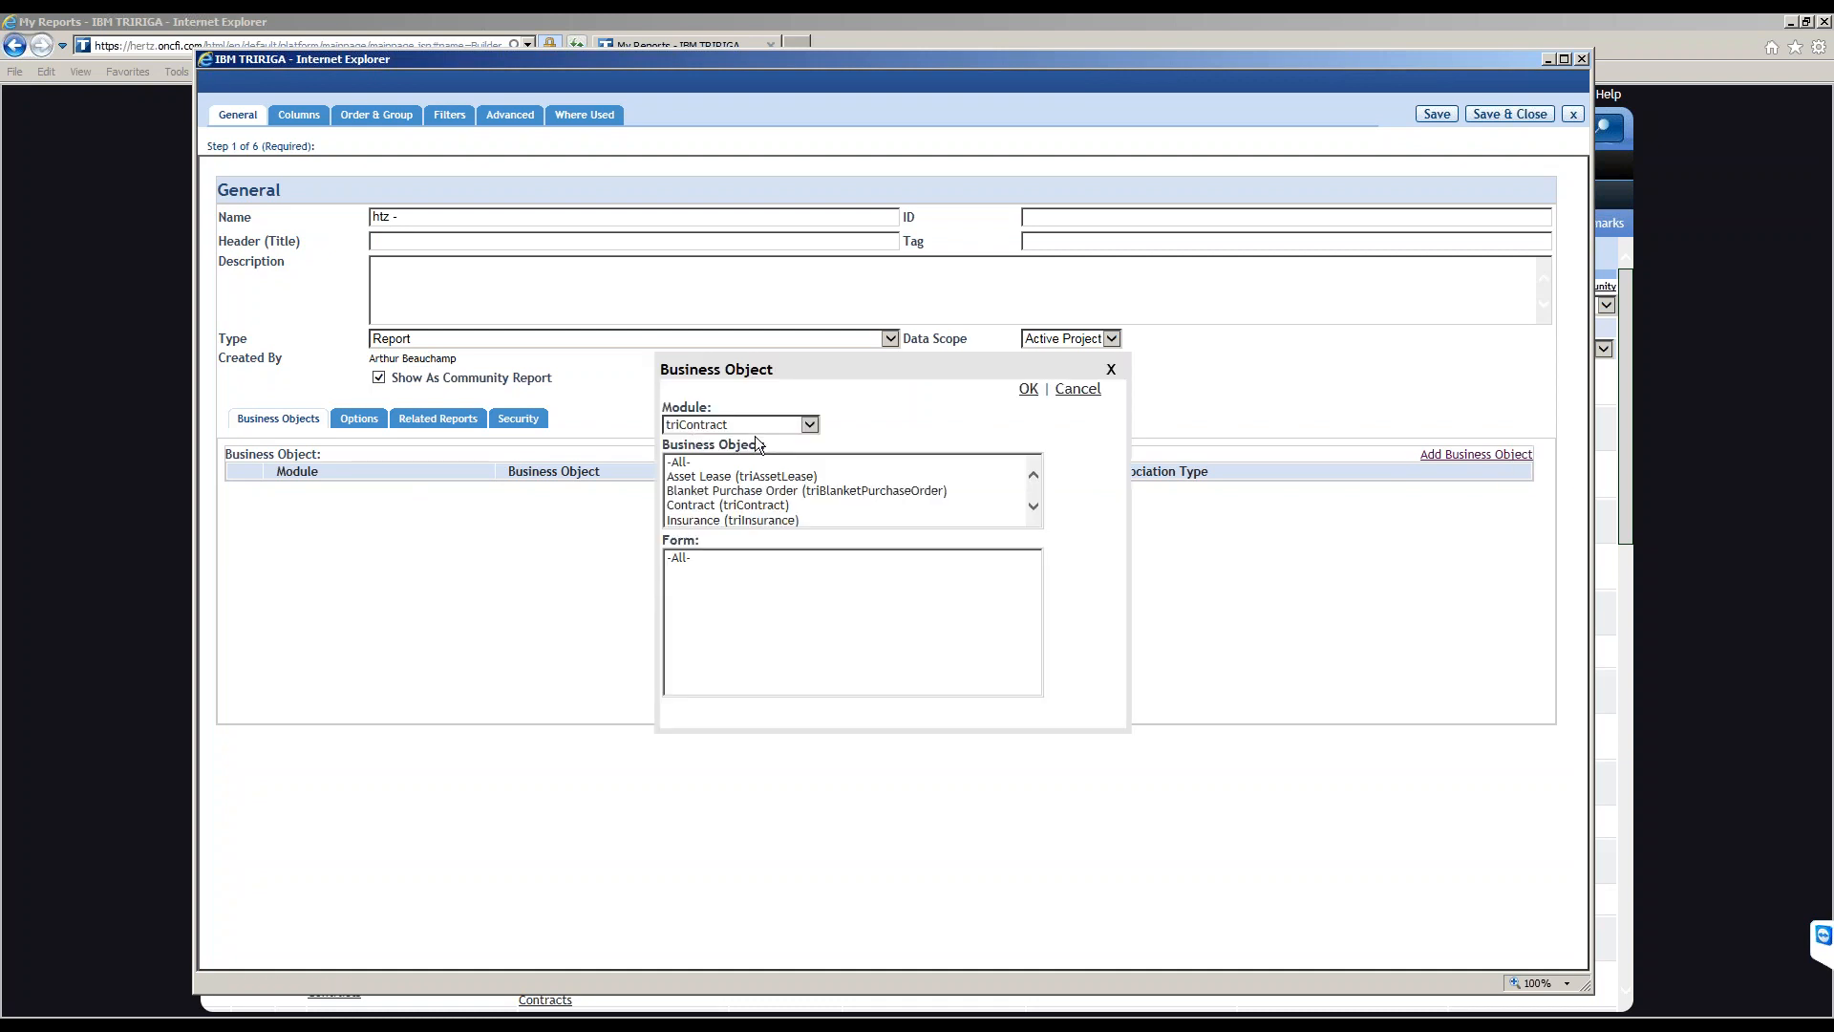
{"action": "left_click_drag", "start_coordinate": [1033, 504], "coordinate": [1034, 504]}
{"action": "left_click", "coordinate": [984, 490]}
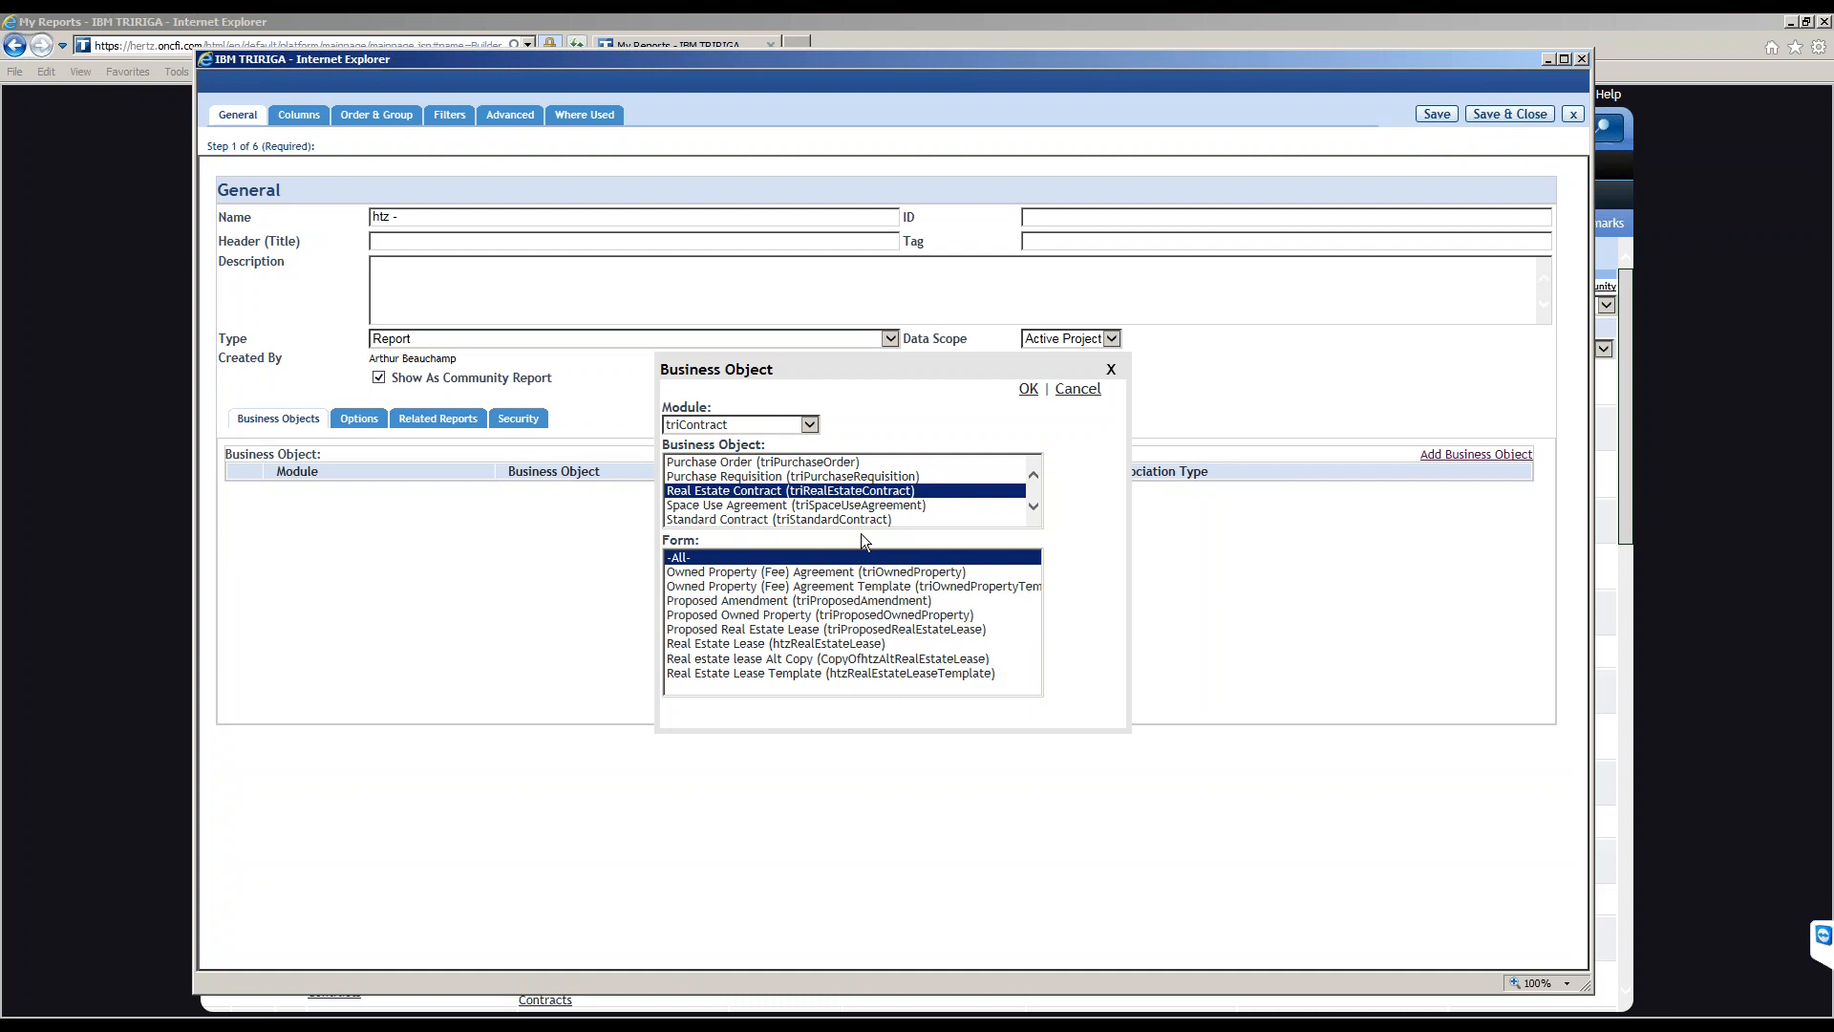
{"action": "left_click", "coordinate": [1111, 370]}
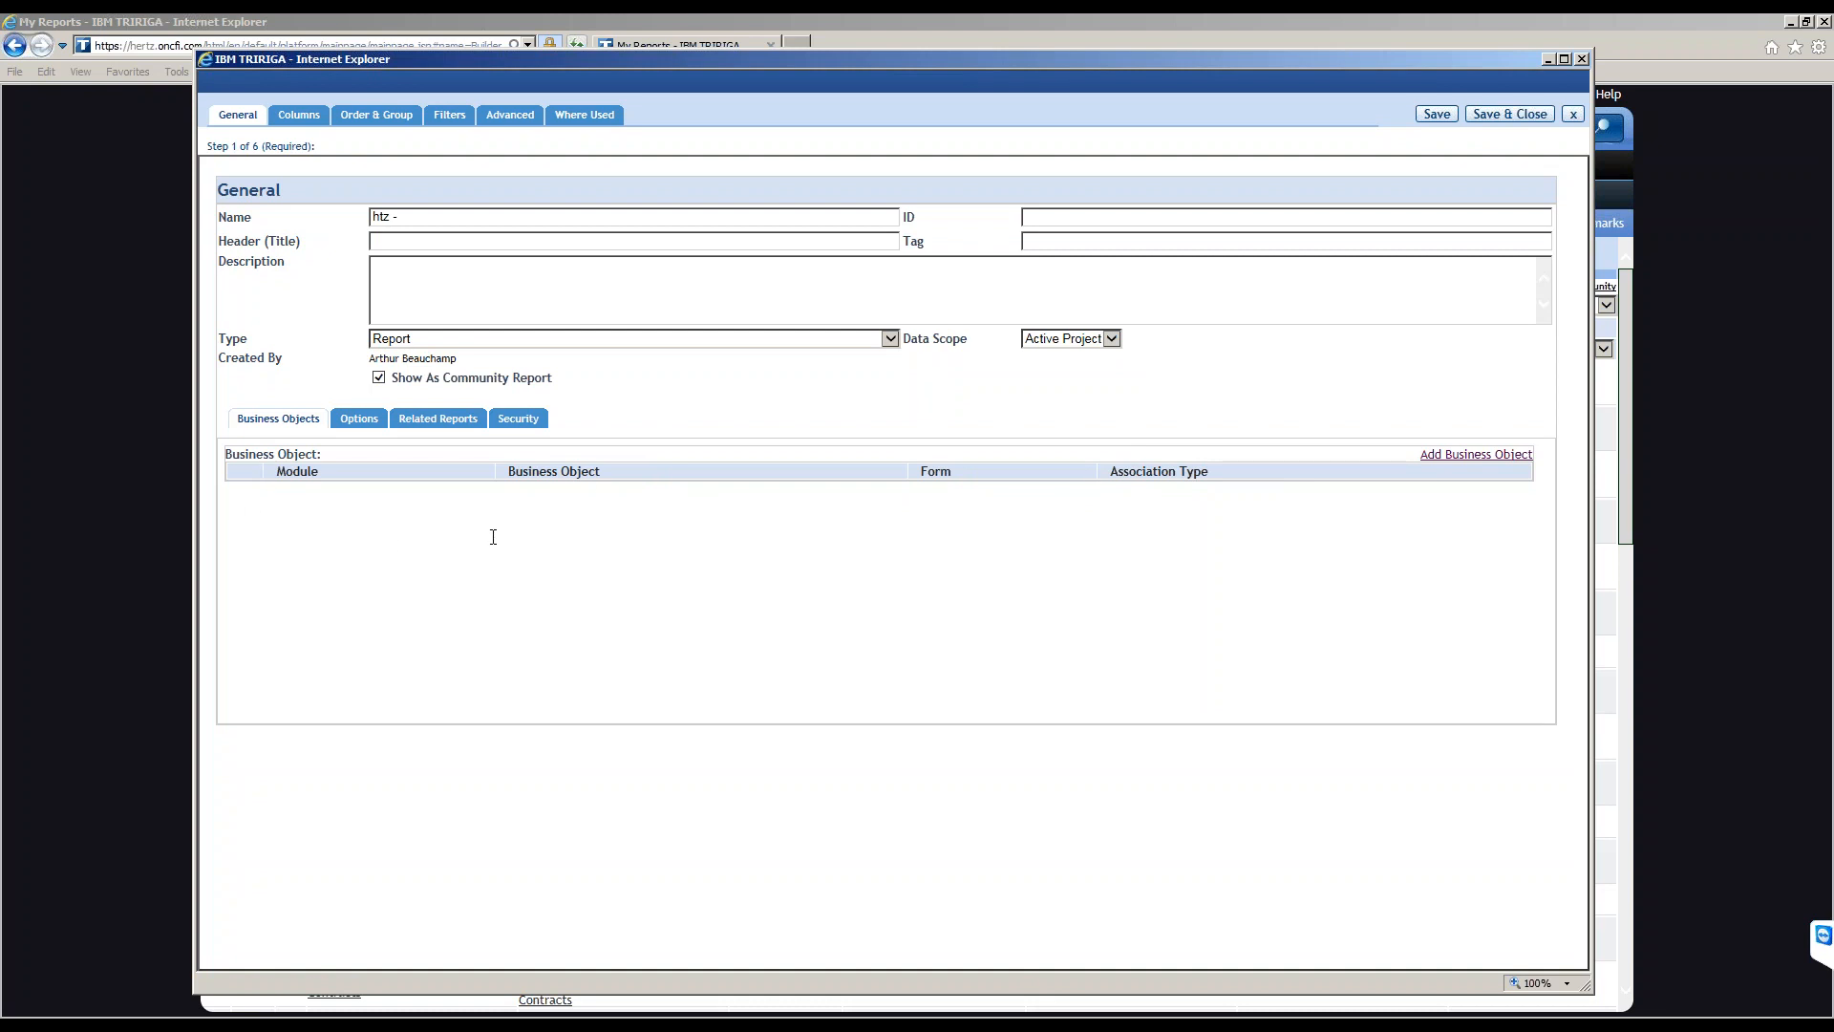
Add the triContract business object Real Estate Contract (triRealEstateContract) with the form Real Estate Lease (htzRealEstateLease) to the report.
{"action": "left_click", "coordinate": [1450, 455]}
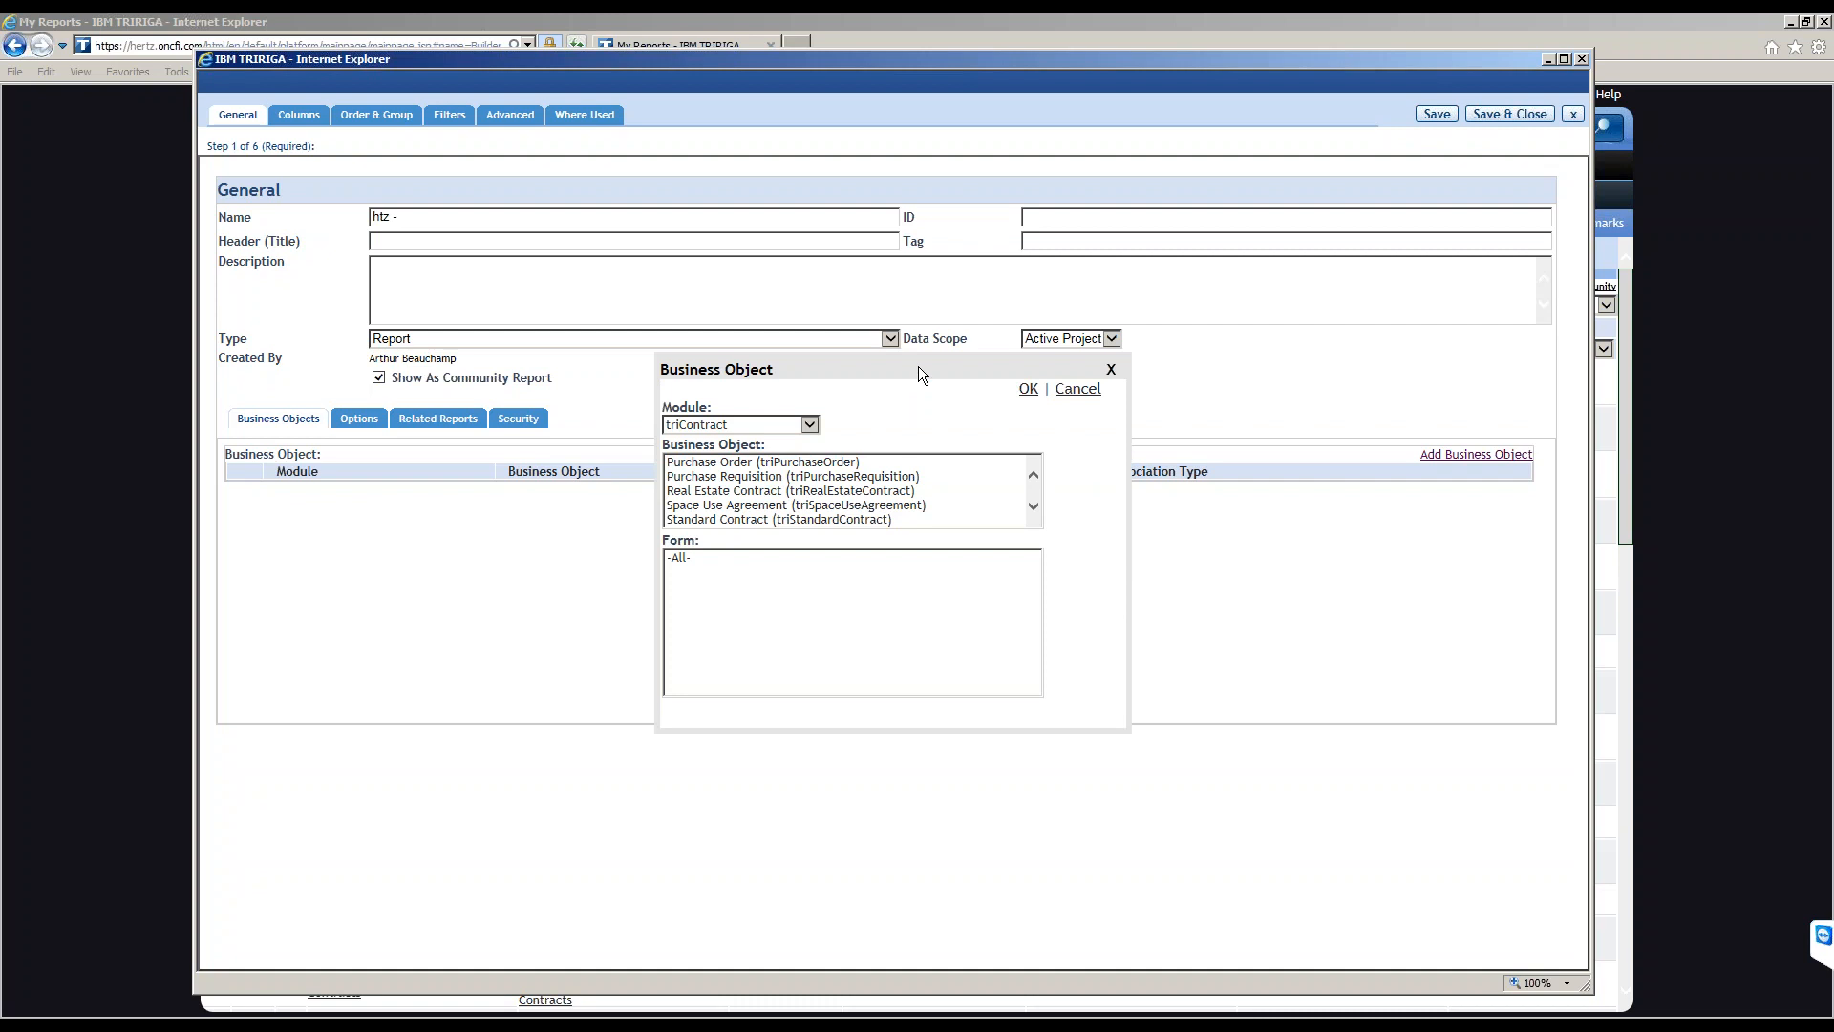
{"action": "left_click", "coordinate": [812, 426]}
{"action": "left_click", "coordinate": [814, 427]}
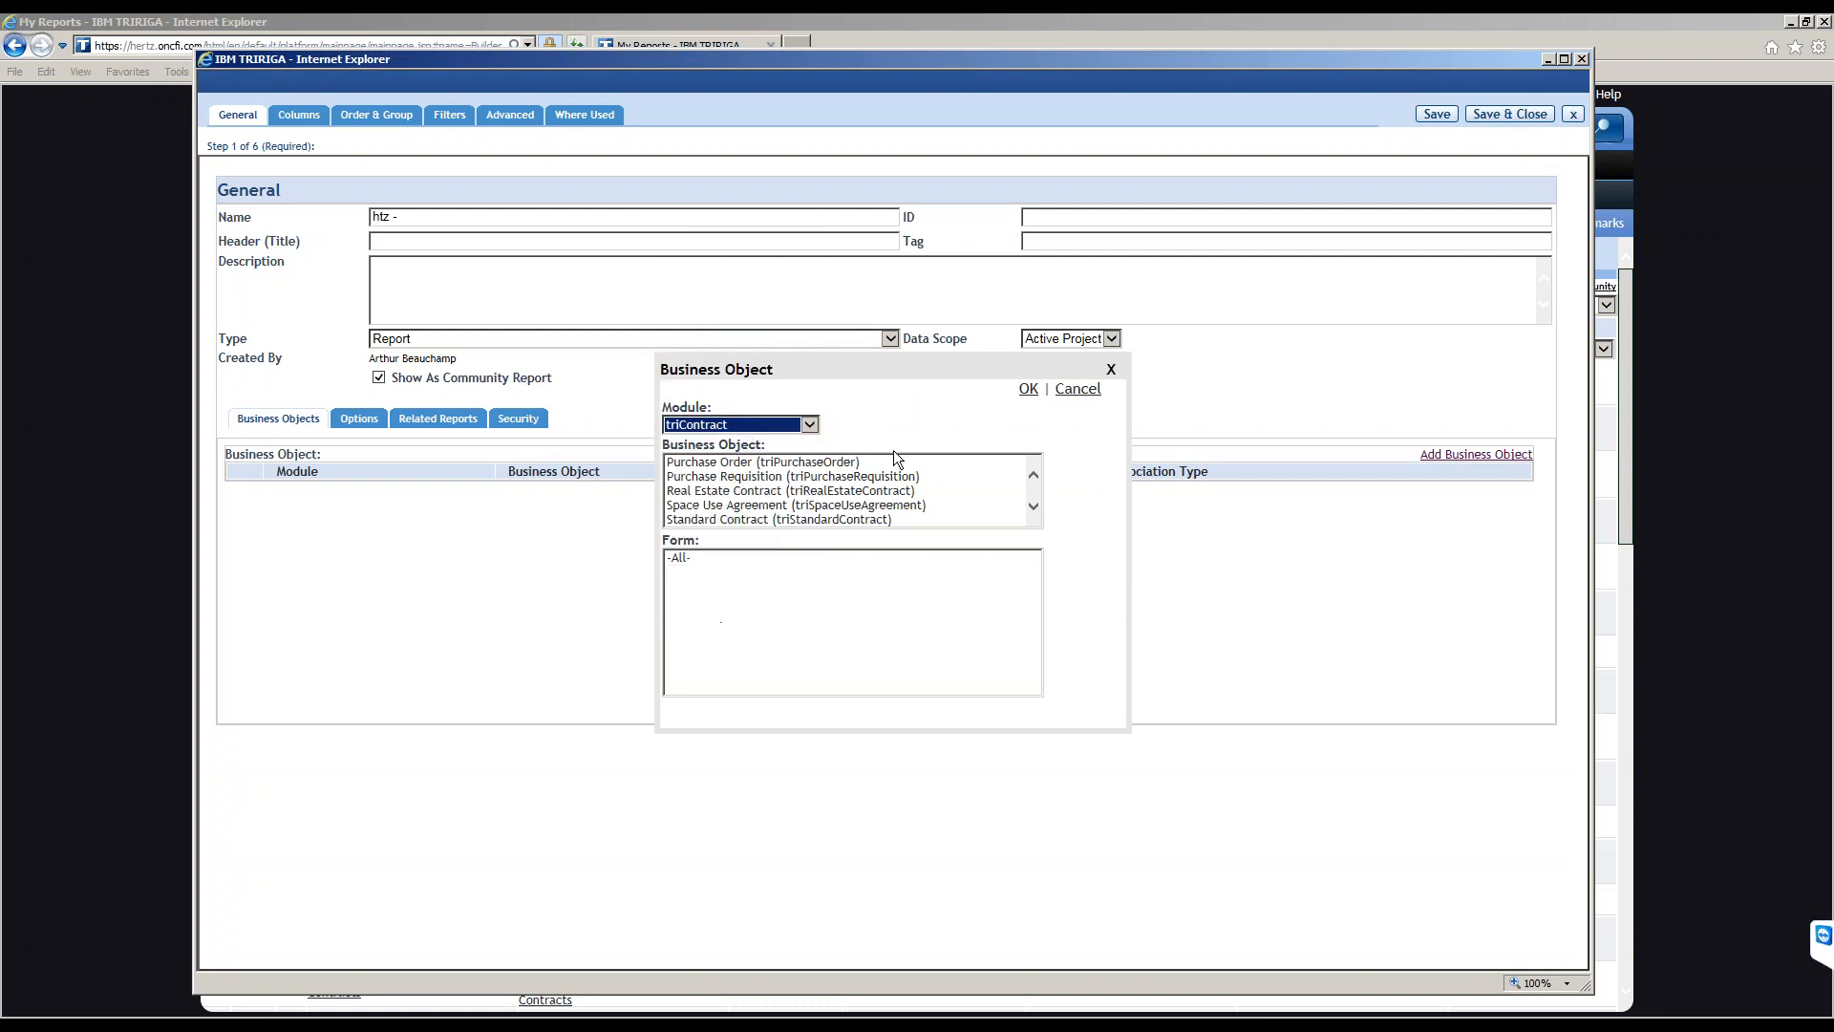
{"action": "left_click", "coordinate": [789, 451]}
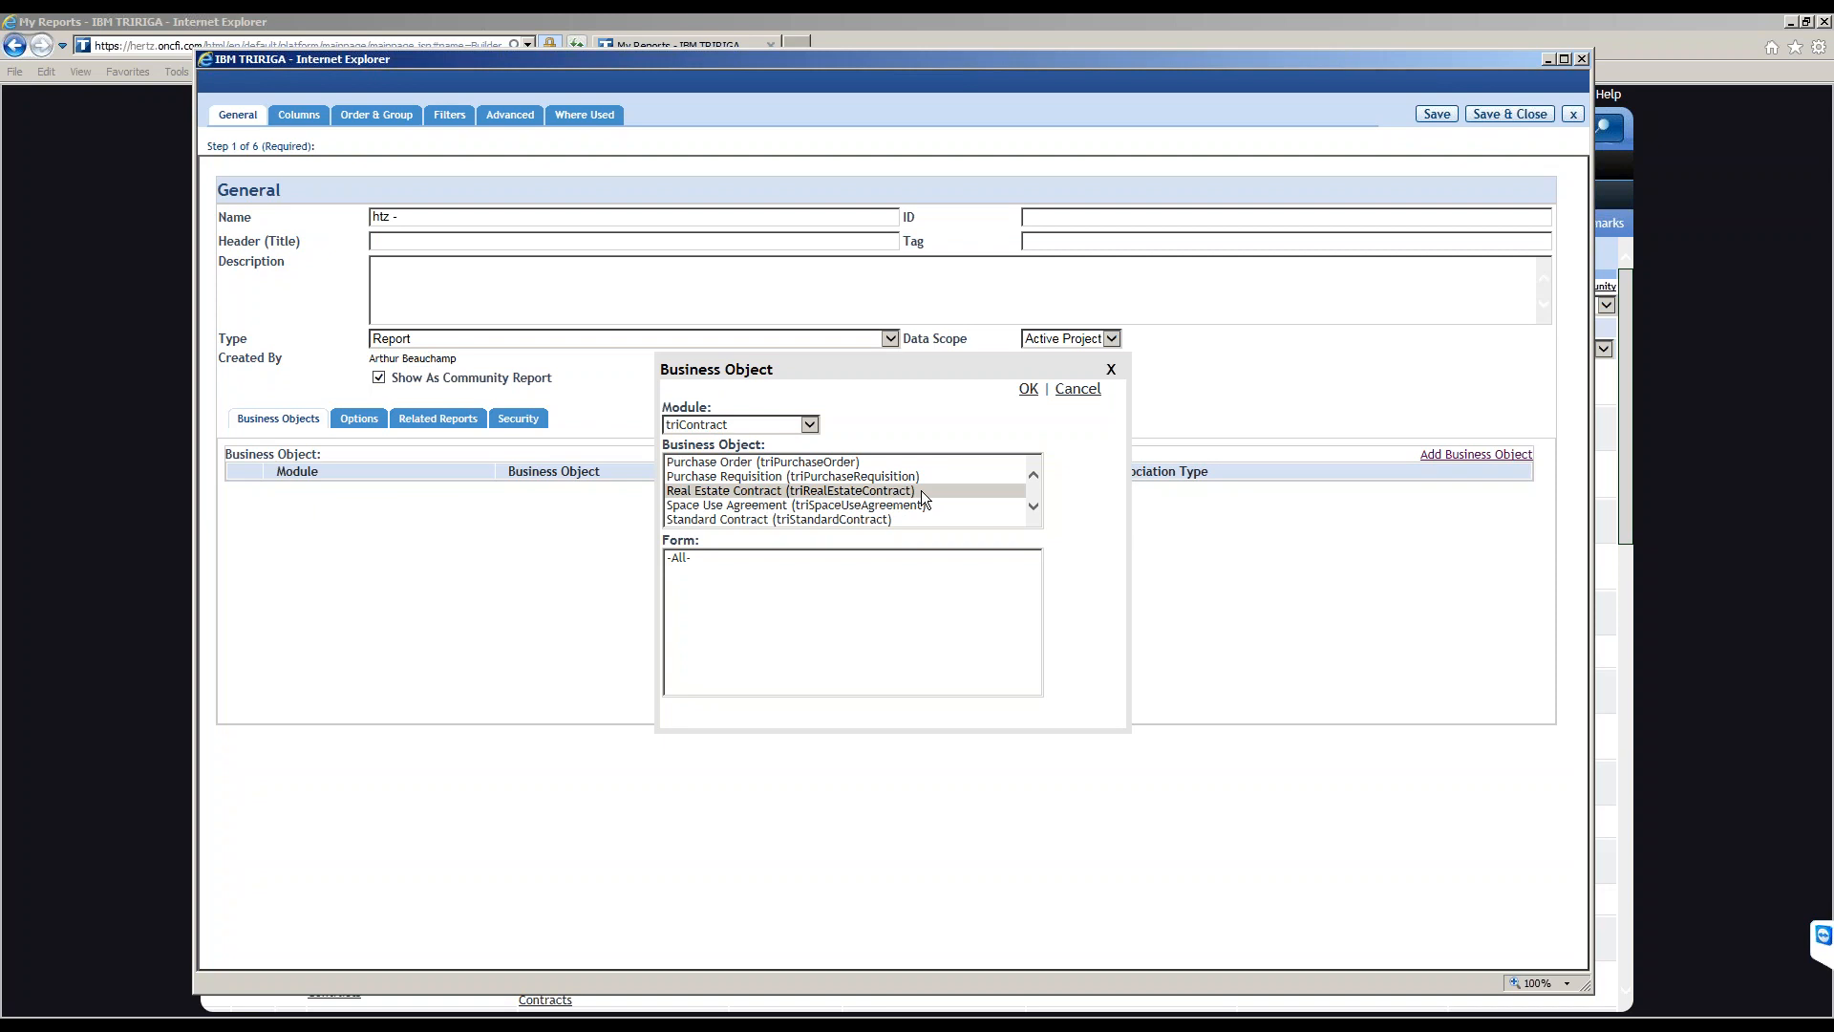
{"action": "left_click", "coordinate": [1034, 505]}
{"action": "left_click", "coordinate": [1034, 505]}
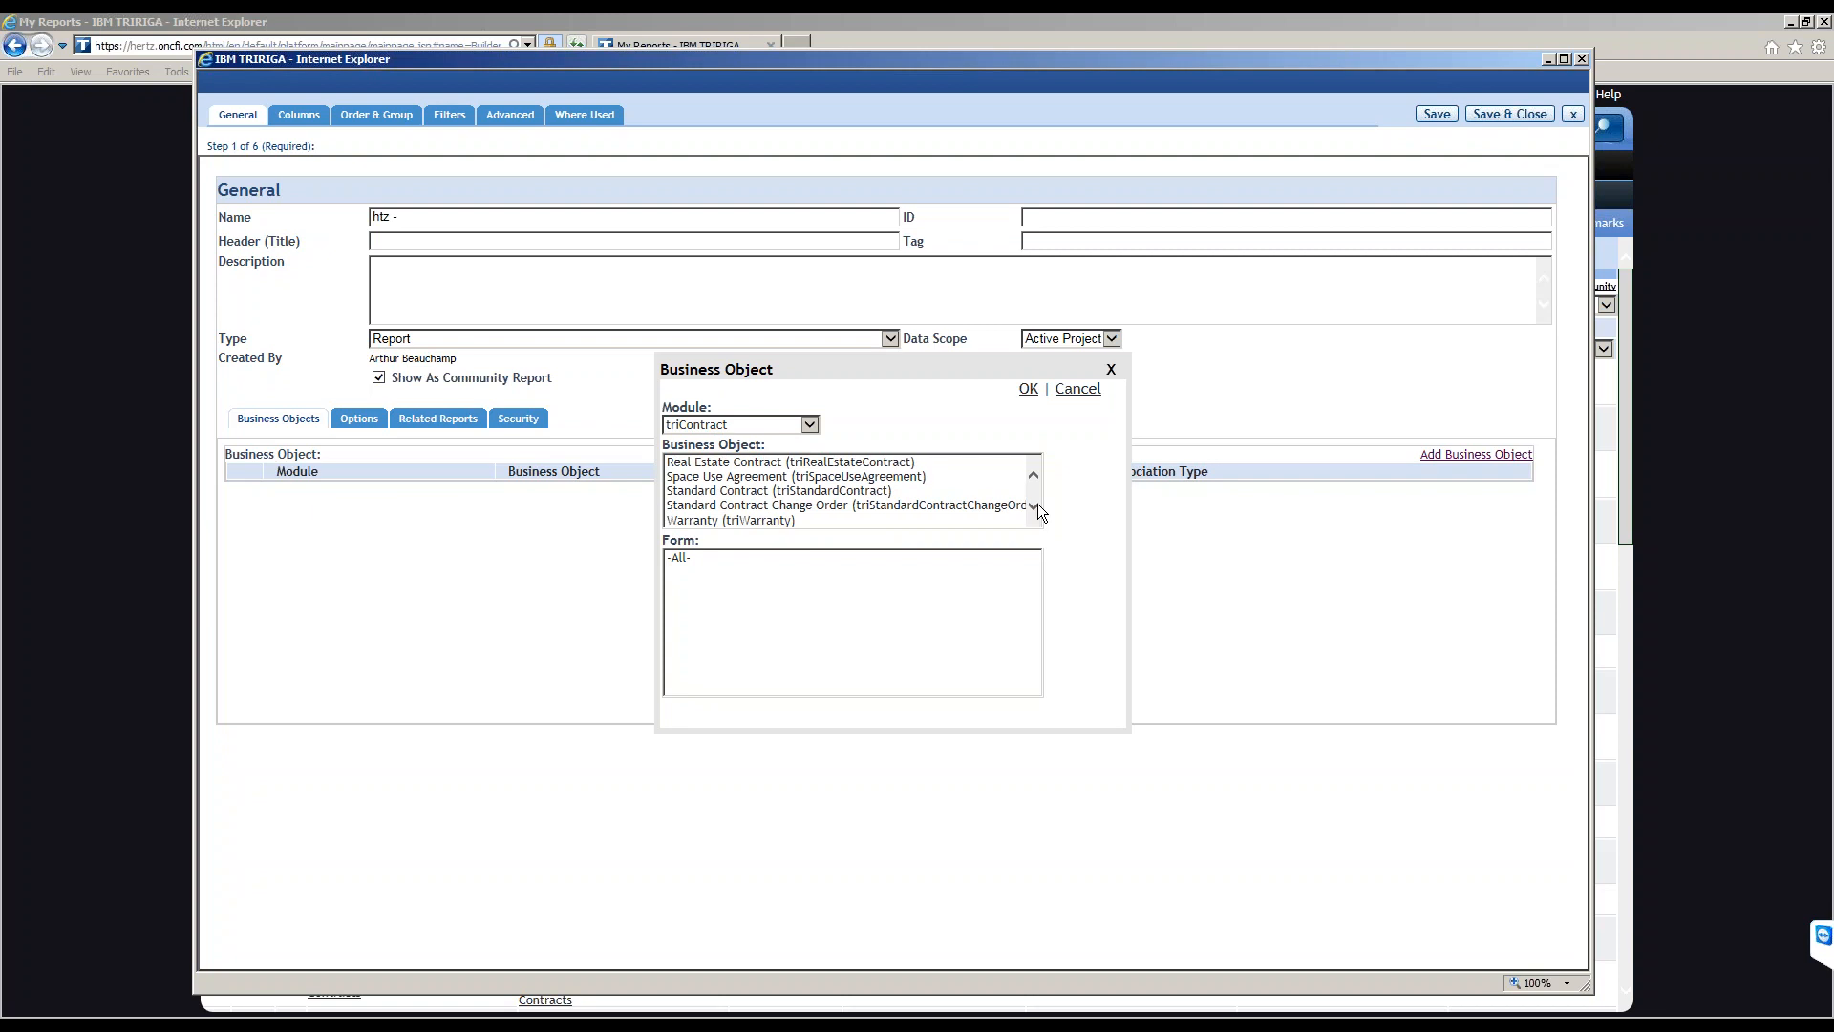
{"action": "left_click", "coordinate": [862, 465]}
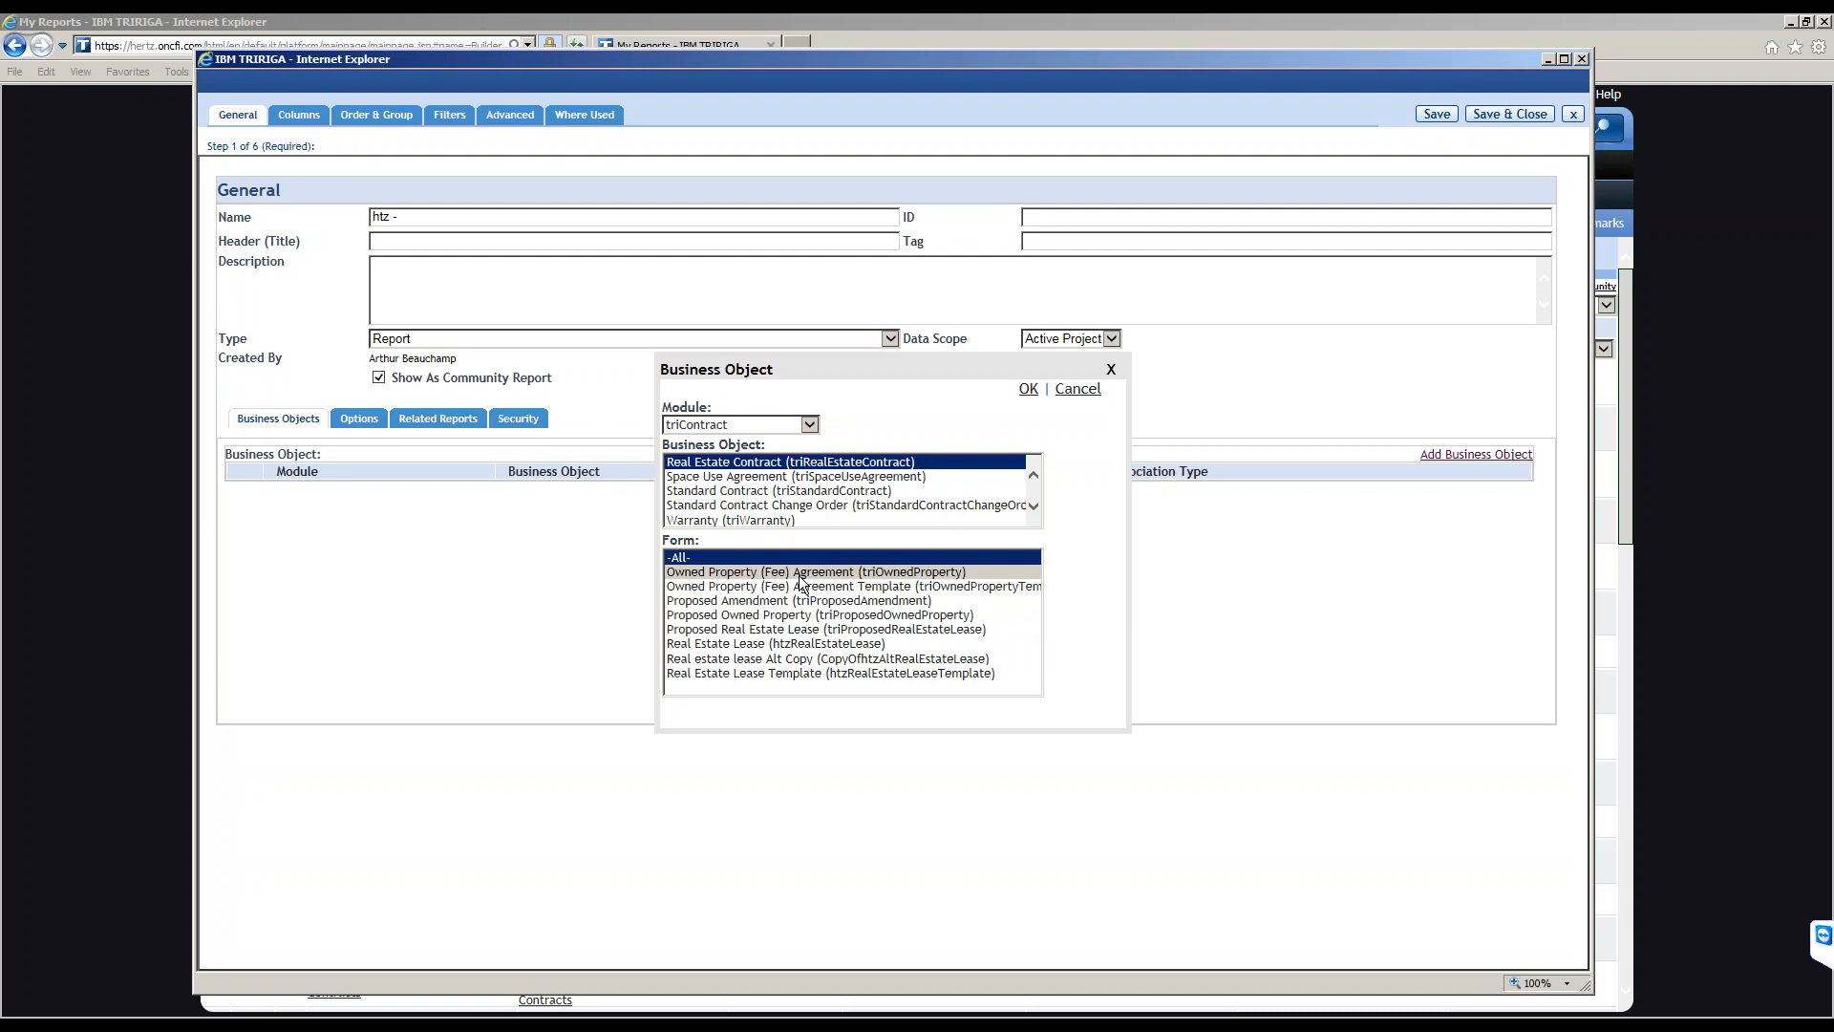
{"action": "left_click", "coordinate": [723, 650]}
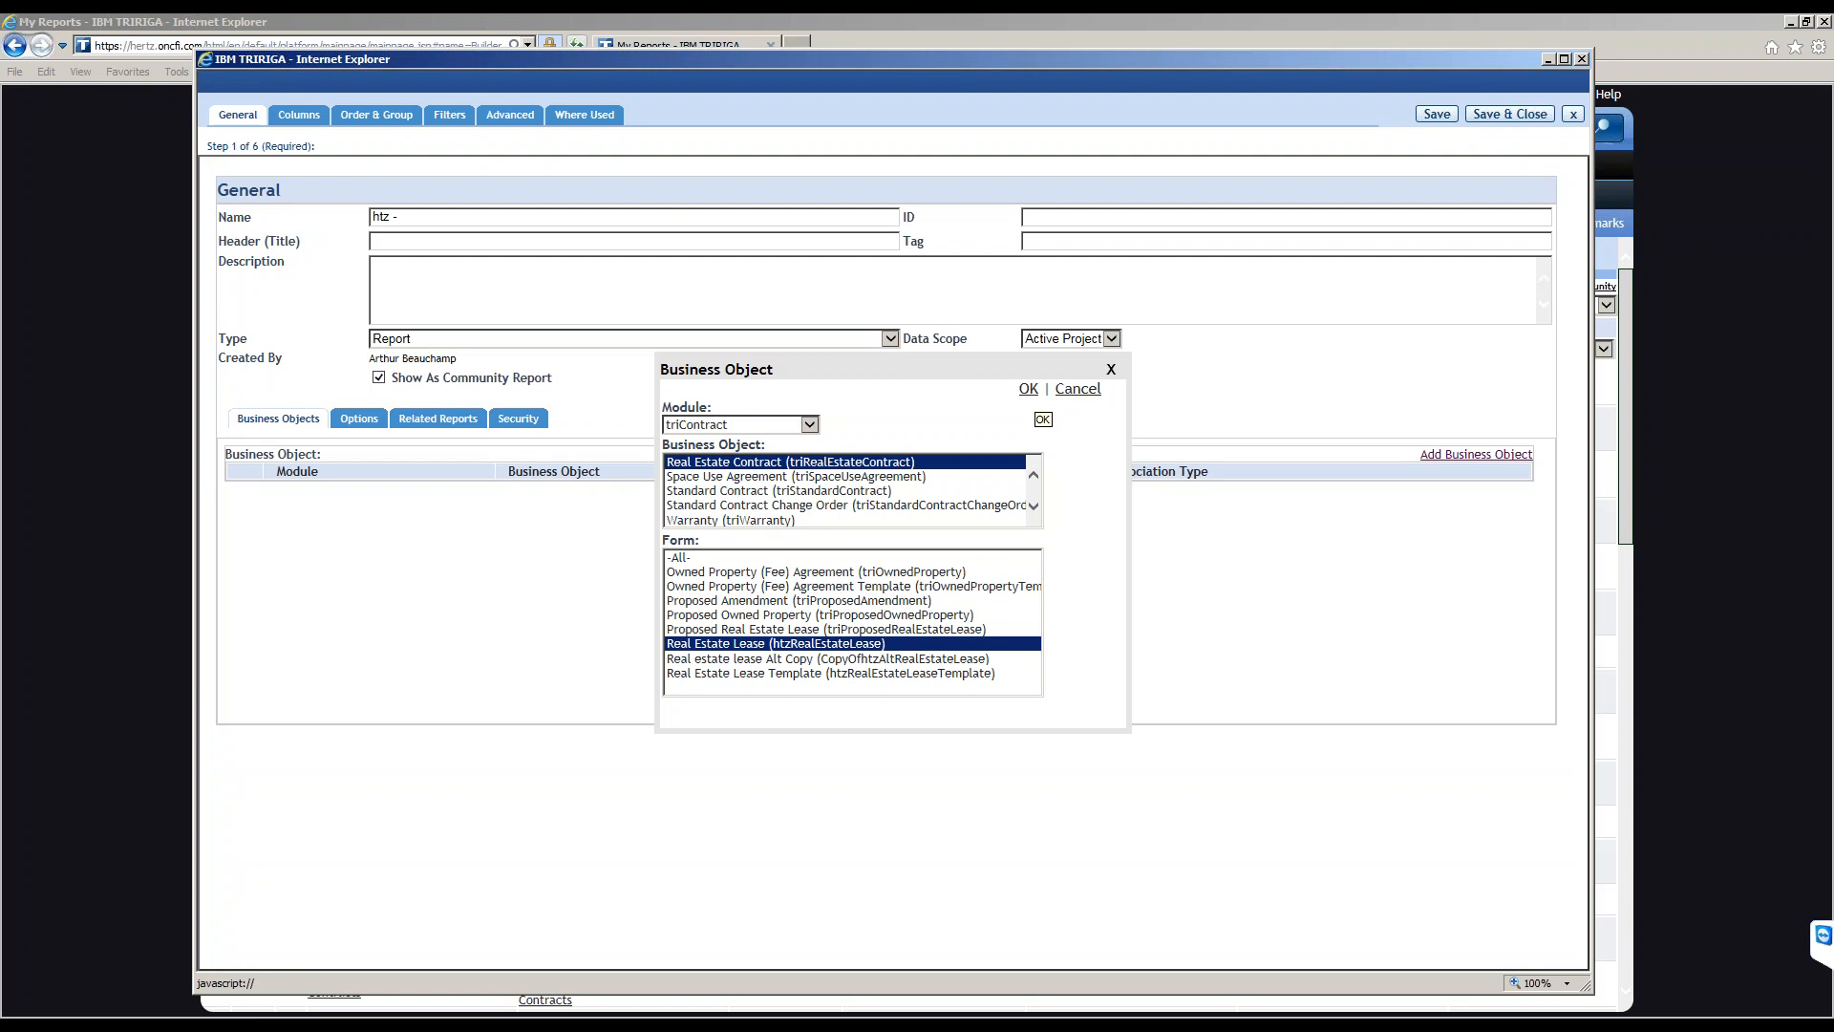
{"action": "left_click", "coordinate": [1028, 389]}
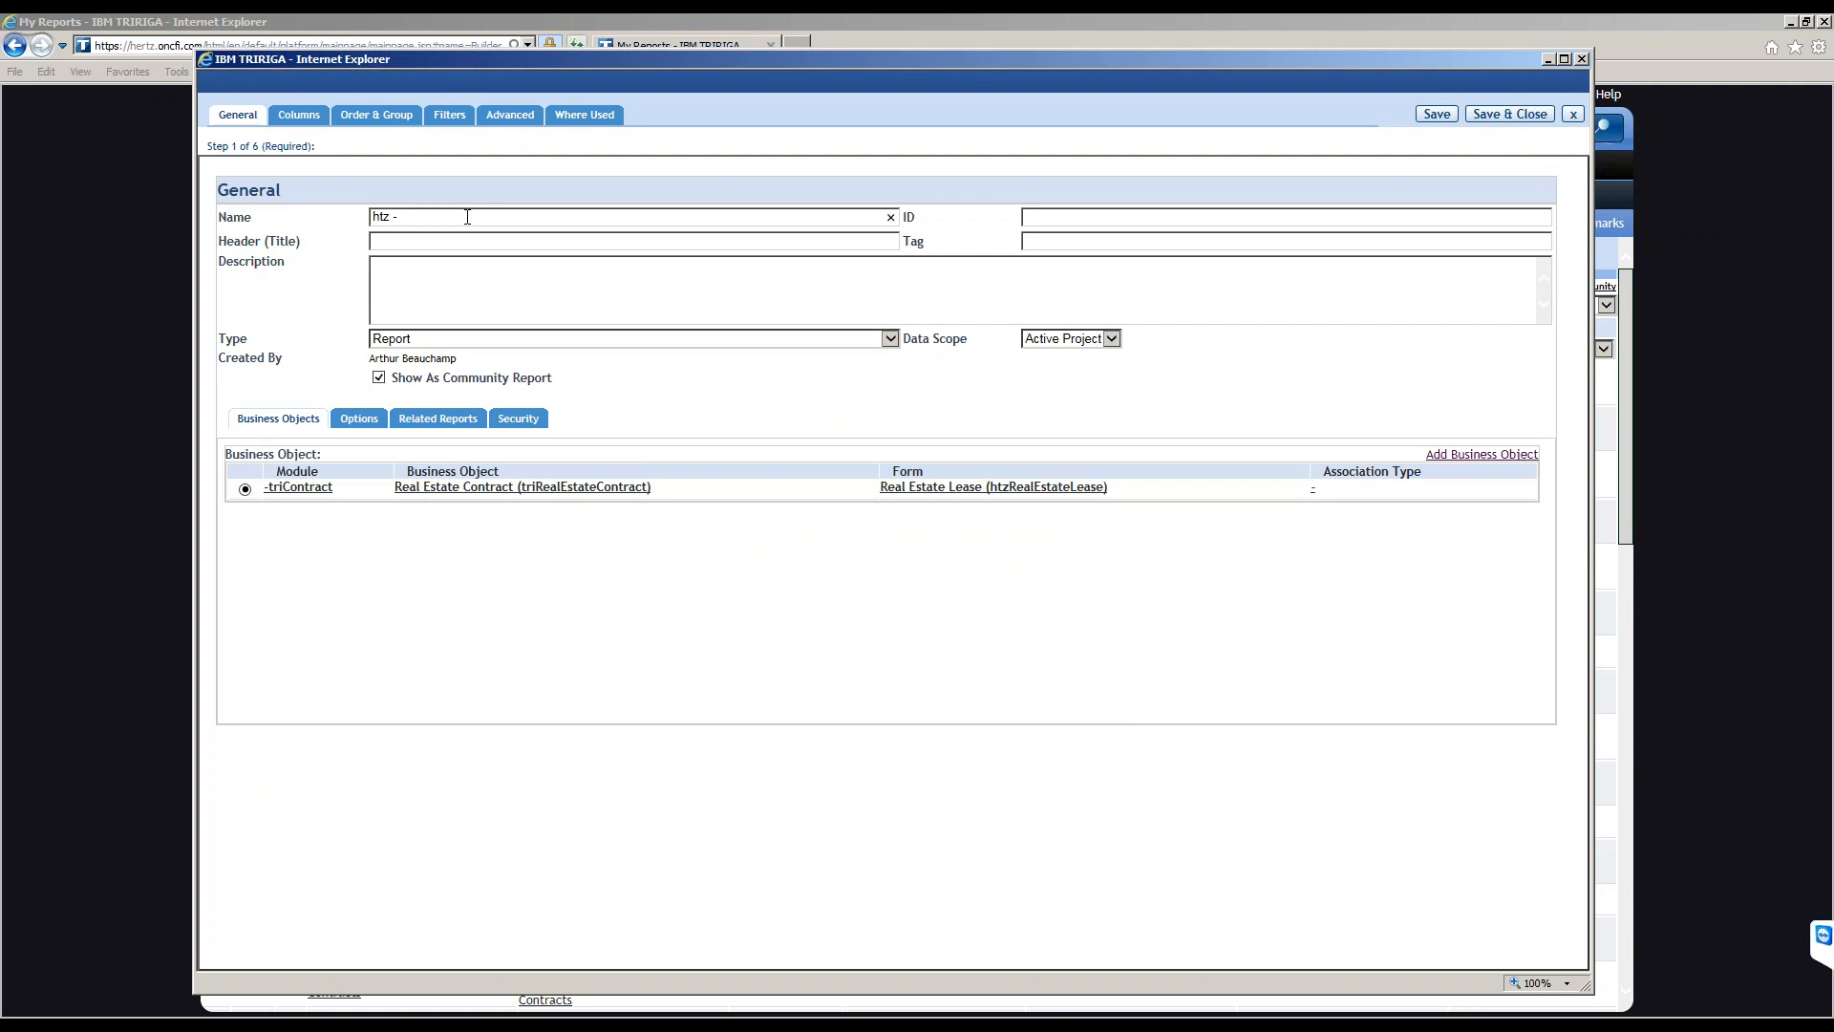
Complete the report name as "htz - triRealEstateContract - Lease IDs" and set the ID to 12345.
{"action": "type", "text": "triRealEstateContract"}
{"action": "left_click_drag", "start_coordinate": [391, 217], "coordinate": [375, 215]}
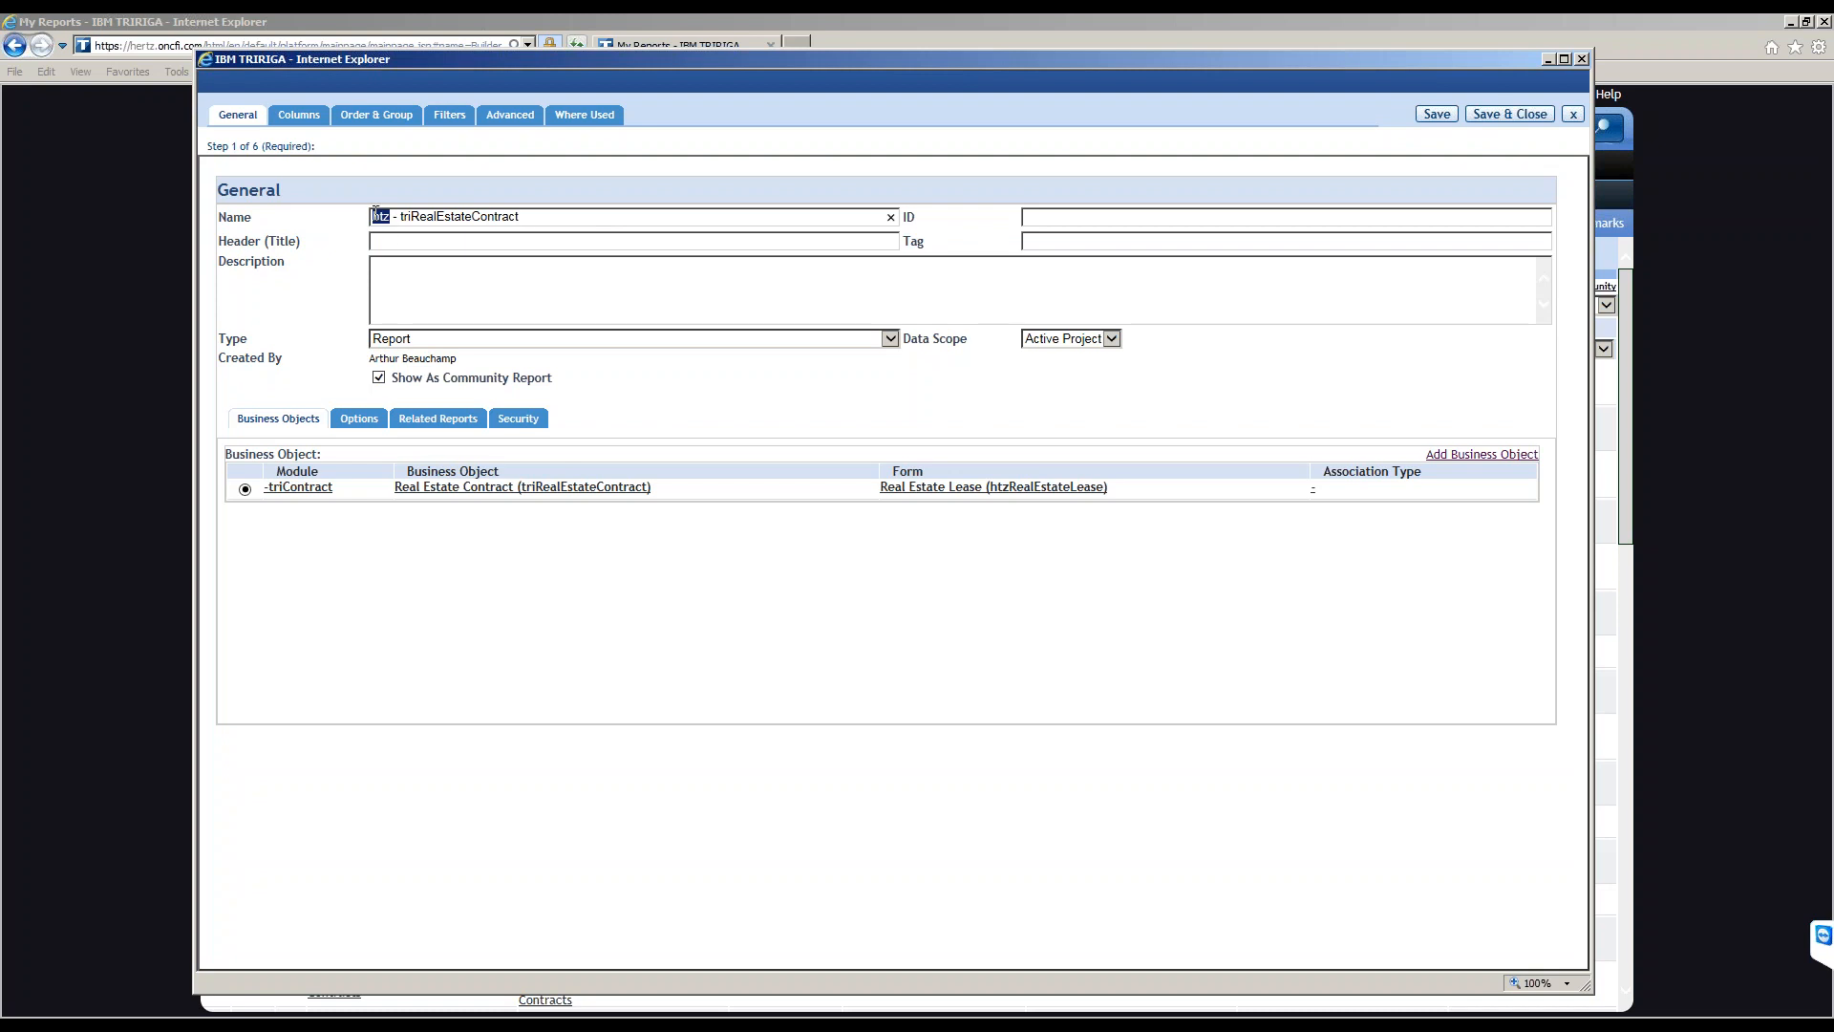
{"action": "left_click", "coordinate": [551, 217]}
{"action": "type", "text": "Lease"}
{"action": "type", "text": " ID"}
{"action": "type", "text": "12345"}
{"action": "key", "text": "Tab"}
Try CUSTOM and WORKFLOW as example tags for the report and set the tag to HTZ.
{"action": "type", "text": "CUSTOM"}
{"action": "left_click_drag", "start_coordinate": [1121, 240], "coordinate": [998, 243]}
{"action": "type", "text": "HTZ"}
{"action": "key", "text": "BackSpace"}
{"action": "key", "text": "BackSpace"}
{"action": "key", "text": "BackSpace"}
{"action": "type", "text": "WORKFLOW"}
{"action": "key", "text": "BackSpace"}
{"action": "key", "text": "BackSpace"}
{"action": "key", "text": "BackSpace"}
{"action": "key", "text": "BackSpace"}
{"action": "key", "text": "BackSpace"}
{"action": "key", "text": "BackSpace"}
{"action": "key", "text": "BackSpace"}
{"action": "key", "text": "BackSpace"}
{"action": "type", "text": "HTZ"}
Copy "Lease IDs" from the report name into the header and enter the description "This returns the lease ID's".
{"action": "left_click_drag", "start_coordinate": [596, 219], "coordinate": [548, 212]}
{"action": "key", "text": "ctrl+c"}
{"action": "left_click", "coordinate": [660, 240]}
{"action": "key", "text": "ctrl+v"}
{"action": "type", "text": "s returns the leas"}
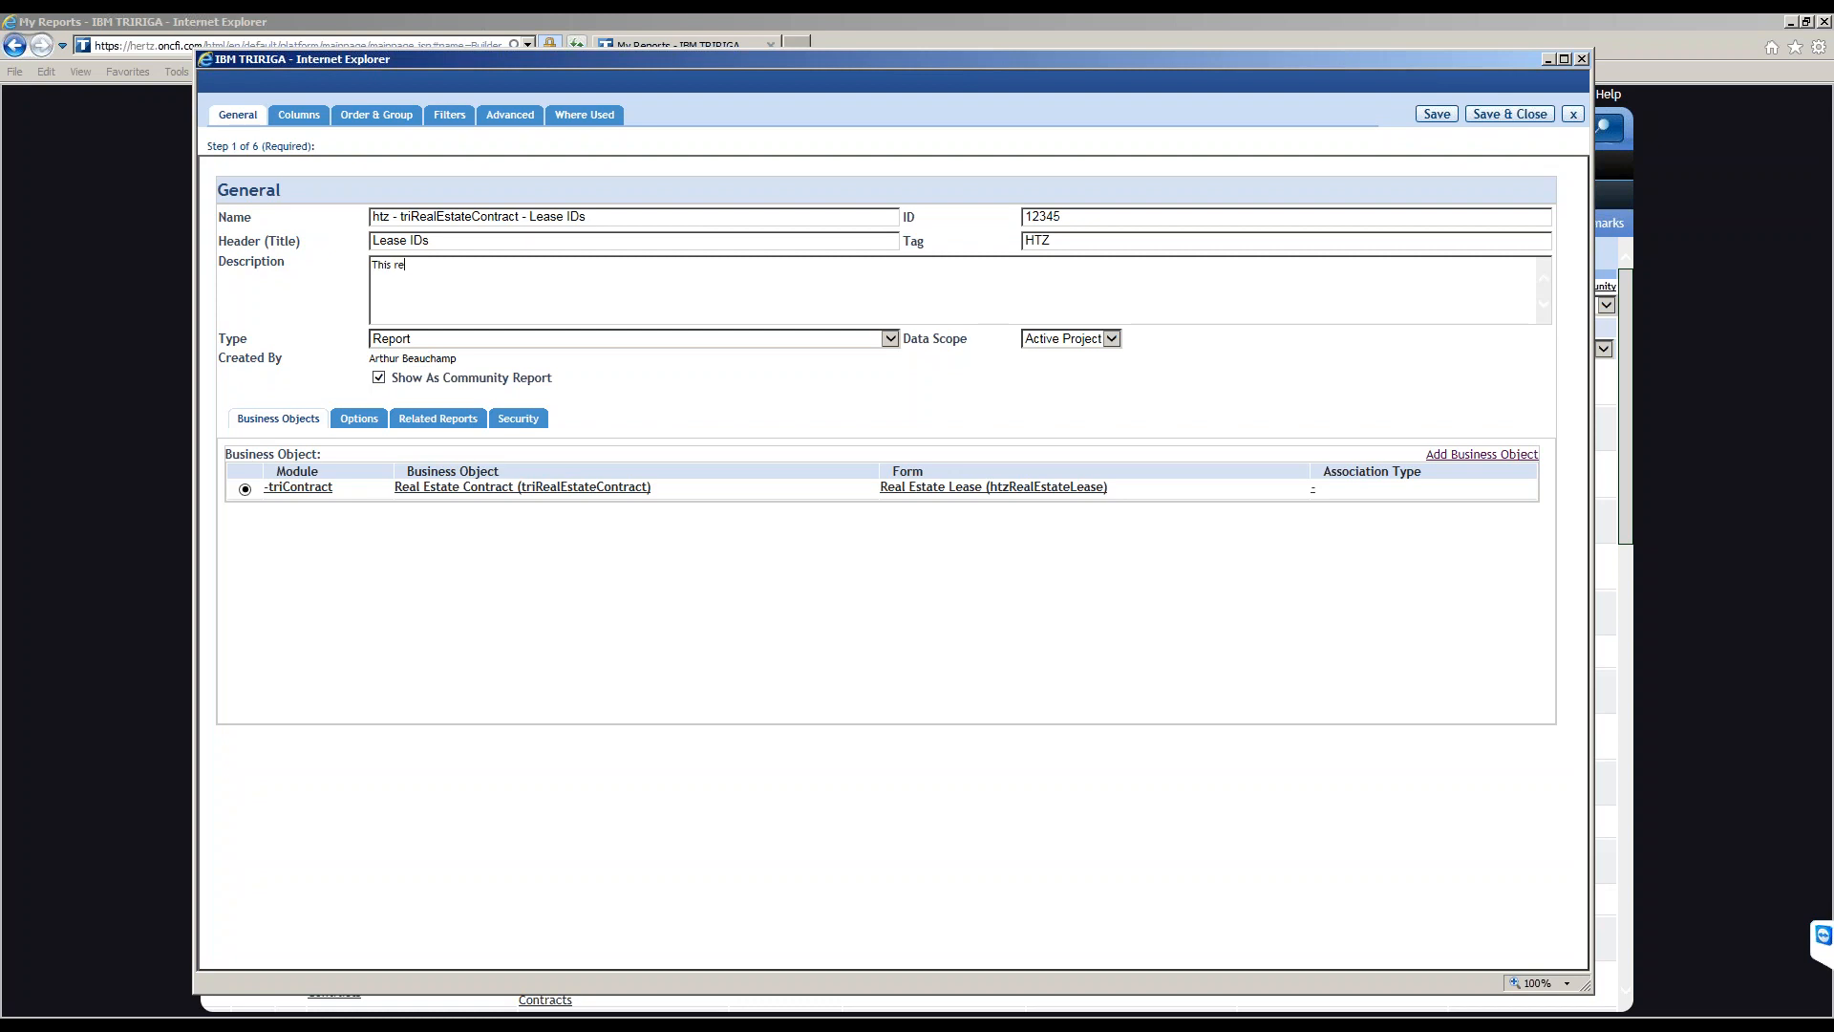
{"action": "type", "text": "e ID's"}
Review the report types, keep Report as the type, and set the data scope to All Projects.
{"action": "left_click", "coordinate": [890, 338]}
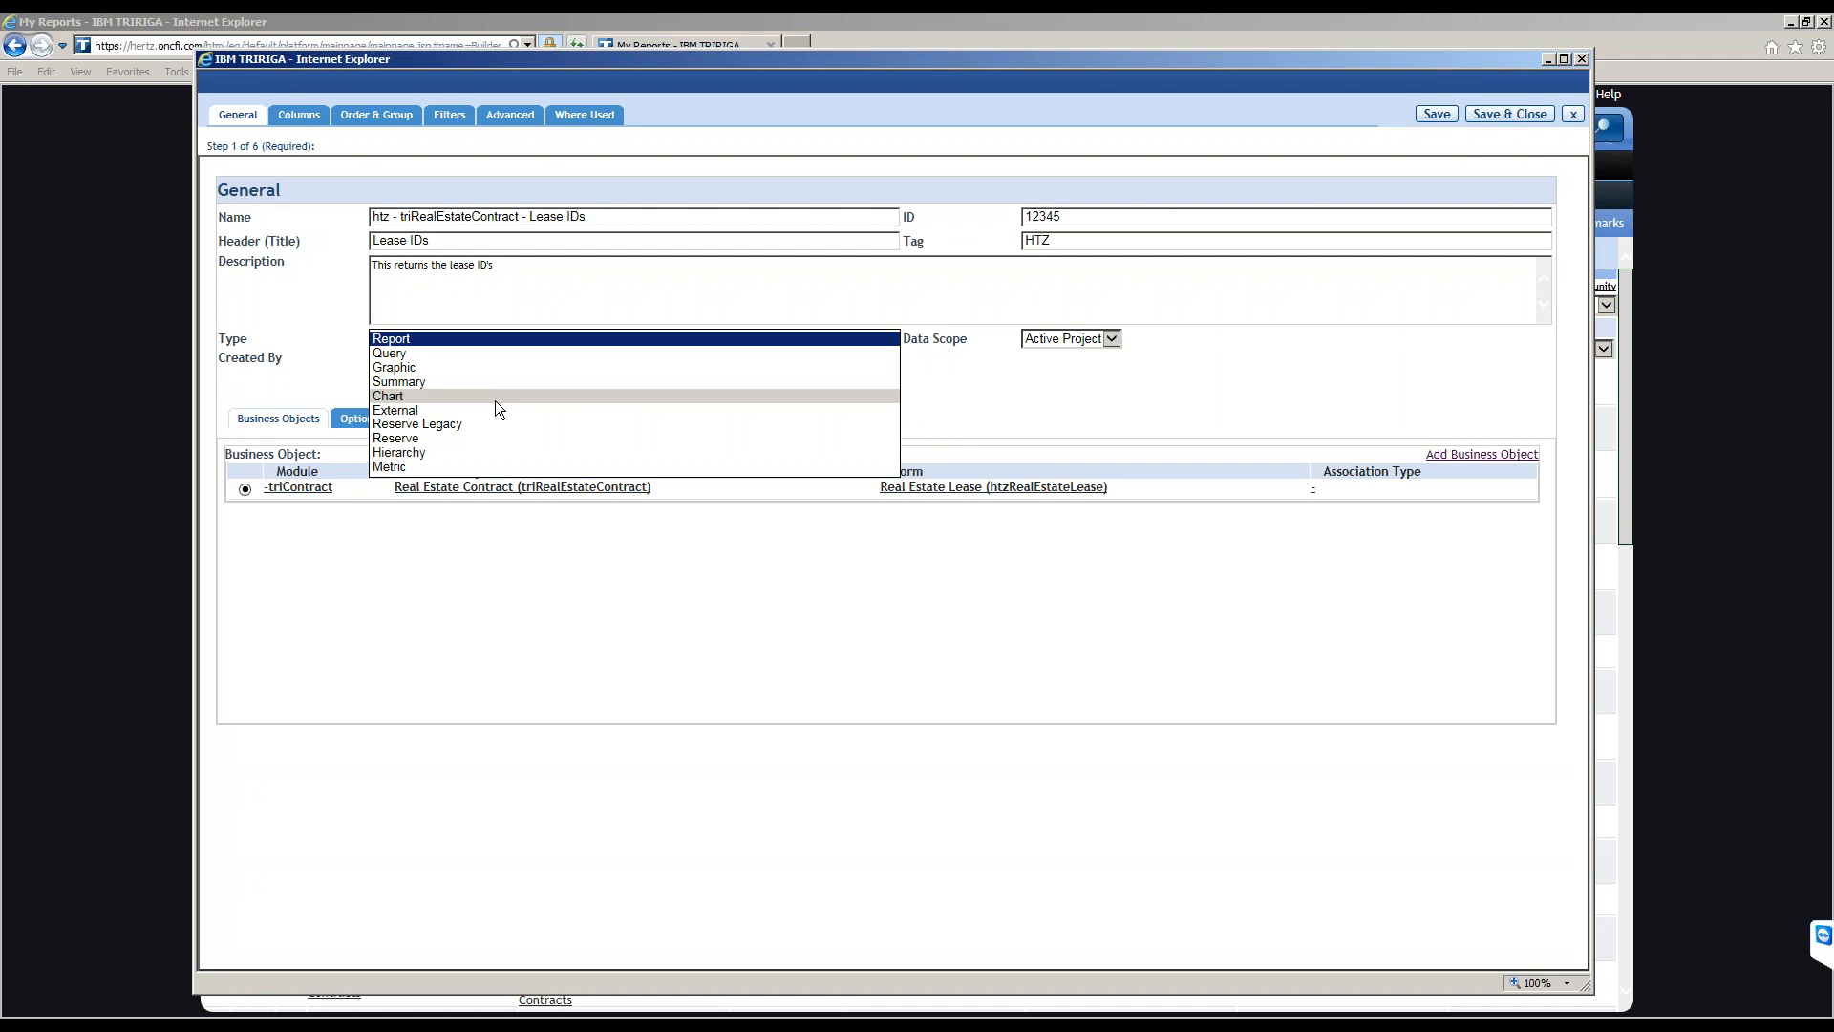
{"action": "left_click", "coordinate": [461, 338]}
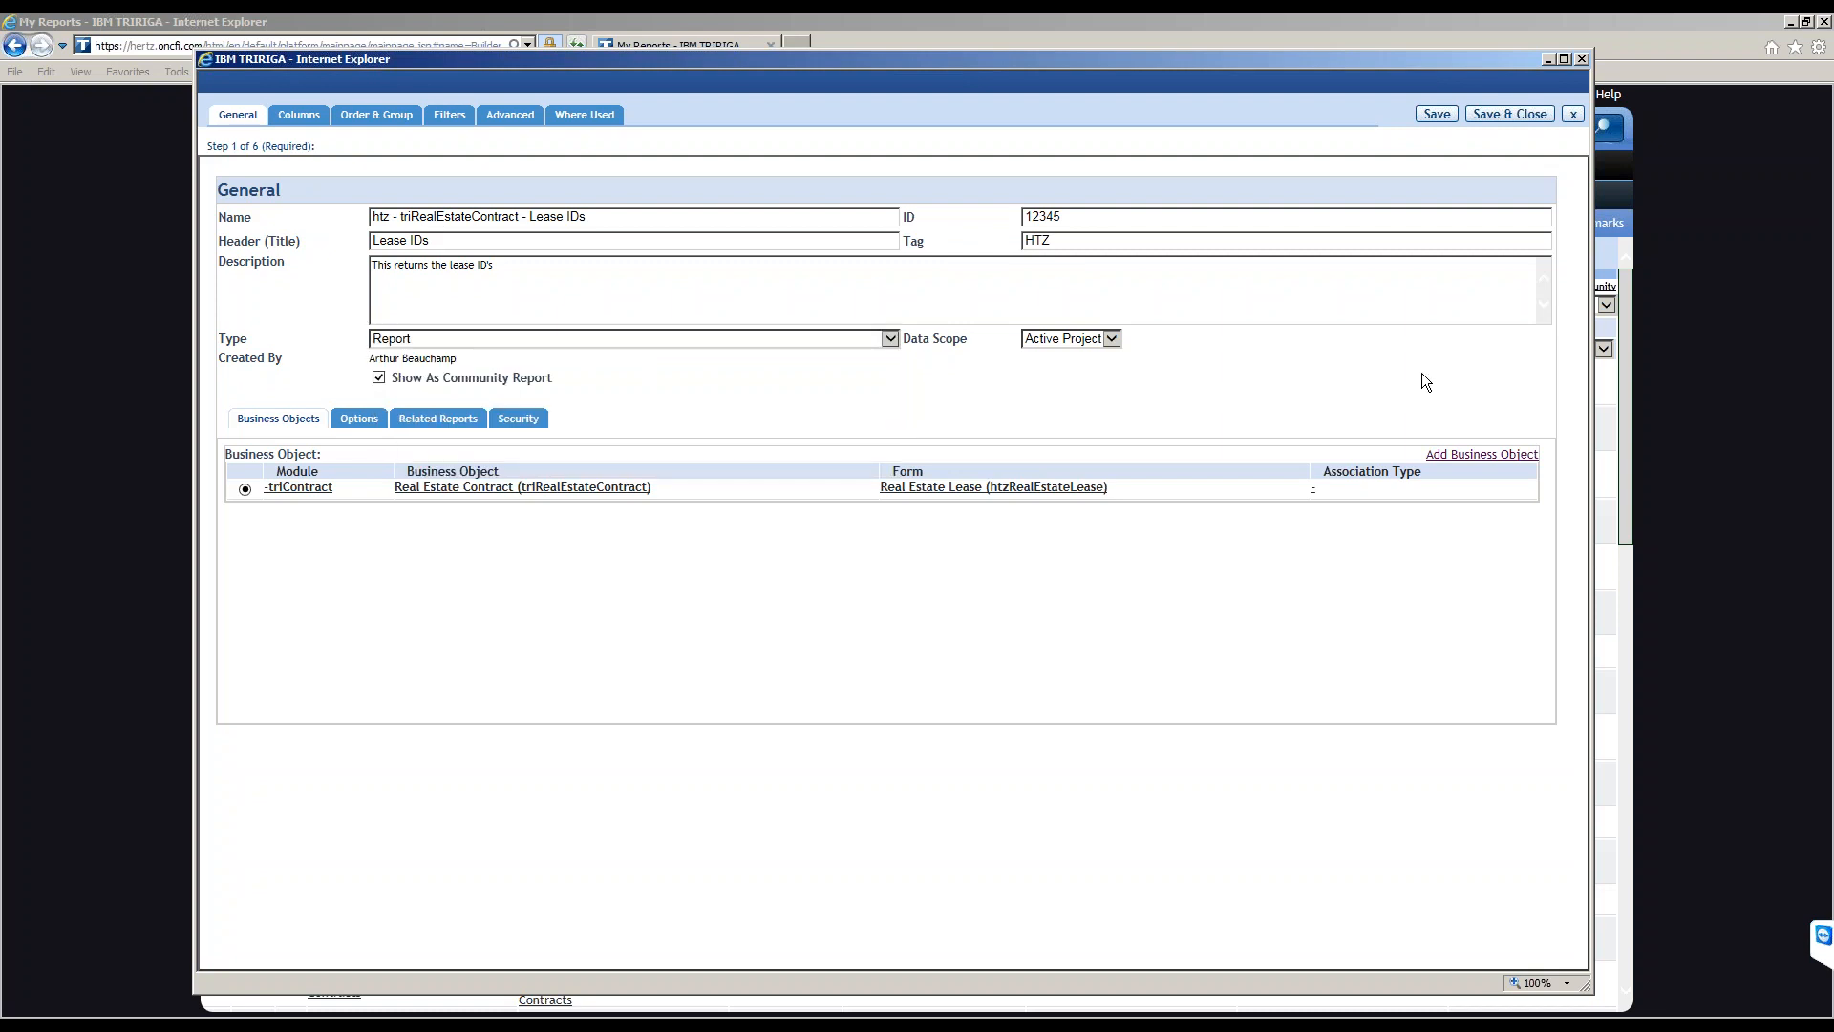
{"action": "left_click", "coordinate": [1098, 341]}
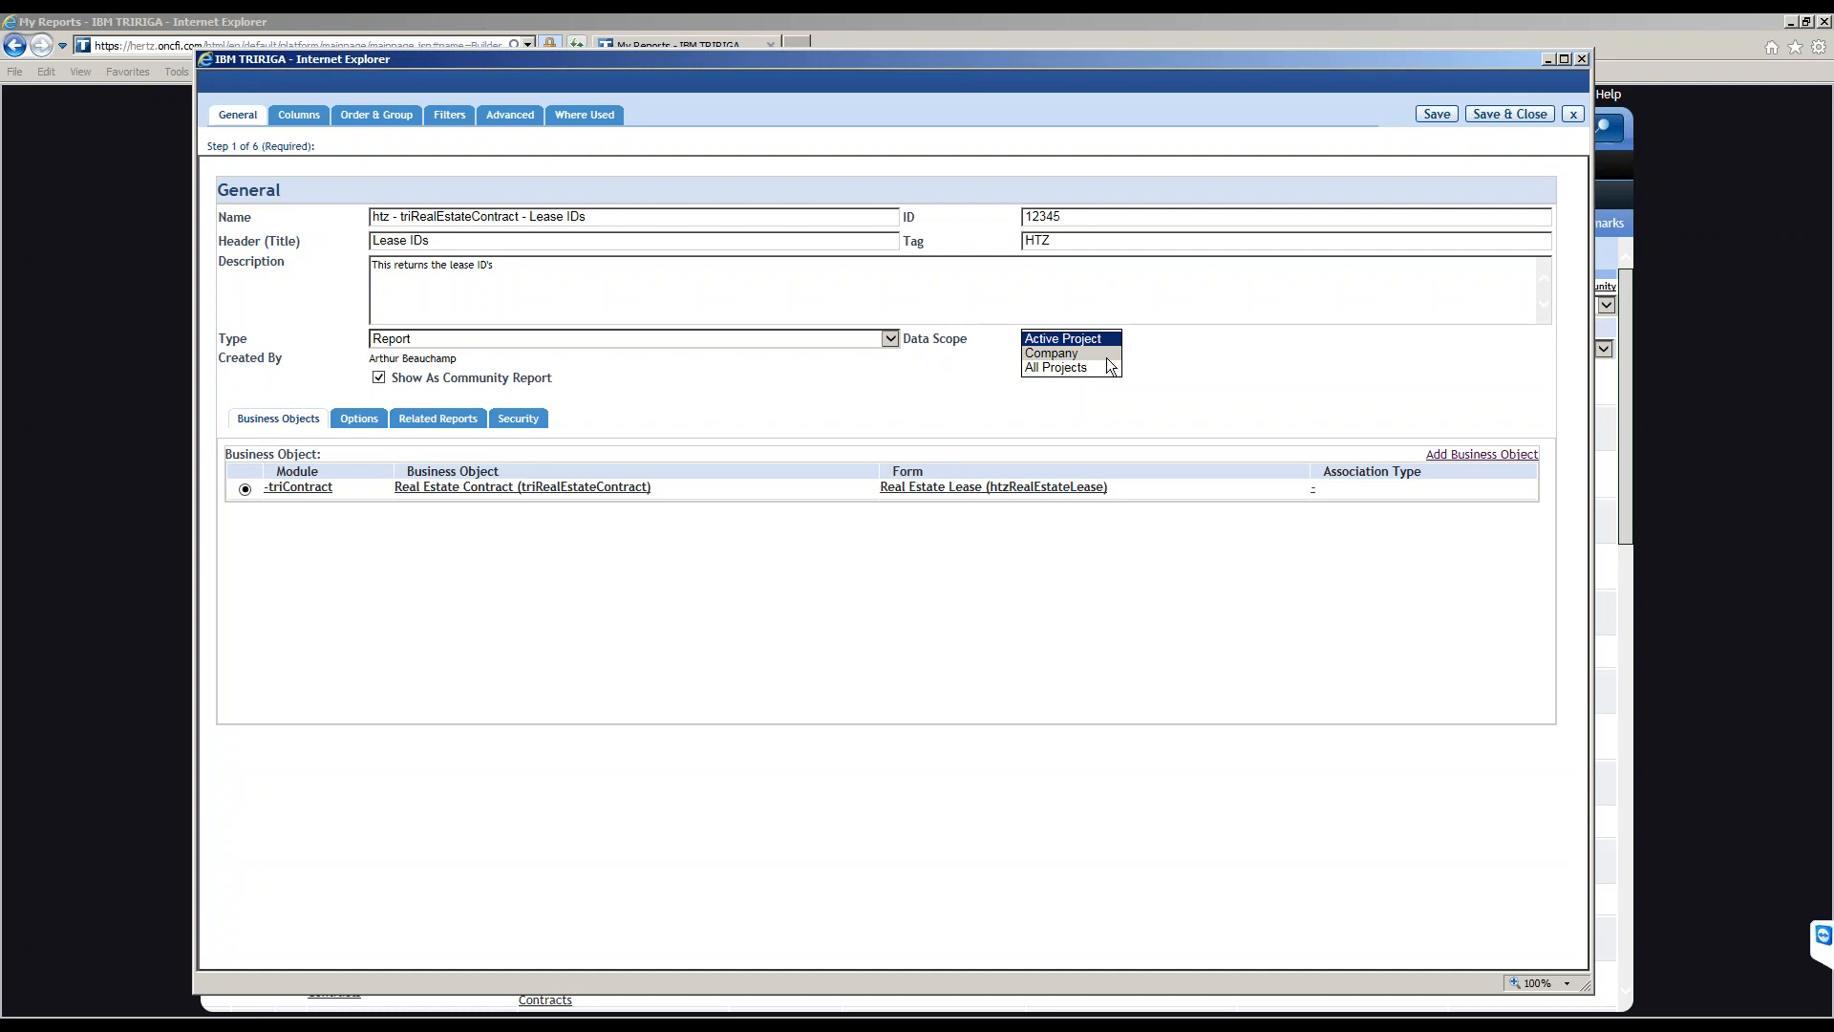
{"action": "left_click", "coordinate": [1107, 368]}
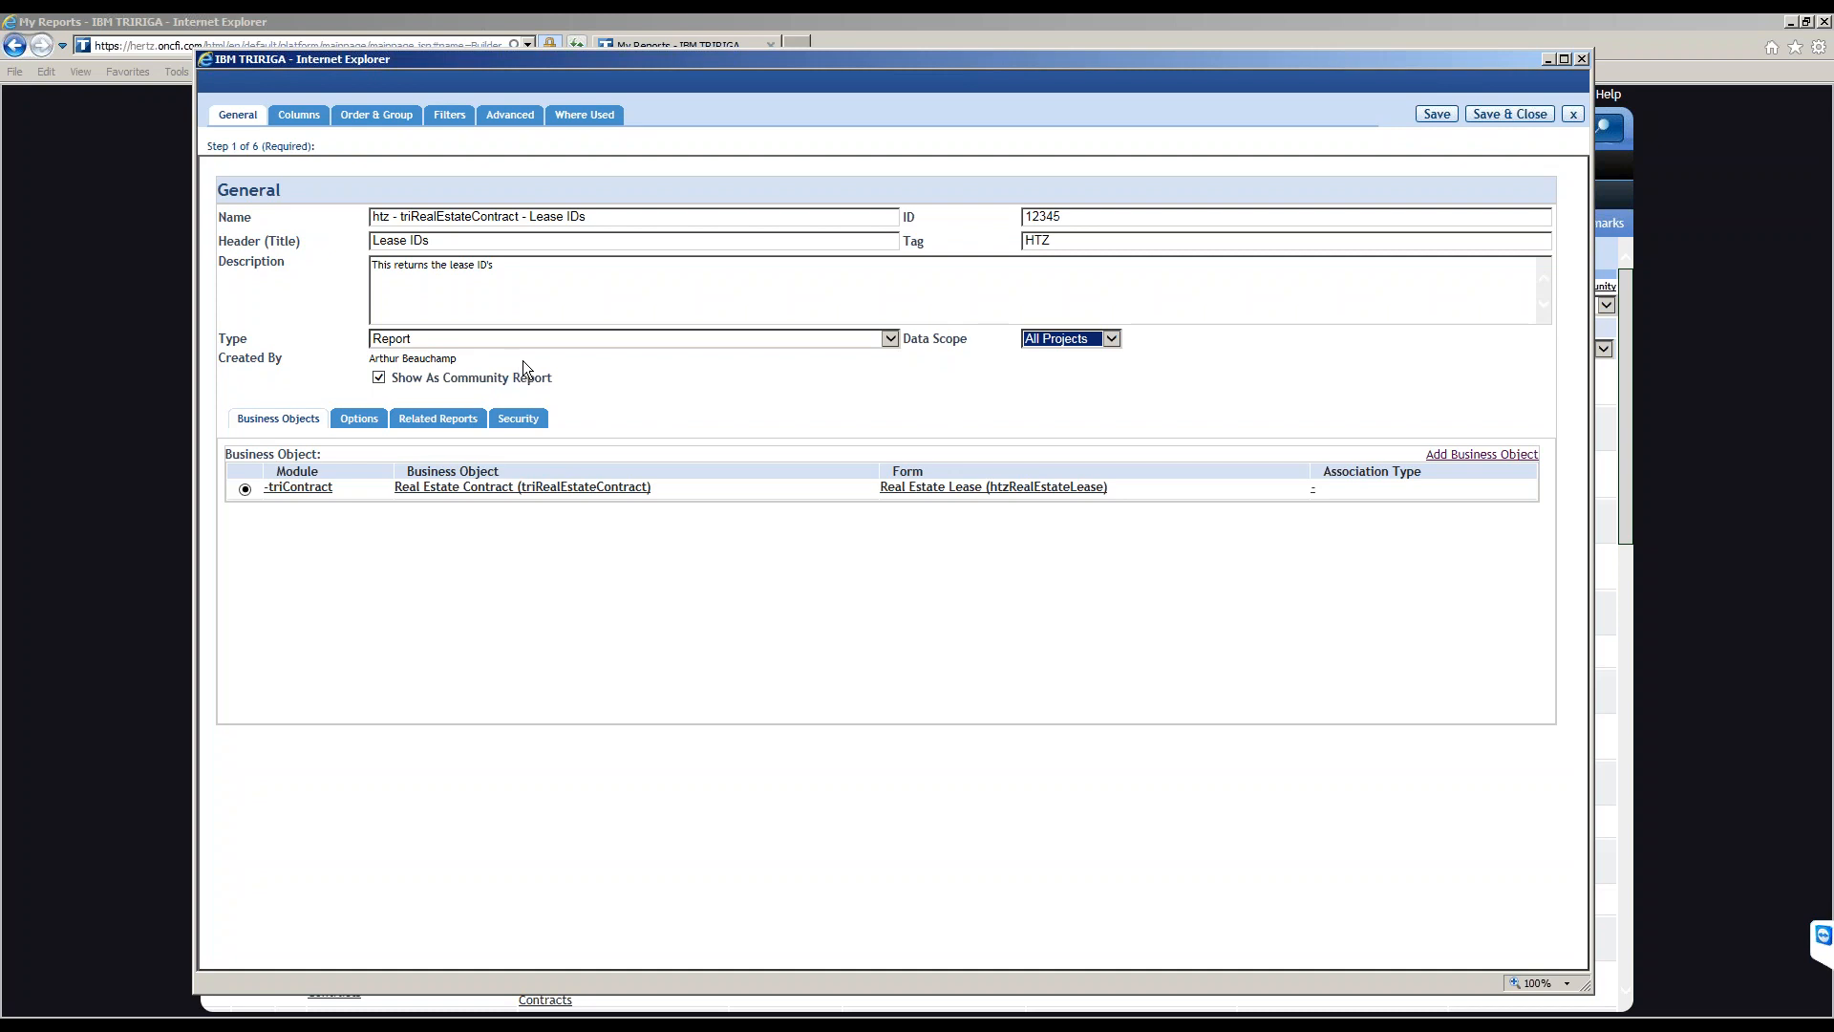
Set the report editor window aside and compare the Community list with the System Reports list.
{"action": "left_click", "coordinate": [1548, 59]}
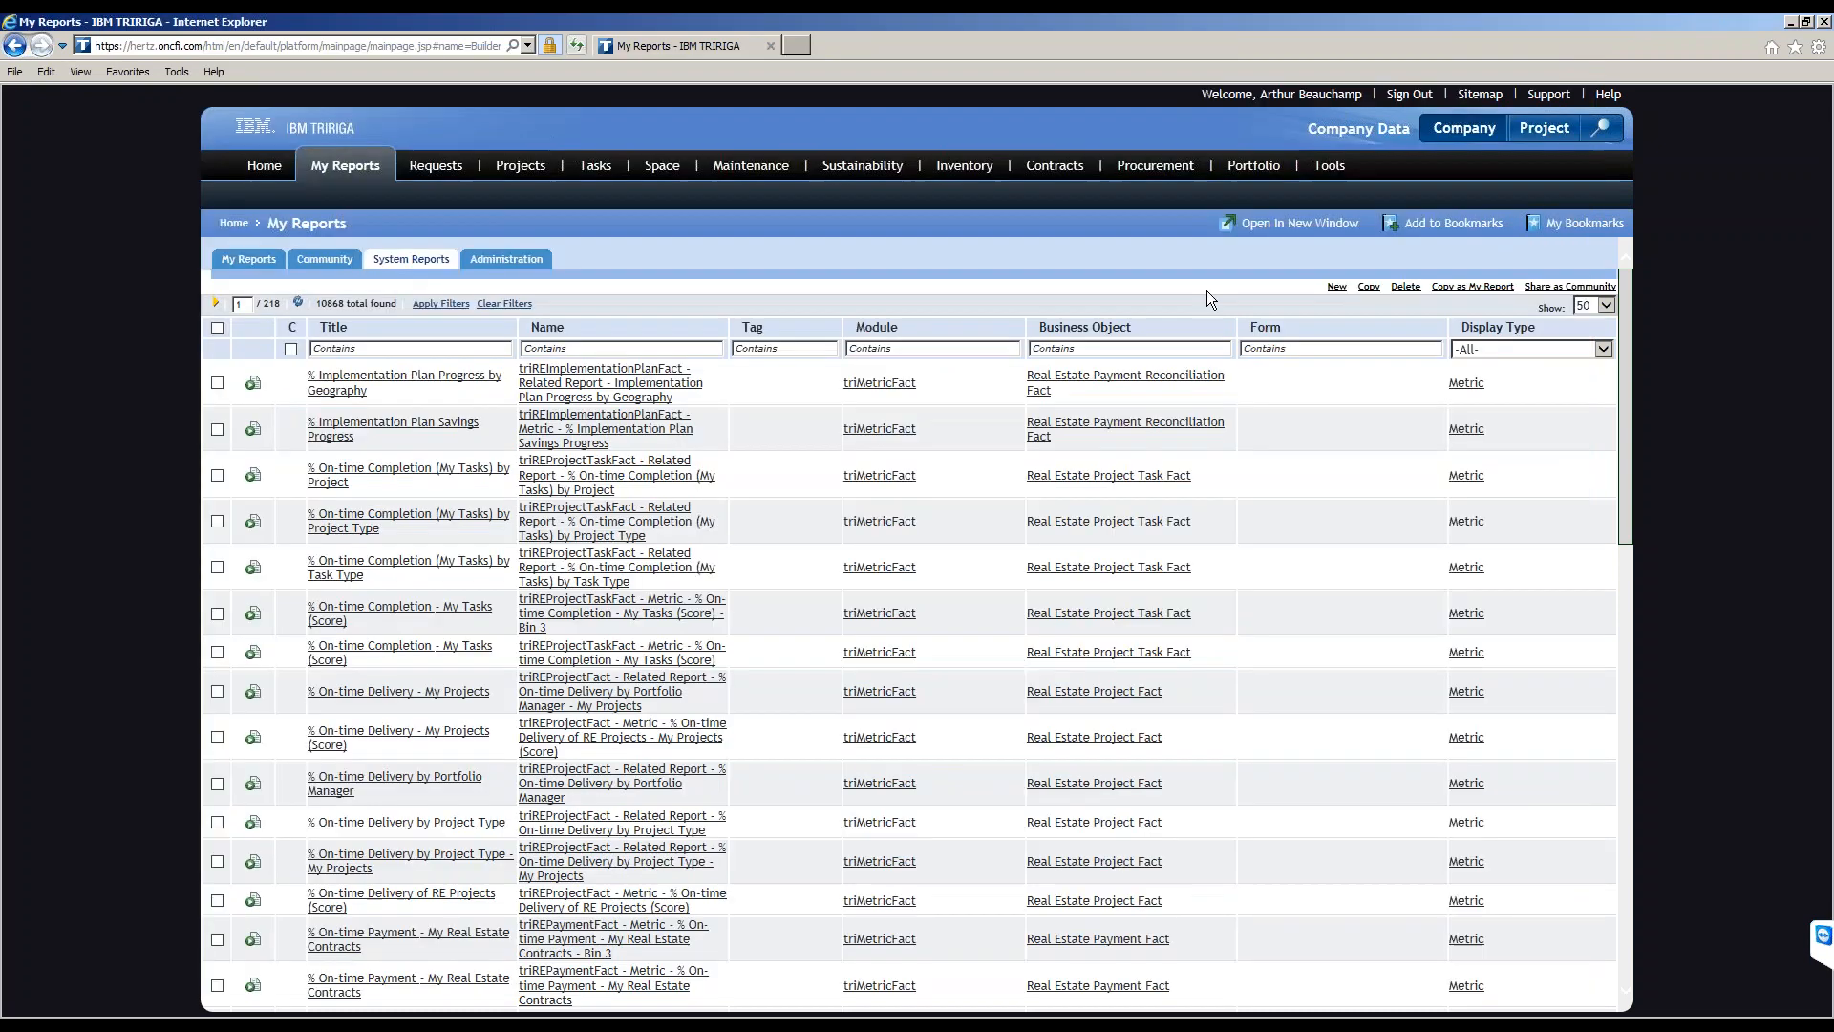
{"action": "left_click", "coordinate": [345, 265]}
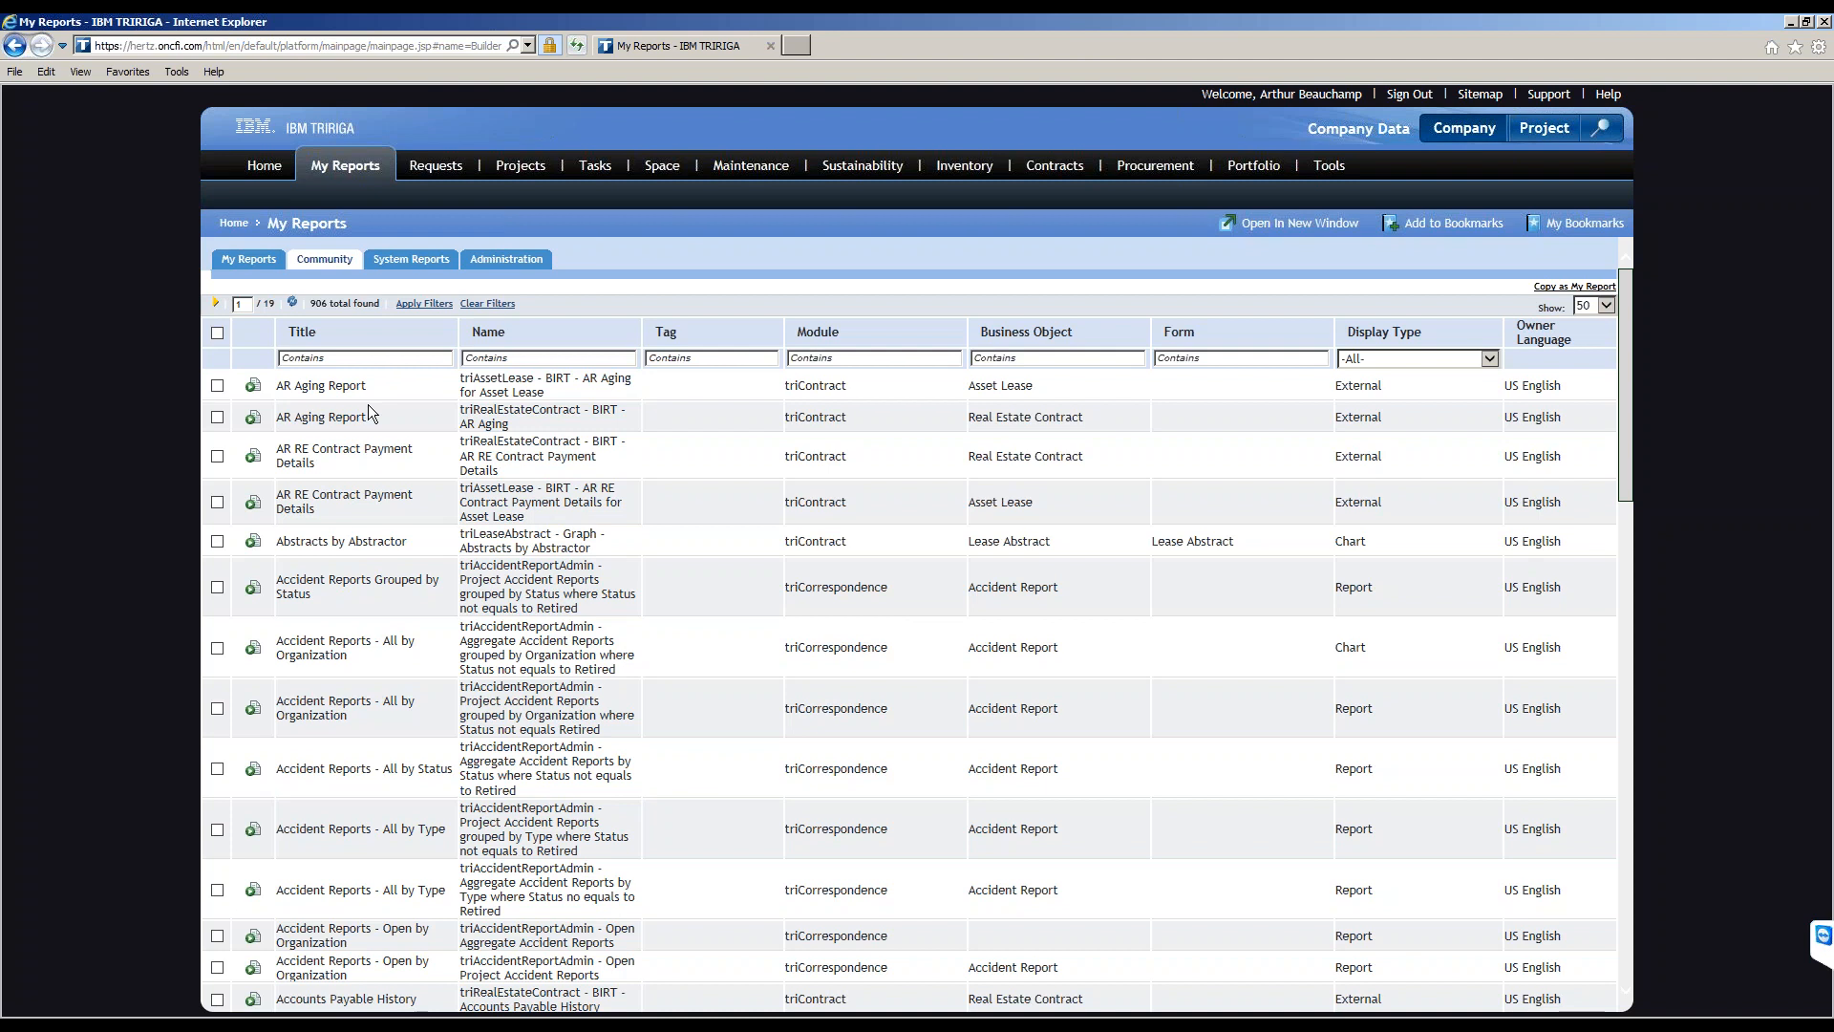
{"action": "left_click", "coordinate": [428, 269]}
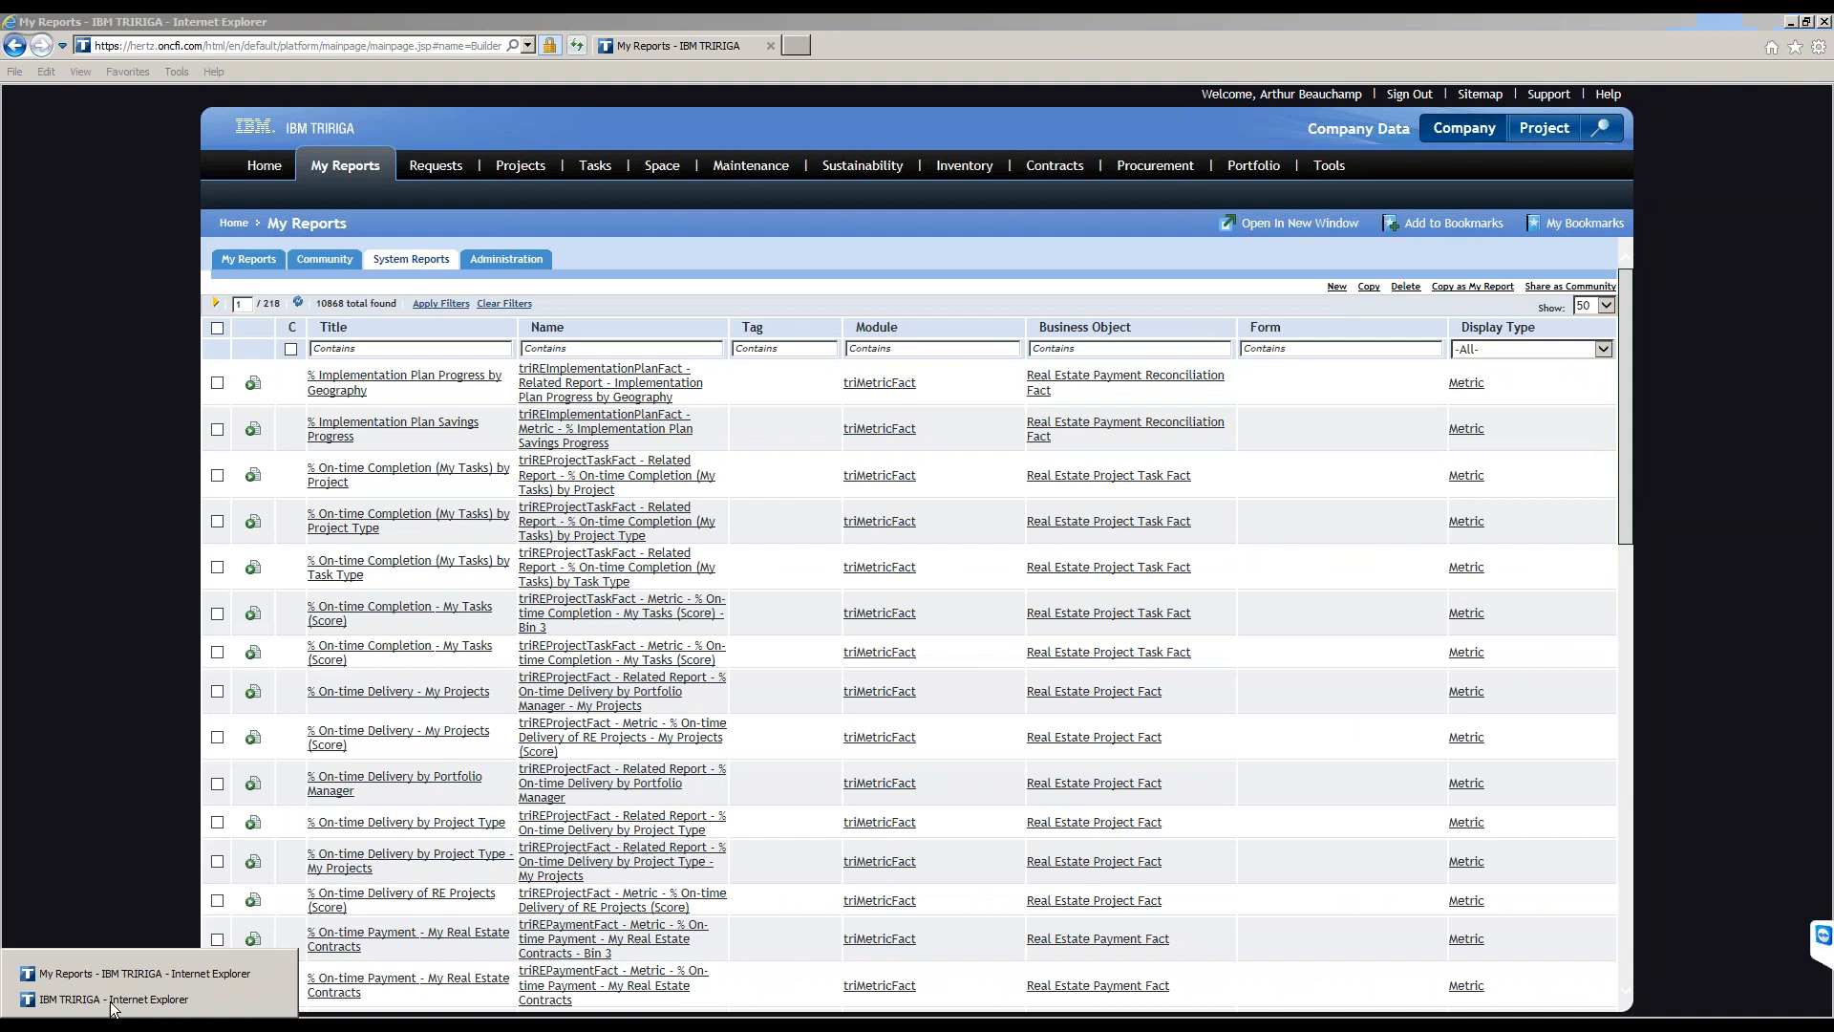
Return to the report editor's options, try a result size of 10, and set it back to blank.
{"action": "left_click", "coordinate": [115, 1010]}
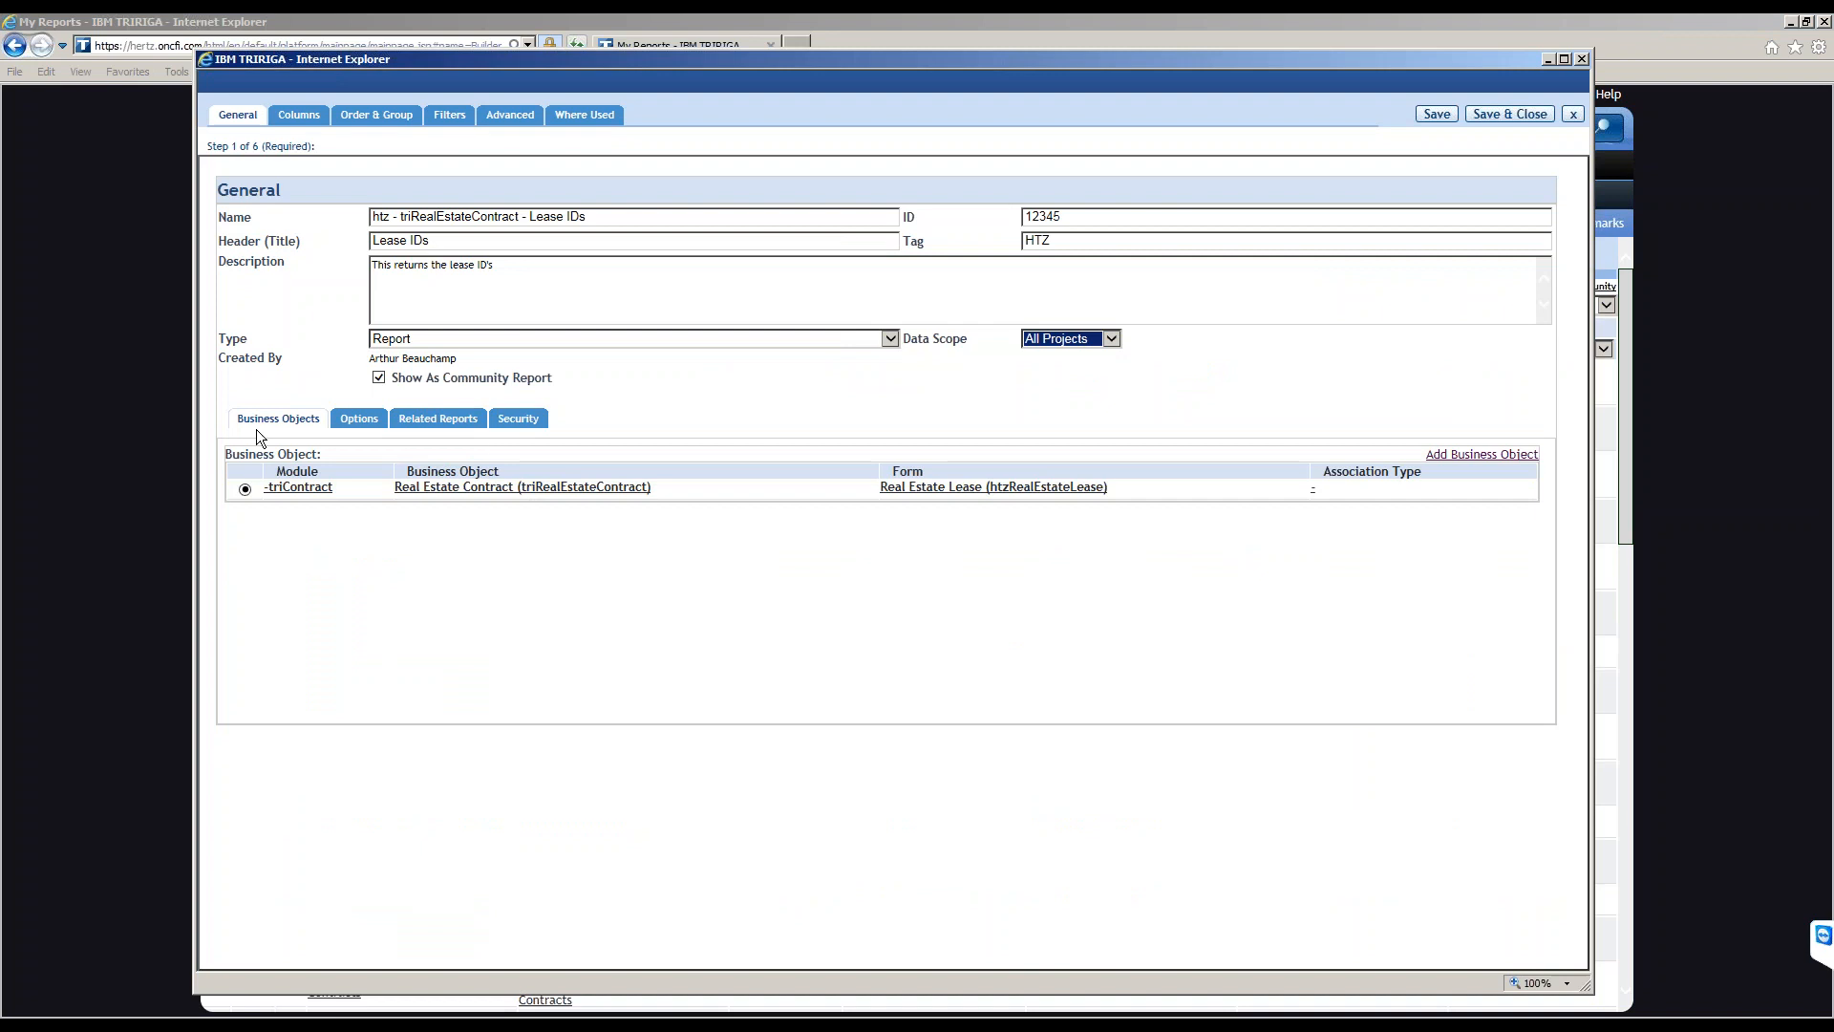
{"action": "left_click", "coordinate": [359, 418]}
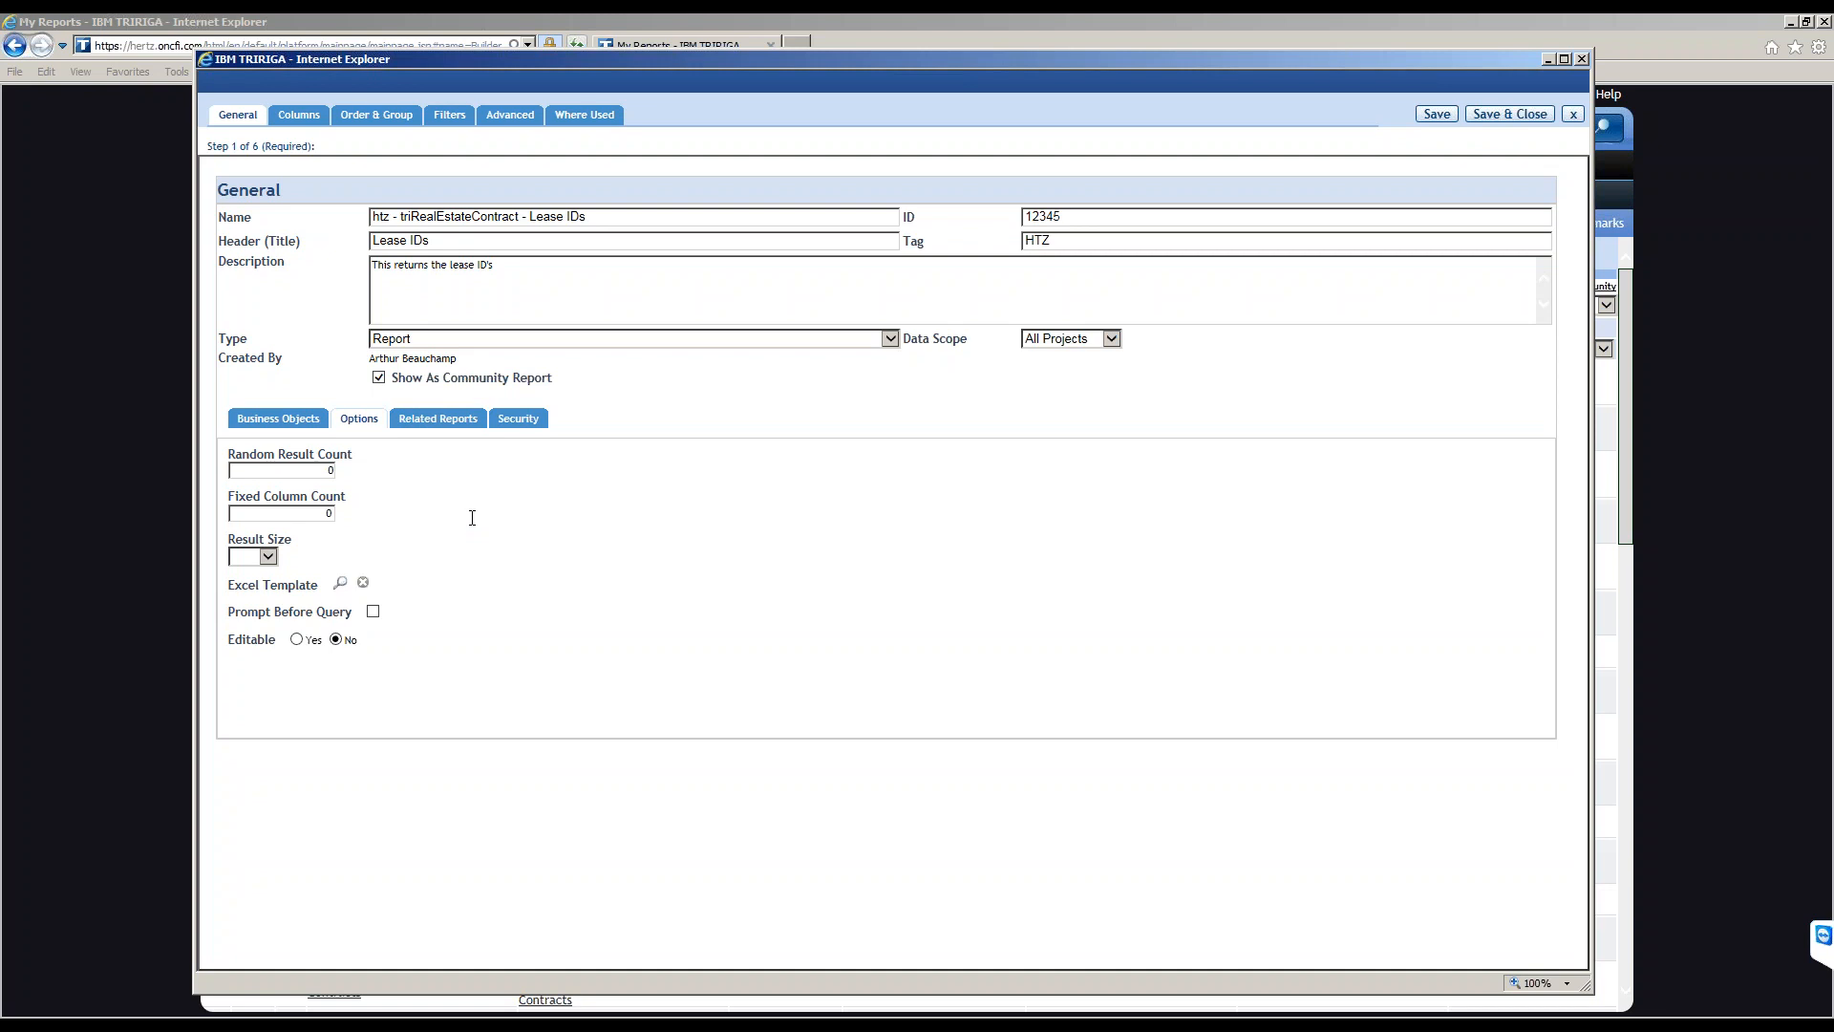
{"action": "left_click", "coordinate": [328, 470]}
{"action": "left_click", "coordinate": [270, 558]}
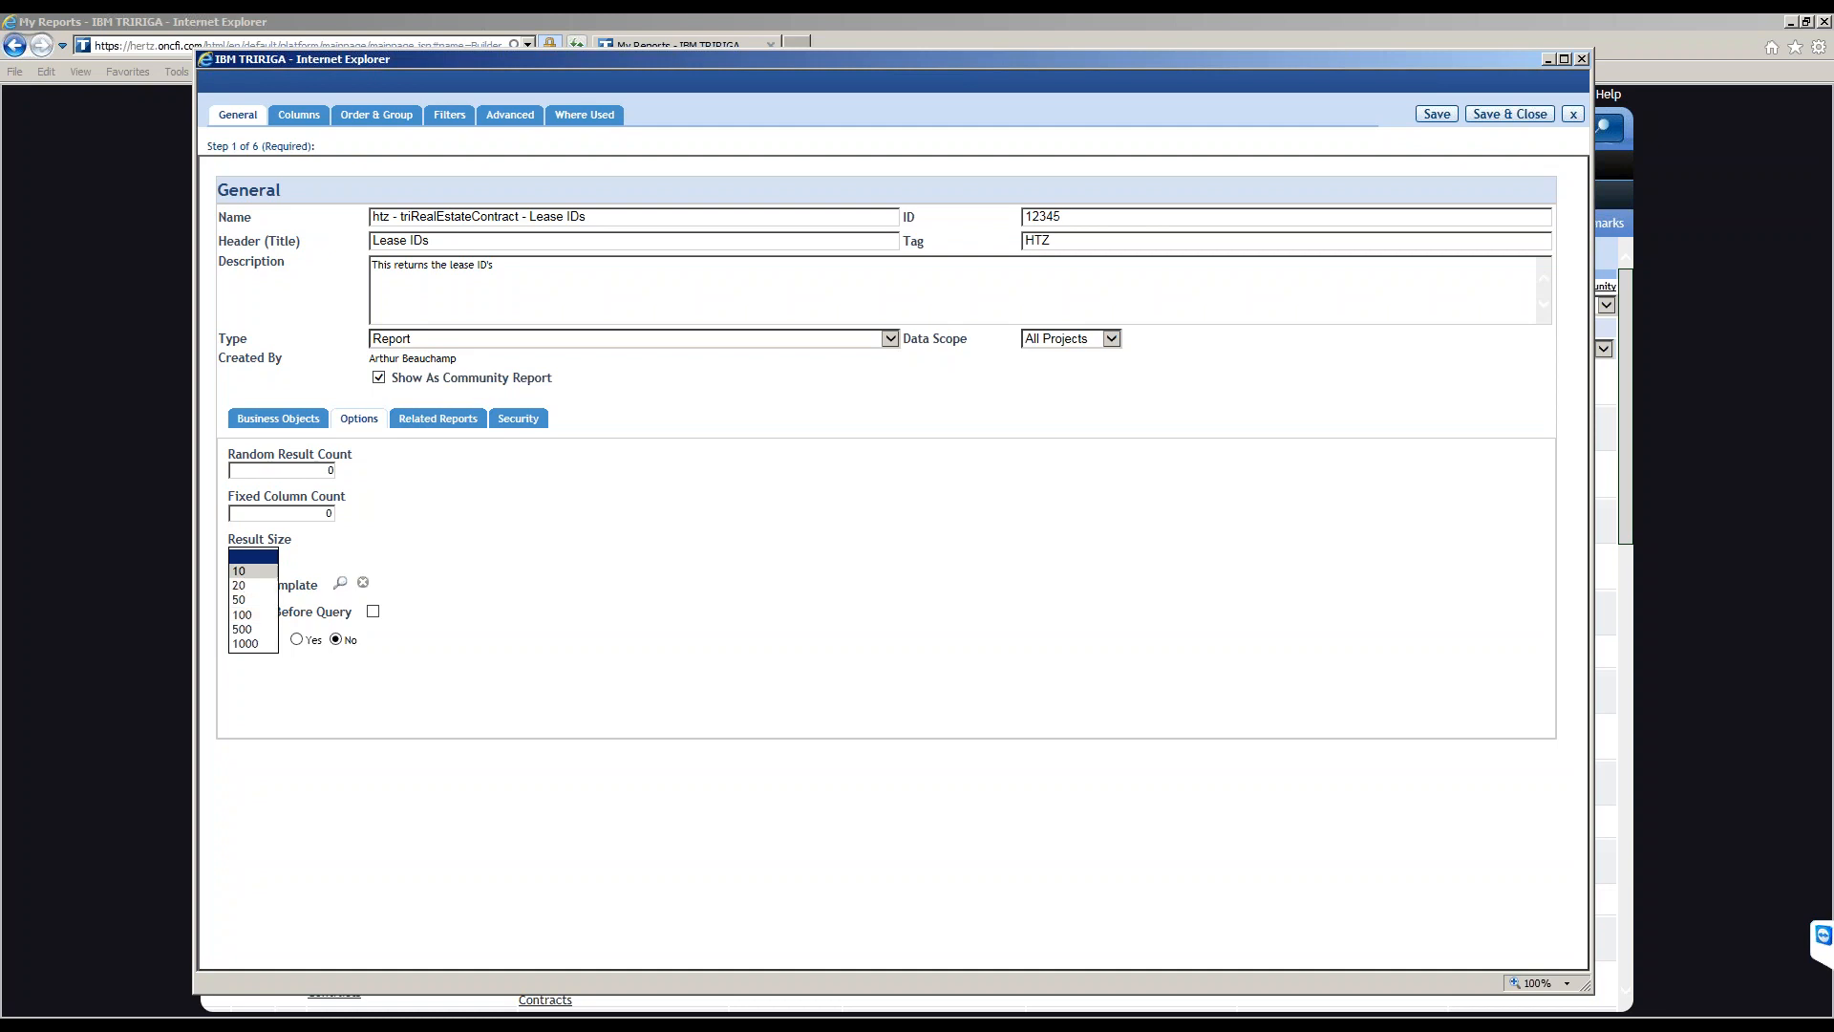
{"action": "left_click", "coordinate": [240, 570]}
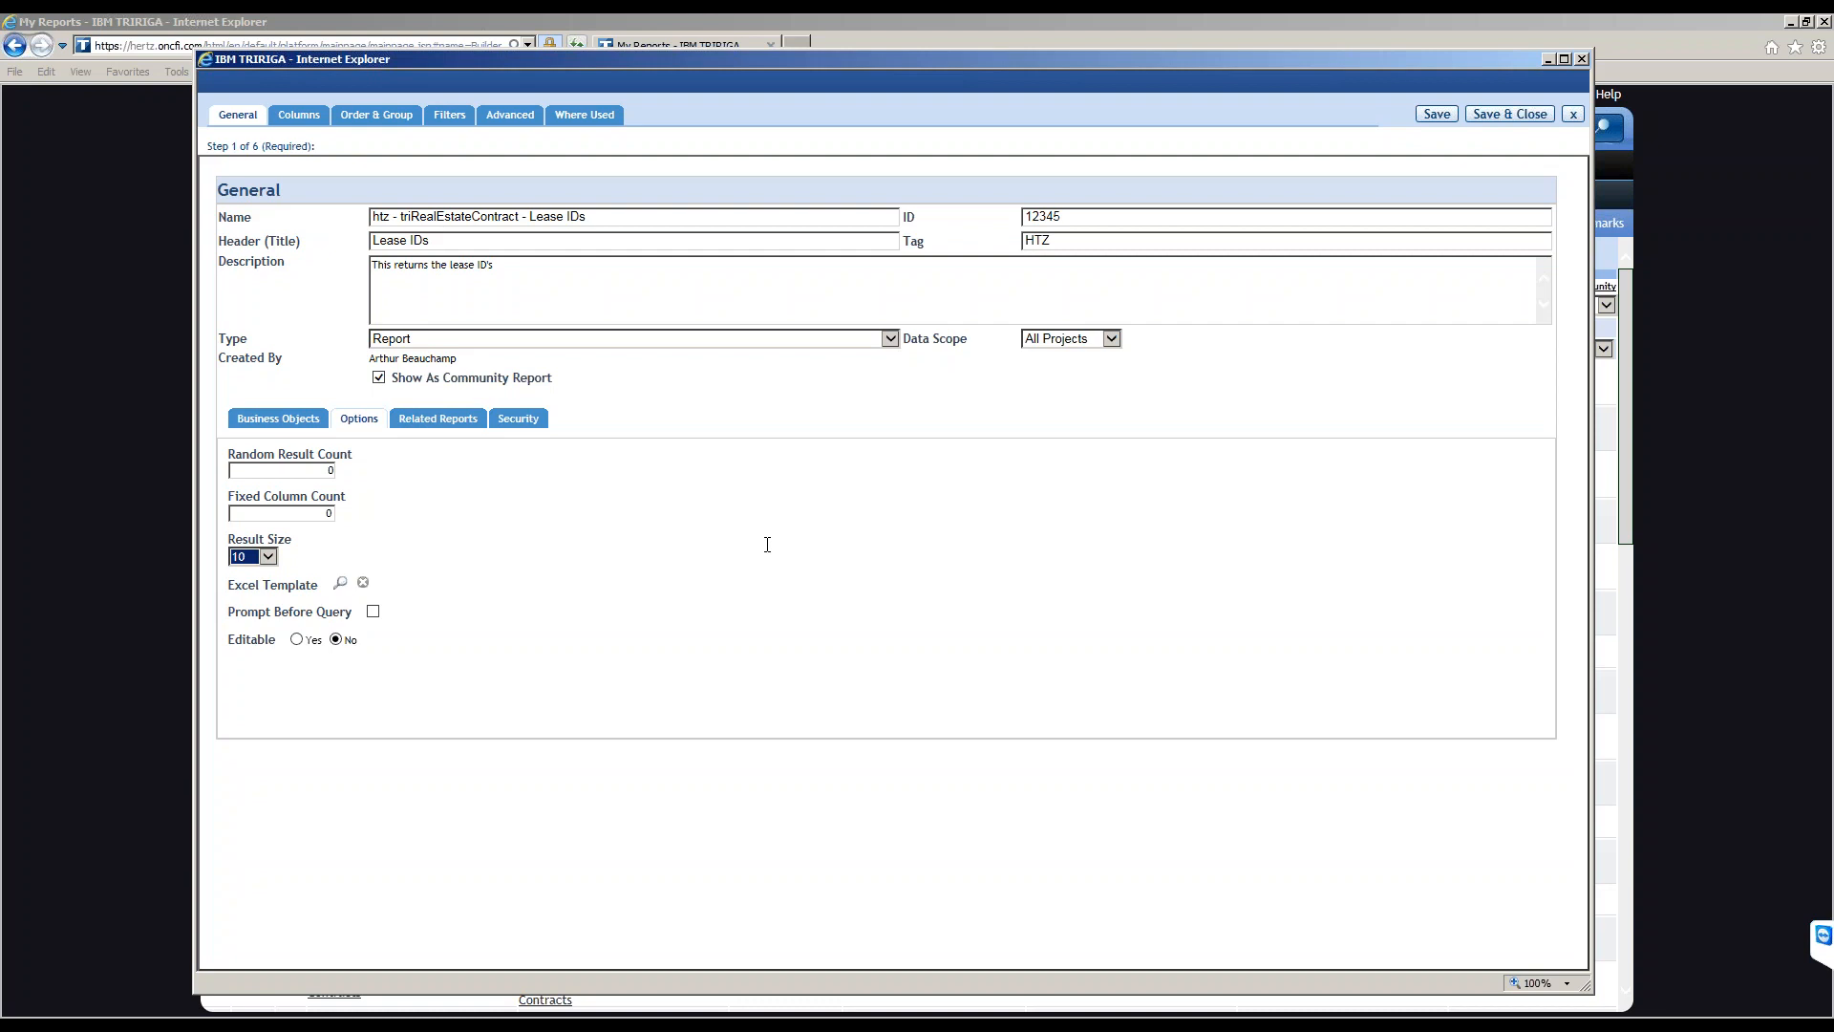
{"action": "left_click", "coordinate": [266, 556]}
{"action": "left_click", "coordinate": [269, 558]}
{"action": "left_click", "coordinate": [269, 556]}
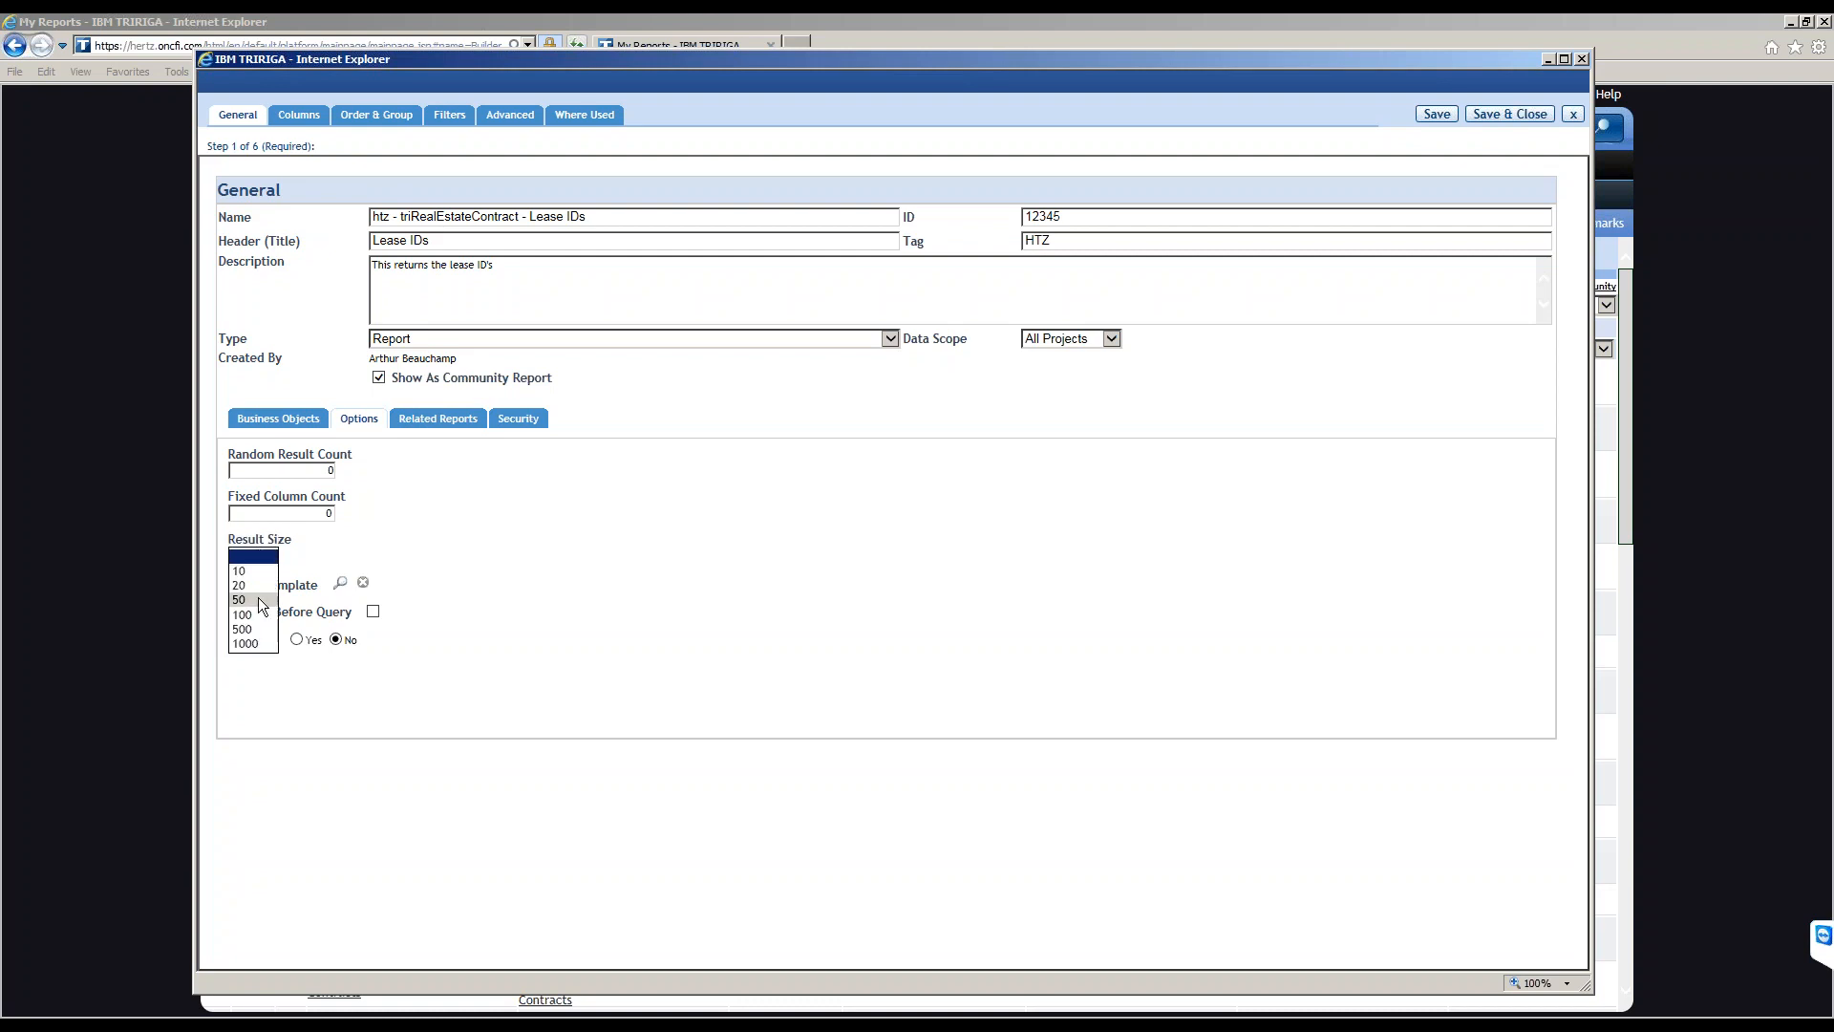
{"action": "left_click", "coordinate": [319, 617]}
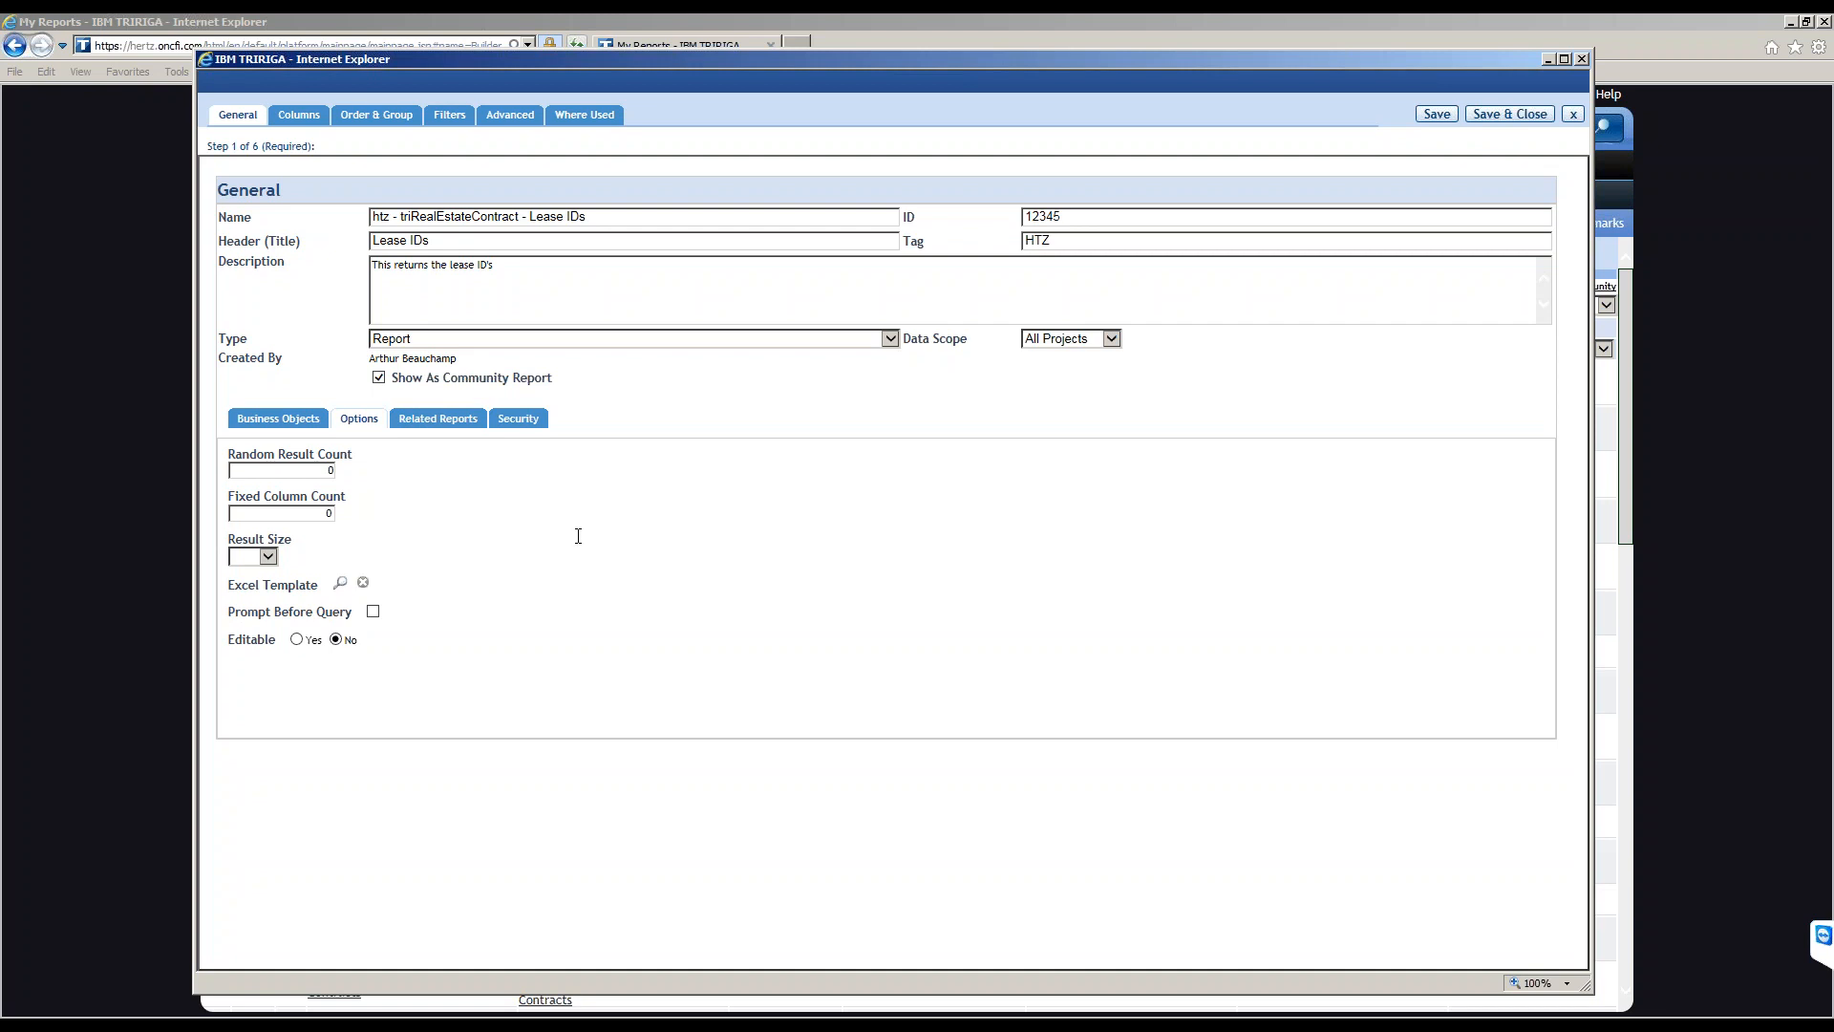
Review the available result sizes in the report options and leave the result size blank.
{"action": "left_click", "coordinate": [270, 558]}
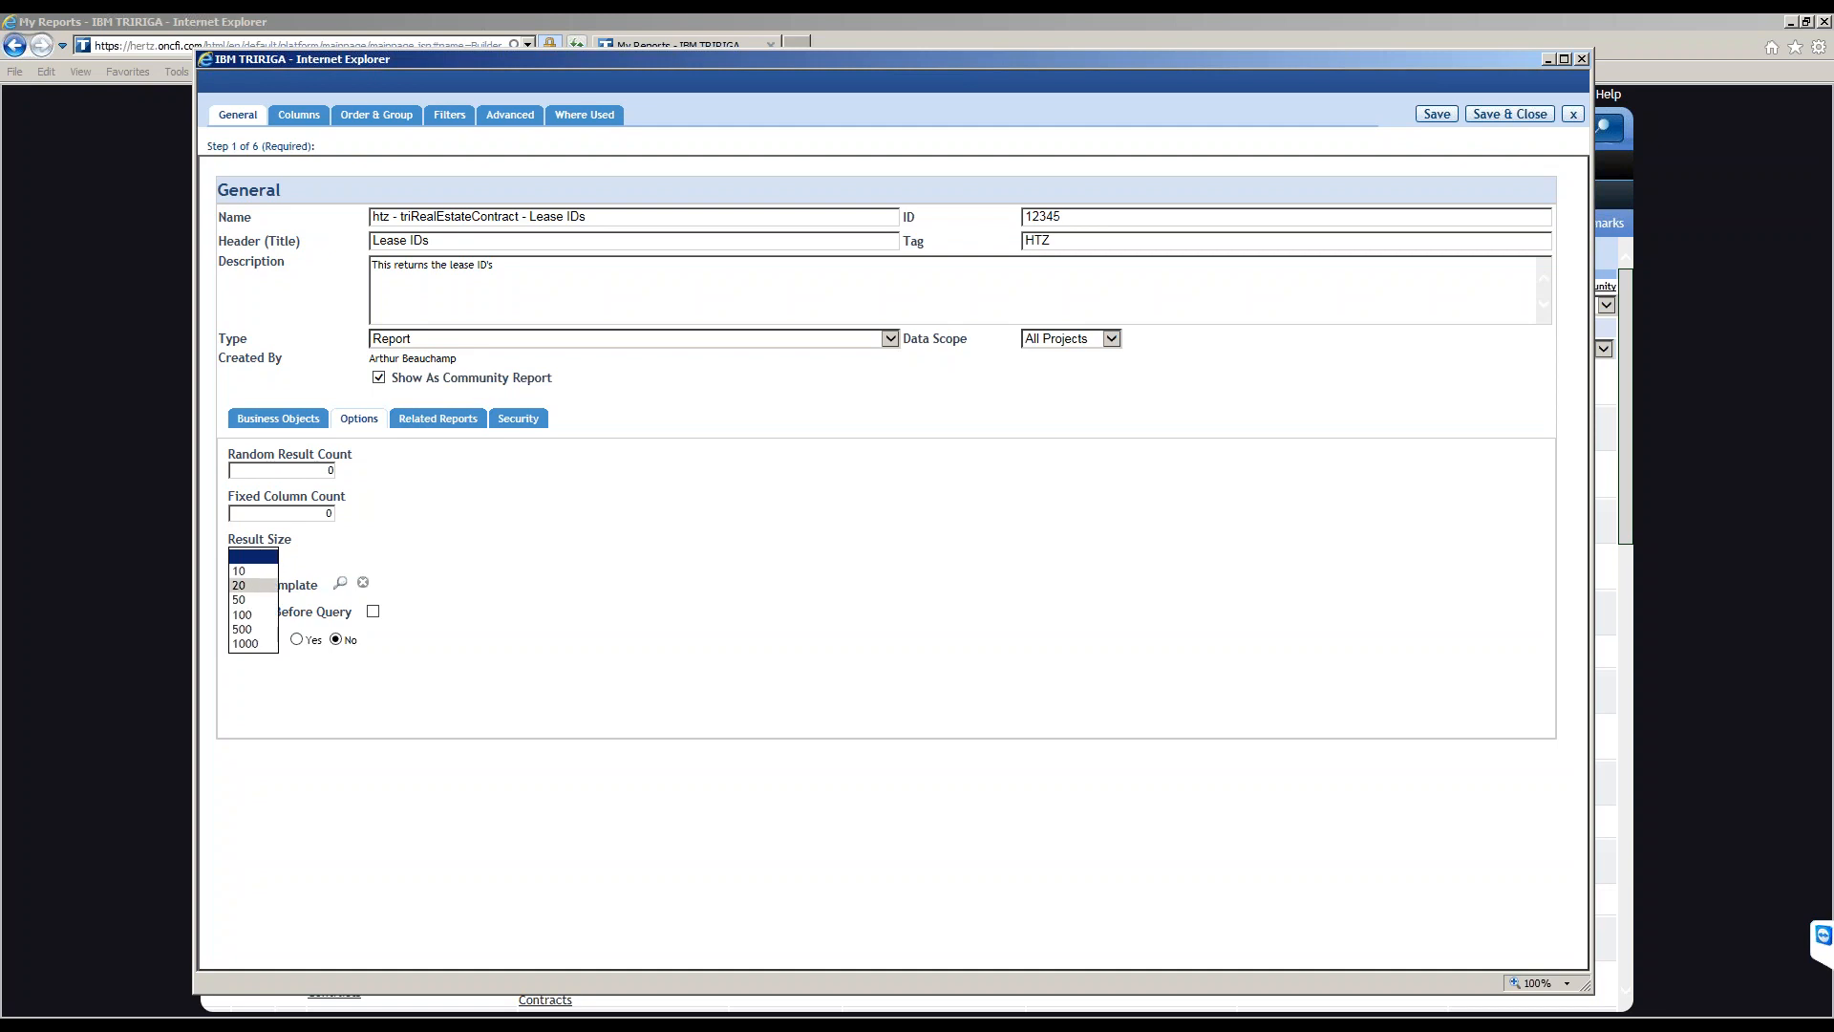
{"action": "left_click", "coordinate": [513, 562]}
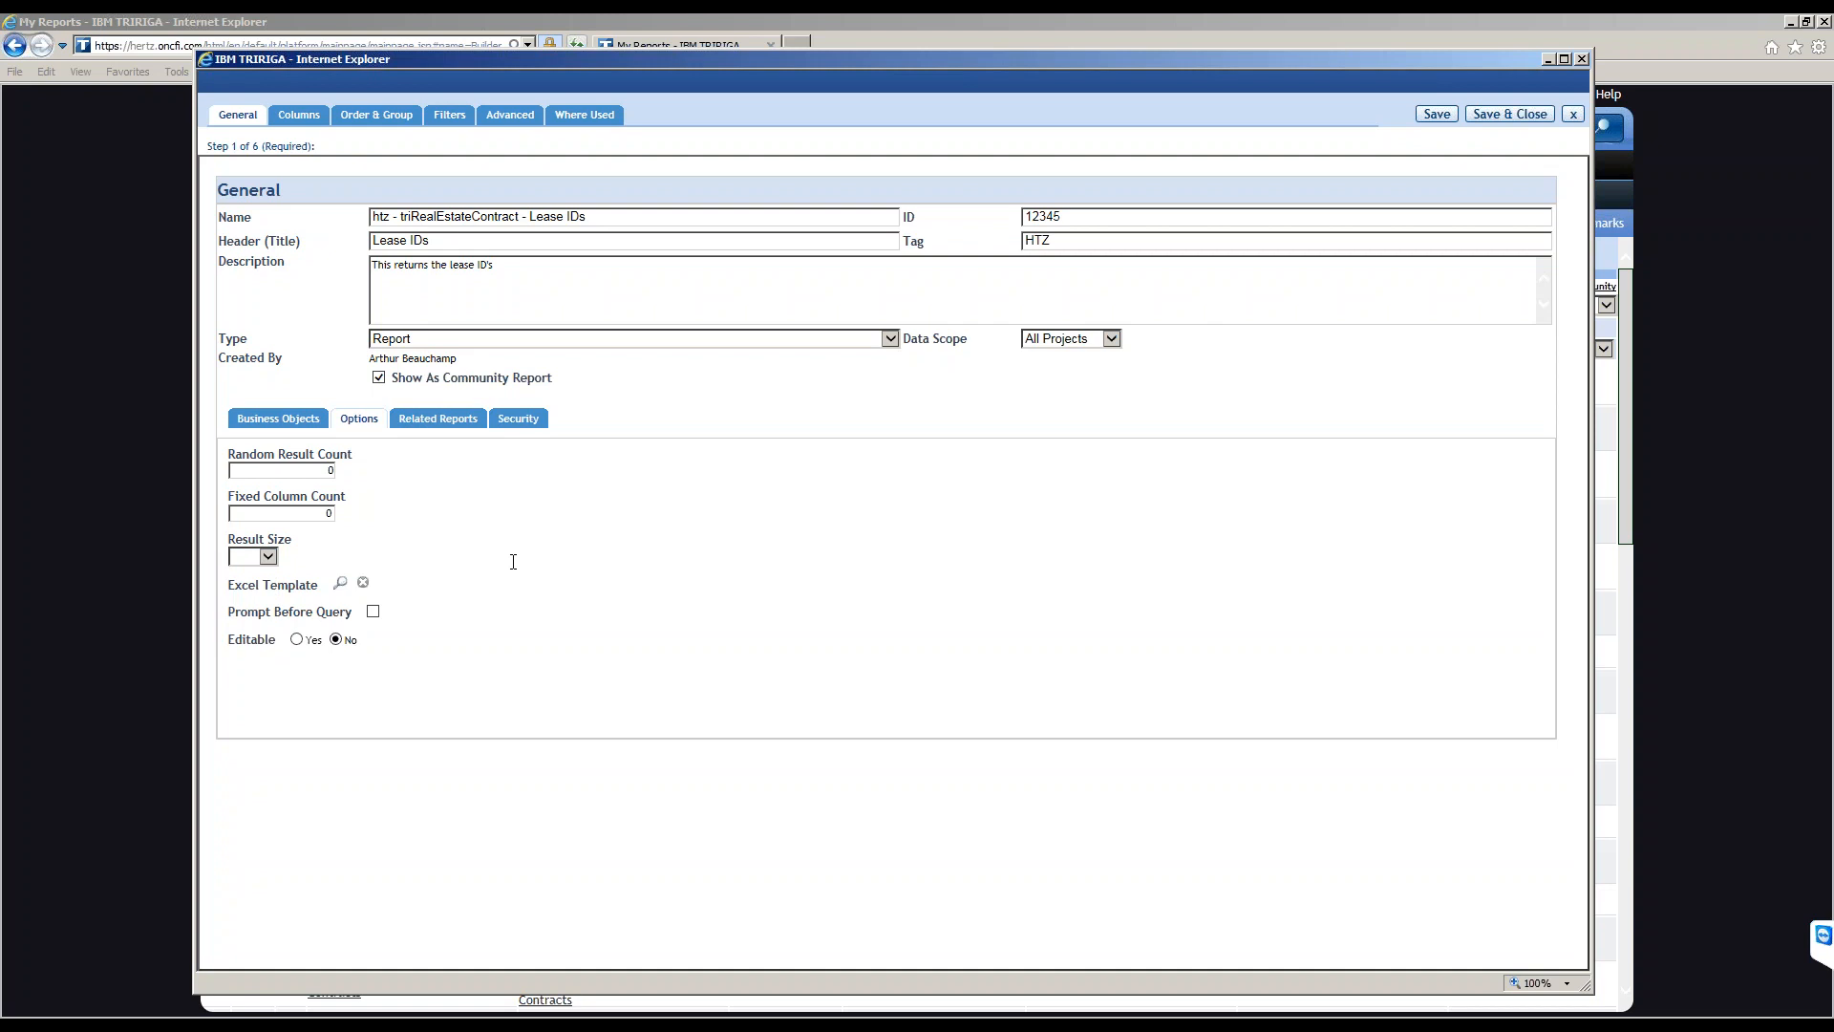
{"action": "left_click", "coordinate": [267, 558]}
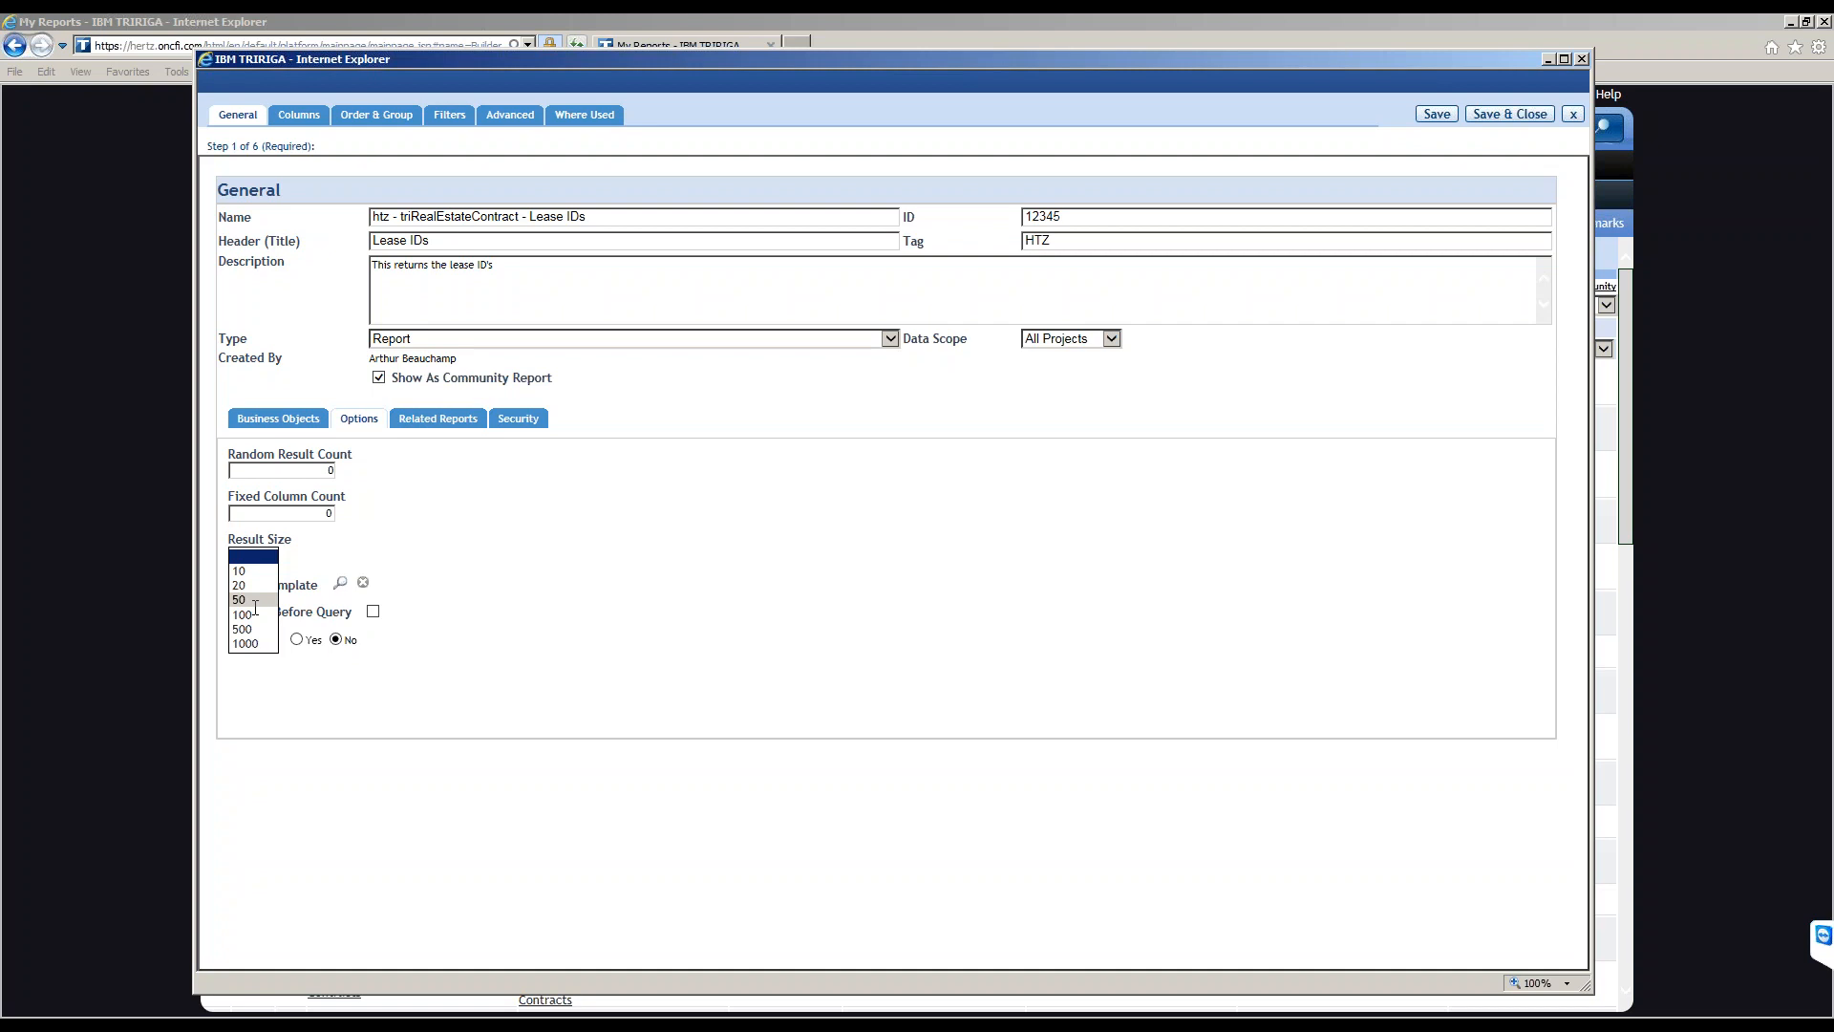
{"action": "left_click", "coordinate": [526, 562]}
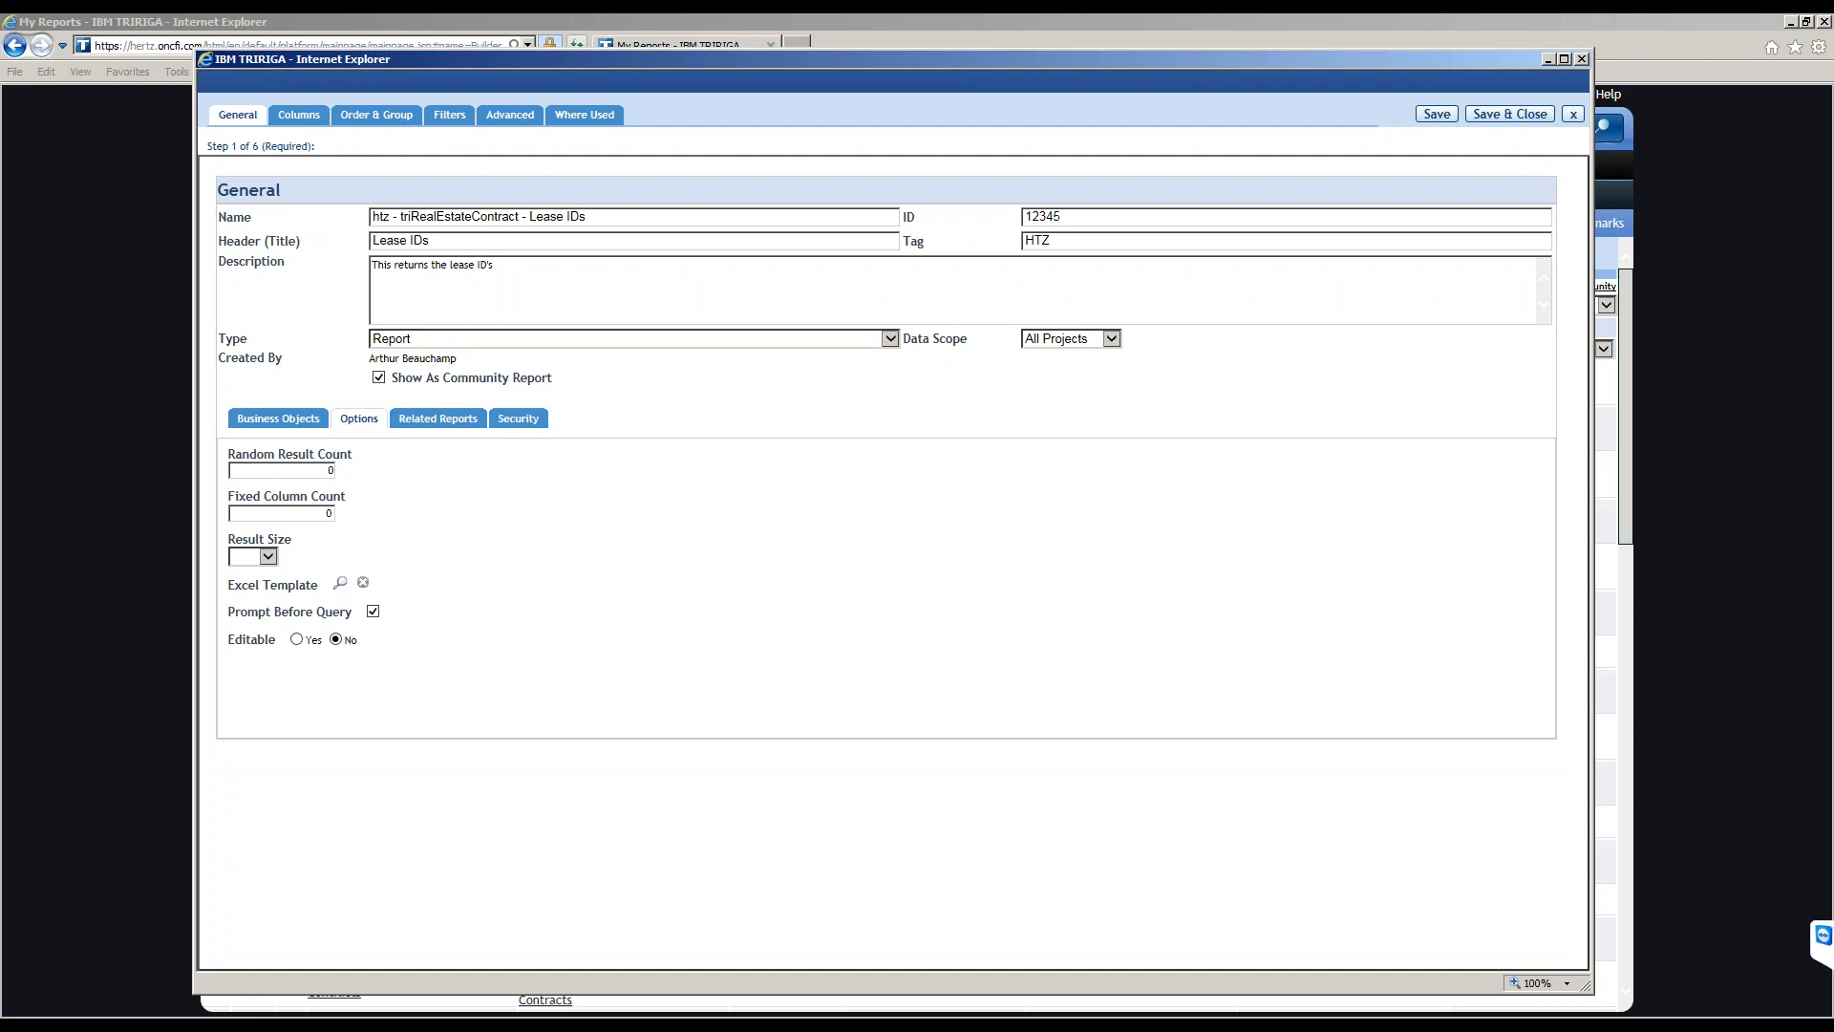
Turn off Prompt Before Query and make the report editable with the state triDraft.
{"action": "left_click", "coordinate": [374, 612]}
{"action": "left_click", "coordinate": [298, 639]}
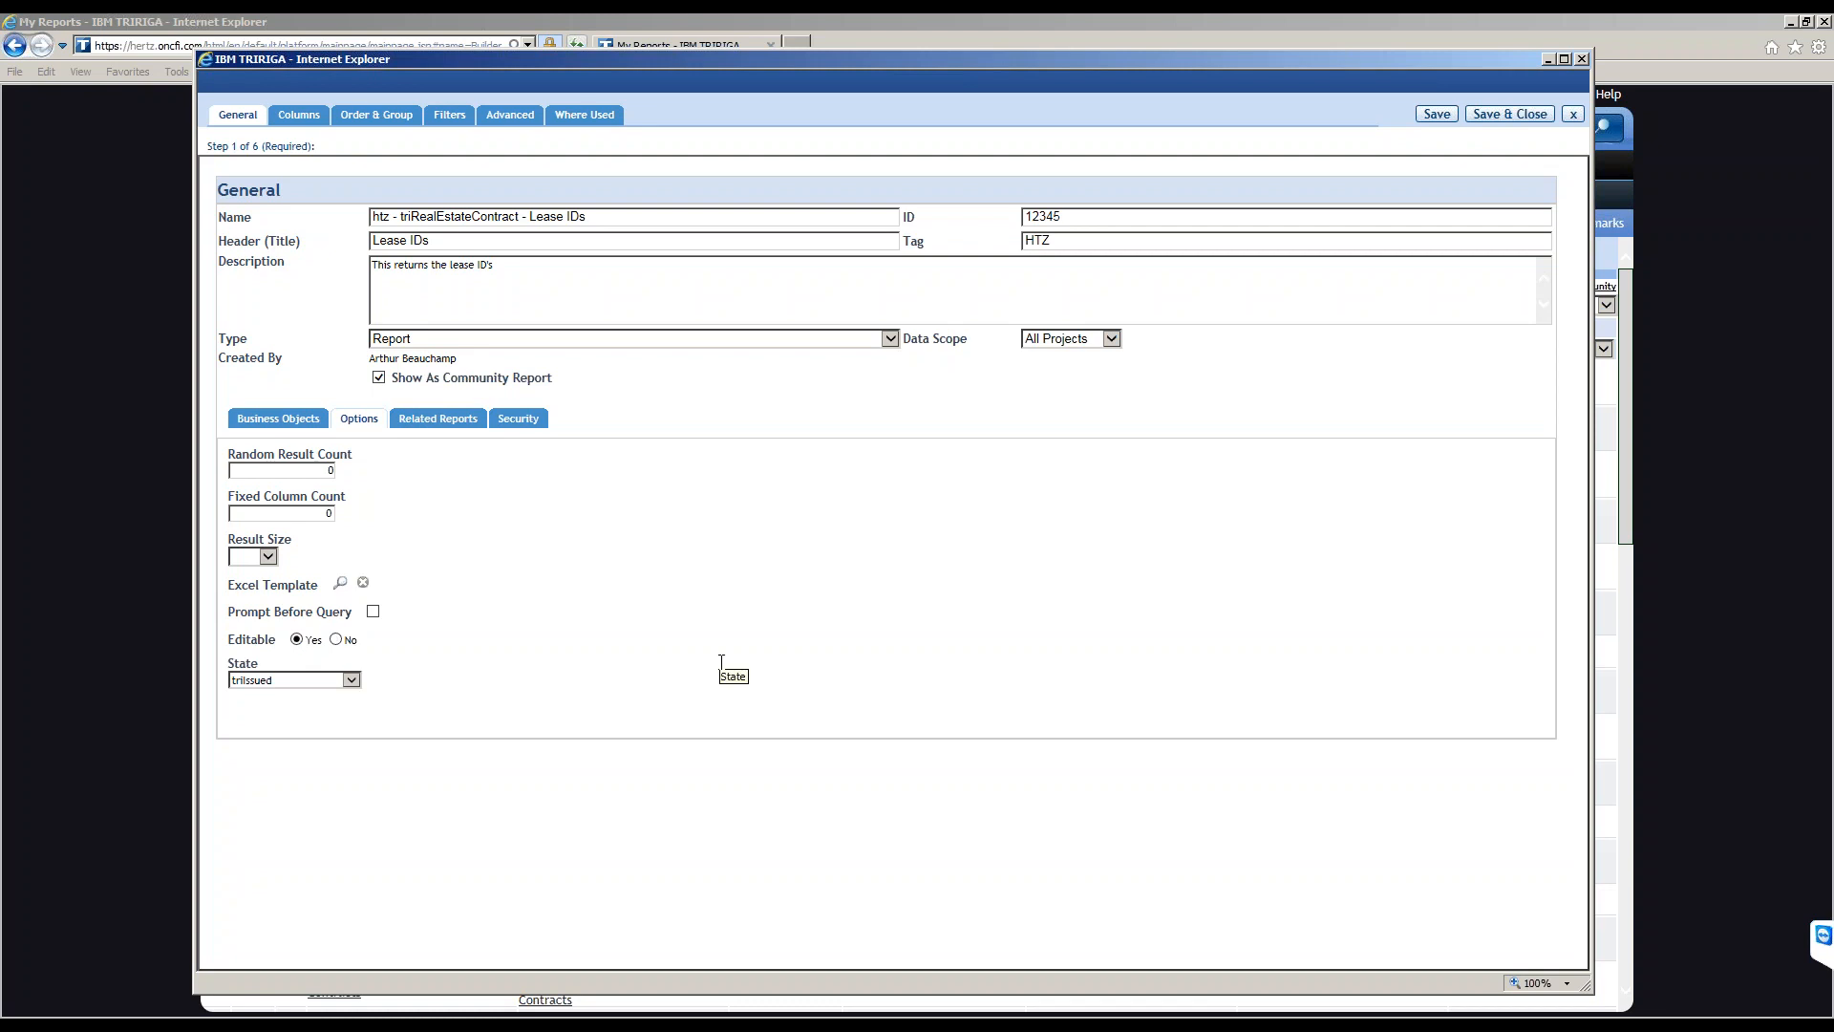
{"action": "left_click", "coordinate": [324, 684]}
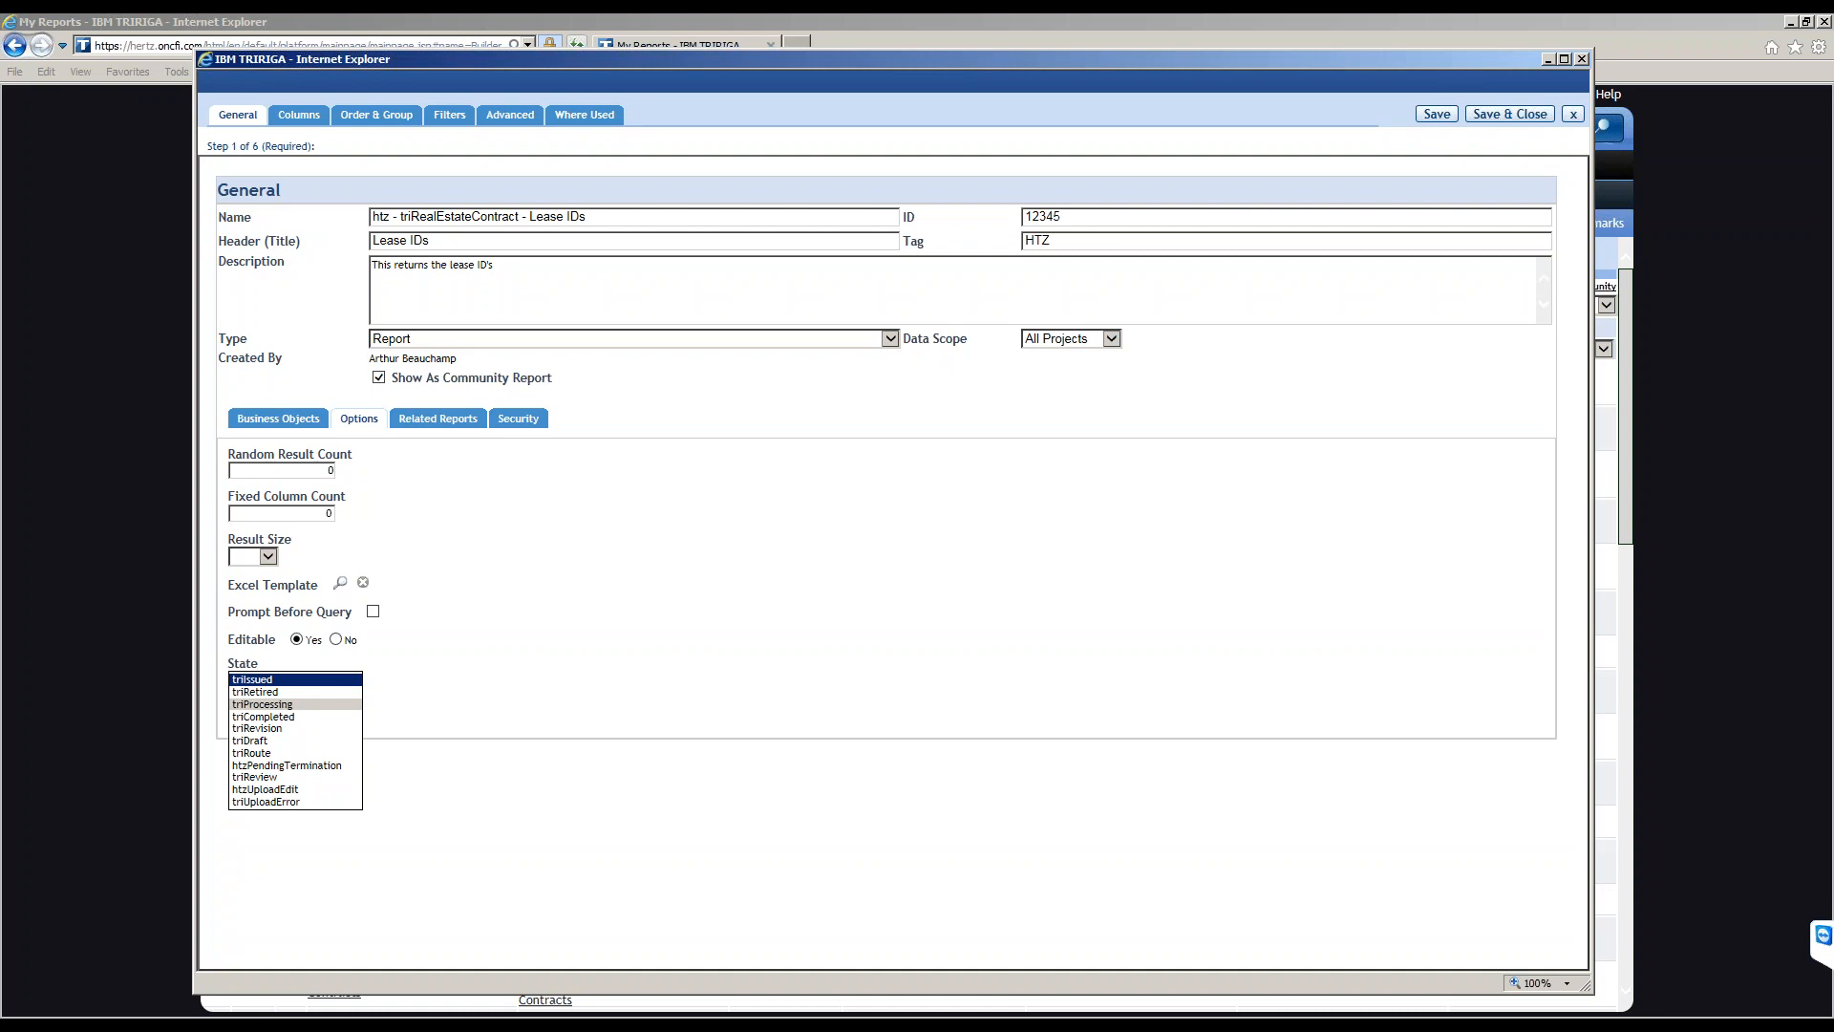
{"action": "left_click", "coordinate": [279, 744]}
{"action": "left_click", "coordinate": [367, 704]}
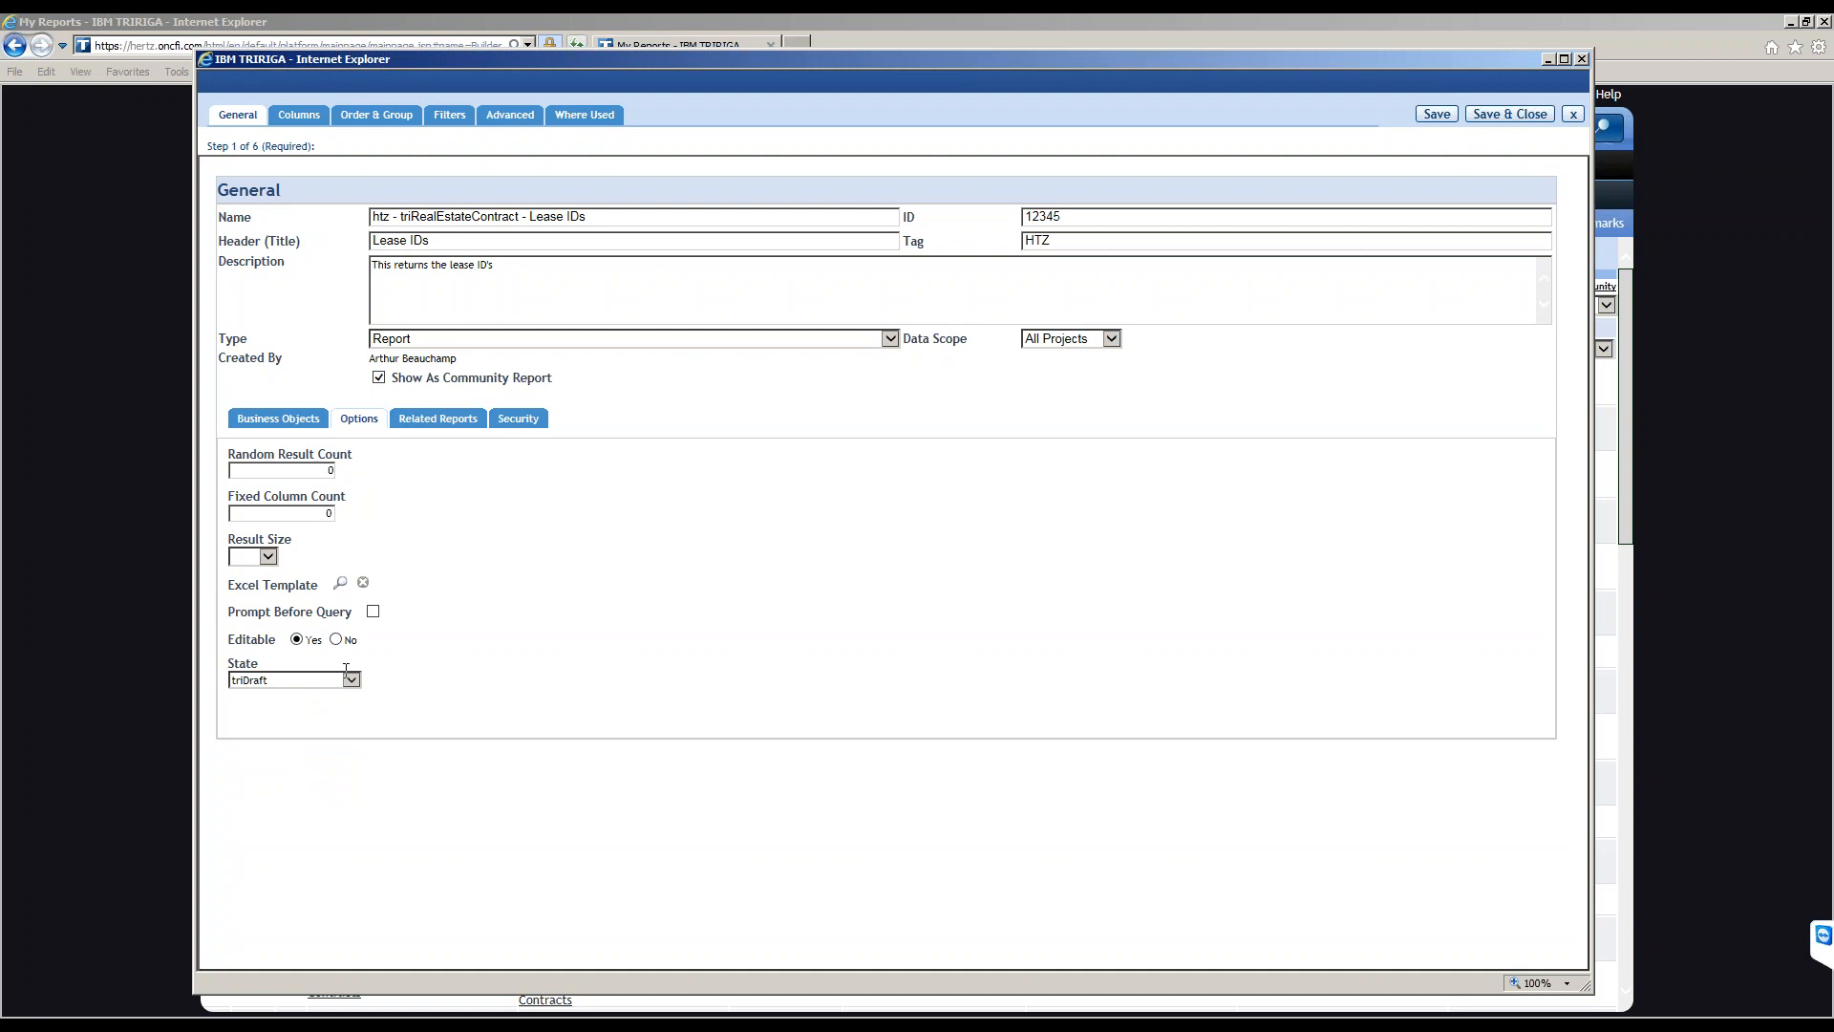
{"action": "left_click", "coordinate": [351, 679]}
{"action": "left_click", "coordinate": [328, 680]}
{"action": "left_click", "coordinate": [467, 699]}
Open the related reports section, try to add a related report, and save the report.
{"action": "left_click", "coordinate": [413, 419]}
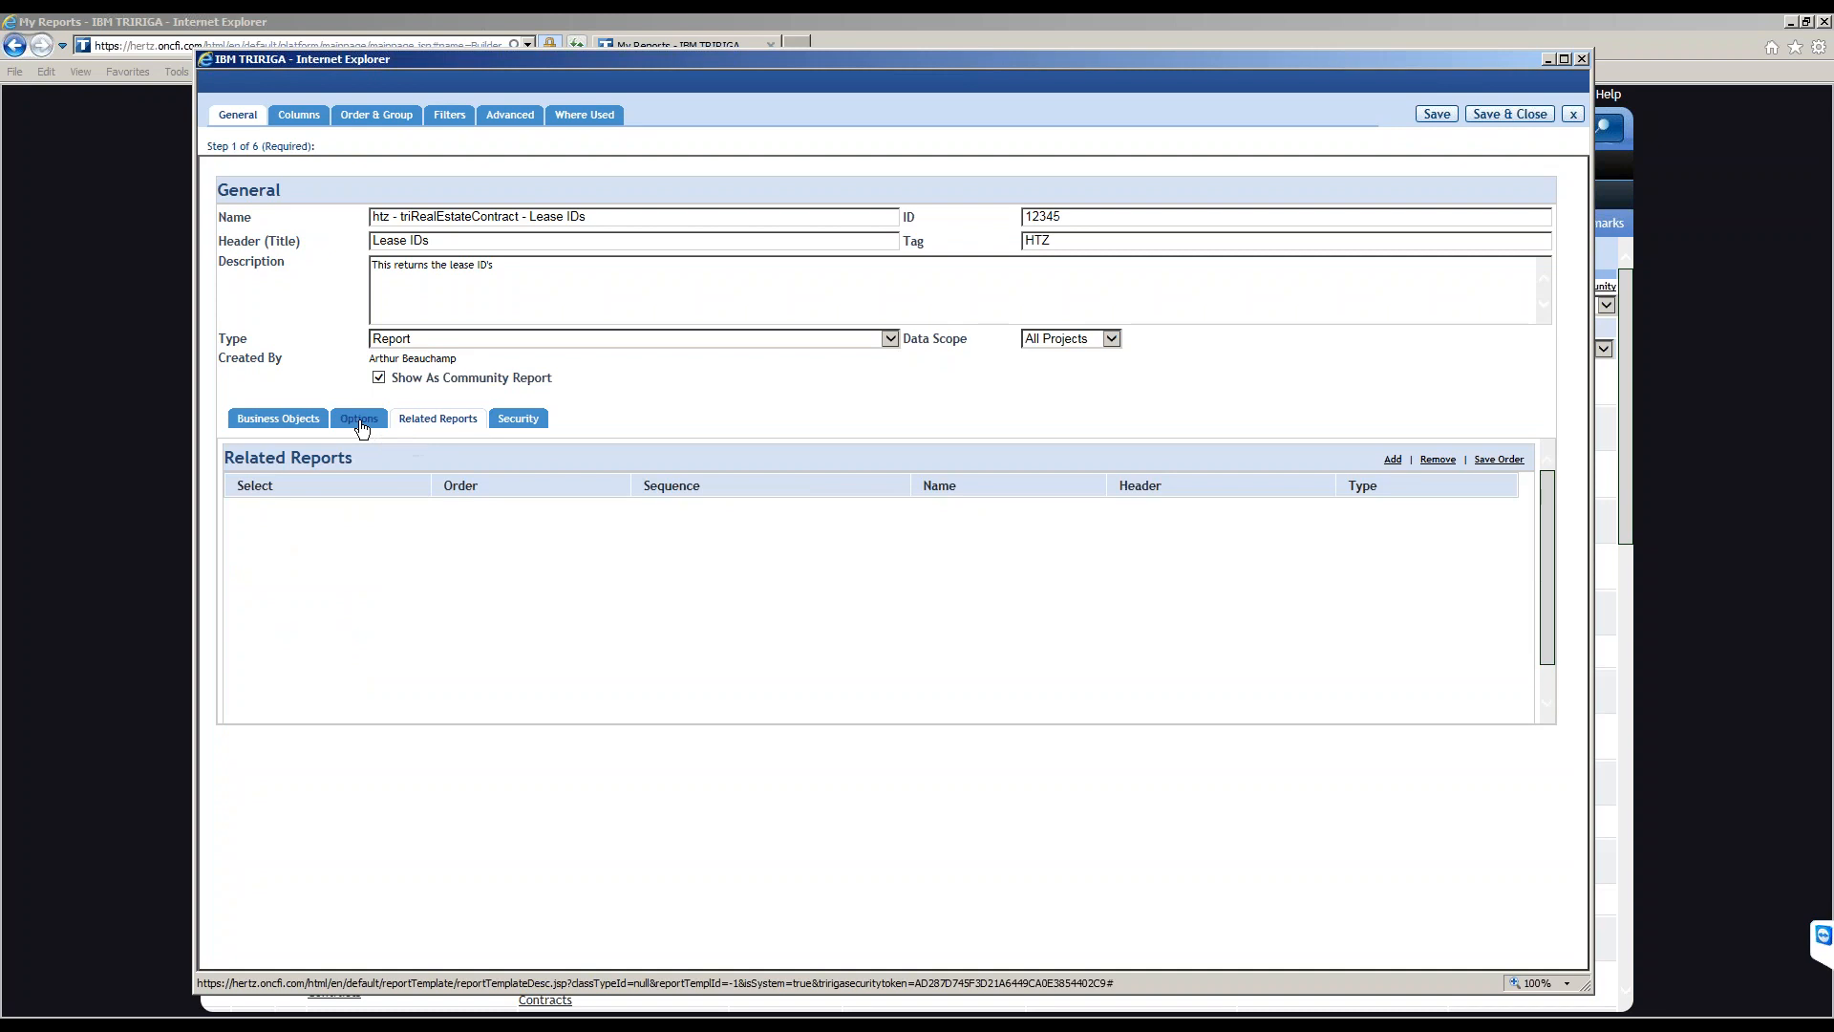
{"action": "left_click", "coordinate": [1392, 460]}
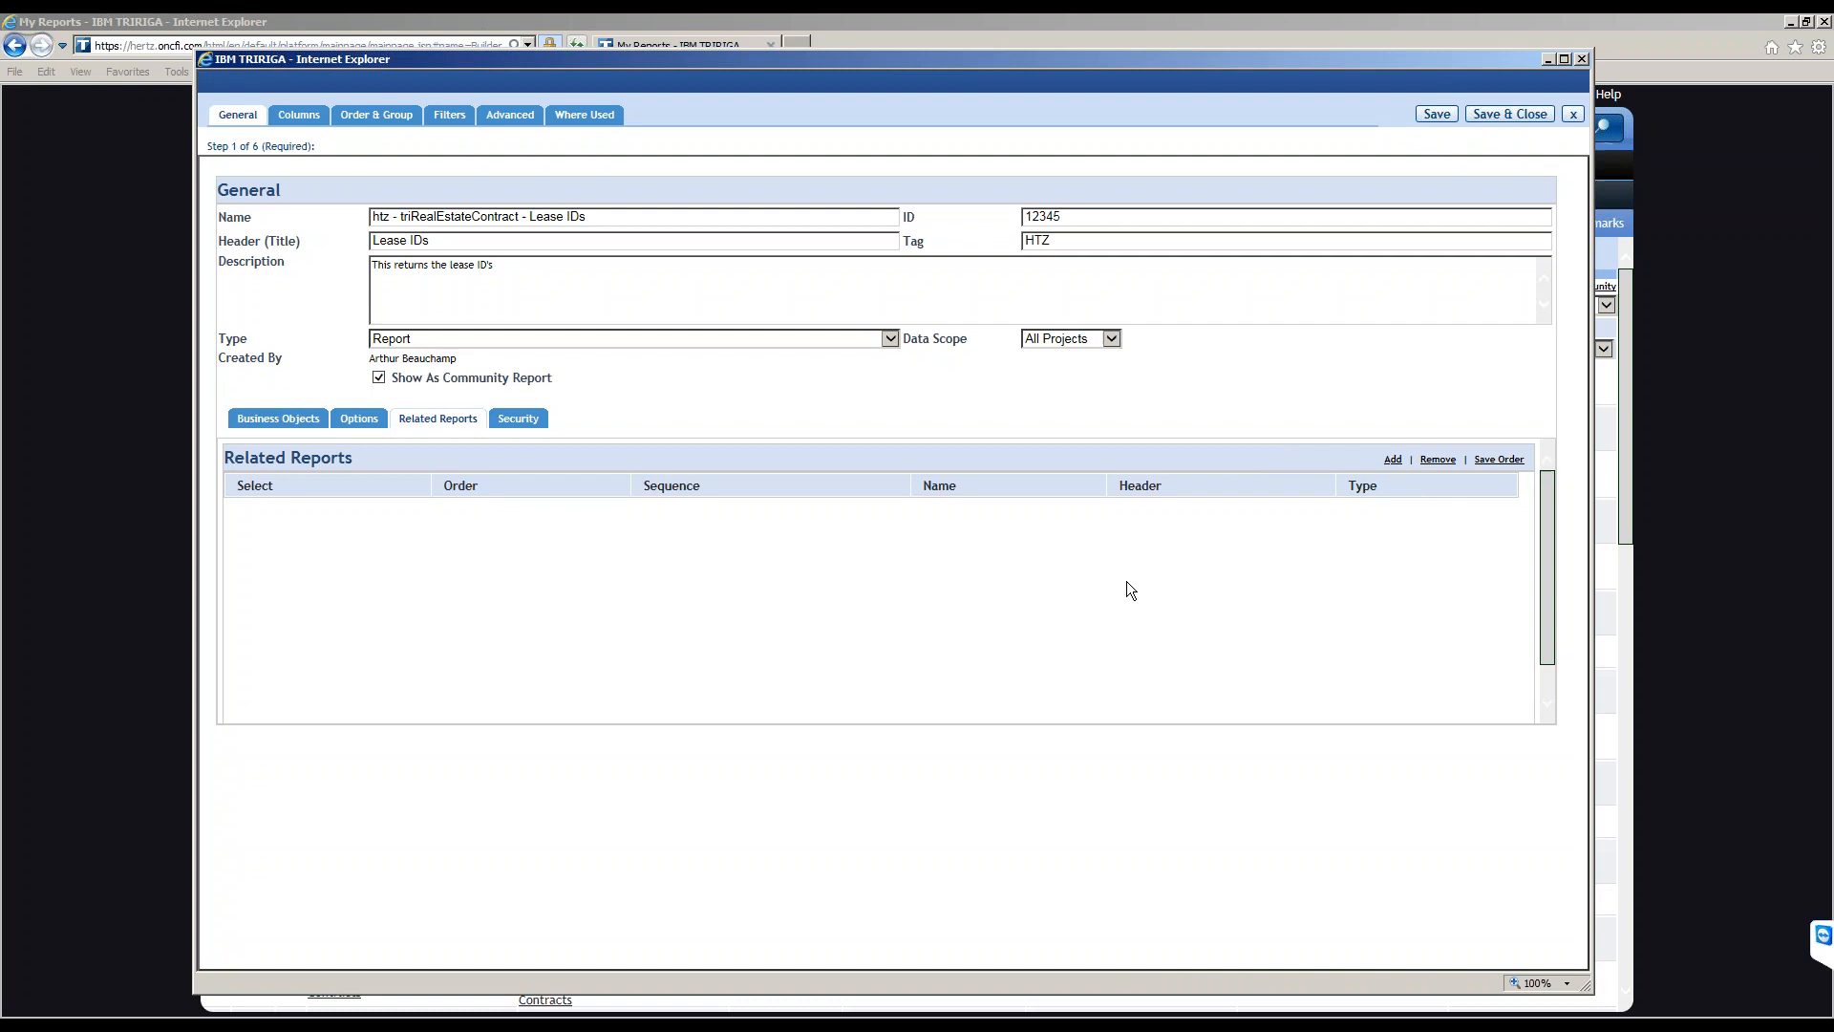
{"action": "left_click", "coordinate": [183, 1026]}
{"action": "left_click", "coordinate": [142, 1012]}
{"action": "left_click", "coordinate": [1433, 116]}
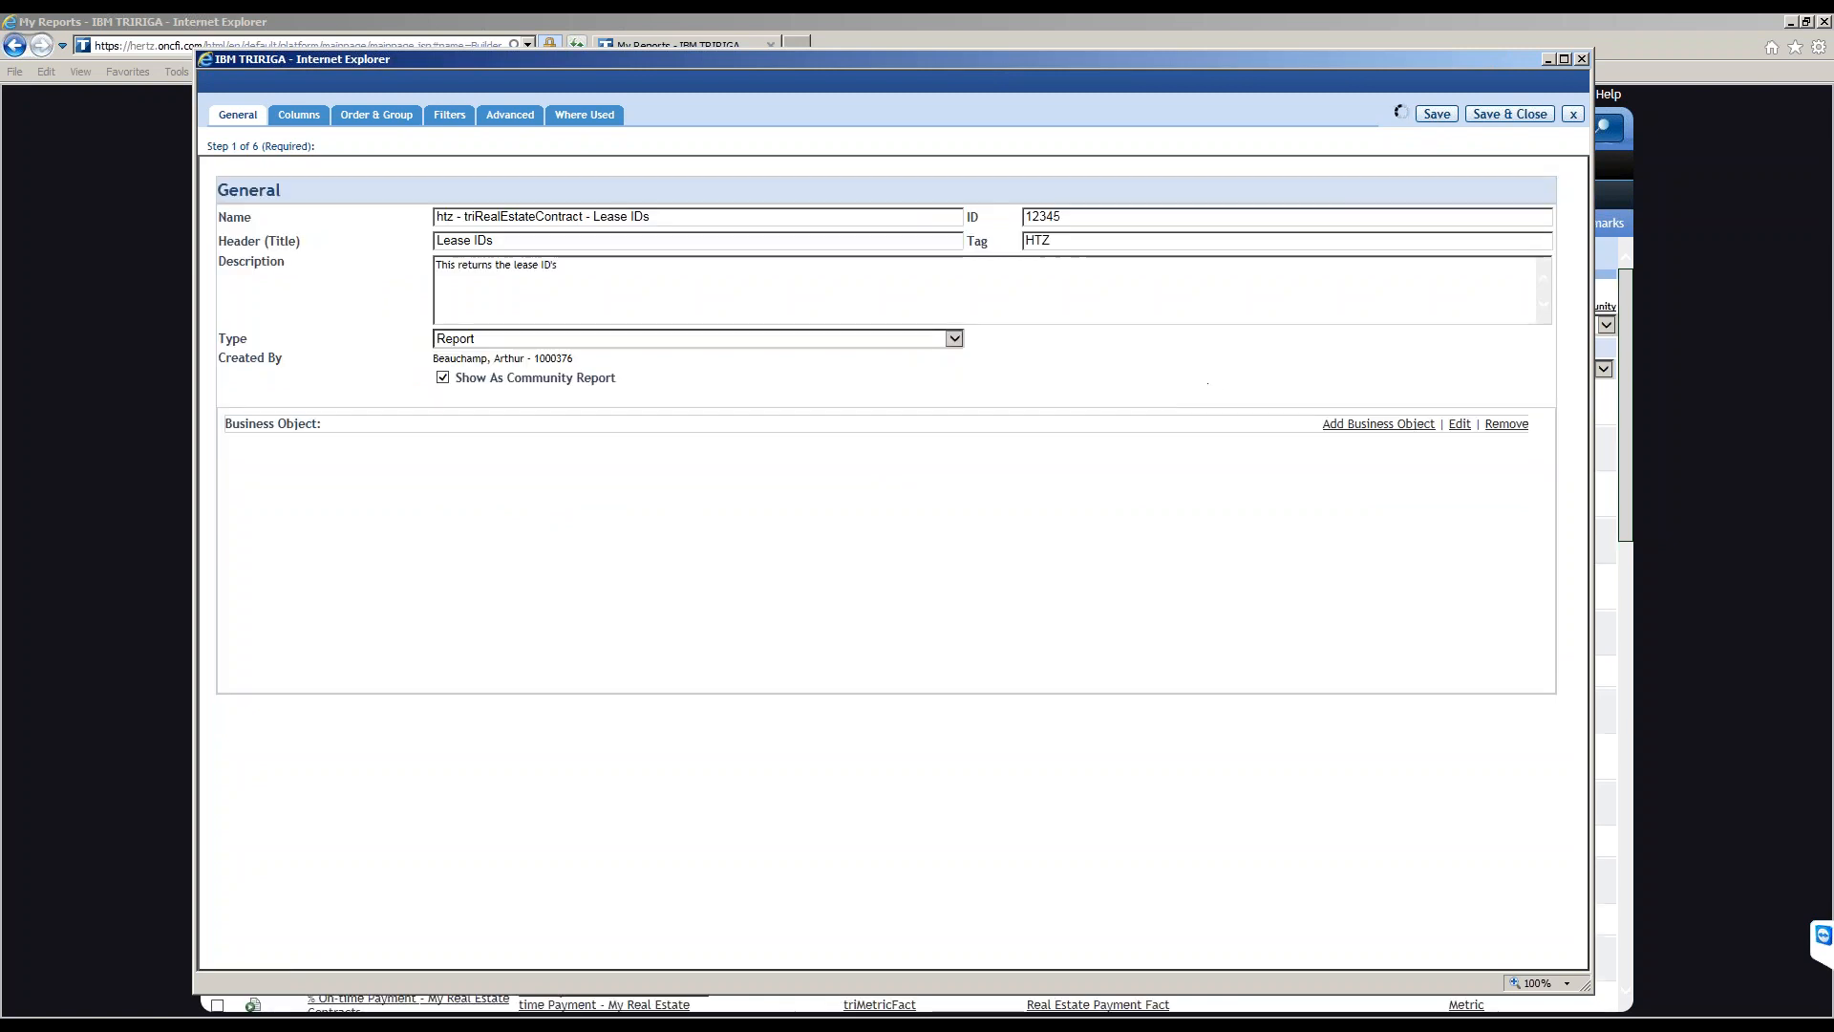
Add "triLog - Report - Visitor Log" from the triLog module as a related report and remove it again.
{"action": "left_click", "coordinate": [1391, 459]}
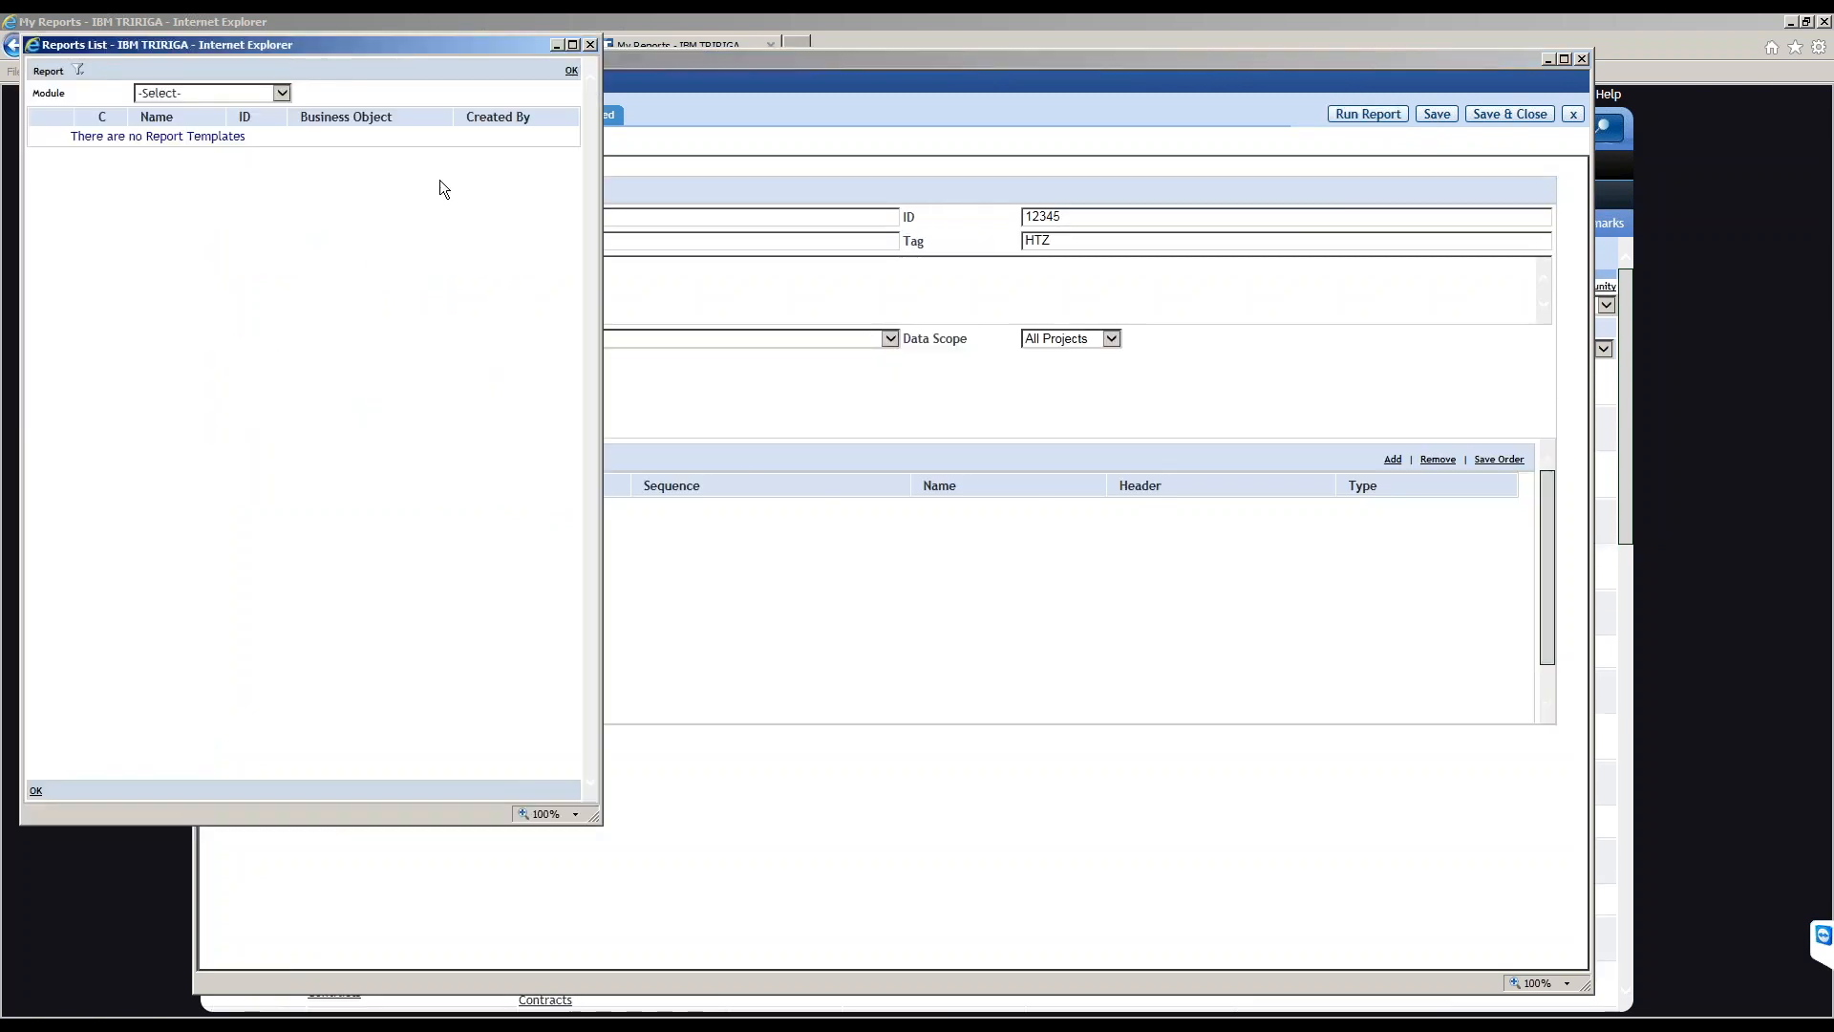
{"action": "left_click_drag", "start_coordinate": [353, 45], "coordinate": [671, 67]}
{"action": "left_click", "coordinate": [496, 113]}
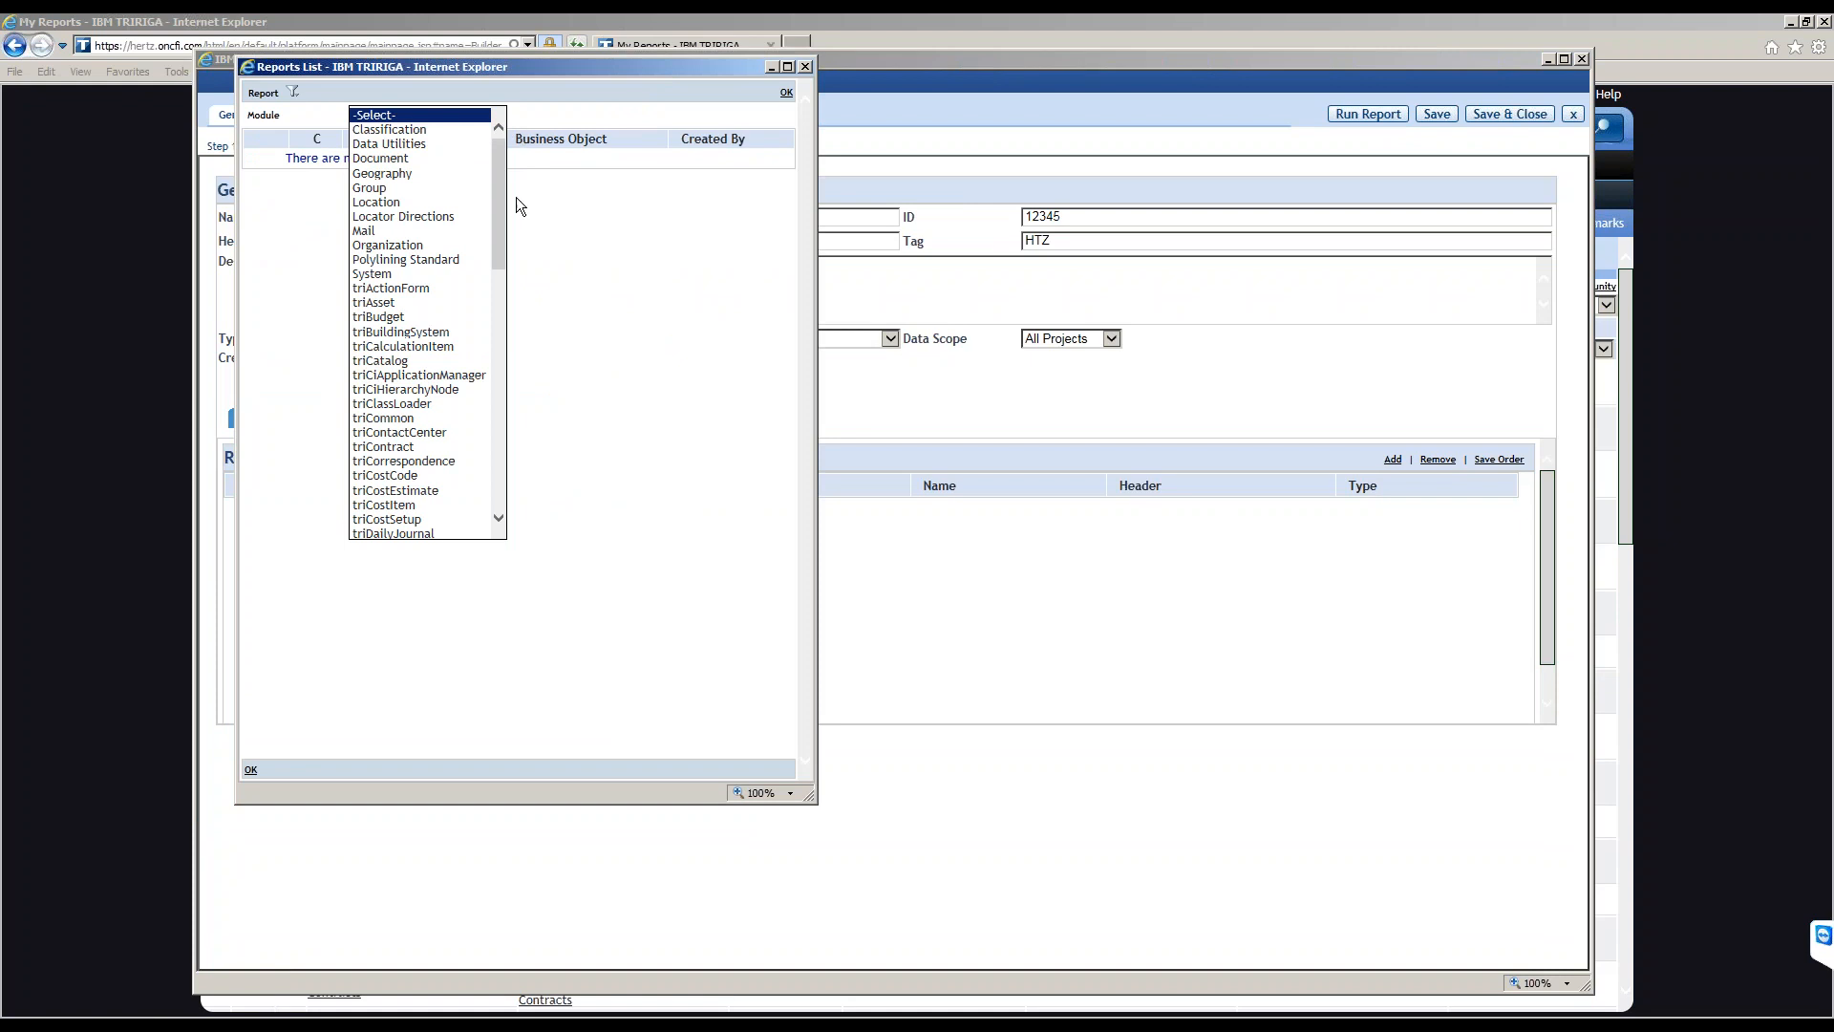
{"action": "scroll", "coordinate": [484, 284], "scroll_direction": "down", "scroll_amount": 6}
{"action": "scroll", "coordinate": [485, 284], "scroll_direction": "down", "scroll_amount": 3}
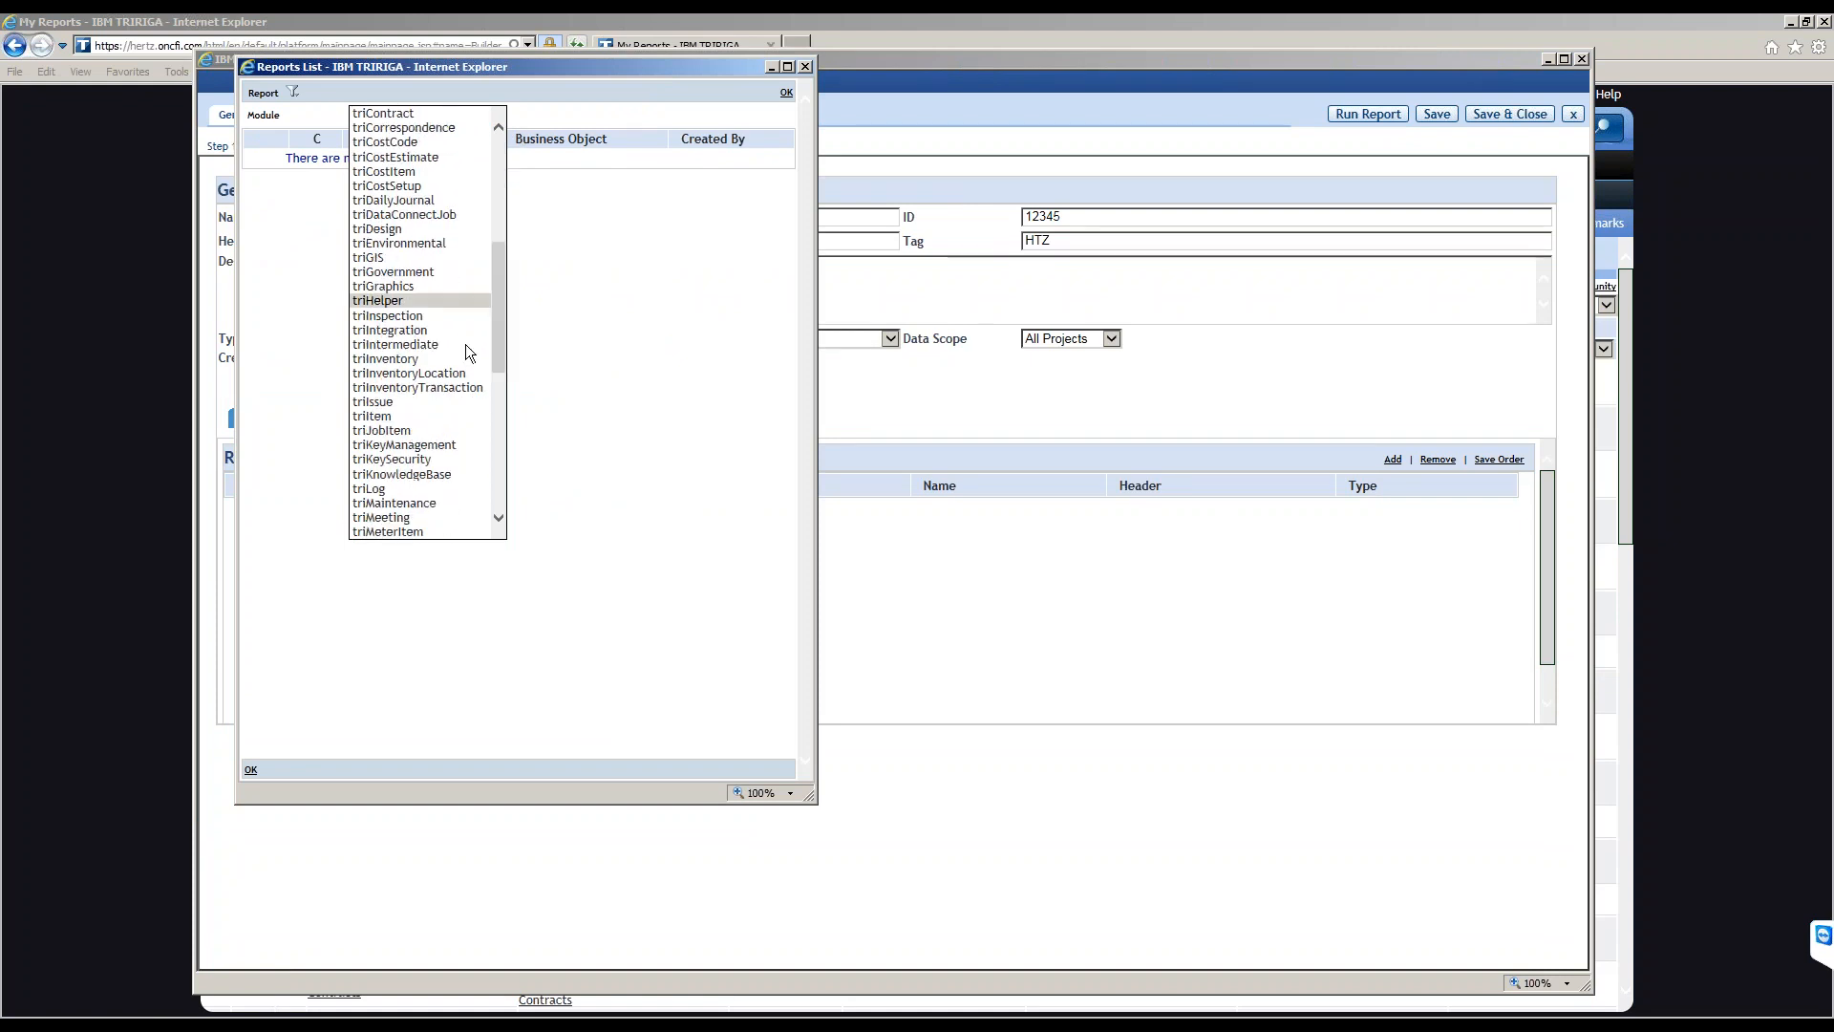
{"action": "left_click", "coordinate": [405, 442]}
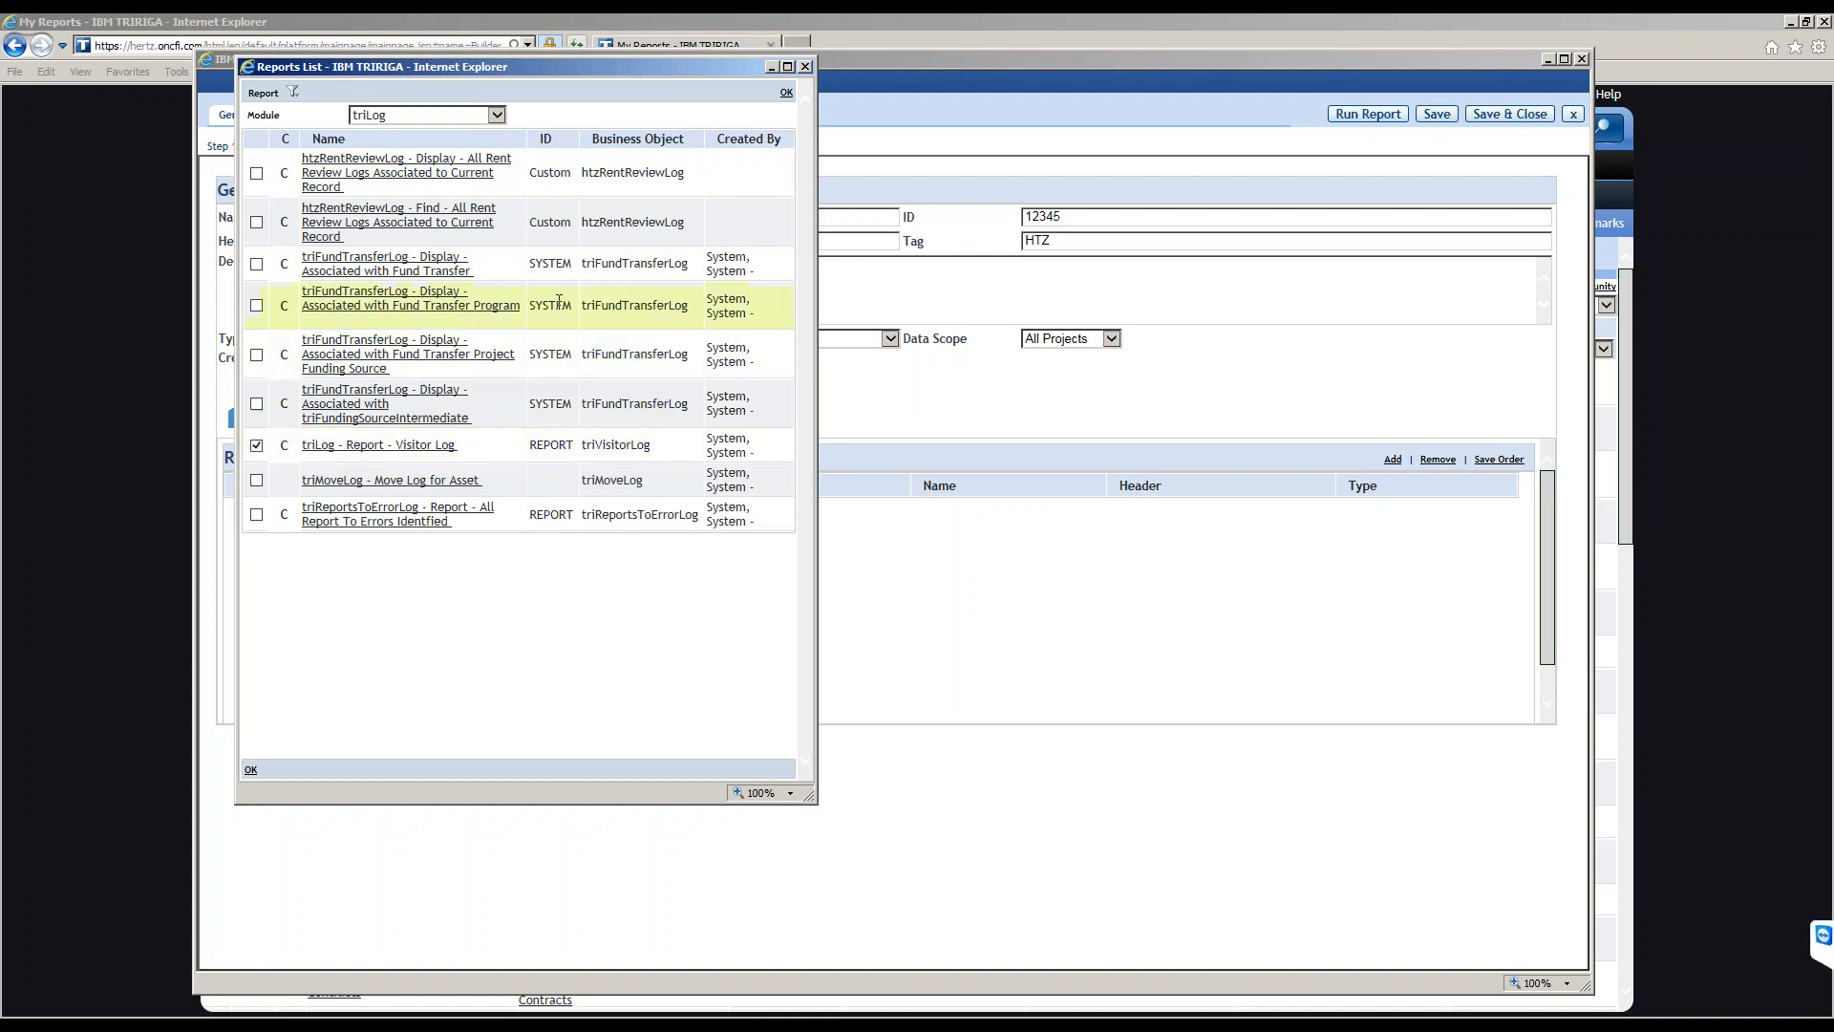
{"action": "left_click", "coordinate": [786, 93]}
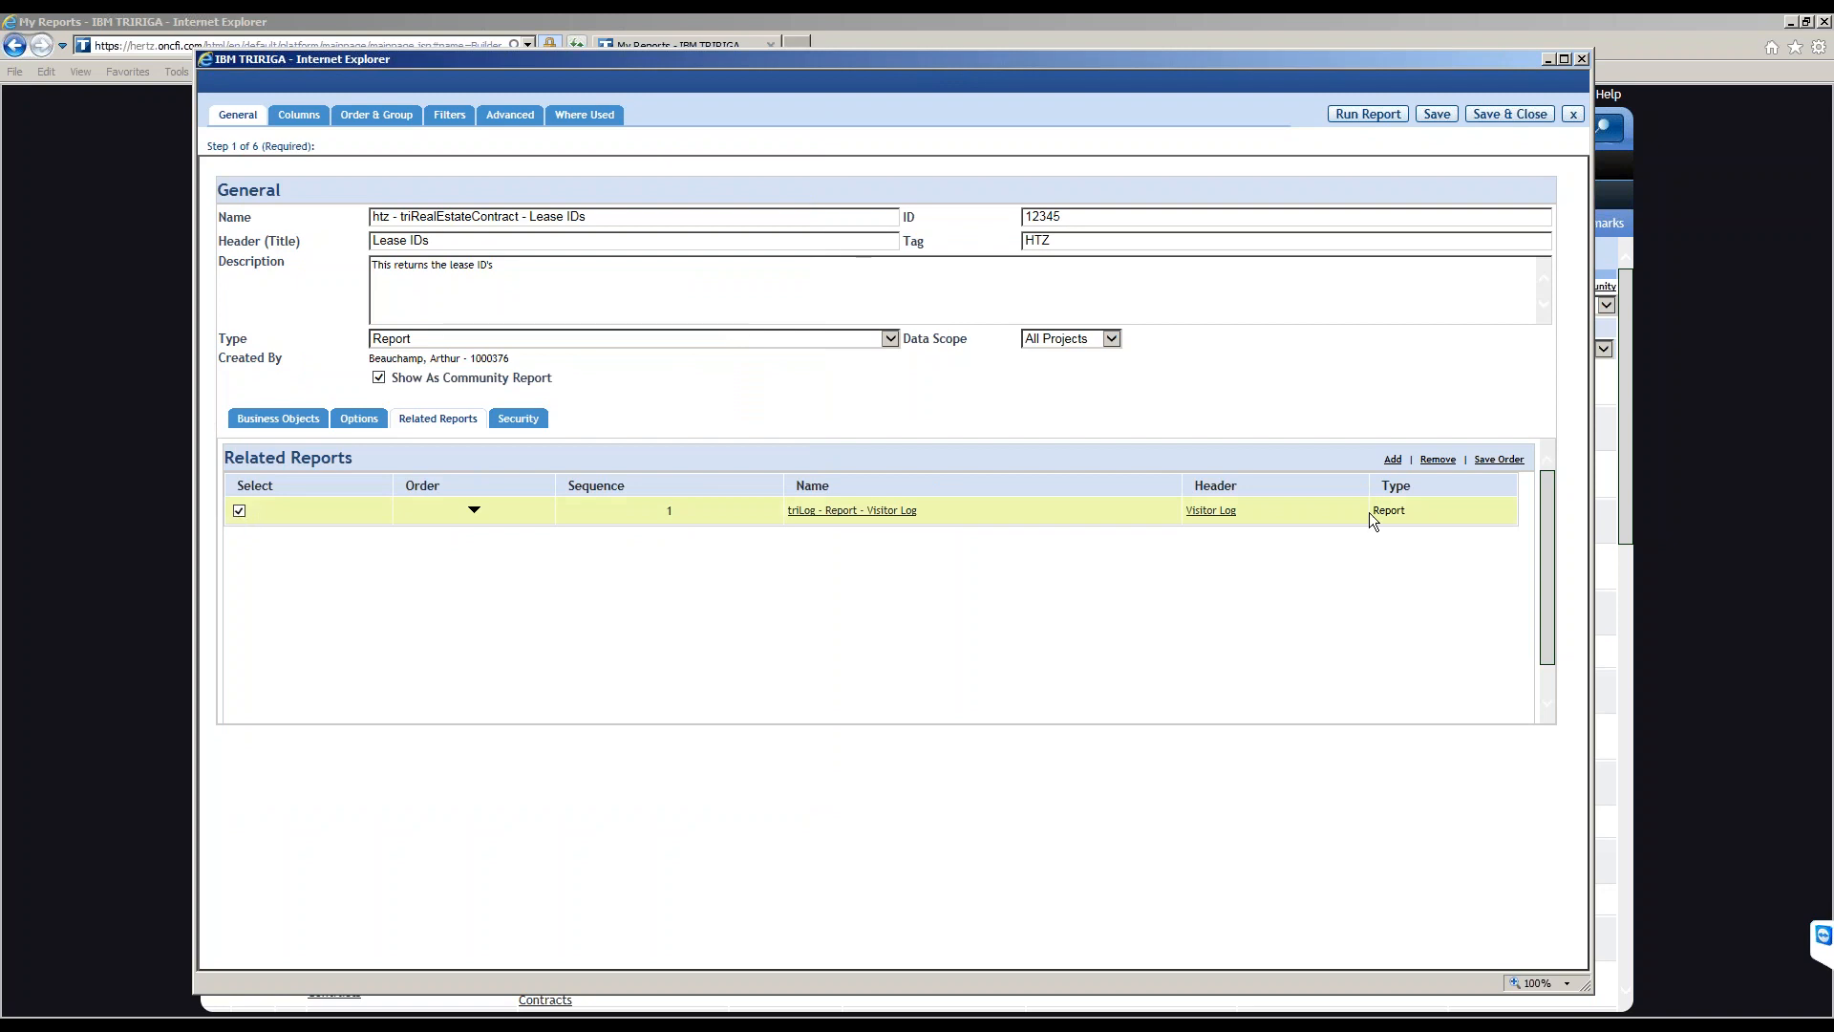
{"action": "left_click", "coordinate": [1437, 459]}
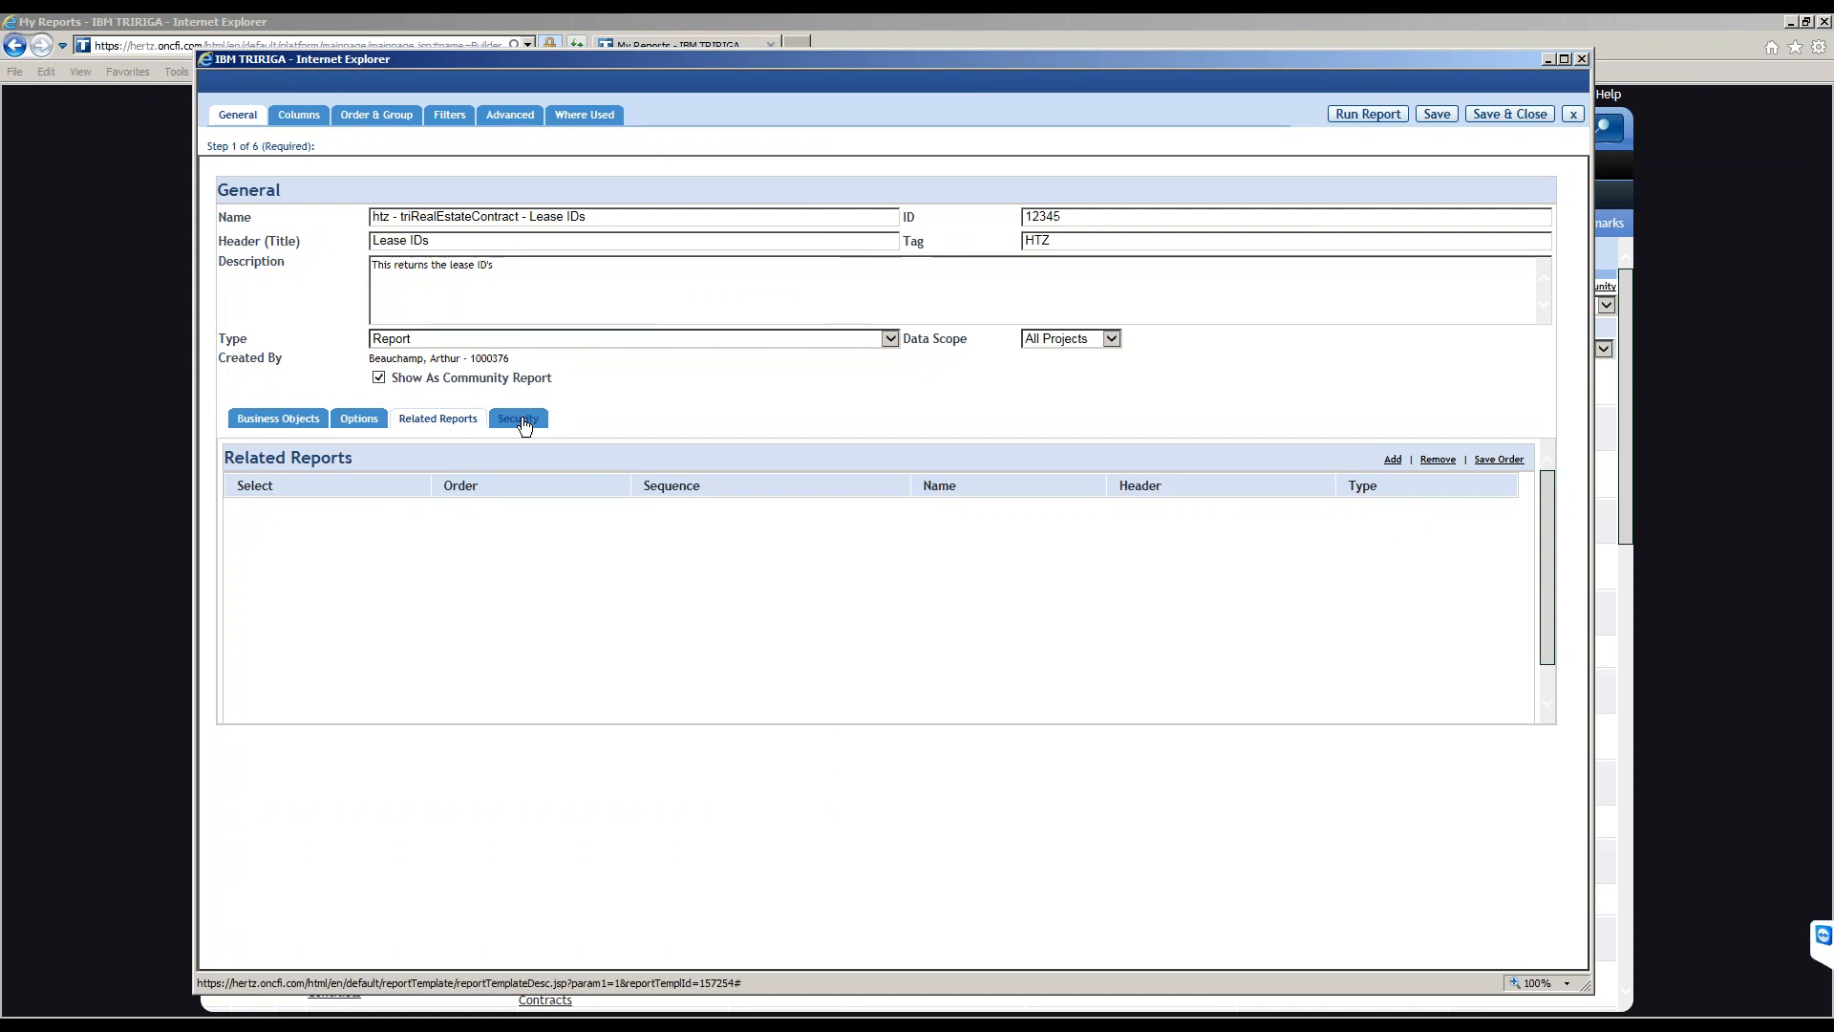
Open the report's security access and select the HERTZ ADMIN group in the list of groups to add.
{"action": "left_click", "coordinate": [518, 419]}
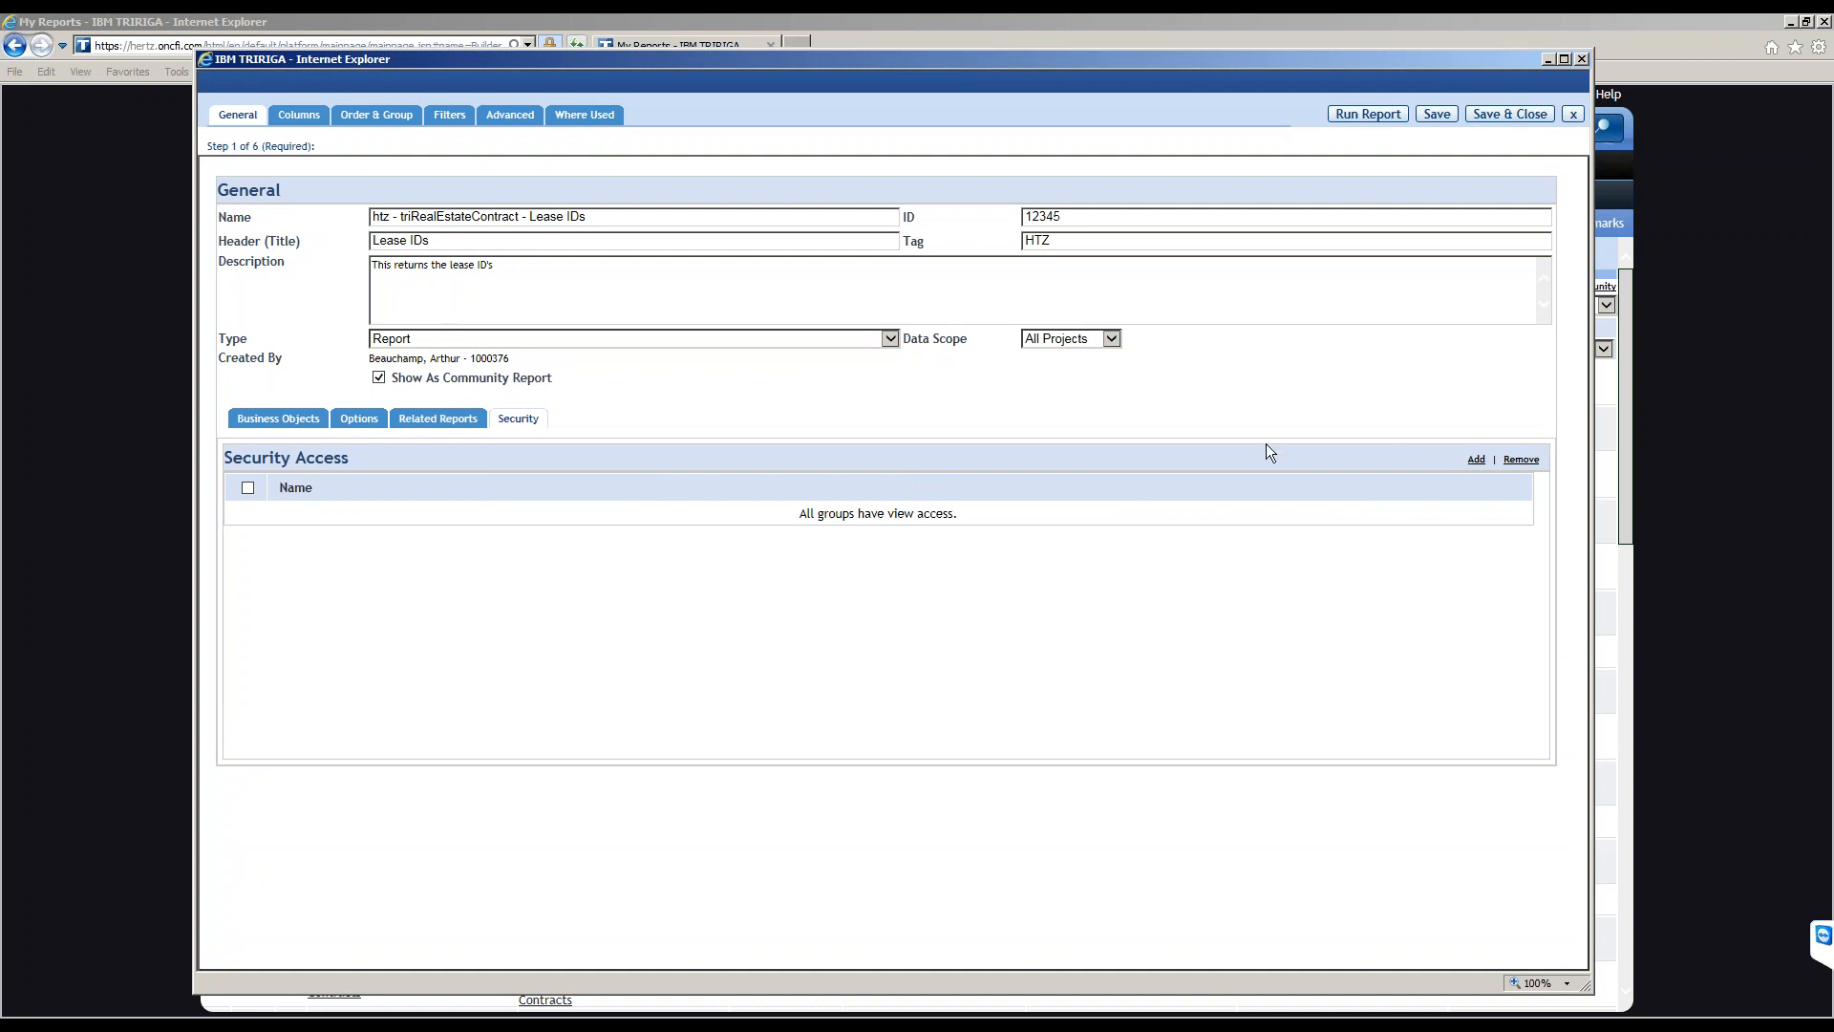
{"action": "mouse_move", "coordinate": [982, 519]}
{"action": "left_mouse_down"}
{"action": "mouse_move", "coordinate": [760, 512]}
{"action": "mouse_move", "coordinate": [993, 516]}
{"action": "left_mouse_up"}
{"action": "left_click", "coordinate": [1477, 459]}
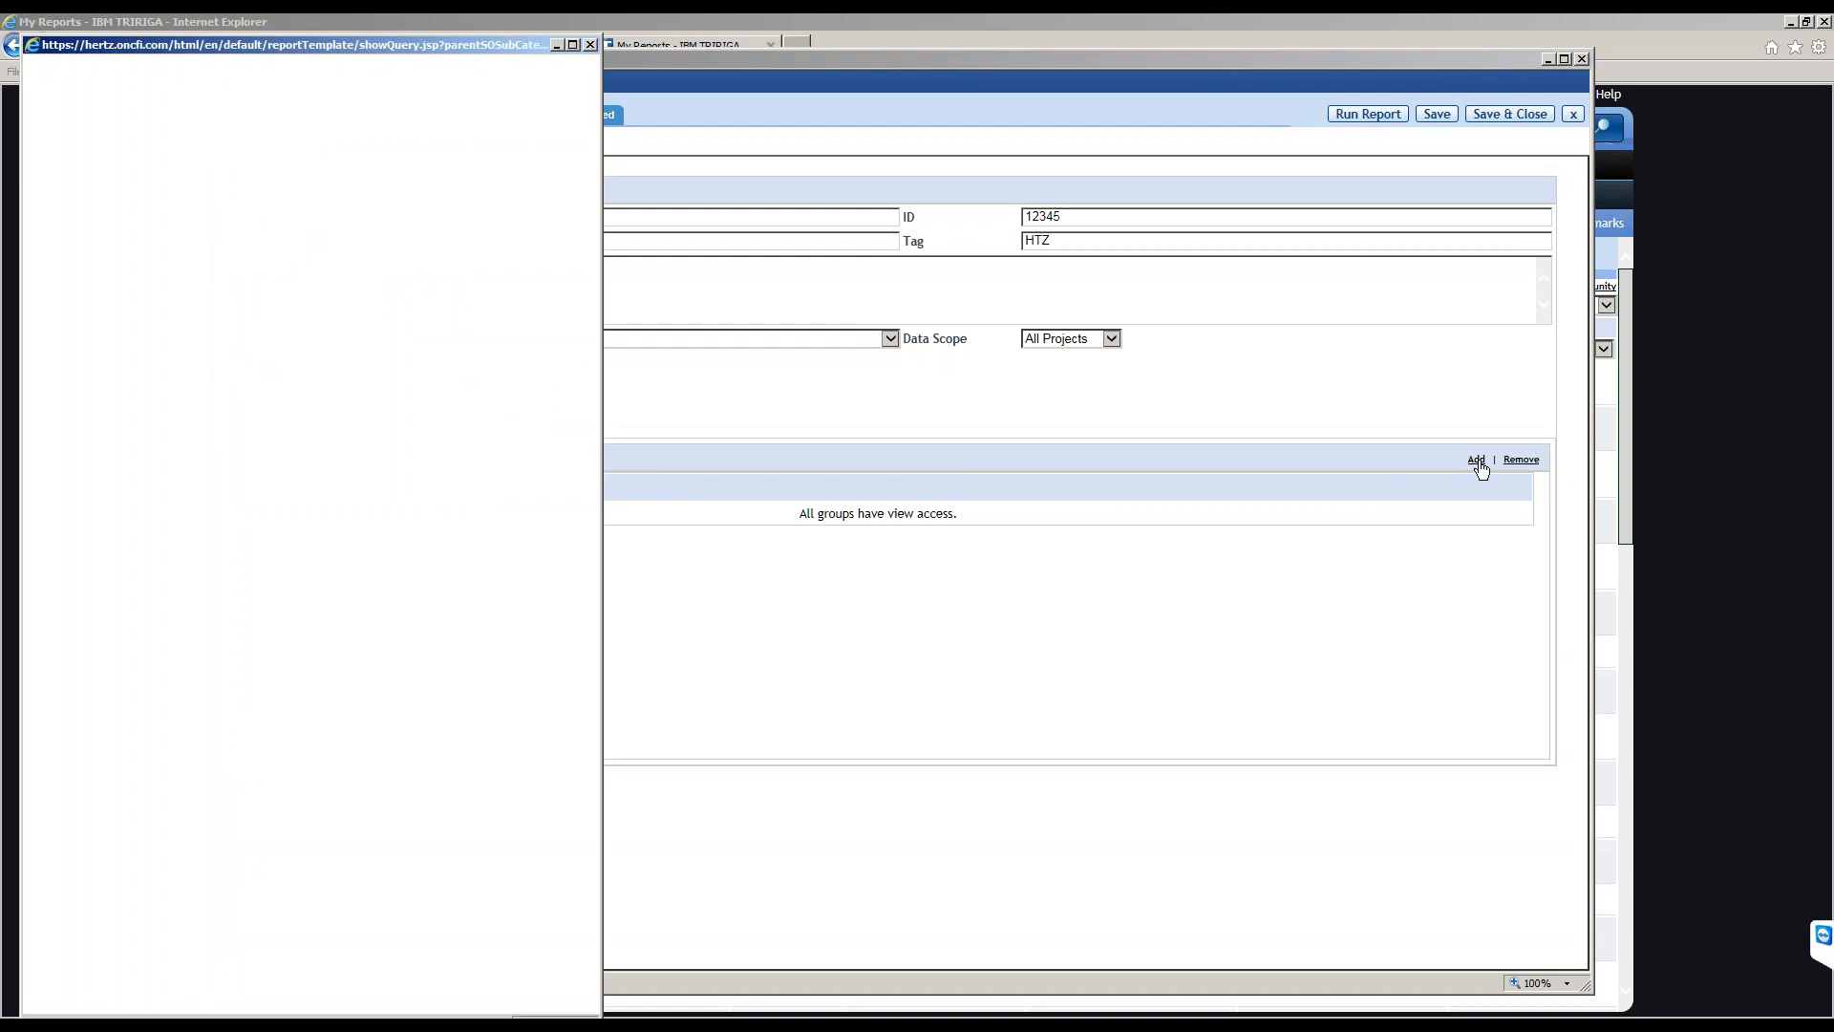
{"action": "left_click", "coordinate": [55, 175]}
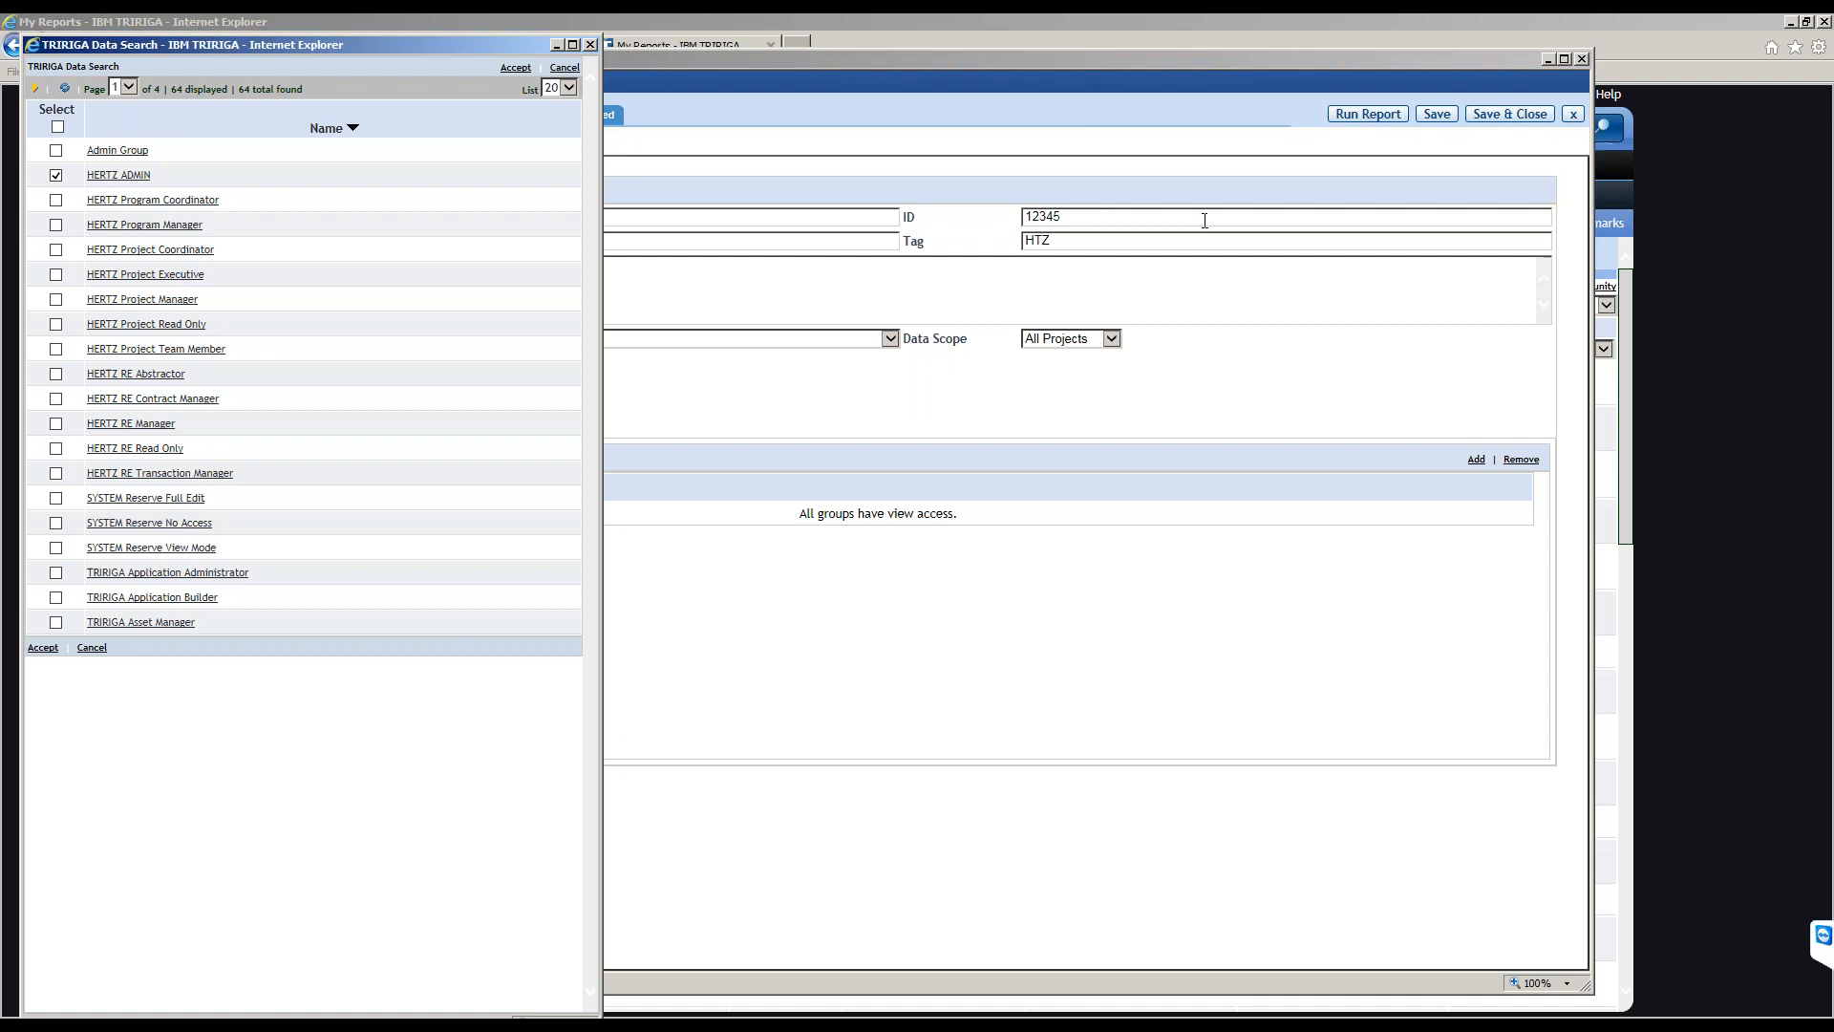
{"action": "left_click_drag", "start_coordinate": [489, 49], "coordinate": [910, 34]}
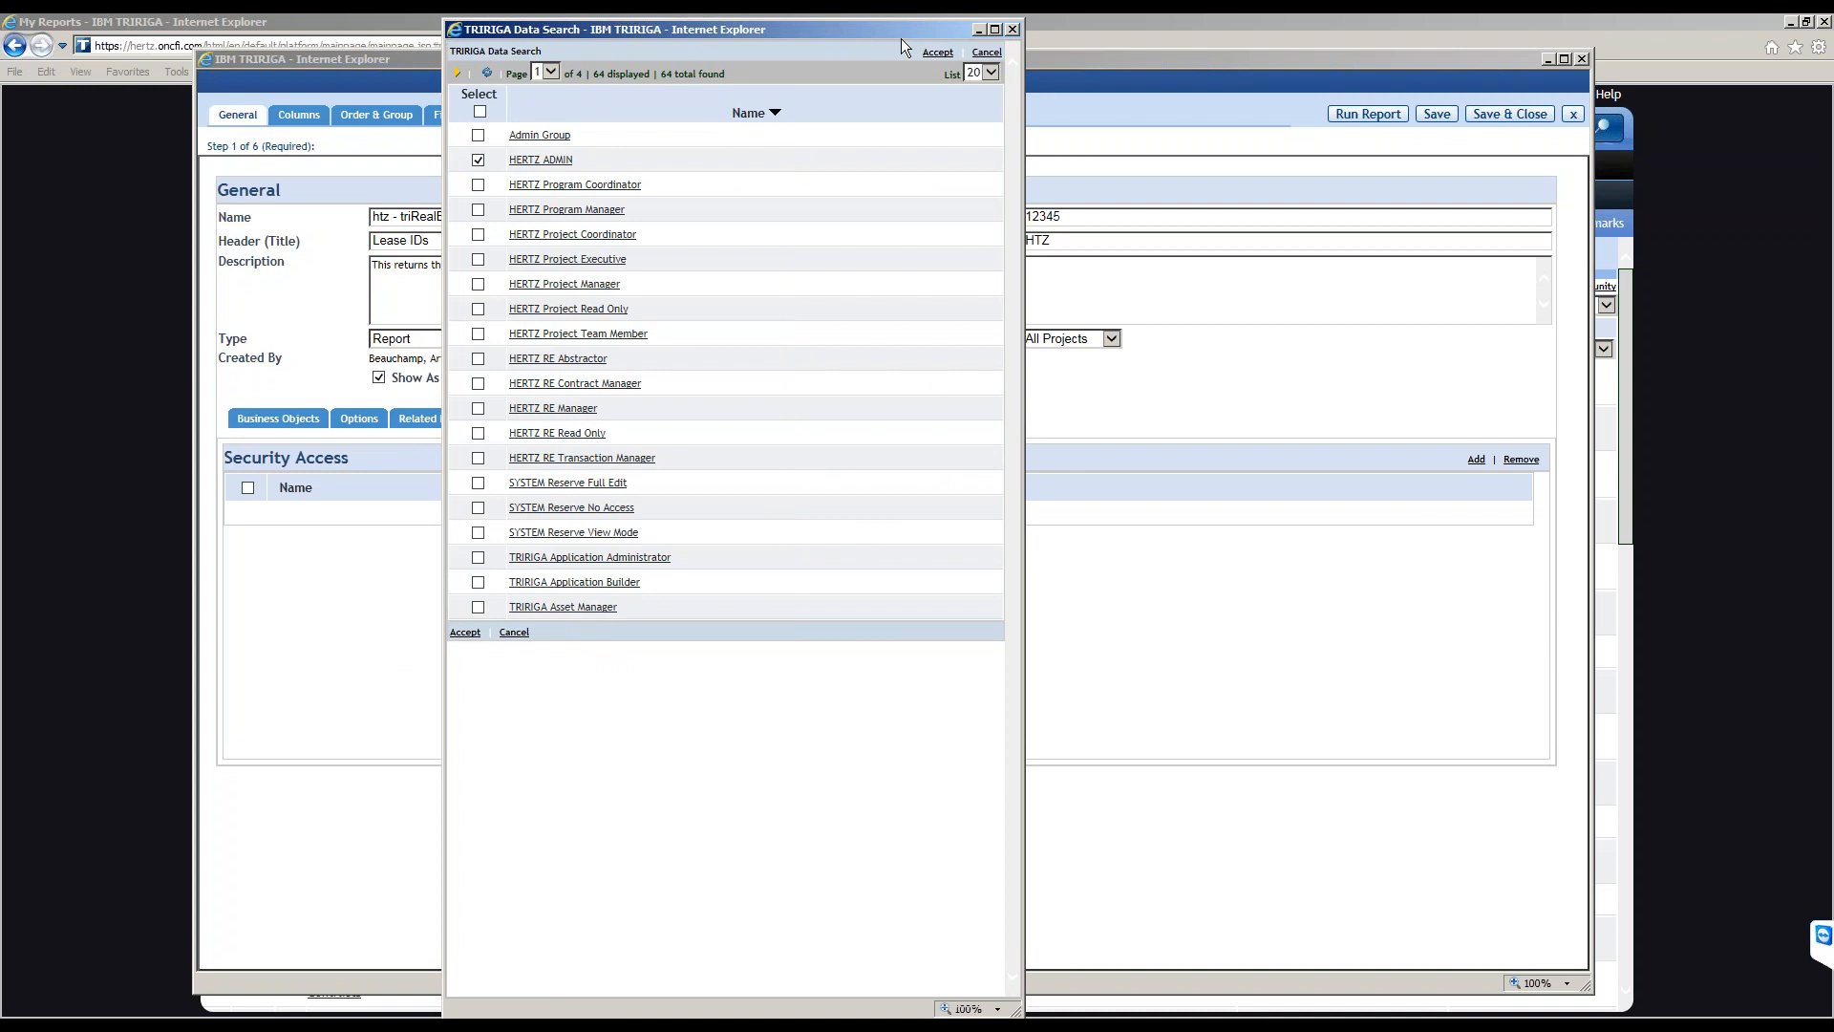
{"action": "left_click_drag", "start_coordinate": [818, 25], "coordinate": [1035, 71]}
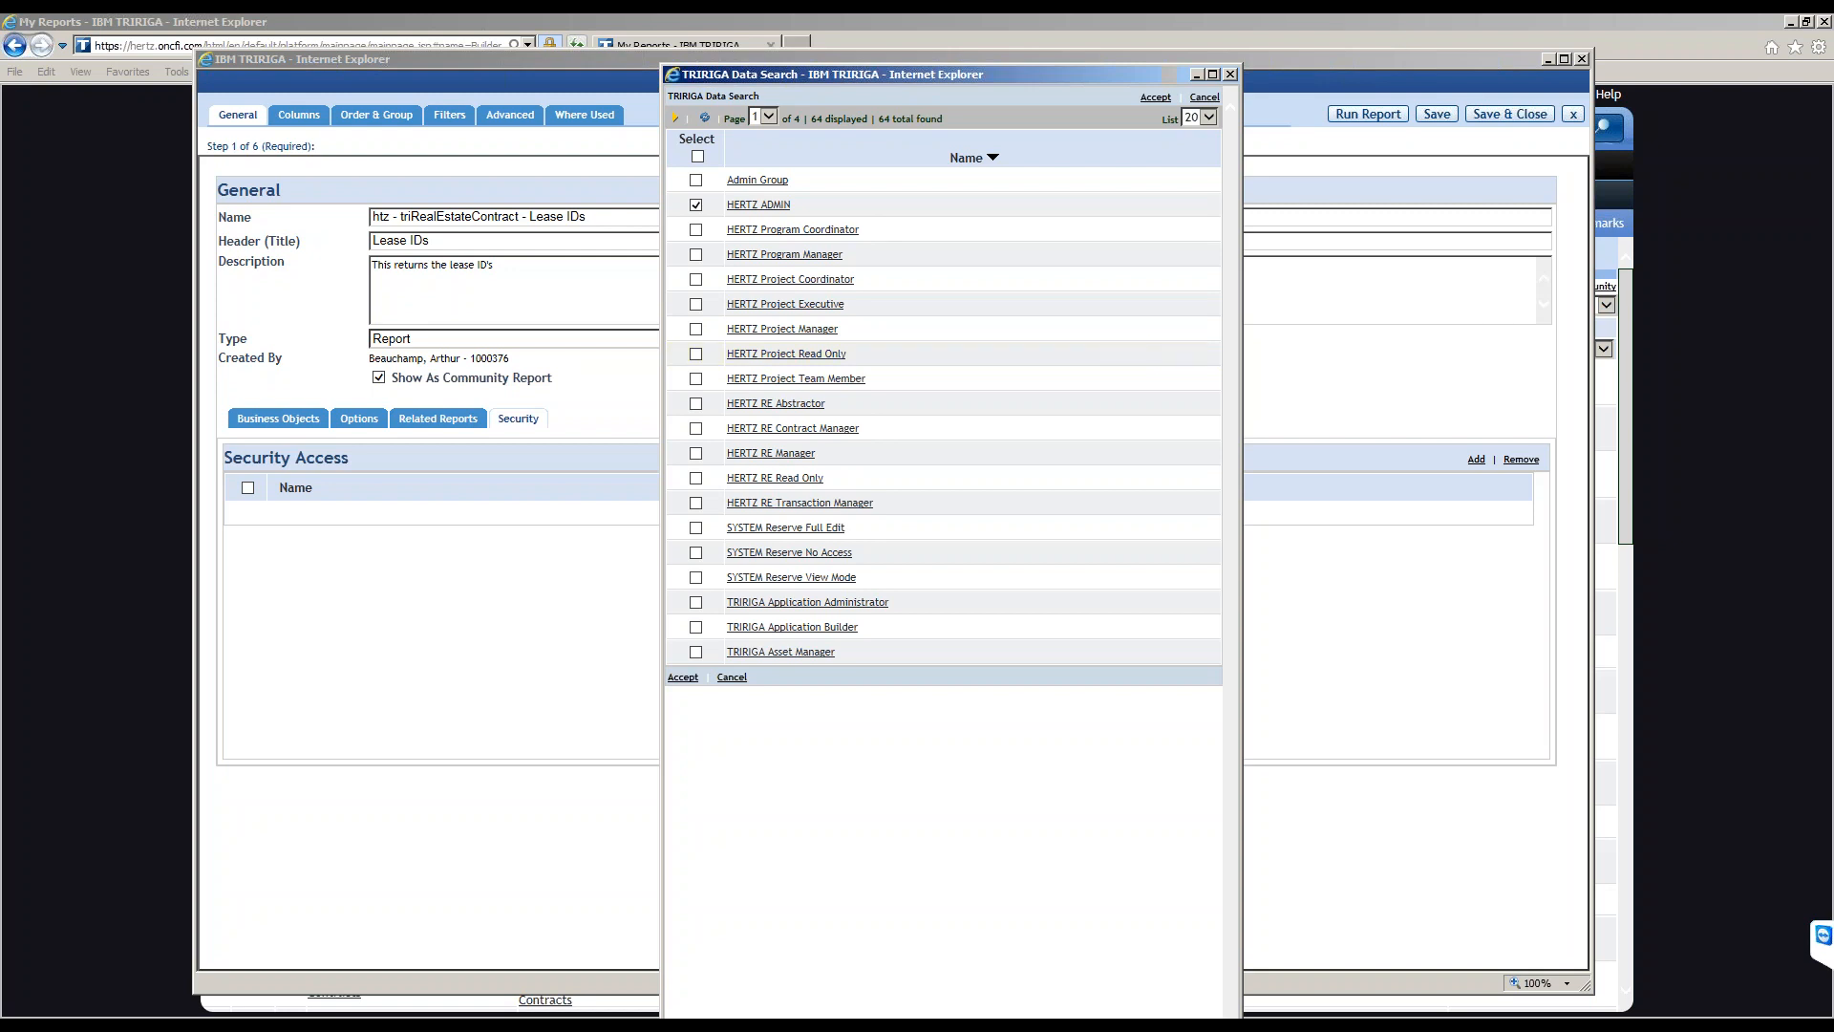
Reposition the security group list and close it without accepting the selection.
{"action": "left_click", "coordinate": [1814, 522]}
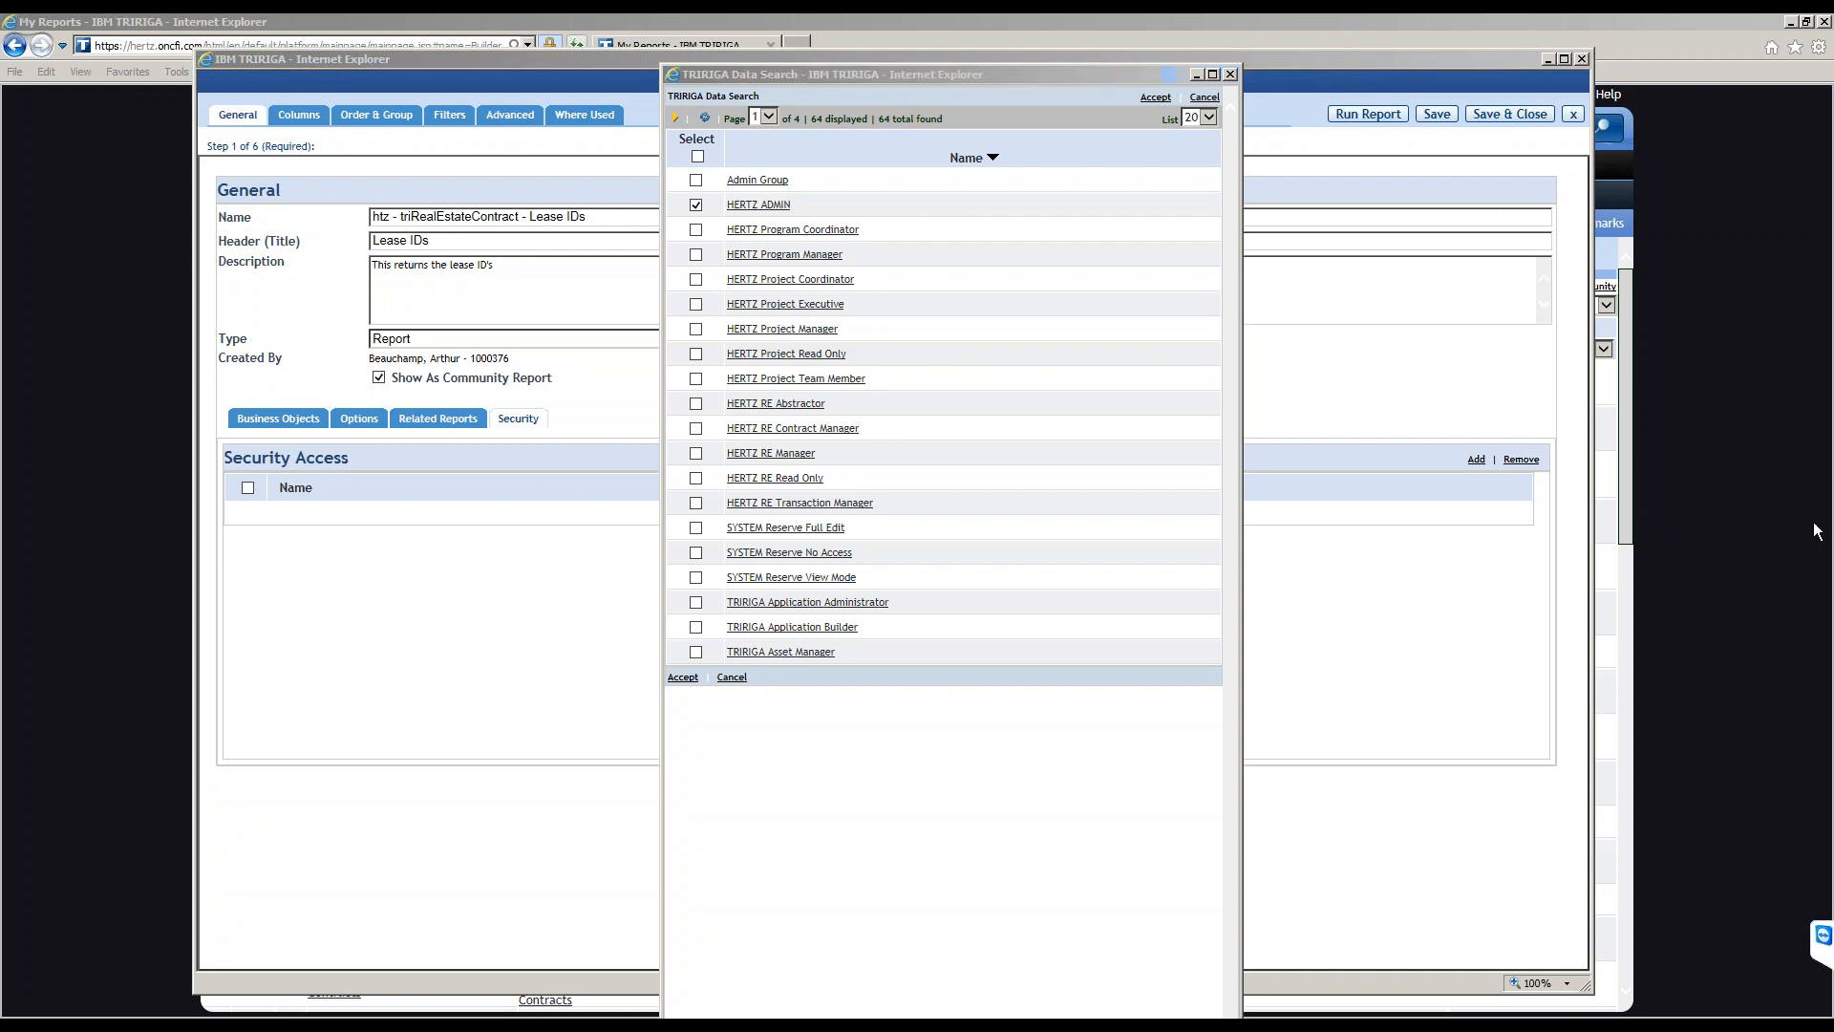
{"action": "left_click", "coordinate": [1801, 62]}
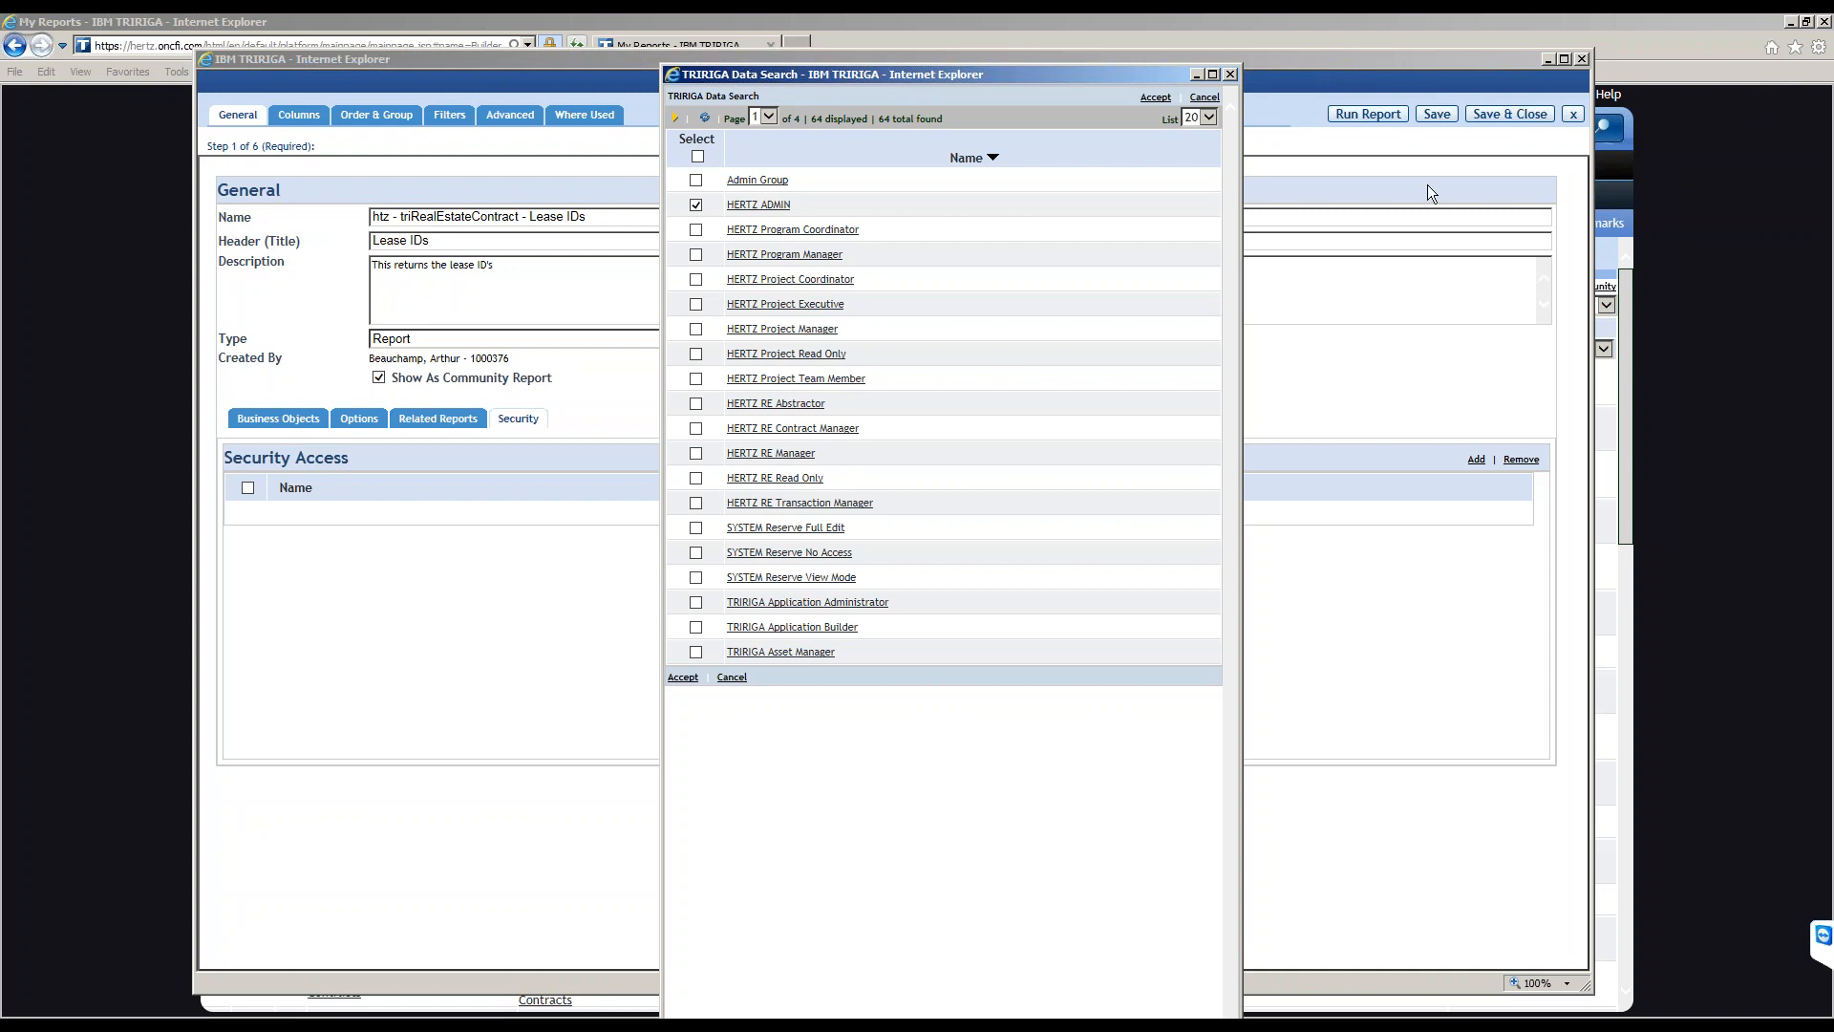
{"action": "left_click", "coordinate": [154, 1016]}
{"action": "left_click", "coordinate": [1437, 144]}
{"action": "left_click_drag", "start_coordinate": [865, 71], "coordinate": [732, 54]}
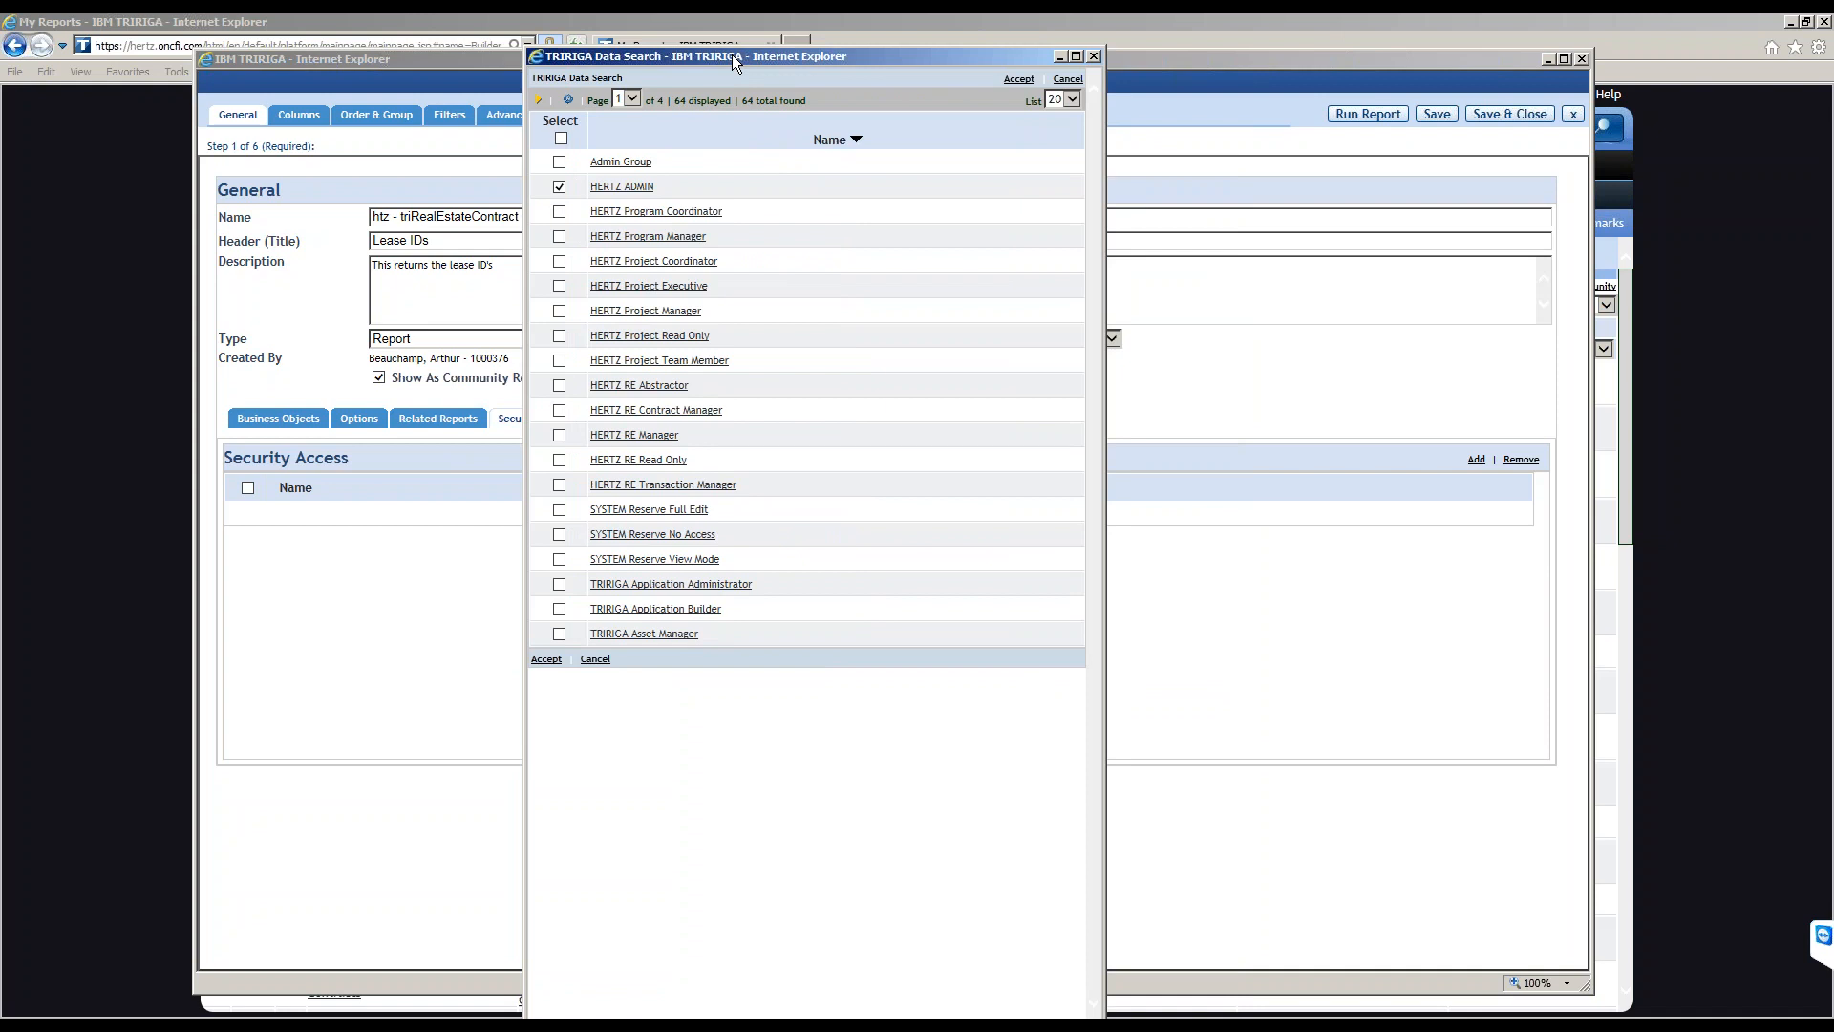
{"action": "left_click_drag", "start_coordinate": [732, 54], "coordinate": [776, 89]}
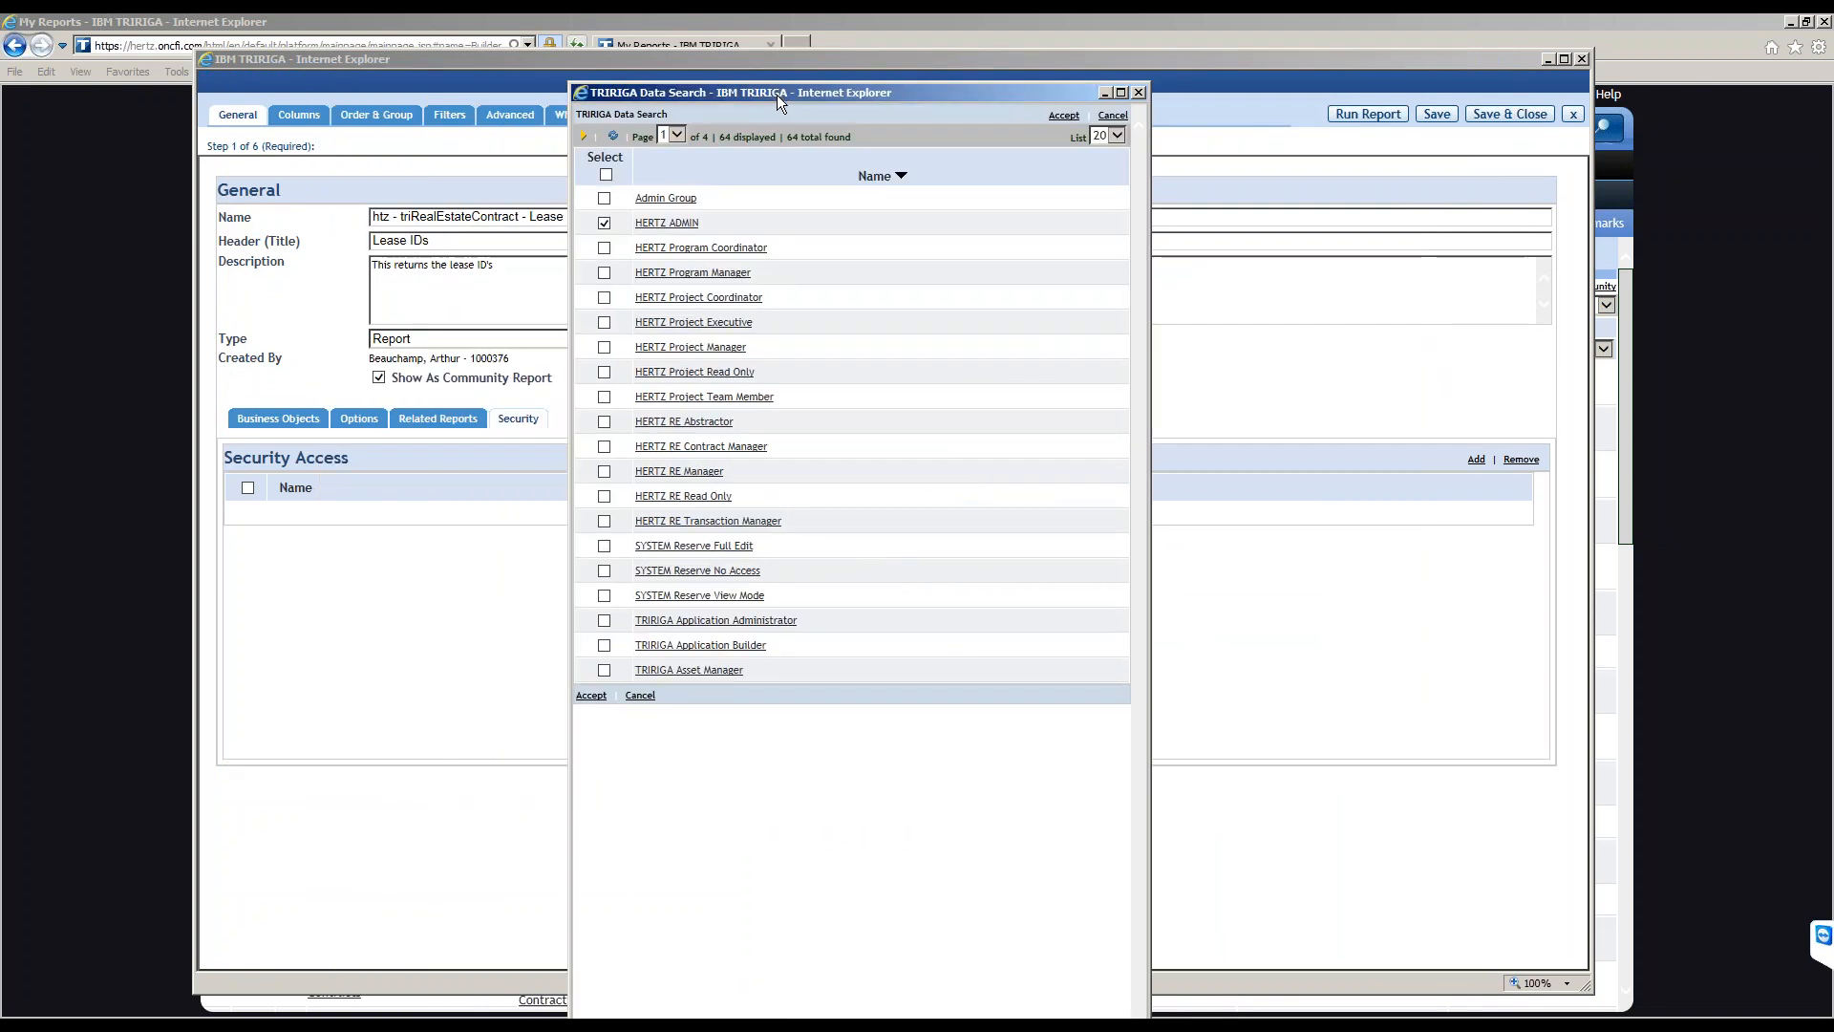
{"action": "left_click", "coordinate": [1138, 91]}
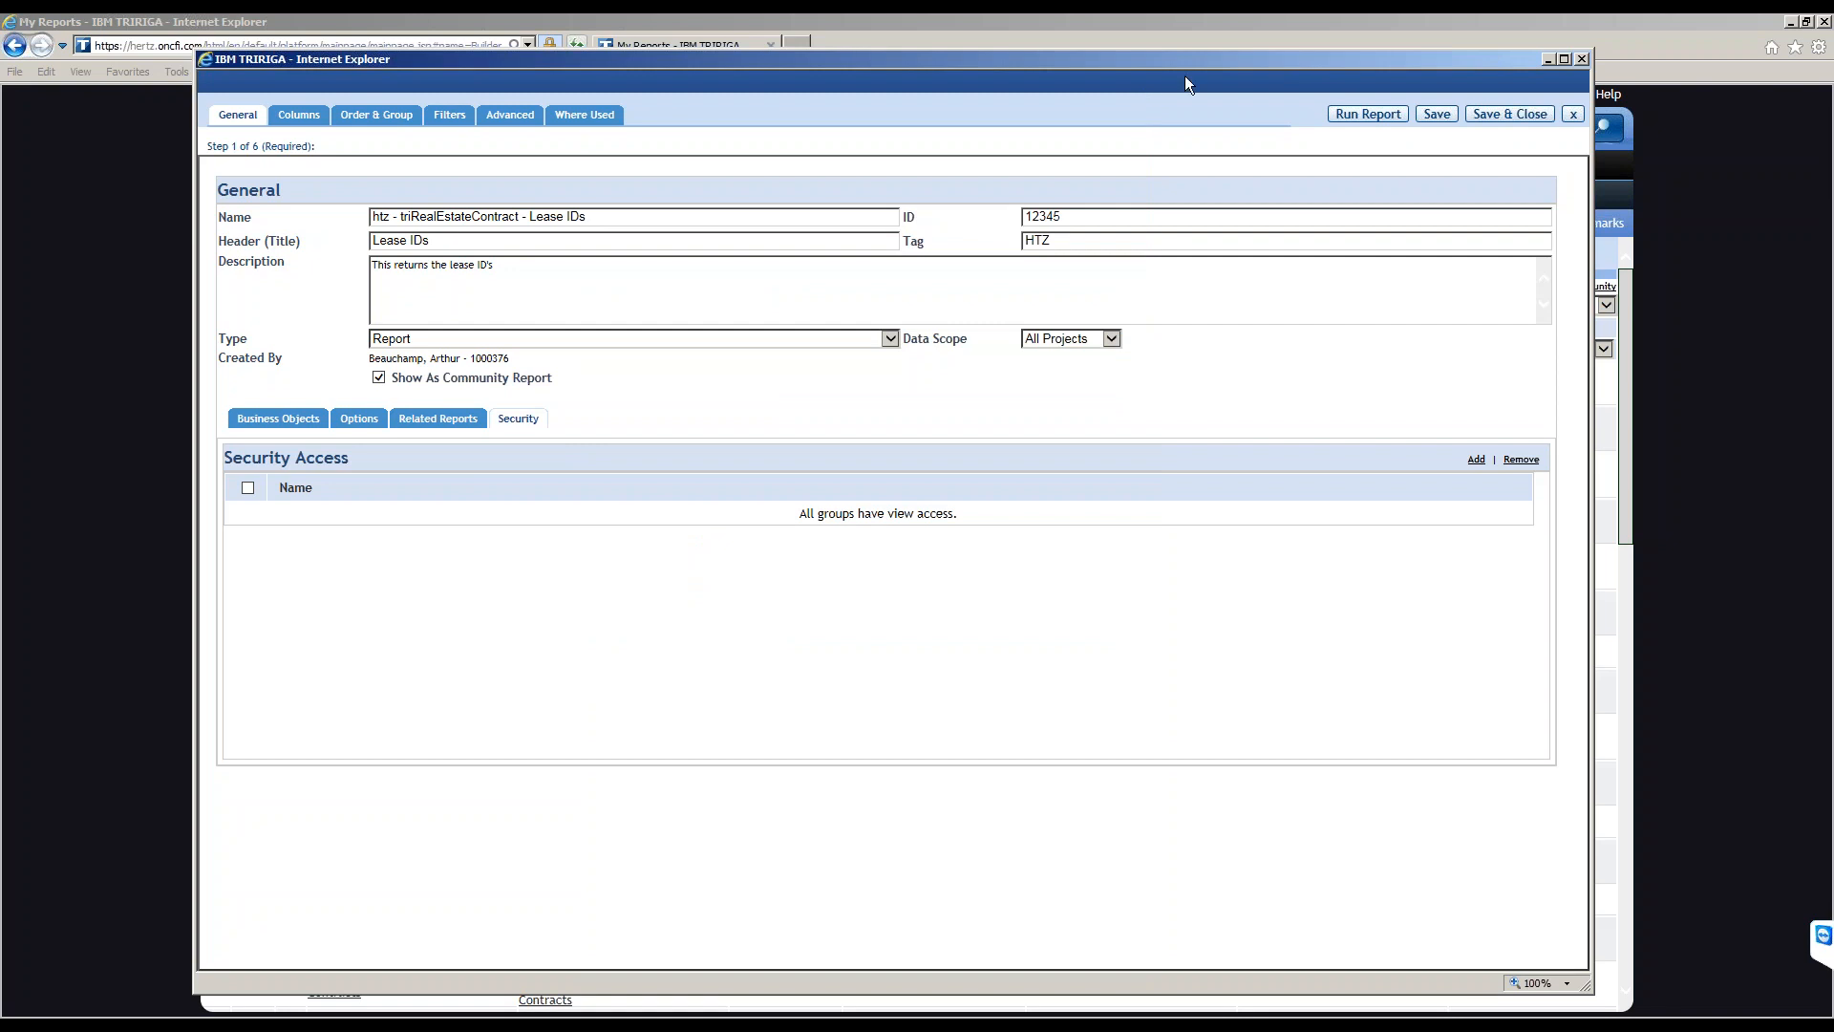
Add the HERTZ ADMIN group to the report's security access and remove it again.
{"action": "left_click", "coordinate": [1477, 460]}
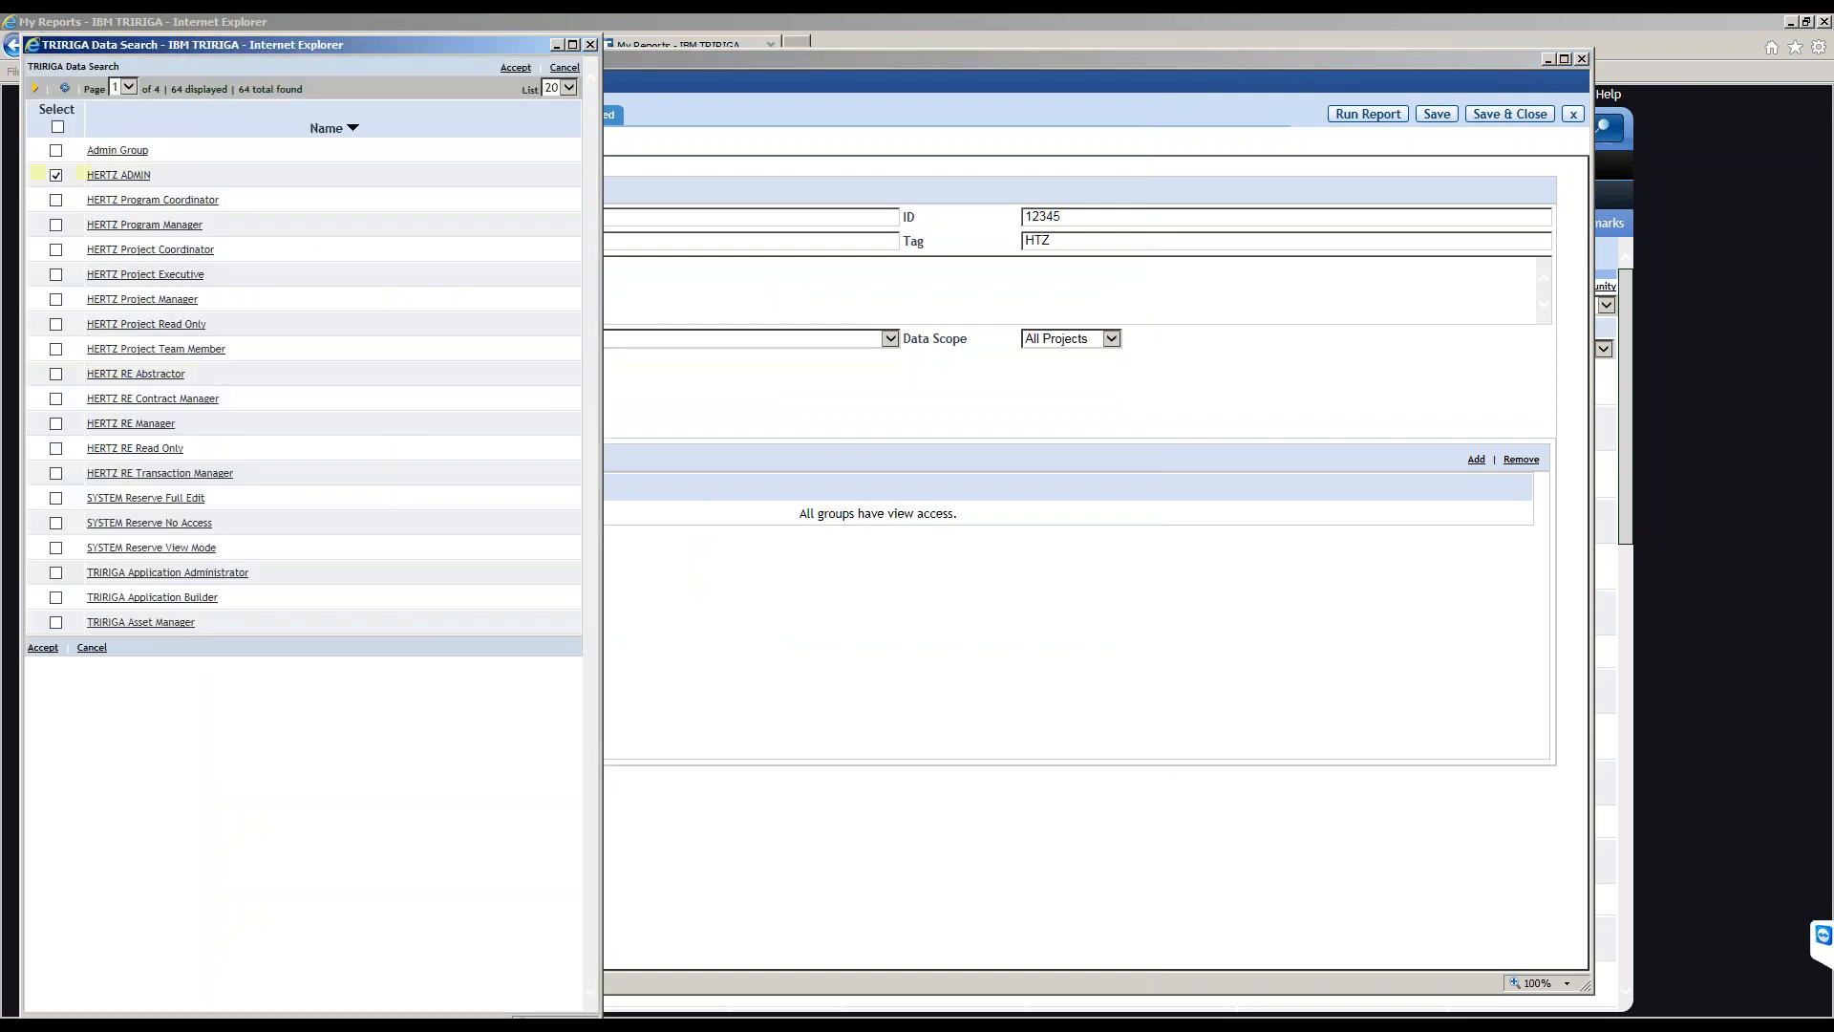
{"action": "left_click", "coordinate": [518, 69]}
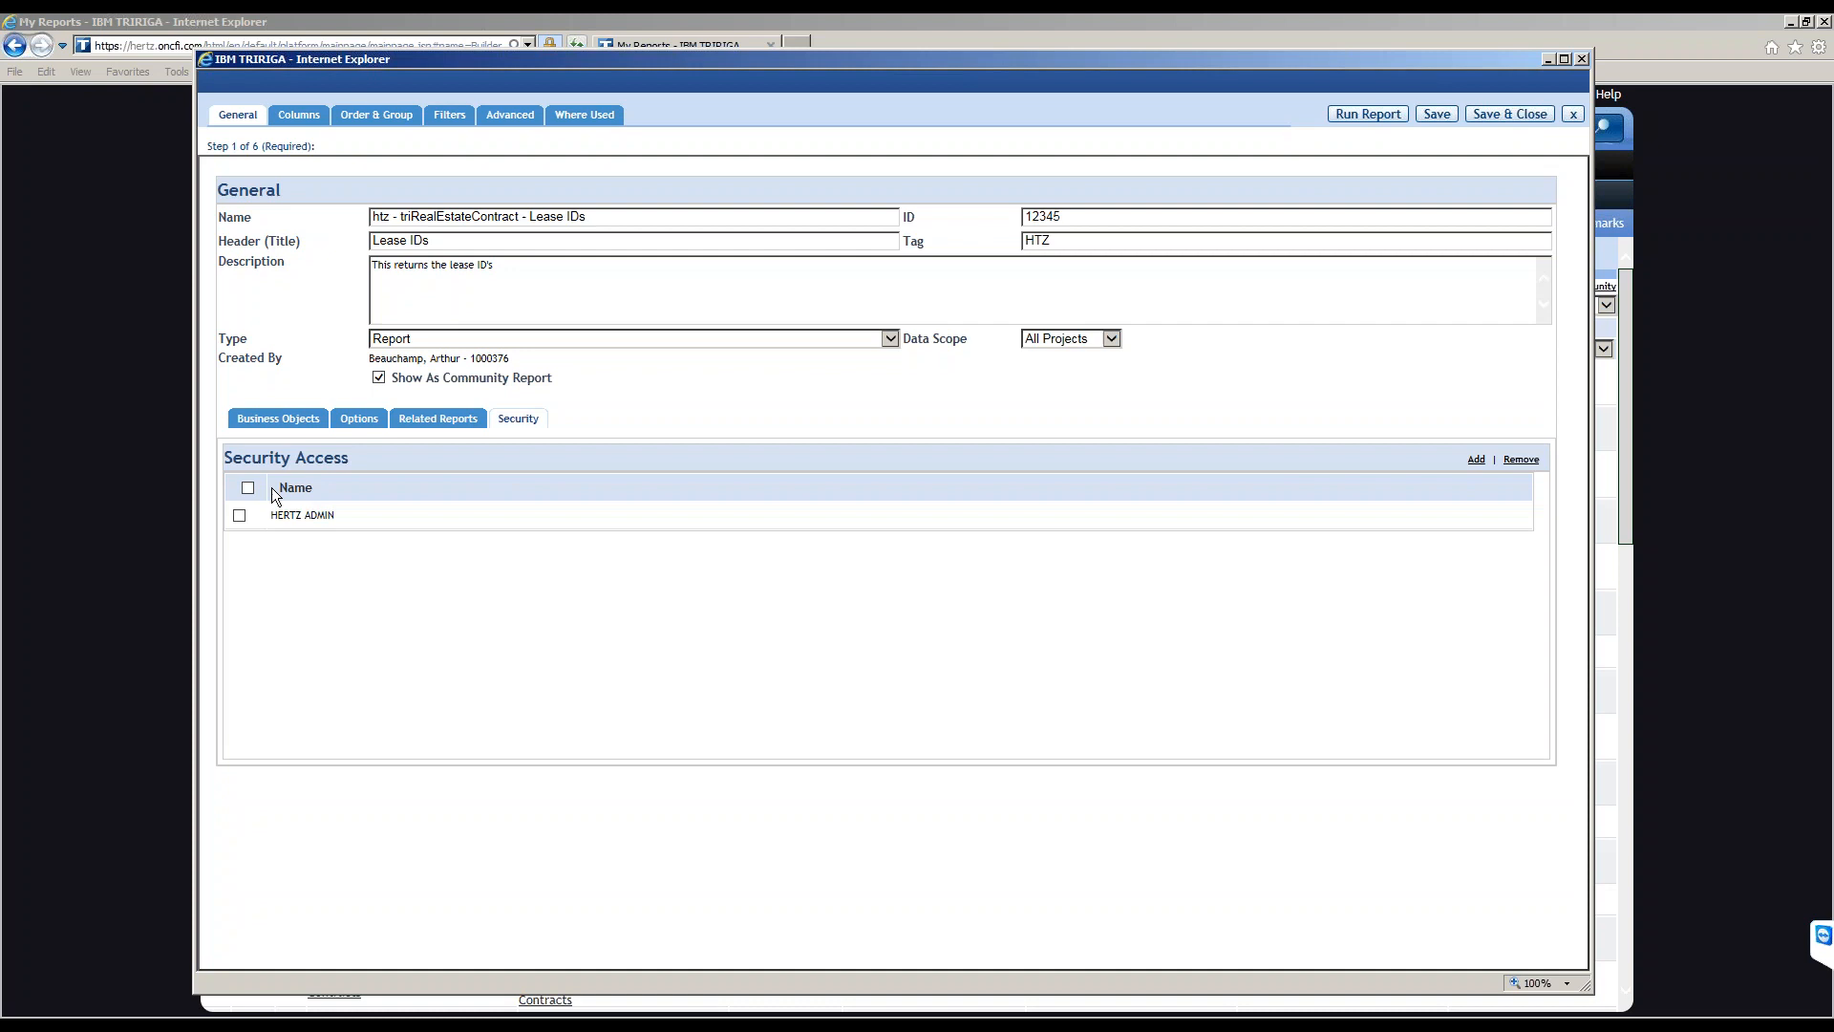
{"action": "left_click", "coordinate": [1530, 460]}
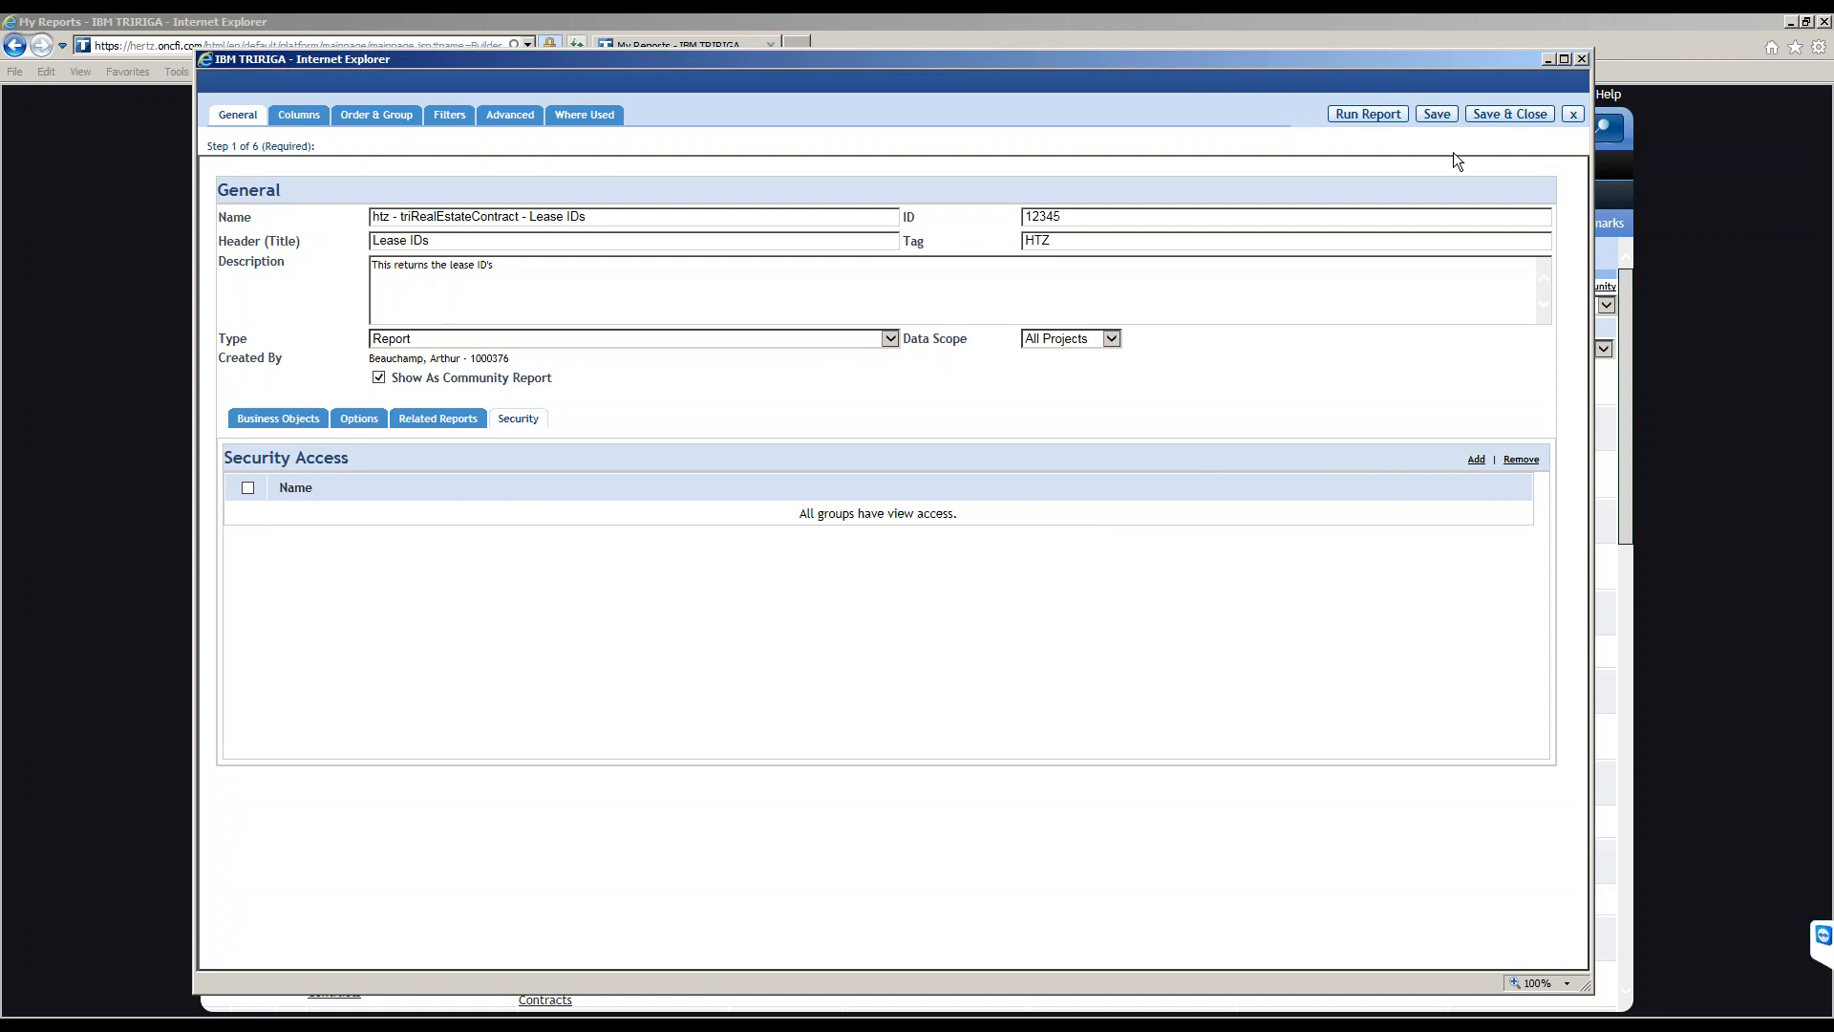
Set the report's Result Size option to 100 and save the report.
{"action": "left_click", "coordinate": [1451, 119]}
{"action": "left_click", "coordinate": [278, 418]}
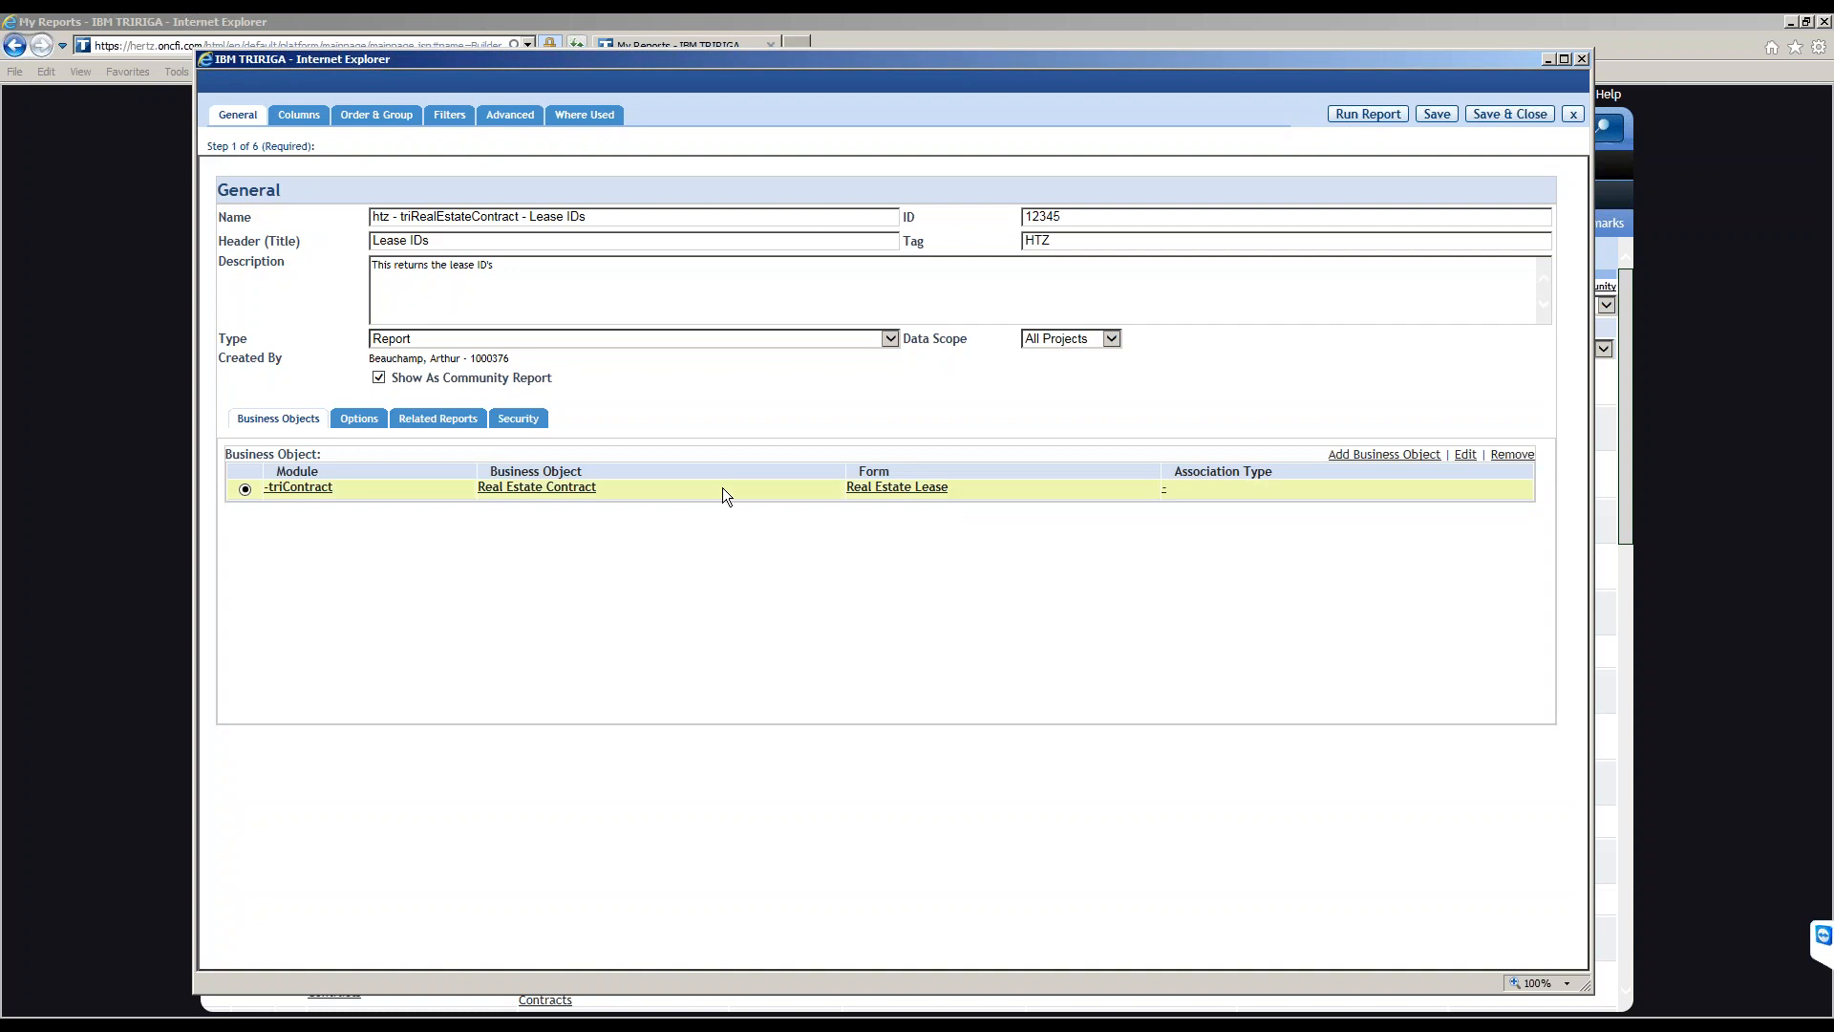
{"action": "left_click", "coordinate": [374, 421]}
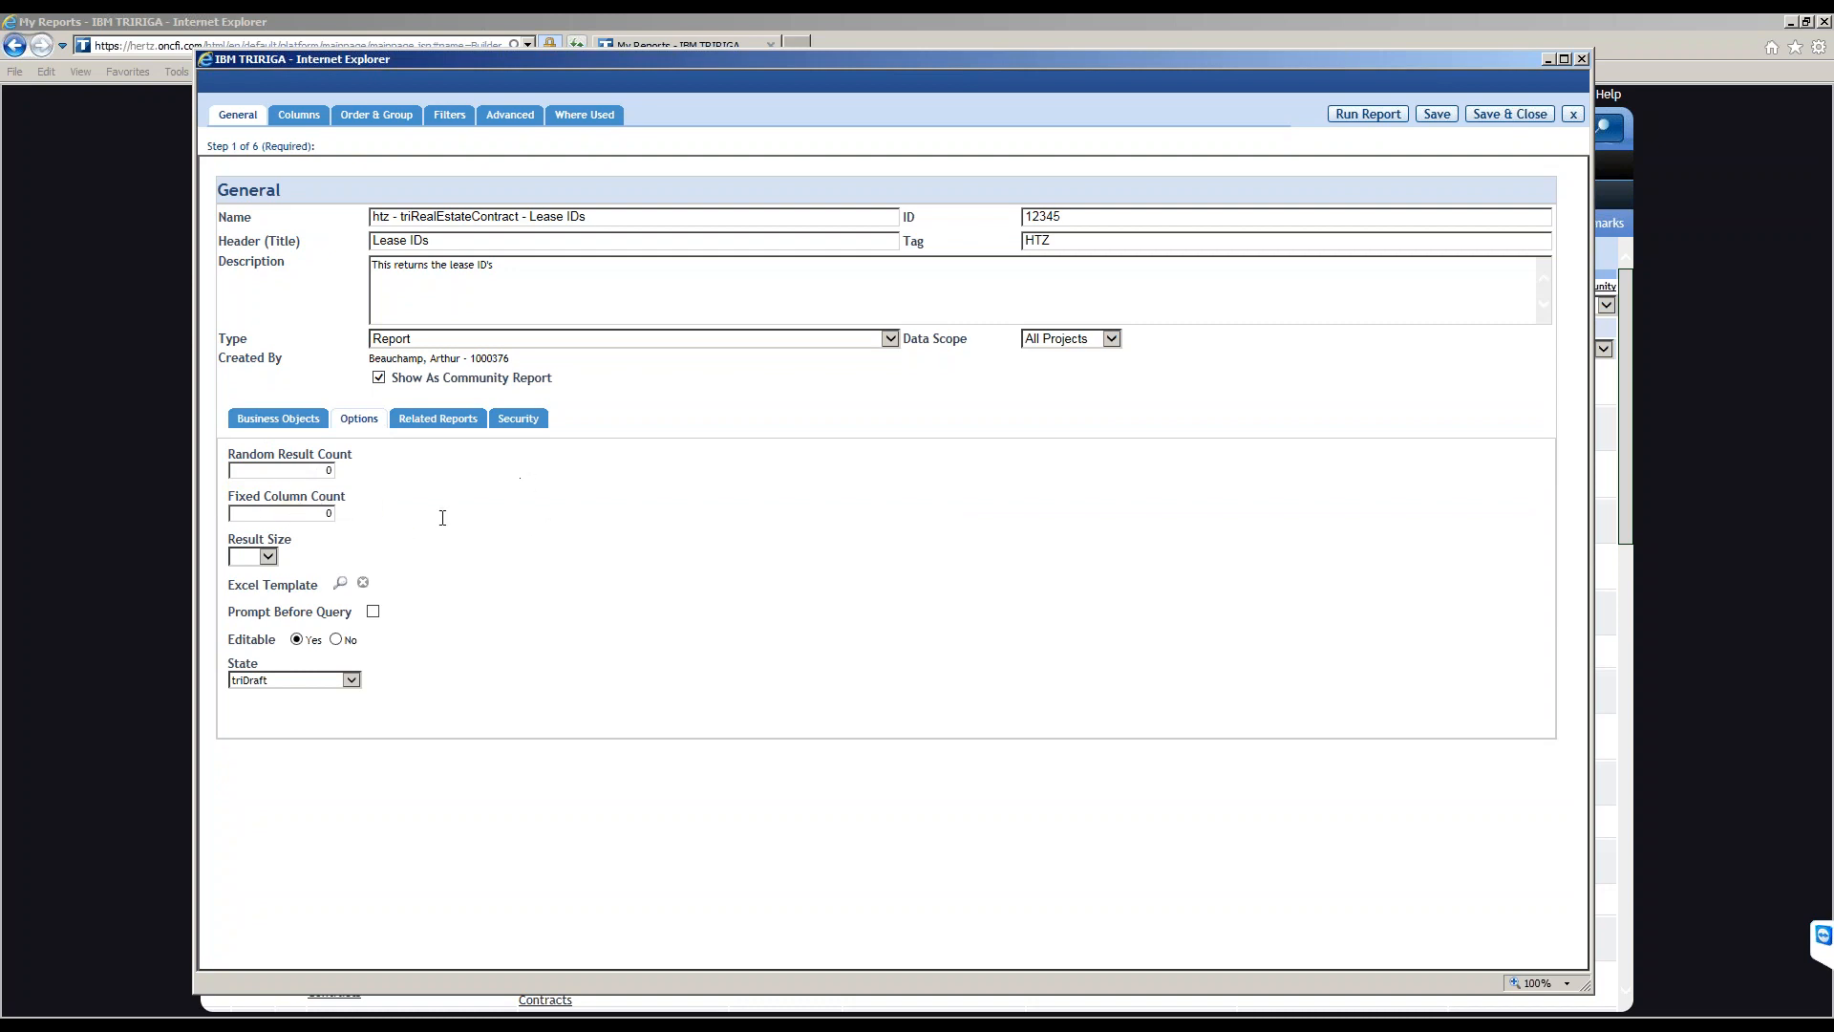
{"action": "left_click", "coordinate": [268, 555]}
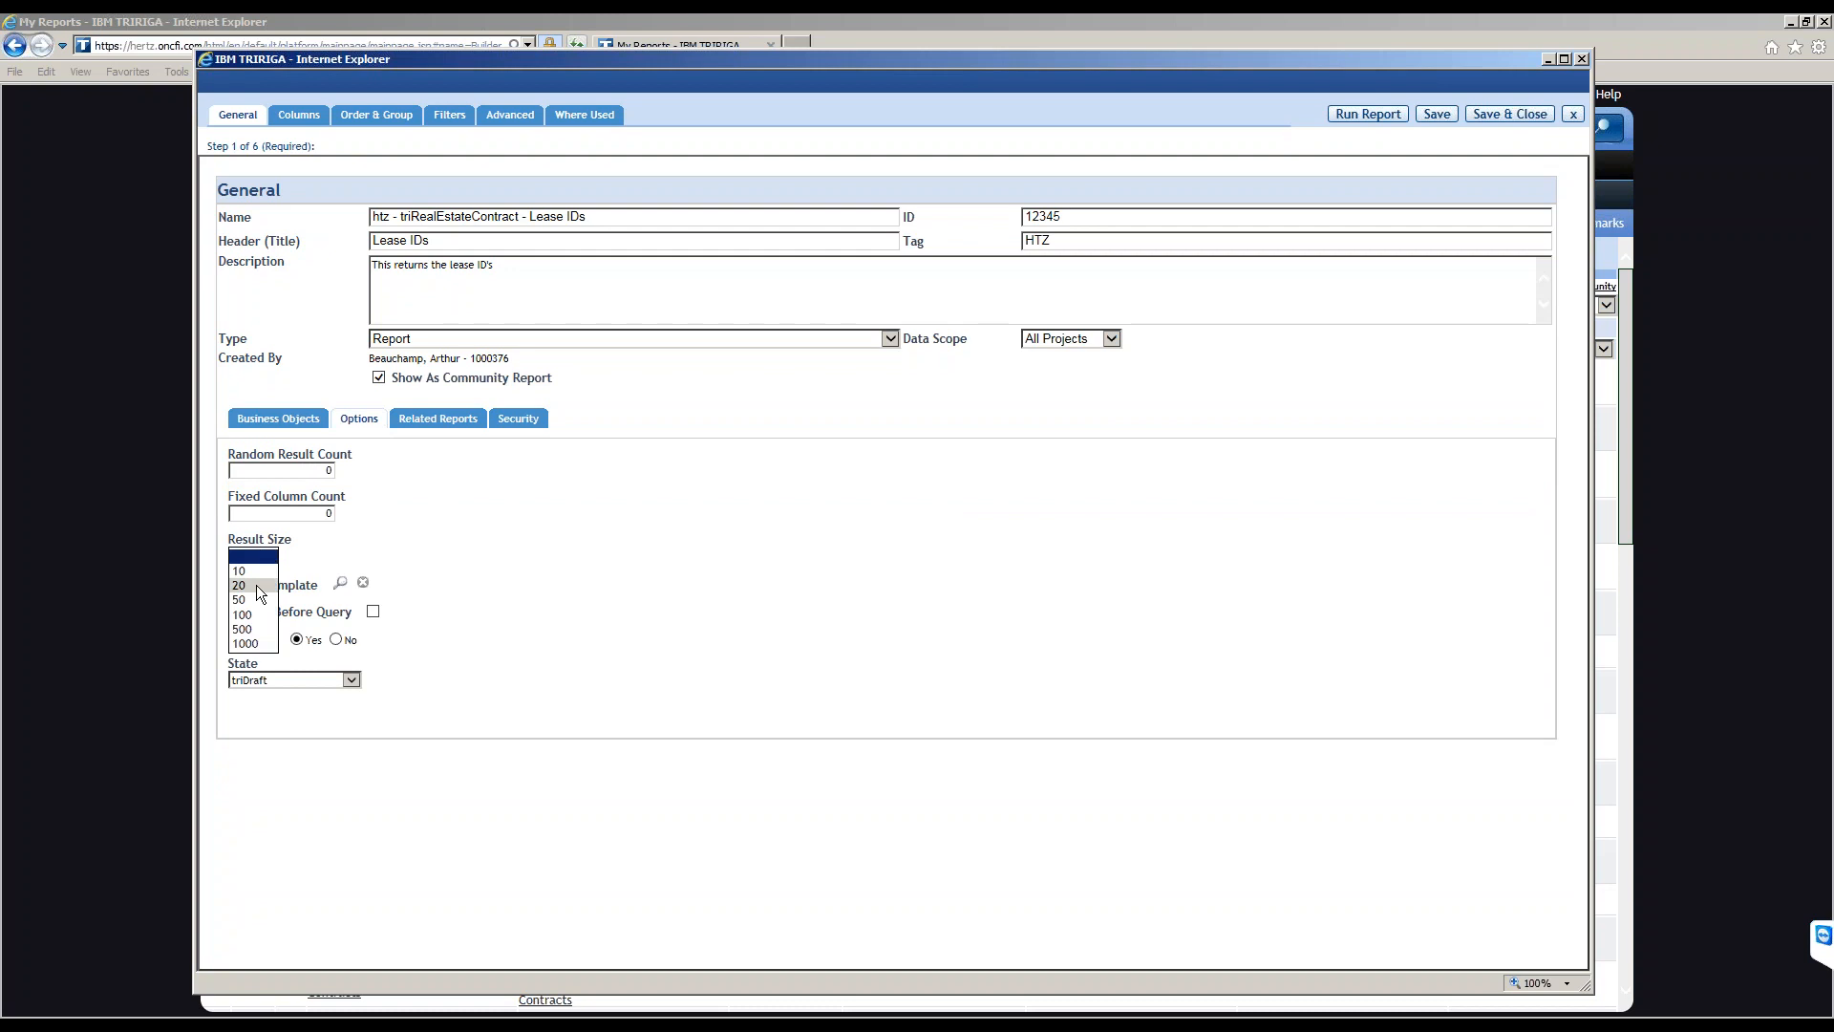
{"action": "left_click", "coordinate": [244, 614]}
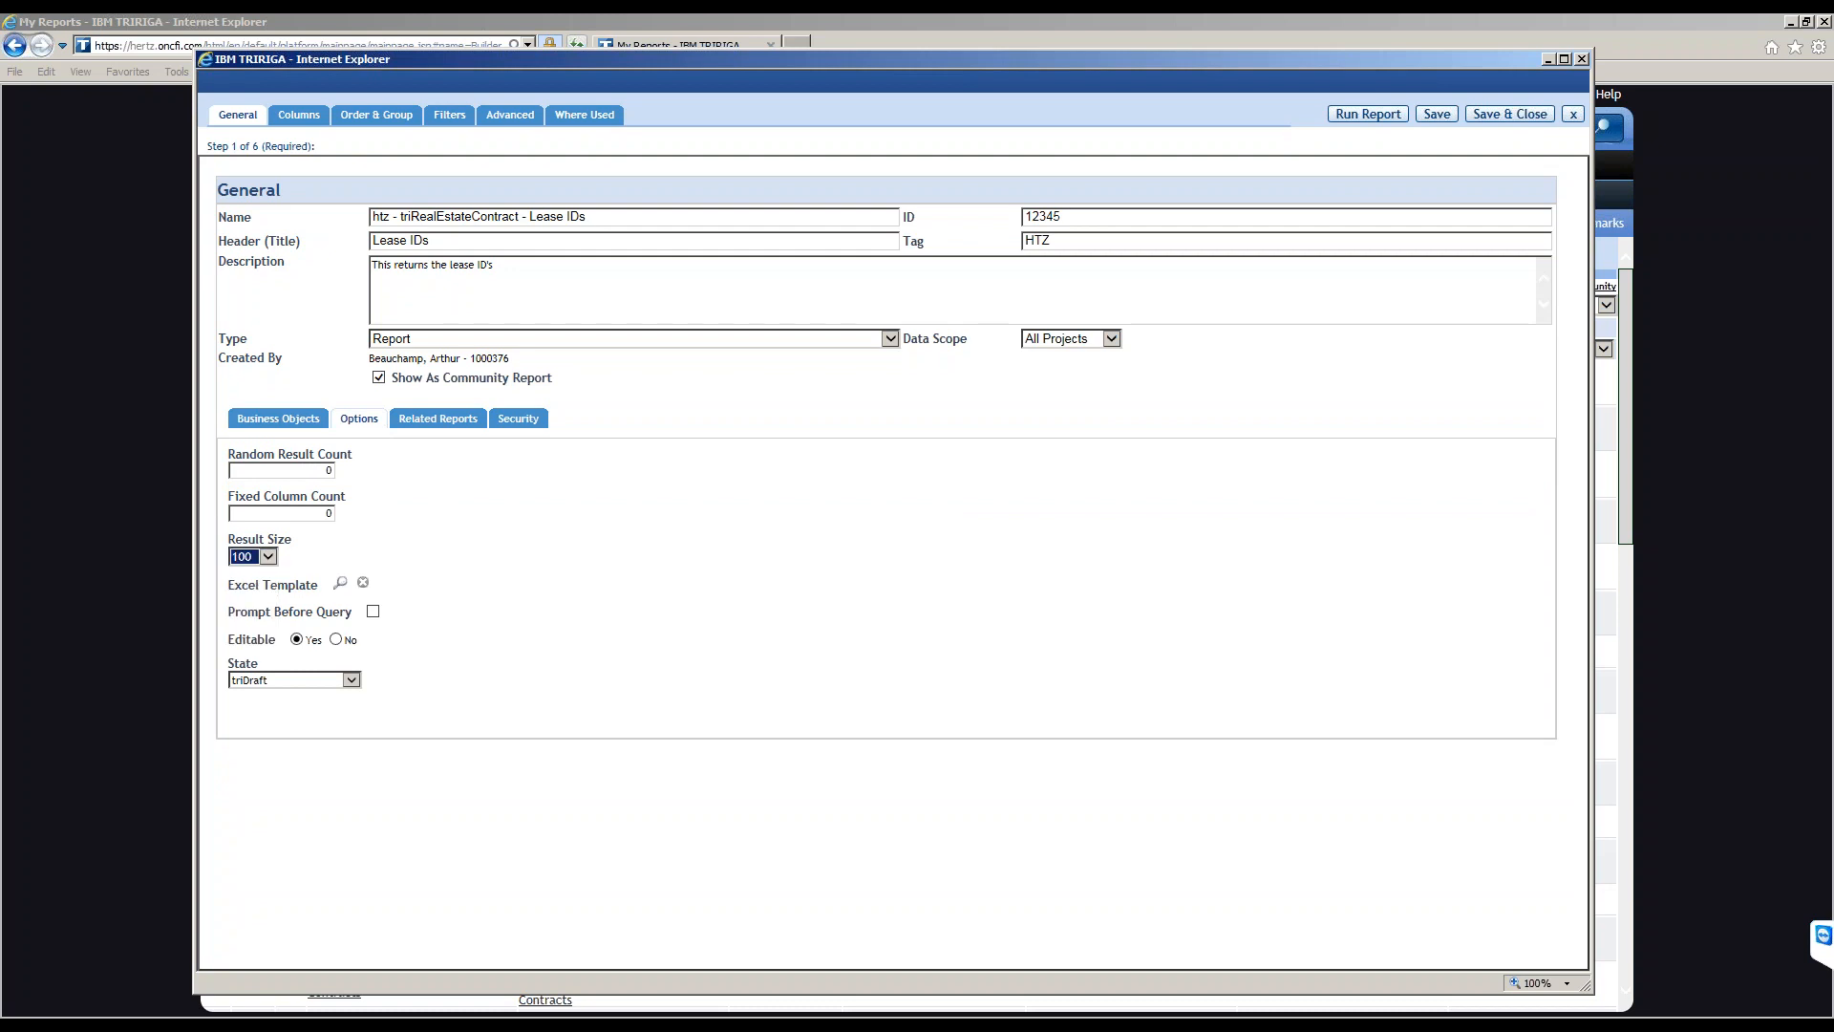
{"action": "left_click", "coordinate": [1436, 114]}
Review the report's related reports and security access, and browse the real estate lease fields available as columns.
{"action": "left_click", "coordinate": [420, 418]}
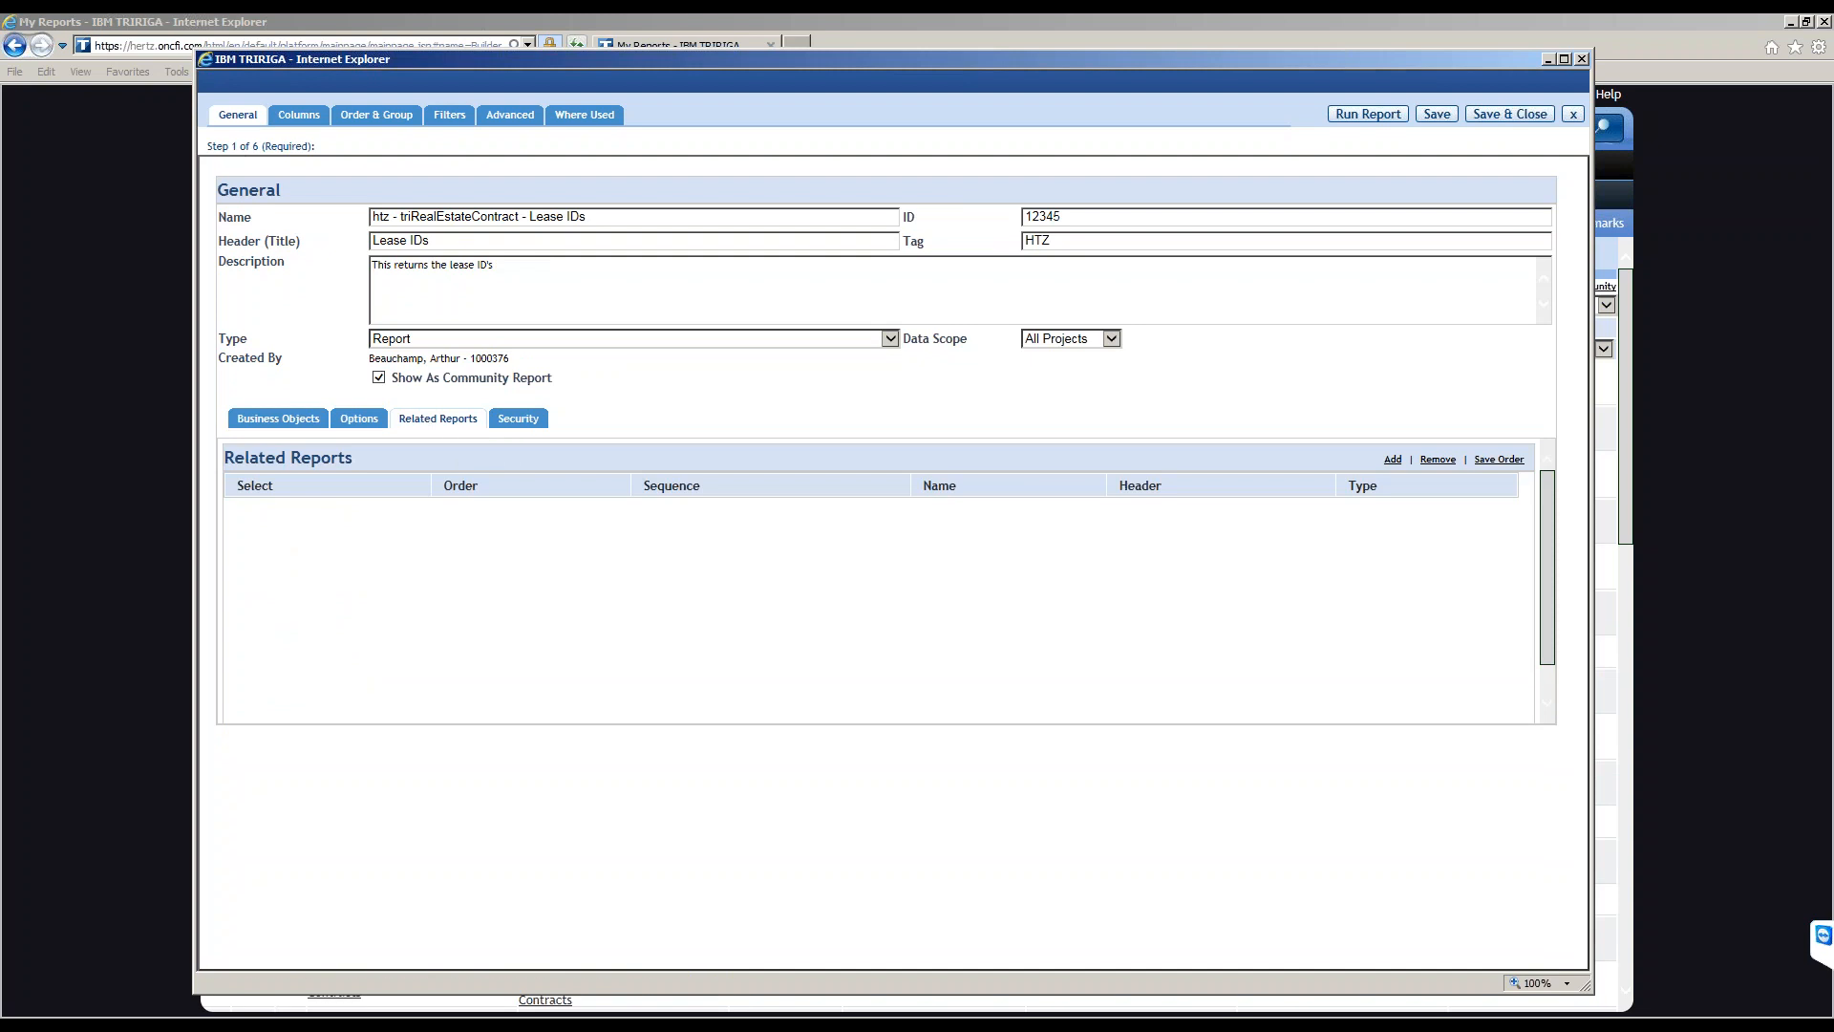
{"action": "left_click", "coordinate": [519, 421]}
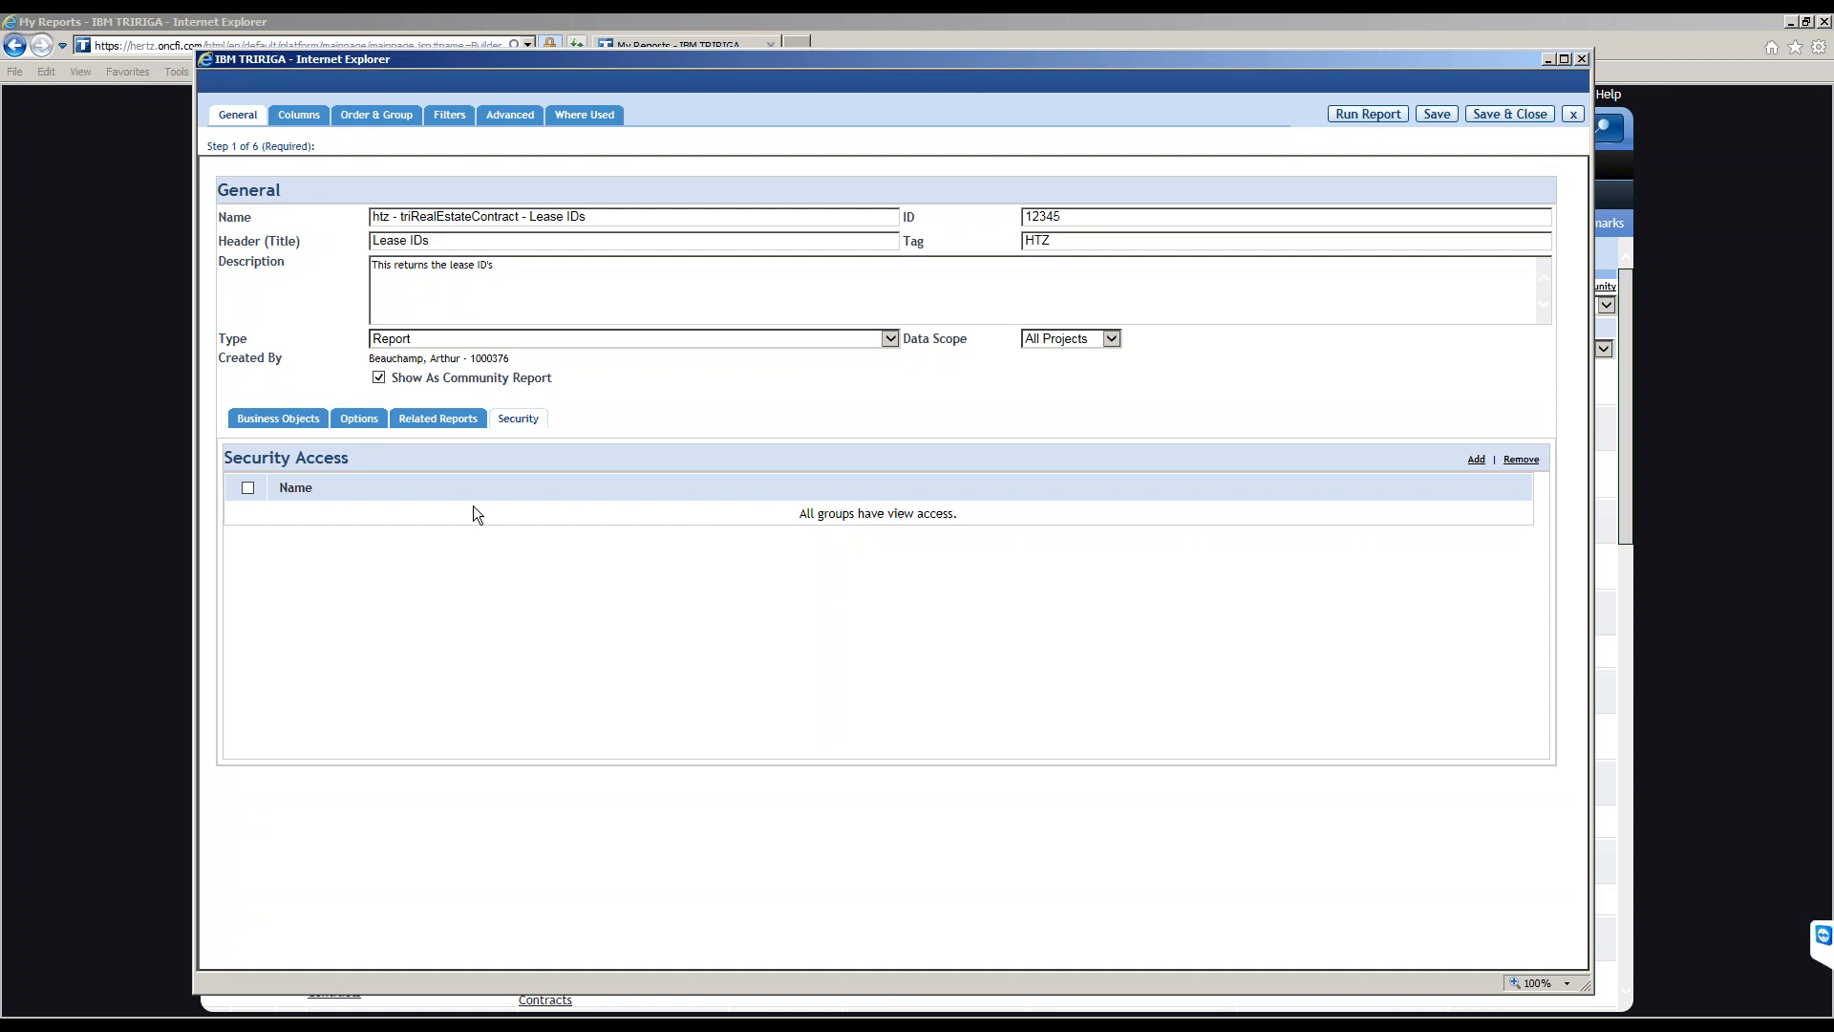
{"action": "left_click", "coordinate": [298, 116]}
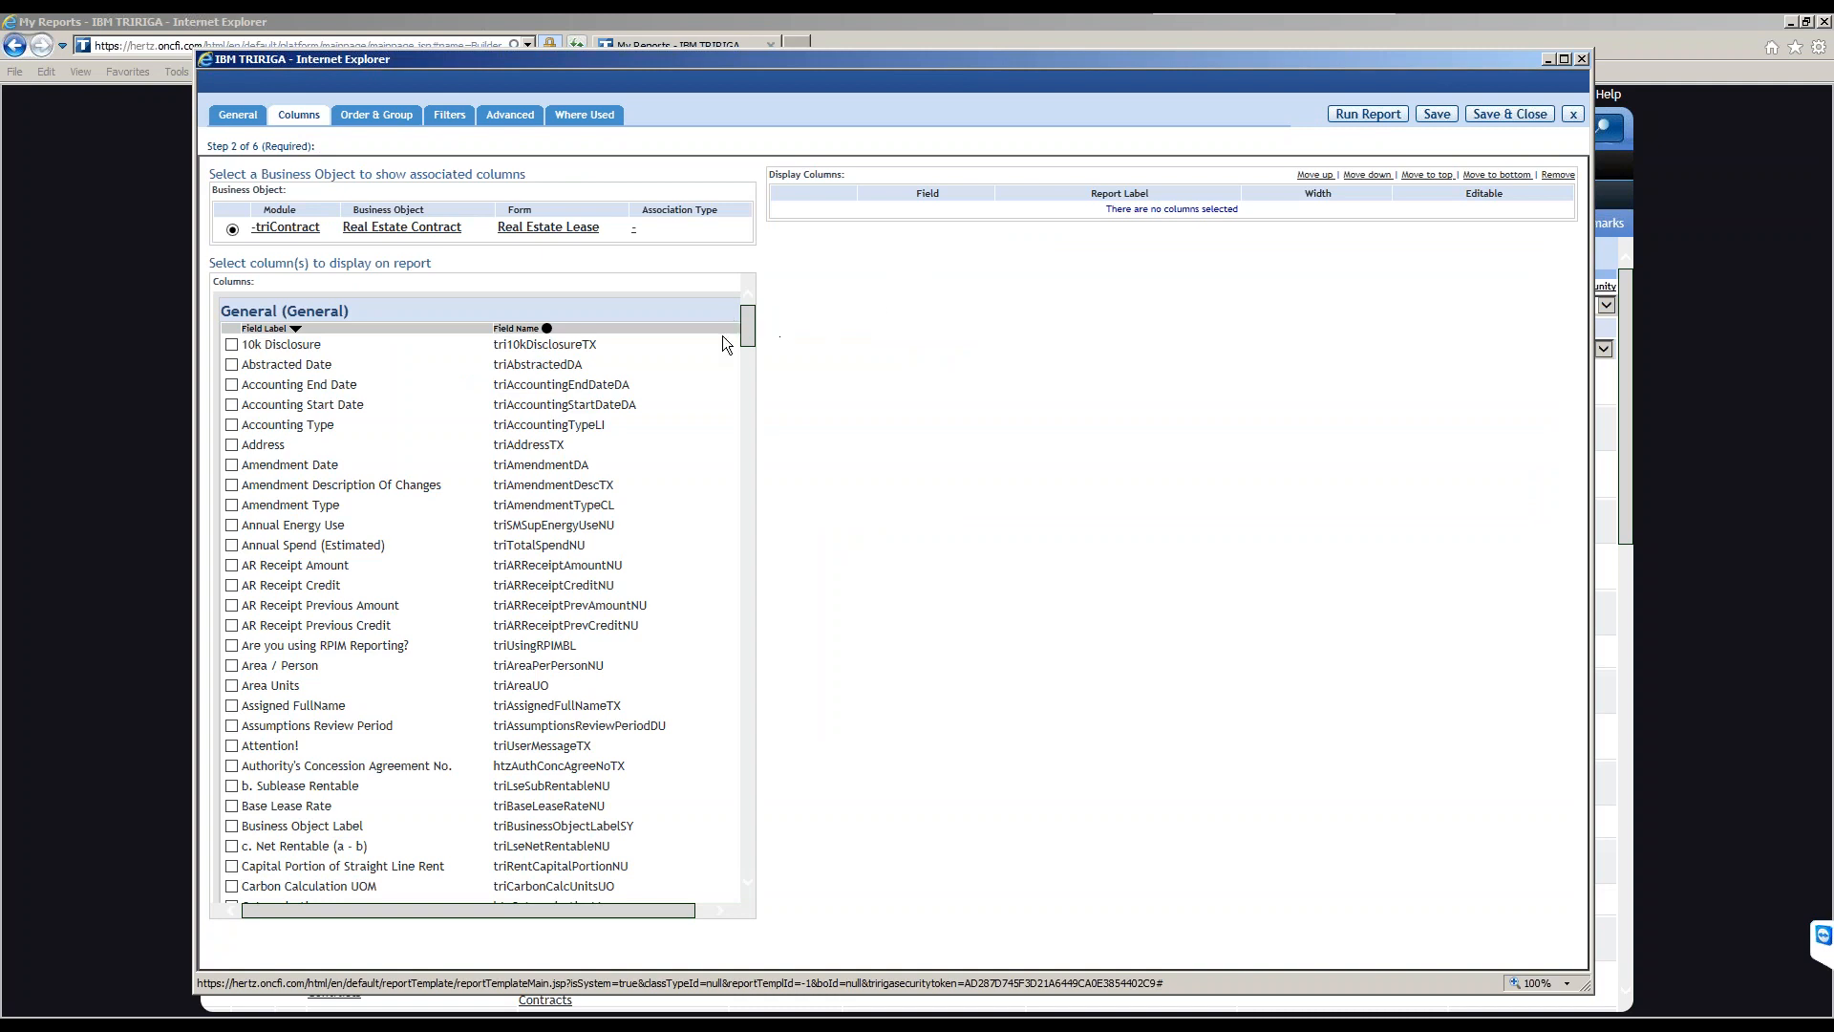
{"action": "left_click_drag", "start_coordinate": [753, 331], "coordinate": [743, 500]}
{"action": "scroll", "coordinate": [642, 441], "scroll_direction": "down", "scroll_amount": 4}
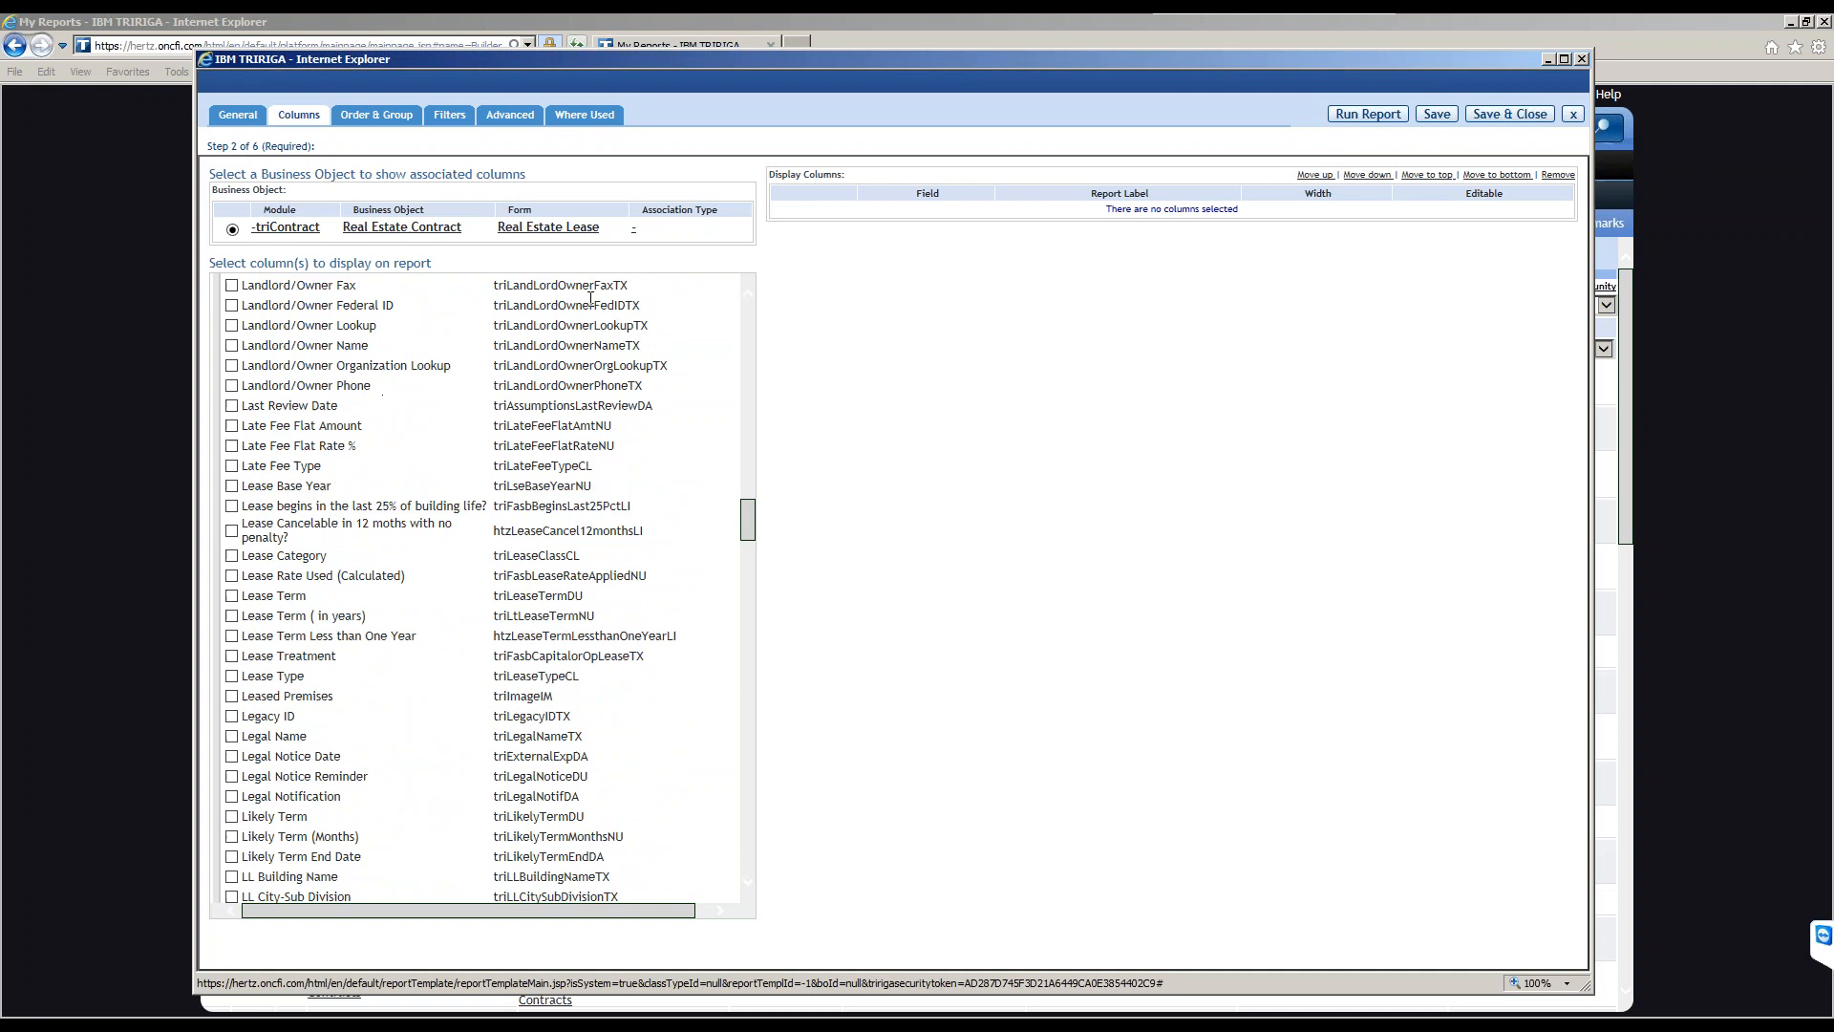
Set the report builder aside and open the first expense lease record from the Leases list under Contracts.
{"action": "left_click", "coordinate": [1548, 59]}
{"action": "left_click", "coordinate": [1332, 172]}
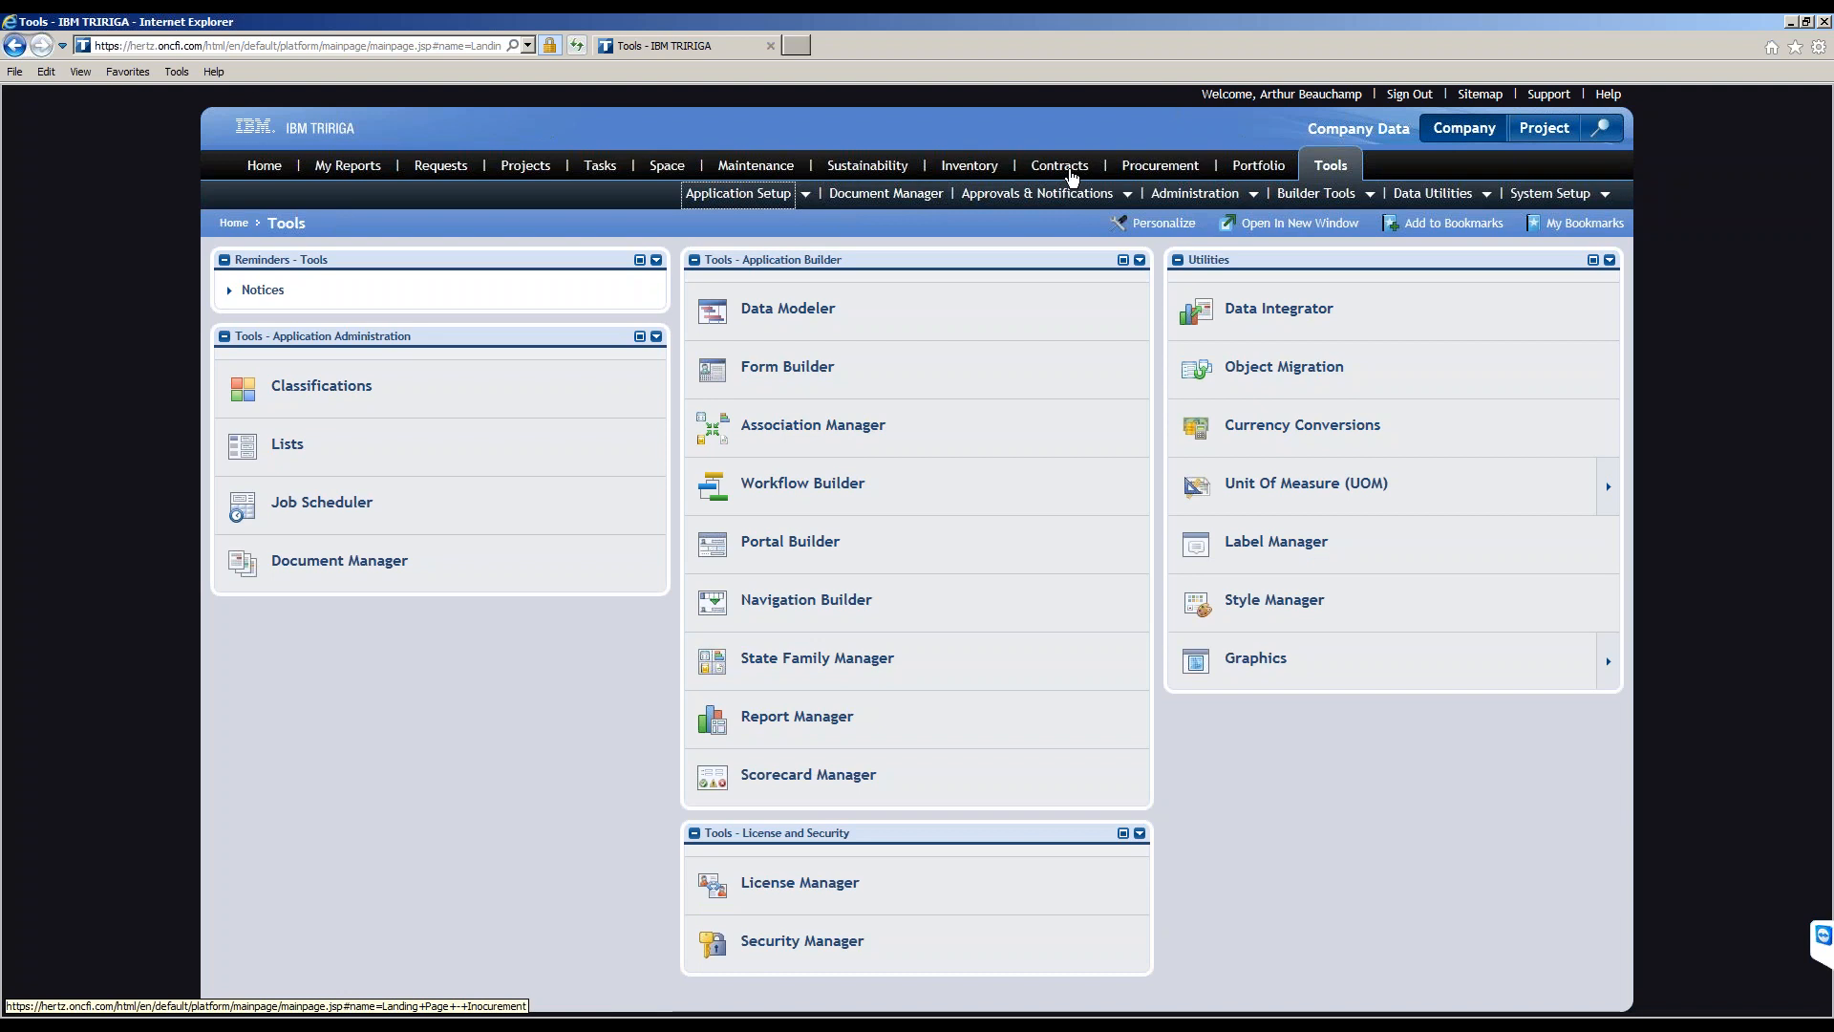
{"action": "left_click", "coordinate": [1071, 175]}
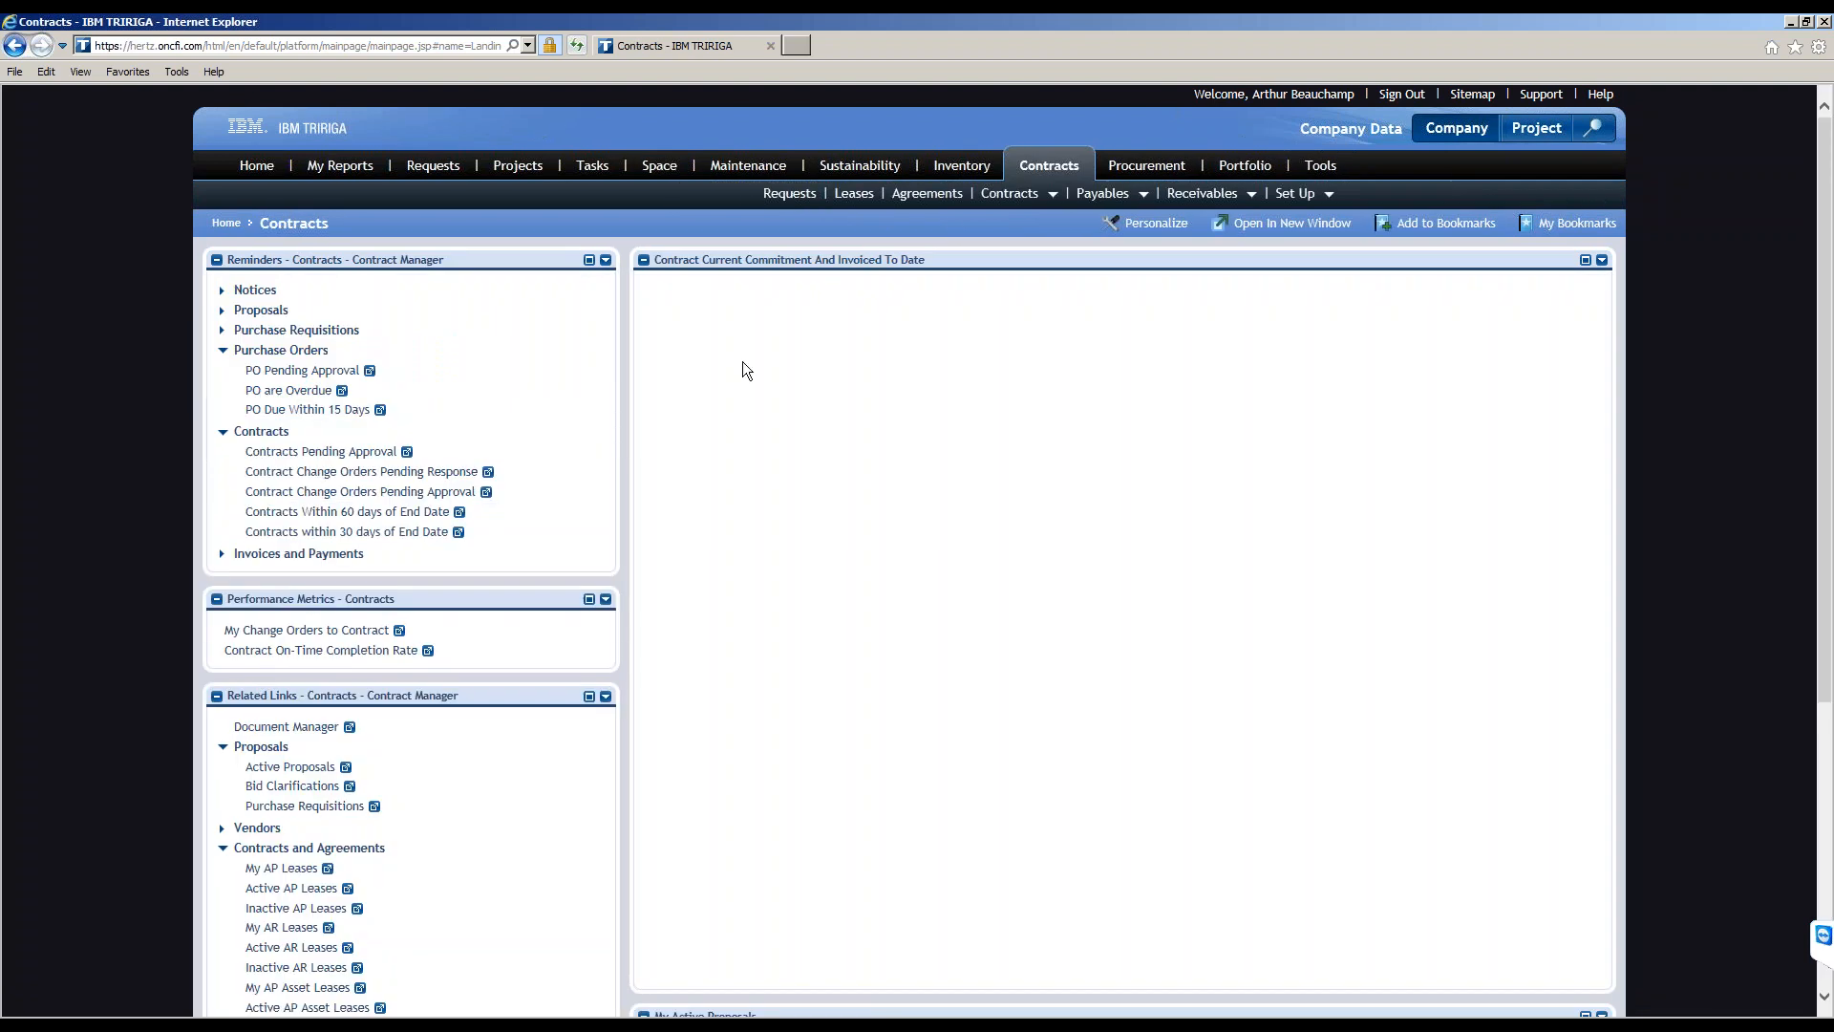
{"action": "left_click", "coordinate": [865, 194]}
{"action": "left_click", "coordinate": [277, 711]}
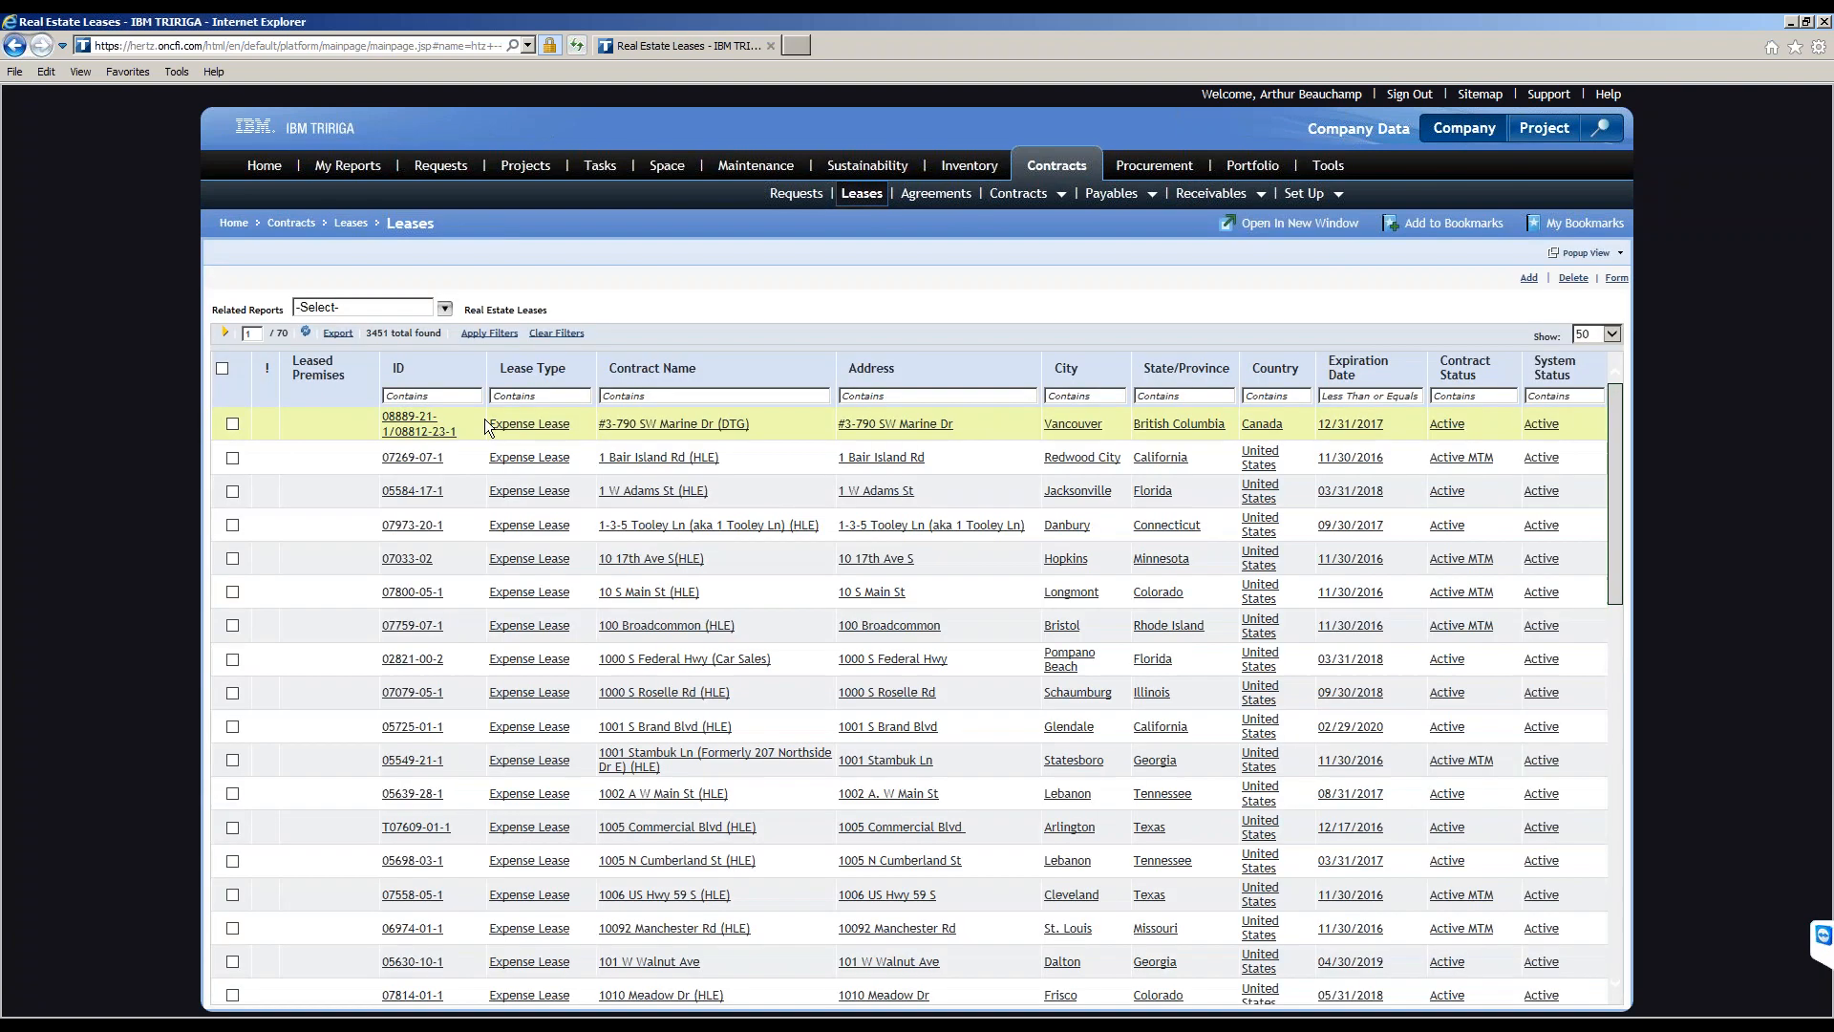
{"action": "left_click", "coordinate": [489, 424]}
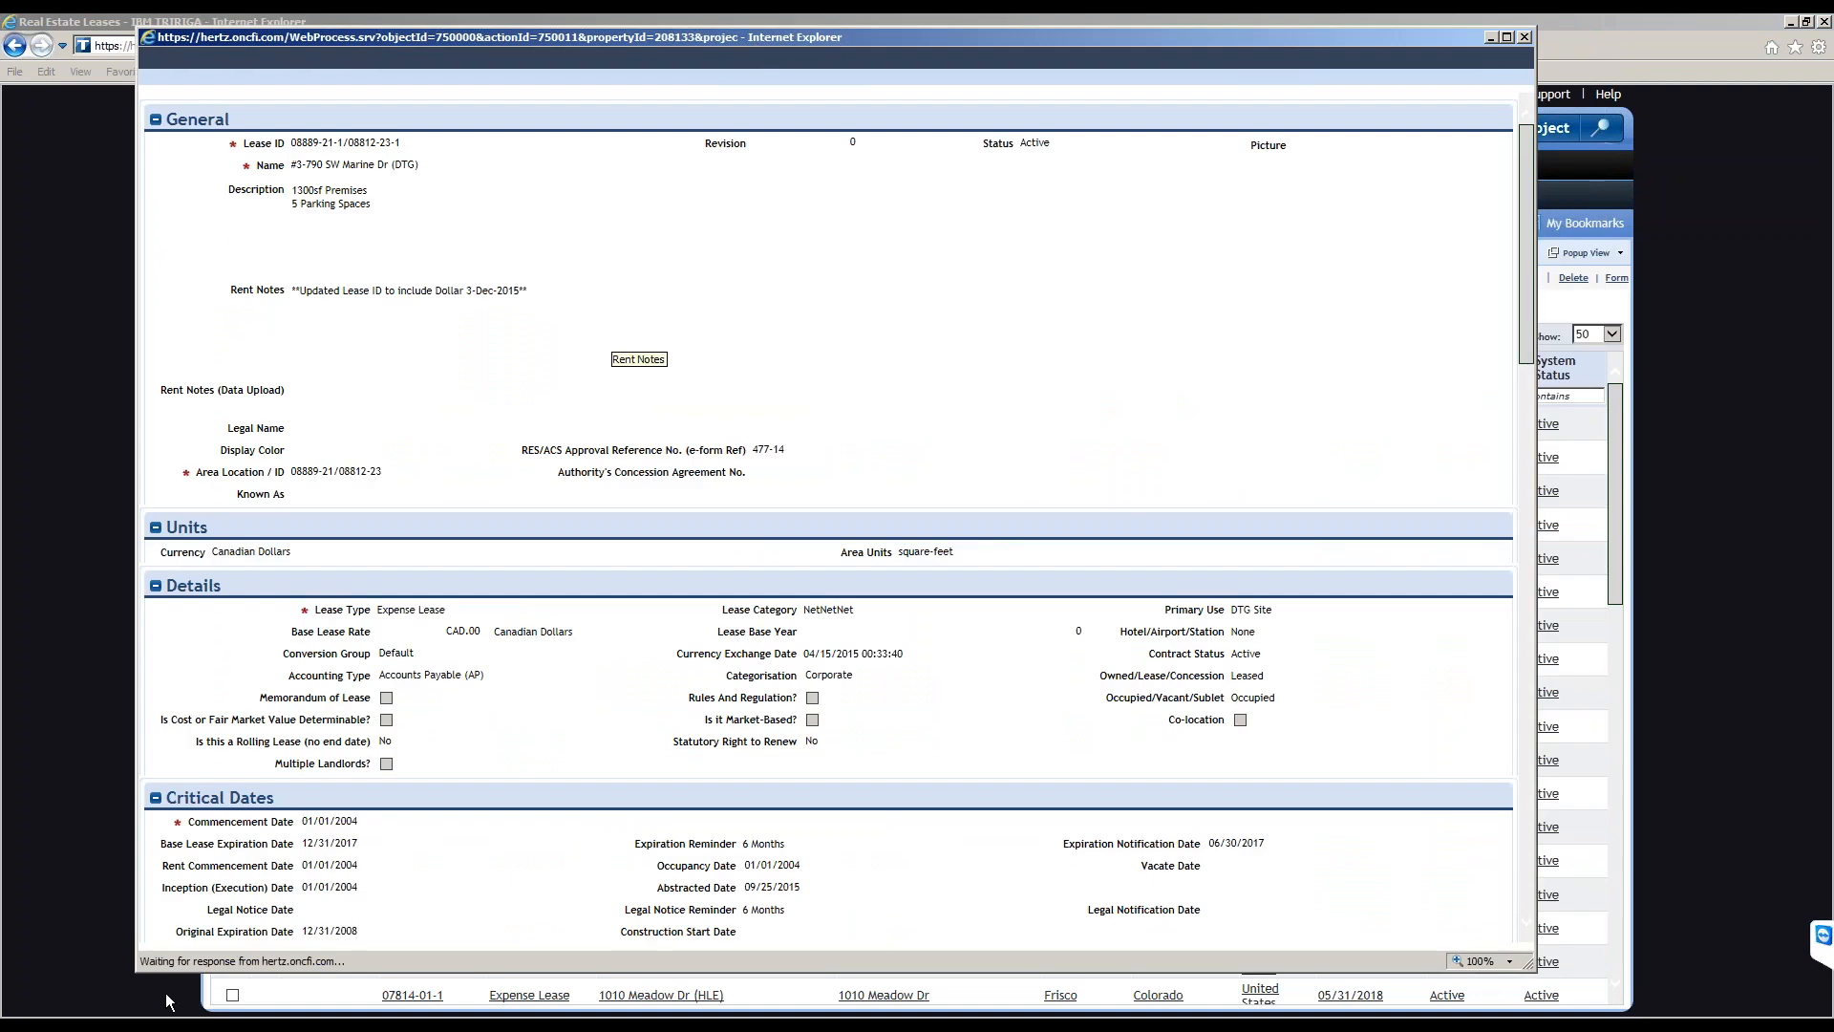
Return to the report builder and add the ID (triIdTX) field to the report's display columns.
{"action": "left_click", "coordinate": [137, 1022]}
{"action": "left_click", "coordinate": [128, 981]}
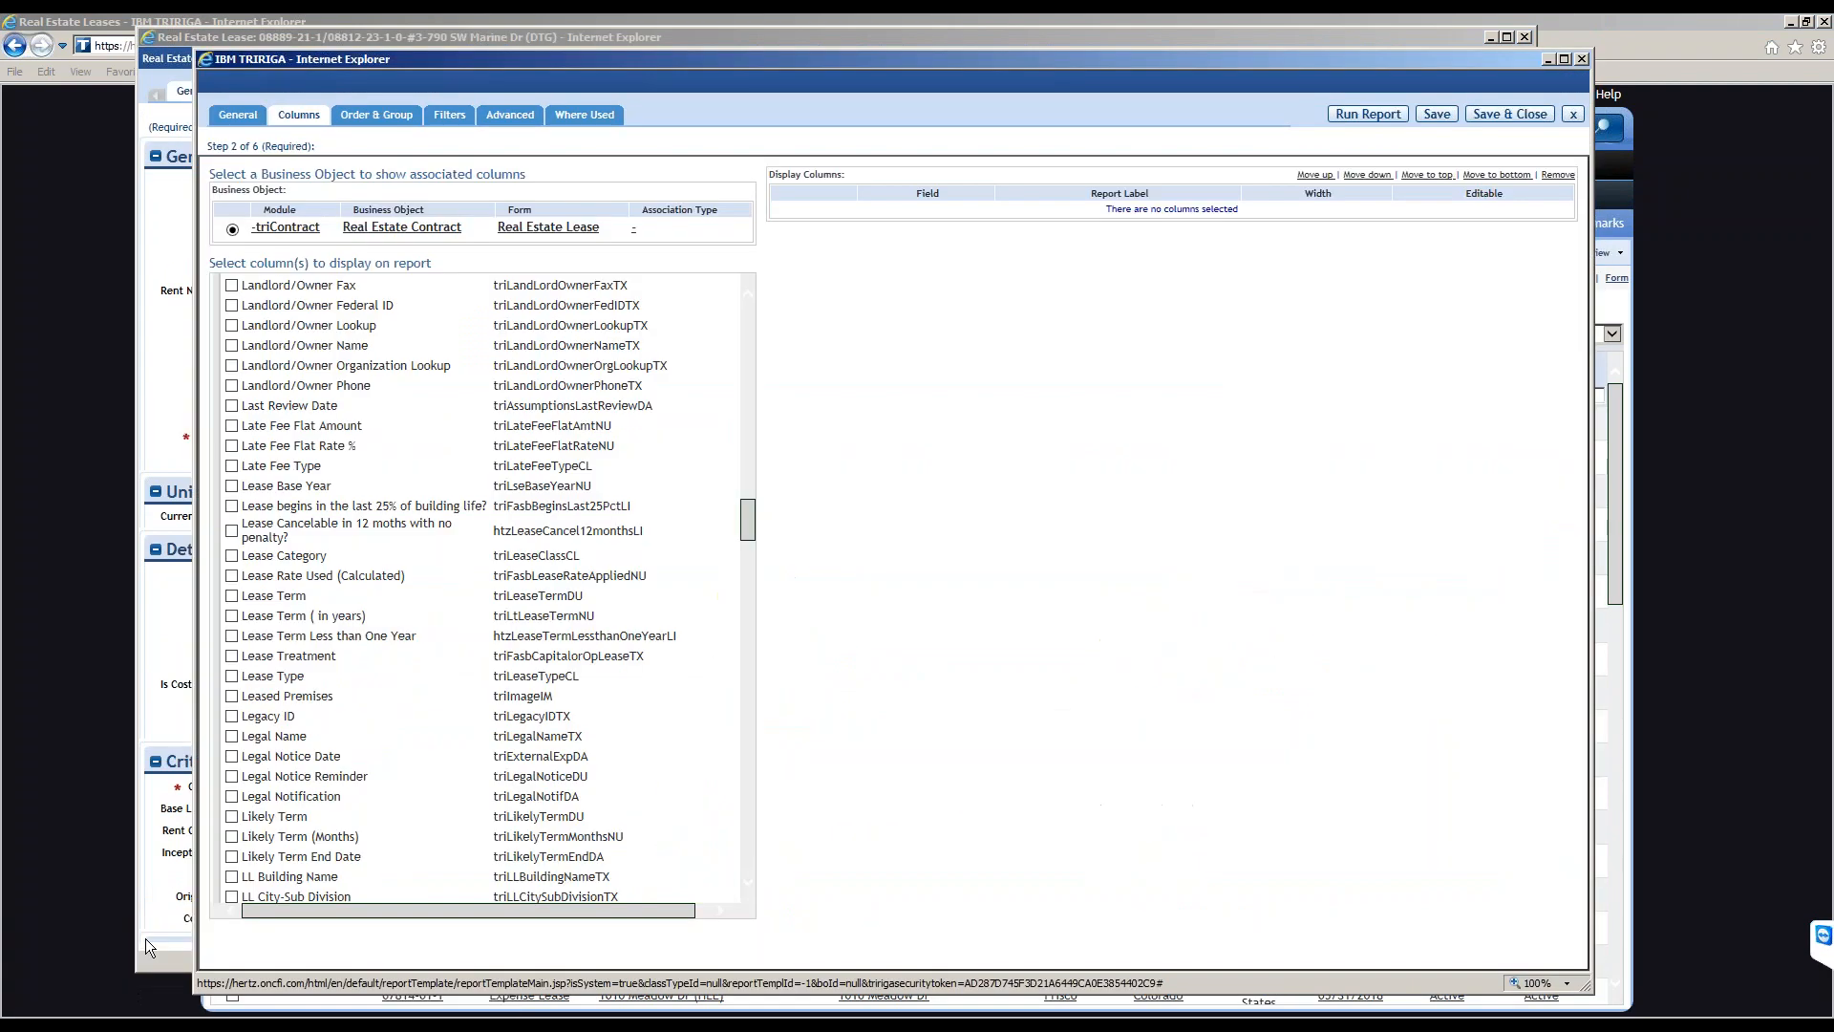
{"action": "left_click_drag", "start_coordinate": [754, 499], "coordinate": [762, 455]}
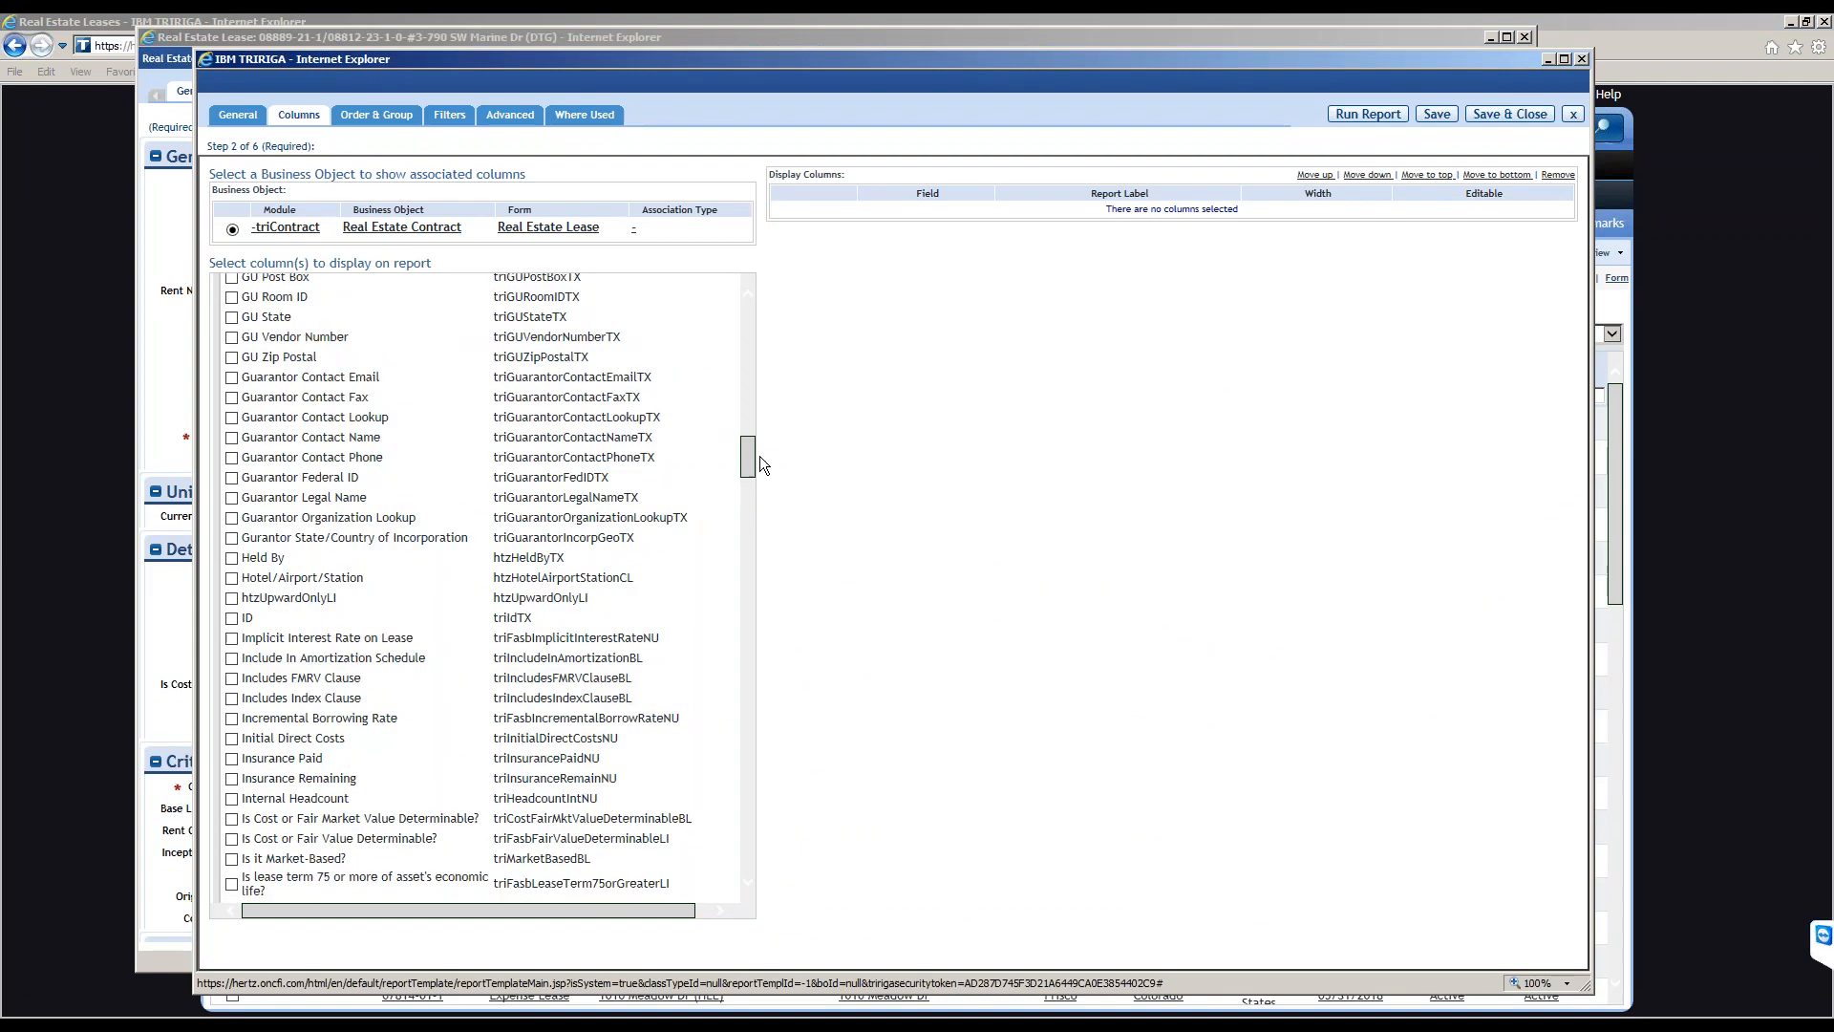
{"action": "left_click", "coordinate": [231, 619]}
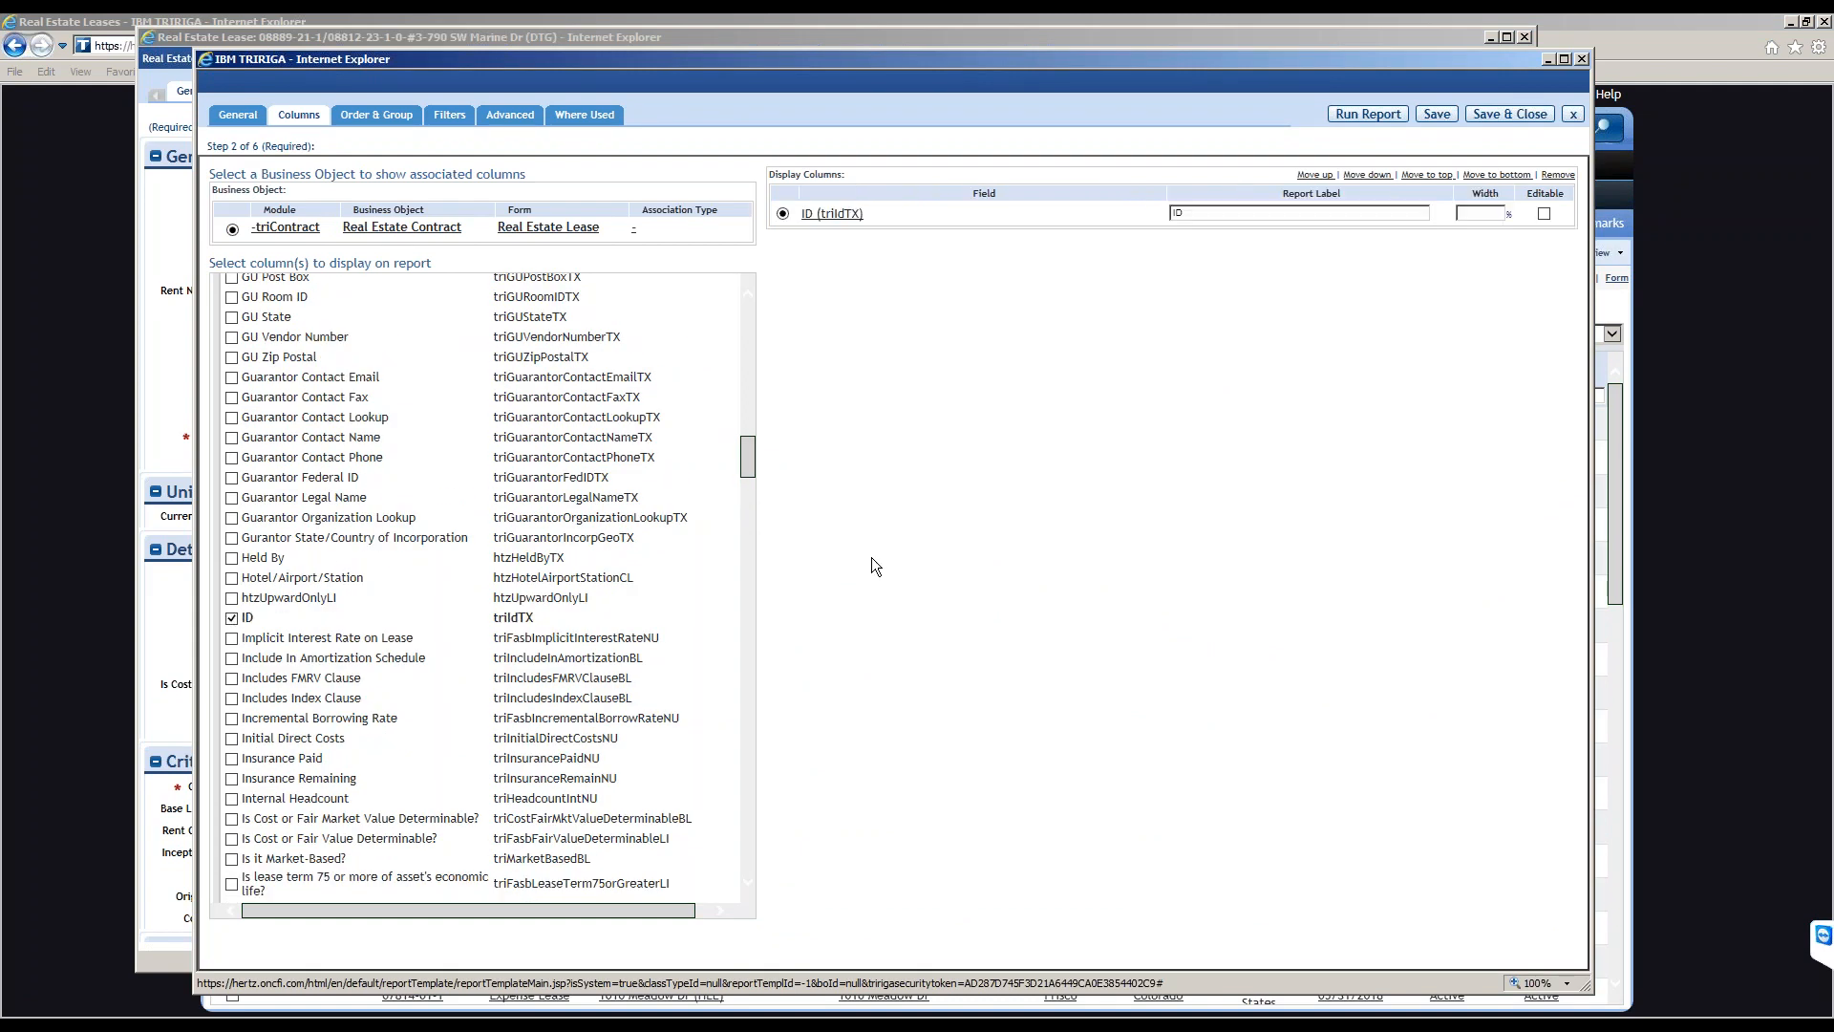
Compare the Lease ID and Name fields in the open lease record with the report's ID column.
{"action": "left_click", "coordinate": [221, 36]}
{"action": "left_click_drag", "start_coordinate": [294, 185], "coordinate": [244, 183]}
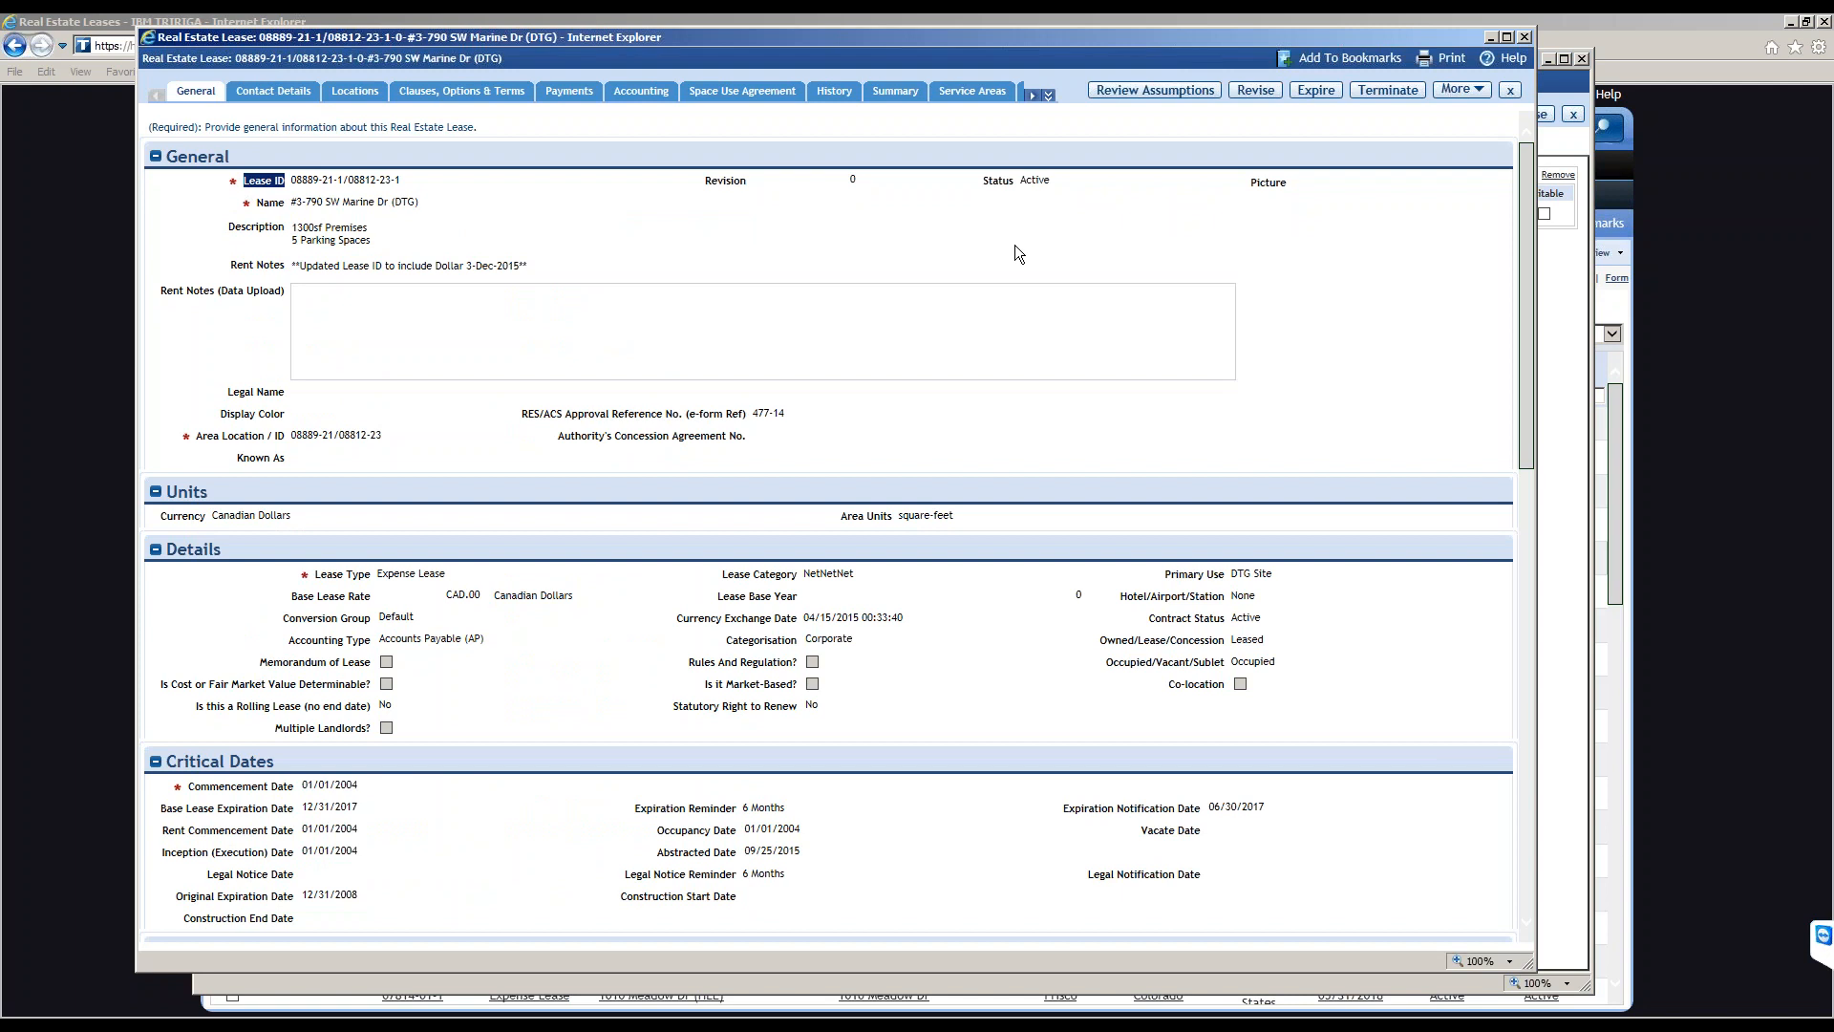
{"action": "left_click", "coordinate": [1572, 290]}
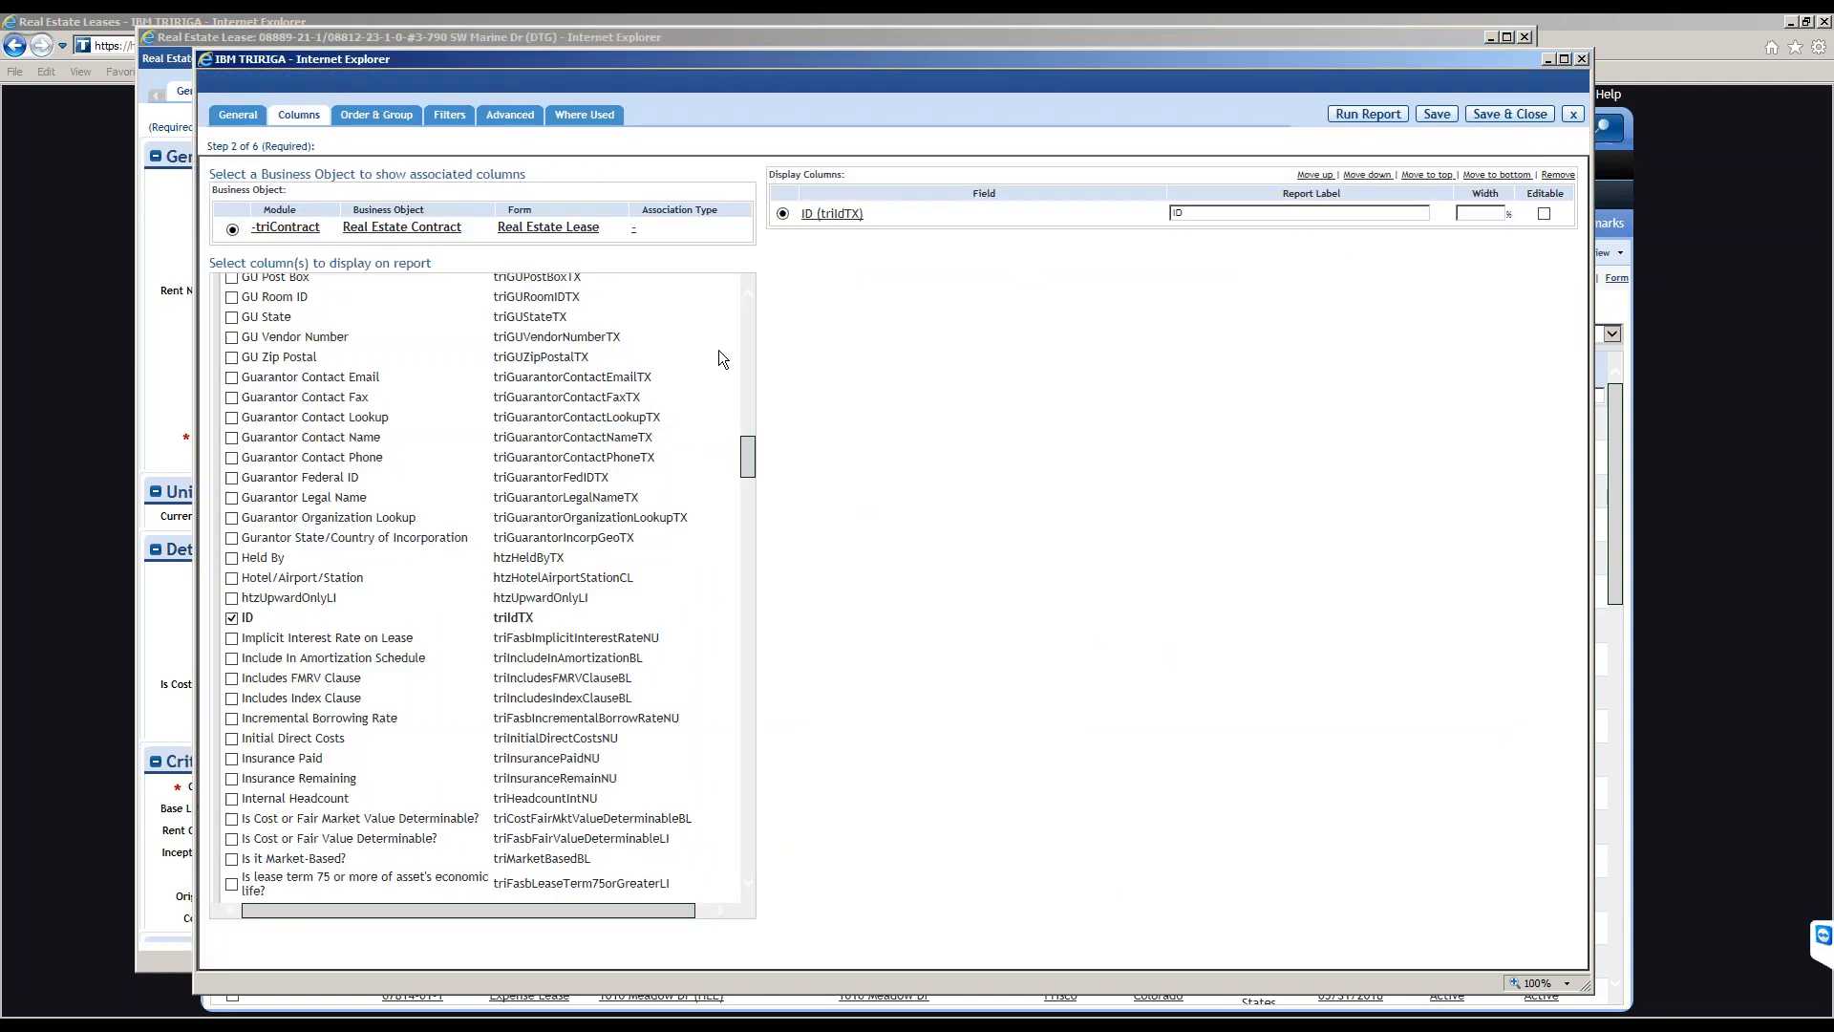
{"action": "left_click", "coordinate": [210, 37]}
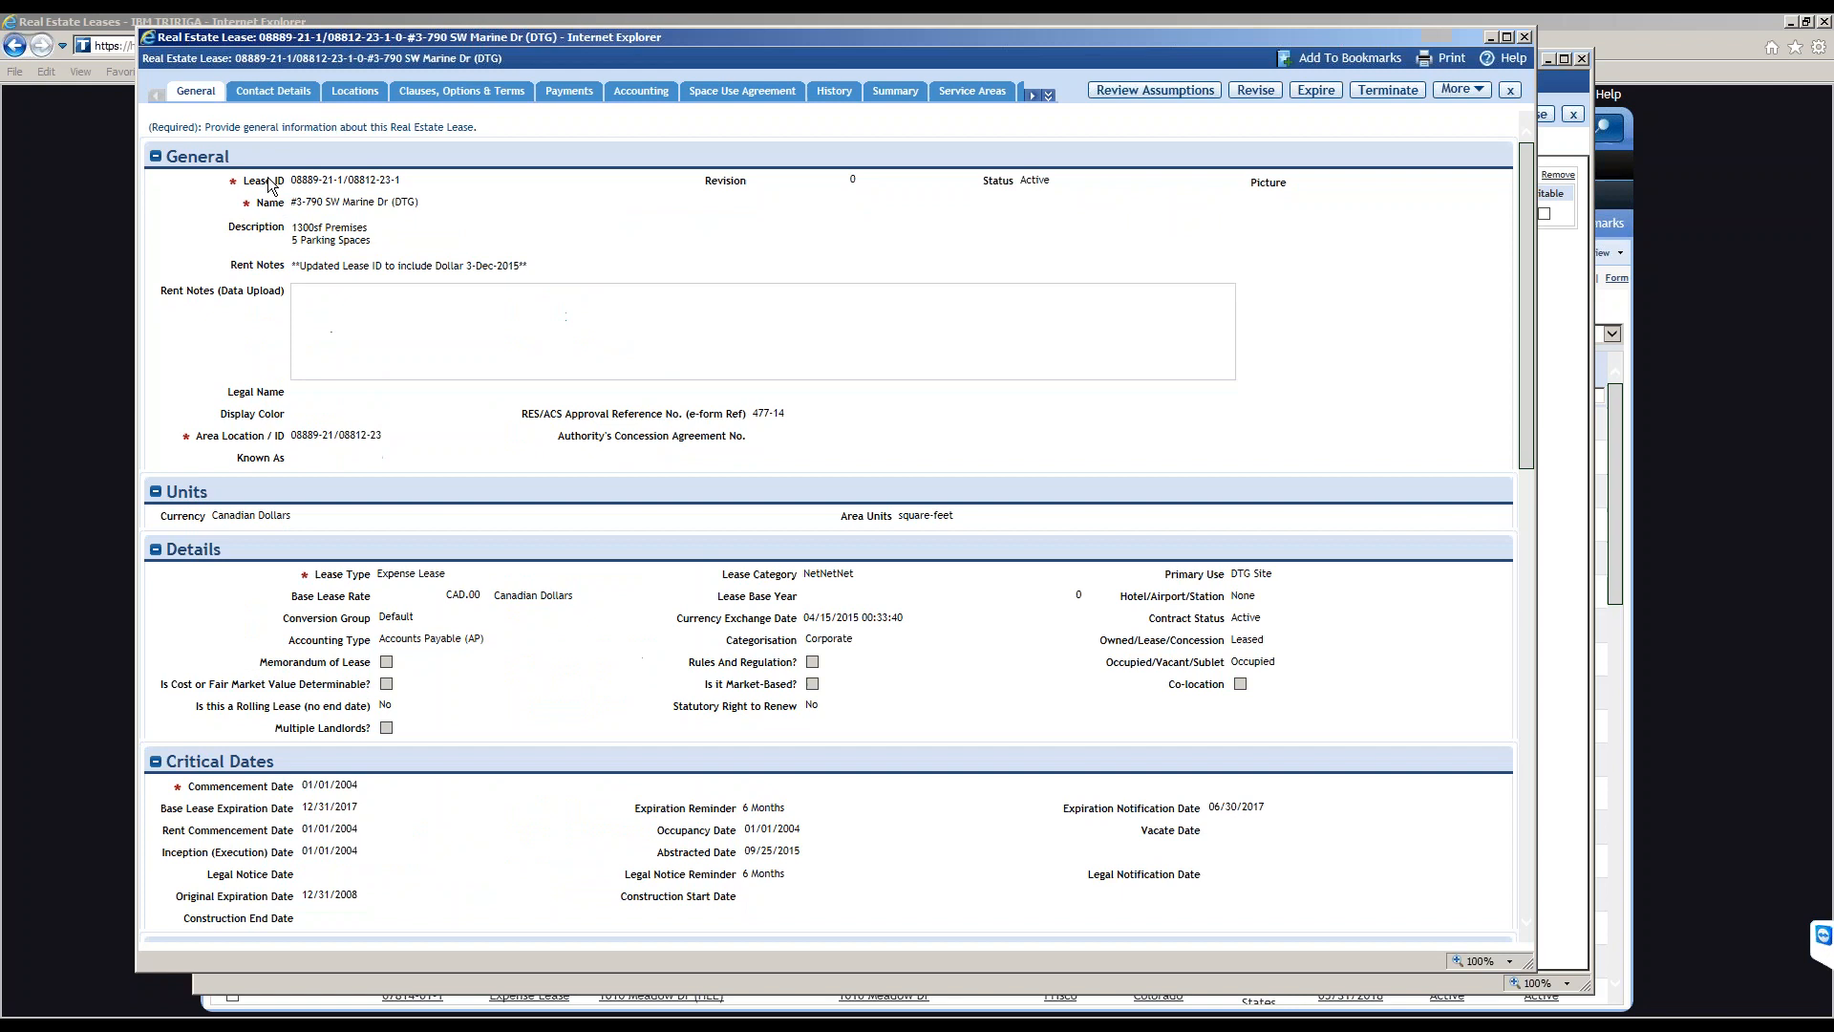
{"action": "left_click_drag", "start_coordinate": [248, 181], "coordinate": [290, 203]}
{"action": "left_click", "coordinate": [613, 243]}
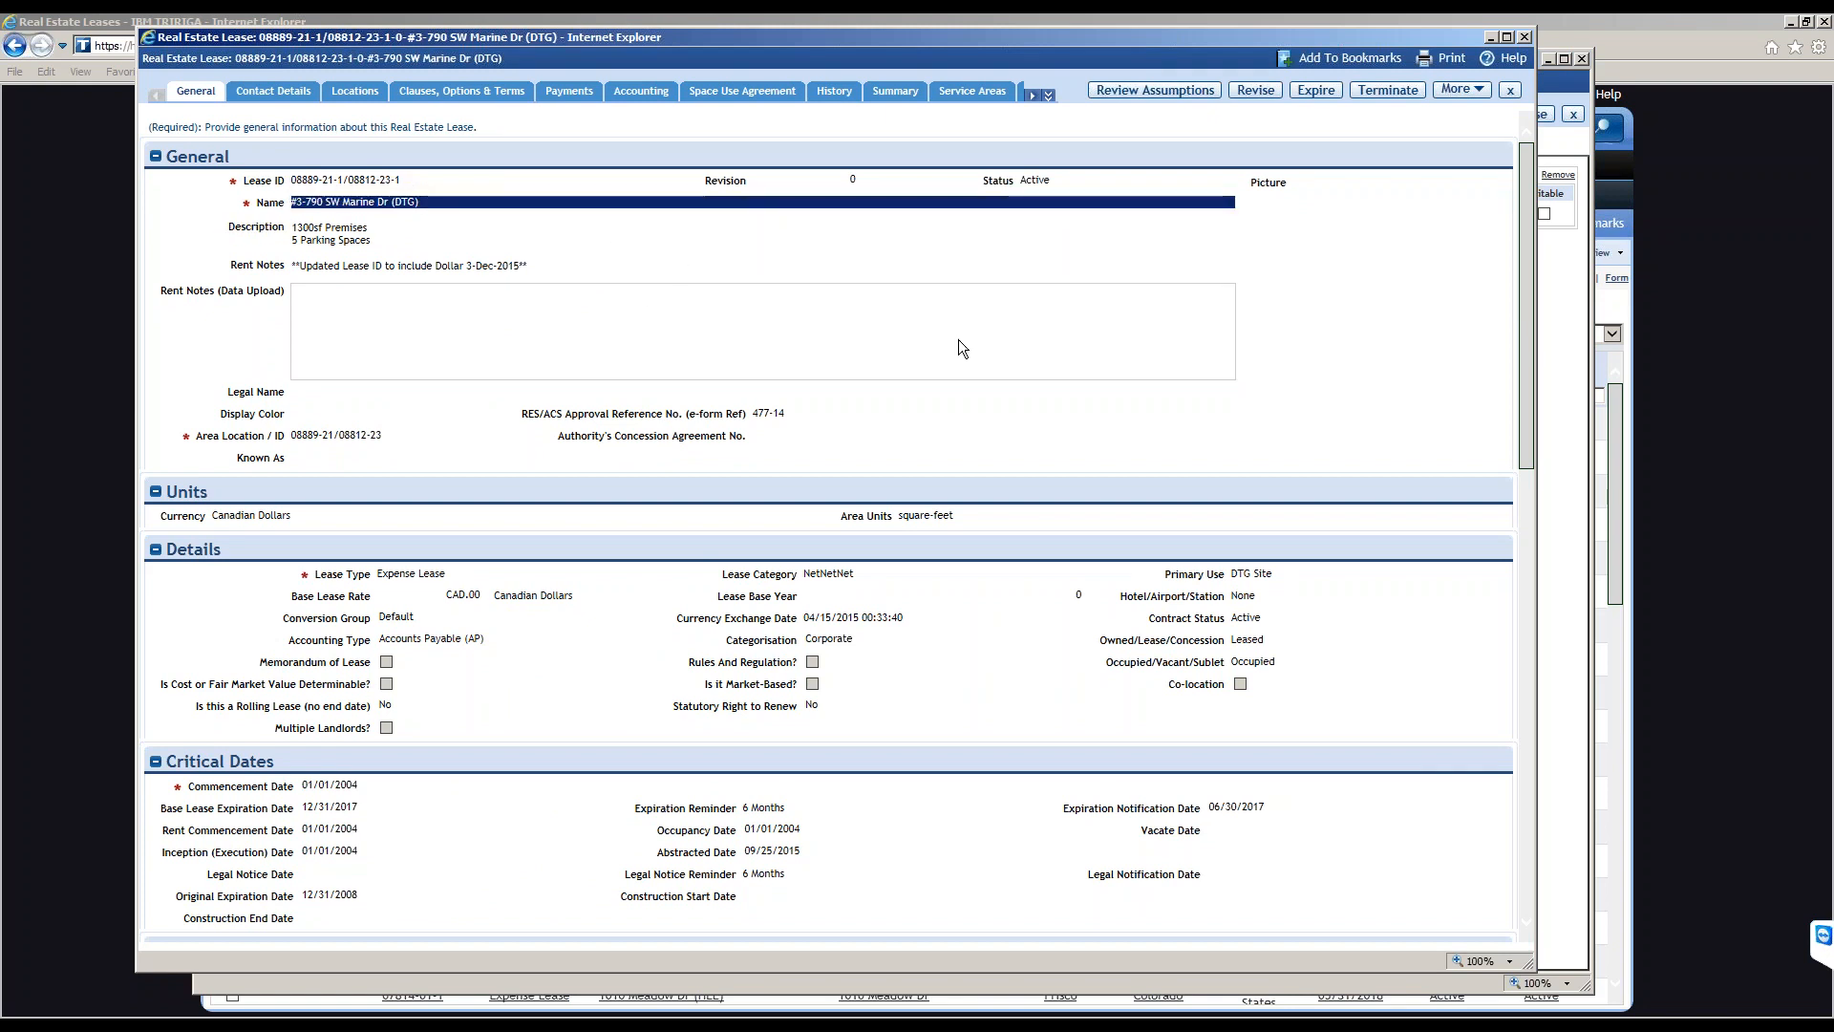
{"action": "left_click", "coordinate": [1178, 414]}
{"action": "scroll", "coordinate": [964, 573], "scroll_direction": "down", "scroll_amount": 1}
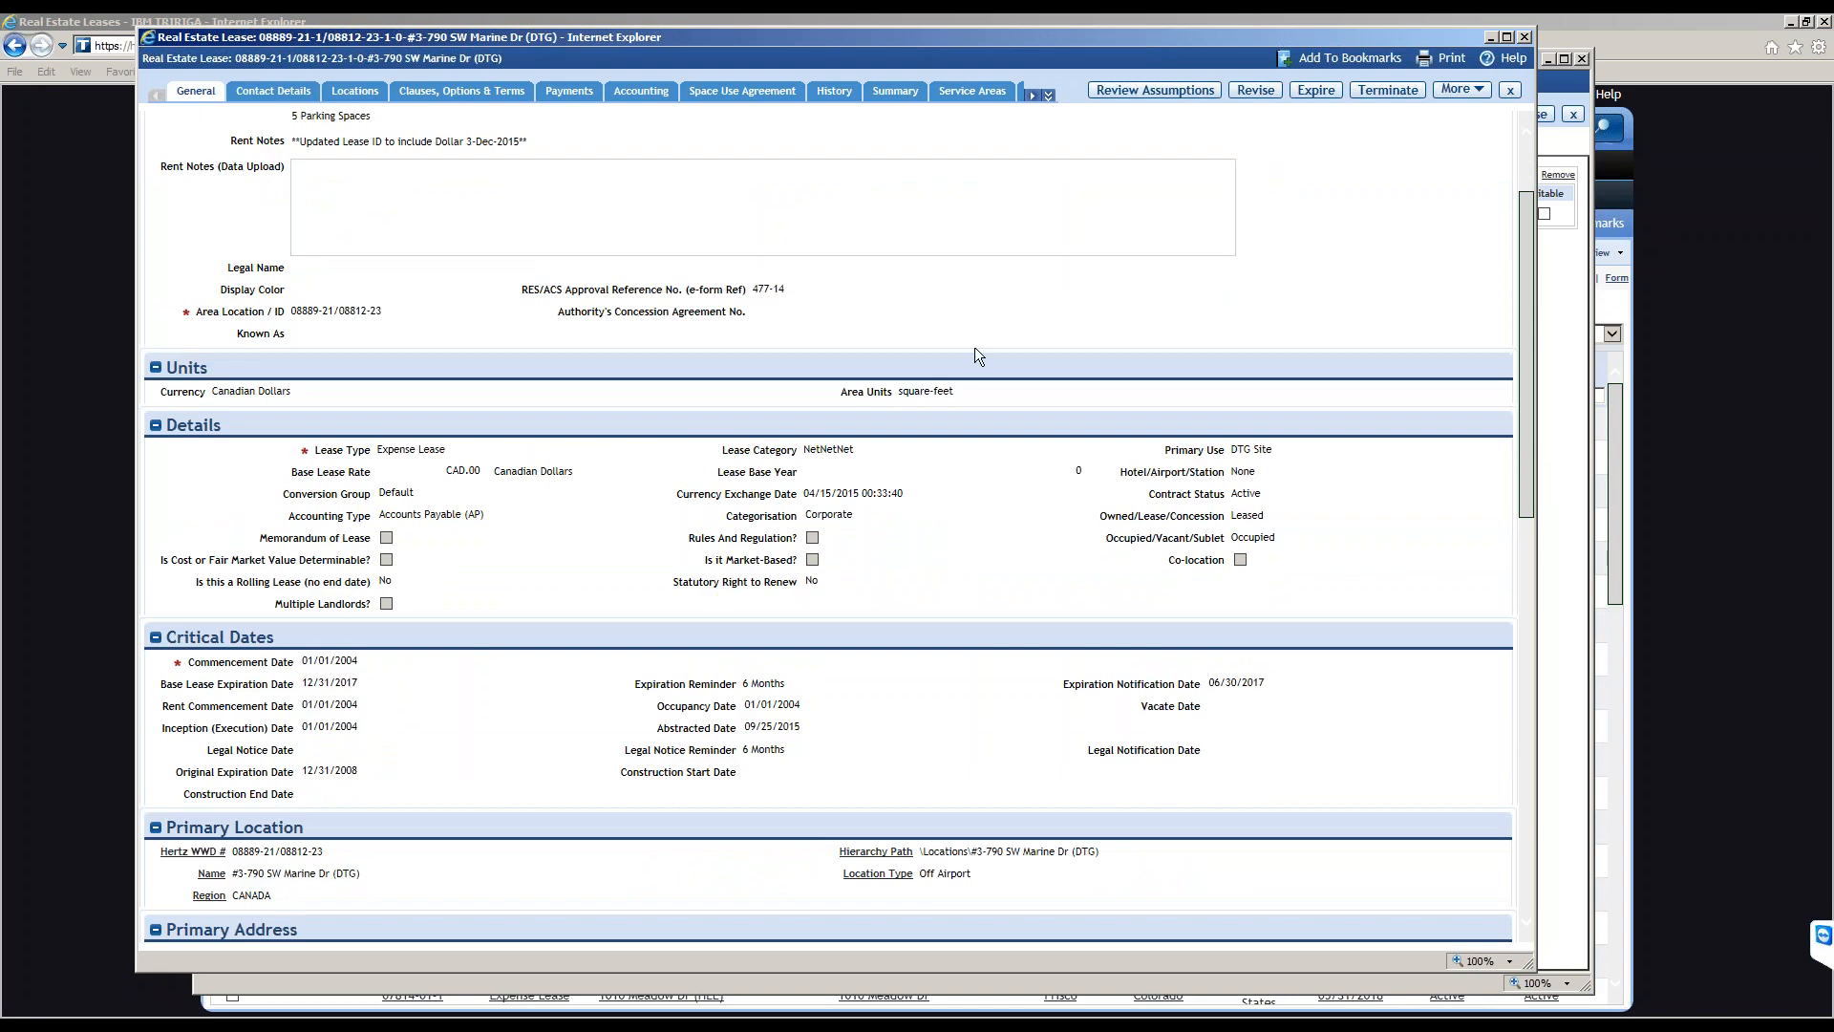
Try sorting the report's available columns by field label and by field name, and restore the ascending field label order.
{"action": "left_click", "coordinate": [412, 990]}
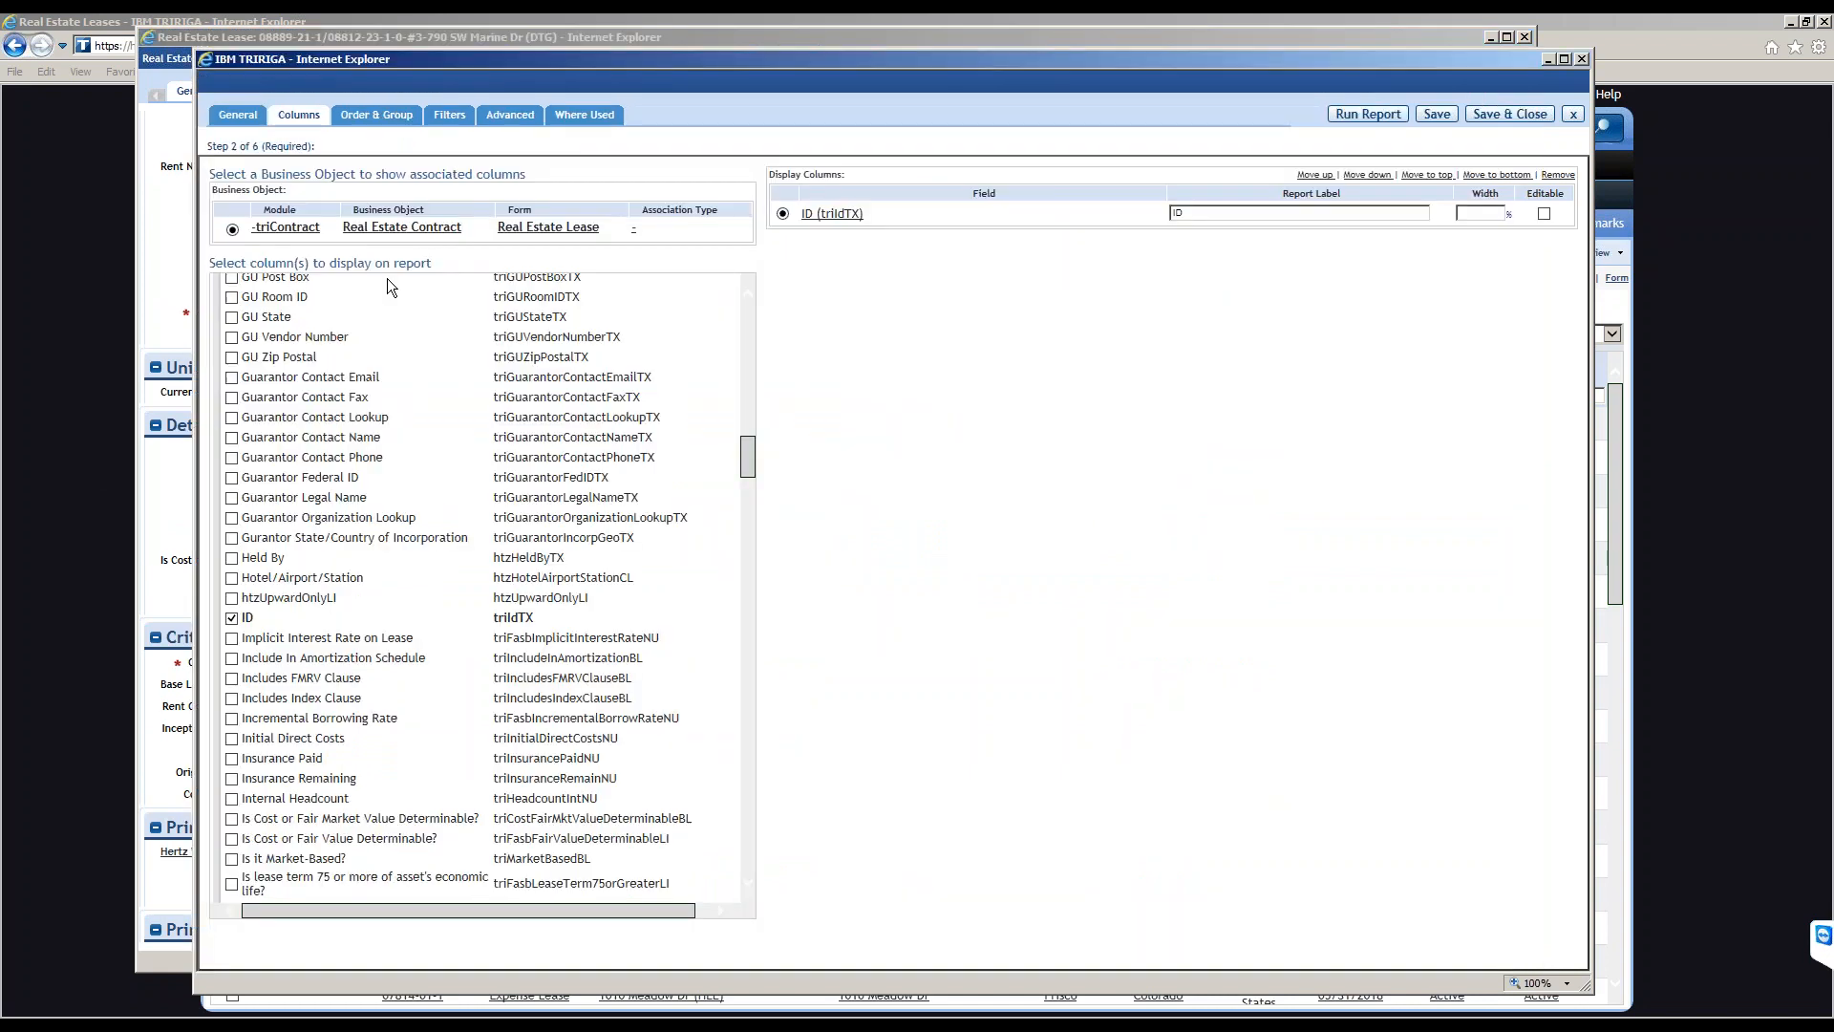
{"action": "left_click_drag", "start_coordinate": [749, 467], "coordinate": [696, 309]}
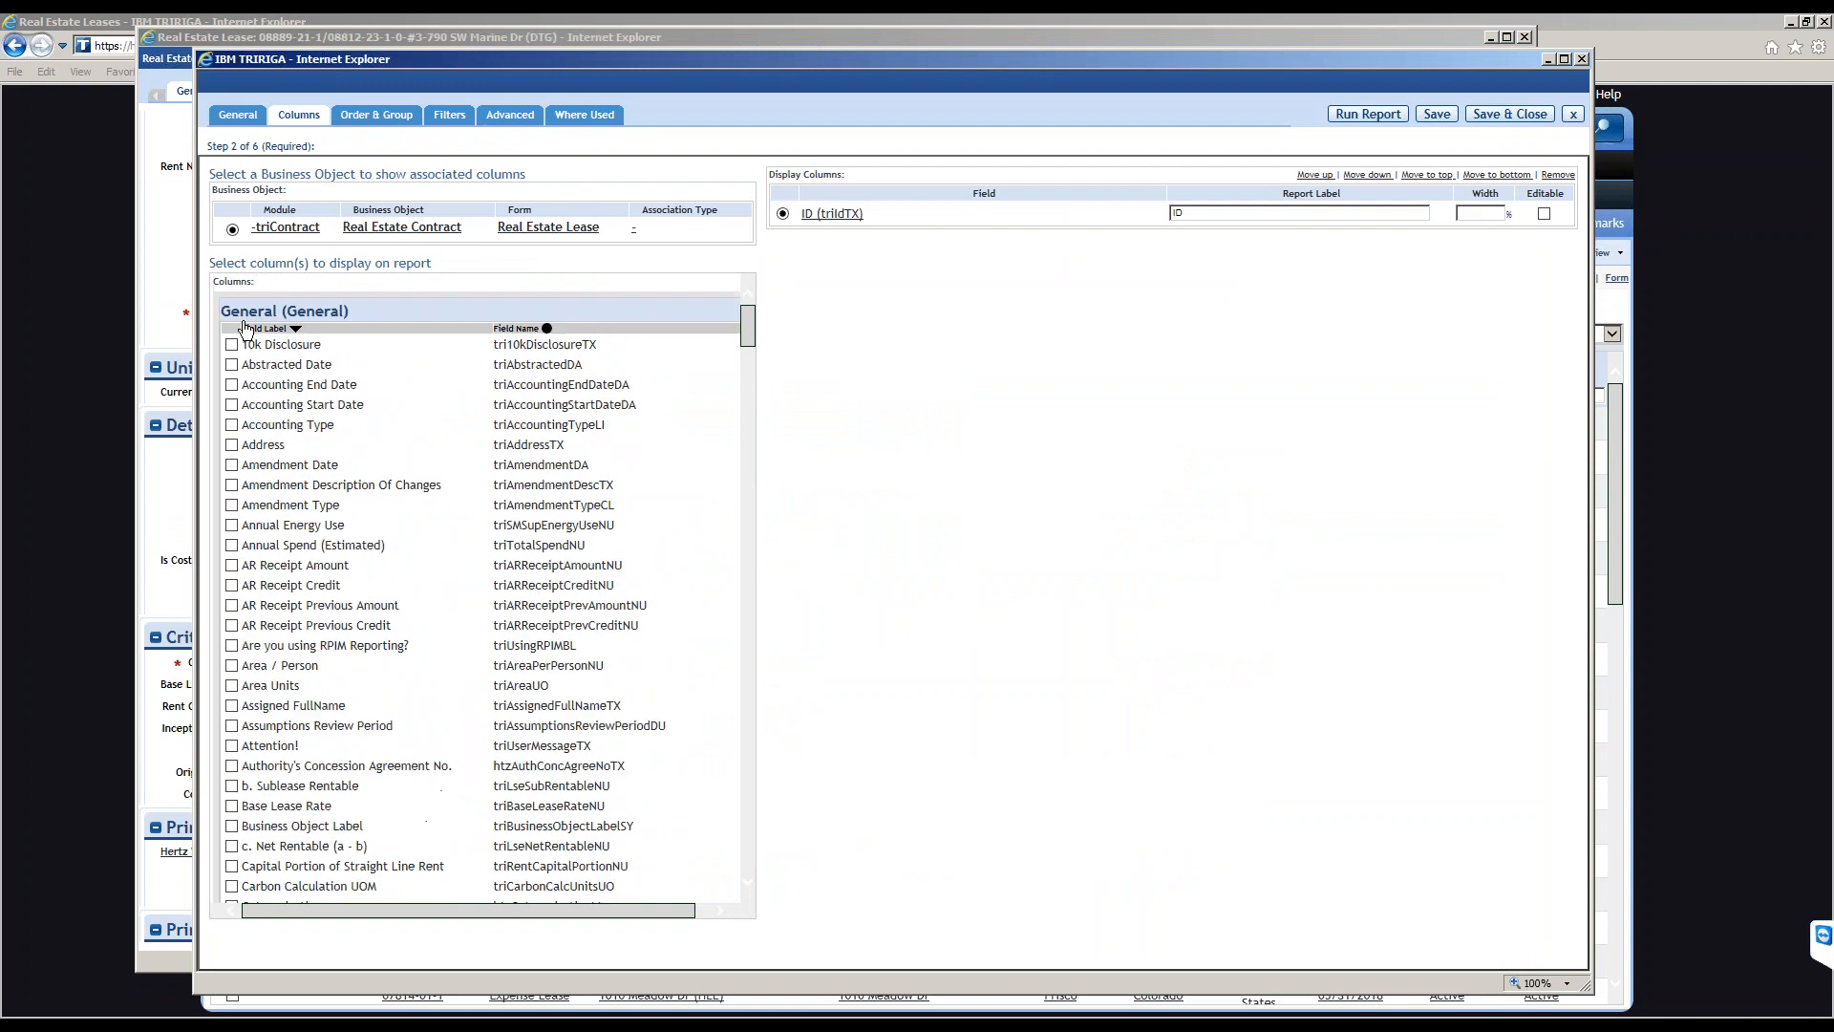
{"action": "left_click", "coordinate": [253, 329]}
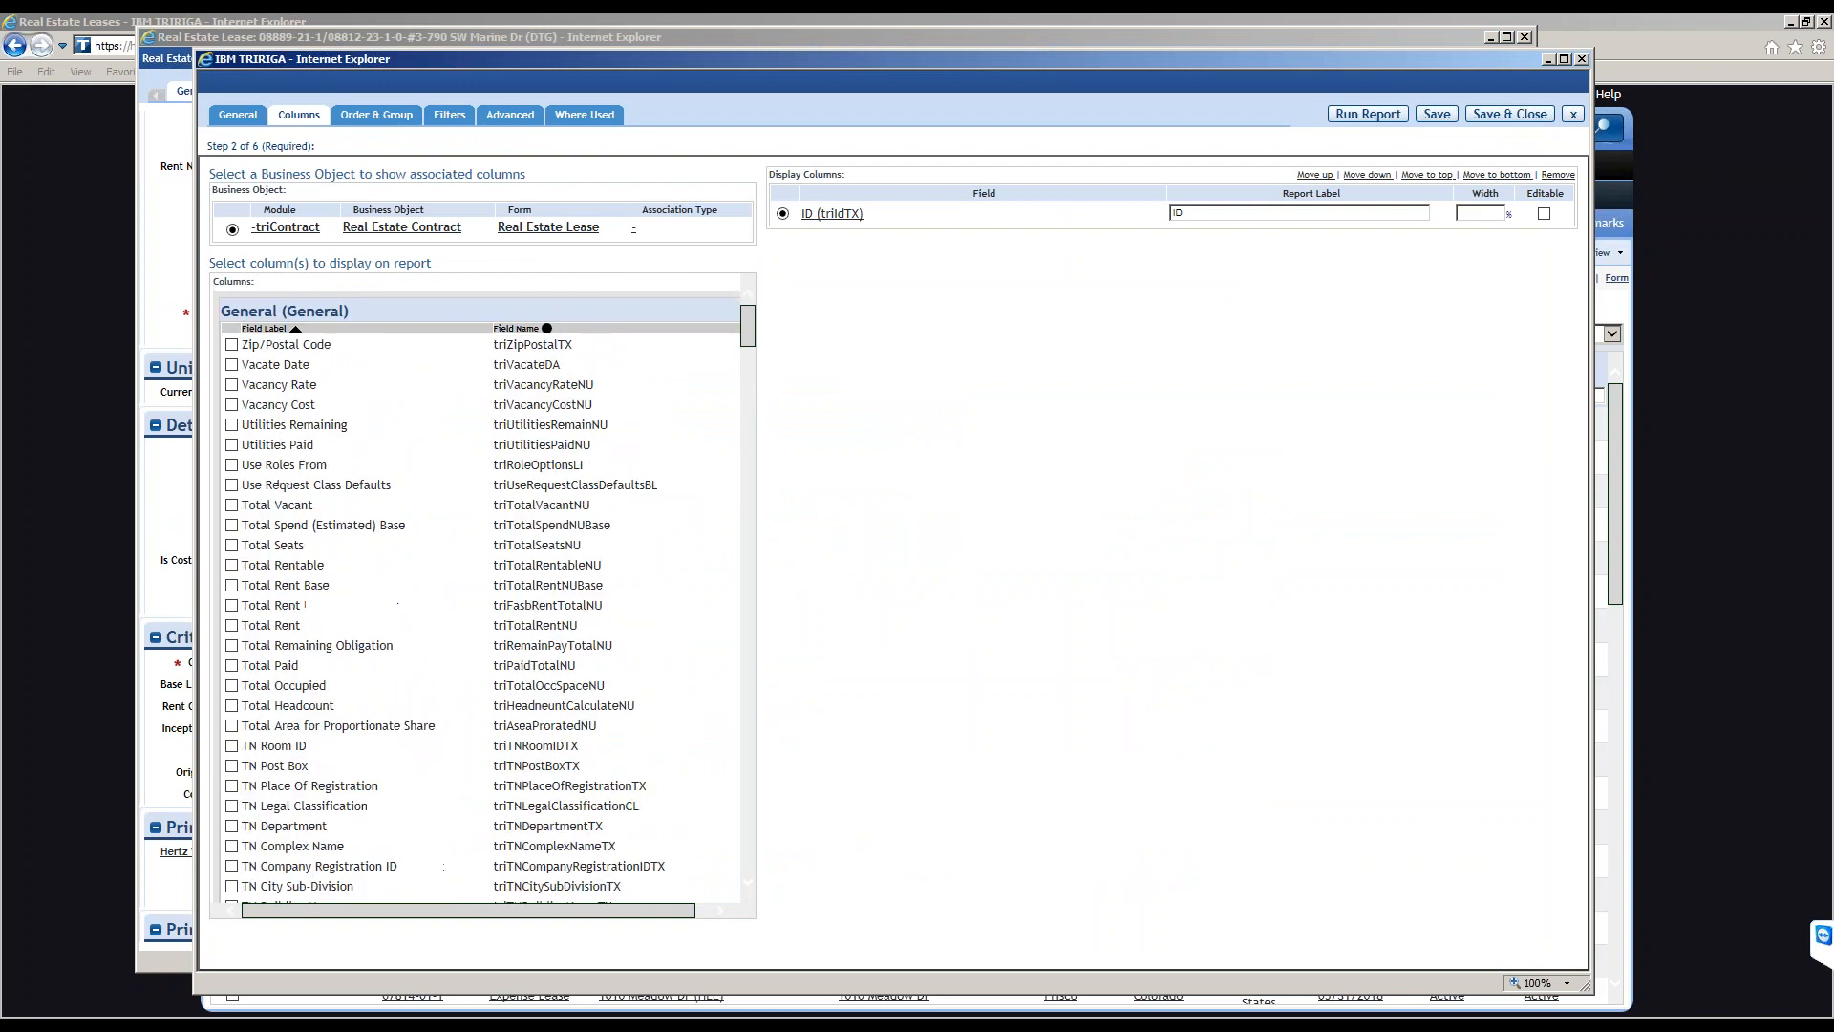
{"action": "left_click", "coordinate": [294, 334]}
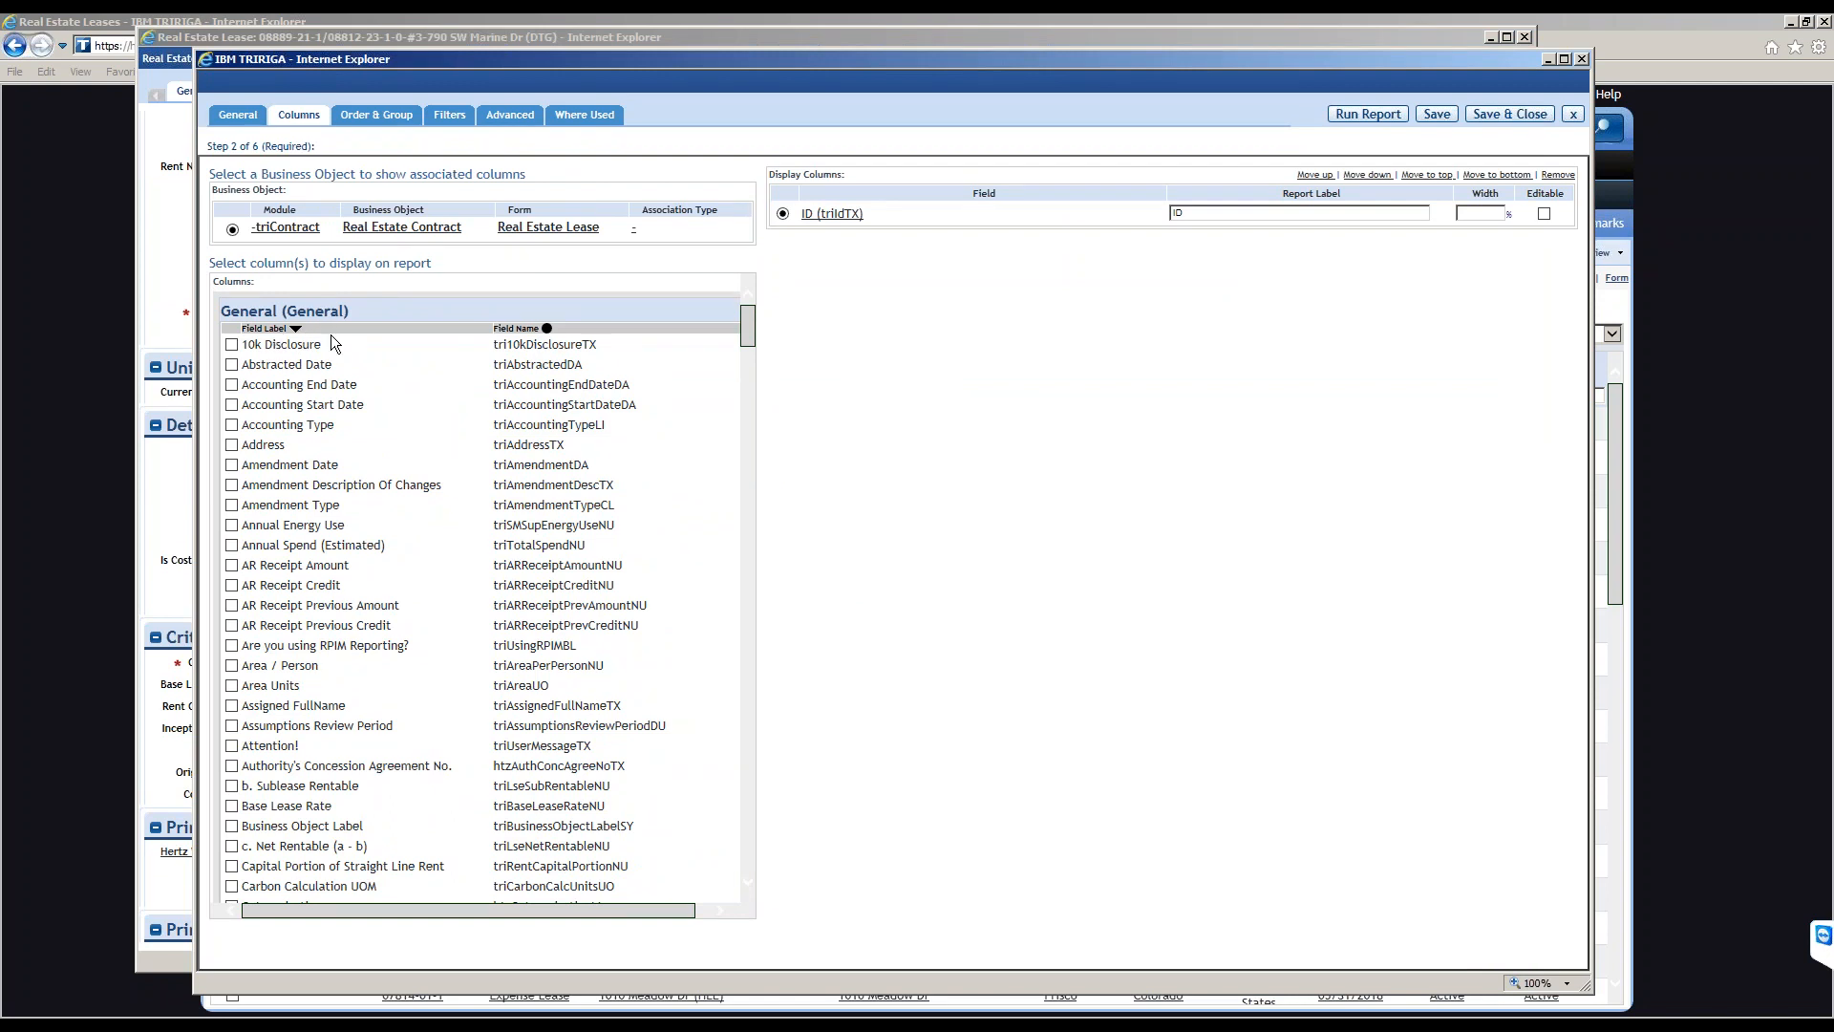
{"action": "left_click", "coordinate": [549, 330]}
{"action": "left_click", "coordinate": [549, 329]}
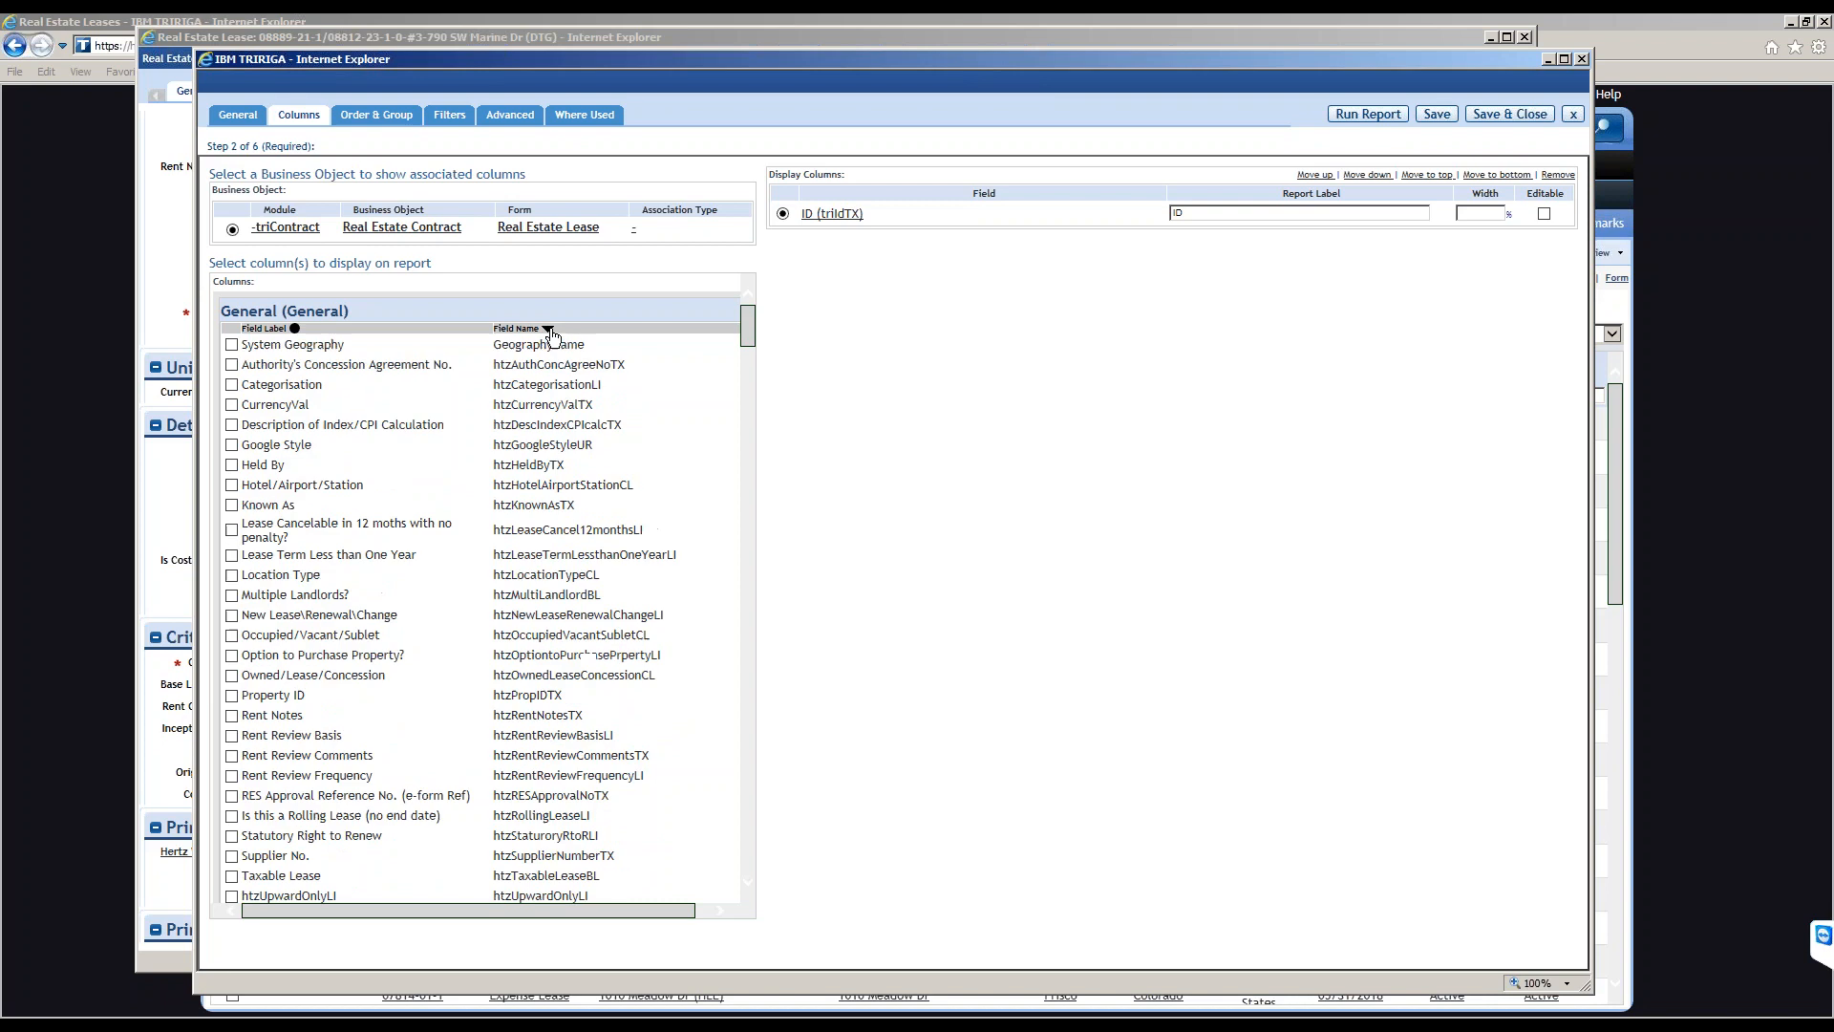
{"action": "left_click", "coordinate": [295, 329]}
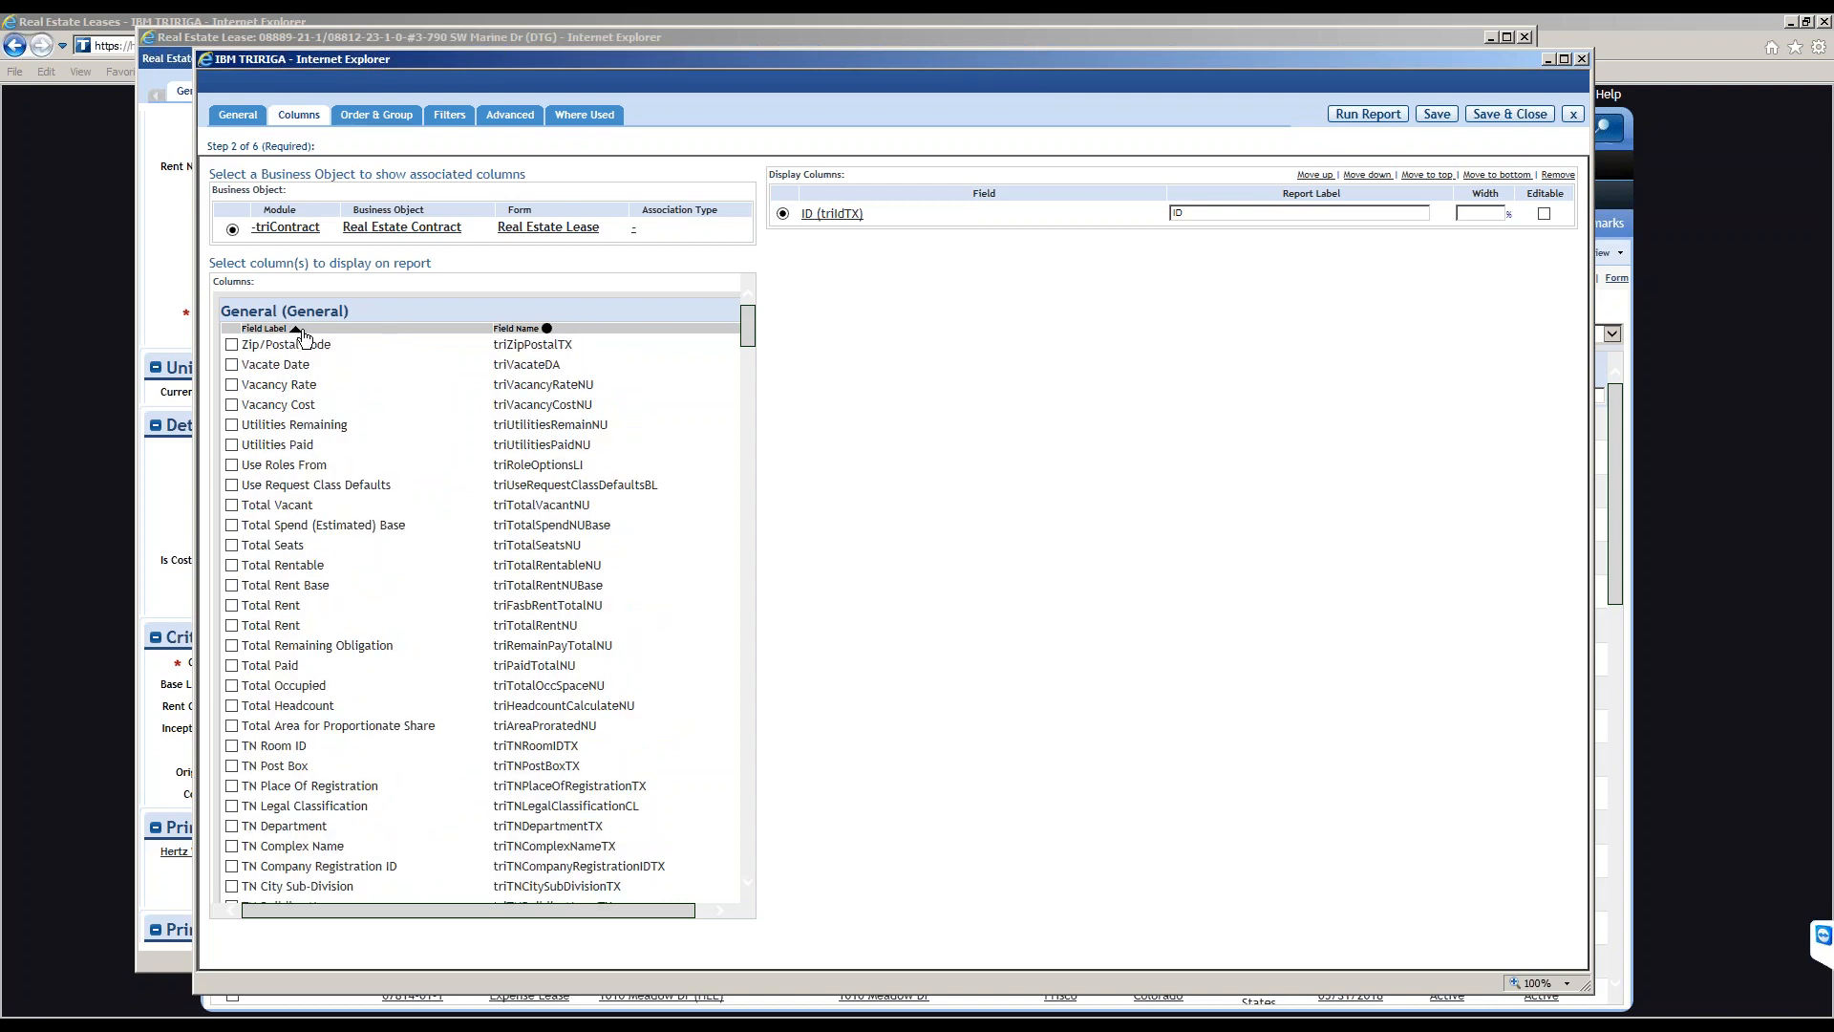
{"action": "left_click", "coordinate": [295, 329]}
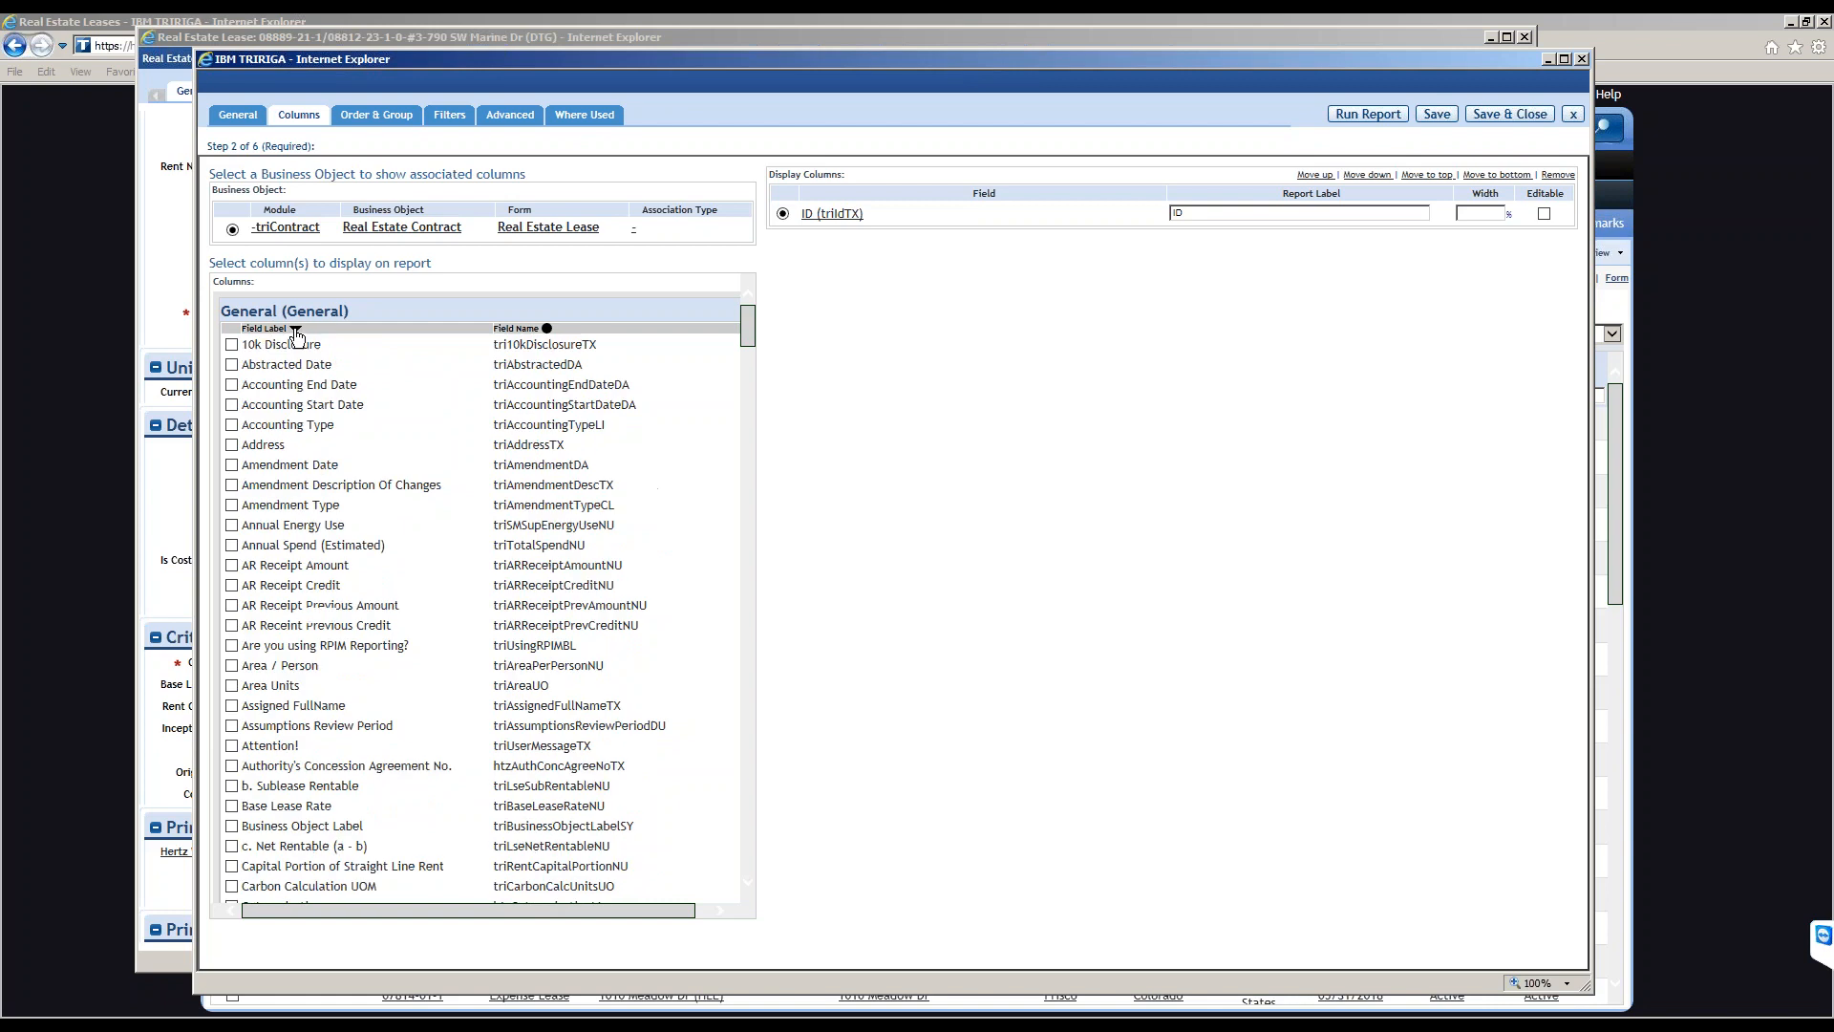
Search the available columns for "Name" and go through the matches up to the Name (triNameTX) field.
{"action": "left_click_drag", "start_coordinate": [746, 336], "coordinate": [749, 409]}
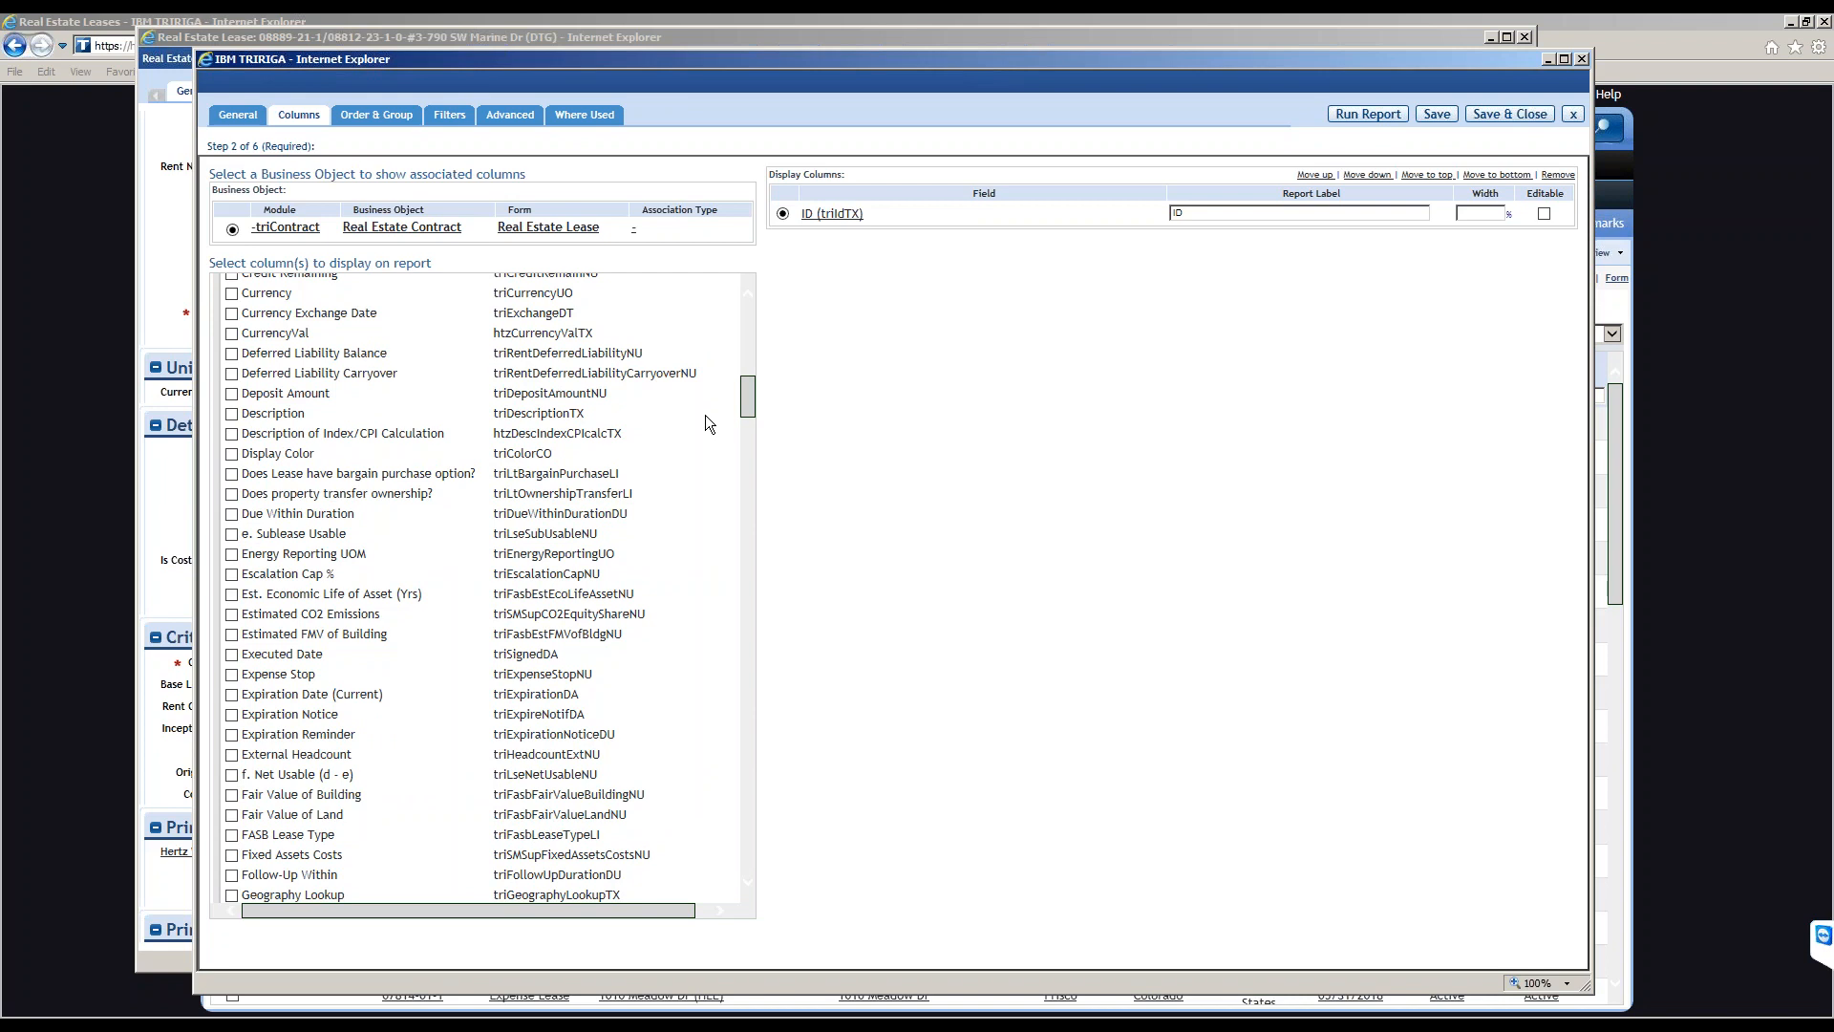
{"action": "key", "text": "ctrl+f"}
{"action": "type", "text": "Name"}
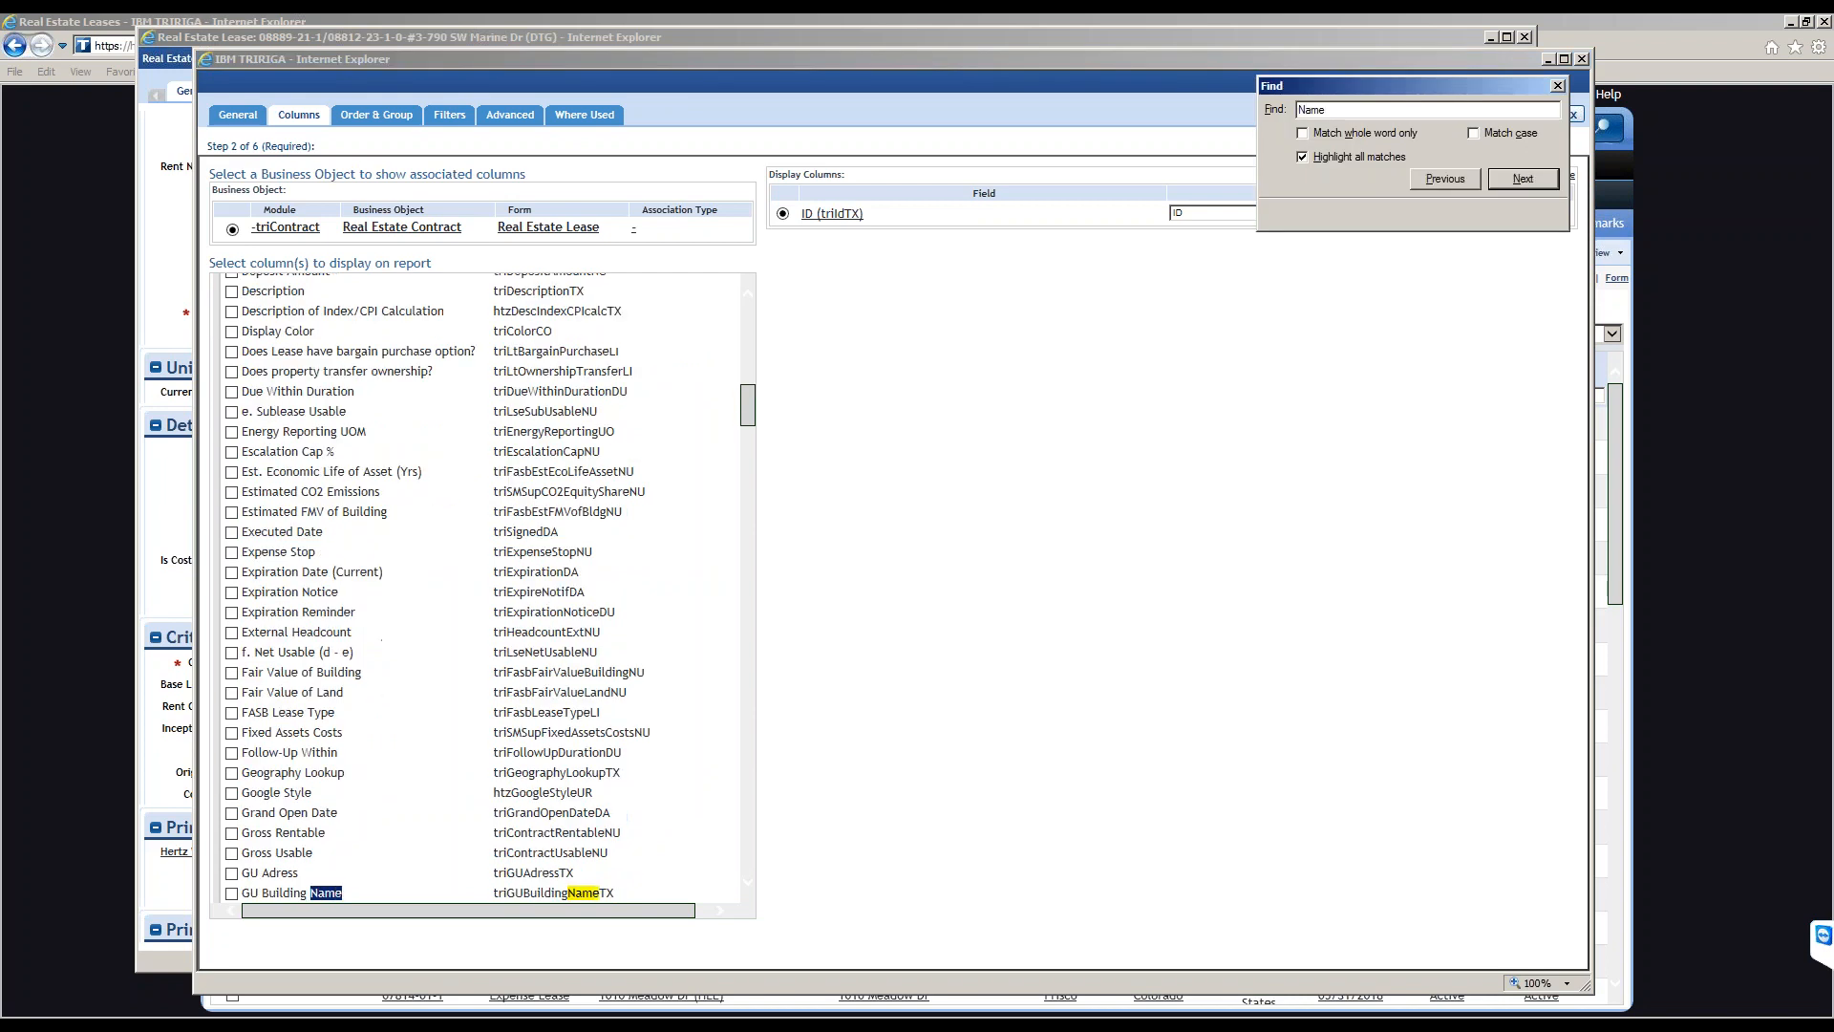
{"action": "left_click", "coordinate": [1517, 180]}
{"action": "left_click", "coordinate": [1521, 179]}
{"action": "left_click", "coordinate": [1516, 178]}
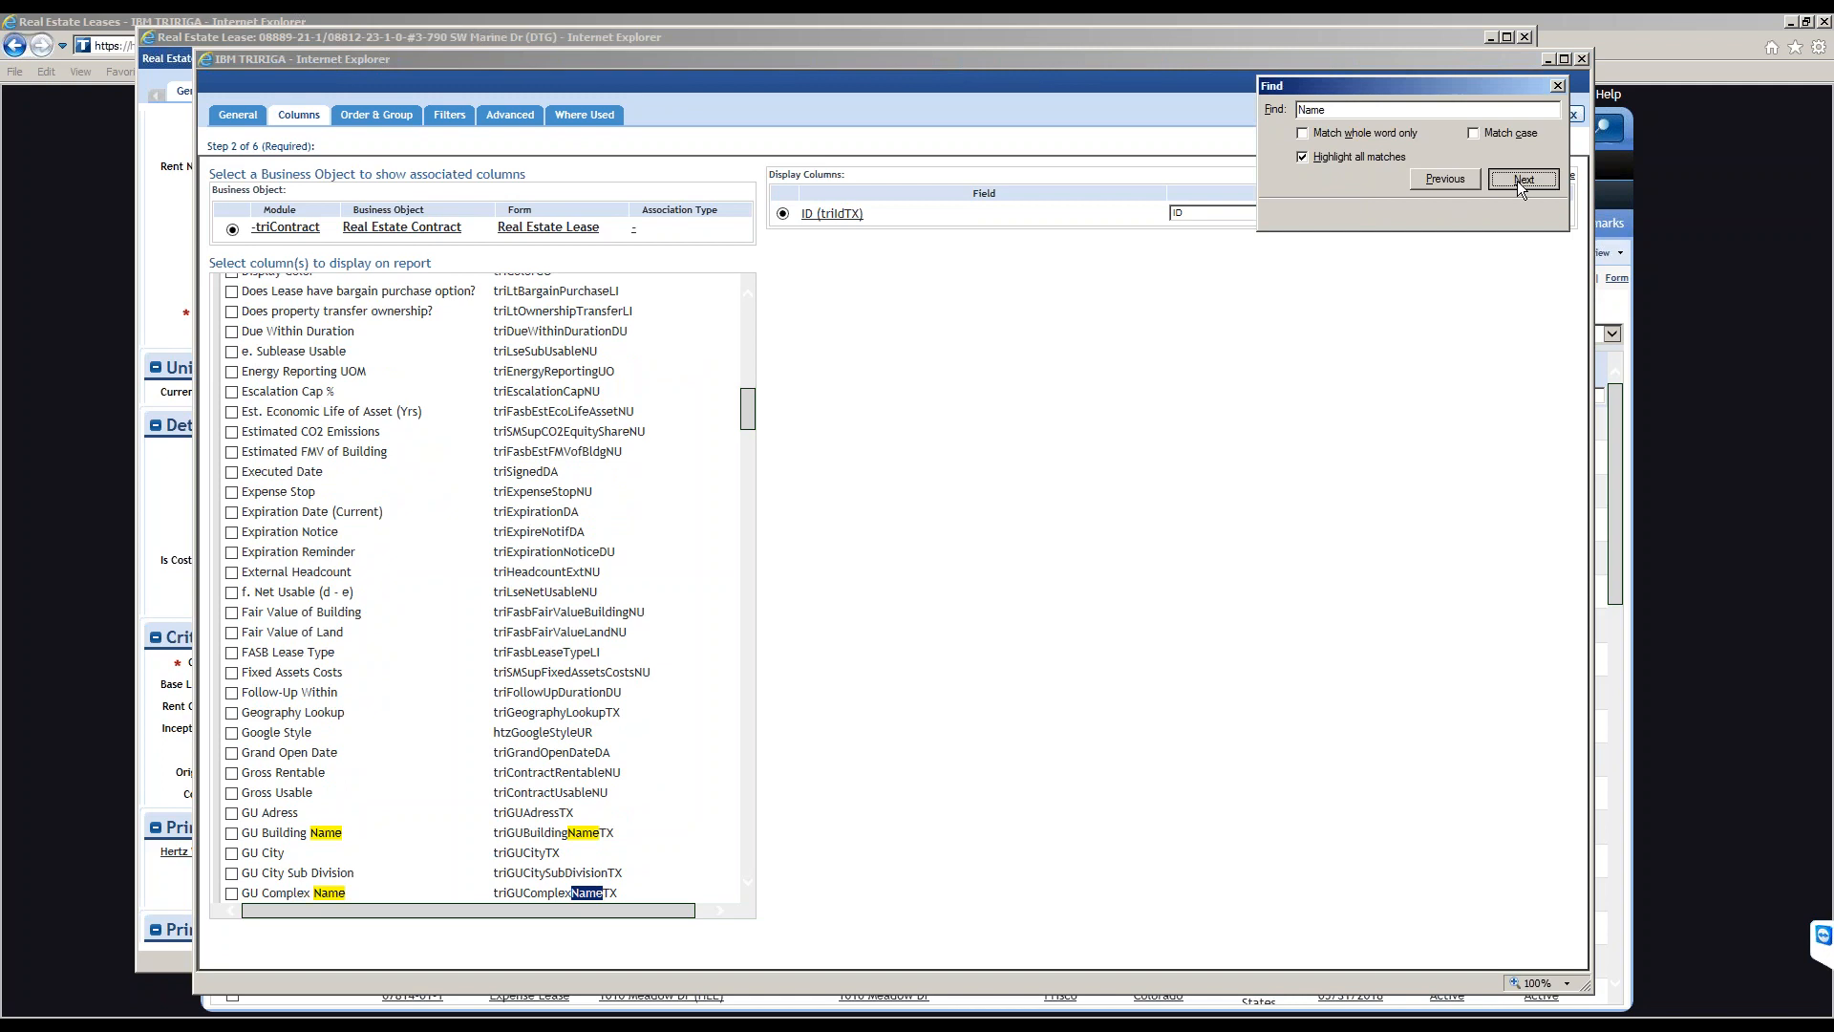
{"action": "left_click", "coordinate": [1517, 181]}
{"action": "left_click", "coordinate": [1517, 181]}
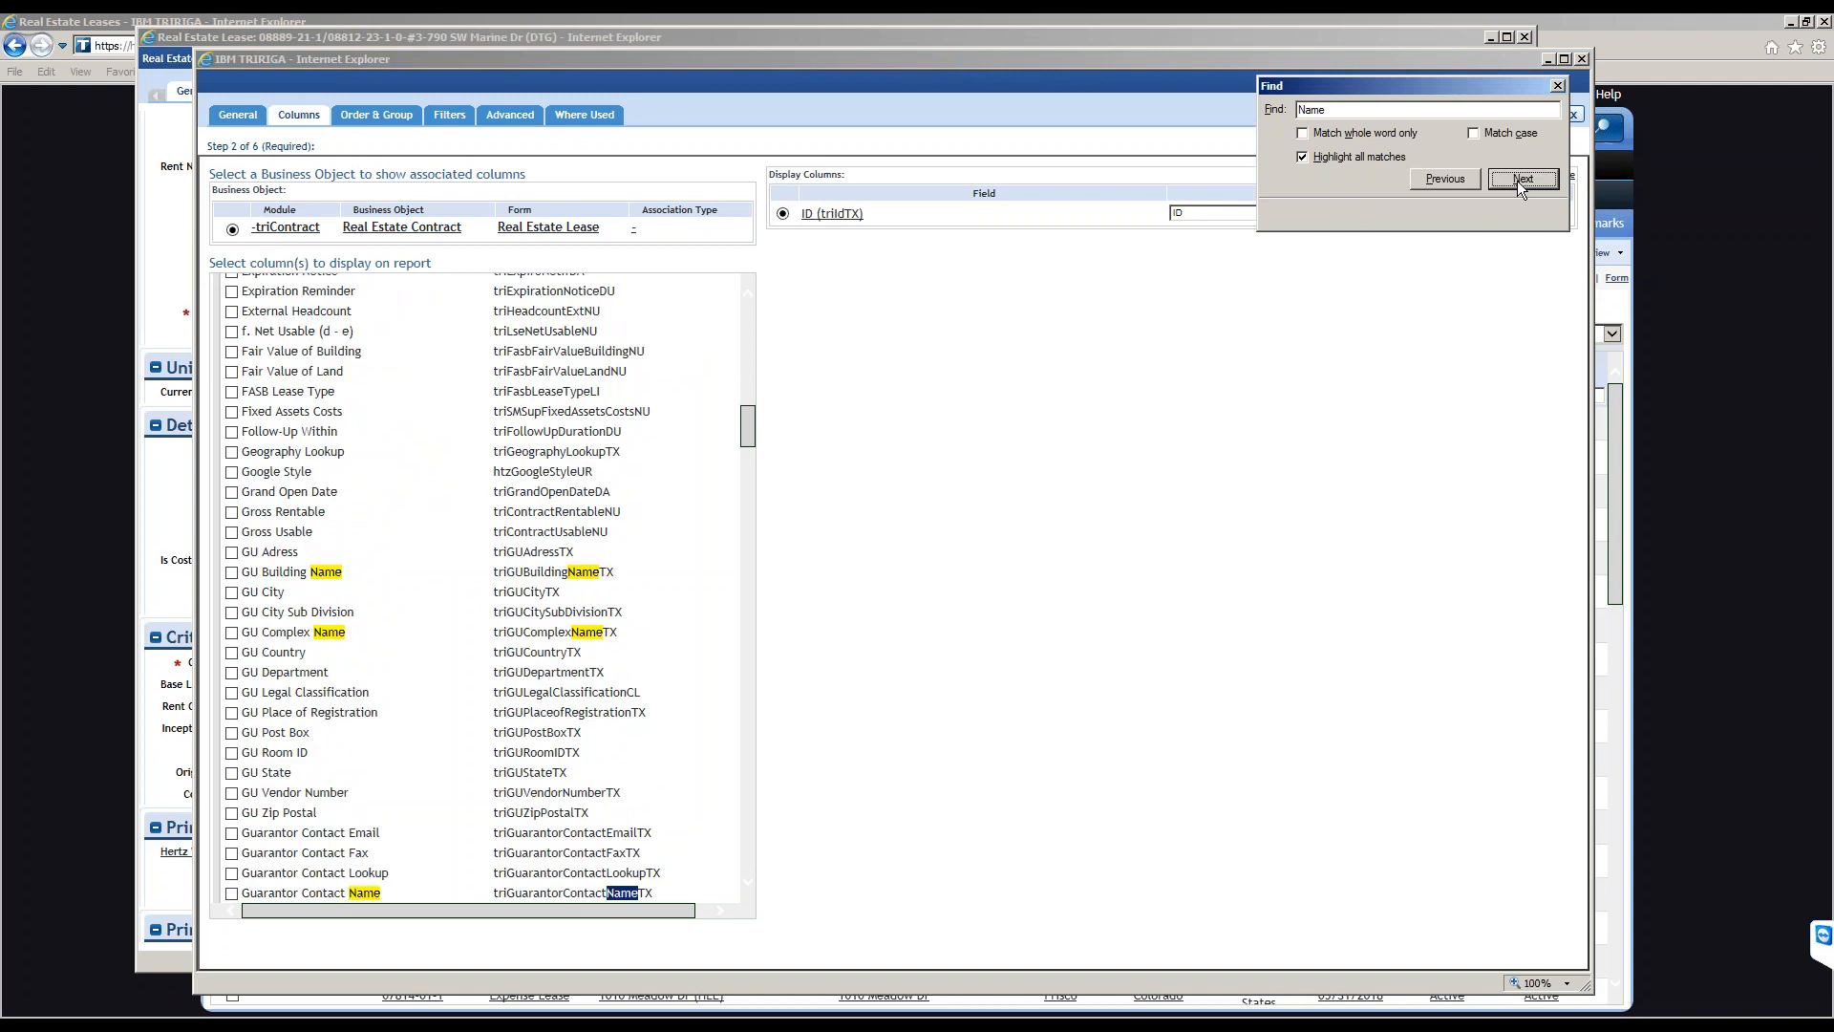
{"action": "left_click", "coordinate": [1516, 180]}
{"action": "left_click", "coordinate": [1516, 181]}
{"action": "left_click", "coordinate": [1517, 181]}
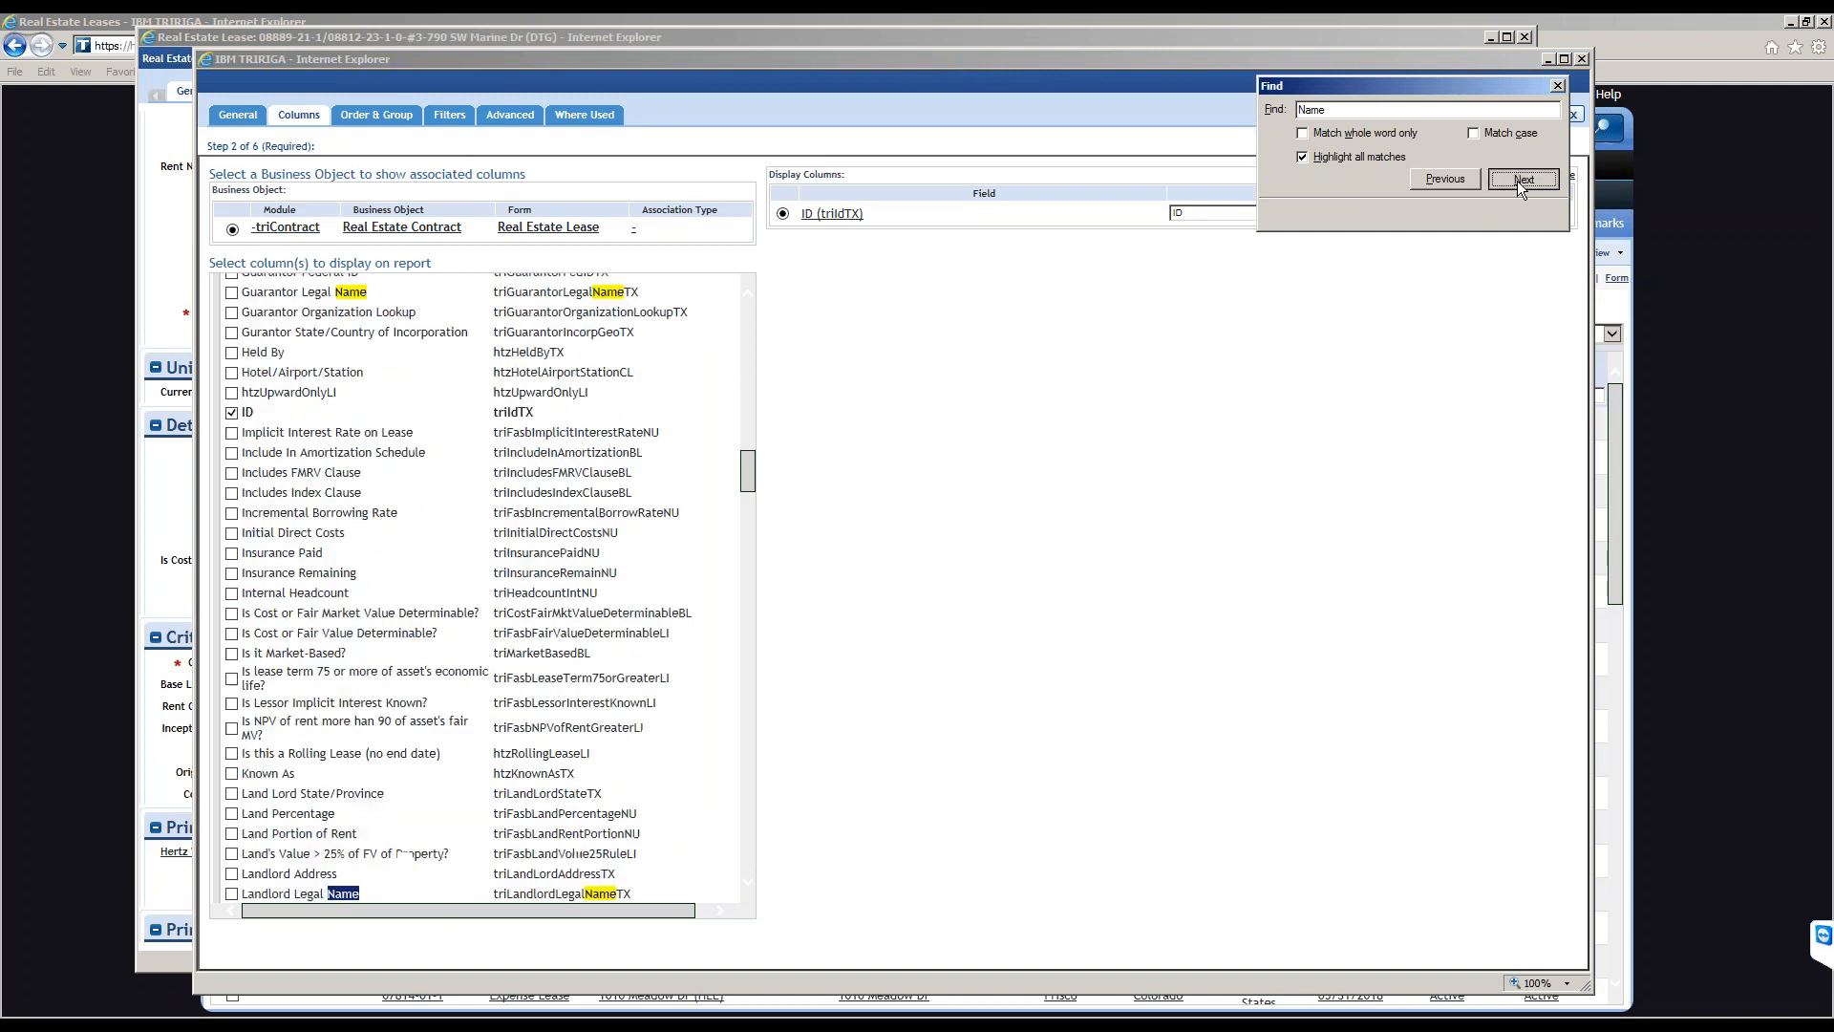
{"action": "left_click", "coordinate": [1517, 181]}
{"action": "left_click", "coordinate": [1516, 181]}
{"action": "left_click", "coordinate": [1517, 180]}
{"action": "left_click", "coordinate": [1517, 181]}
{"action": "left_click", "coordinate": [1517, 181]}
{"action": "left_click", "coordinate": [1517, 180]}
{"action": "left_click", "coordinate": [1517, 180]}
{"action": "left_click", "coordinate": [1517, 180]}
{"action": "left_click", "coordinate": [1517, 180]}
{"action": "left_click", "coordinate": [1515, 181]}
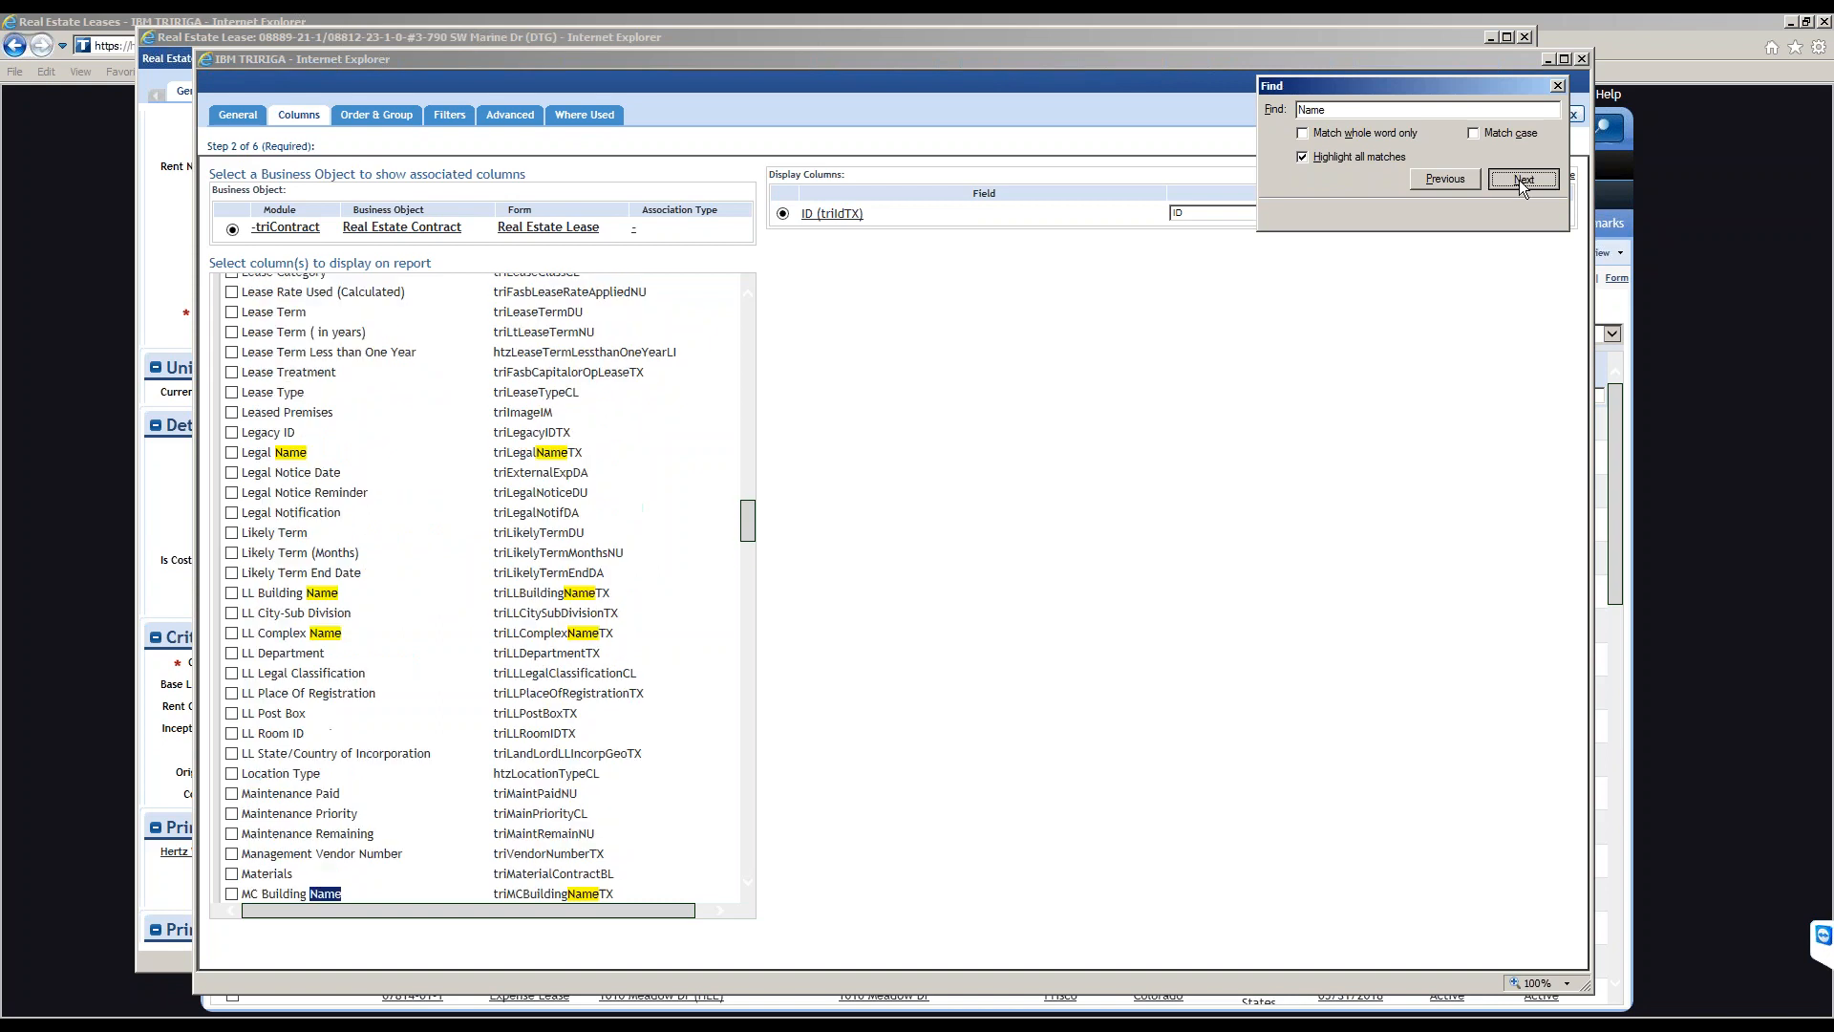
{"action": "left_click", "coordinate": [1519, 179]}
{"action": "left_click", "coordinate": [1517, 179]}
{"action": "left_click", "coordinate": [1515, 180]}
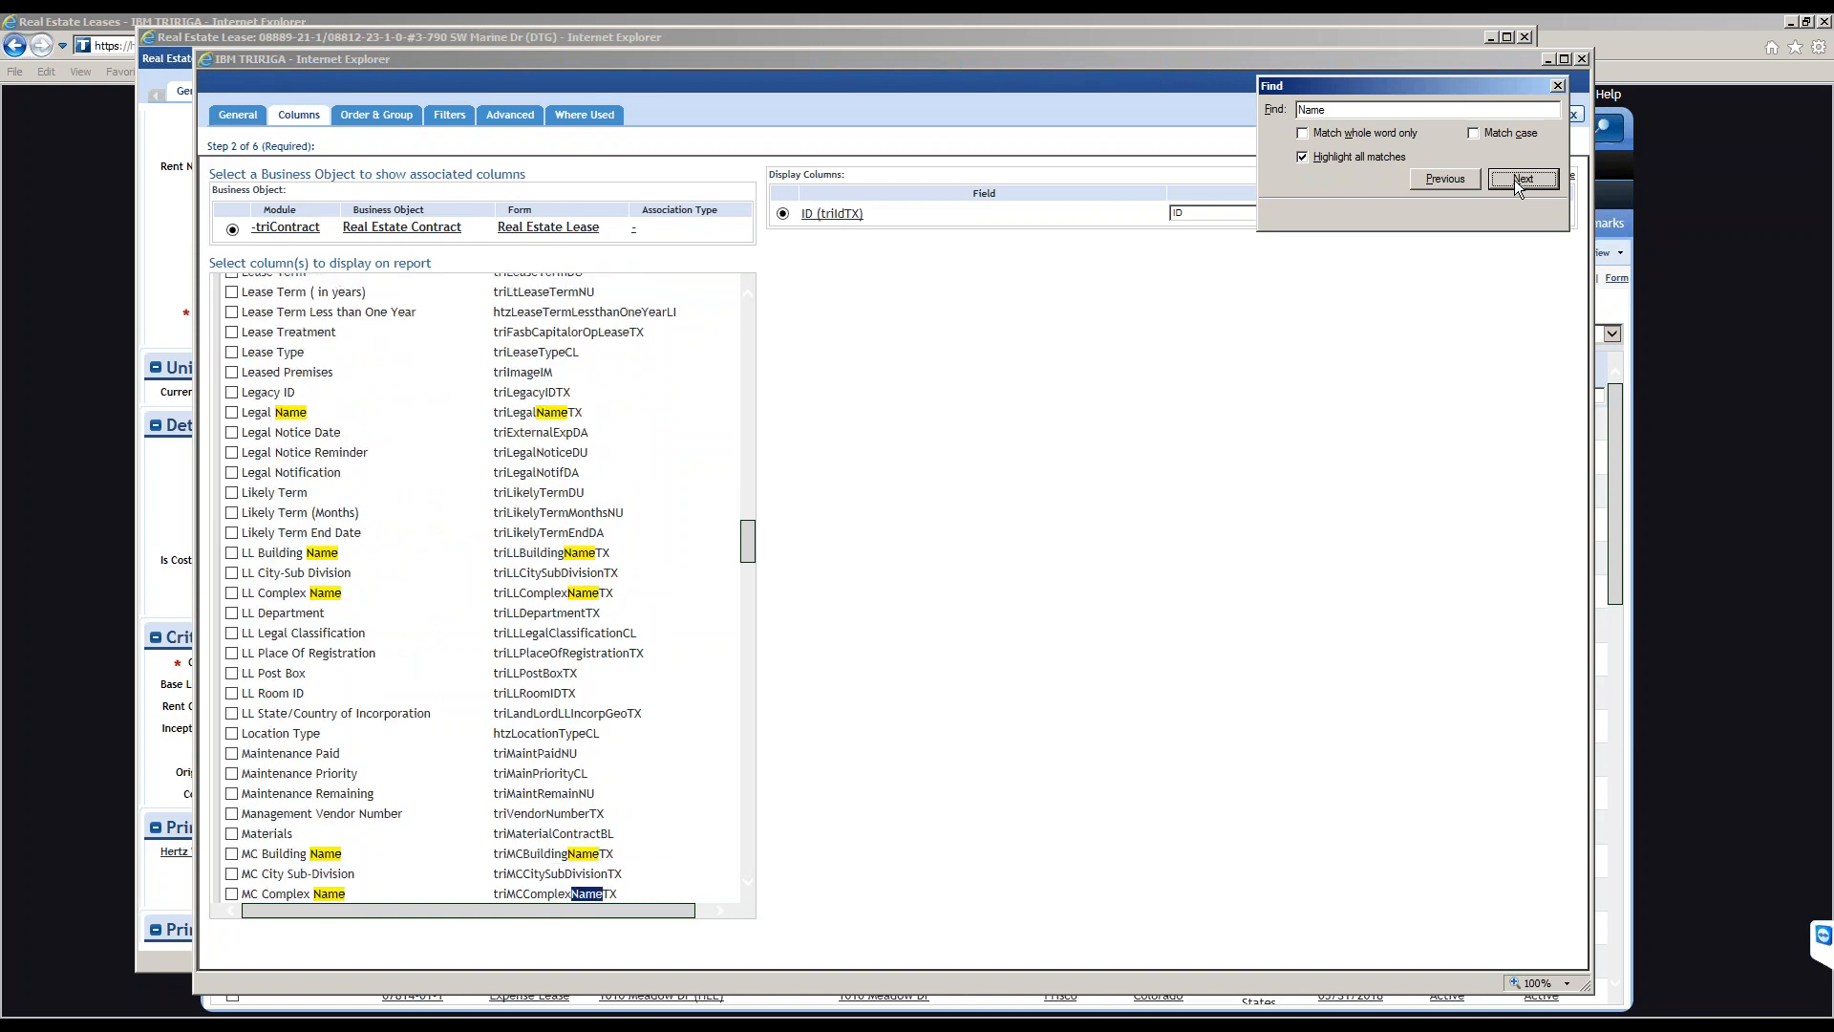
{"action": "left_click", "coordinate": [1515, 179]}
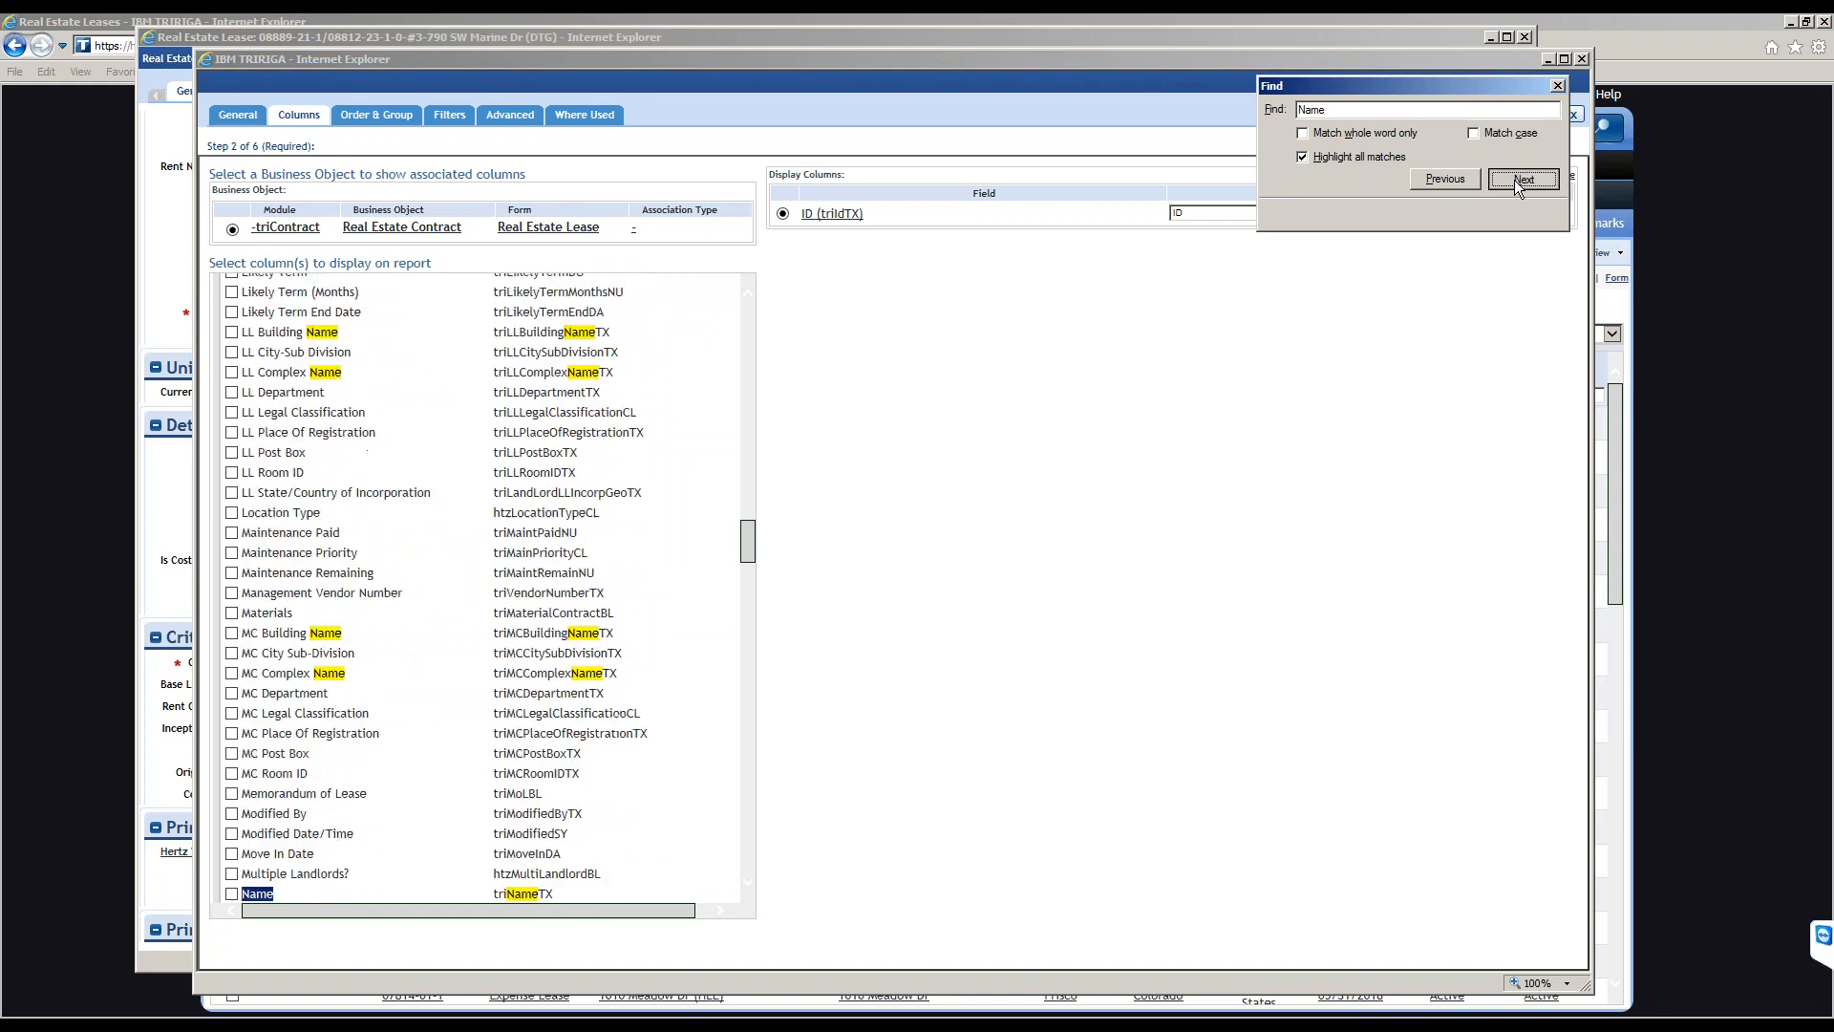
Close the search and add the Name (triNameTX) field to the report's display columns.
{"action": "left_click", "coordinate": [1557, 86]}
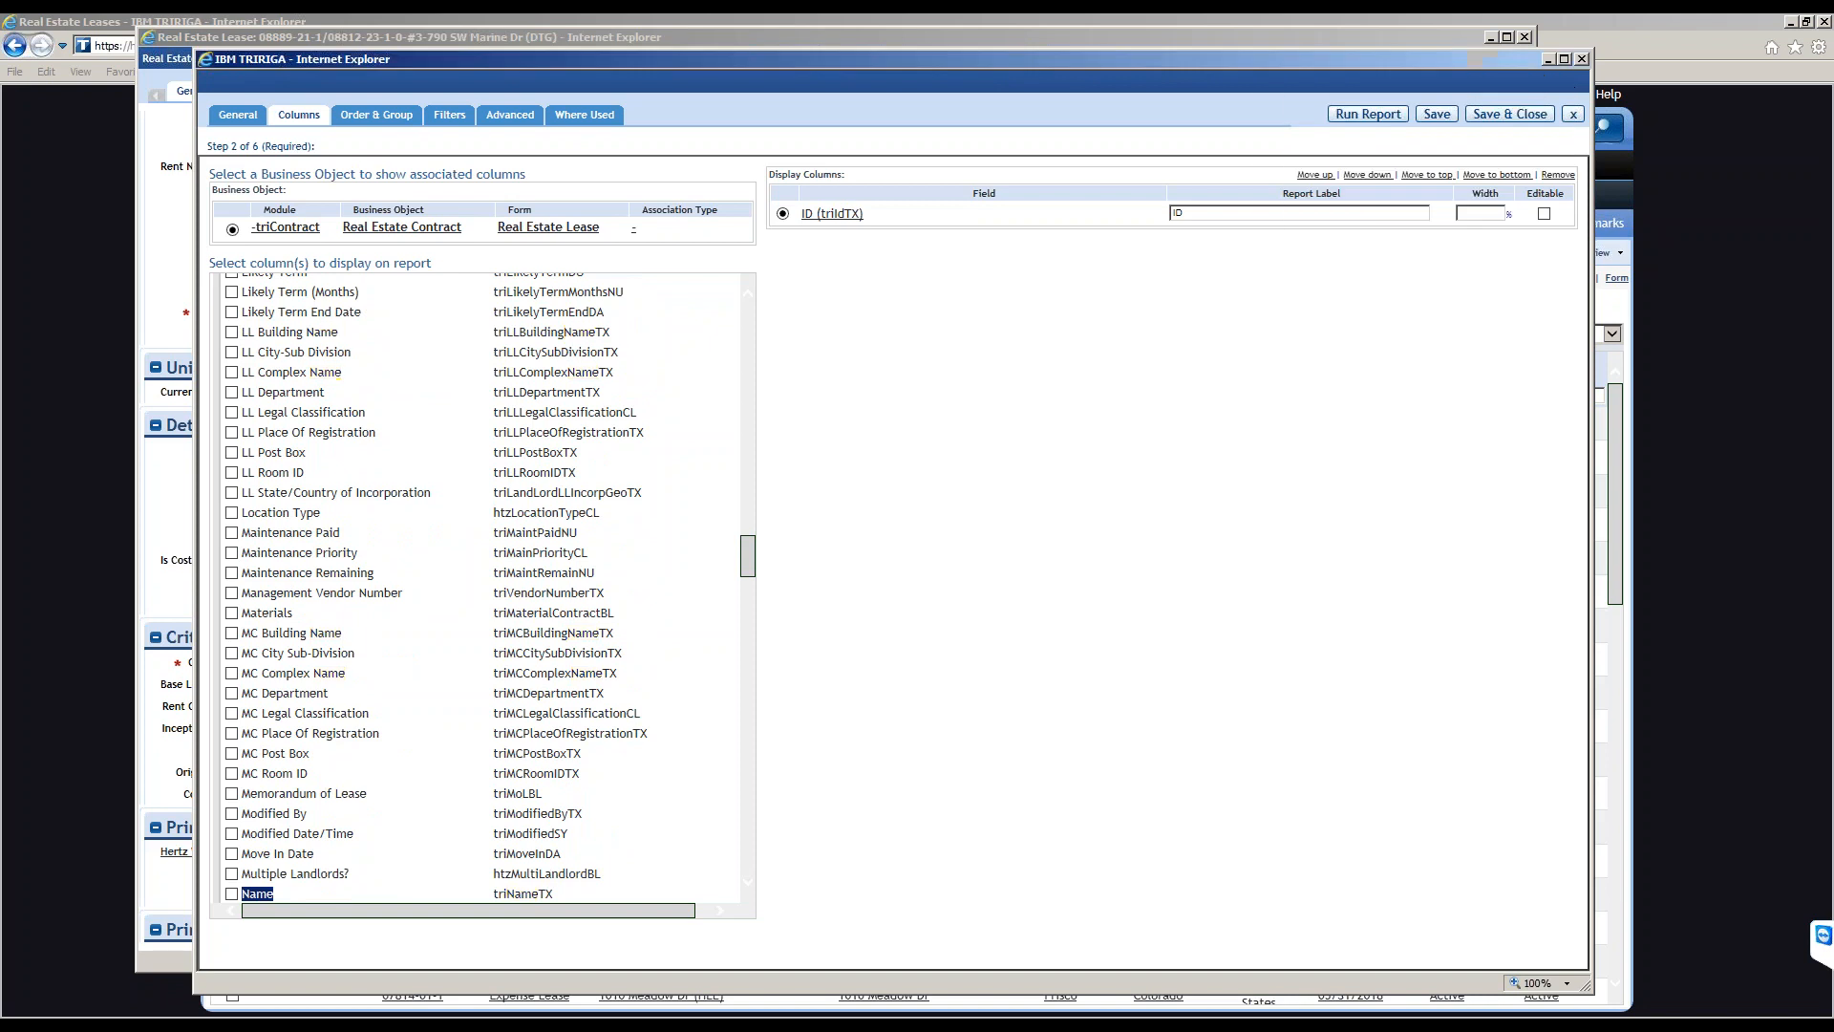
{"action": "left_click", "coordinate": [232, 894]}
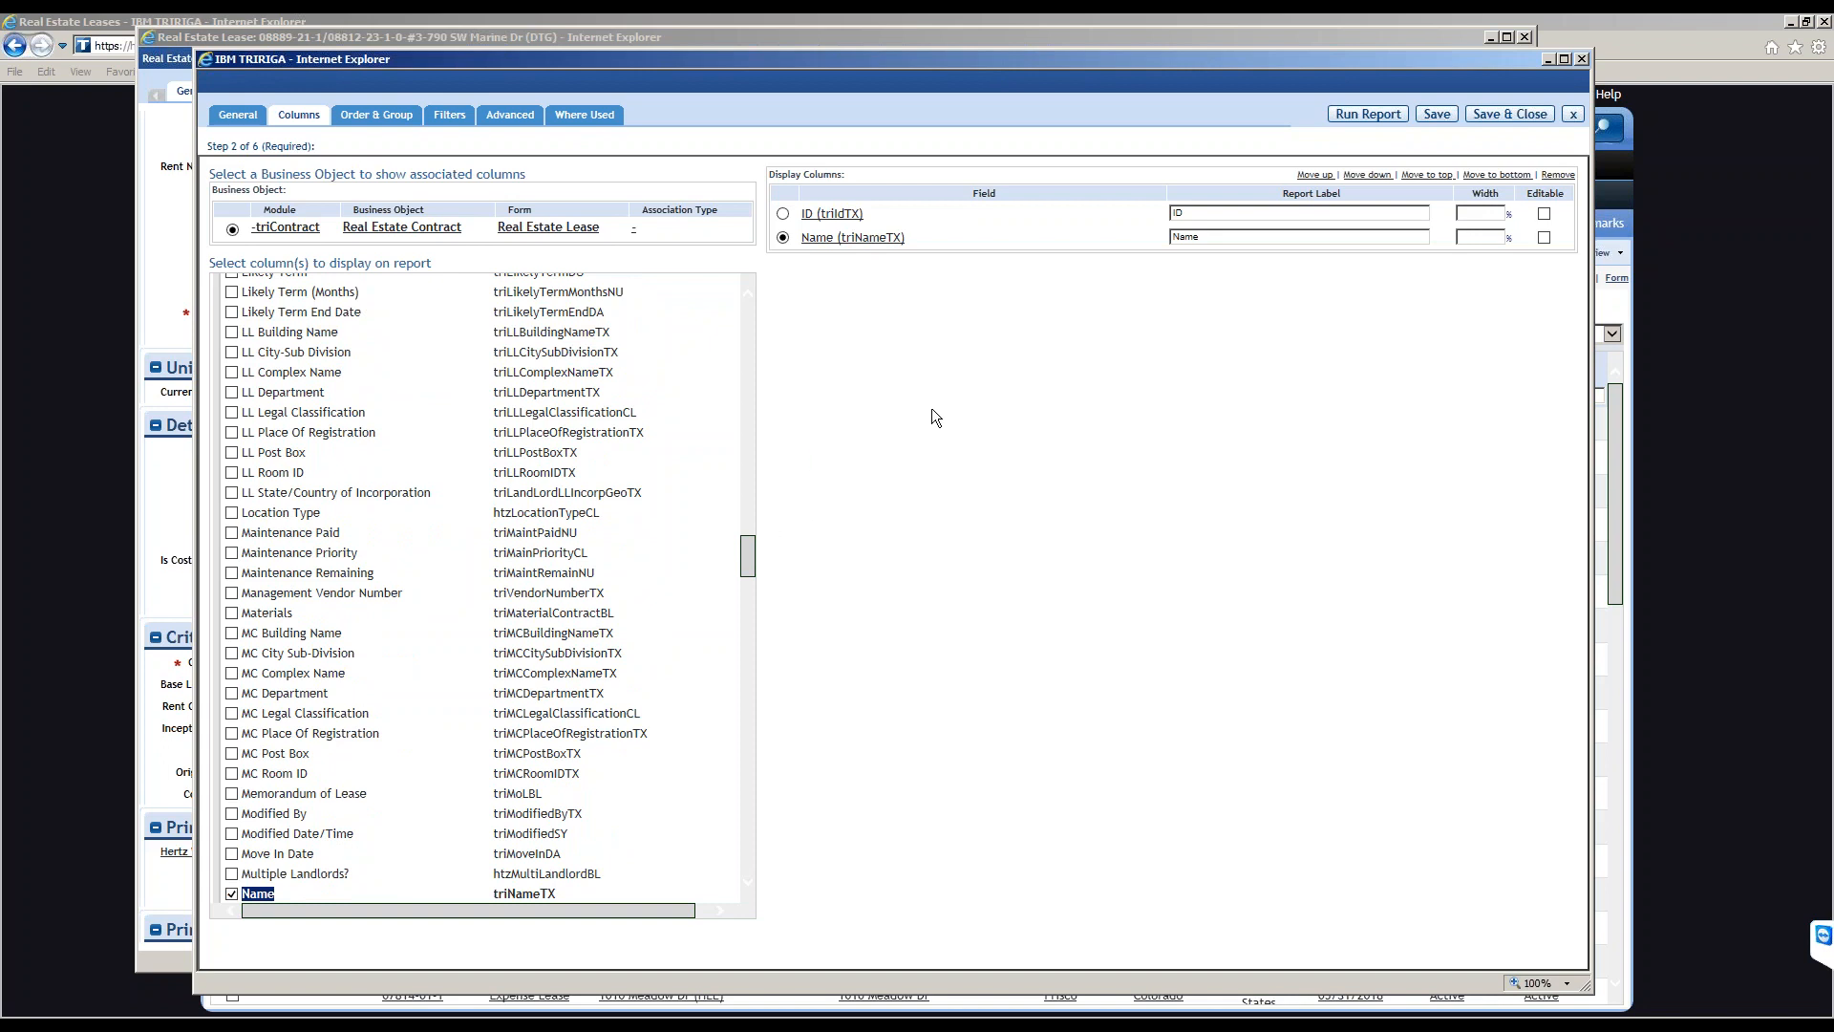
{"action": "left_click", "coordinate": [449, 114]}
Check the field labels in the open lease record and set the ID column's report label to "Lease ID".
{"action": "left_click", "coordinate": [193, 39]}
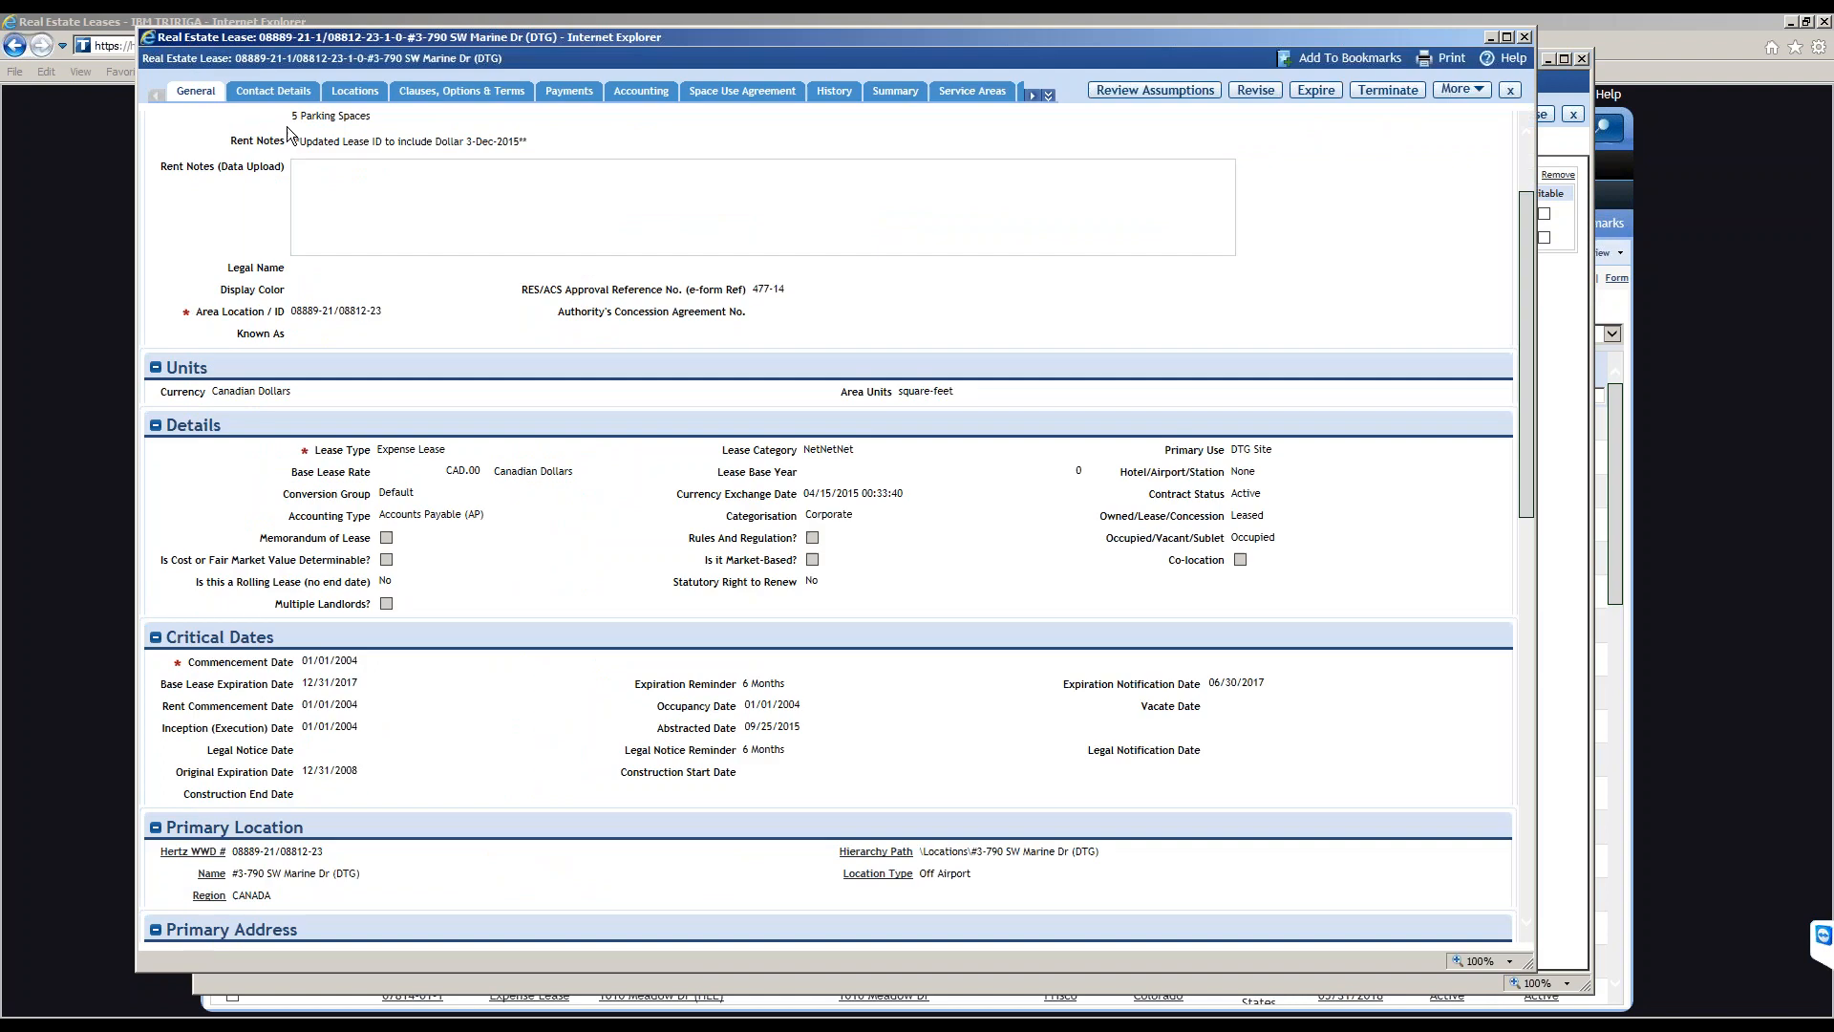
{"action": "scroll", "coordinate": [234, 200], "scroll_direction": "up", "scroll_amount": 3}
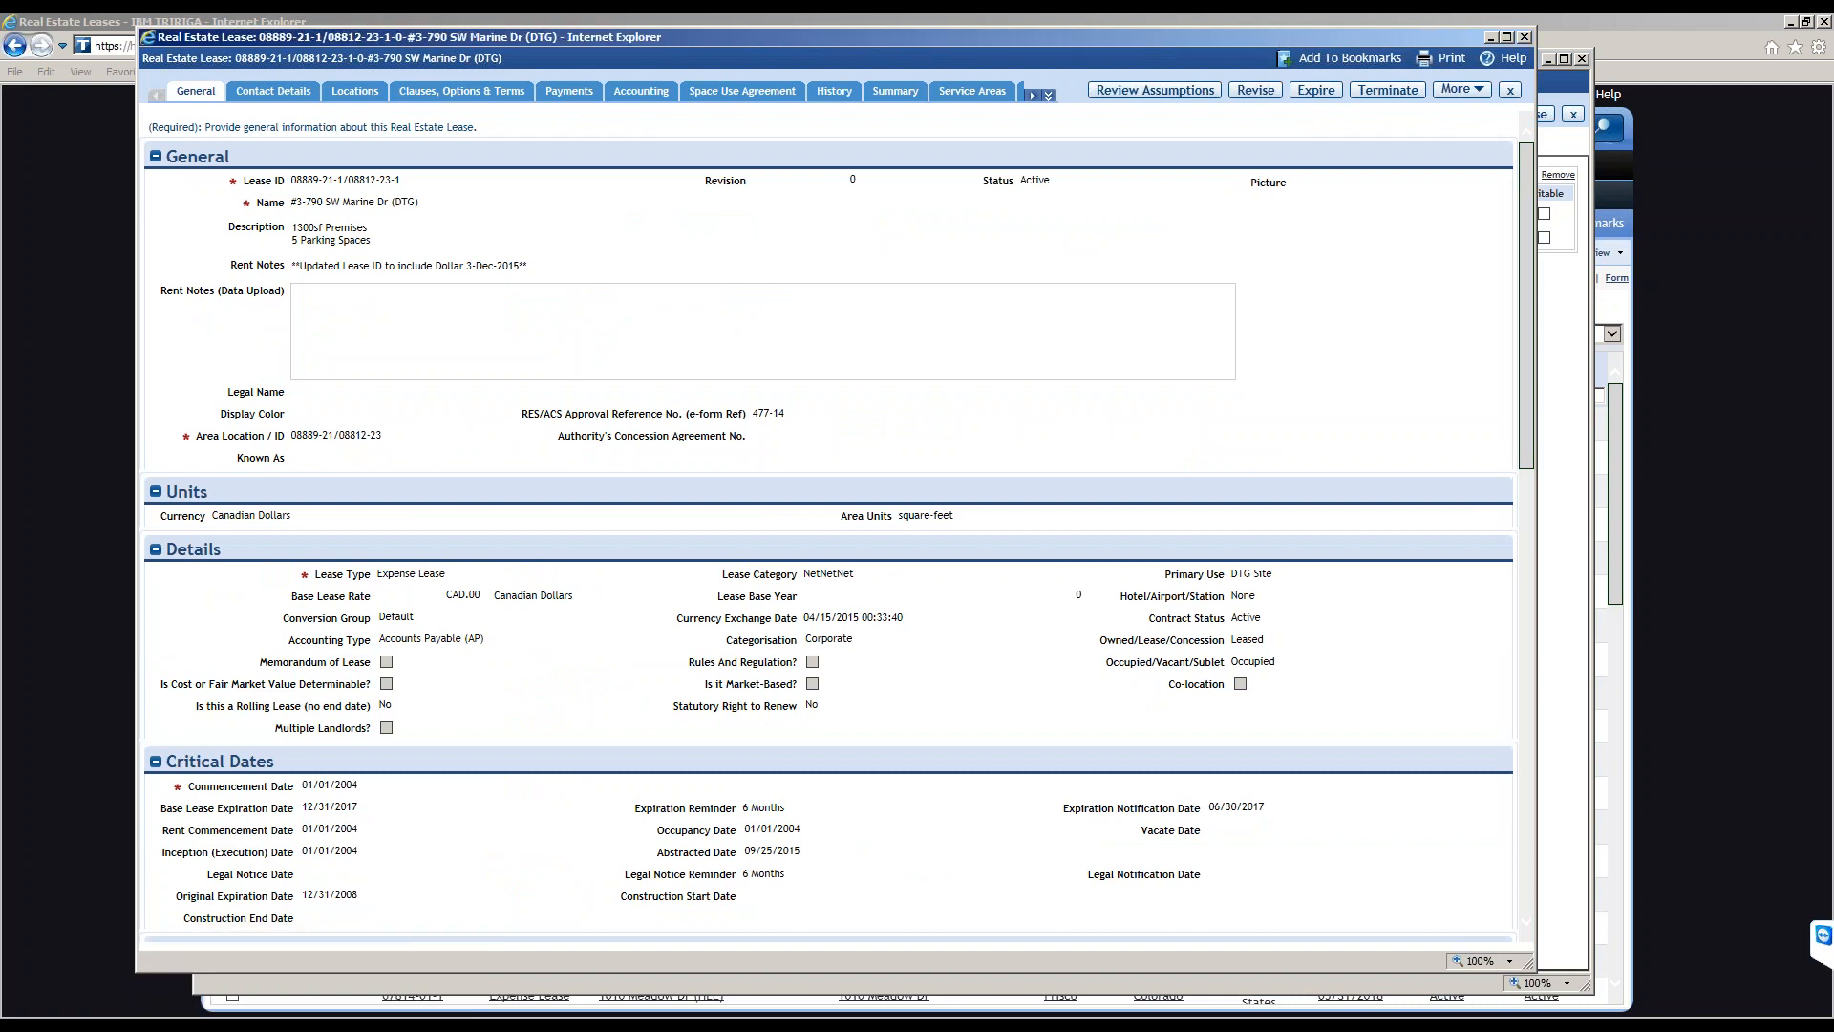
{"action": "left_click", "coordinate": [141, 977]}
{"action": "left_click", "coordinate": [1174, 213]}
{"action": "type", "text": "Lease ID"}
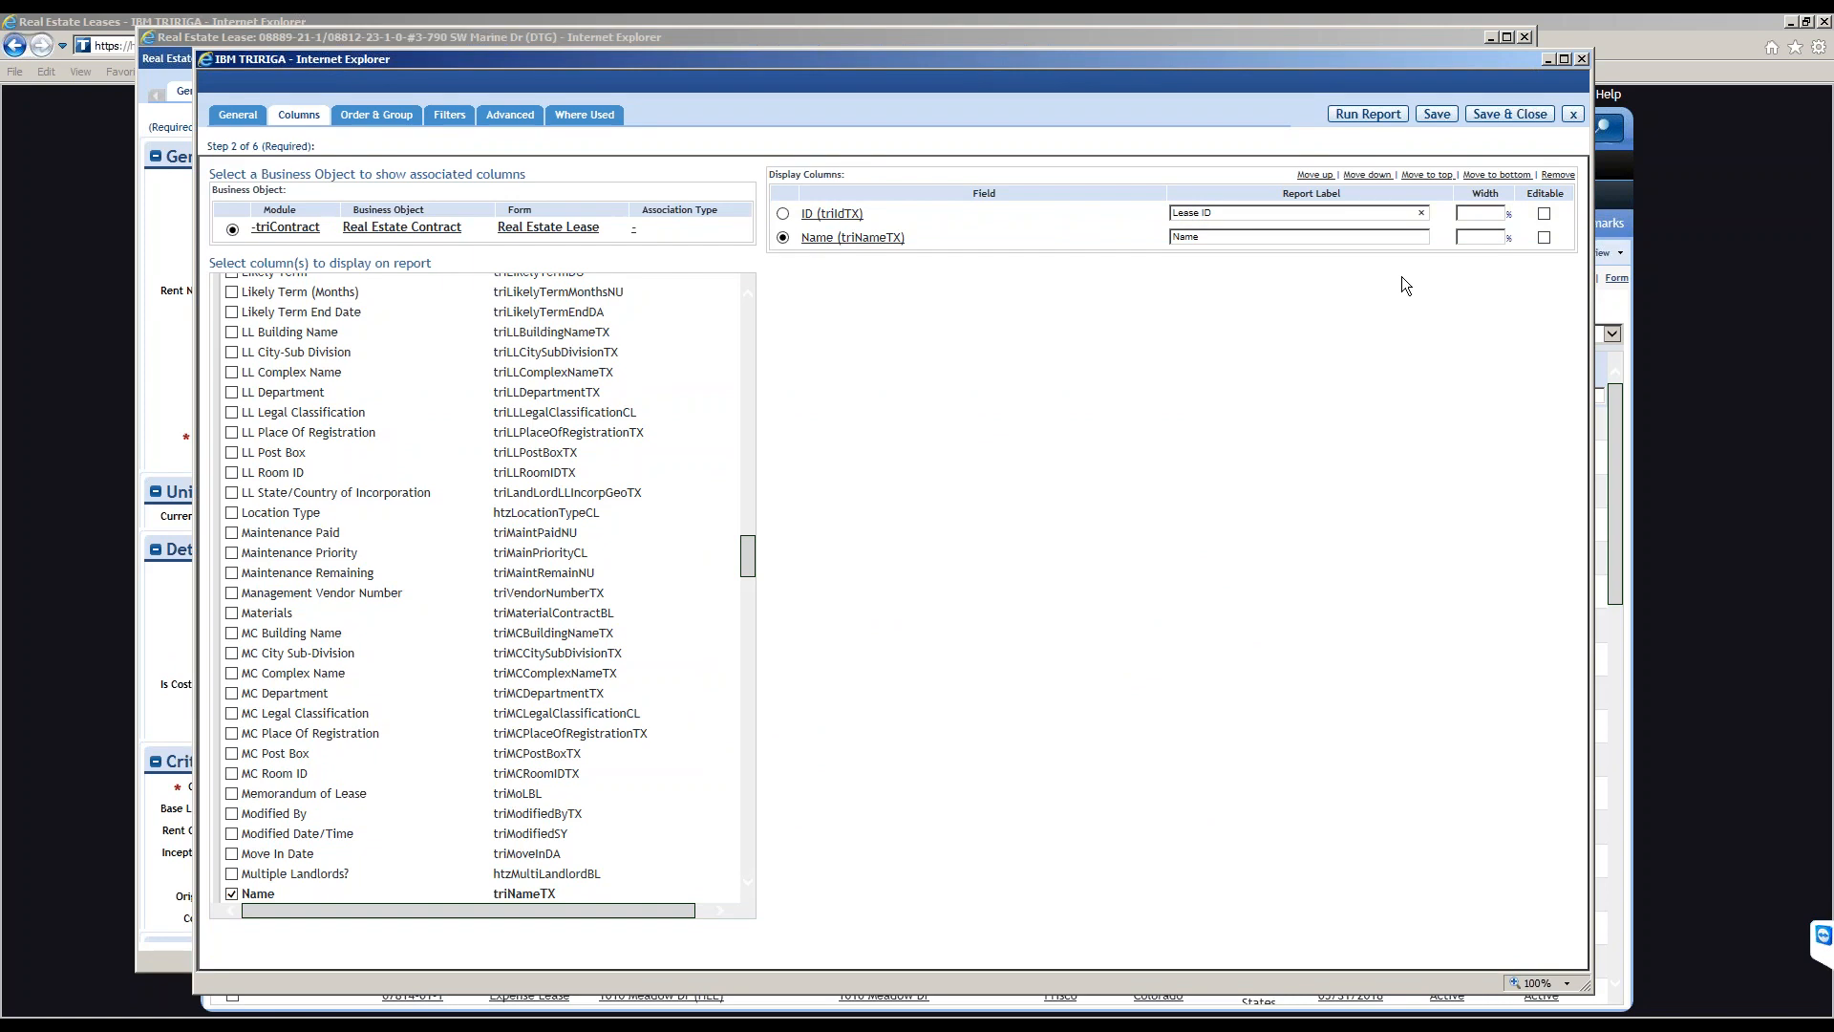
{"action": "left_click", "coordinate": [145, 340]}
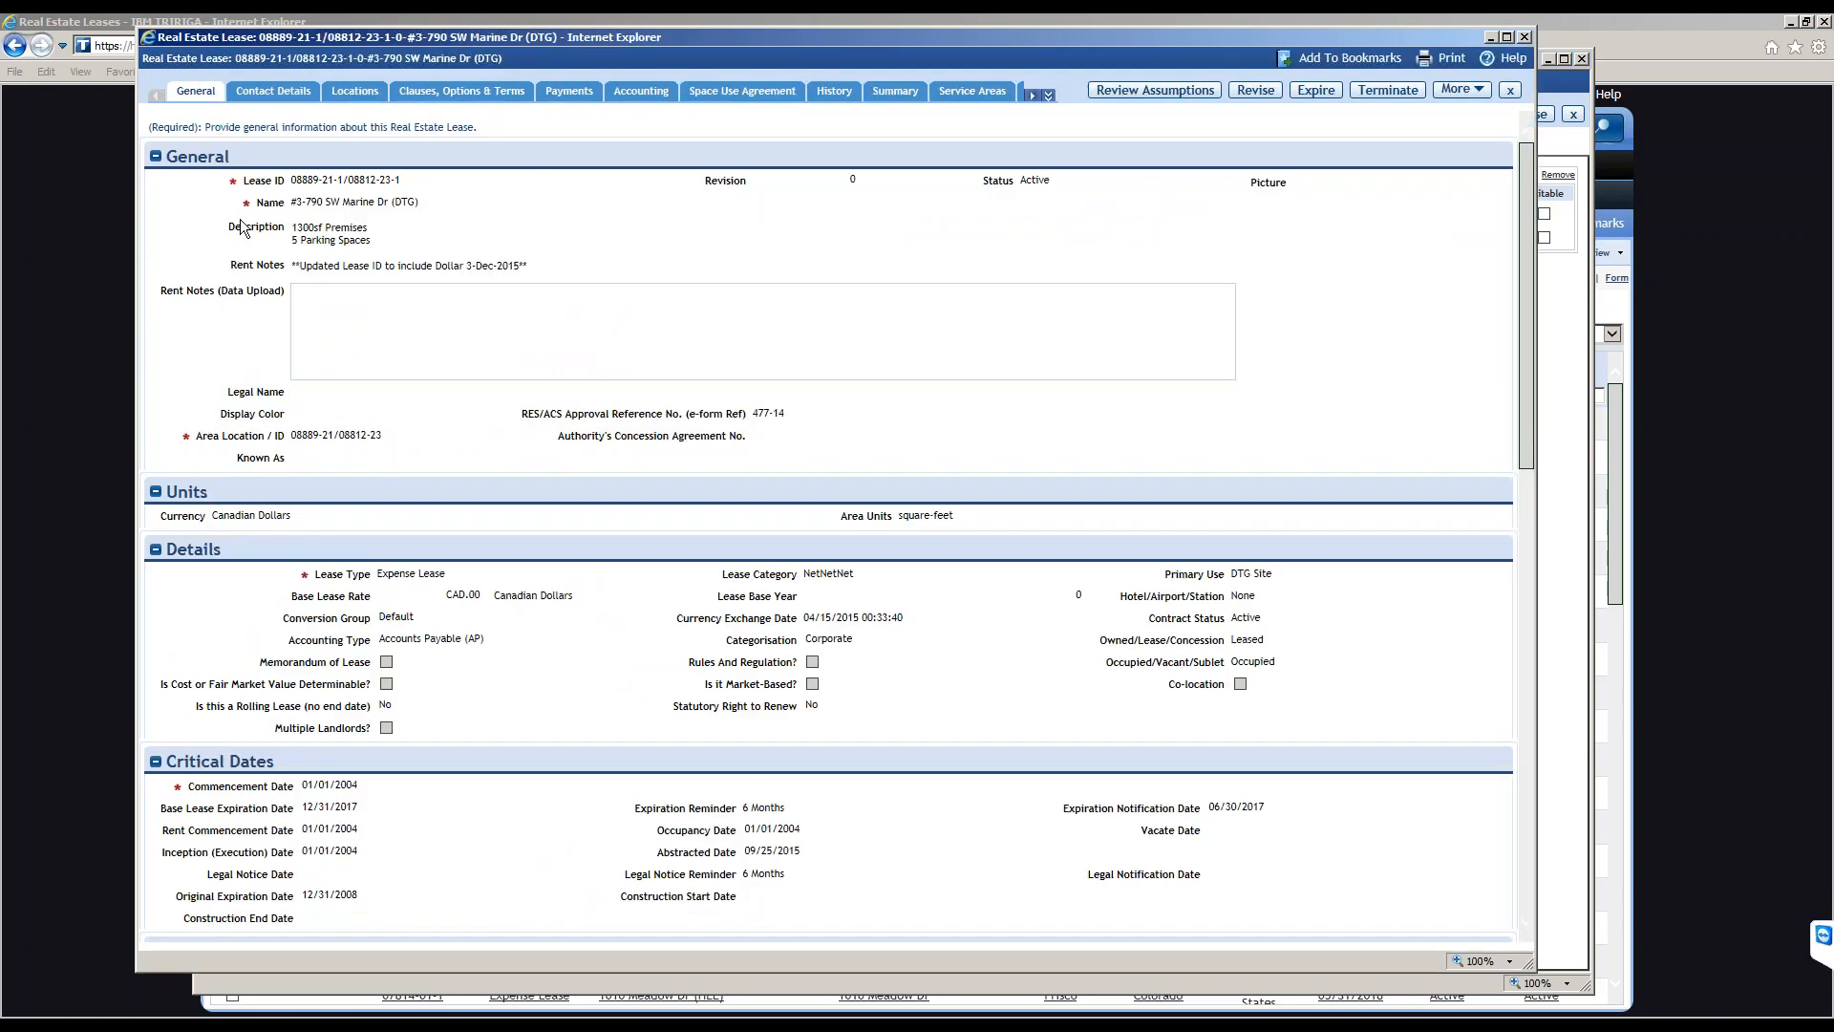
{"action": "left_click", "coordinate": [1566, 320]}
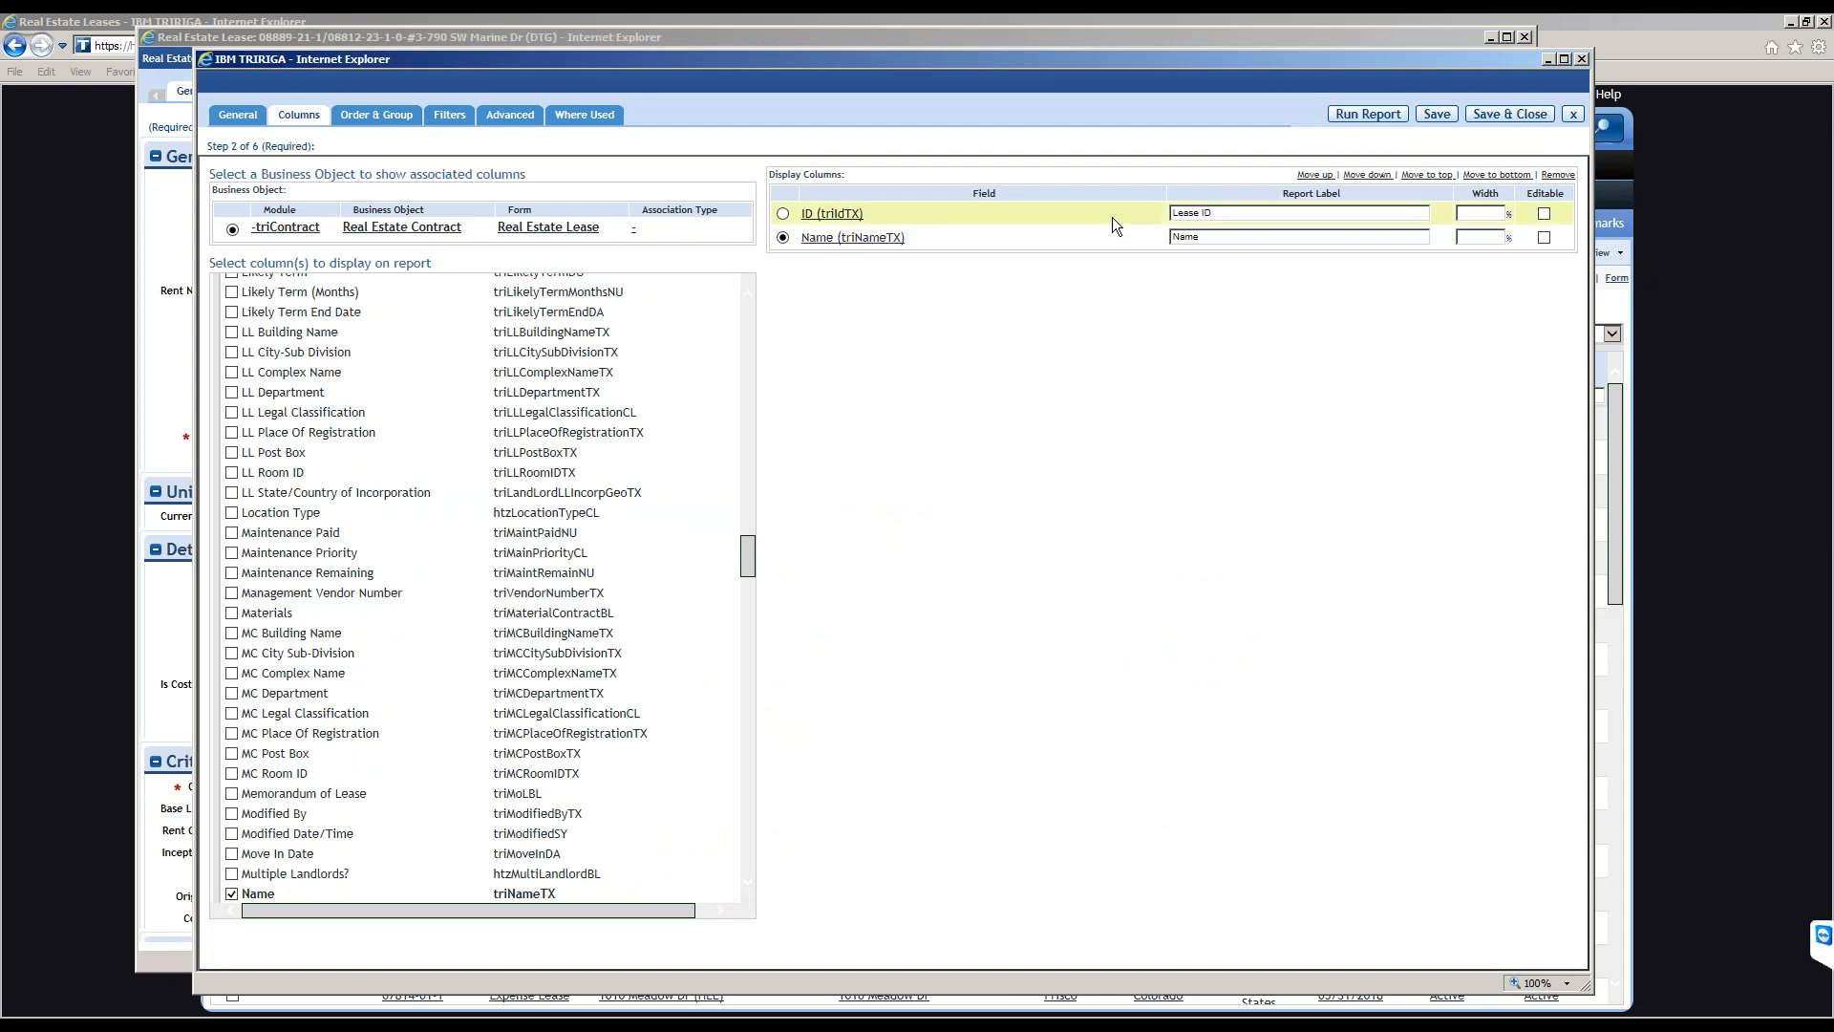
Try column widths of 50% for Lease ID and 60% for Name, and clear both values again.
{"action": "left_click", "coordinate": [1478, 214]}
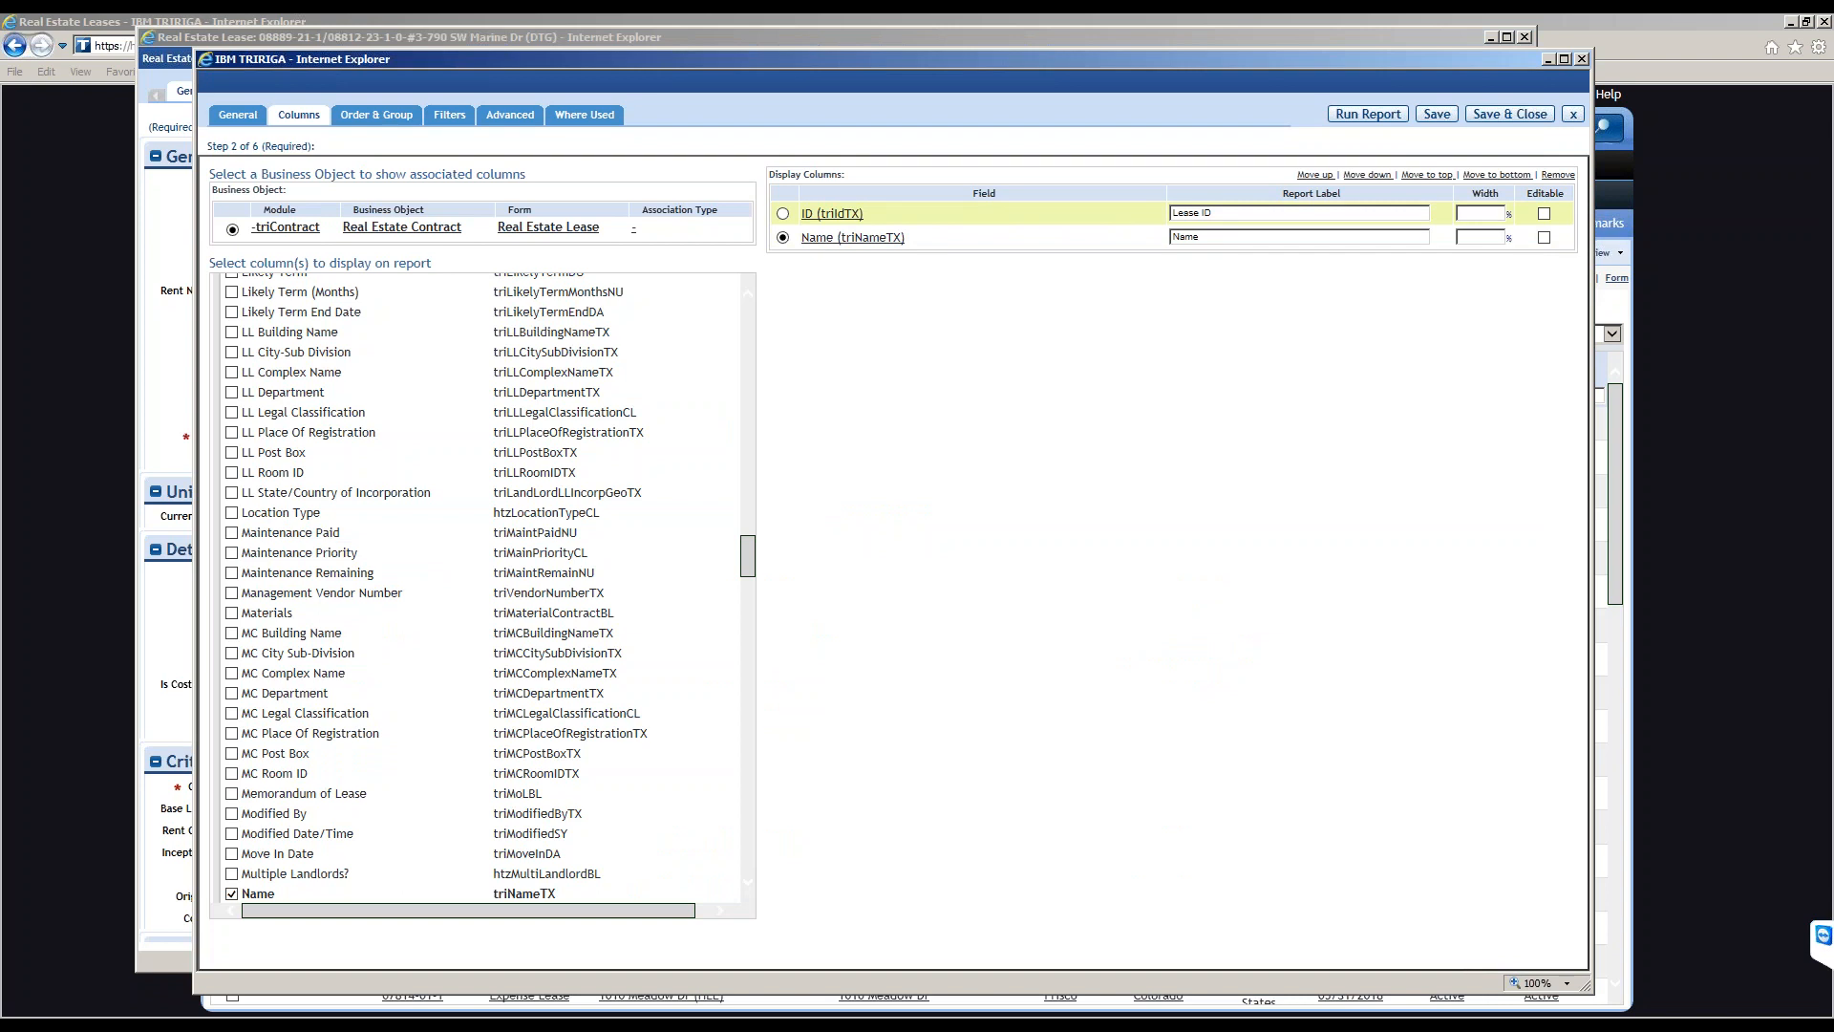
{"action": "type", "text": "50"}
{"action": "left_click", "coordinate": [1472, 236]}
{"action": "type", "text": "60"}
{"action": "left_click", "coordinate": [1480, 213]}
{"action": "left_click", "coordinate": [1409, 238]}
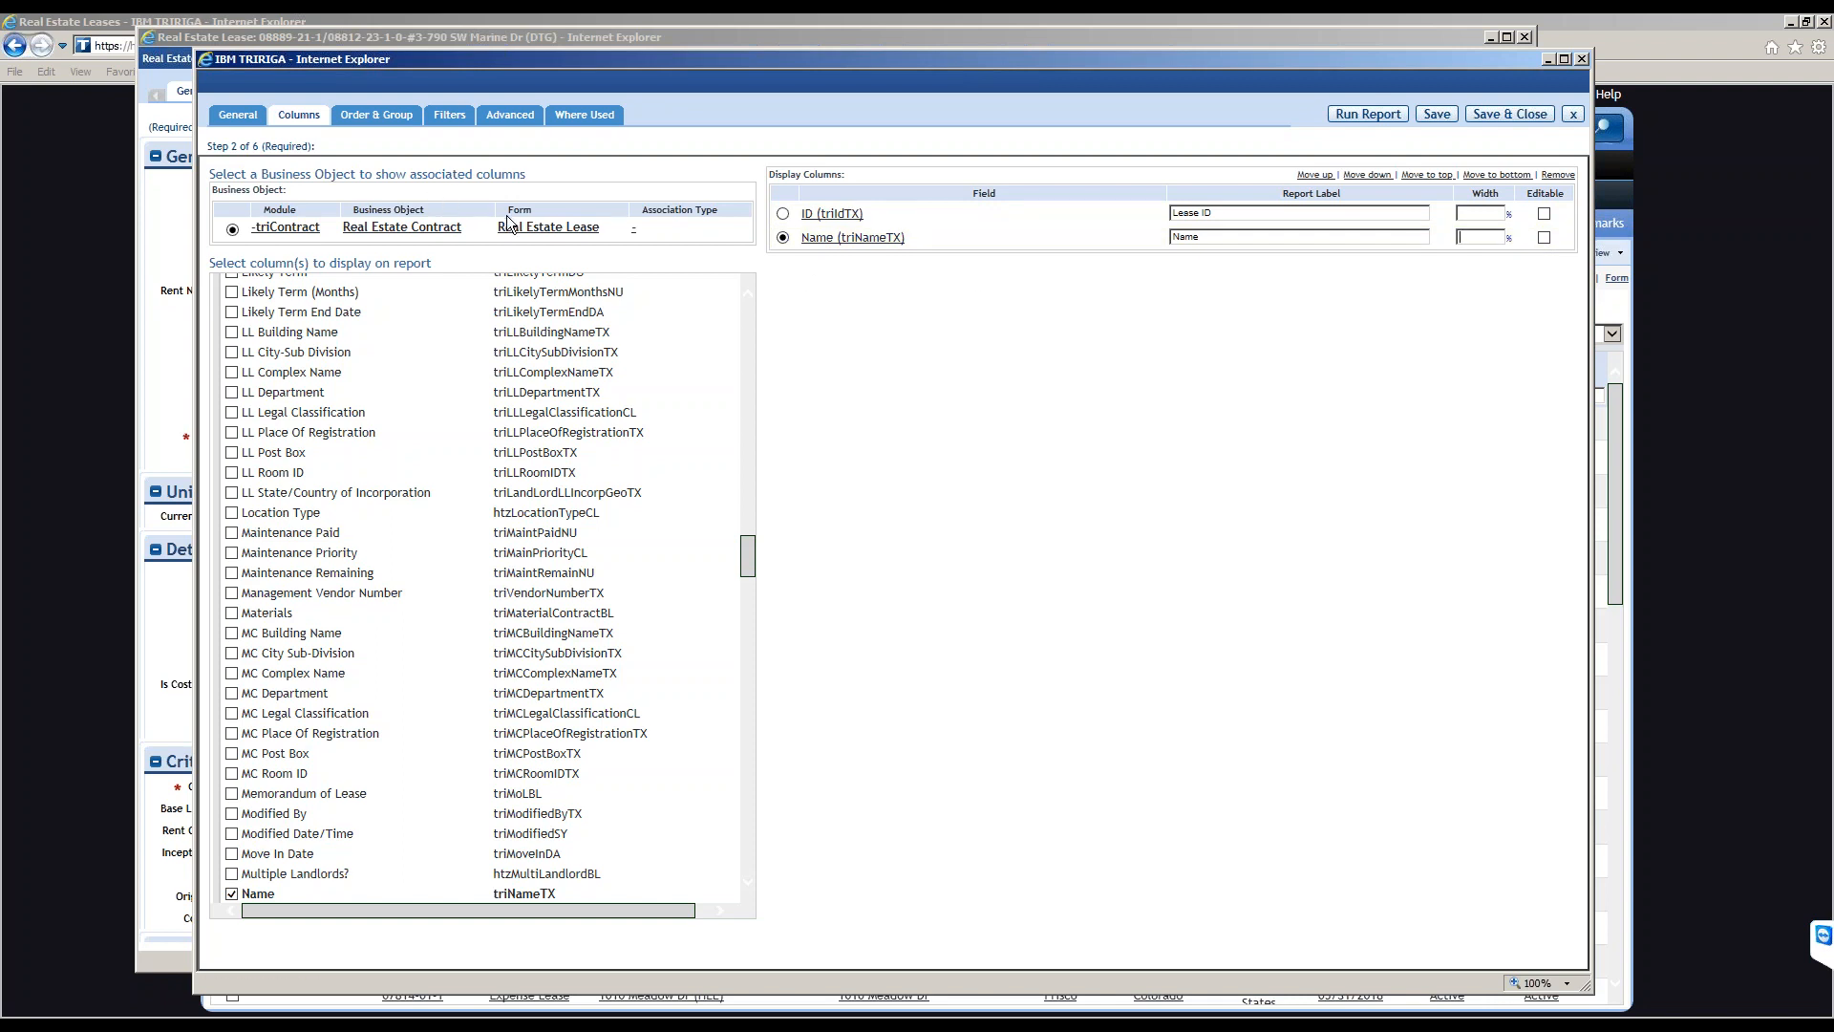
Make the Name column editable in the display columns and save the report.
{"action": "left_click", "coordinate": [1544, 238]}
{"action": "left_click", "coordinate": [1436, 113]}
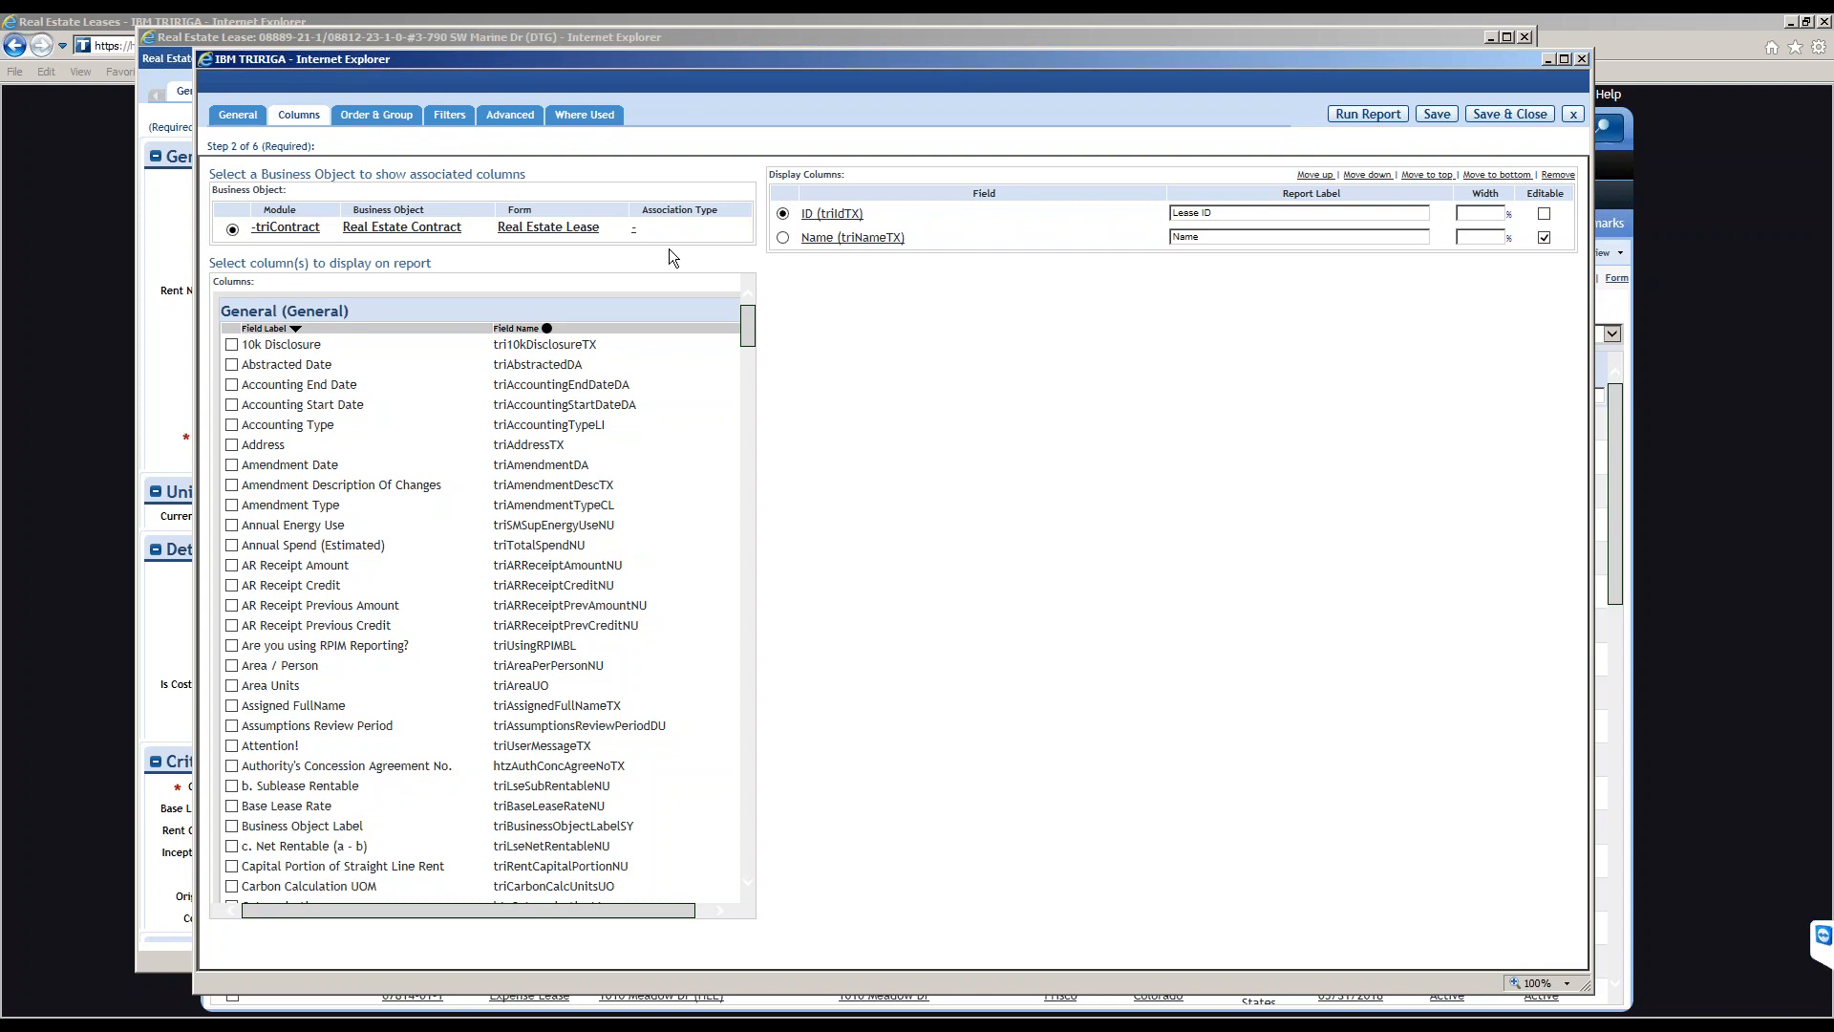
{"action": "left_click_drag", "start_coordinate": [746, 326], "coordinate": [781, 302]}
Order the report by Name in ascending order, leaving it ungrouped.
{"action": "left_click", "coordinate": [381, 120]}
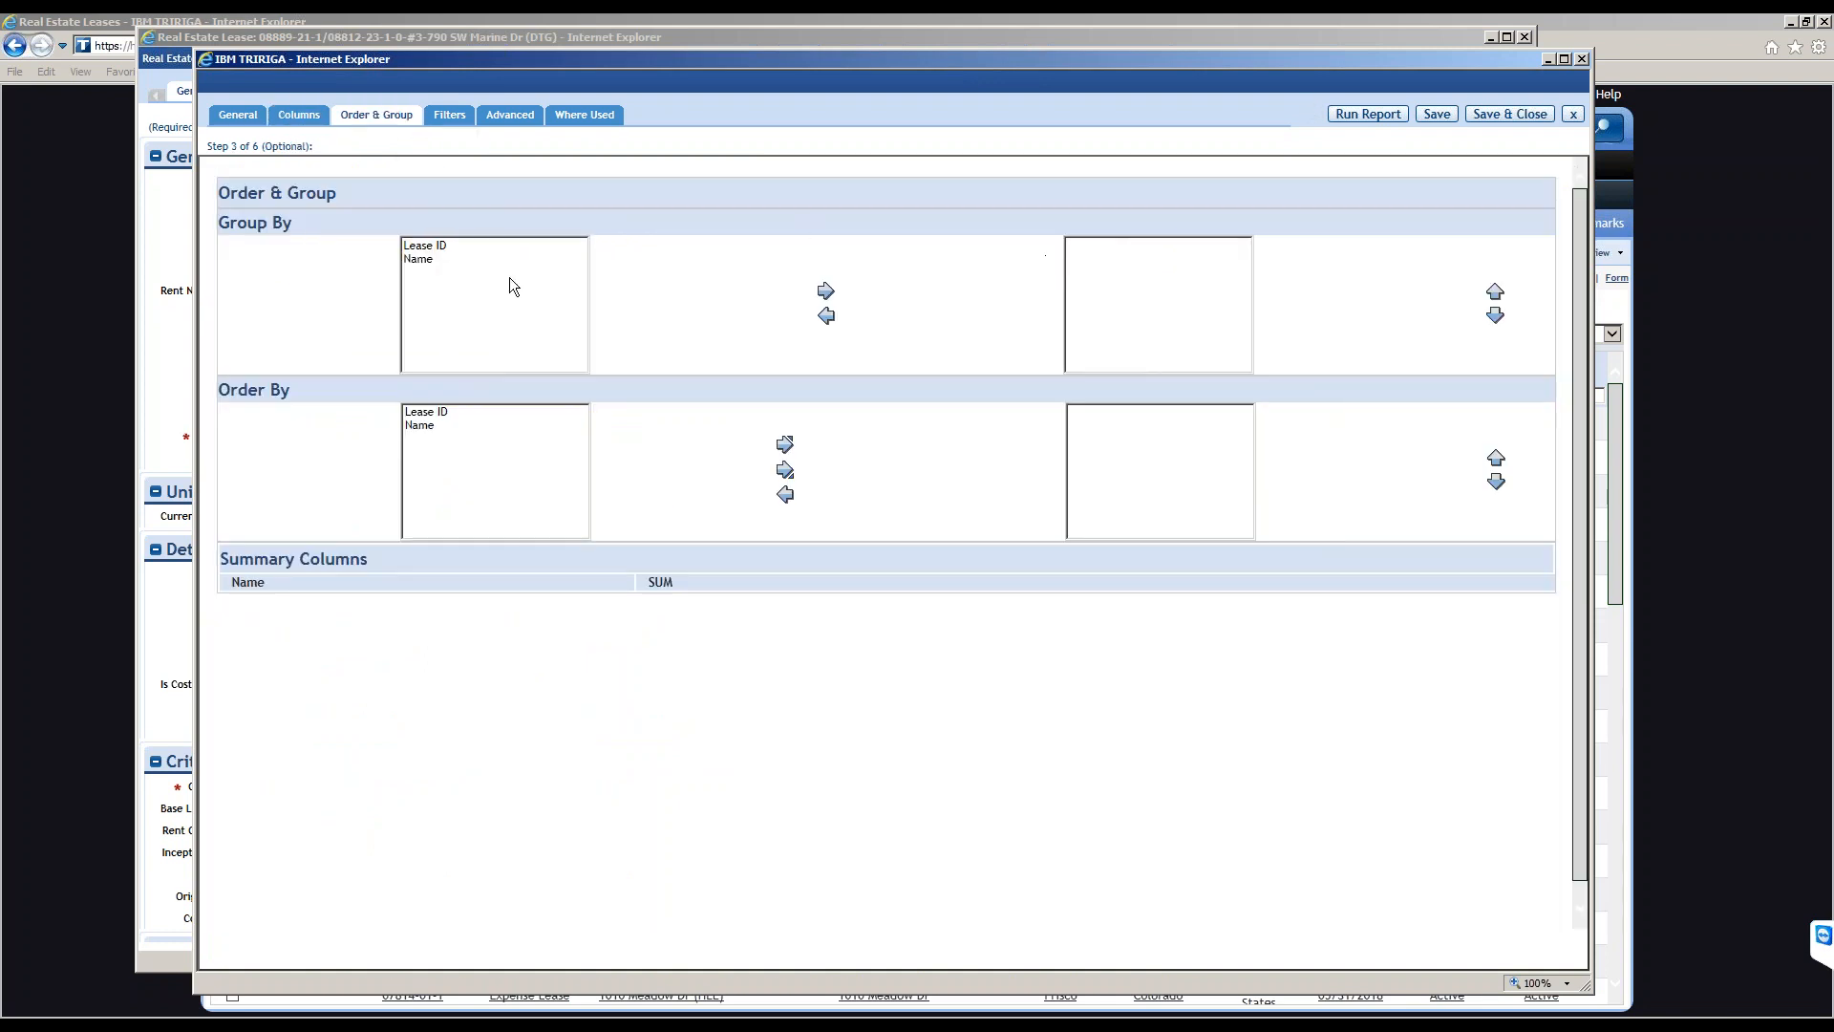
{"action": "left_click", "coordinate": [432, 248]}
{"action": "left_click", "coordinate": [452, 256]}
{"action": "left_click", "coordinate": [437, 427]}
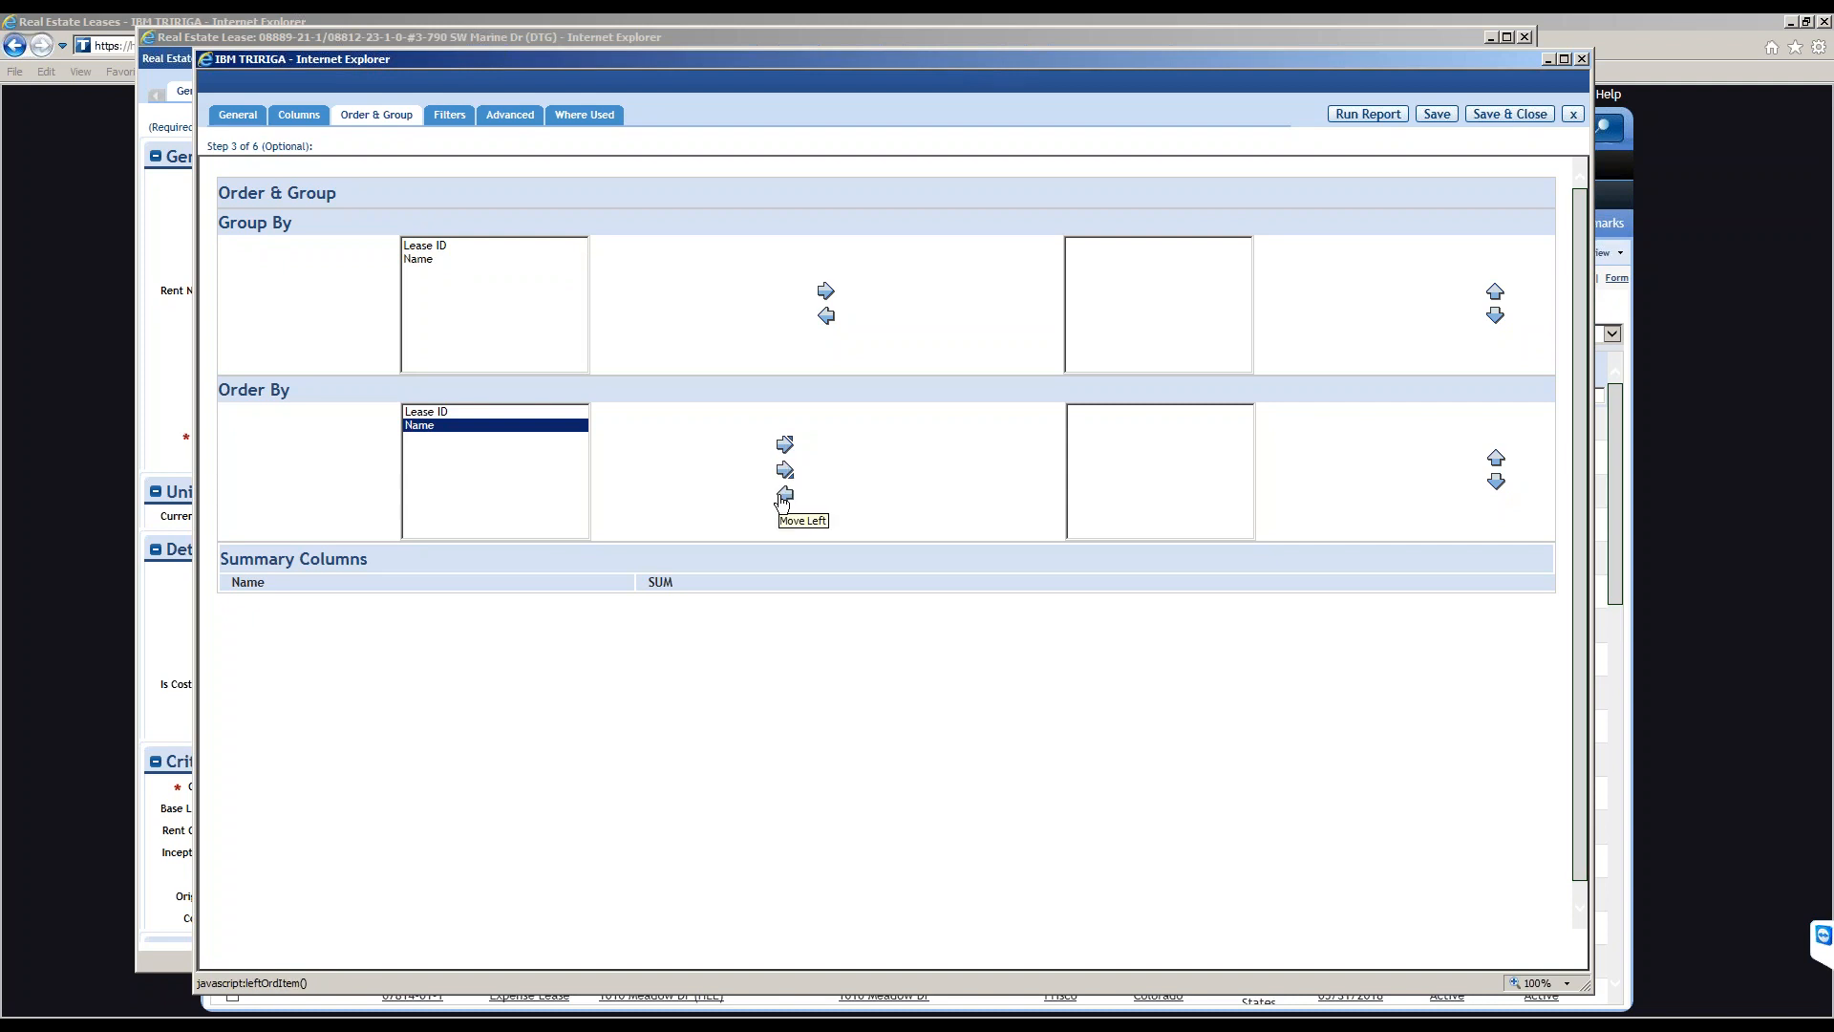
{"action": "left_click", "coordinate": [785, 444]}
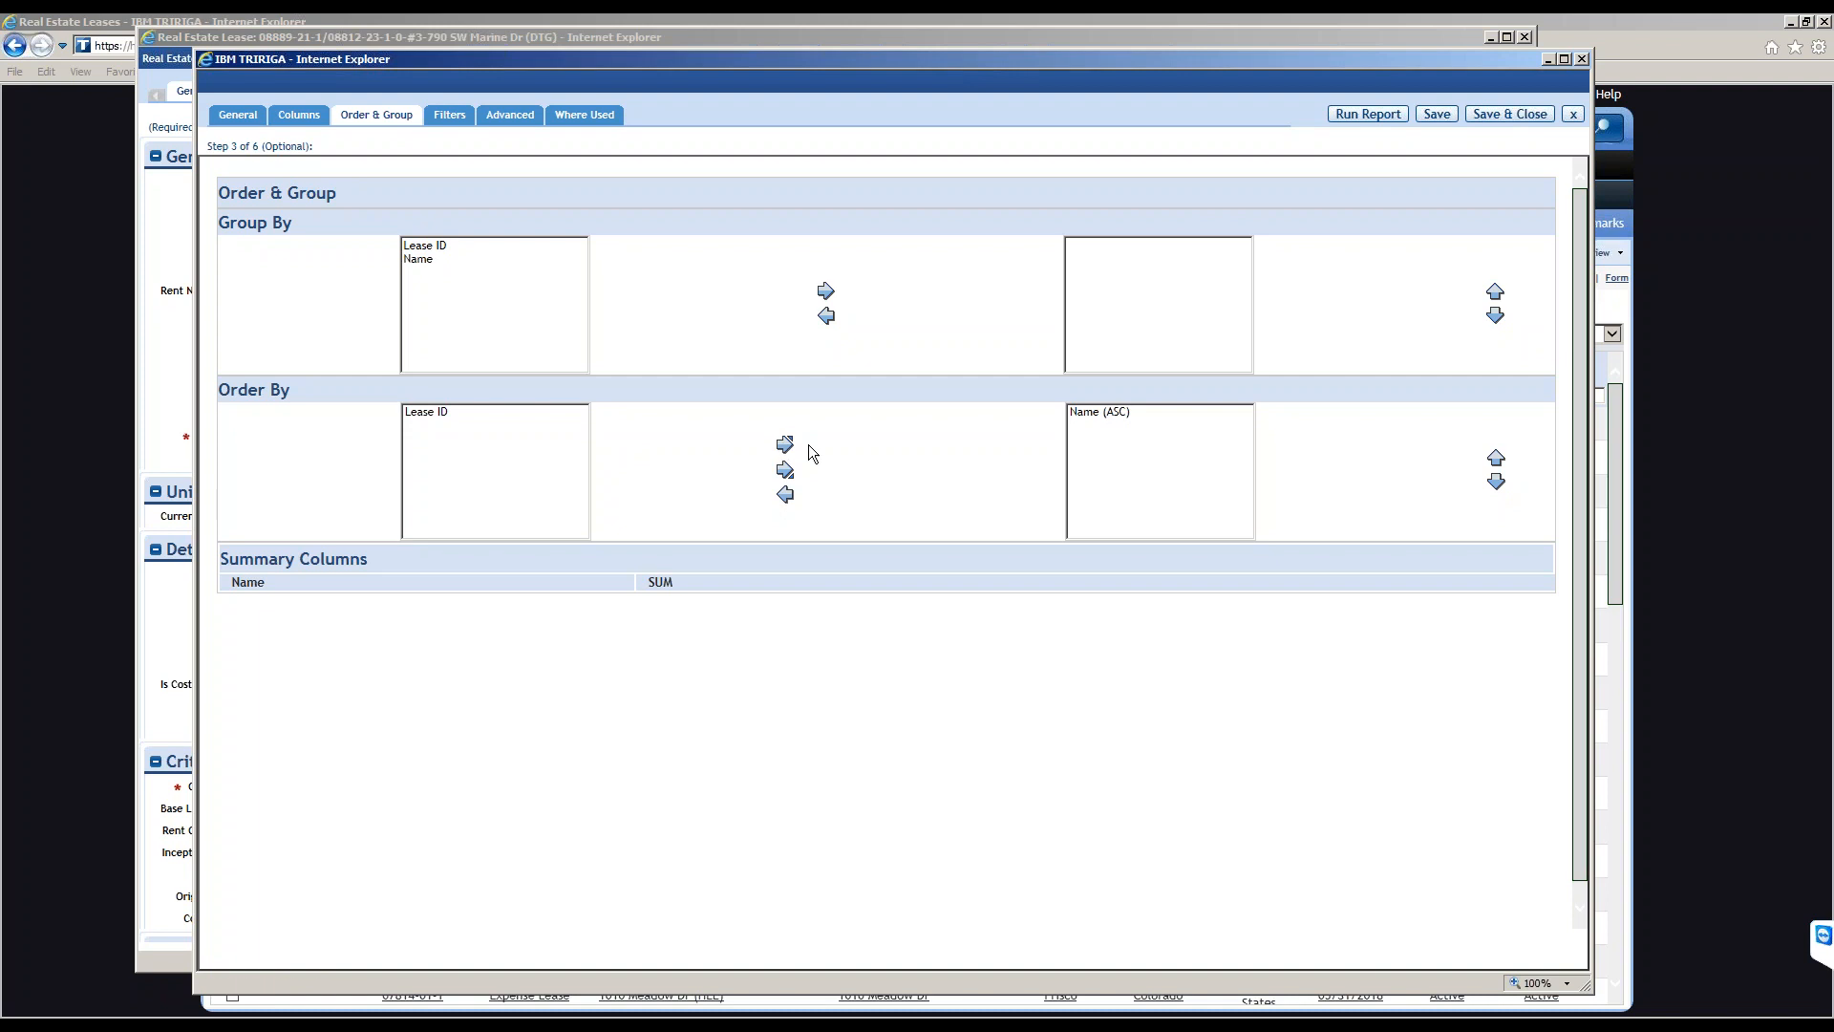
Try adding Lease ID in ascending order as a second ordering column, and take it out again.
{"action": "left_click", "coordinate": [469, 412]}
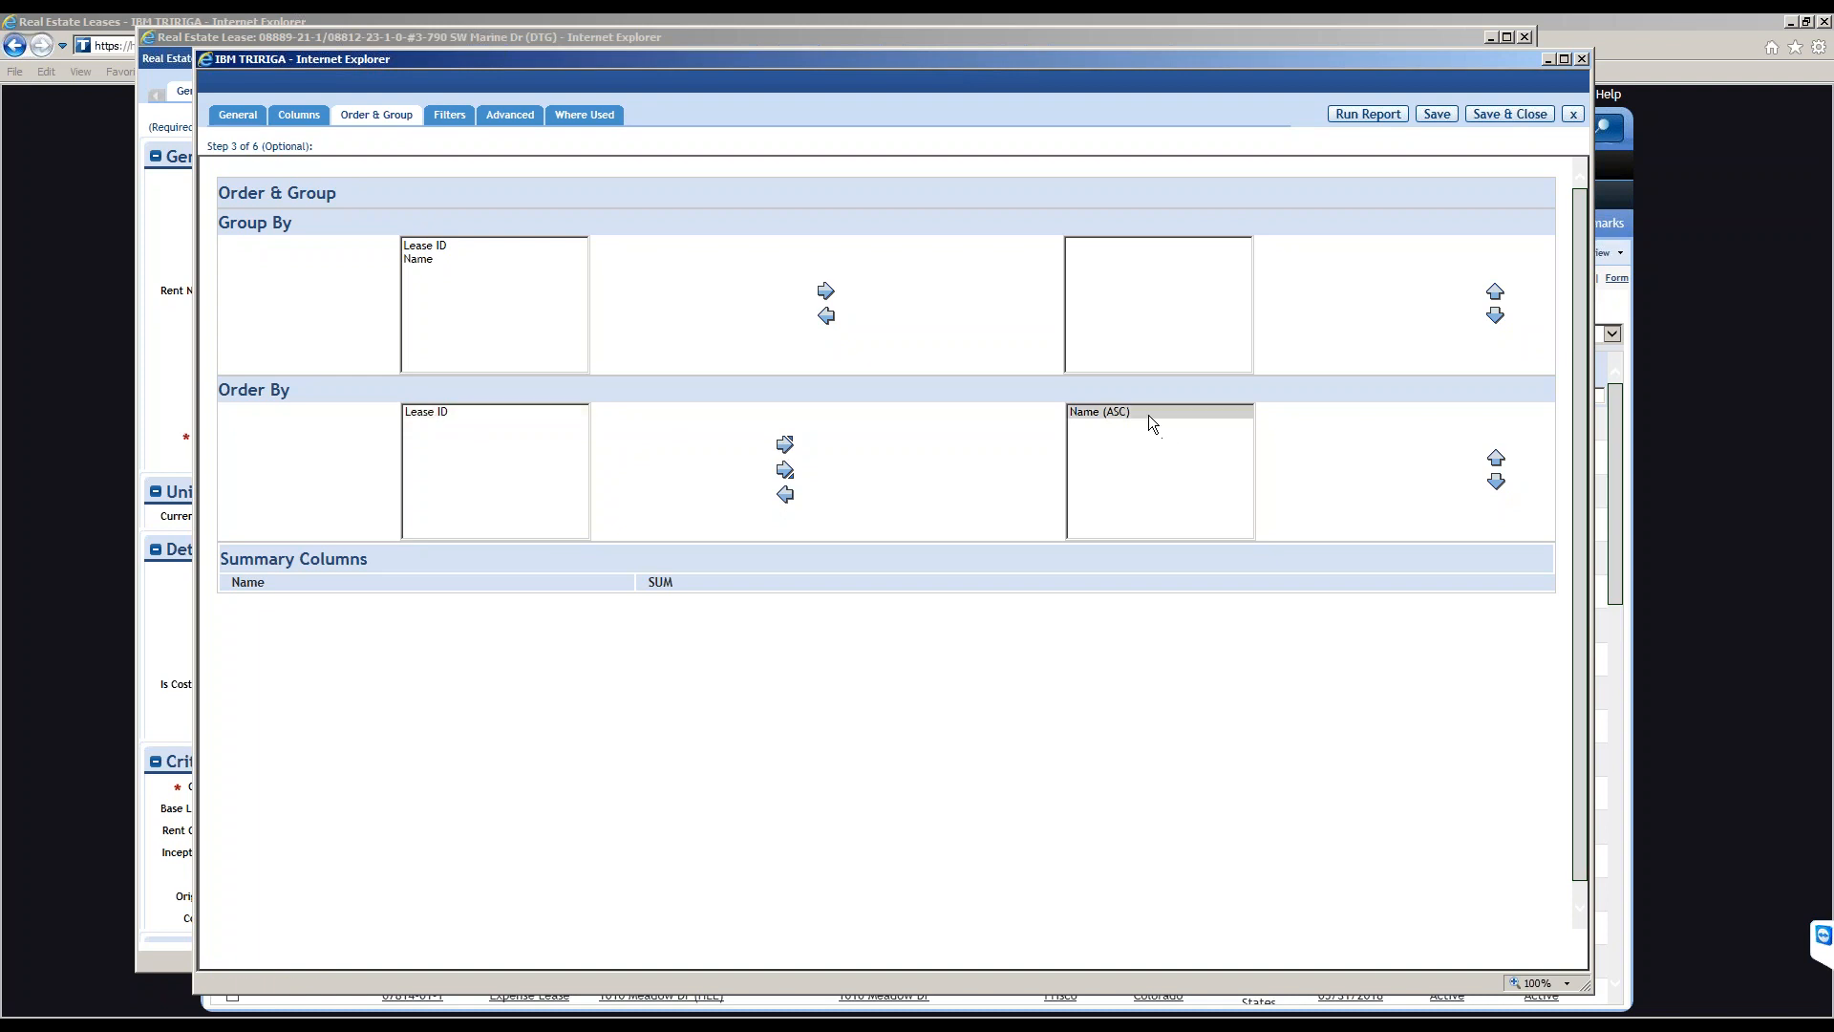
{"action": "left_click", "coordinate": [496, 416]}
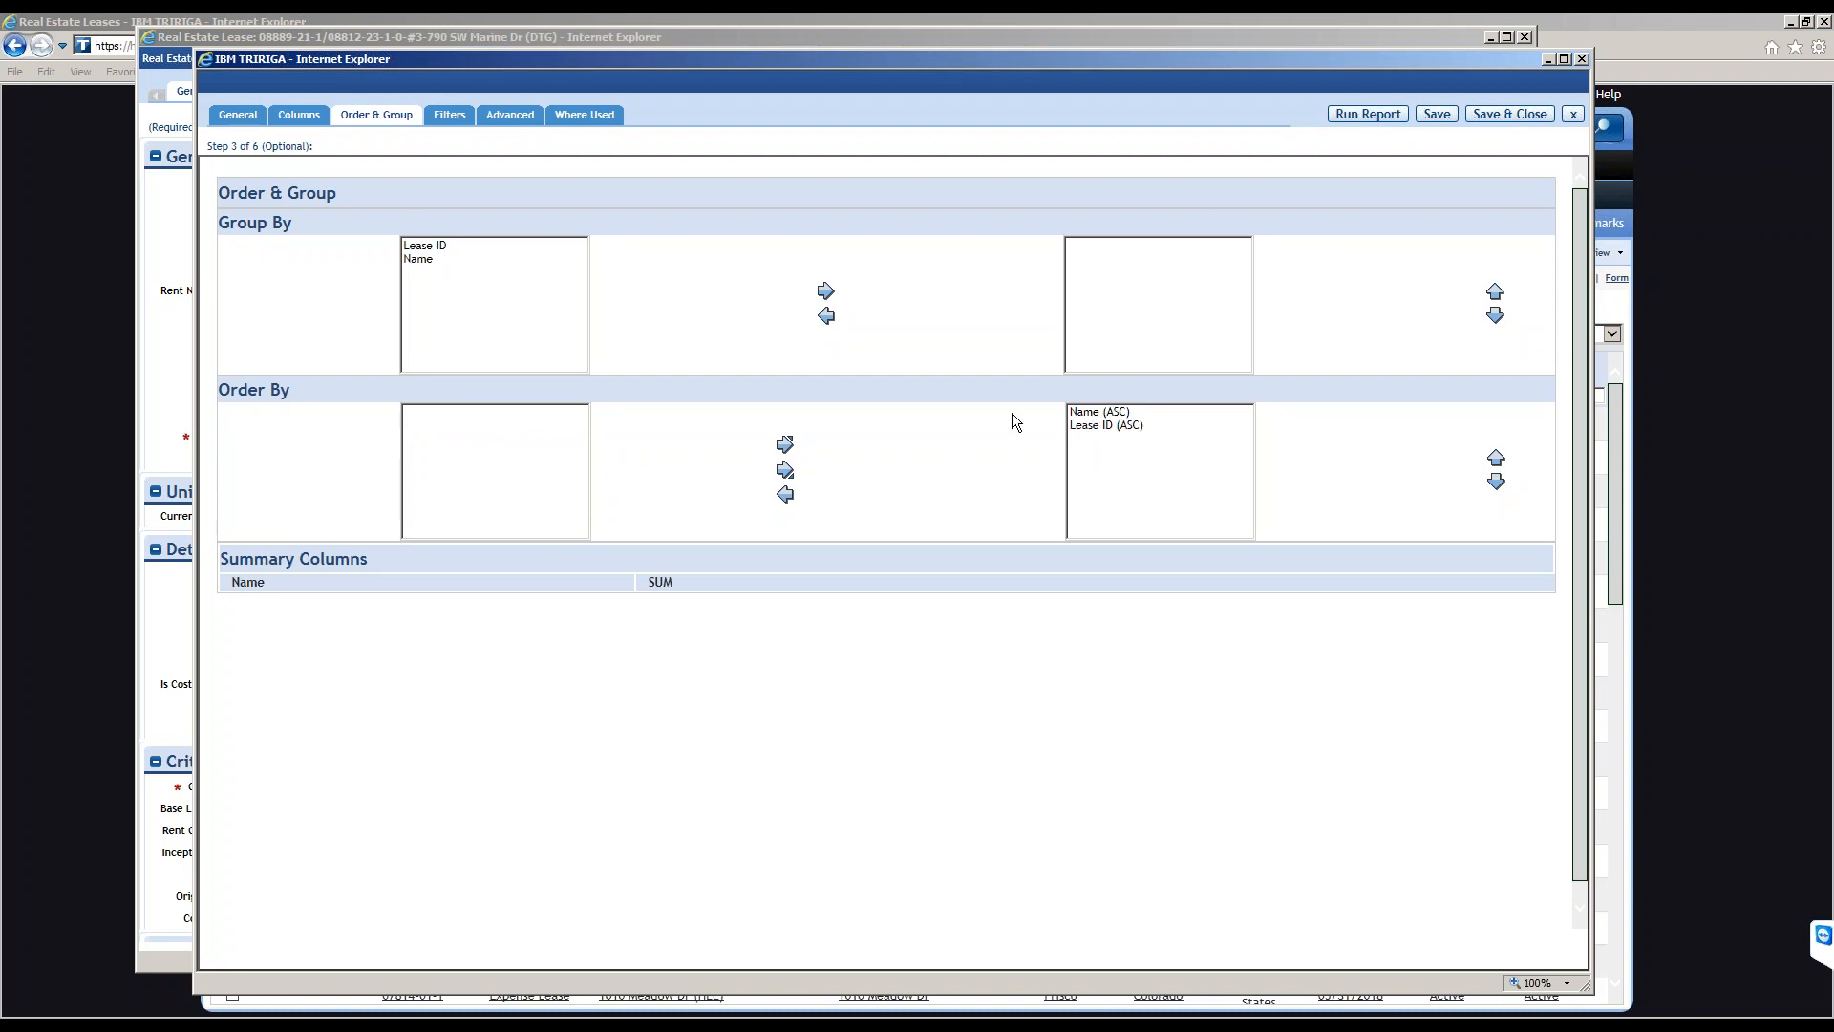
{"action": "left_click", "coordinate": [1156, 427]}
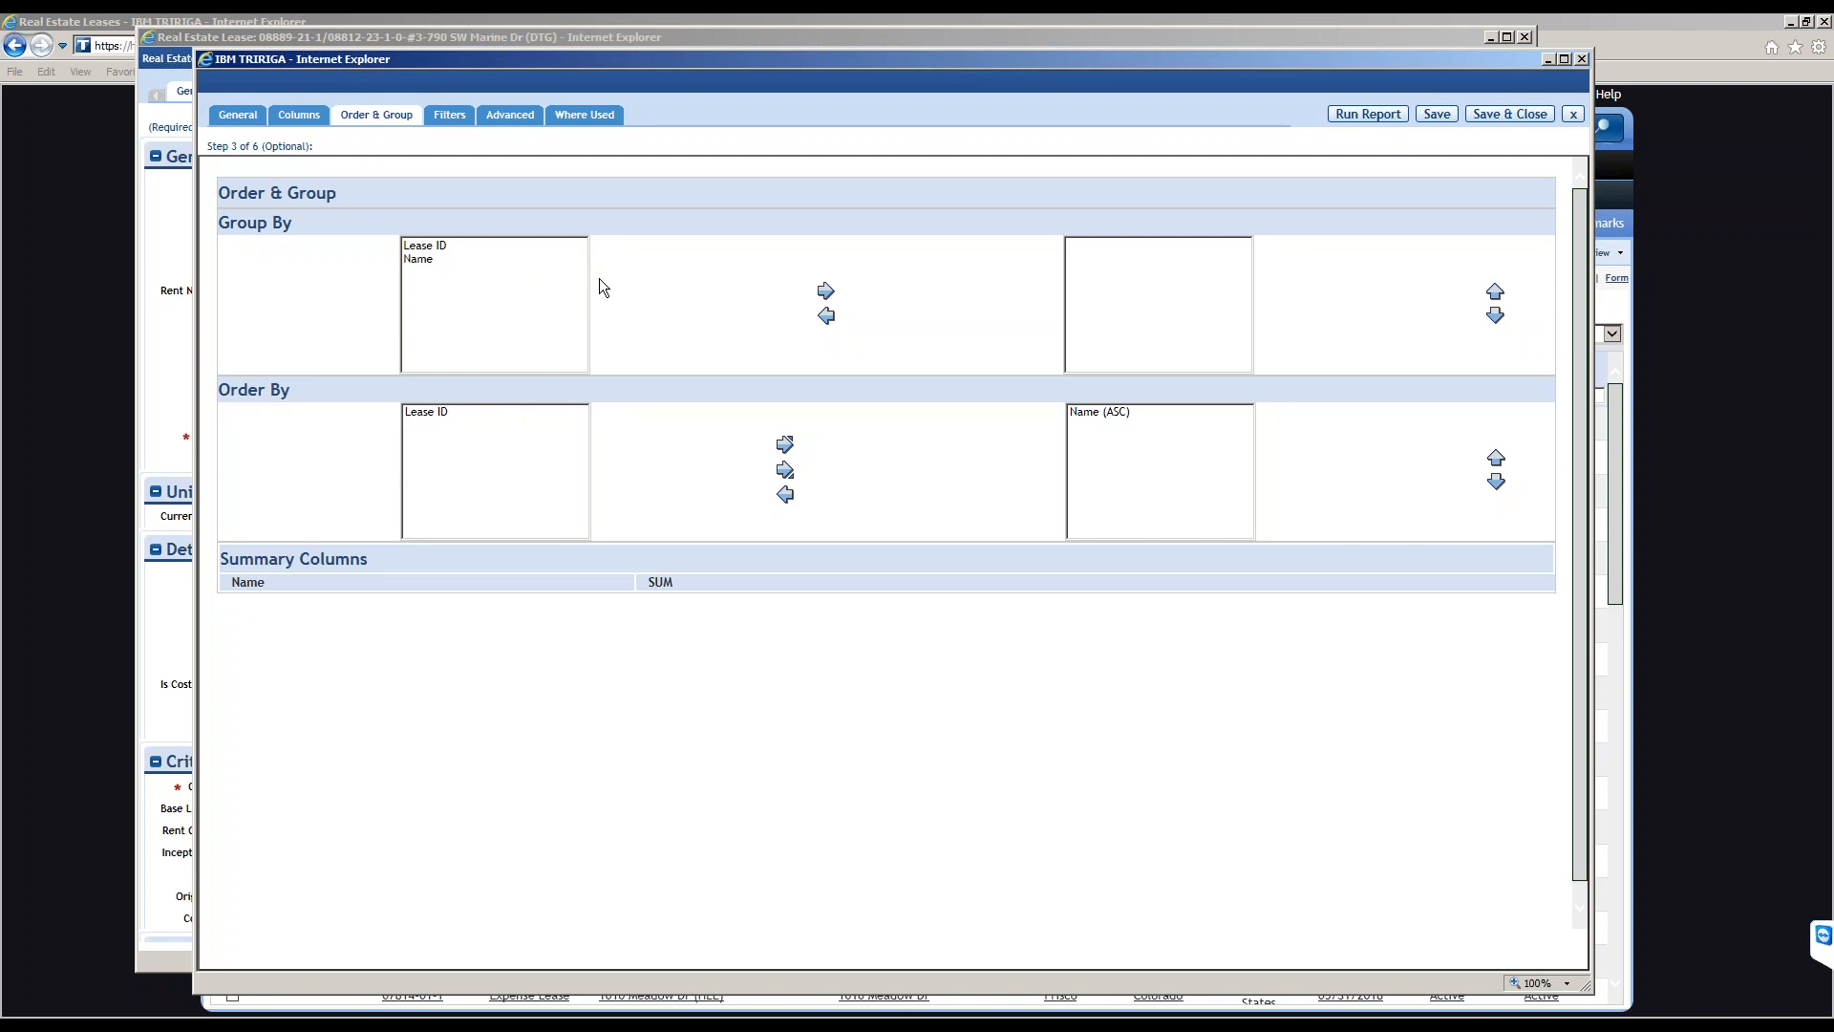
{"action": "left_click", "coordinate": [433, 247]}
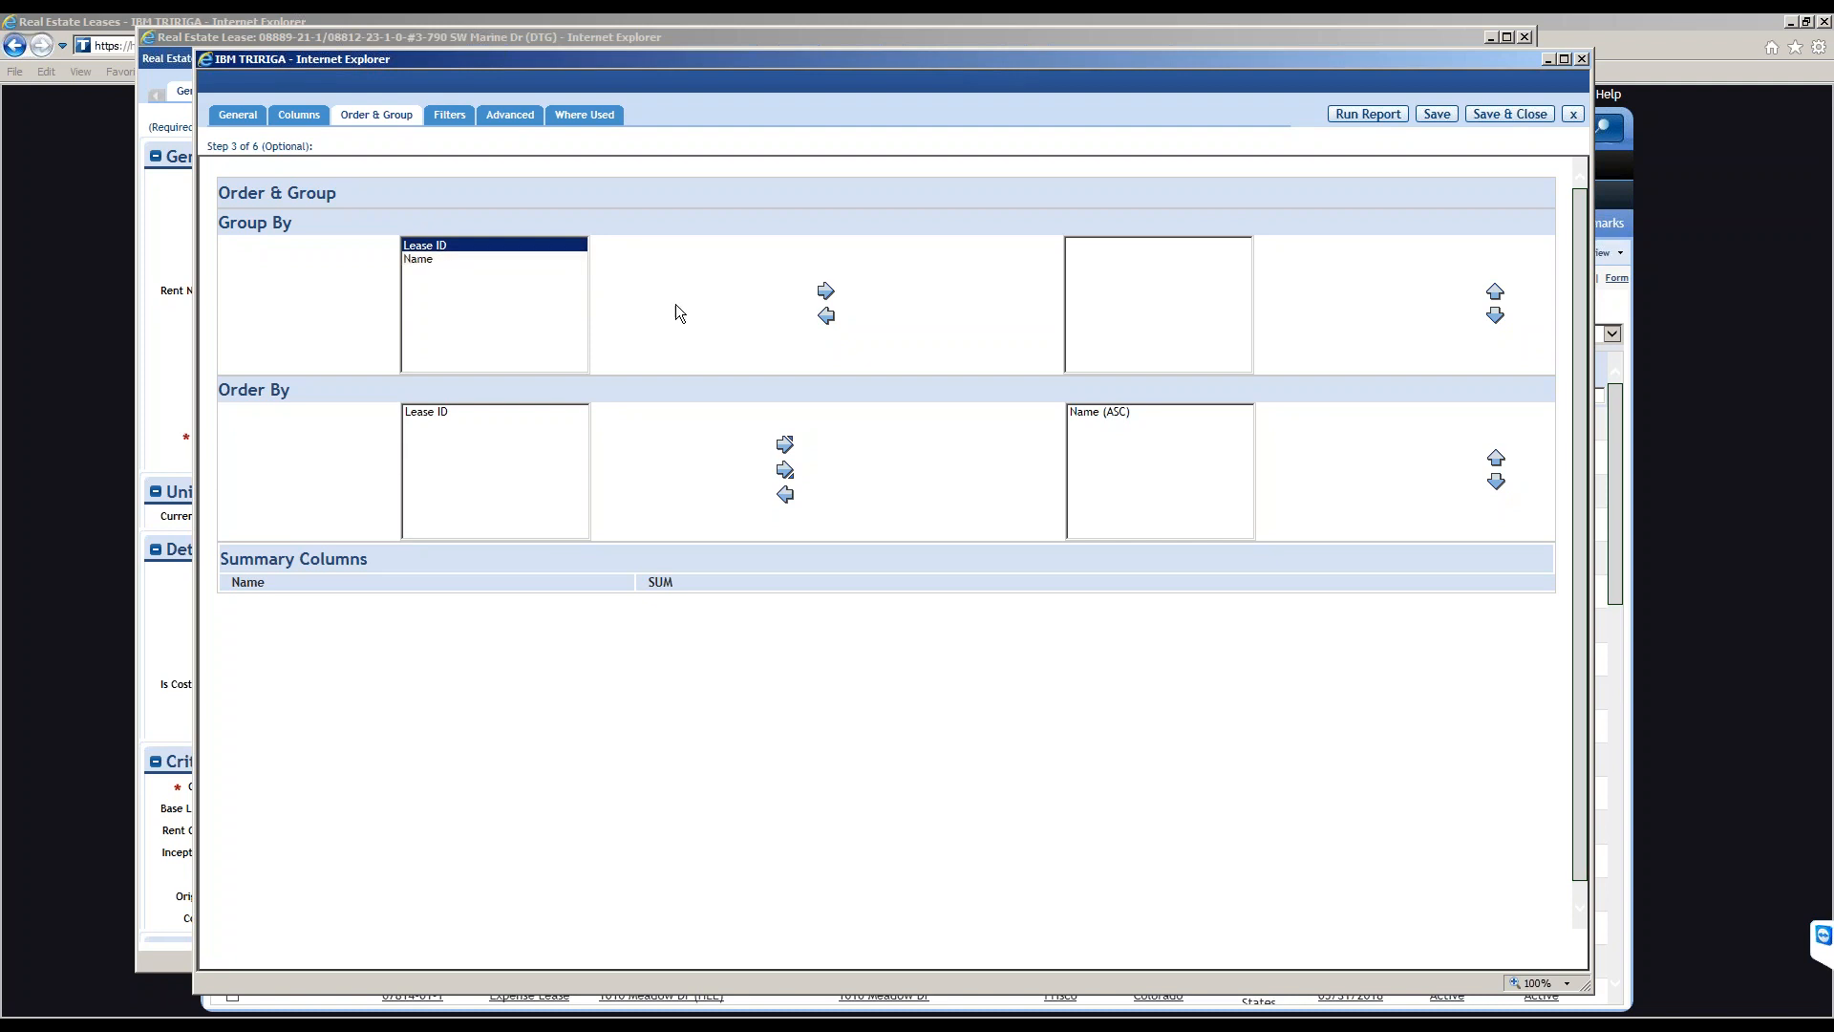
{"action": "left_click", "coordinate": [466, 259]}
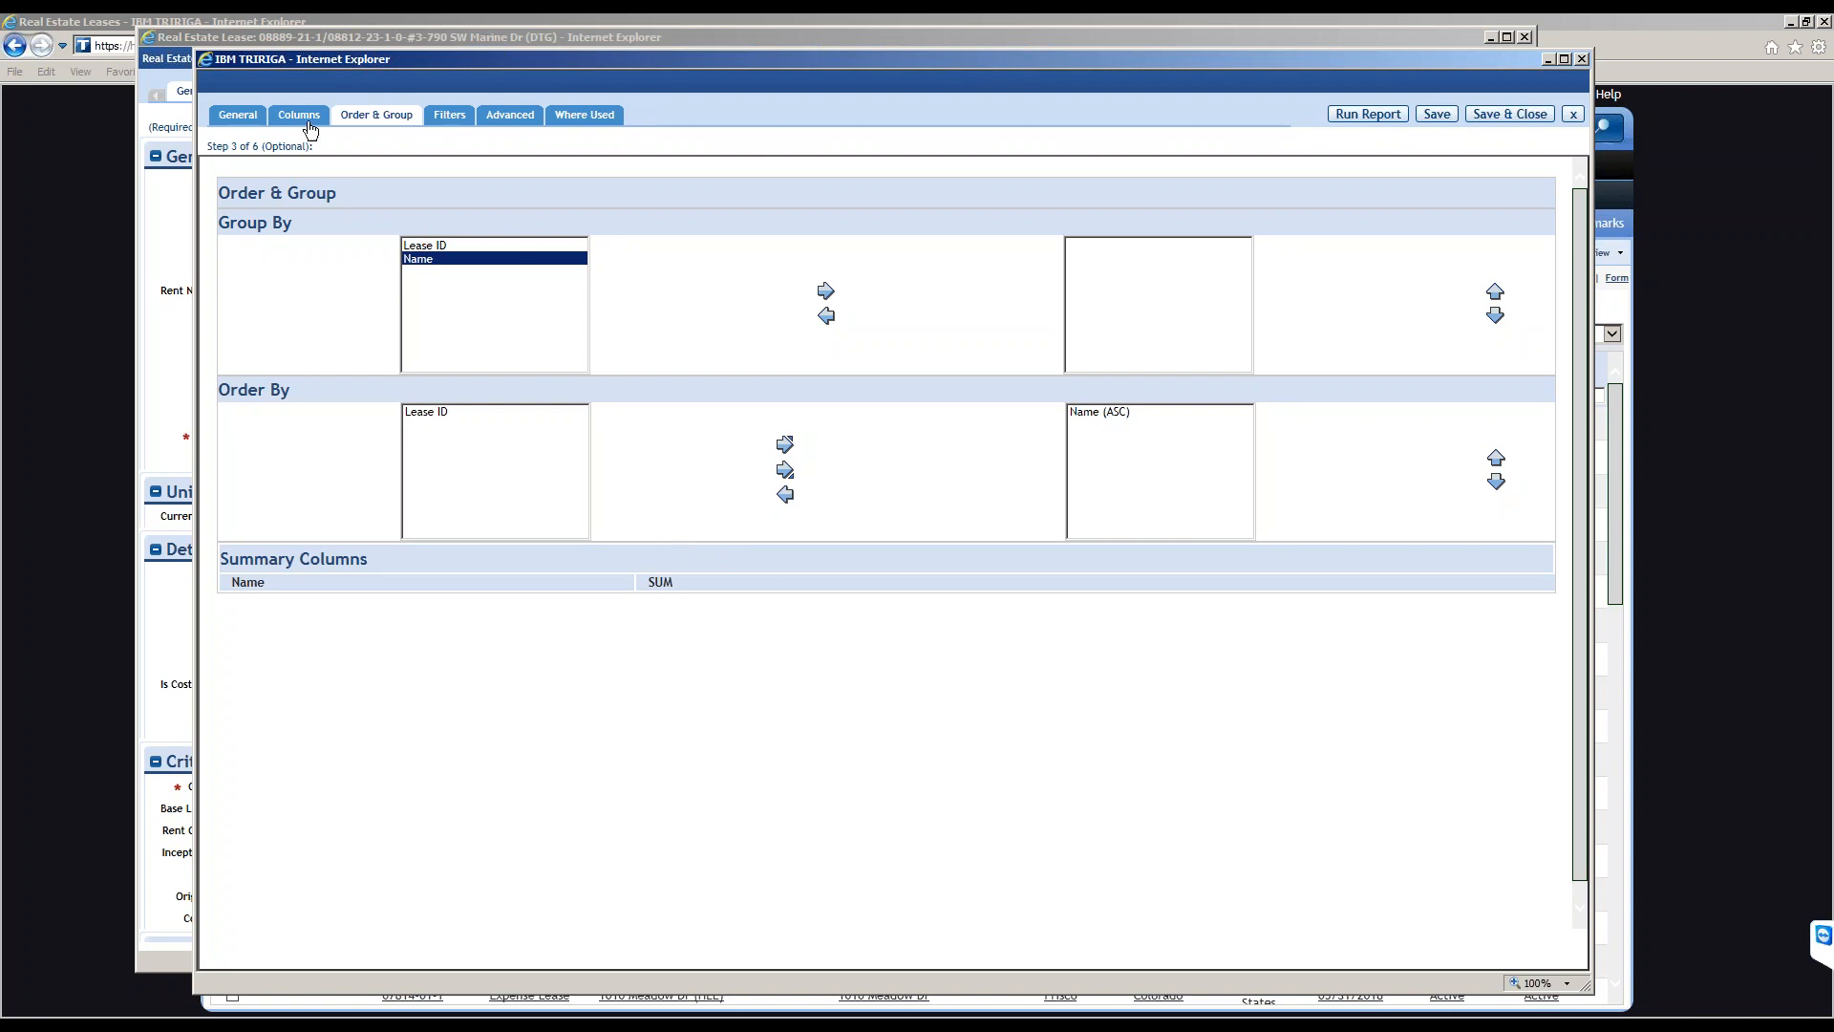
Add the Internal Headcount (triHeadcountIntNU) field to the report's display columns and save the report.
{"action": "left_click", "coordinate": [302, 119]}
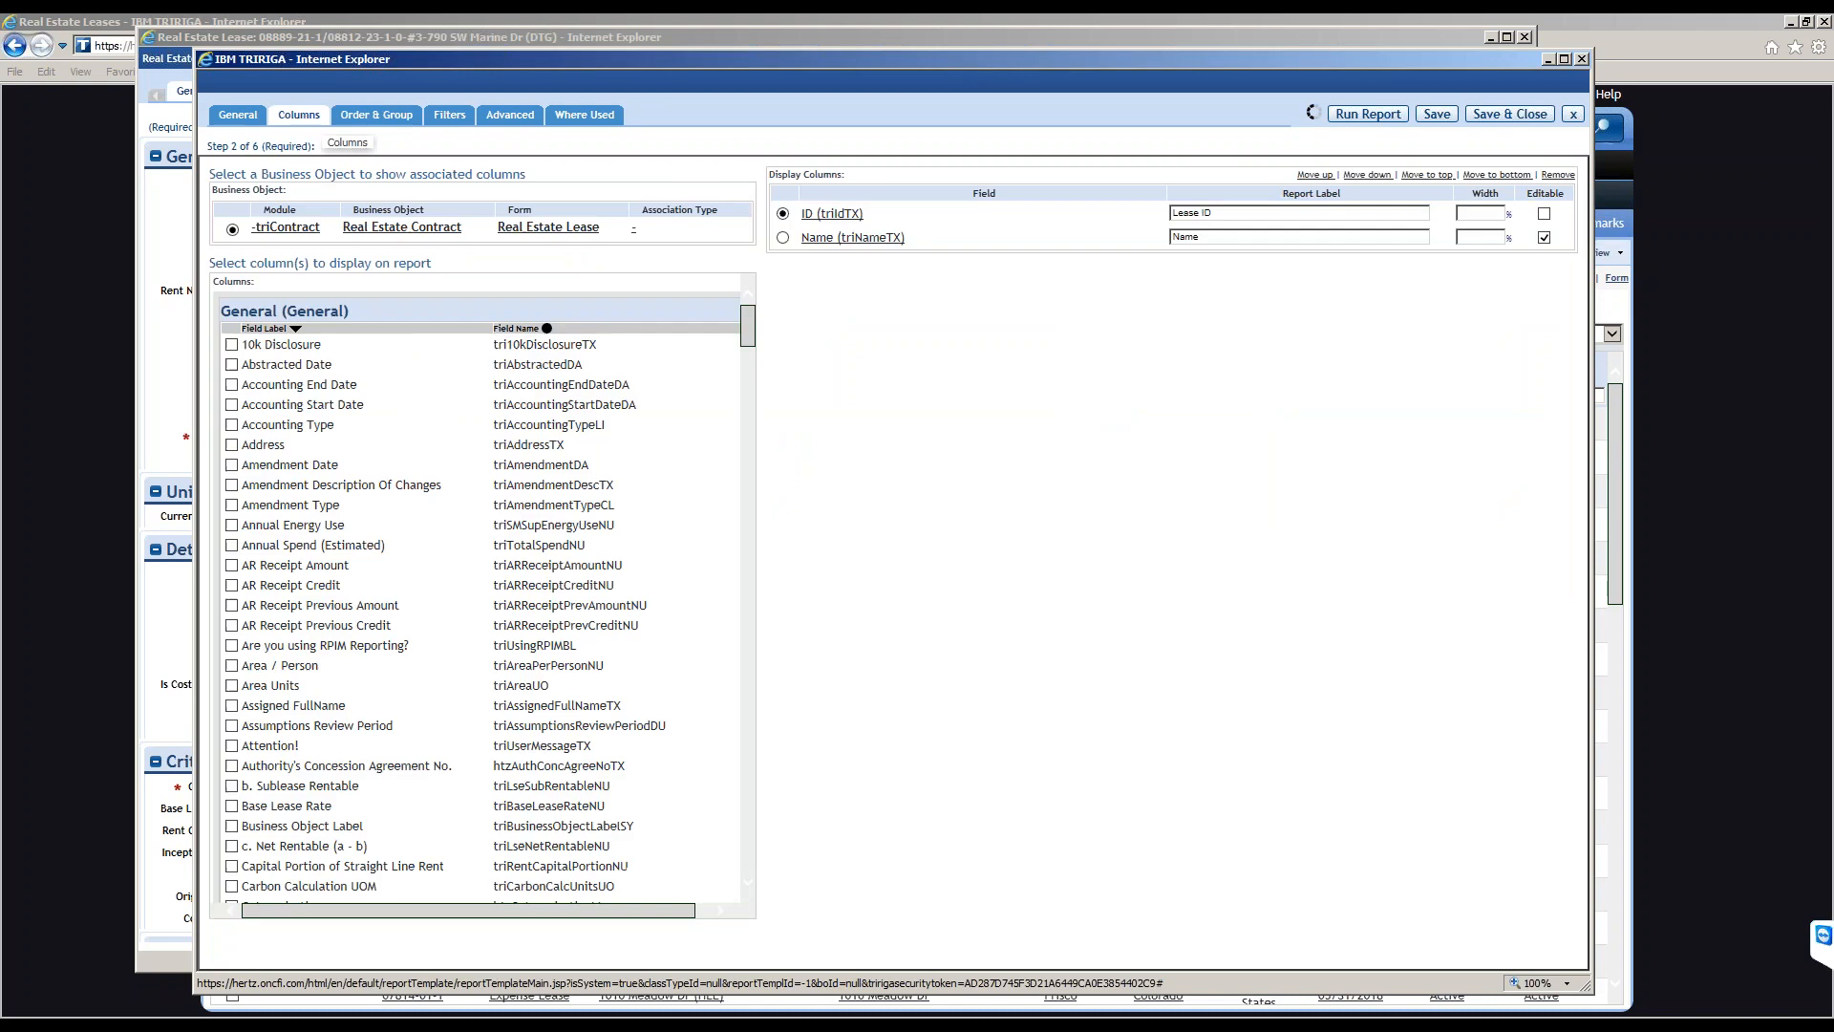
{"action": "left_click_drag", "start_coordinate": [746, 325], "coordinate": [750, 484]}
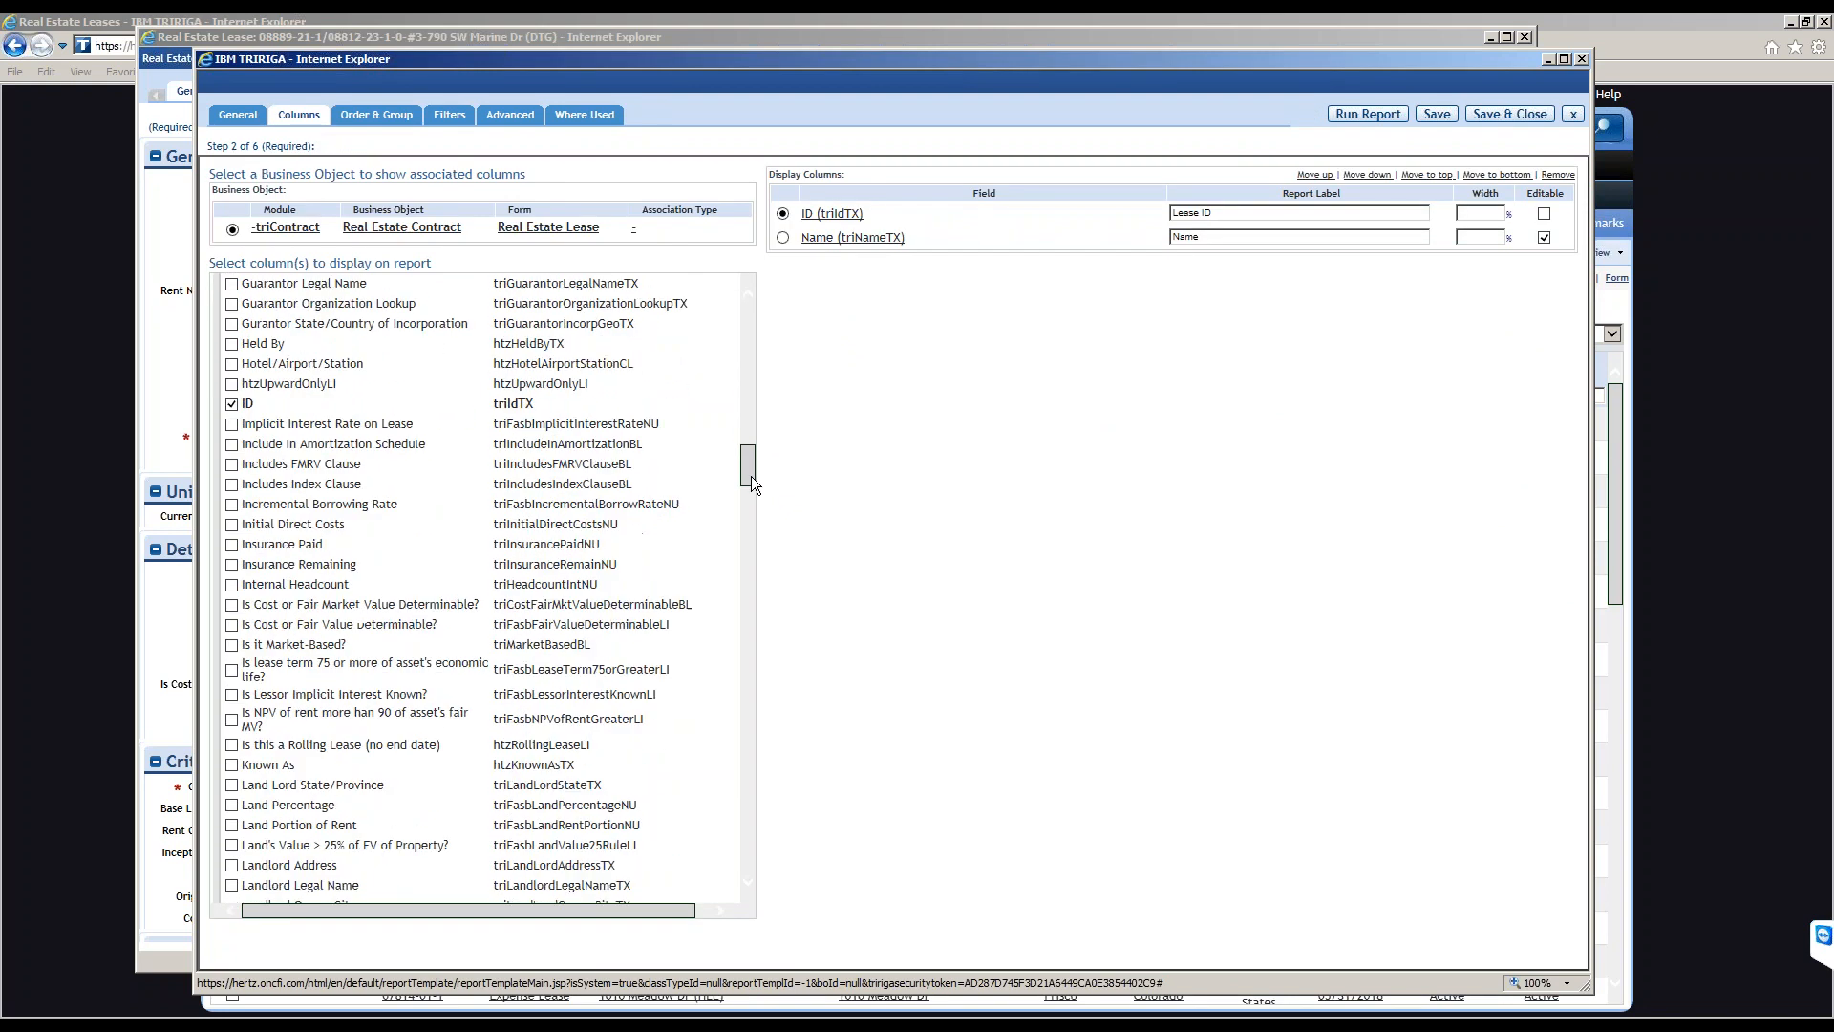
{"action": "left_click", "coordinate": [231, 585]}
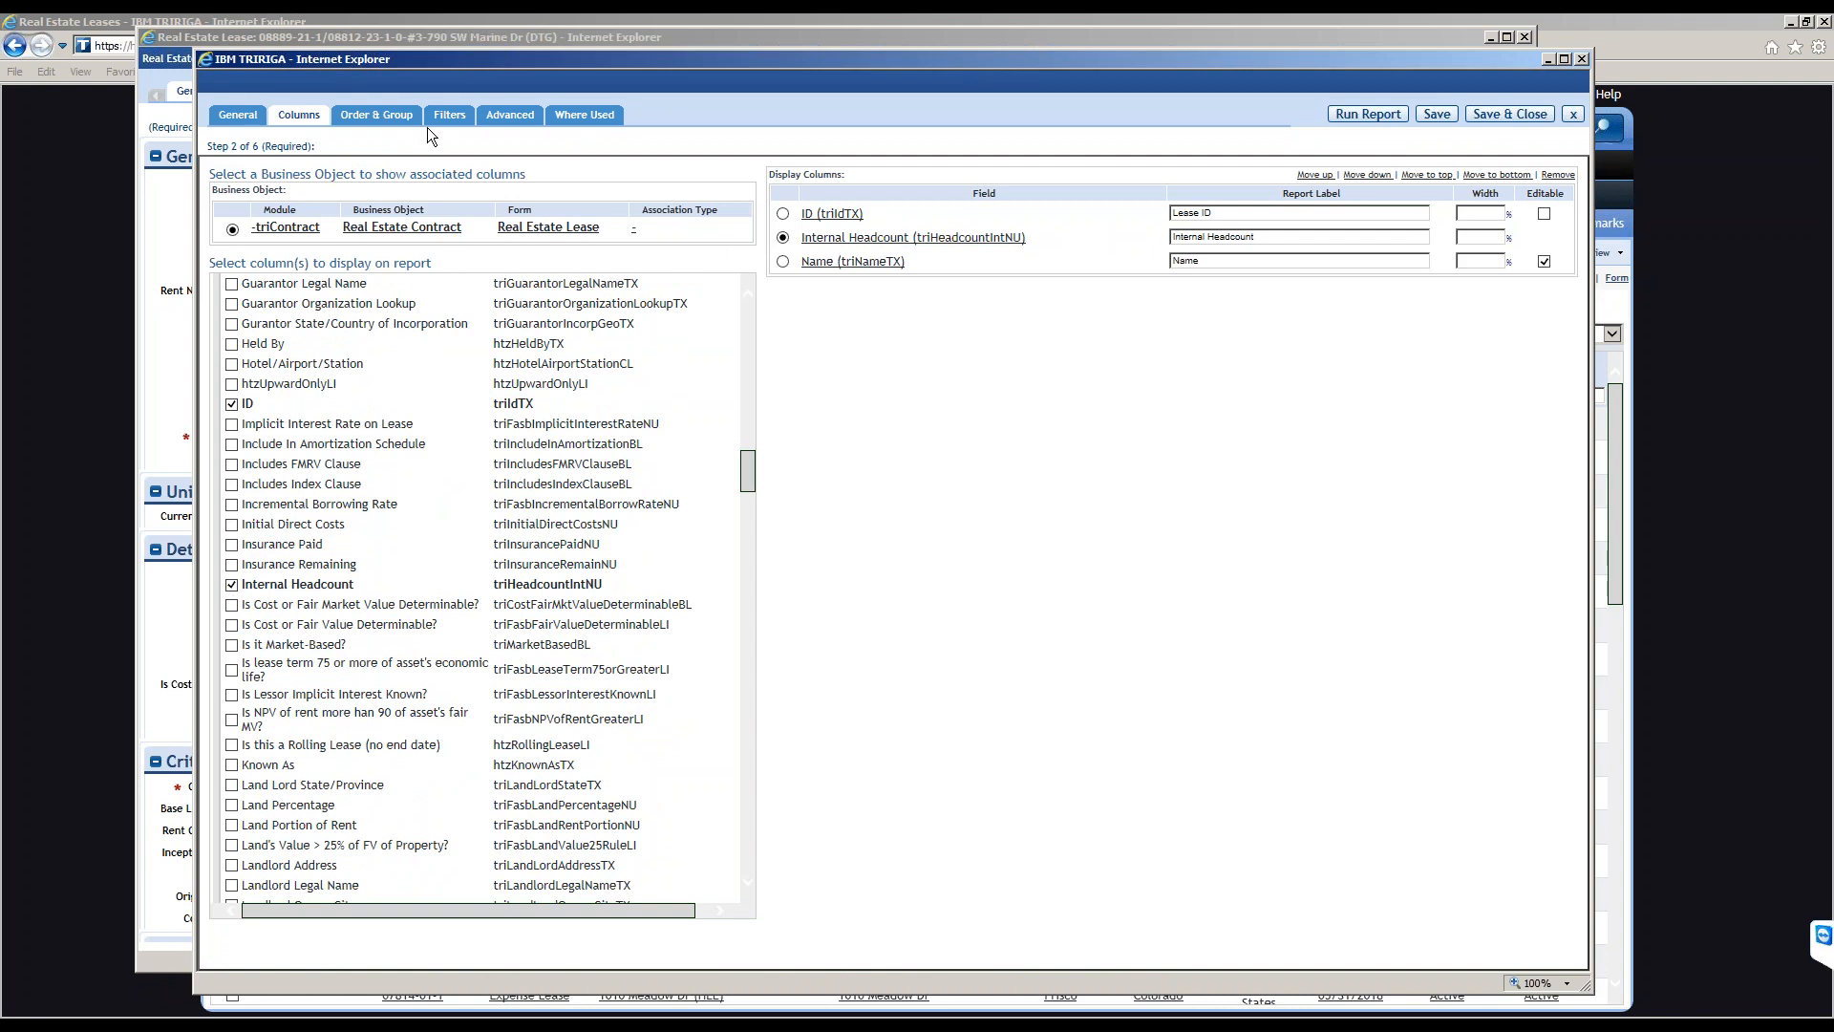
{"action": "left_click", "coordinate": [1439, 116]}
Turn on the sum for Internal Headcount in the summary columns, and review the report's display columns.
{"action": "left_click", "coordinate": [379, 118]}
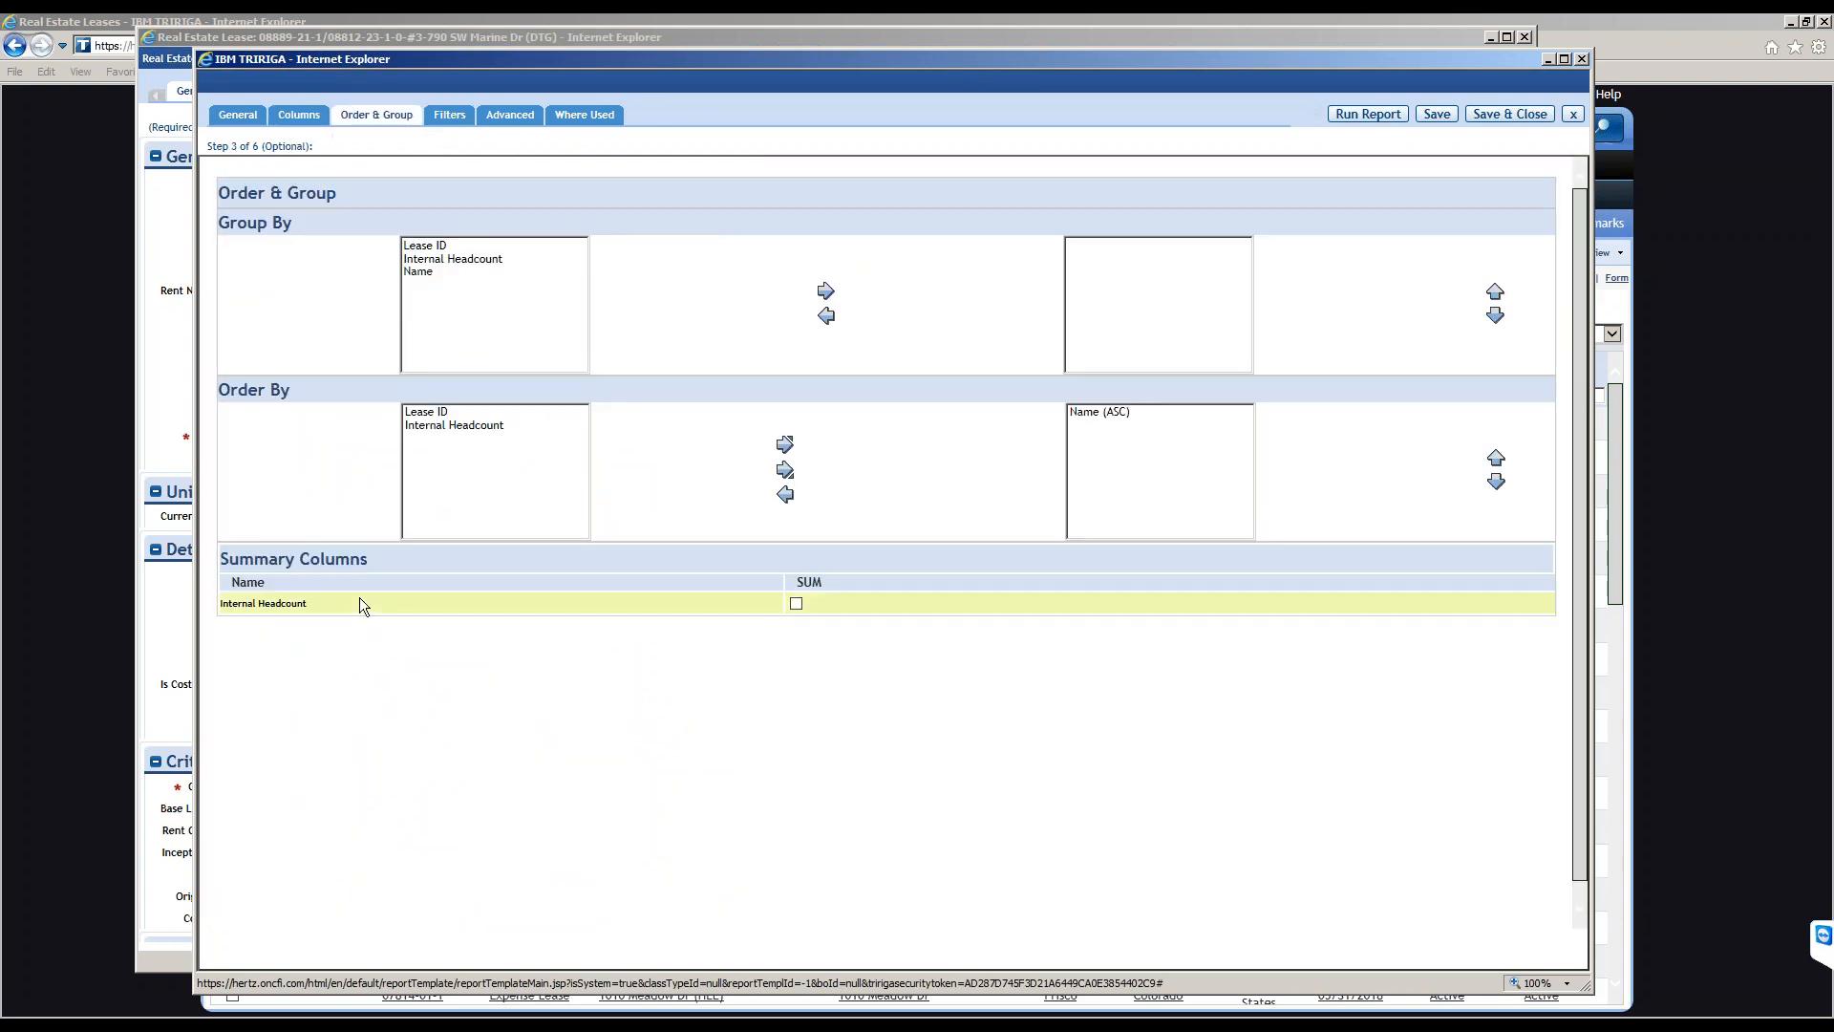
{"action": "left_click", "coordinate": [795, 604]}
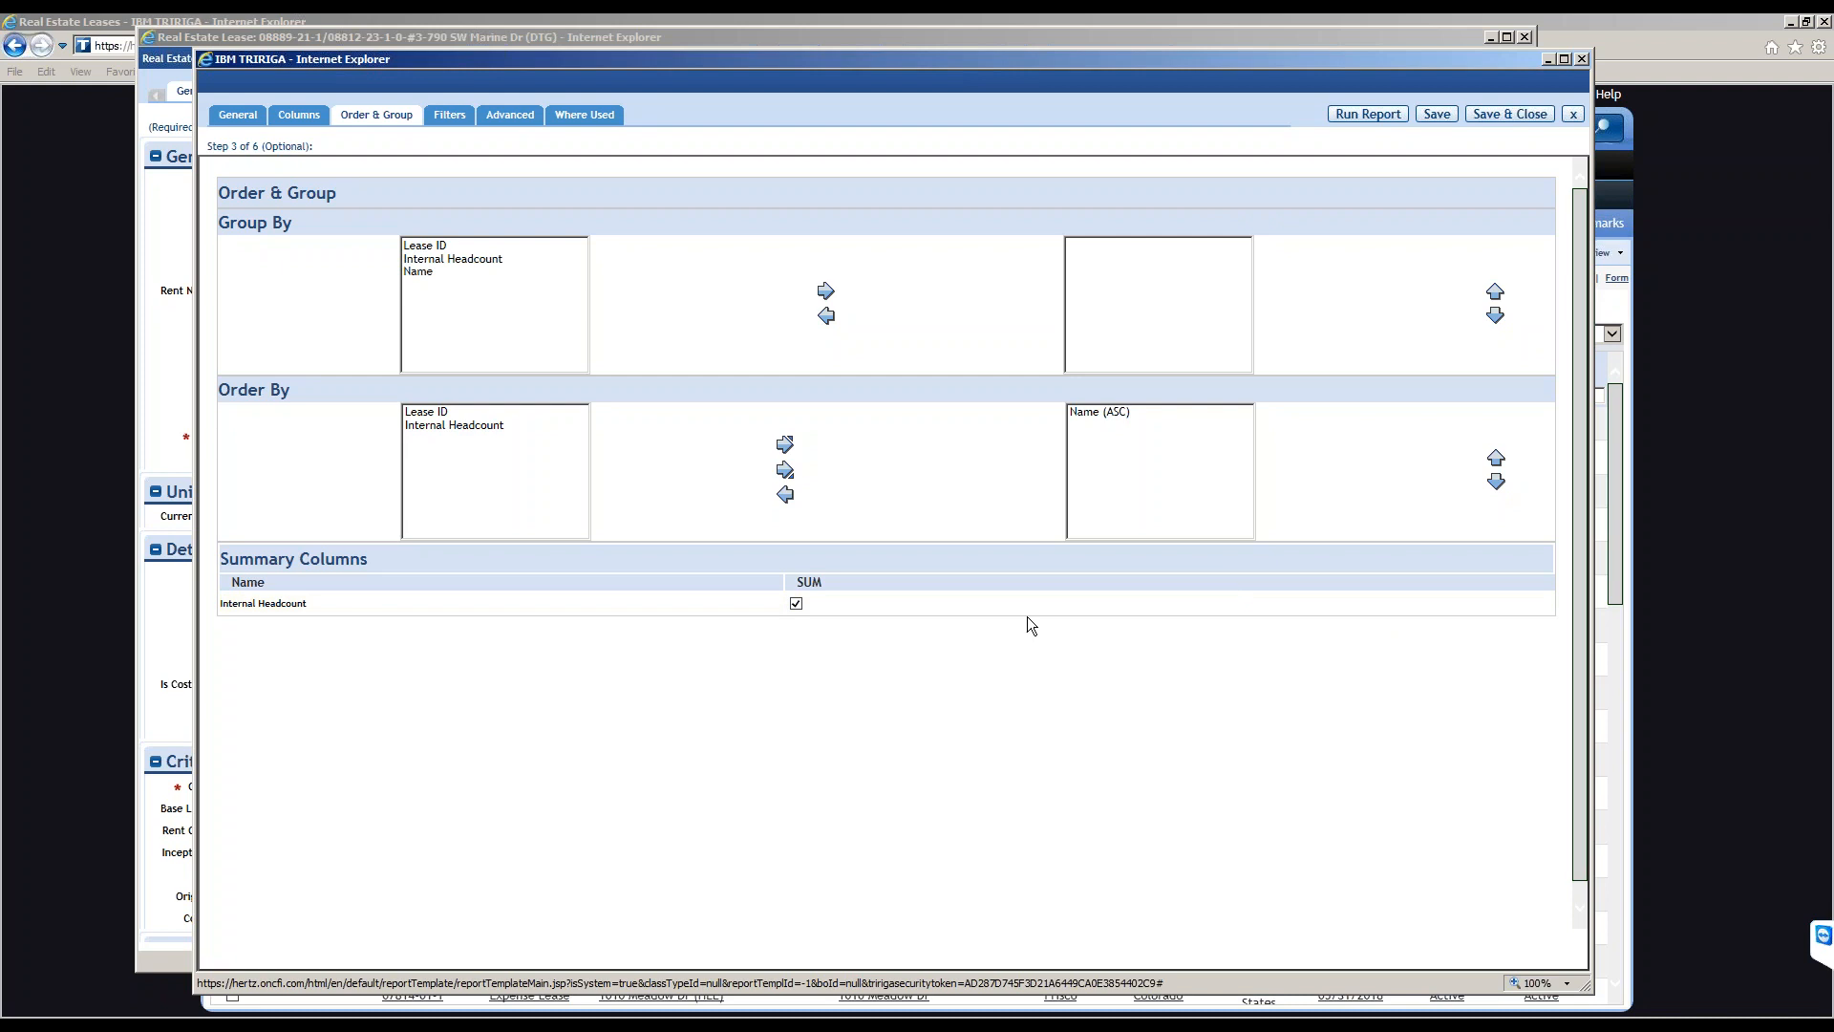
{"action": "left_click", "coordinate": [299, 115]}
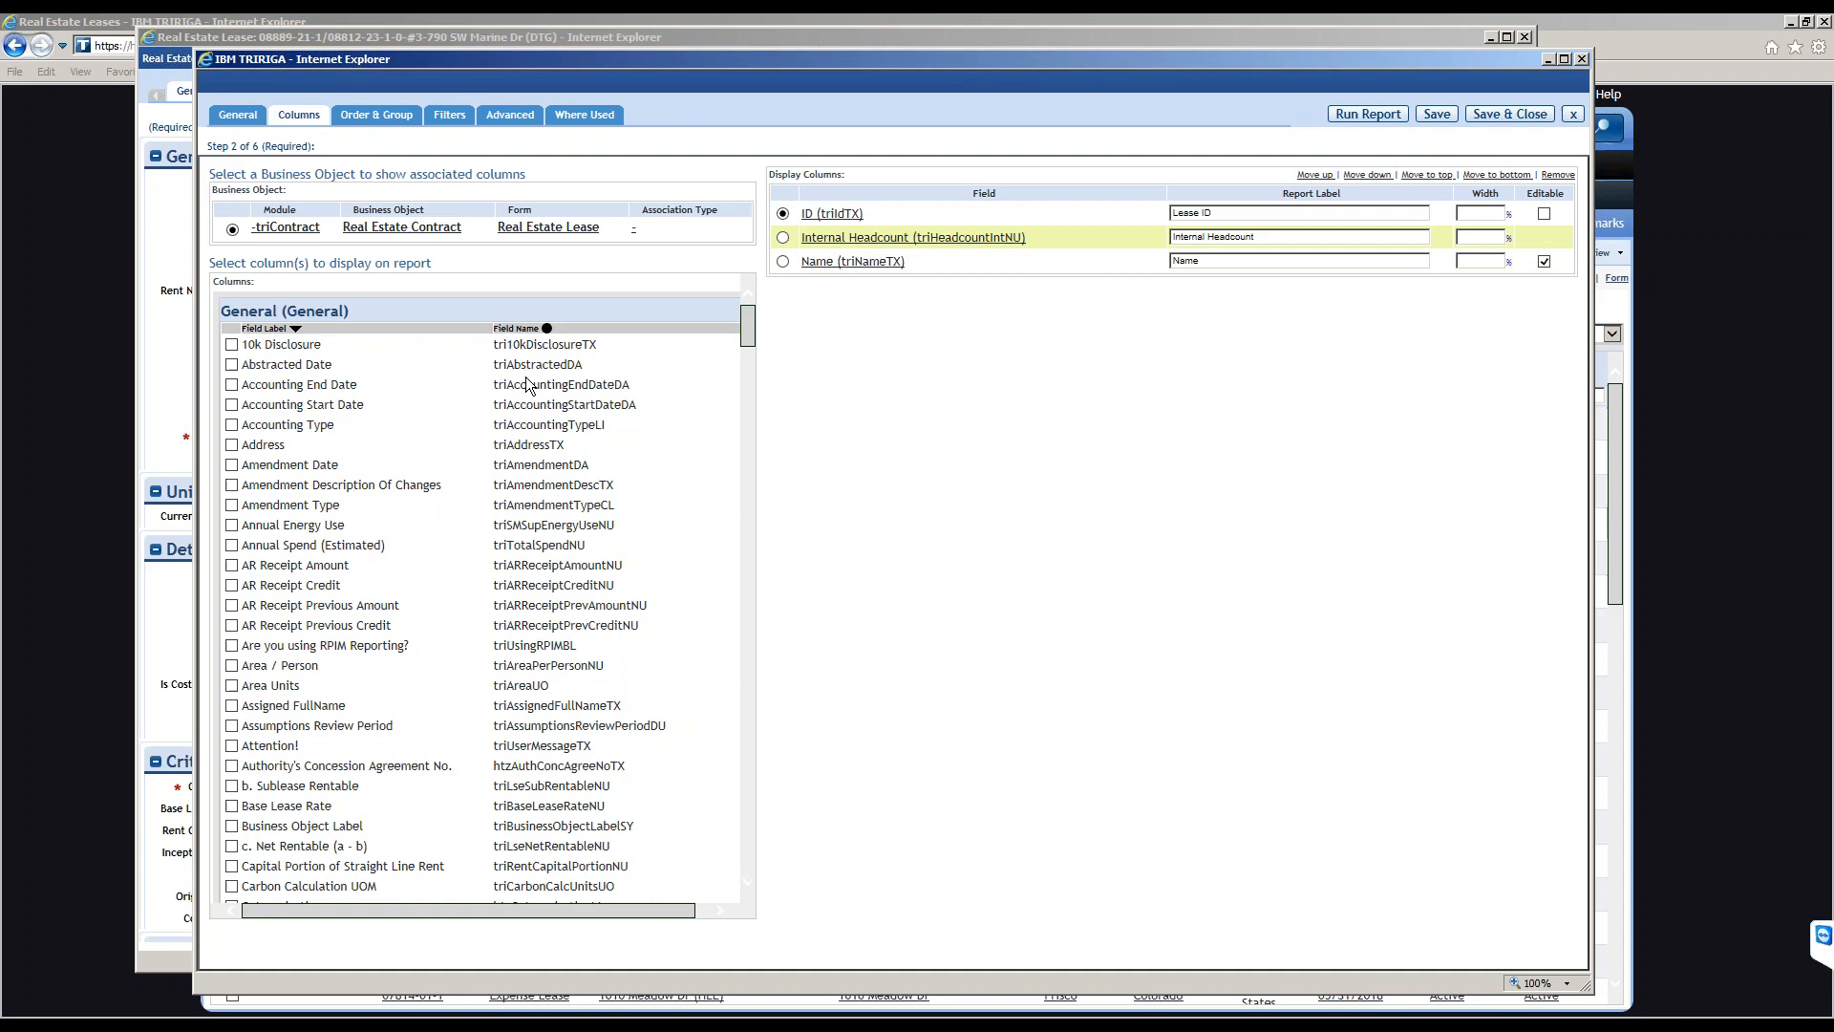
{"action": "left_click_drag", "start_coordinate": [749, 334], "coordinate": [728, 404]}
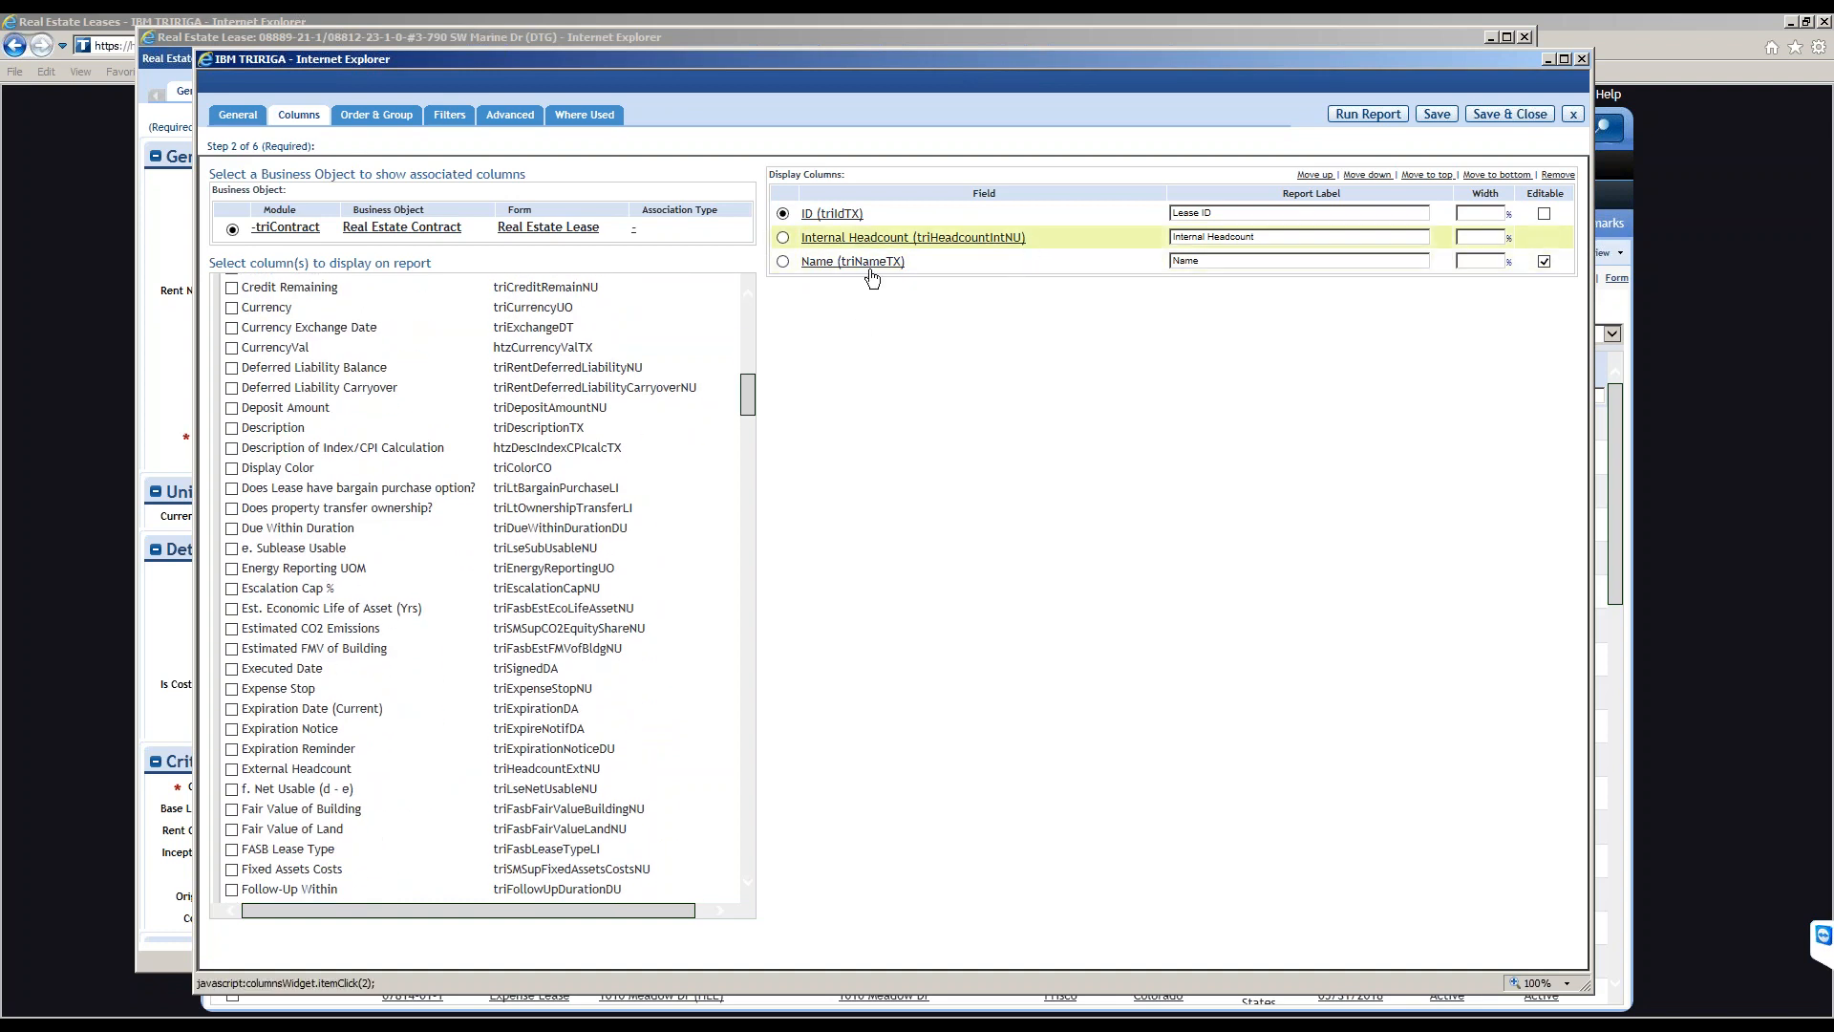
{"action": "left_click", "coordinate": [401, 122]}
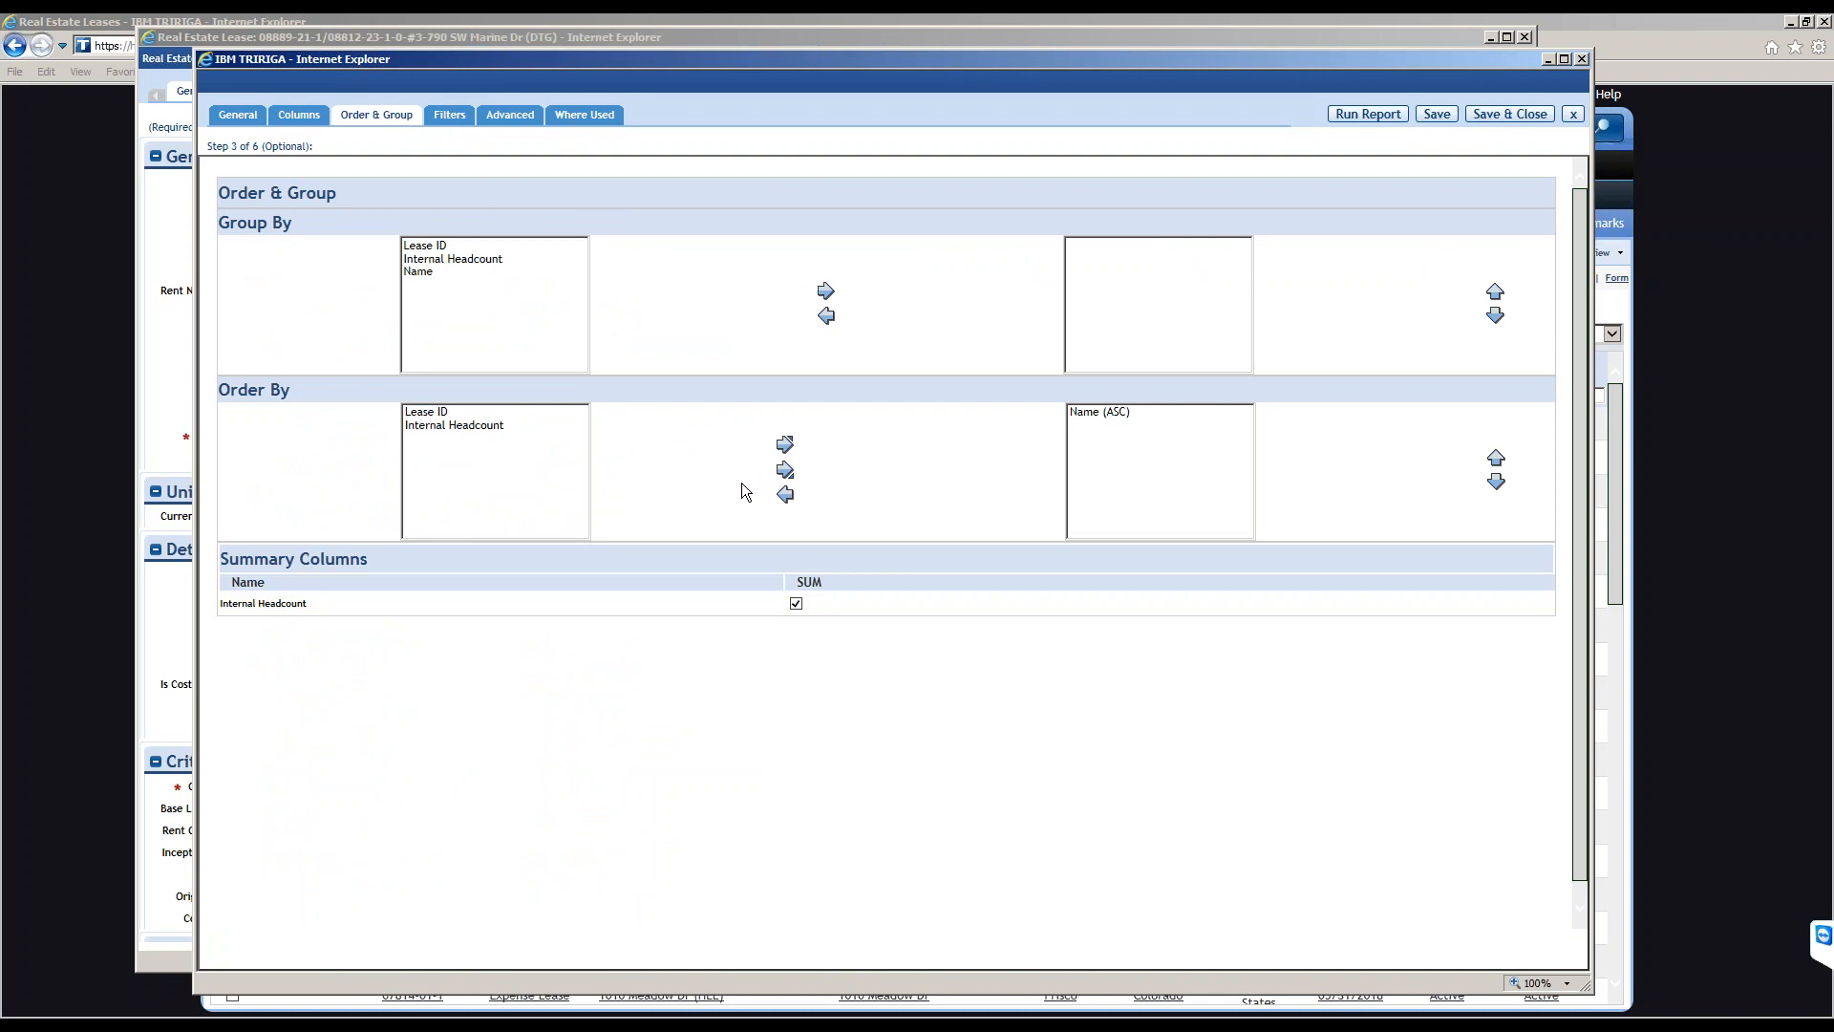
Add the Name (triNameTX) field as both a user filter and a system filter of the report.
{"action": "left_click", "coordinate": [451, 117]}
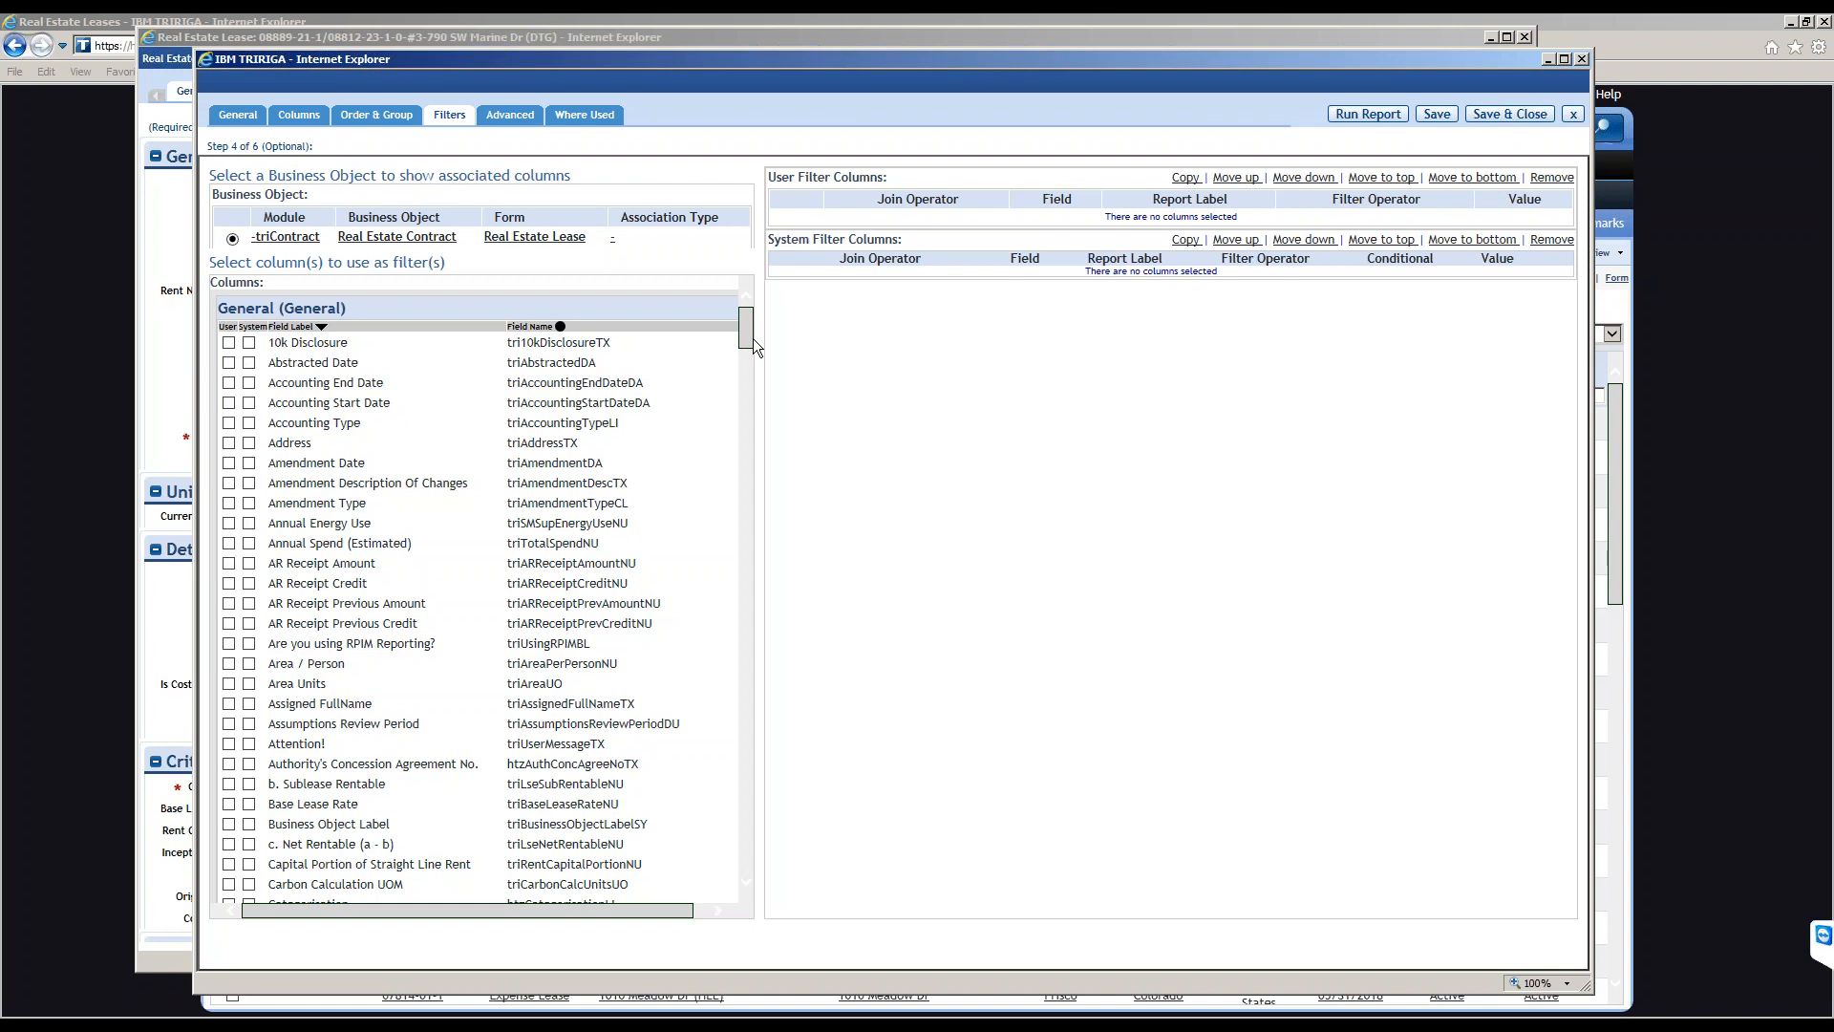
{"action": "left_click_drag", "start_coordinate": [748, 334], "coordinate": [711, 598]}
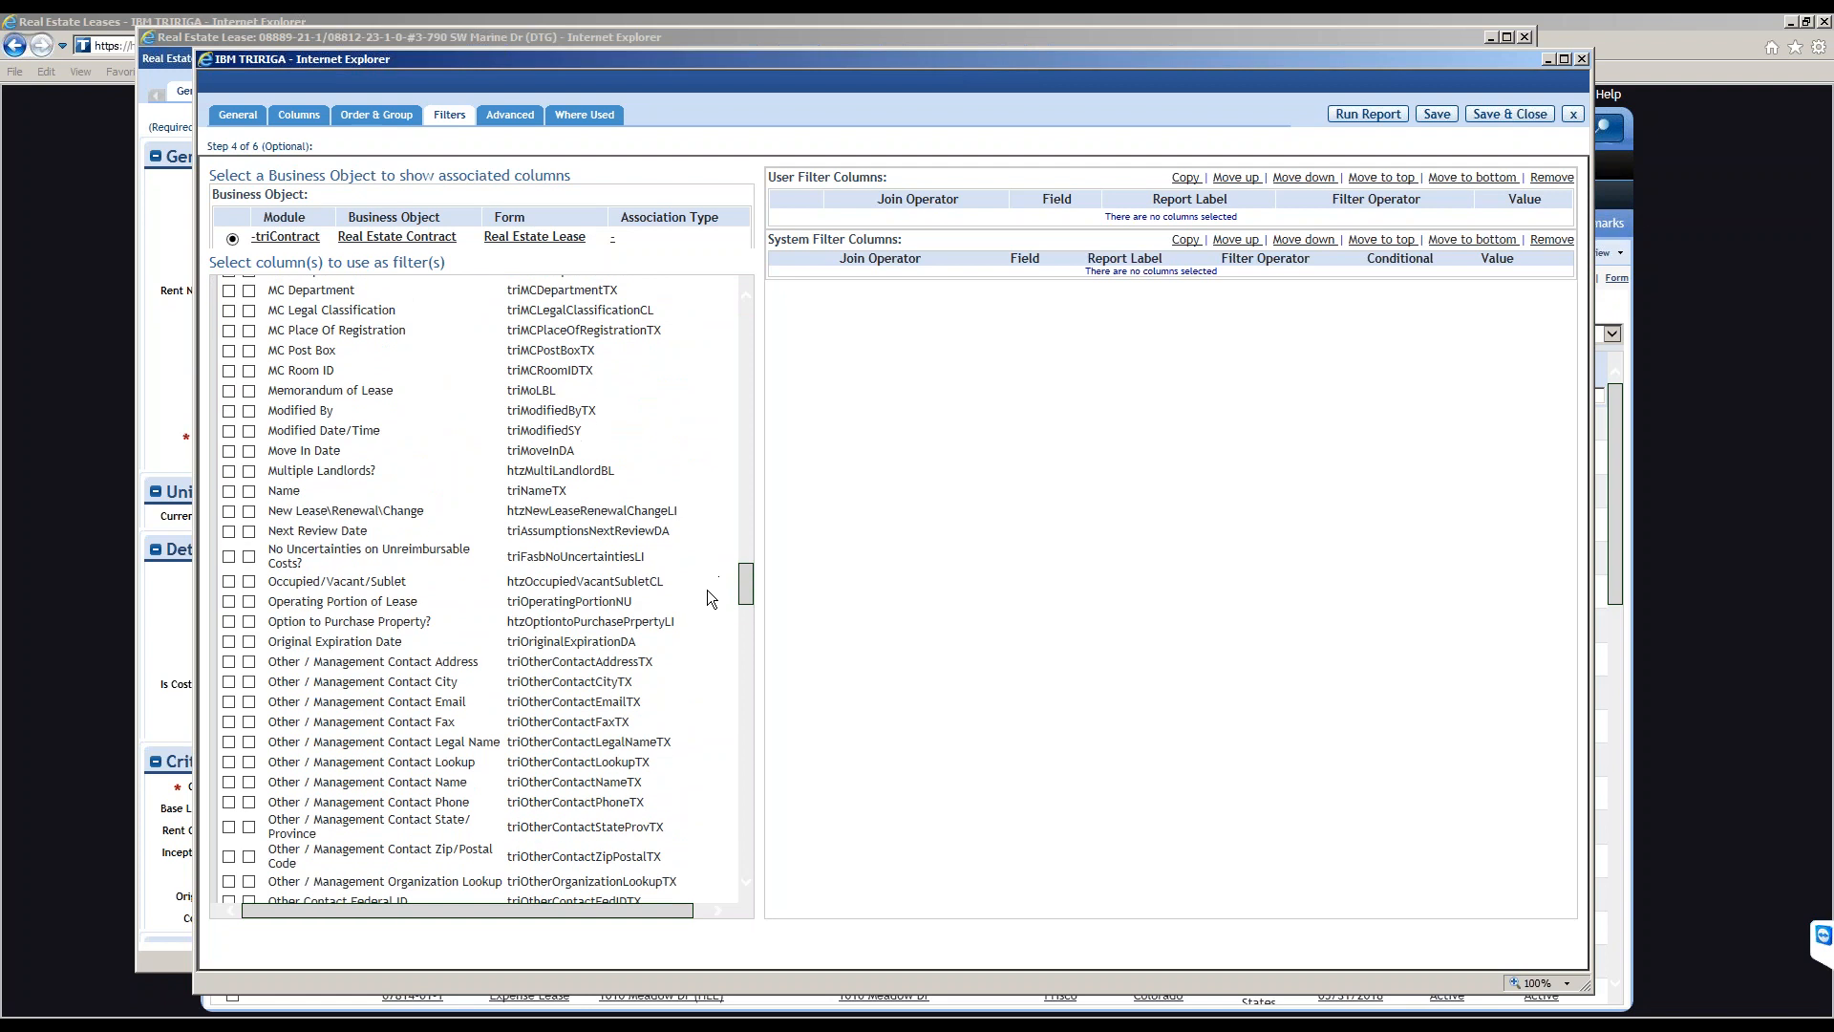
{"action": "left_click", "coordinate": [231, 492]}
{"action": "left_click", "coordinate": [249, 492]}
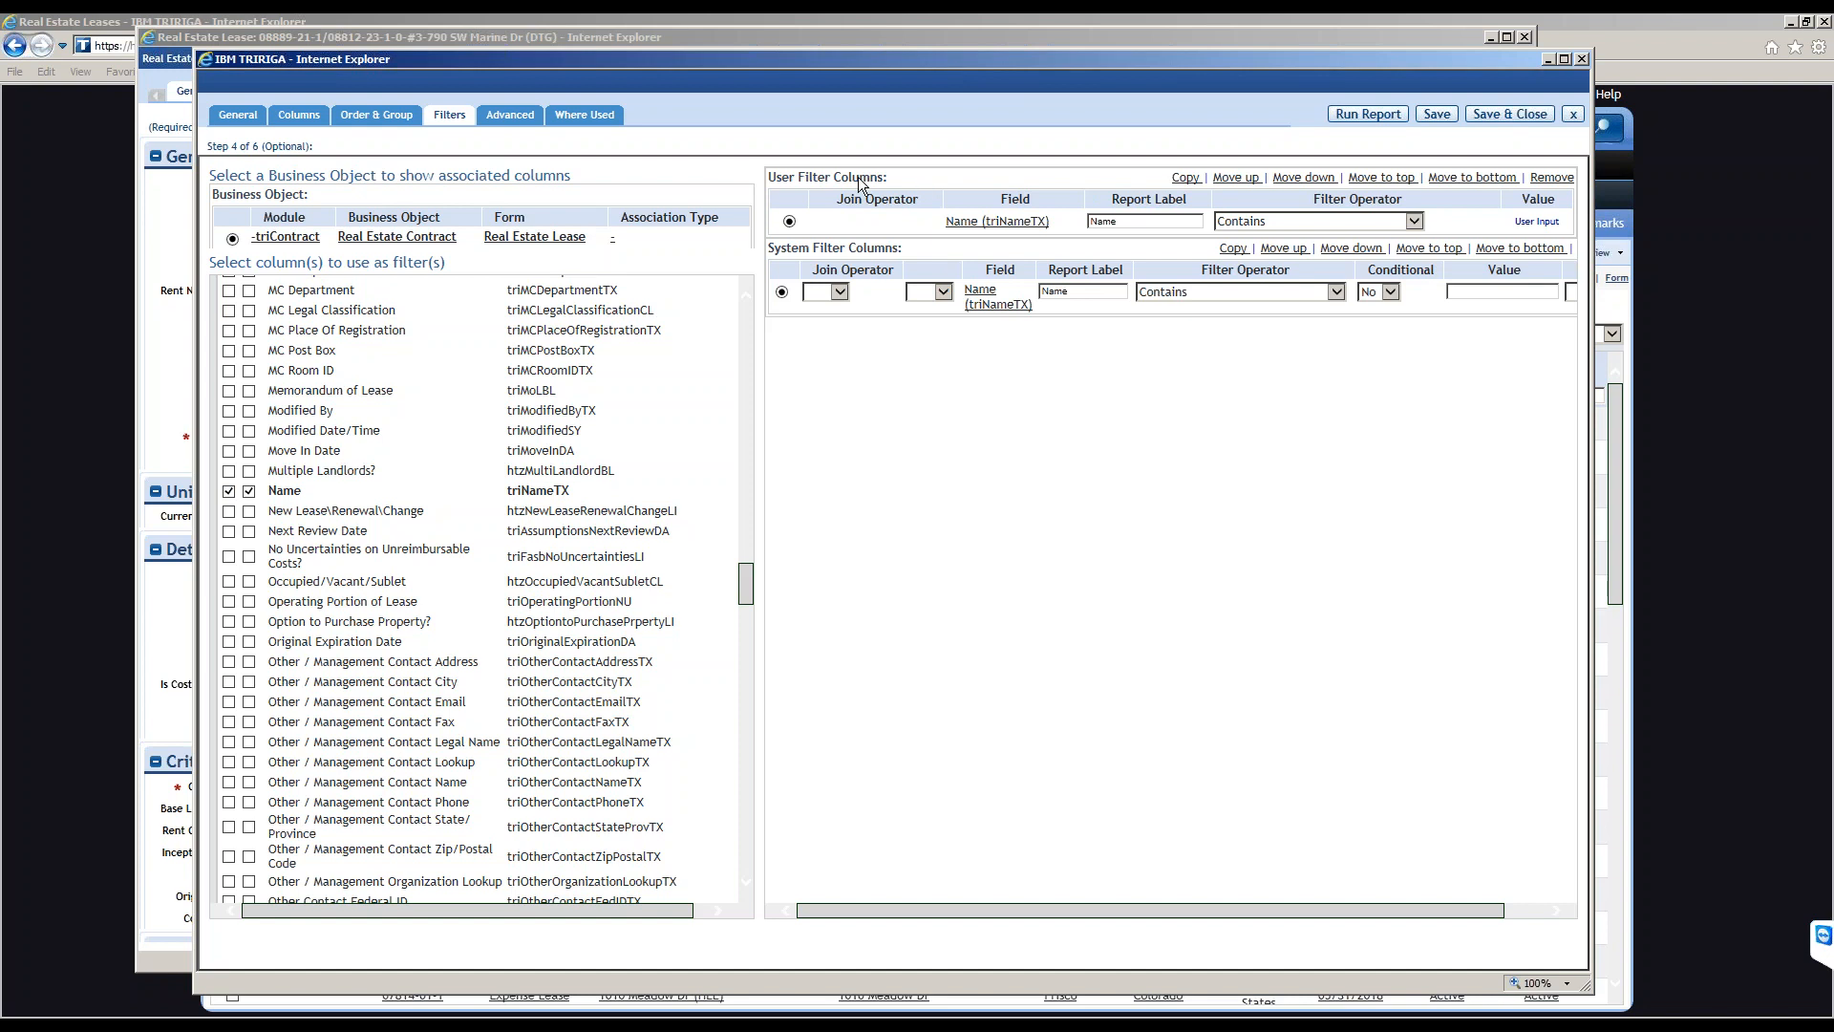
{"action": "left_click_drag", "start_coordinate": [912, 250], "coordinate": [781, 255]}
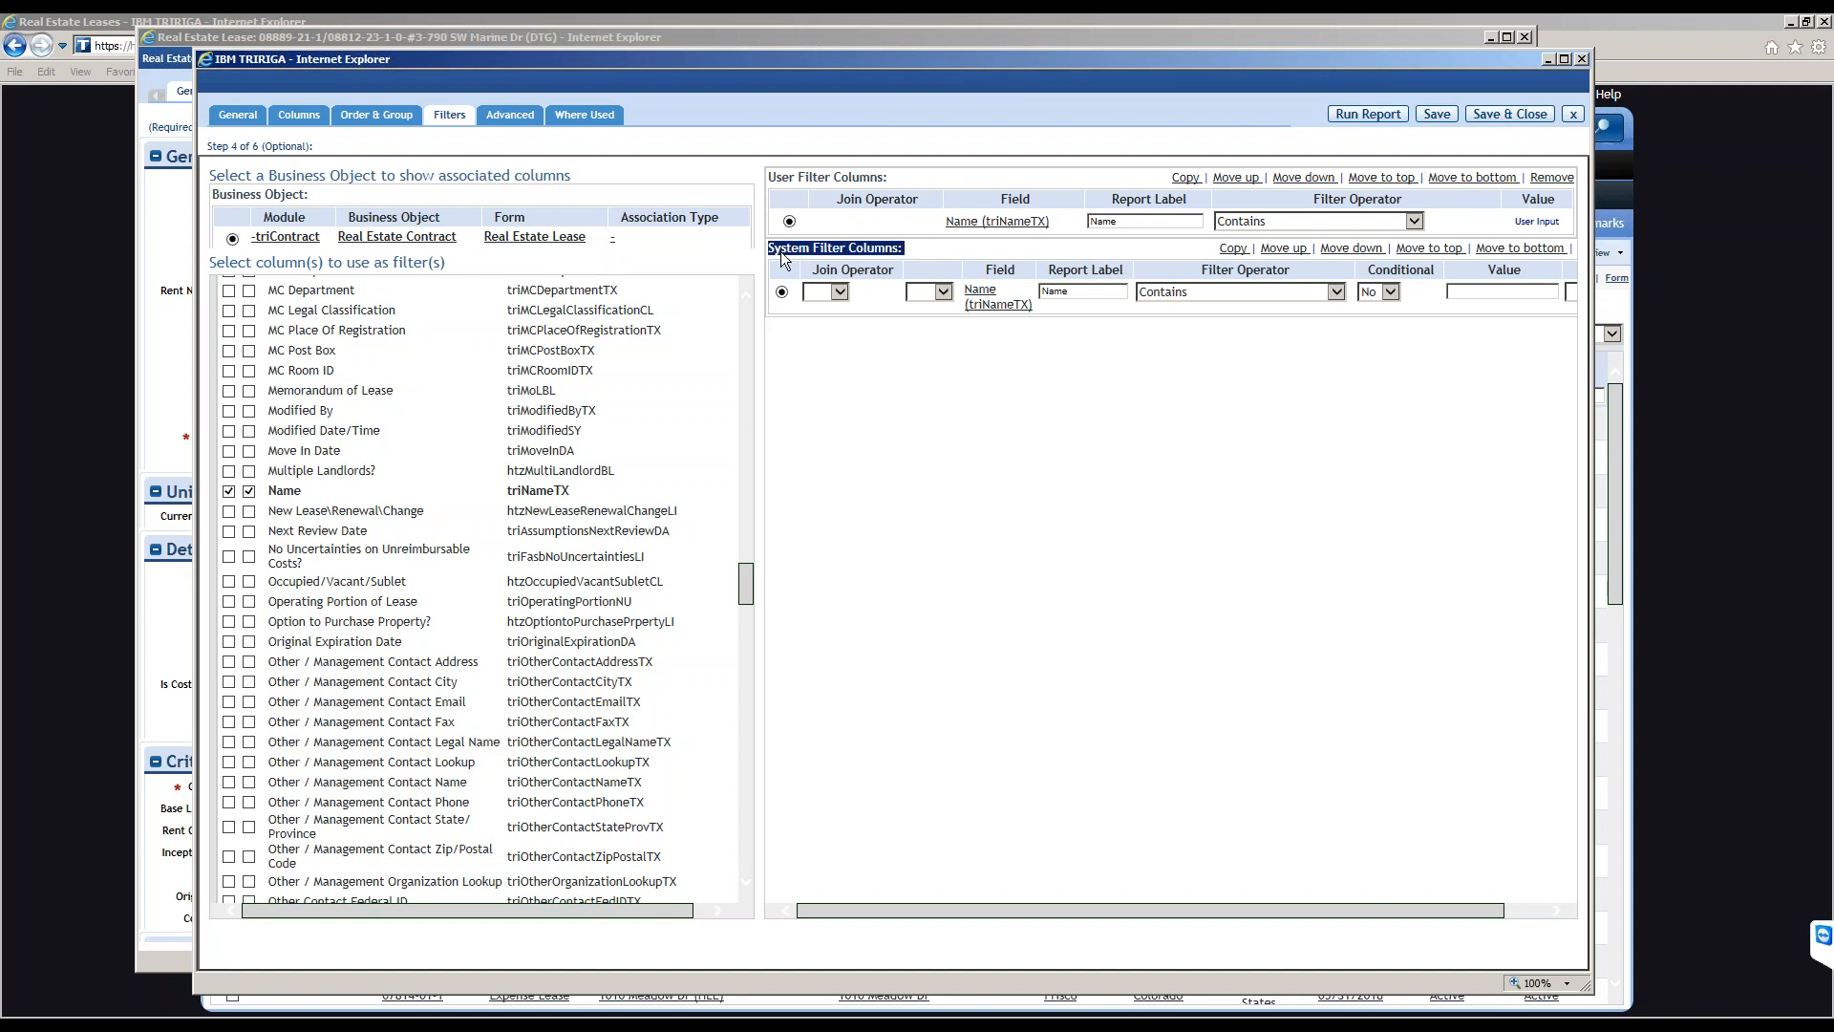
{"action": "left_click", "coordinate": [949, 388]}
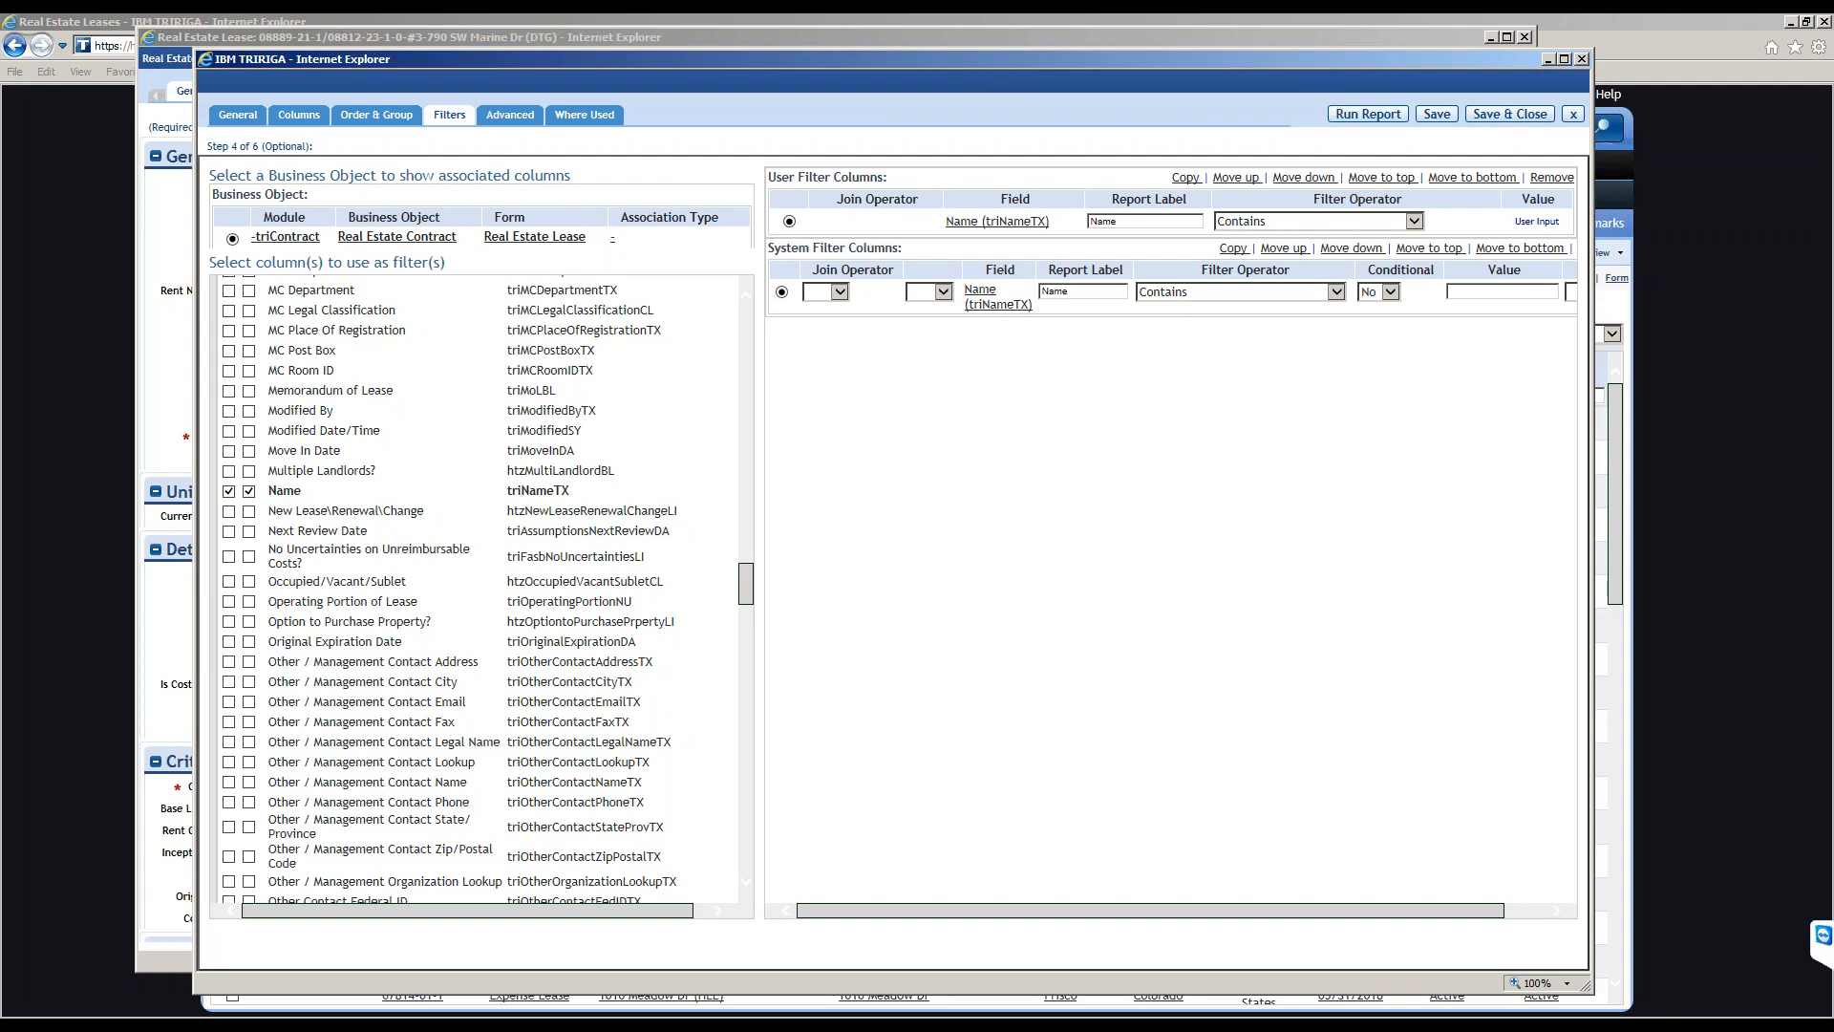
{"action": "left_click", "coordinate": [1033, 221]}
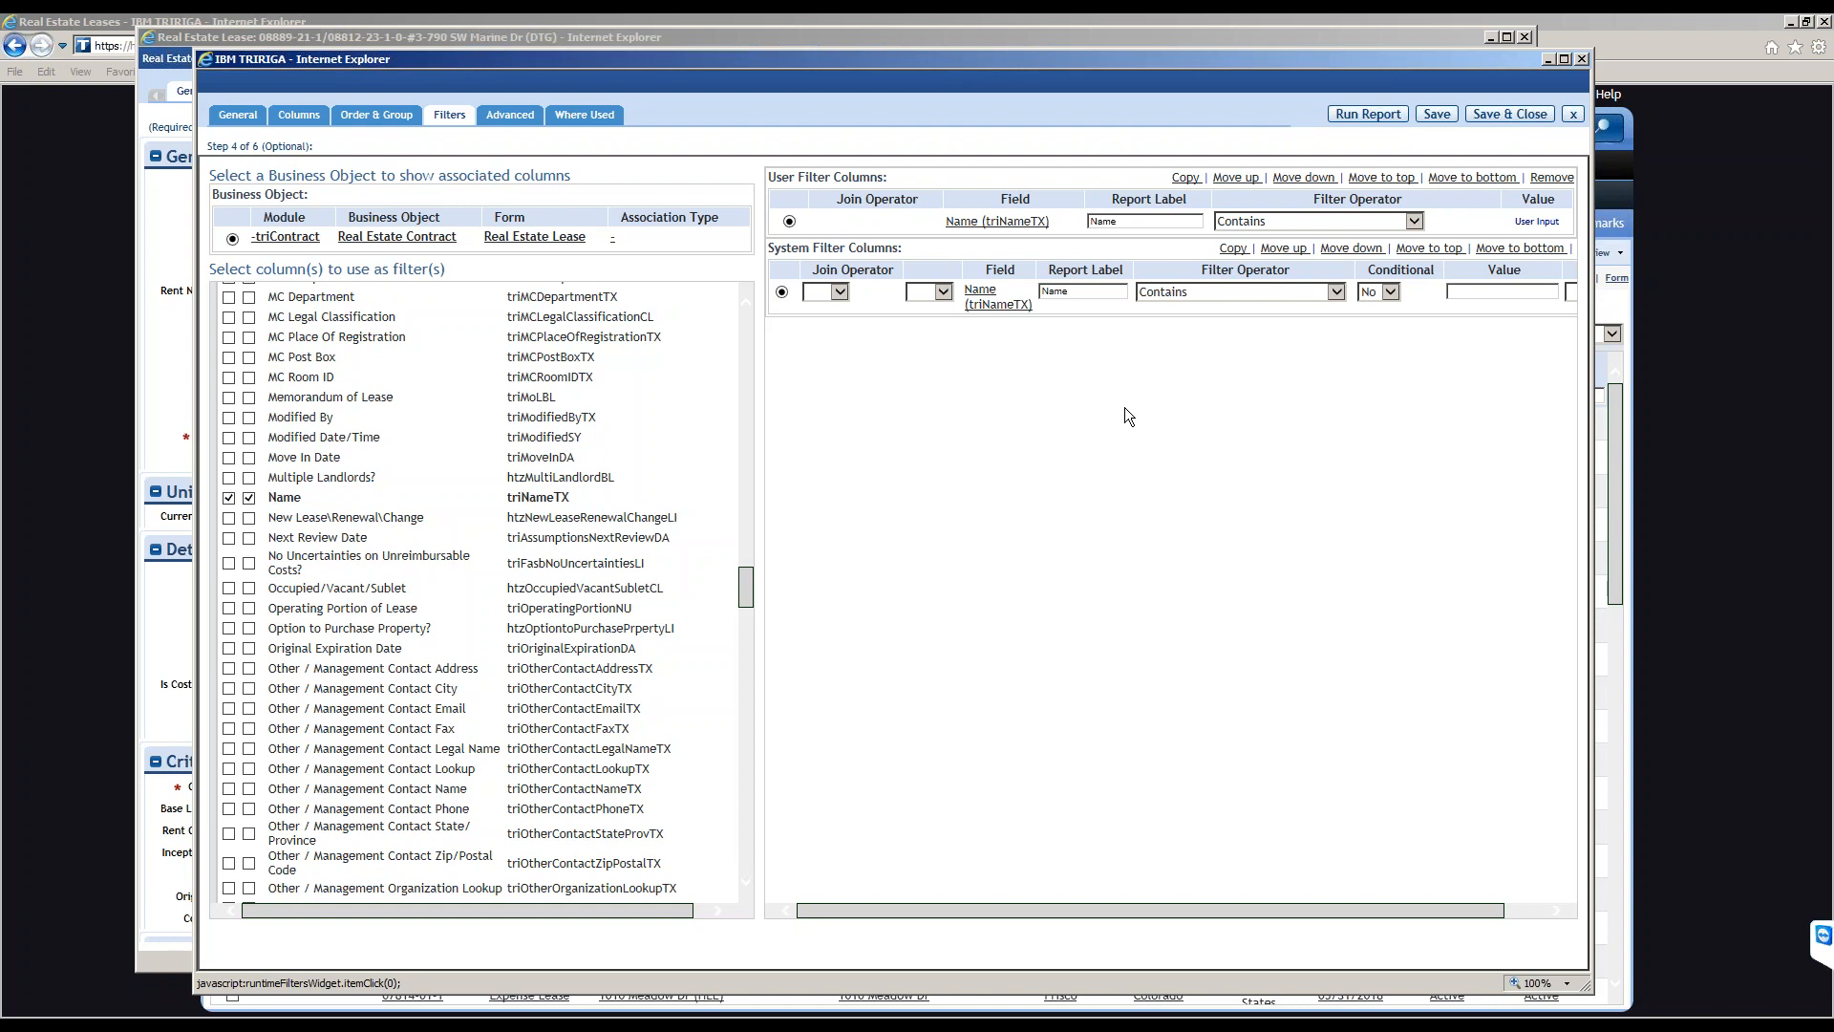
Maximize the report builder window and look through the fields available as filters, down to Name.
{"action": "double_click", "coordinate": [793, 59]}
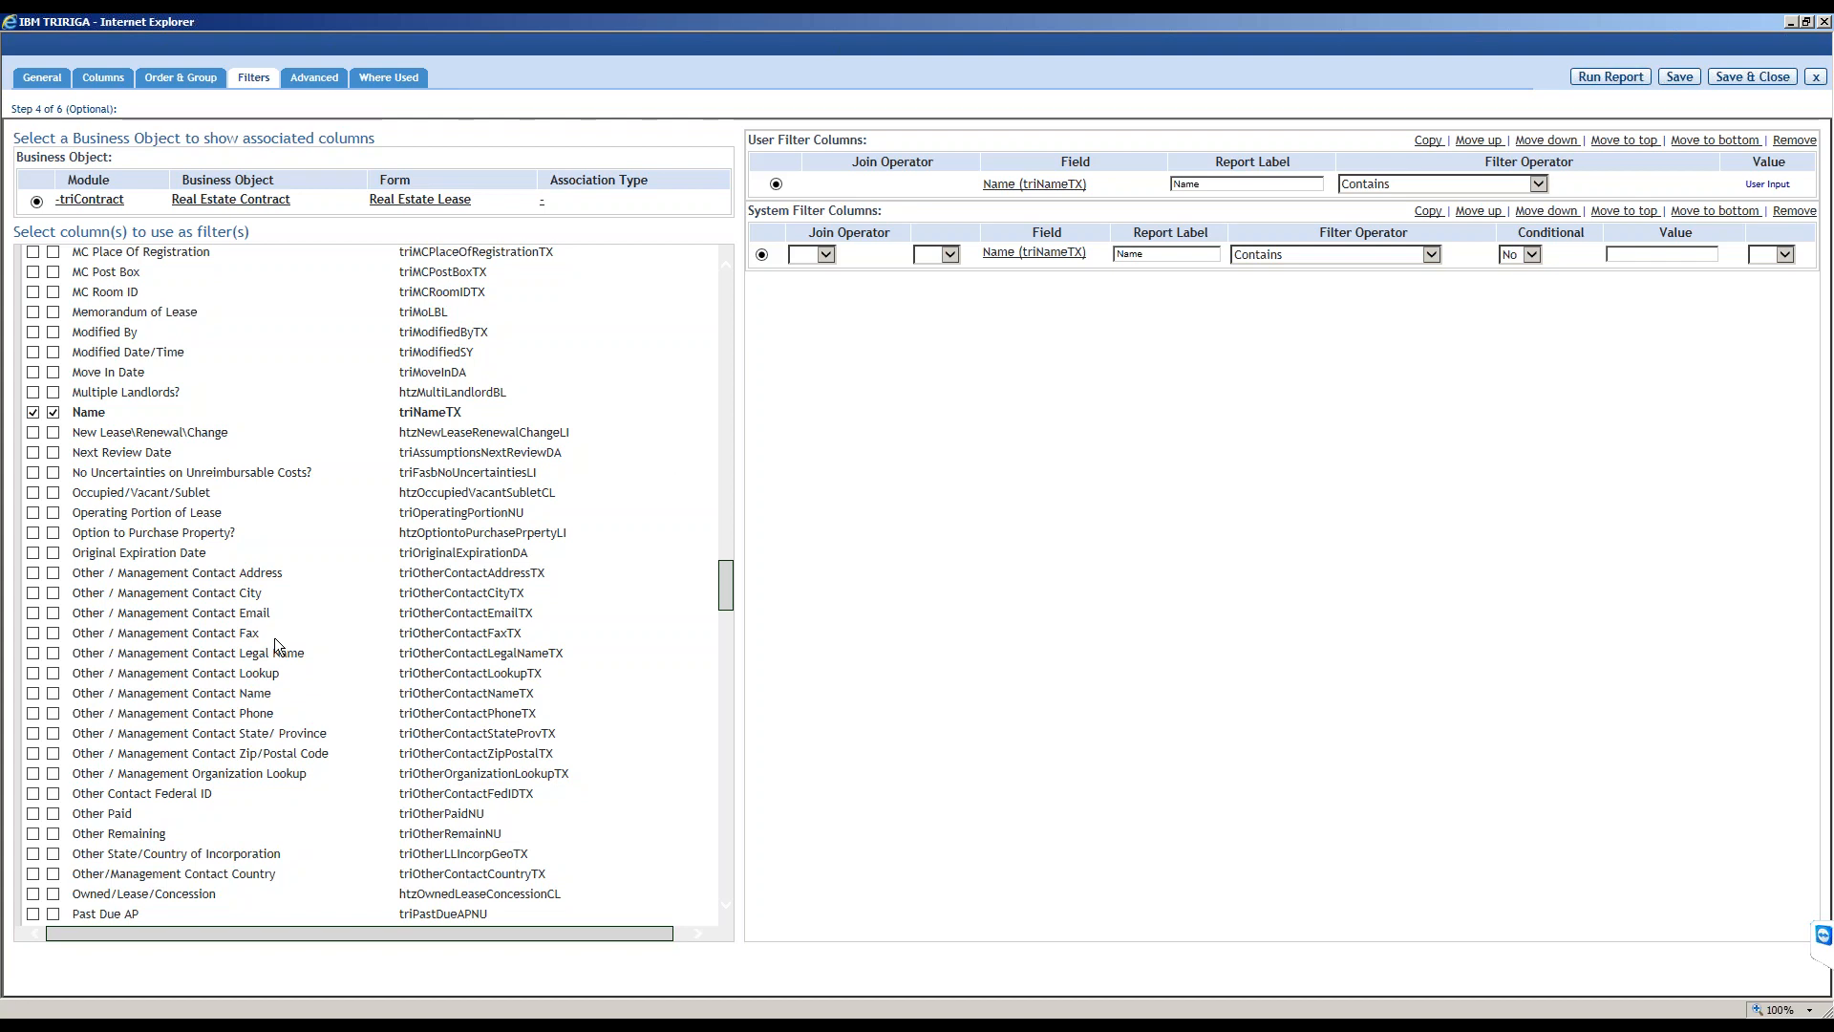
{"action": "left_click_drag", "start_coordinate": [722, 594], "coordinate": [719, 306]}
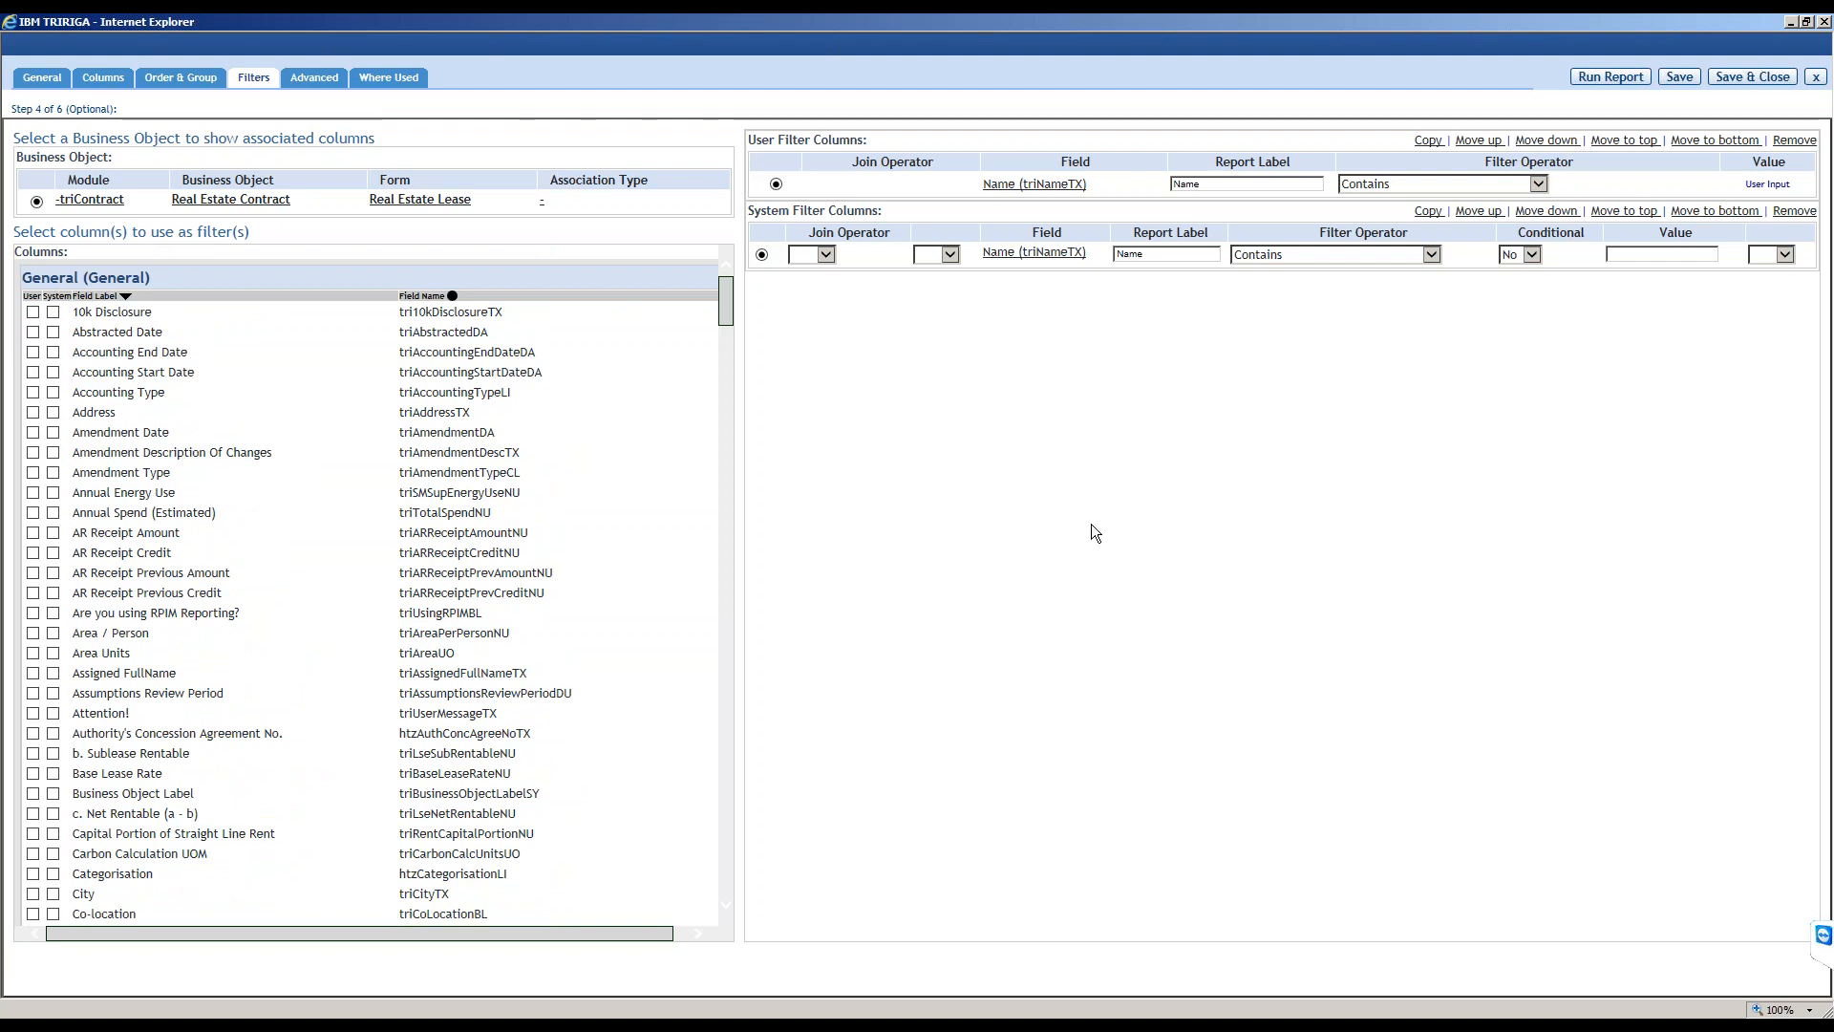
{"action": "left_click_drag", "start_coordinate": [731, 301], "coordinate": [694, 588]}
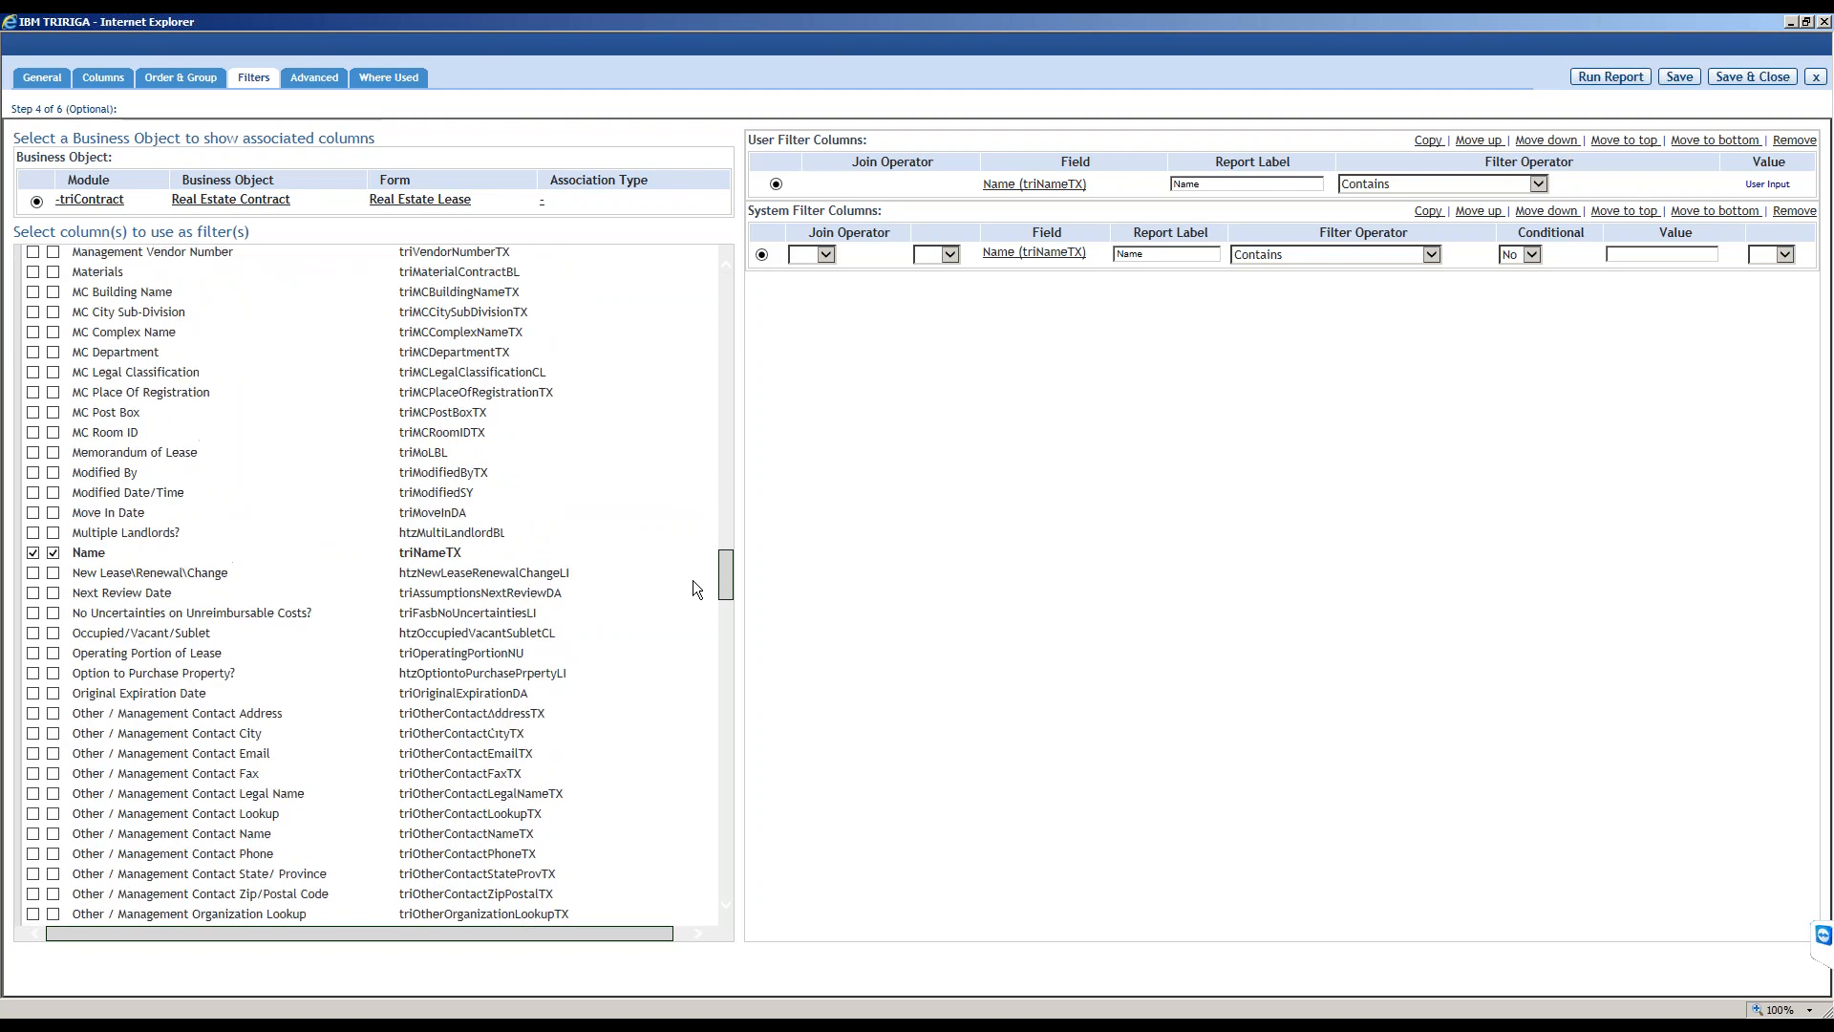
Remove and re-add Name as a system filter, and examine the filter operators available for the Name user filter.
{"action": "left_click", "coordinate": [54, 554]}
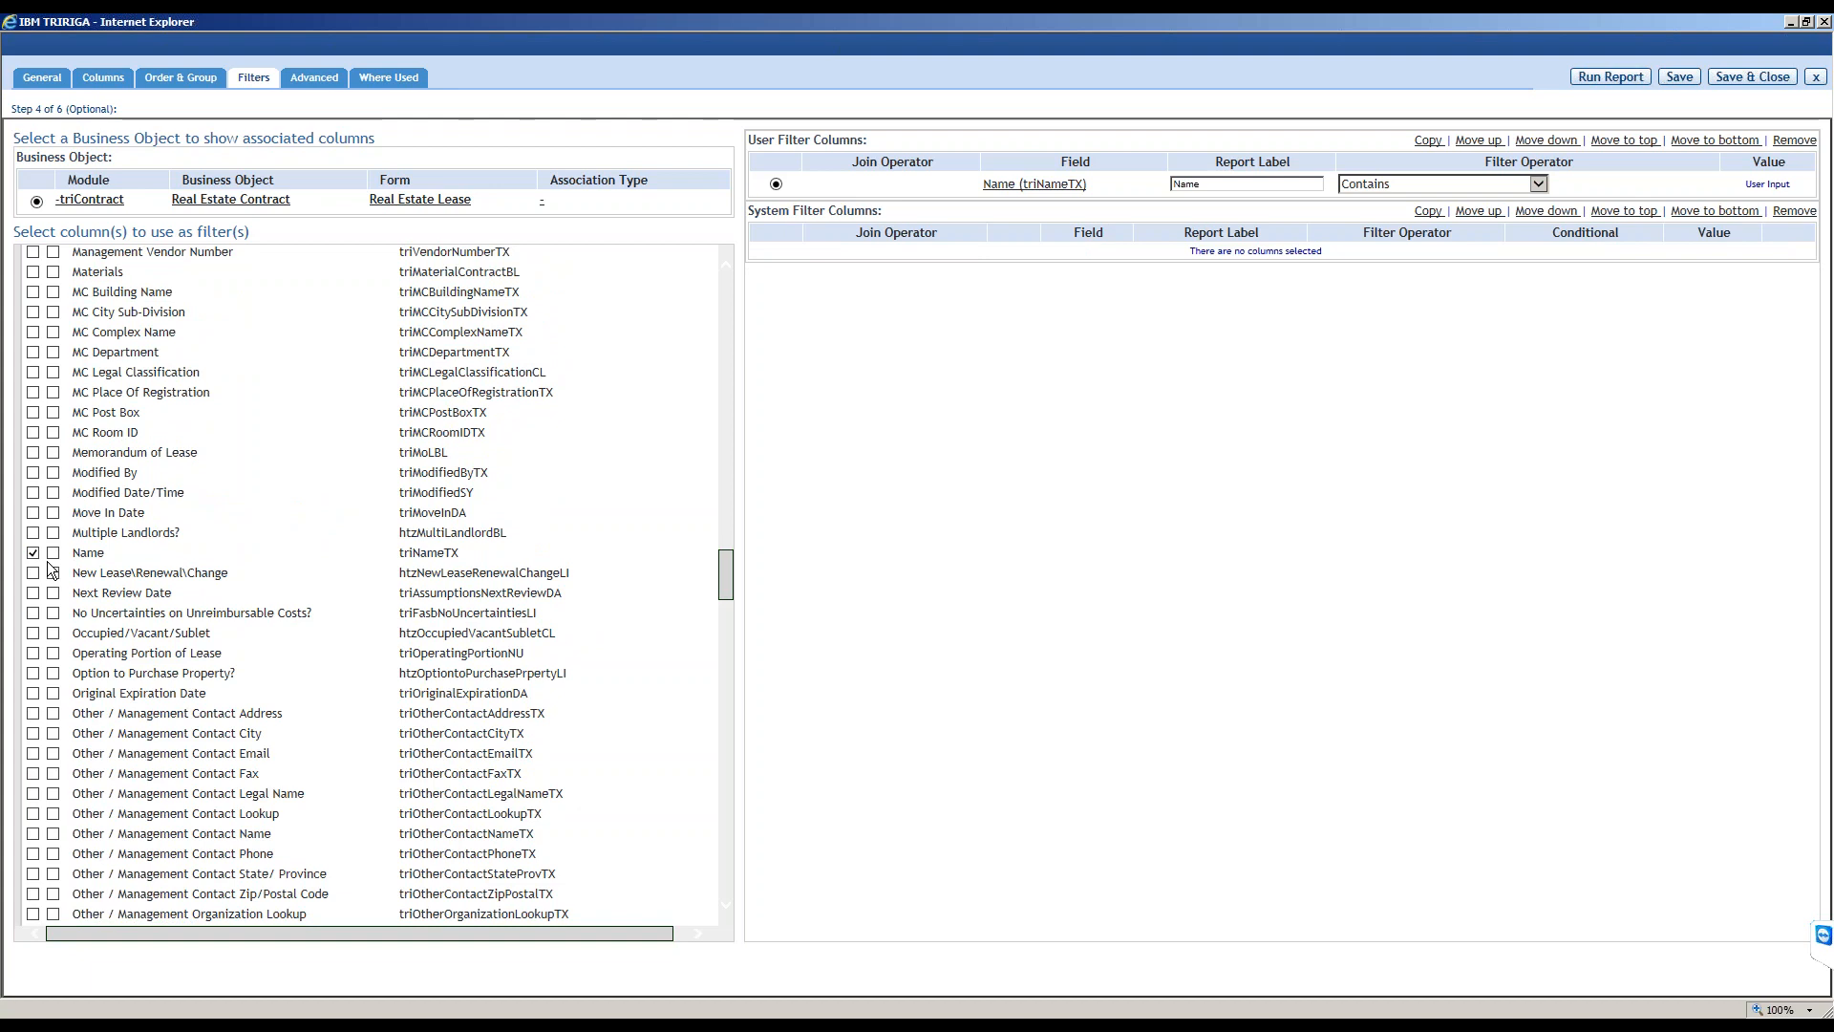
{"action": "left_click", "coordinate": [53, 554]}
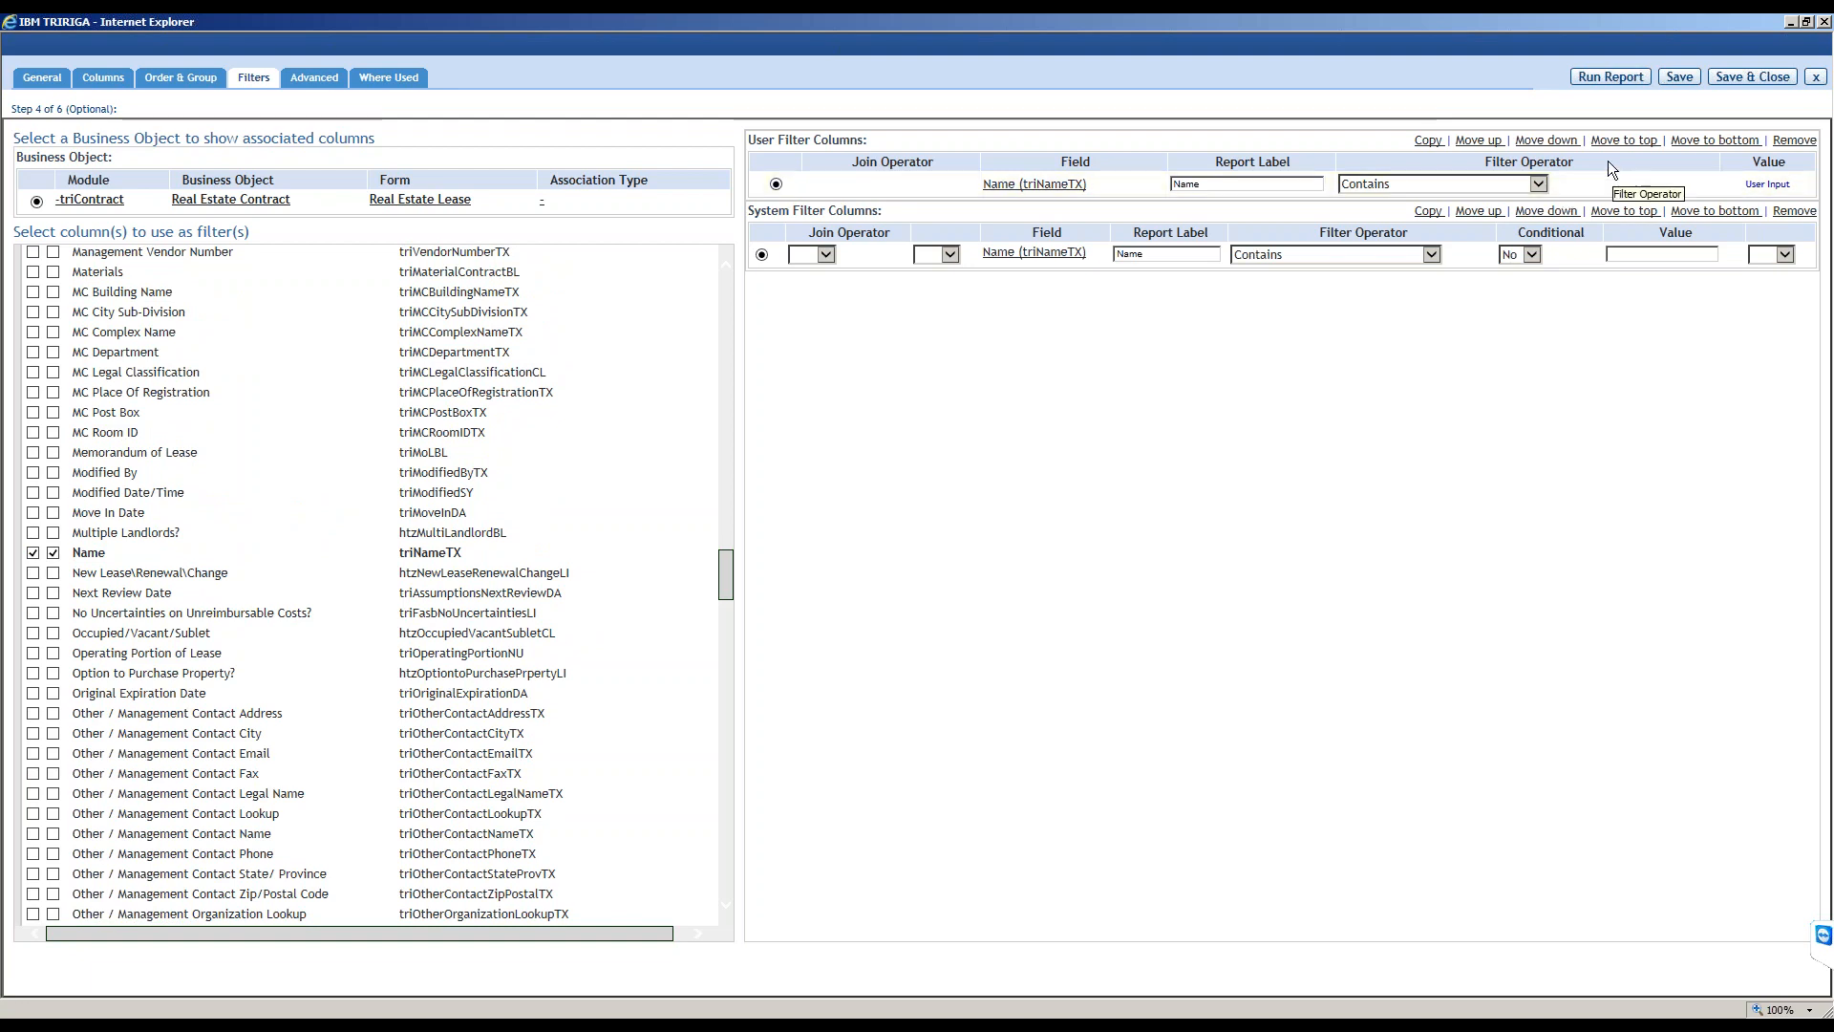
{"action": "left_click", "coordinate": [1075, 187]}
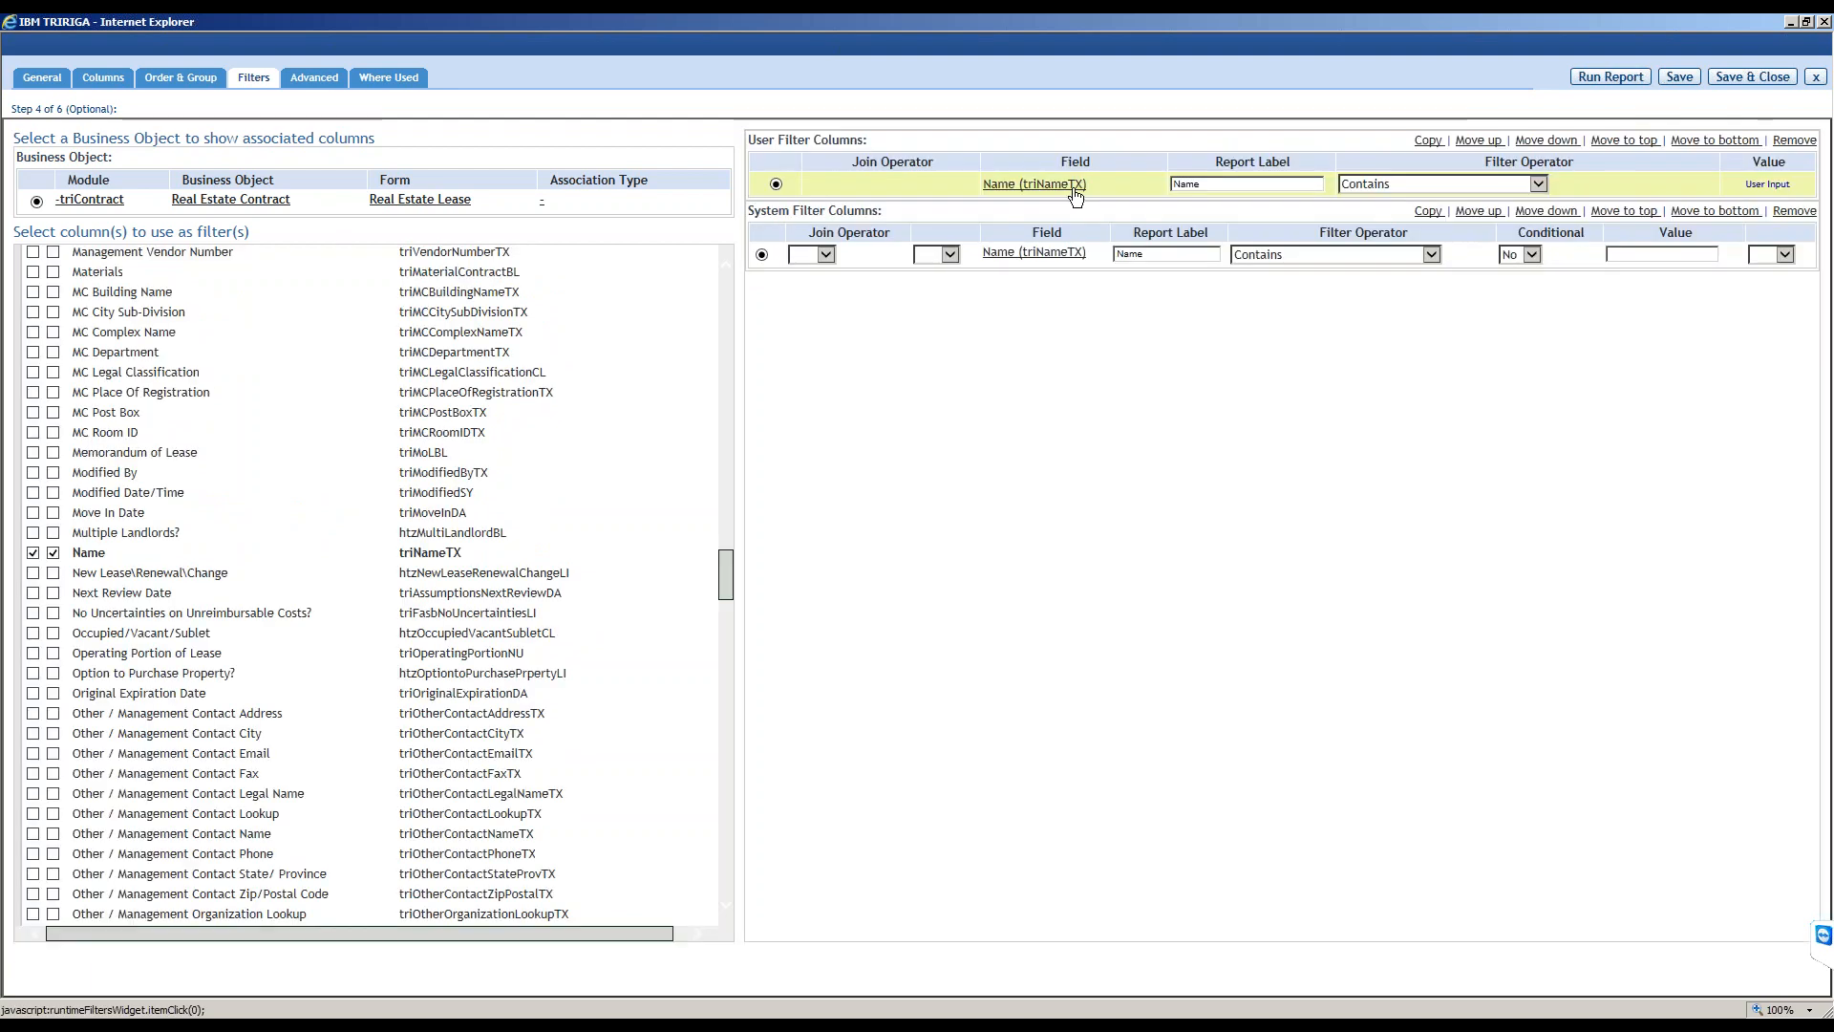
{"action": "left_click", "coordinate": [1400, 185]}
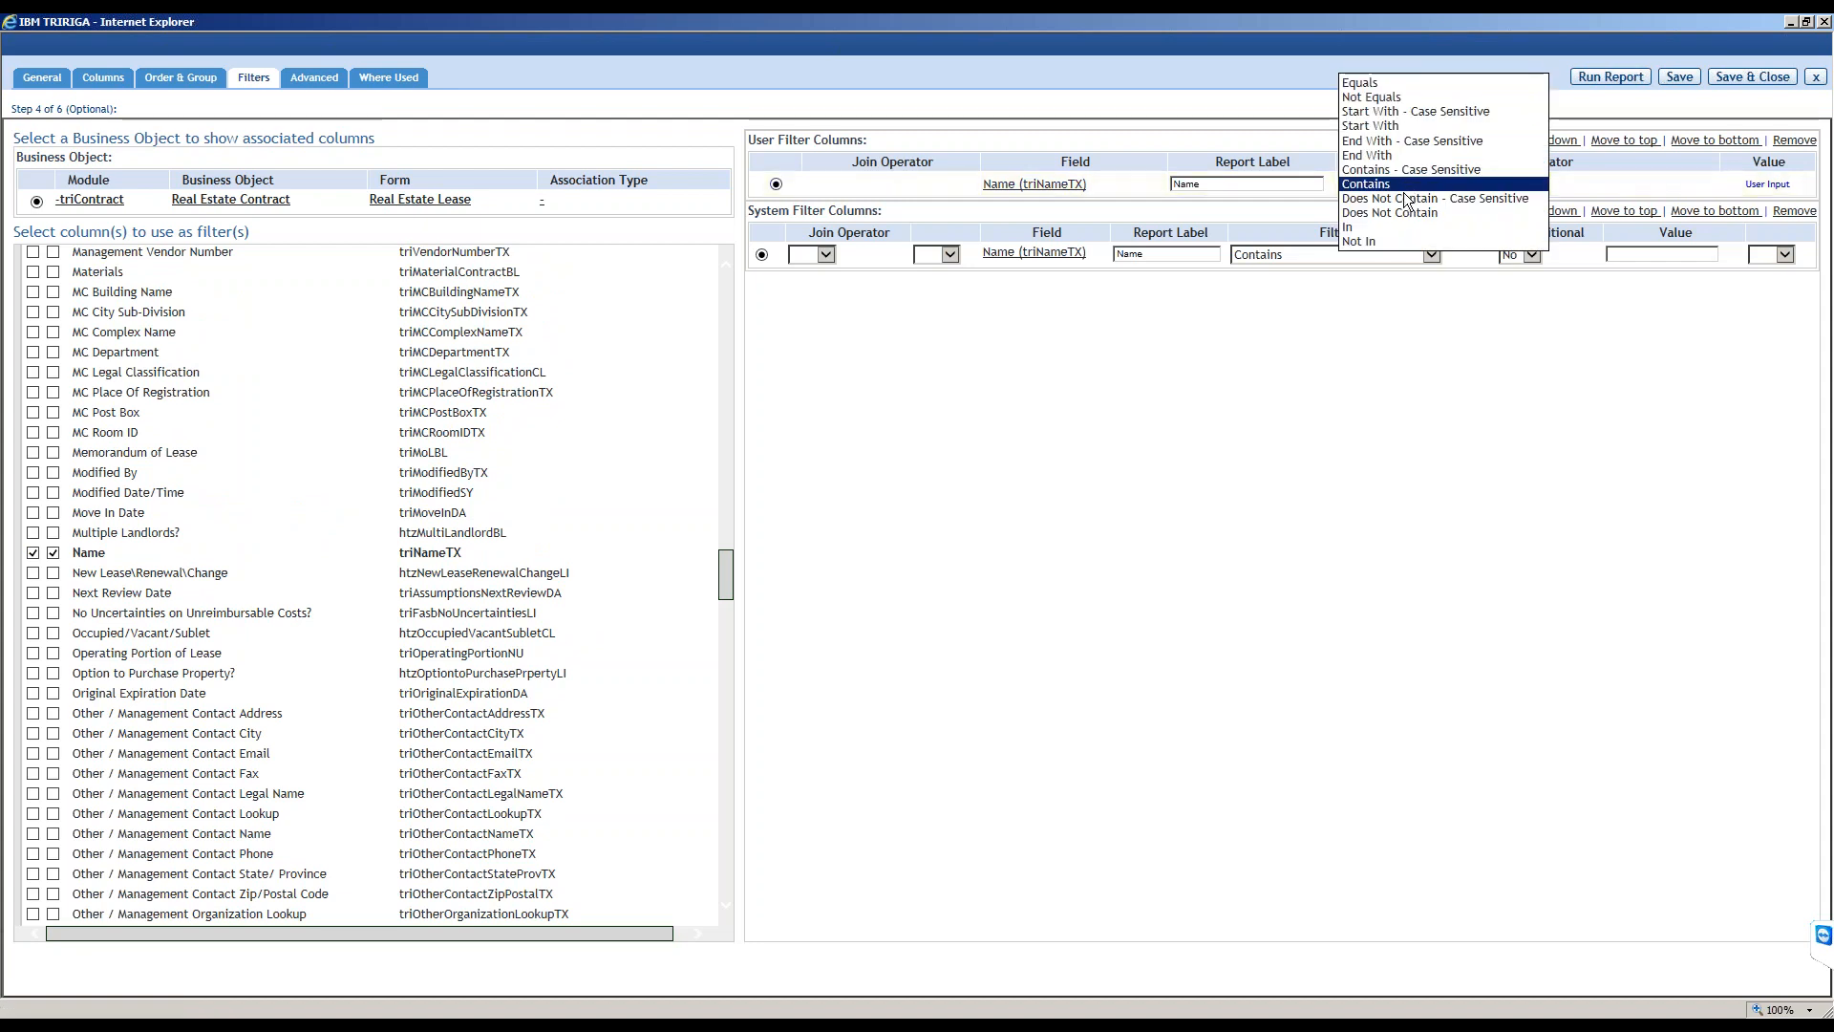
{"action": "left_click", "coordinate": [1110, 191]}
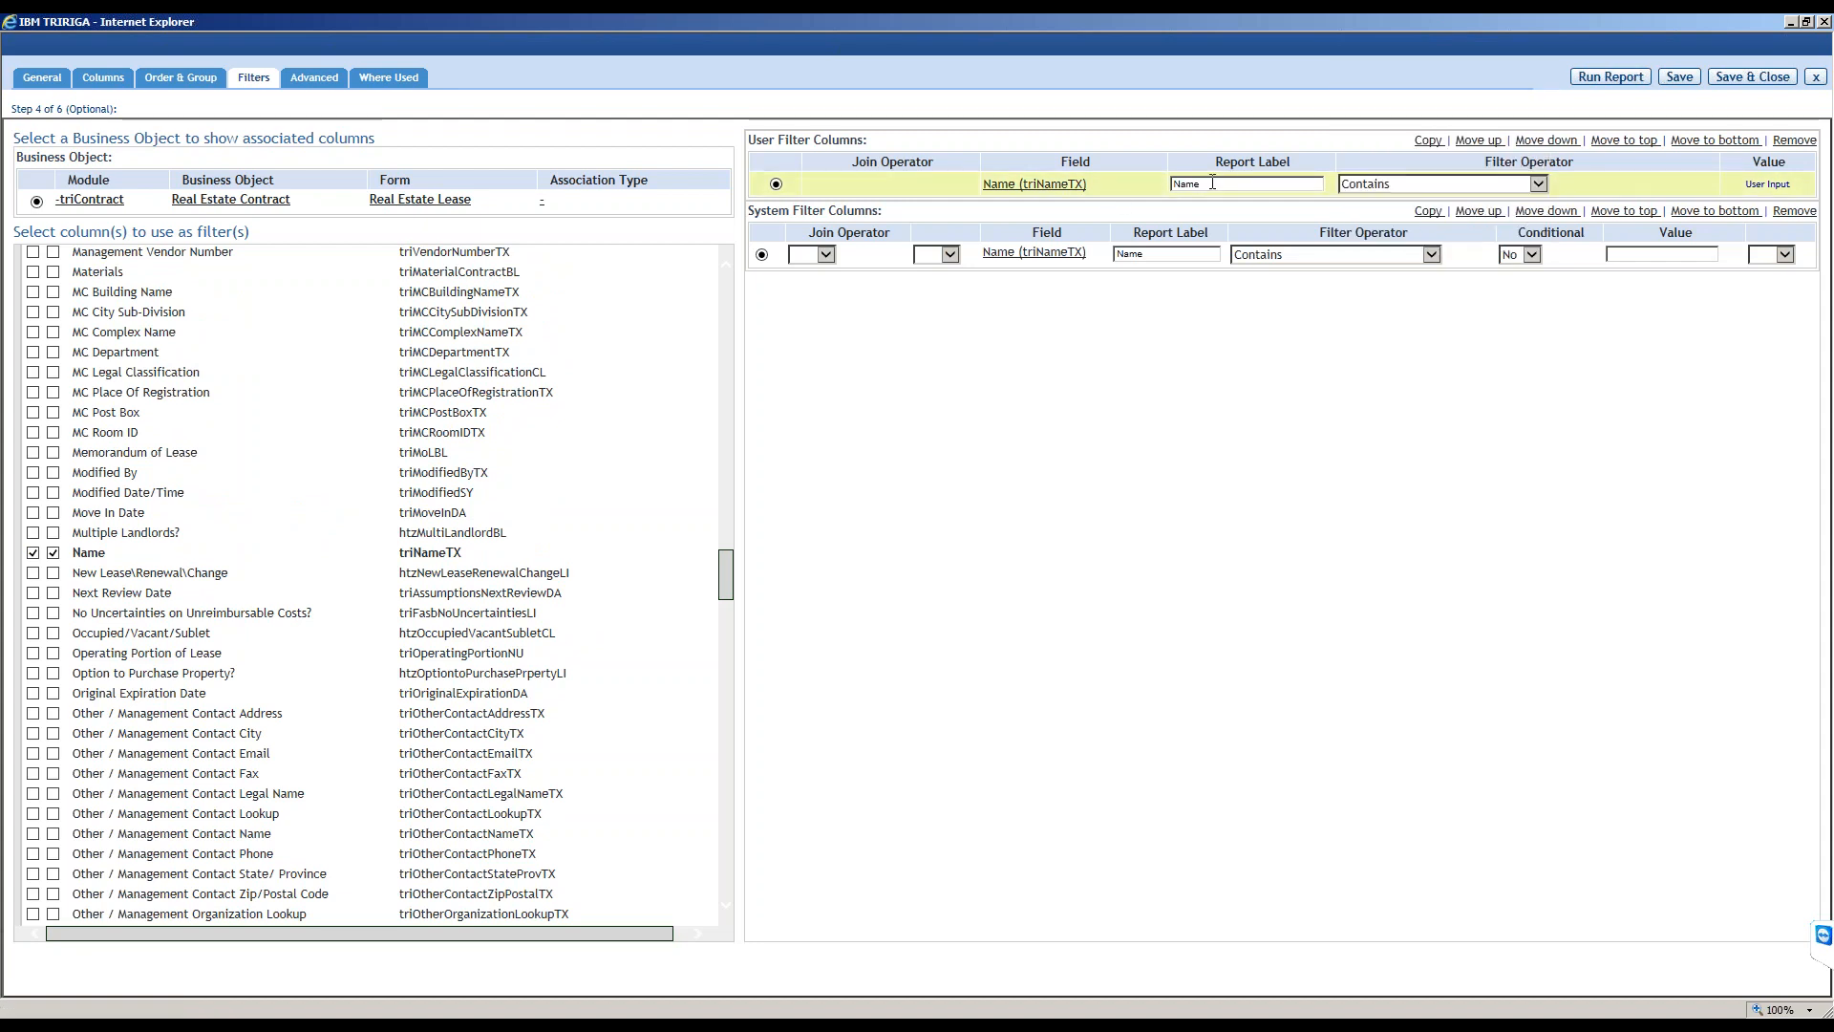
{"action": "left_click", "coordinate": [1387, 184]}
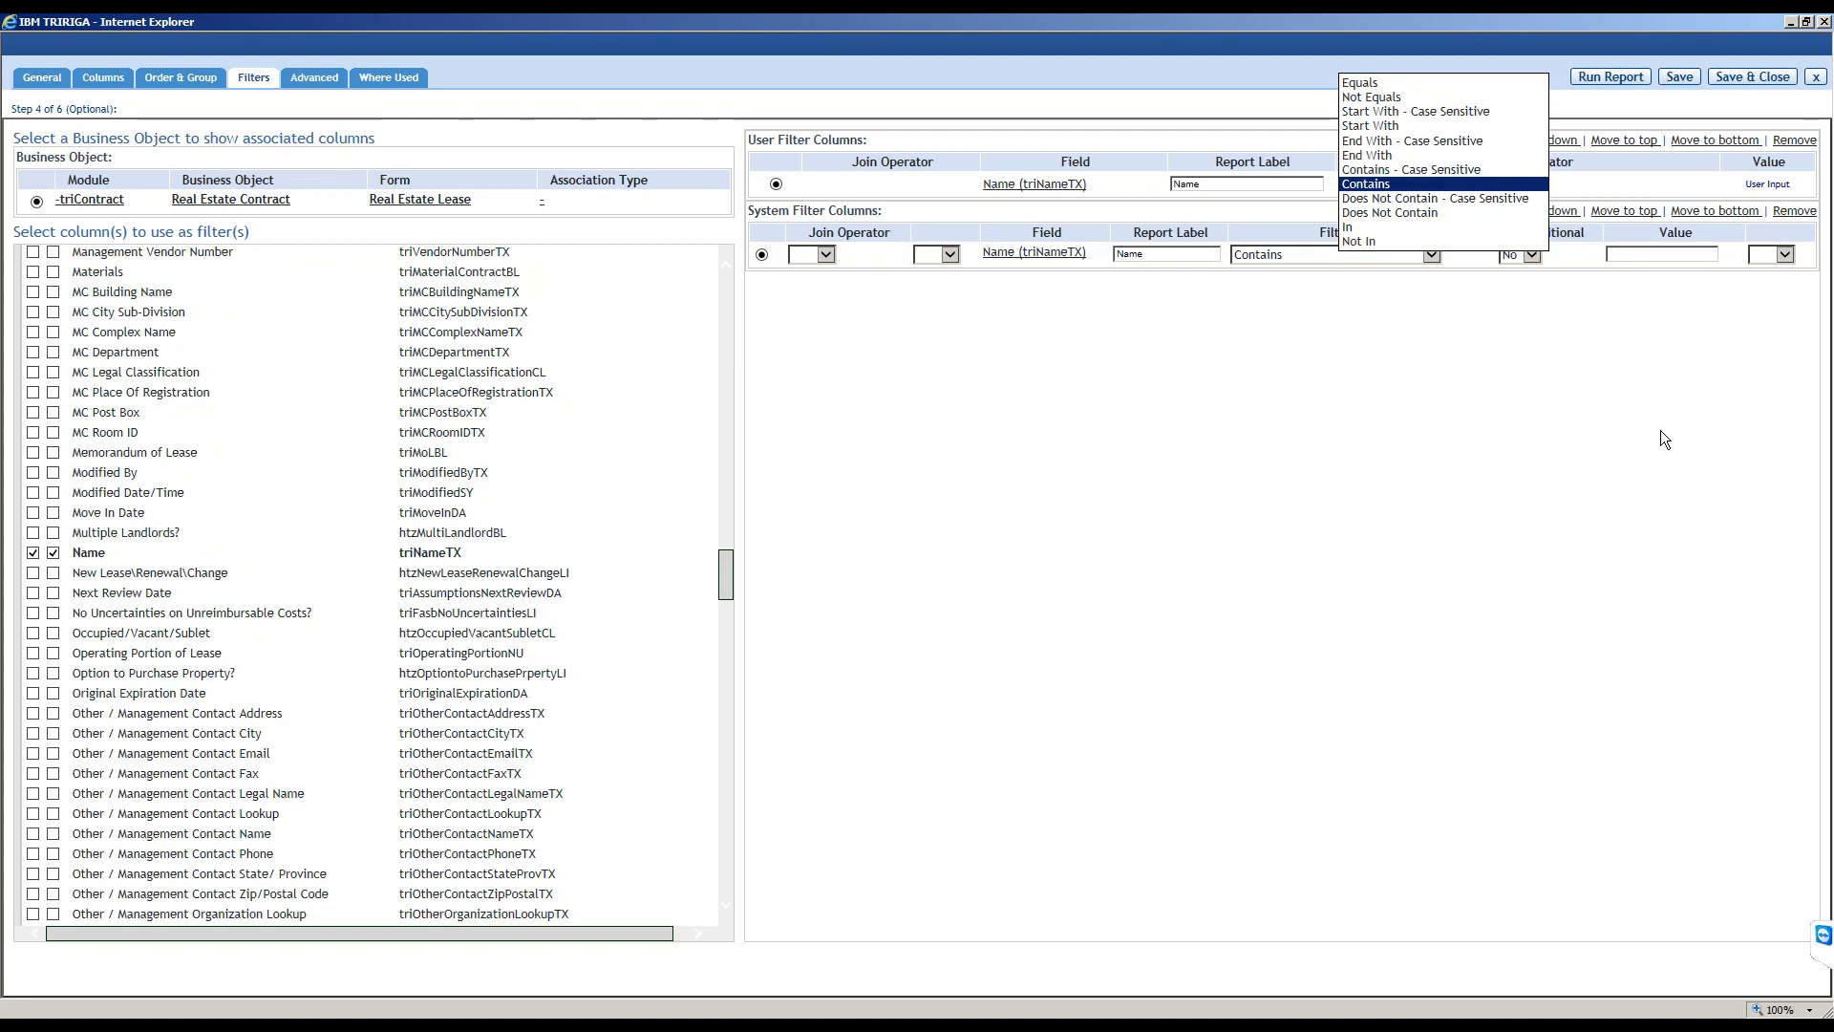
{"action": "left_click", "coordinate": [1530, 413]}
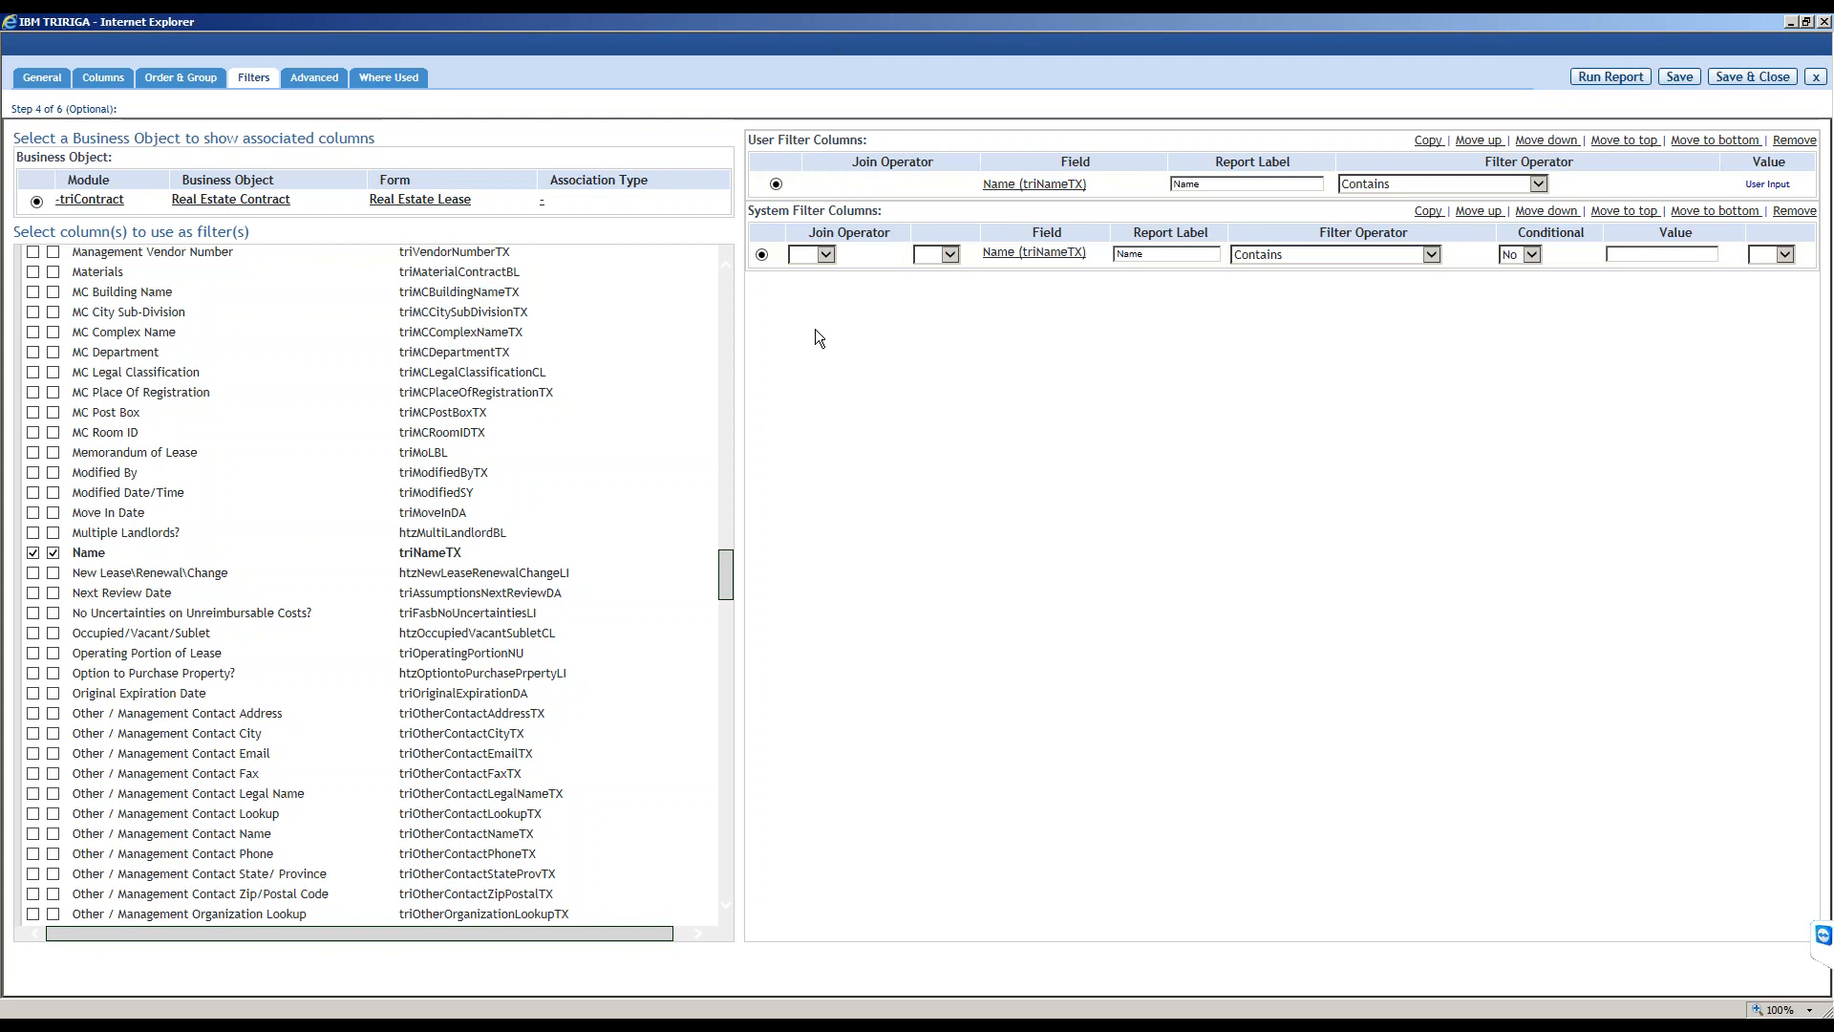
Examine the join operator and grouping options of the Name system filter.
{"action": "left_click", "coordinate": [824, 256]}
{"action": "left_click", "coordinate": [950, 254]}
{"action": "left_click", "coordinate": [1773, 253]}
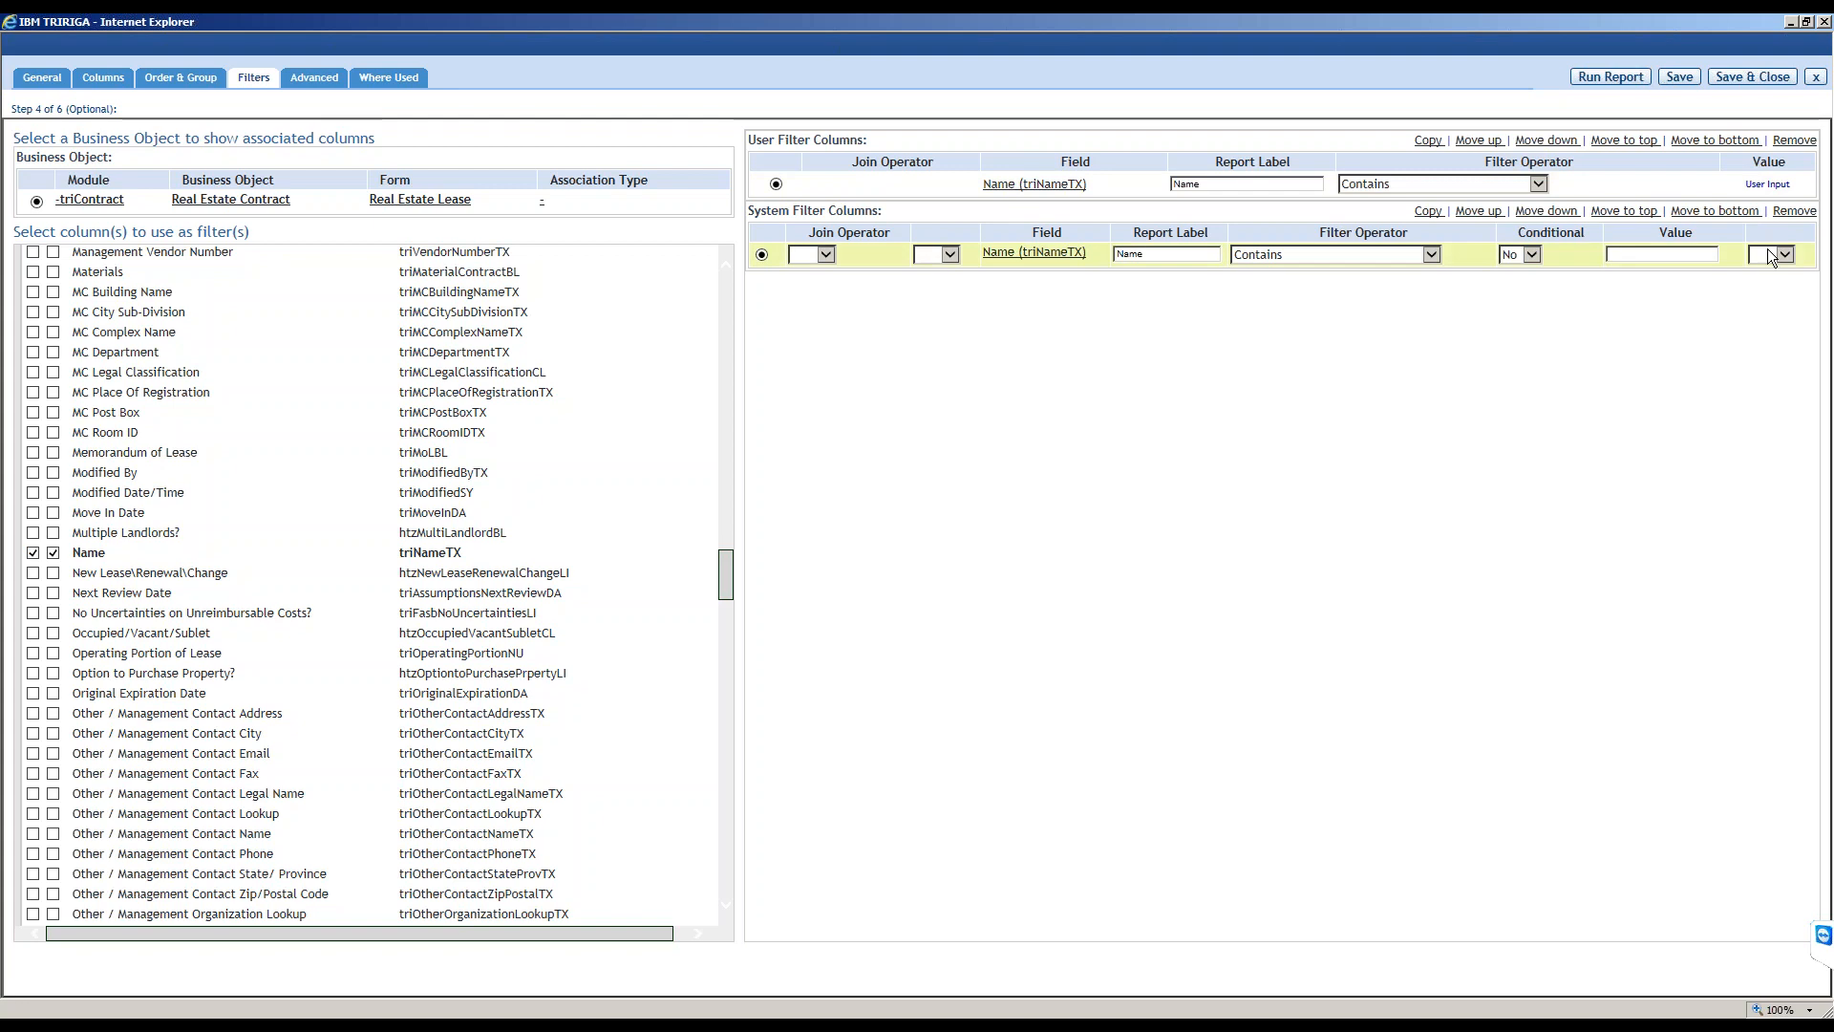
{"action": "left_click", "coordinate": [1569, 342]}
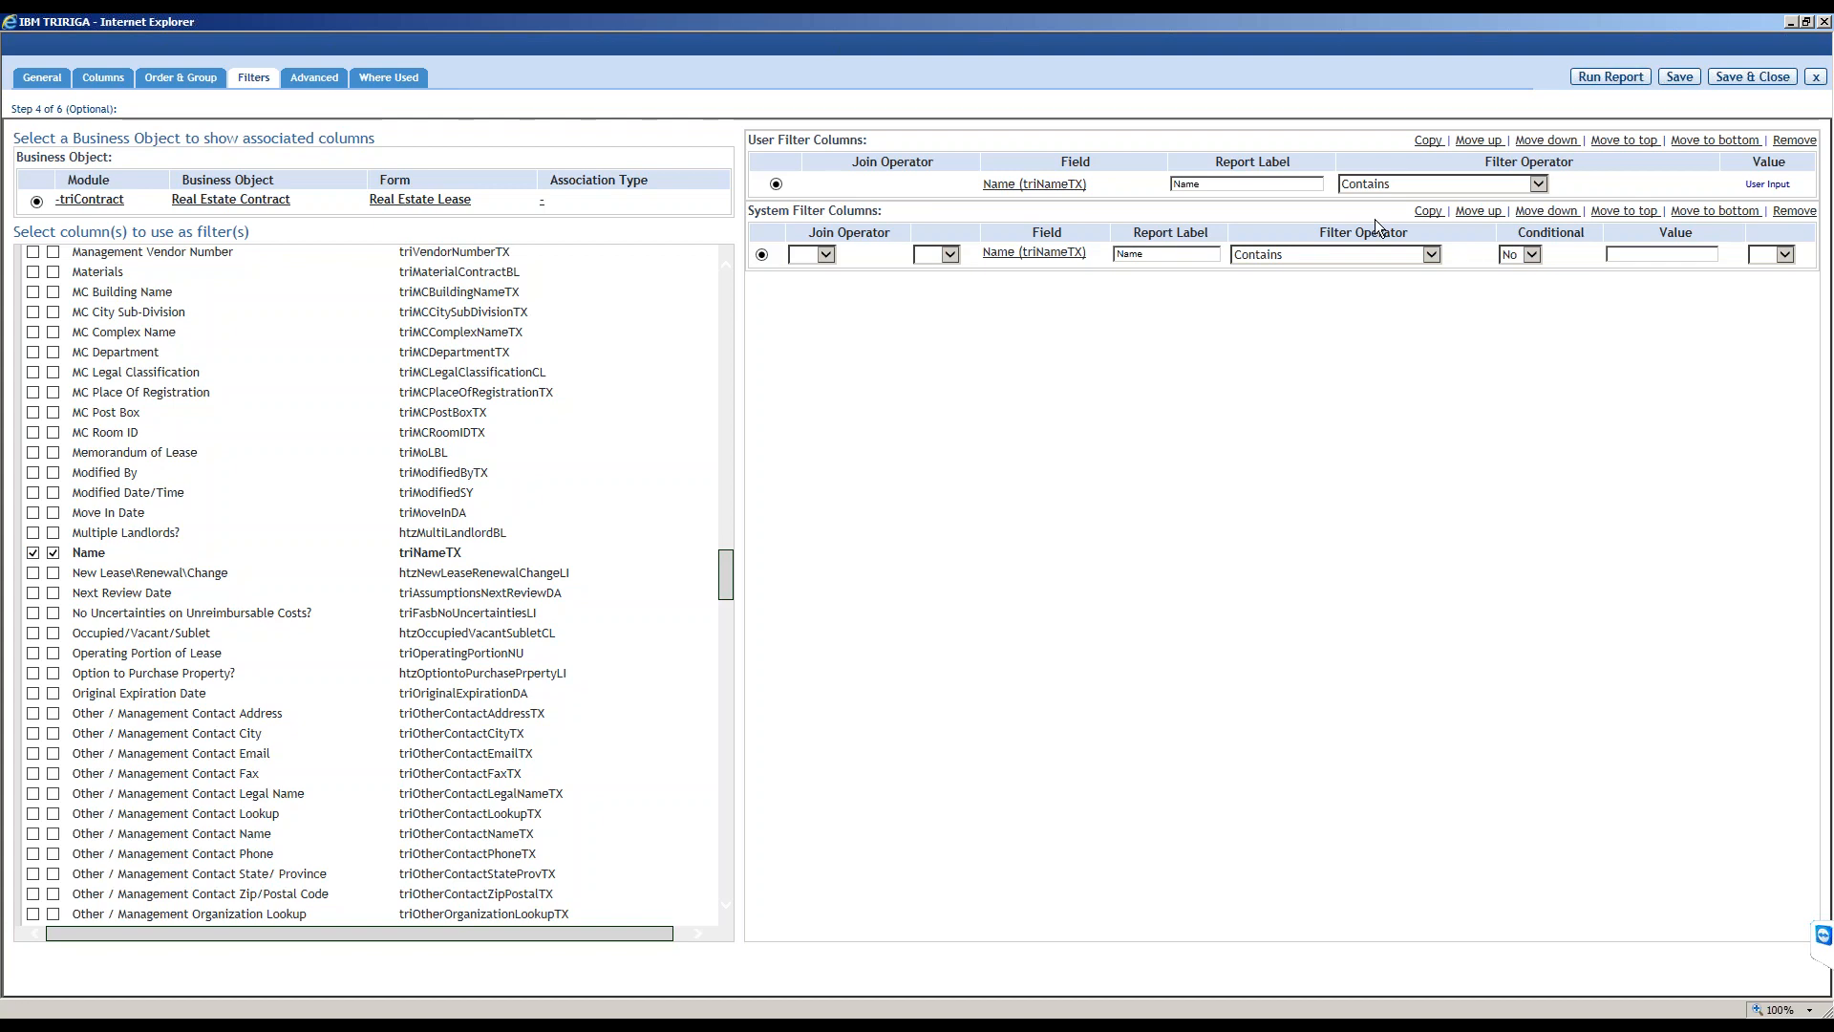
Duplicate the Name (triNameTX) system filter and look at the join operators available for the copy.
{"action": "left_click", "coordinate": [53, 554]}
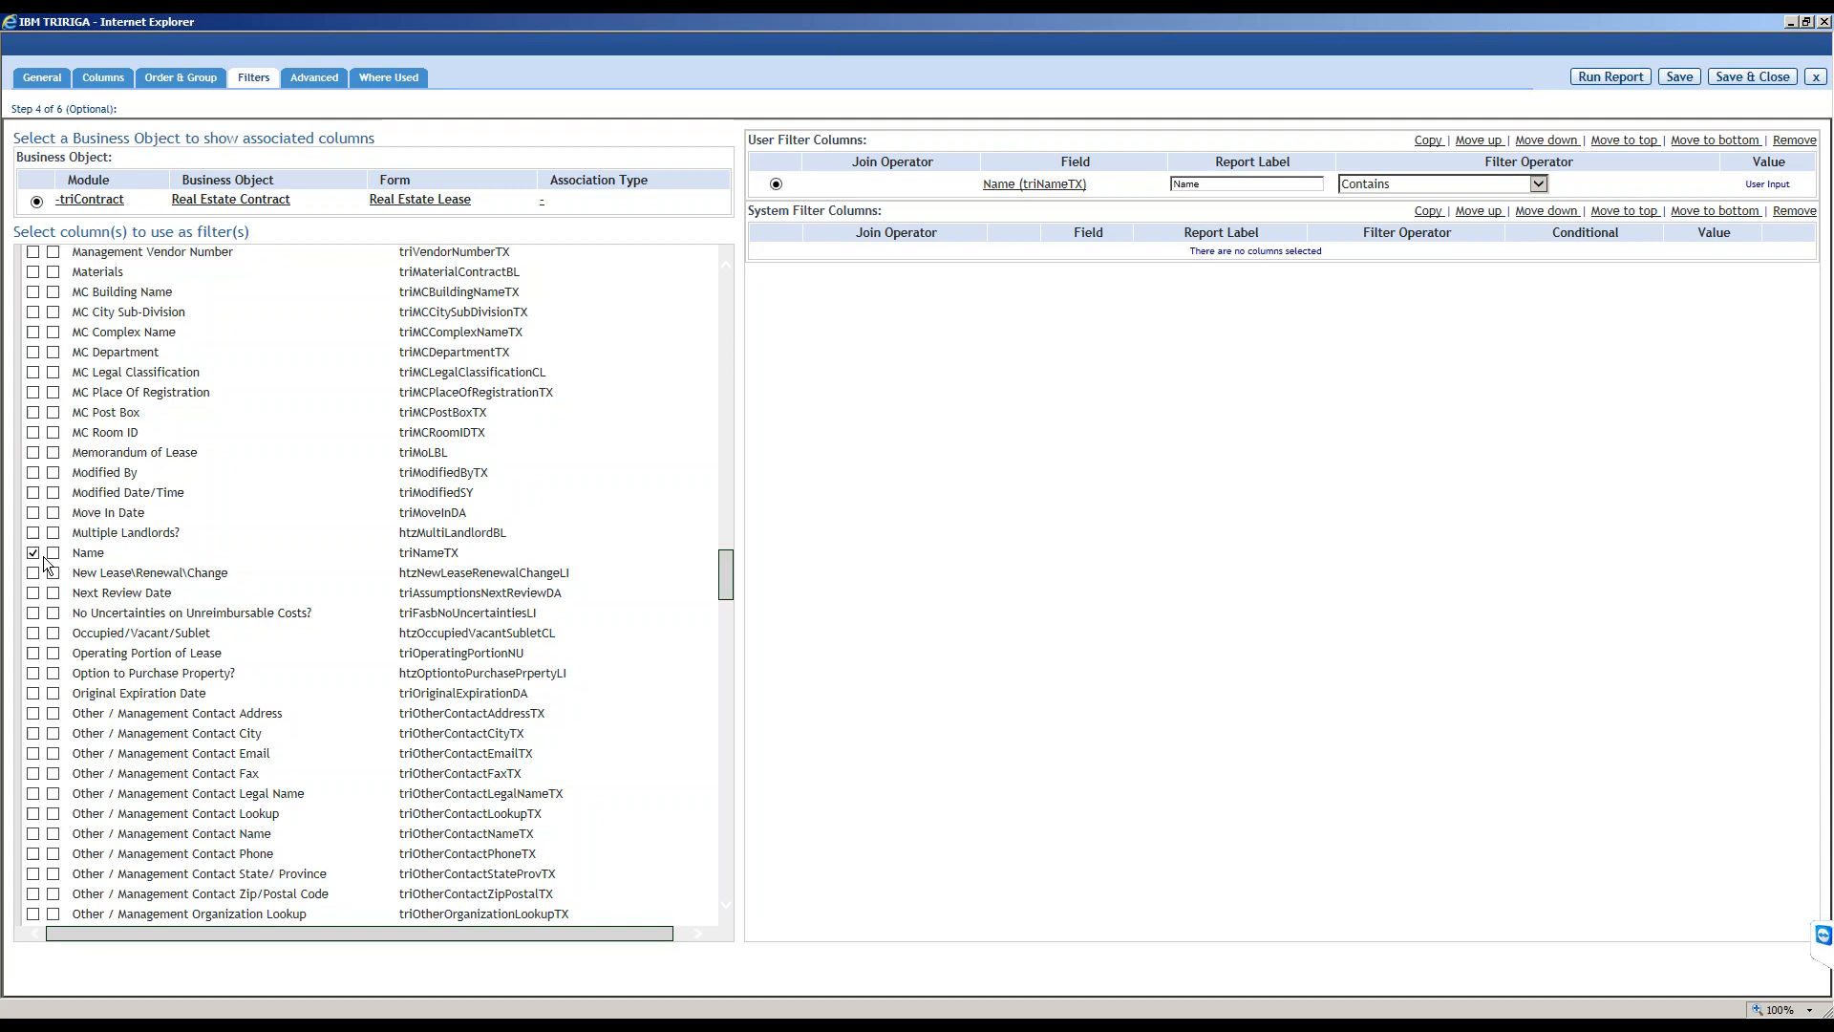
{"action": "left_click", "coordinate": [53, 554]}
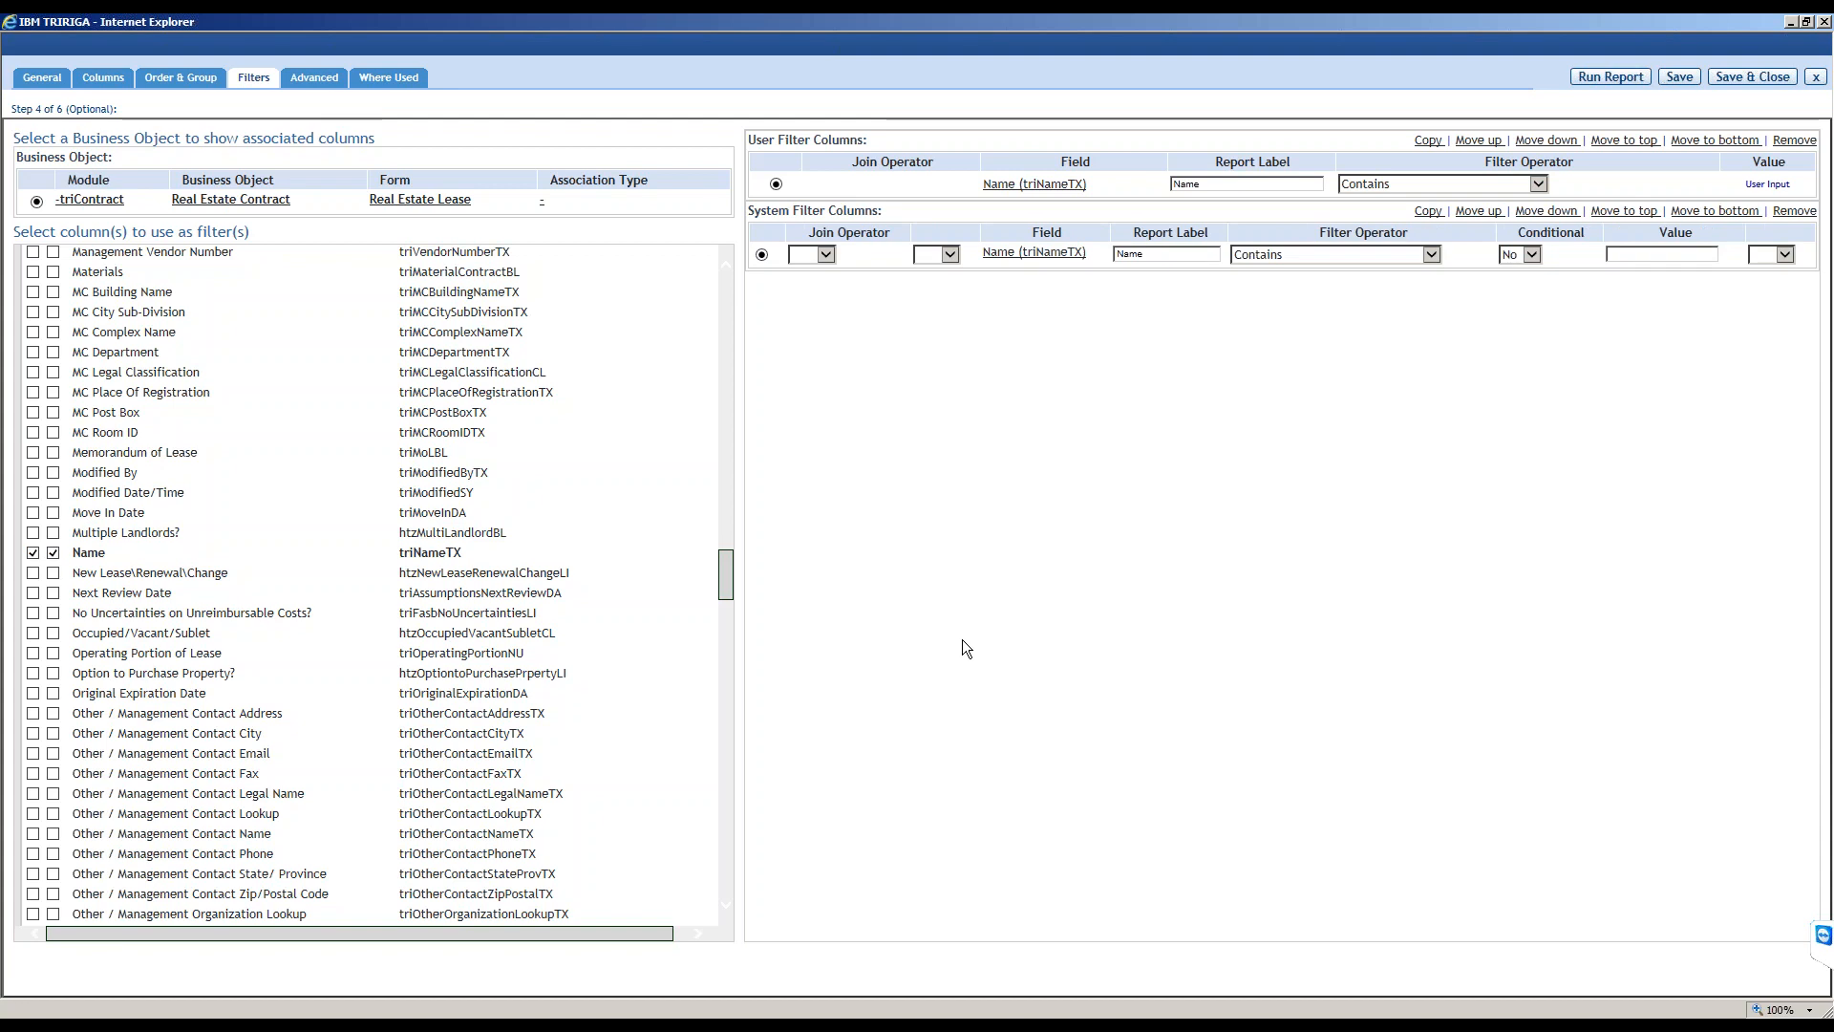
{"action": "left_click", "coordinate": [764, 254]}
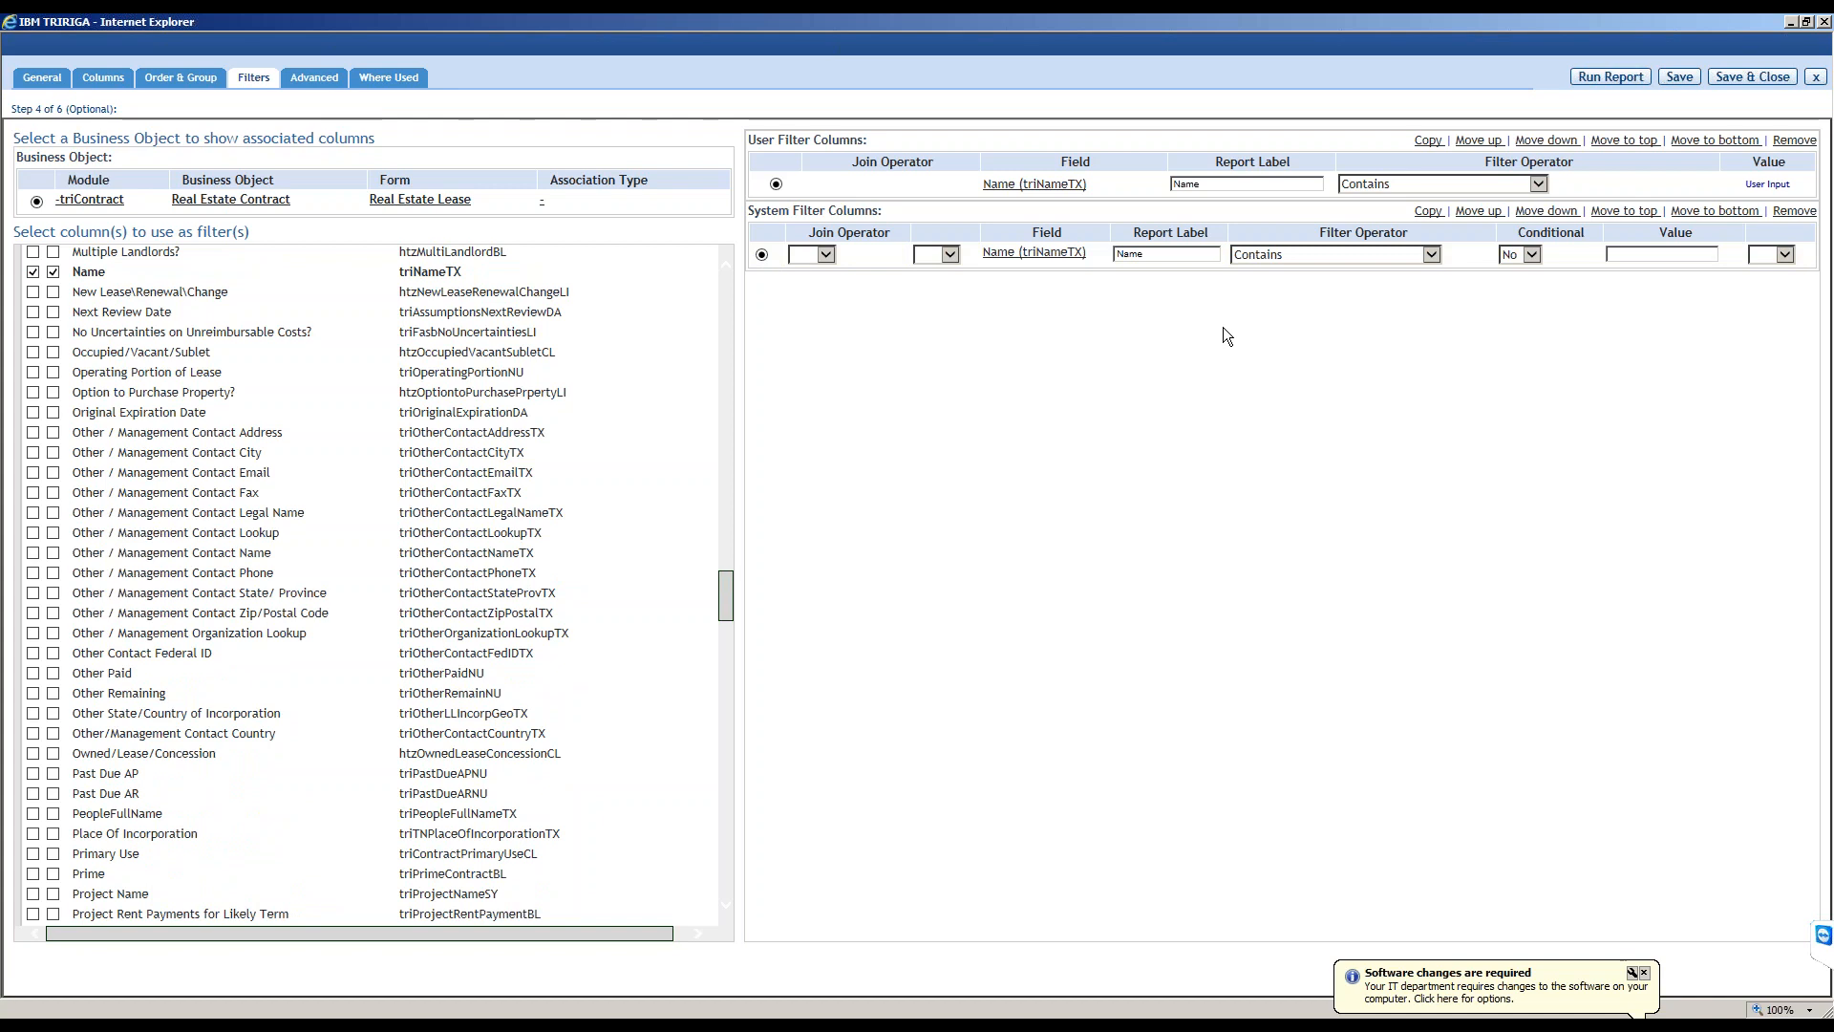
{"action": "left_click", "coordinate": [1428, 211]}
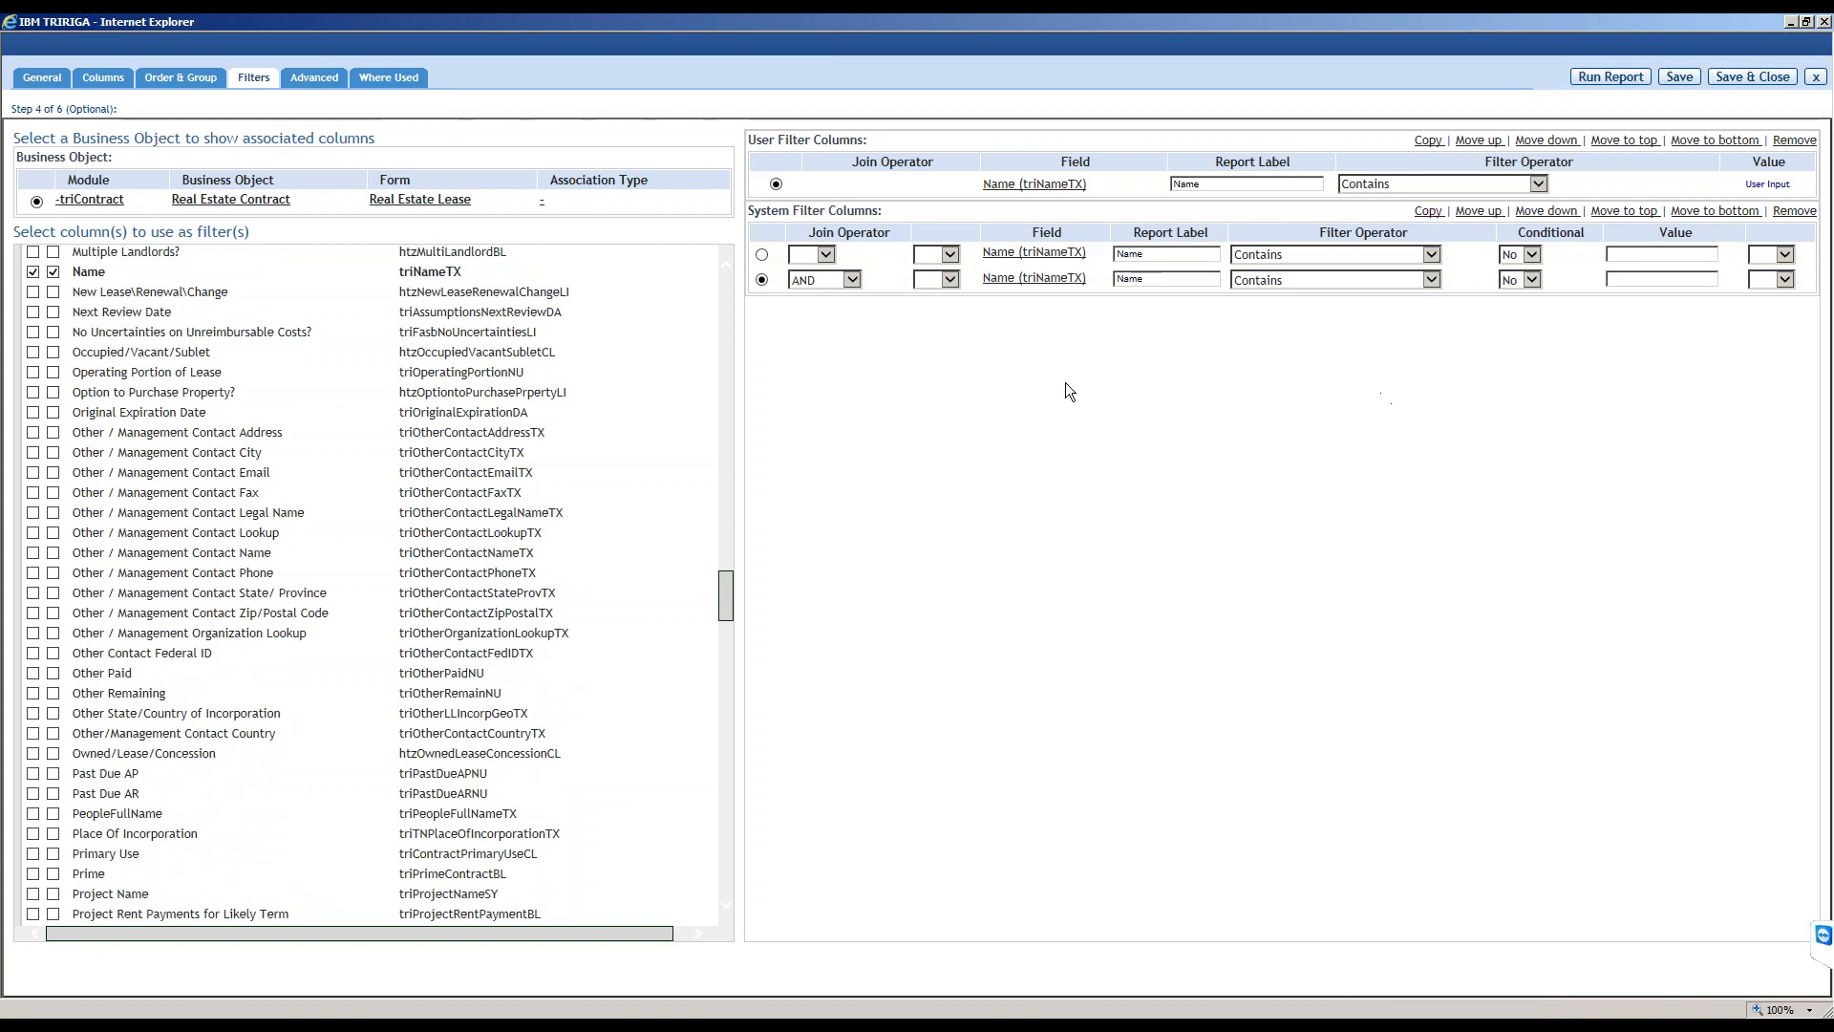
{"action": "scroll", "coordinate": [723, 570], "scroll_direction": "up", "scroll_amount": 3}
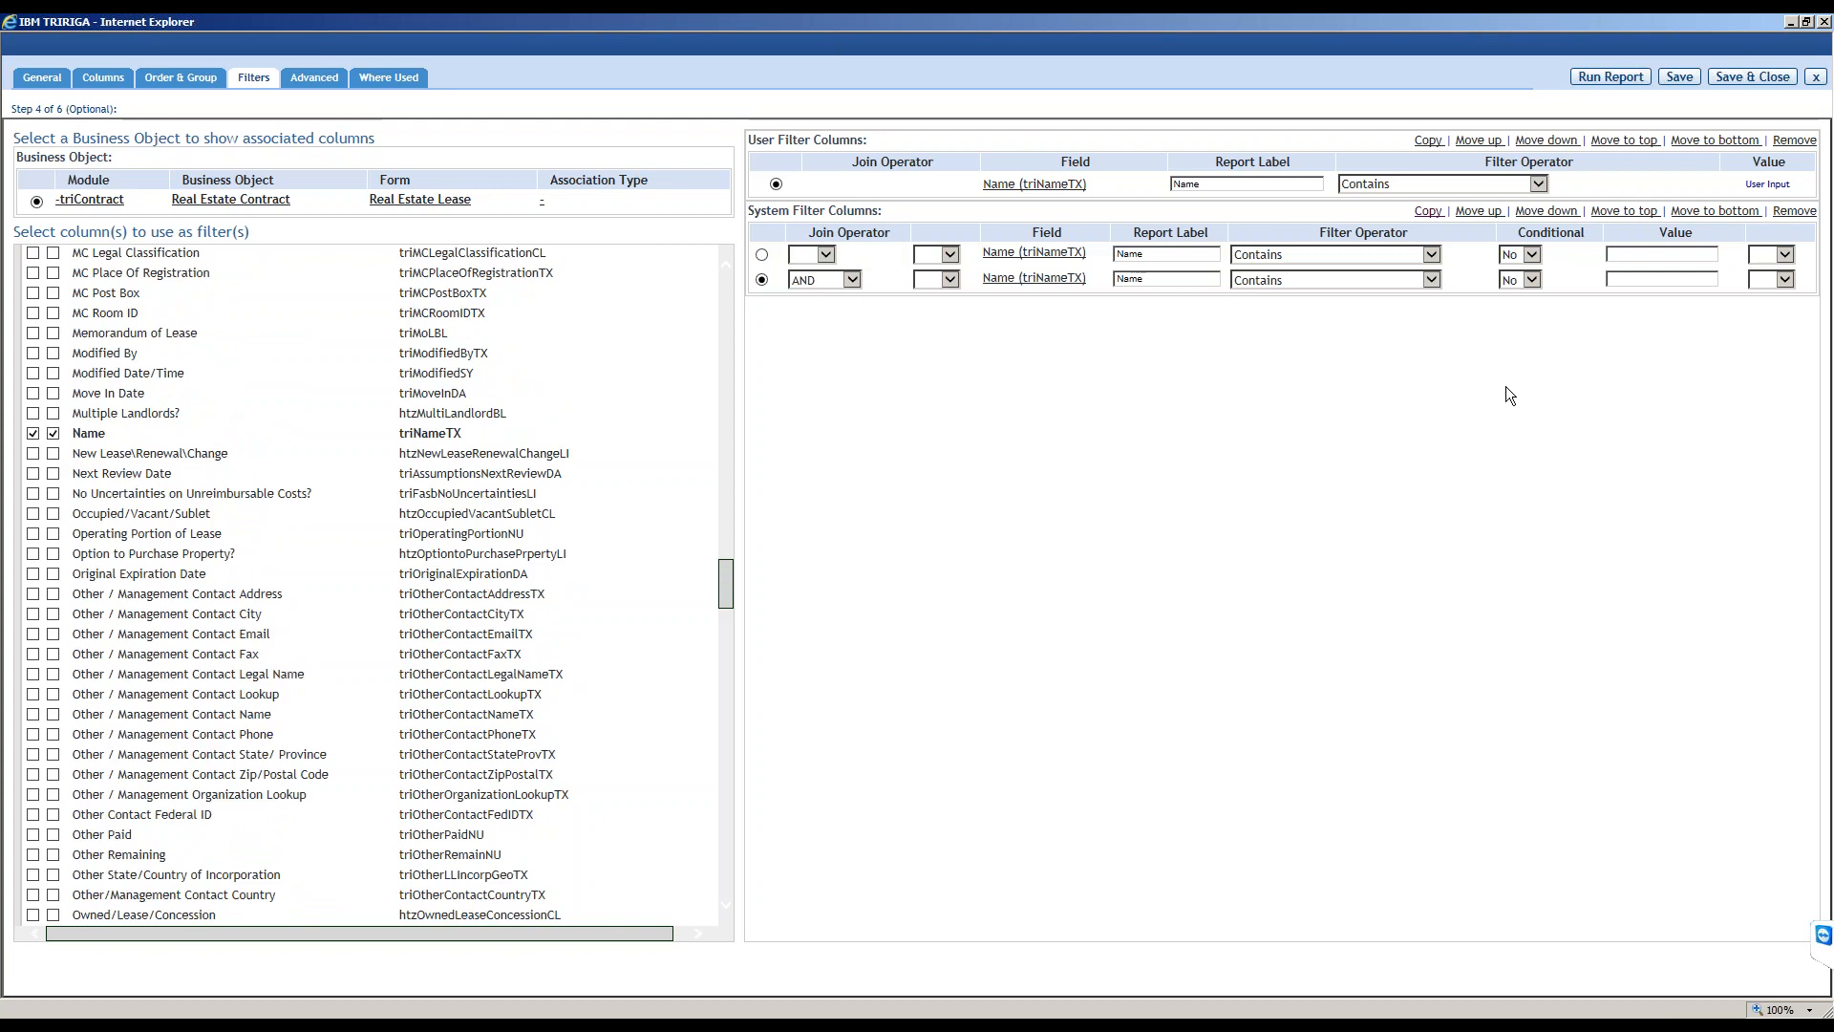
{"action": "left_click", "coordinate": [827, 254]}
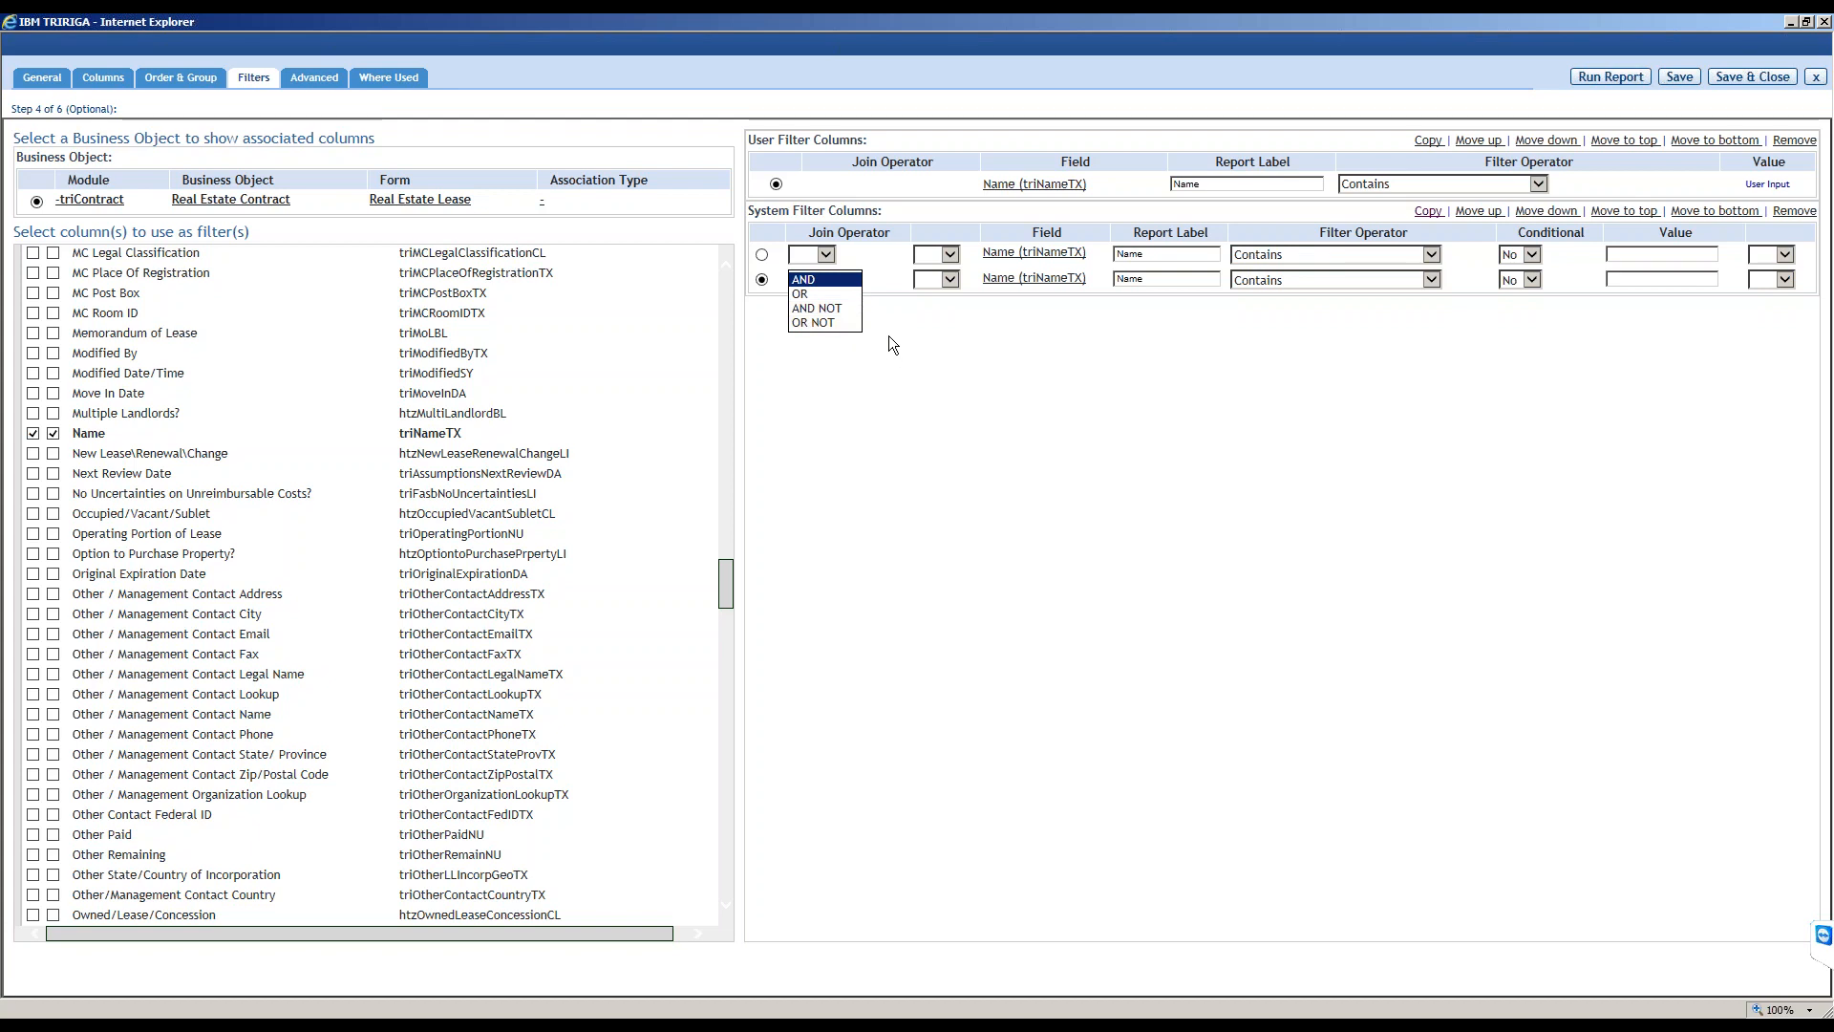
{"action": "key", "text": "Return"}
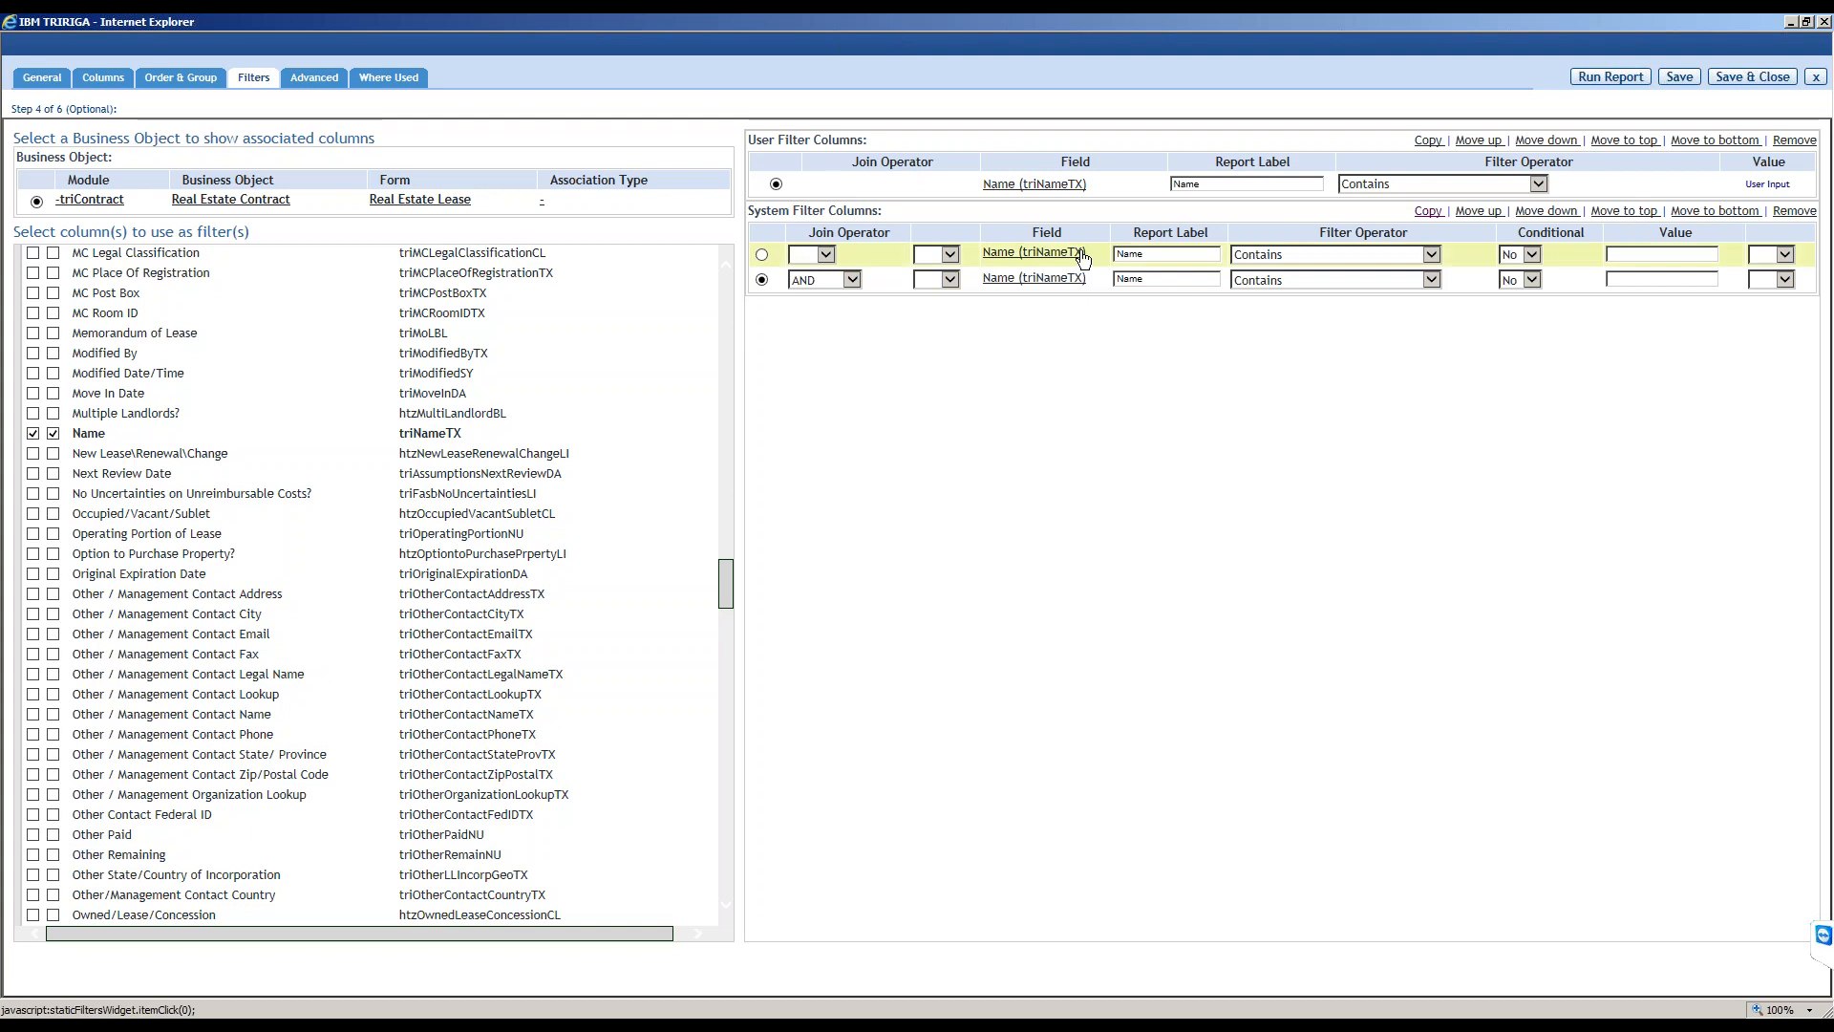
Set the first Name system filter to Contains with the value A, and look at the second one's grouping options.
{"action": "left_click", "coordinate": [1302, 256]}
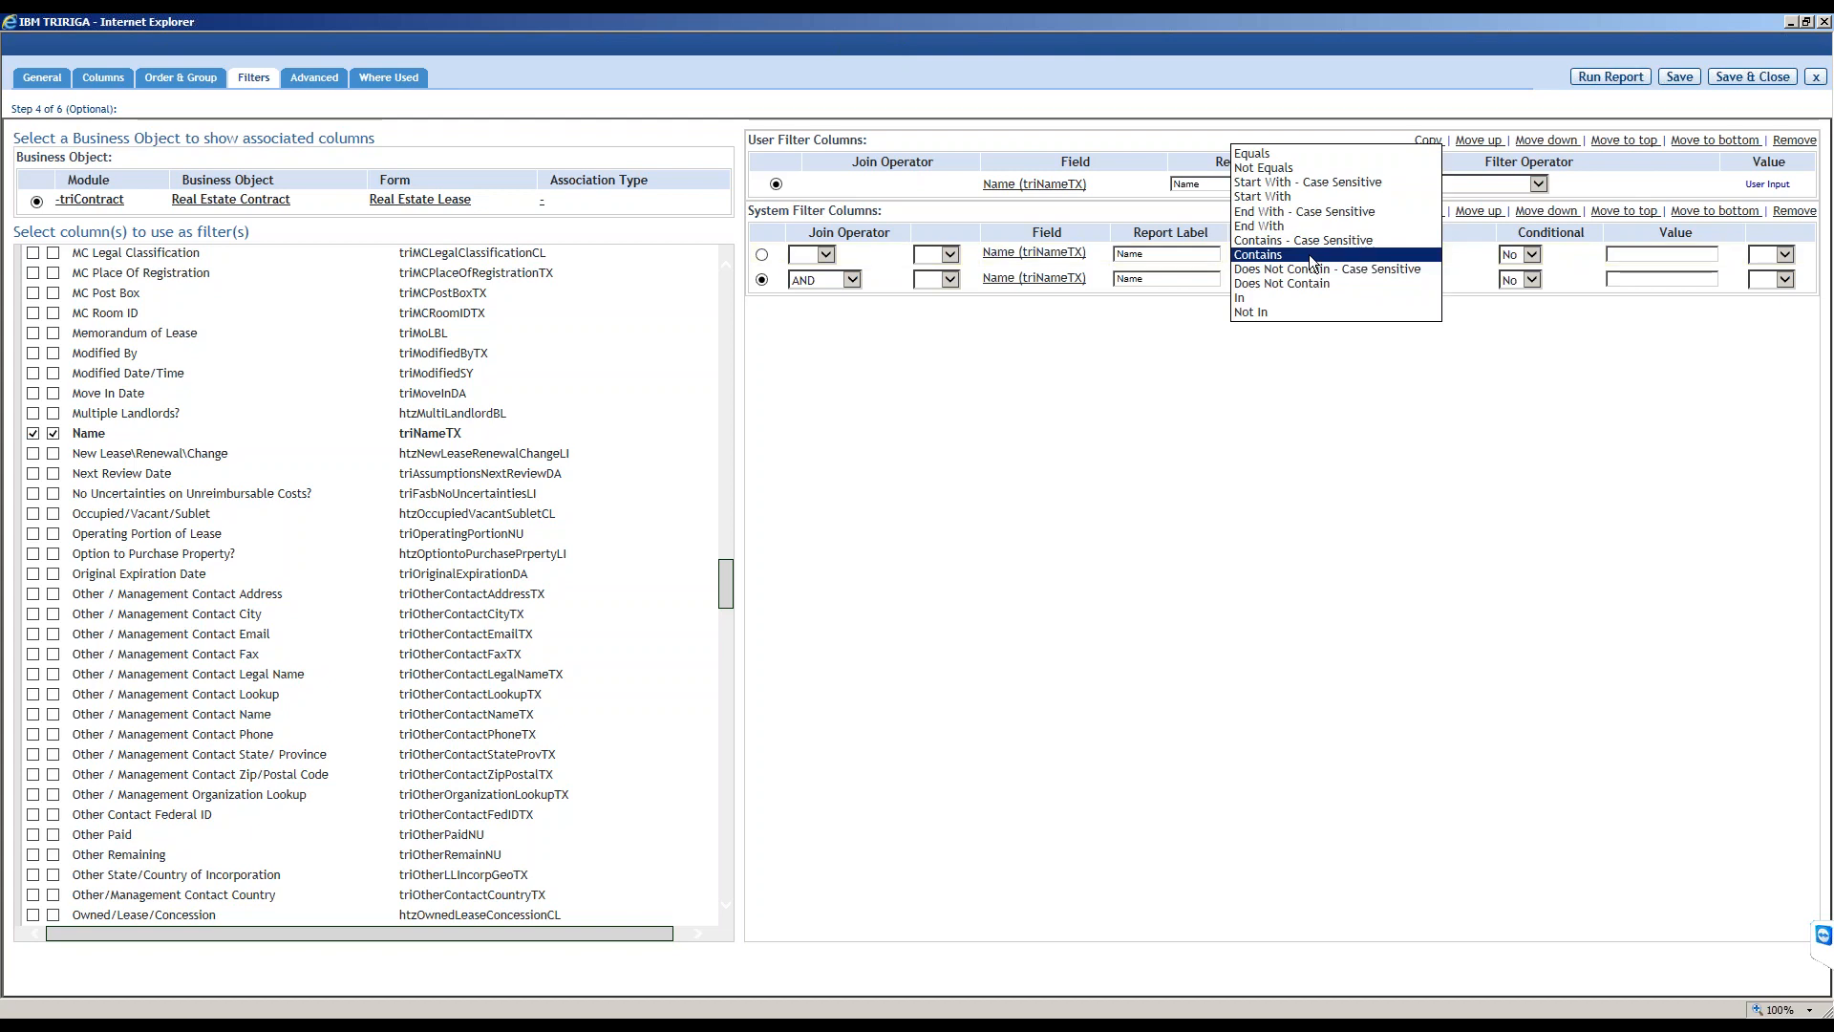
{"action": "left_click", "coordinate": [1310, 258]}
{"action": "left_click", "coordinate": [1658, 256]}
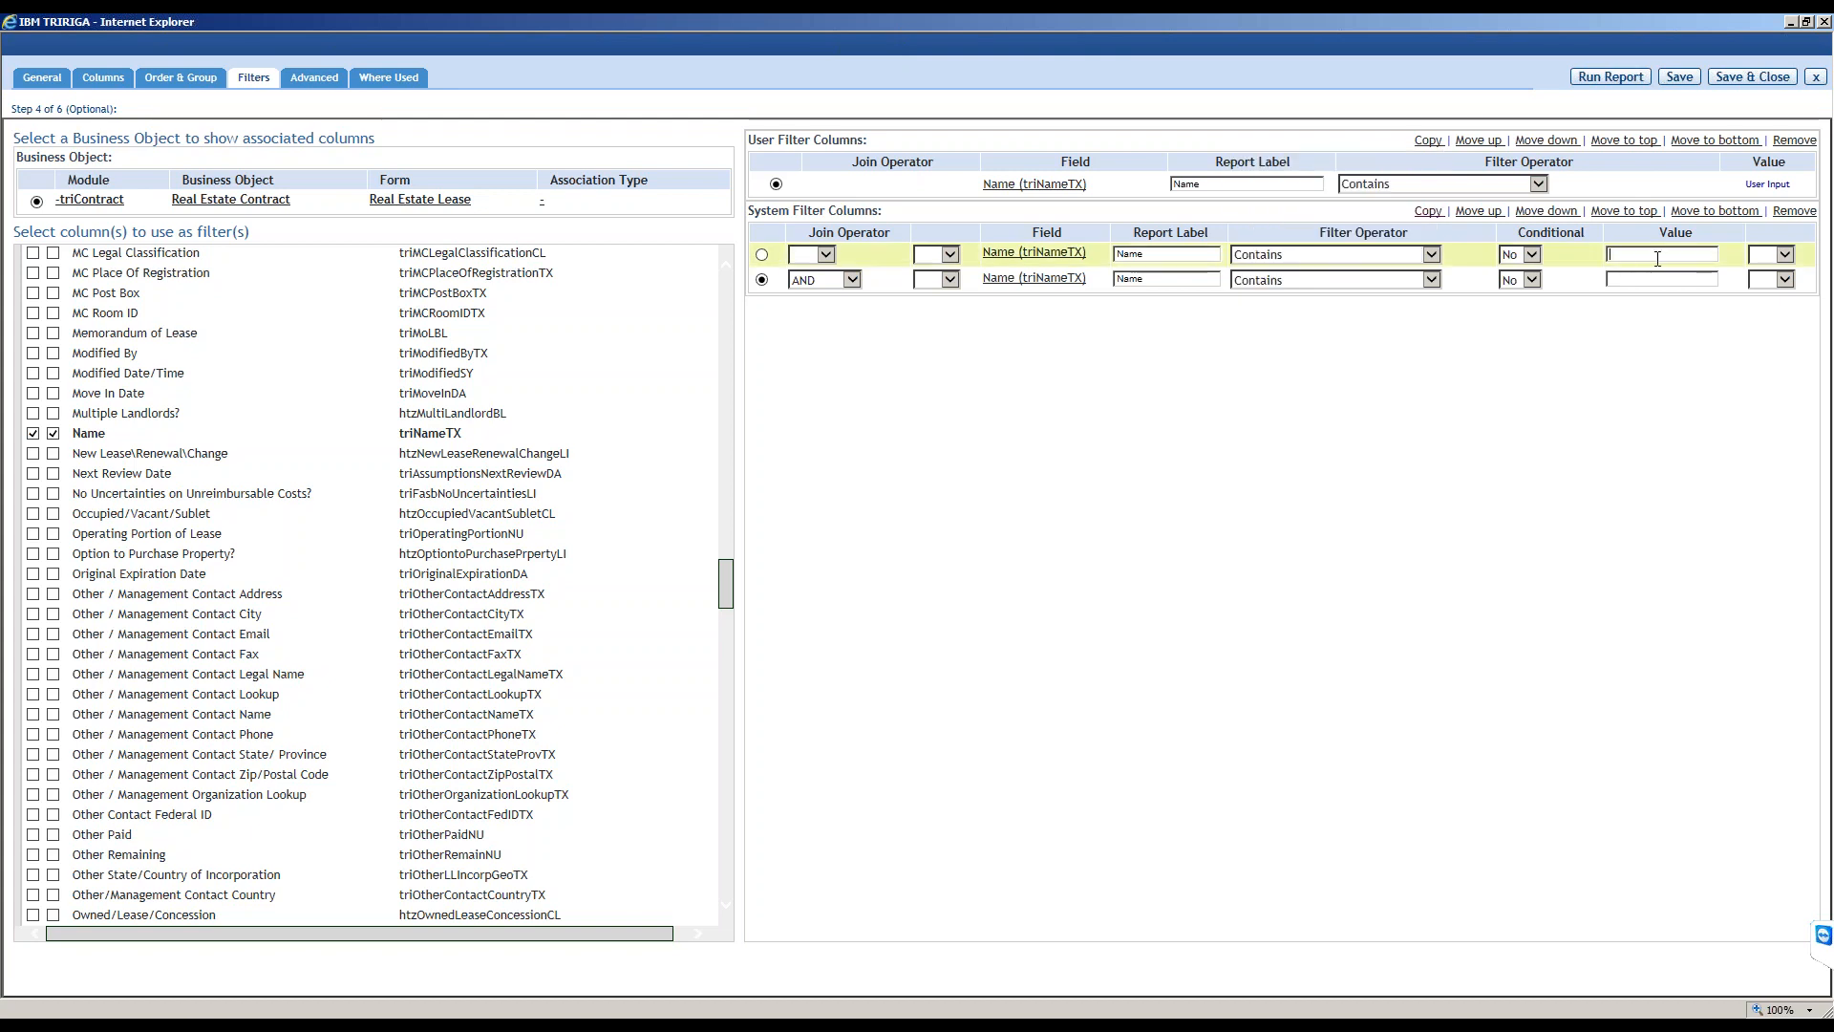
{"action": "type", "text": "A"}
{"action": "left_click", "coordinate": [1784, 279]}
{"action": "left_click", "coordinate": [1633, 359]}
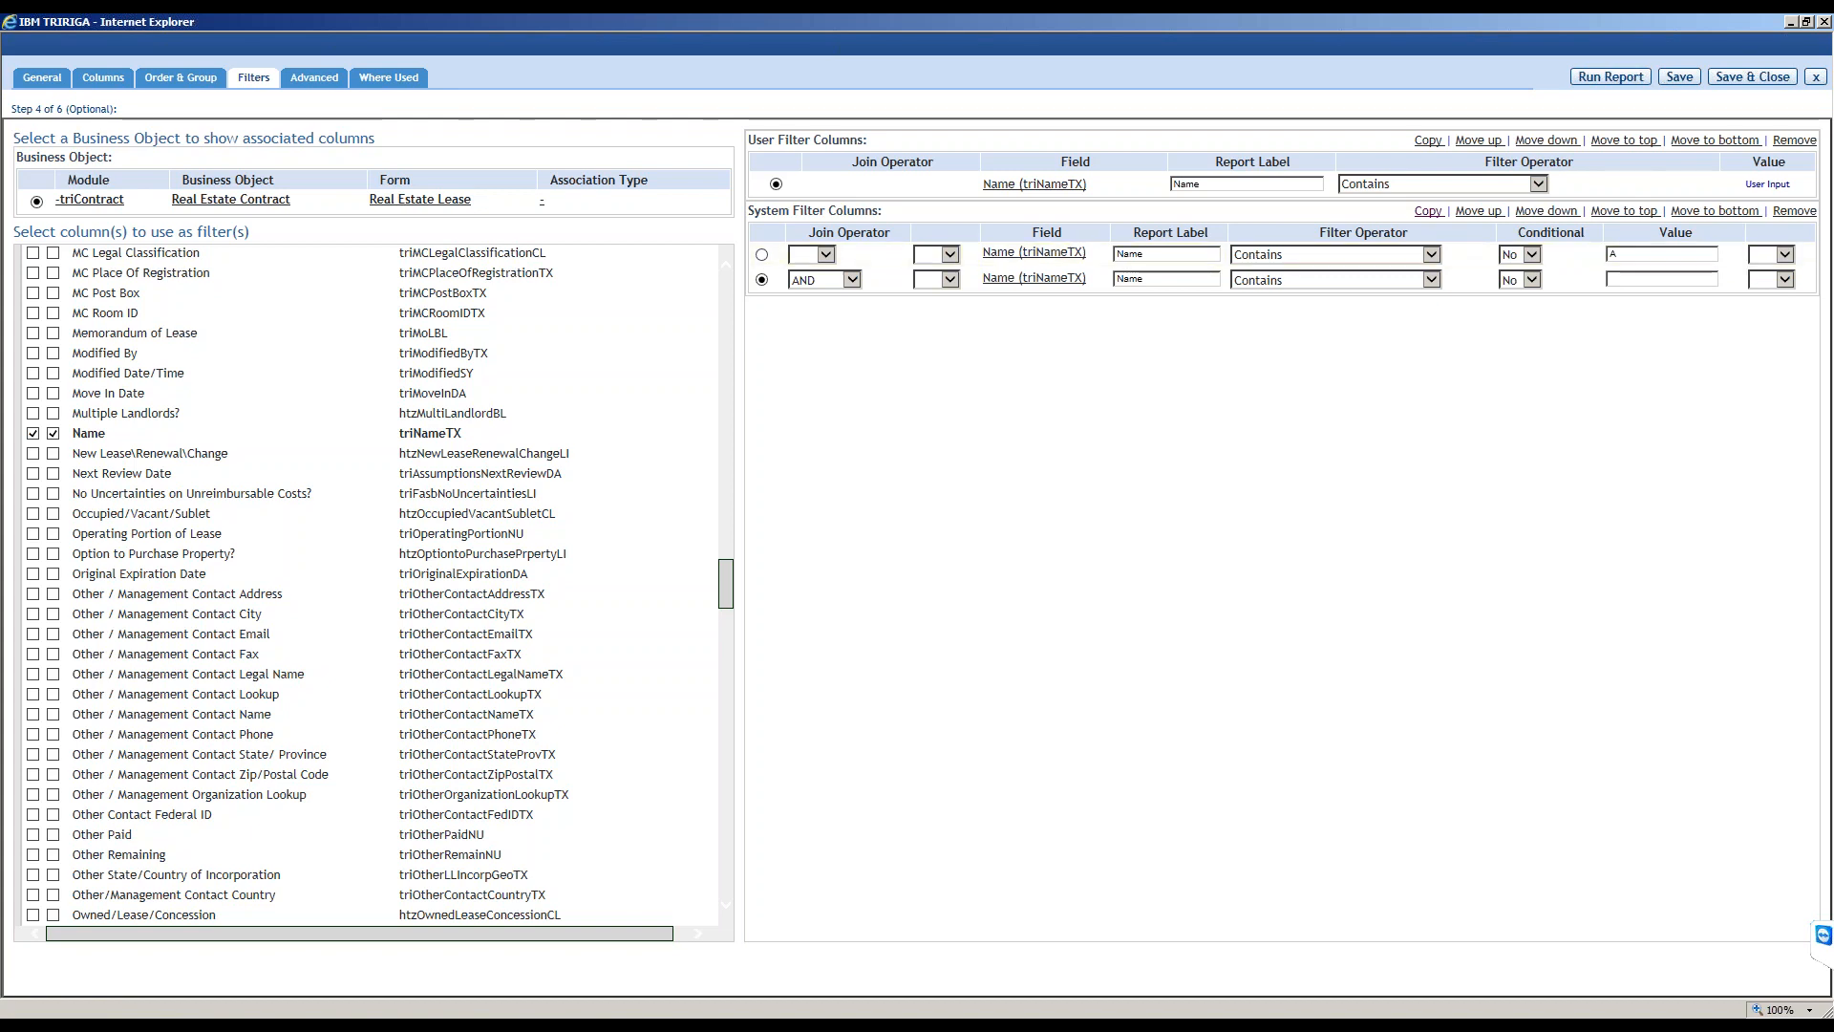
Remove the Name system filters and add City (triCityTX) as a system filter.
{"action": "left_click", "coordinate": [1794, 211]}
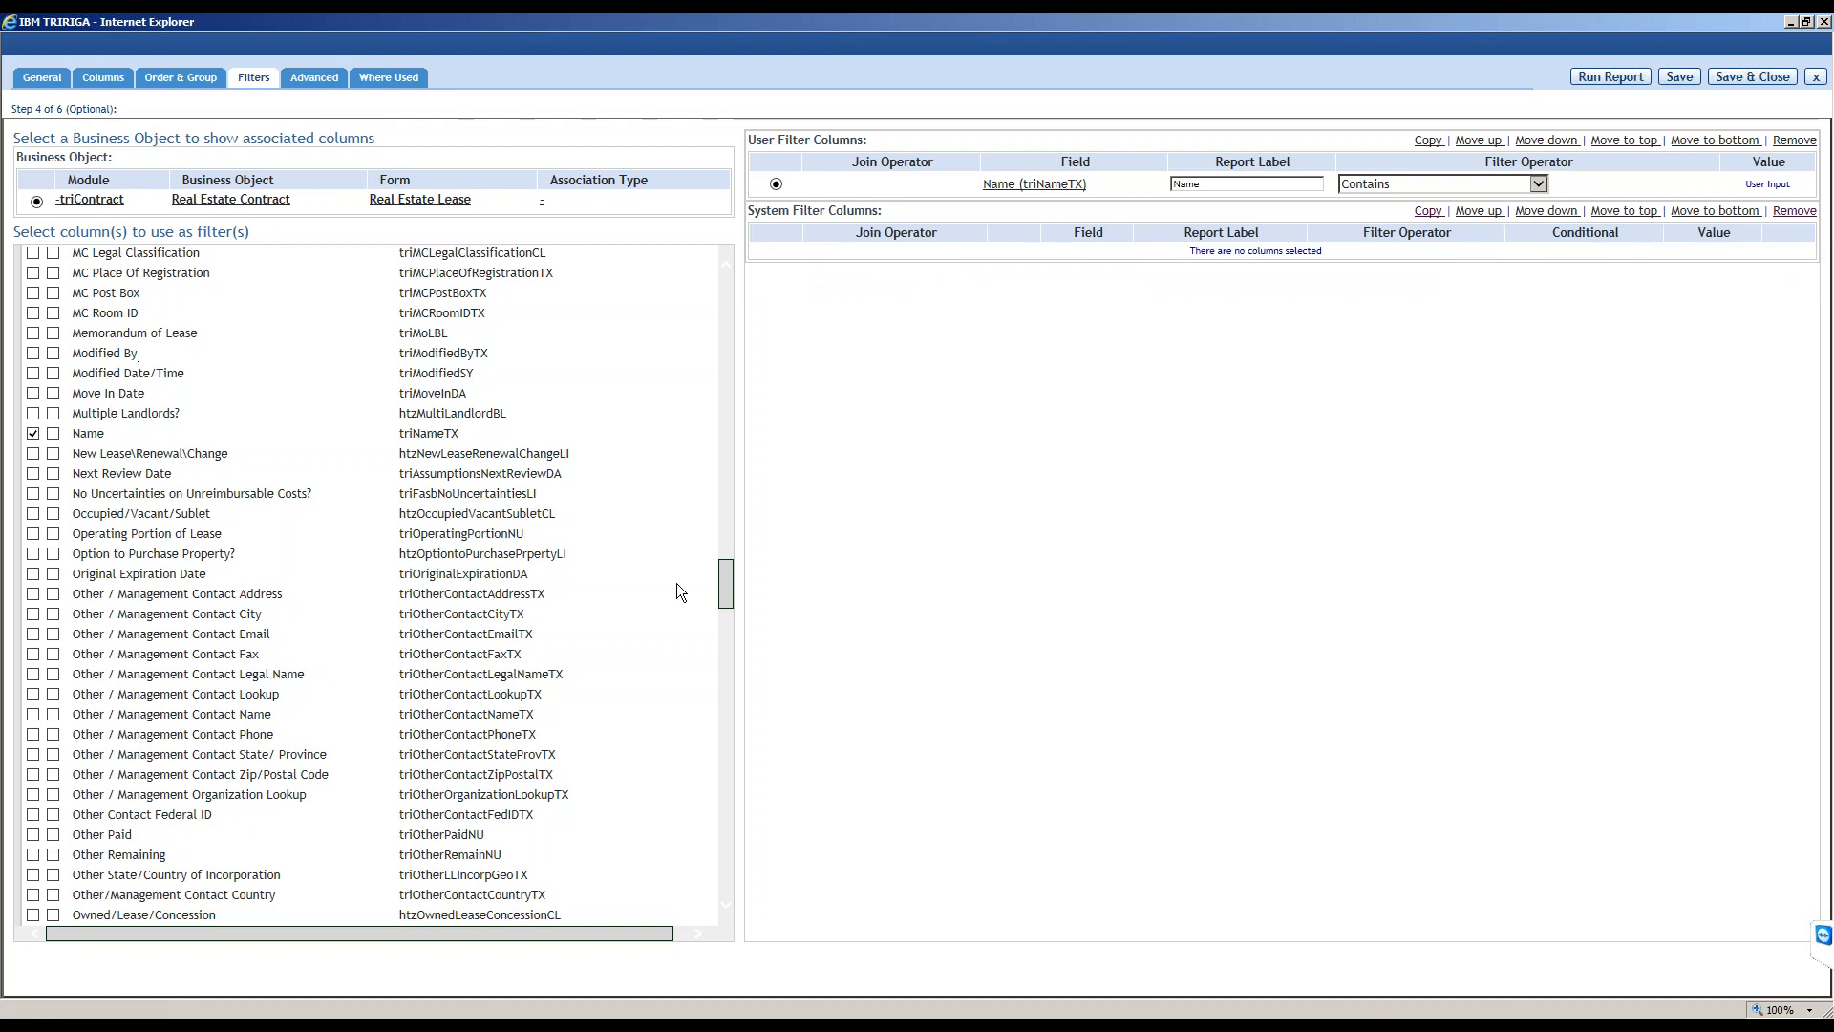
{"action": "left_click_drag", "start_coordinate": [722, 582], "coordinate": [782, 346]}
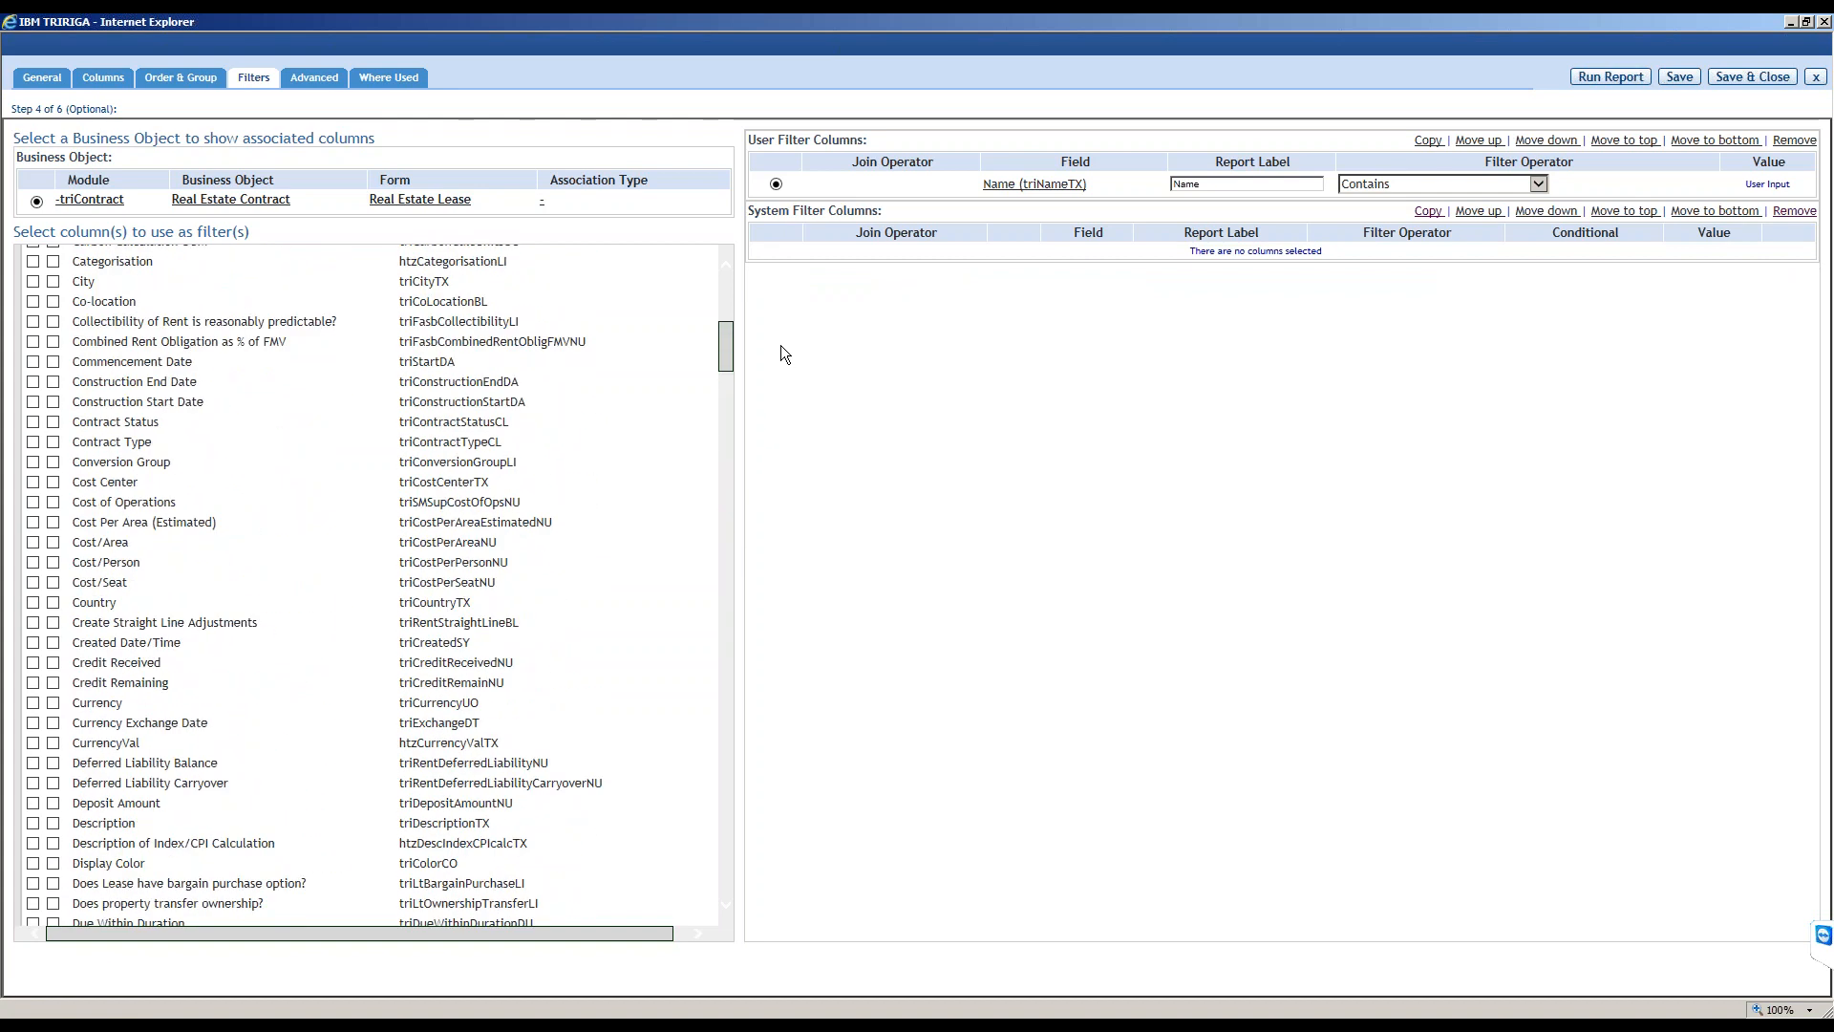
{"action": "scroll", "coordinate": [196, 440], "scroll_direction": "up", "scroll_amount": 2}
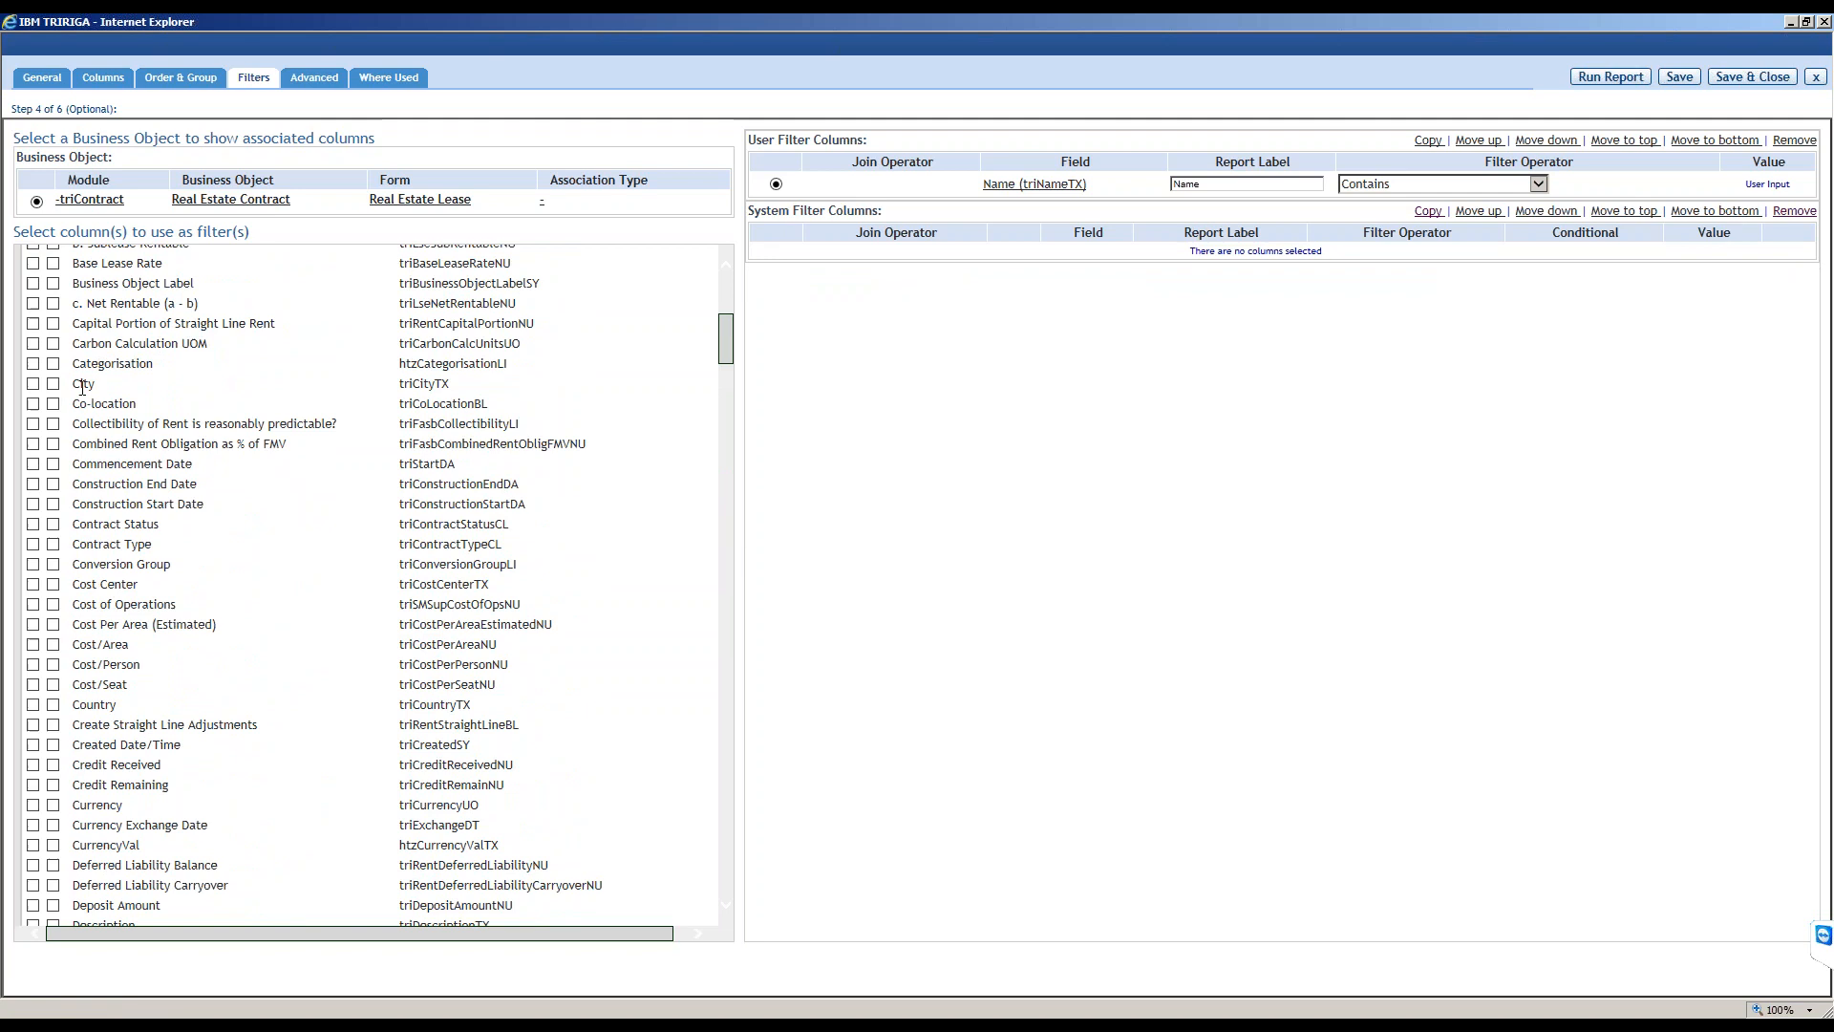
{"action": "left_click_drag", "start_coordinate": [724, 334], "coordinate": [722, 318]}
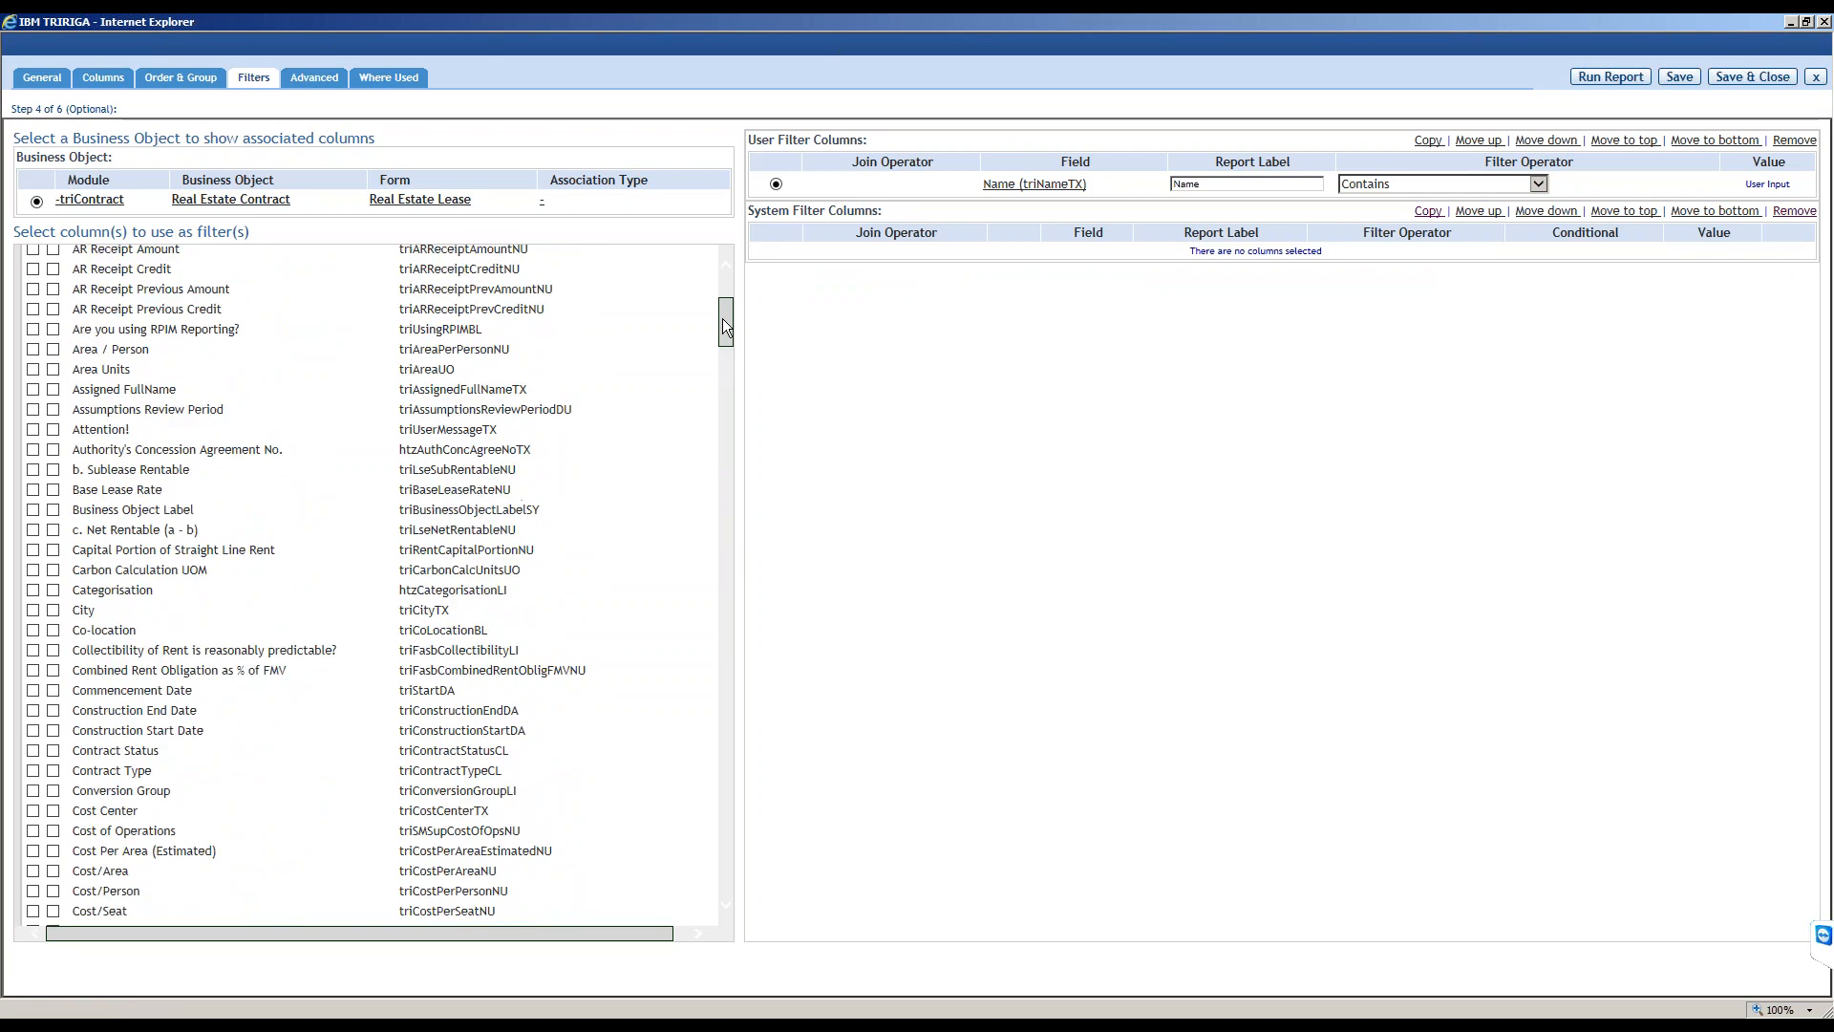
{"action": "left_click", "coordinate": [54, 610]}
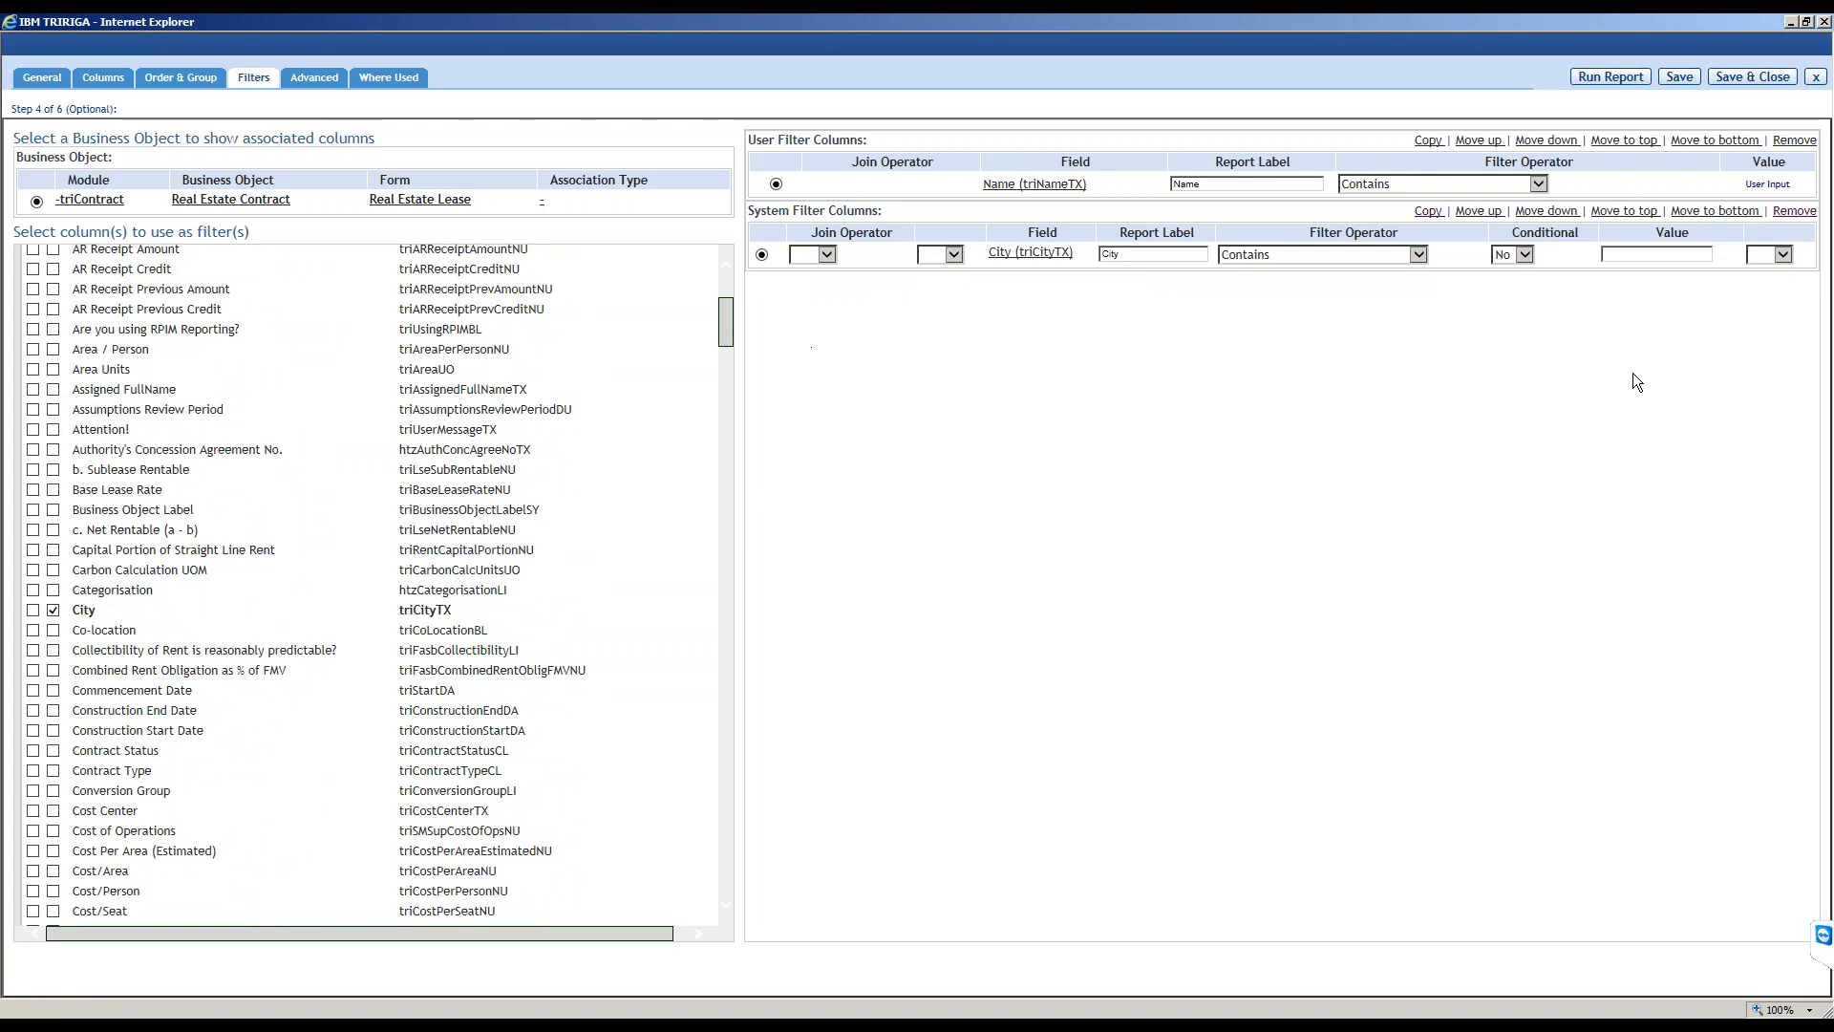
Duplicate the City system filter and set the first City filter's value to New York.
{"action": "left_click", "coordinate": [1428, 211]}
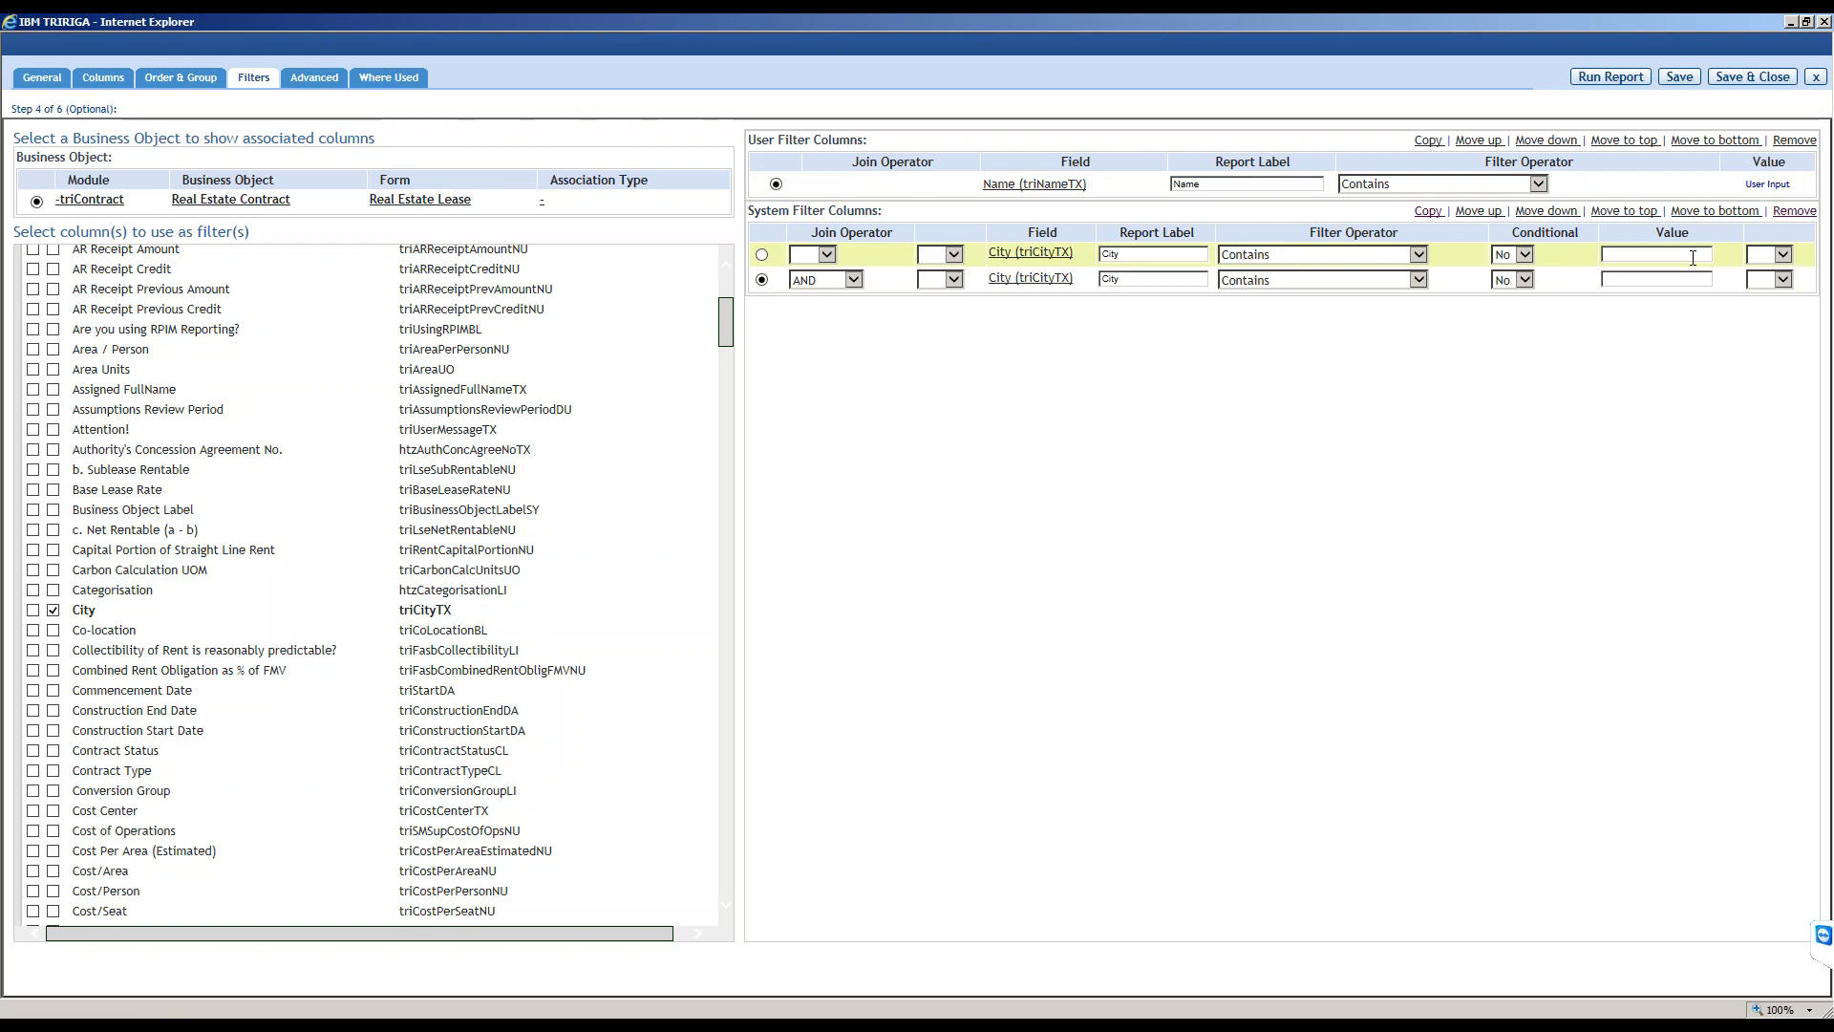
{"action": "type", "text": "ew York"}
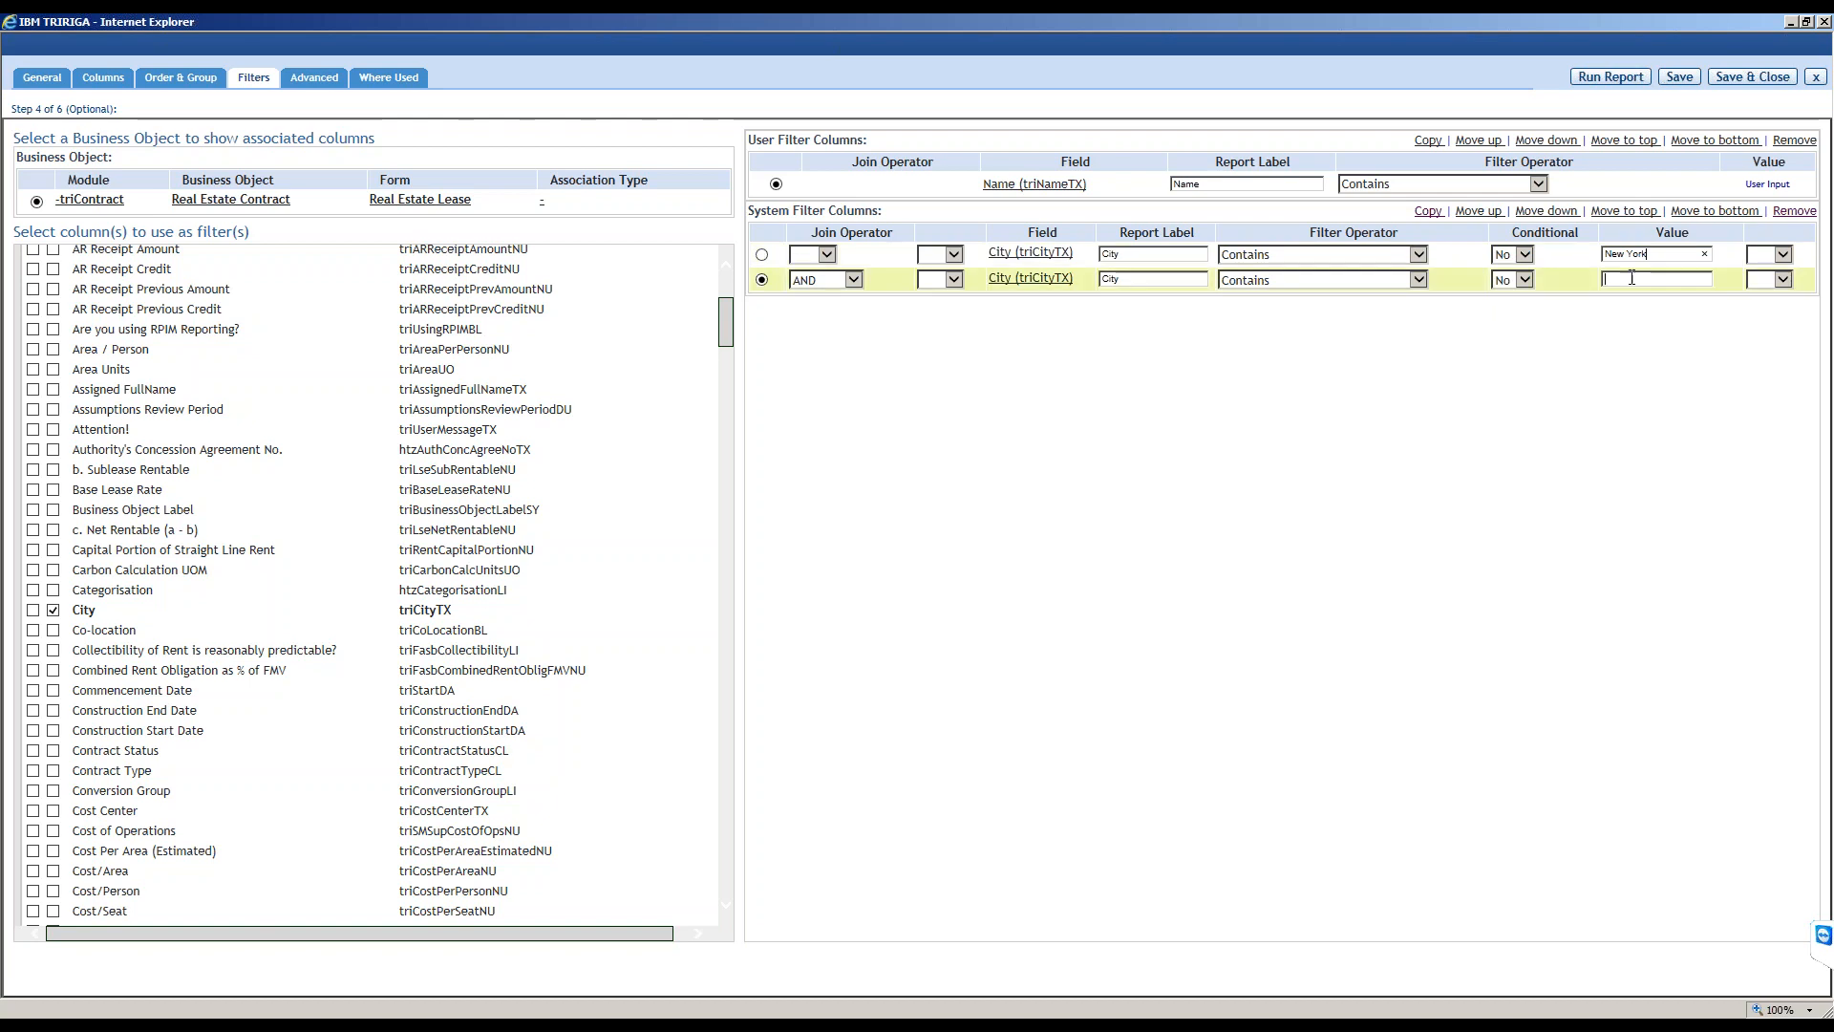
{"action": "left_click", "coordinate": [853, 279]}
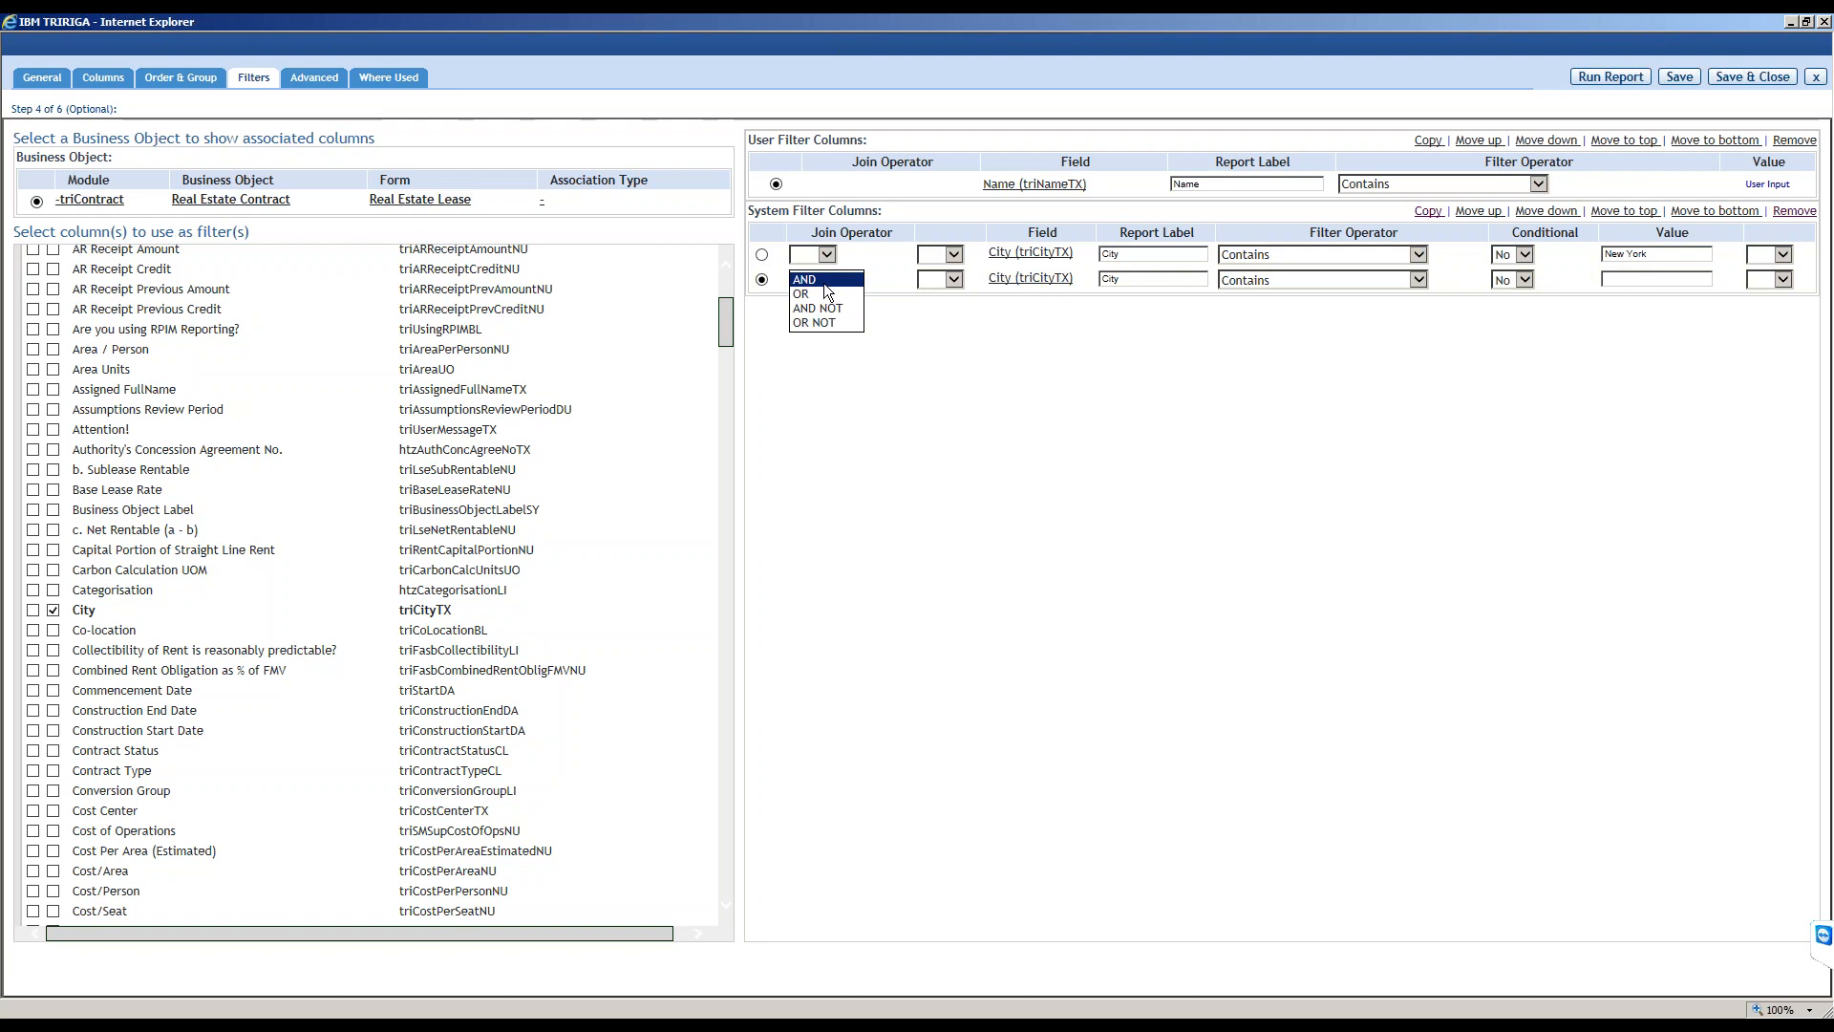
Set the second City system filter's value to Dallas.
{"action": "left_click", "coordinate": [1658, 283]}
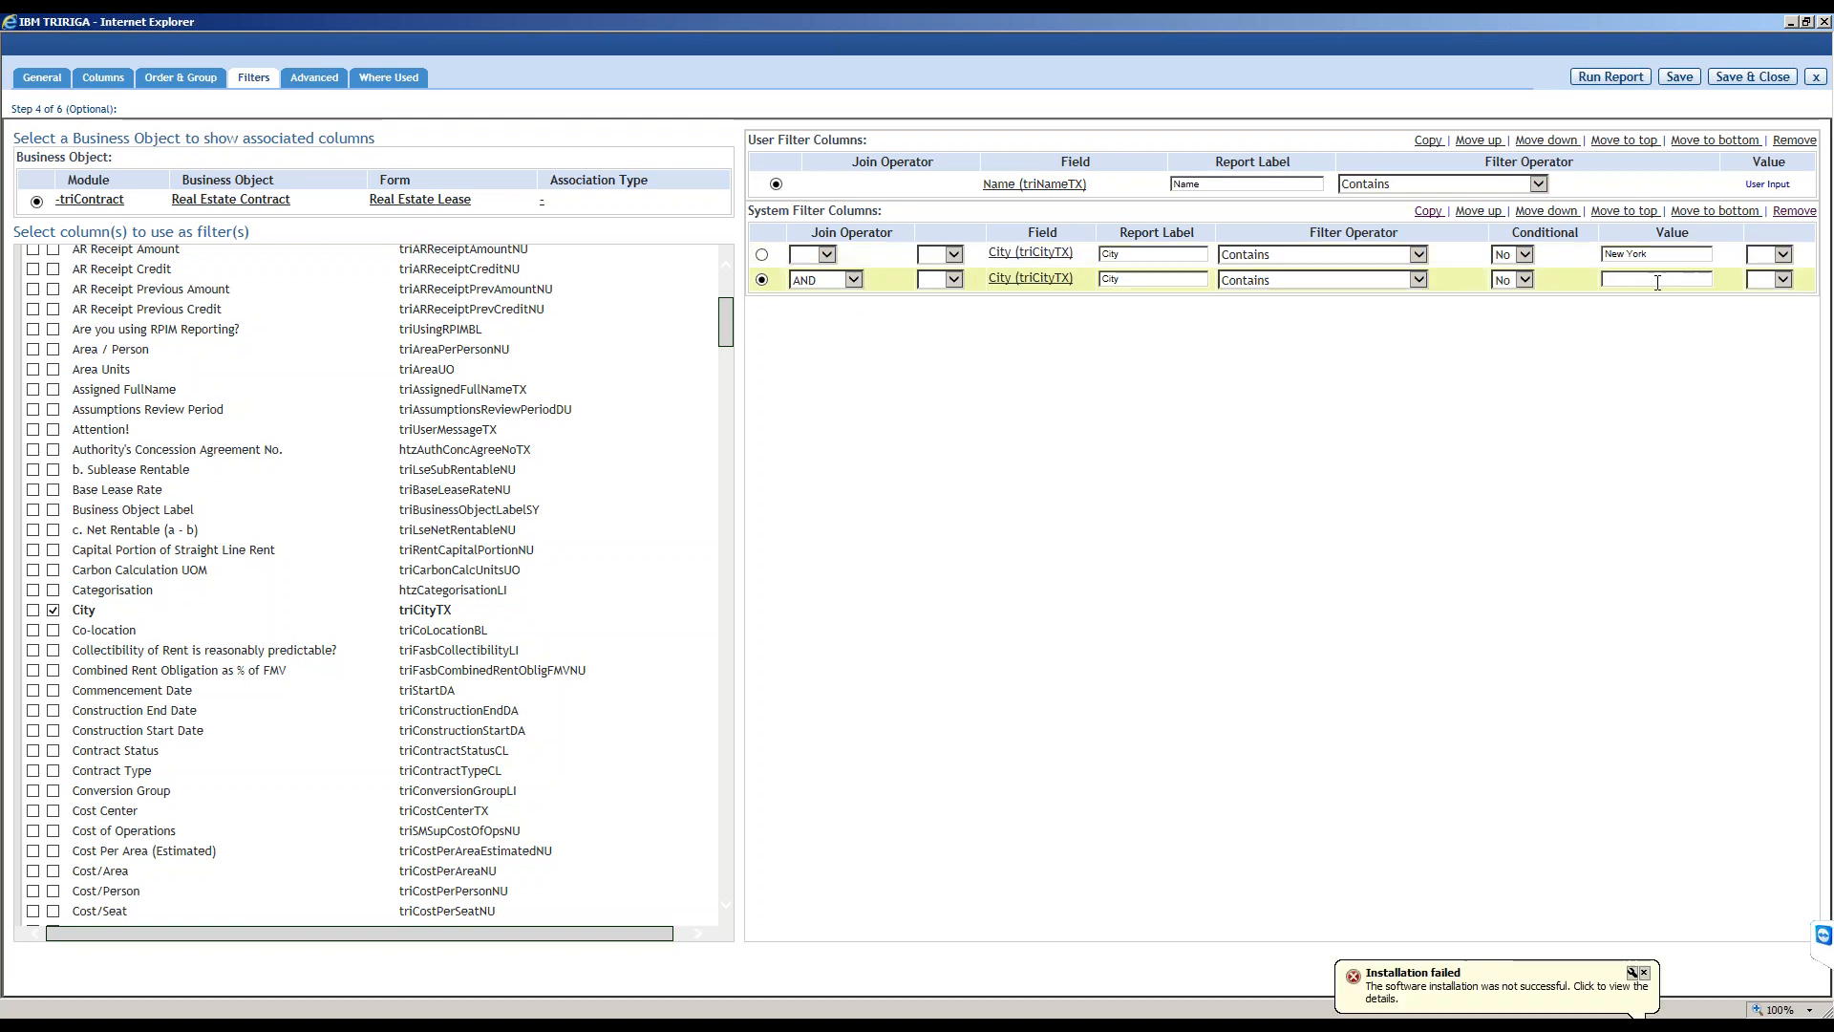
{"action": "type", "text": "DAllas"}
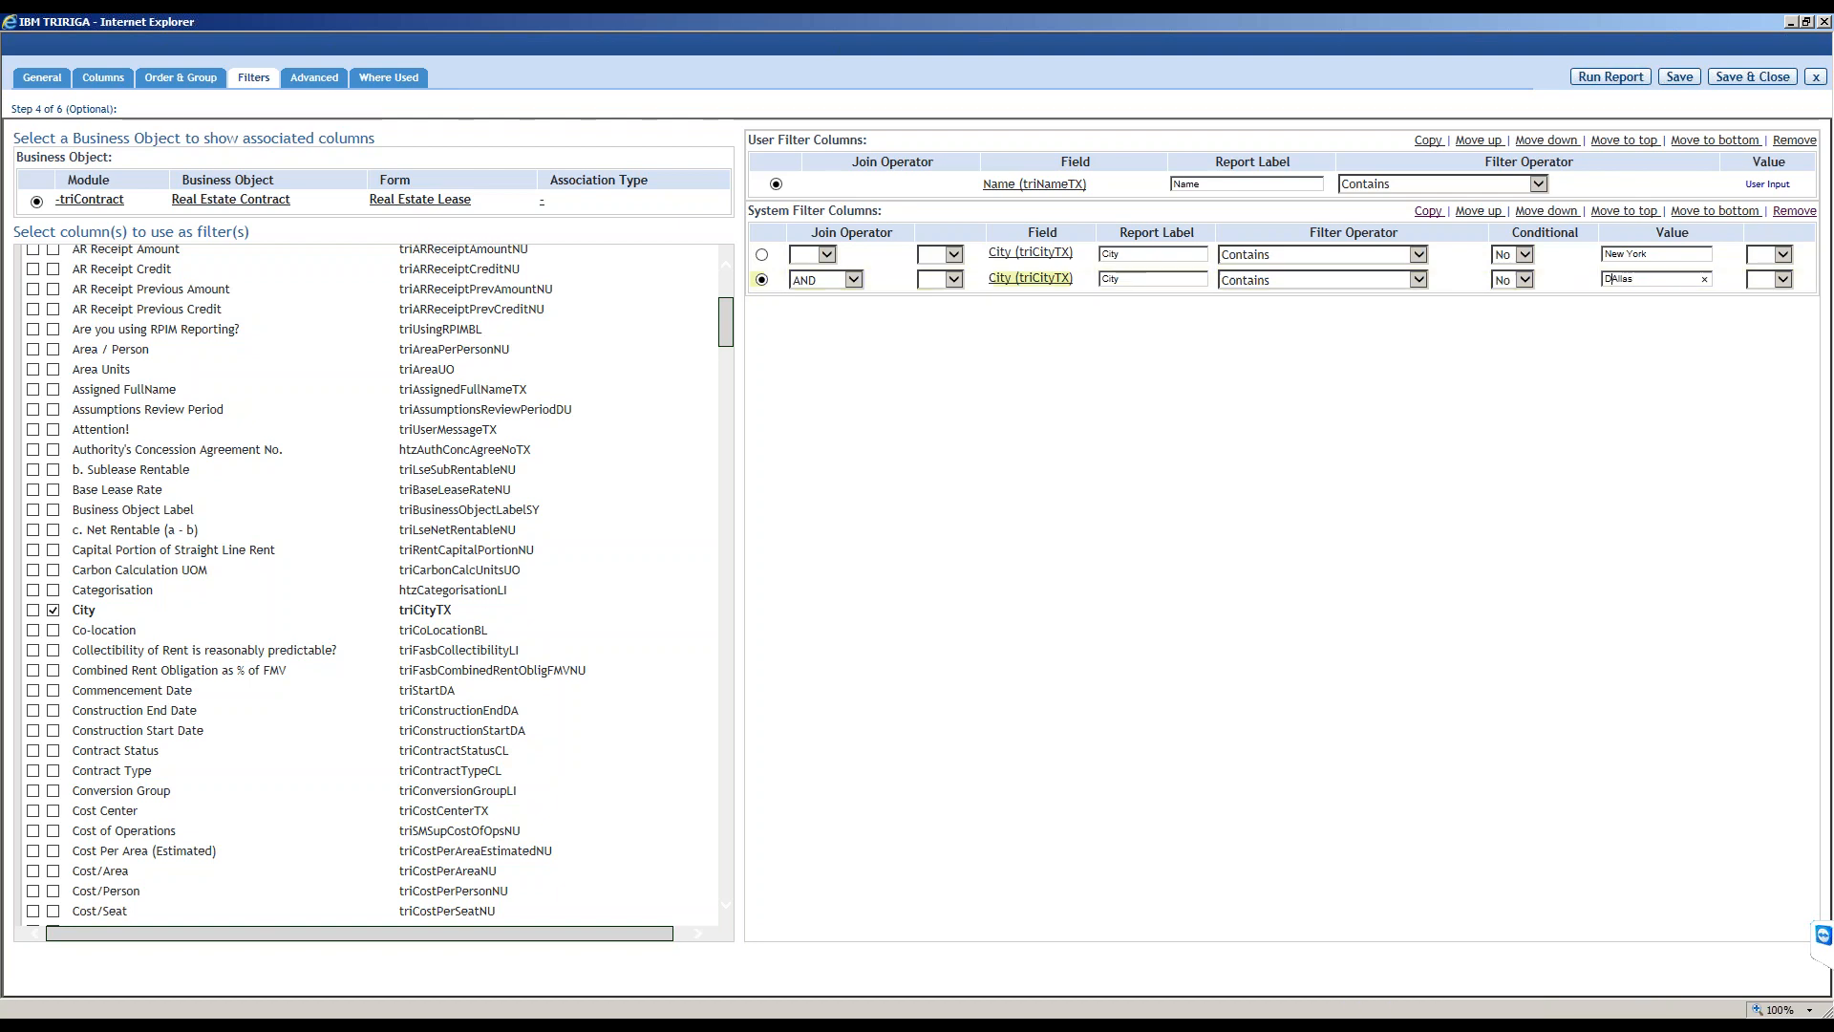
{"action": "key", "text": "Left"}
{"action": "key", "text": "Left"}
{"action": "key", "text": "Left"}
{"action": "key", "text": "Left"}
{"action": "key", "text": "BackSpace"}
{"action": "type", "text": "a"}
Look at the second City filter's join operators and remove that duplicate filter.
{"action": "double_click", "coordinate": [1628, 253]}
{"action": "left_click_drag", "start_coordinate": [1629, 251], "coordinate": [1600, 266]}
{"action": "left_click", "coordinate": [1209, 416]}
{"action": "left_click", "coordinate": [850, 279]}
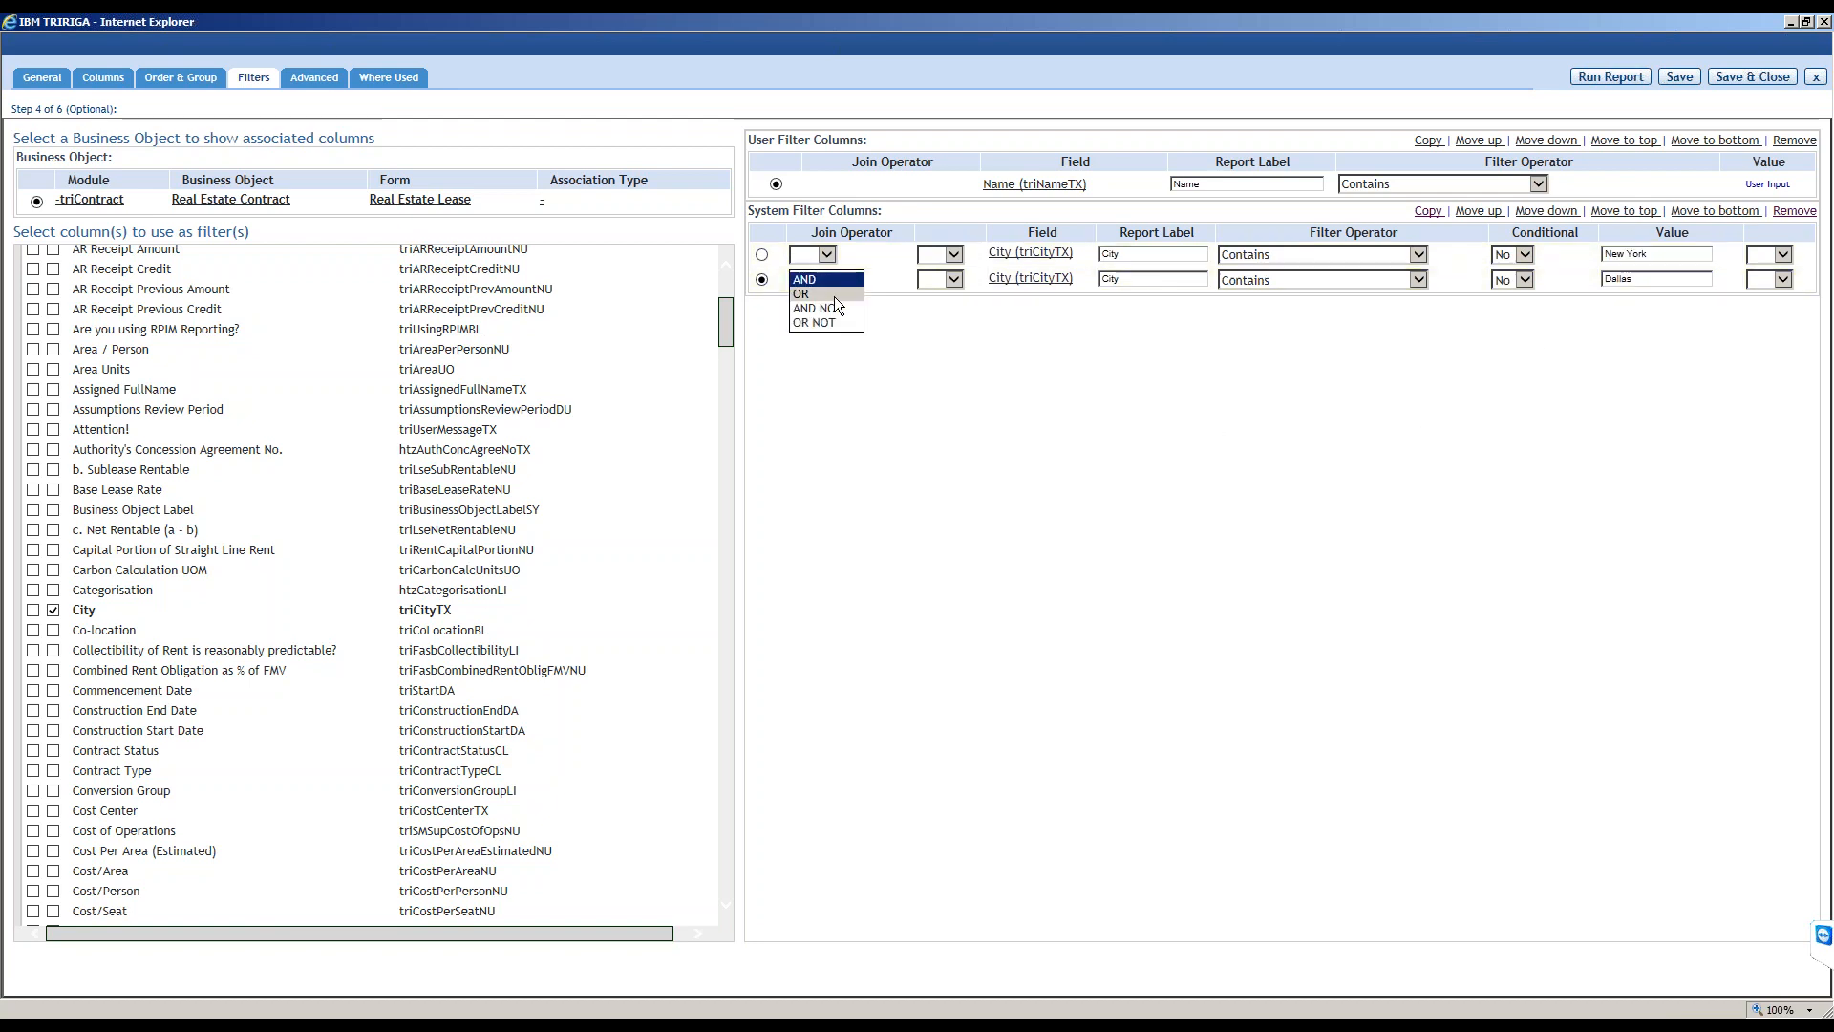
{"action": "left_click", "coordinate": [1510, 346]}
{"action": "left_click", "coordinate": [1796, 212]}
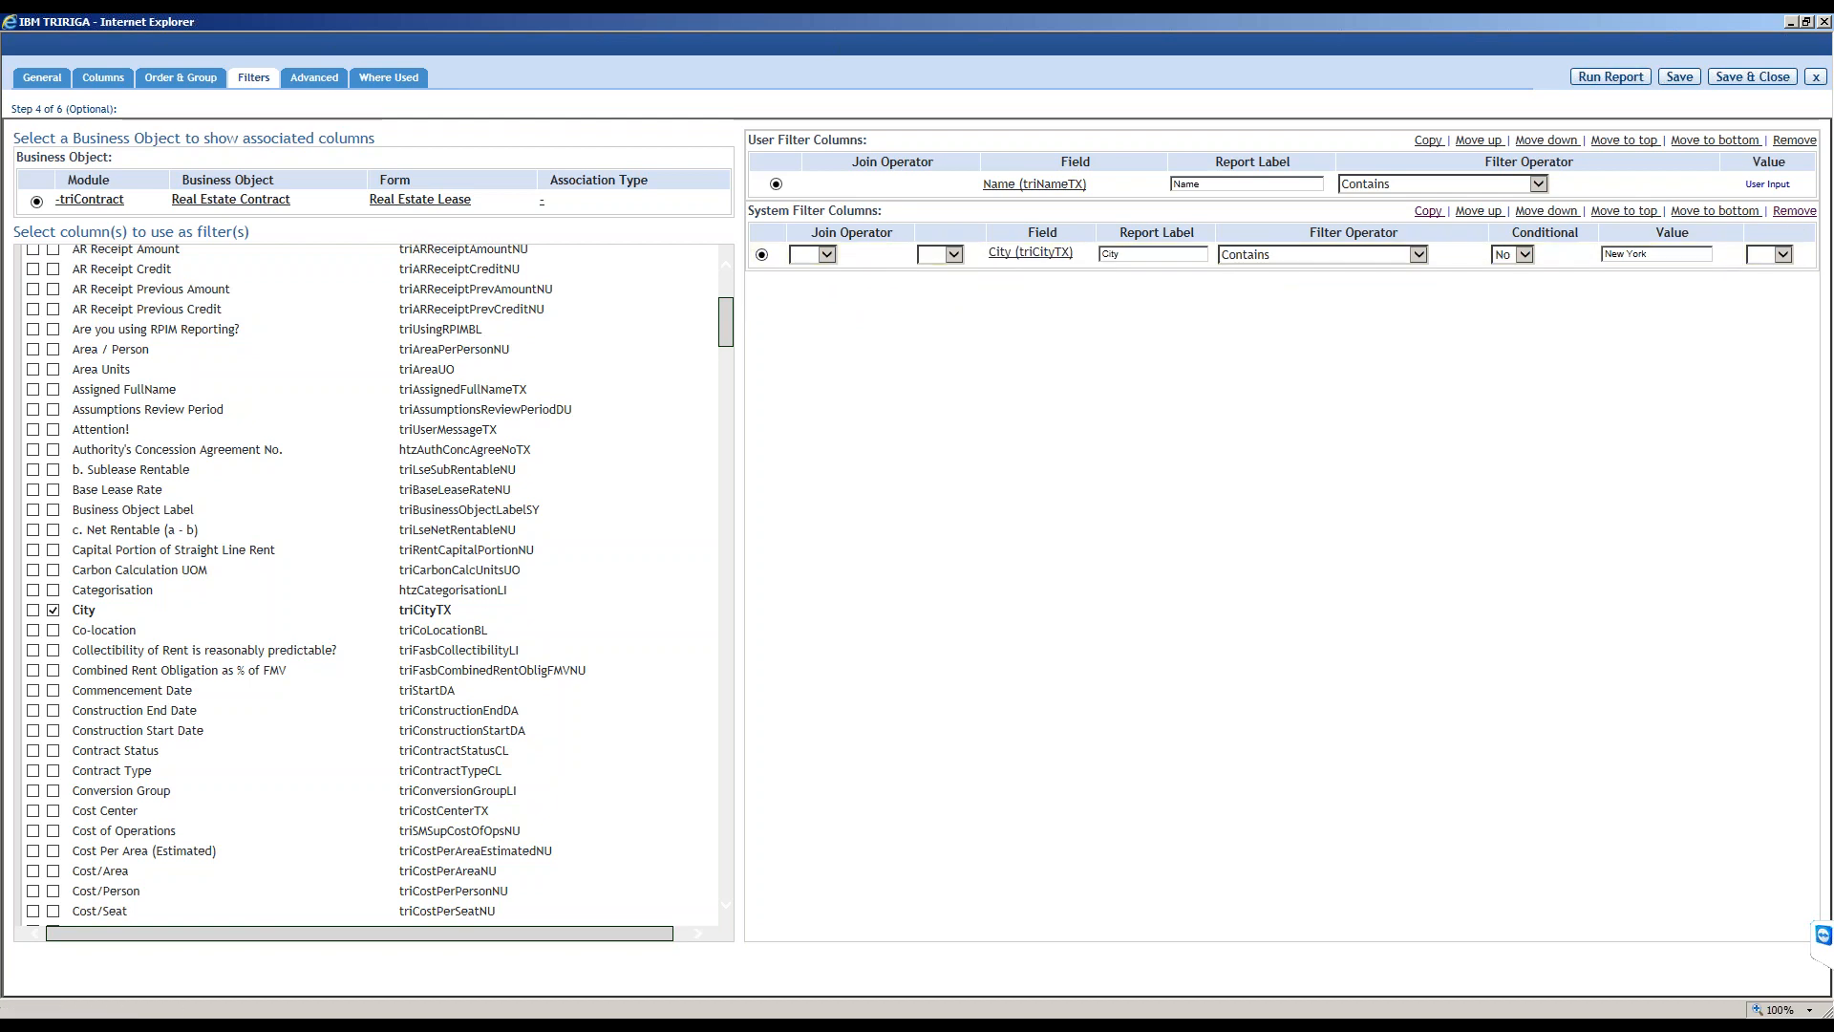
Set the City system filter's operator to In and begin its value with 'New York.
{"action": "left_click", "coordinate": [1373, 256]}
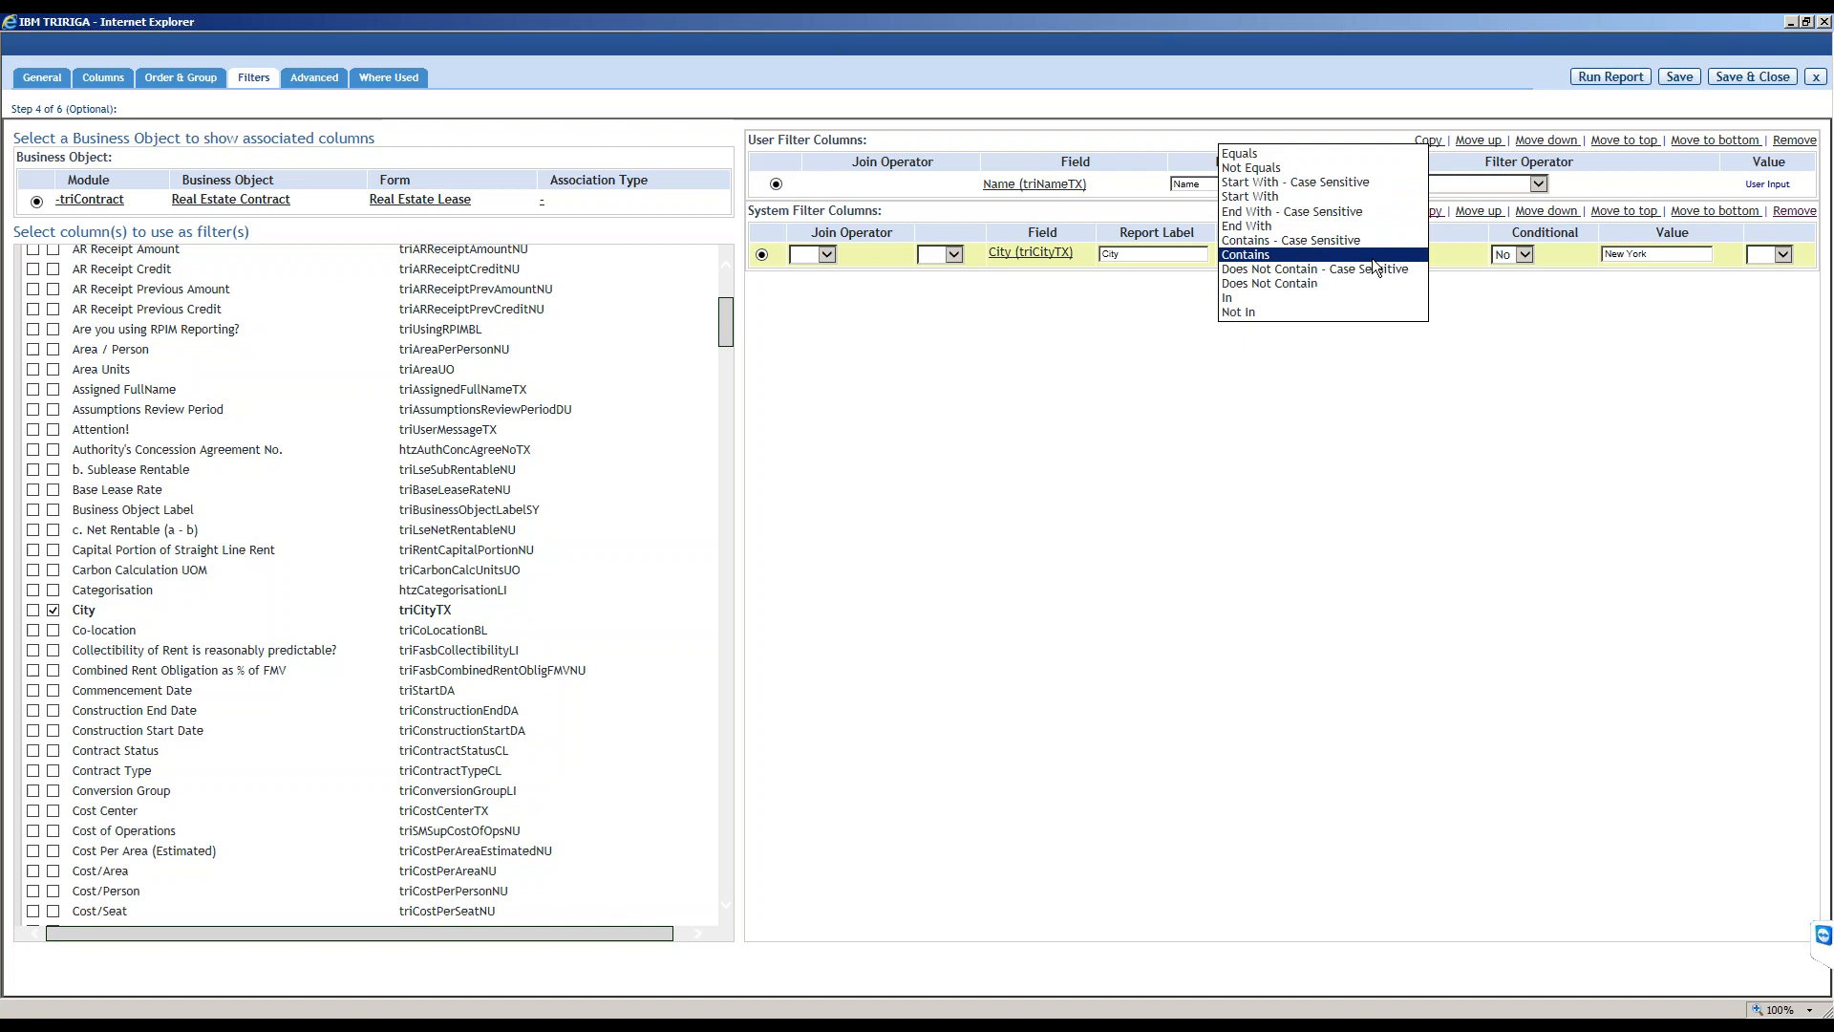
{"action": "left_click", "coordinate": [1276, 295]}
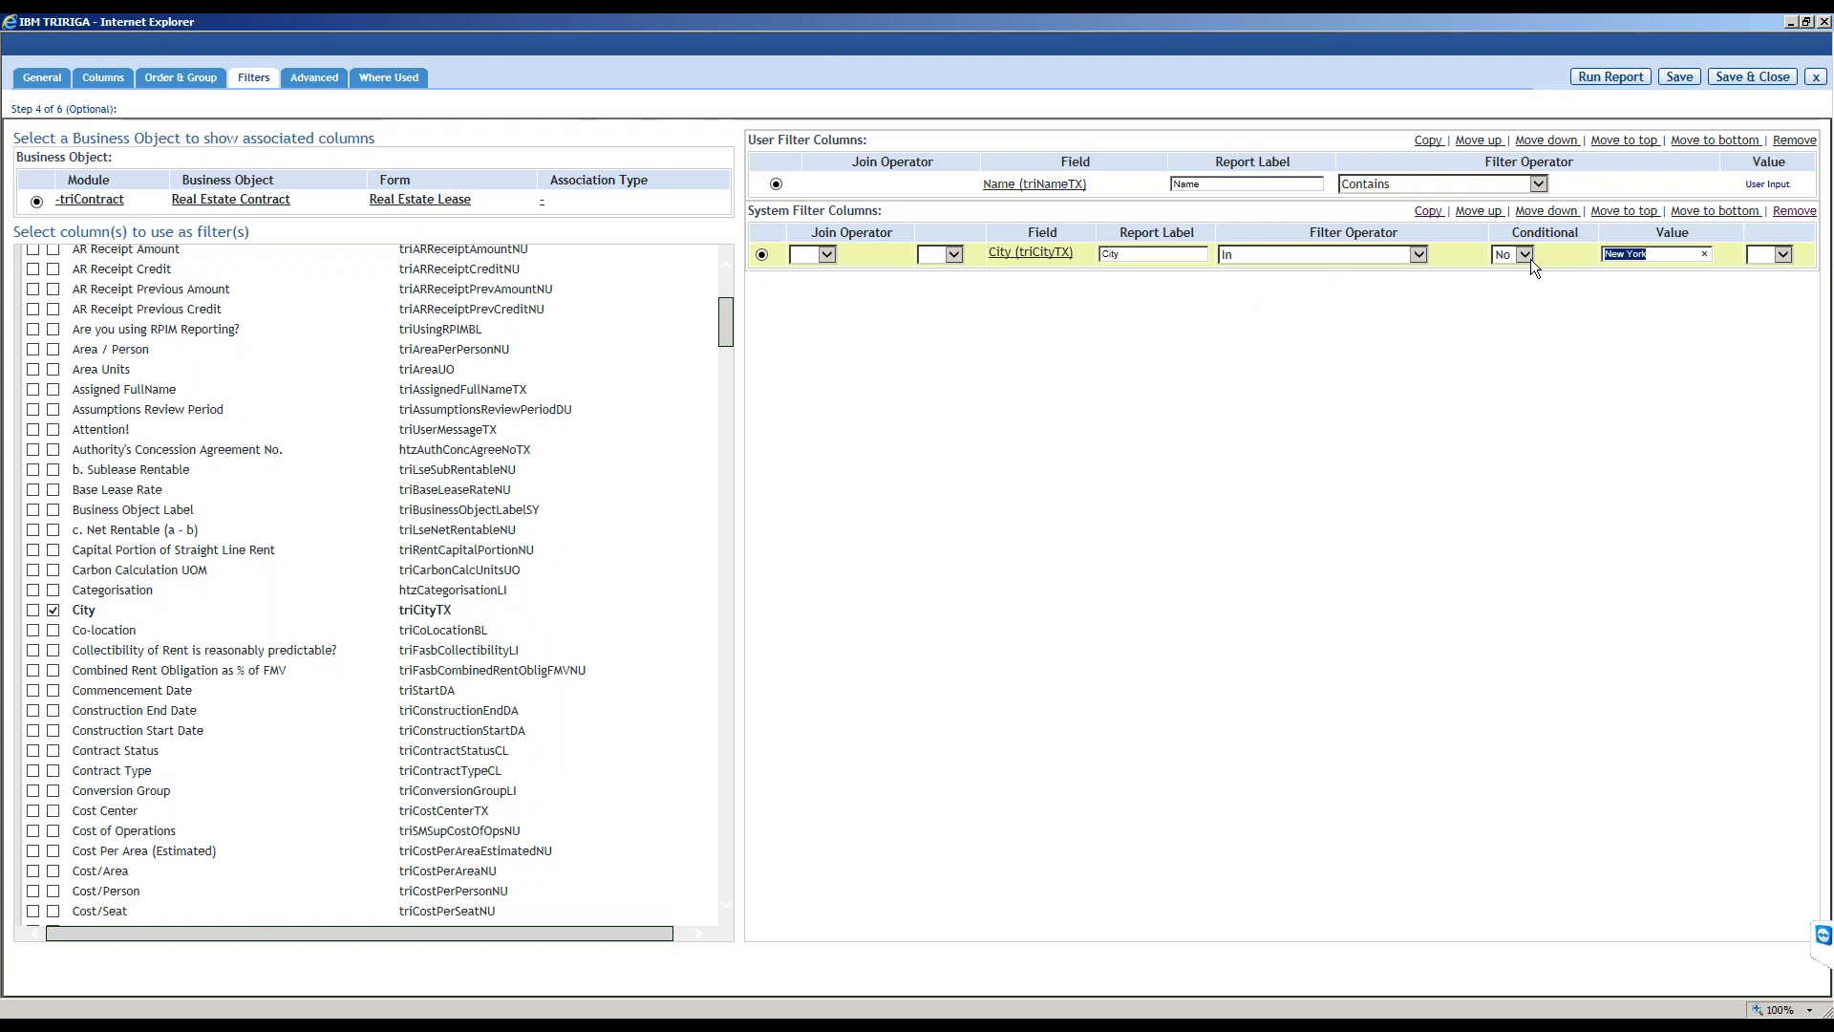
{"action": "key", "text": "BackSpace"}
{"action": "type", "text": "'New York"}
{"action": "key", "text": "ctrl+plus"}
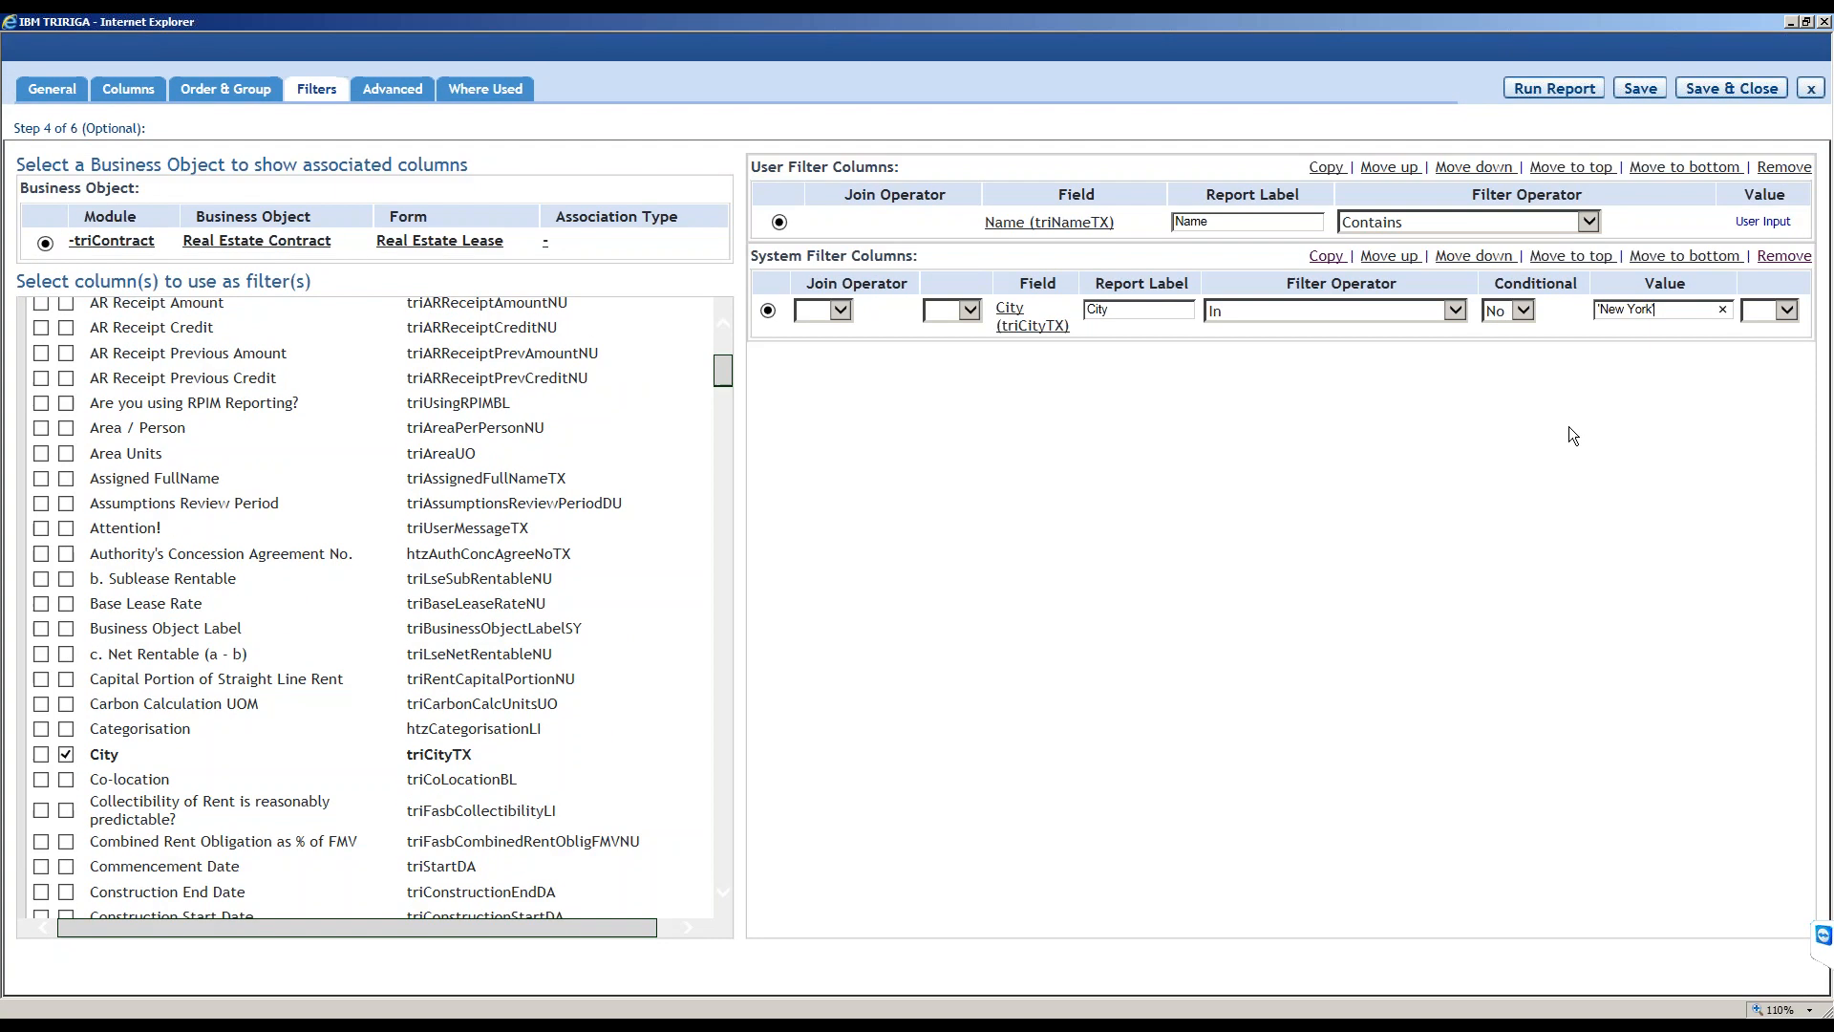
{"action": "key", "text": "ctrl+plus"}
{"action": "left_click_drag", "start_coordinate": [1307, 917], "coordinate": [1470, 917]}
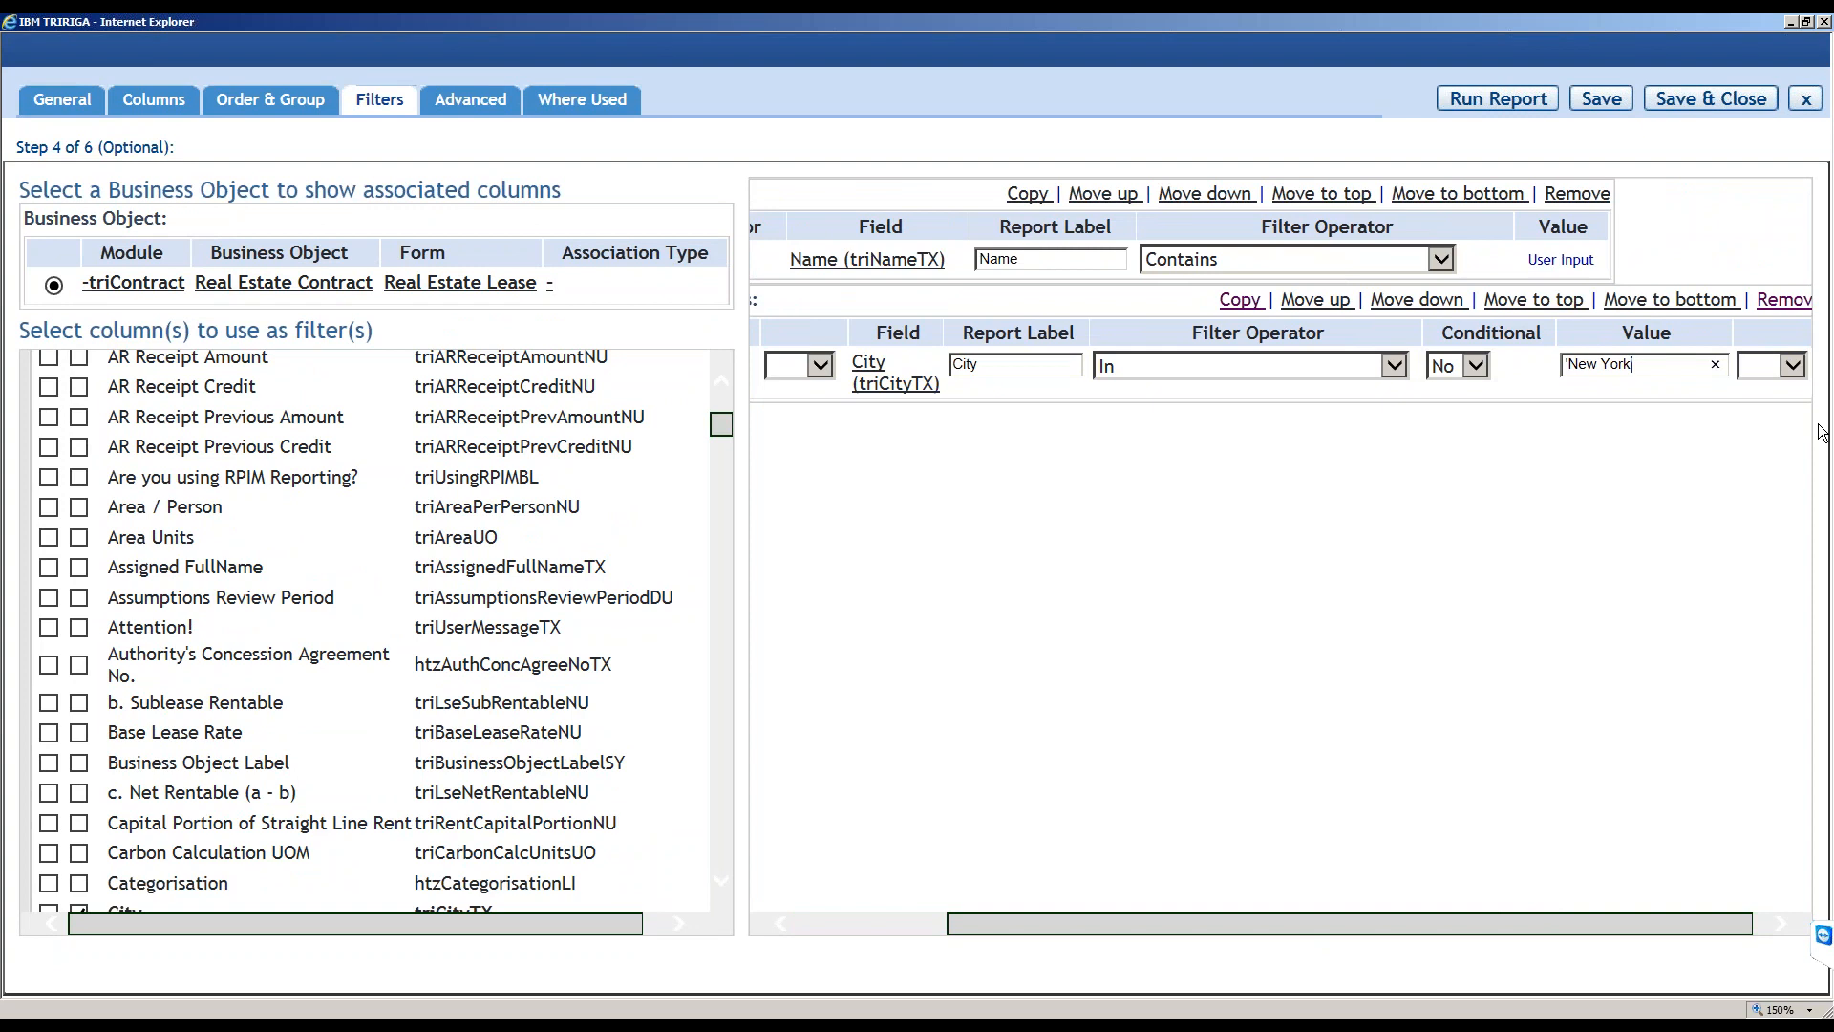
Complete the City system filter's value as the quoted list 'New York','Dallas'.
{"action": "type", "text": "'"}
{"action": "key", "text": "Home"}
{"action": "key", "text": "Right"}
{"action": "key", "text": "Right"}
{"action": "type", "text": ",\"Dallas"}
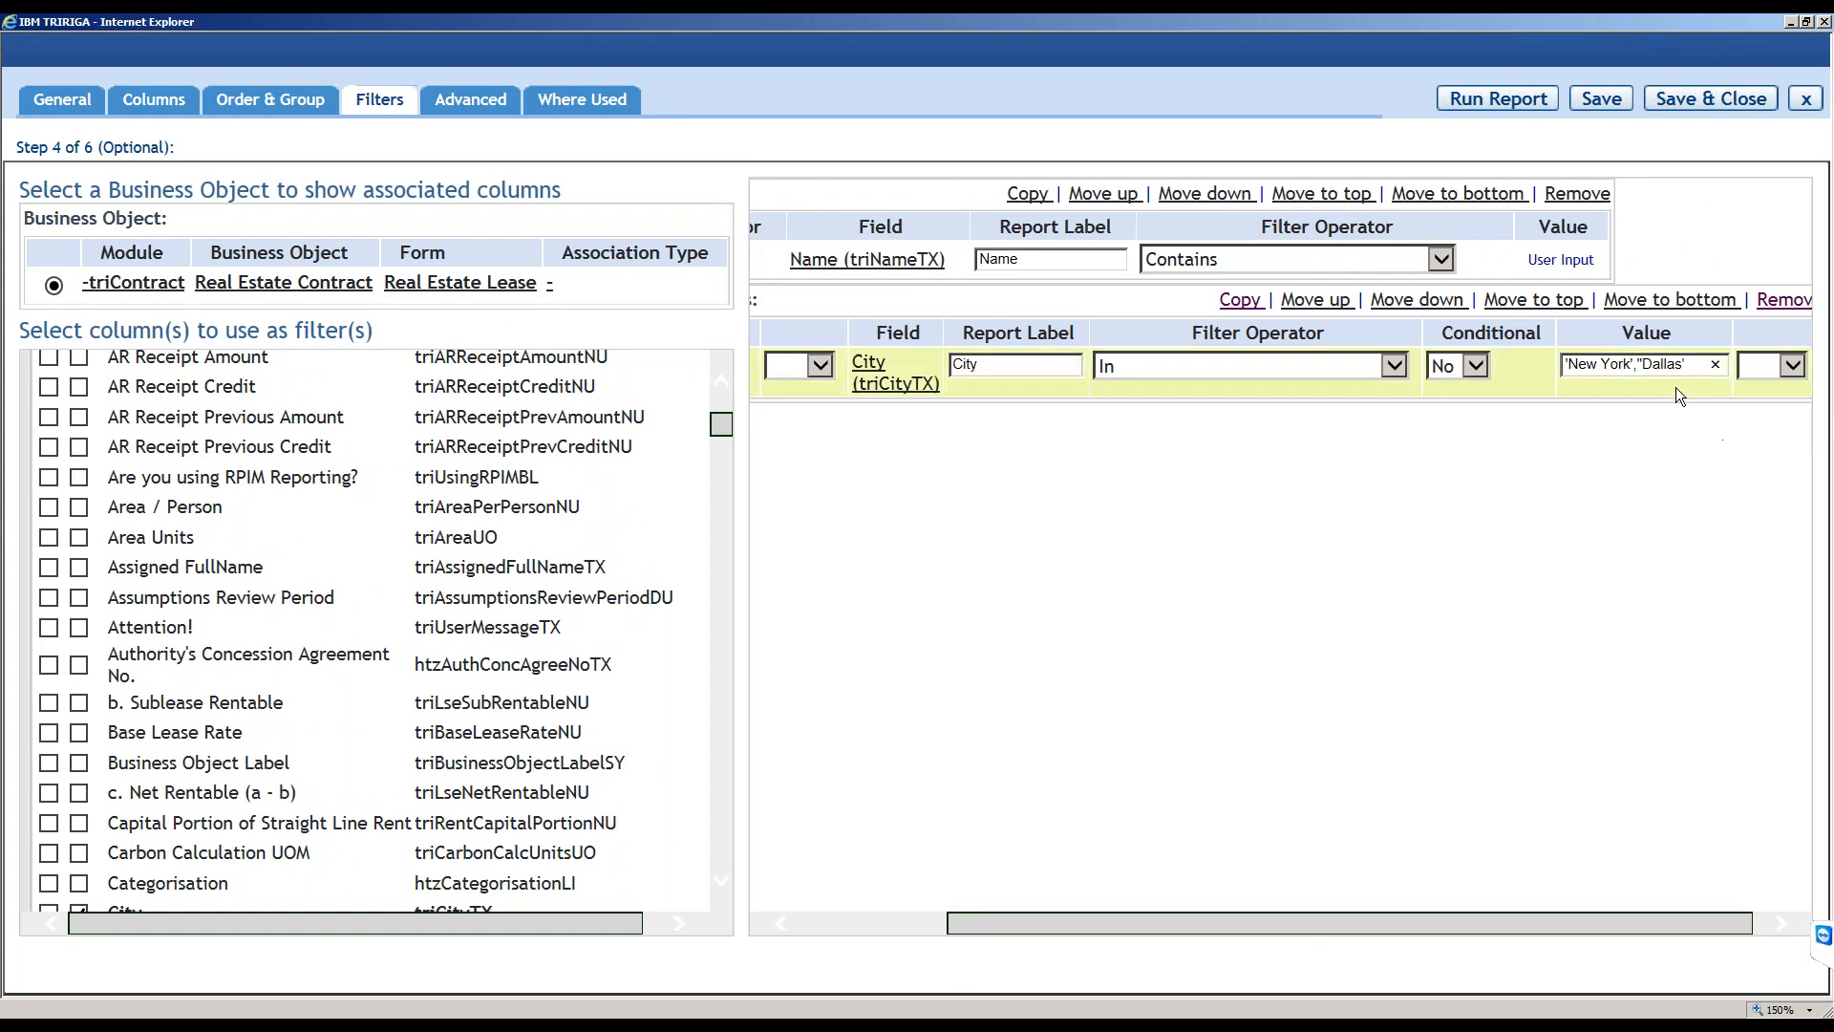
{"action": "key", "text": "Left"}
{"action": "key", "text": "Left"}
{"action": "key", "text": "Left"}
{"action": "key", "text": "Left"}
{"action": "key", "text": "Left"}
{"action": "key", "text": "Left"}
{"action": "key", "text": "BackSpace"}
{"action": "type", "text": "'"}
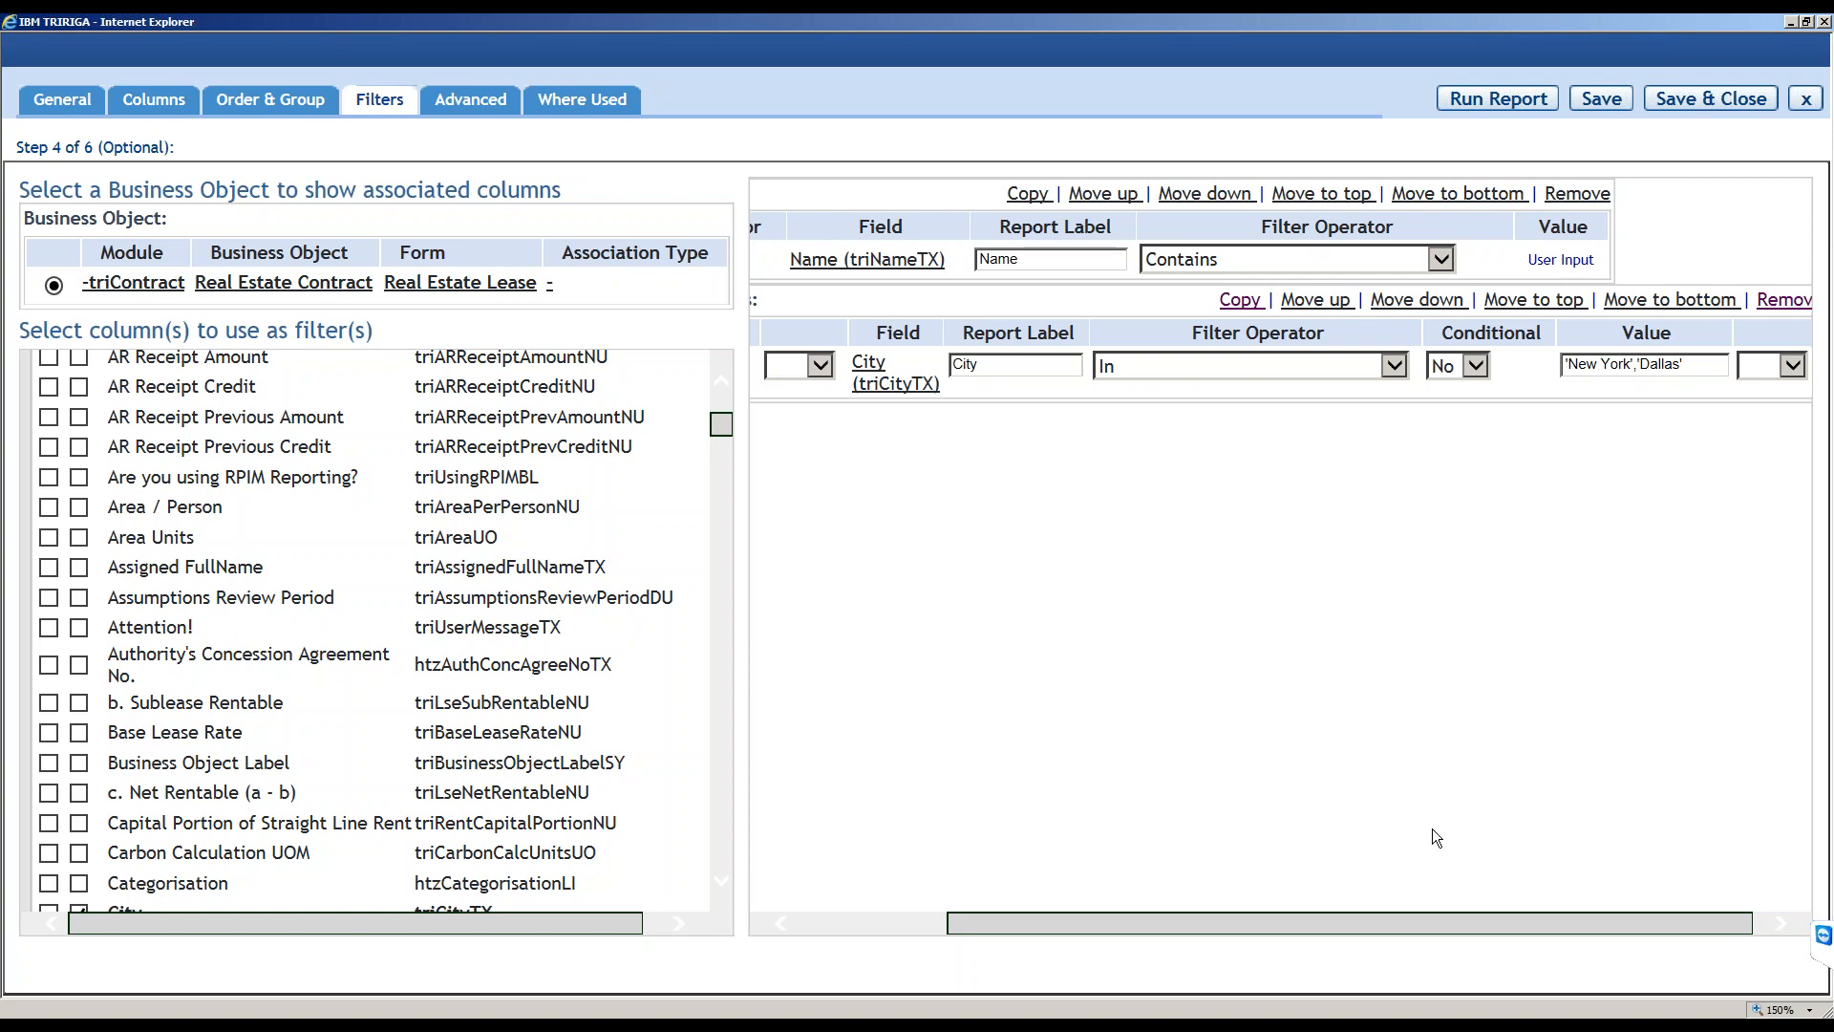
Set the City system filter's operator to Not In and look over the other available operators.
{"action": "left_click", "coordinate": [1200, 363]}
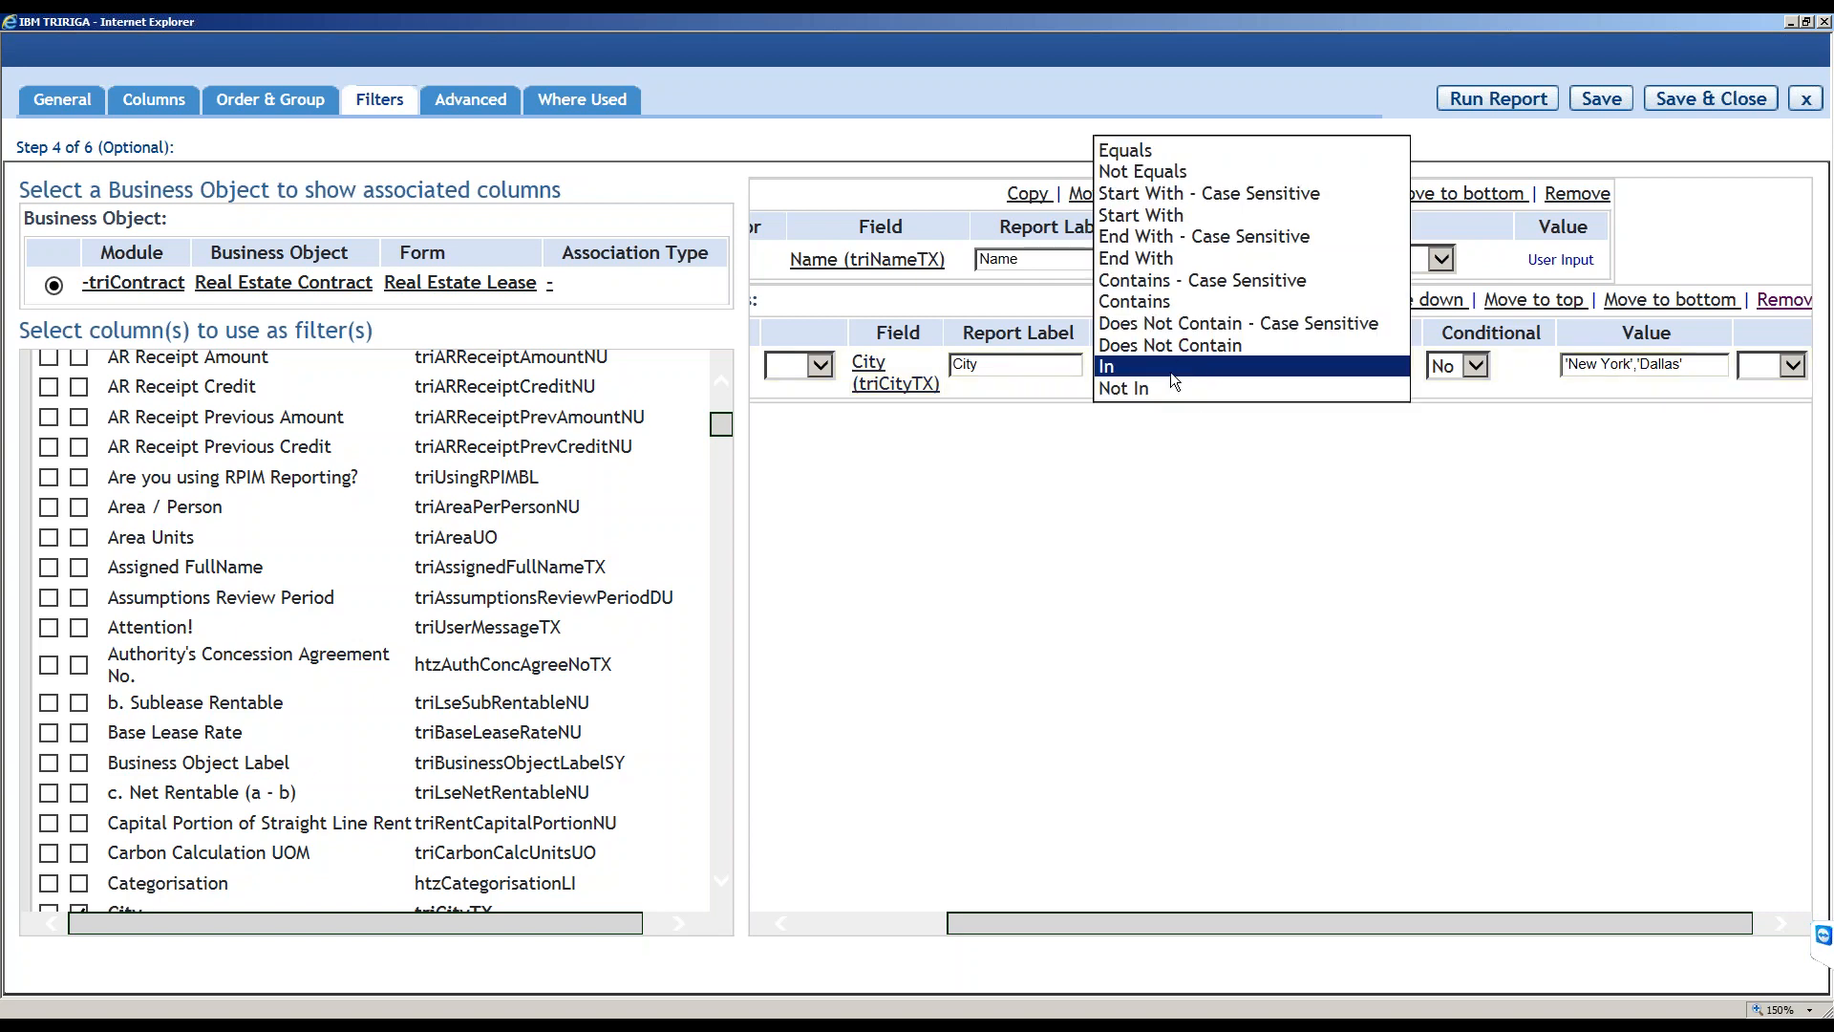
{"action": "left_click", "coordinate": [1167, 388]}
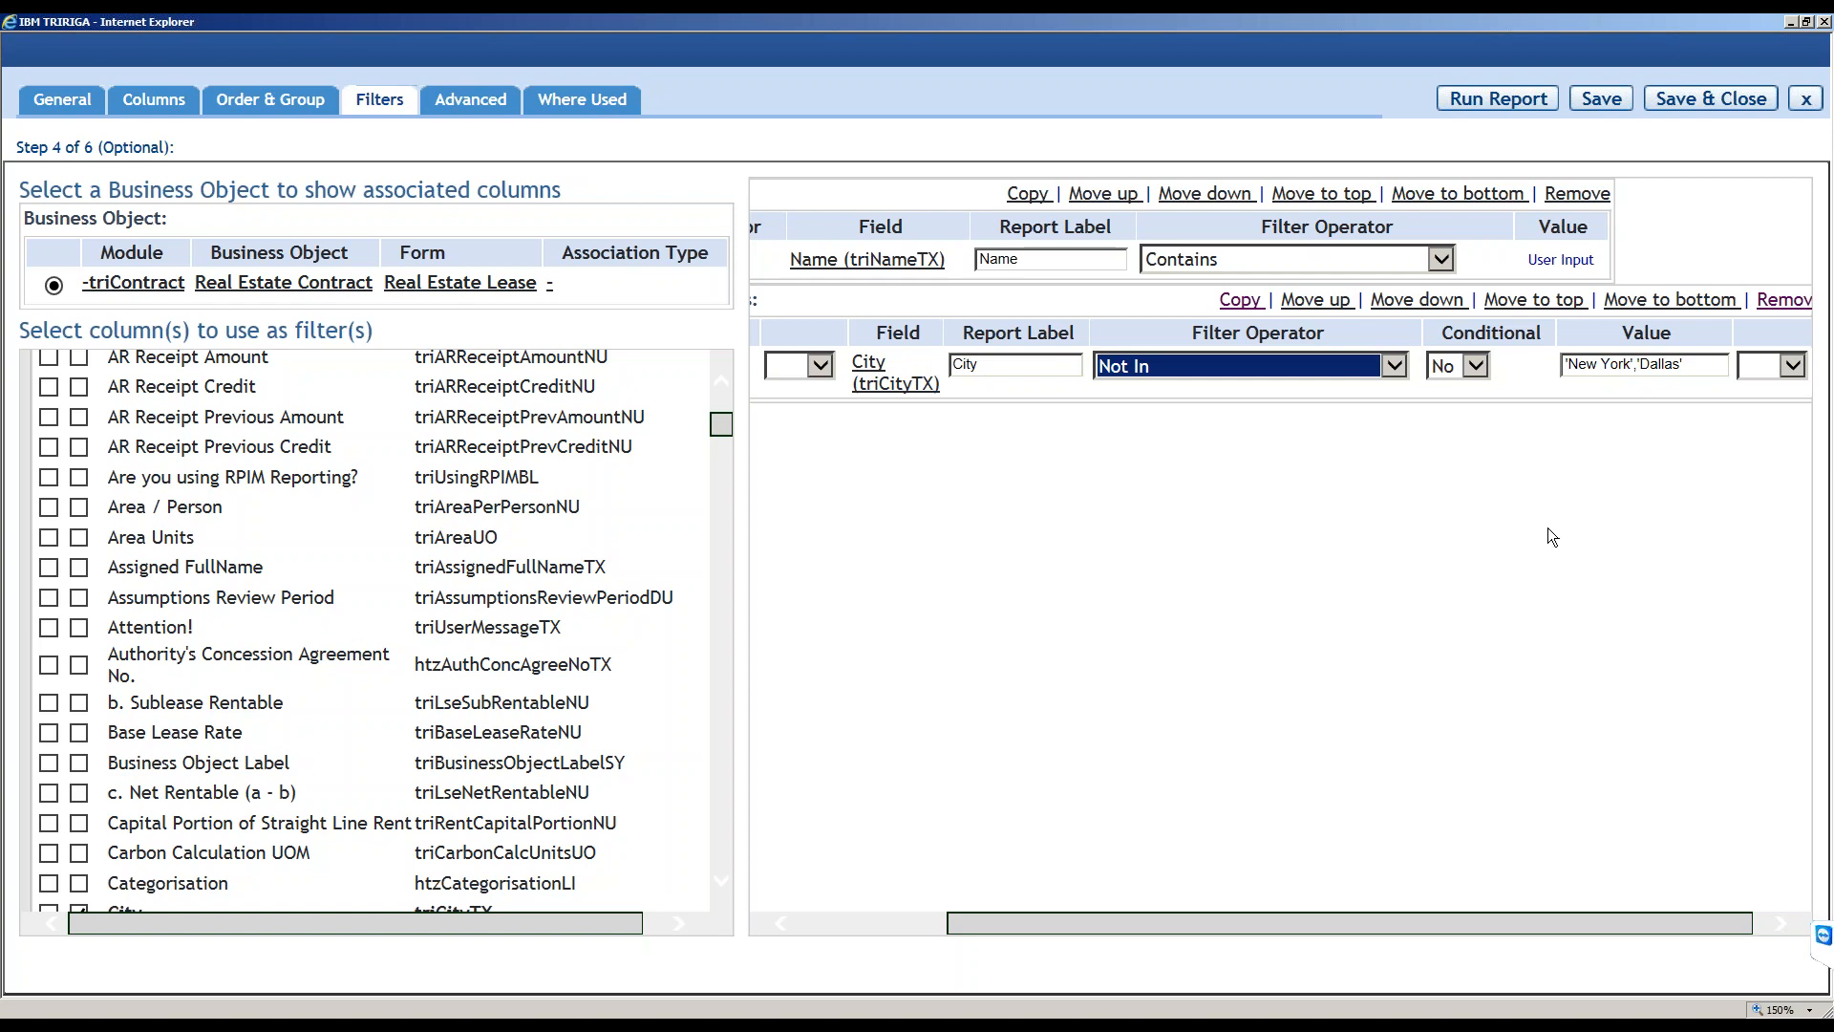
{"action": "left_click", "coordinate": [1485, 530]}
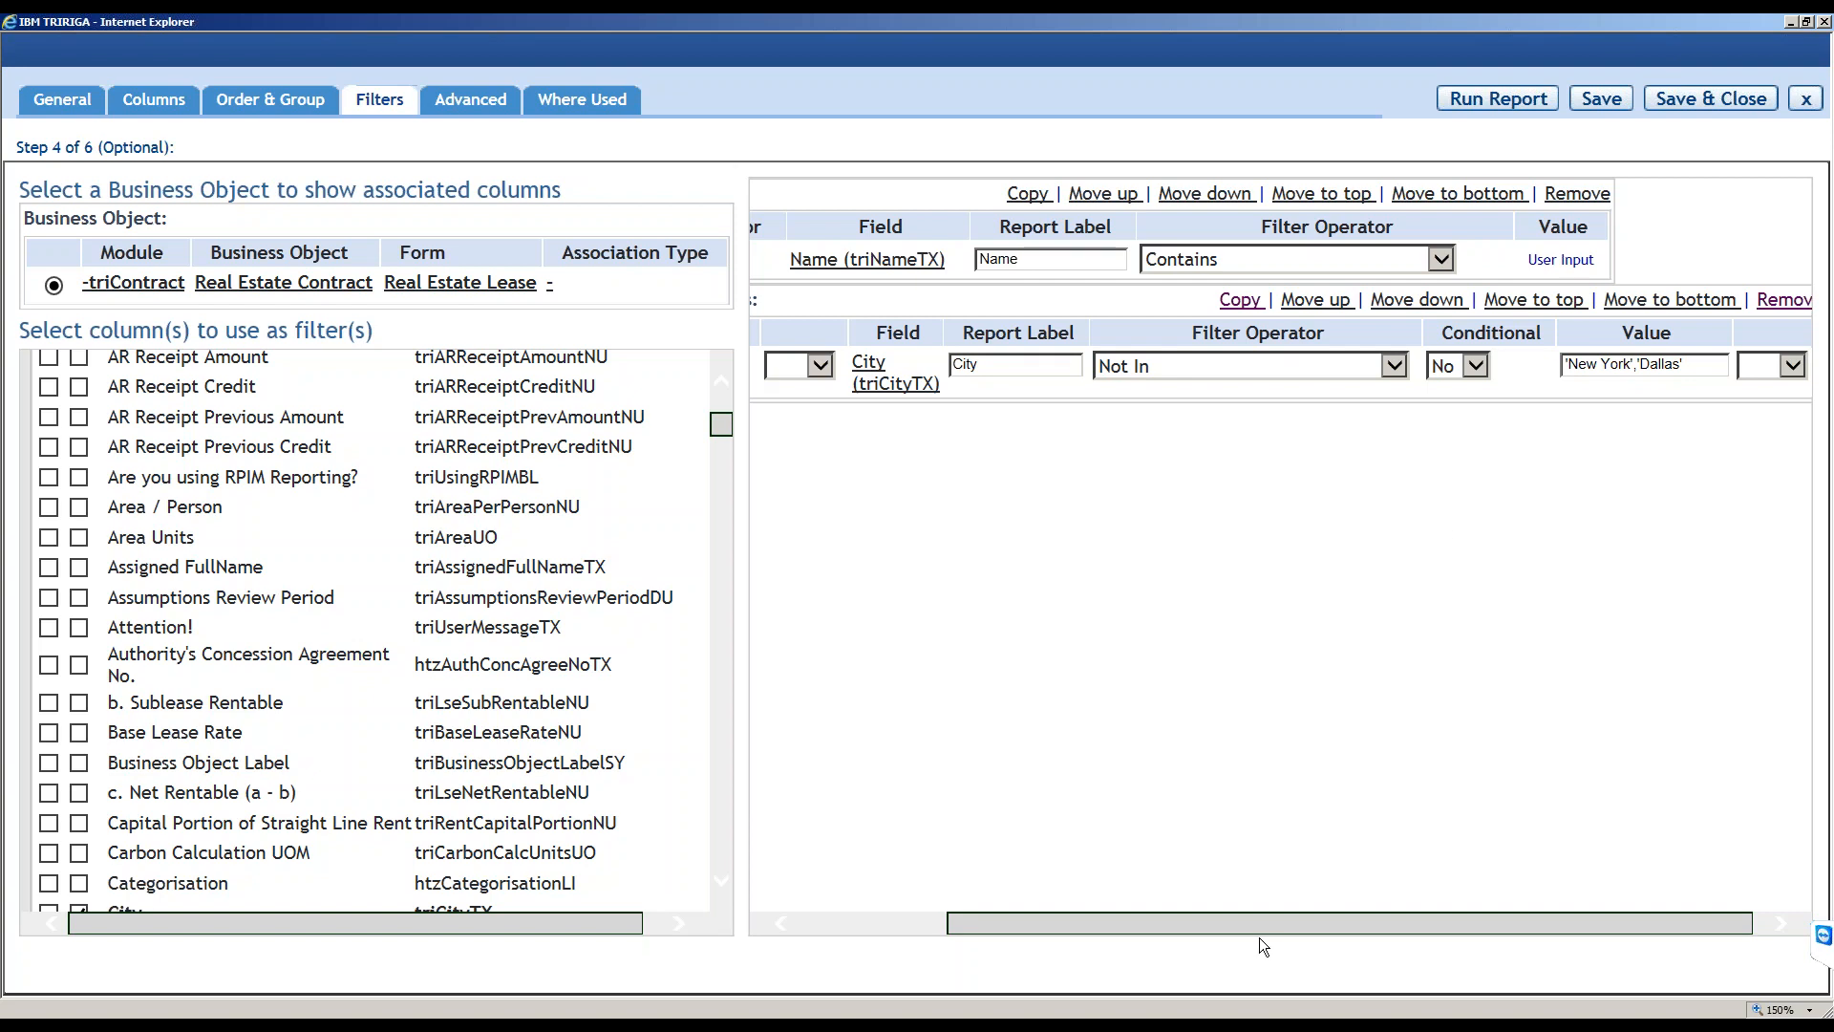
{"action": "mouse_move", "coordinate": [1172, 929]}
{"action": "left_mouse_down"}
{"action": "mouse_move", "coordinate": [915, 914]}
{"action": "mouse_move", "coordinate": [1192, 910]}
{"action": "left_mouse_up"}
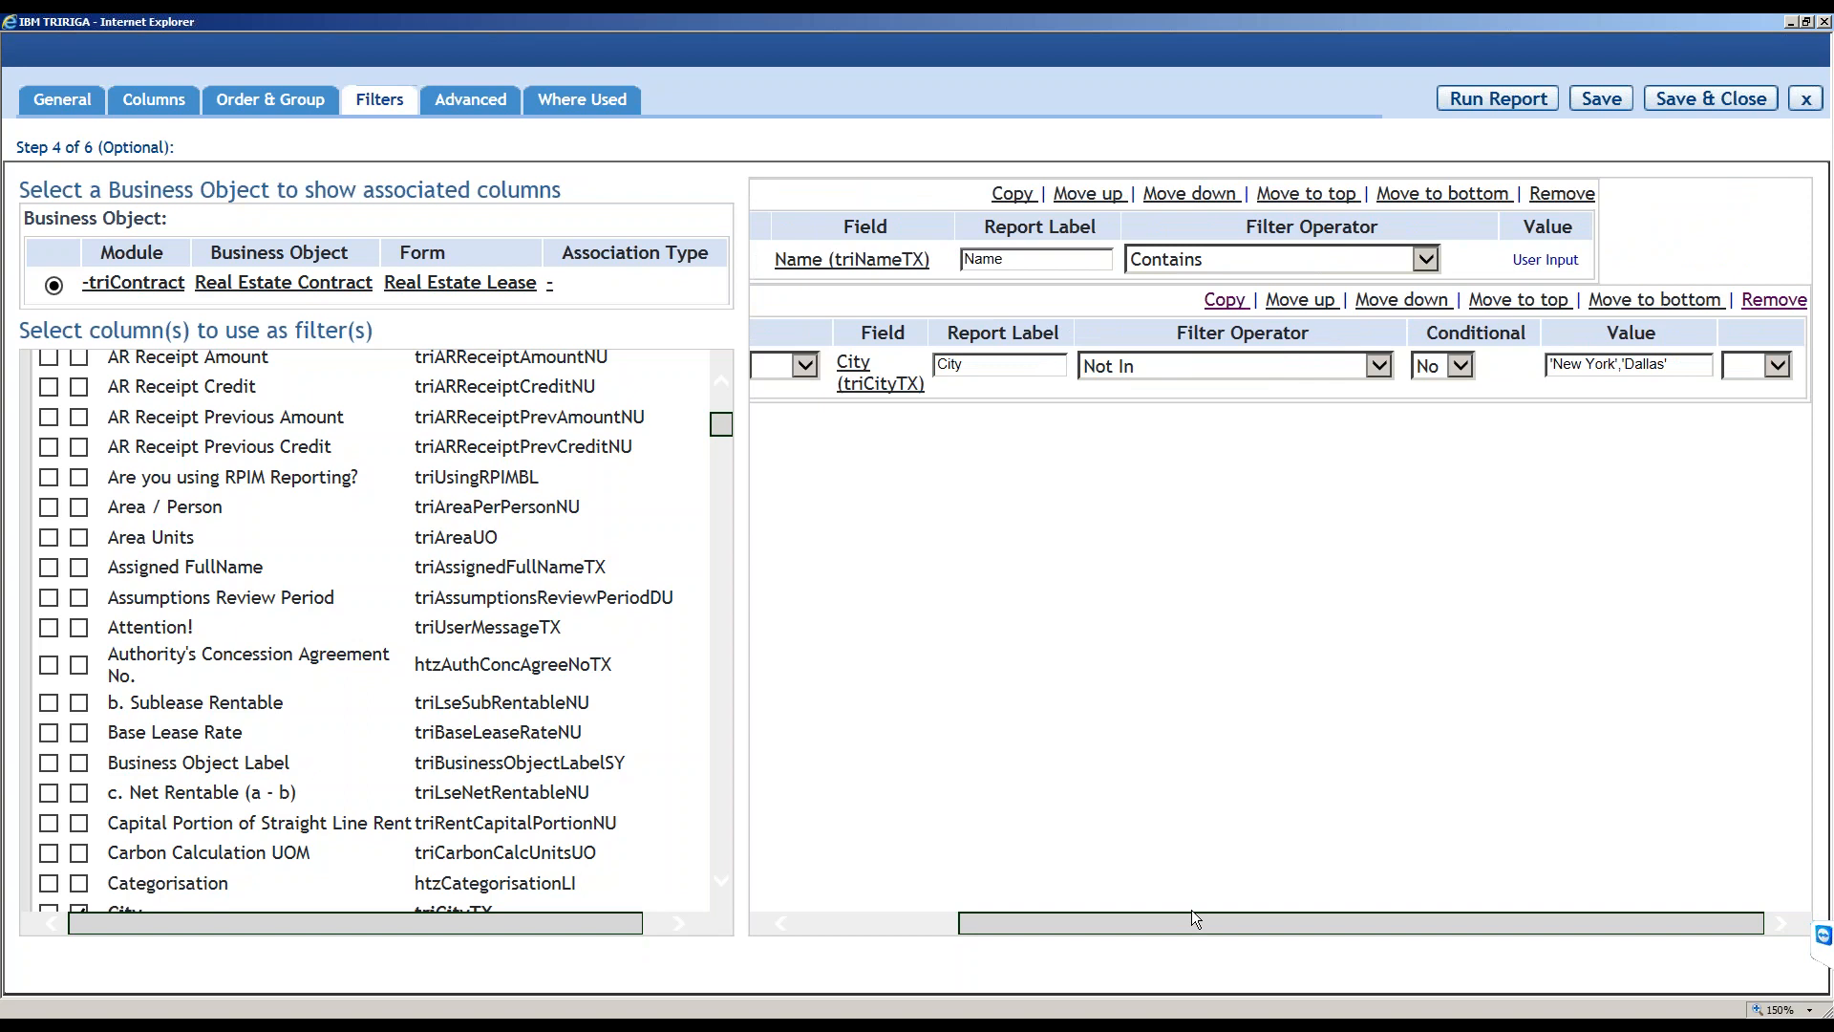
{"action": "left_click_drag", "start_coordinate": [1174, 920], "coordinate": [976, 903]}
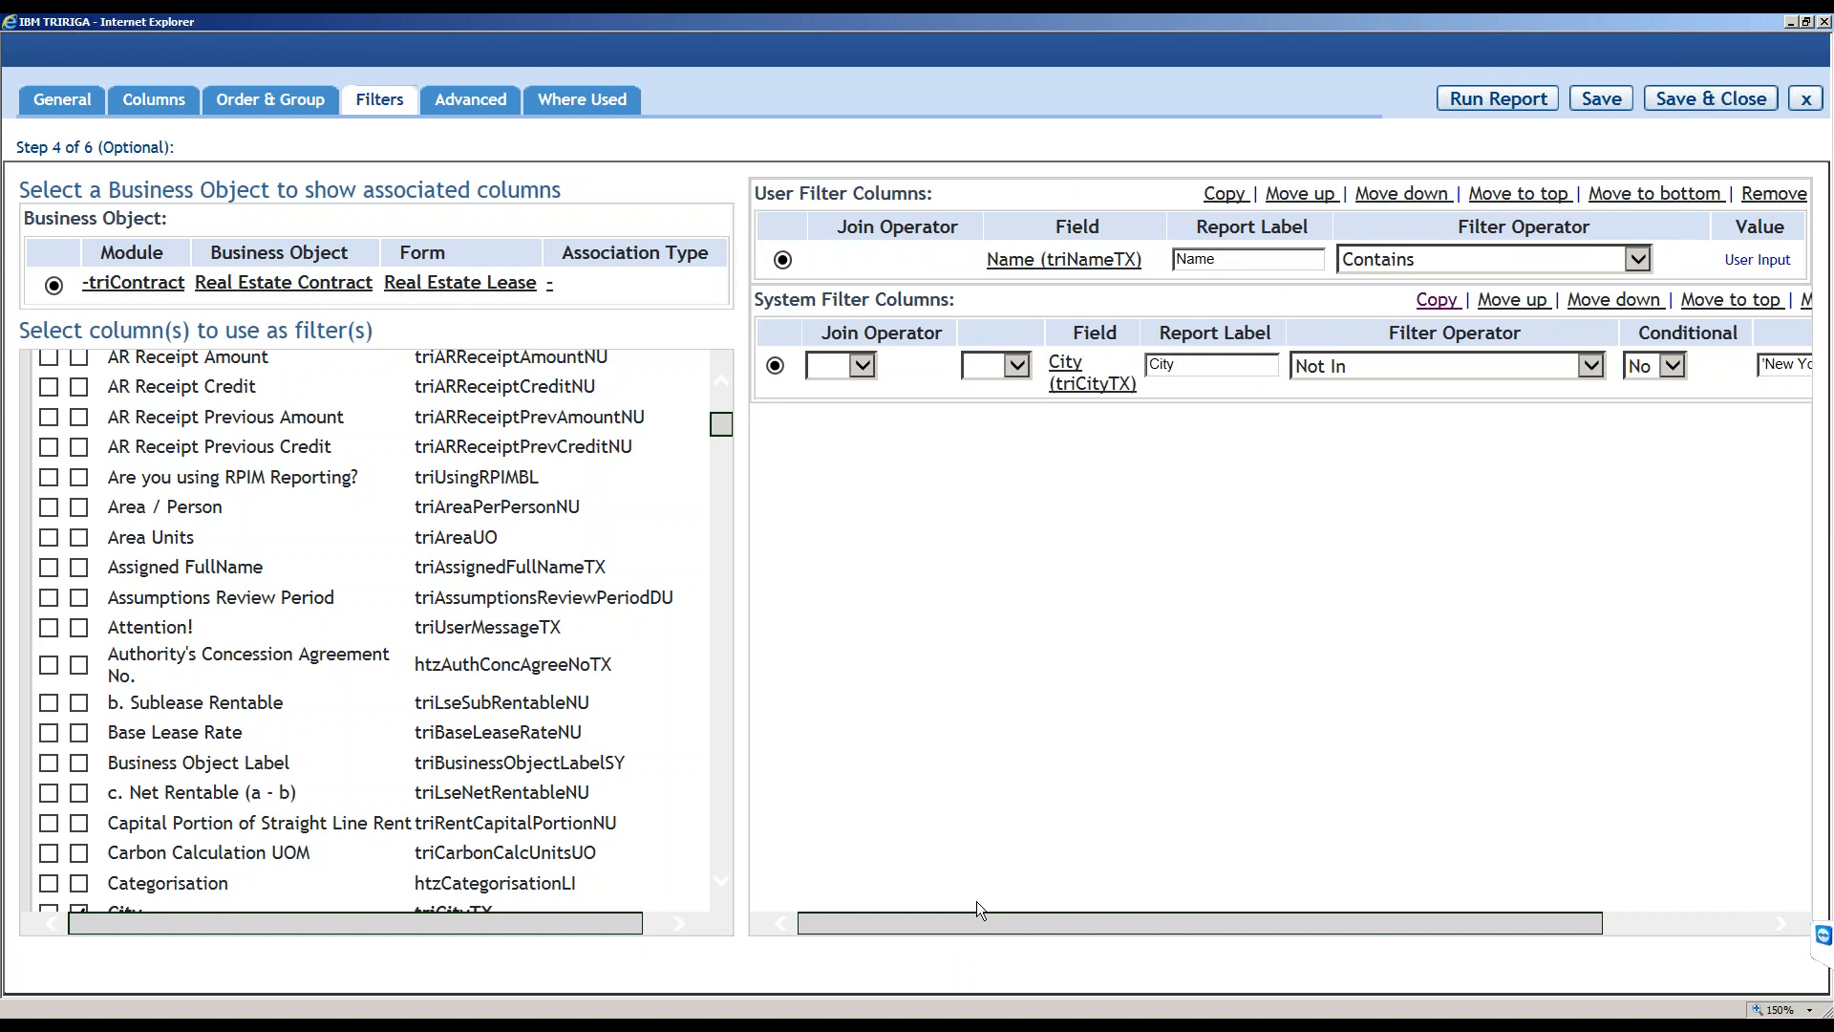
{"action": "left_click", "coordinate": [1523, 364]}
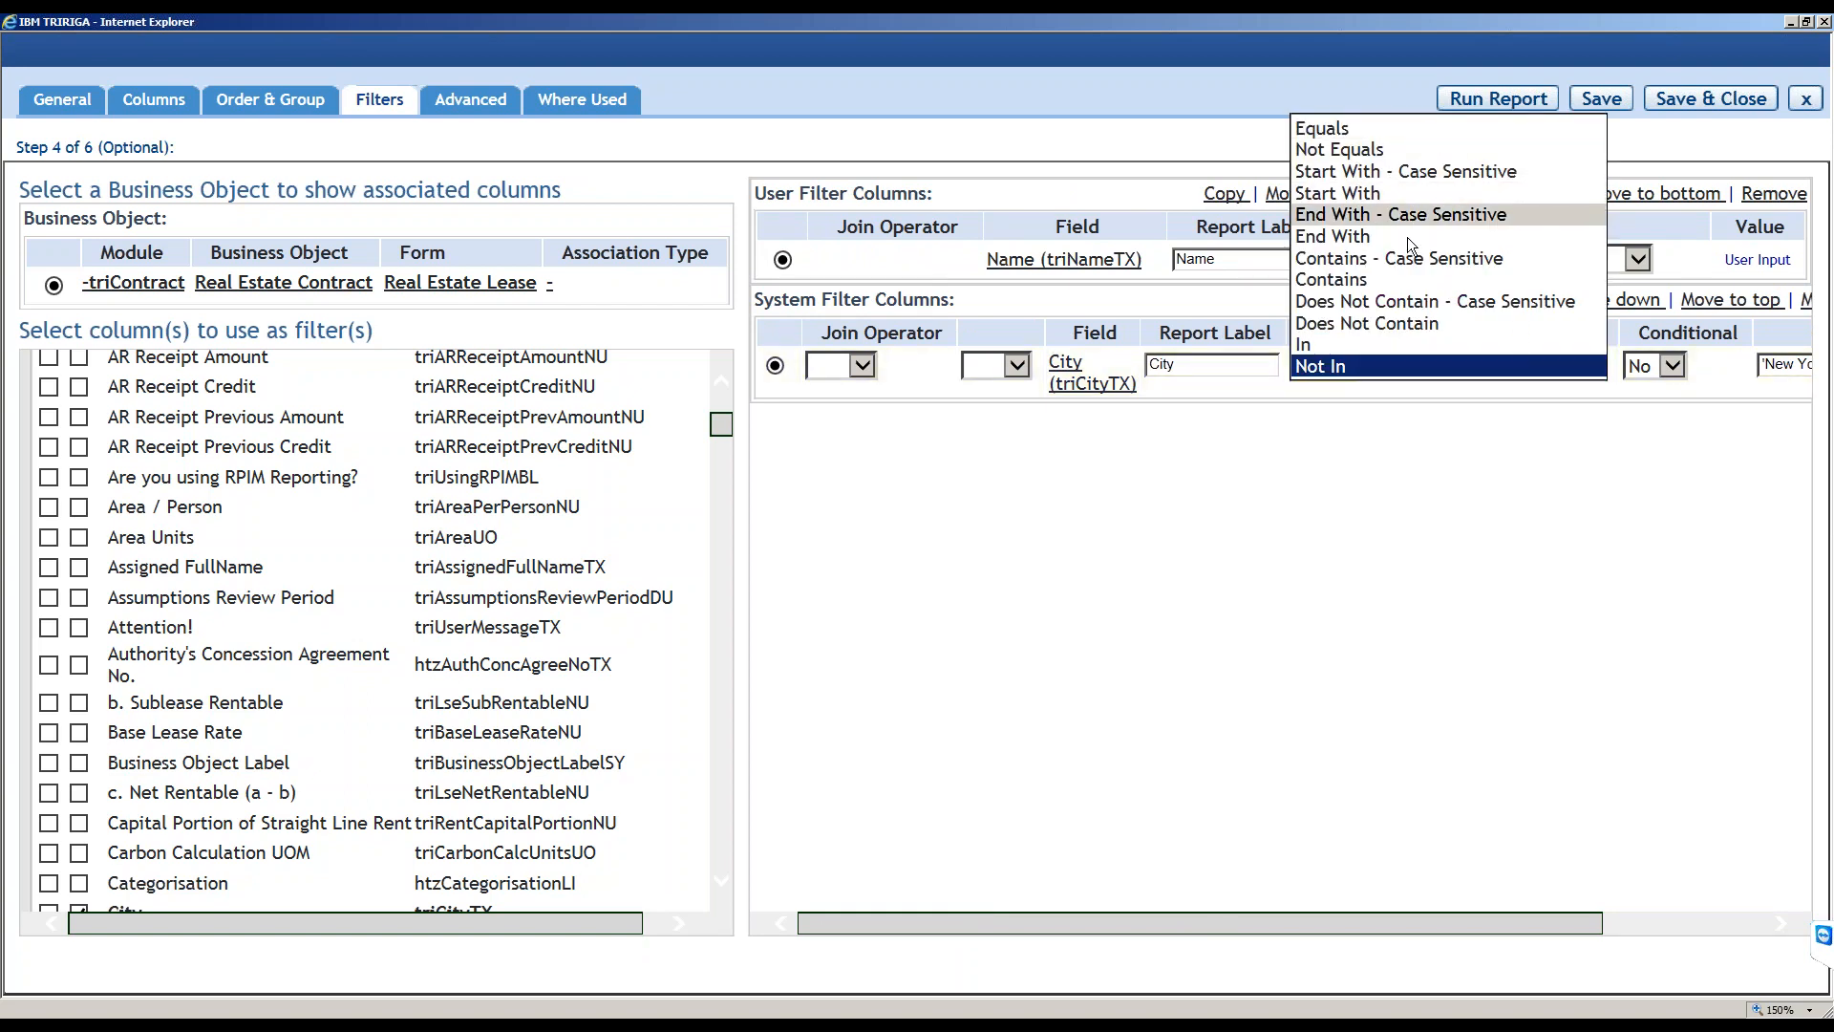
{"action": "left_click", "coordinate": [1453, 520]}
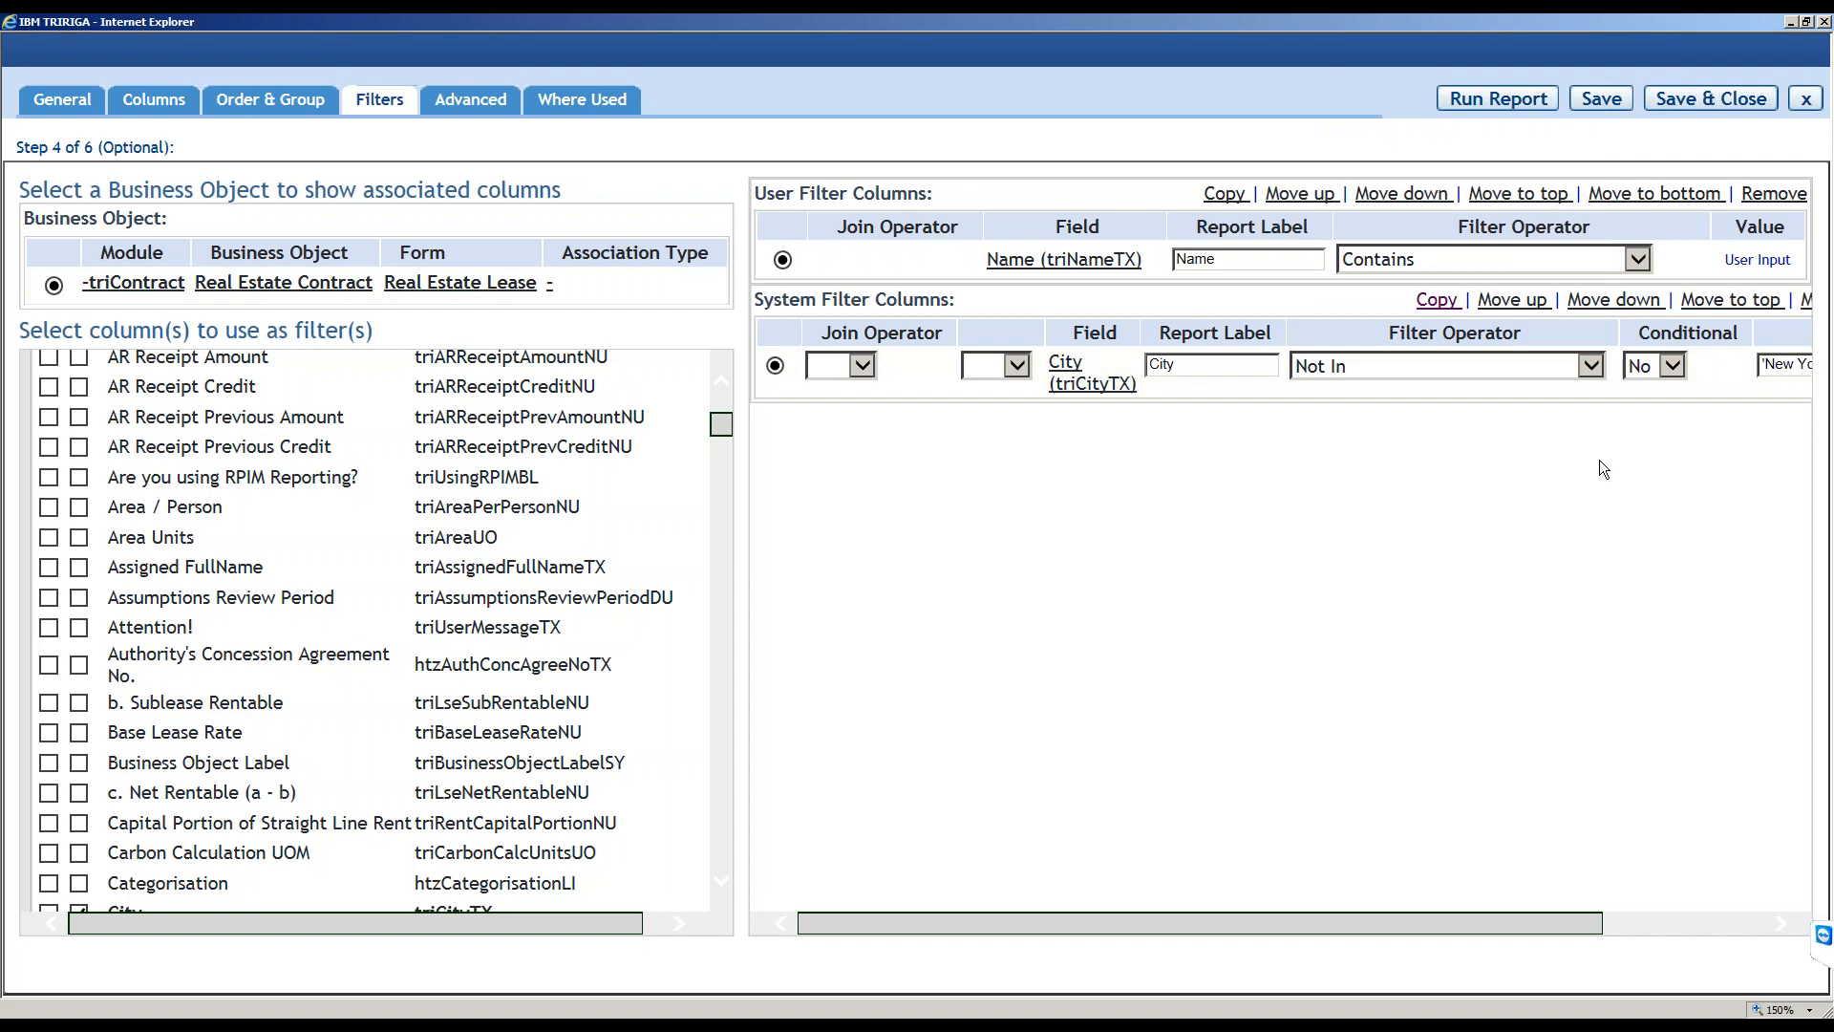
{"action": "scroll", "coordinate": [1419, 548], "scroll_direction": "down", "scroll_amount": 1}
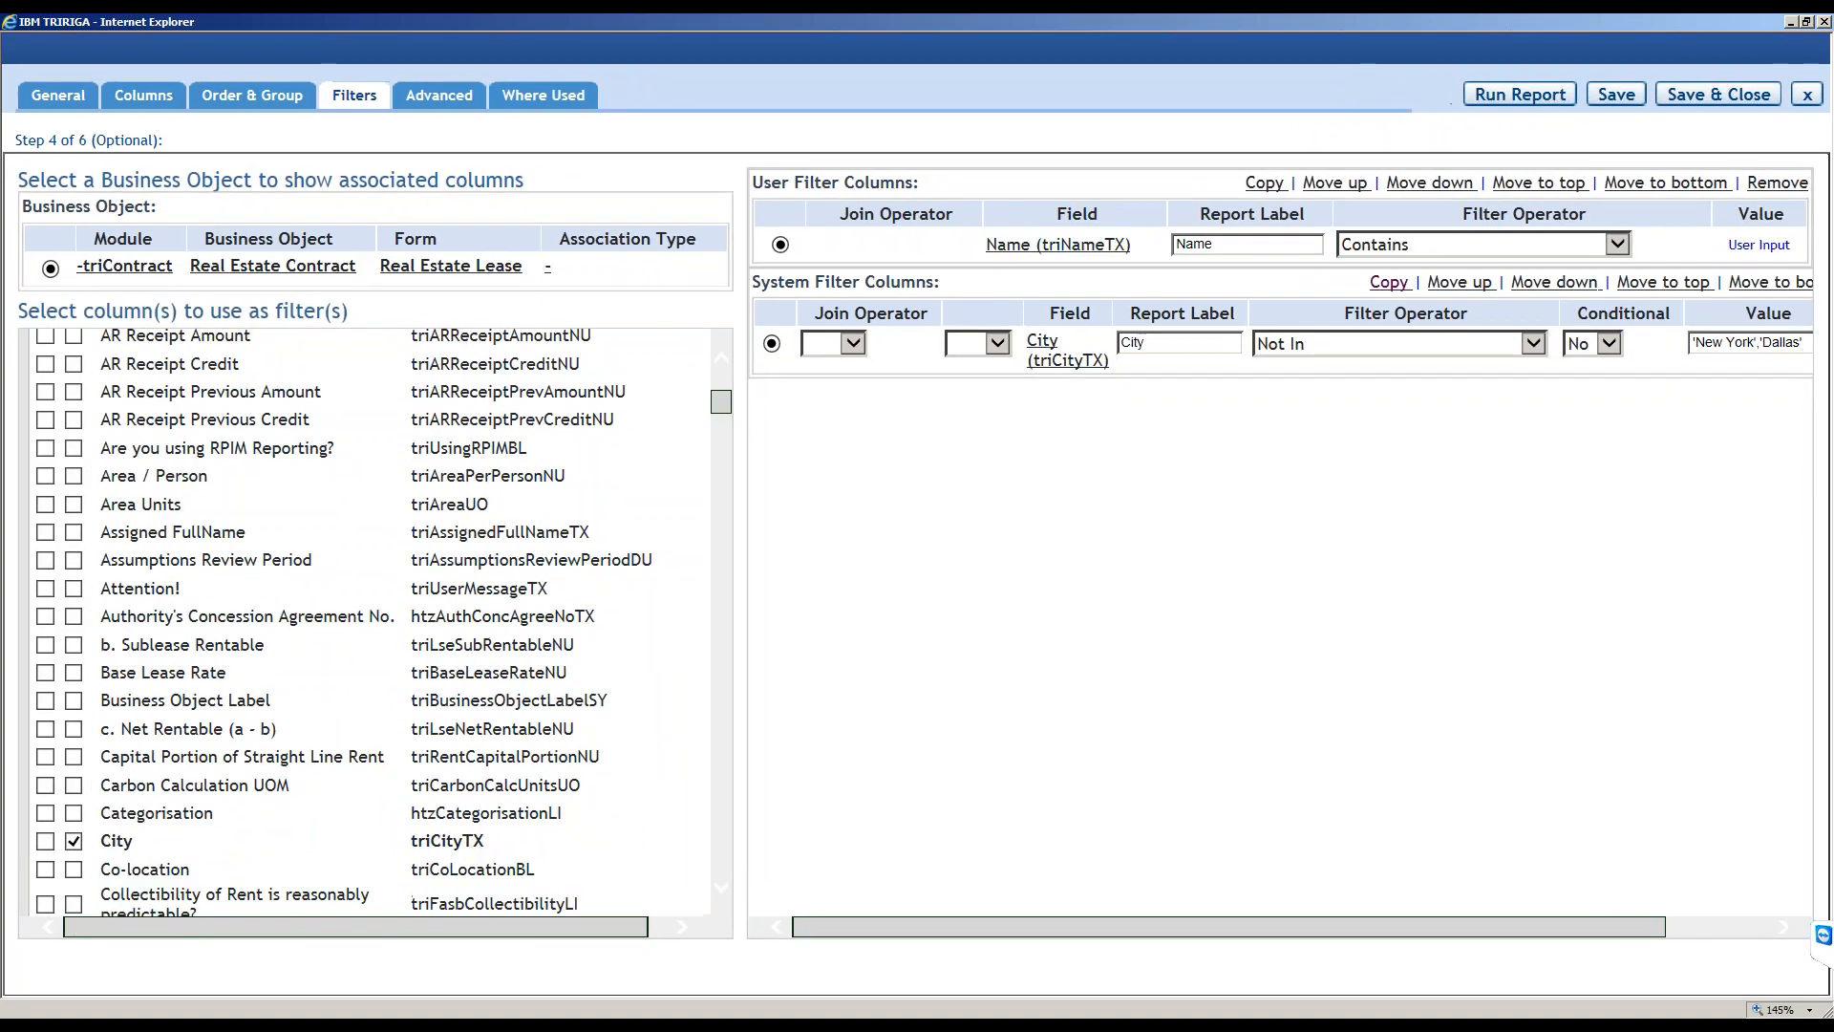
{"action": "scroll", "coordinate": [1419, 548], "scroll_direction": "down", "scroll_amount": 5}
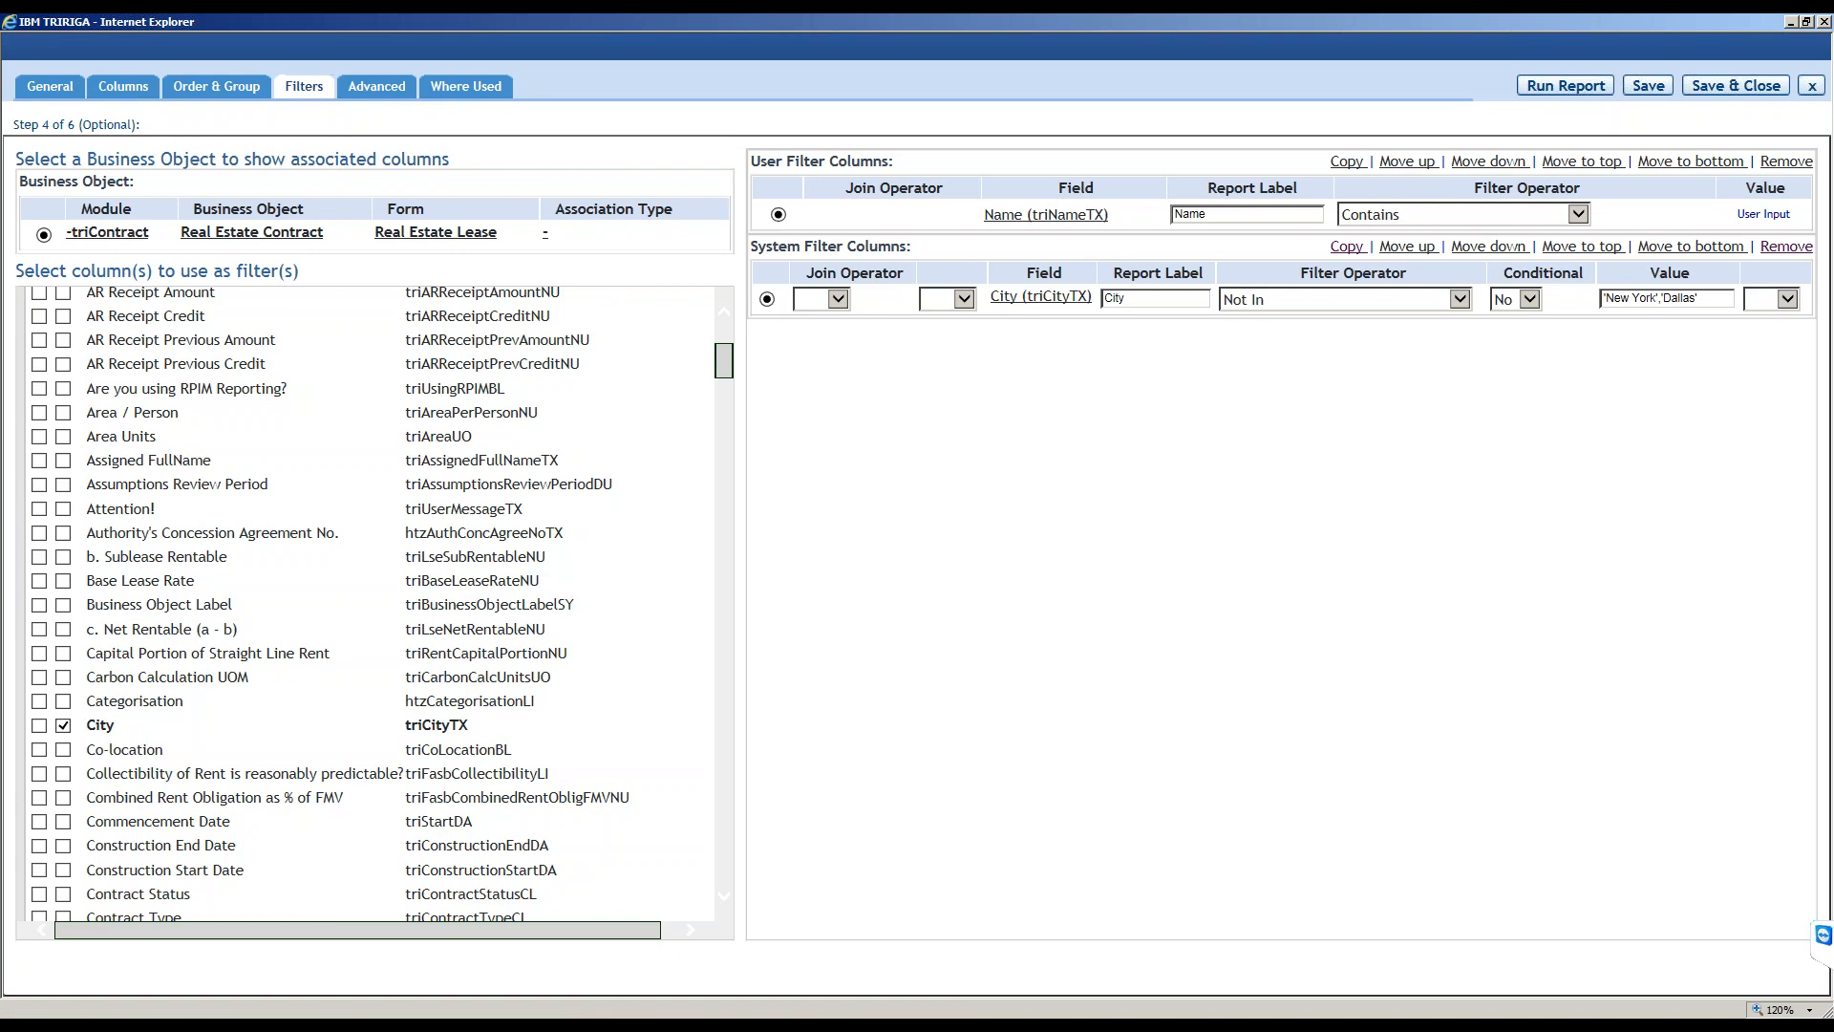
Check the State choices in the report's general options, keep triDraft, and open the advanced settings.
{"action": "left_click", "coordinate": [65, 88]}
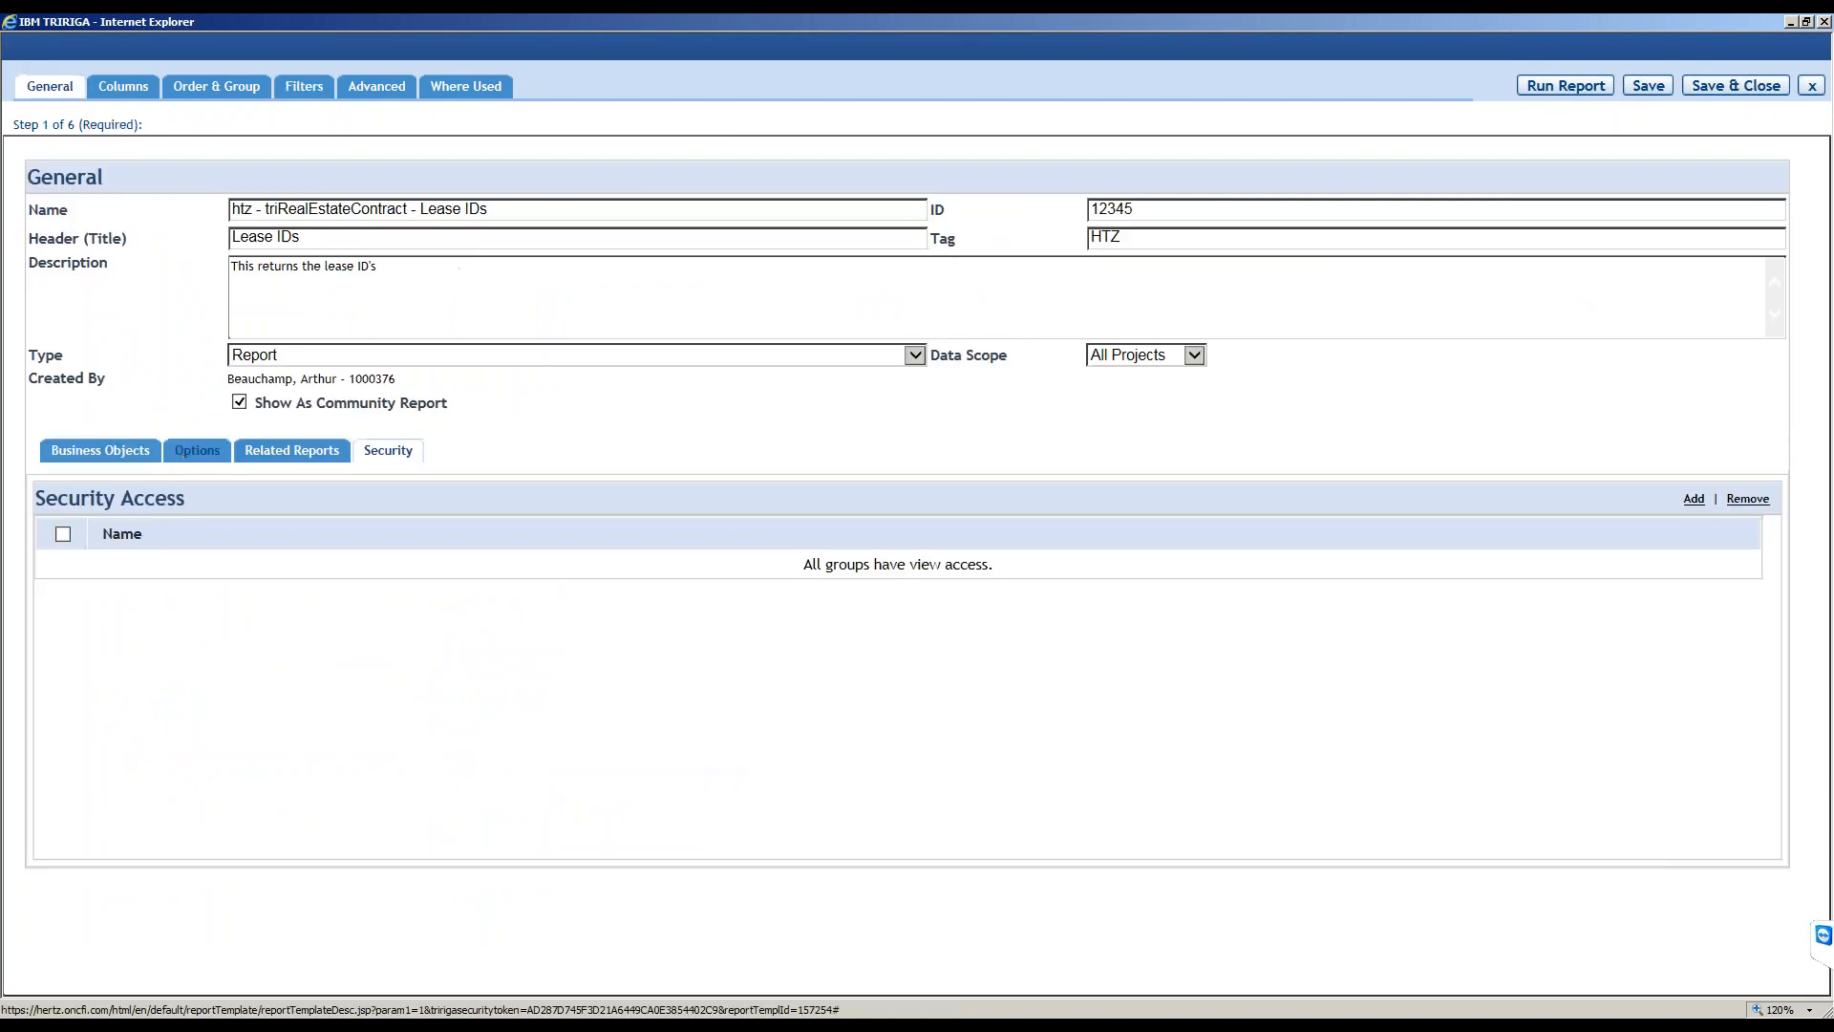
{"action": "left_click", "coordinate": [193, 459]}
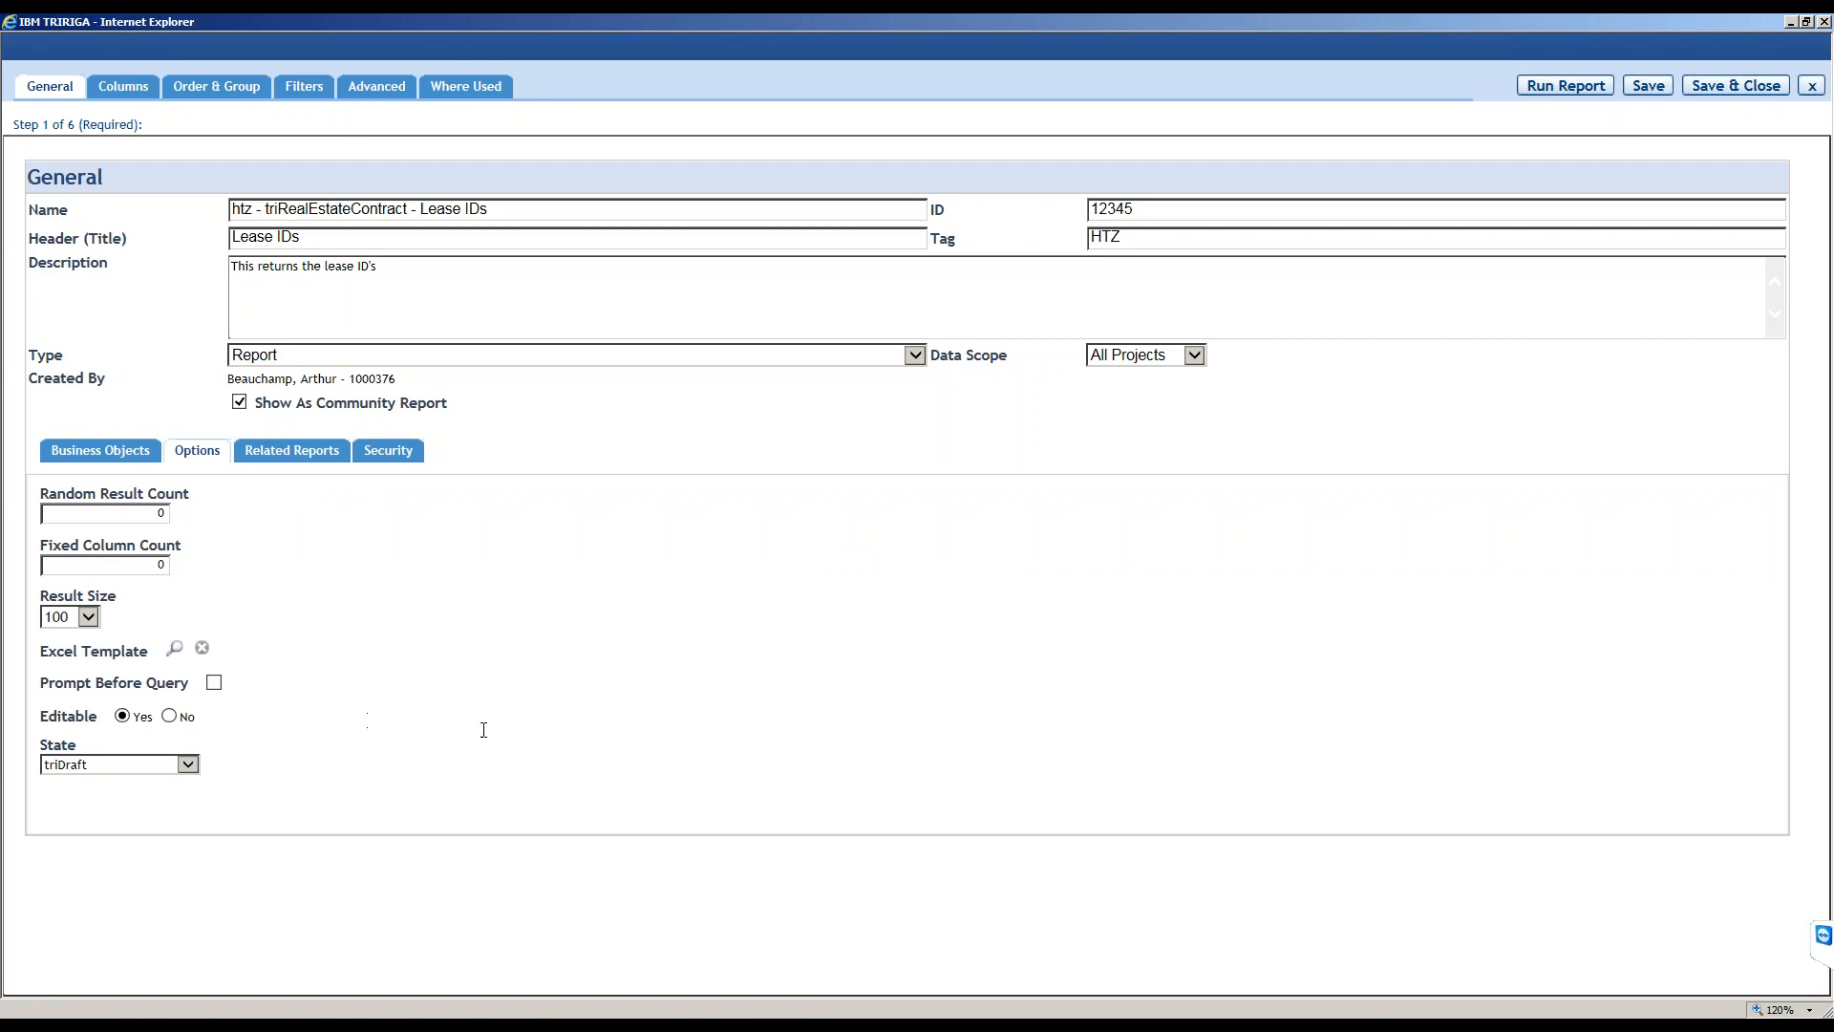
{"action": "left_click", "coordinate": [188, 765]}
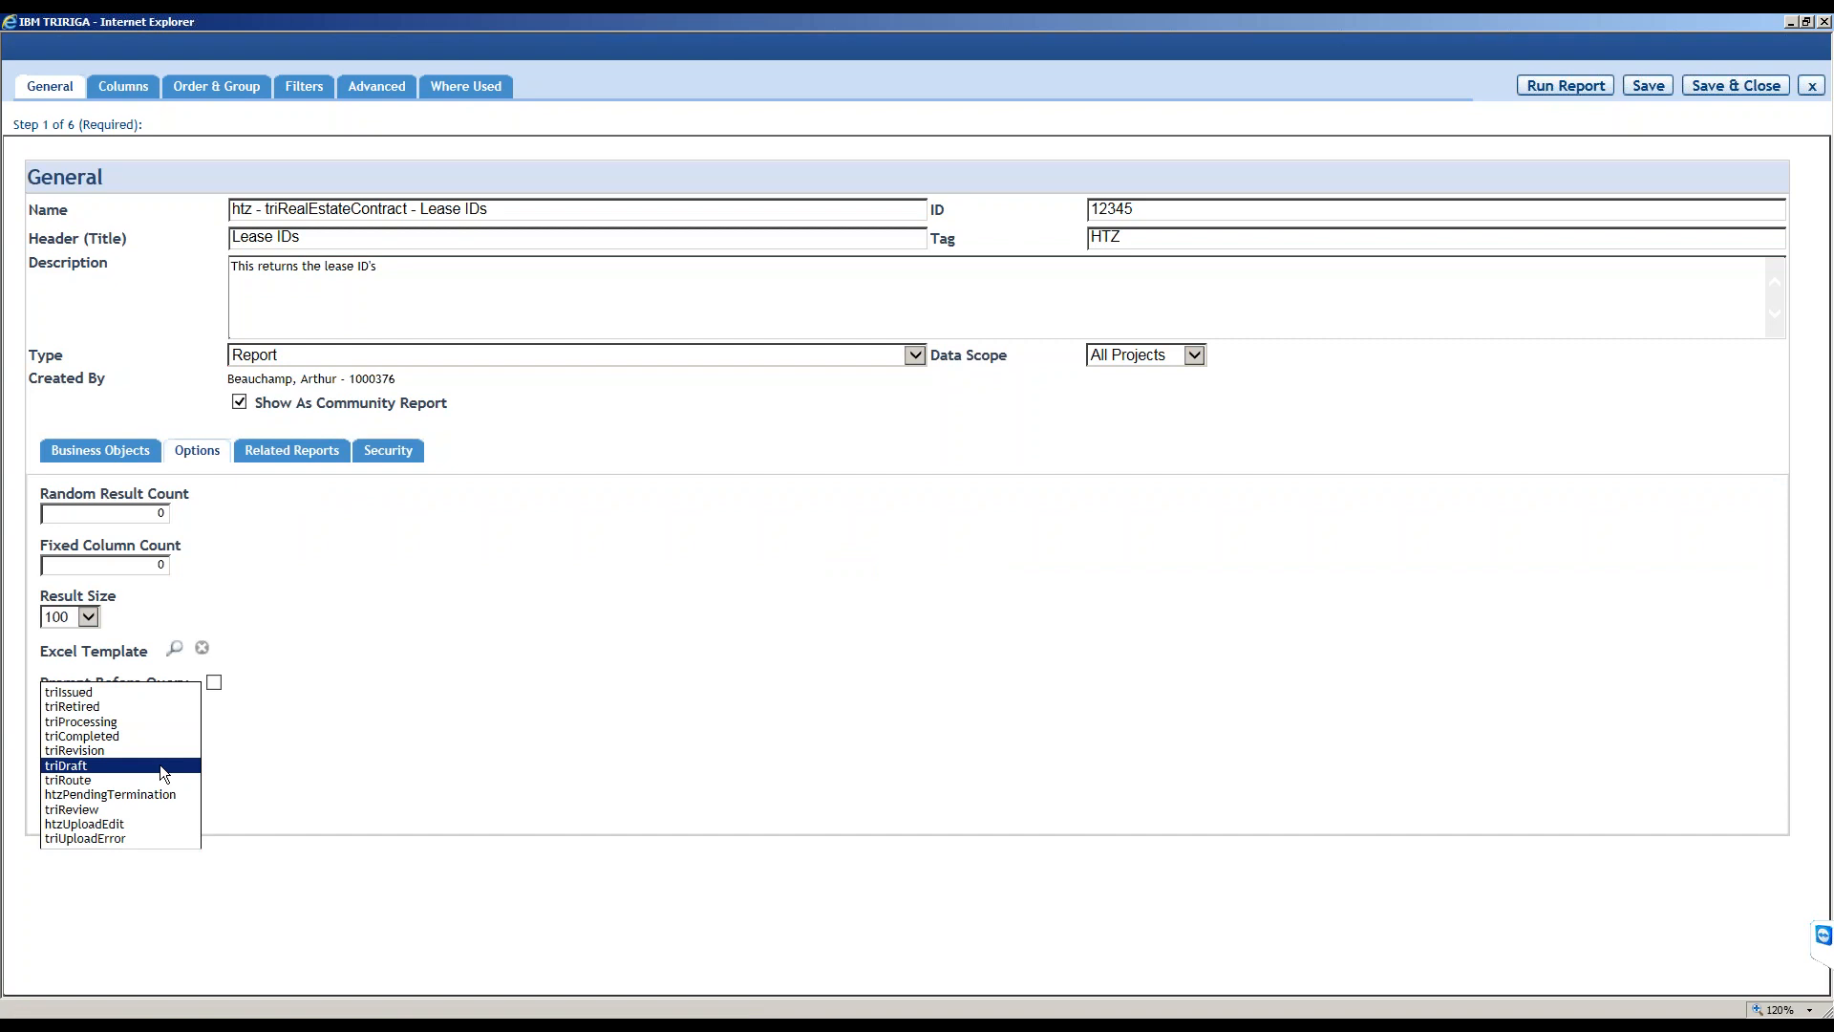
{"action": "left_click", "coordinate": [95, 766]}
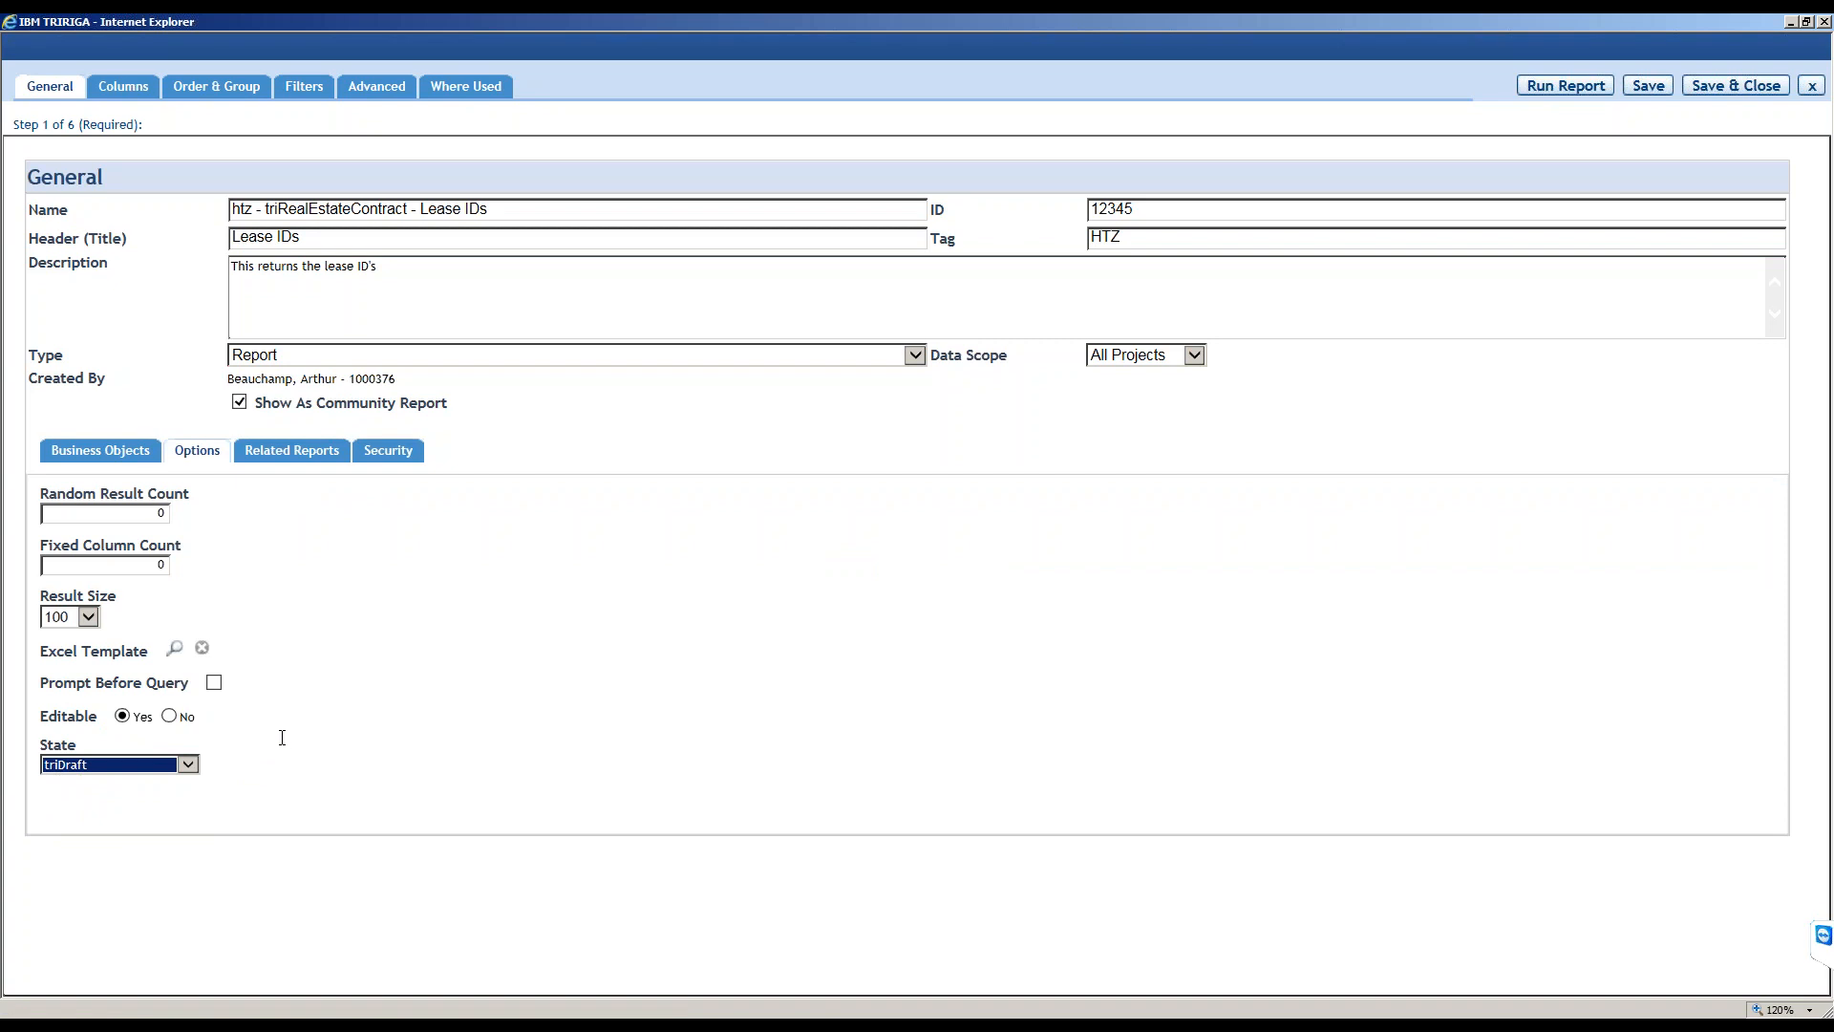
{"action": "left_click", "coordinate": [316, 95]}
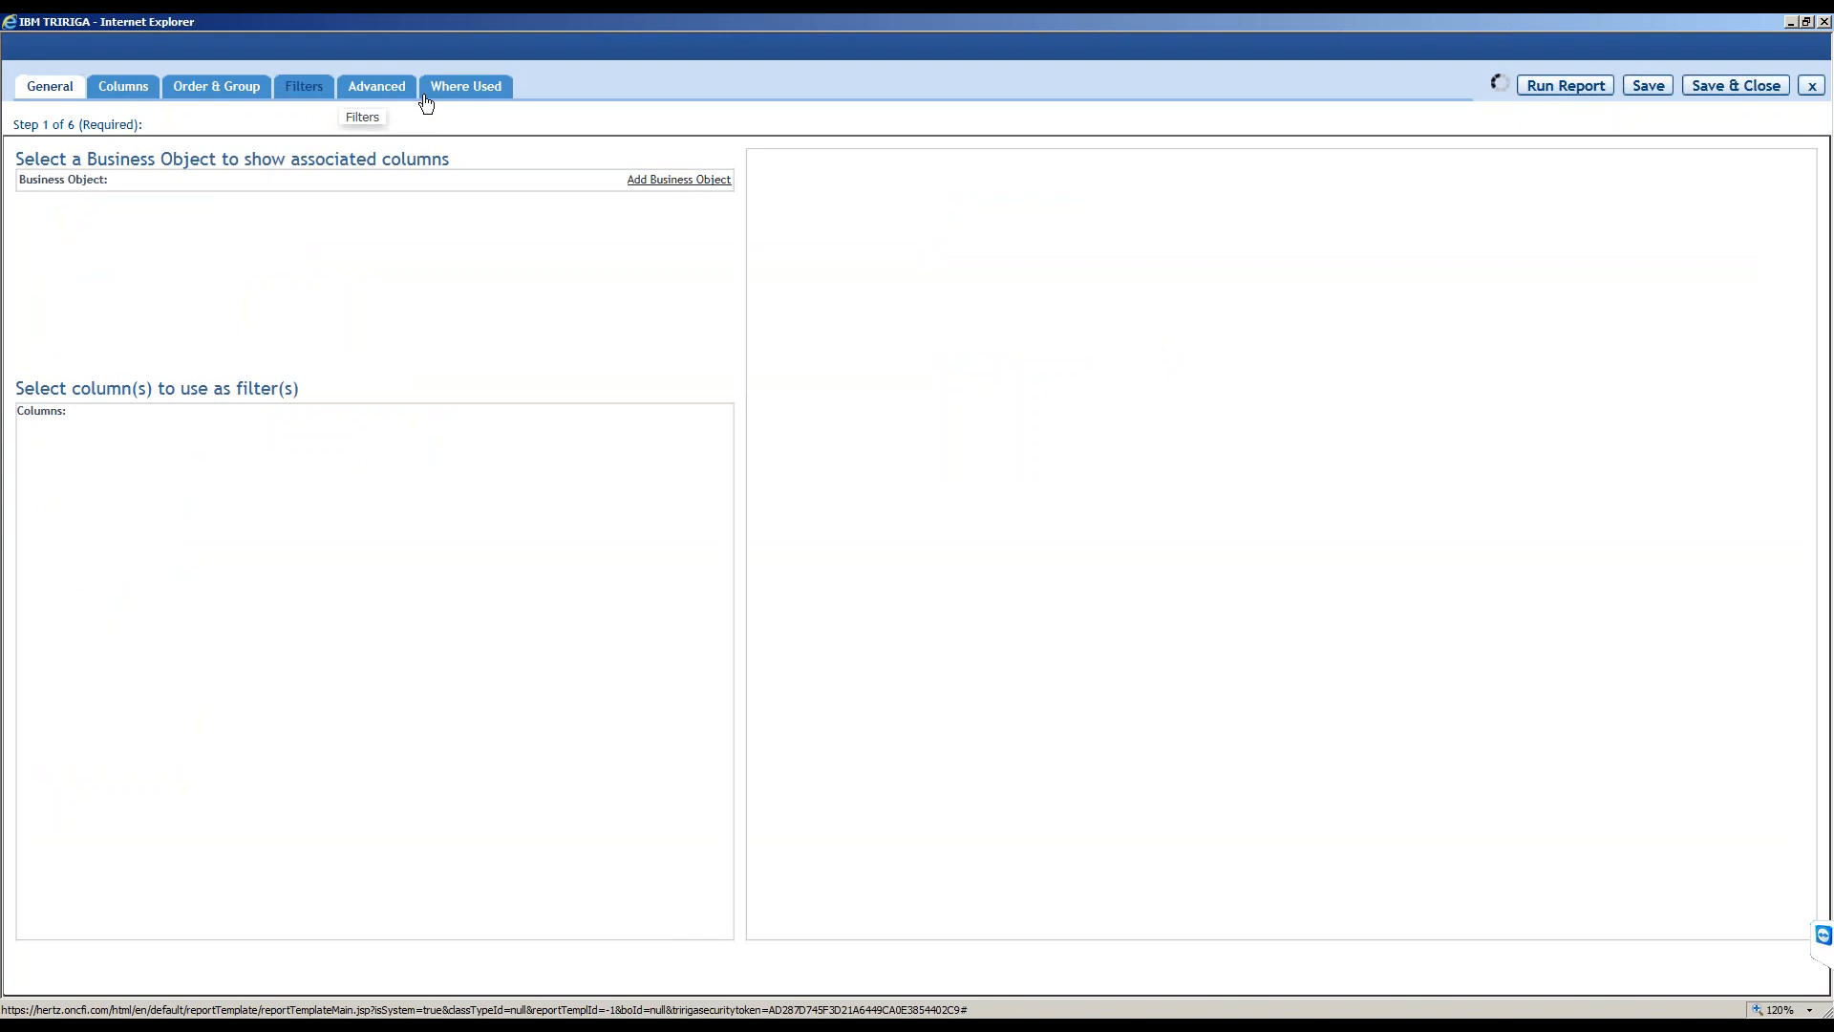
{"action": "left_click", "coordinate": [377, 89]}
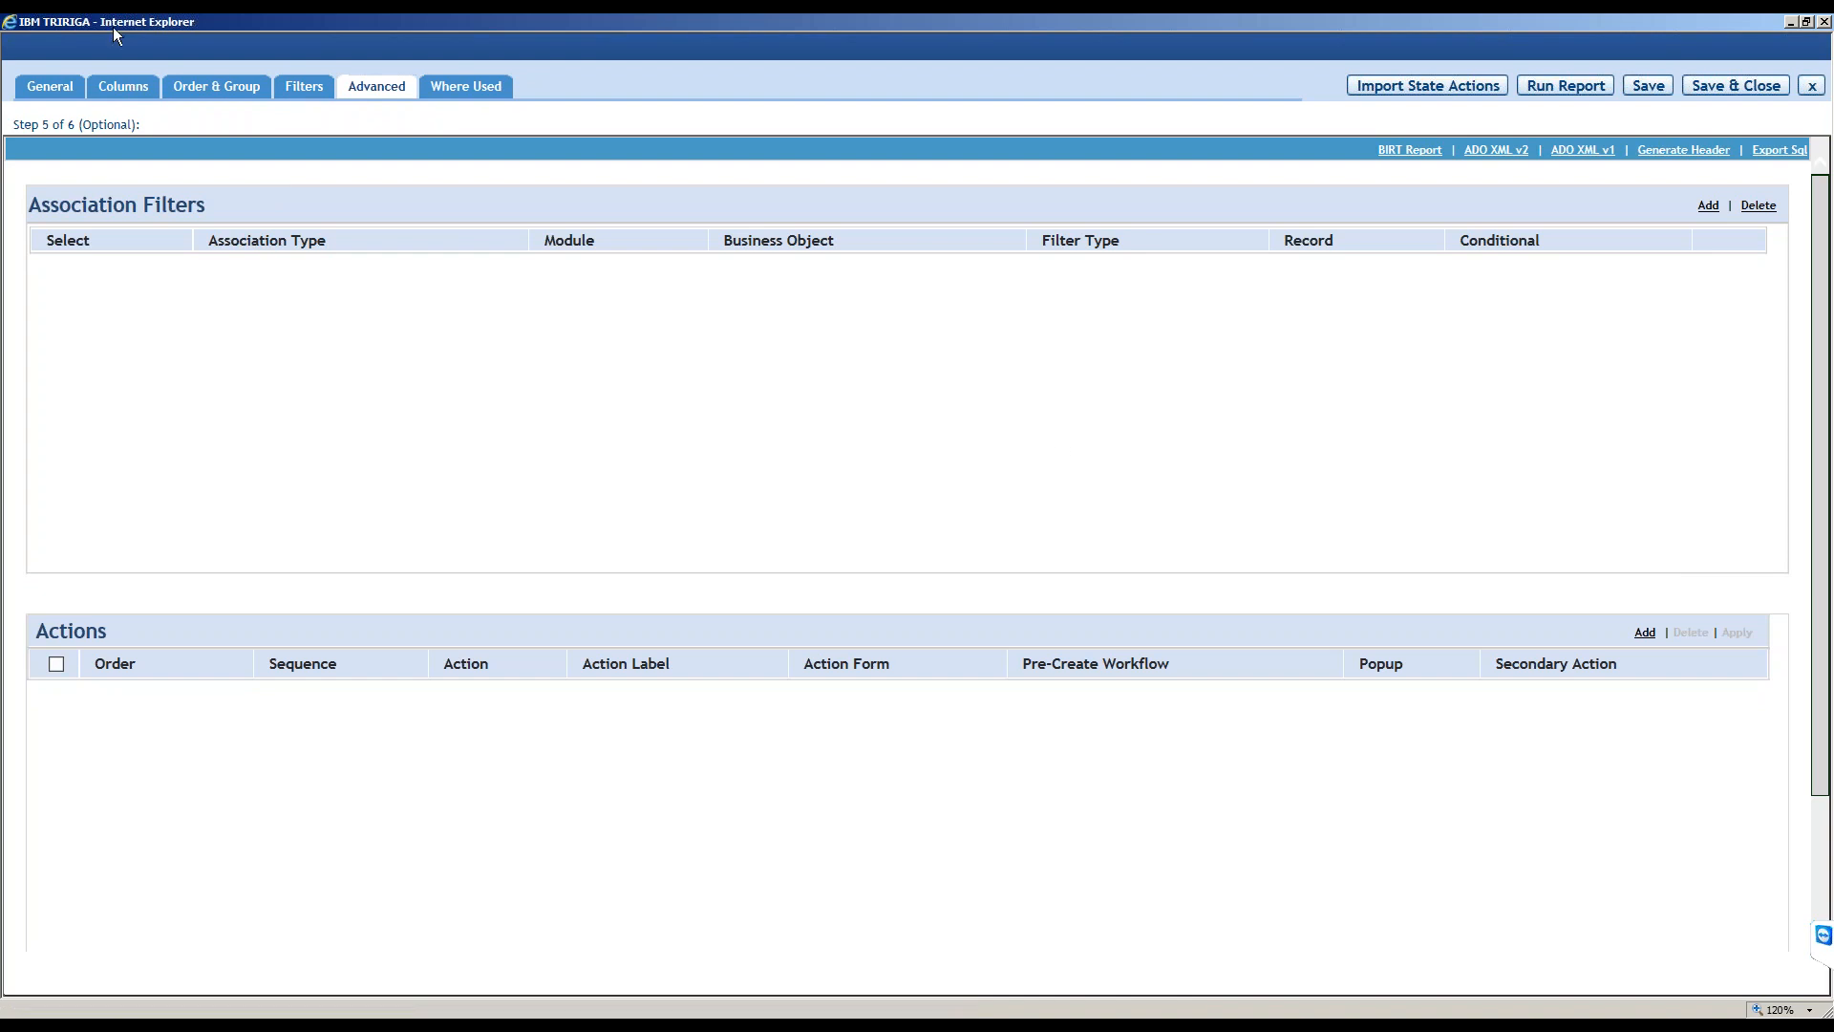
{"action": "left_click", "coordinate": [1708, 206]}
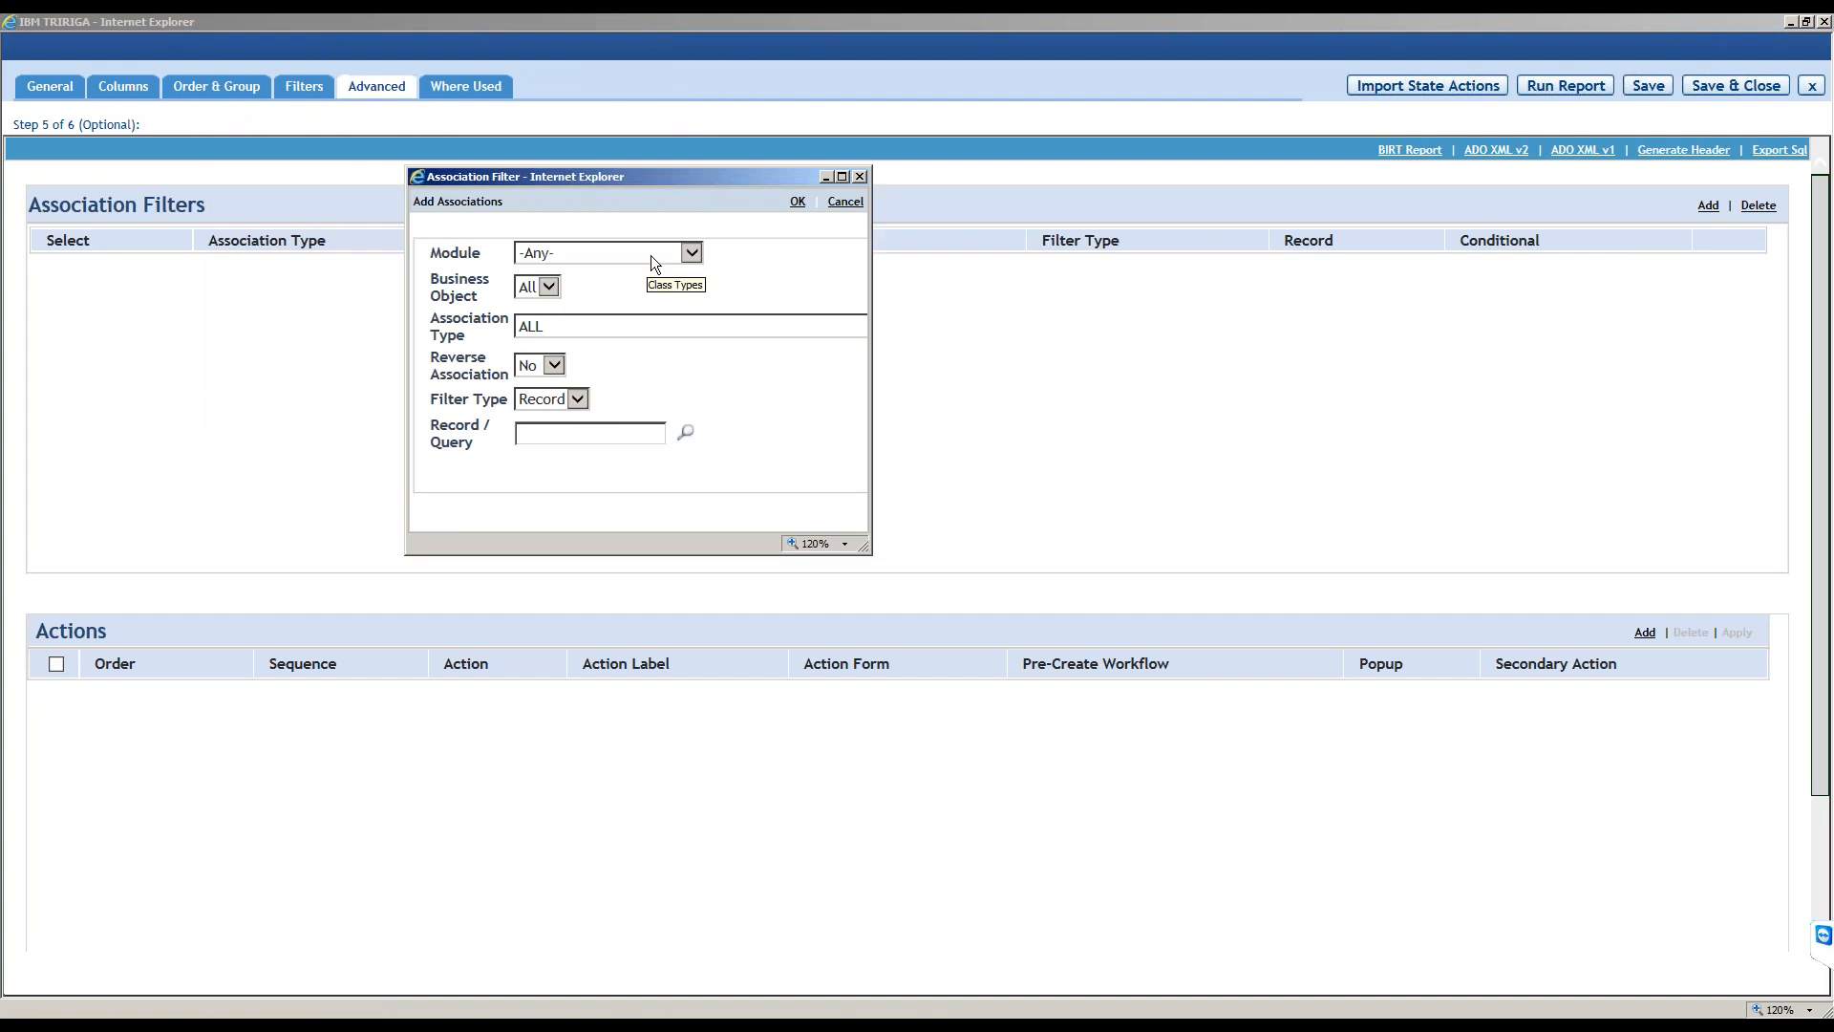
{"action": "left_click", "coordinate": [650, 255]}
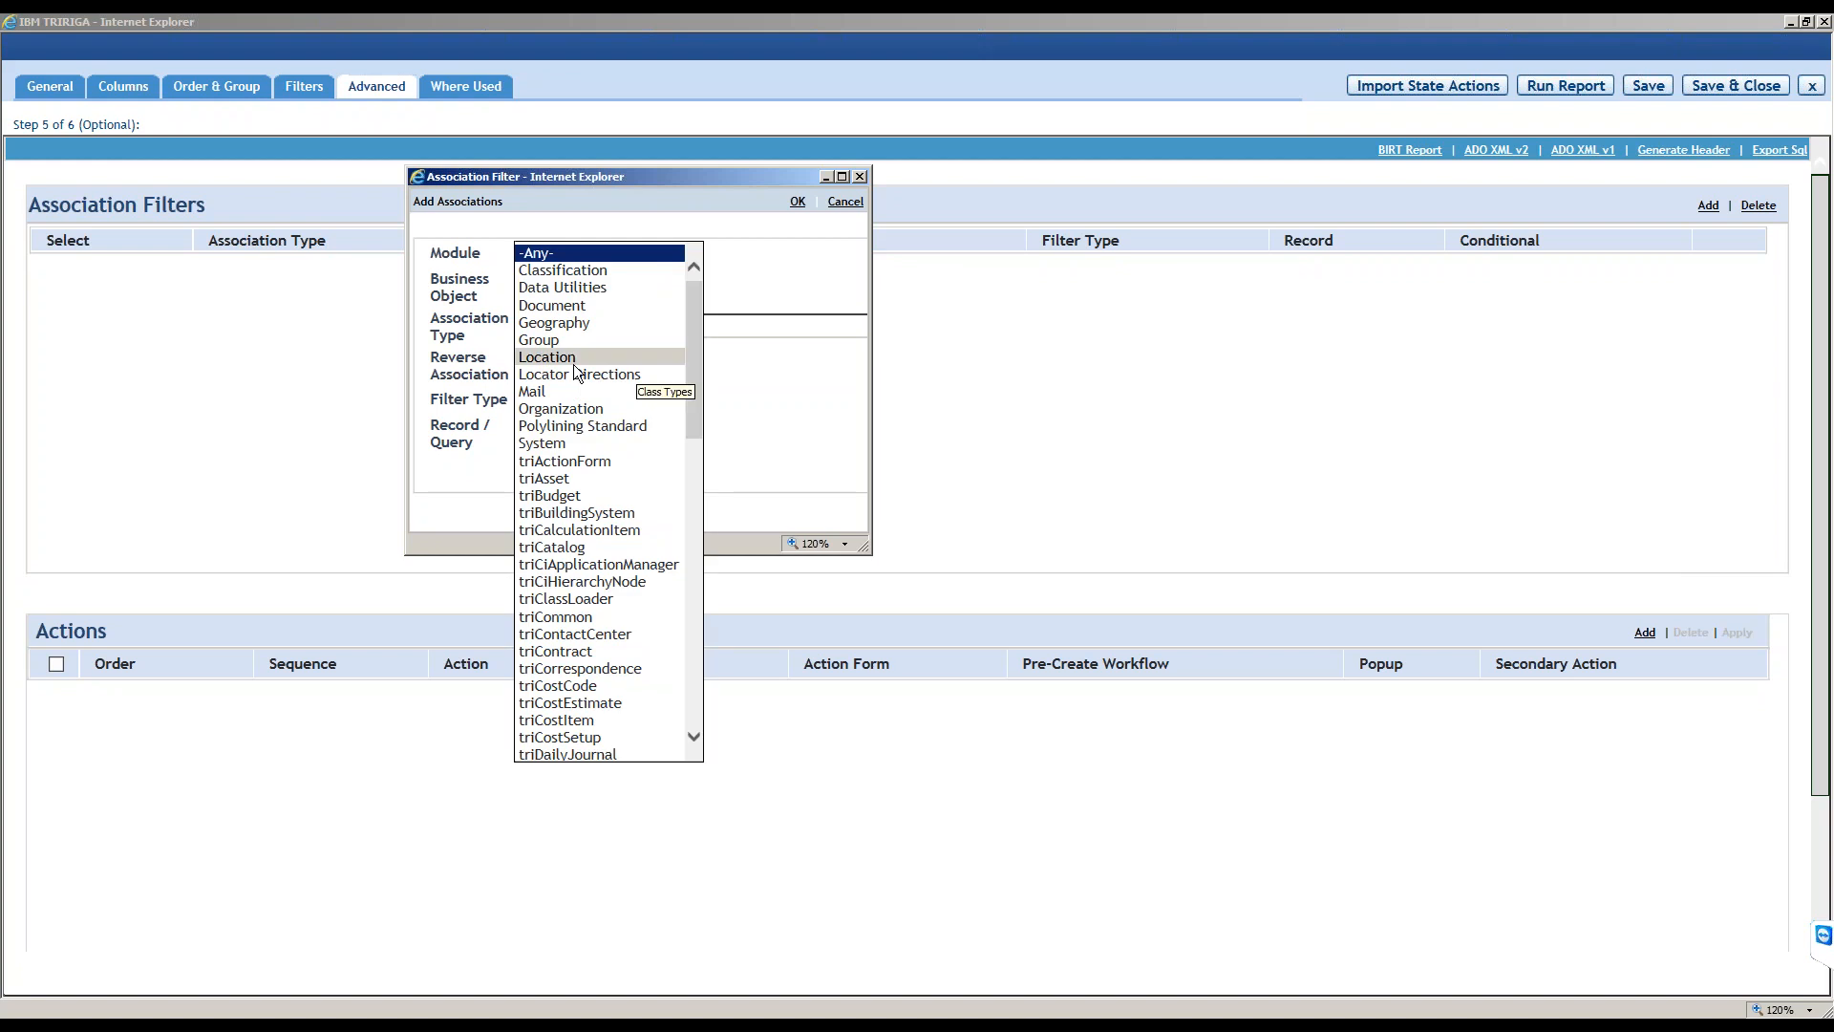
{"action": "left_click", "coordinate": [641, 357]}
{"action": "left_click", "coordinate": [573, 298]}
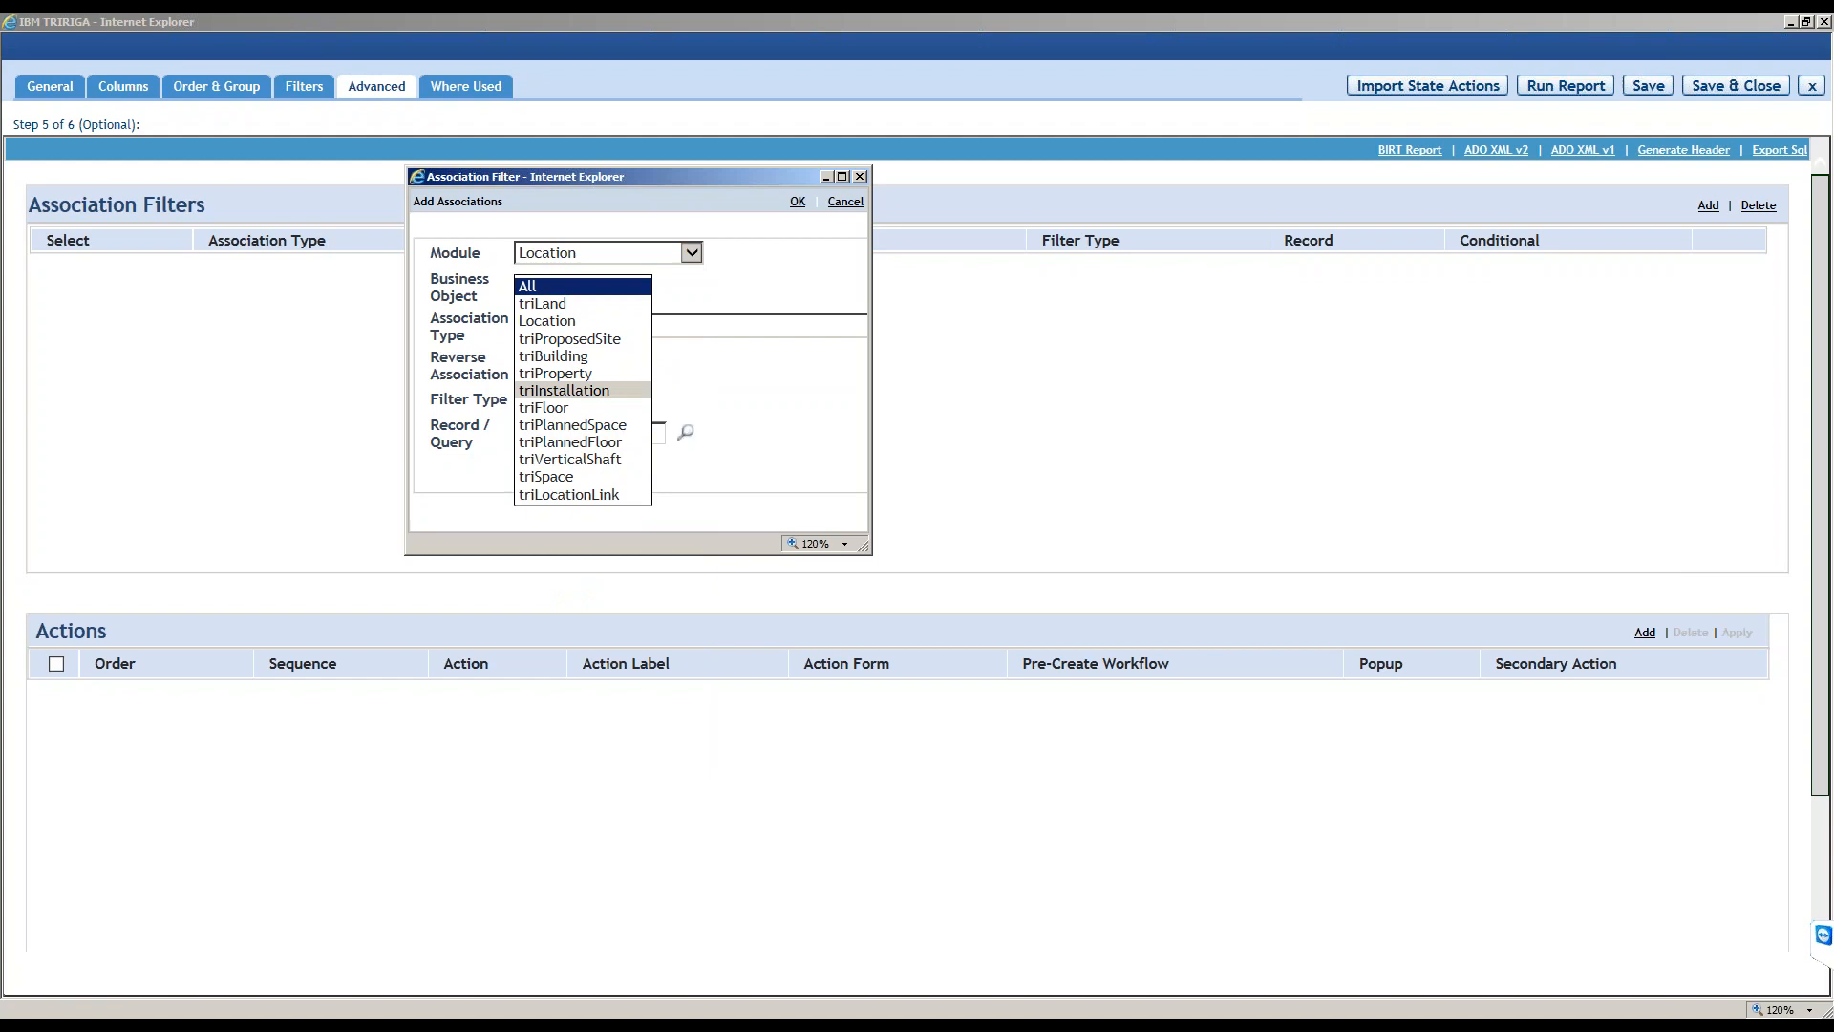
{"action": "left_click", "coordinate": [640, 288]}
{"action": "left_click", "coordinate": [654, 258]}
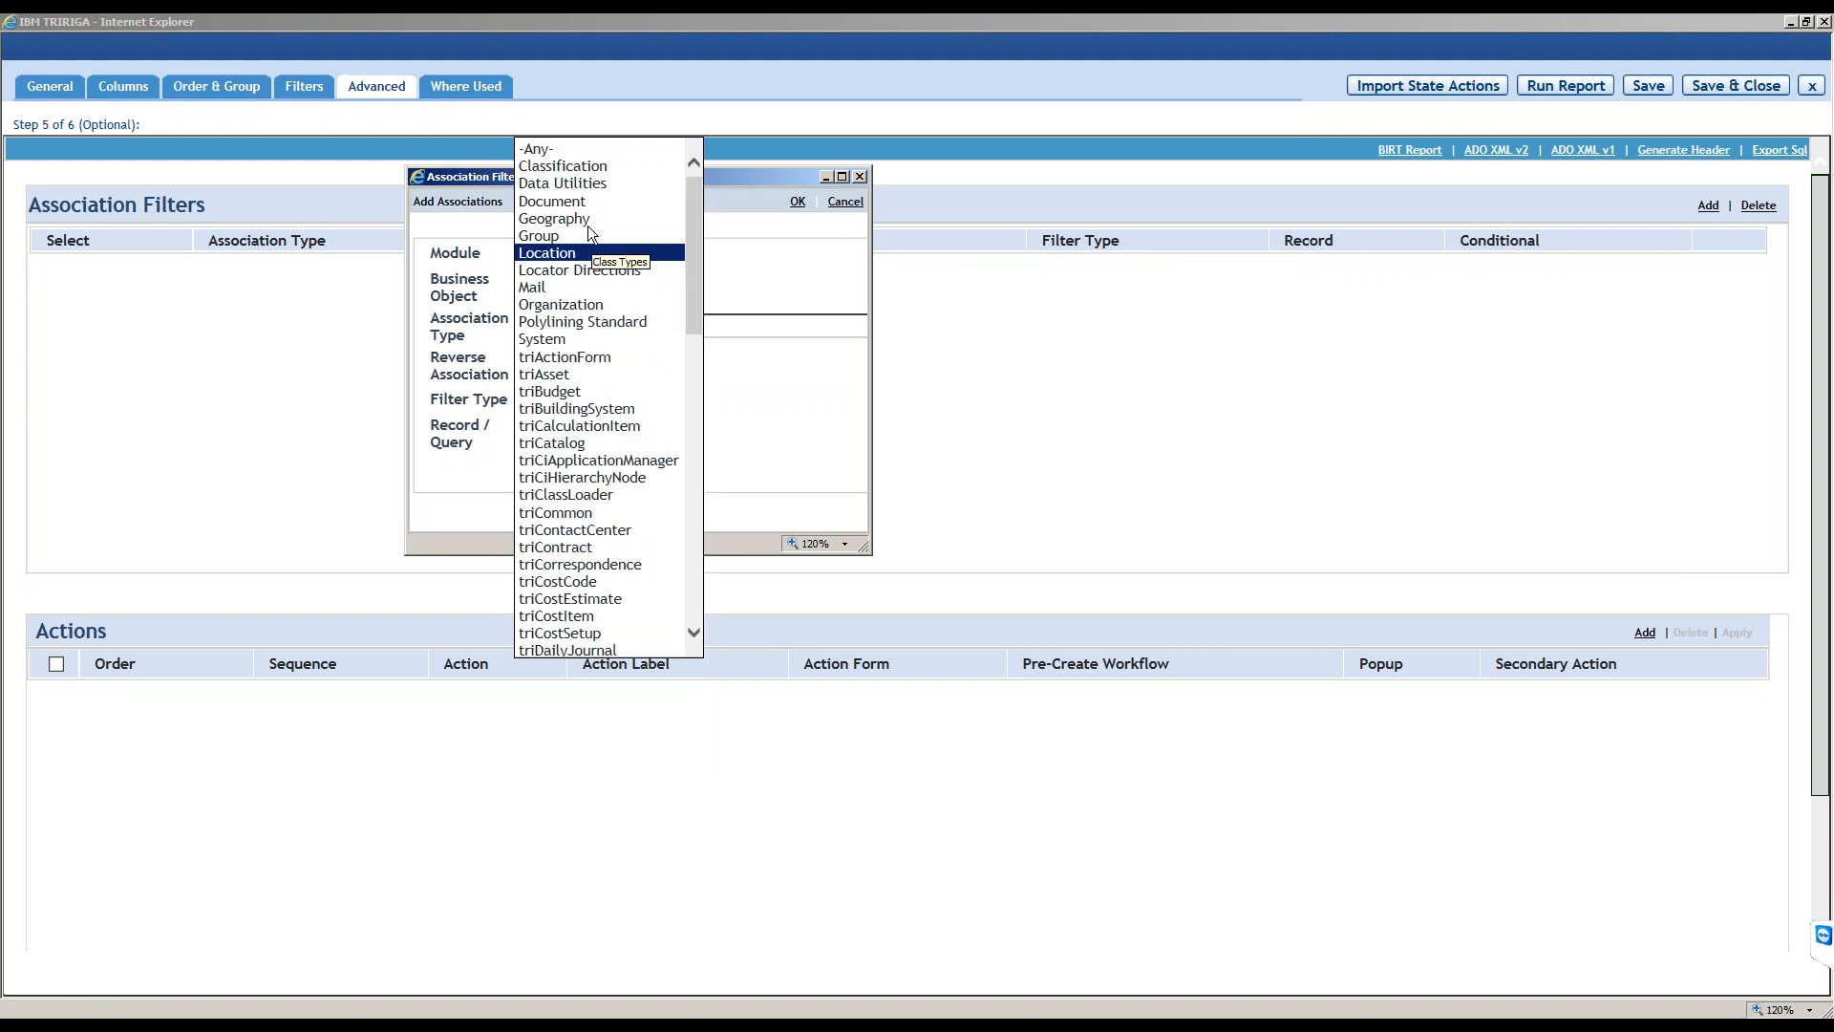
{"action": "left_click", "coordinate": [588, 232]}
{"action": "left_click", "coordinate": [588, 286]}
{"action": "left_click", "coordinate": [602, 445]}
{"action": "left_click", "coordinate": [657, 328]}
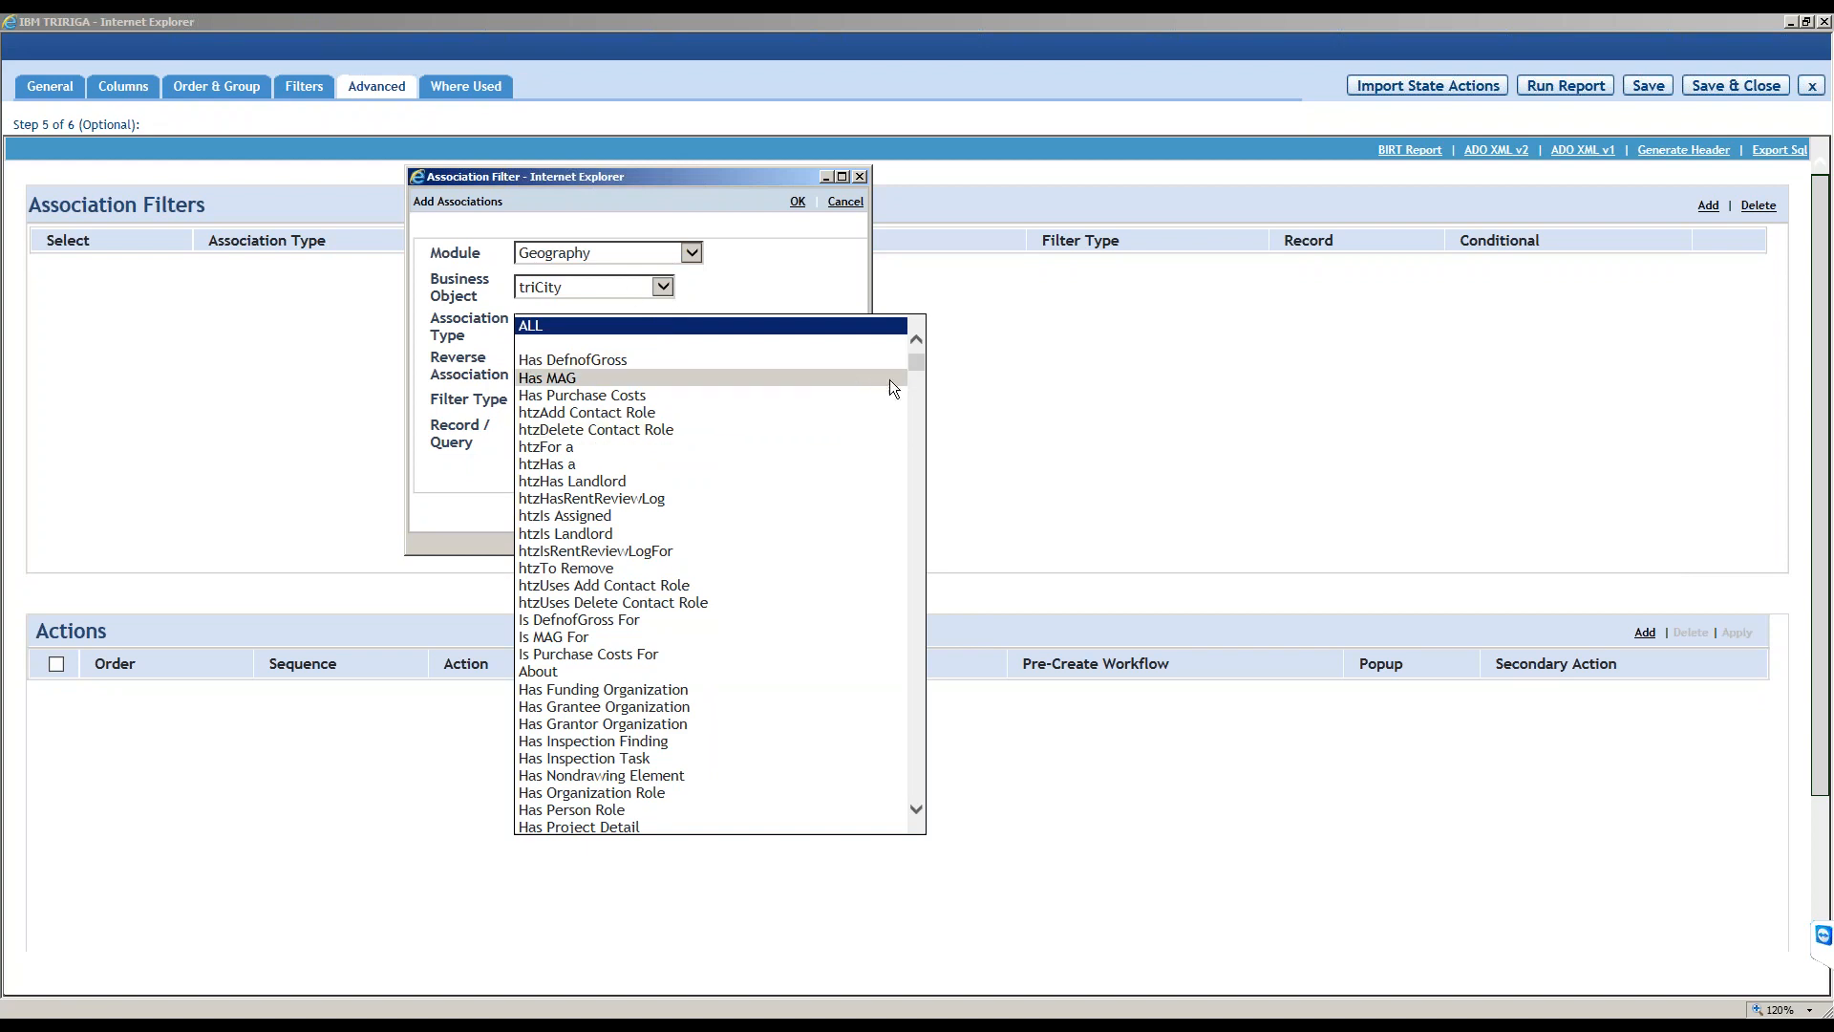
{"action": "left_click_drag", "start_coordinate": [917, 363], "coordinate": [948, 473]}
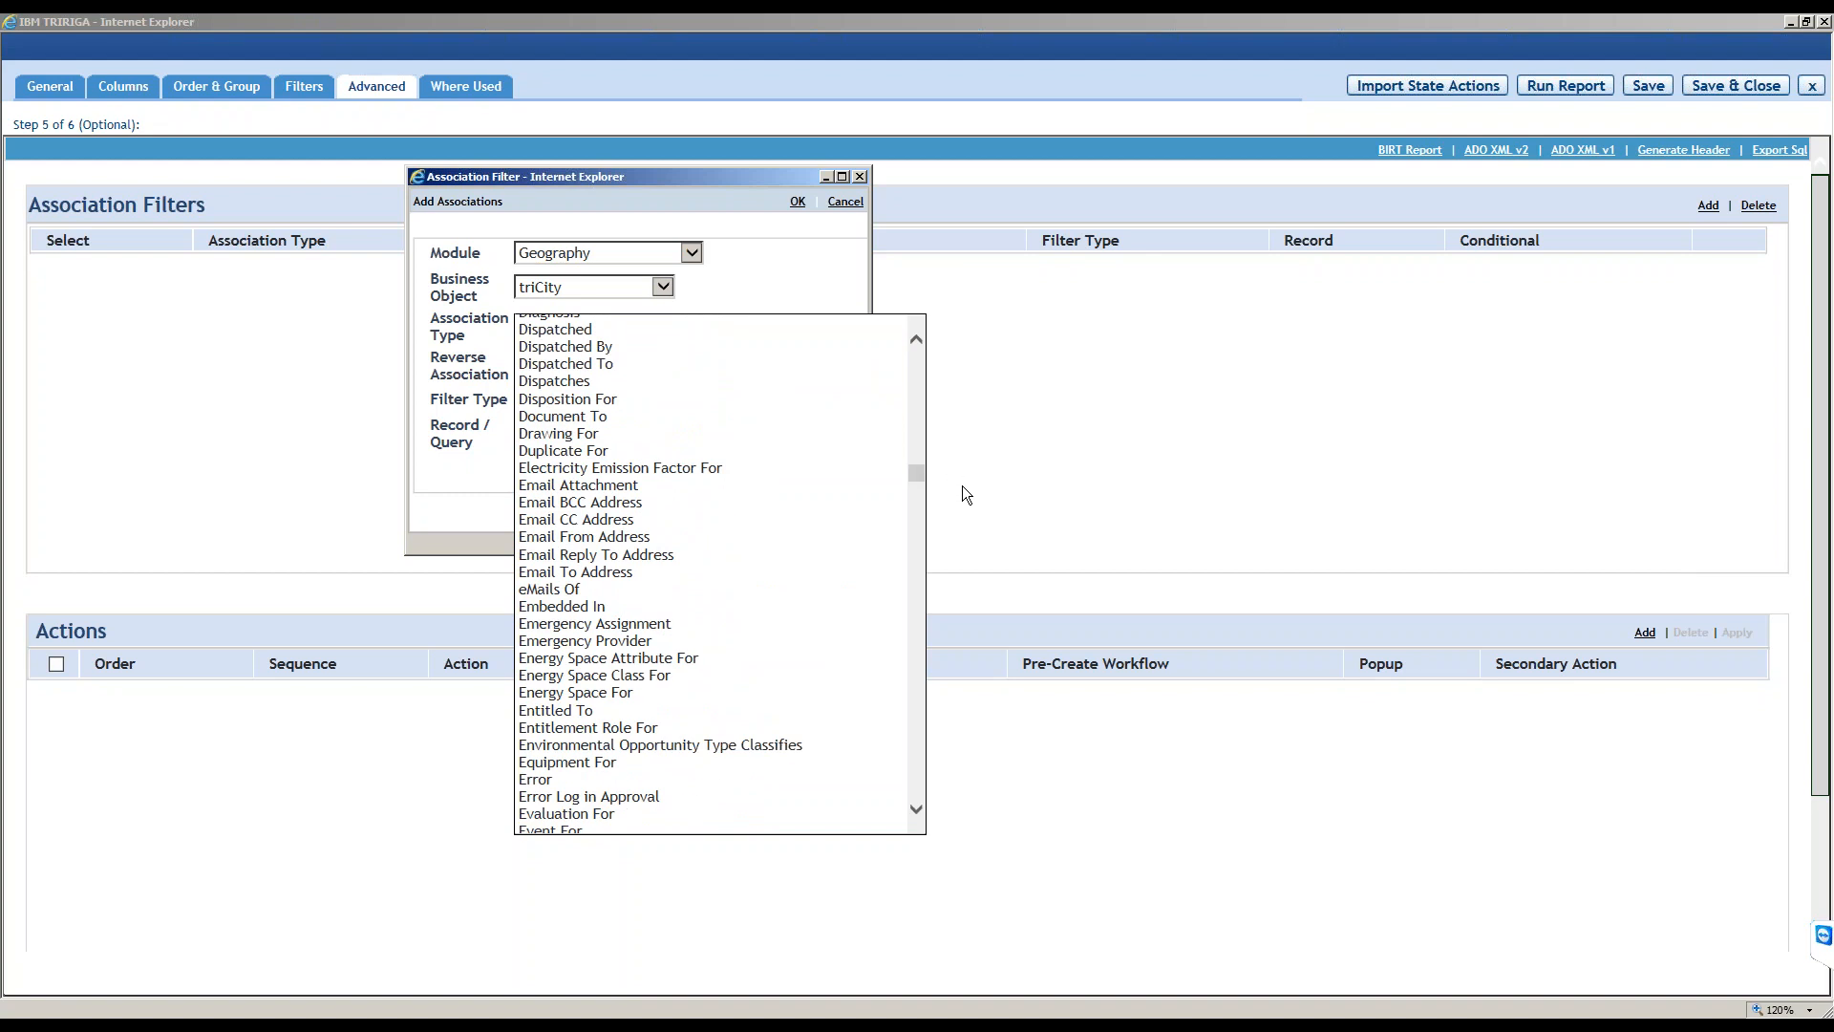
{"action": "left_click_drag", "start_coordinate": [920, 470], "coordinate": [925, 508]}
{"action": "scroll", "coordinate": [696, 531], "scroll_direction": "down", "scroll_amount": 2}
{"action": "key", "text": "ctrl+f"}
{"action": "type", "text": "city"}
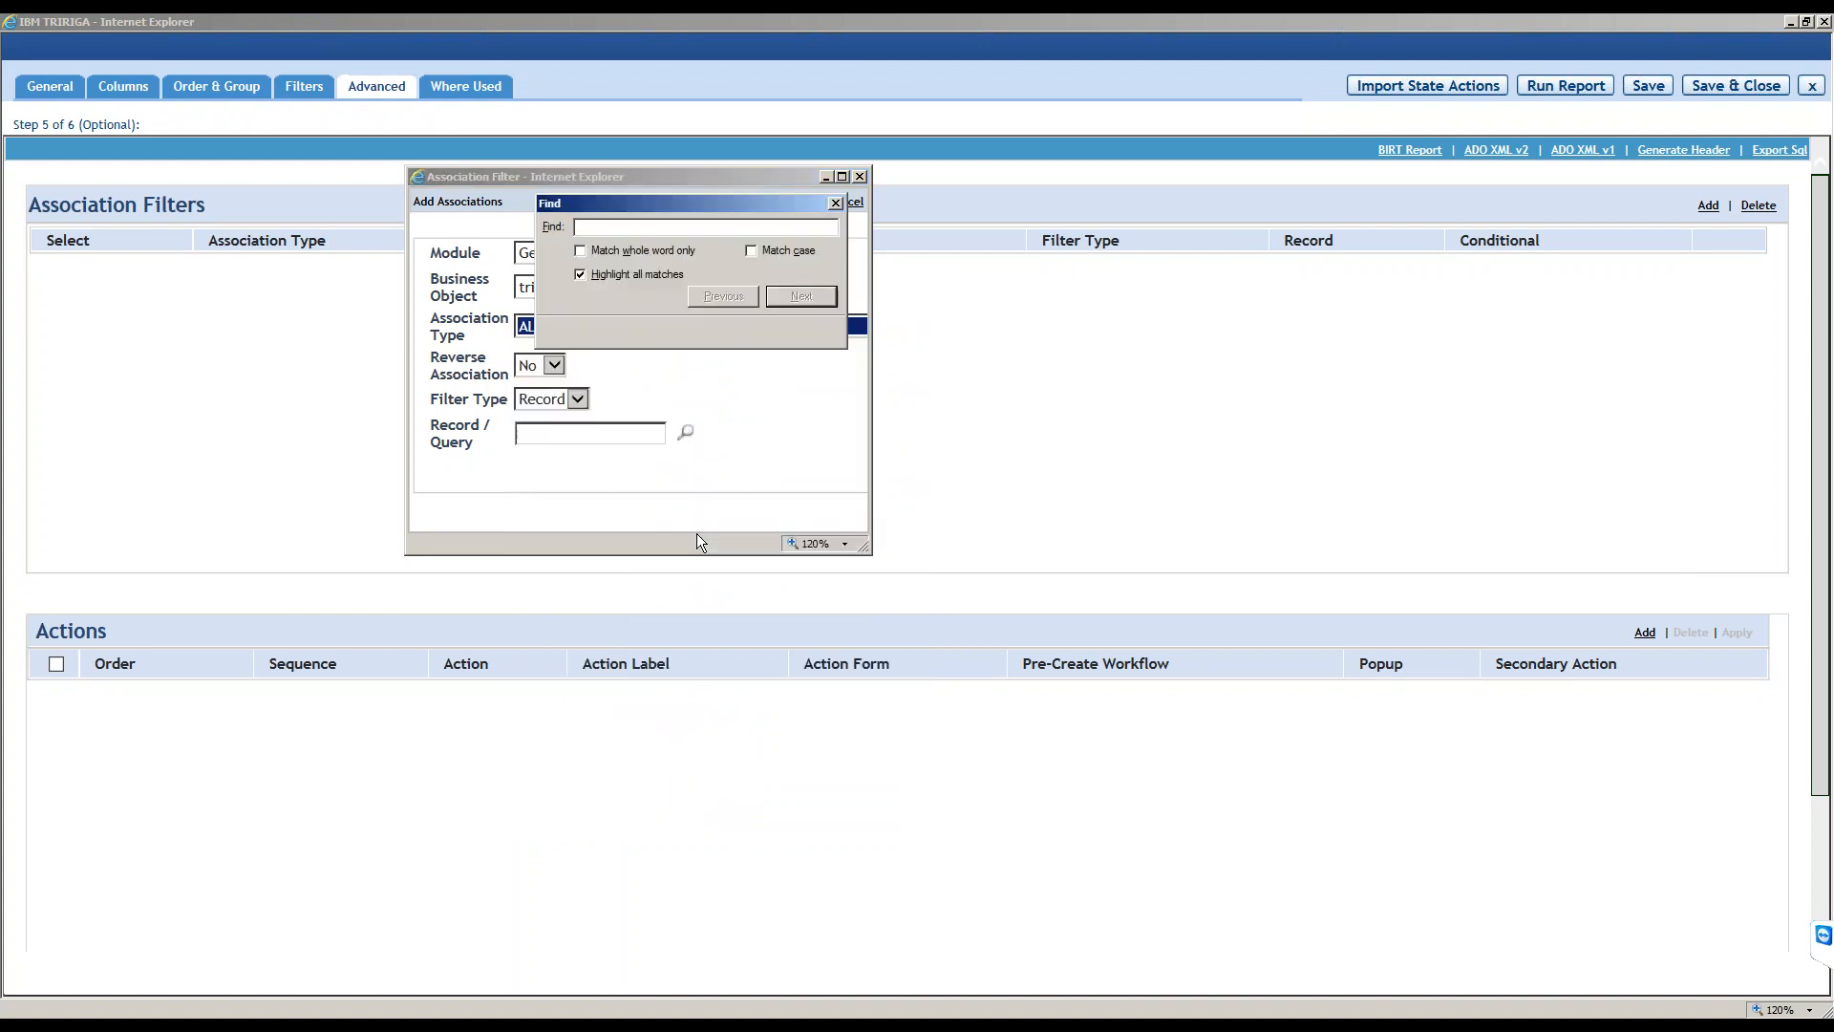
{"action": "key", "text": "Escape"}
{"action": "left_click", "coordinate": [772, 325]}
{"action": "key", "text": "c"}
{"action": "key", "text": "Down"}
{"action": "key", "text": "Down"}
{"action": "key", "text": "Return"}
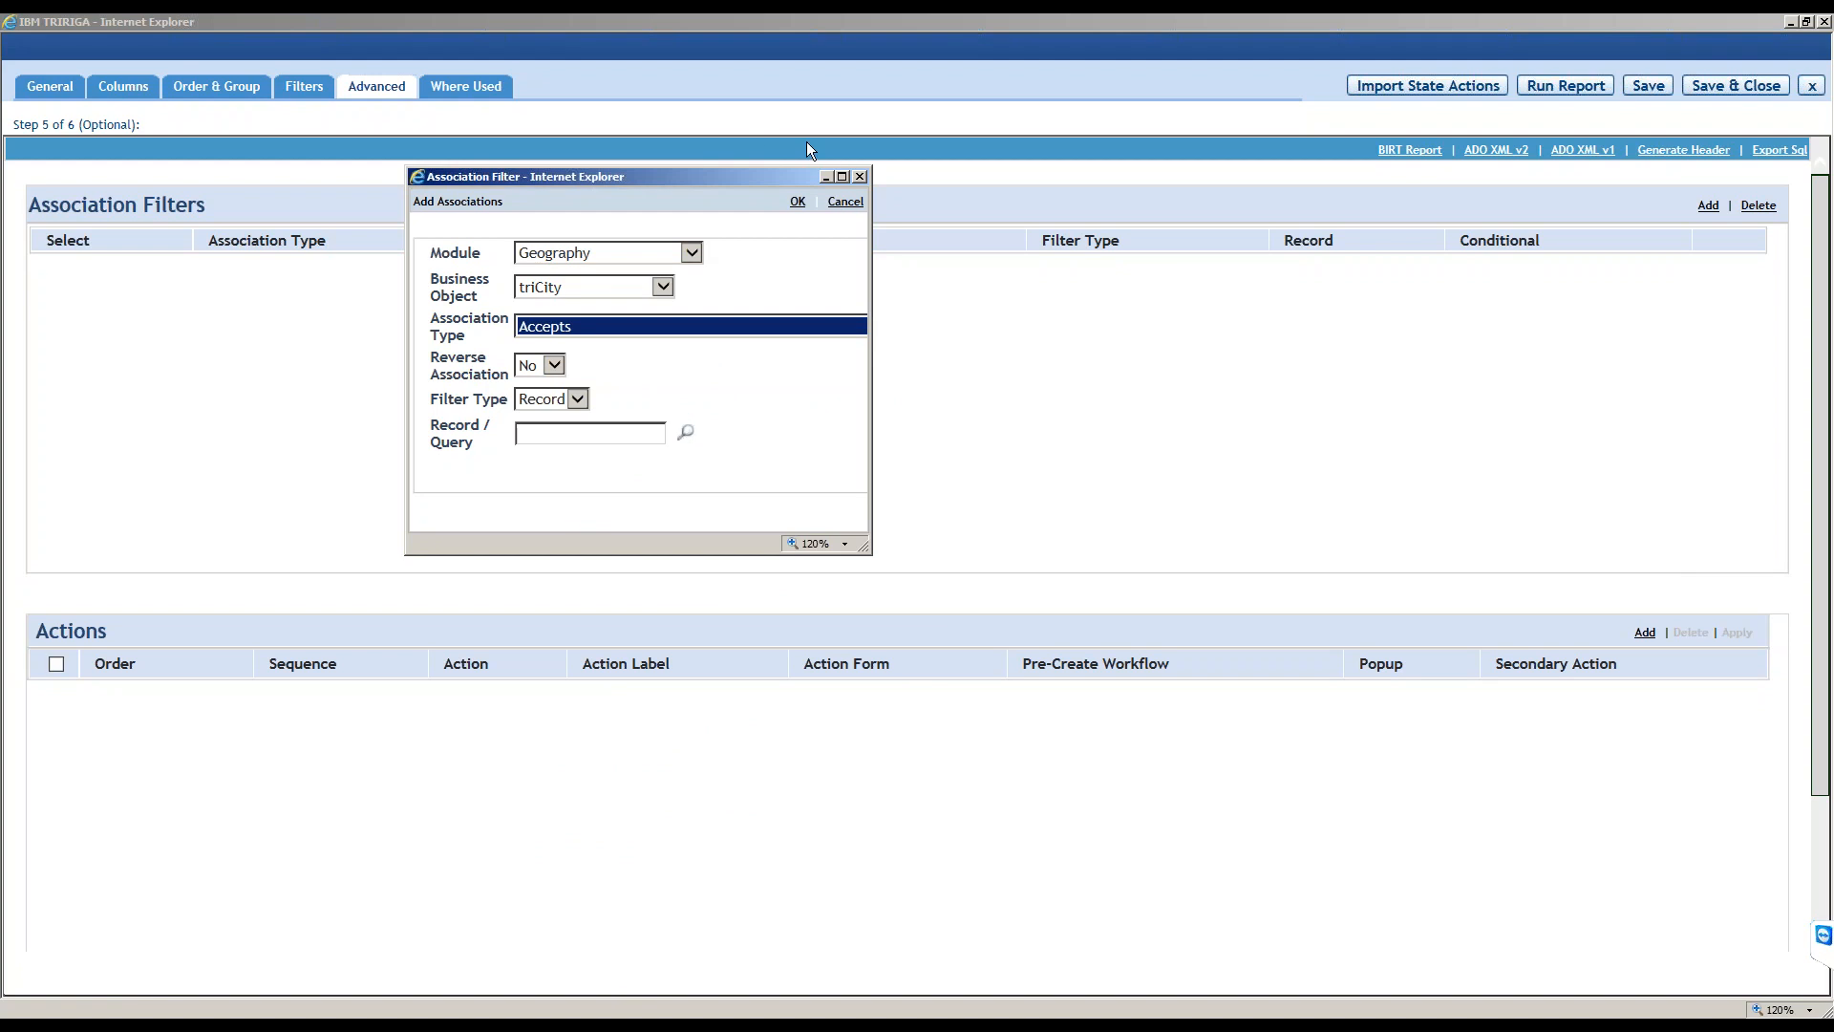
{"action": "left_click", "coordinate": [860, 176]}
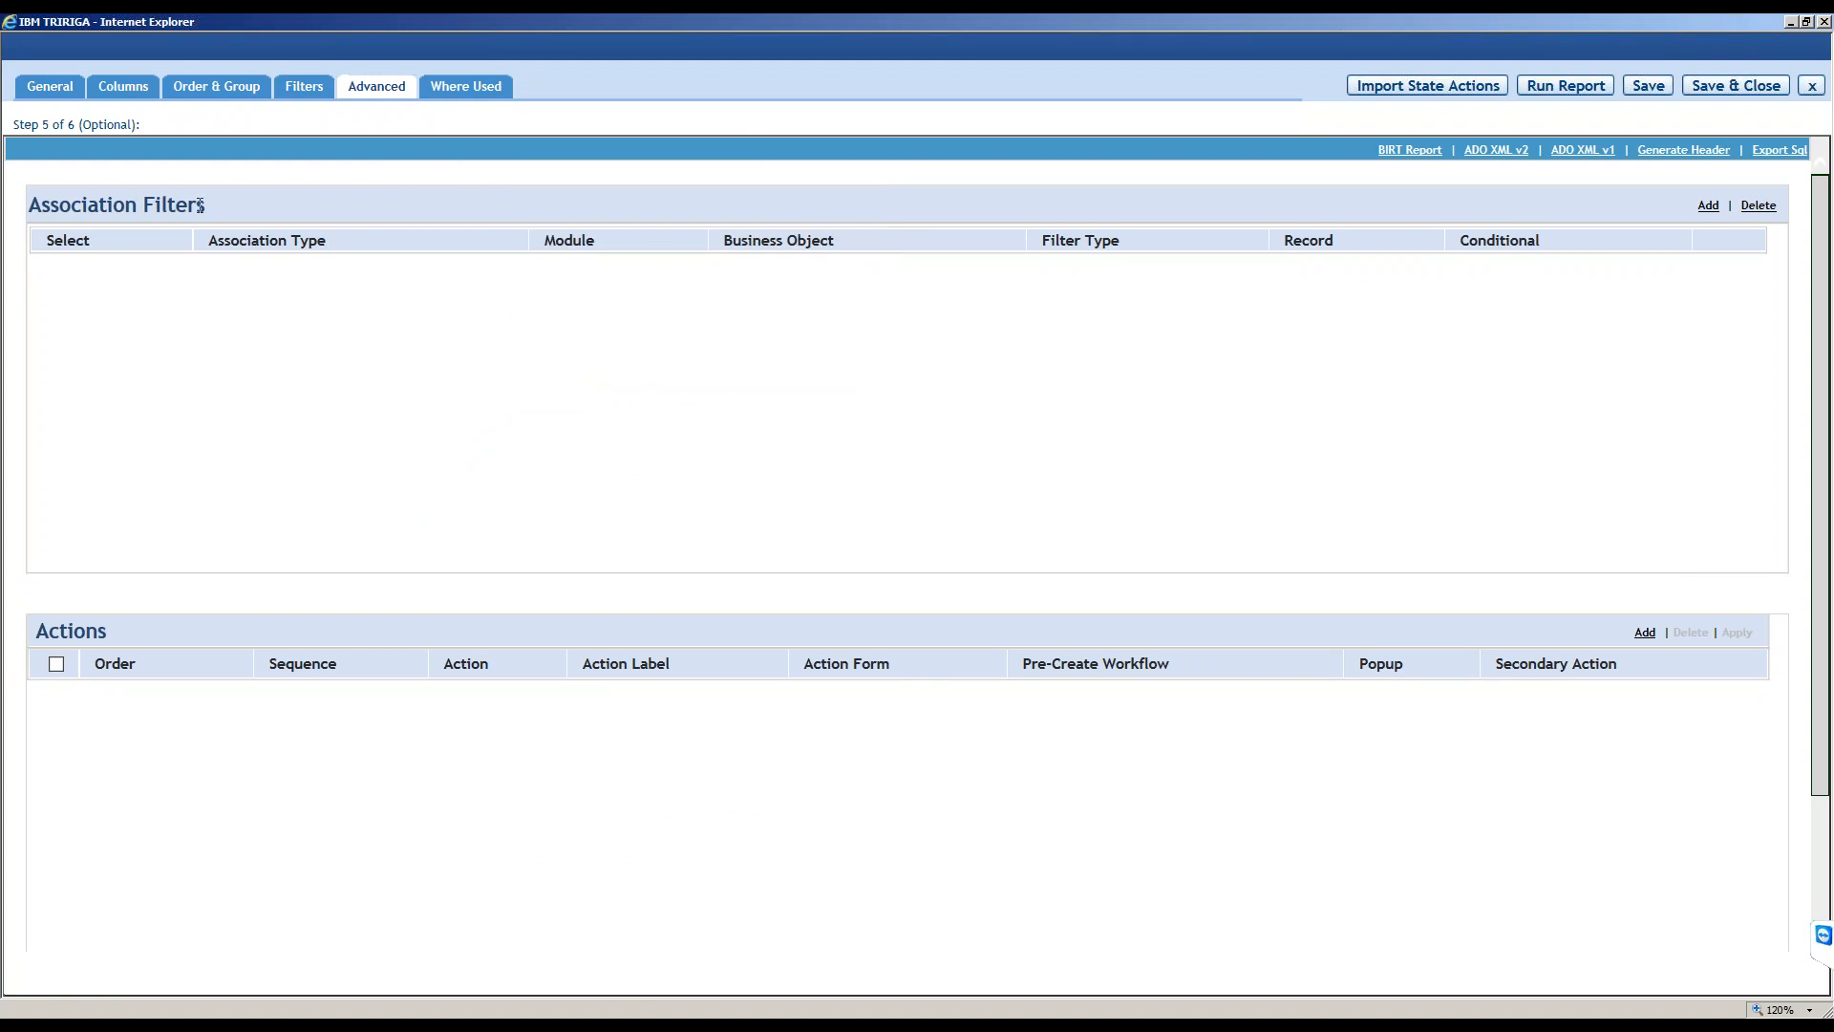
Start a new association filter with module Geography and business object triCity.
{"action": "left_click", "coordinate": [1707, 206]}
{"action": "left_click", "coordinate": [1710, 207]}
{"action": "left_click_drag", "start_coordinate": [432, 38], "coordinate": [550, 196]}
{"action": "left_click_drag", "start_coordinate": [818, 571], "coordinate": [869, 631]}
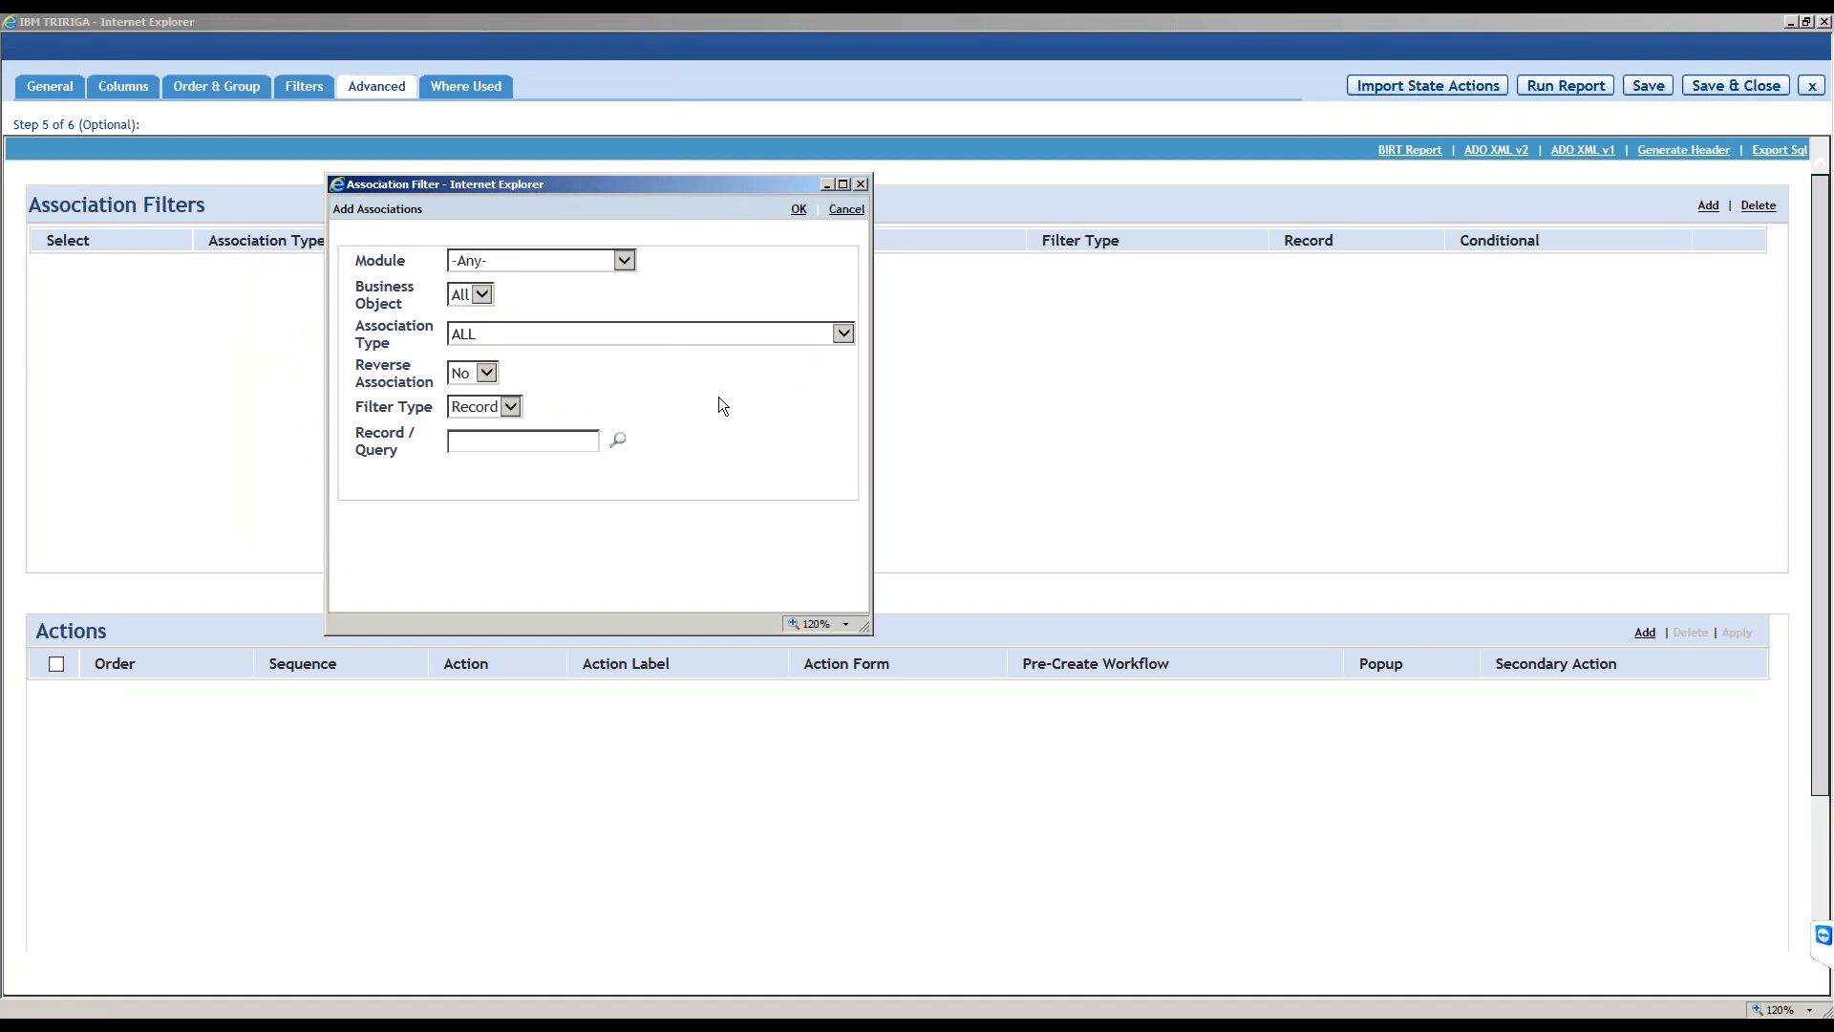
{"action": "left_click", "coordinate": [575, 260]}
{"action": "left_click", "coordinate": [548, 329]}
{"action": "left_click", "coordinate": [522, 297]}
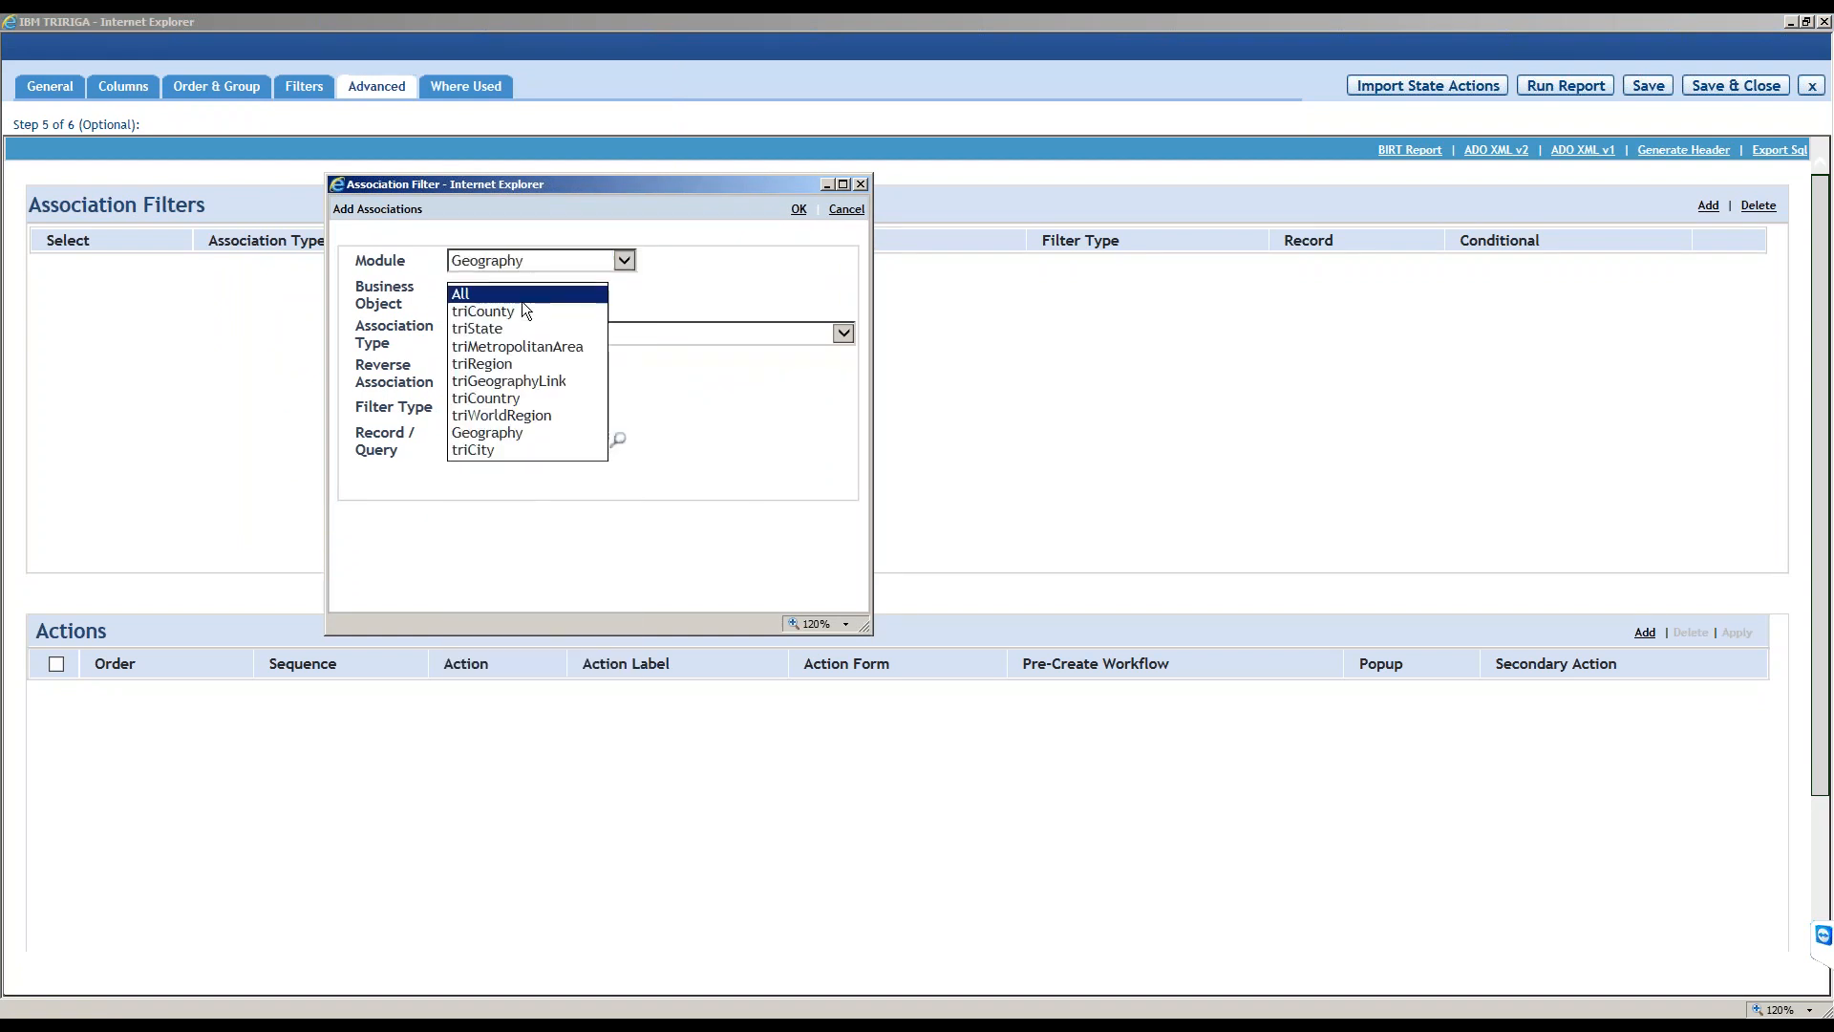
{"action": "left_click", "coordinate": [512, 449]}
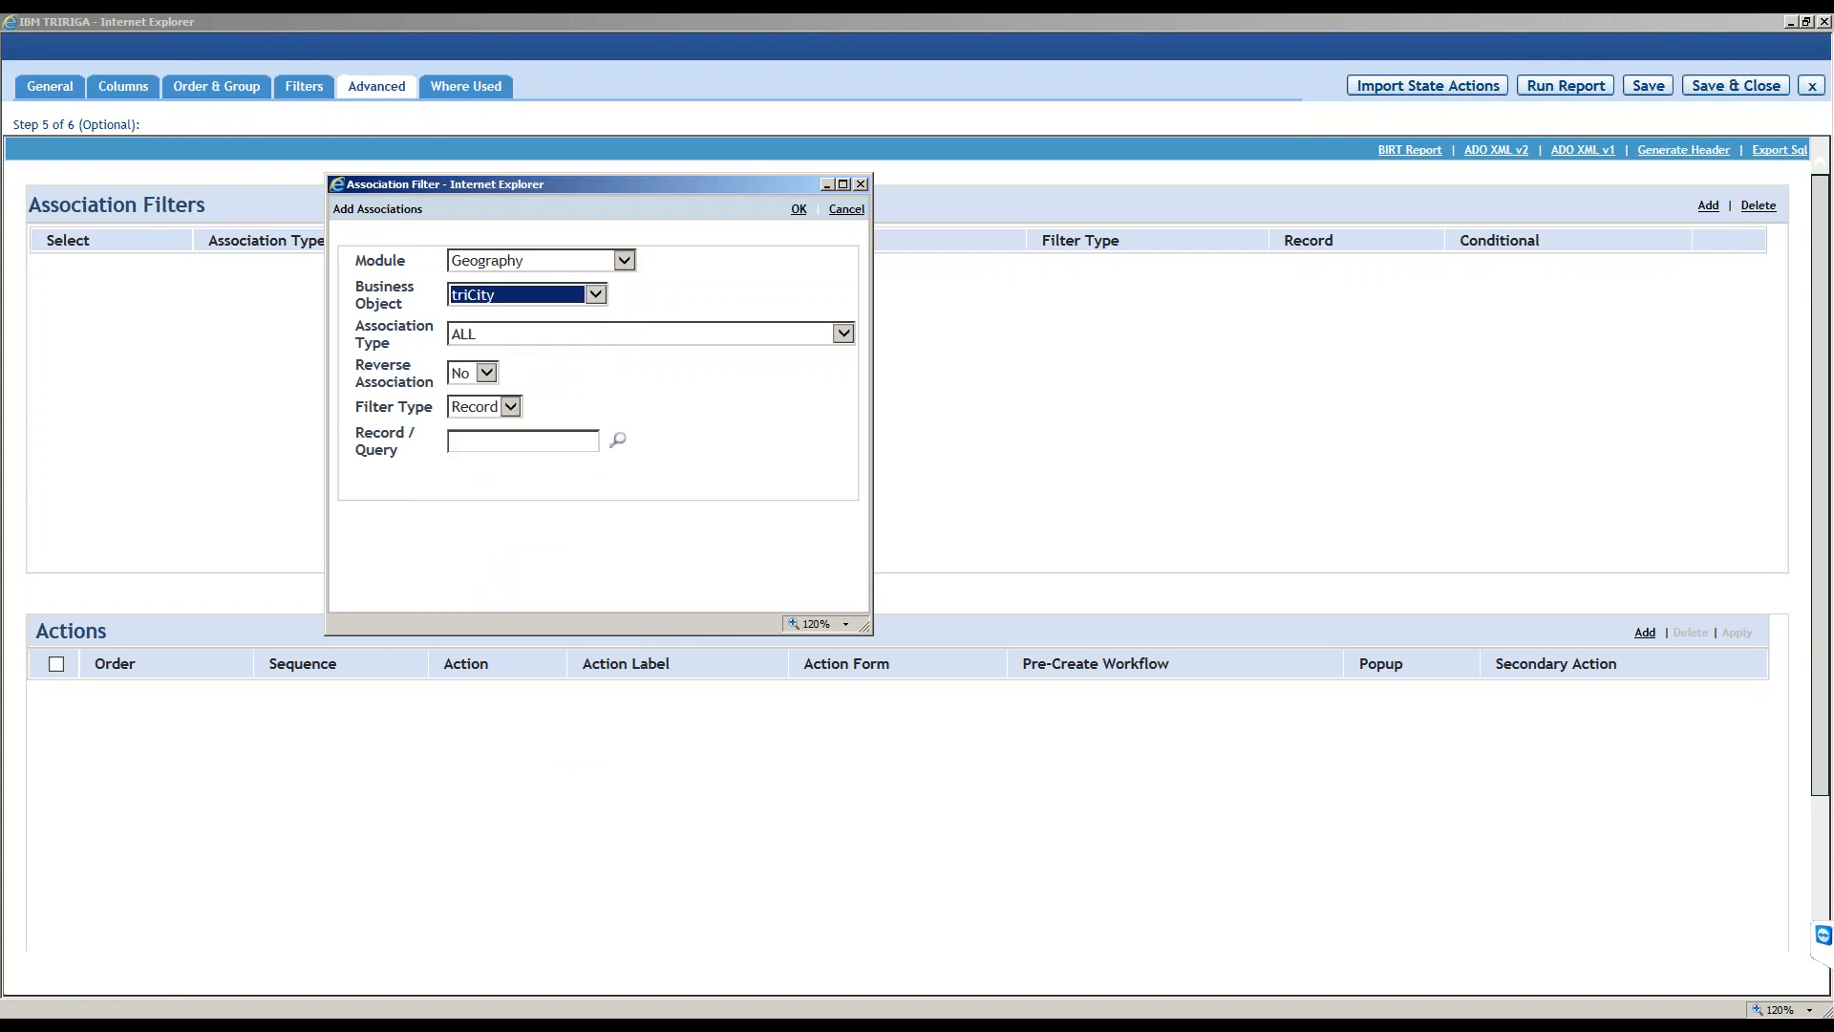
Set the new filter's association type to Contains.
{"action": "left_click", "coordinate": [674, 313]}
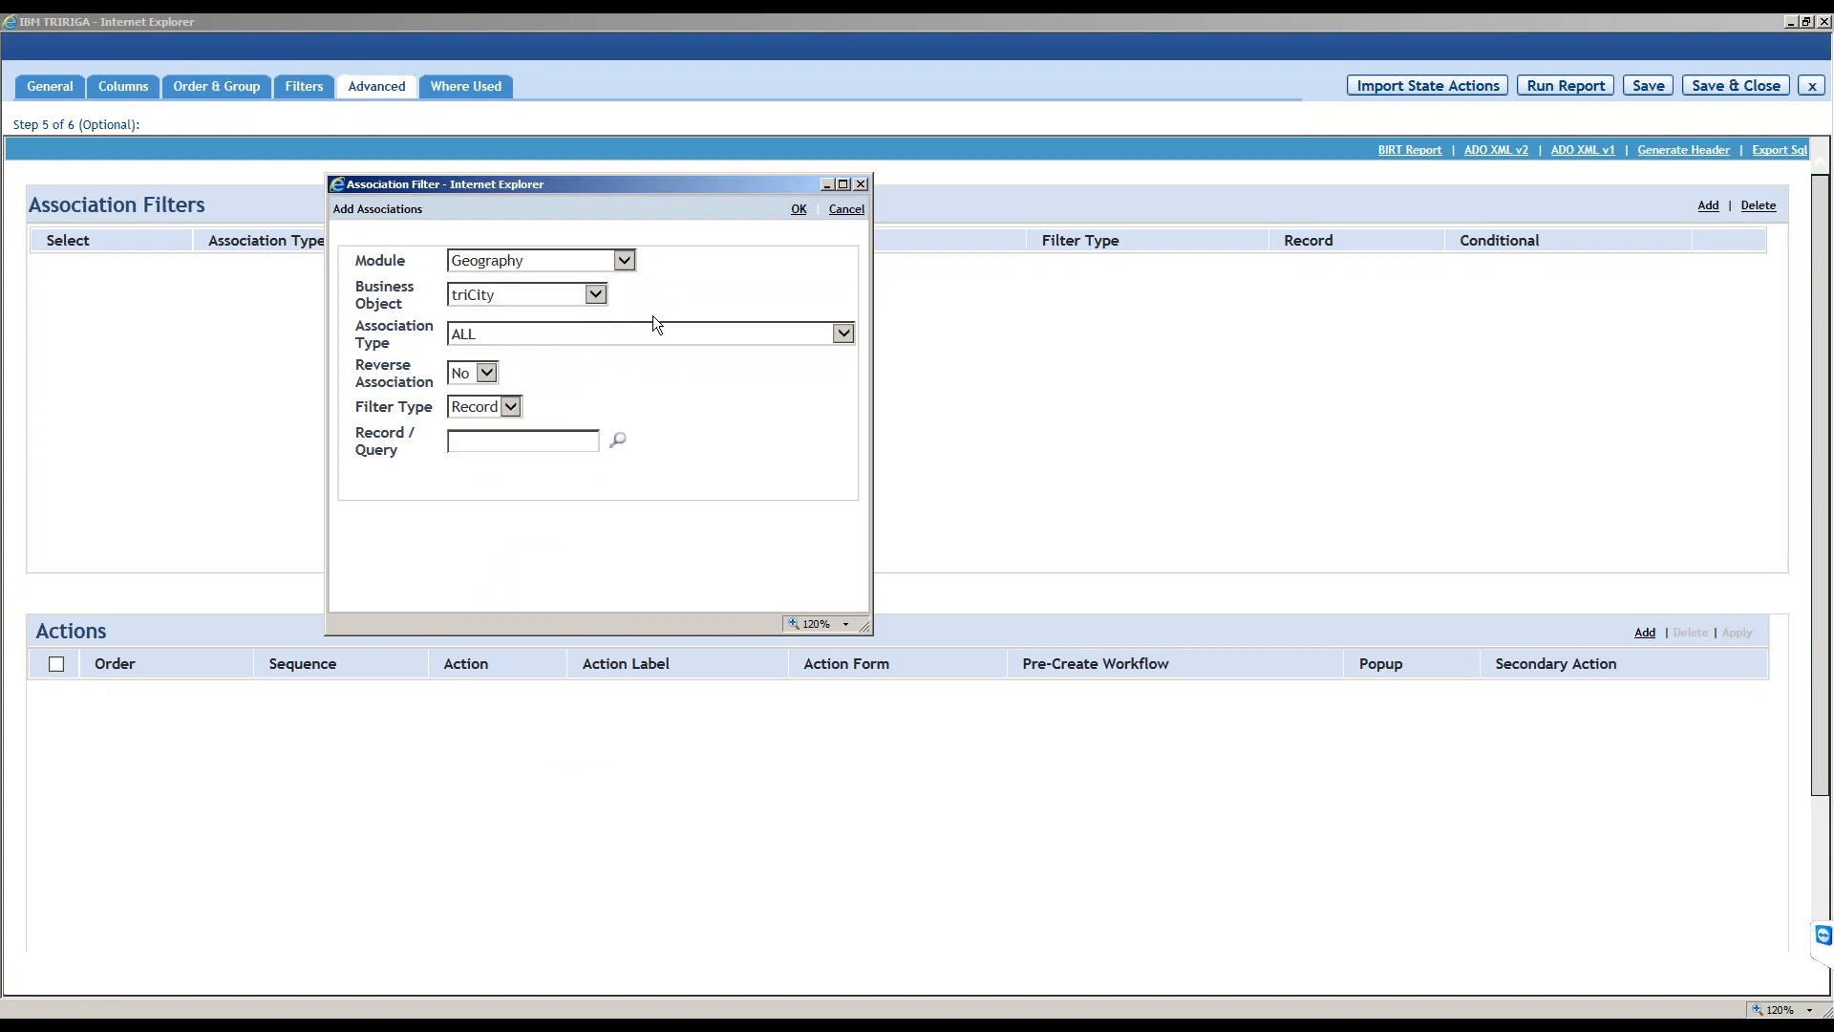
{"action": "left_click", "coordinate": [646, 332]}
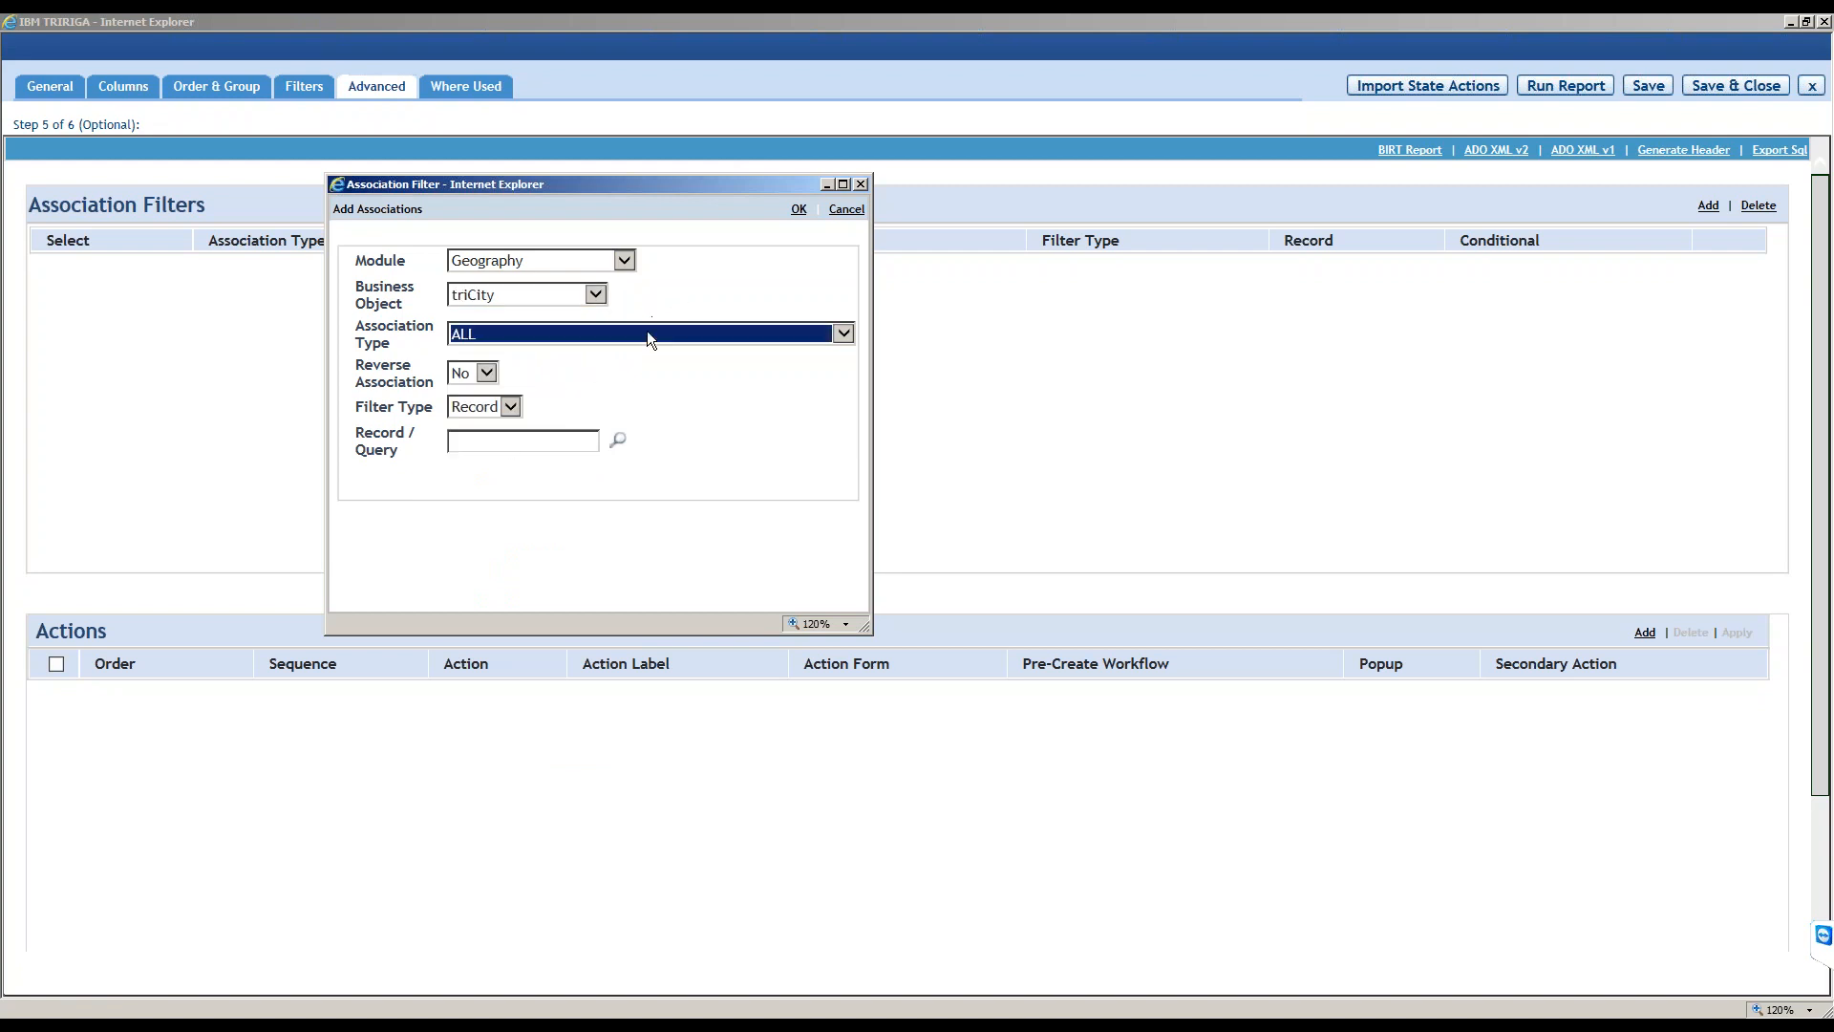
{"action": "left_click", "coordinate": [843, 334]}
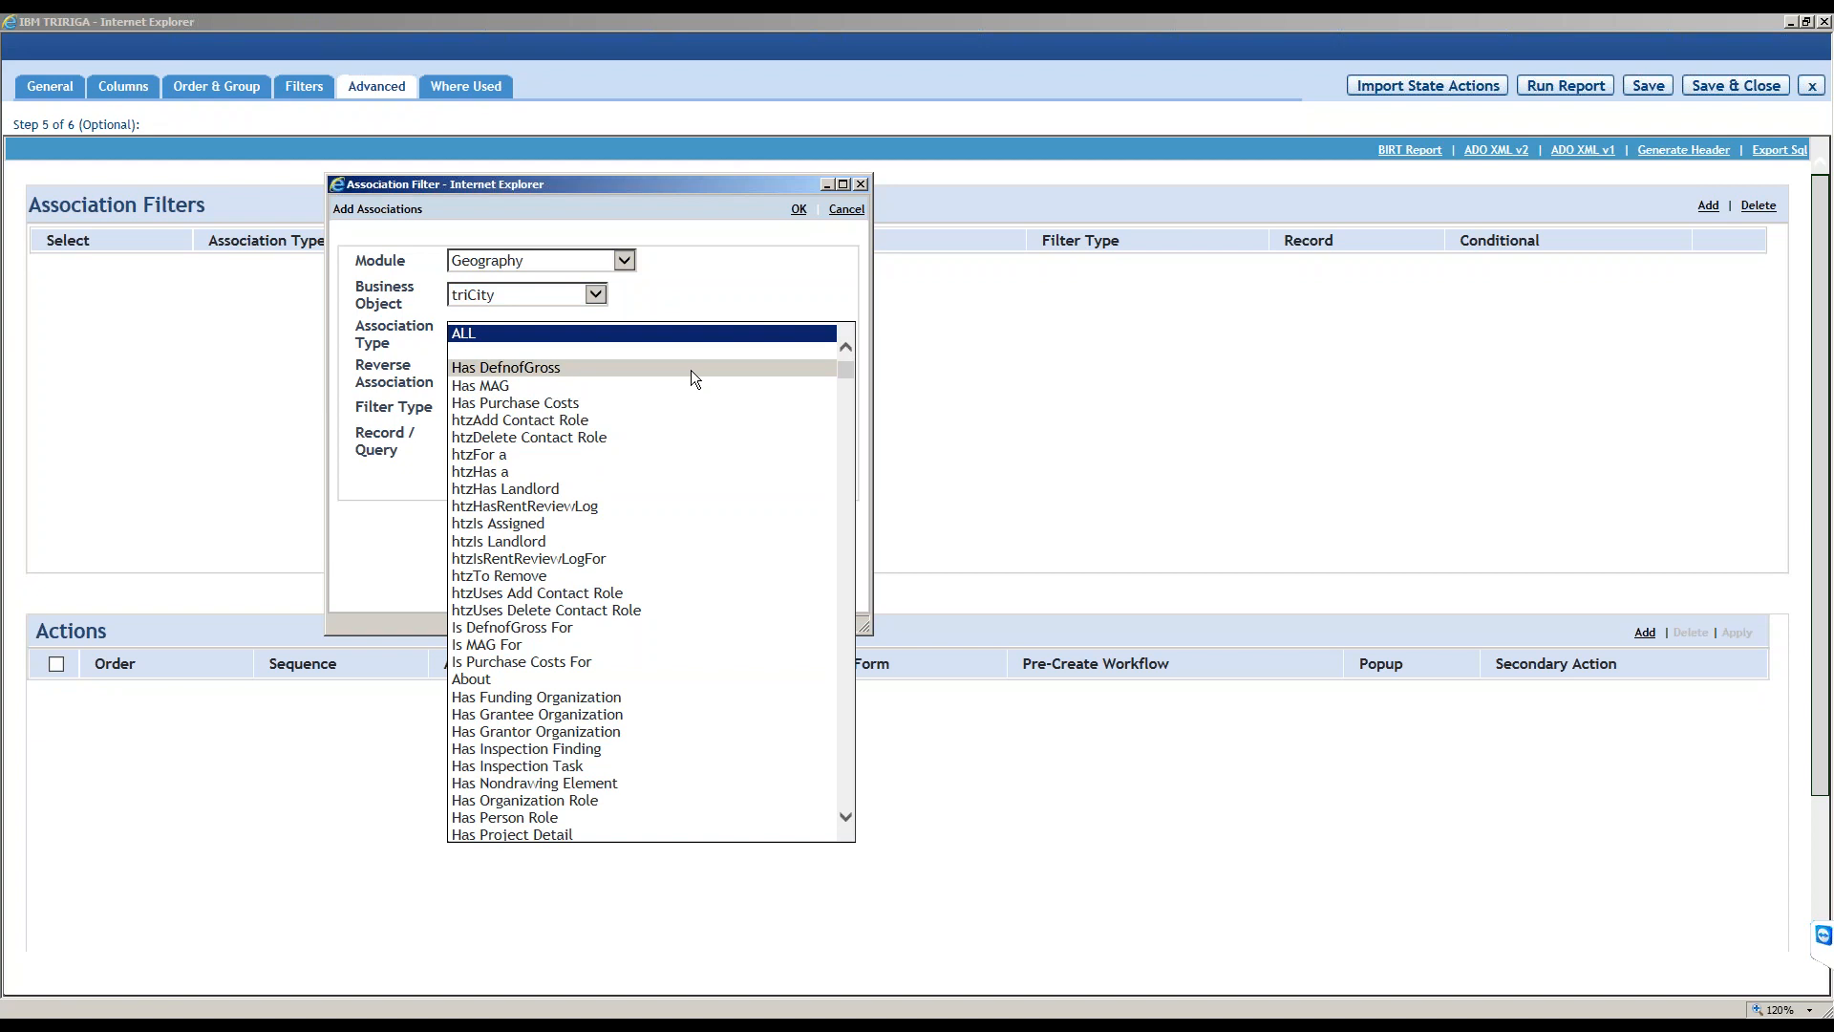
{"action": "scroll", "coordinate": [613, 581], "scroll_direction": "down", "scroll_amount": 4}
{"action": "scroll", "coordinate": [600, 580], "scroll_direction": "down", "scroll_amount": 9}
{"action": "scroll", "coordinate": [594, 556], "scroll_direction": "down", "scroll_amount": 5}
{"action": "scroll", "coordinate": [594, 551], "scroll_direction": "down", "scroll_amount": 2}
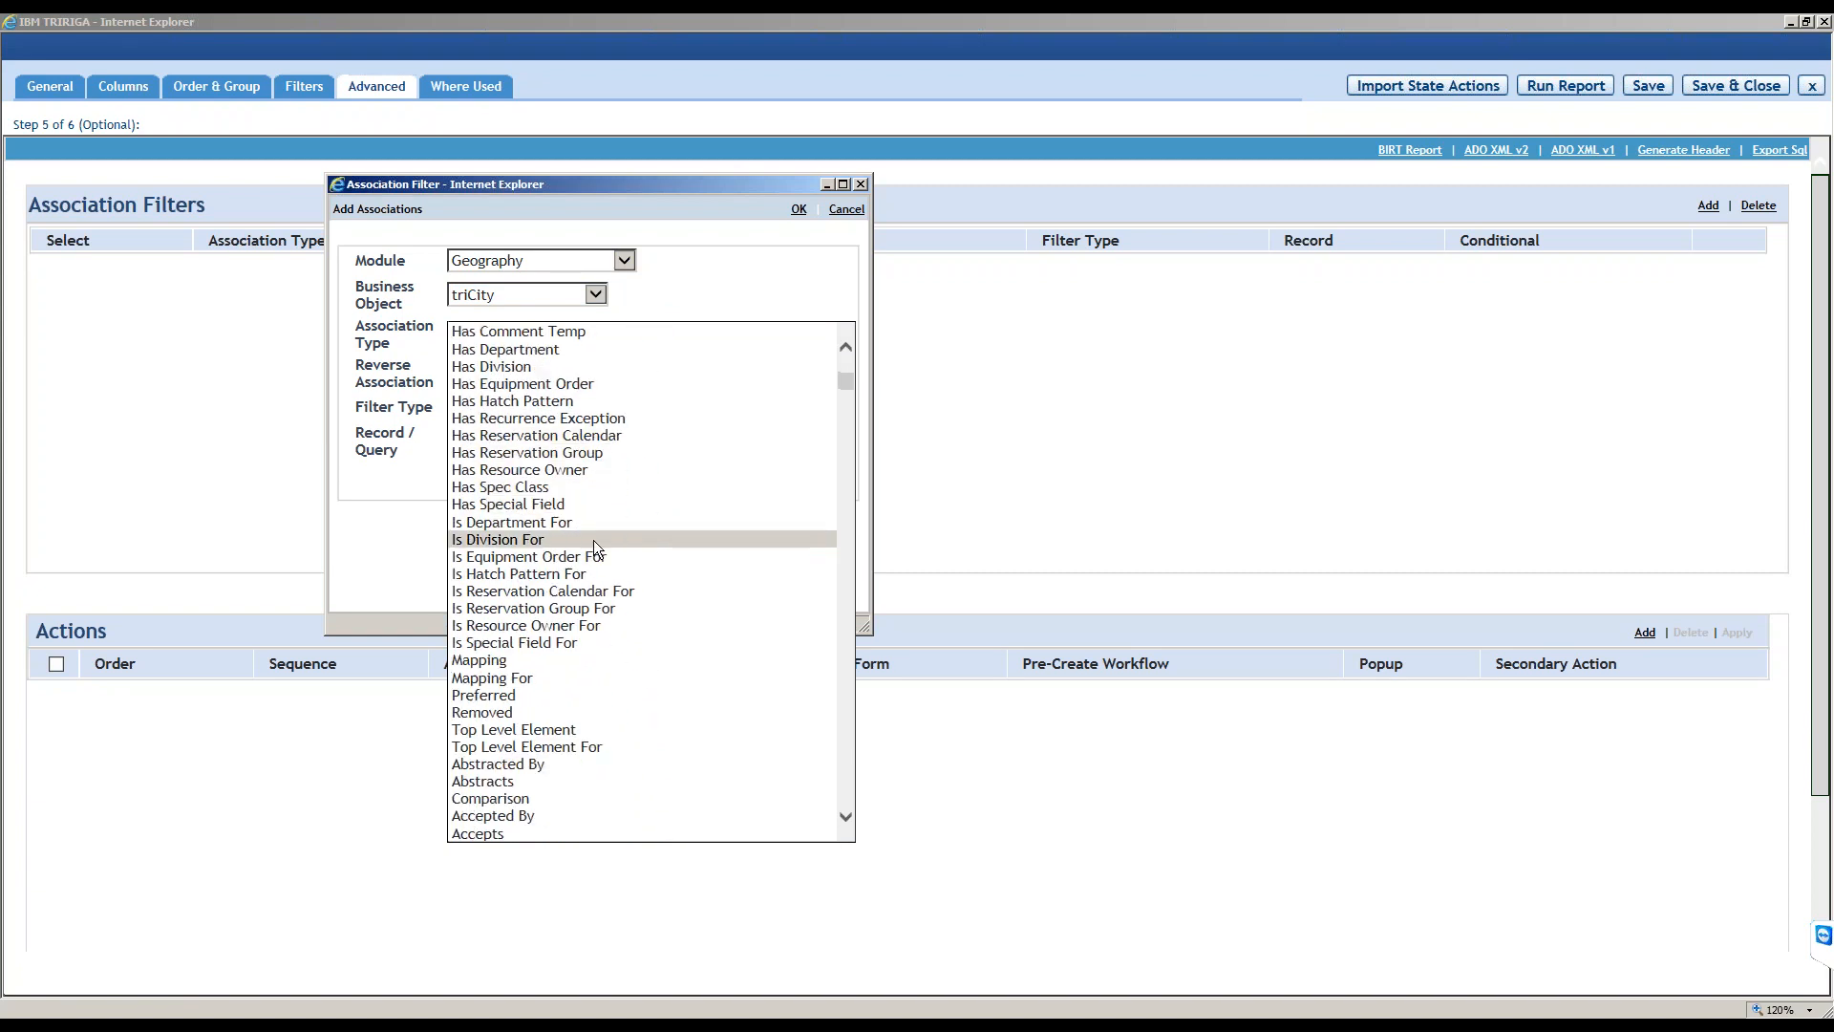
{"action": "scroll", "coordinate": [630, 584], "scroll_direction": "down", "scroll_amount": 1}
{"action": "scroll", "coordinate": [627, 567], "scroll_direction": "down", "scroll_amount": 9}
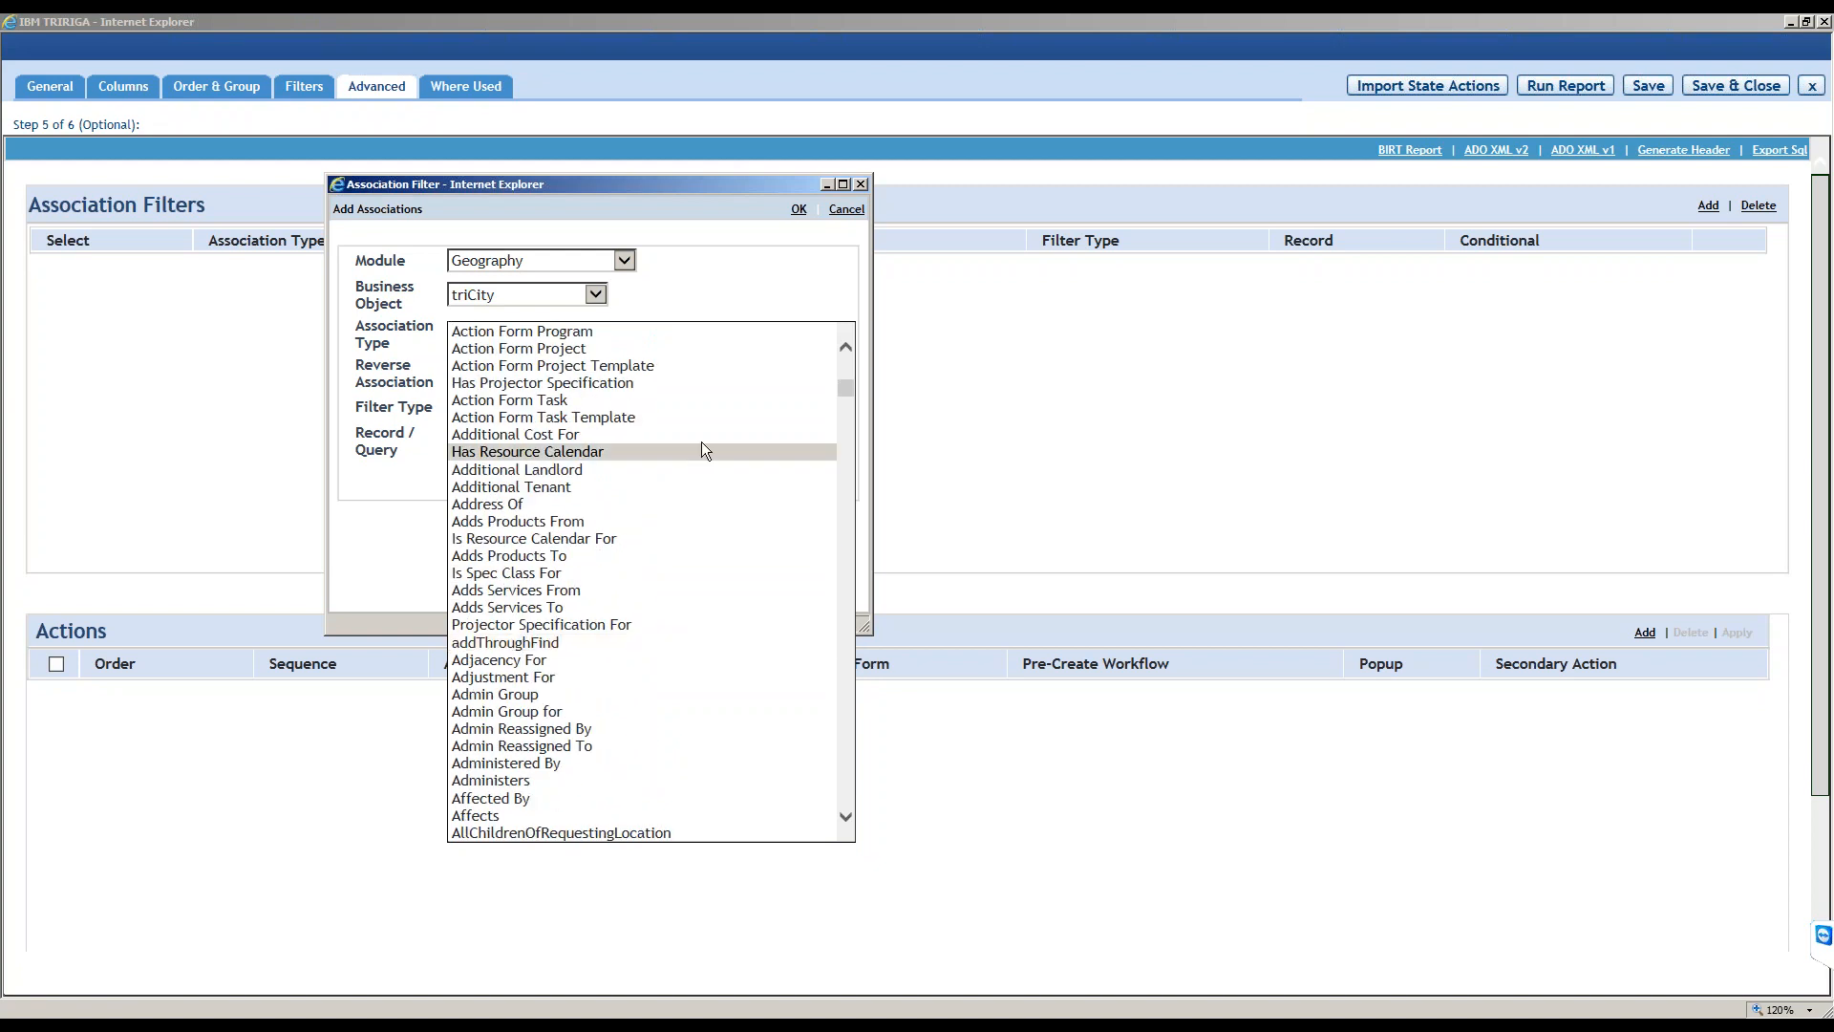
{"action": "scroll", "coordinate": [838, 400], "scroll_direction": "up", "scroll_amount": 1}
{"action": "scroll", "coordinate": [838, 400], "scroll_direction": "down", "scroll_amount": 15}
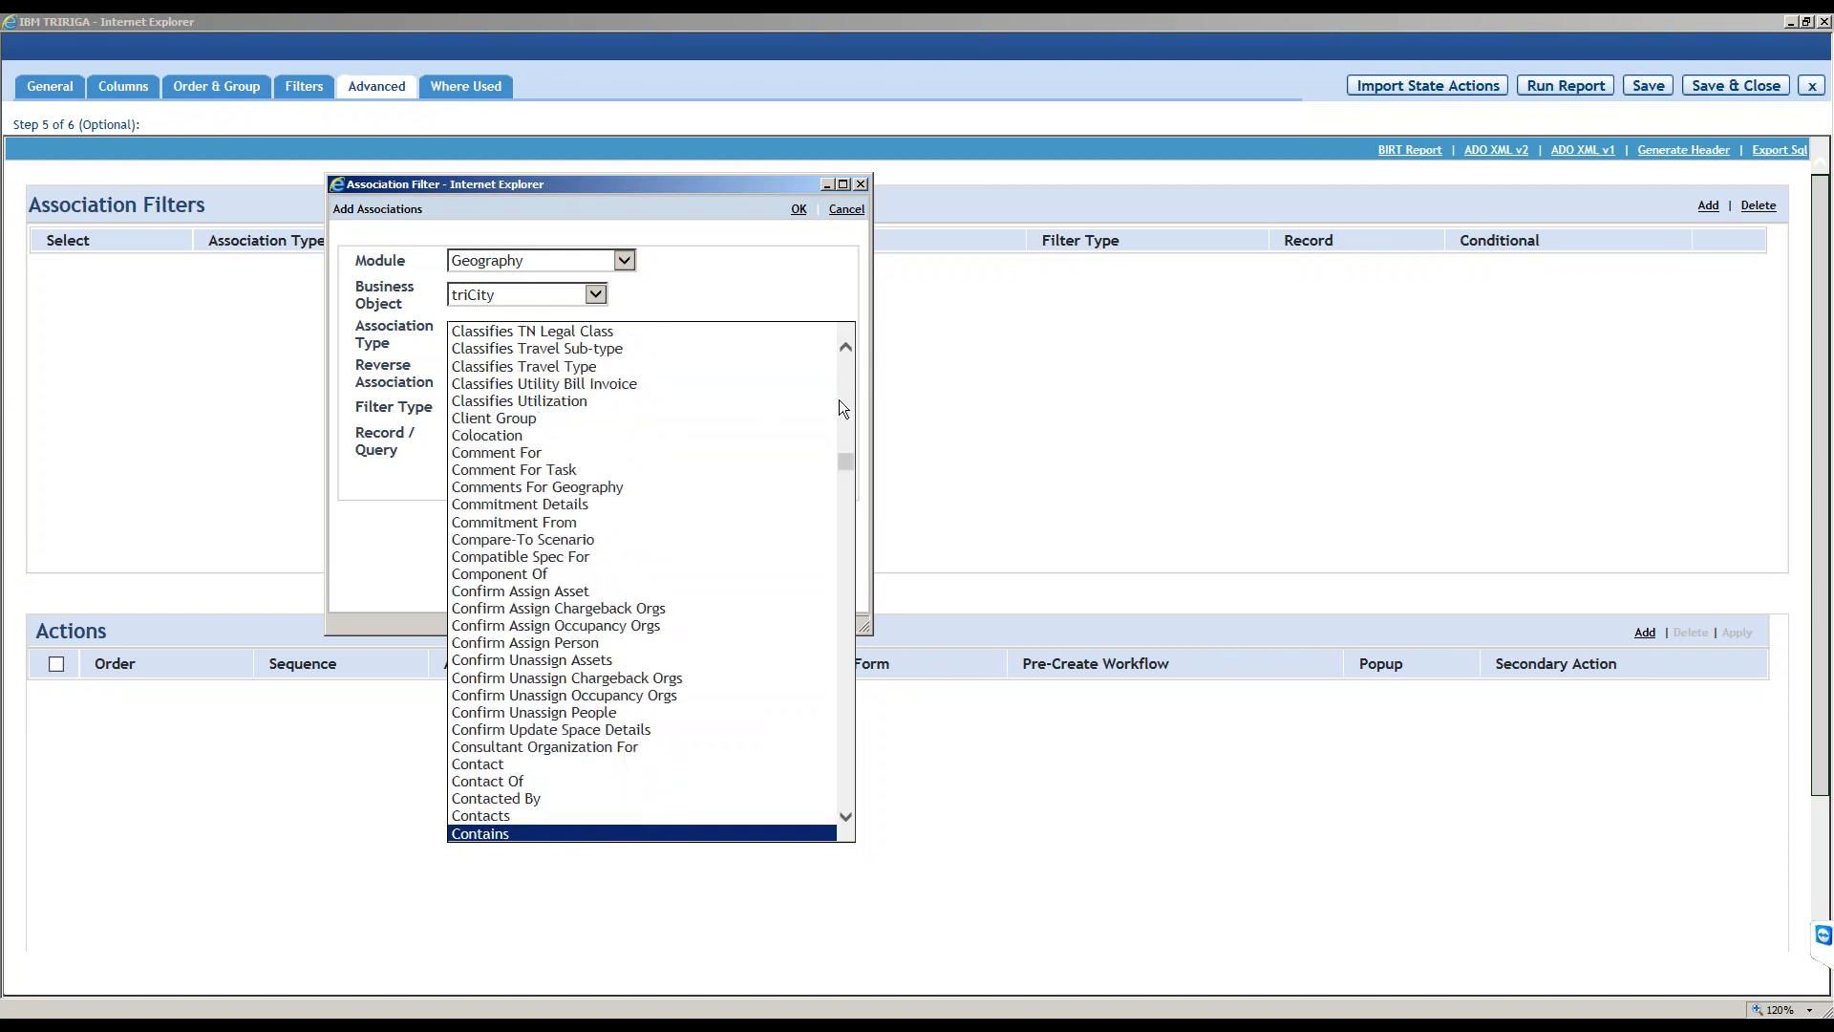
{"action": "left_click", "coordinate": [494, 834]}
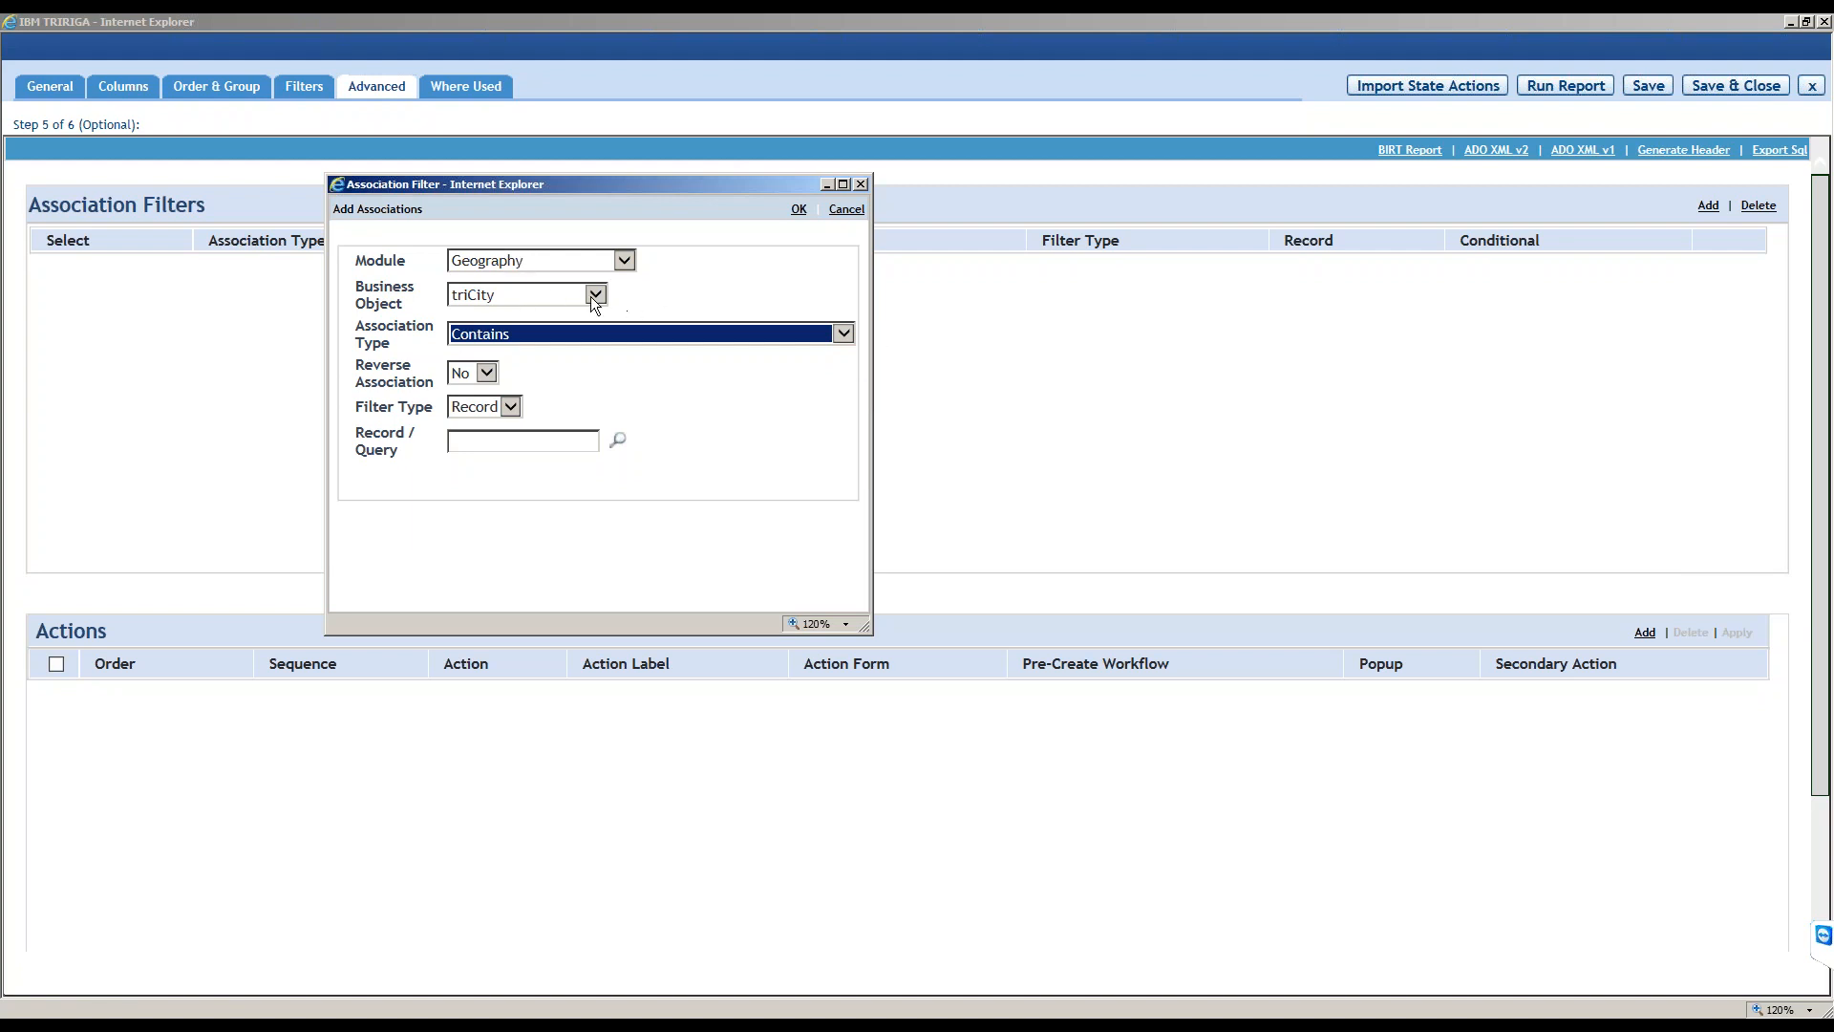
Look up the filter's record in the city data search and accept a city from page 9.
{"action": "left_click", "coordinate": [594, 367]}
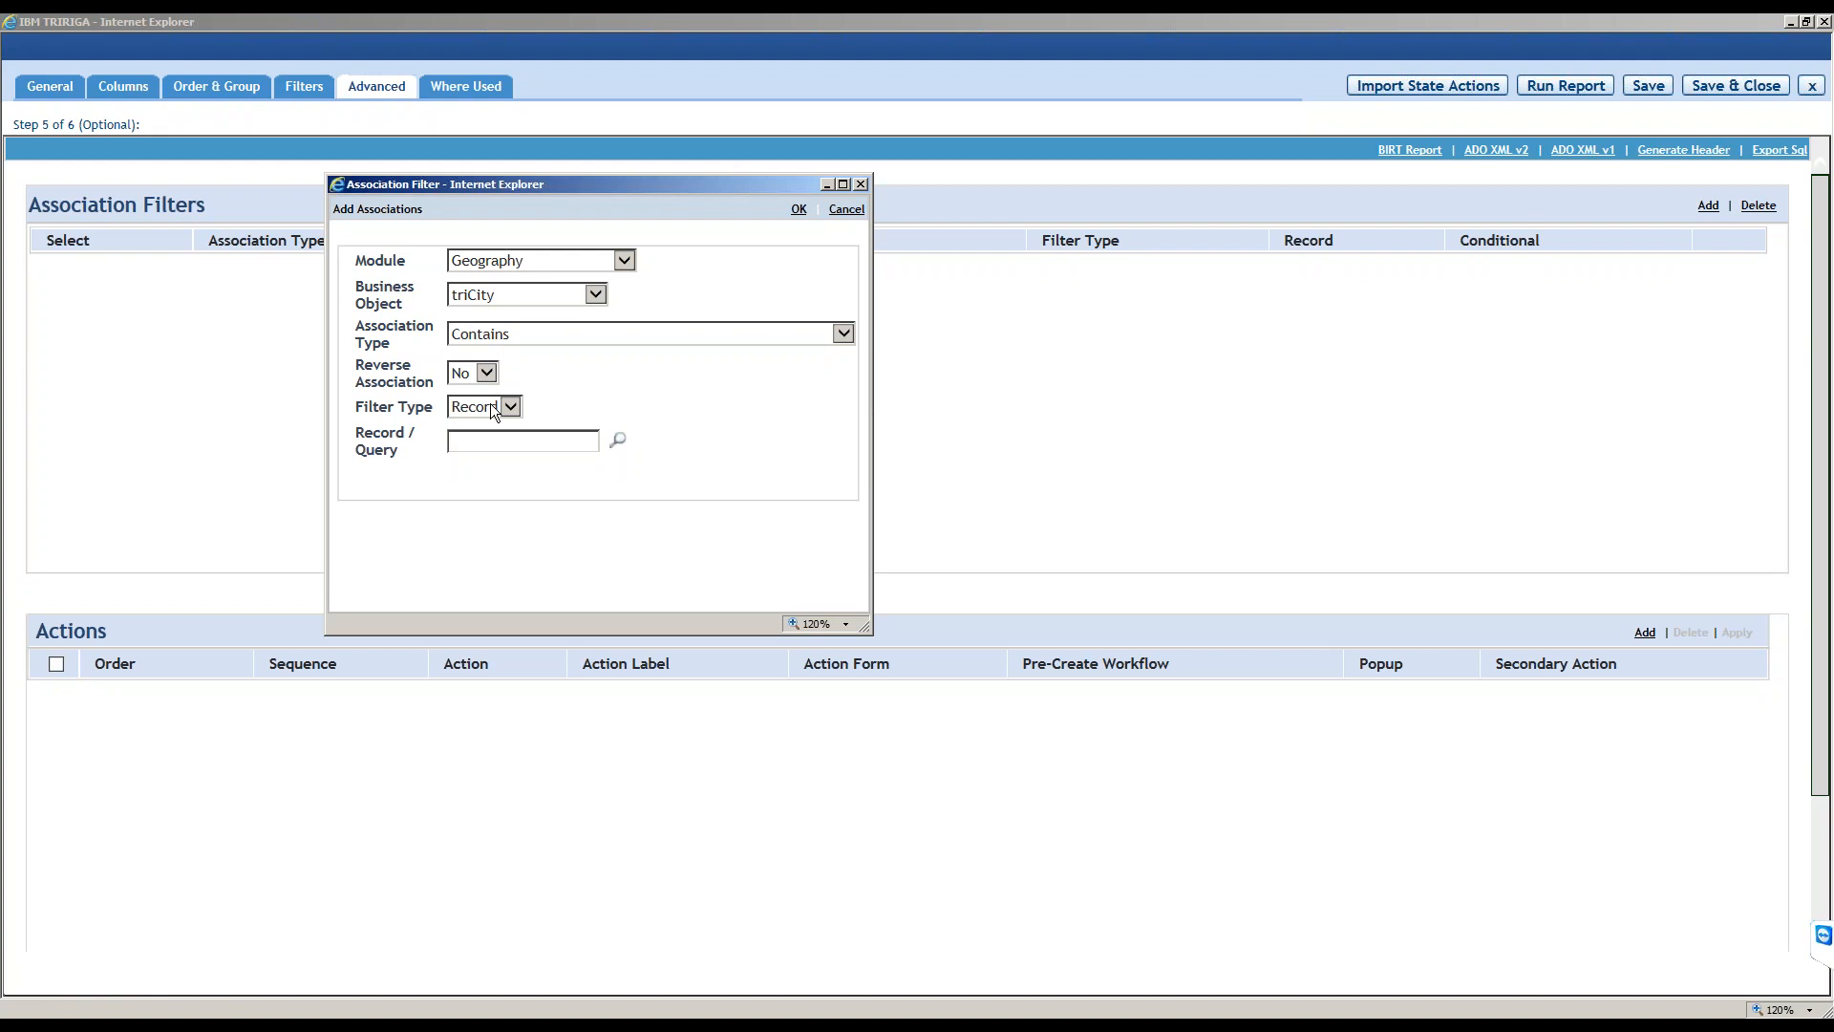
{"action": "left_click", "coordinate": [618, 440]}
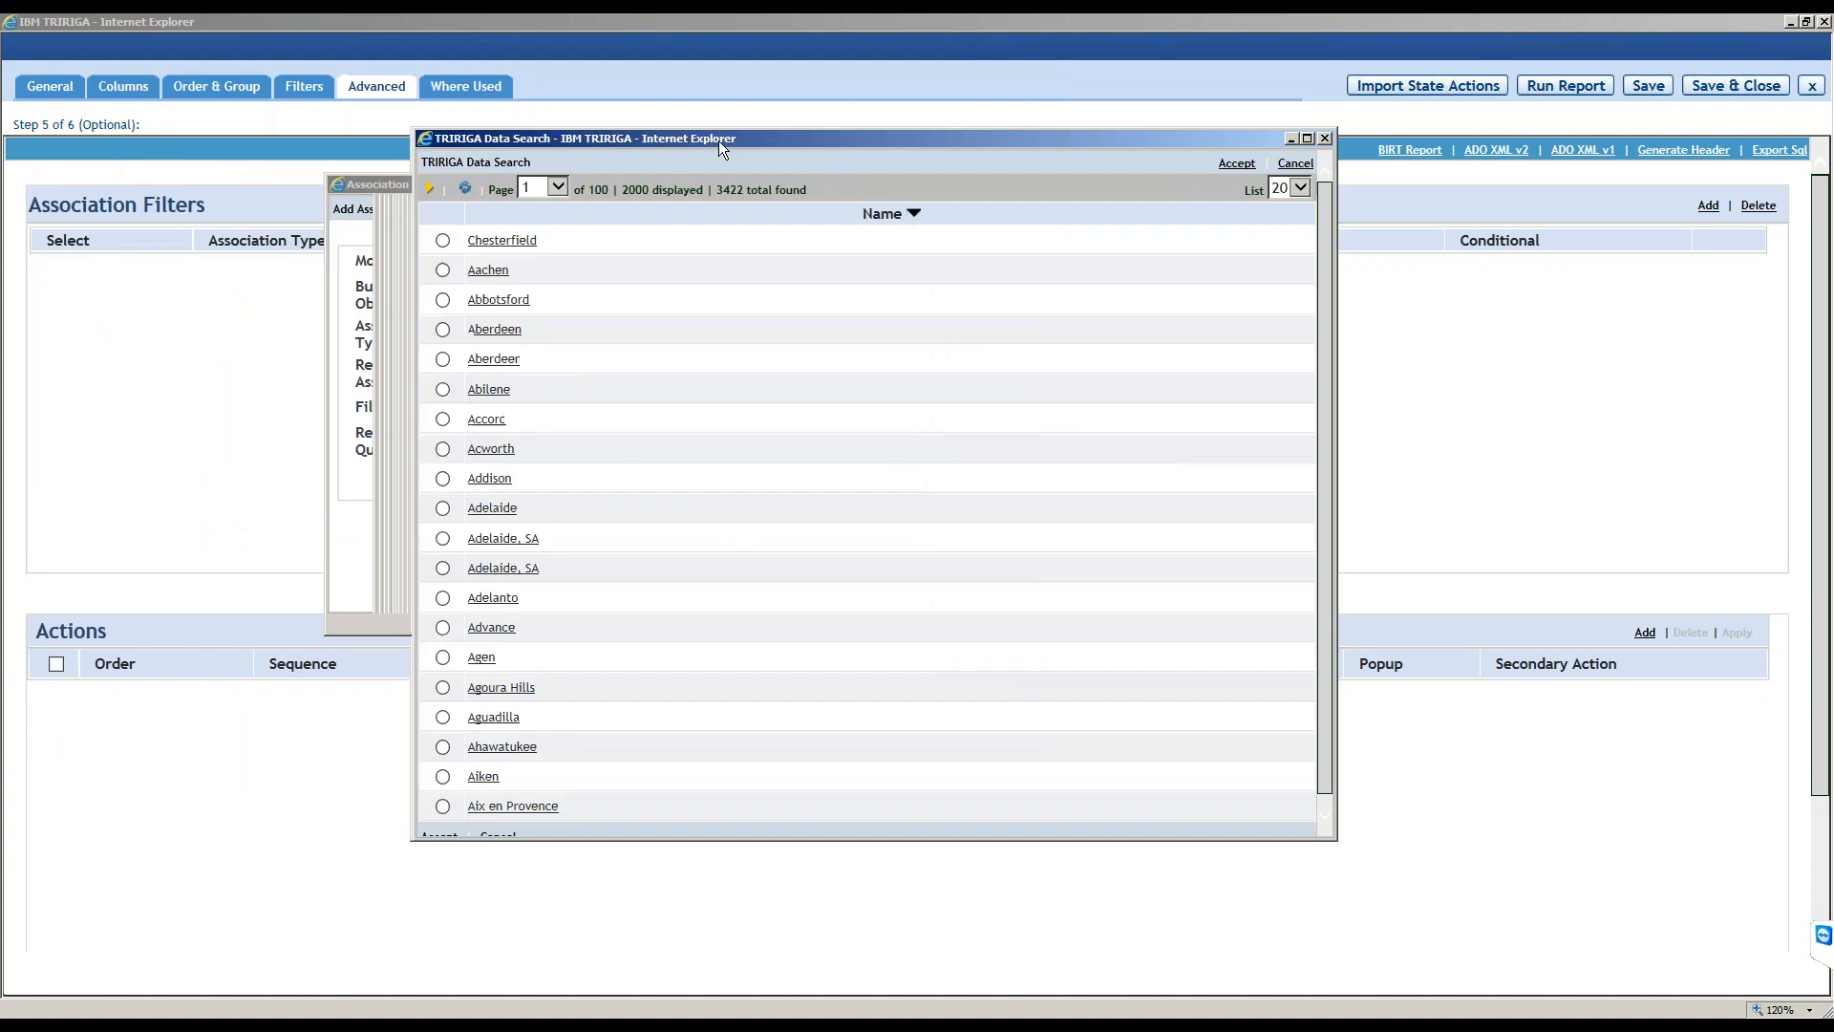
{"action": "left_click_drag", "start_coordinate": [719, 140], "coordinate": [1015, 147]}
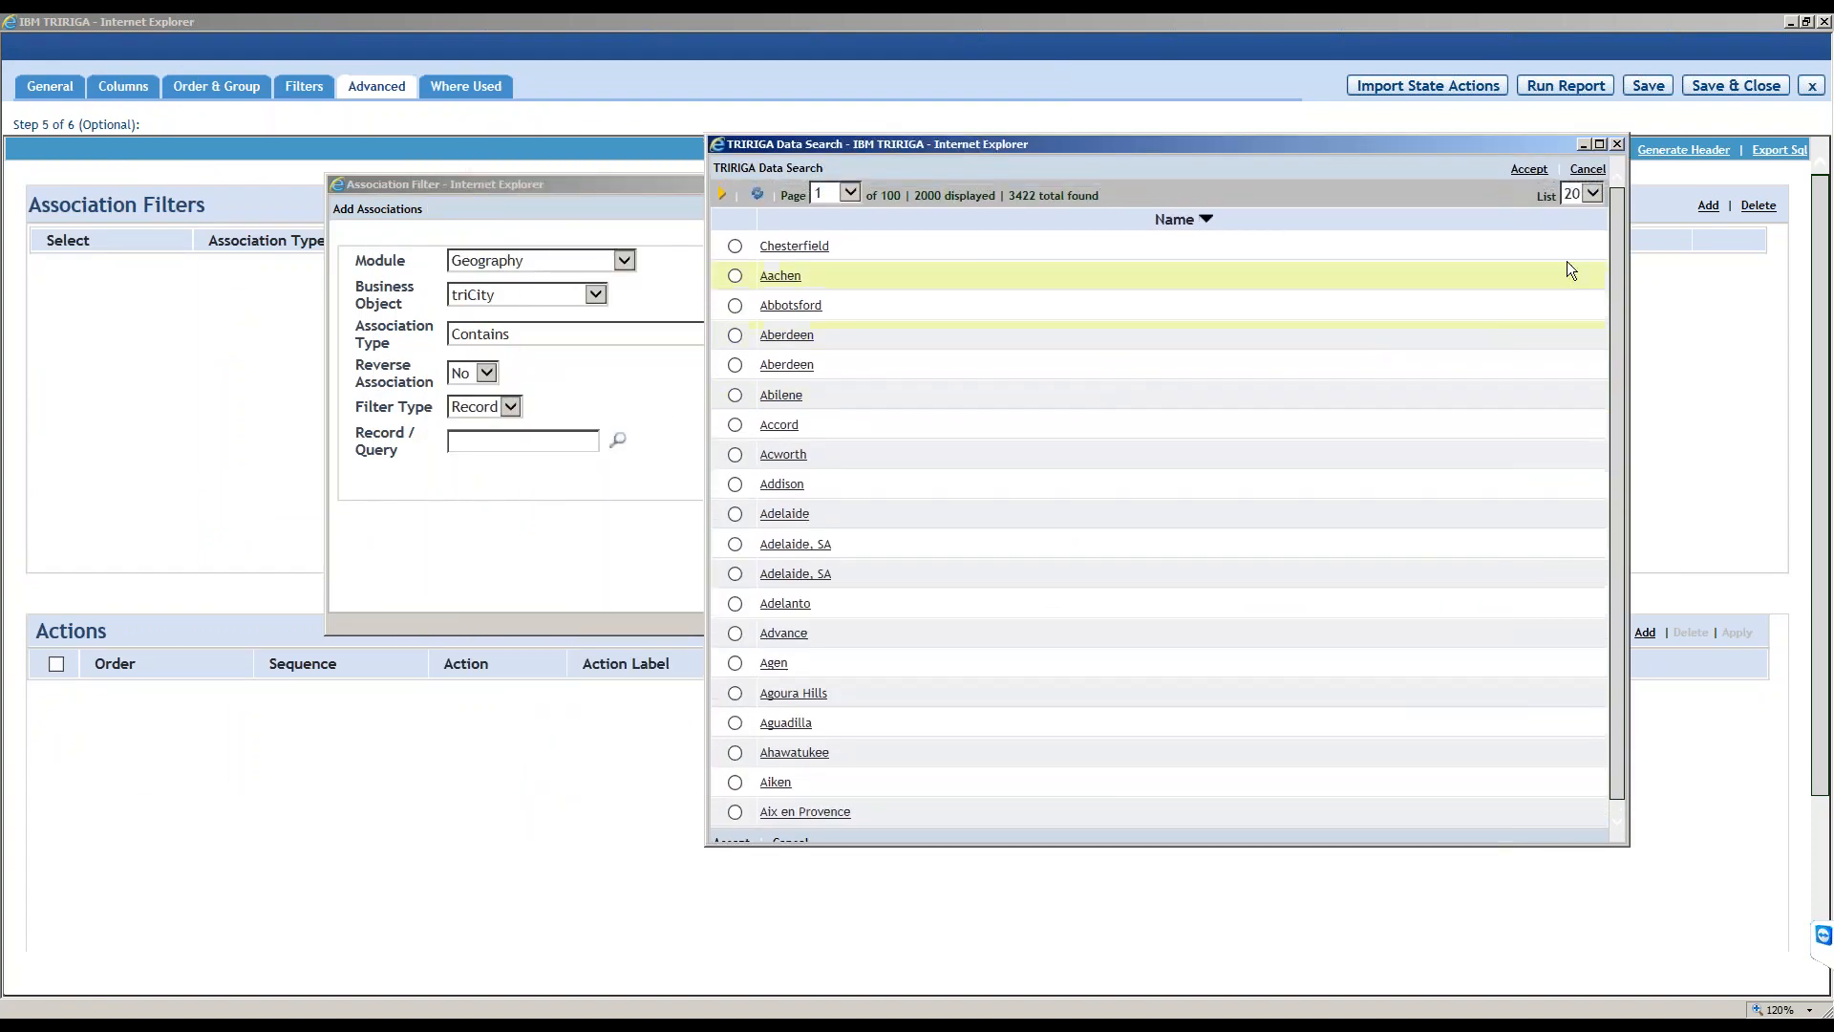
{"action": "left_click", "coordinate": [849, 194]}
{"action": "left_click", "coordinate": [829, 352]}
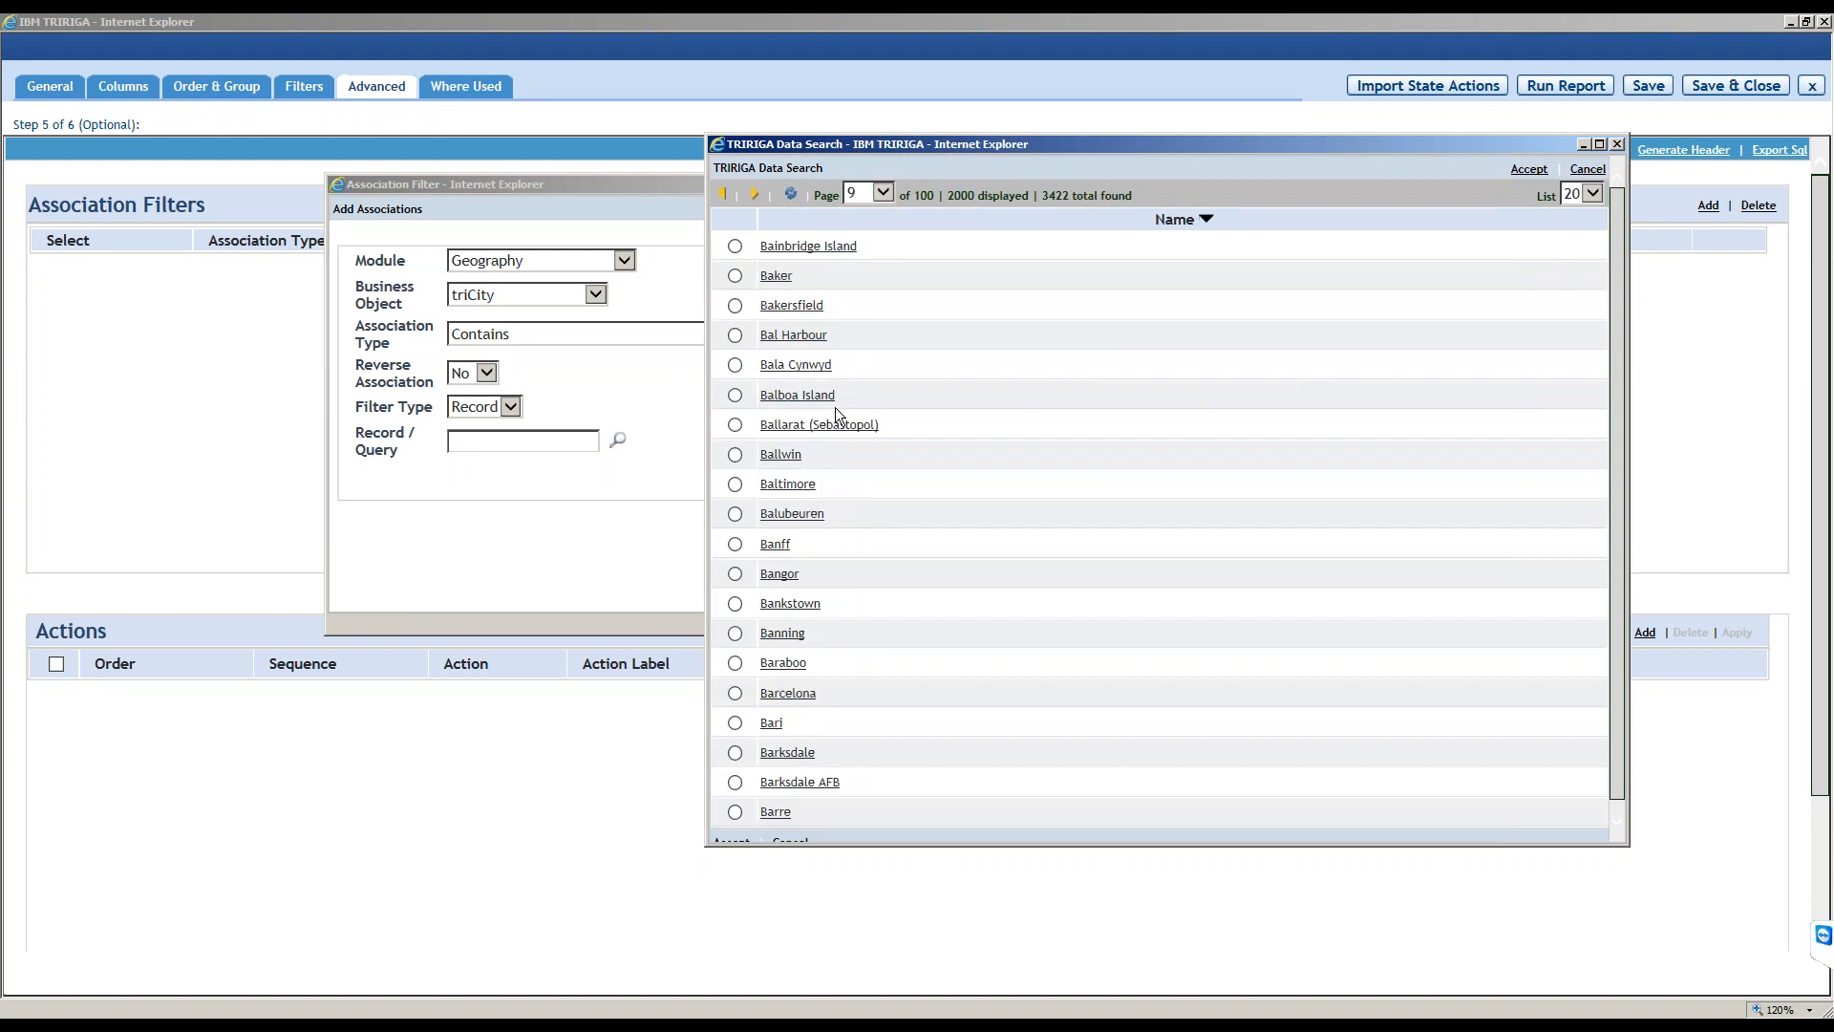
{"action": "left_click", "coordinate": [1530, 169]}
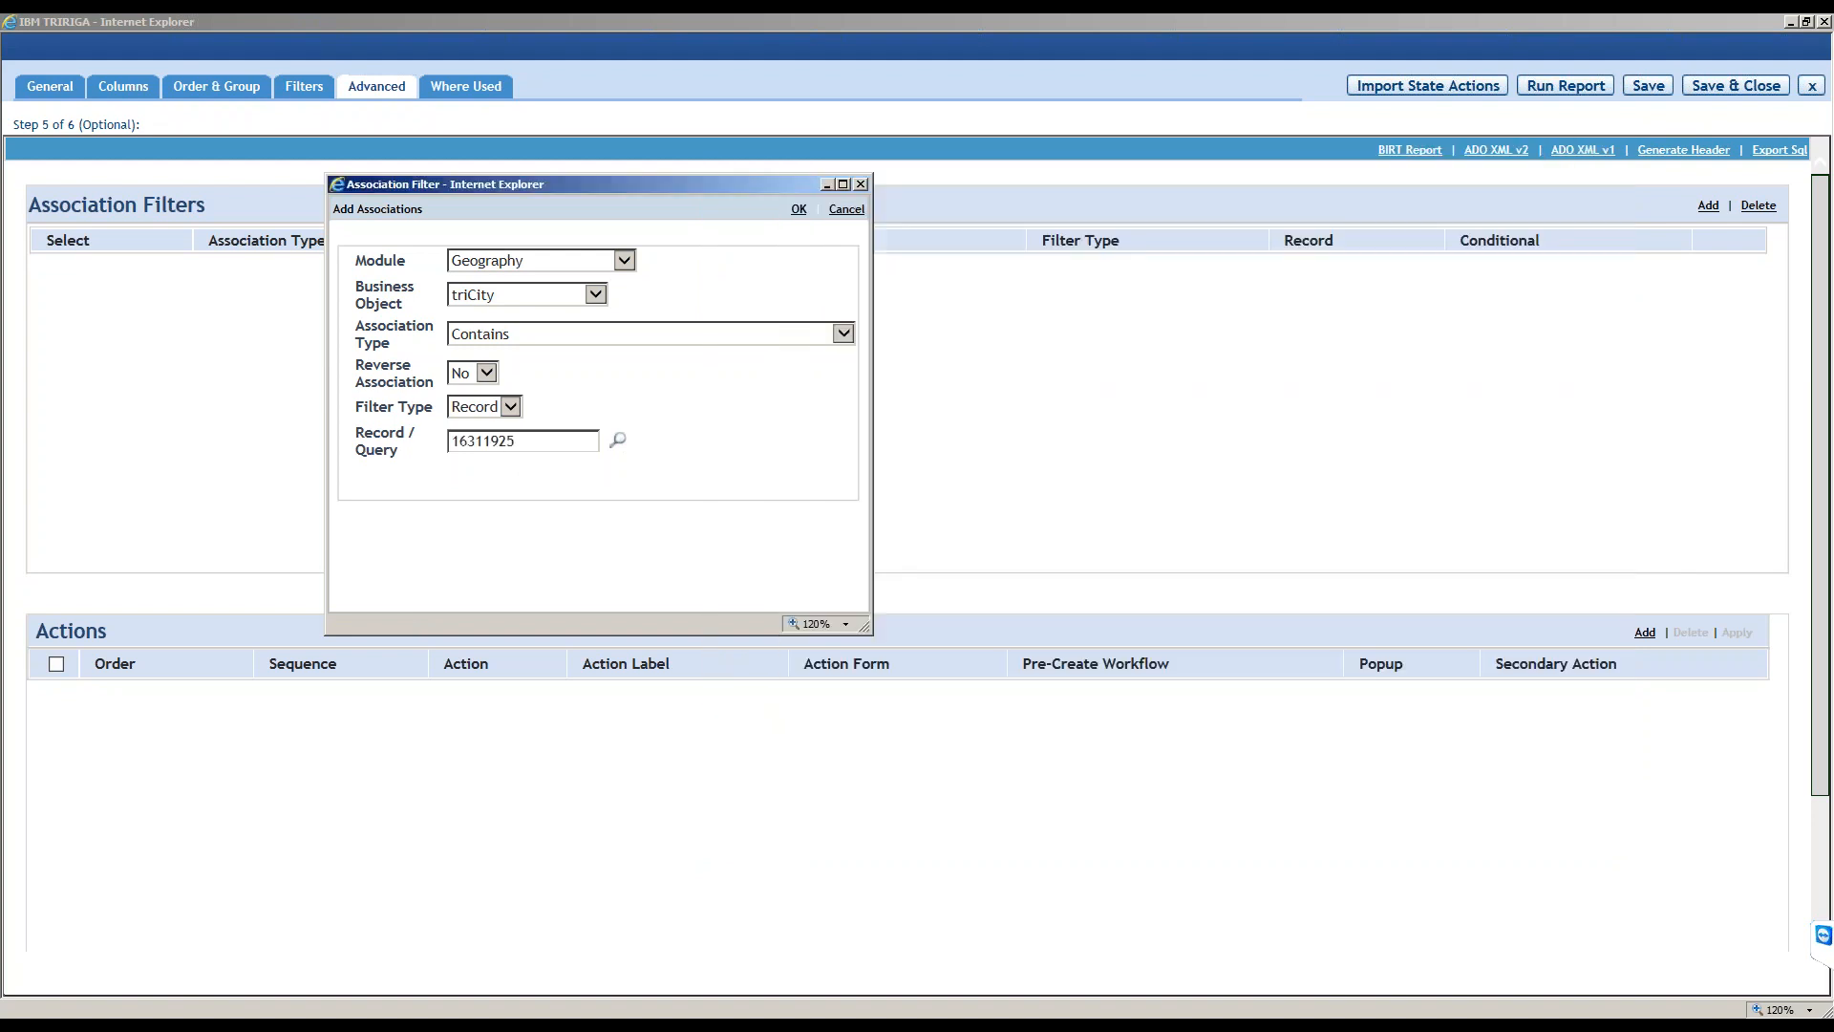
{"action": "double_click", "coordinate": [528, 441]}
{"action": "left_click", "coordinate": [589, 508]}
Choose the city Aachen as the filter's record and add the association filter with Reverse Association kept at No.
{"action": "left_click", "coordinate": [618, 441]}
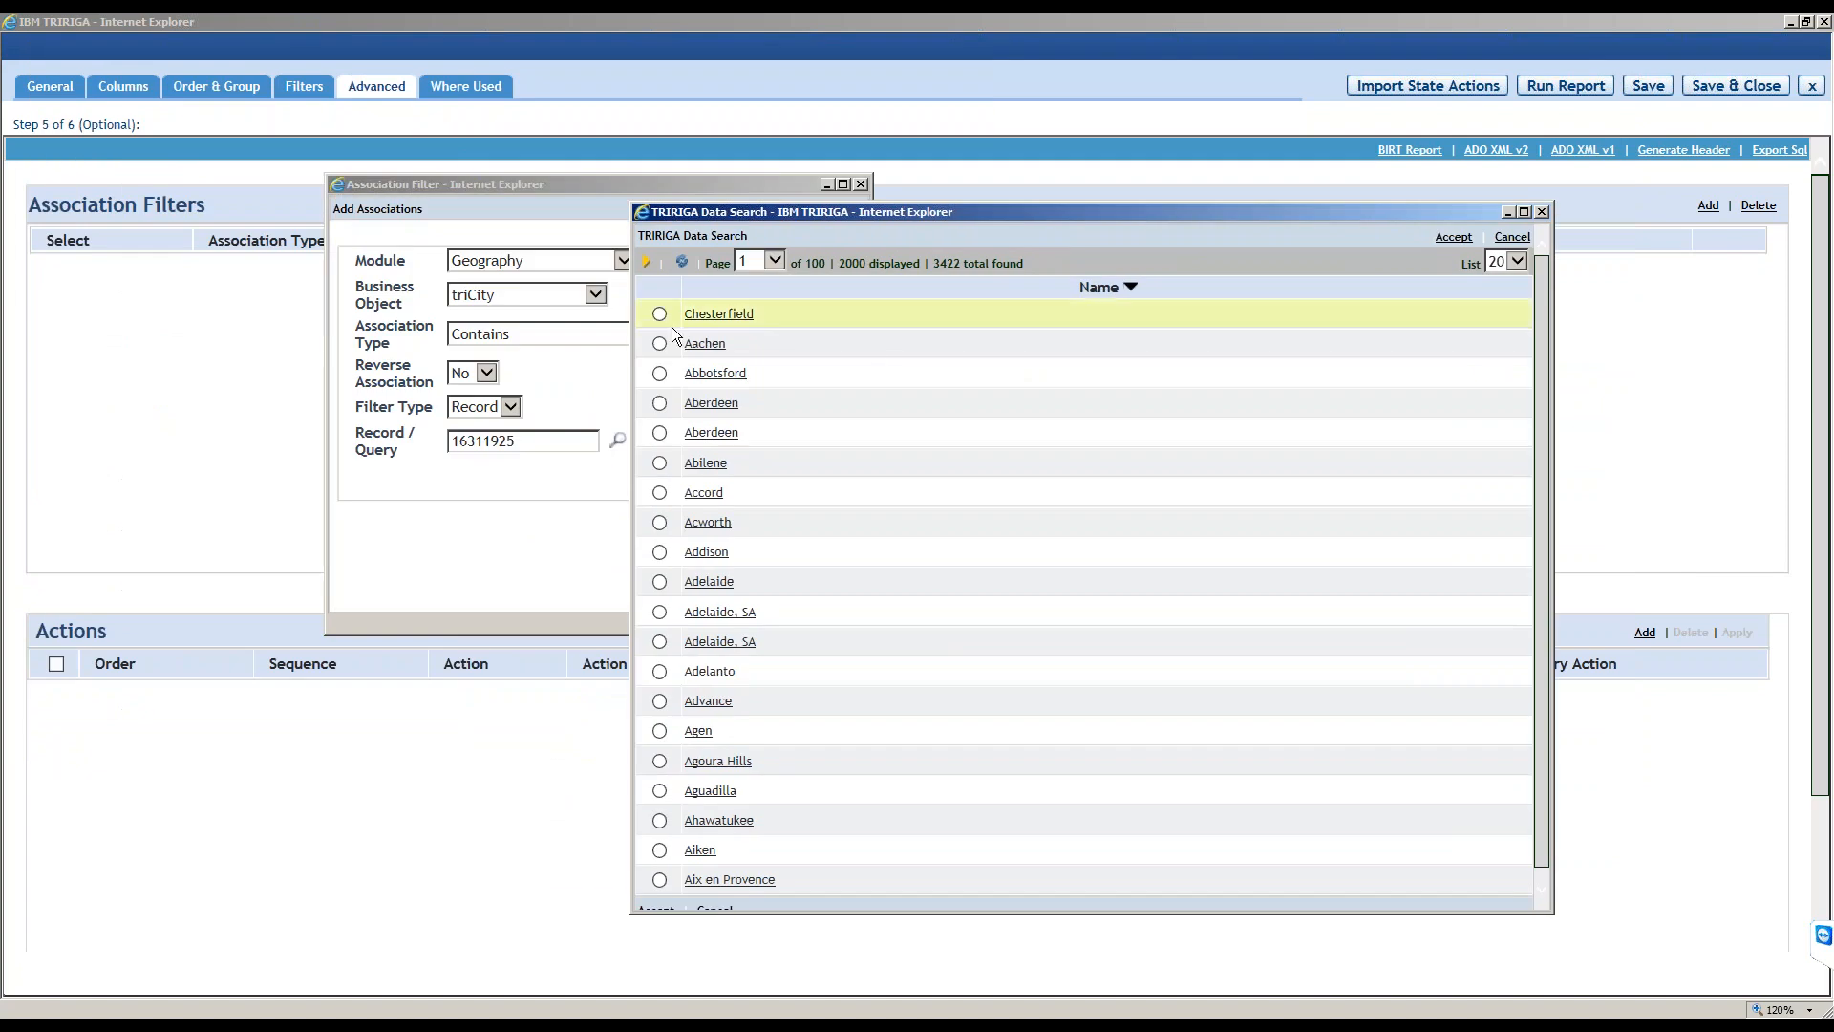
{"action": "left_click", "coordinate": [659, 343]}
{"action": "left_click", "coordinate": [1453, 237]}
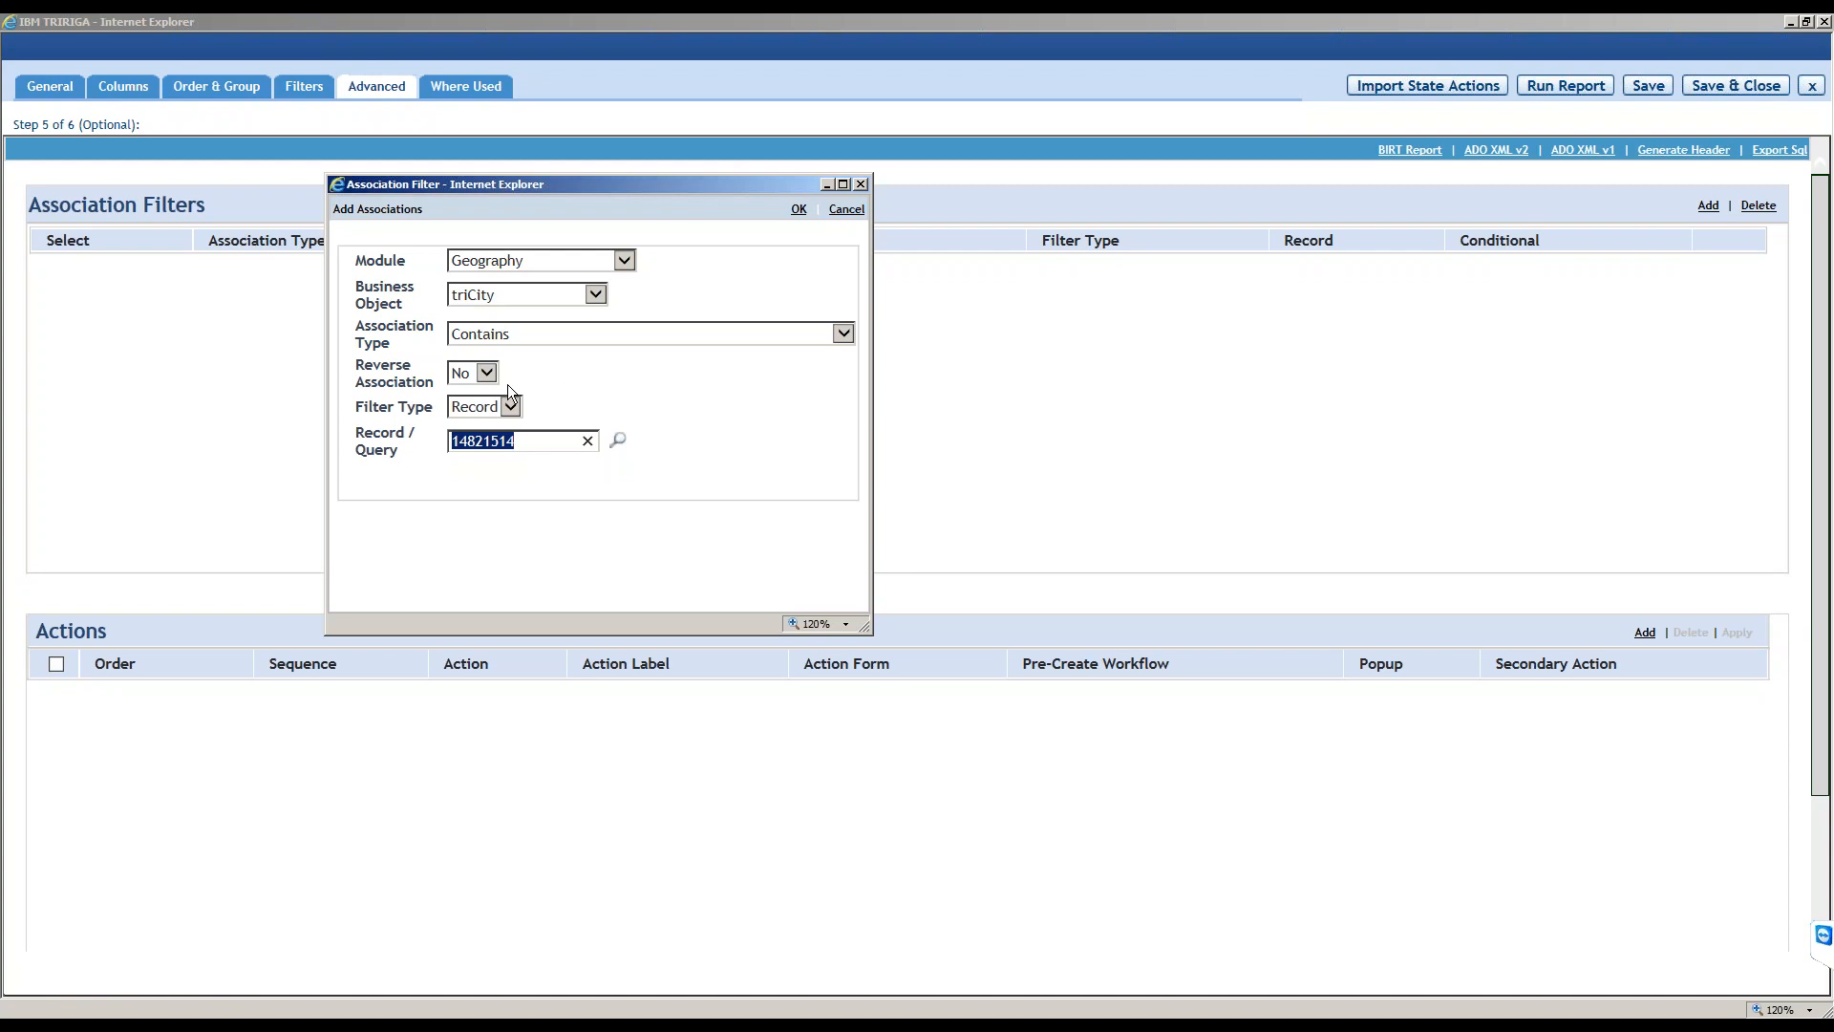
{"action": "left_click_drag", "start_coordinate": [357, 361], "coordinate": [517, 386]}
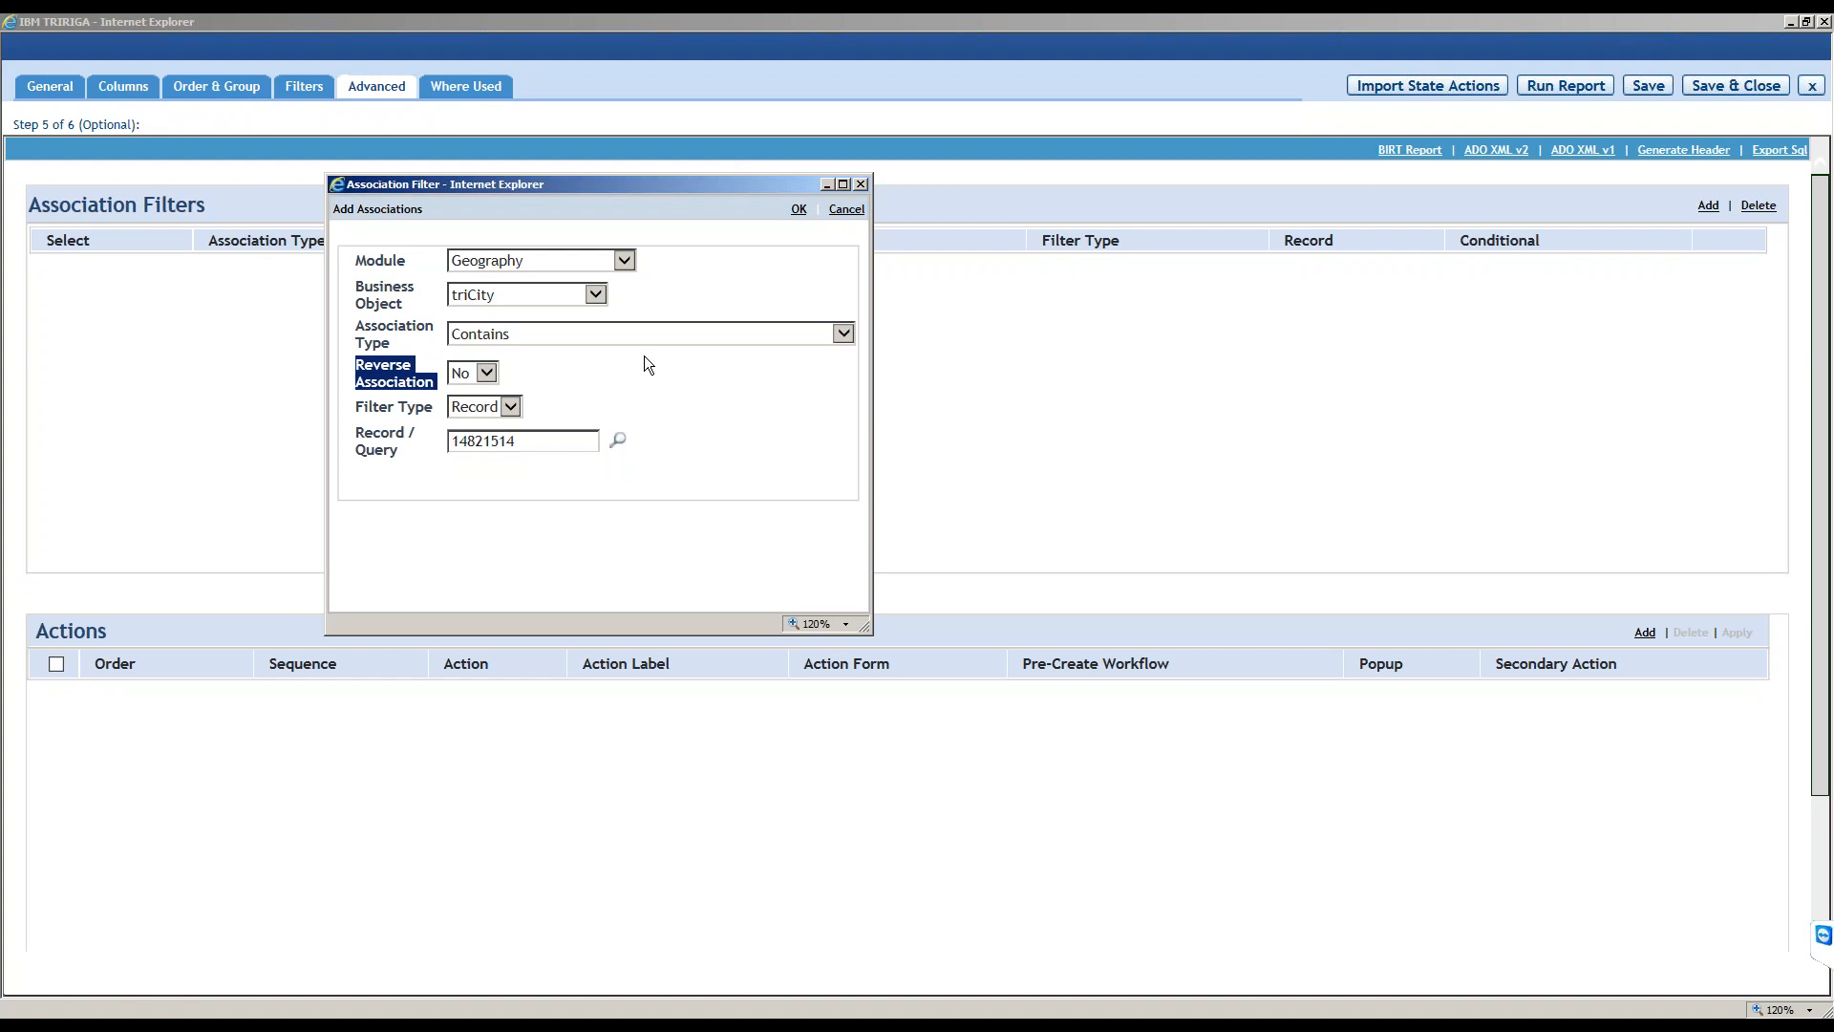
{"action": "left_click", "coordinate": [414, 372]}
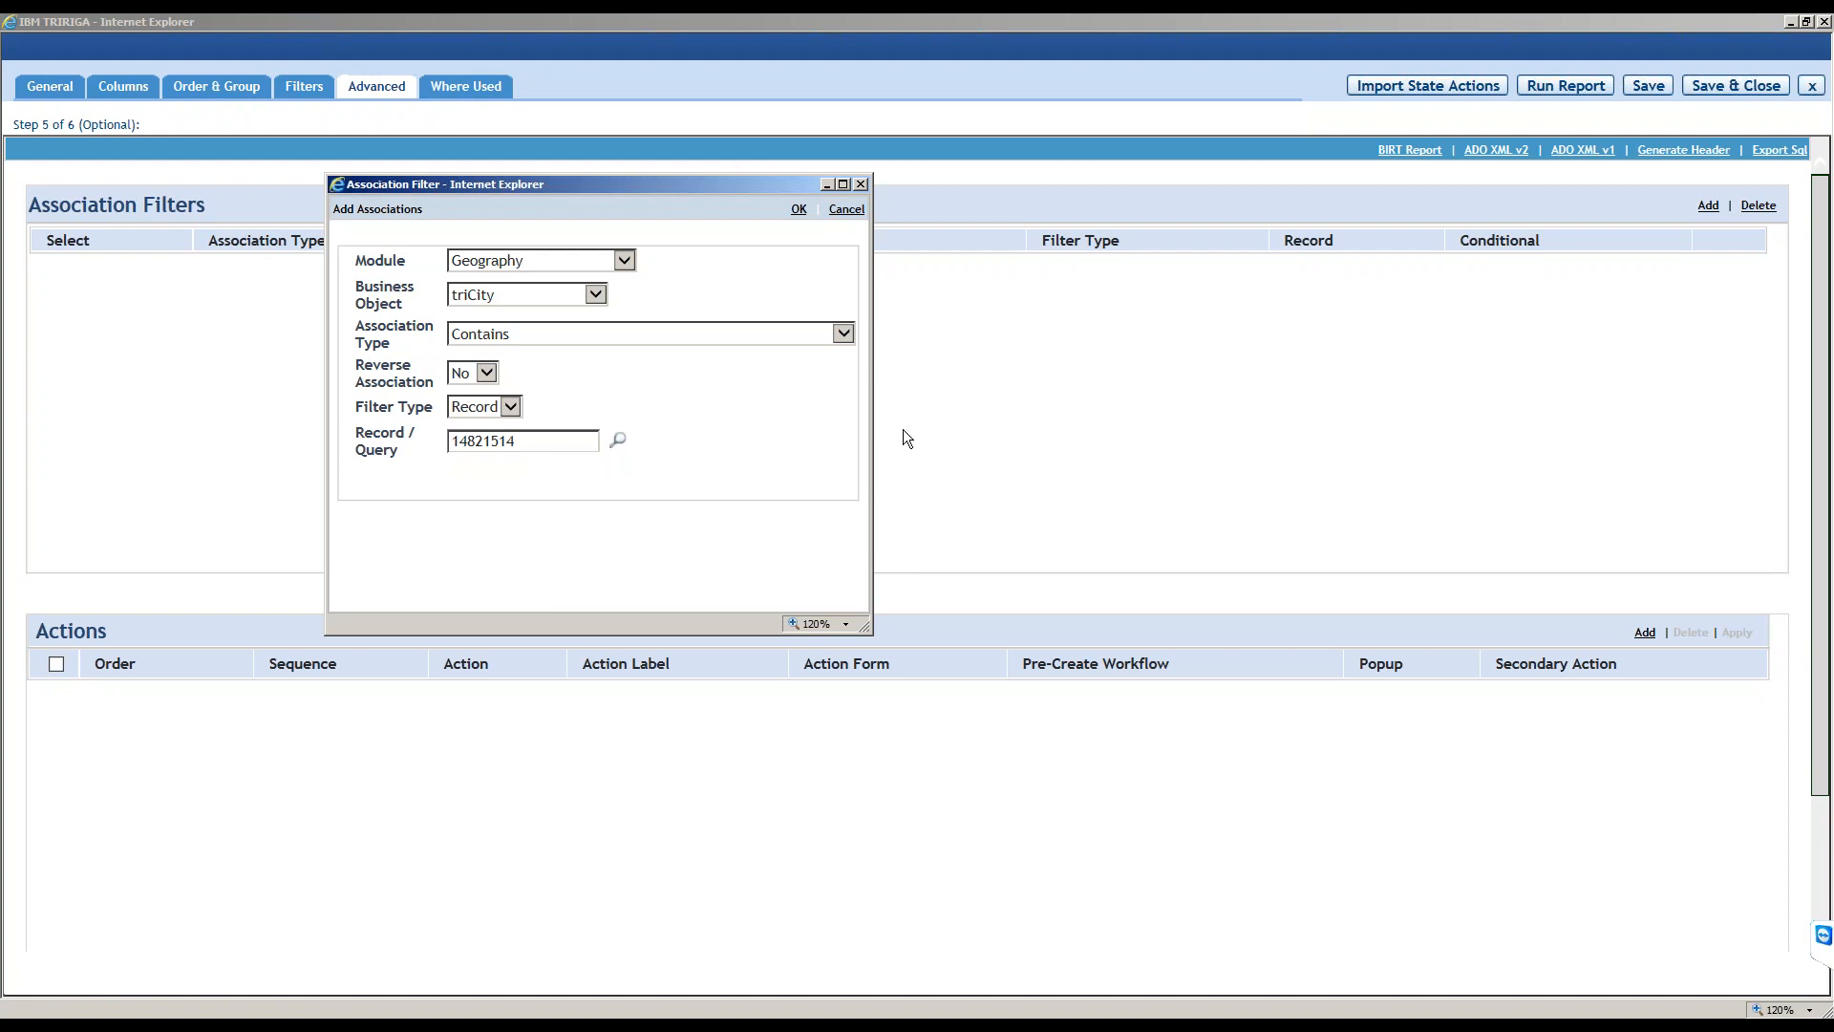
{"action": "left_click", "coordinate": [797, 209]}
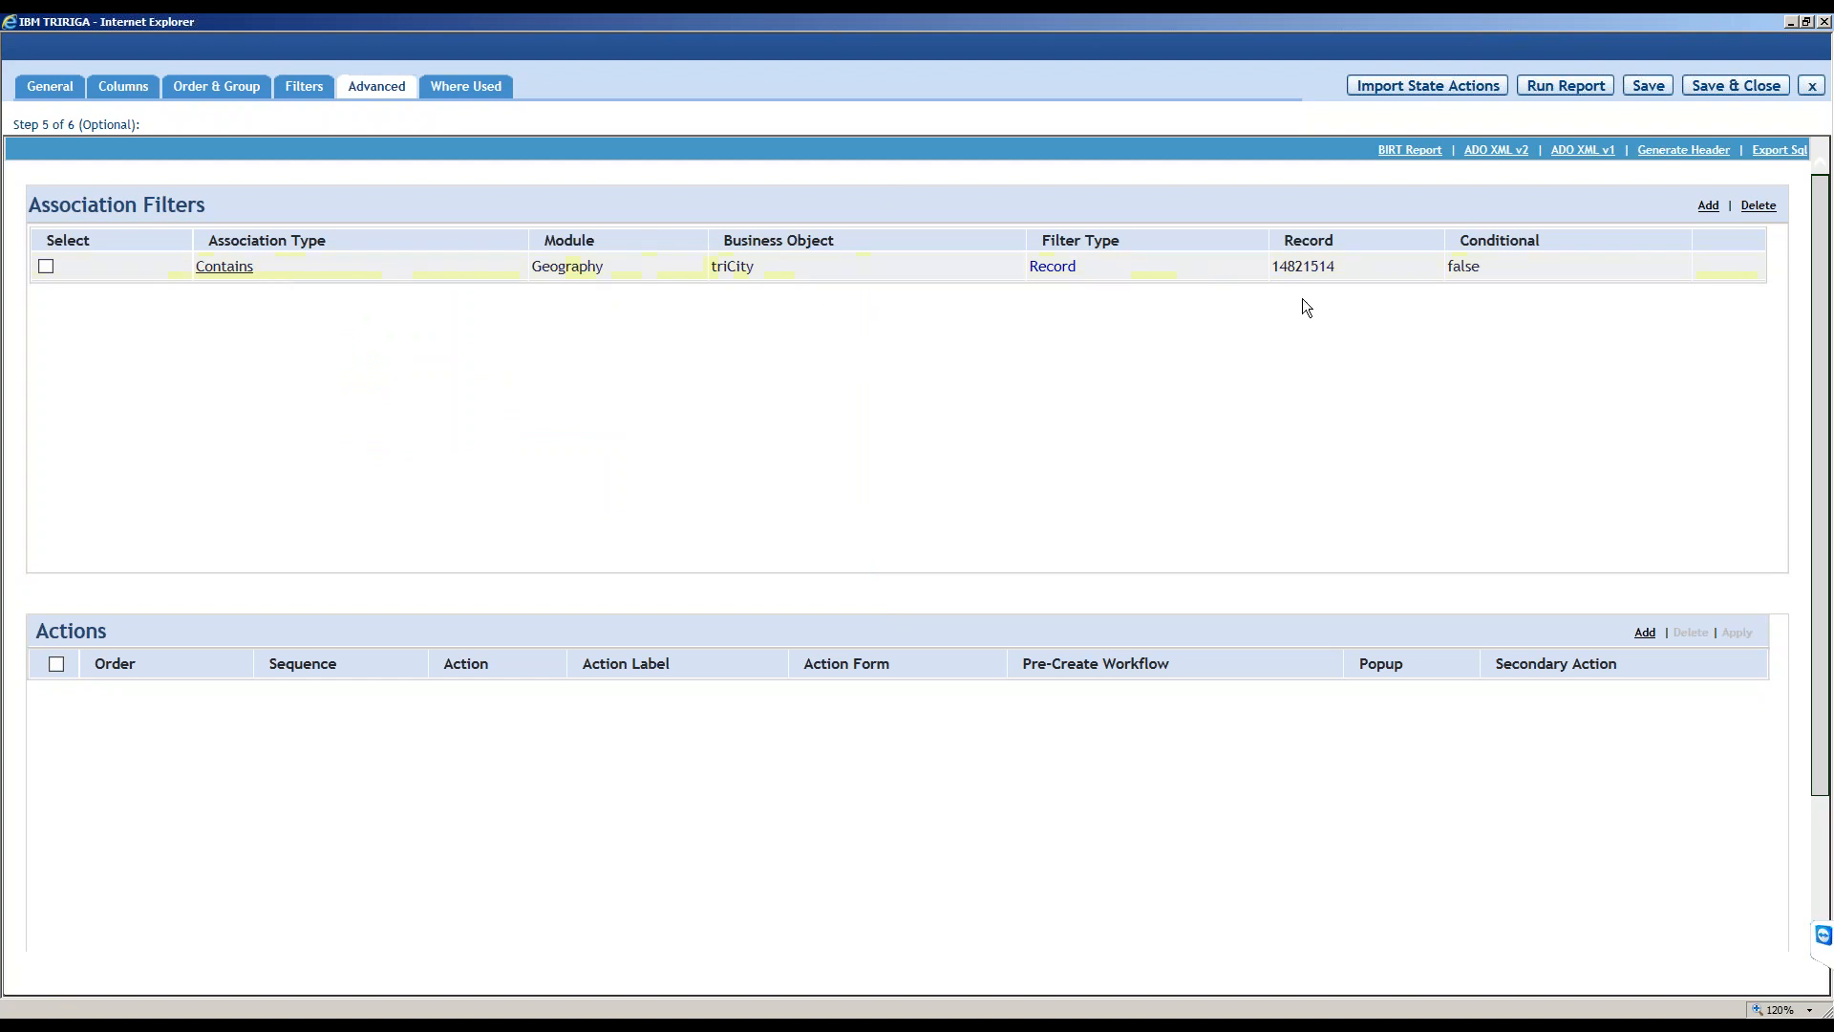
Reopen the Contains association filter on triCity for editing.
{"action": "left_click_drag", "start_coordinate": [1338, 268], "coordinate": [1276, 271]}
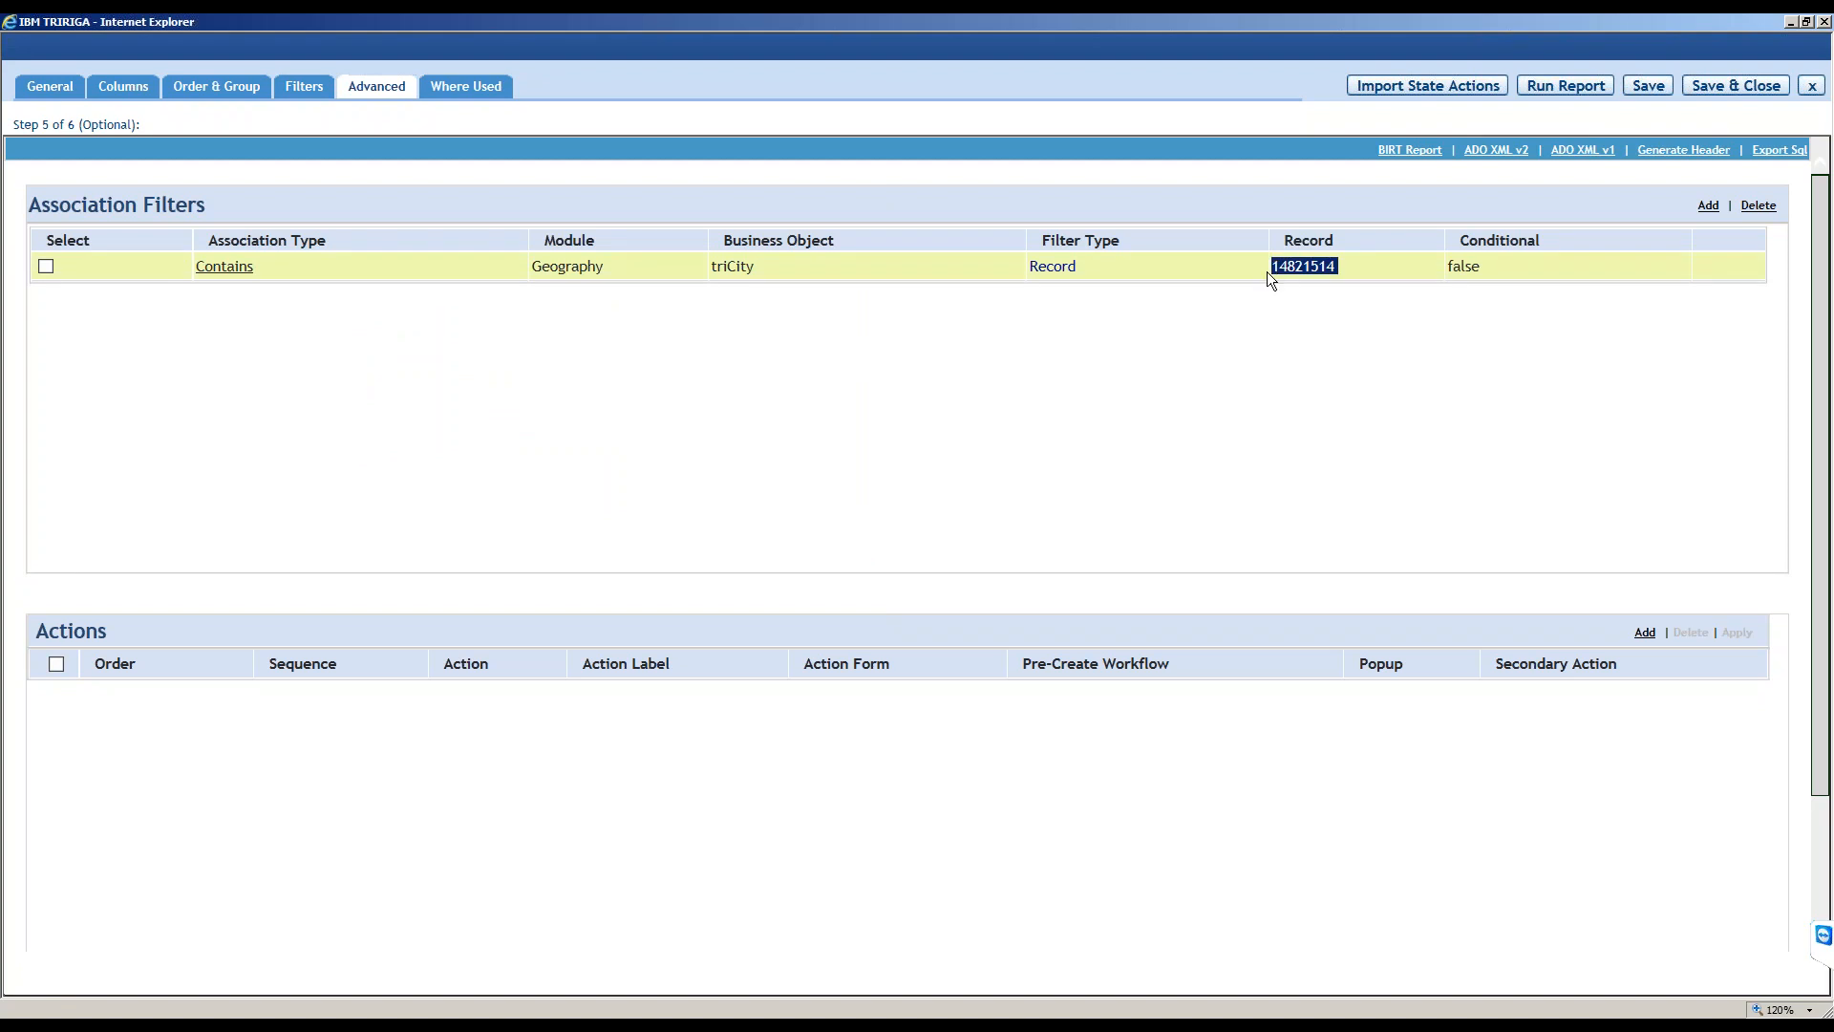
{"action": "left_click", "coordinate": [1300, 367]}
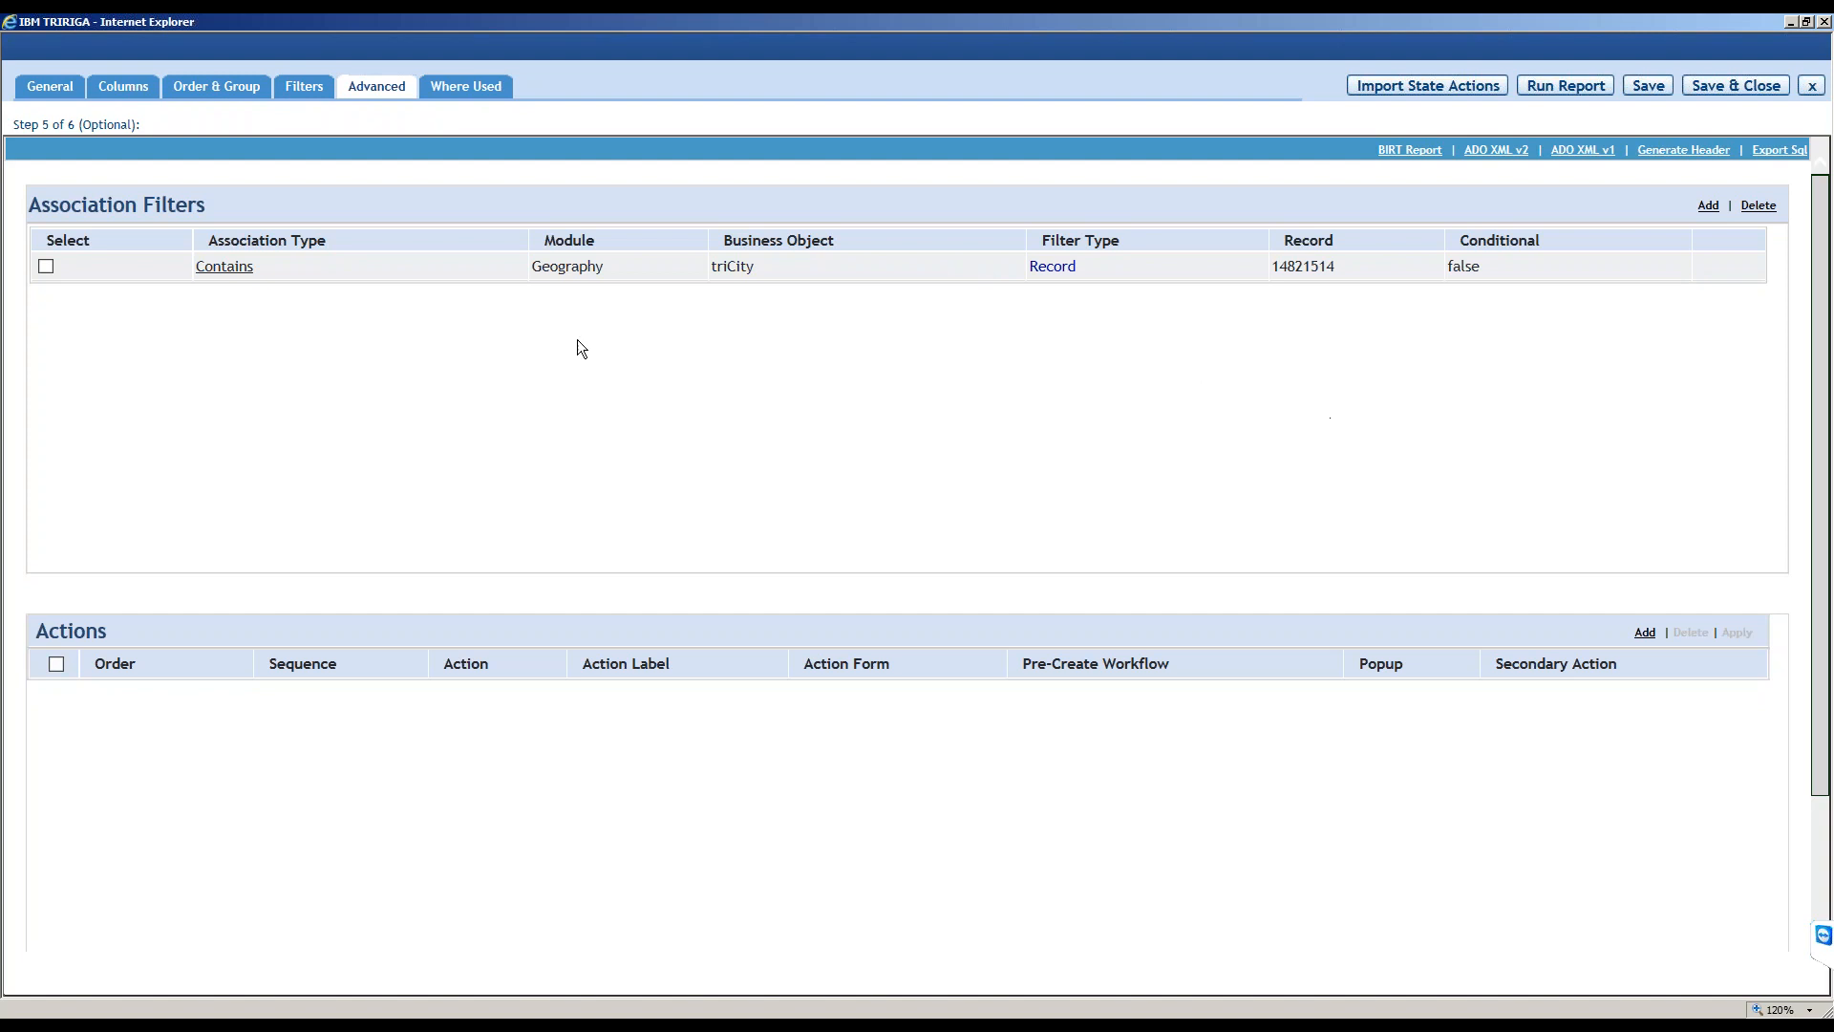
{"action": "left_click", "coordinate": [569, 275]}
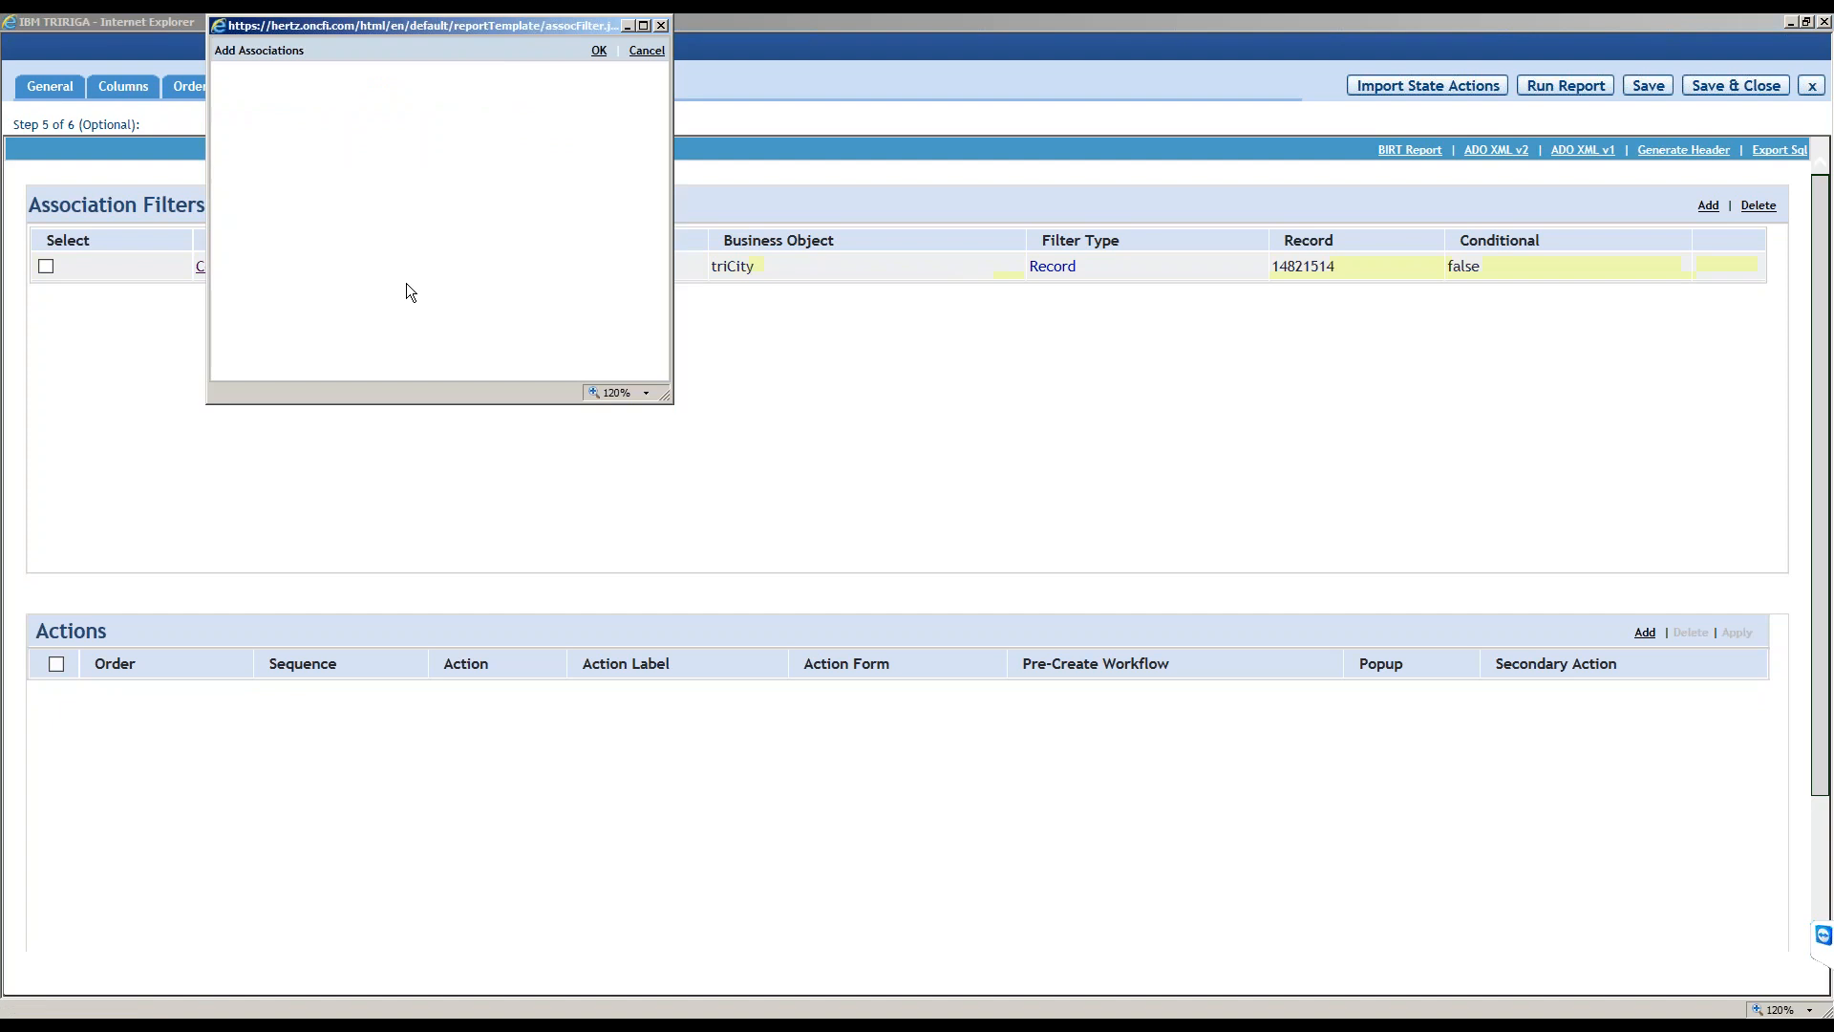
Set the Filter Type of the Contains association filter to Query, with Reverse Association set to No.
{"action": "left_click", "coordinate": [356, 214]}
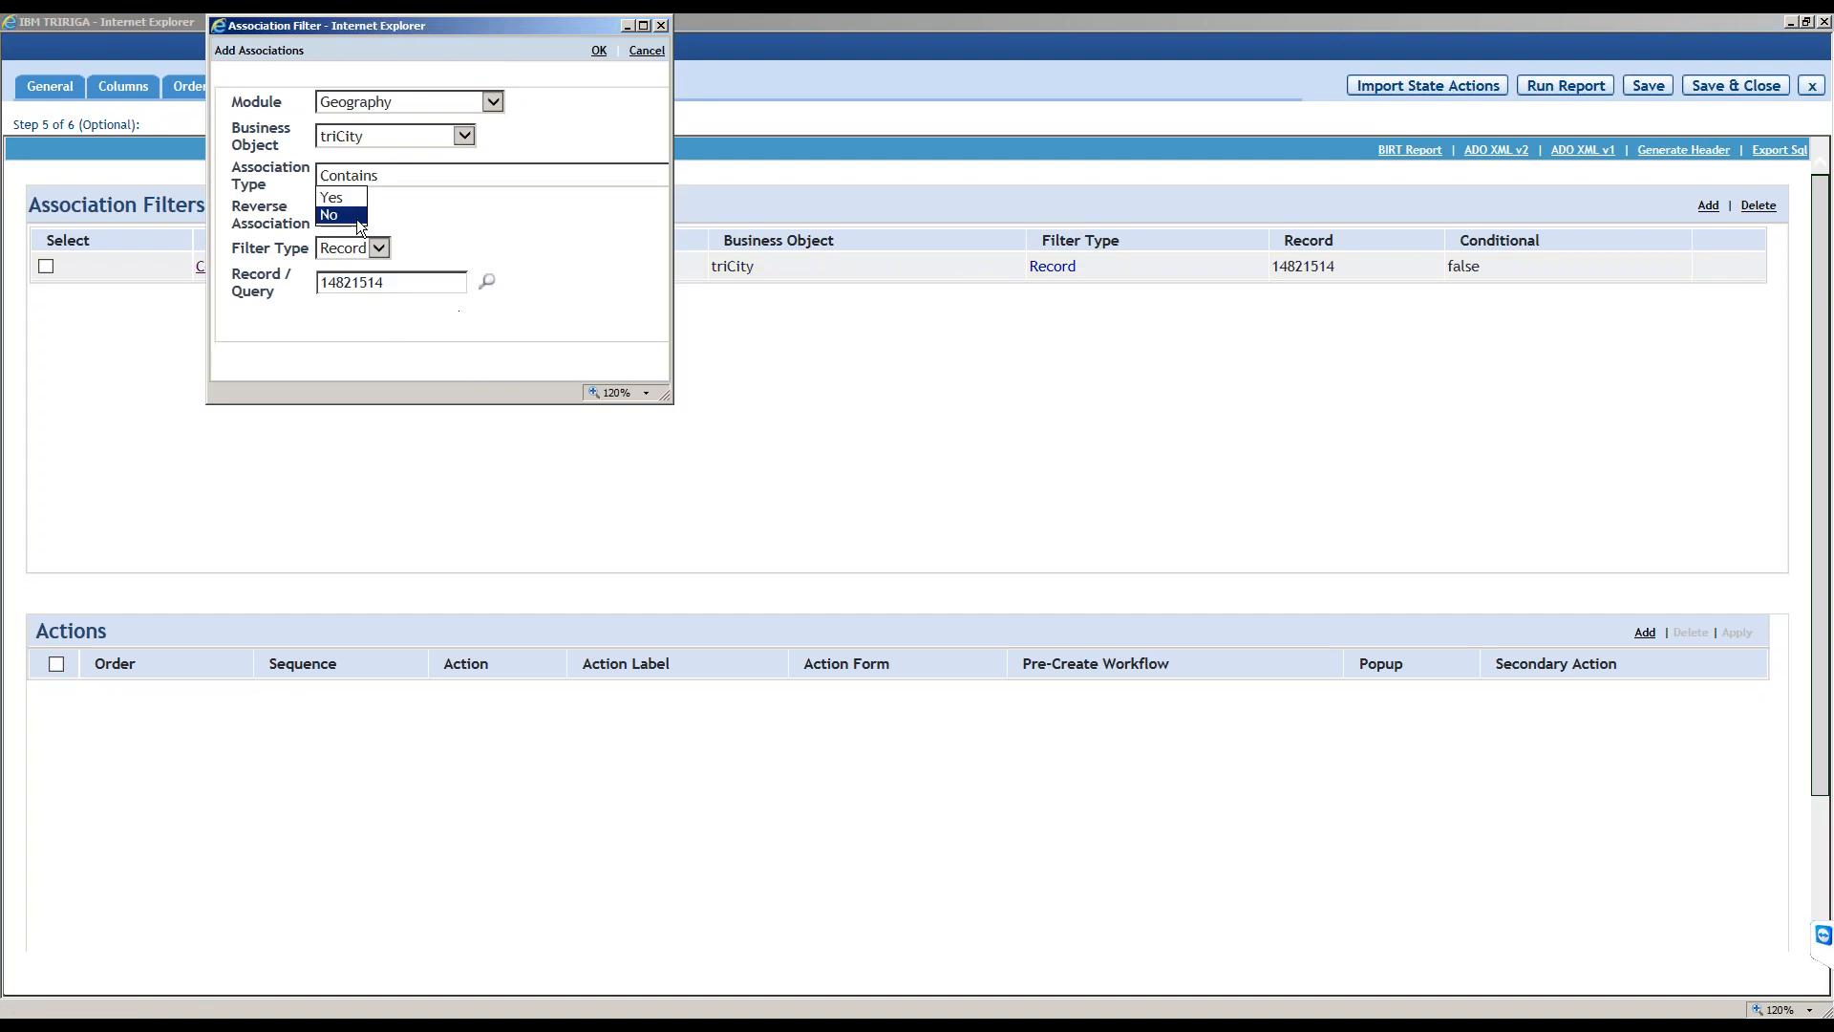
{"action": "left_click", "coordinate": [336, 201]}
{"action": "left_click", "coordinate": [355, 214]}
{"action": "left_click", "coordinate": [334, 244]}
{"action": "left_click", "coordinate": [378, 248]}
{"action": "left_click", "coordinate": [361, 262]}
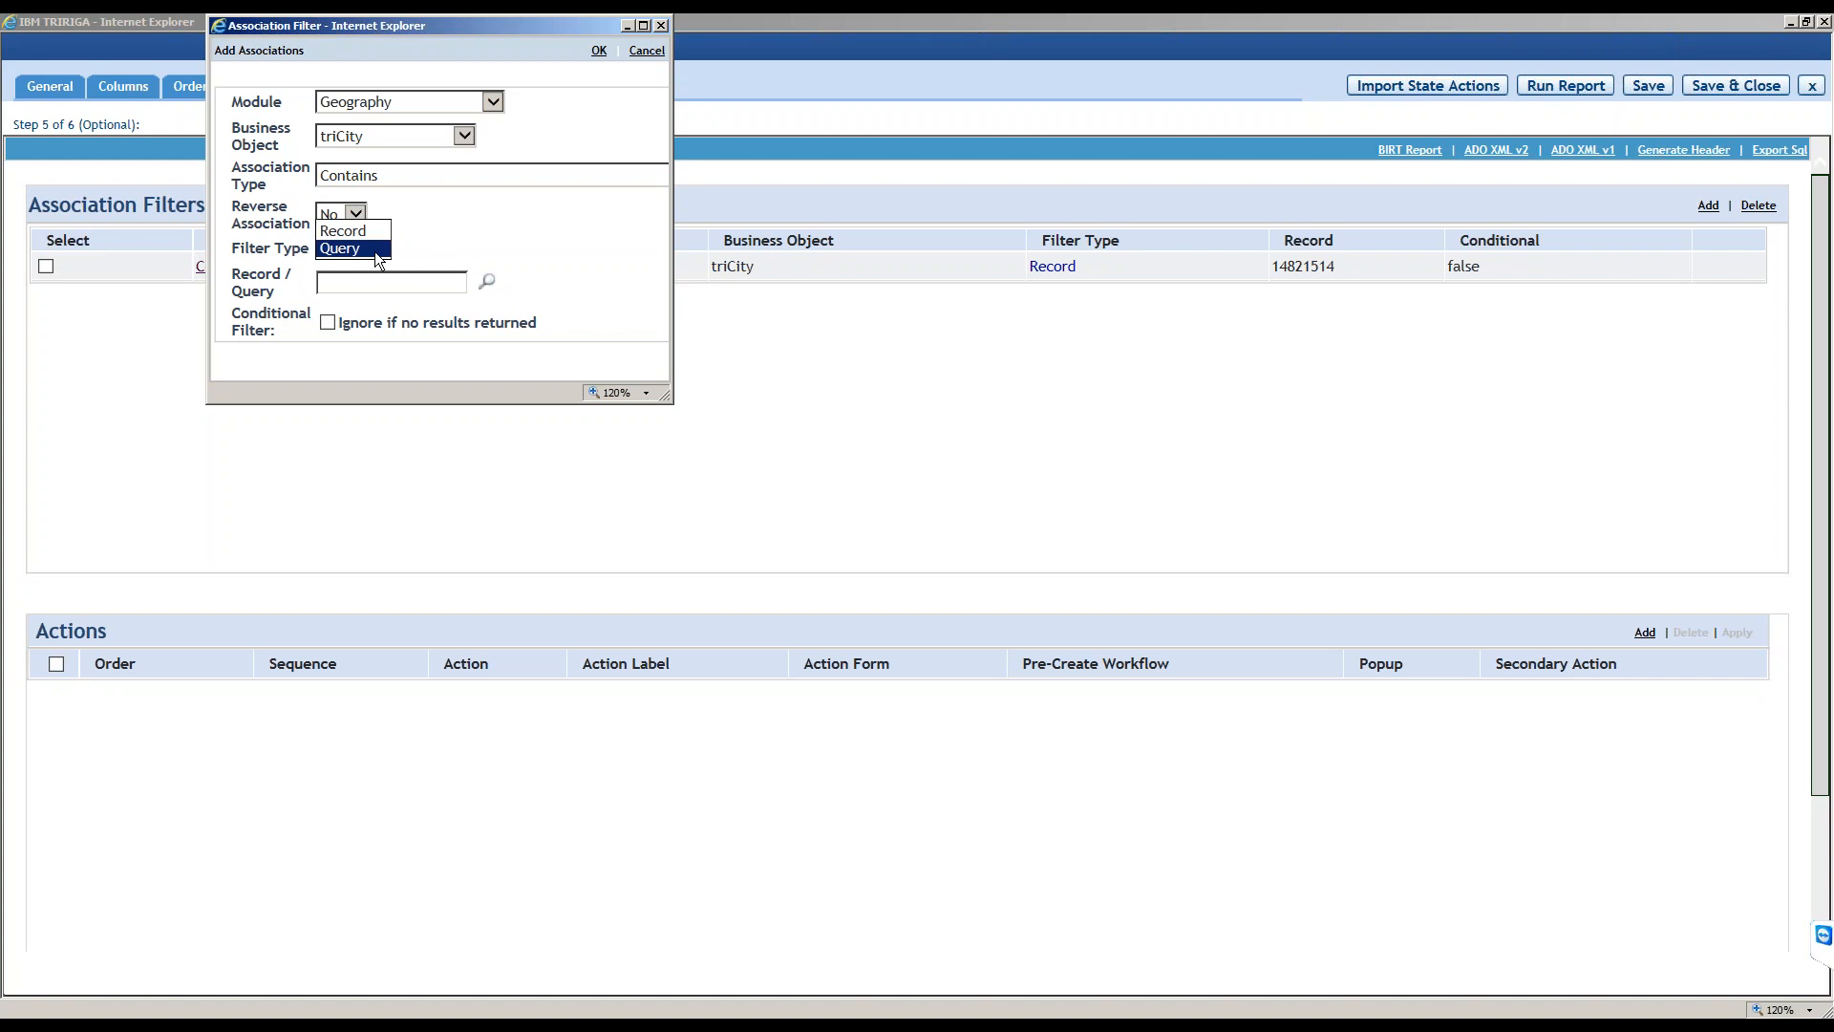
{"action": "left_click", "coordinate": [353, 249]}
Look through the queries selectable for the association filter without choosing one, and apply the filter settings.
{"action": "left_click", "coordinate": [486, 281]}
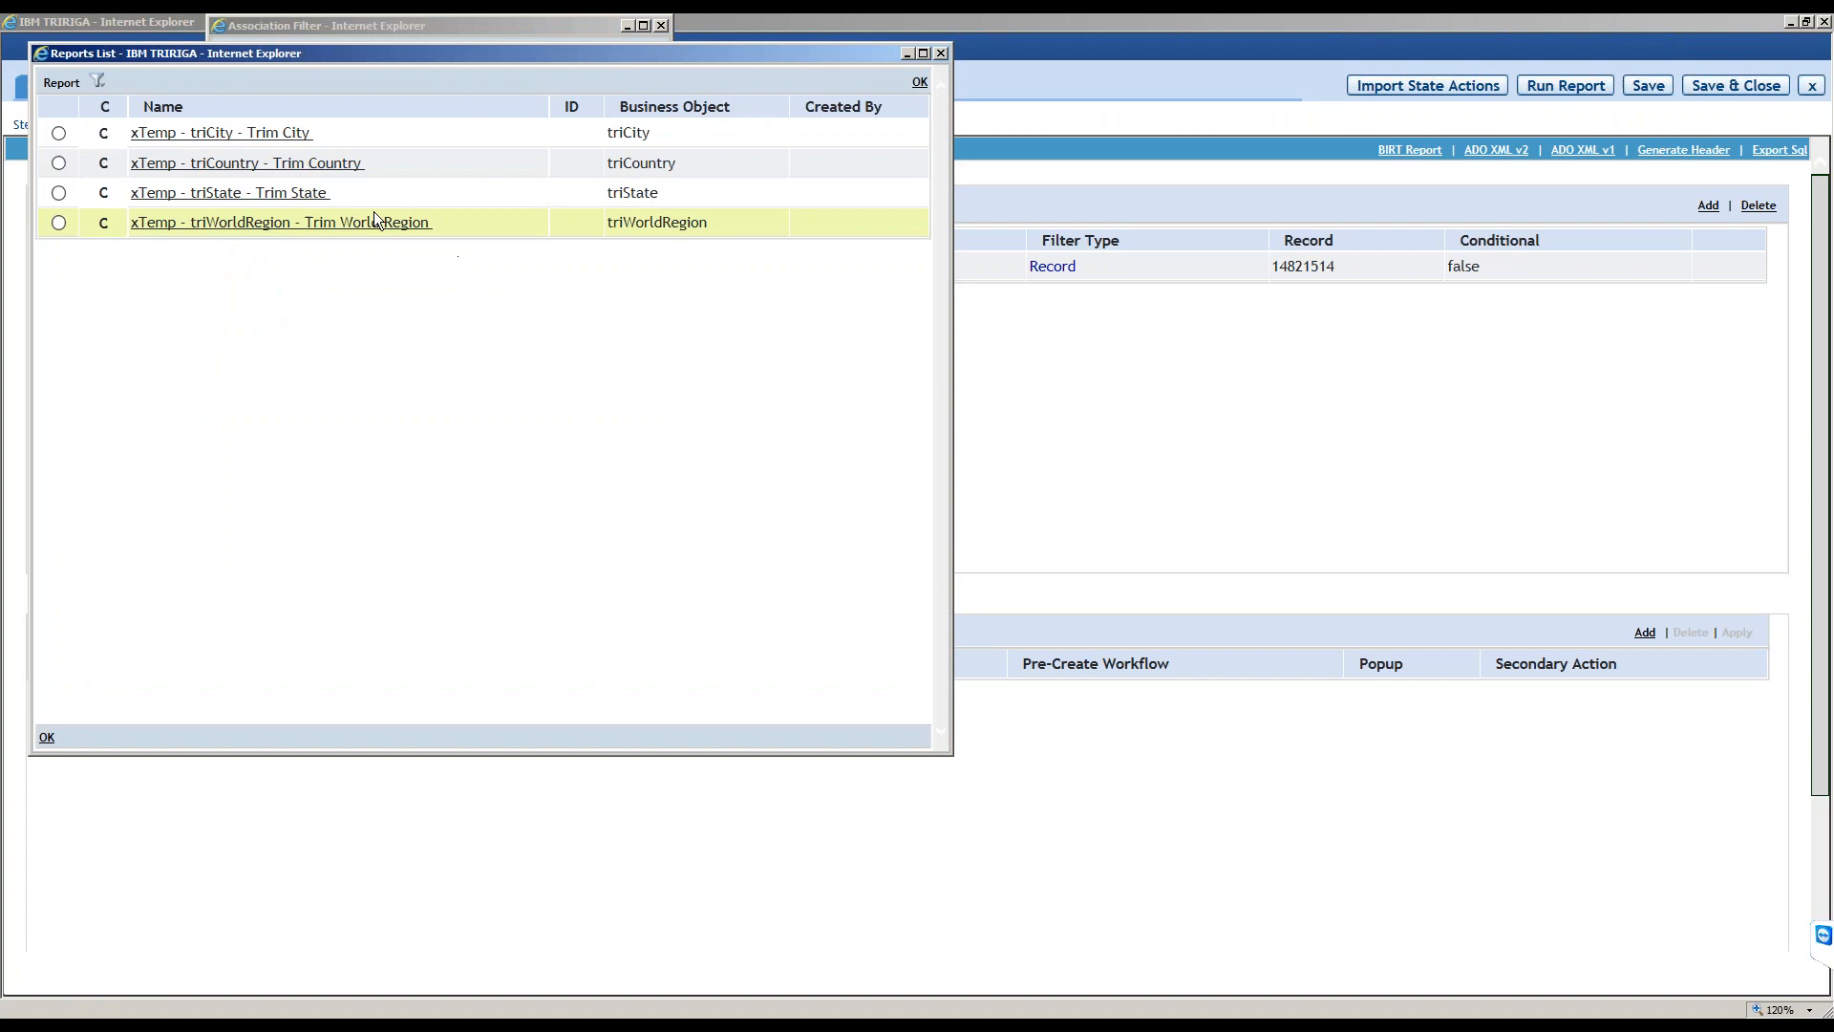
{"action": "left_click", "coordinate": [941, 53]}
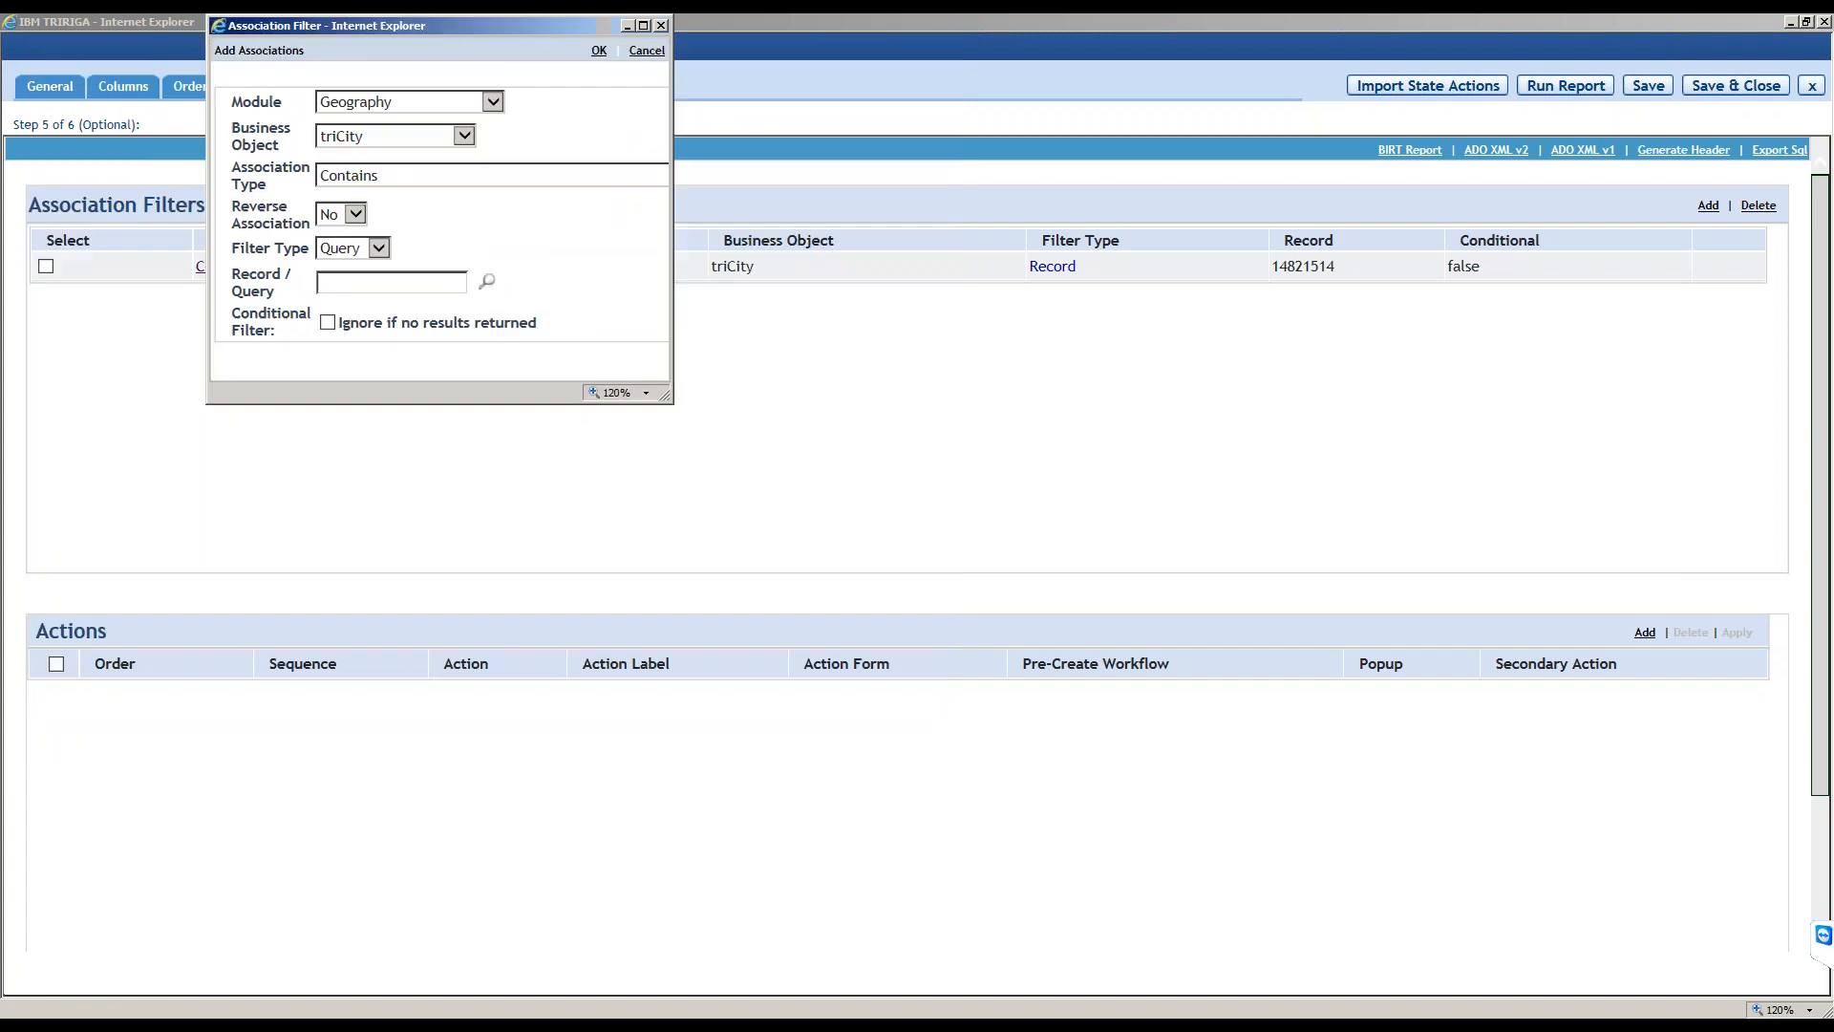
{"action": "left_click_drag", "start_coordinate": [539, 322], "coordinate": [408, 326]}
{"action": "left_click", "coordinate": [374, 366]}
{"action": "left_click", "coordinate": [598, 51]}
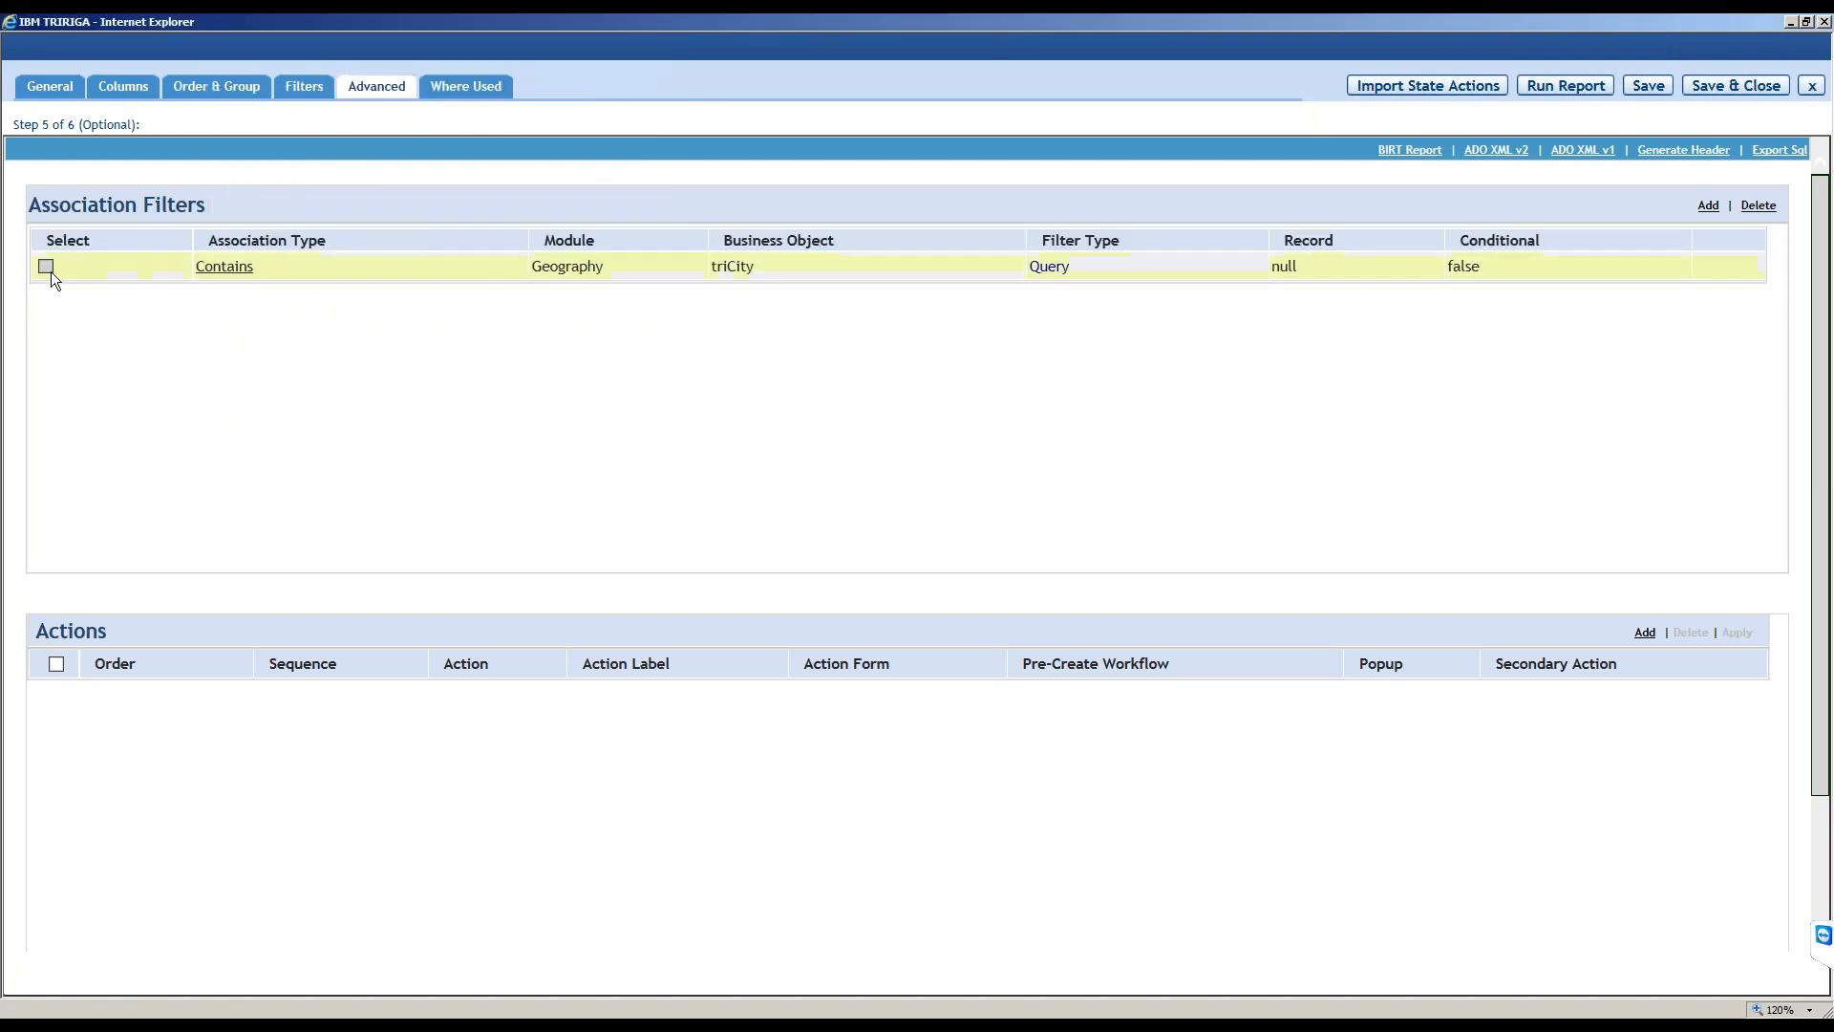
Delete the Contains association filter from the report.
{"action": "left_click", "coordinate": [1758, 206]}
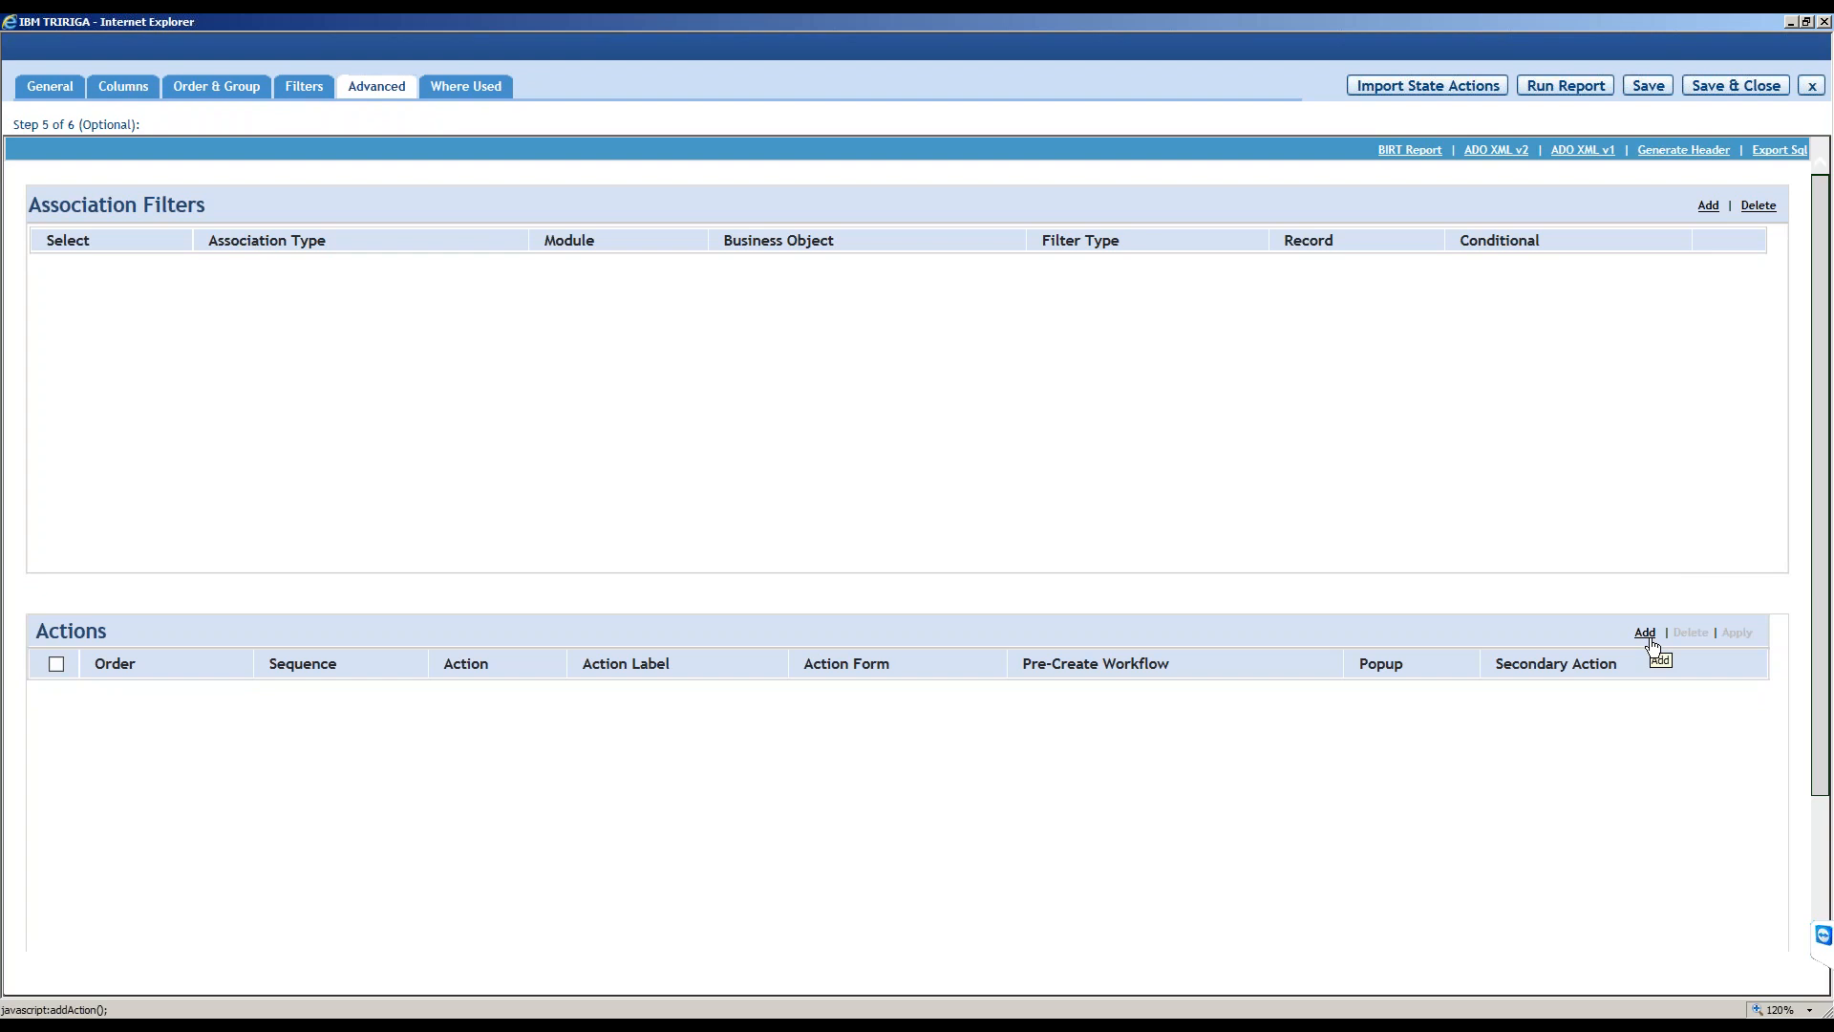
Start a new report action and set its Action Type to System Add.
{"action": "scroll", "coordinate": [1637, 662], "scroll_direction": "down", "scroll_amount": 3}
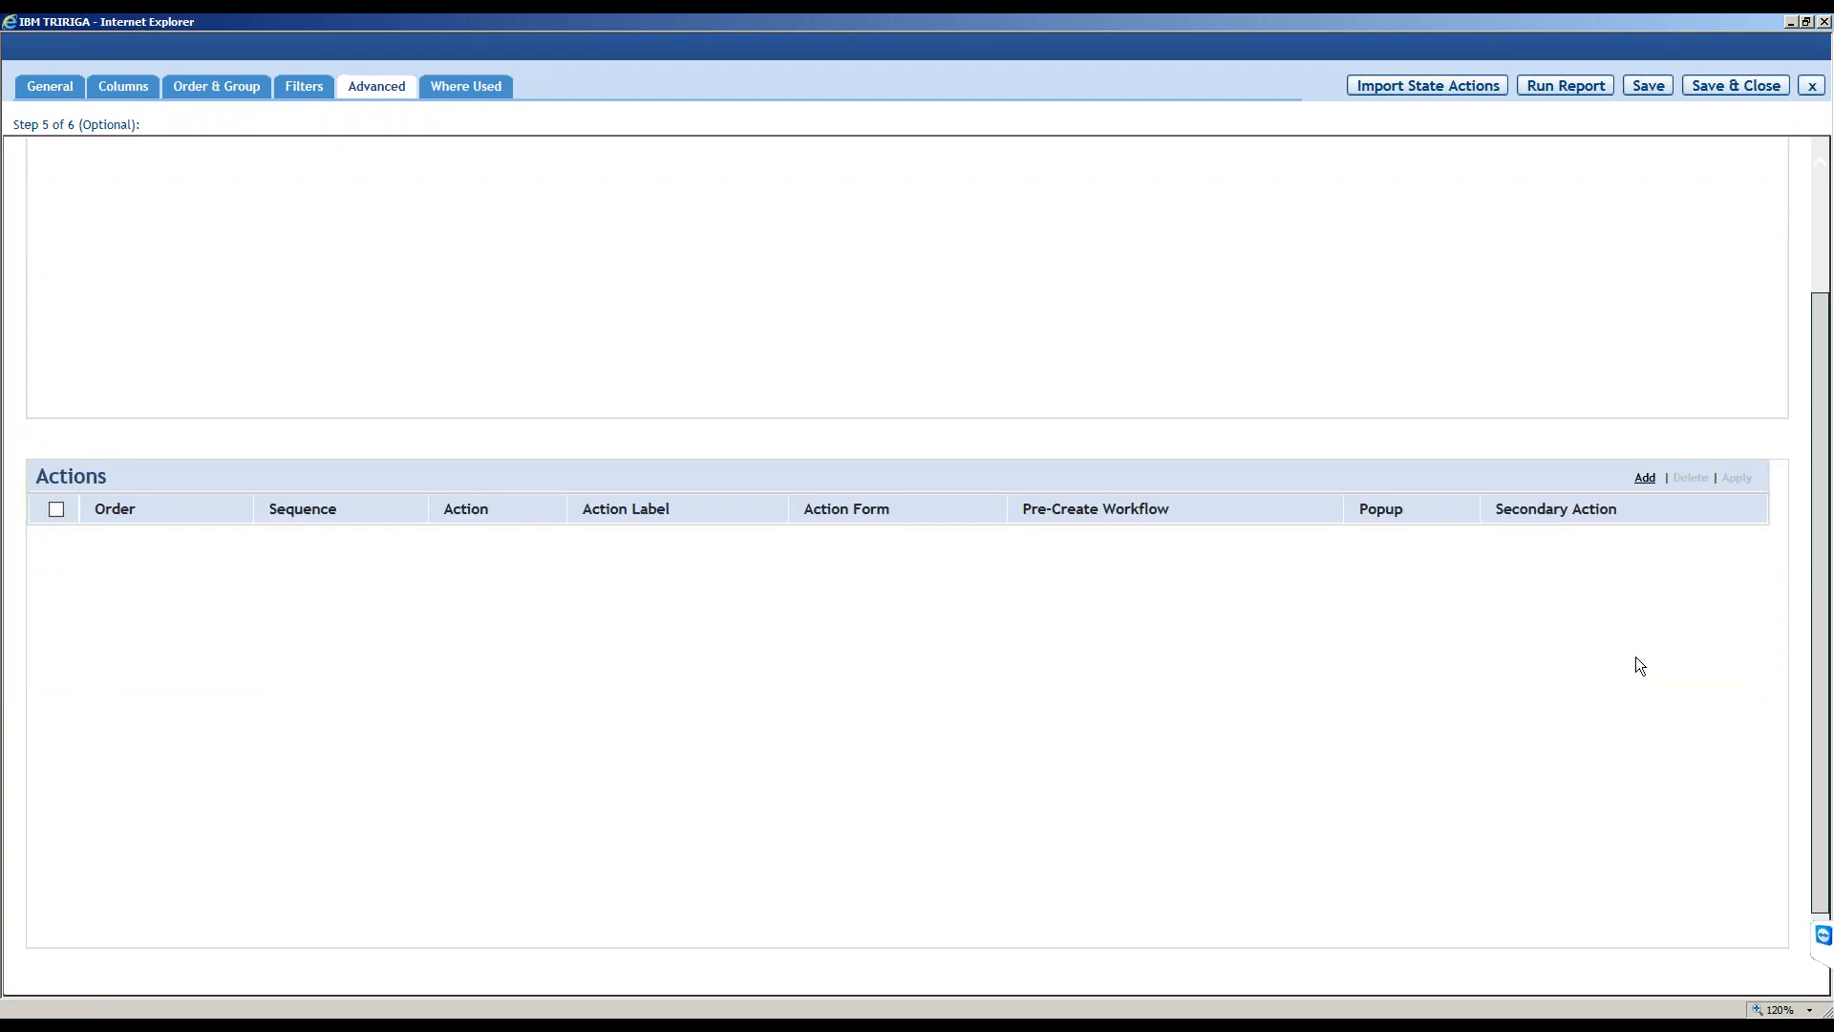
{"action": "left_click", "coordinate": [1644, 478]}
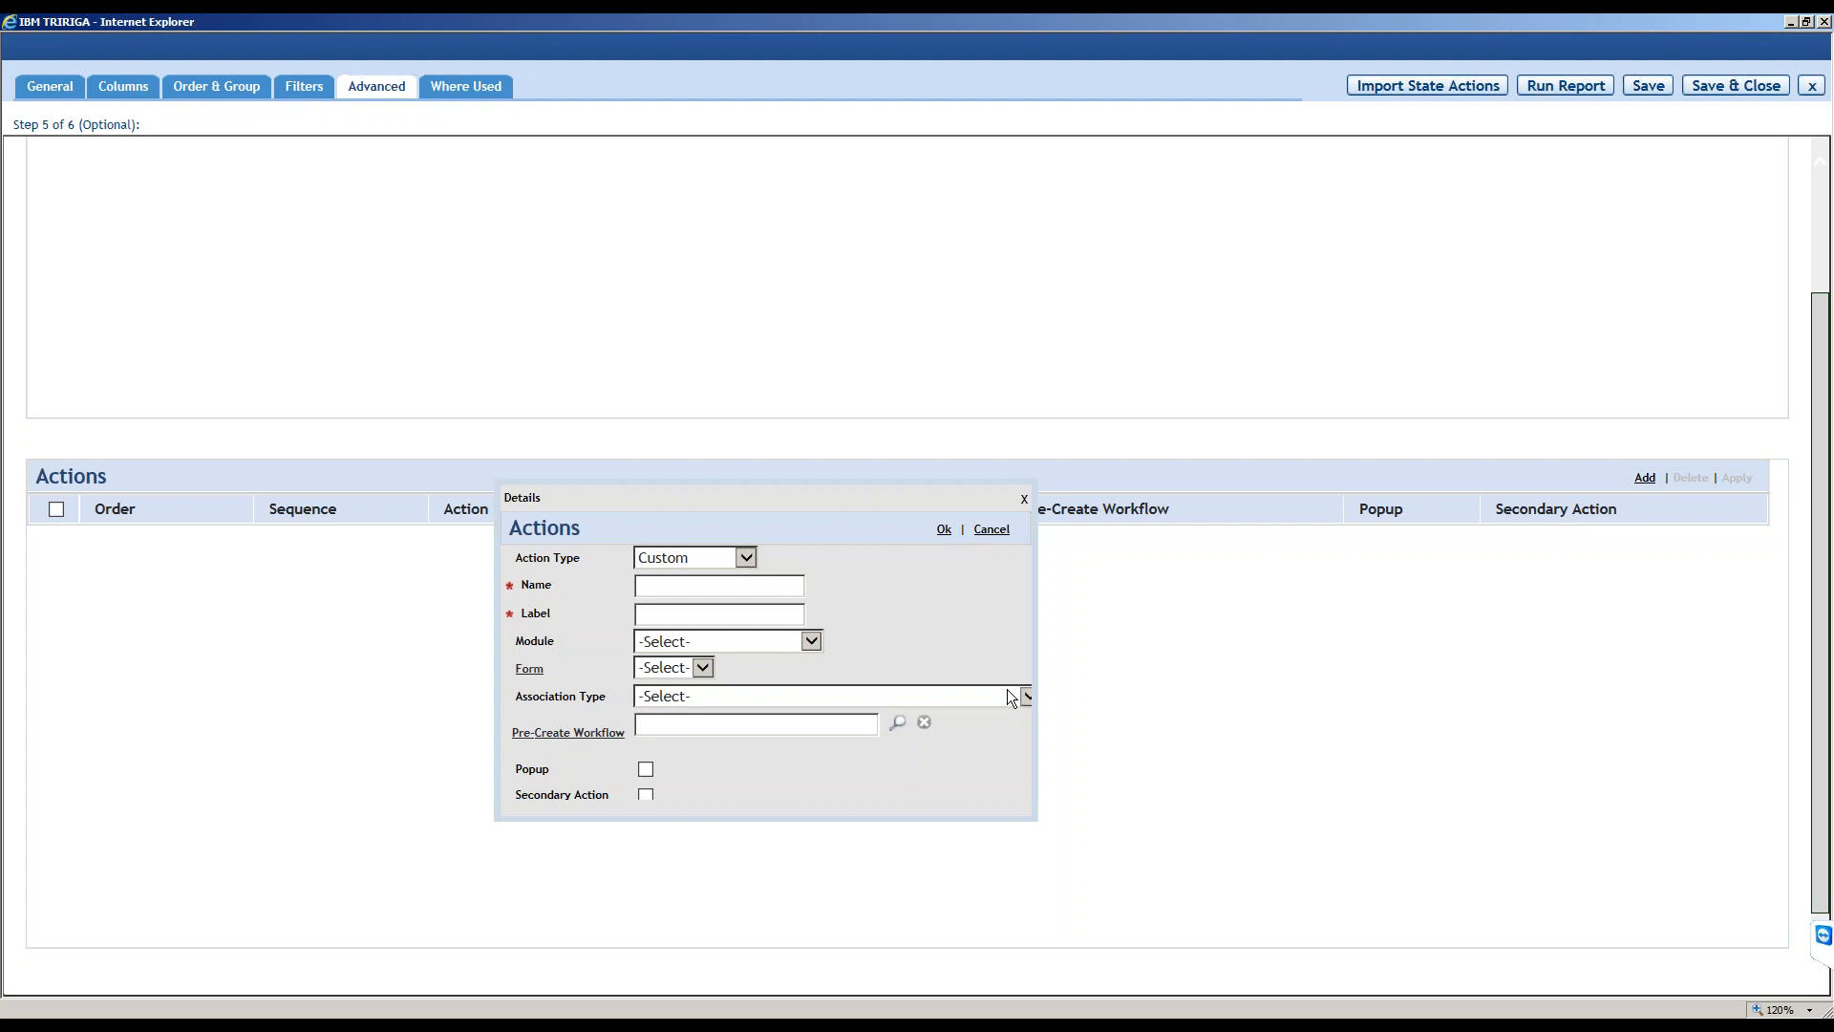
{"action": "left_click", "coordinate": [718, 562]}
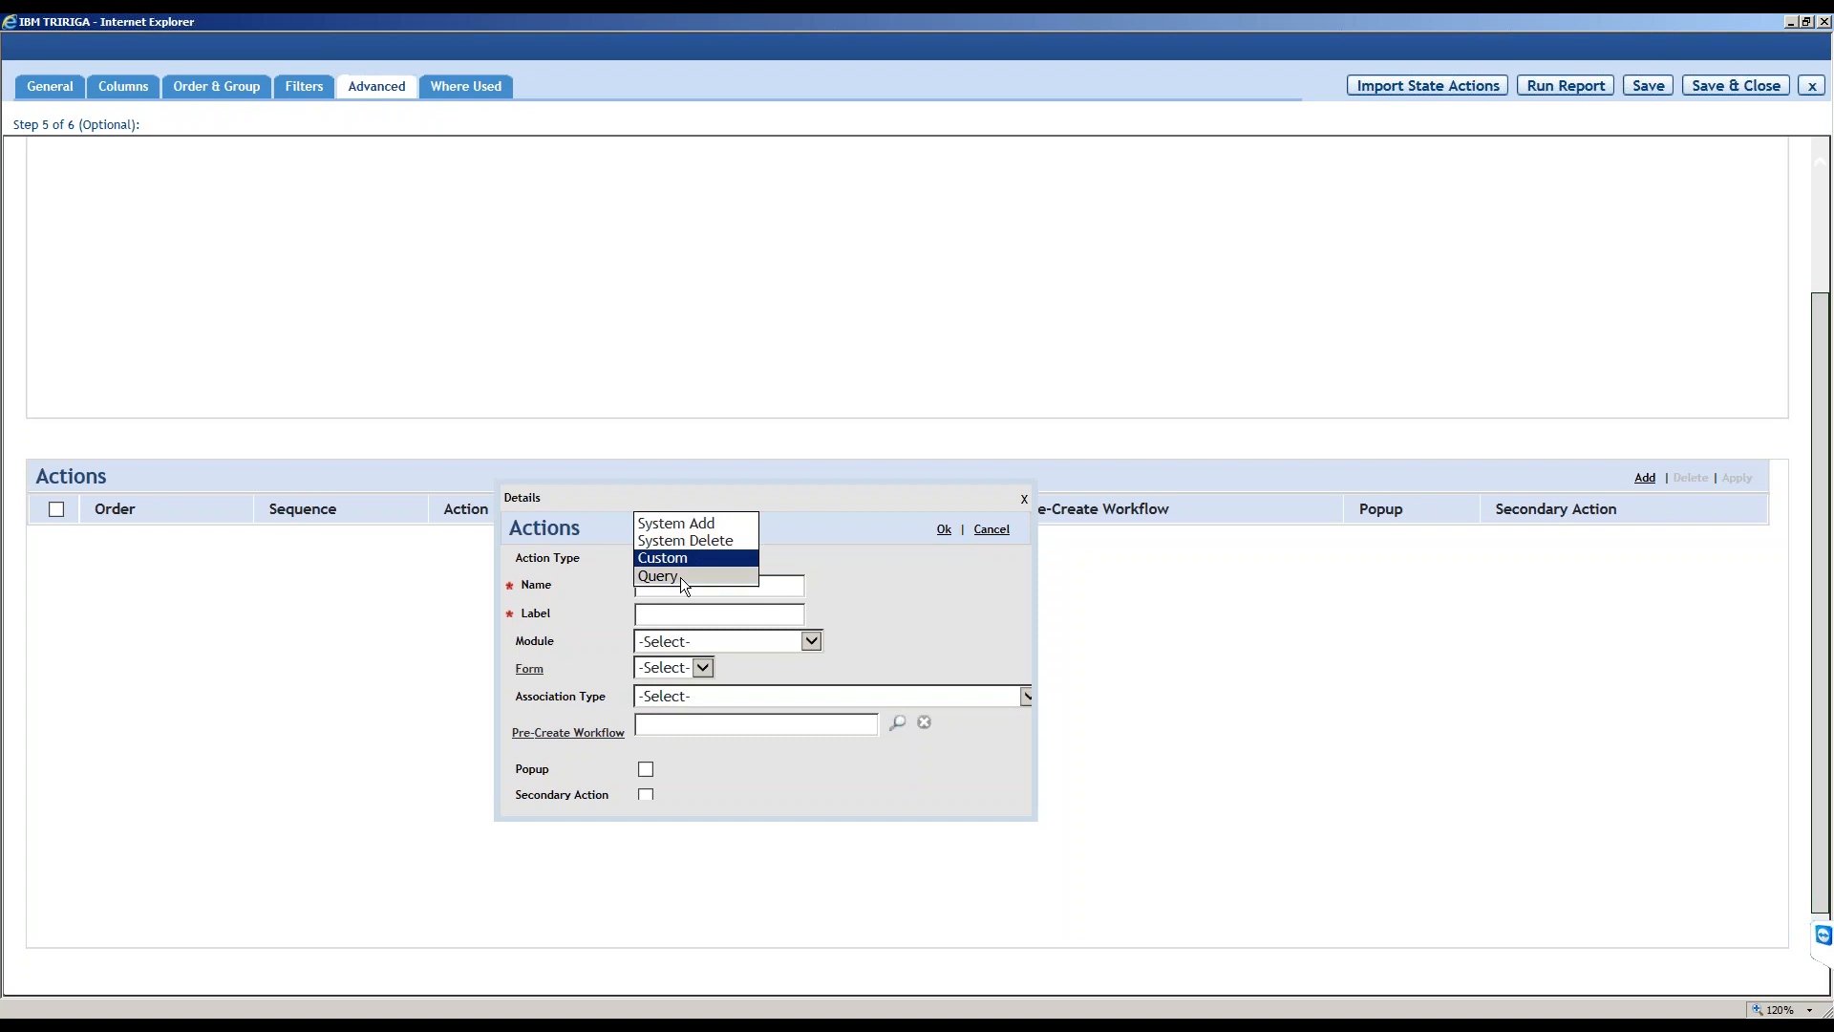
{"action": "left_click", "coordinate": [678, 525]}
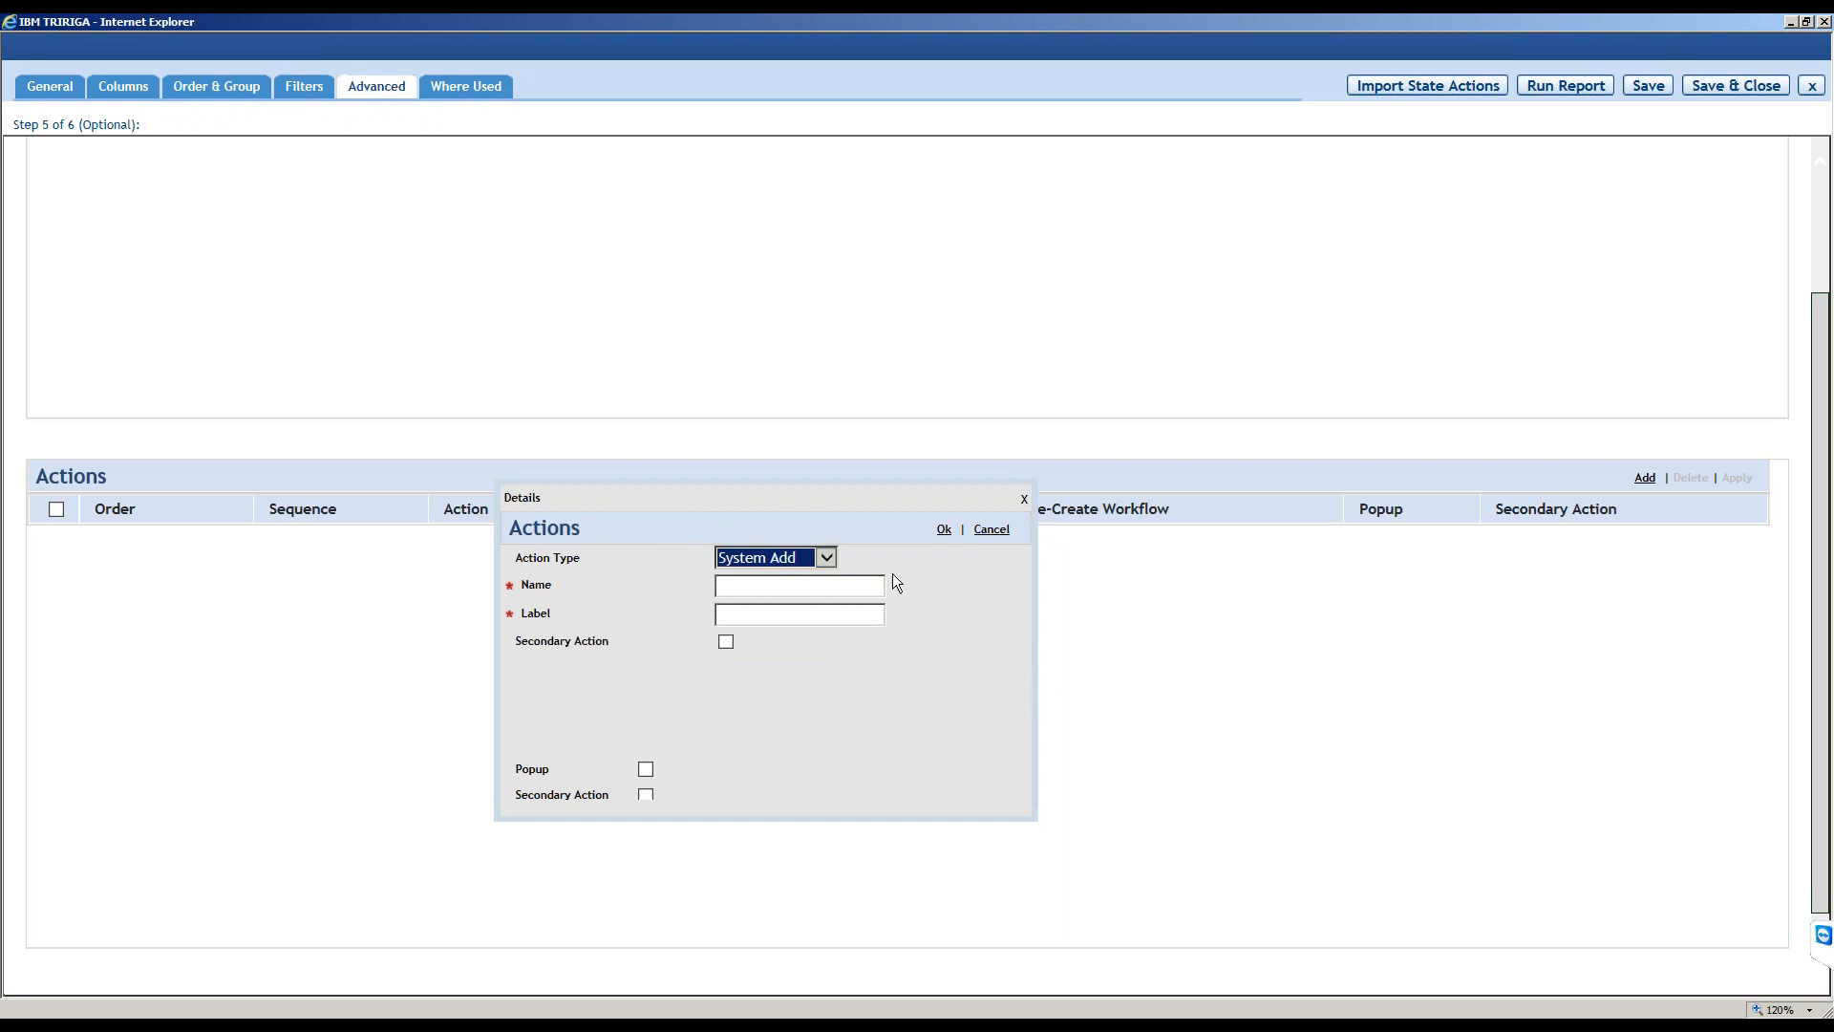
Try the System Delete action type for the new action and switch back to System Add.
{"action": "left_click", "coordinate": [827, 558]}
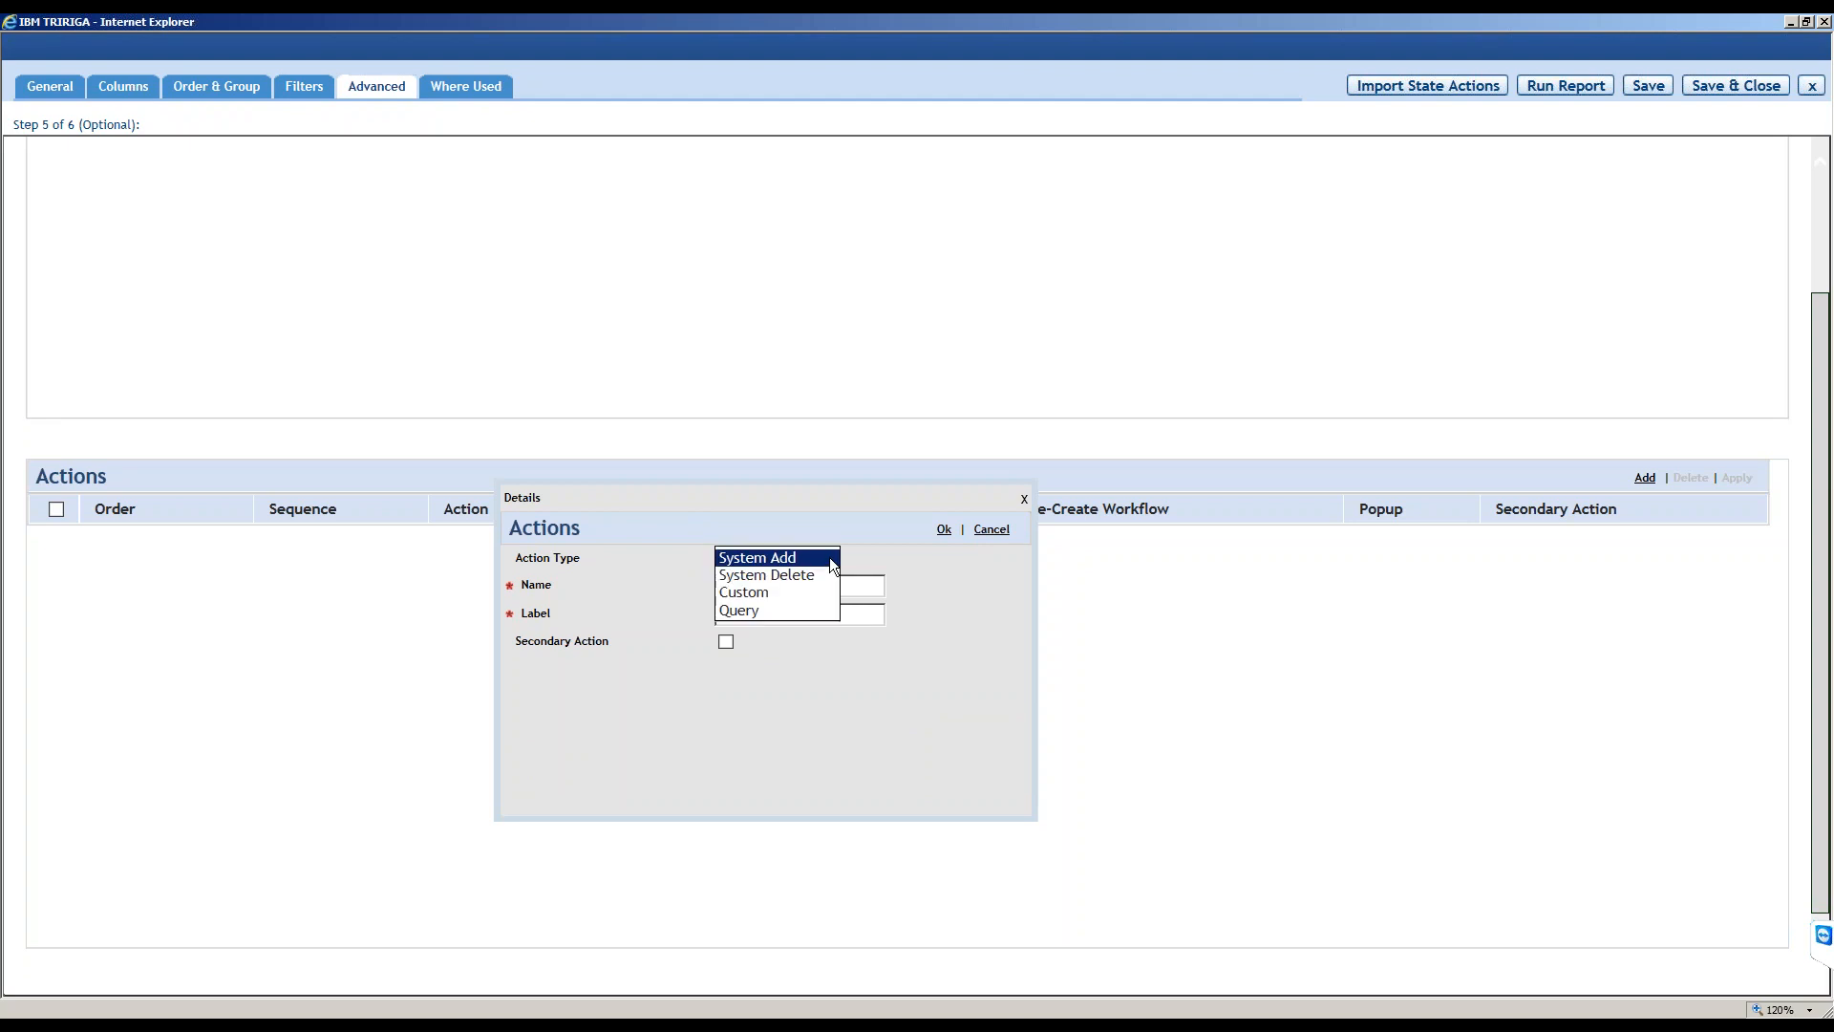
{"action": "left_click", "coordinate": [823, 572]}
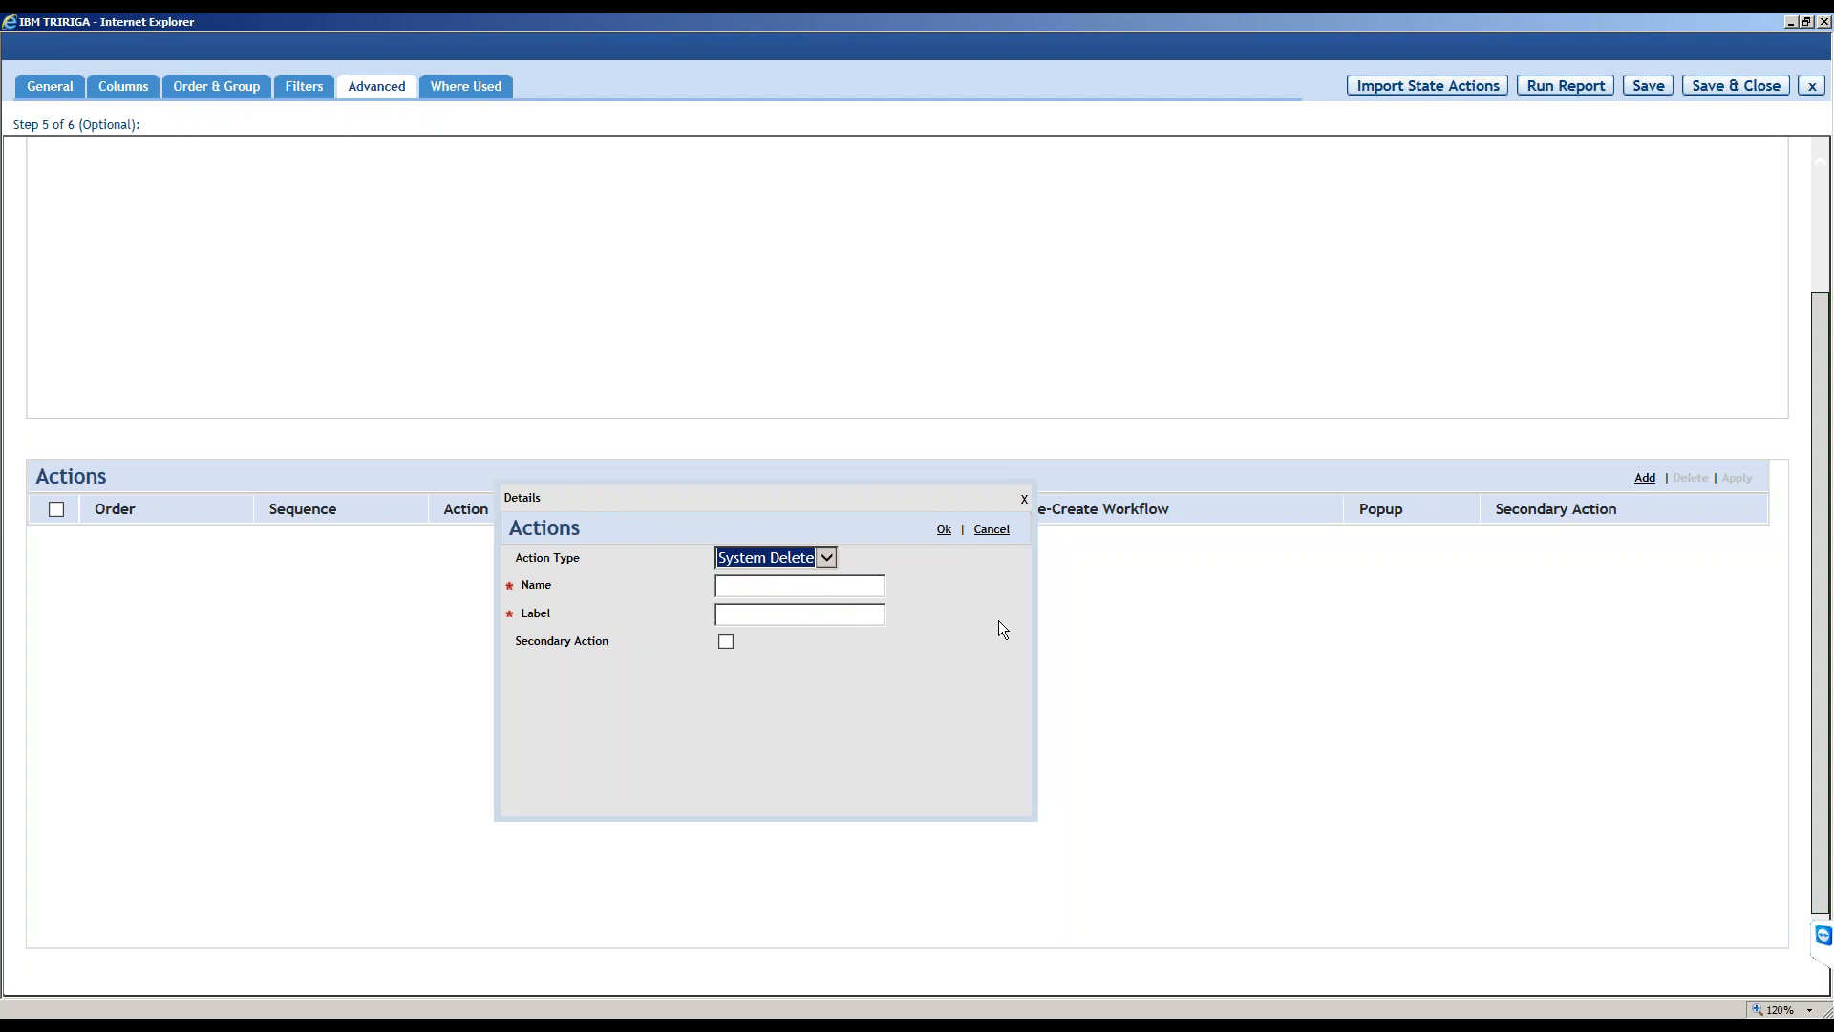
{"action": "left_click", "coordinate": [775, 595]}
{"action": "left_click", "coordinate": [817, 564]}
{"action": "left_click", "coordinate": [769, 541]}
{"action": "left_click", "coordinate": [829, 562]}
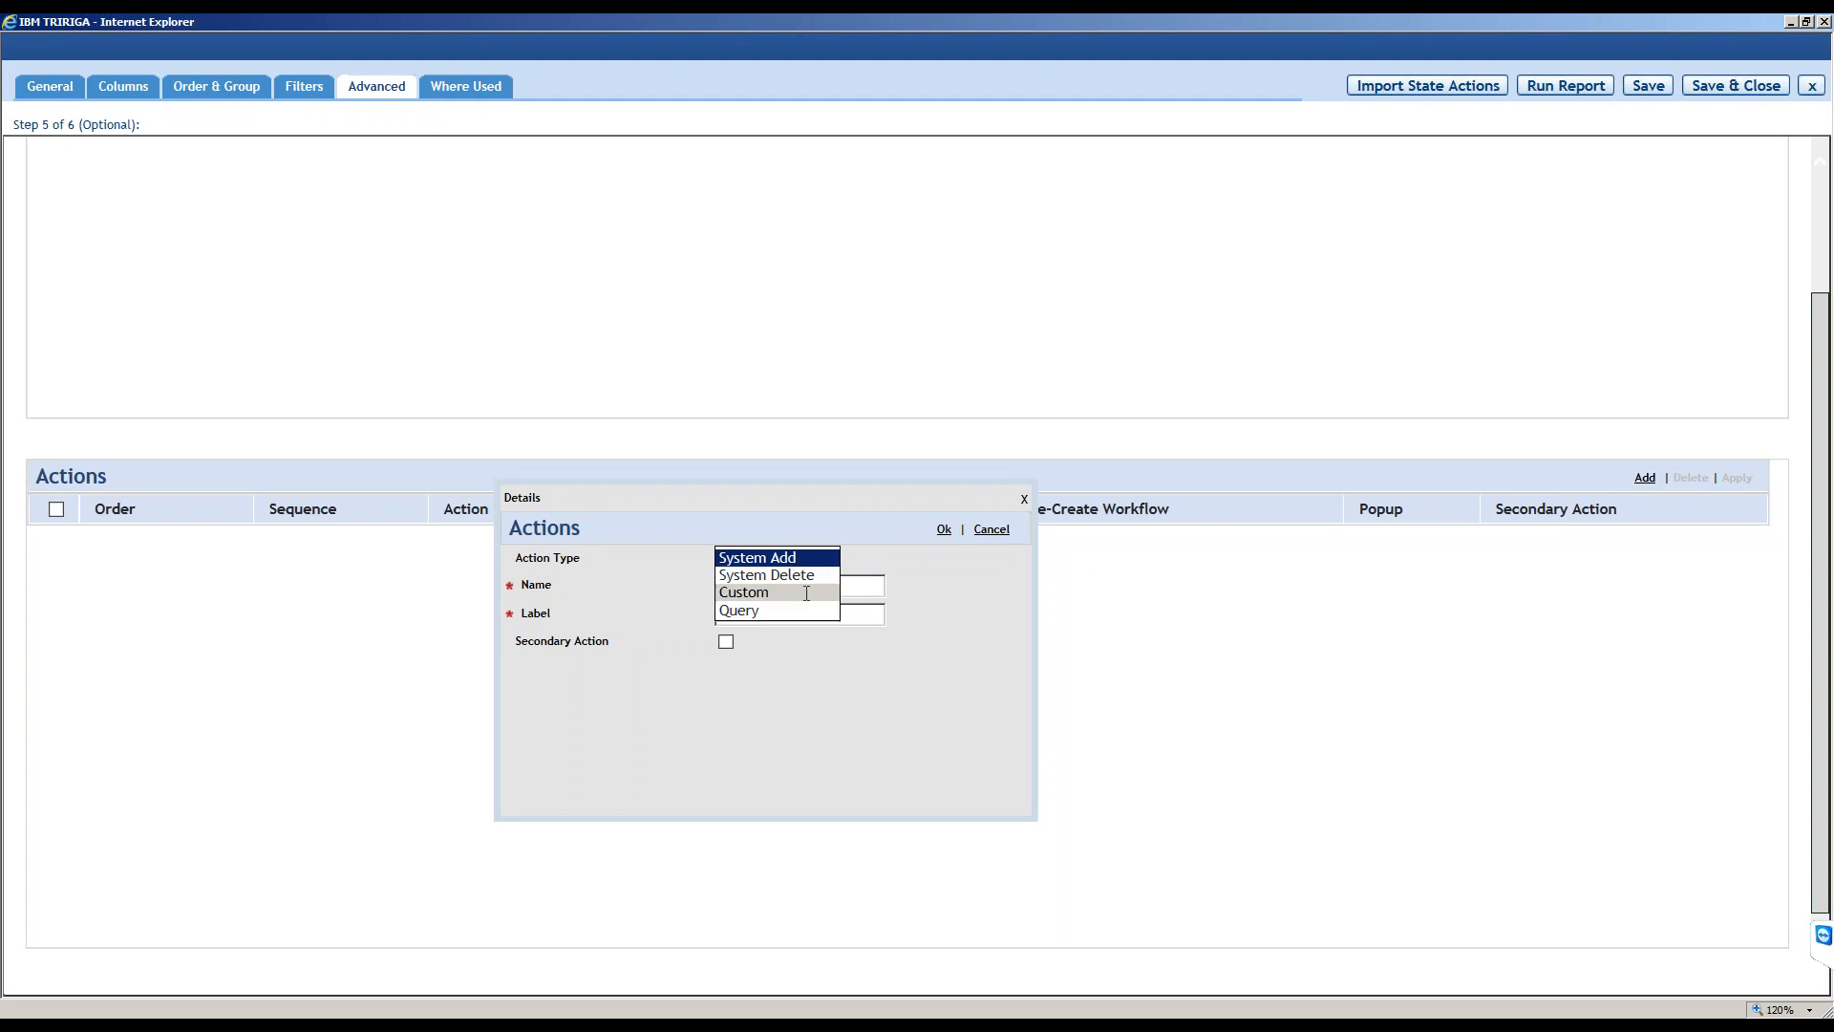
{"action": "left_click", "coordinate": [986, 601]}
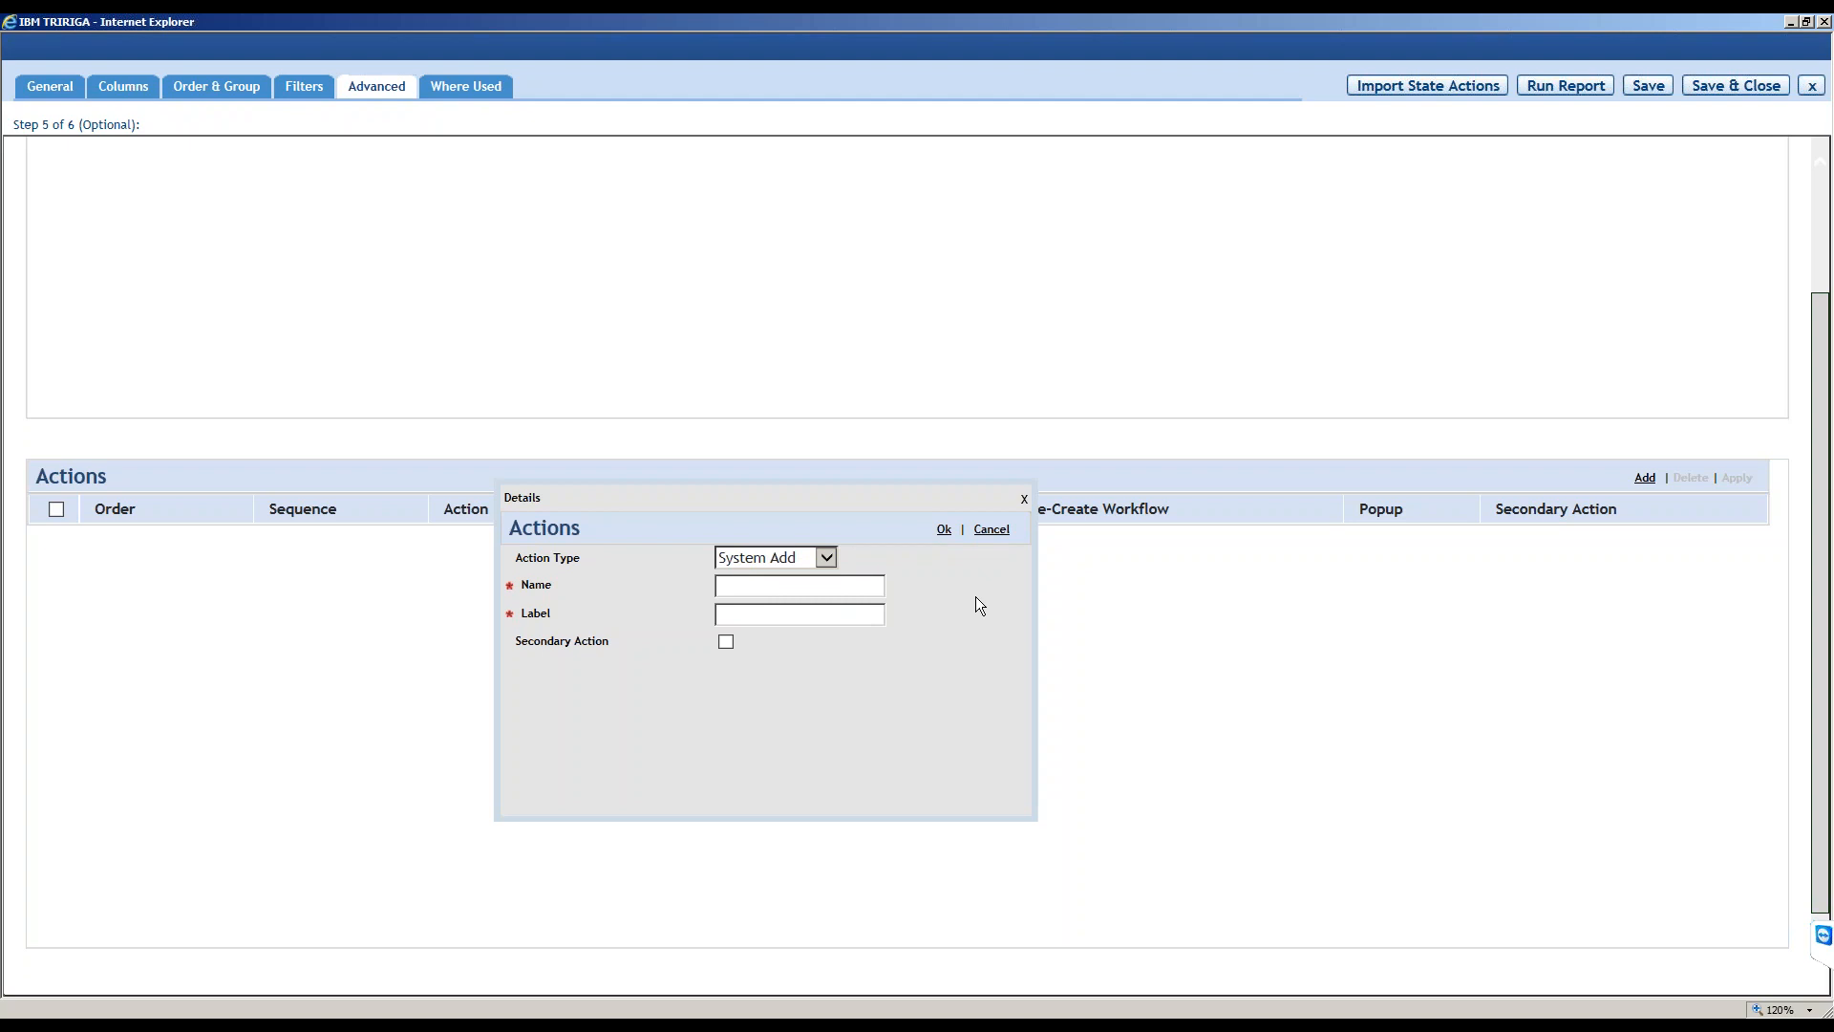
{"action": "left_click", "coordinate": [826, 558]}
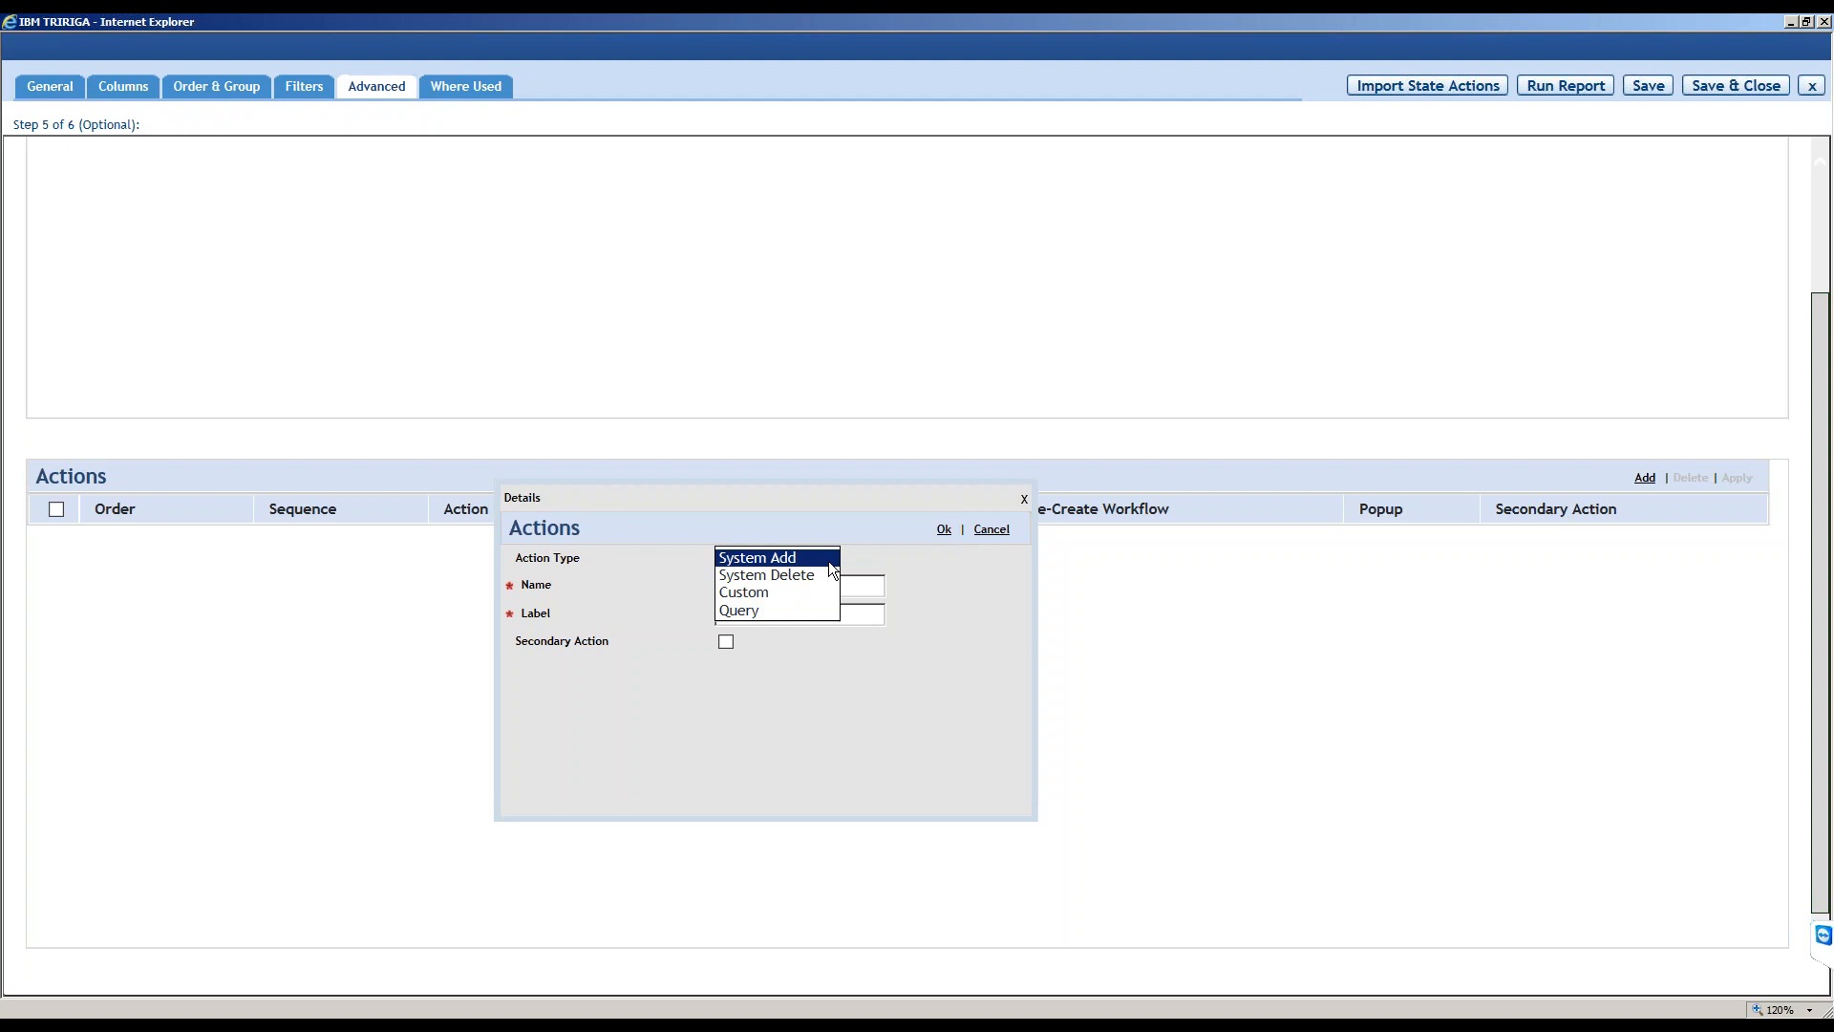
{"action": "left_click", "coordinate": [802, 574]}
{"action": "left_click", "coordinate": [826, 558]}
{"action": "left_click", "coordinate": [810, 541]}
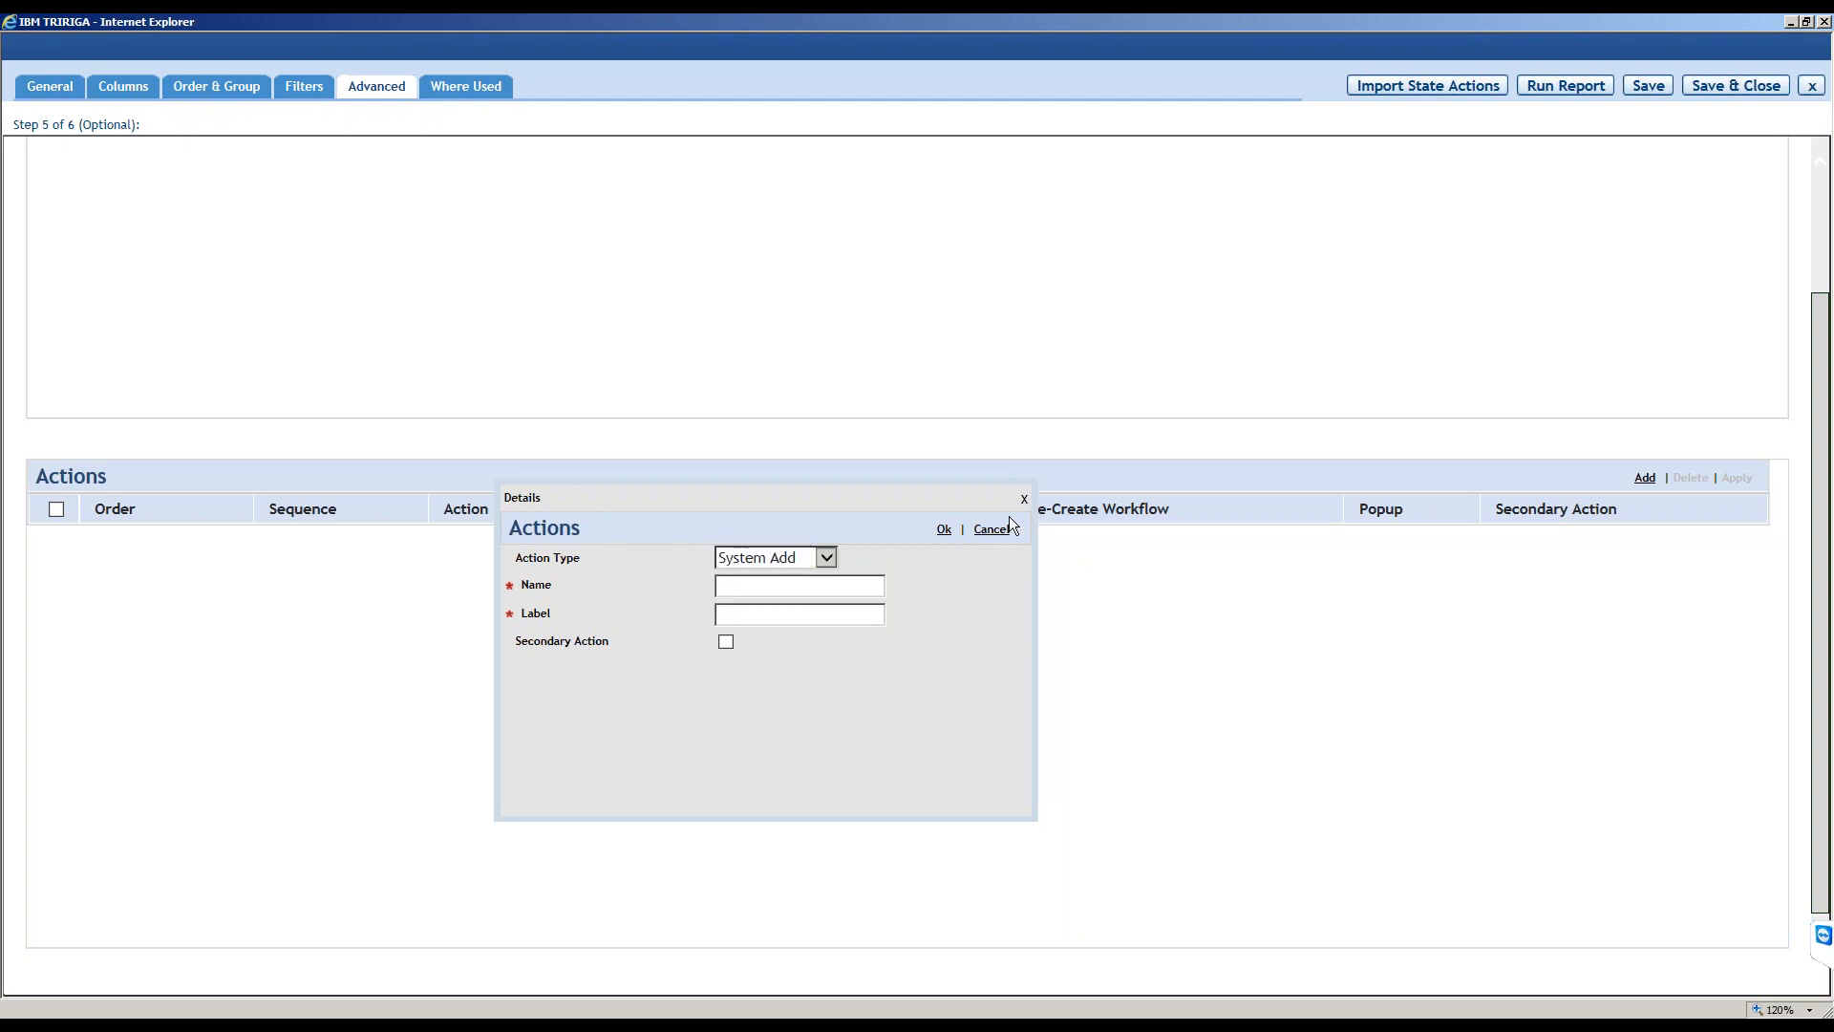
Name the new System Add action AddLease.
{"action": "type", "text": "Add"}
{"action": "key", "text": "Tab"}
{"action": "left_click", "coordinate": [822, 593]}
{"action": "type", "text": "L"}
{"action": "key", "text": "BackSpace"}
{"action": "key", "text": "BackSpace"}
{"action": "type", "text": "Lease"}
{"action": "left_click_drag", "start_coordinate": [821, 591], "coordinate": [706, 586]}
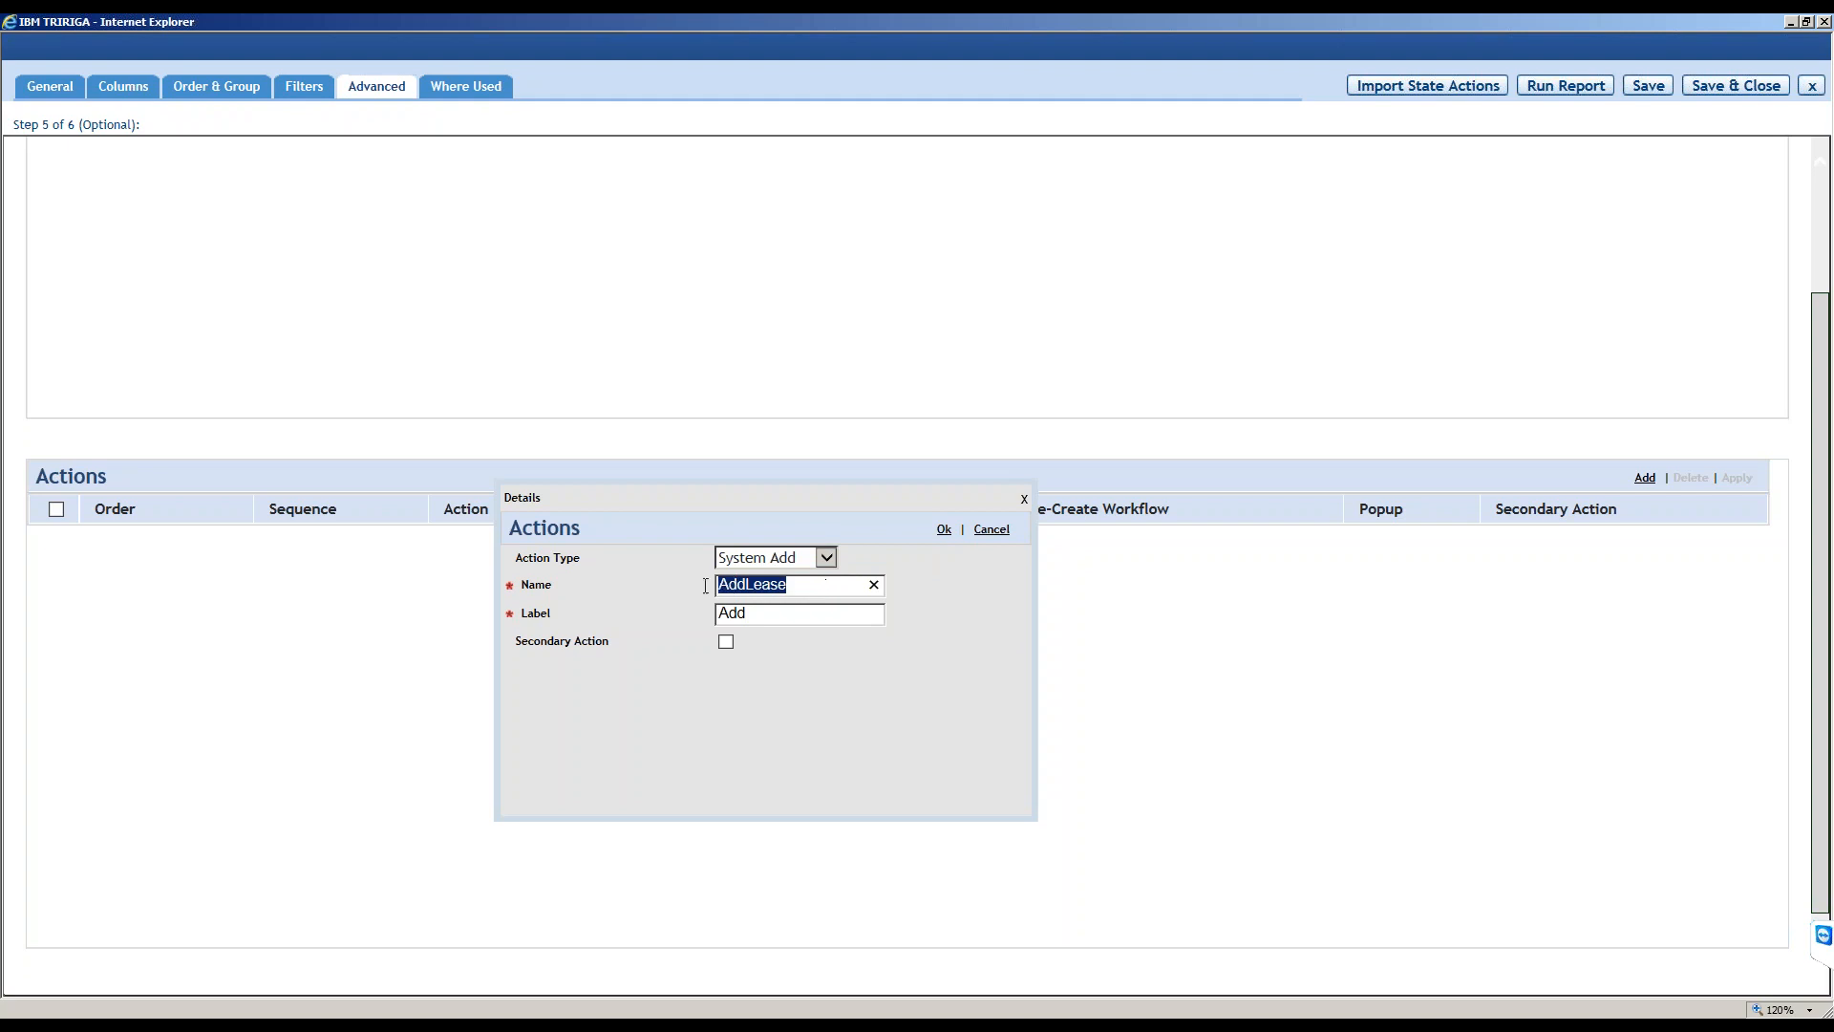
Label the new action Add Lease, confirm it and save the report.
{"action": "key", "text": "ctrl+c"}
{"action": "double_click", "coordinate": [755, 612]}
{"action": "key", "text": "ctrl+v"}
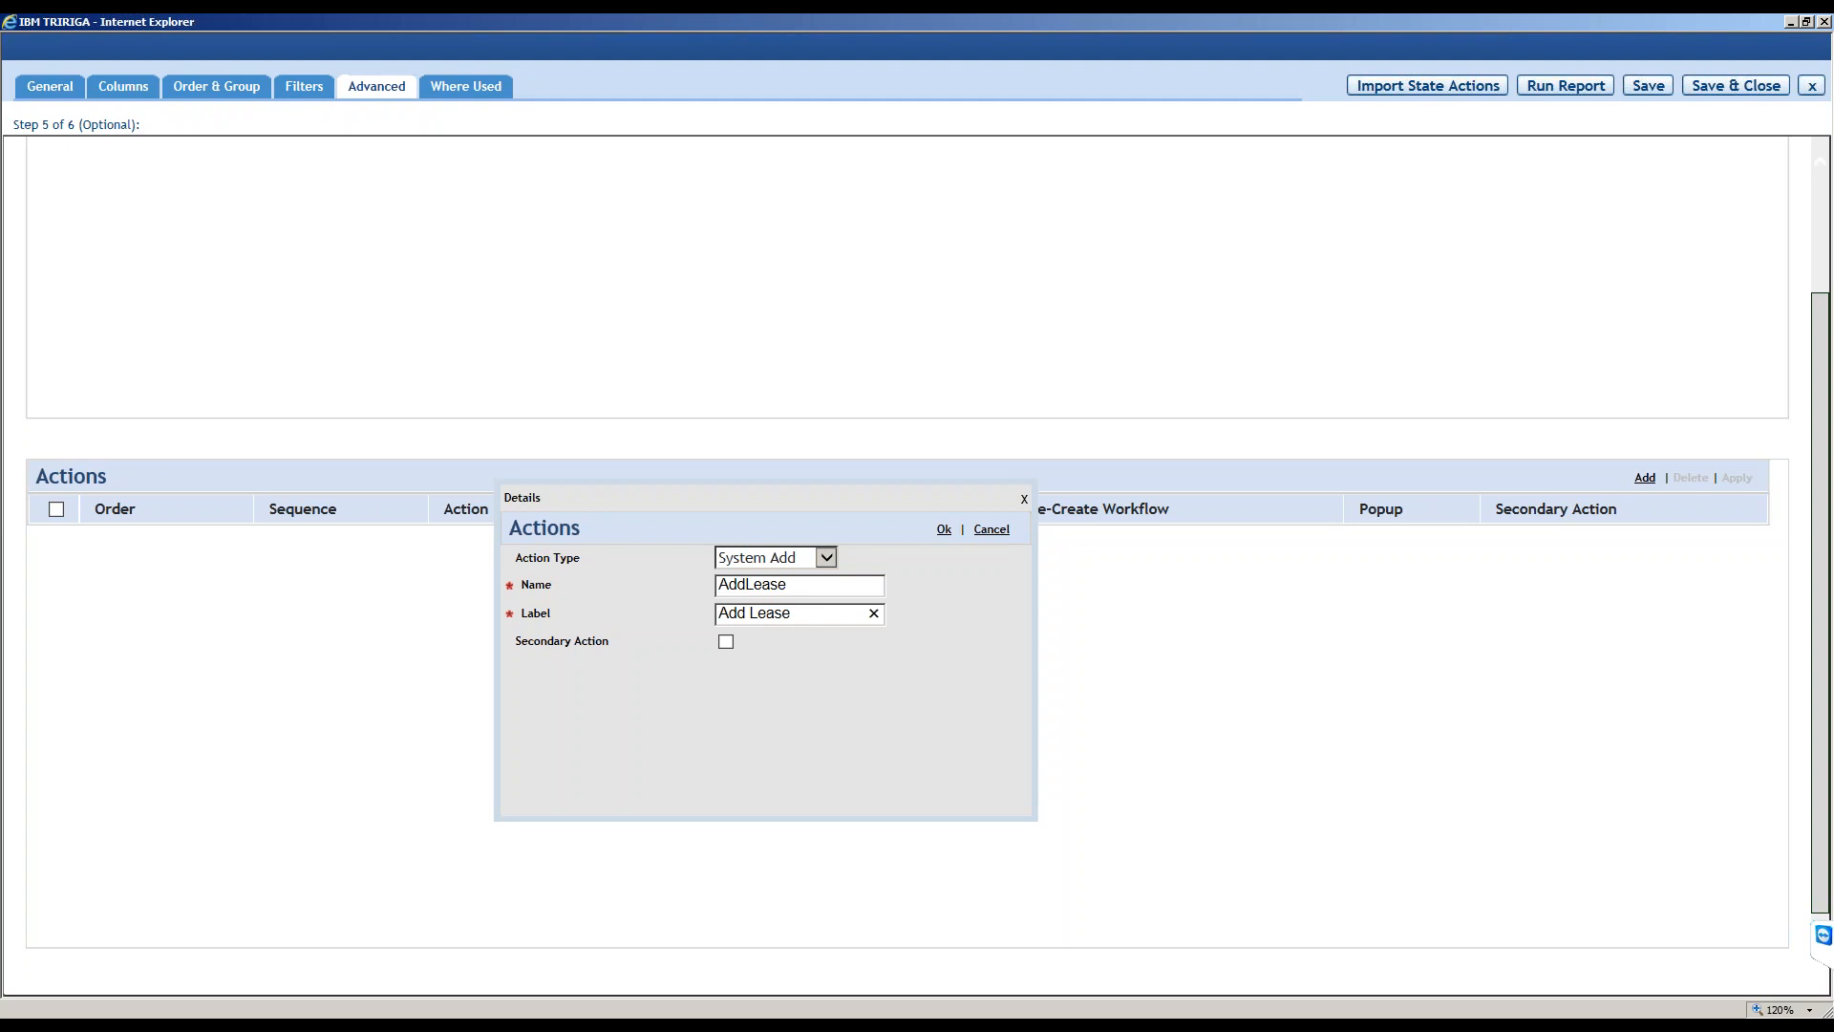
{"action": "left_click", "coordinate": [946, 531]}
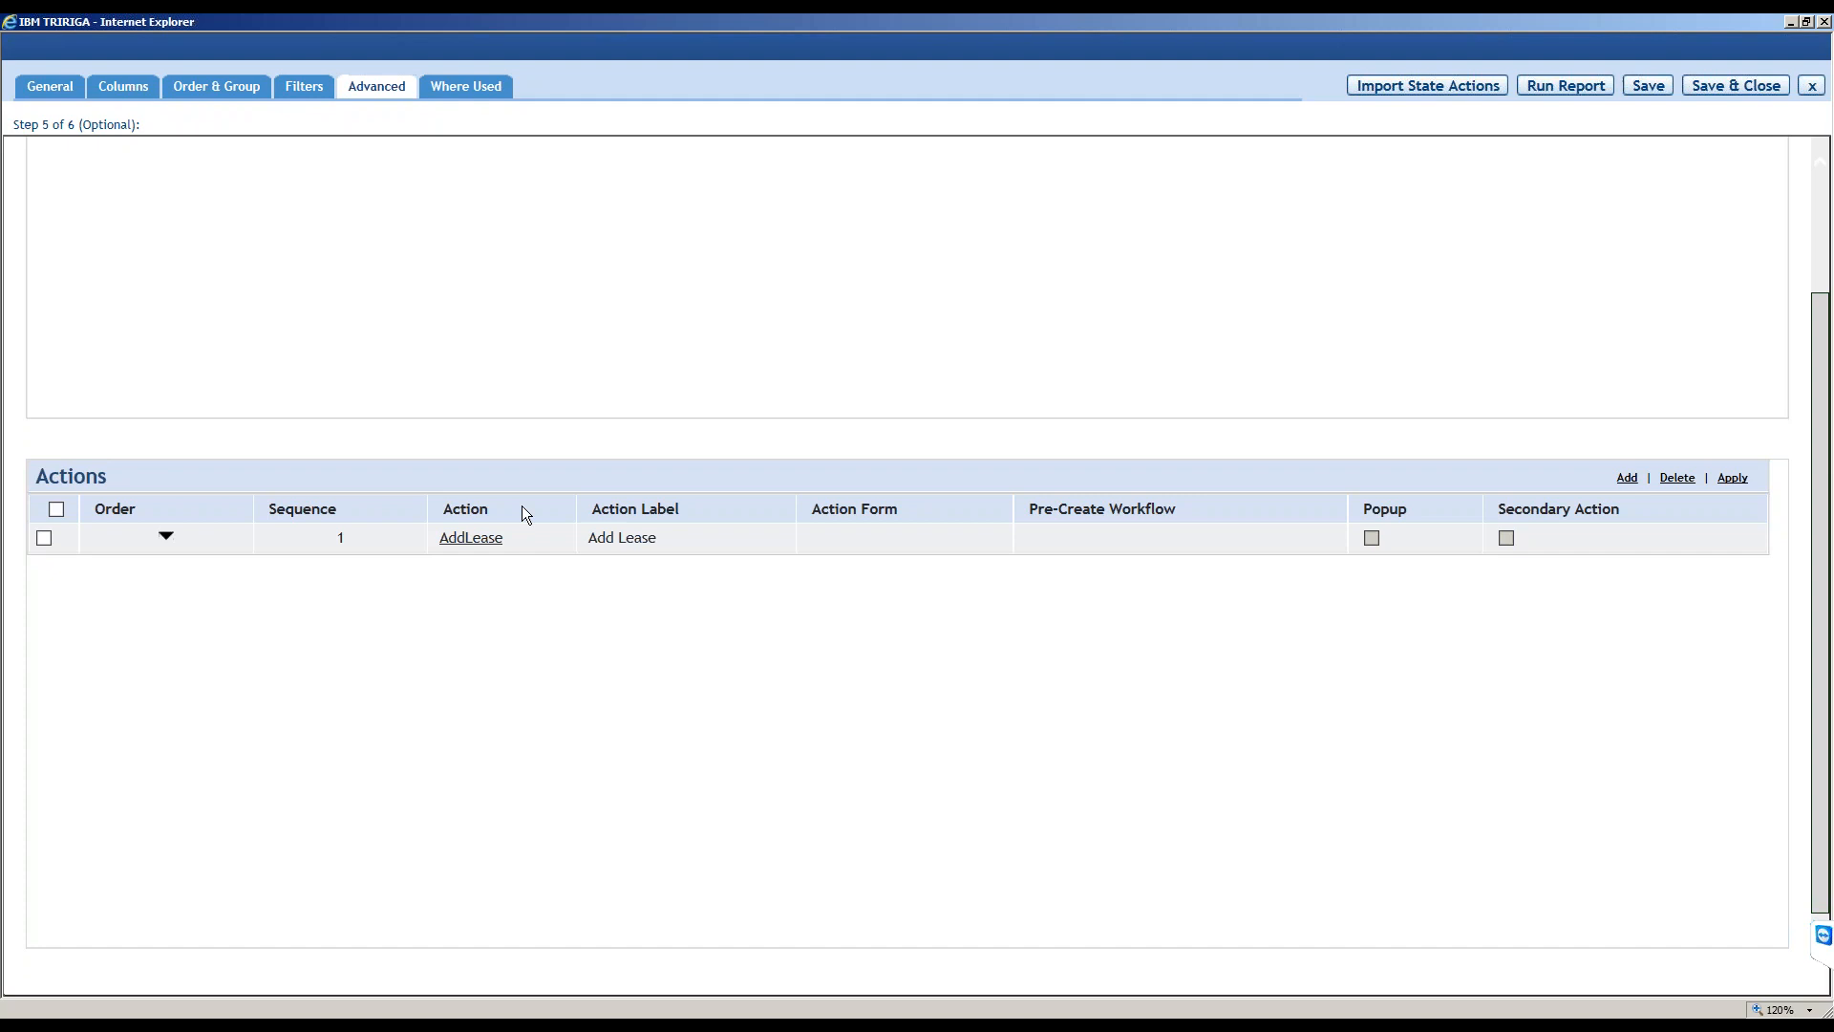
{"action": "left_click", "coordinate": [1651, 89]}
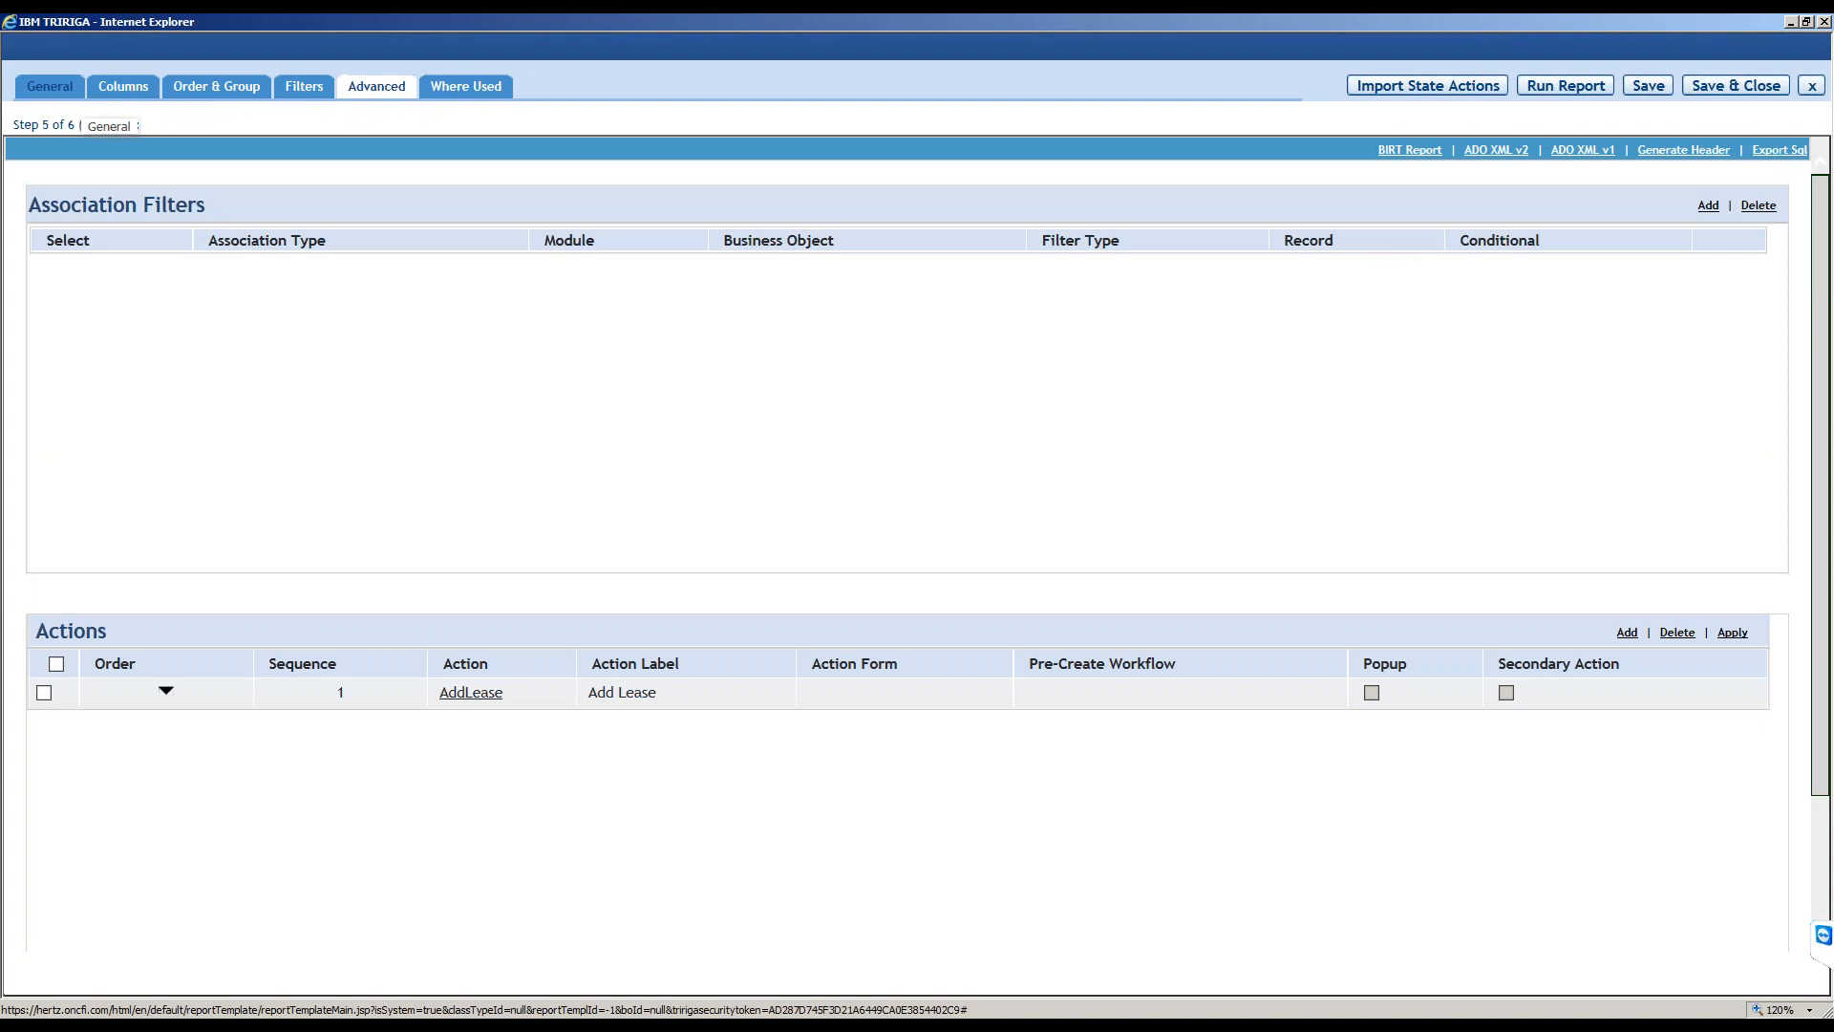
Check the report's general options, return to the Leases list and filter it by System Status Draft.
{"action": "left_click", "coordinate": [77, 88]}
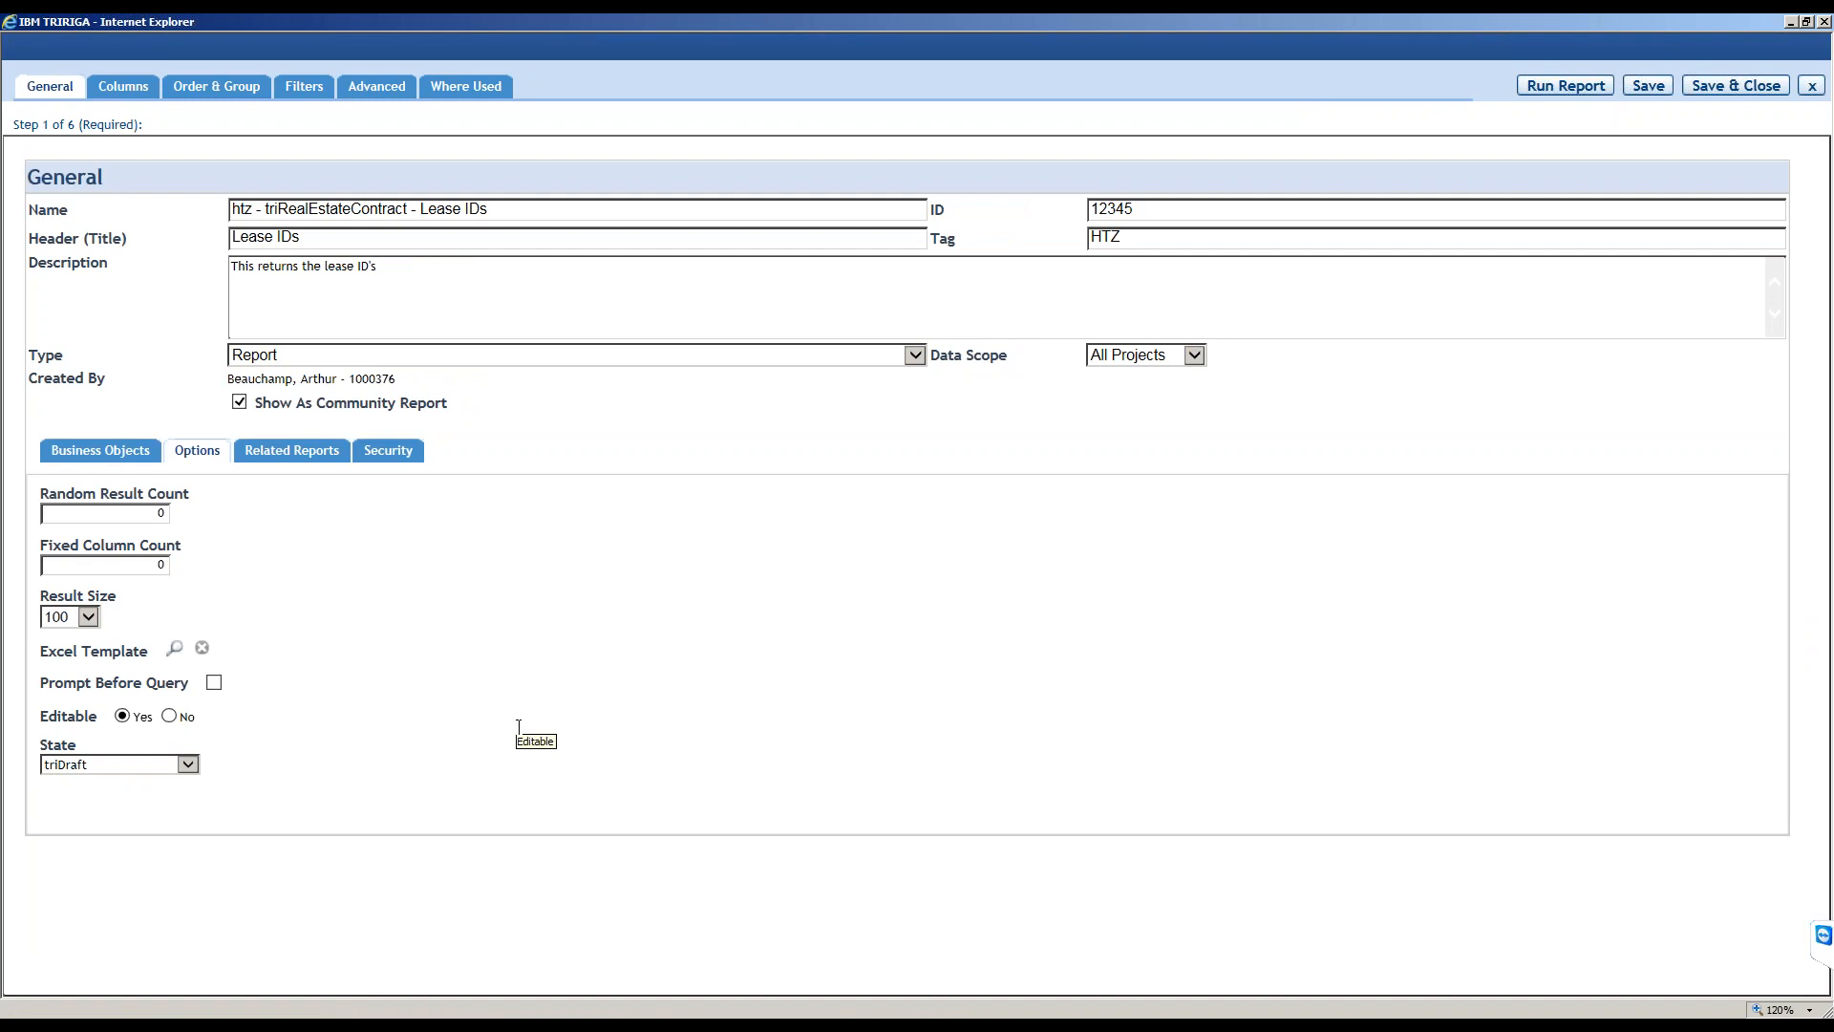
{"action": "left_click", "coordinate": [1791, 22]}
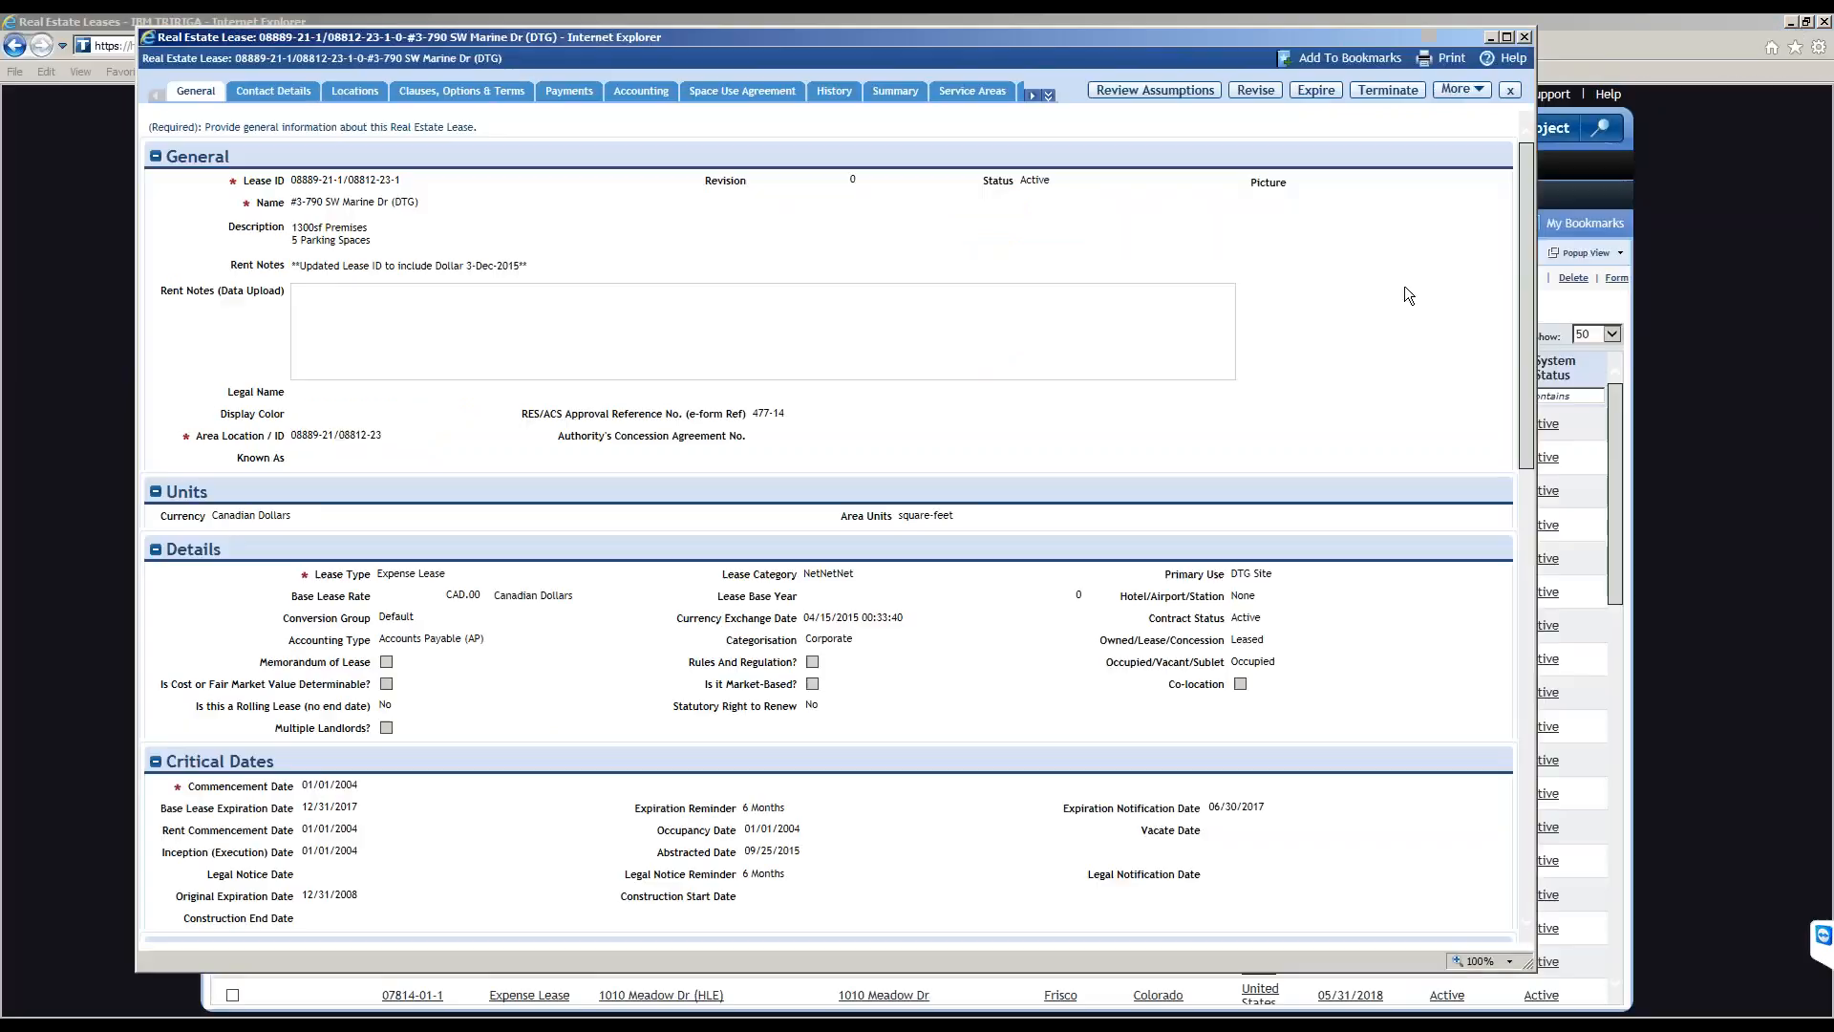
{"action": "left_click", "coordinate": [1520, 29]}
{"action": "left_click", "coordinate": [1565, 395]}
{"action": "type", "text": "Draft"}
{"action": "key", "text": "Return"}
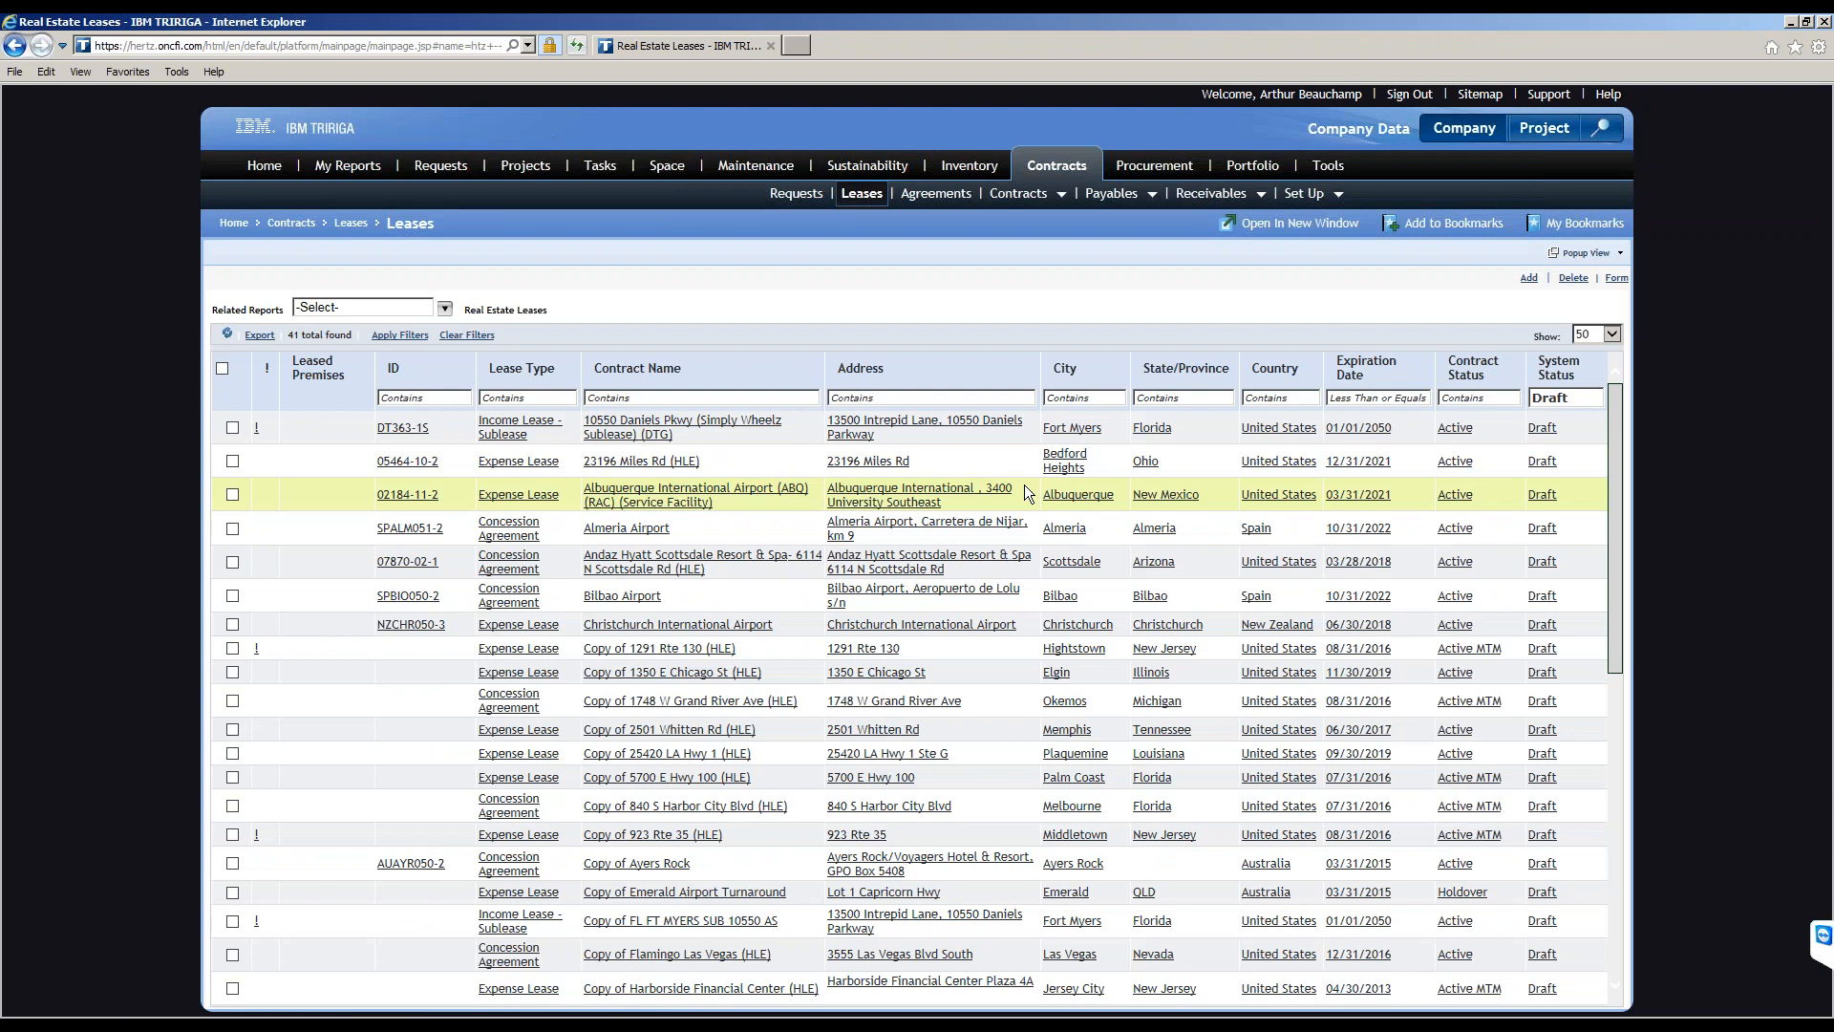
Open the first draft lease, view its additional state actions and put the record's window away.
{"action": "left_click", "coordinate": [748, 427]}
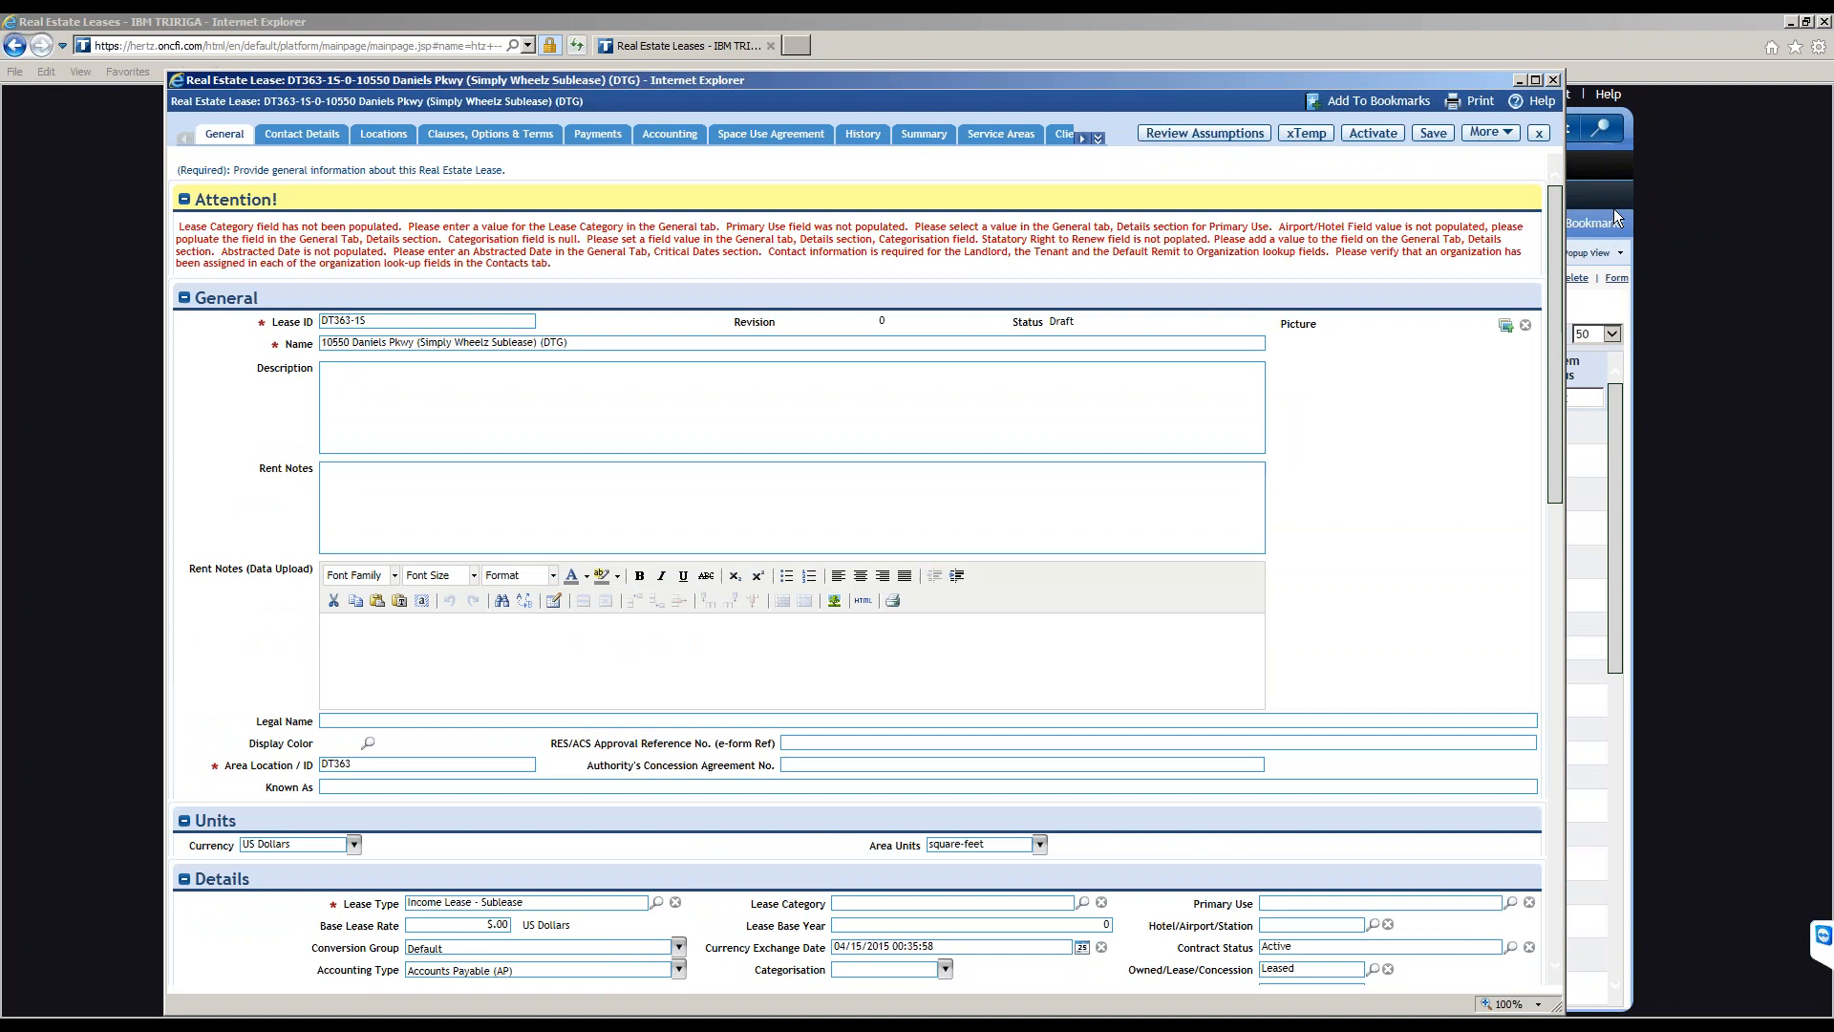
{"action": "left_click", "coordinate": [1502, 137]}
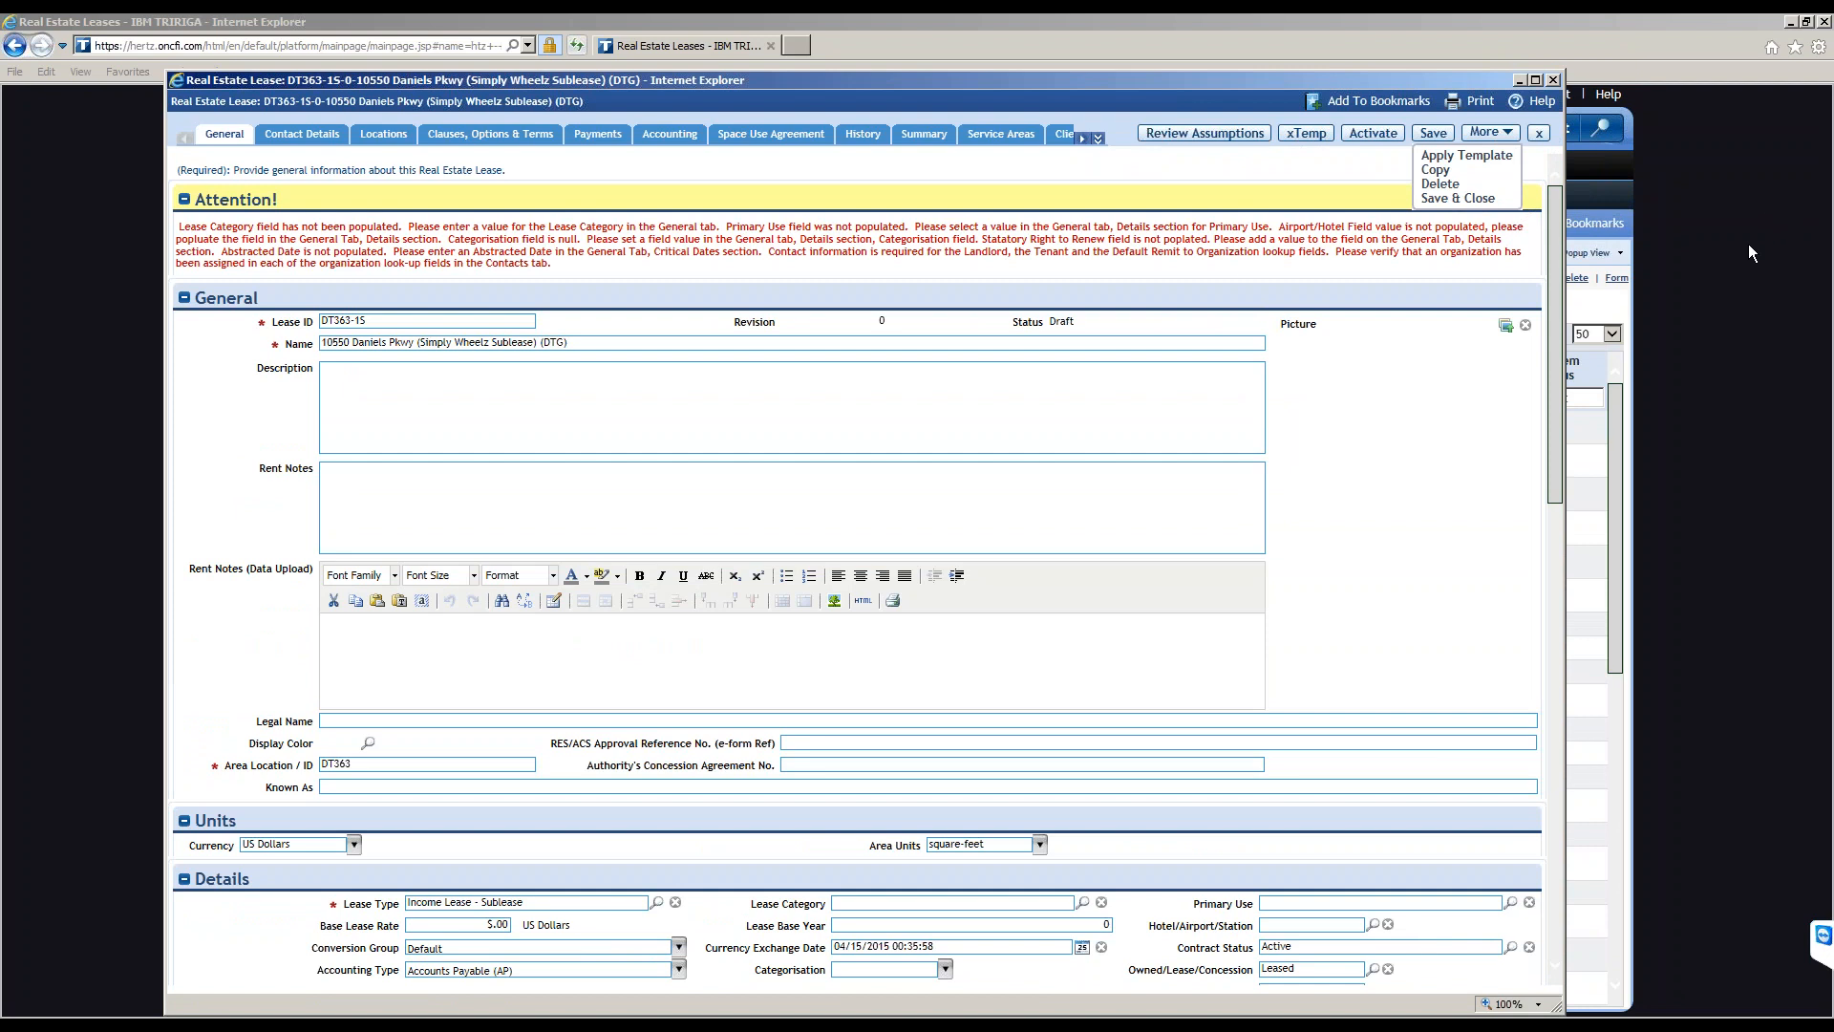
{"action": "left_click", "coordinate": [1520, 80]}
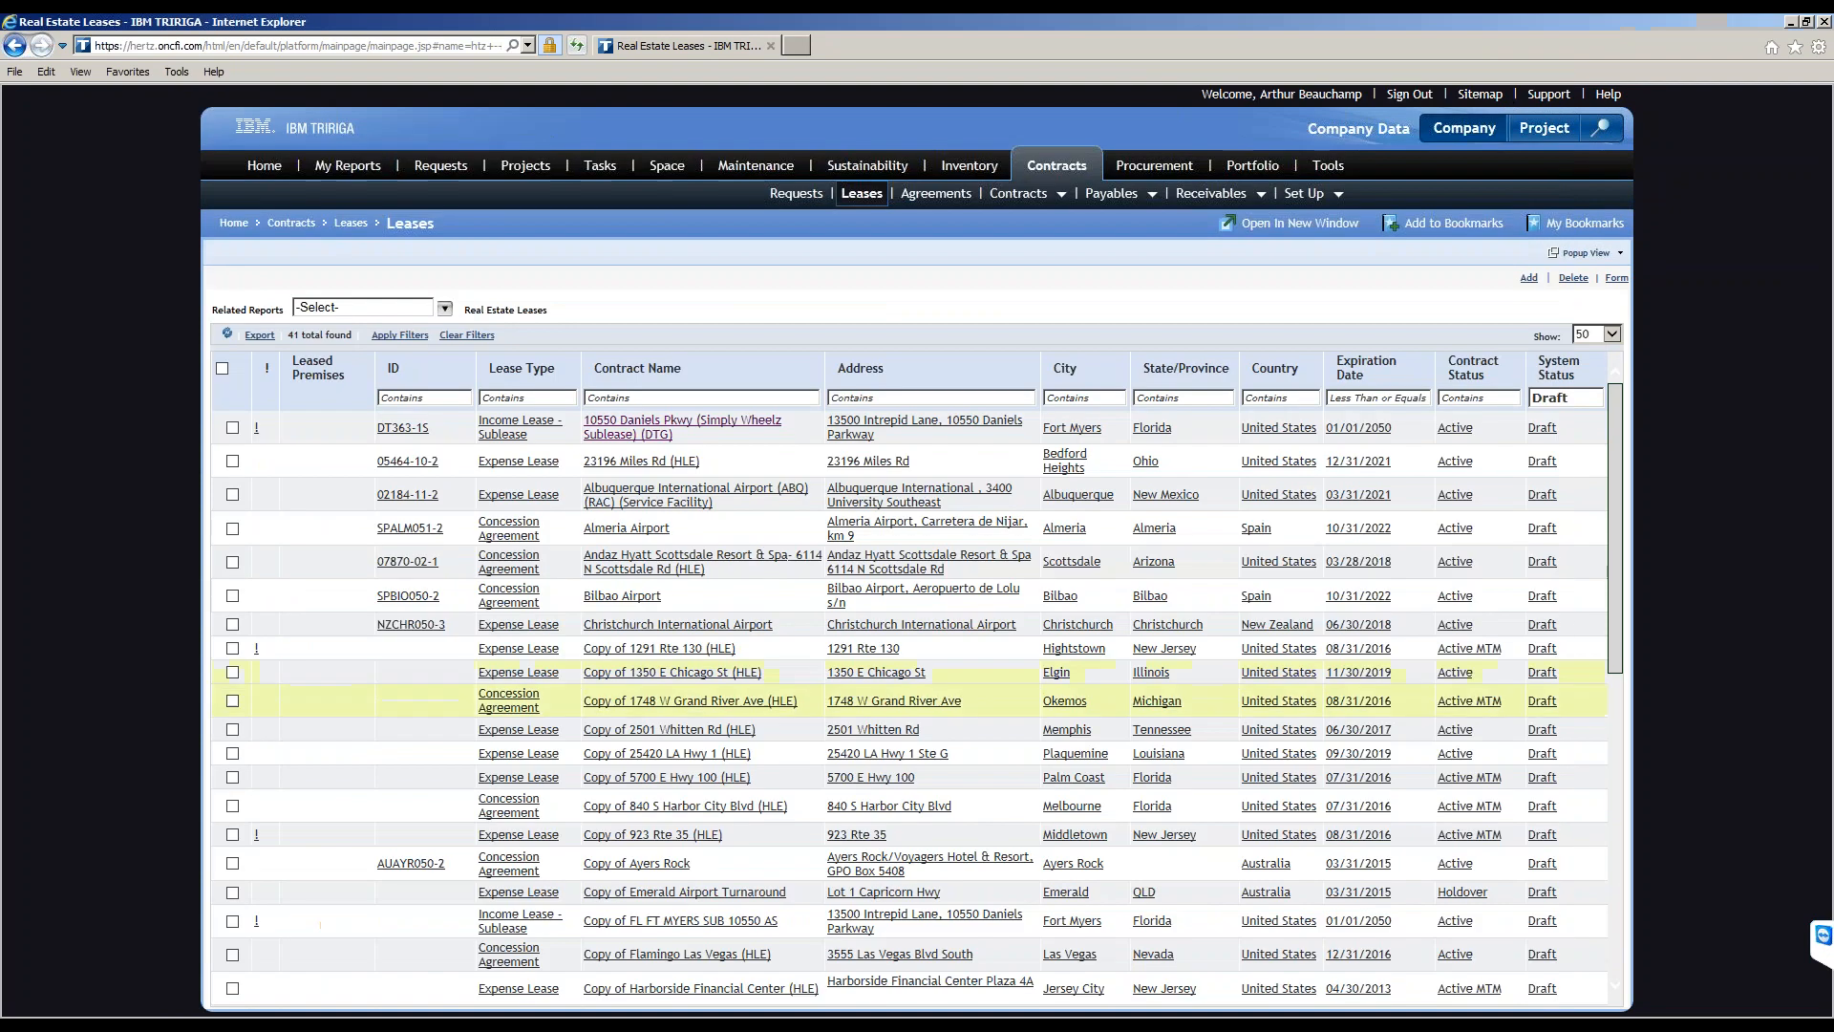
Return to the report's advanced settings and import the state actions triIssue and triSave.
{"action": "mouse_move", "coordinate": [138, 1016]}
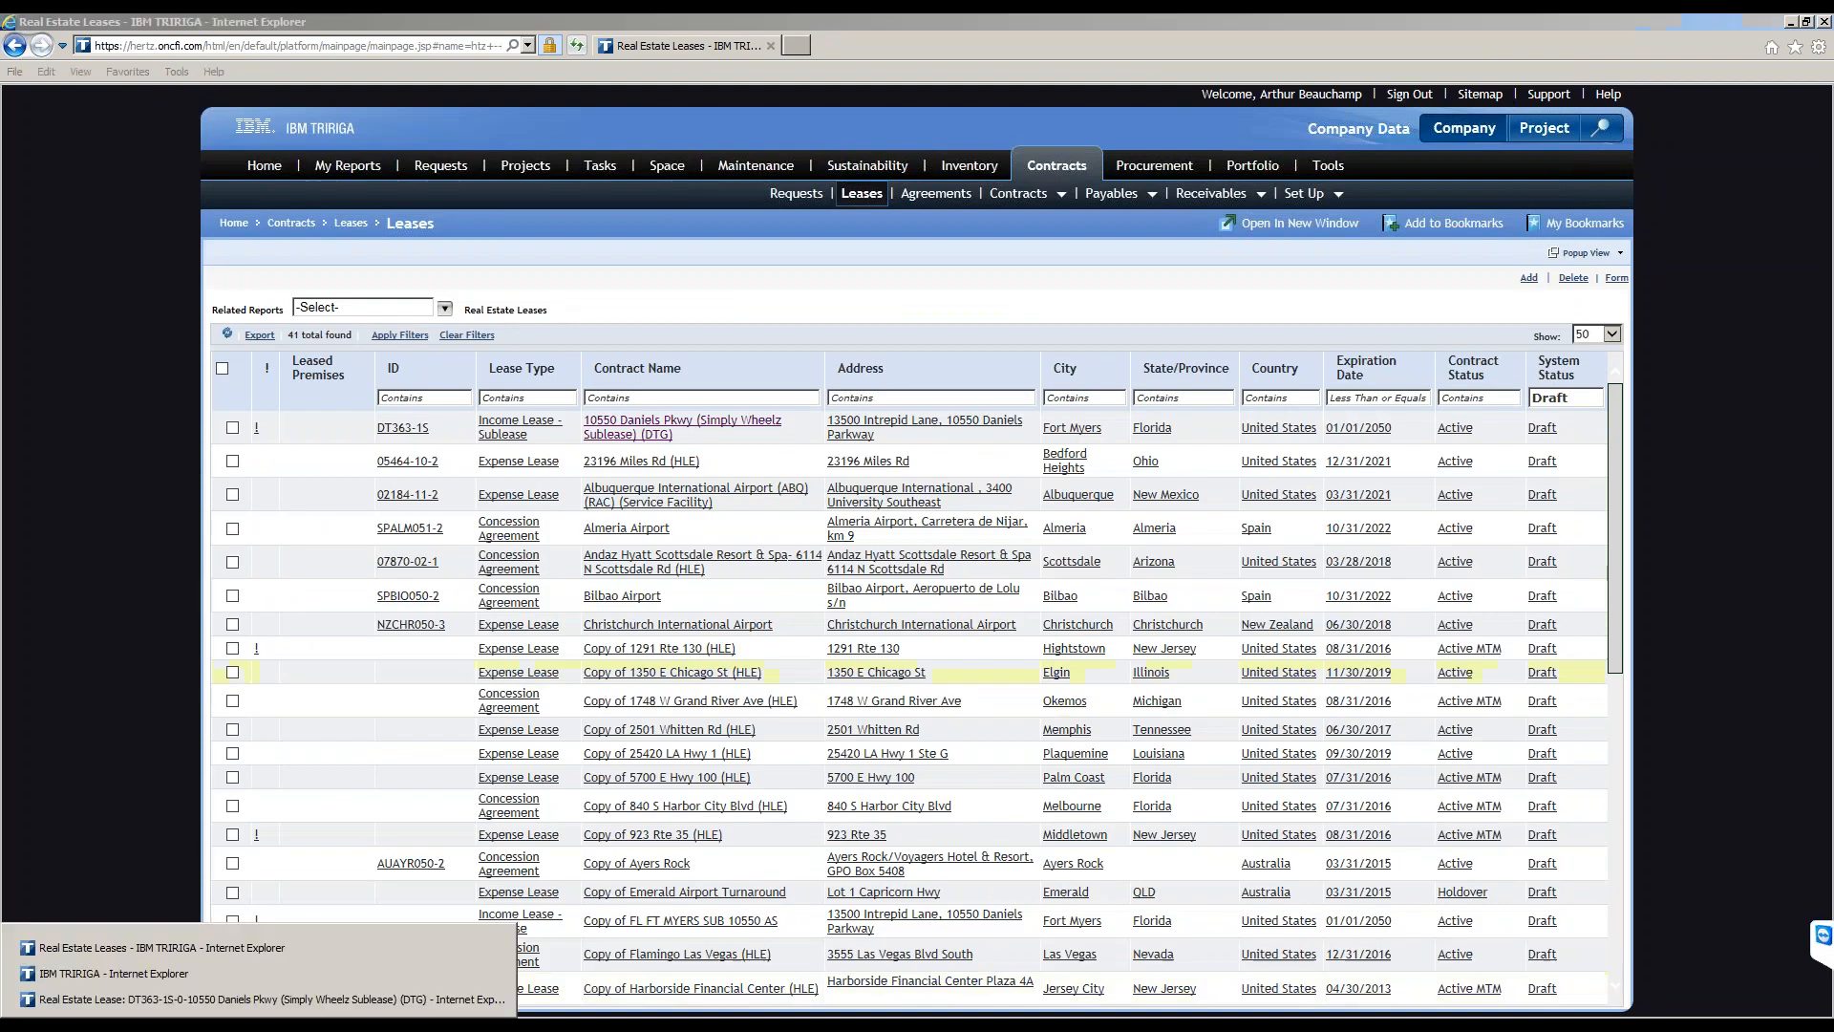
{"action": "left_click", "coordinate": [136, 973]}
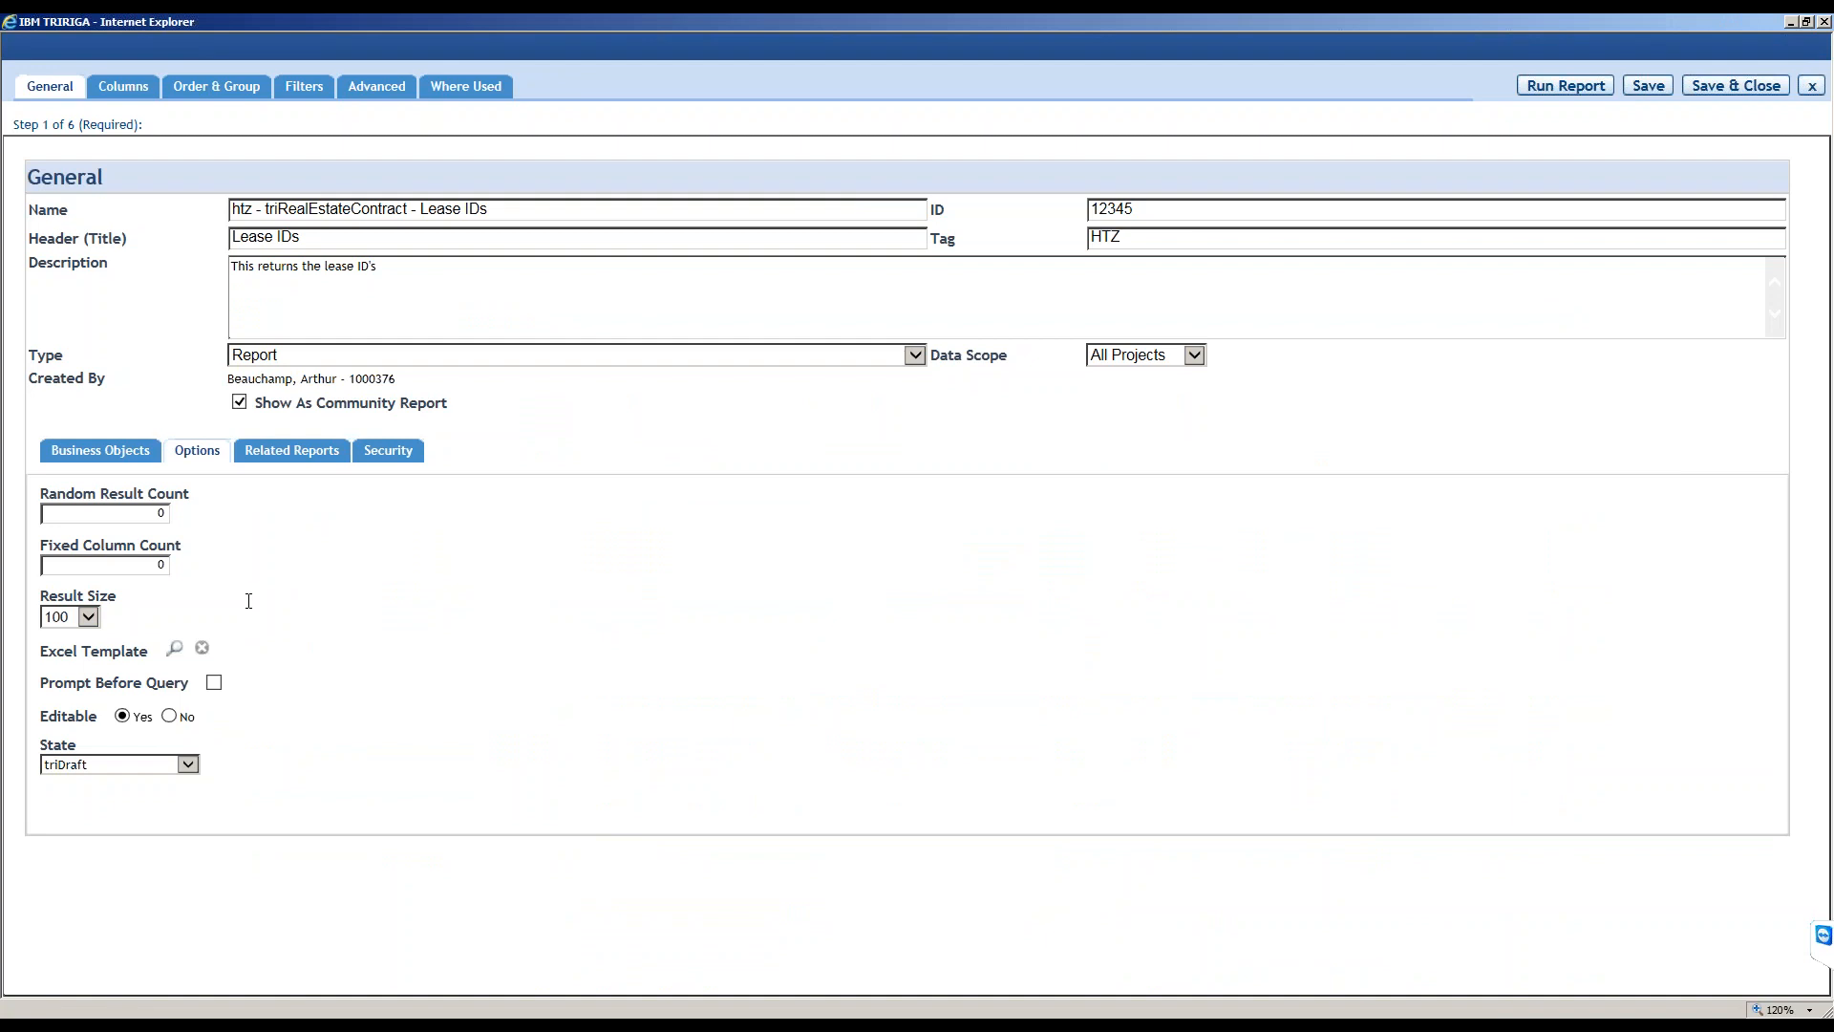
{"action": "left_click", "coordinate": [376, 86]}
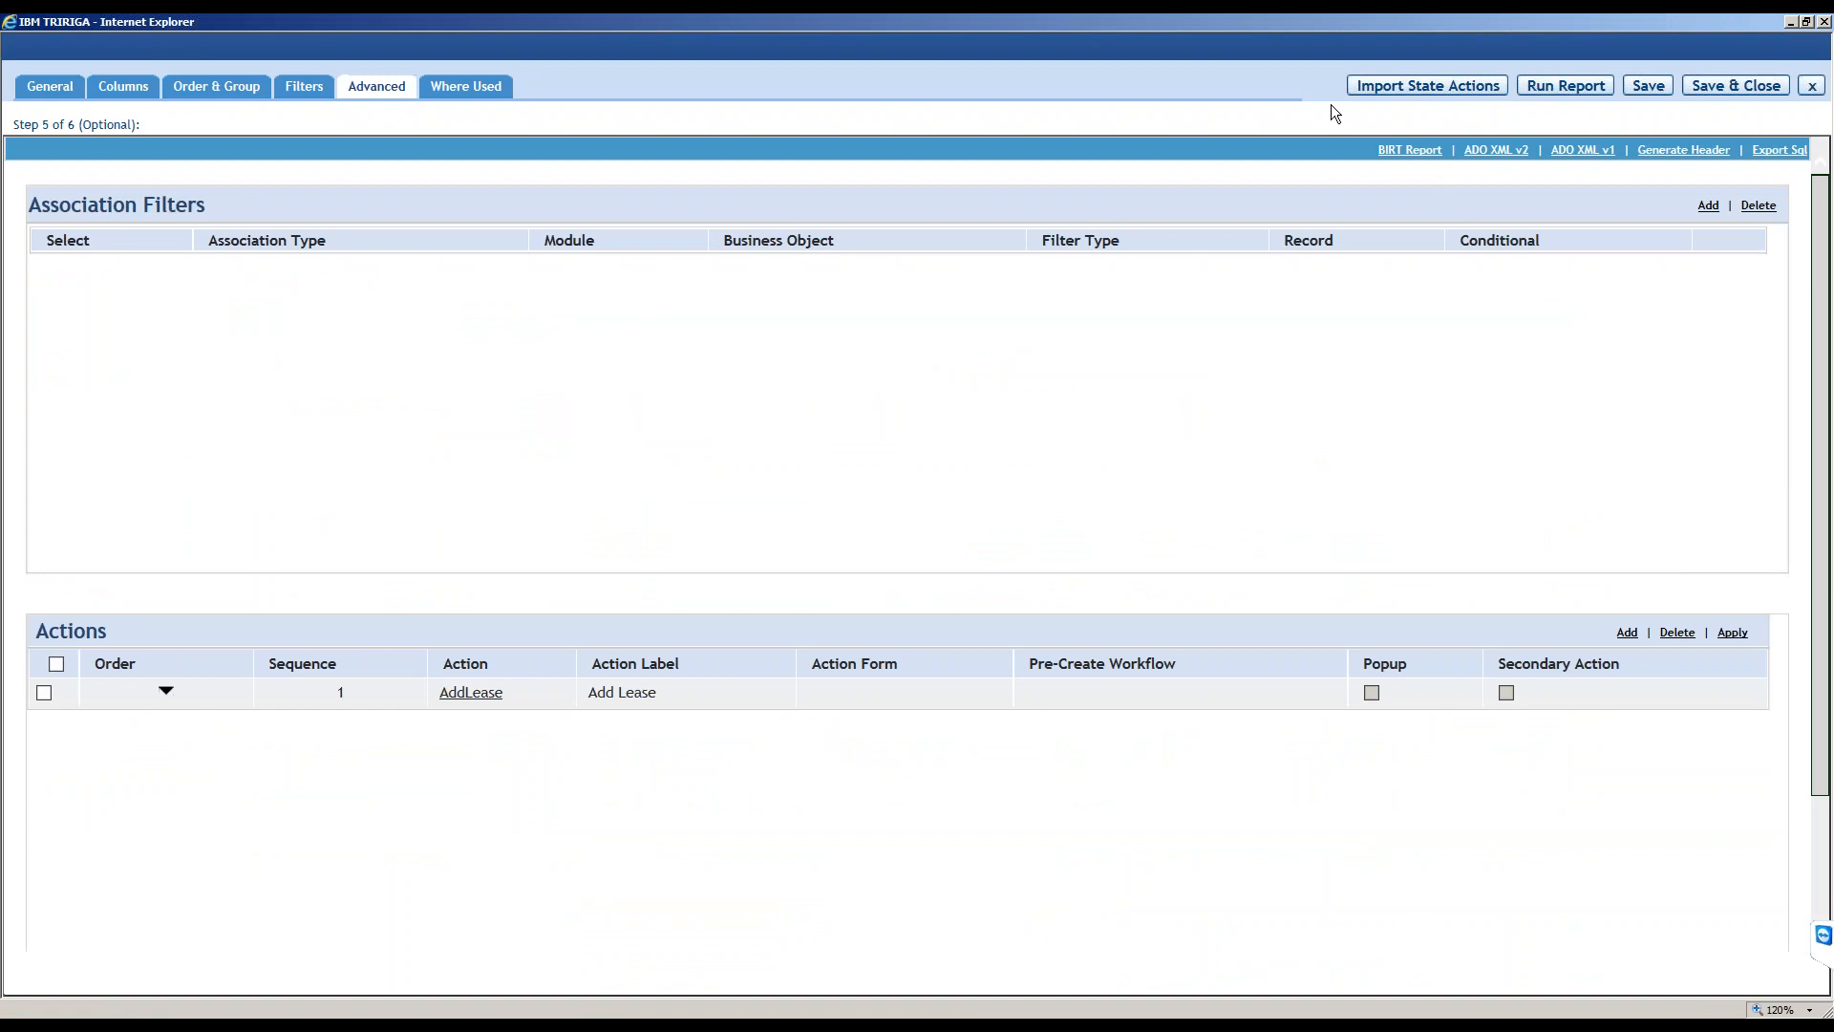
{"action": "left_click", "coordinate": [1391, 88]}
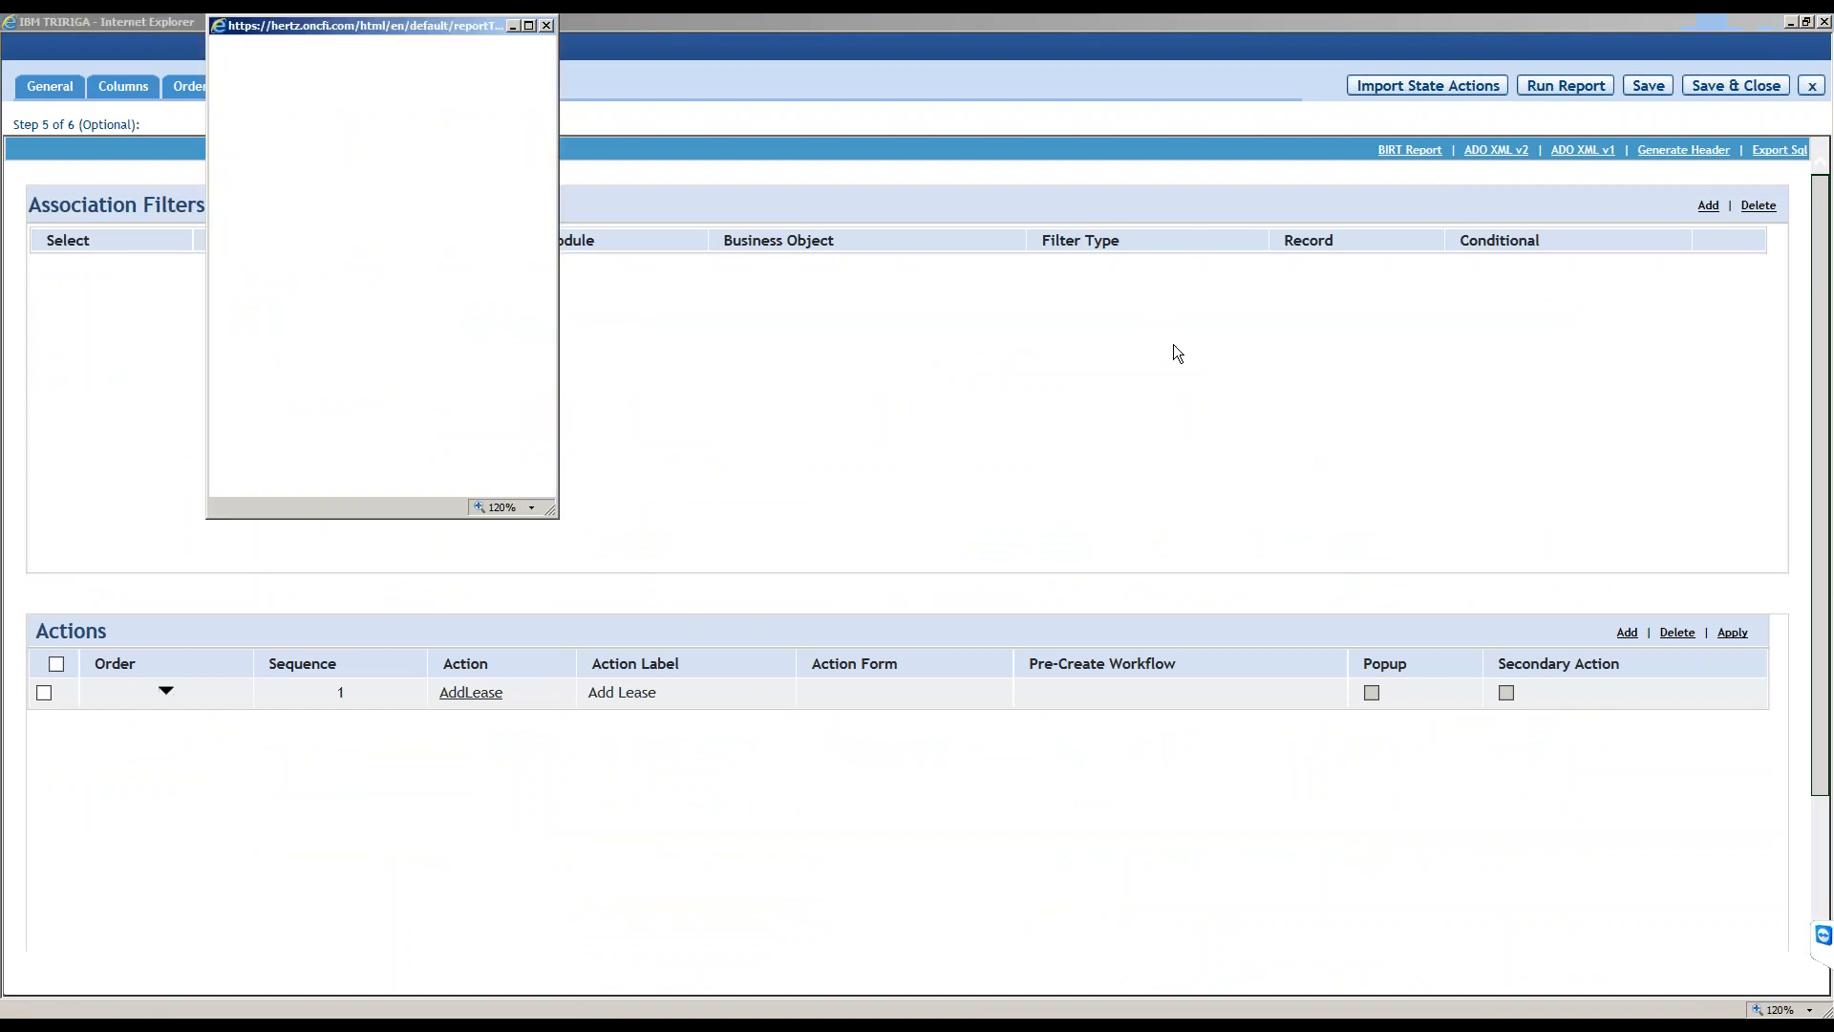
{"action": "left_click_drag", "start_coordinate": [398, 25], "coordinate": [836, 178]}
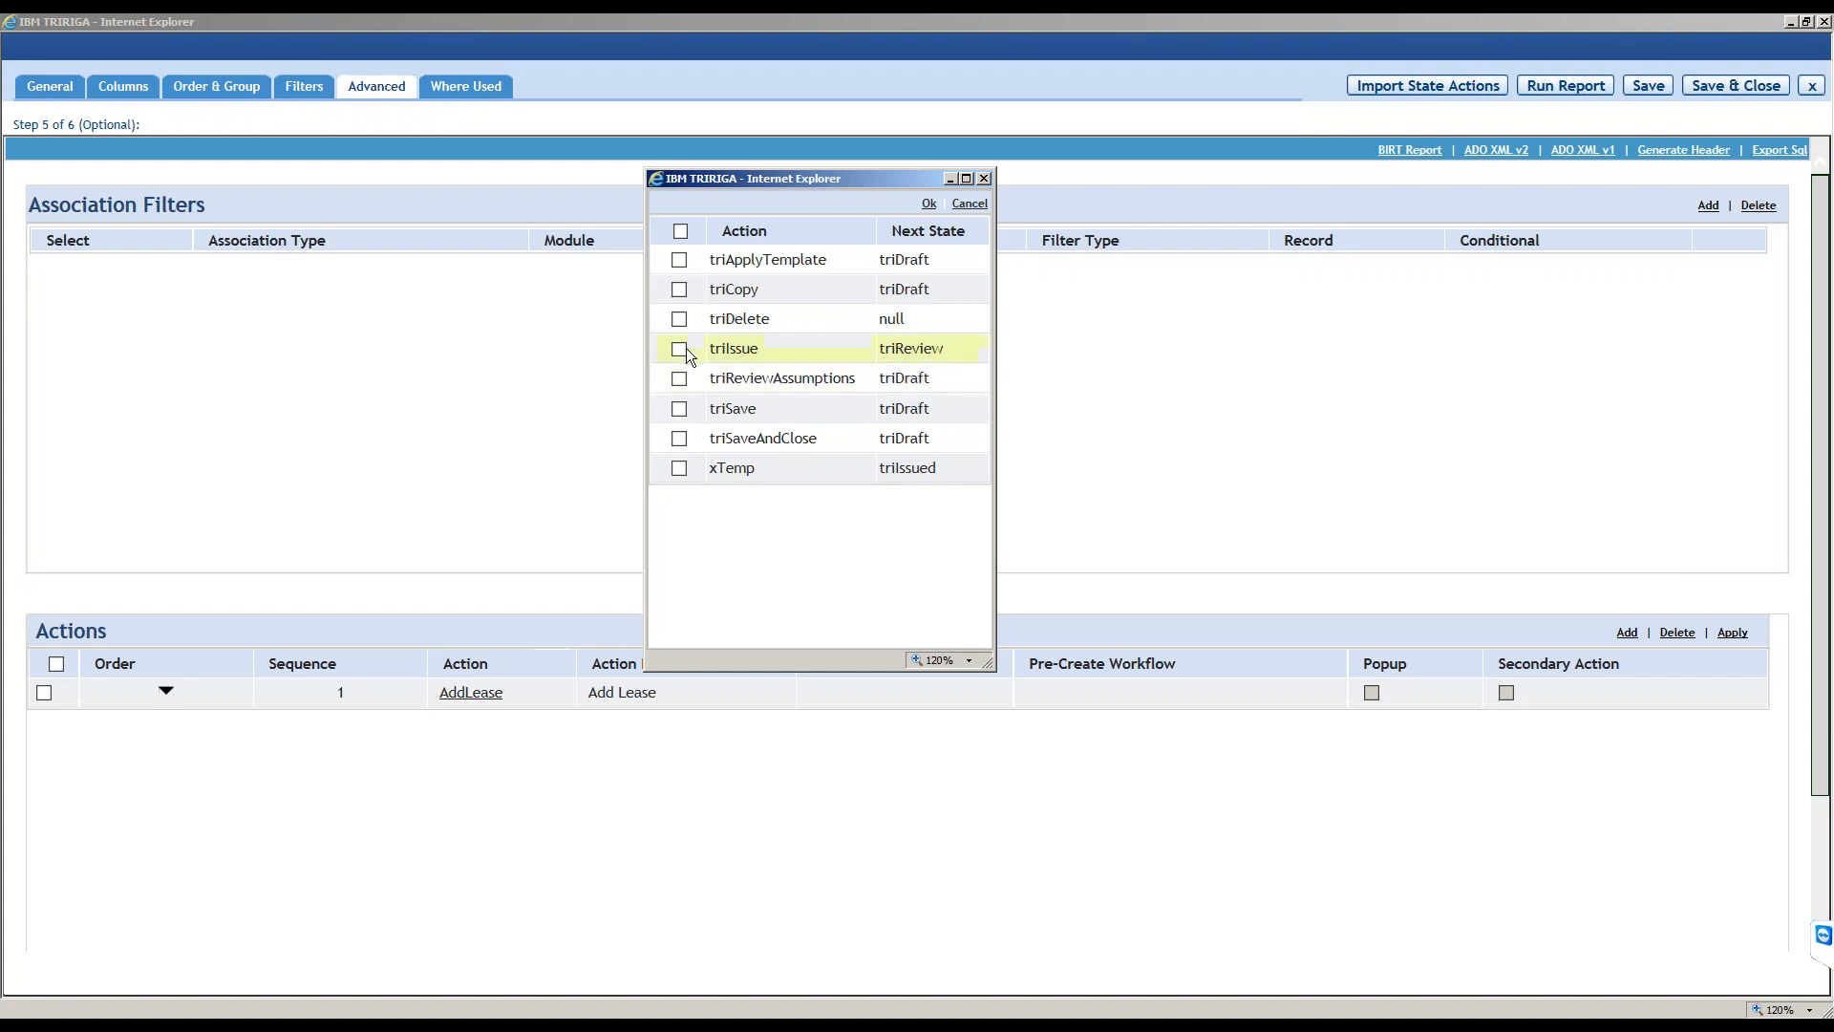
{"action": "left_click", "coordinate": [680, 409]}
{"action": "left_click", "coordinate": [929, 206]}
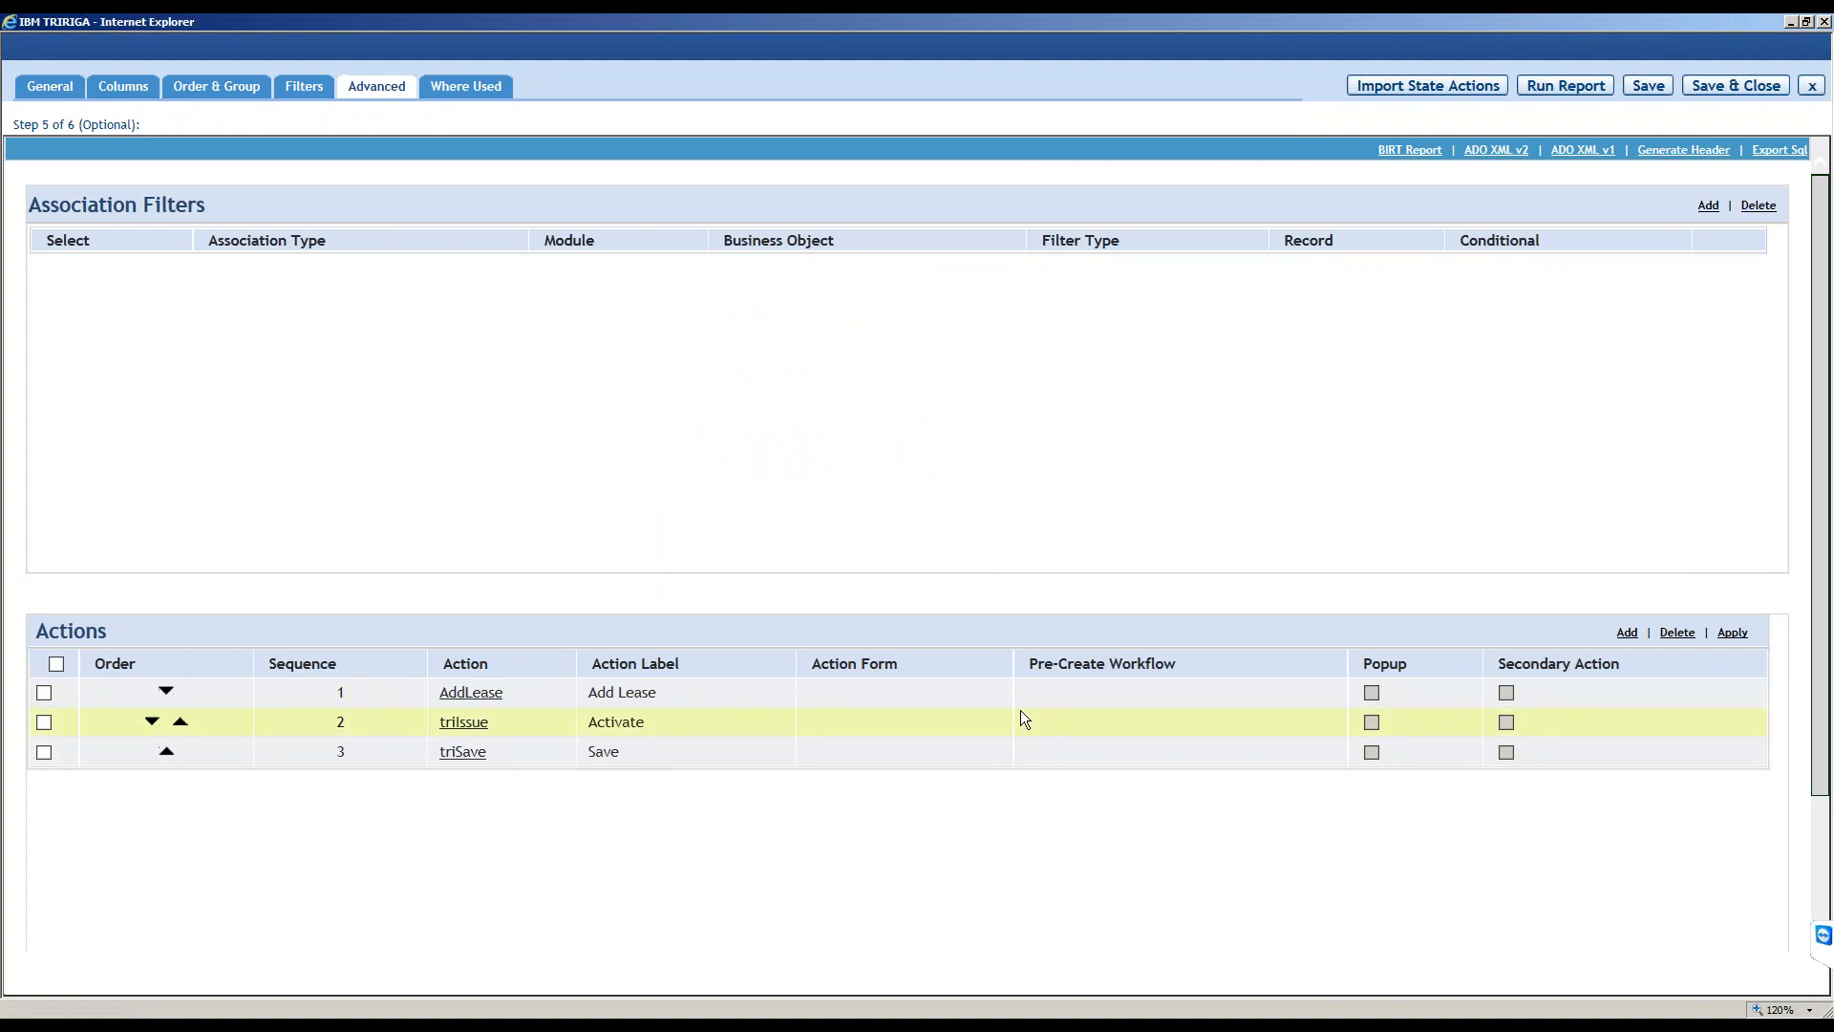
Reorder the report's actions so that triIssue comes first, followed by AddLease and triSave.
{"action": "left_click_drag", "start_coordinate": [646, 723], "coordinate": [586, 723]}
{"action": "left_click", "coordinate": [605, 795]}
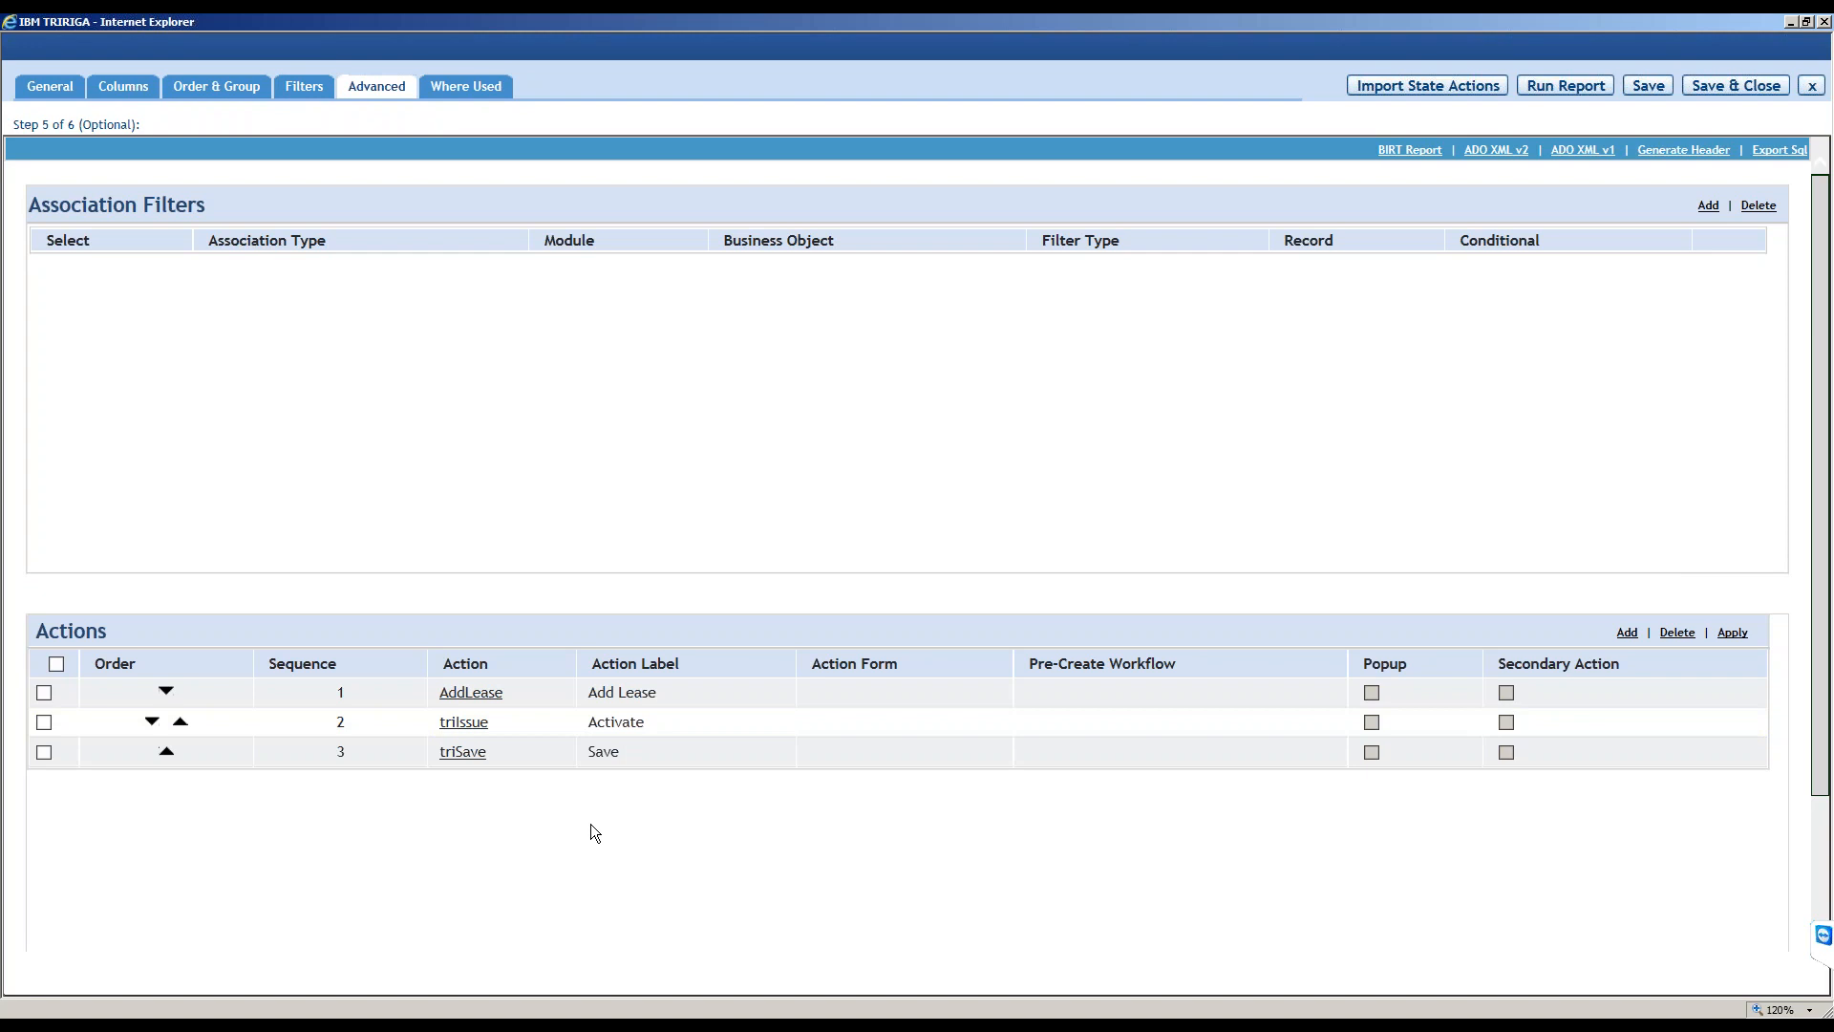
{"action": "left_click", "coordinate": [180, 723]}
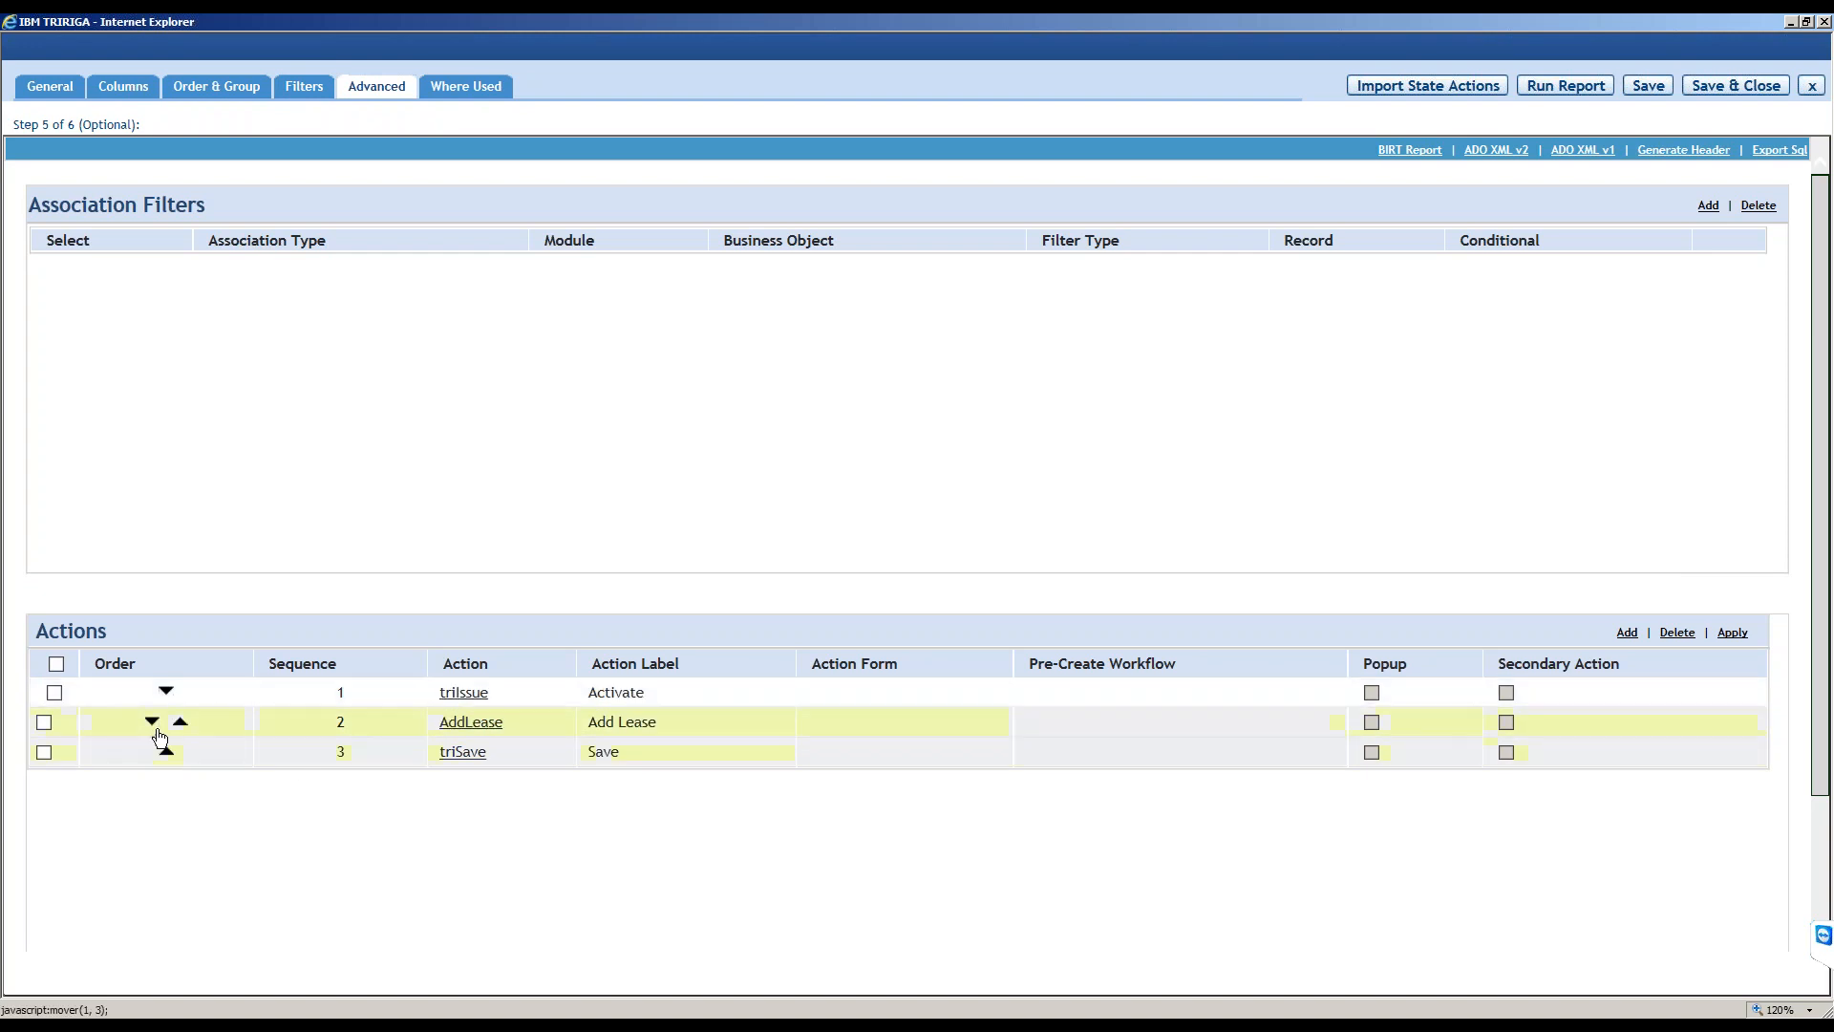
{"action": "left_click", "coordinate": [152, 723]}
{"action": "left_click", "coordinate": [167, 752]}
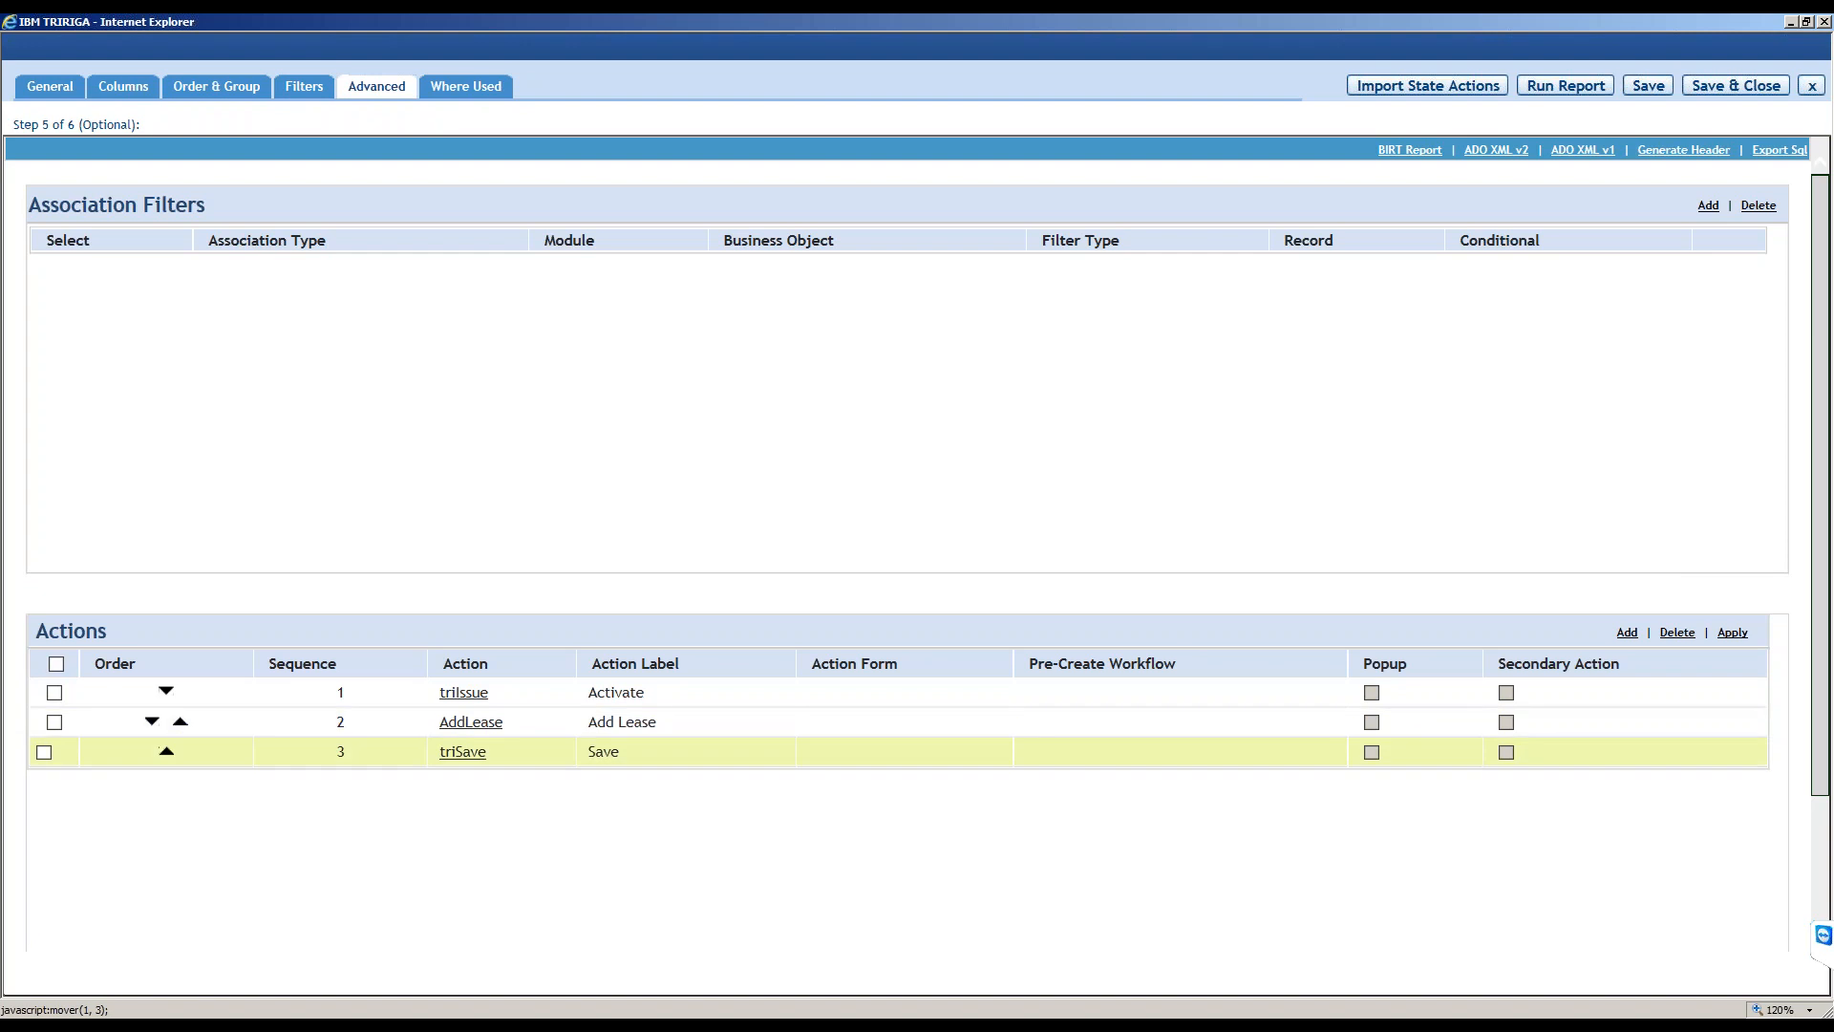
Move the AddLease action to first place, ahead of triIssue, and save the report.
{"action": "left_click", "coordinate": [181, 723]}
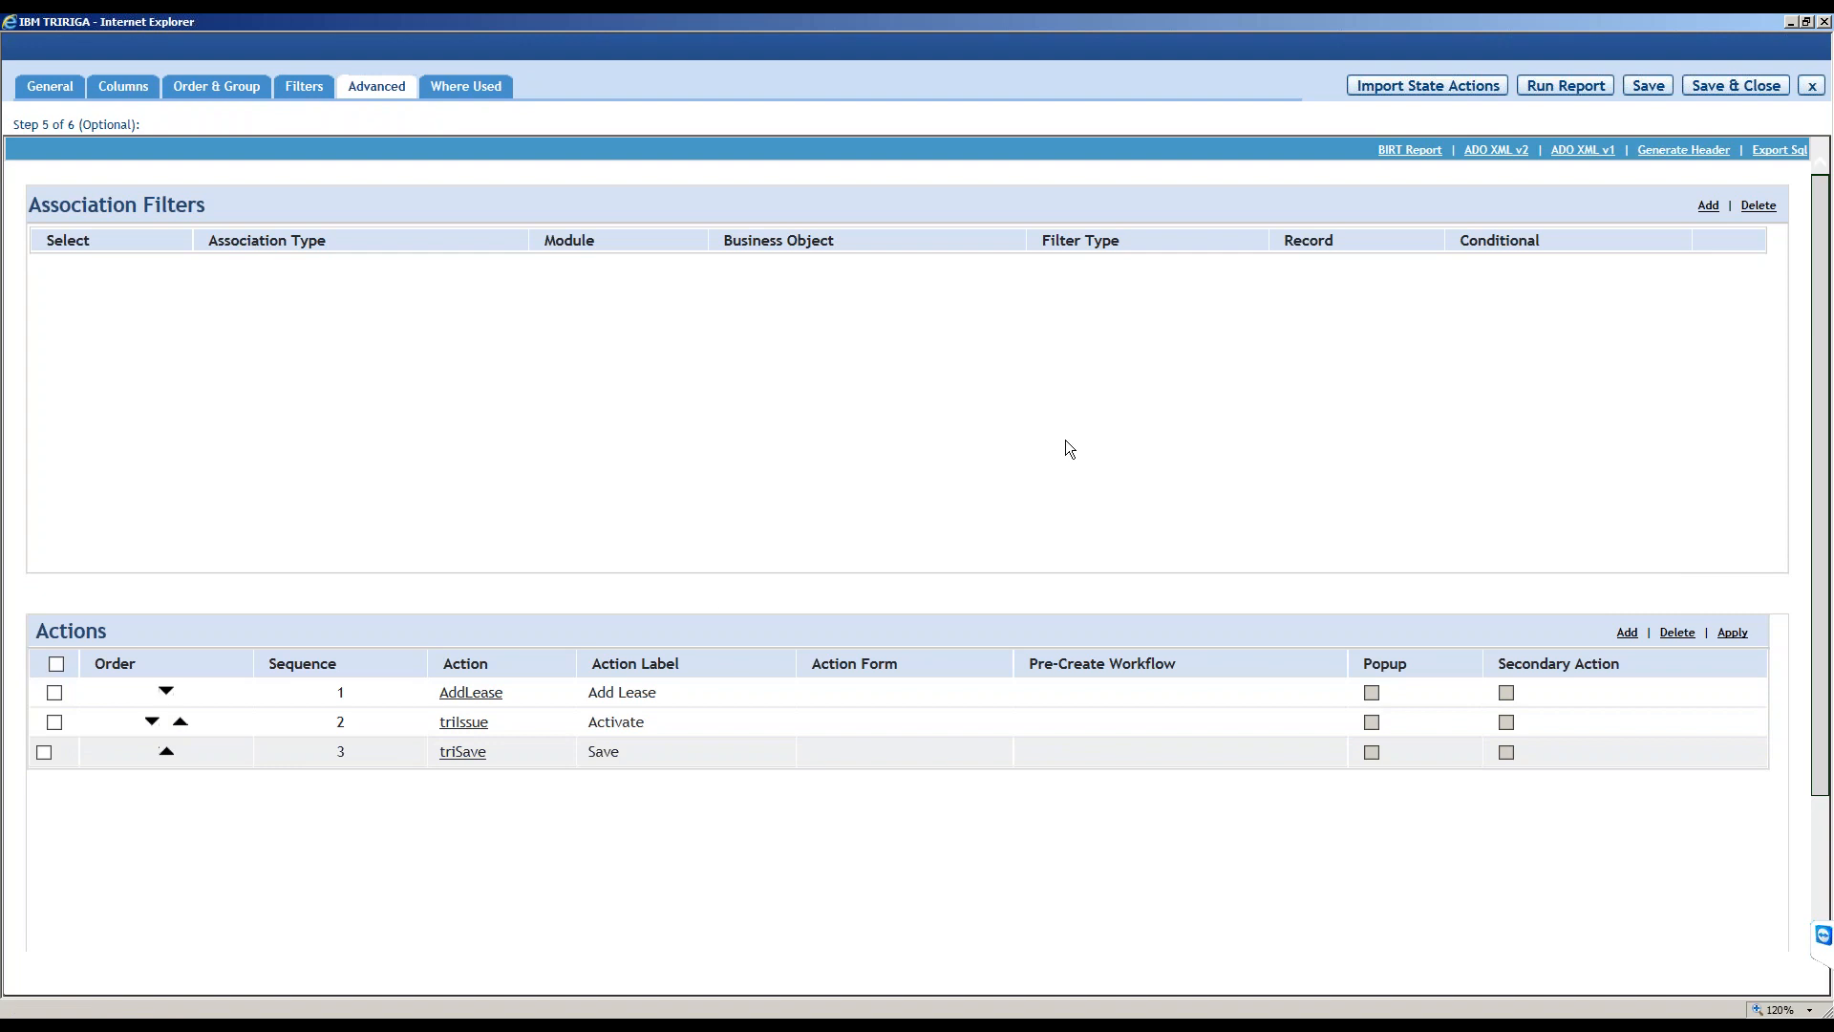
{"action": "left_click", "coordinate": [1650, 87]}
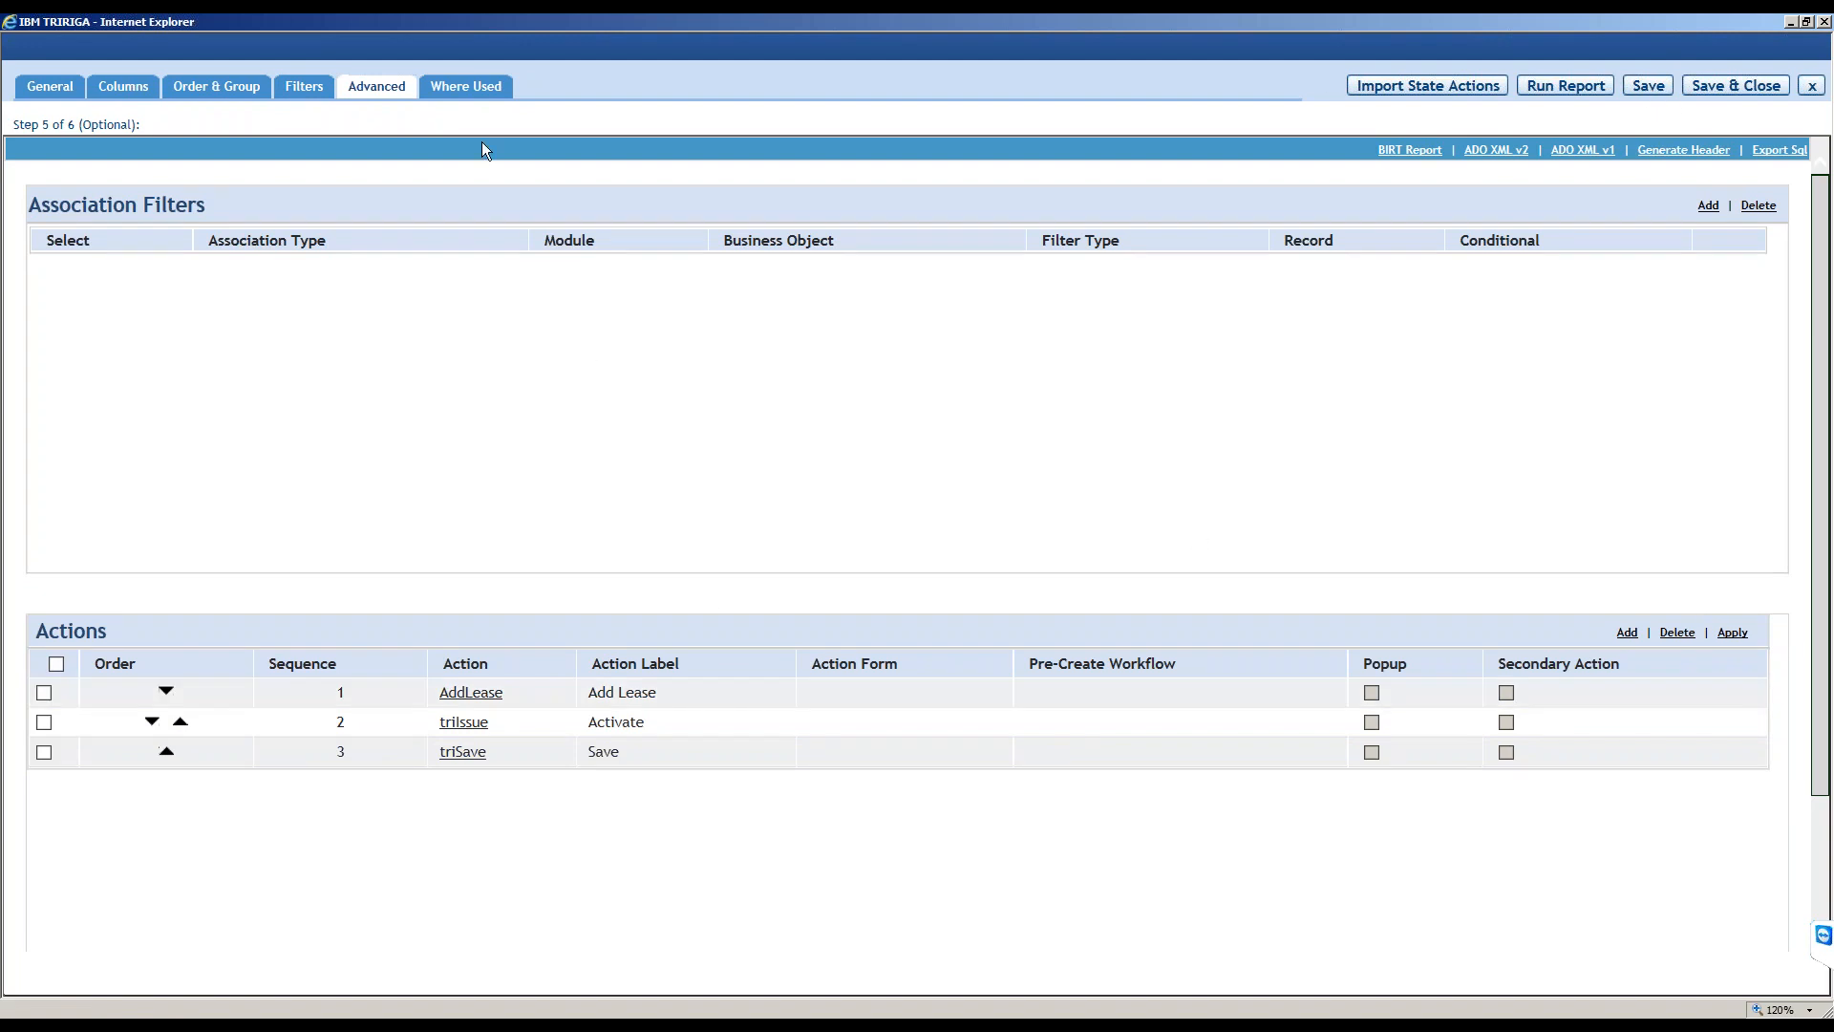
Open the report's Where Used information and examine the Other Usage section and its columns.
{"action": "left_click", "coordinate": [460, 93]}
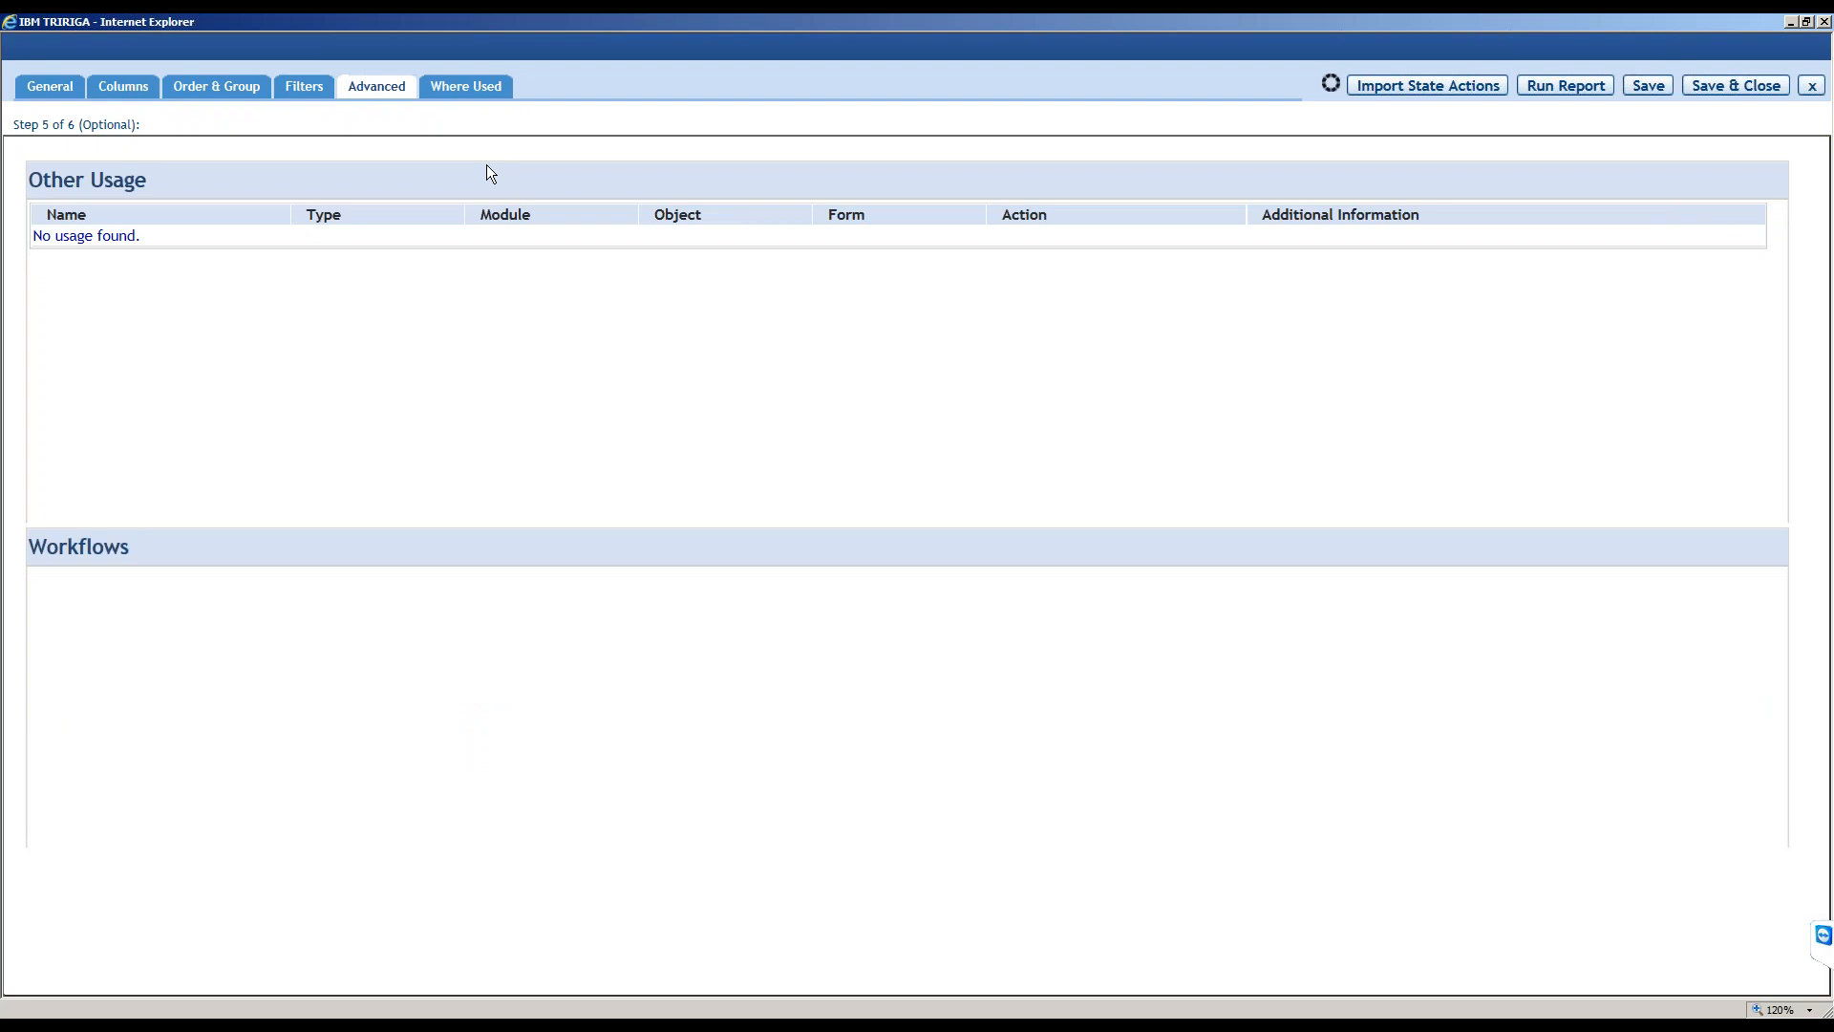
{"action": "triple_click", "coordinate": [59, 173]}
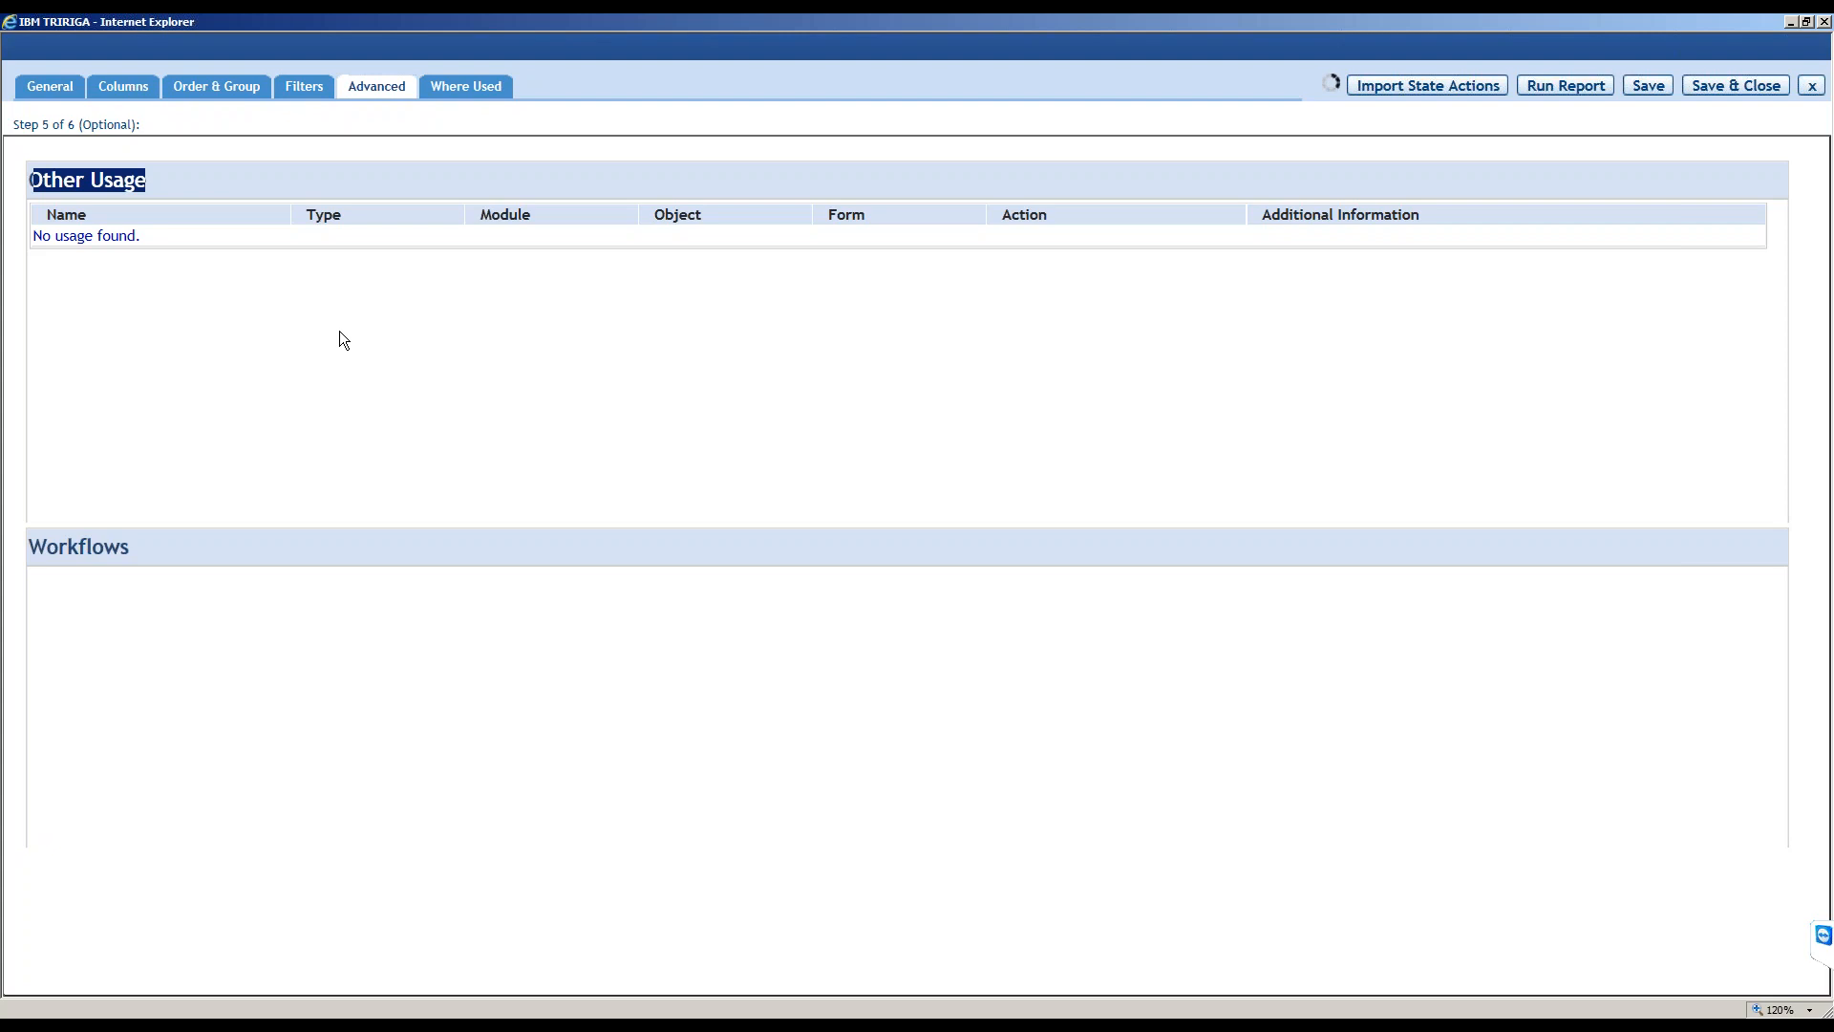
{"action": "double_click", "coordinate": [836, 216]}
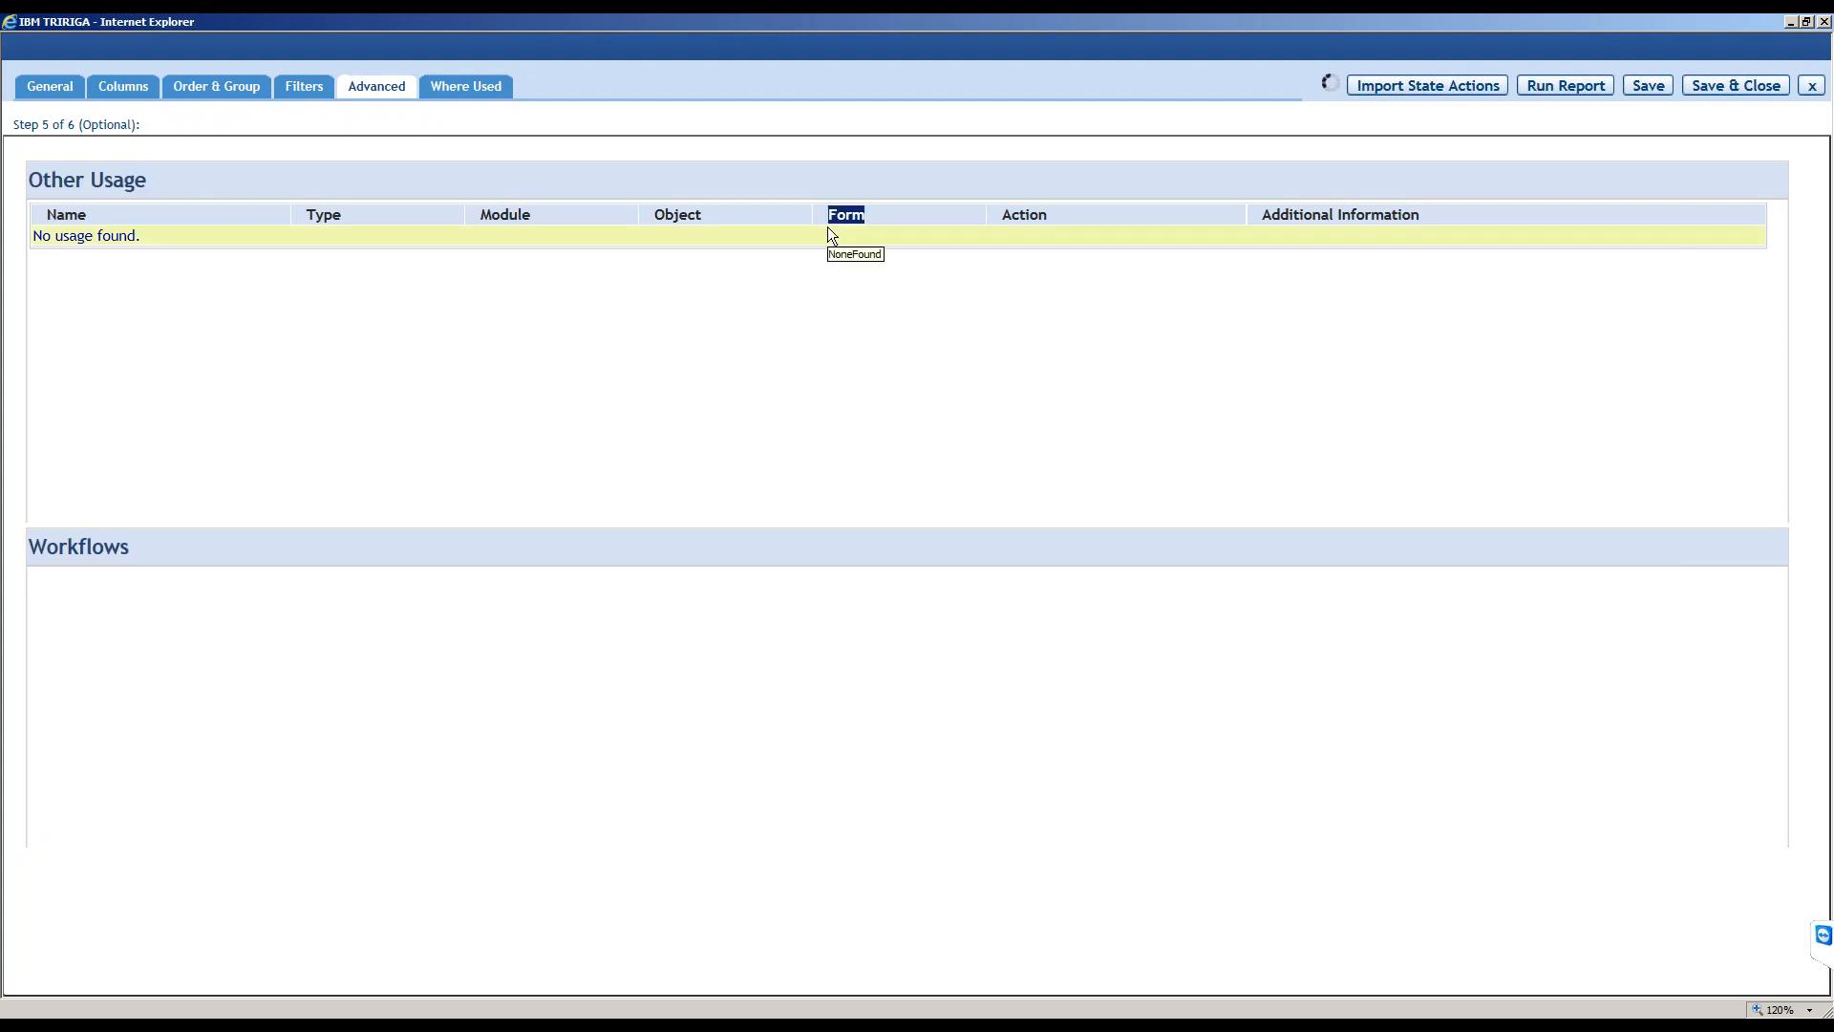
Put the report window away, view the Contracts portal page and return to the report window.
{"action": "left_click", "coordinate": [1793, 22]}
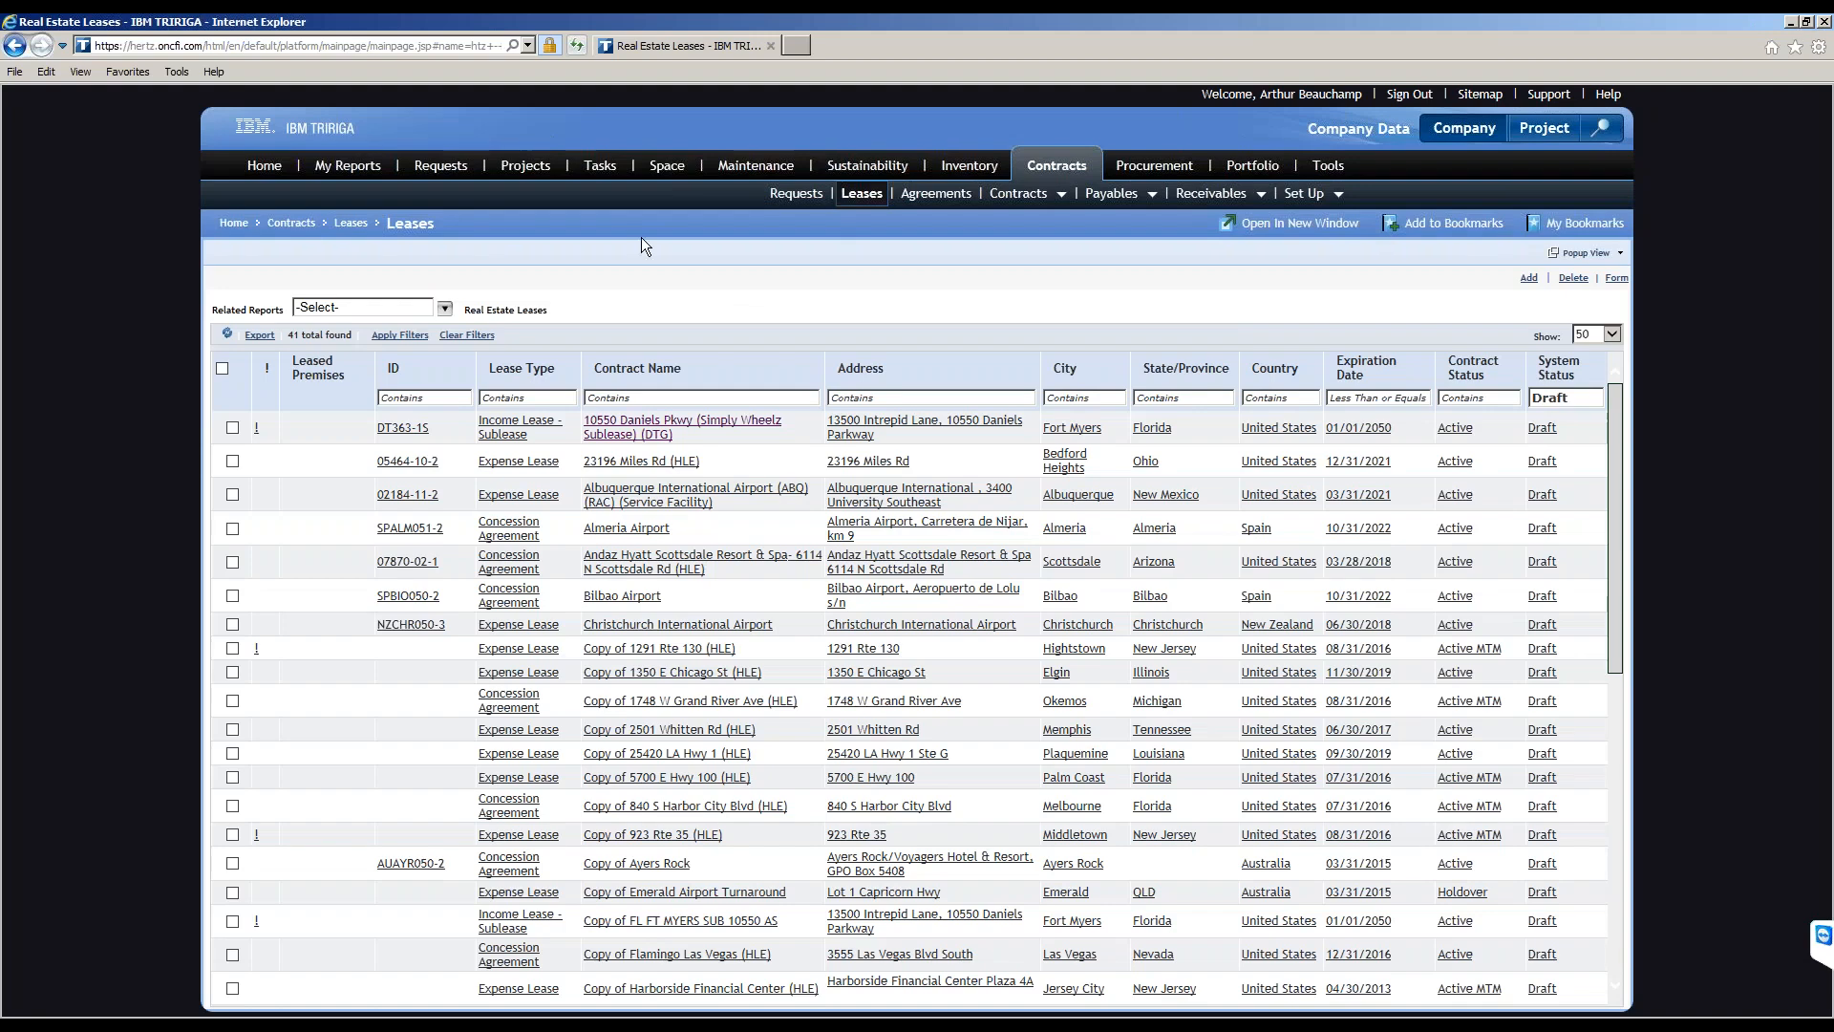
{"action": "left_click", "coordinate": [902, 163]}
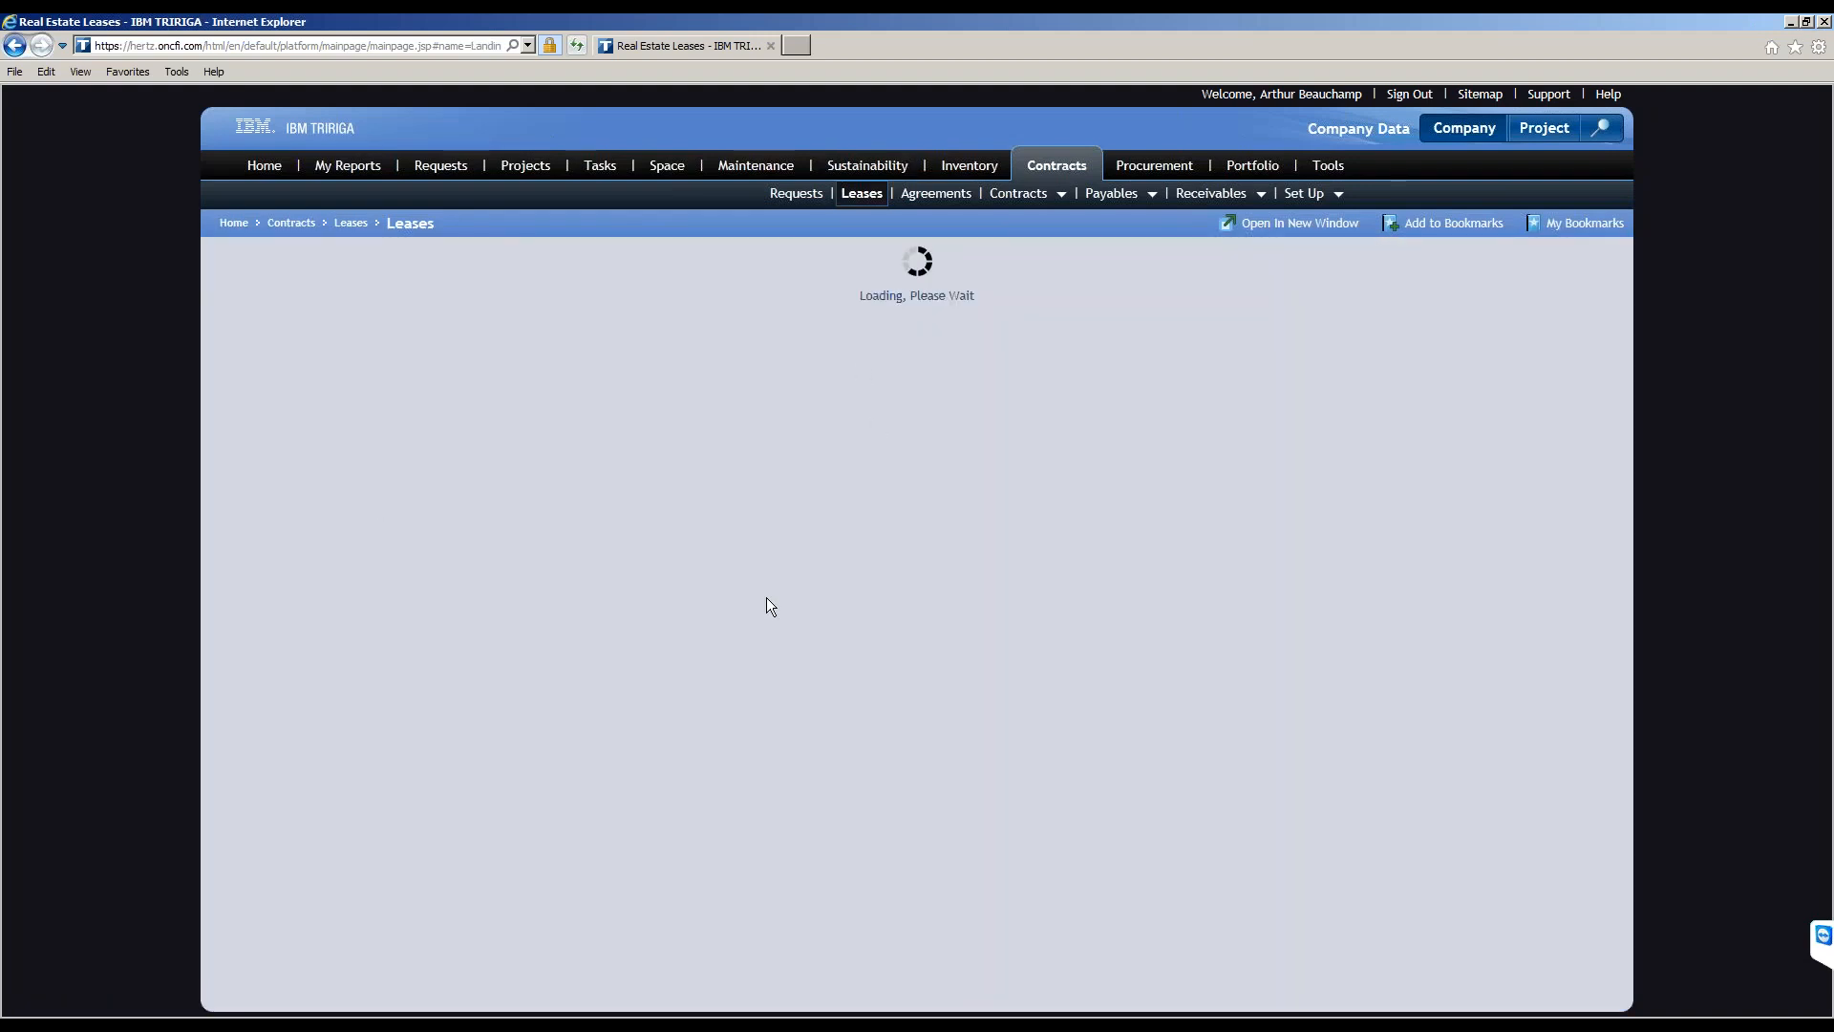
{"action": "left_click", "coordinate": [1060, 170]}
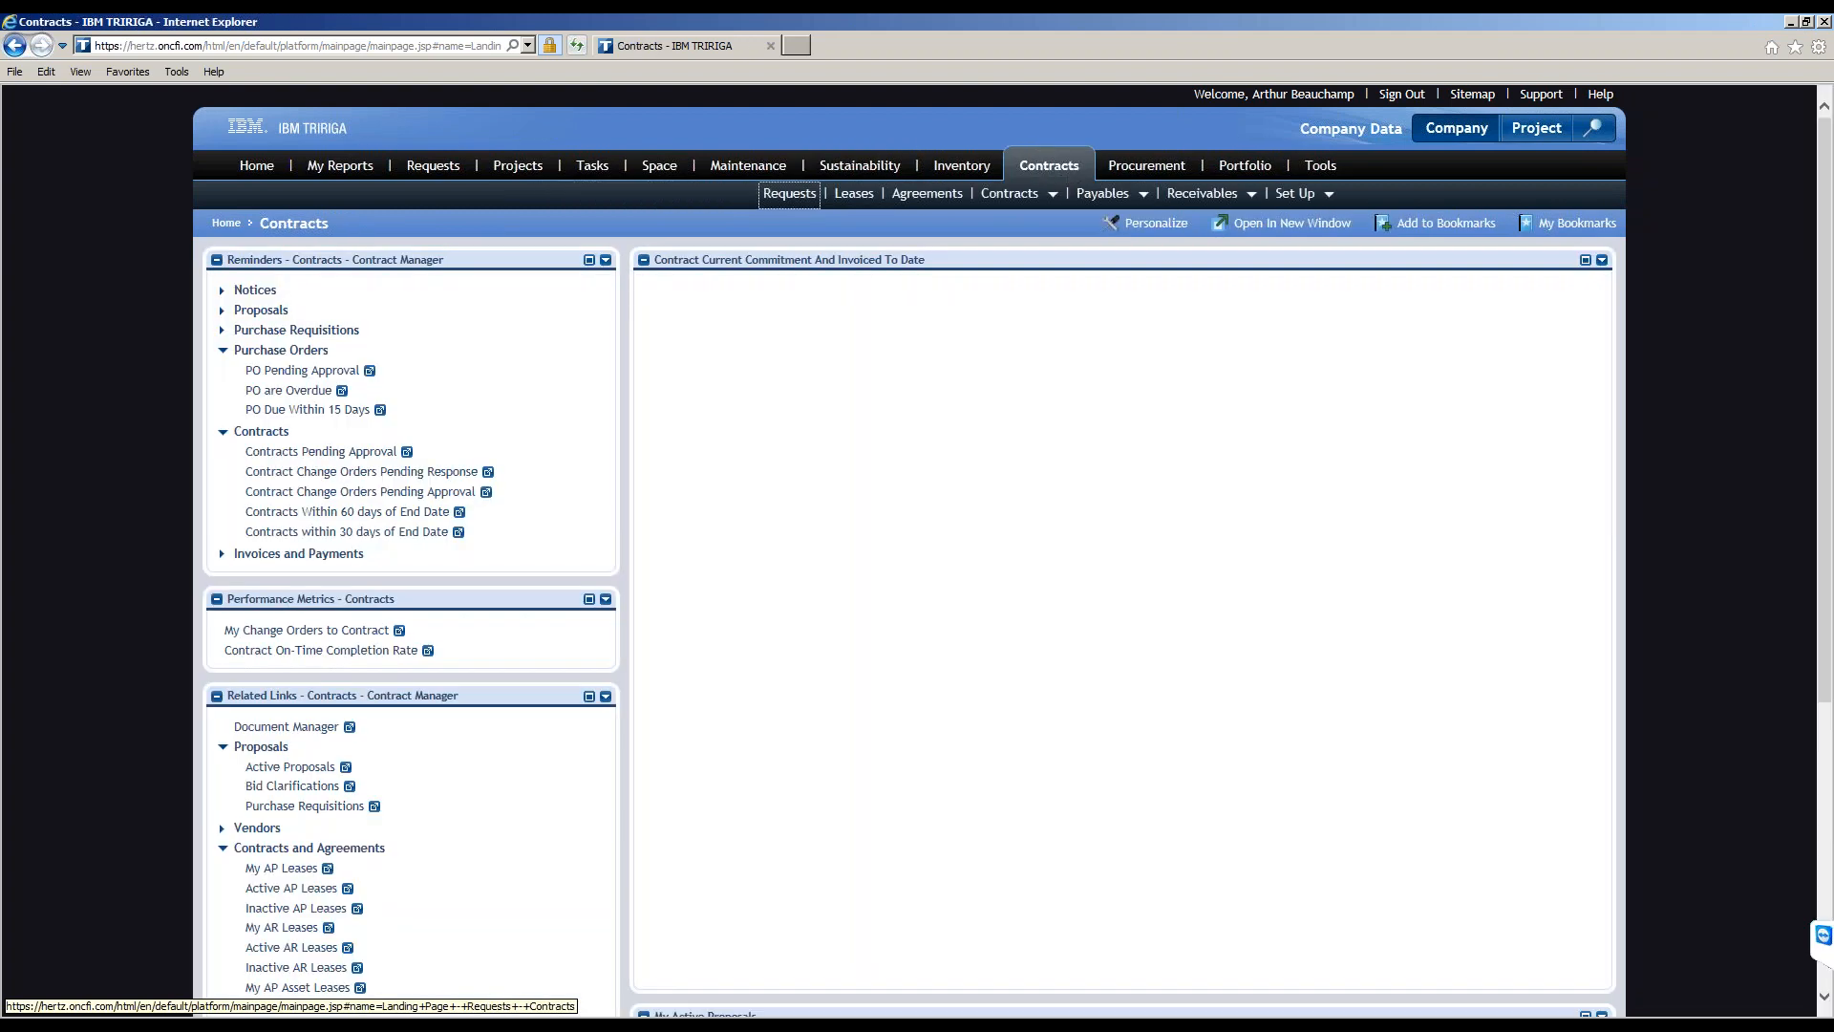
{"action": "left_click", "coordinate": [139, 1024]}
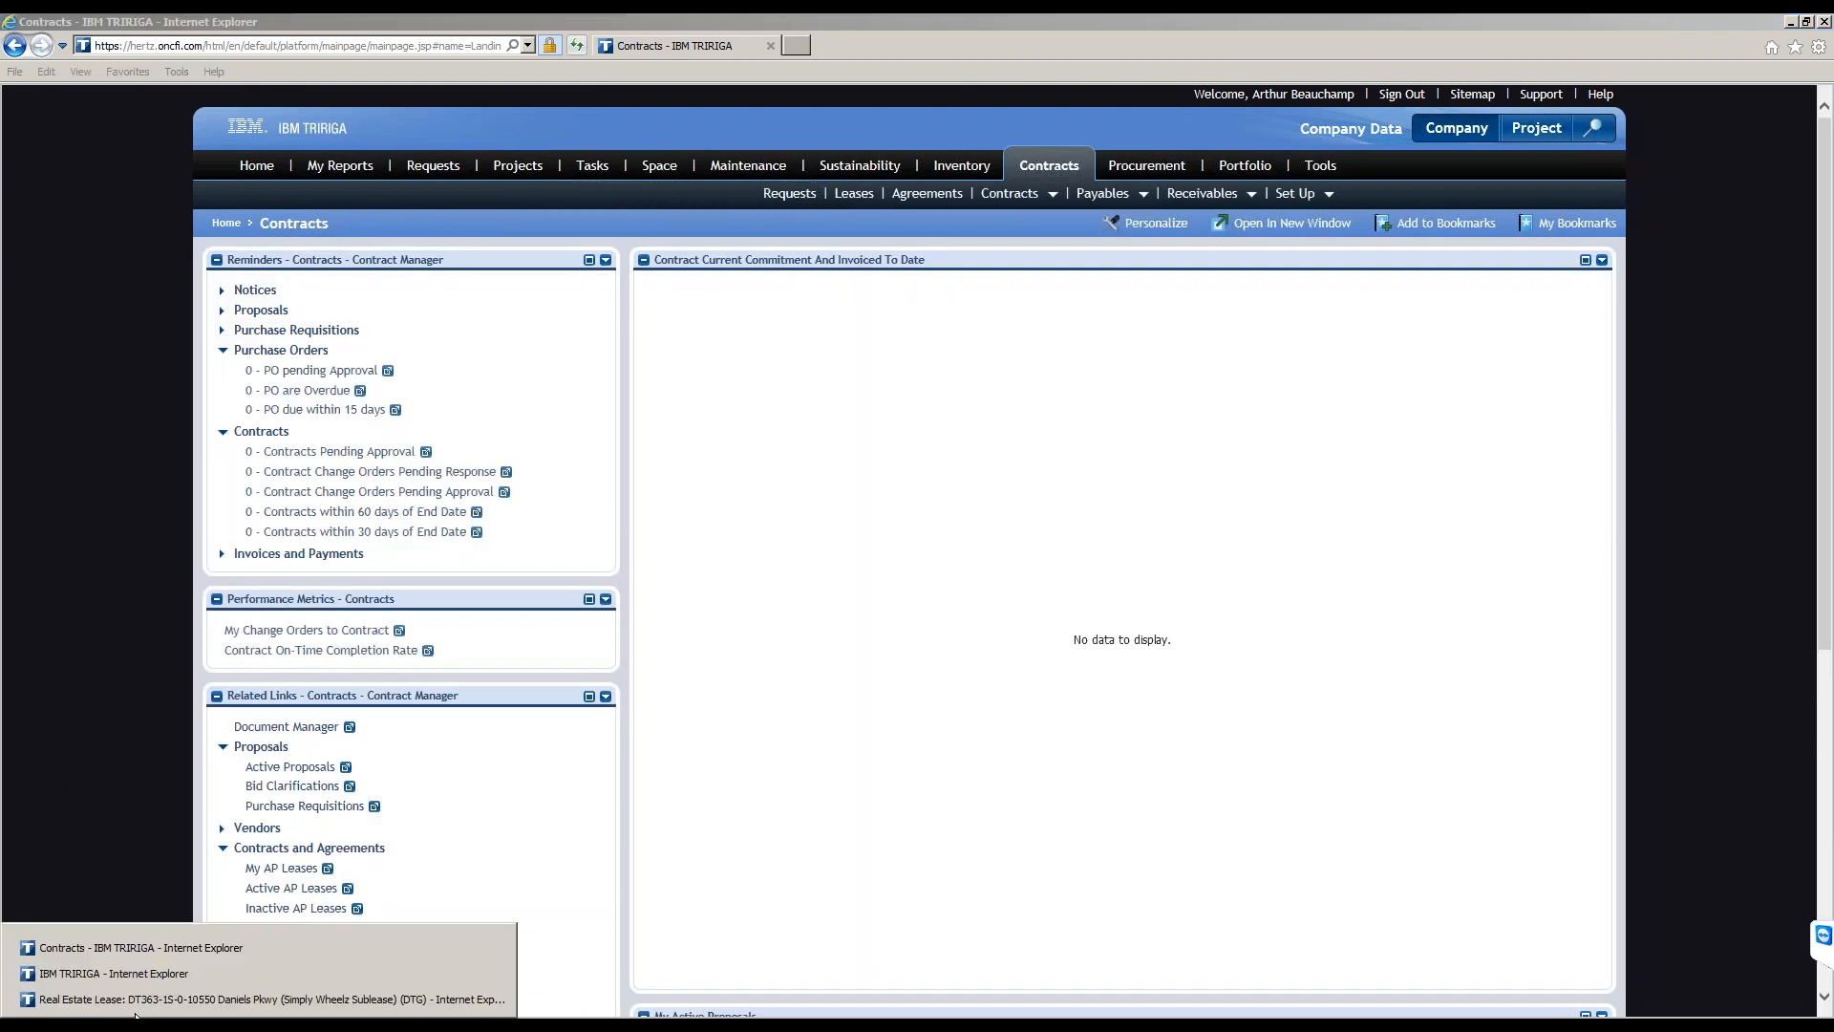
{"action": "left_click", "coordinate": [137, 979]}
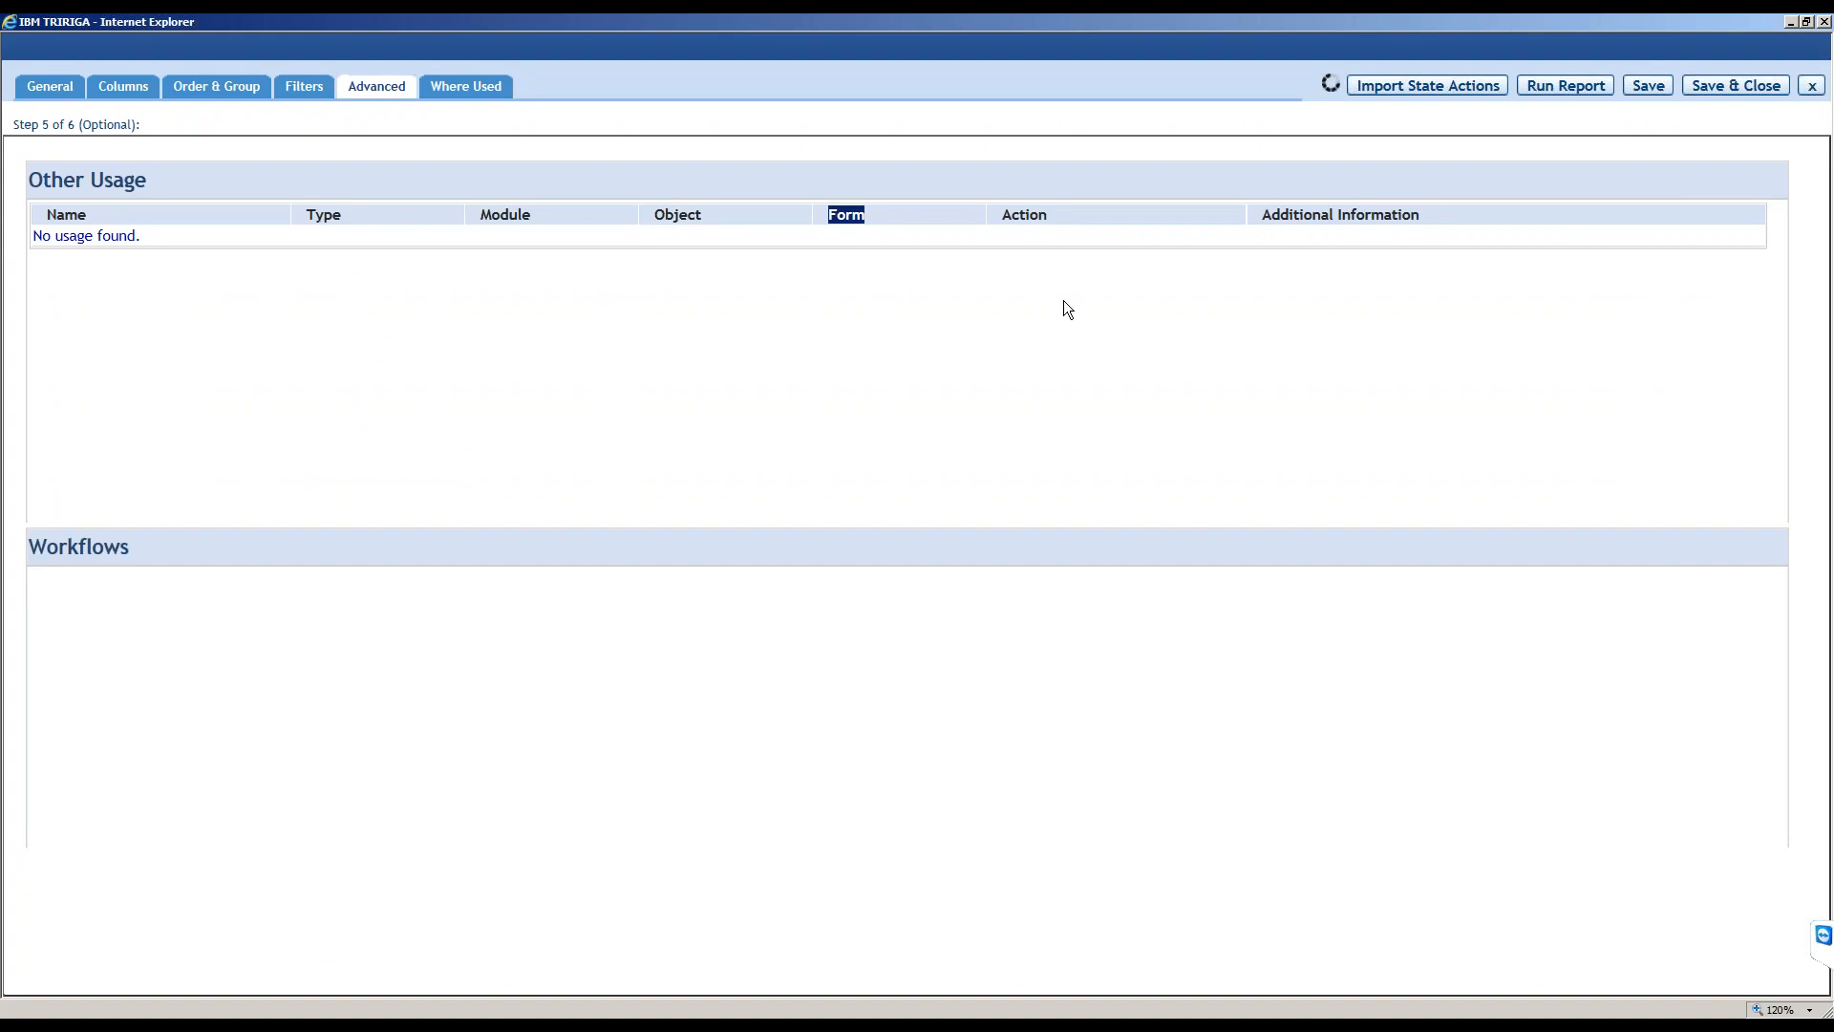
Examine the Other Usage and Workflows sections, request a usage export and cancel its download.
{"action": "left_click", "coordinate": [765, 592]}
{"action": "left_click_drag", "start_coordinate": [682, 24], "coordinate": [676, 44]}
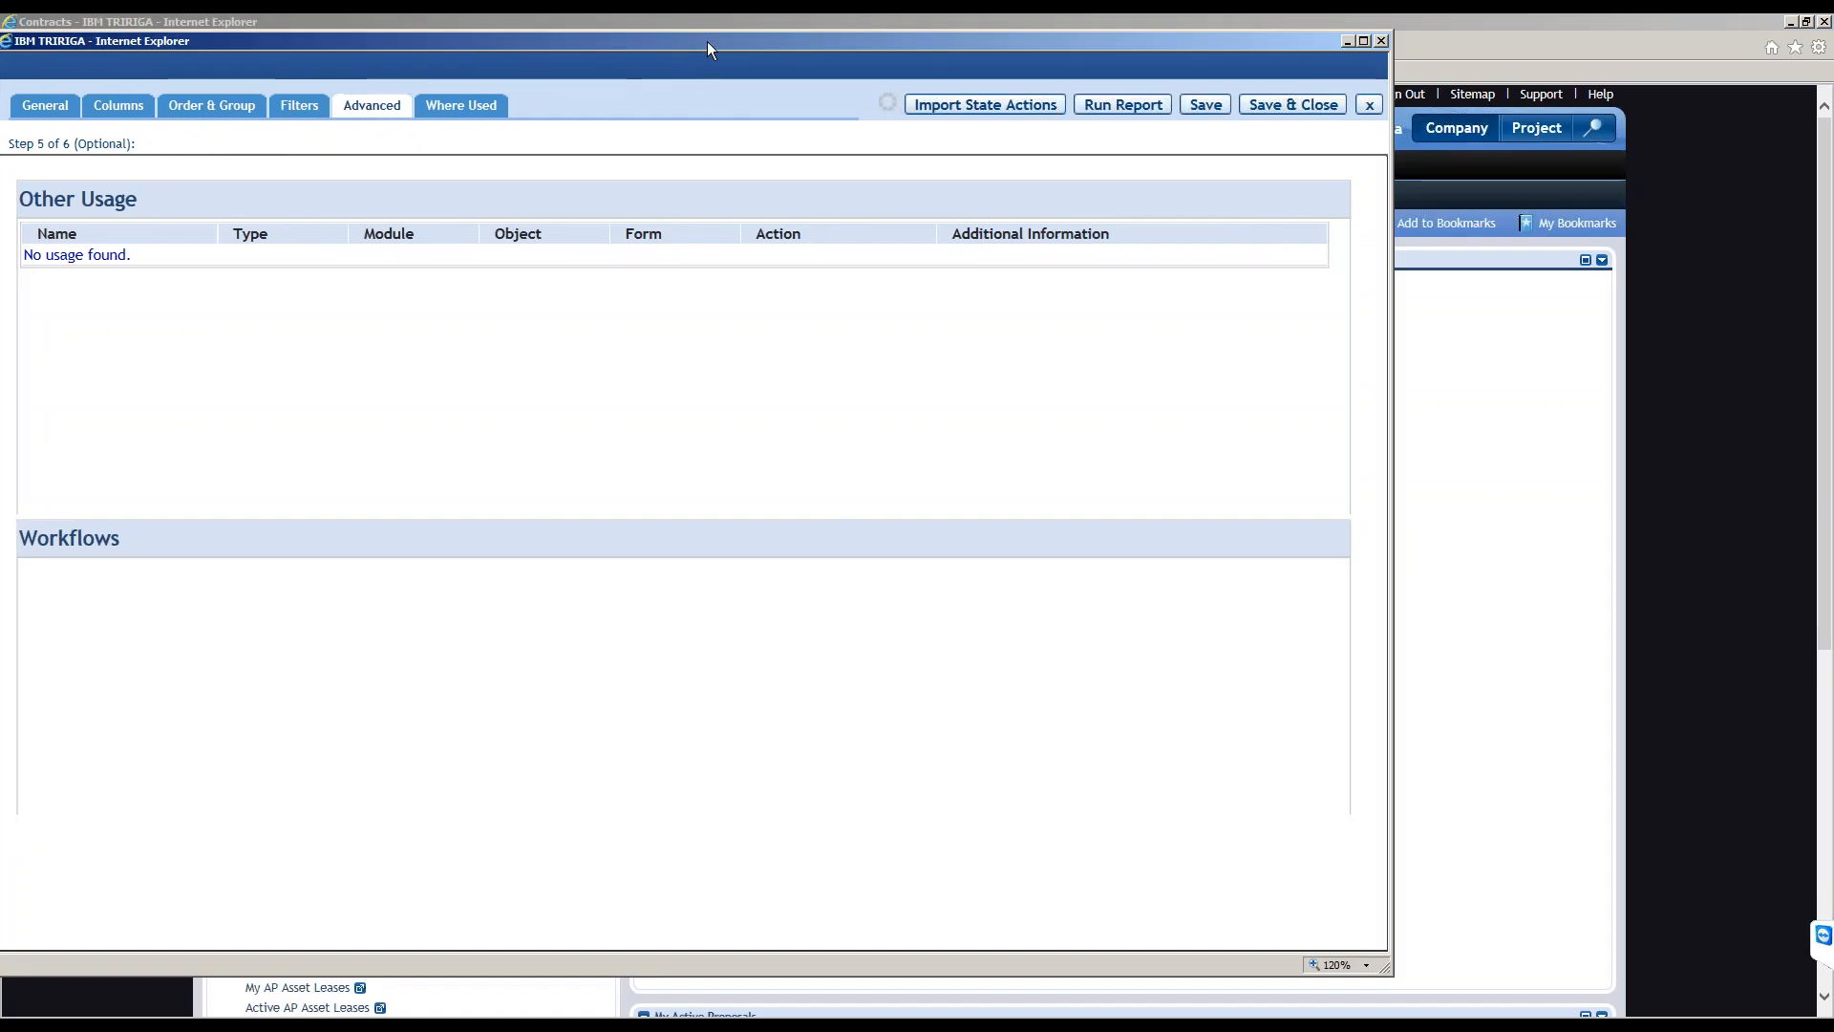
{"action": "double_click", "coordinate": [706, 47]}
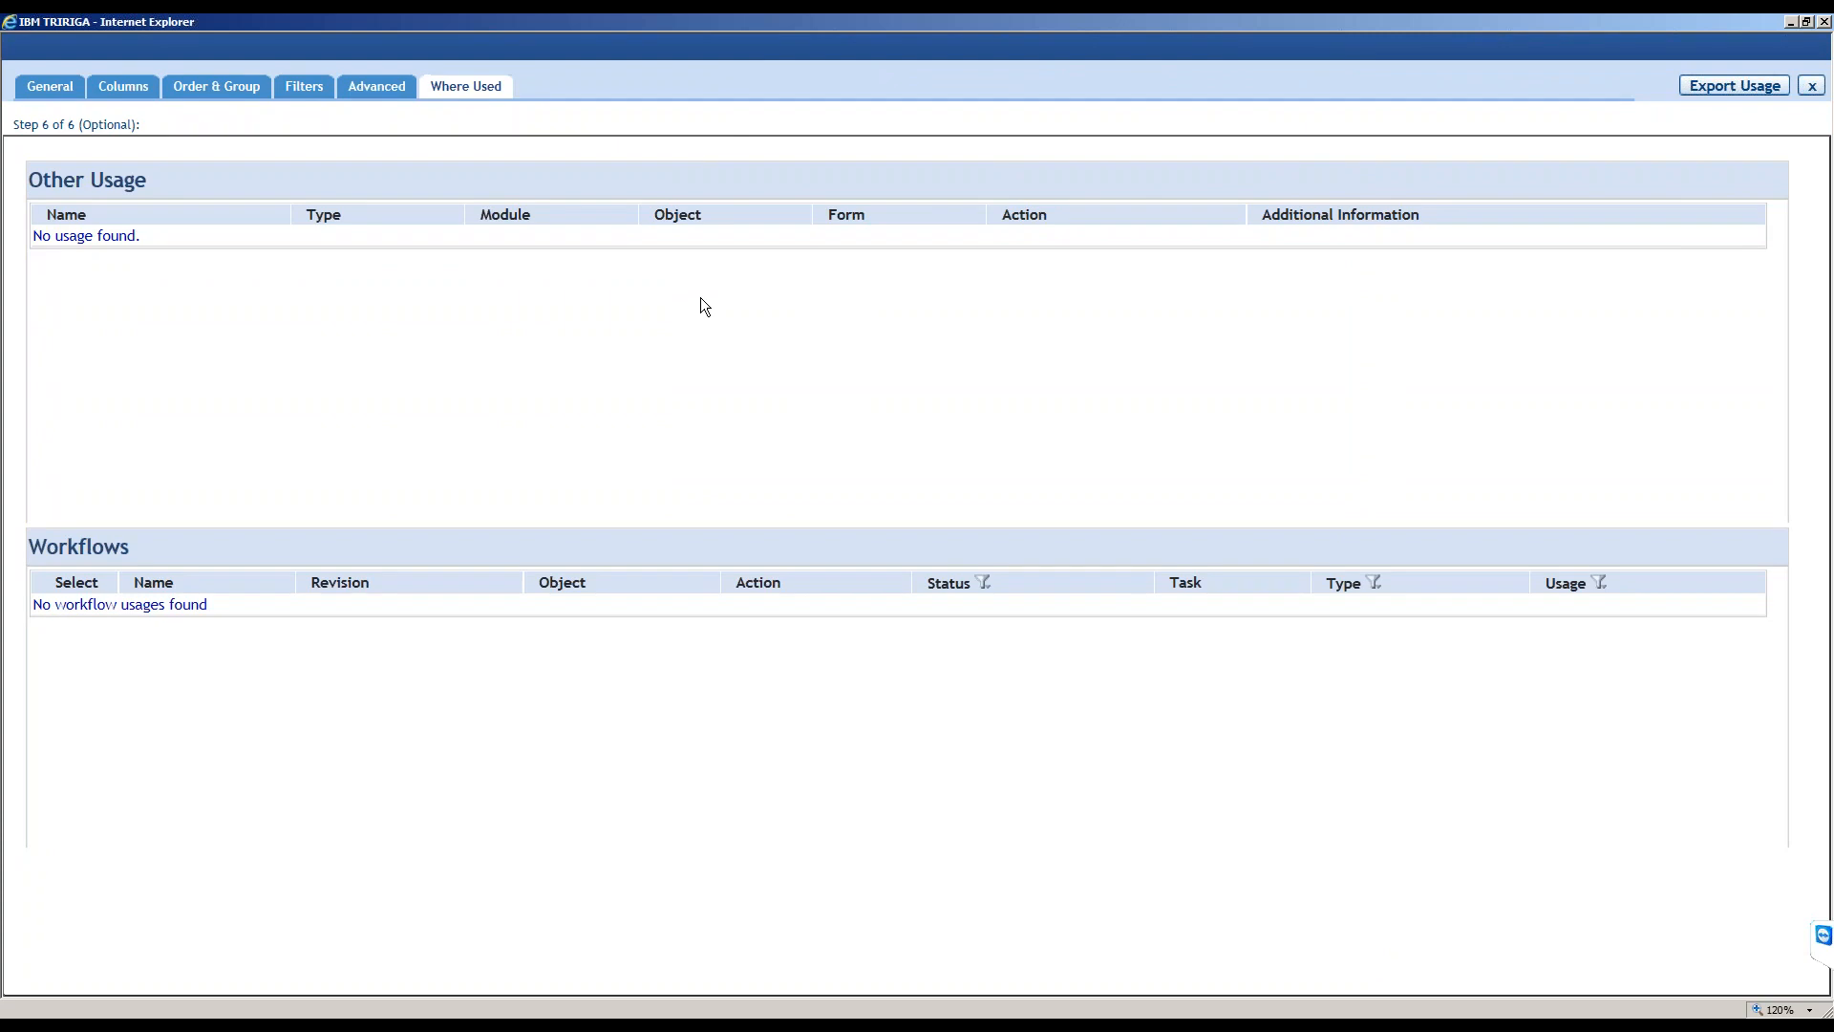
{"action": "triple_click", "coordinate": [89, 237]}
{"action": "left_click", "coordinate": [154, 291]}
{"action": "left_click_drag", "start_coordinate": [221, 599], "coordinate": [36, 559]}
{"action": "left_click", "coordinate": [506, 720]}
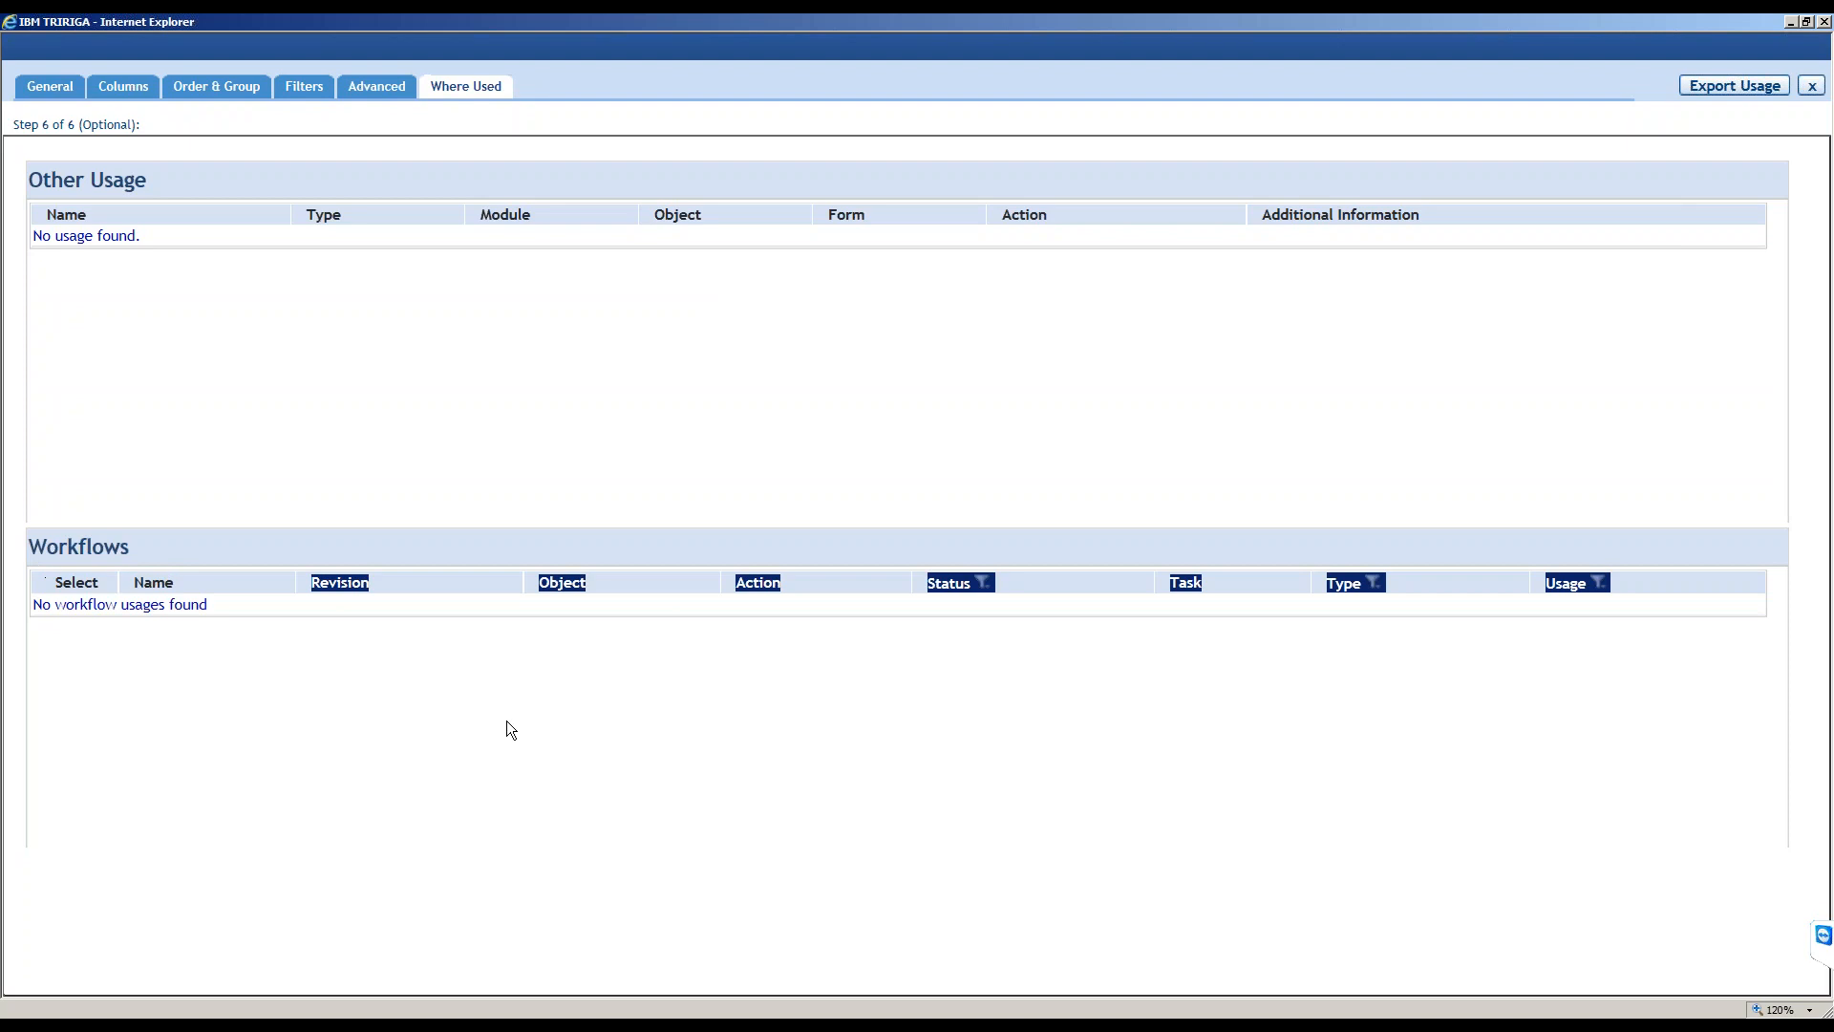
{"action": "left_click", "coordinate": [1733, 87]}
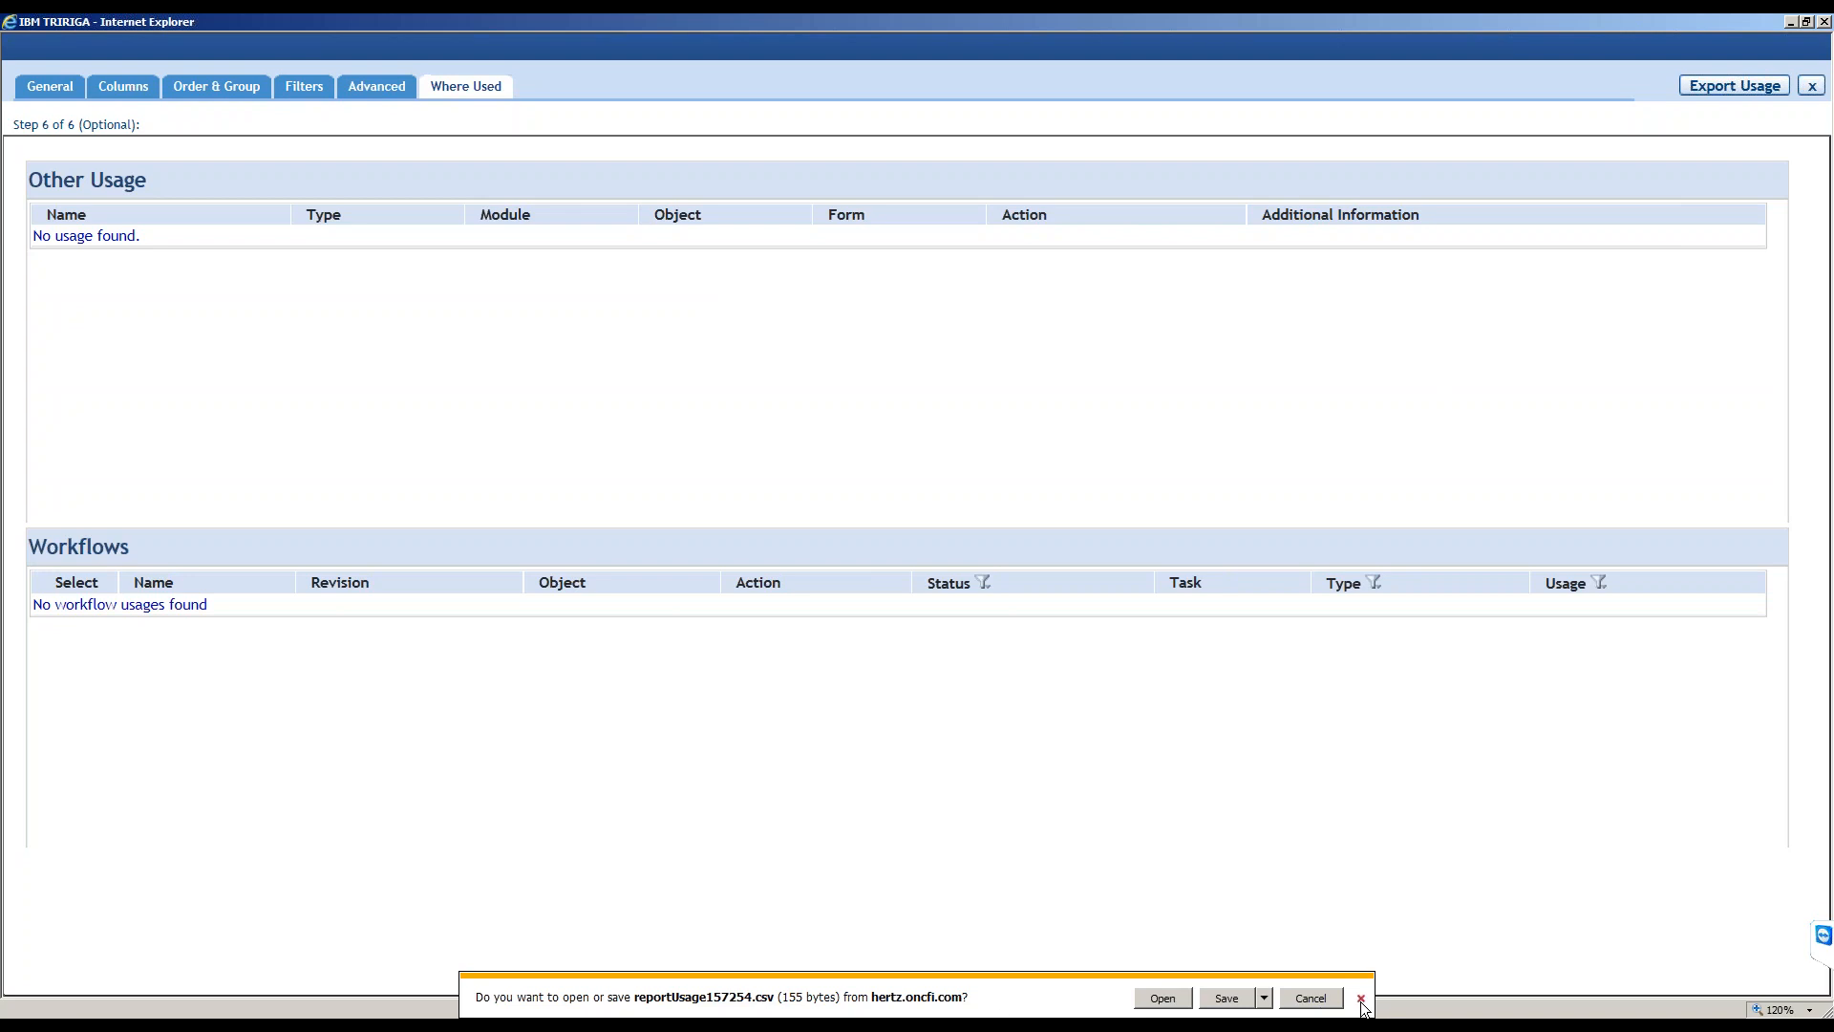
{"action": "left_click", "coordinate": [1316, 1000]}
Check the report's general settings and move the Internal Headcount display column to the last place.
{"action": "left_click", "coordinate": [50, 86]}
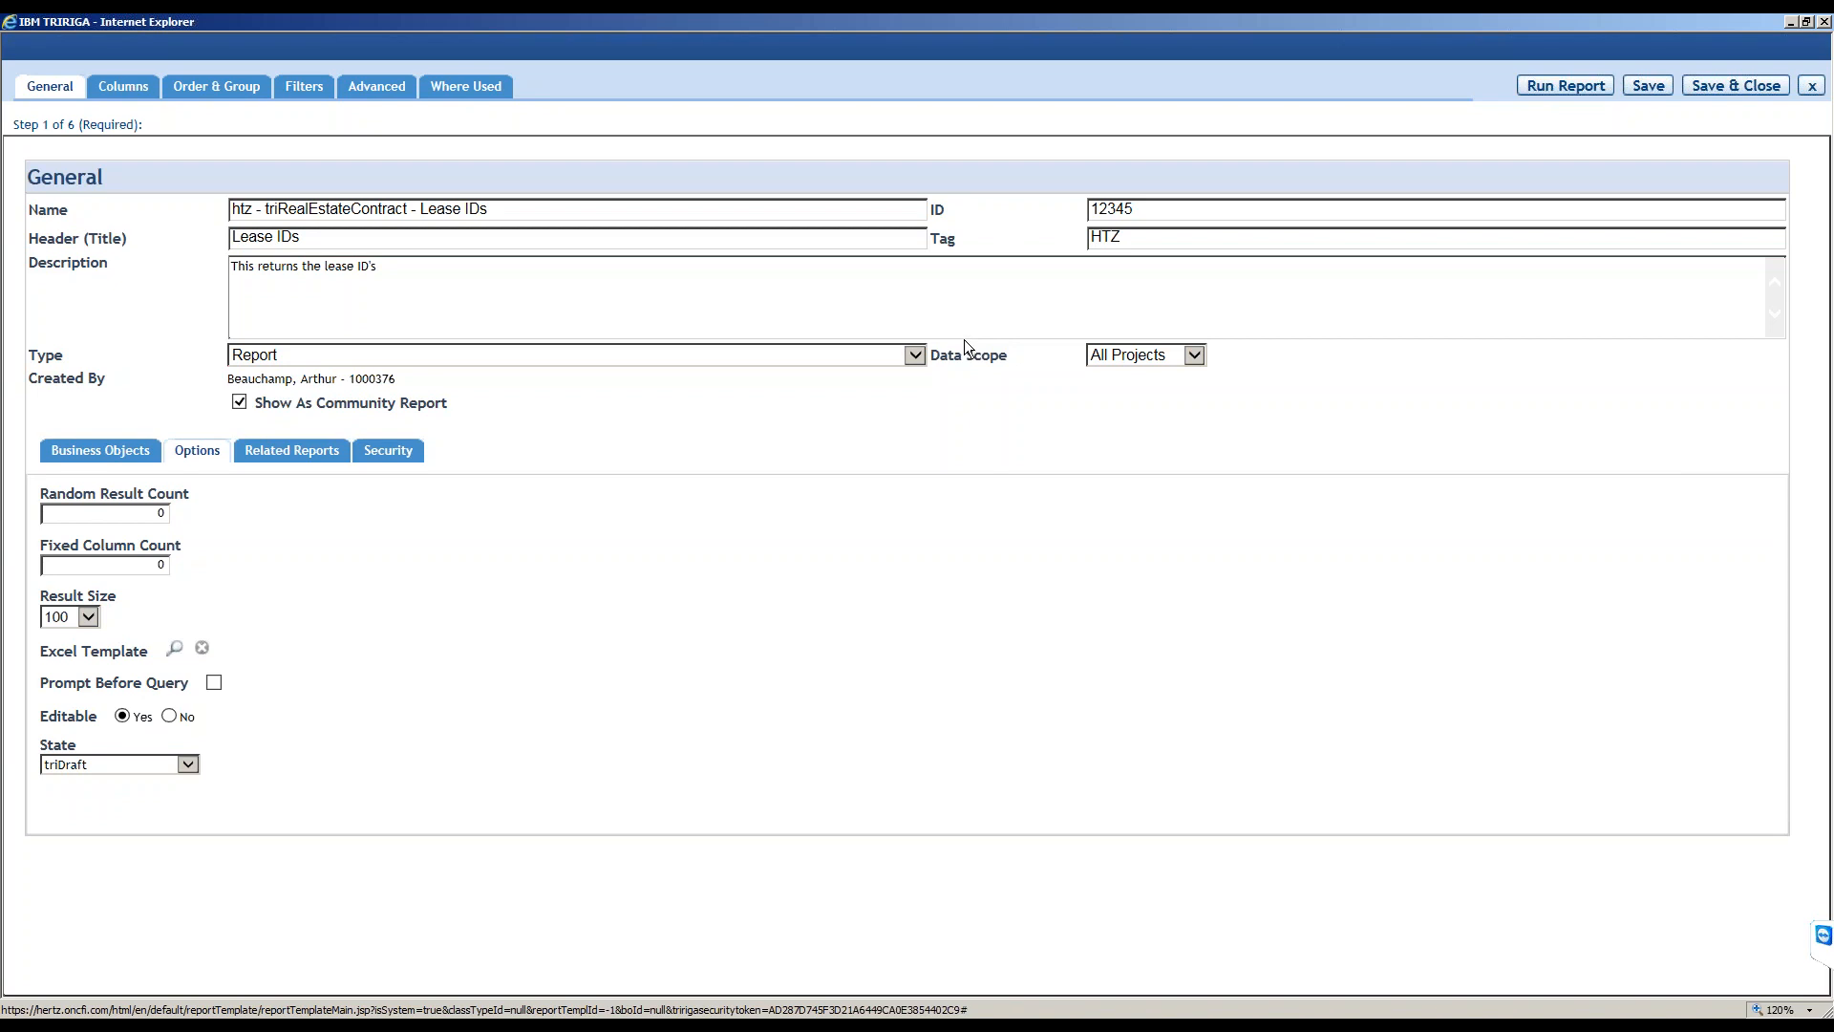
{"action": "left_click", "coordinate": [124, 86]}
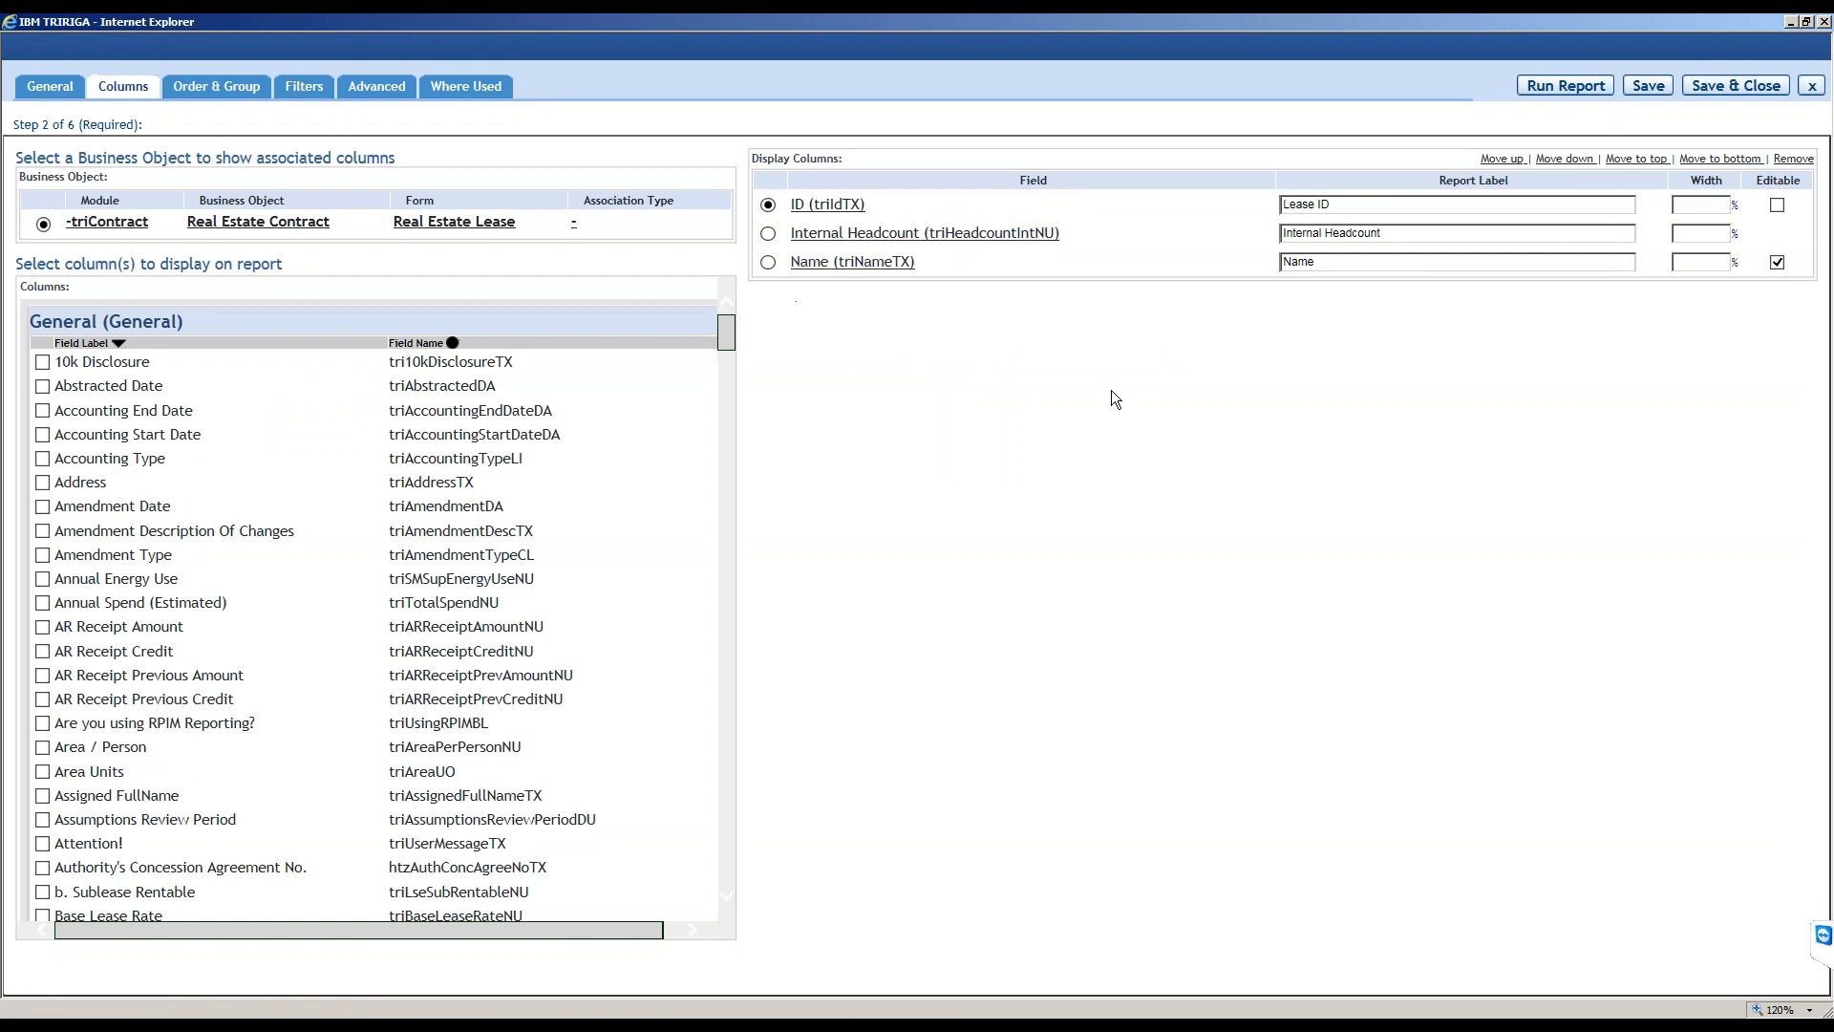
{"action": "left_click", "coordinate": [768, 233]}
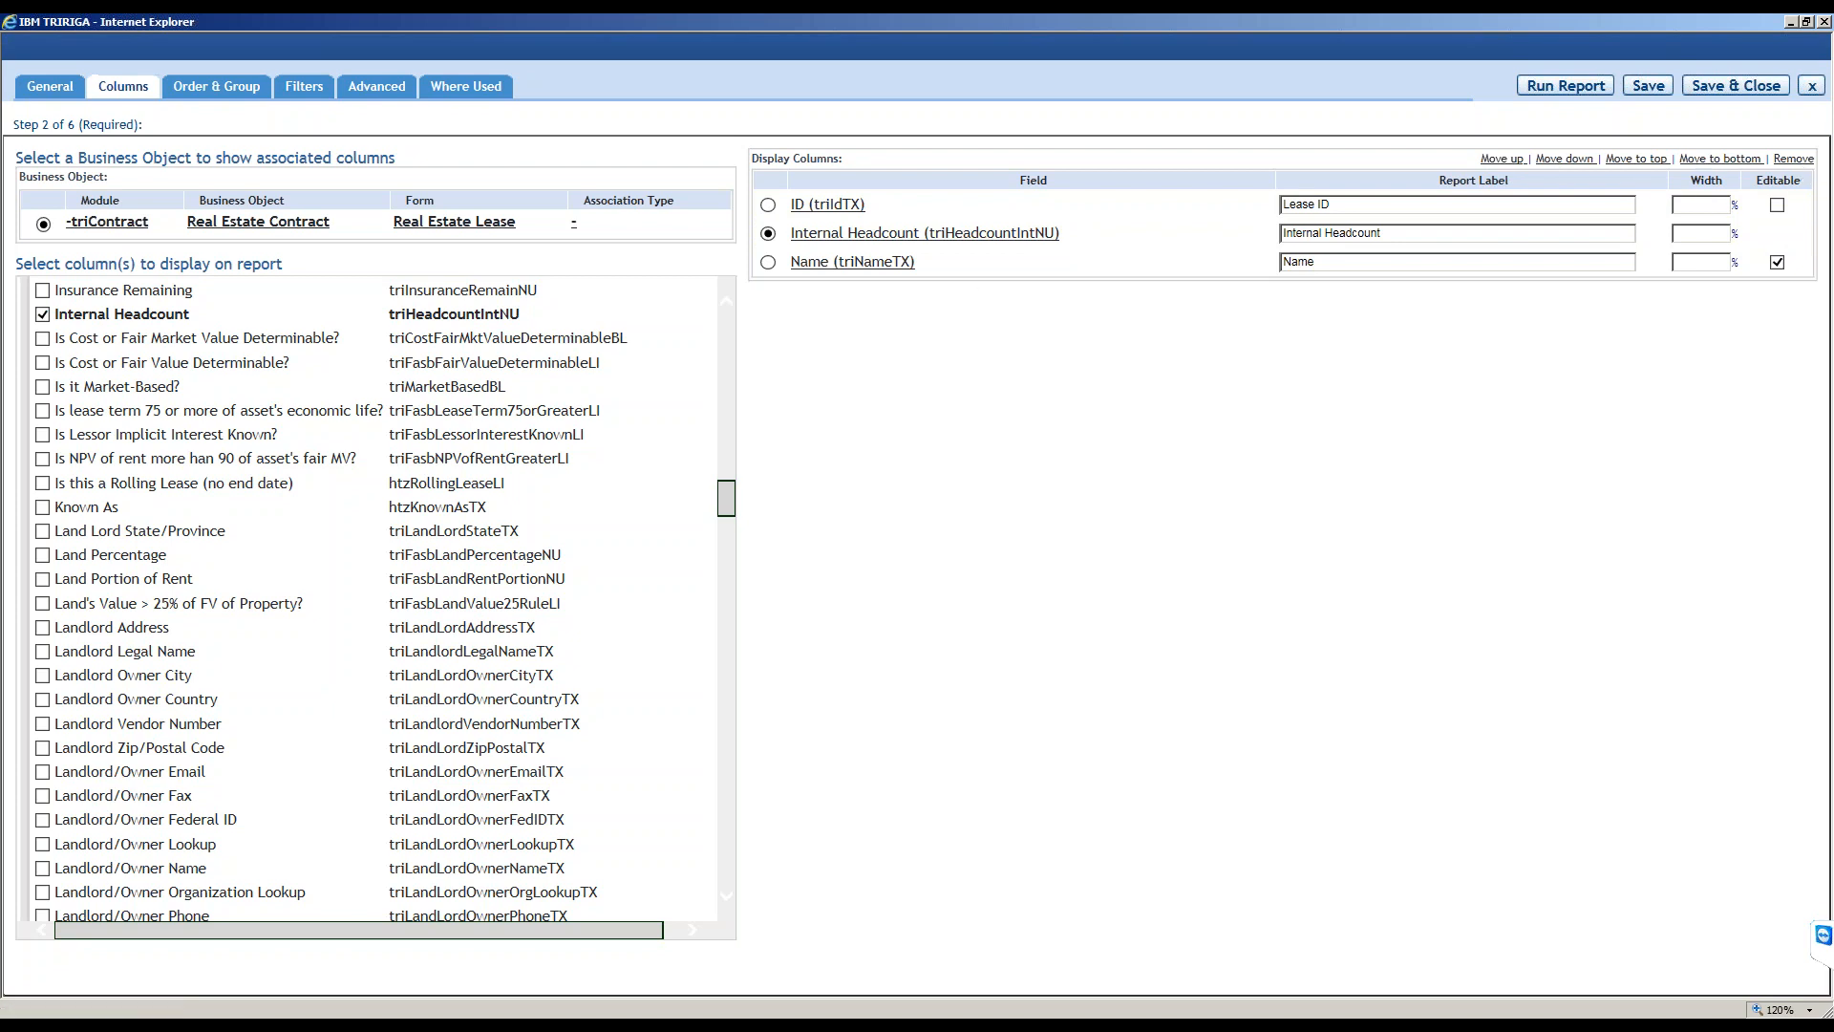
{"action": "left_click", "coordinate": [769, 203]}
{"action": "left_click", "coordinate": [767, 234]}
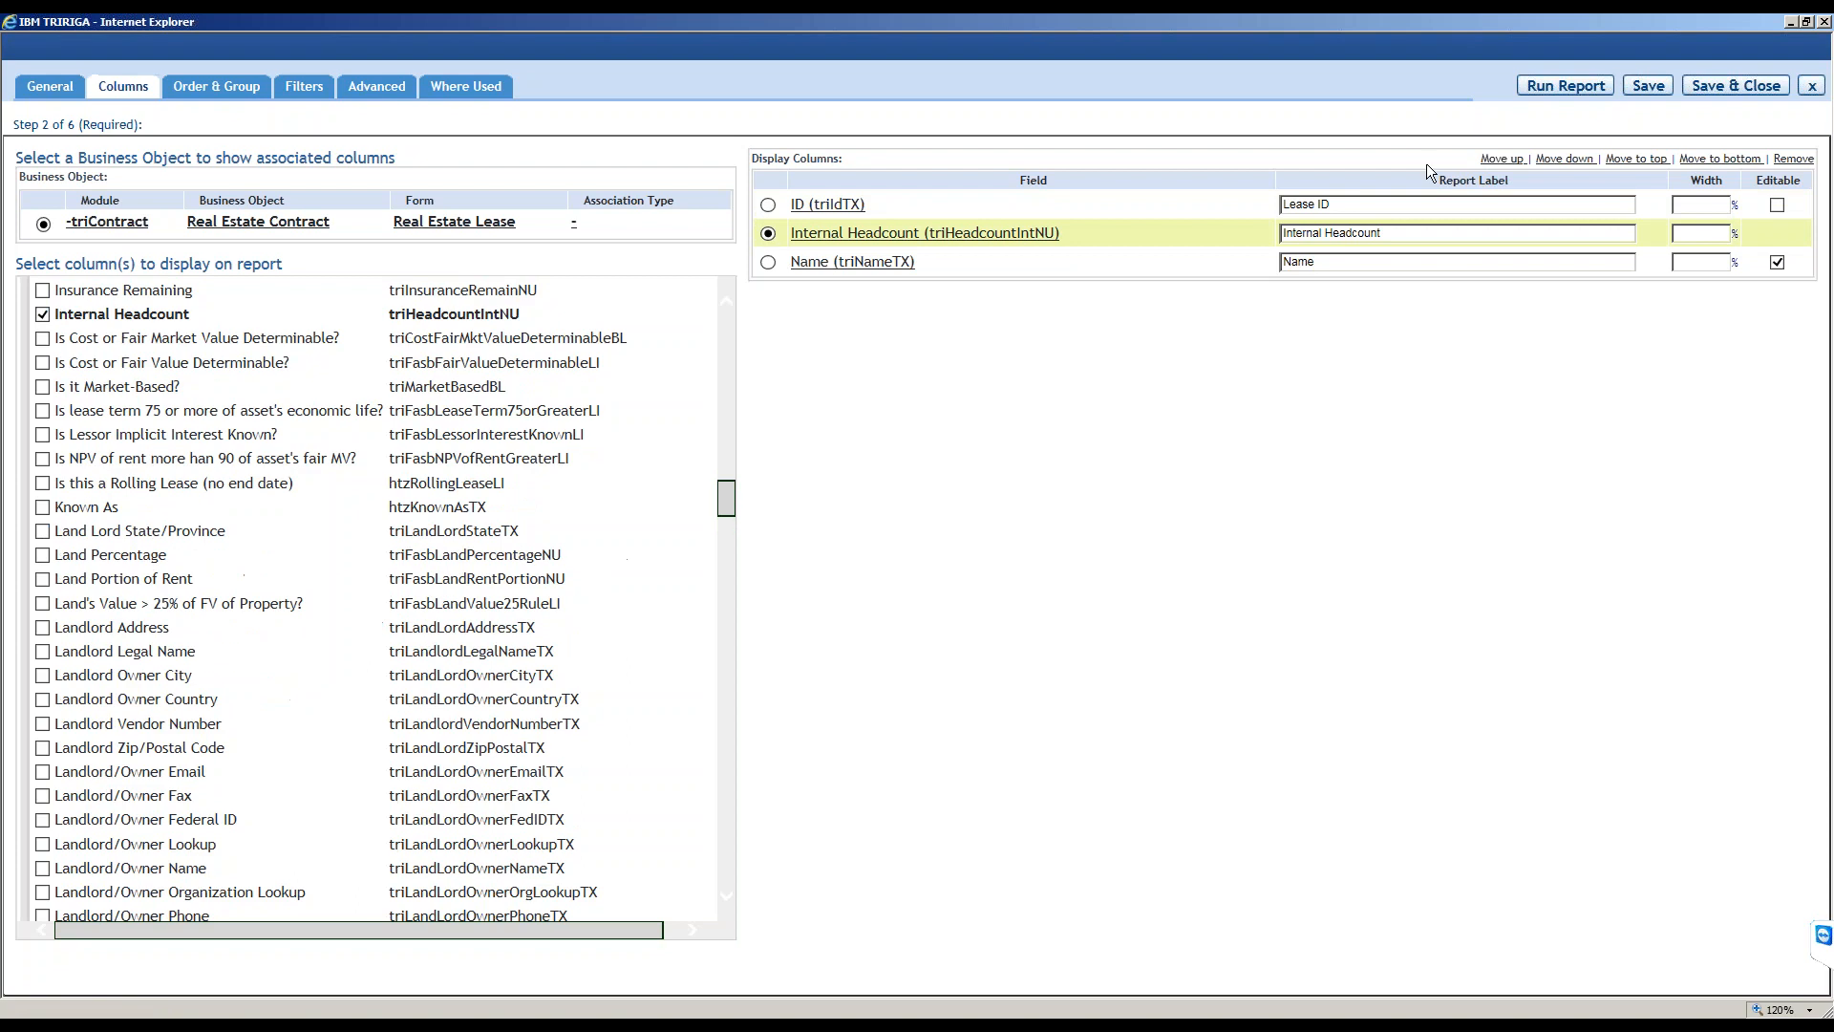
{"action": "left_click", "coordinate": [1711, 159]}
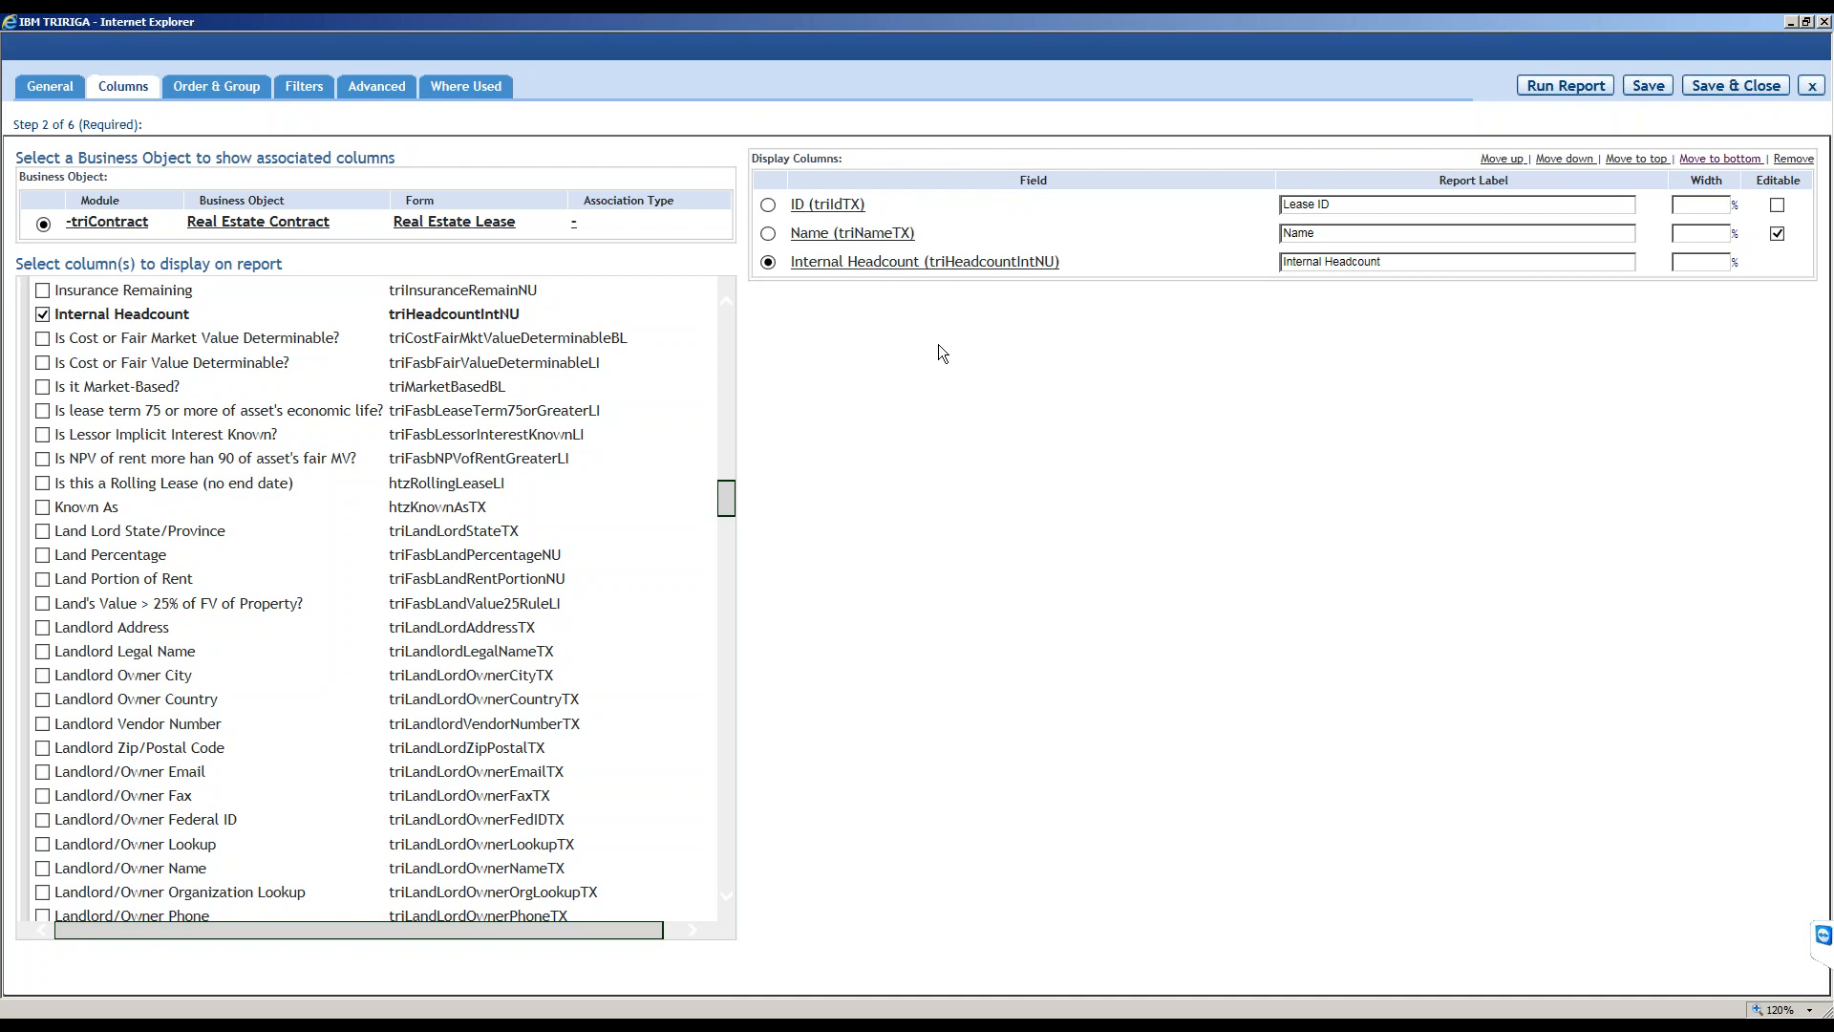
Review the report's grouping, ordering and summary settings and the operators available for the Name user filter.
{"action": "left_click", "coordinate": [218, 88]}
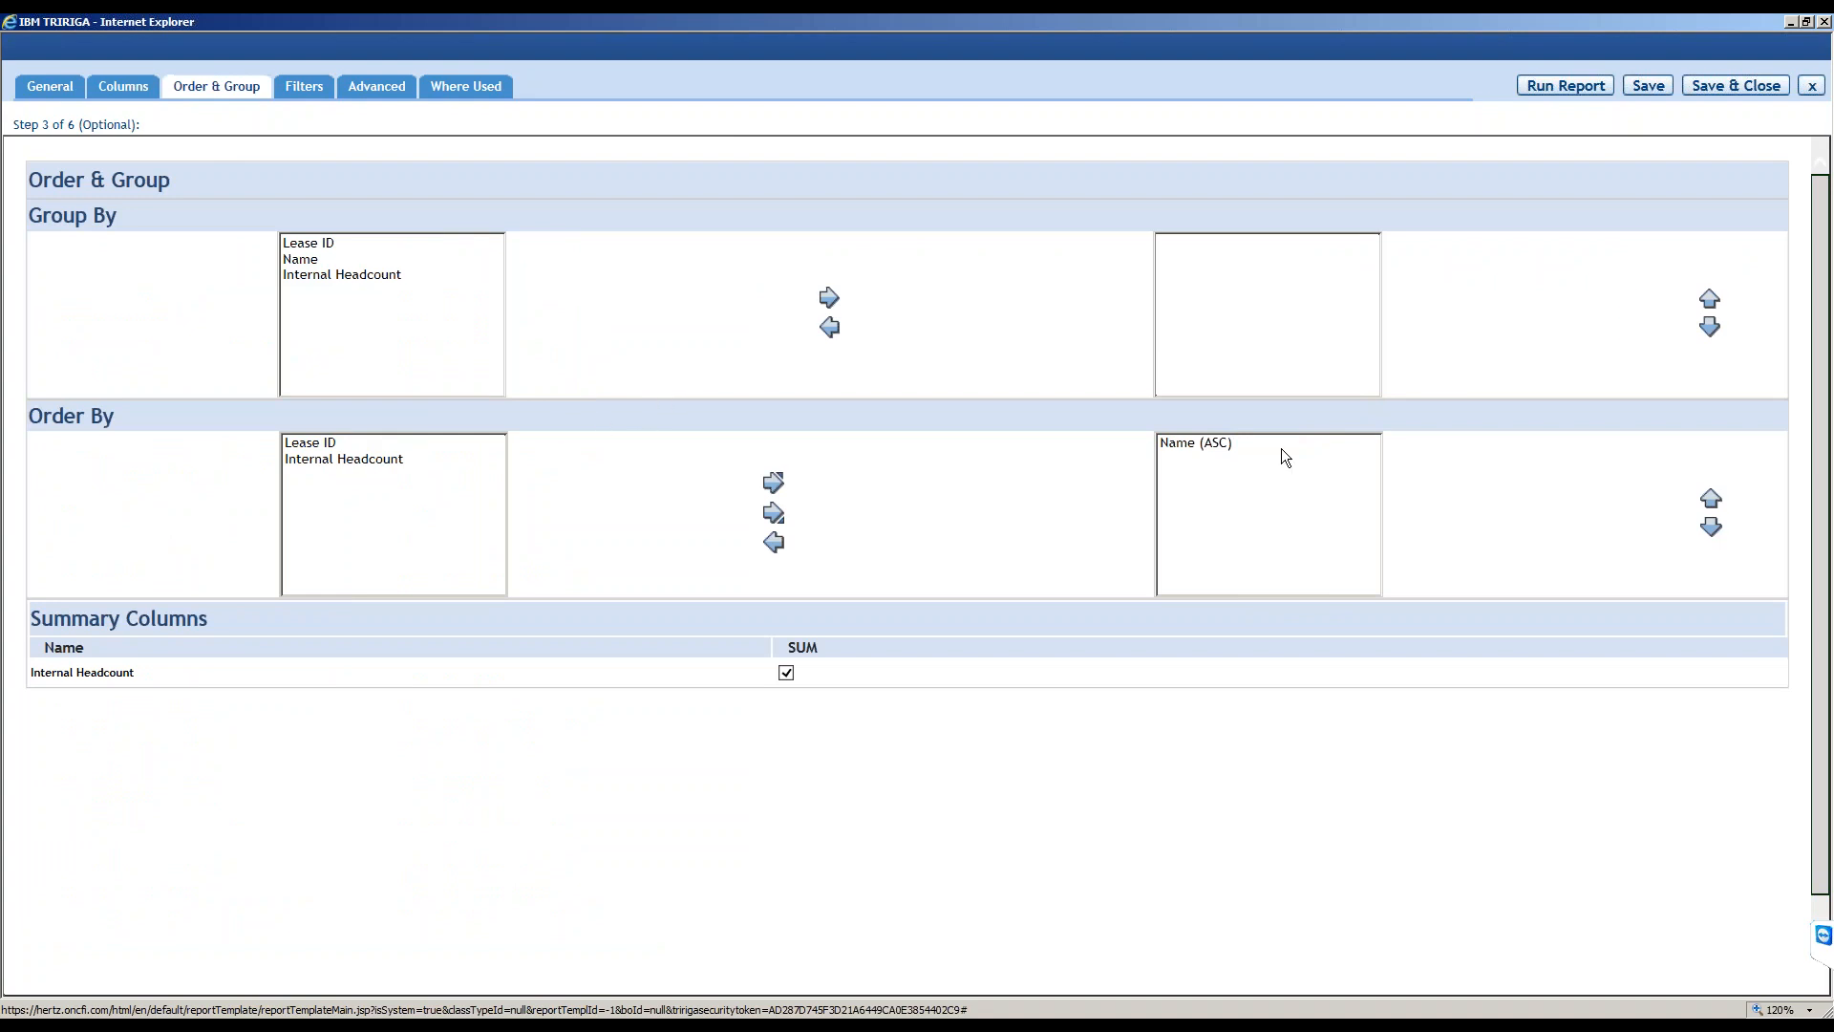
{"action": "left_click", "coordinate": [1205, 448]}
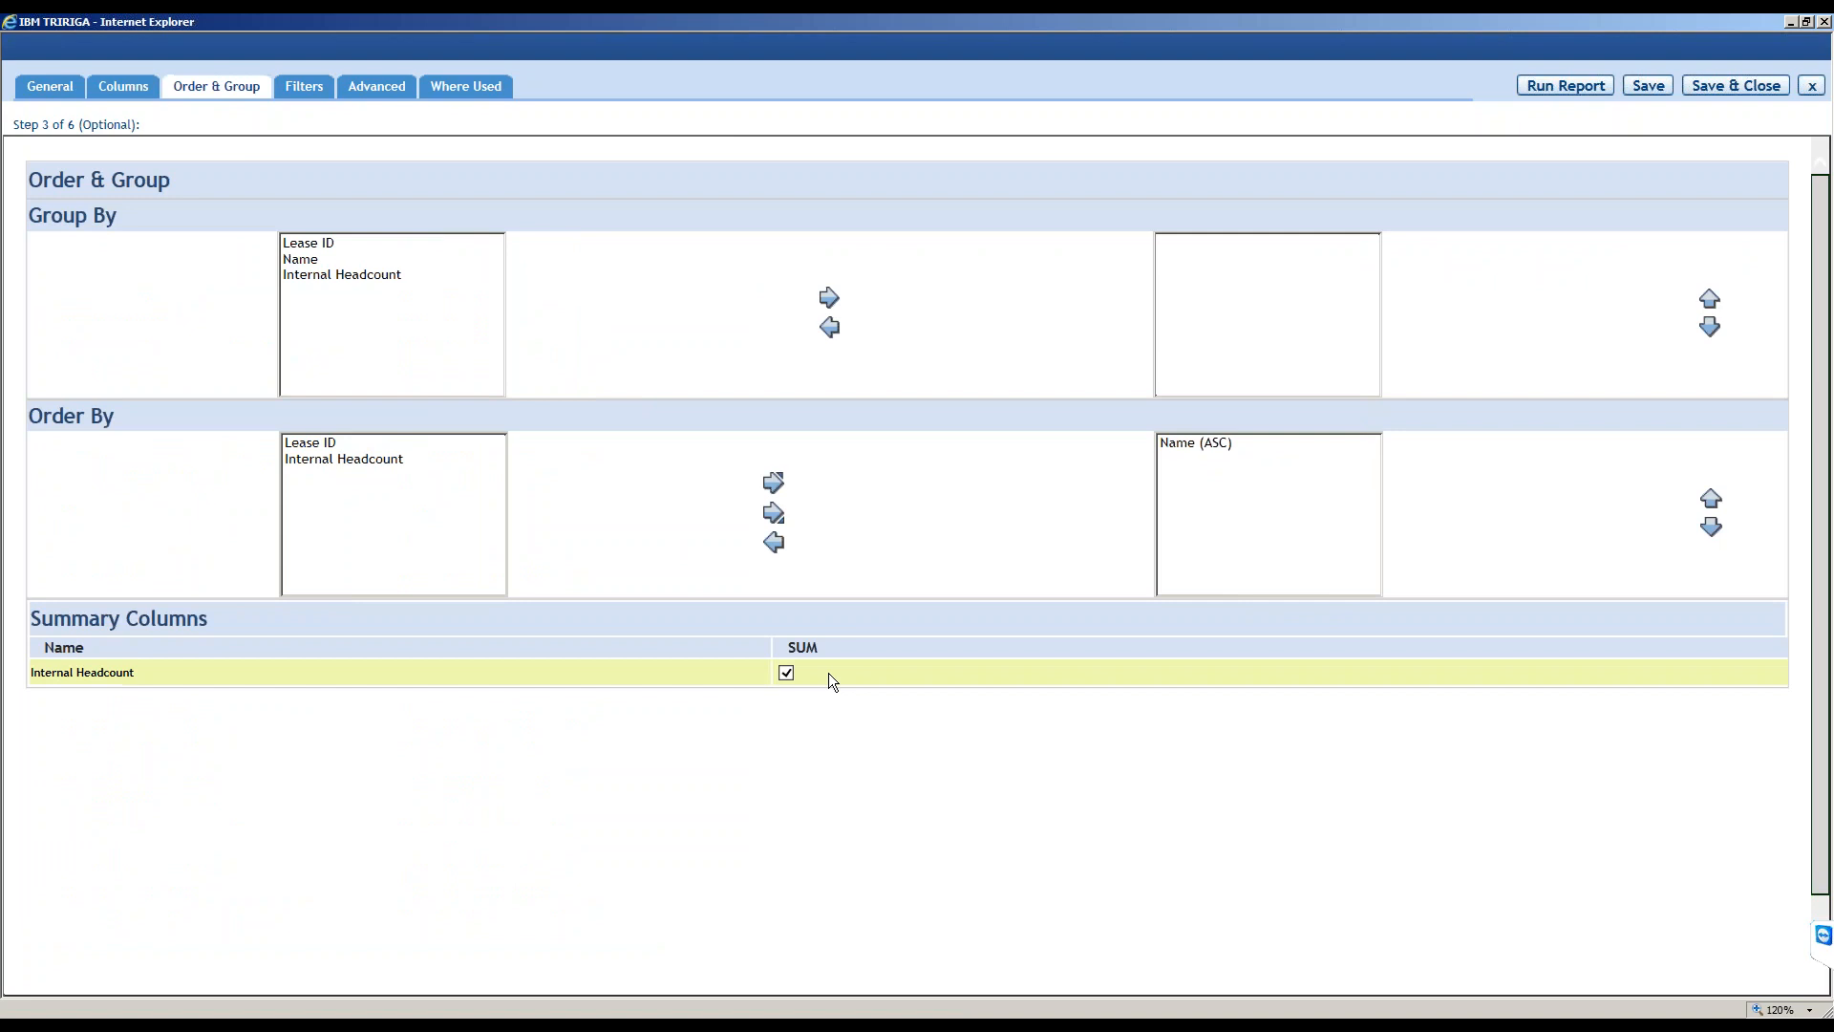
{"action": "left_click", "coordinate": [307, 96]}
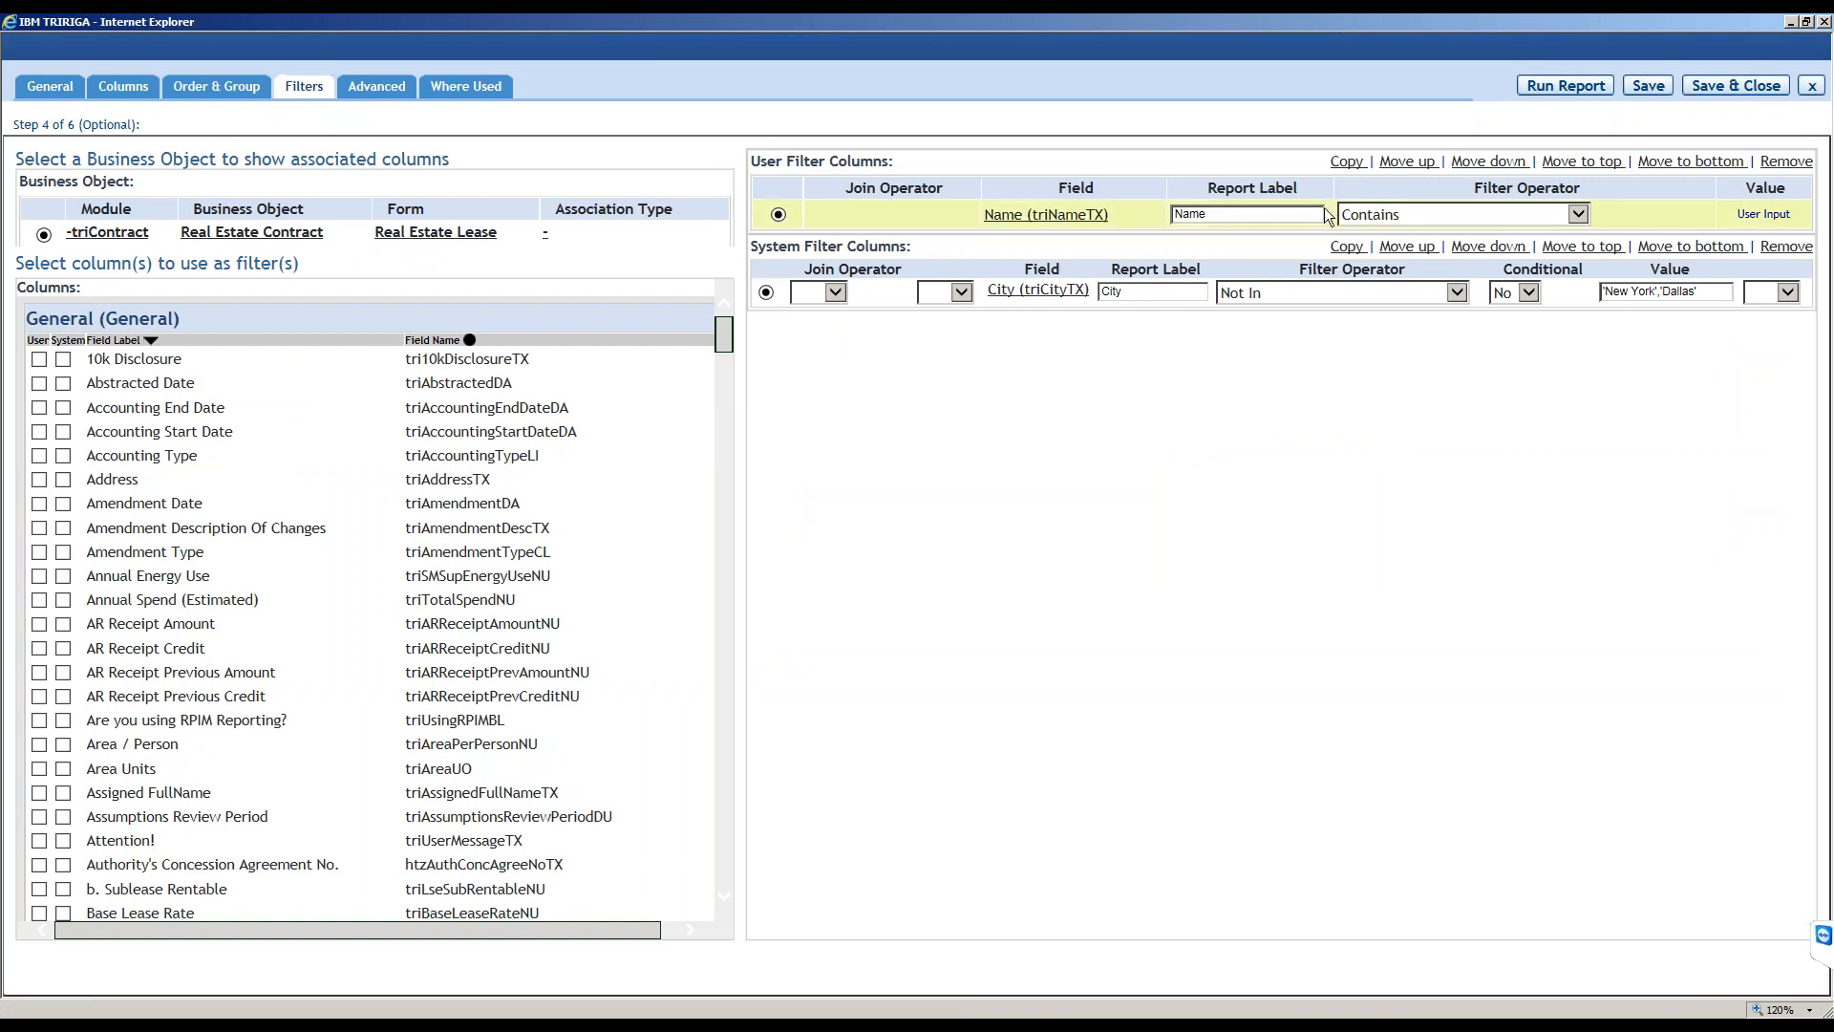
{"action": "left_click", "coordinate": [1400, 218]}
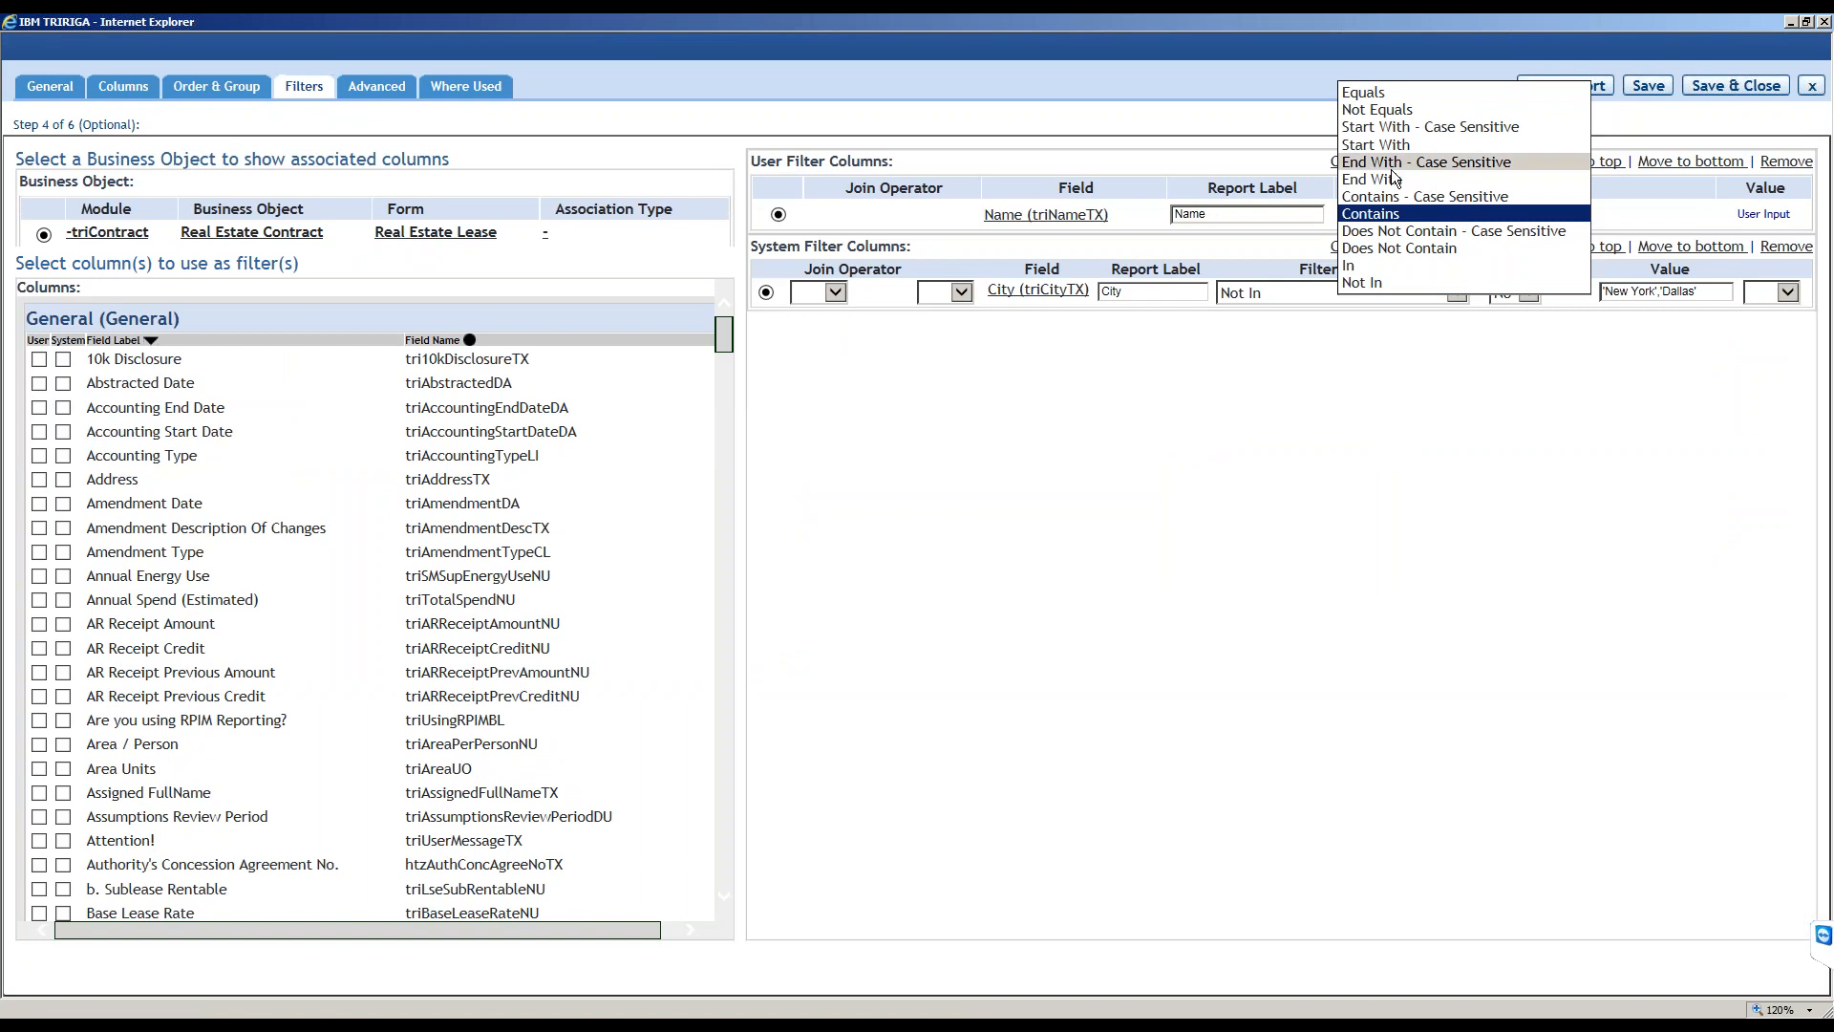
{"action": "left_click", "coordinate": [1139, 548]}
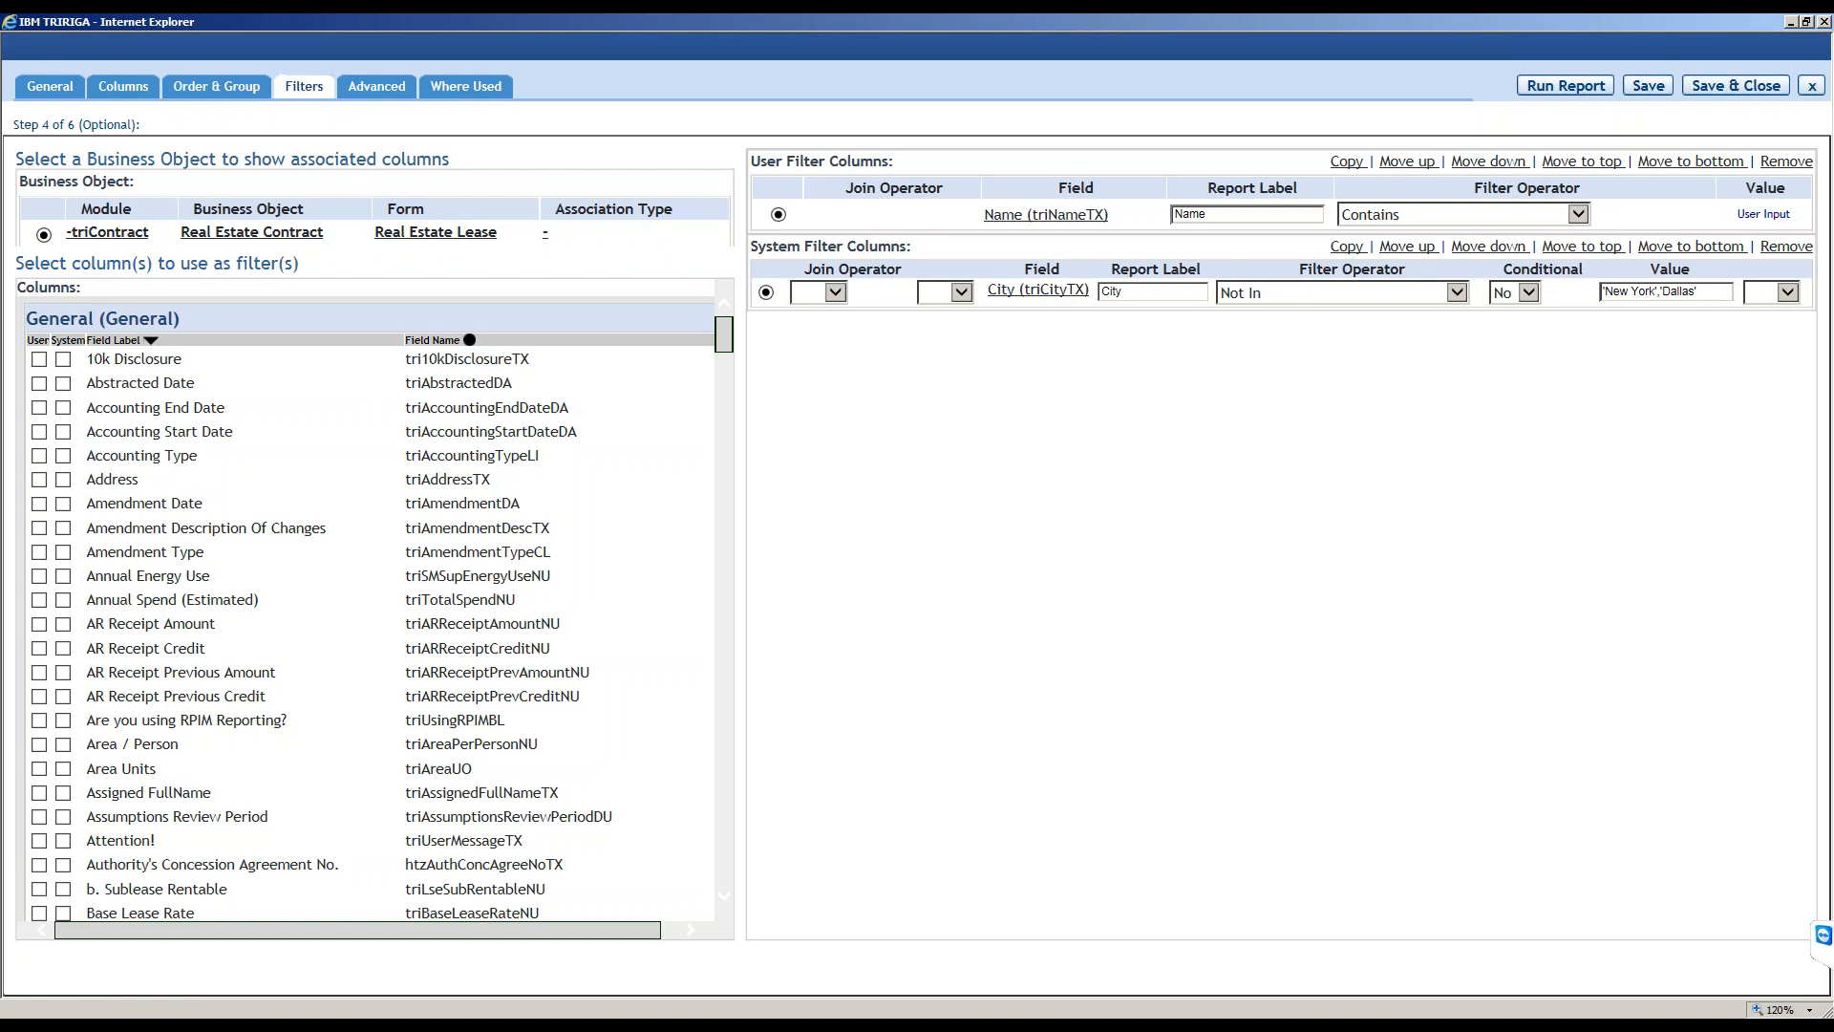
Review the labels of the report's actions, save the report and run it.
{"action": "left_click", "coordinate": [377, 87]}
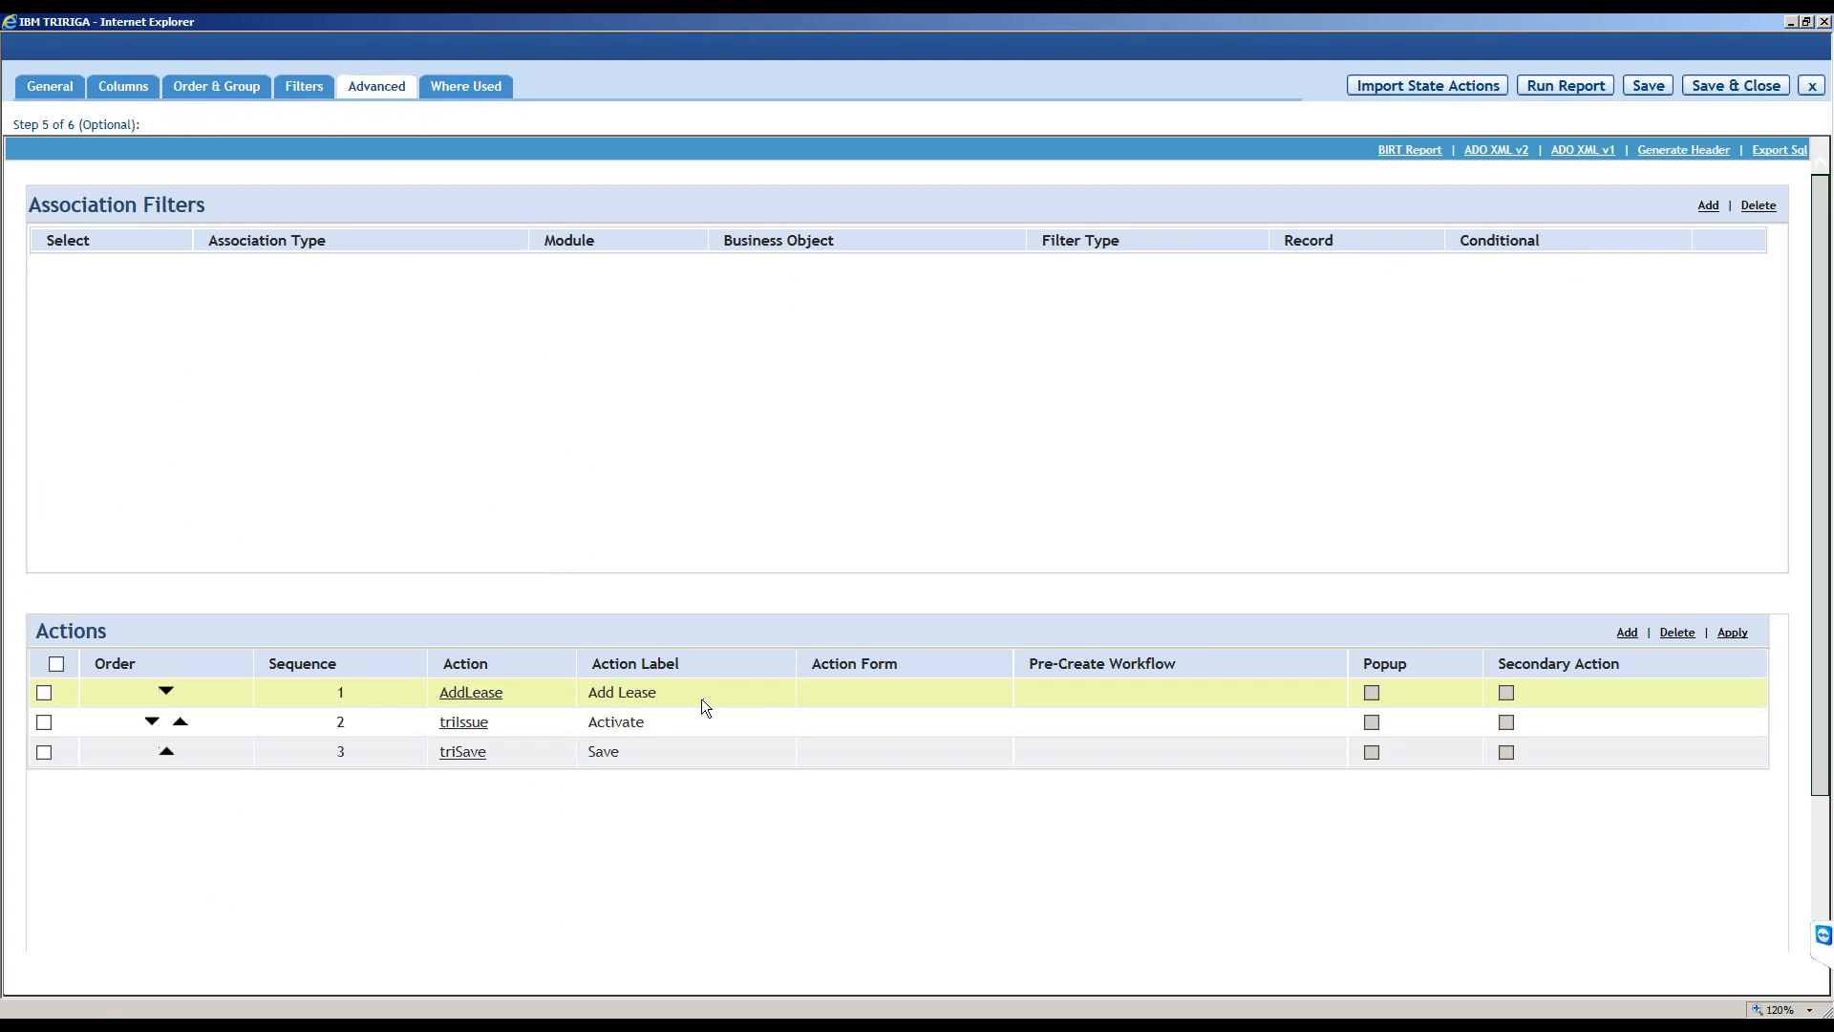
{"action": "left_click_drag", "start_coordinate": [701, 697], "coordinate": [576, 700]}
{"action": "left_click_drag", "start_coordinate": [699, 720], "coordinate": [595, 752]}
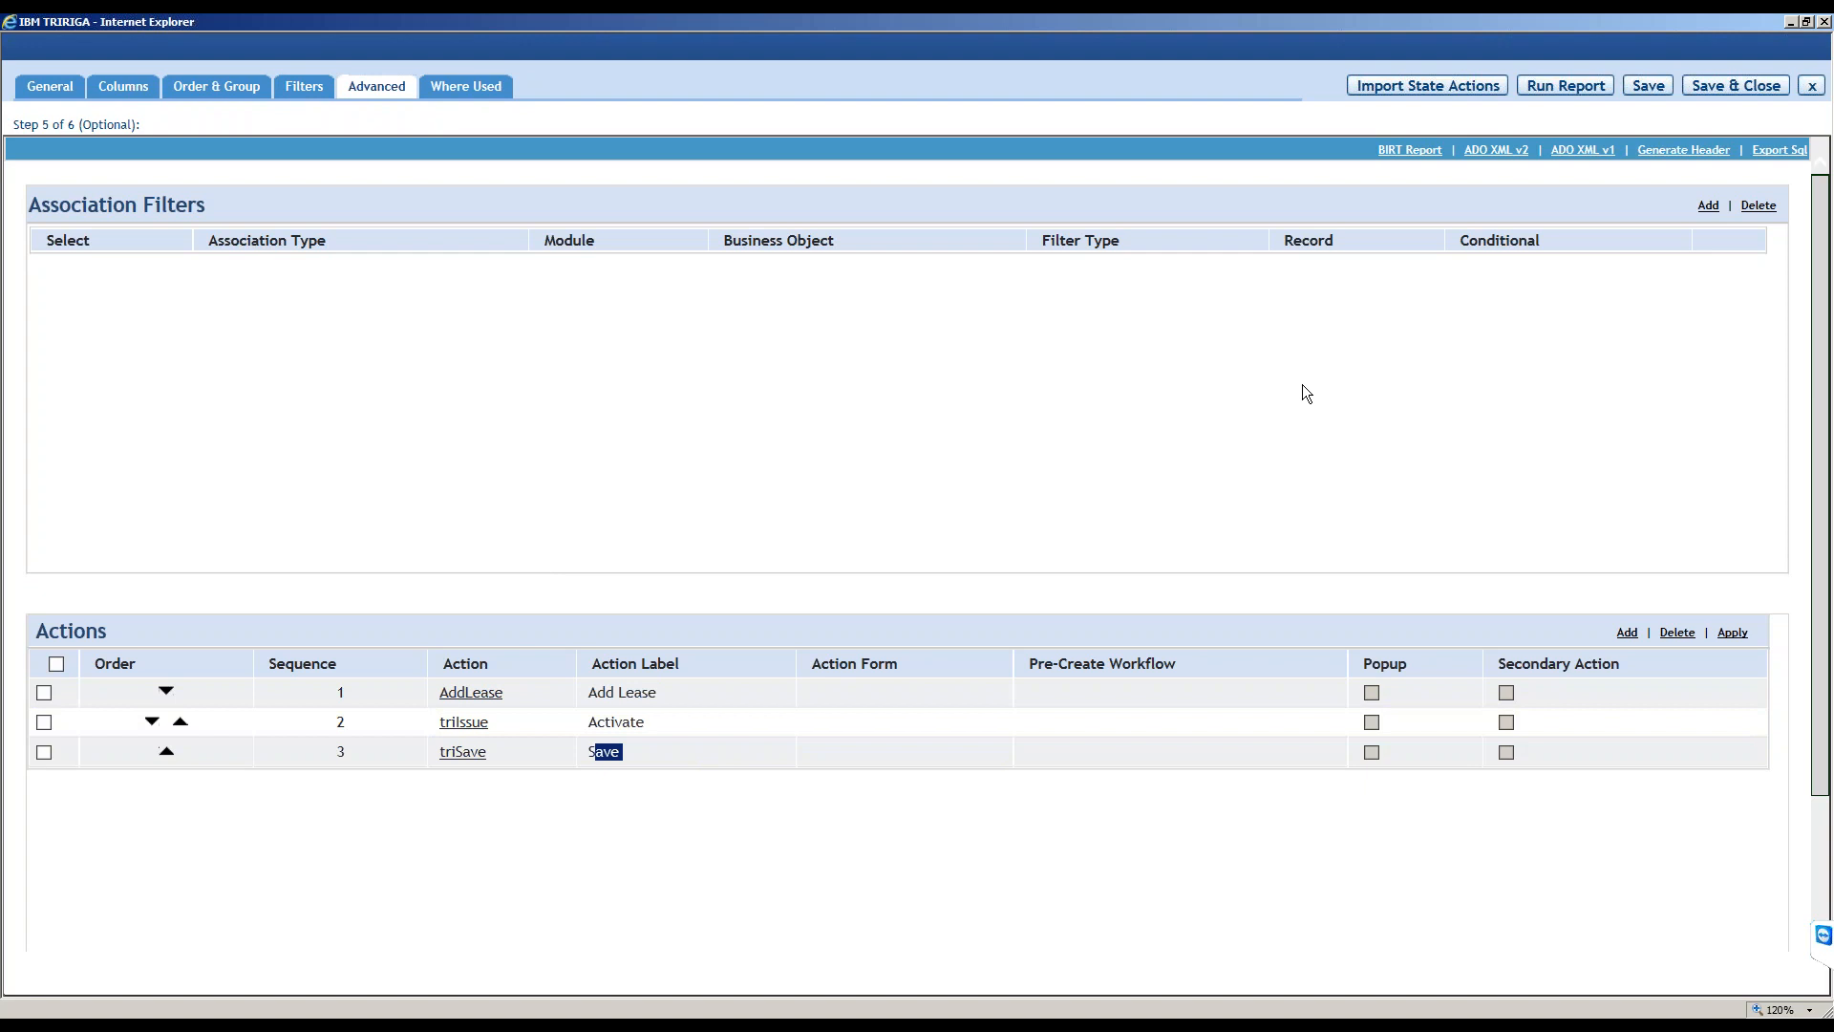
{"action": "left_click", "coordinate": [1652, 91]}
{"action": "left_click", "coordinate": [1559, 87]}
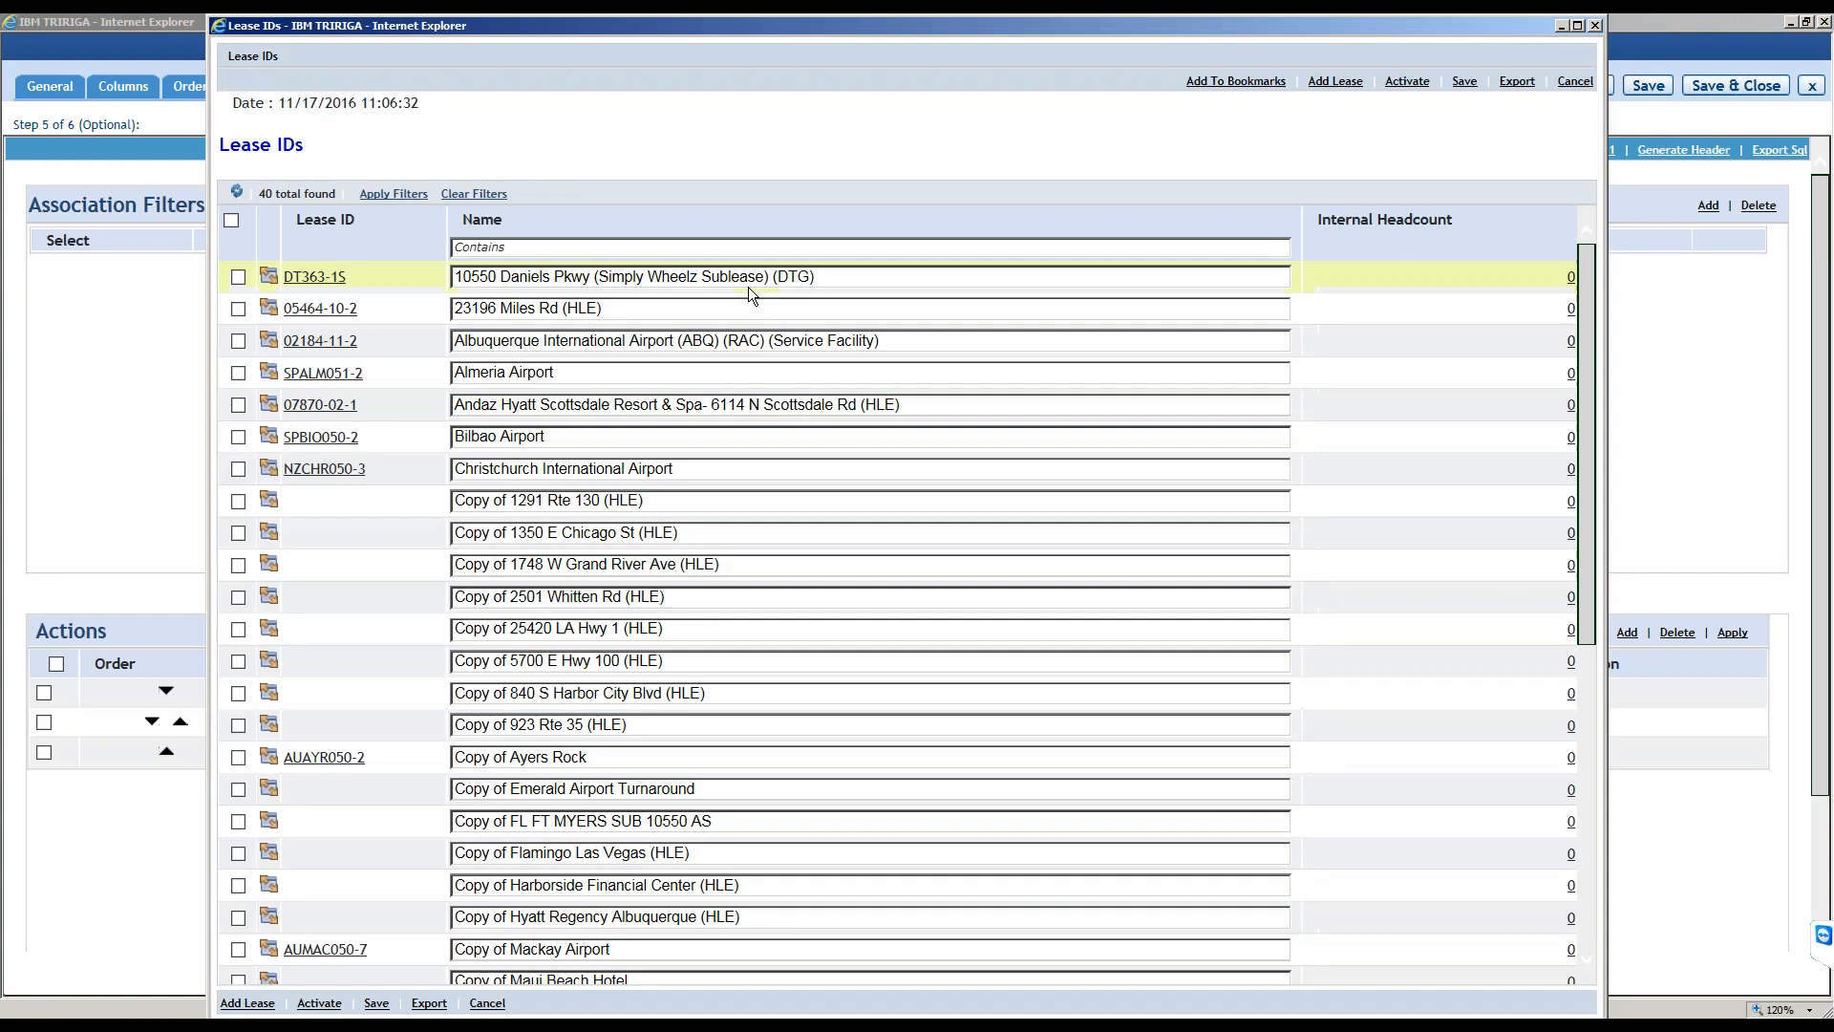
Maximize the Lease IDs results, reapply the filters, look through the whole list and close the results.
{"action": "double_click", "coordinate": [542, 25]}
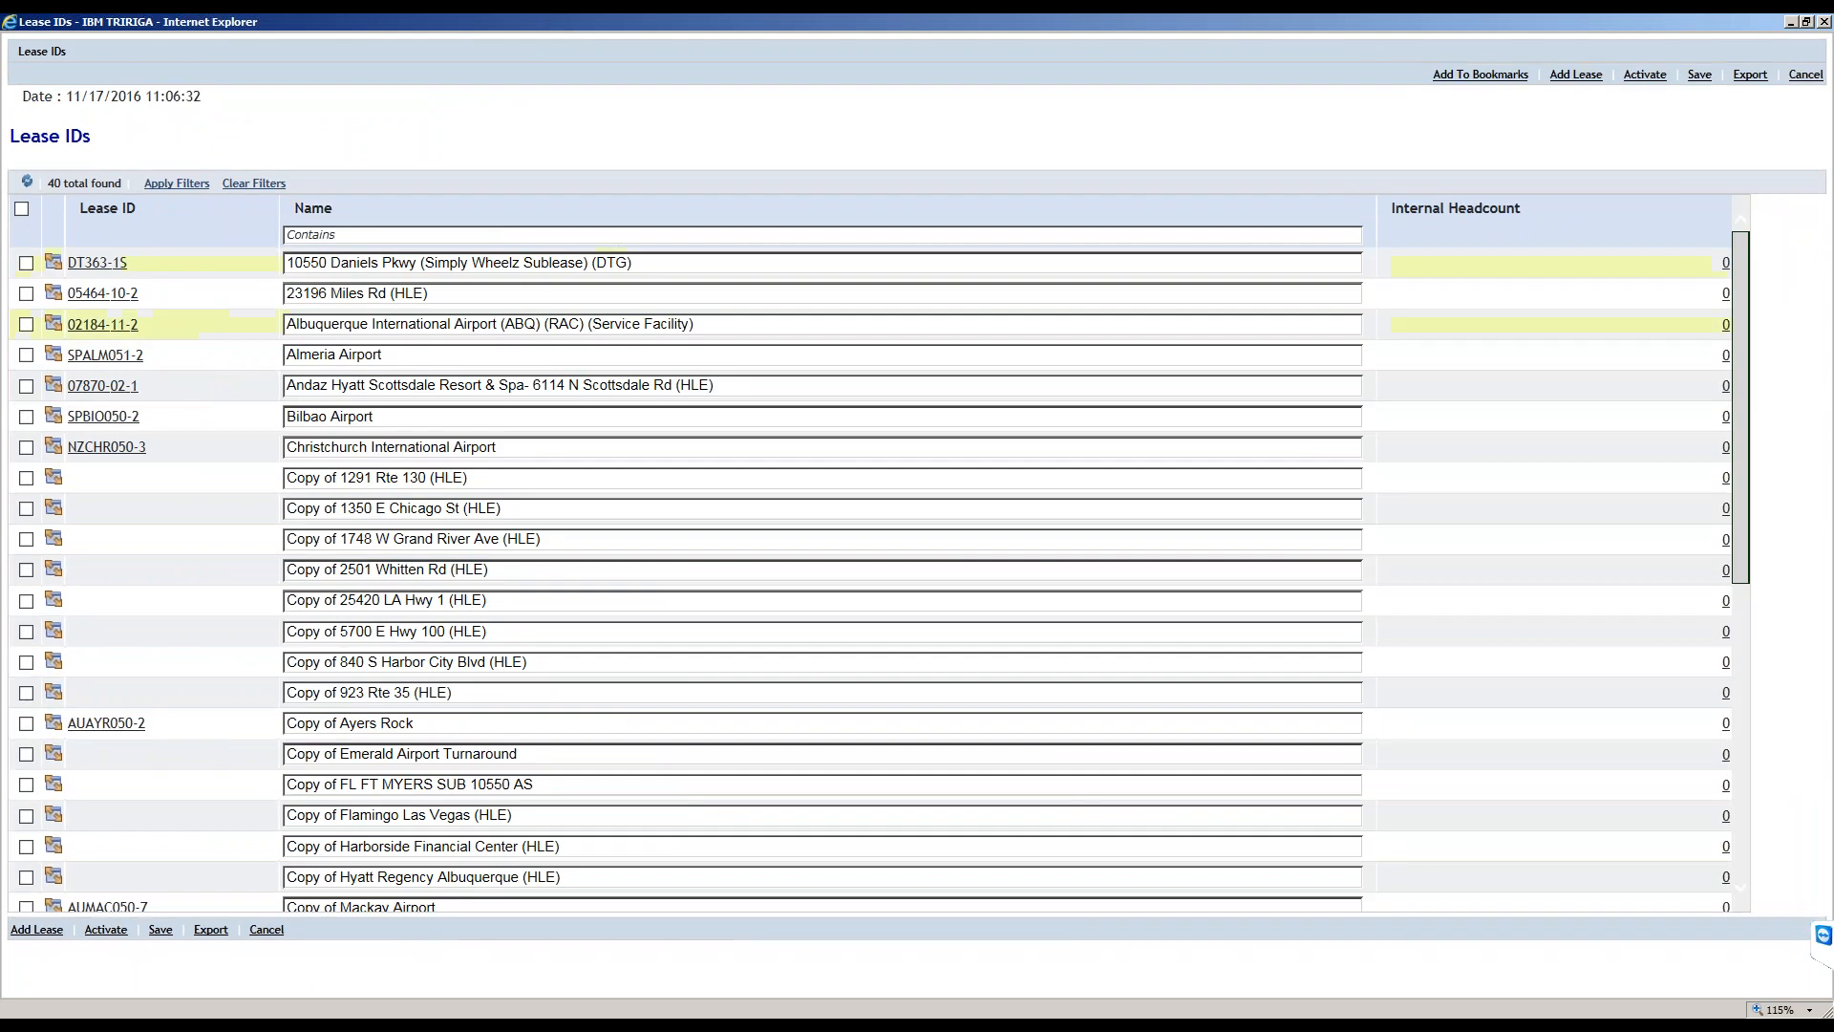
{"action": "left_click", "coordinate": [176, 183]}
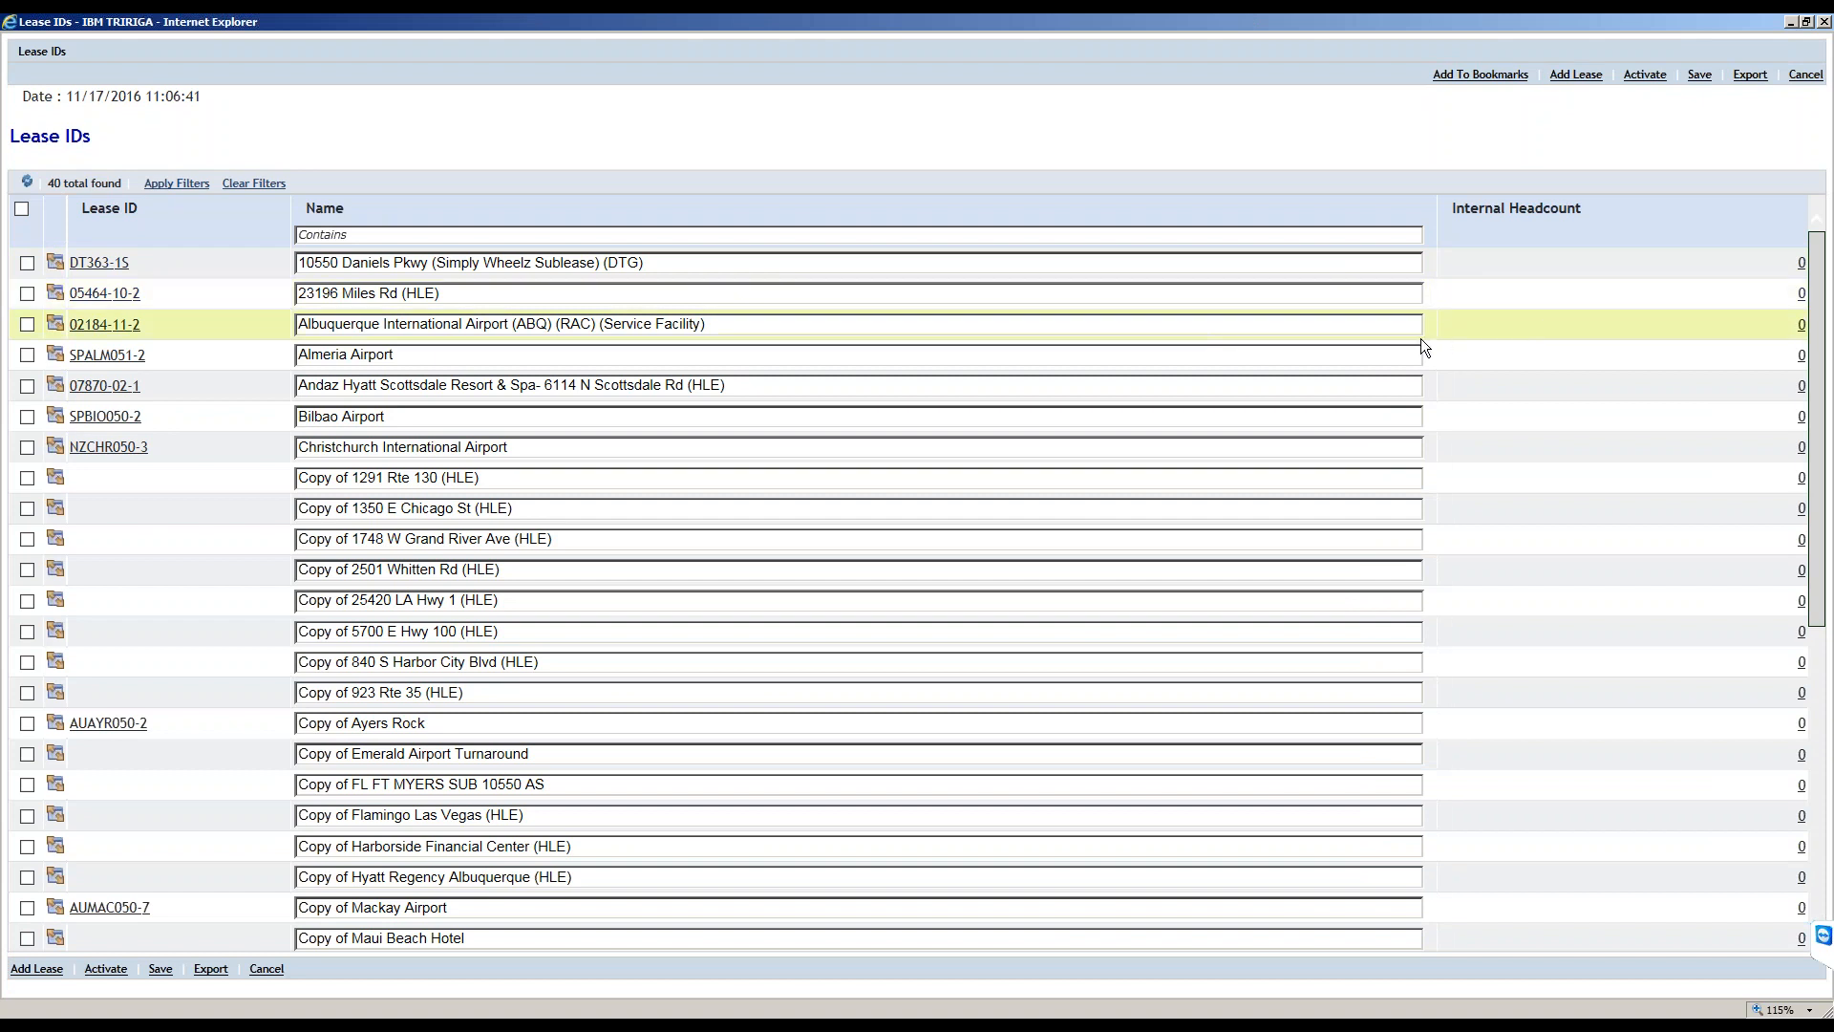
{"action": "scroll", "coordinate": [1318, 349], "scroll_direction": "down", "scroll_amount": 5}
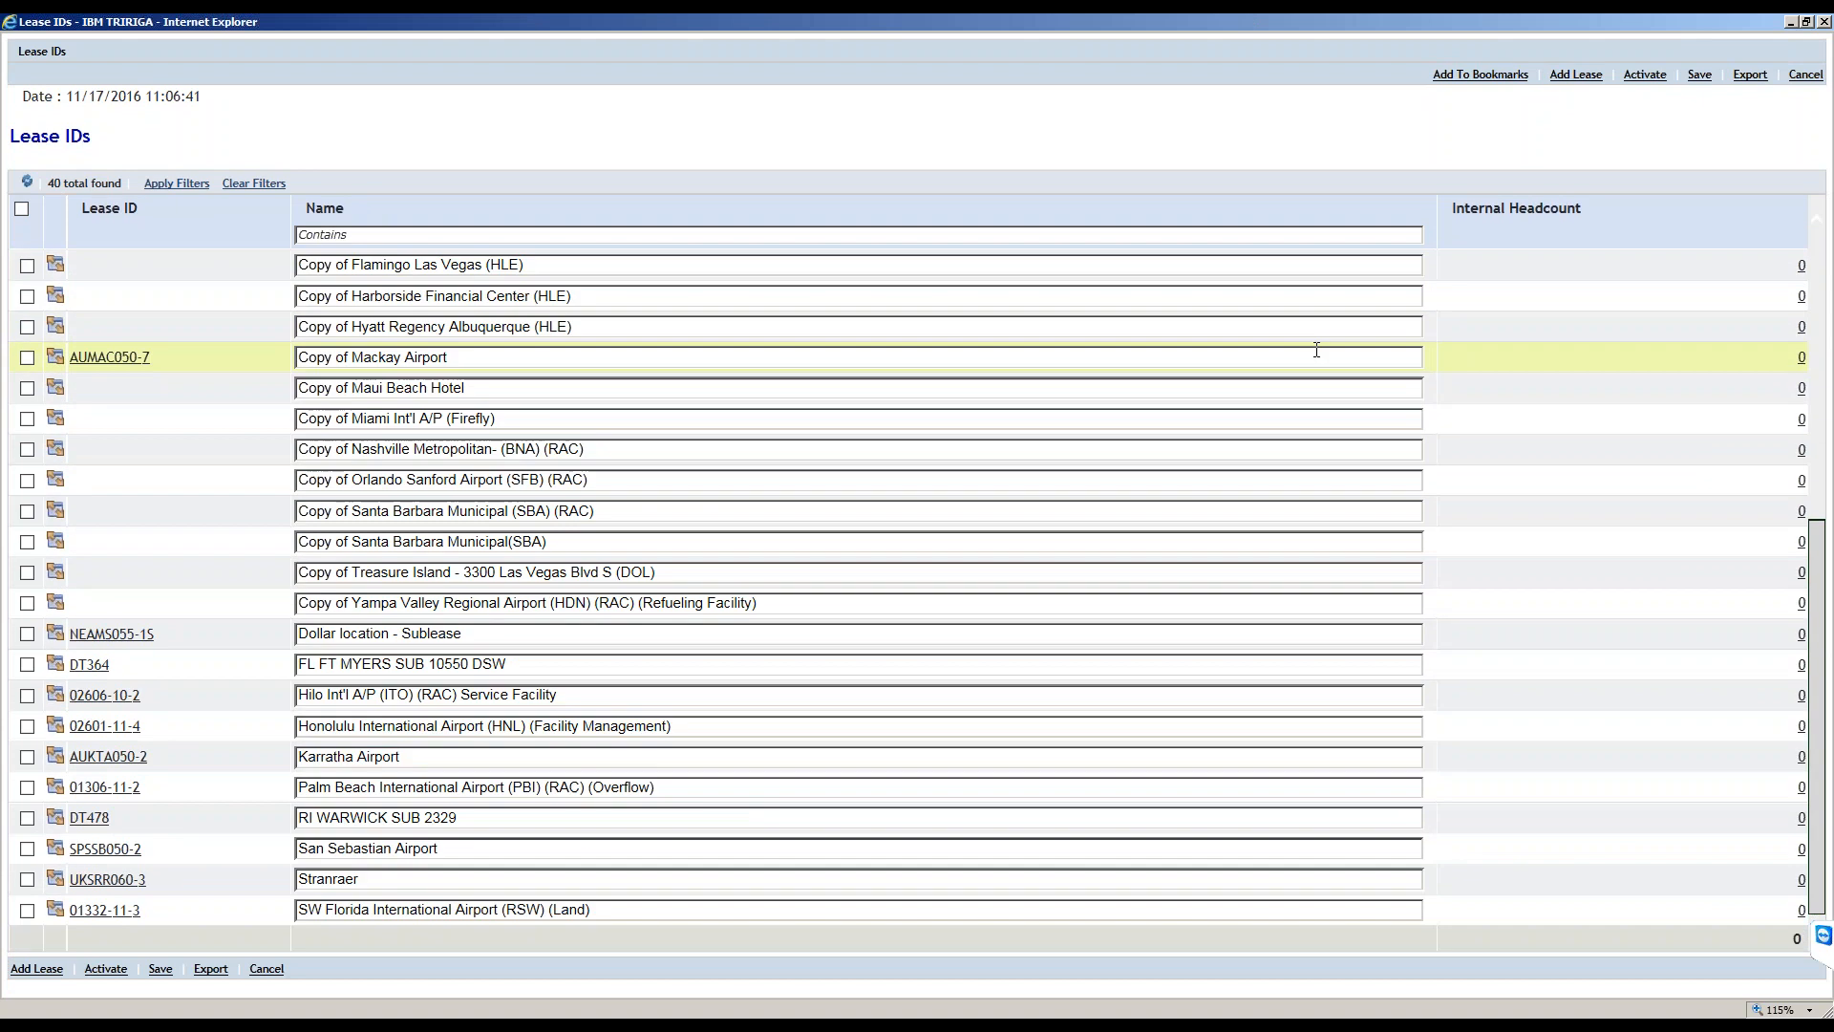
{"action": "scroll", "coordinate": [1316, 349], "scroll_direction": "up", "scroll_amount": 5}
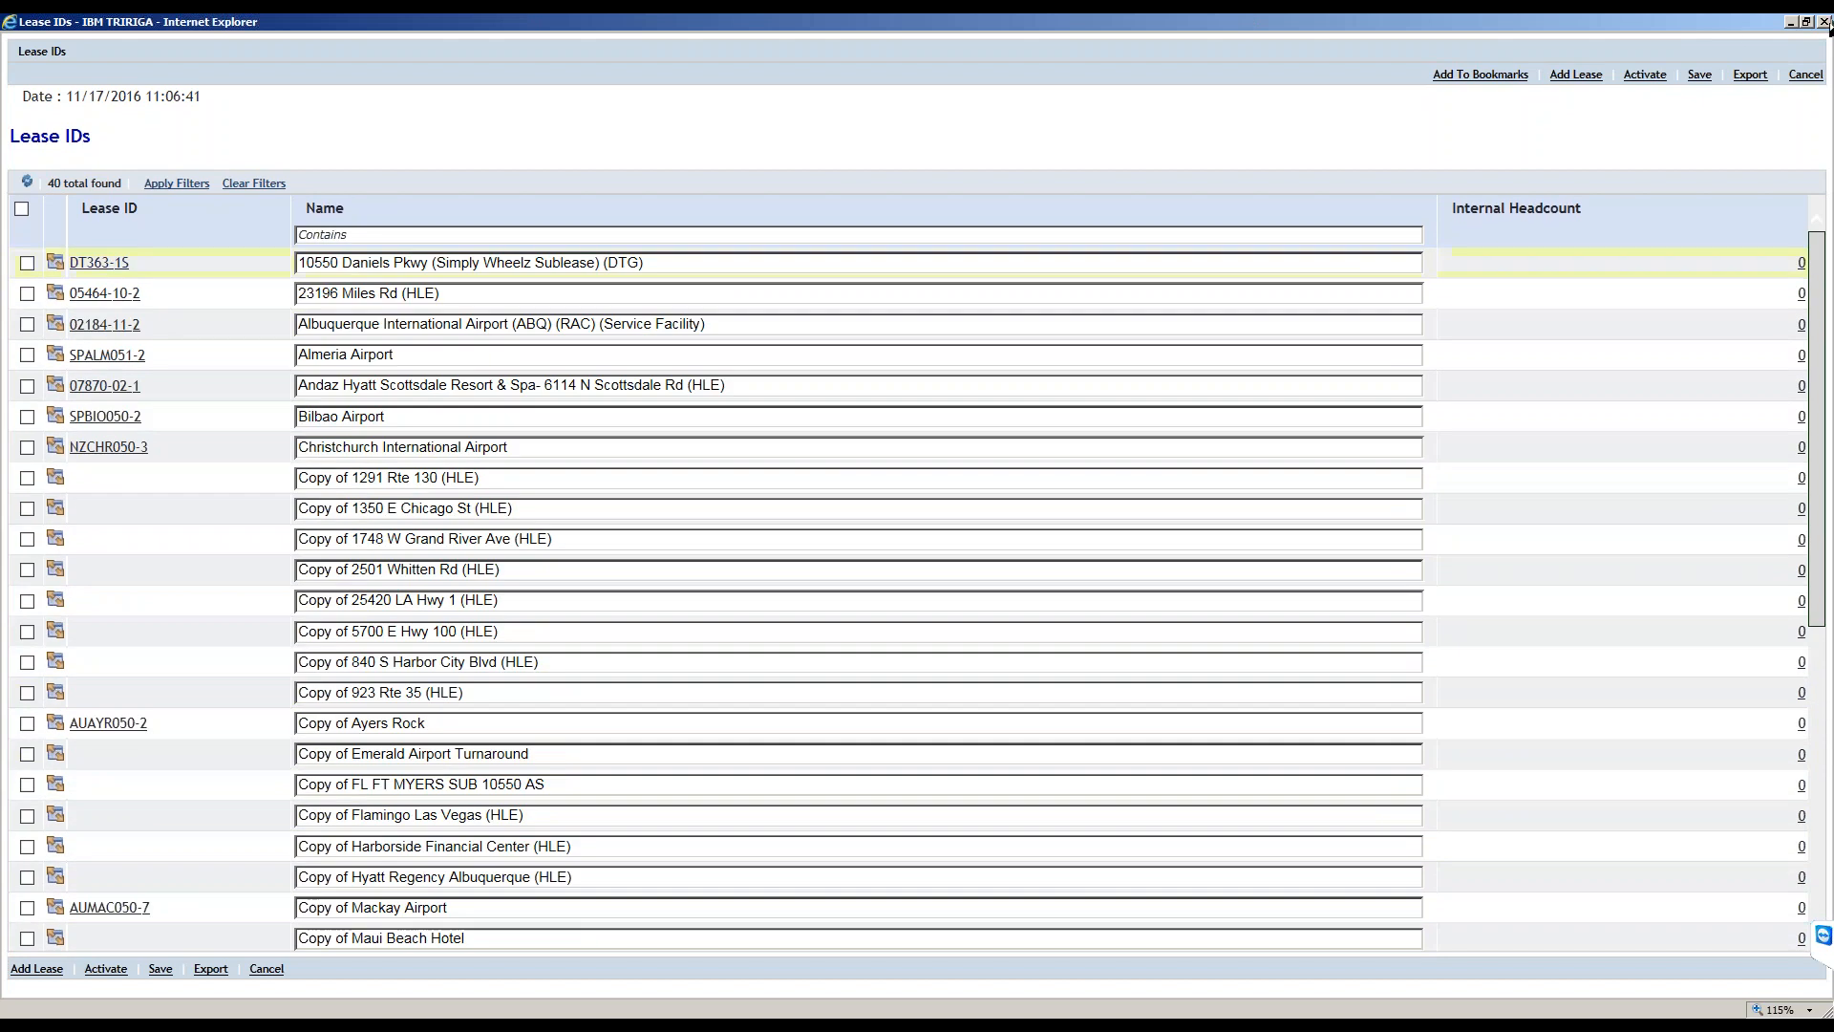
{"action": "left_click", "coordinate": [1824, 21]}
Check the general settings, run the report again in a maximized window and append "asdsd" to the Christchurch International Airport lease name.
{"action": "left_click", "coordinate": [59, 90]}
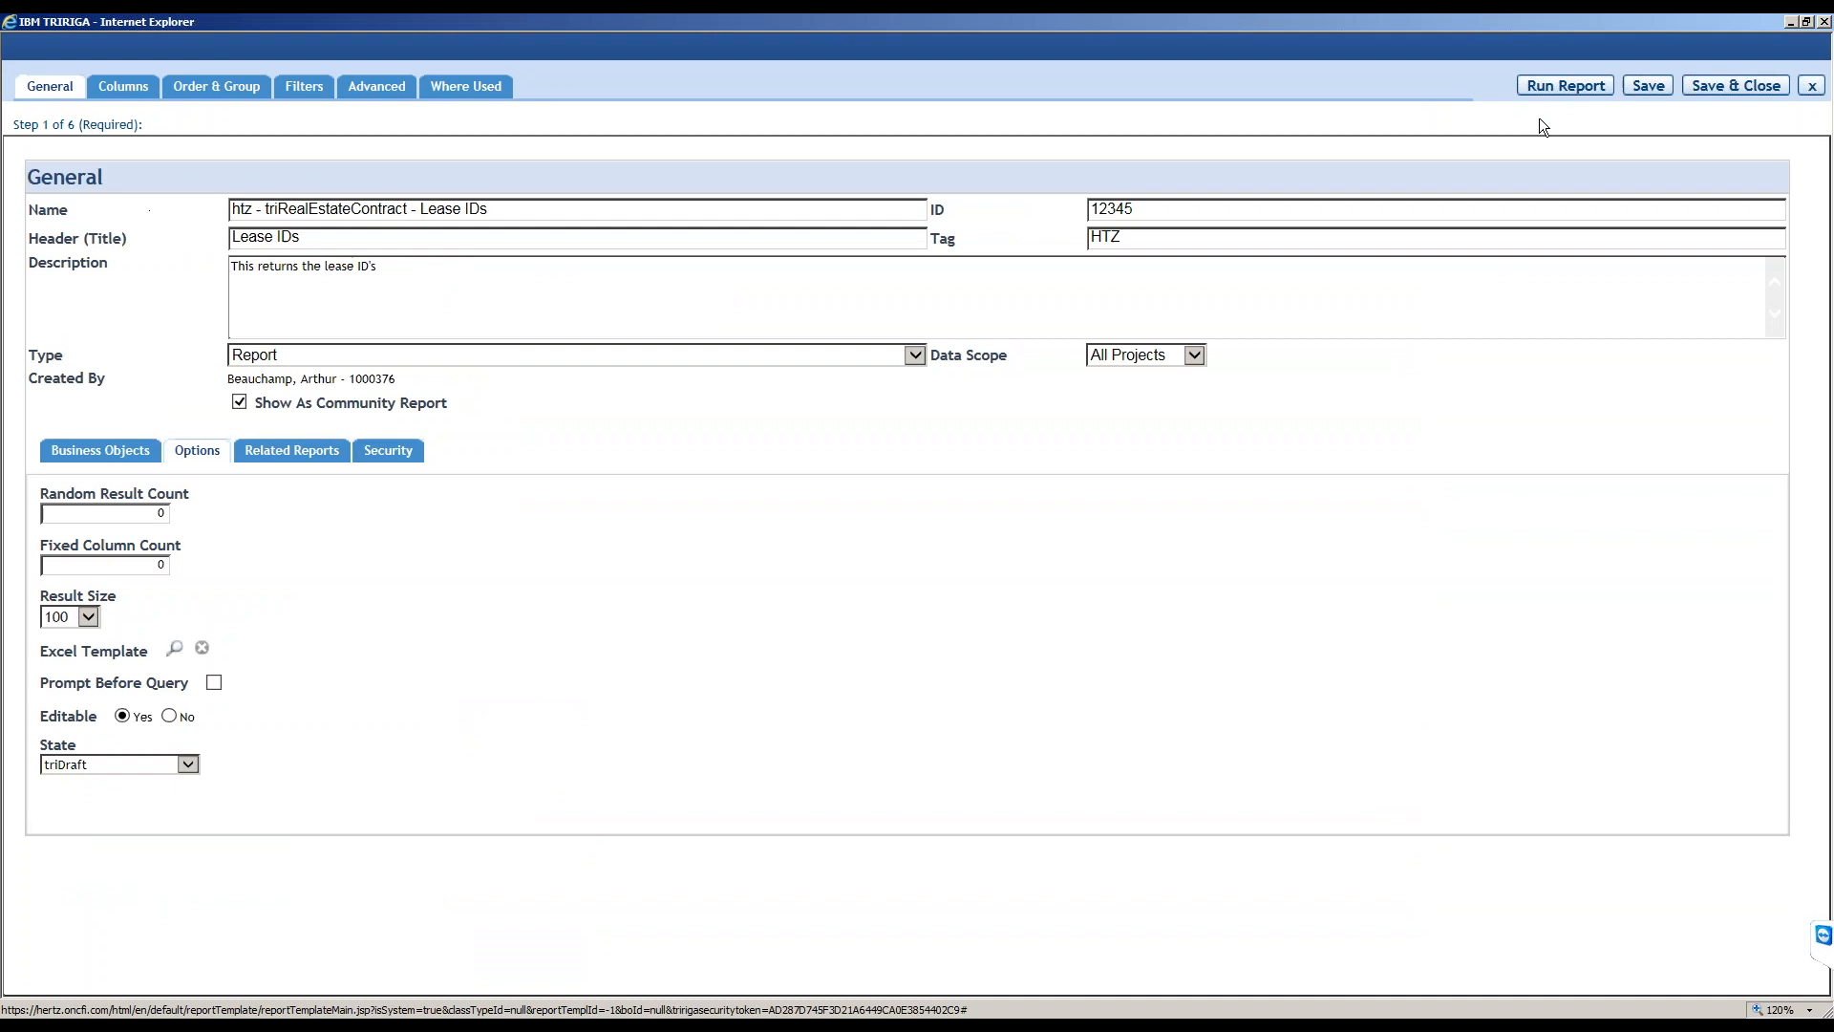
{"action": "left_click", "coordinate": [1571, 86]}
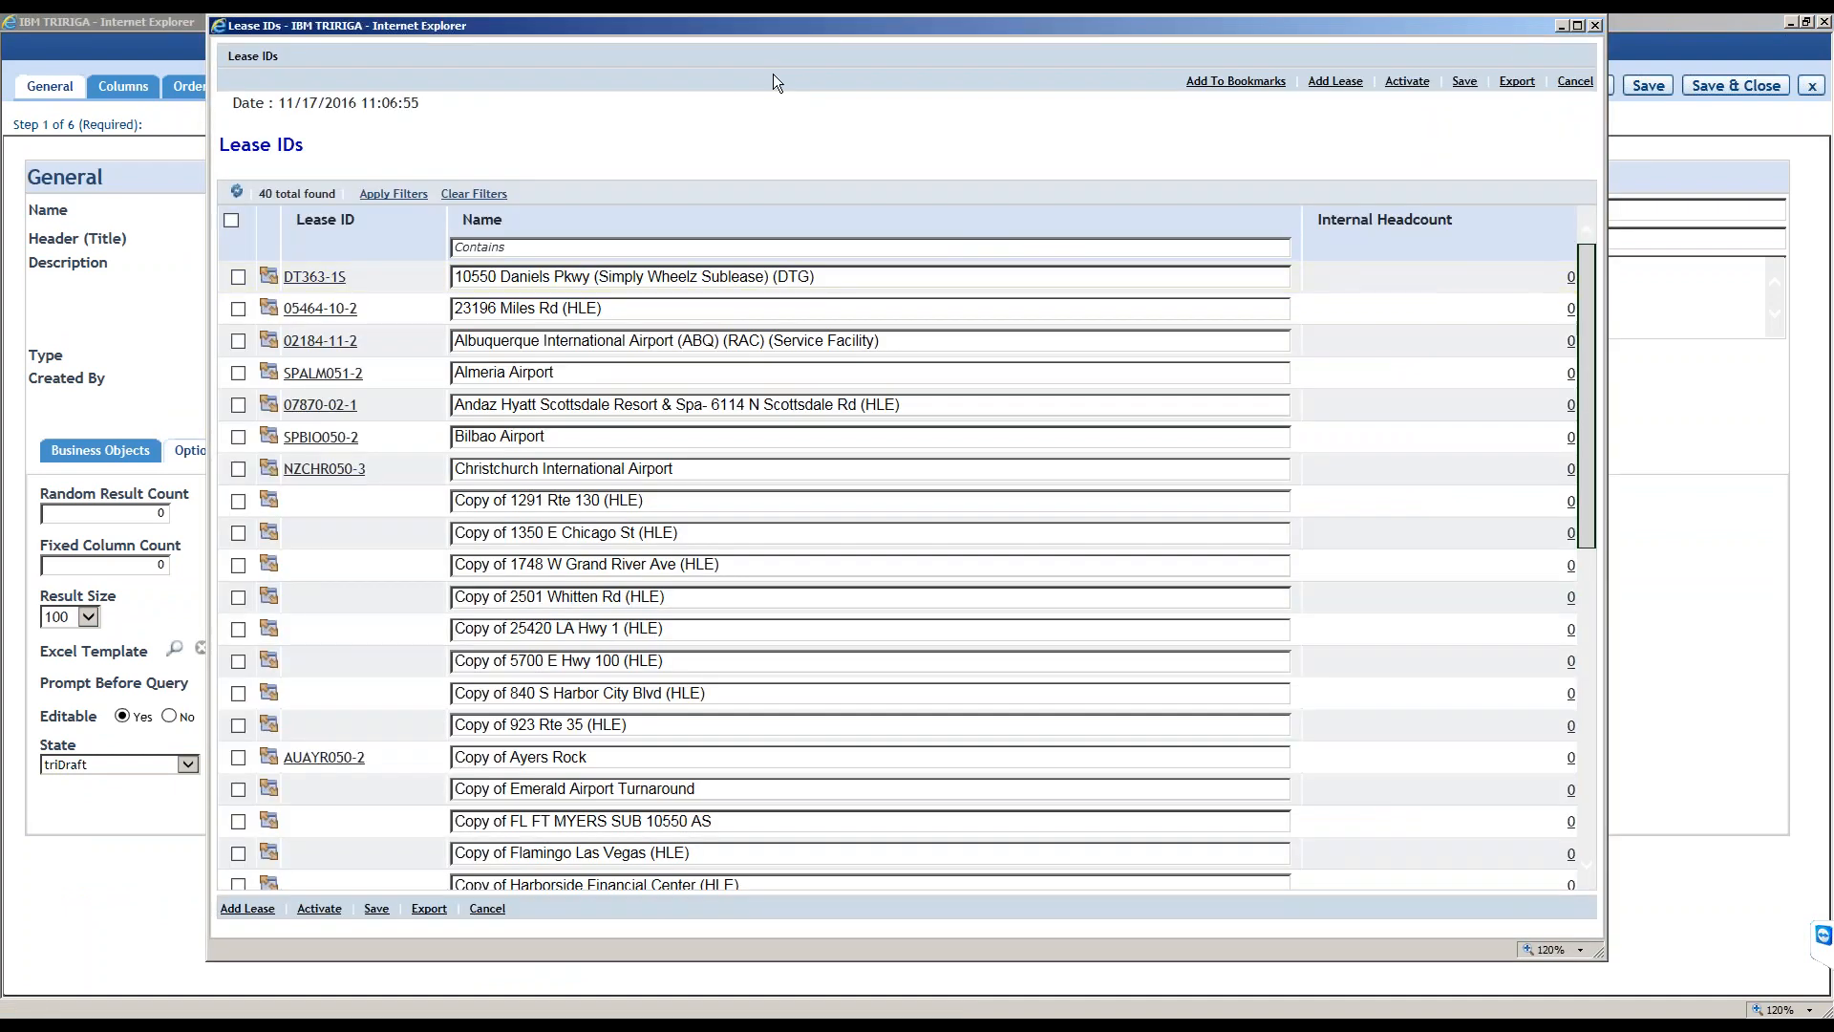
{"action": "double_click", "coordinate": [751, 30]}
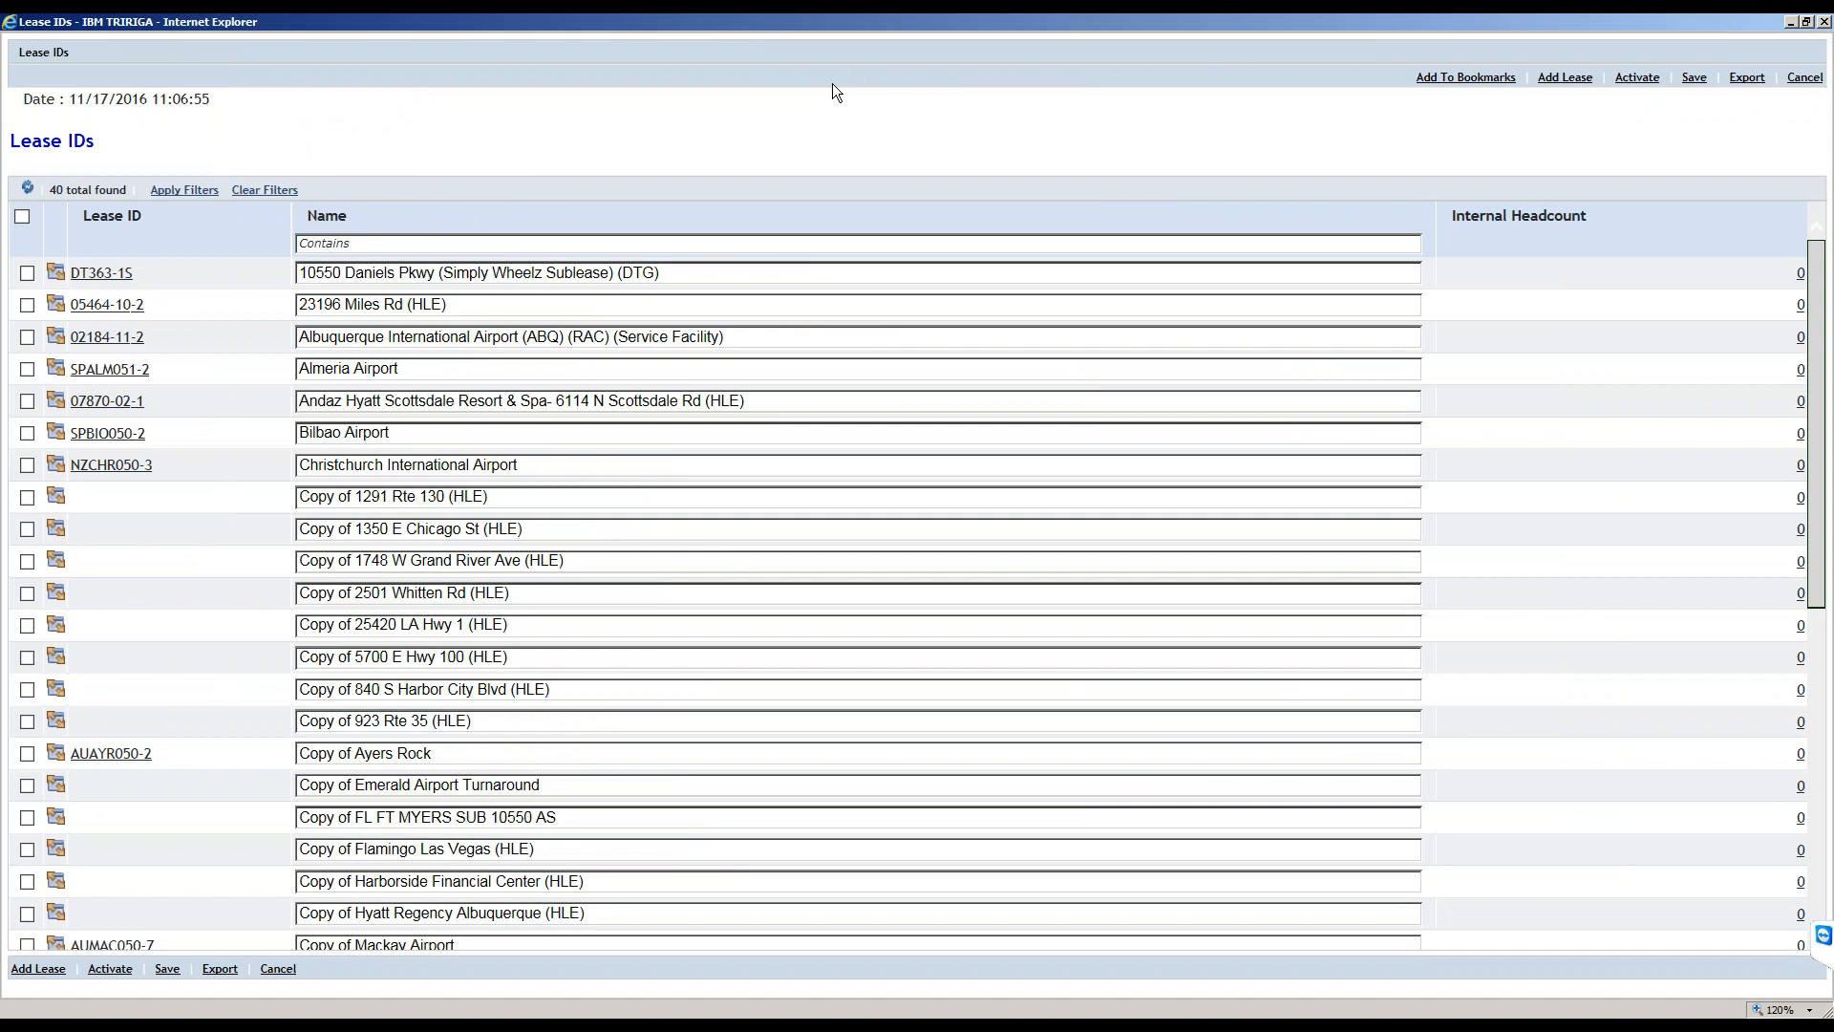
{"action": "left_click", "coordinate": [743, 465]}
{"action": "type", "text": "asdsd"}
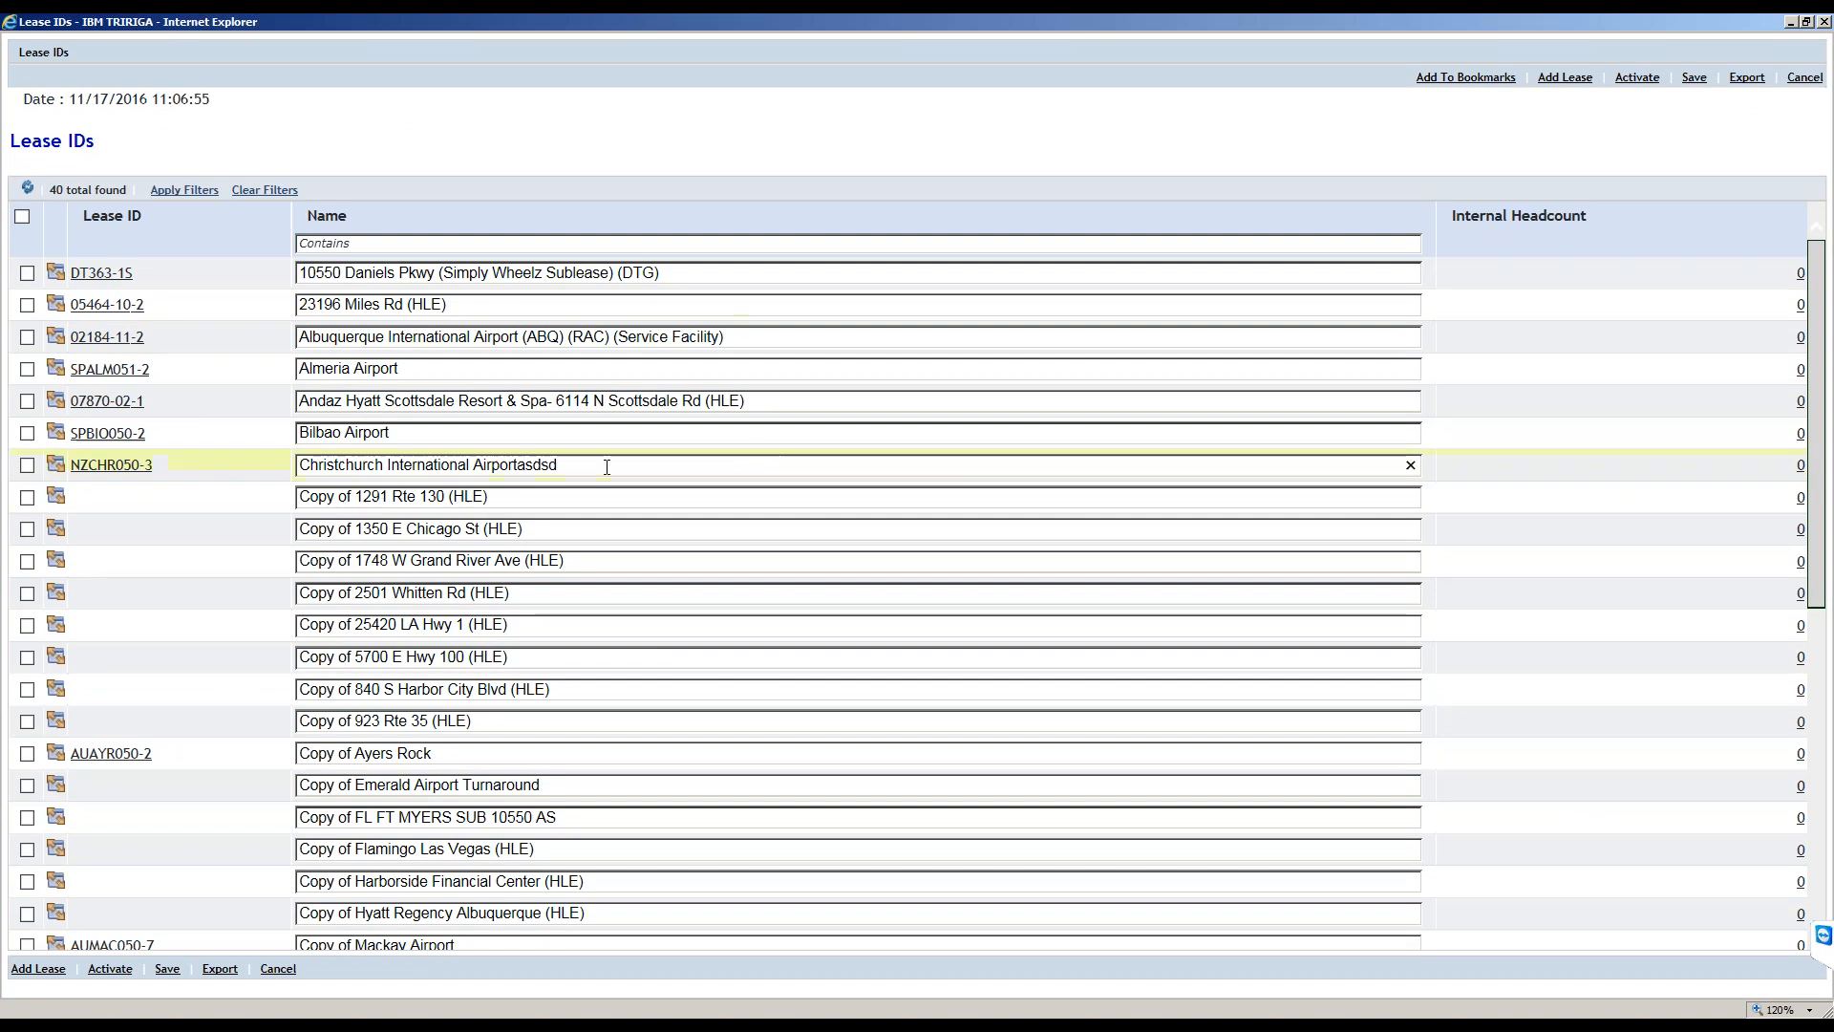
Remove the appended "asdsd" from the Christchurch International Airport lease name.
{"action": "key", "text": "BackSpace"}
{"action": "key", "text": "BackSpace"}
{"action": "key", "text": "BackSpace"}
{"action": "key", "text": "BackSpace"}
{"action": "key", "text": "BackSpace"}
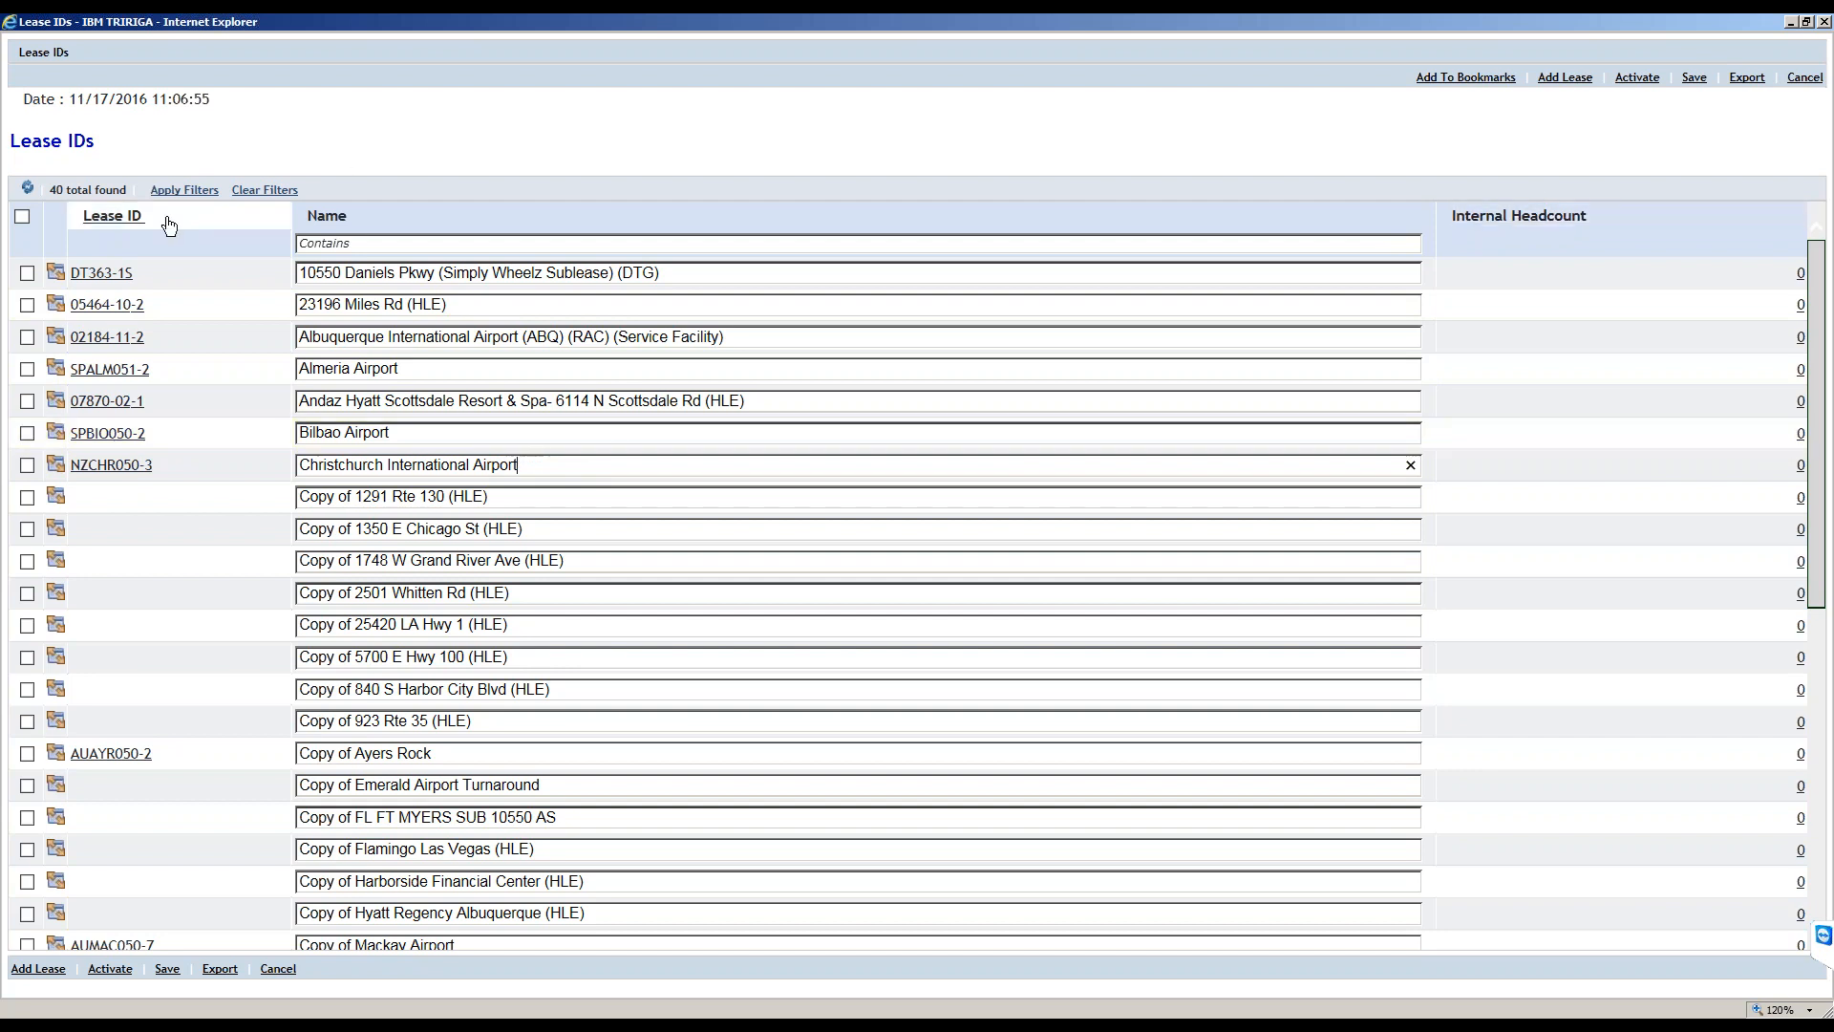
Check the Internal Headcount total row at the end of the editable results and return to the first leases.
{"action": "scroll", "coordinate": [1750, 691], "scroll_direction": "down", "scroll_amount": 6}
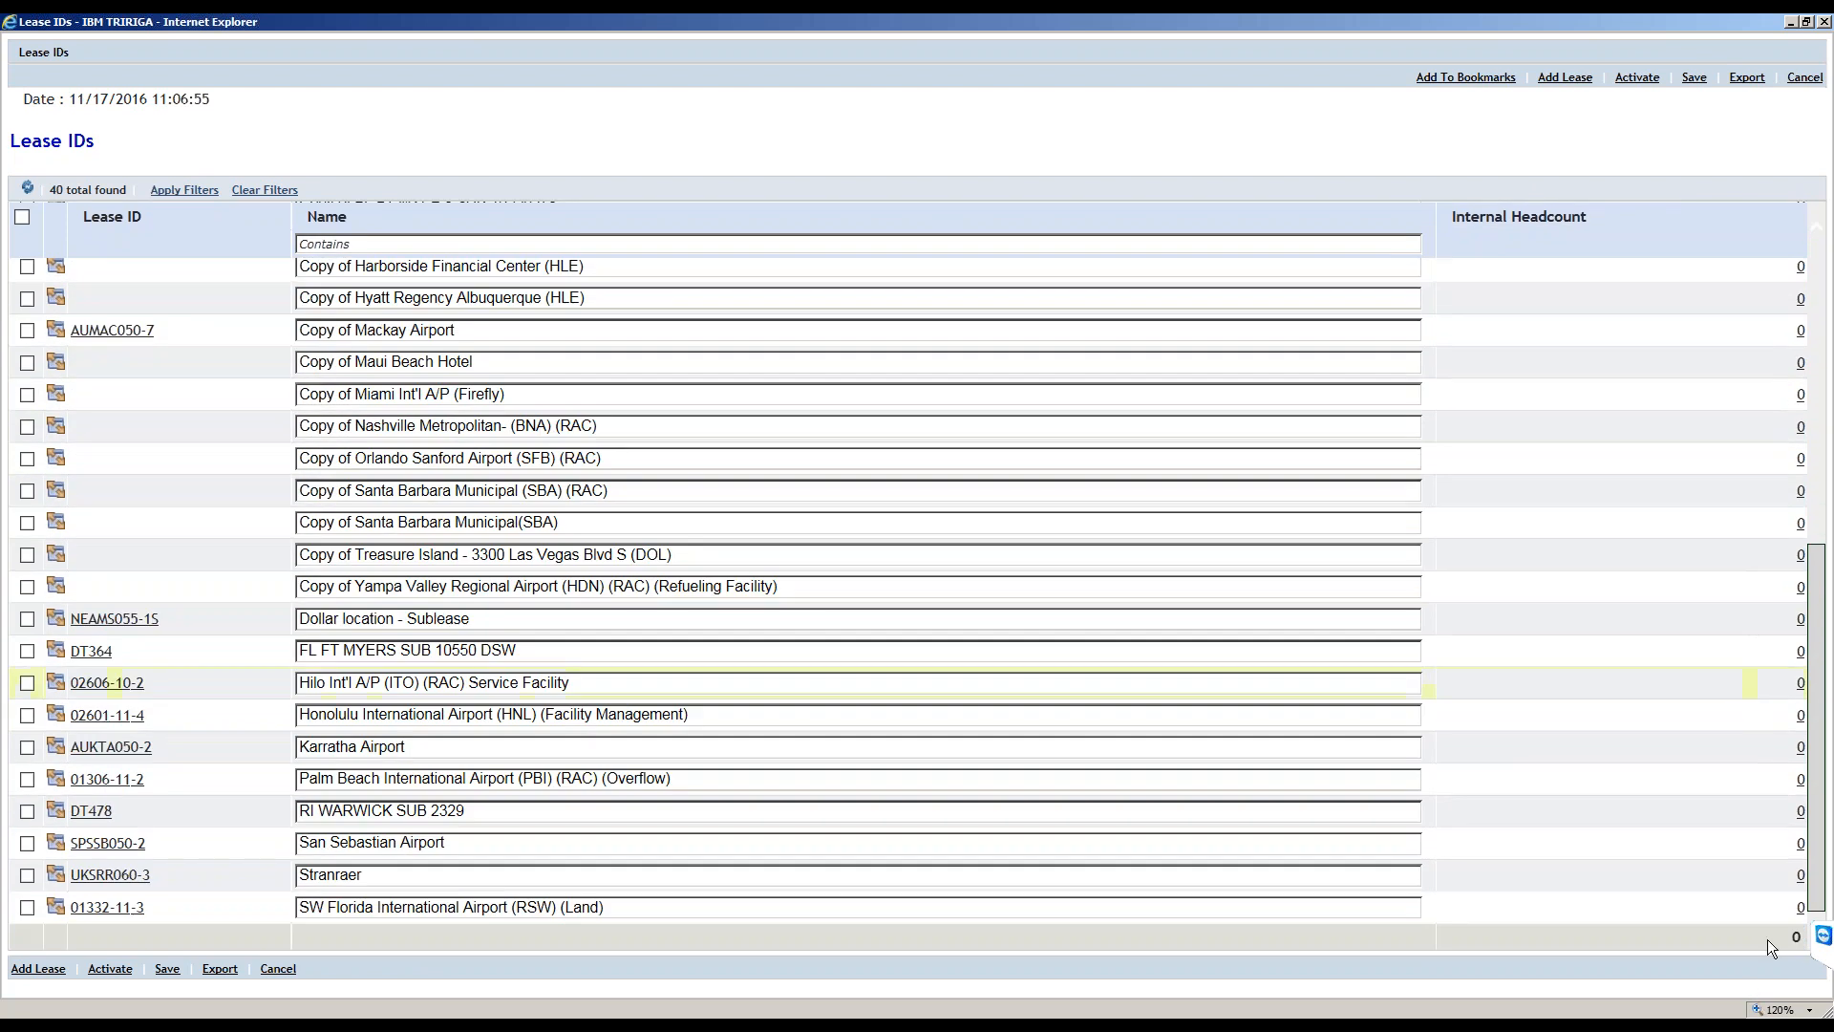
{"action": "left_click_drag", "start_coordinate": [1809, 941], "coordinate": [1752, 949]}
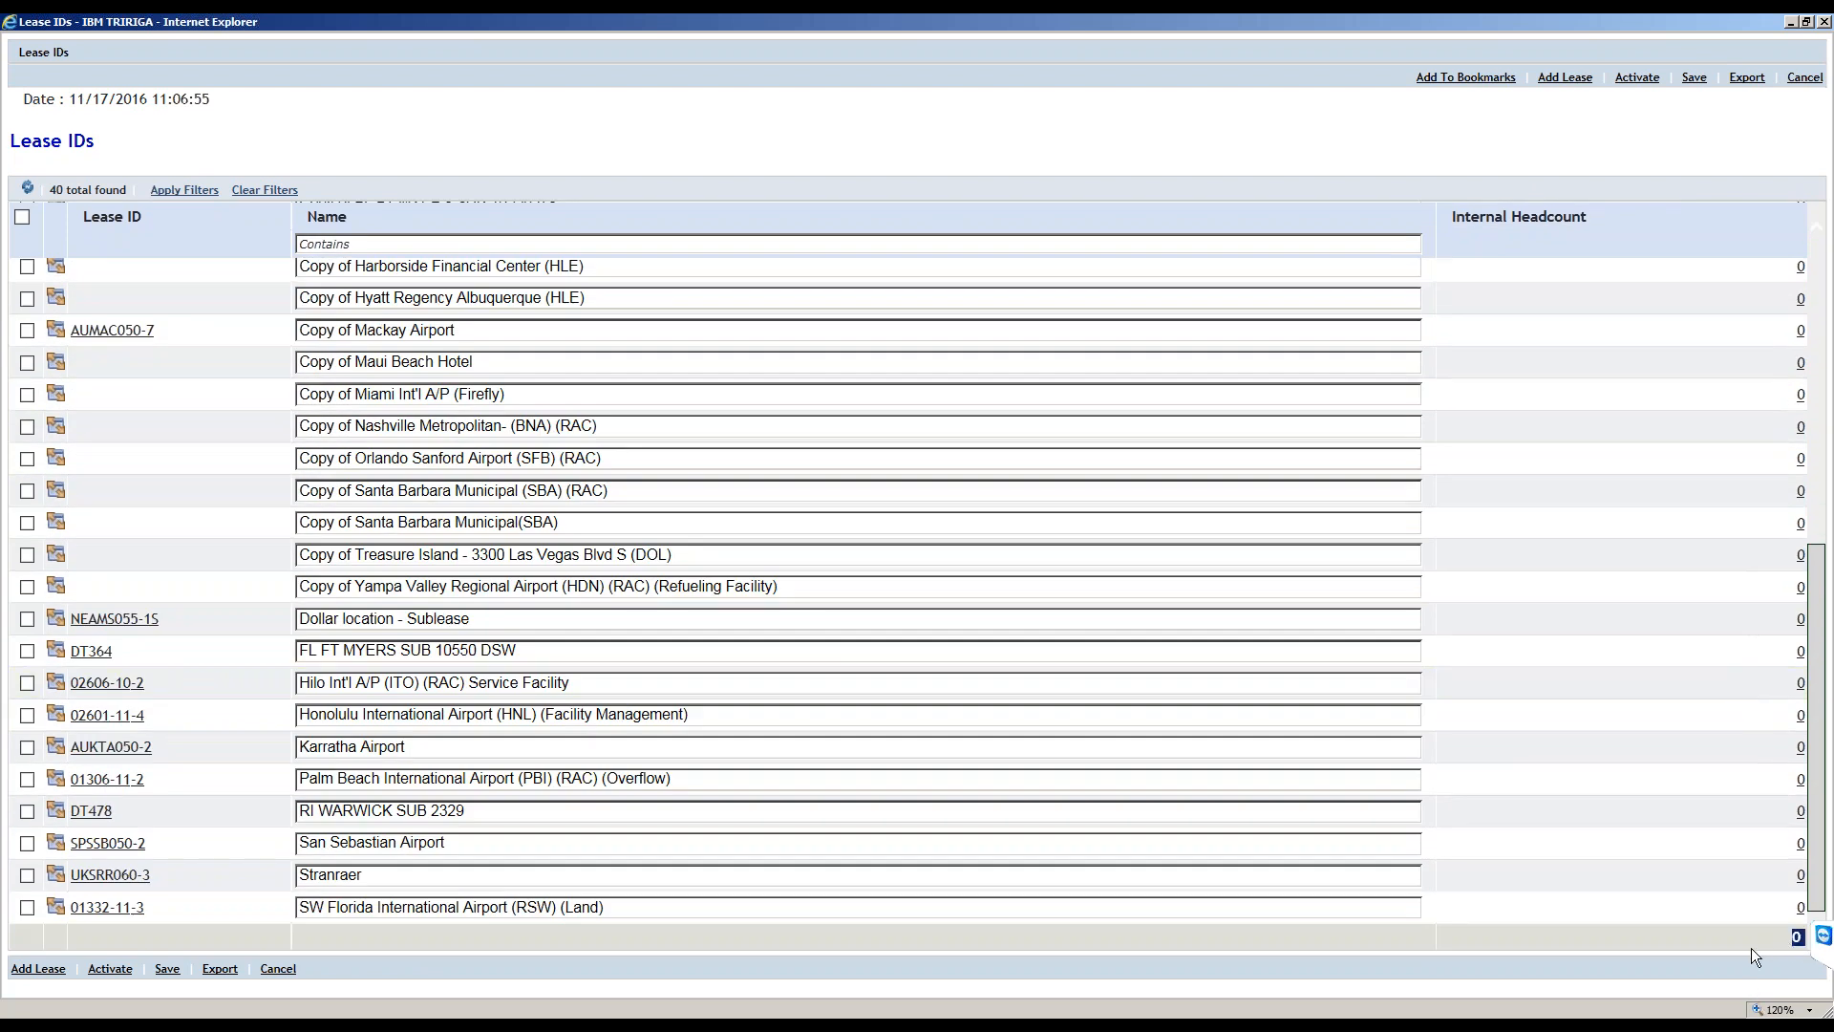
{"action": "left_click", "coordinate": [1653, 966]}
{"action": "left_click_drag", "start_coordinate": [1687, 86], "coordinate": [1619, 128]}
{"action": "left_click", "coordinate": [1614, 130]}
{"action": "left_click_drag", "start_coordinate": [1817, 627], "coordinate": [1823, 326]}
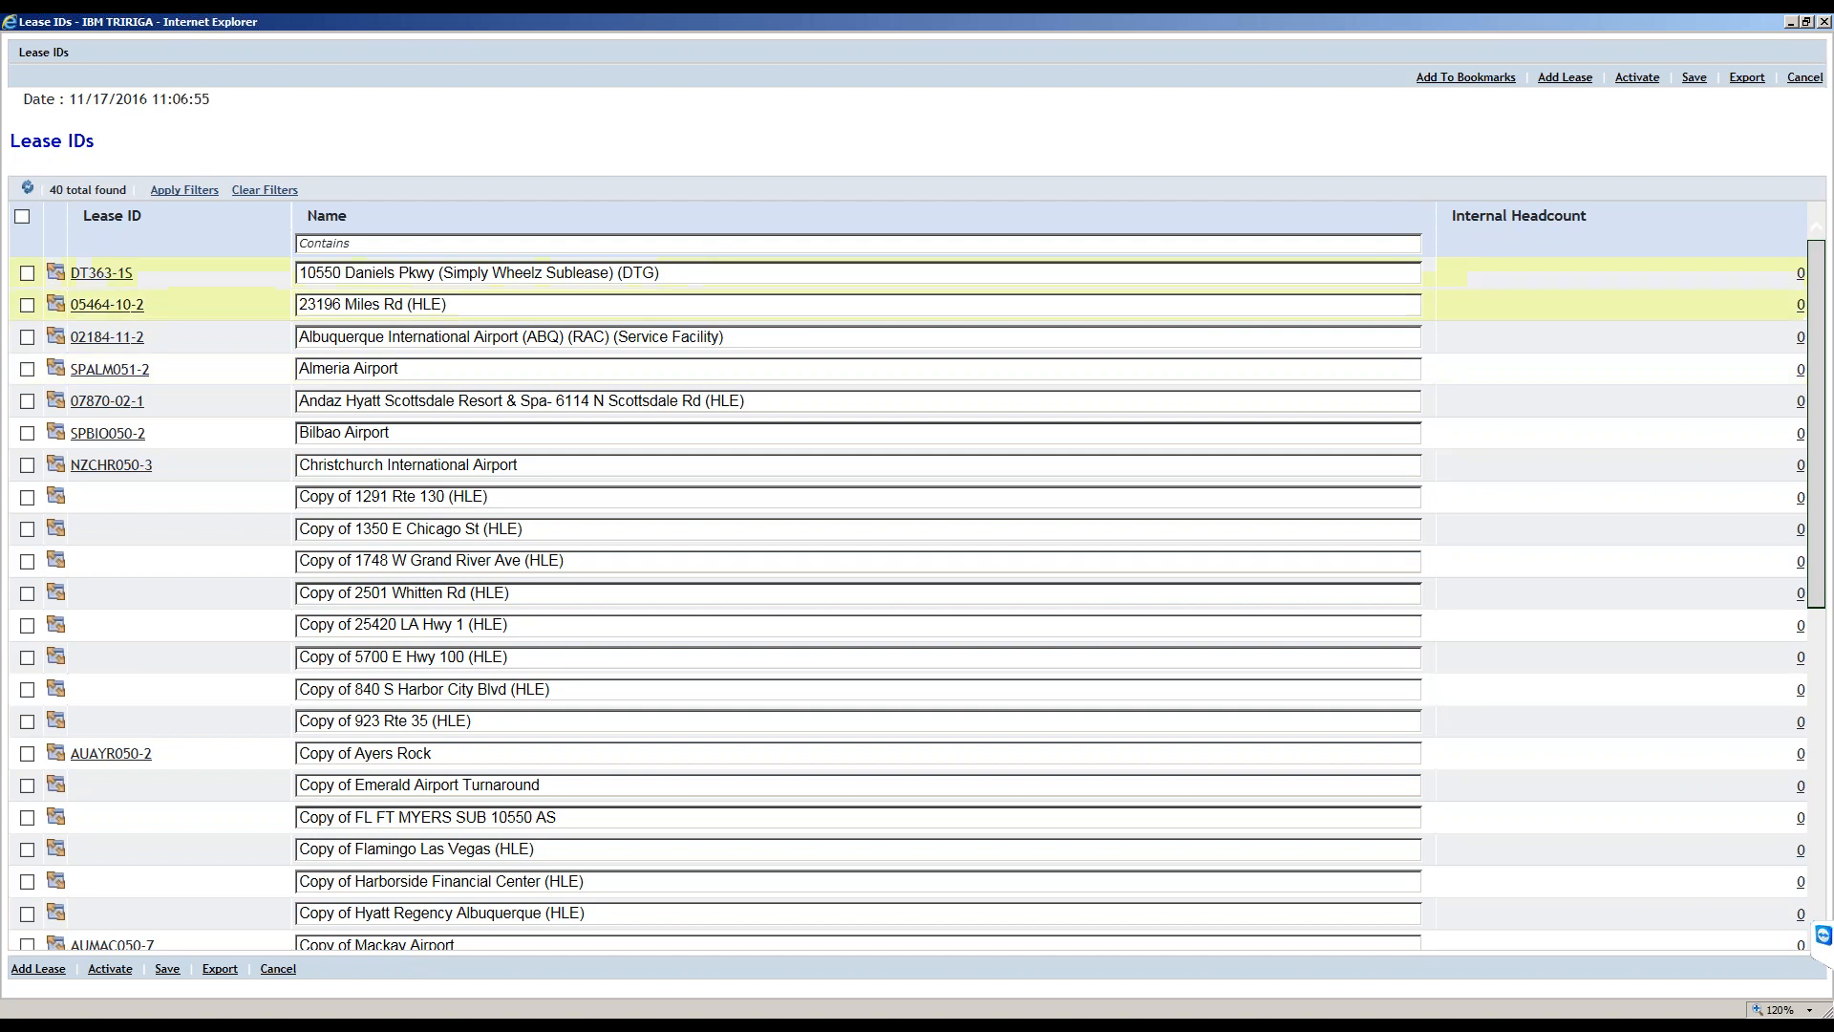
Test the Add Lease action by opening a blank real estate lease form, and close it without creating a record.
{"action": "left_click", "coordinate": [1578, 84]}
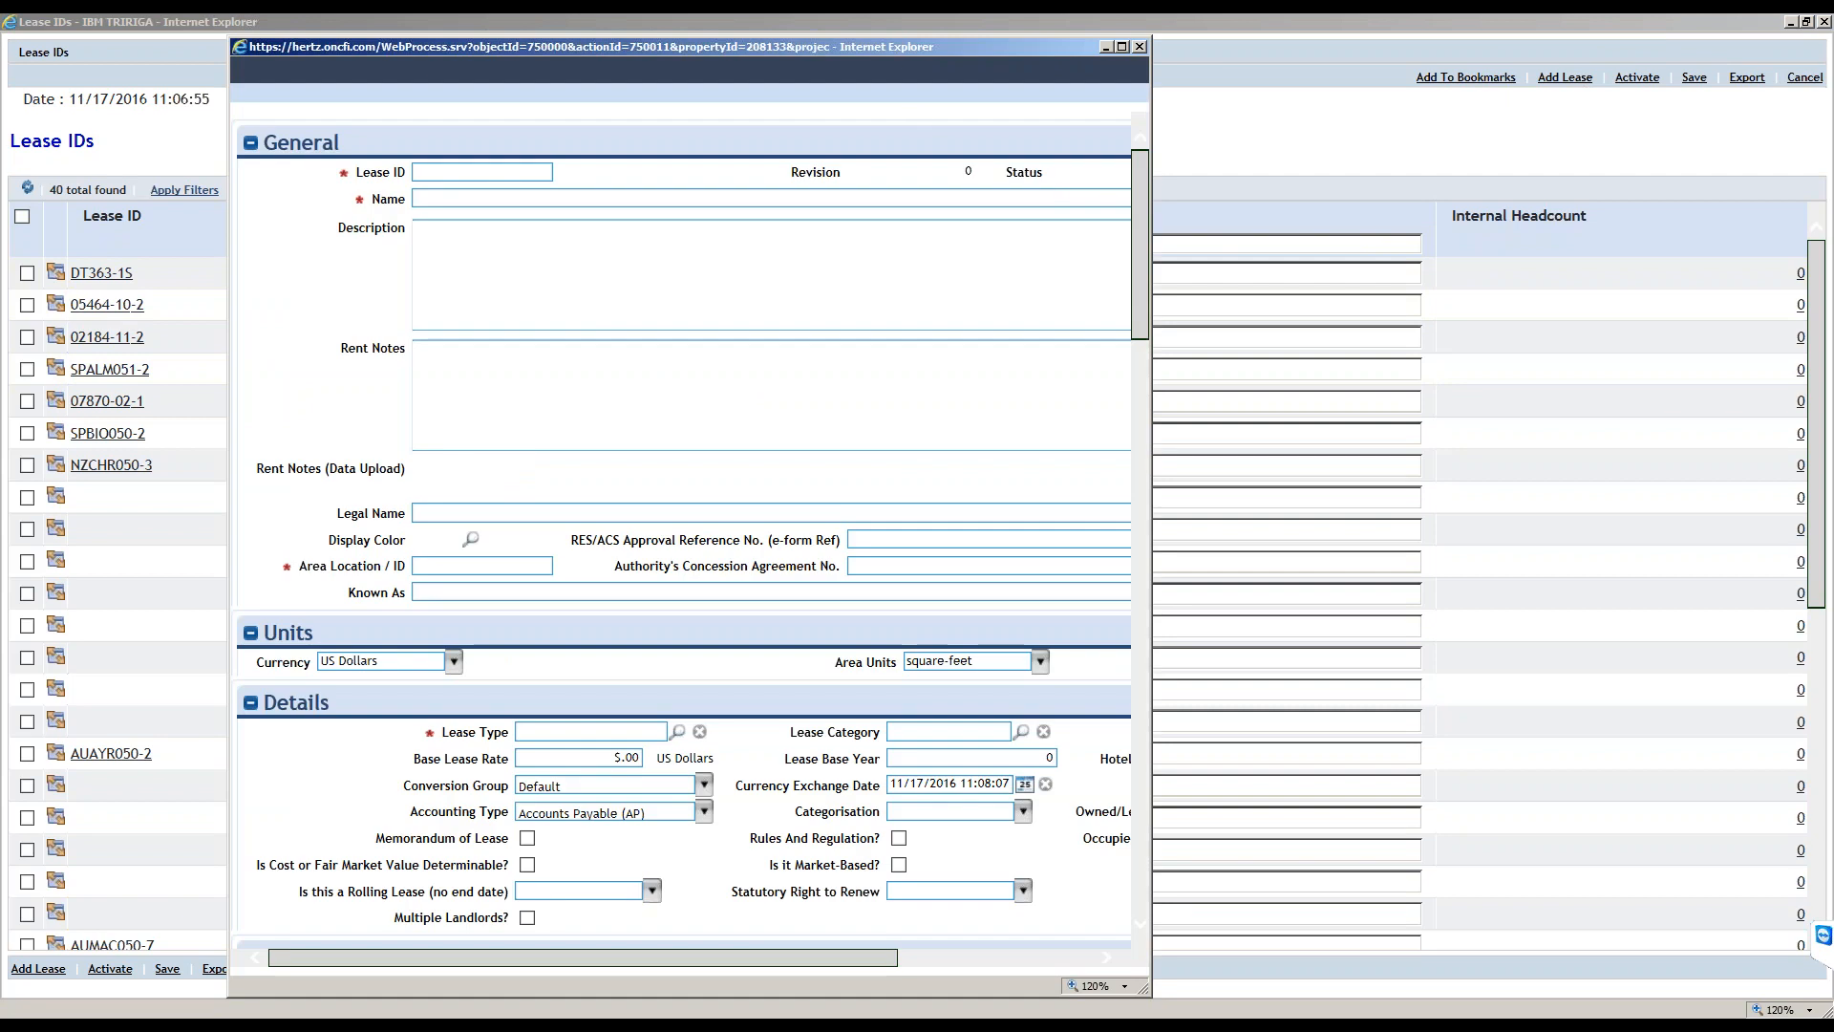
{"action": "left_click_drag", "start_coordinate": [894, 49], "coordinate": [874, 55]}
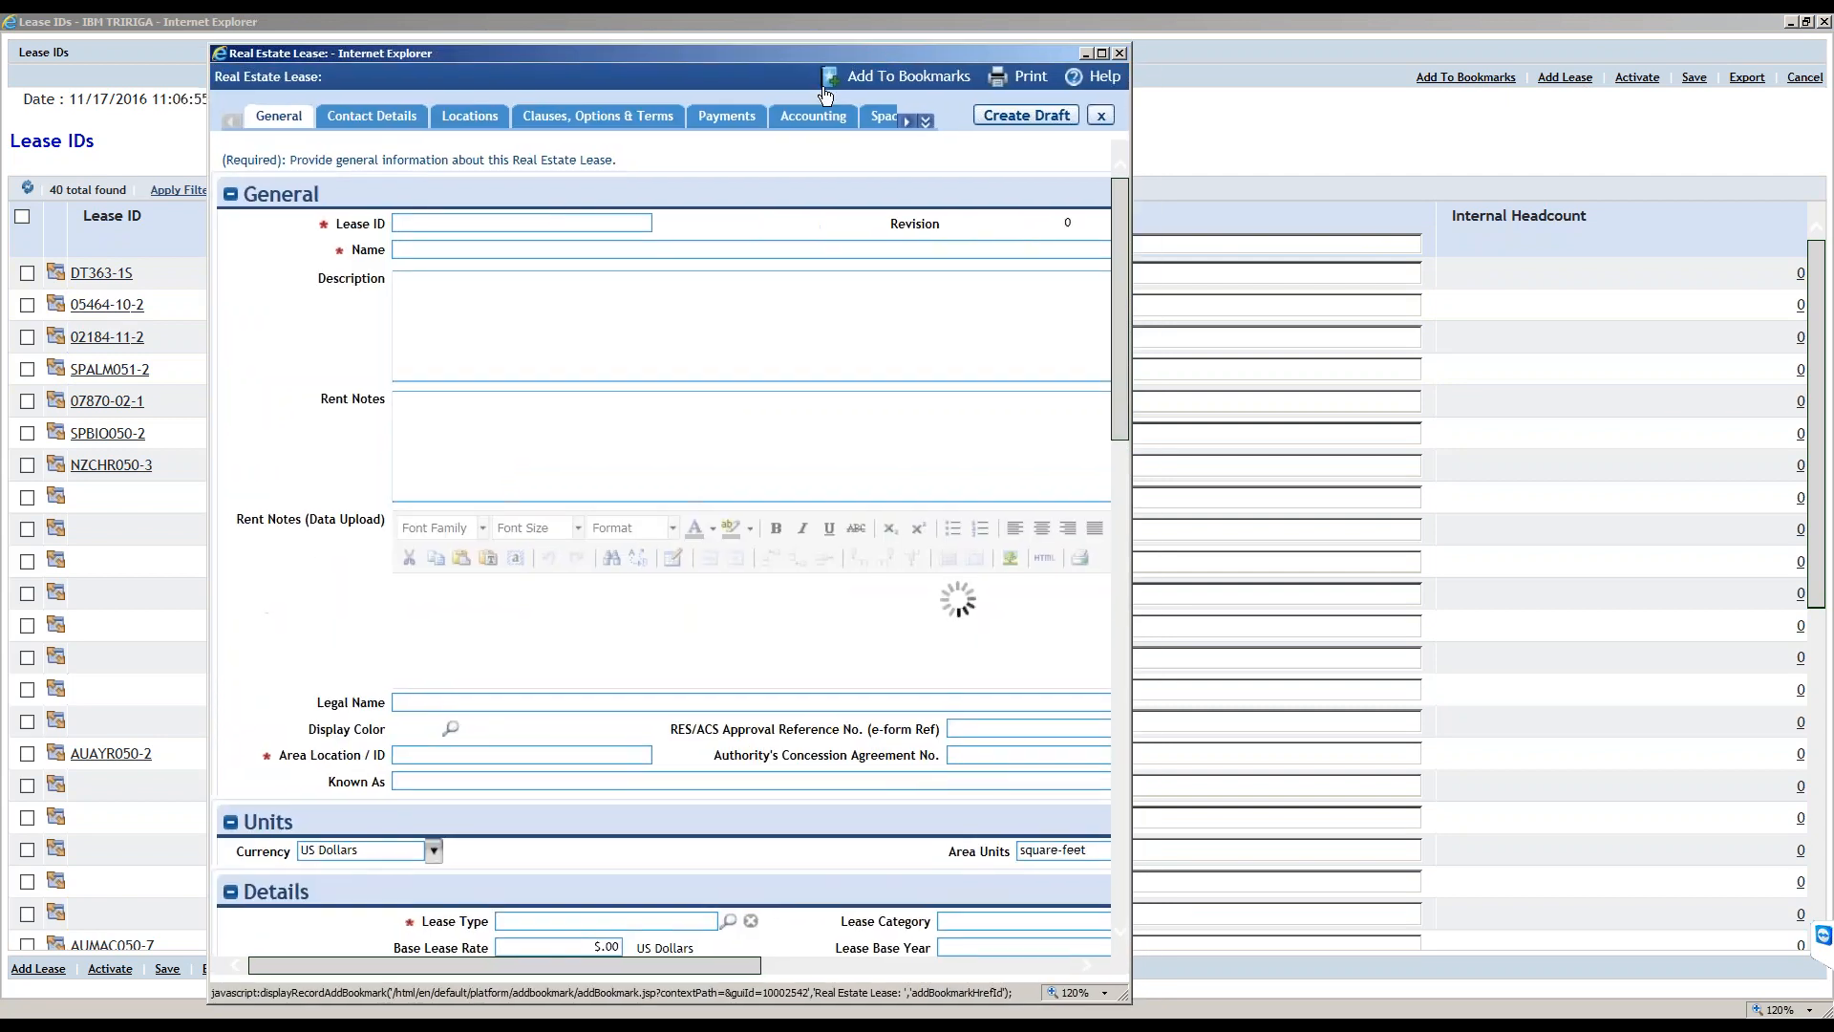
{"action": "left_click", "coordinate": [1120, 54]}
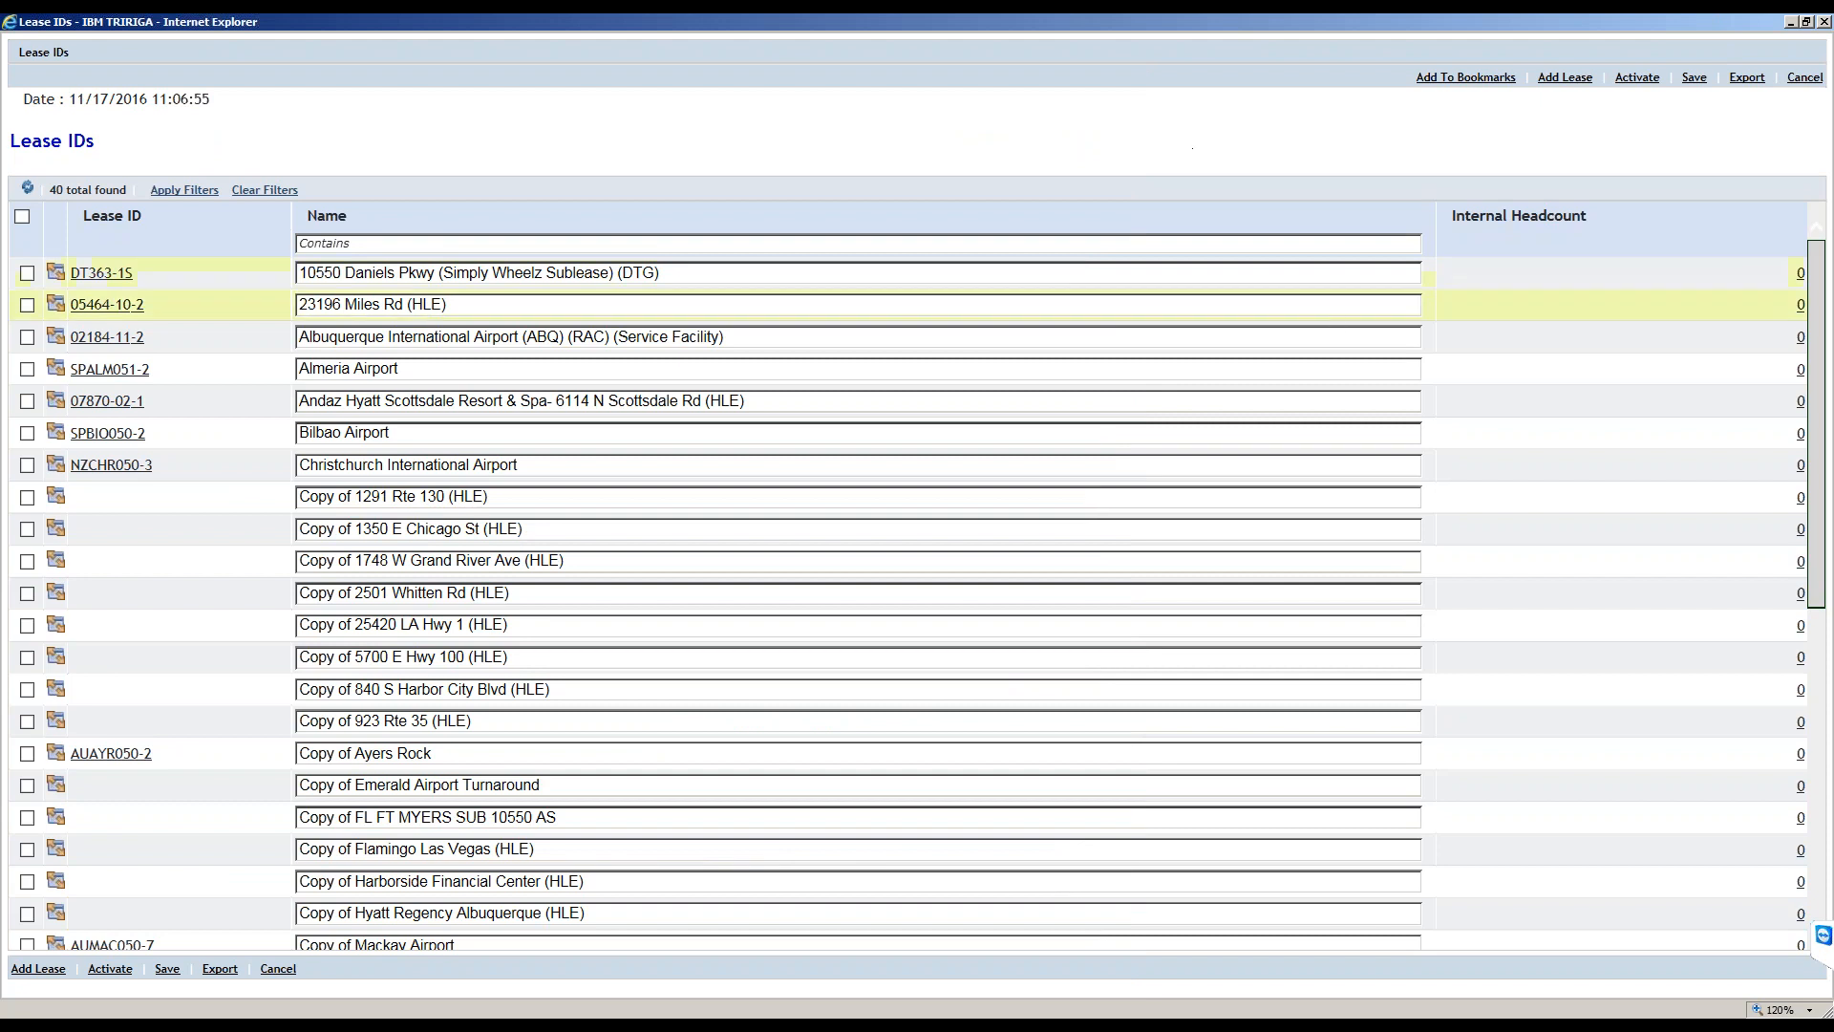
Look through the lease list once more and close the Lease IDs results.
{"action": "scroll", "coordinate": [1617, 370], "scroll_direction": "down", "scroll_amount": 6}
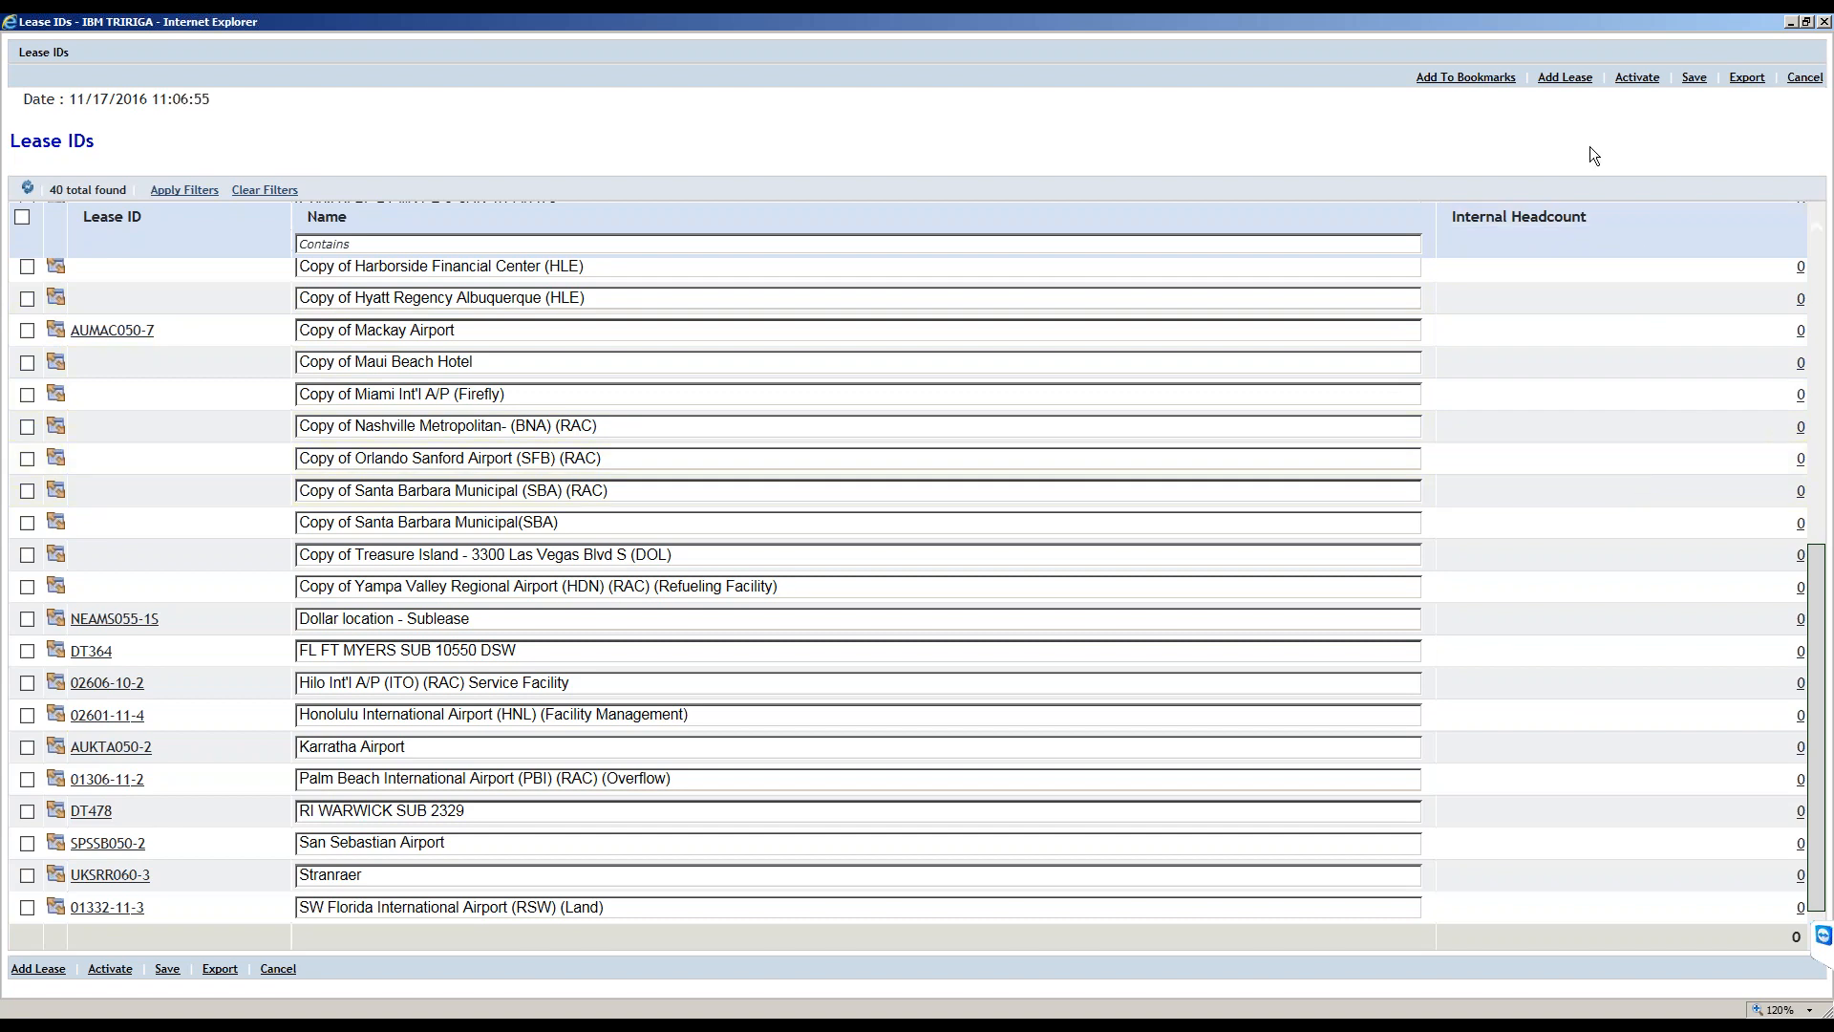
{"action": "scroll", "coordinate": [1744, 325], "scroll_direction": "up", "scroll_amount": 7}
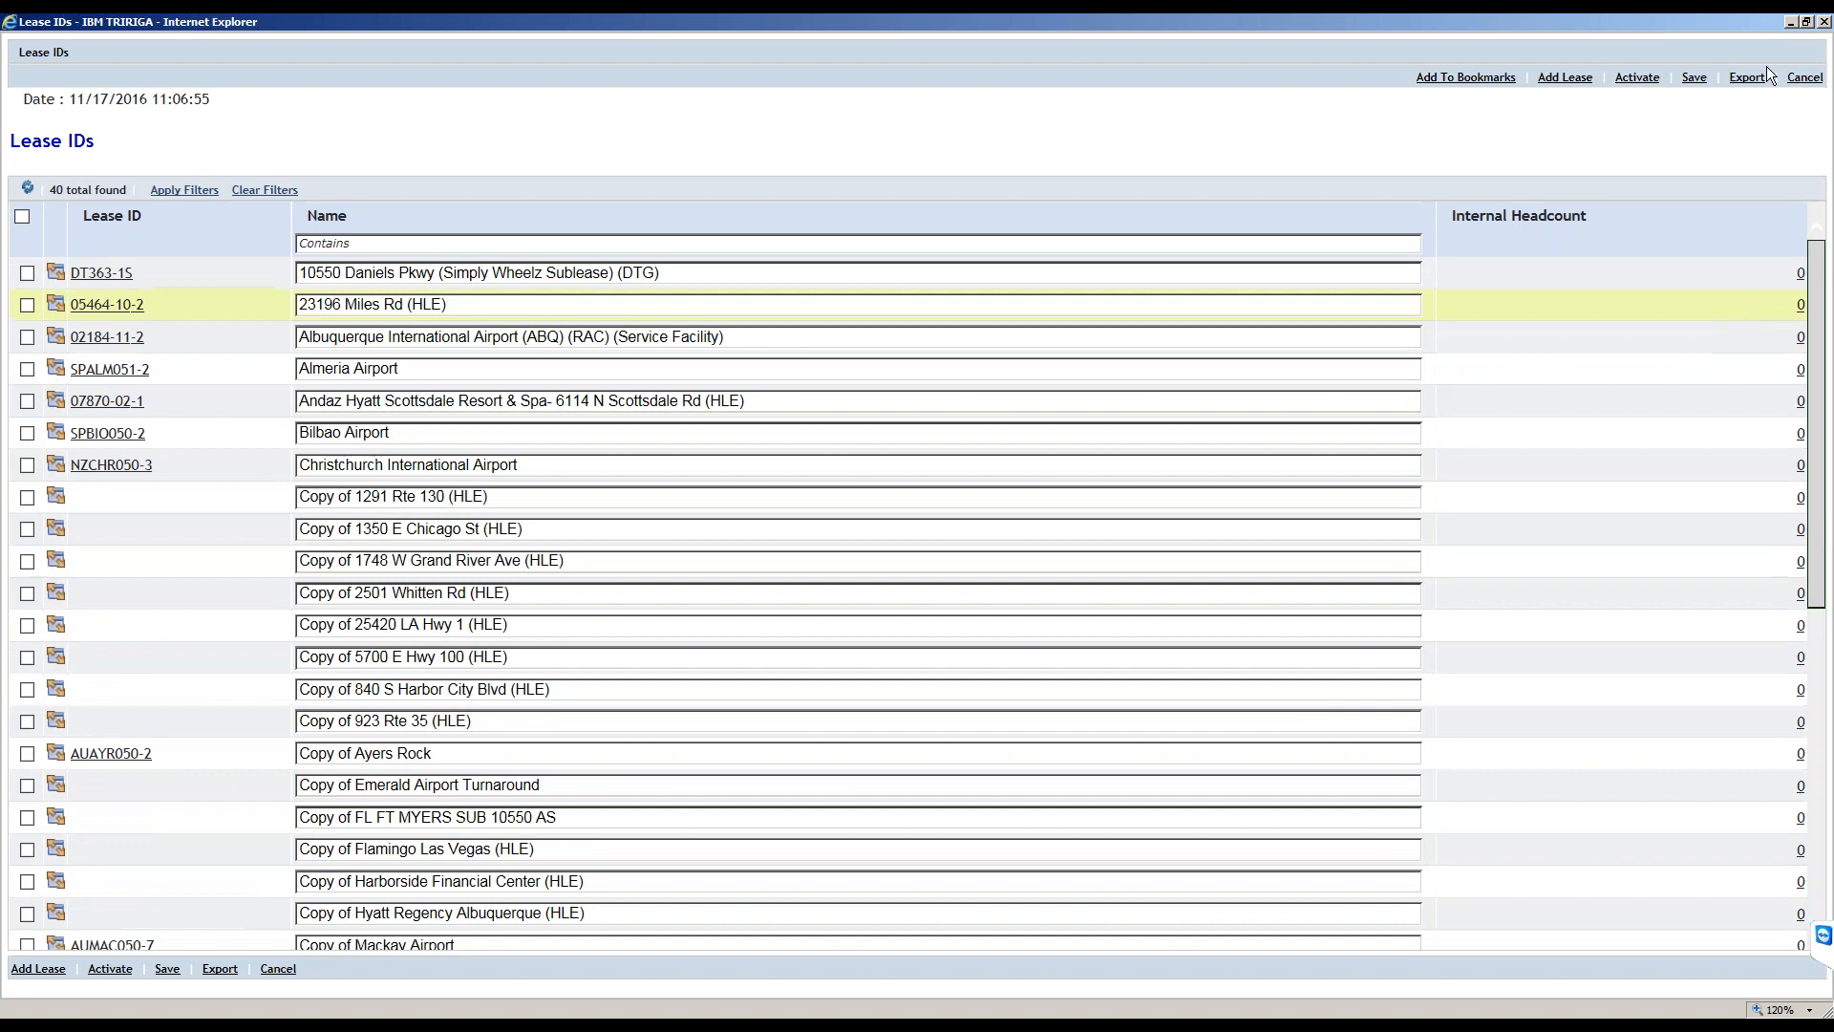
{"action": "left_click", "coordinate": [1825, 23]}
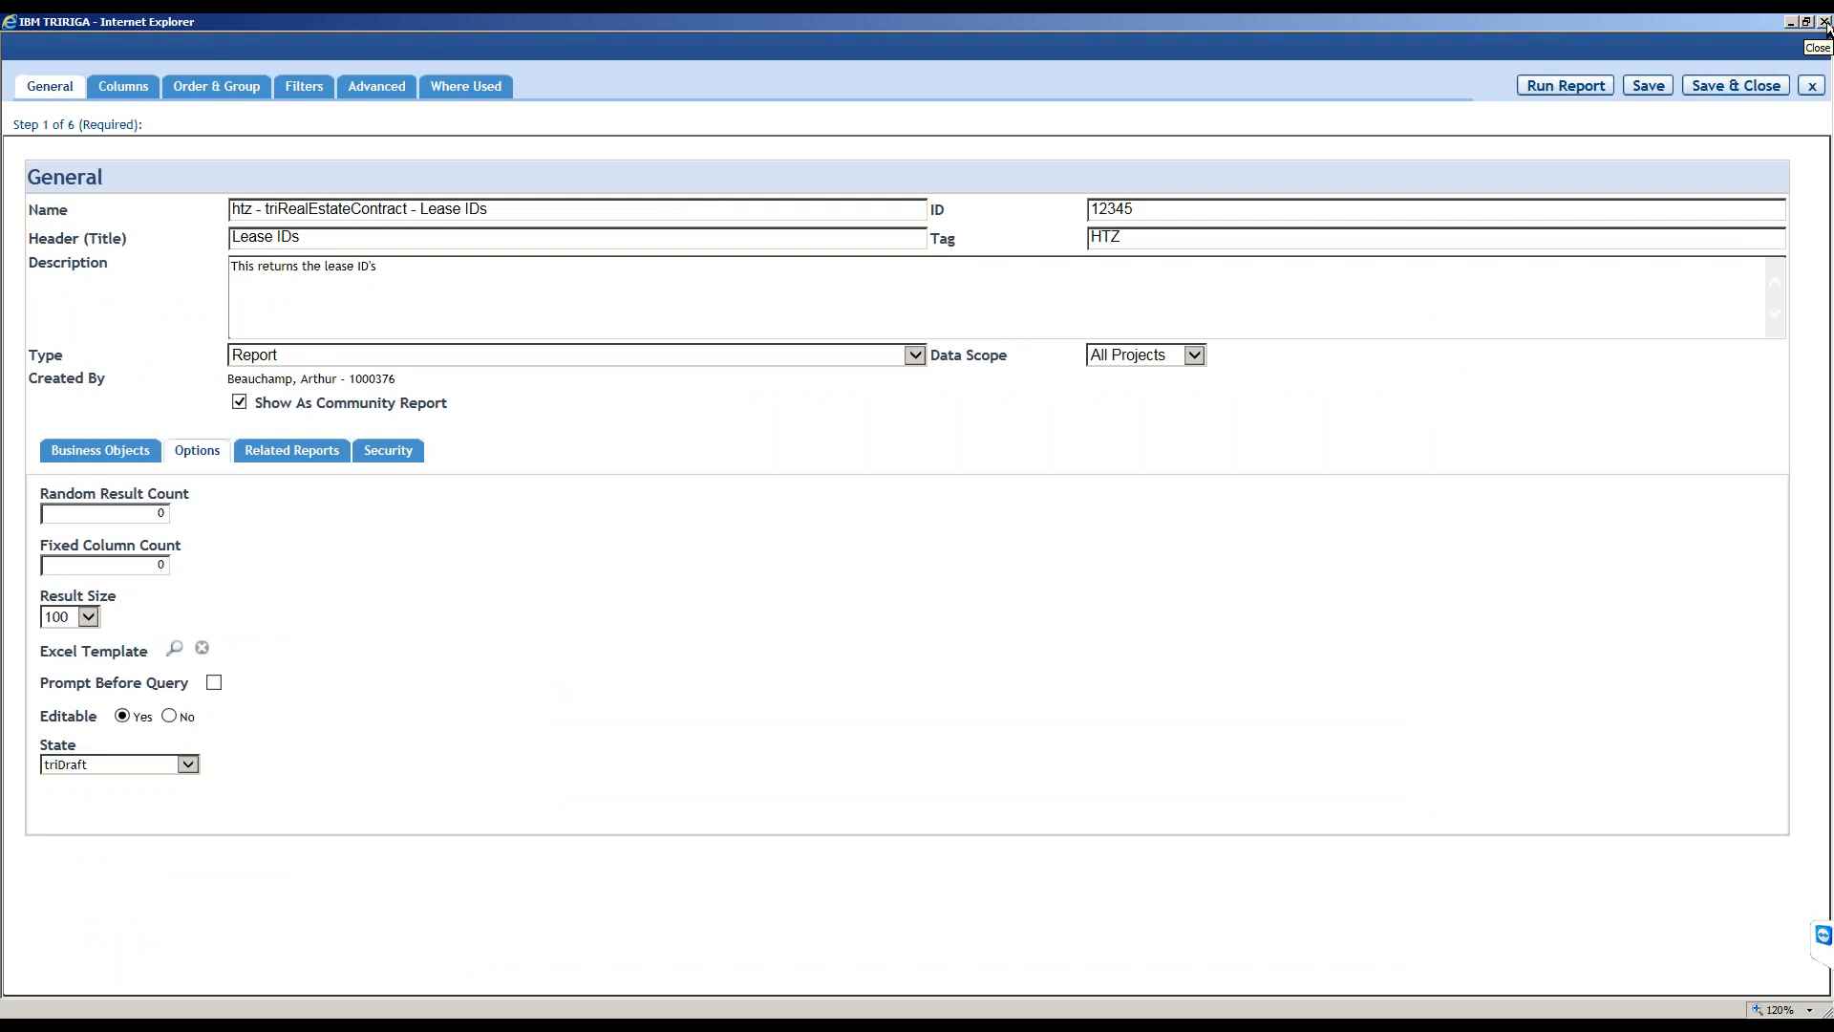
Set the report's Editable option to No and delete its AddLease, triIssue and triSave actions.
{"action": "left_click", "coordinate": [169, 715]}
{"action": "left_click", "coordinate": [368, 90]}
{"action": "left_click", "coordinate": [44, 722]}
{"action": "left_click", "coordinate": [44, 751]}
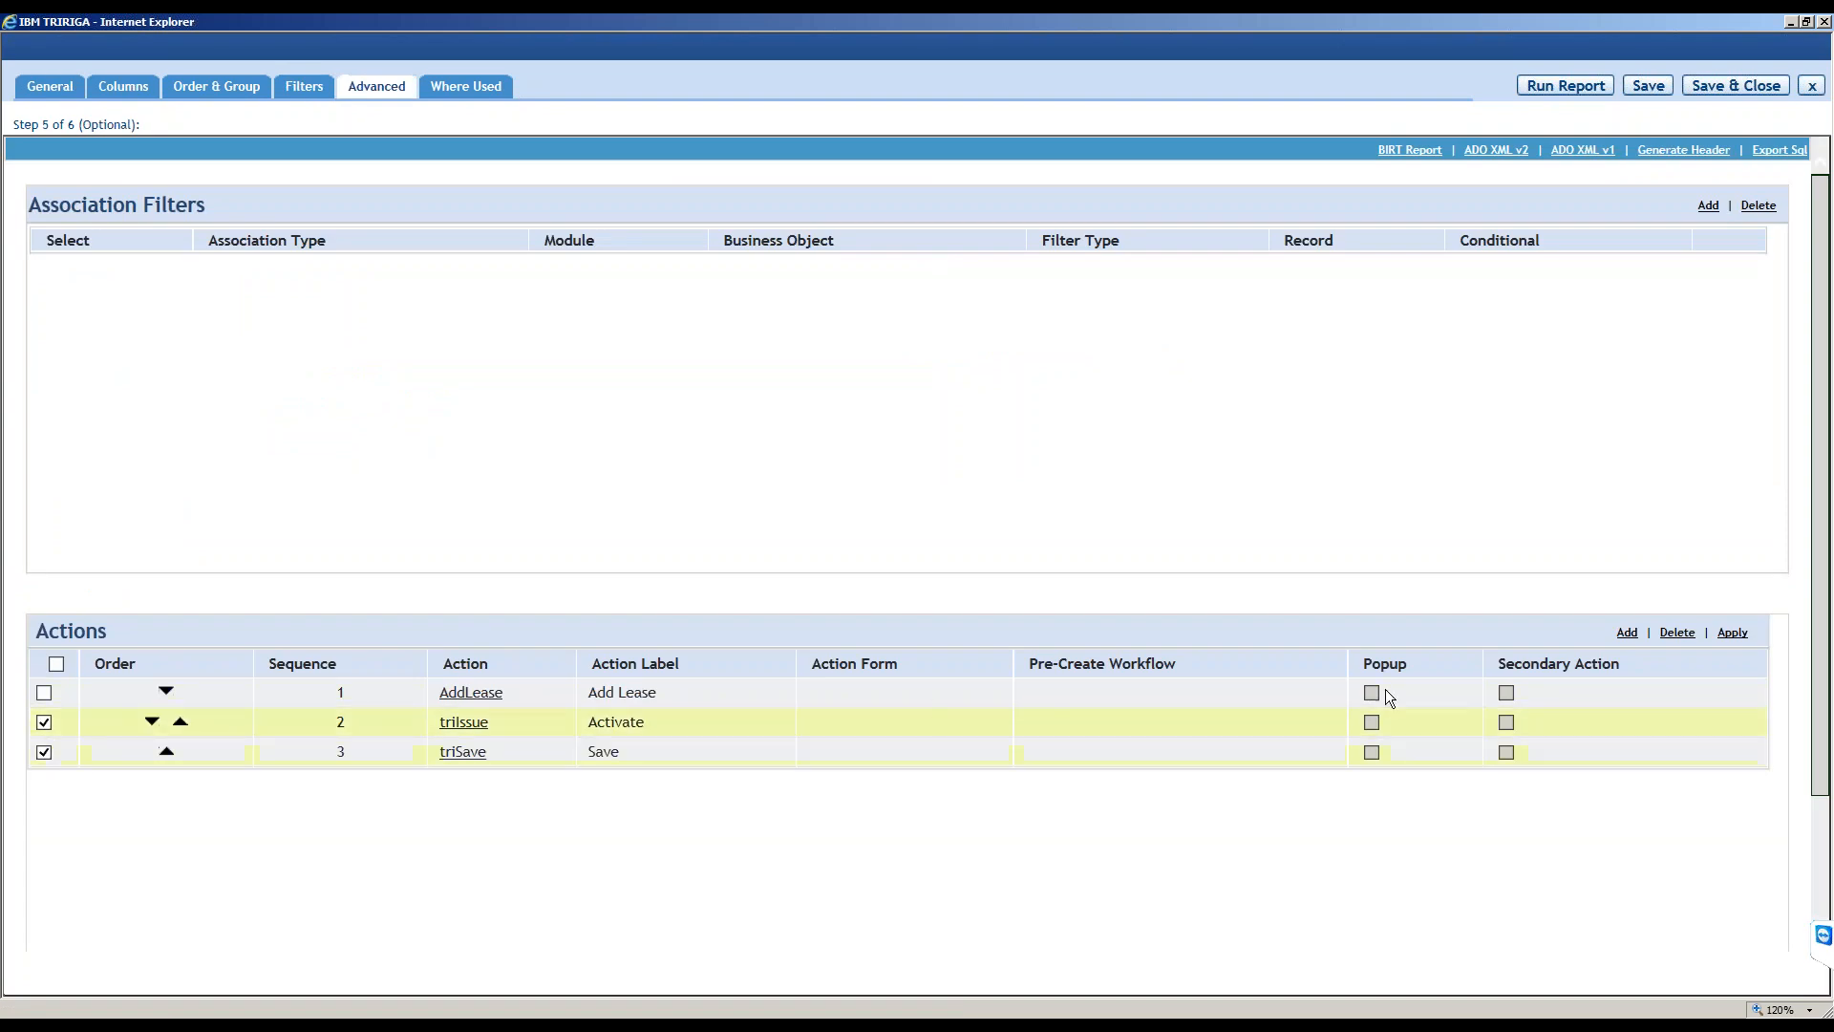
{"action": "left_click", "coordinate": [1678, 632]}
{"action": "left_click", "coordinate": [981, 585]}
{"action": "left_click", "coordinate": [44, 691]}
{"action": "left_click", "coordinate": [1678, 633]}
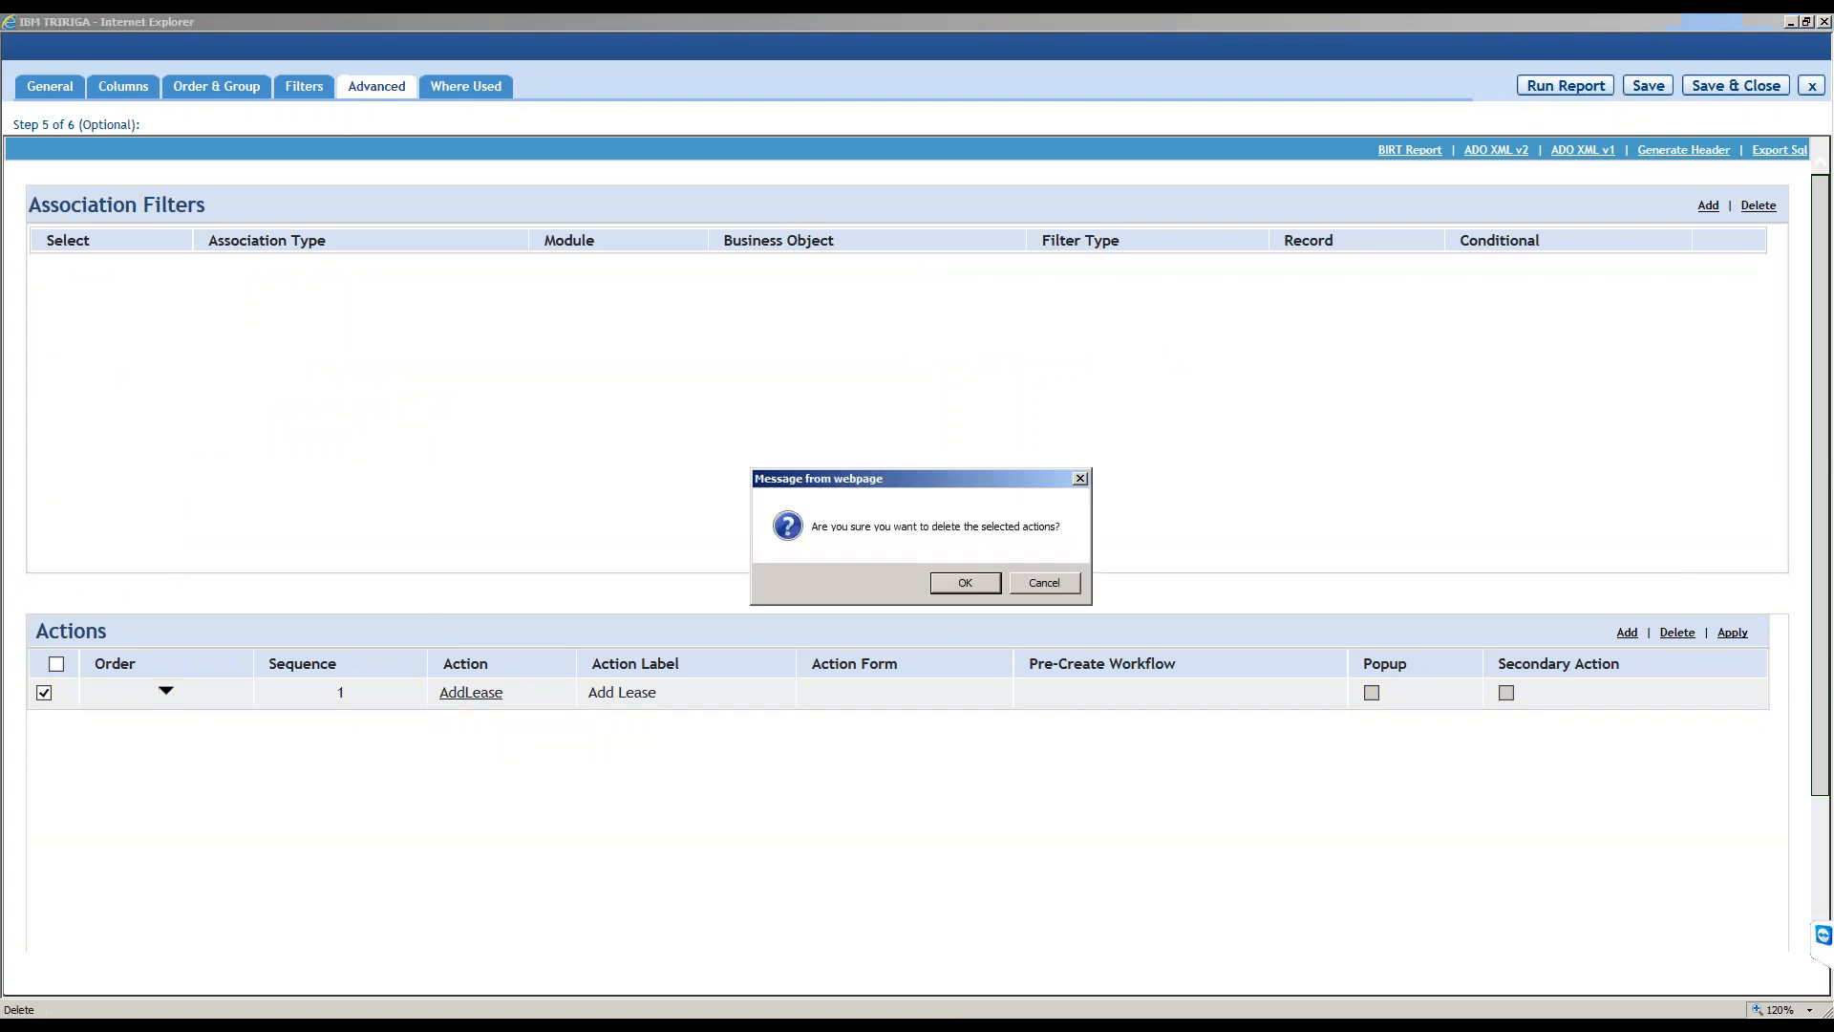
{"action": "left_click", "coordinate": [962, 581]}
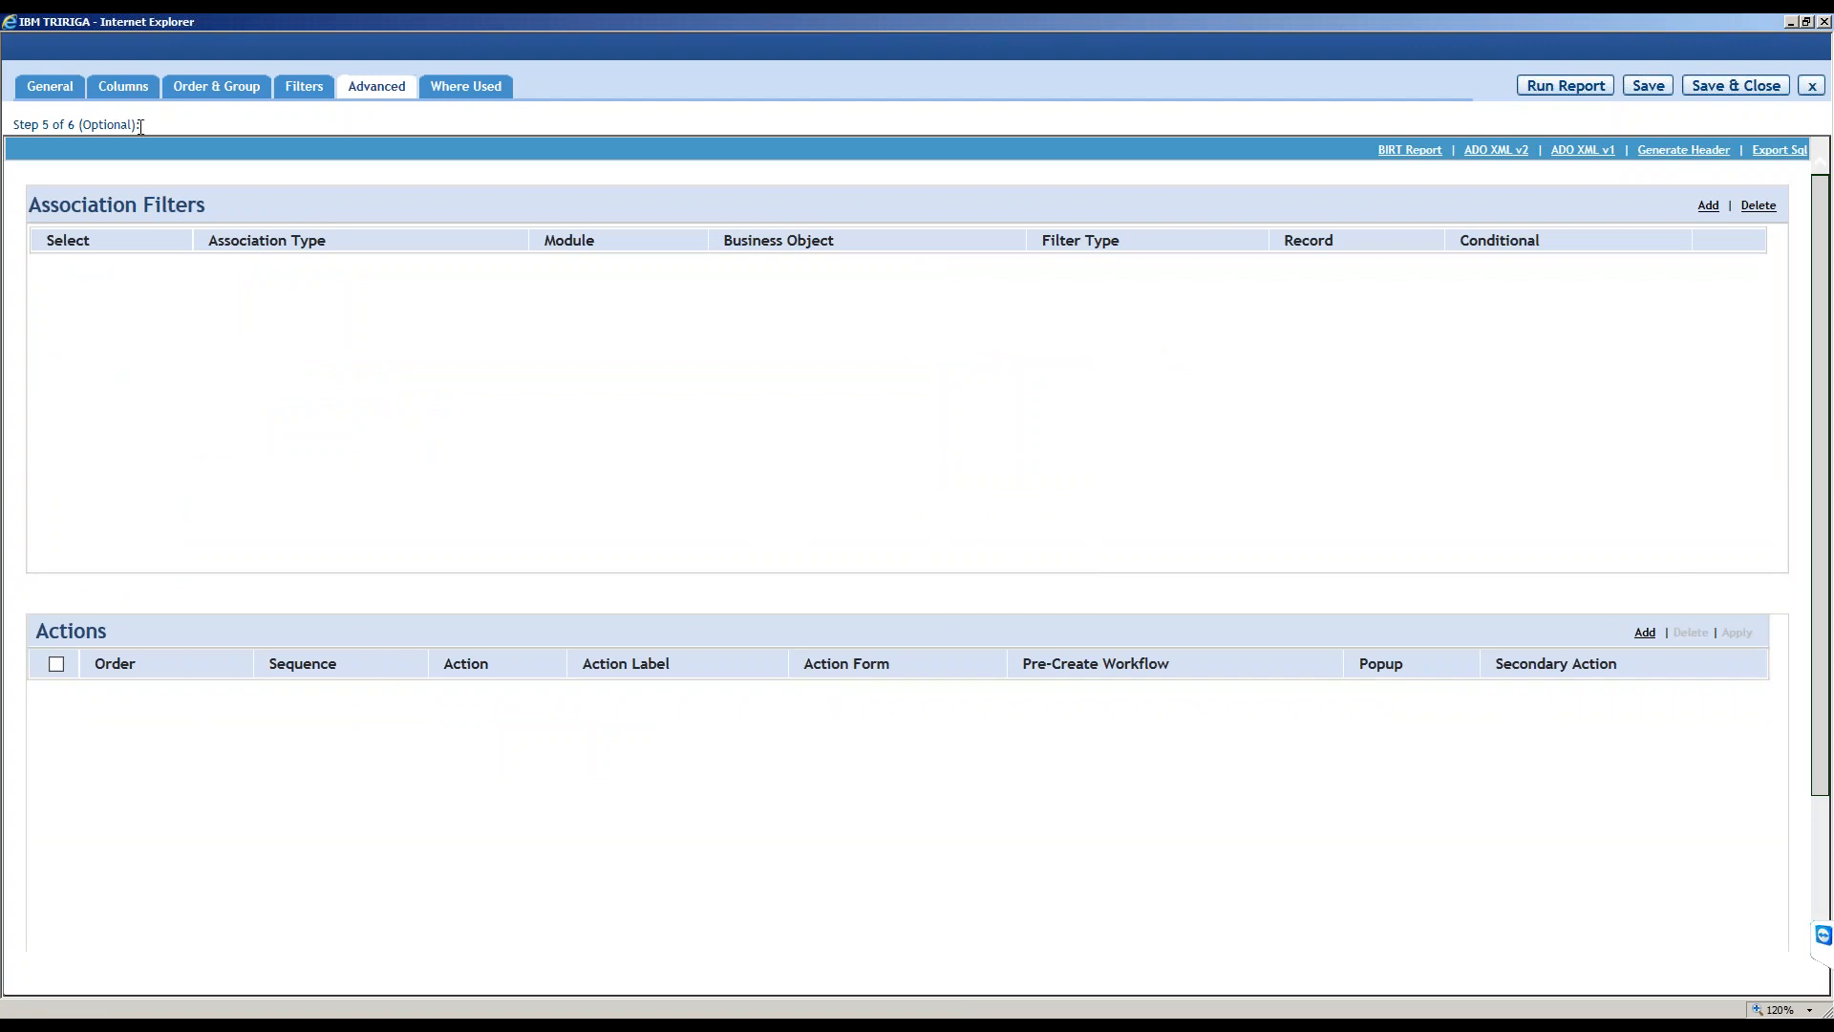
Save the non-editable report, check its display columns and run it in a maximized window.
{"action": "left_click", "coordinate": [75, 90]}
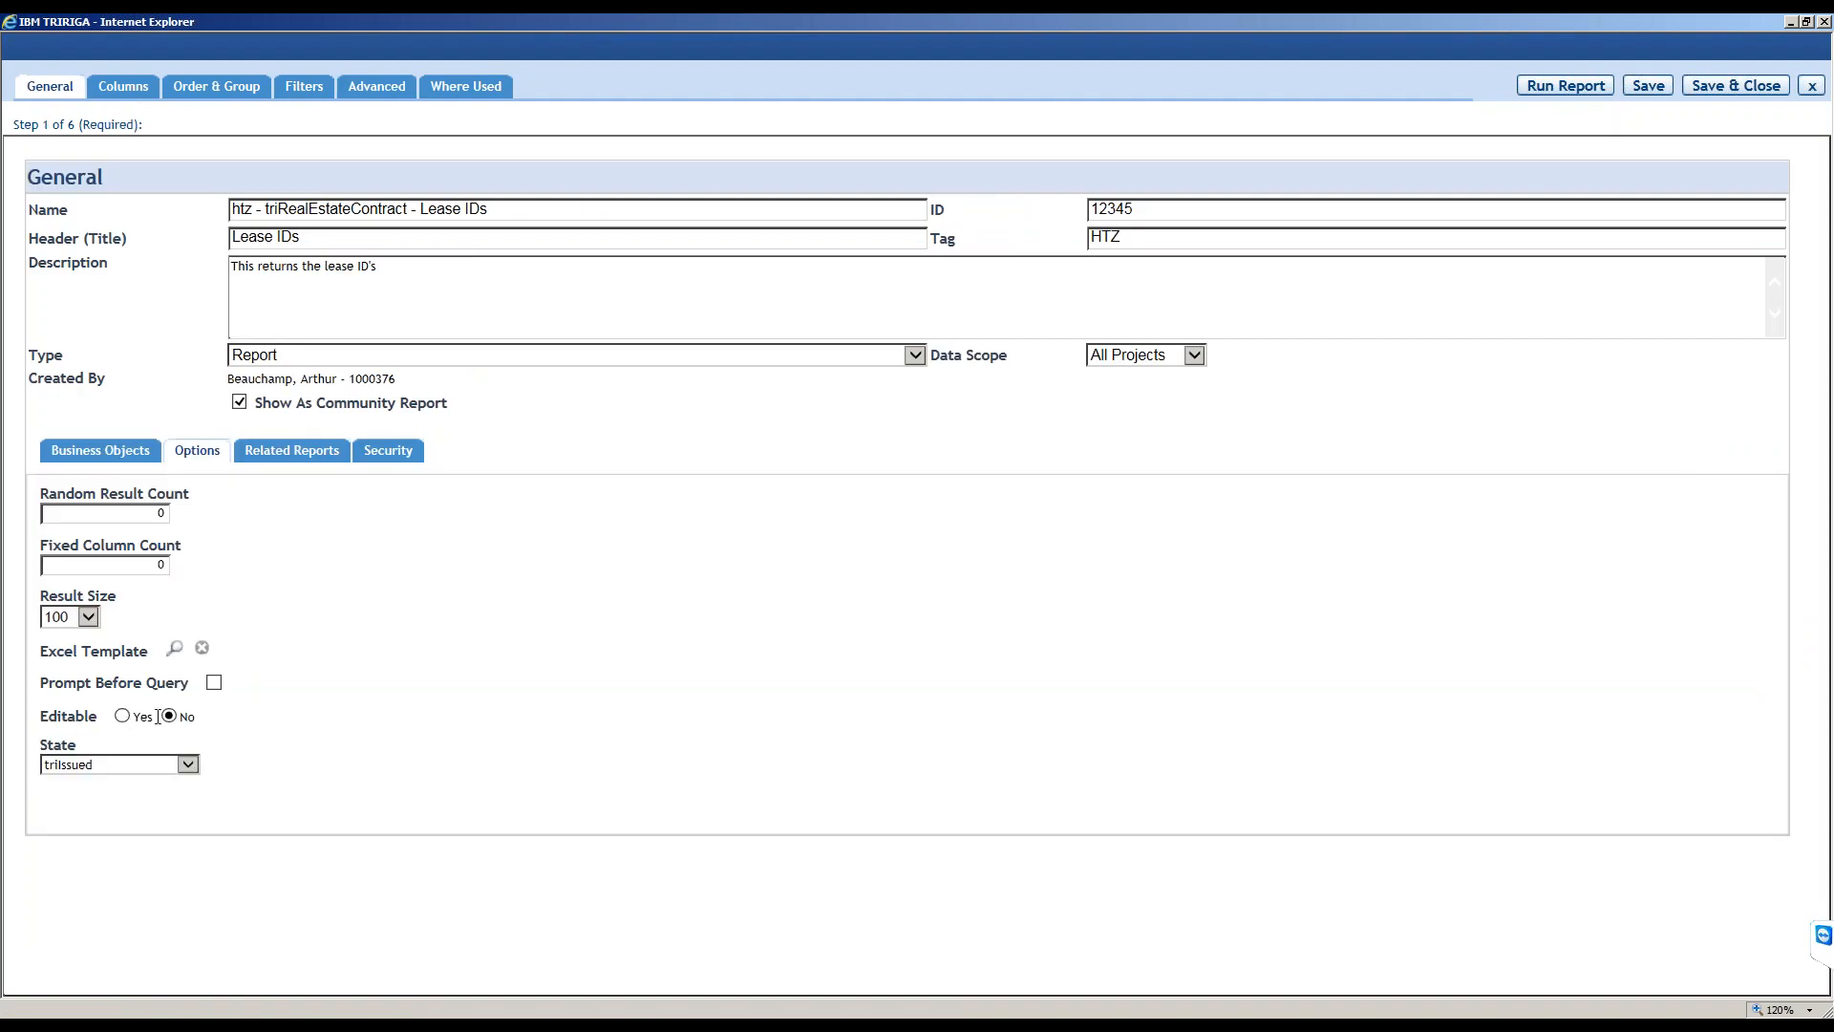
{"action": "left_click", "coordinate": [1648, 85]}
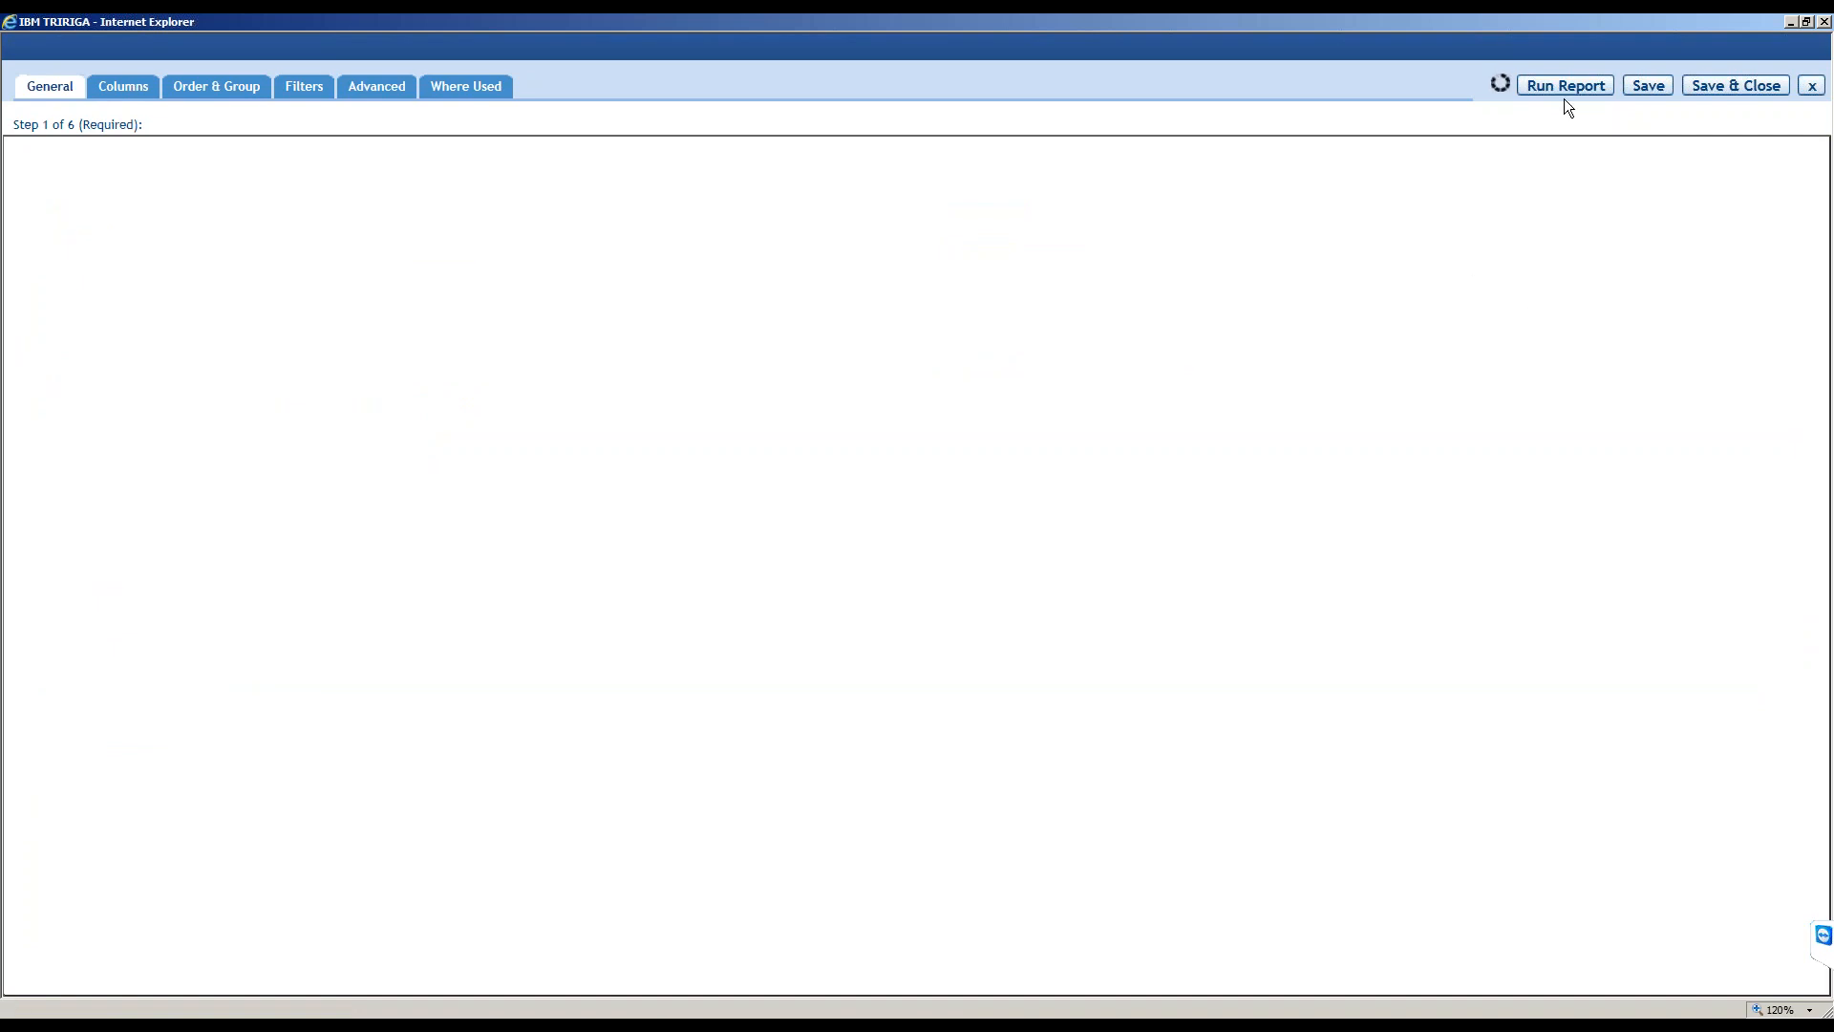
{"action": "left_click", "coordinate": [155, 92]}
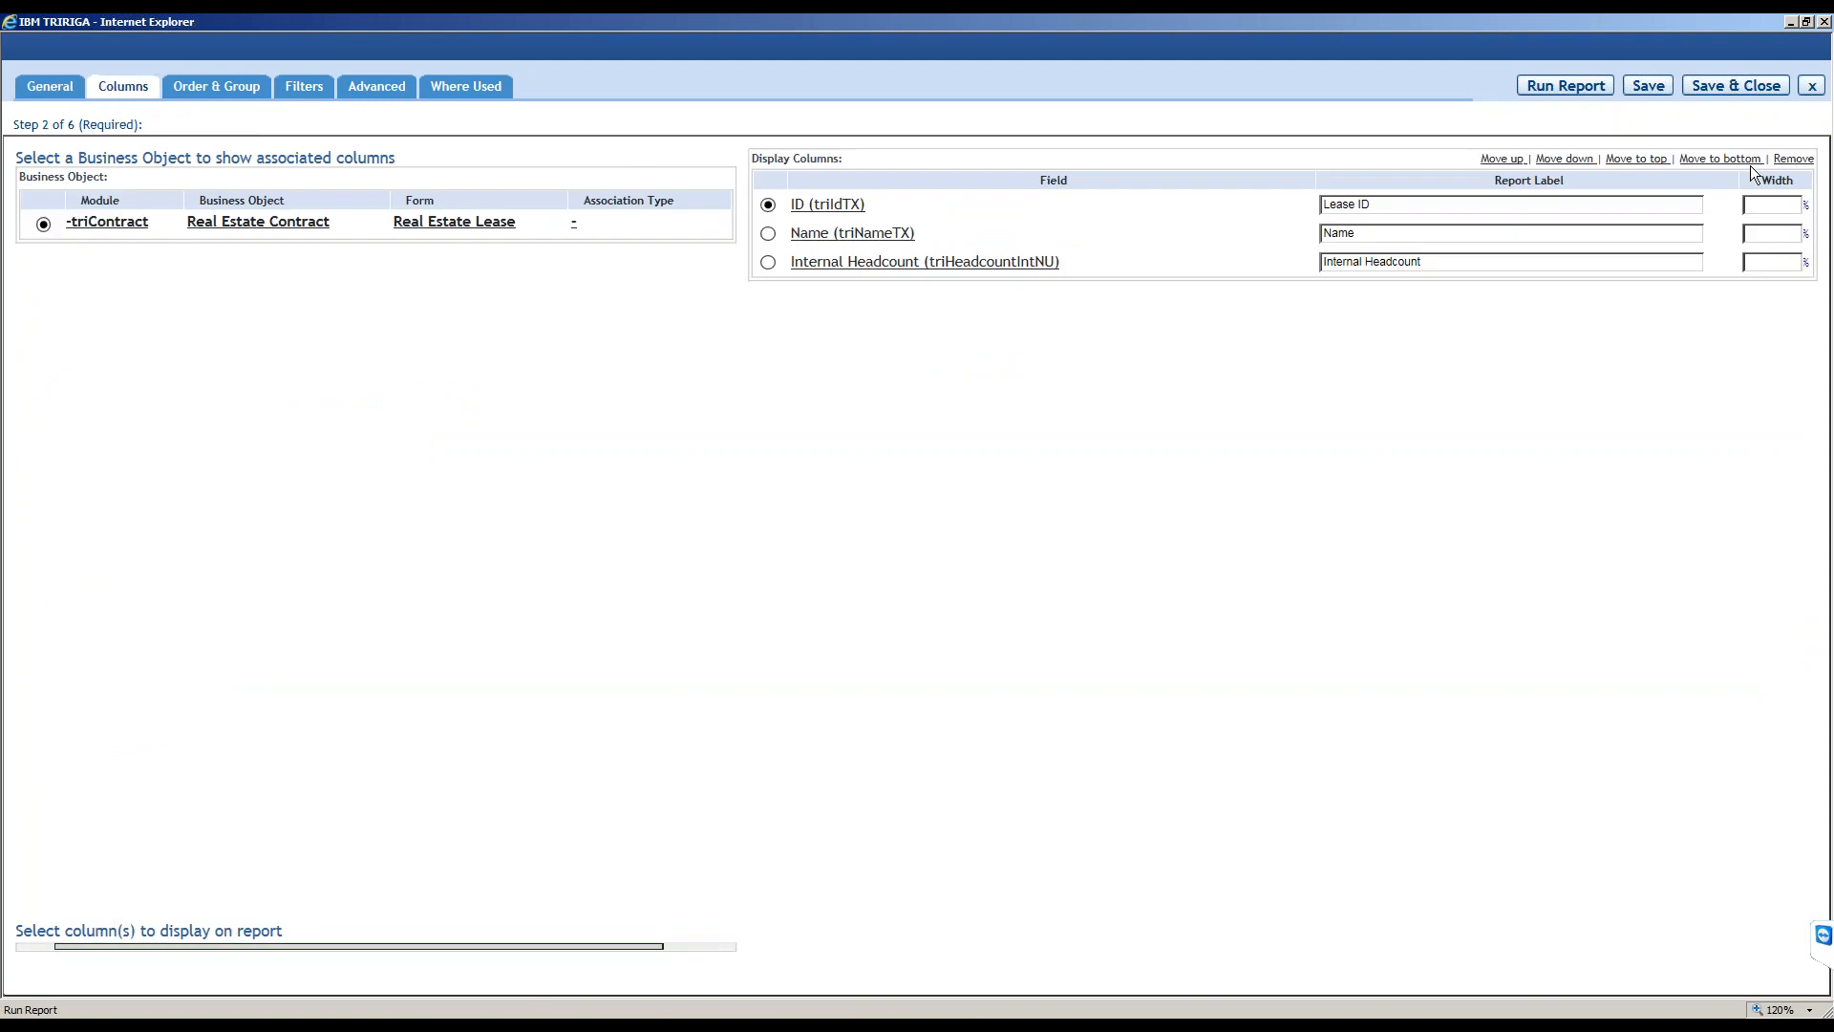
{"action": "left_click", "coordinate": [1575, 90]}
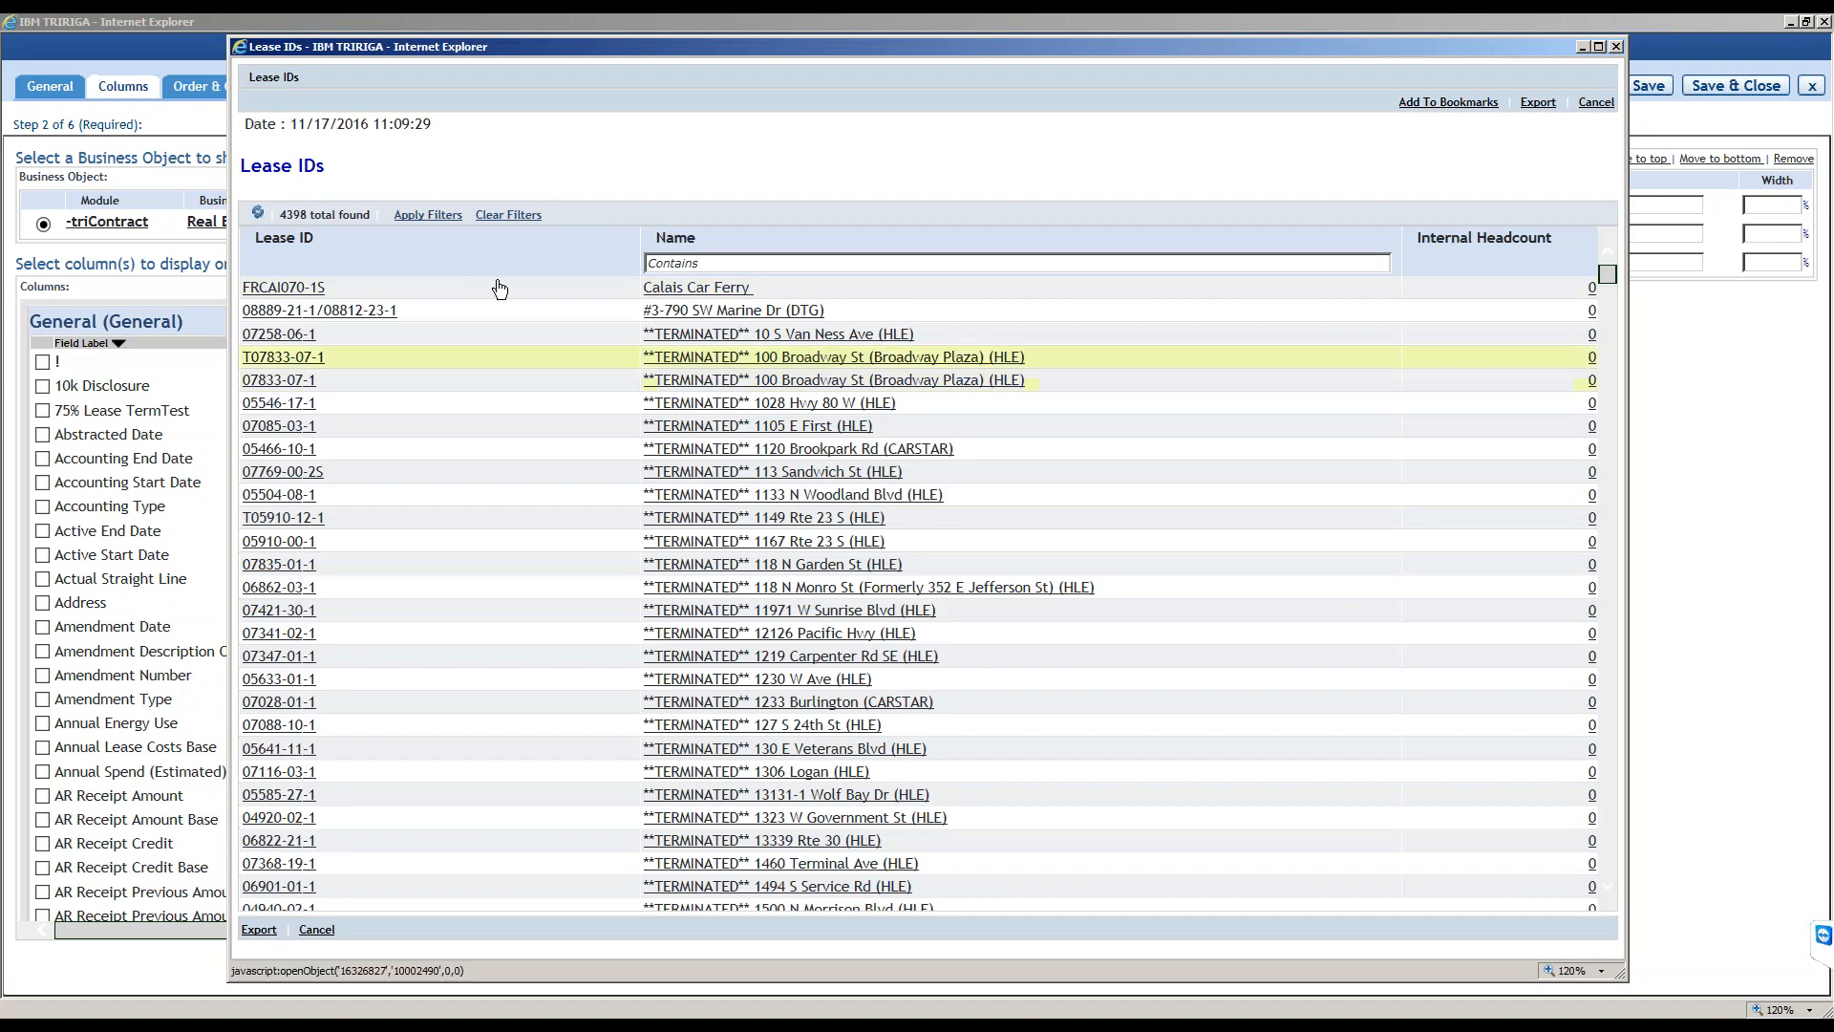
{"action": "double_click", "coordinate": [552, 55]}
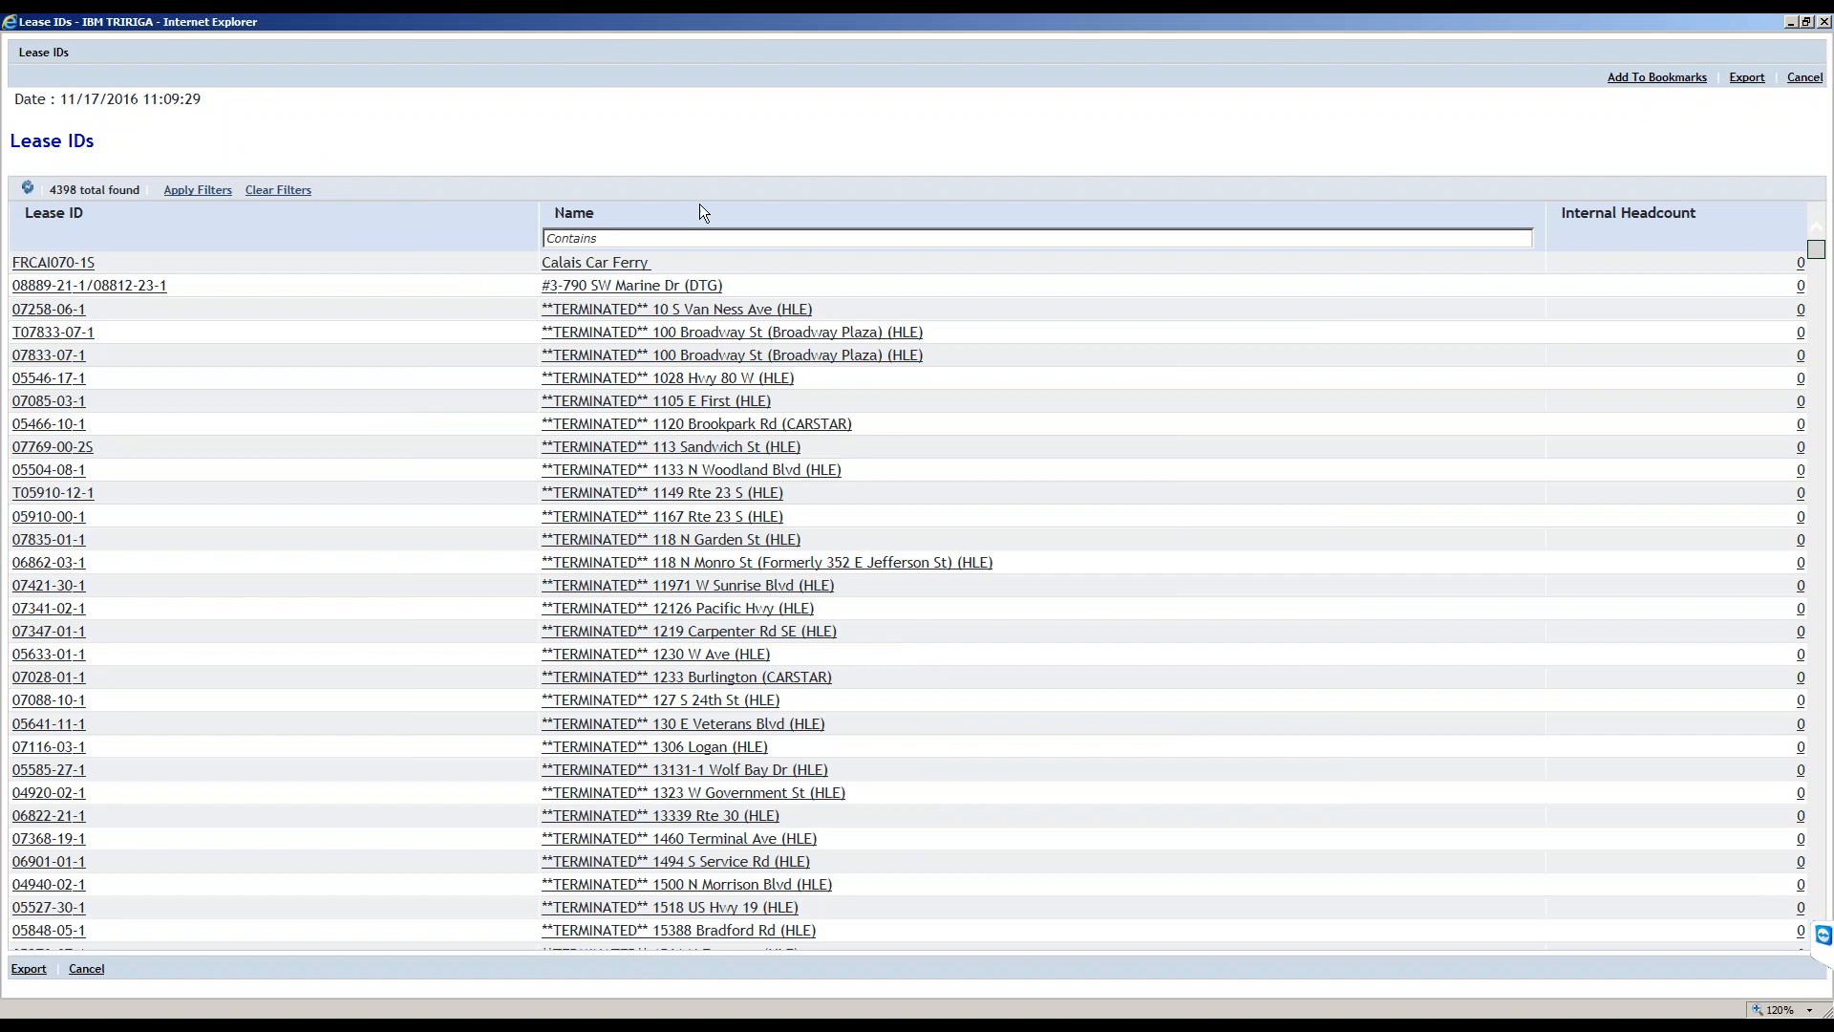
Browse the lease names in the results and filter the Name column by "Rainbow Dr".
{"action": "left_click", "coordinate": [705, 239]}
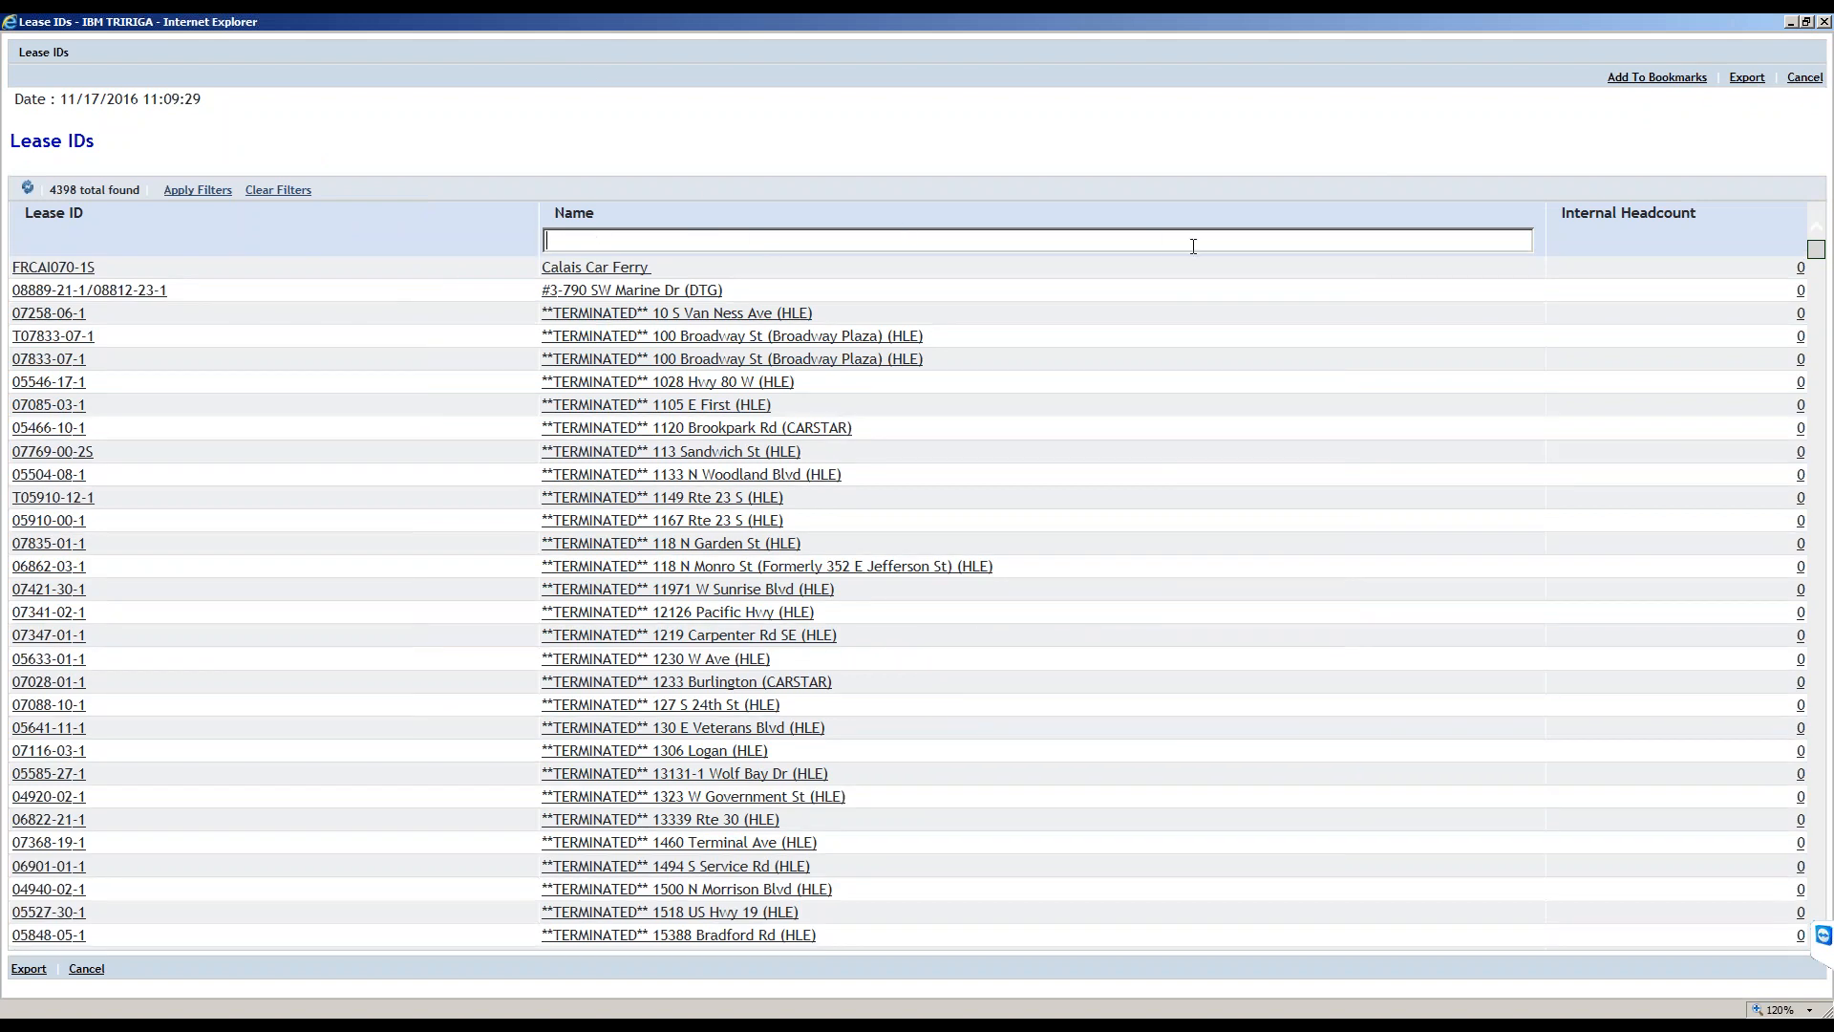
{"action": "scroll", "coordinate": [941, 341], "scroll_direction": "down", "scroll_amount": 15}
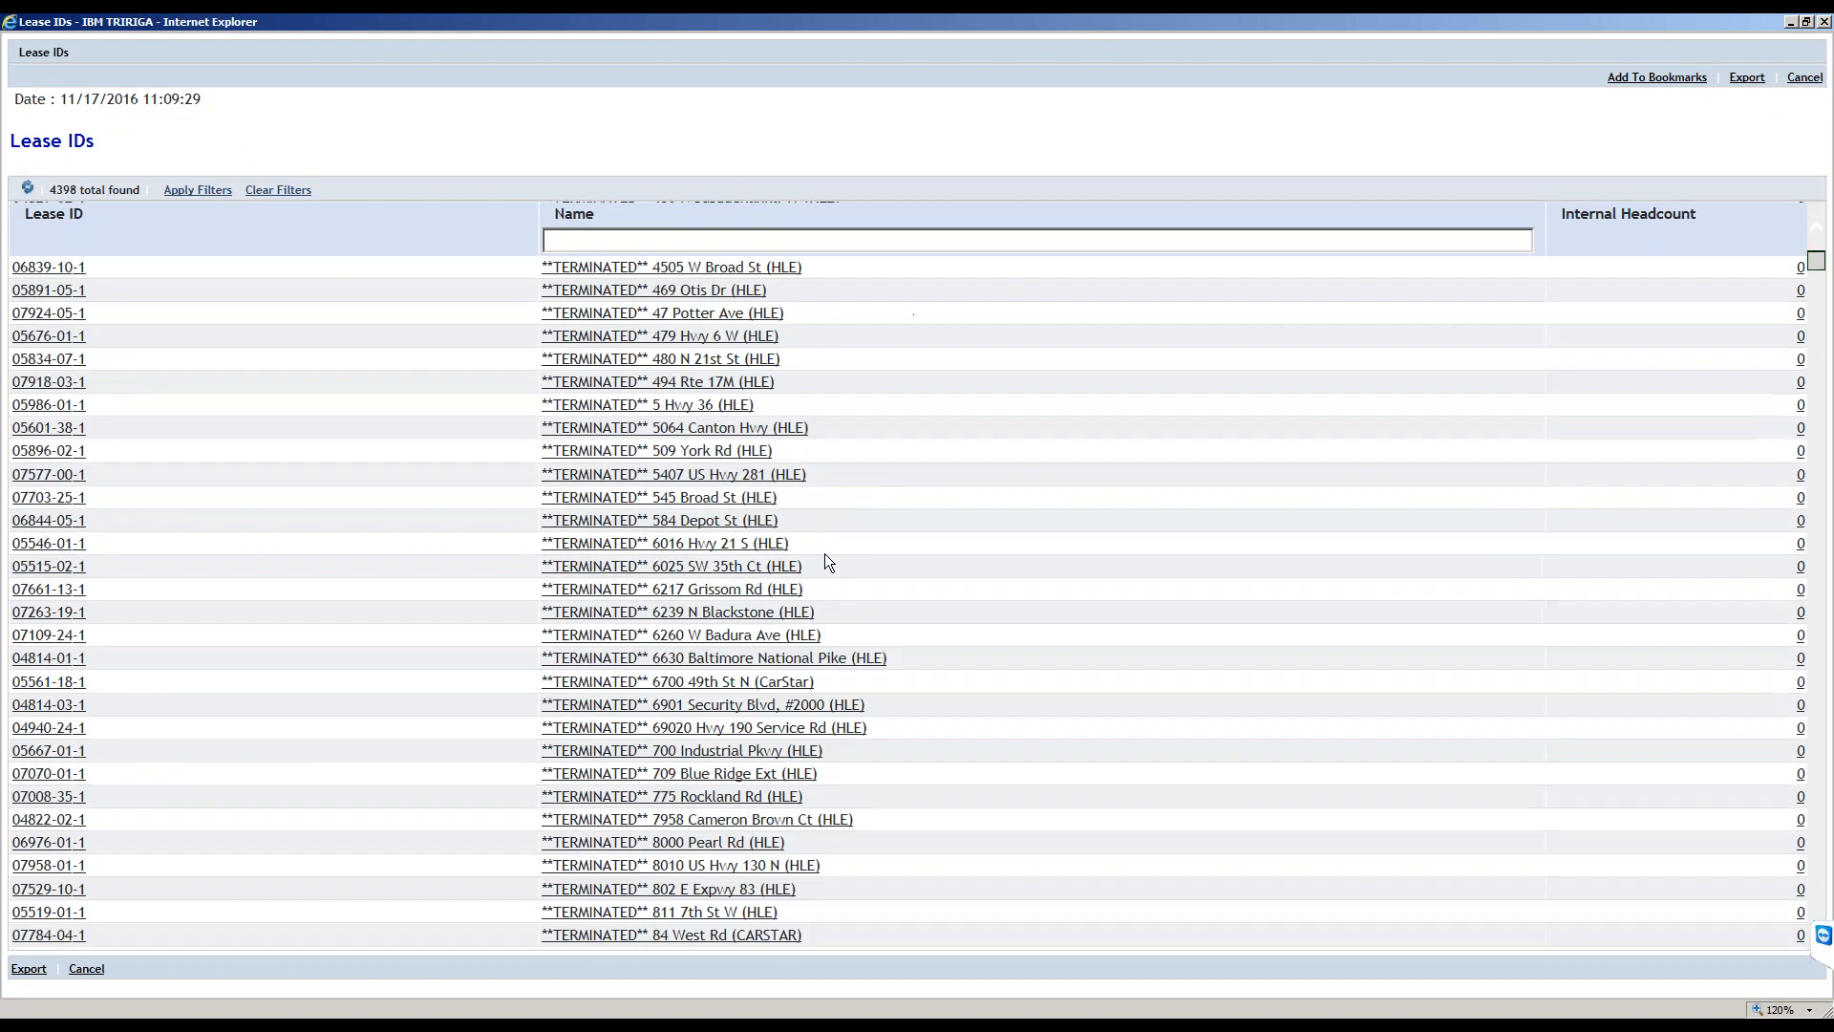
{"action": "scroll", "coordinate": [764, 429], "scroll_direction": "up", "scroll_amount": 5}
{"action": "scroll", "coordinate": [708, 242], "scroll_direction": "up", "scroll_amount": 15}
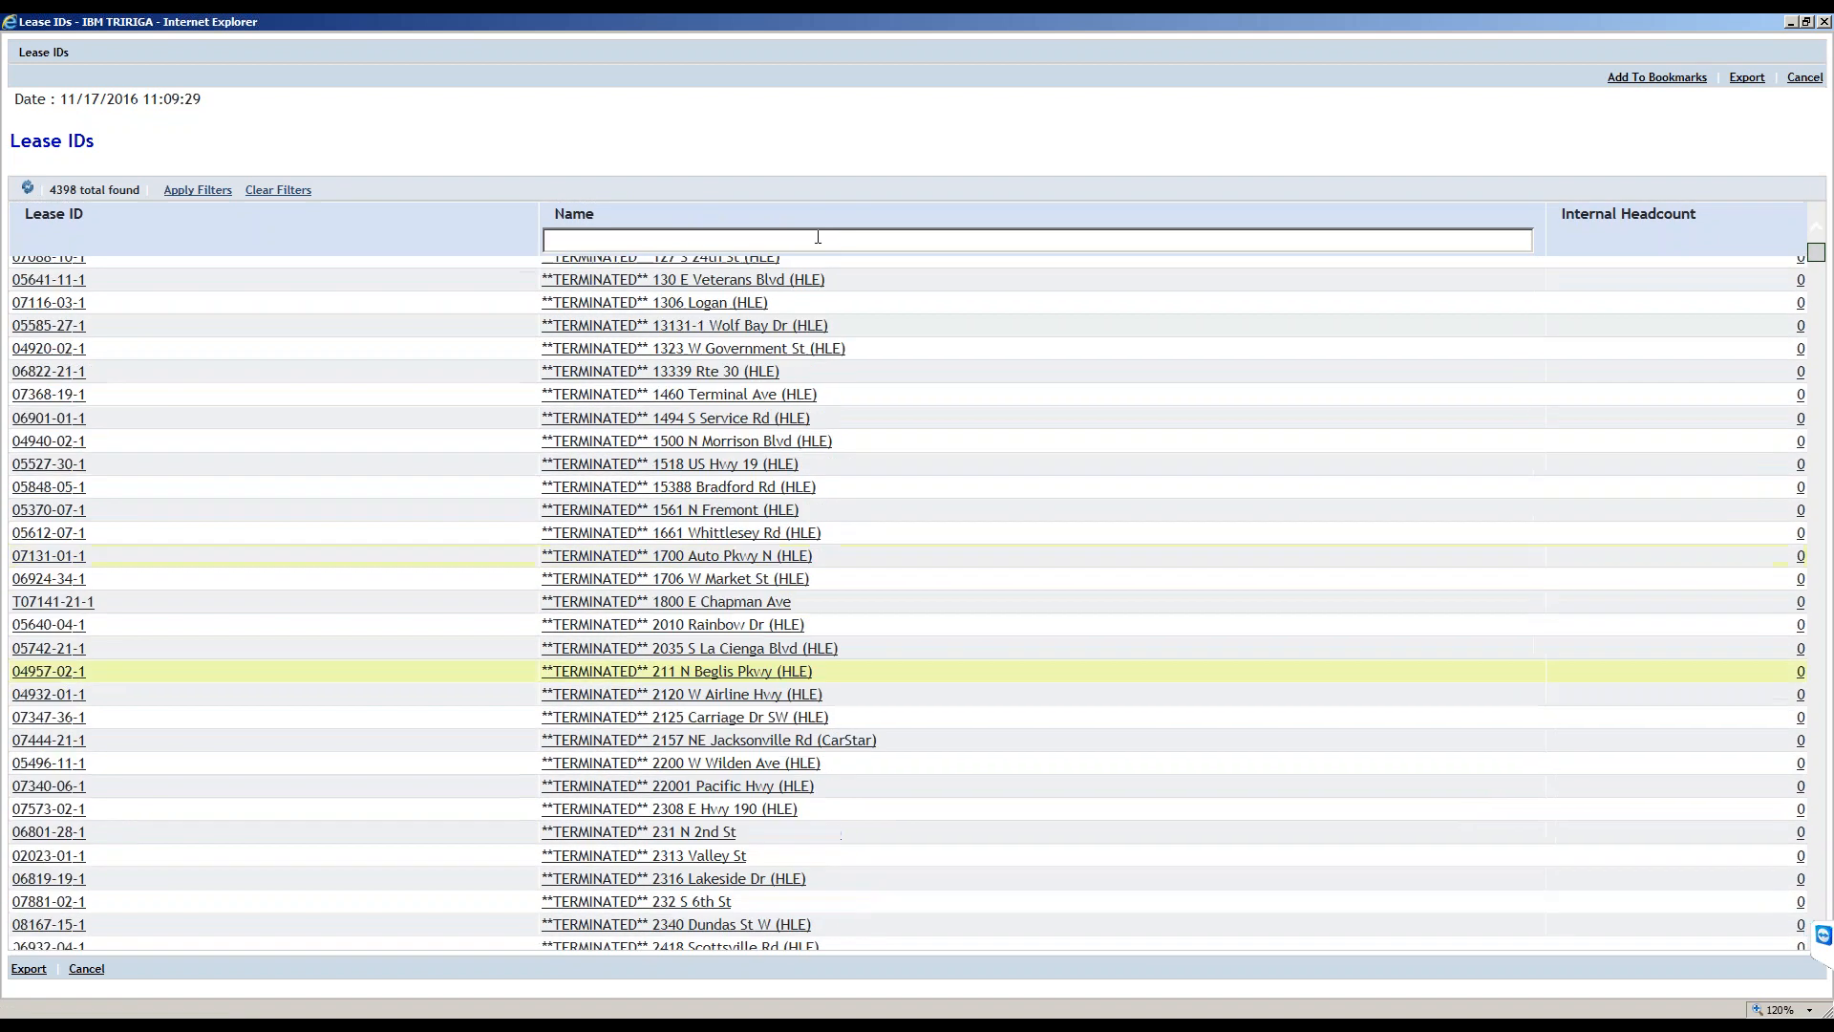
{"action": "scroll", "coordinate": [817, 237], "scroll_direction": "up", "scroll_amount": 5}
{"action": "left_click", "coordinate": [822, 239]}
{"action": "type", "text": "Rainbow Dr"}
{"action": "key", "text": "Return"}
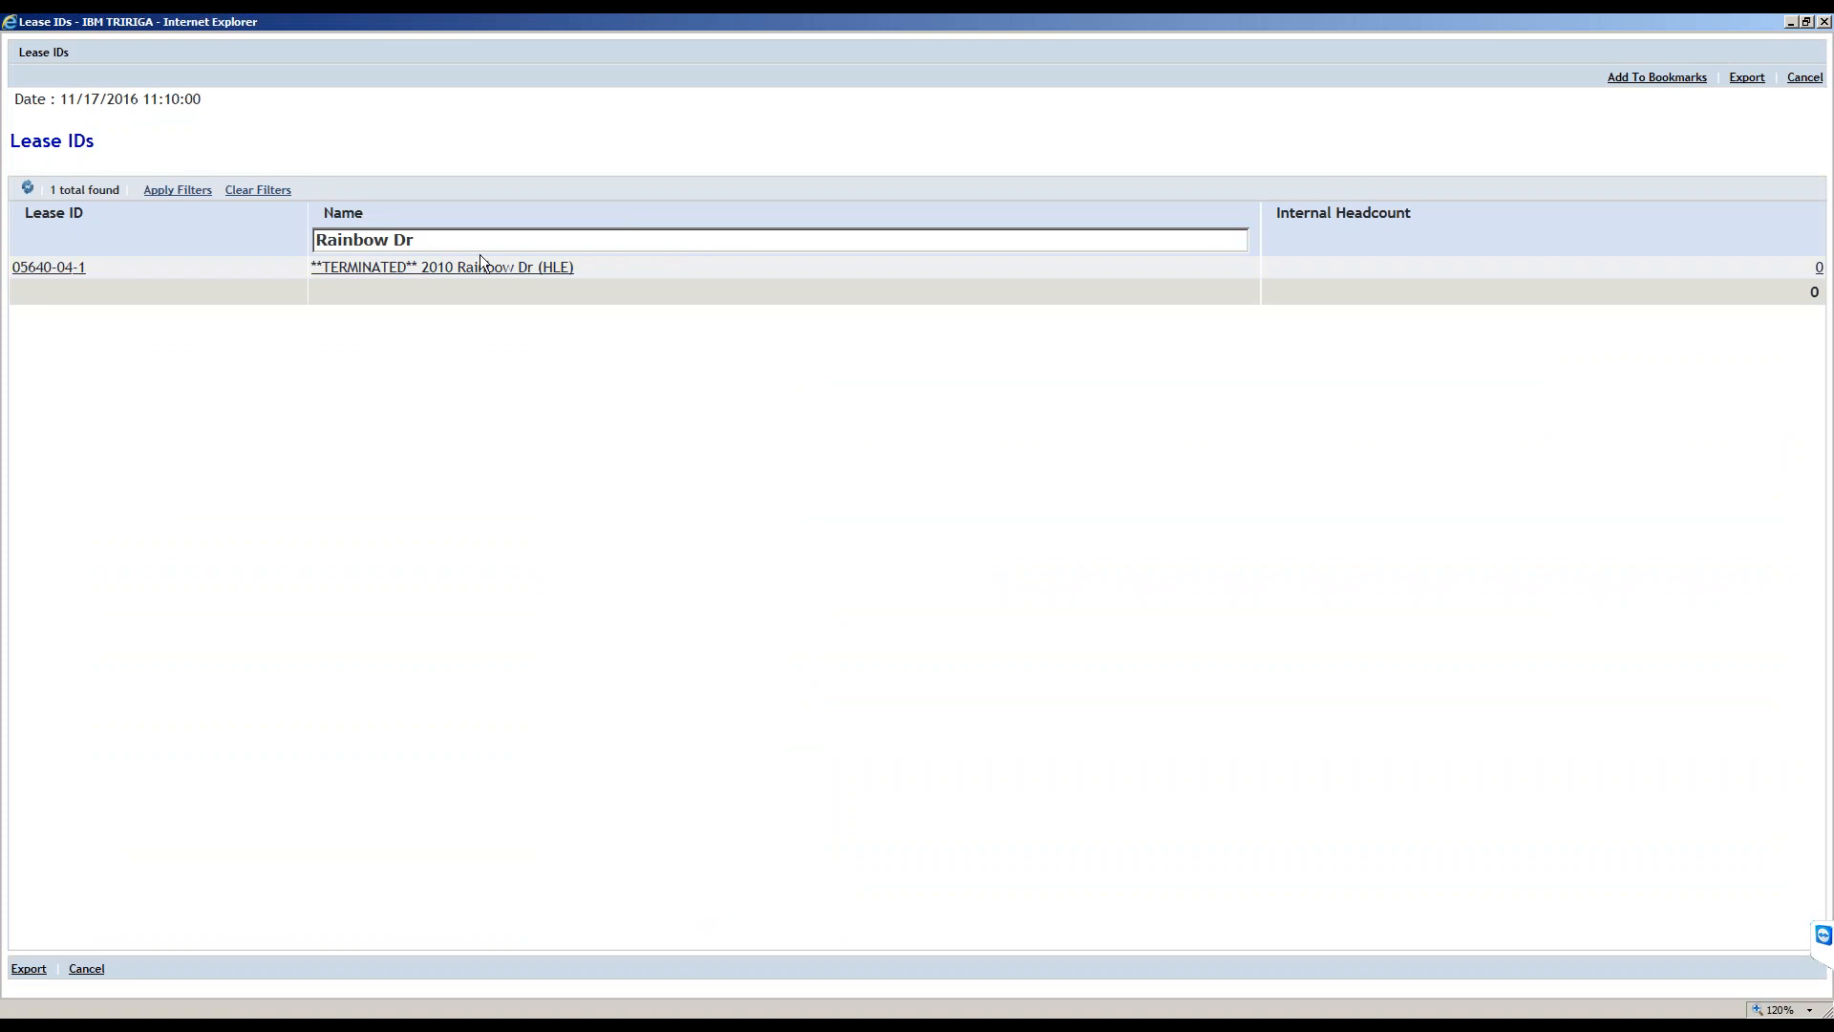
Try the % wildcard in the Name filter and apply it to the results.
{"action": "left_click", "coordinate": [545, 240]}
{"action": "left_click", "coordinate": [541, 233]}
{"action": "key", "text": "BackSpace"}
{"action": "key", "text": "BackSpace"}
{"action": "type", "text": "%"}
{"action": "key", "text": "Return"}
Clear the Name filter text and reapply the filters to list all leases.
{"action": "double_click", "coordinate": [615, 236]}
{"action": "left_click", "coordinate": [633, 238]}
{"action": "key", "text": "BackSpace"}
{"action": "key", "text": "BackSpace"}
{"action": "key", "text": "ctrl+a"}
{"action": "key", "text": "BackSpace"}
{"action": "key", "text": "Return"}
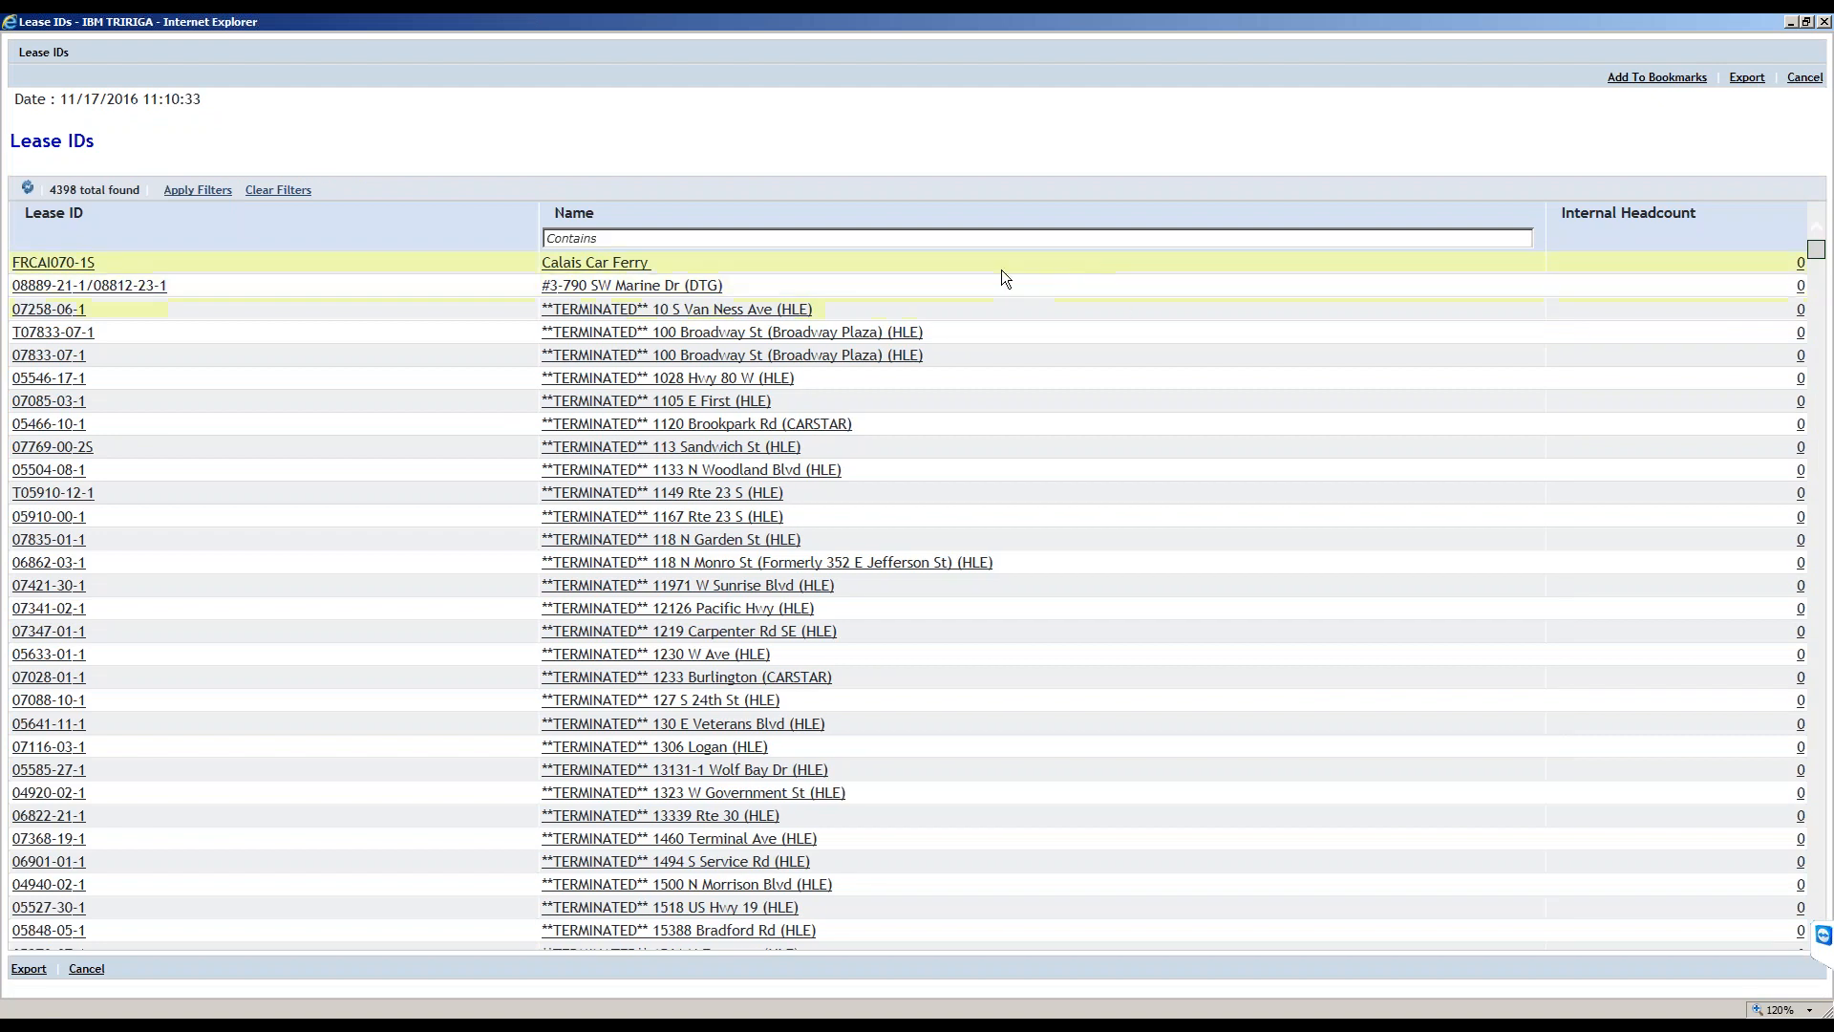
Look through the full lease list down to the Internal Headcount total and close the results.
{"action": "left_click_drag", "start_coordinate": [1816, 250], "coordinate": [1805, 961]}
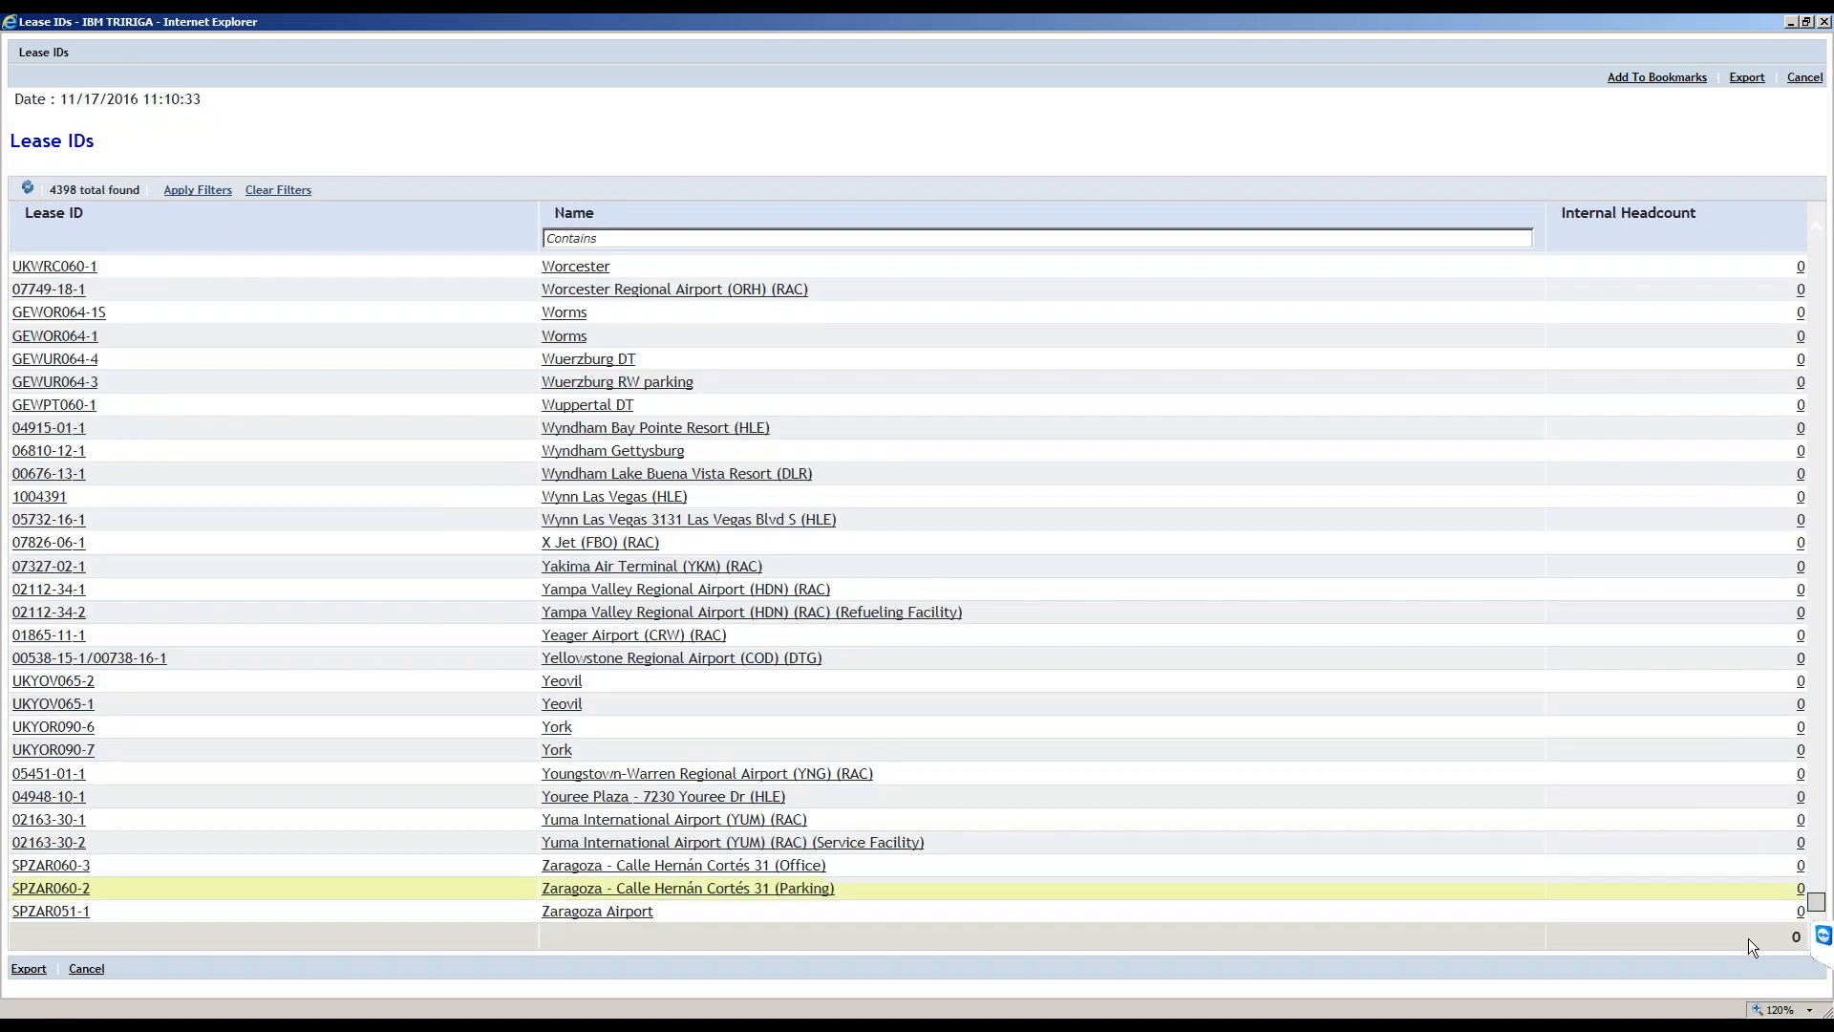
{"action": "double_click", "coordinate": [1795, 939]}
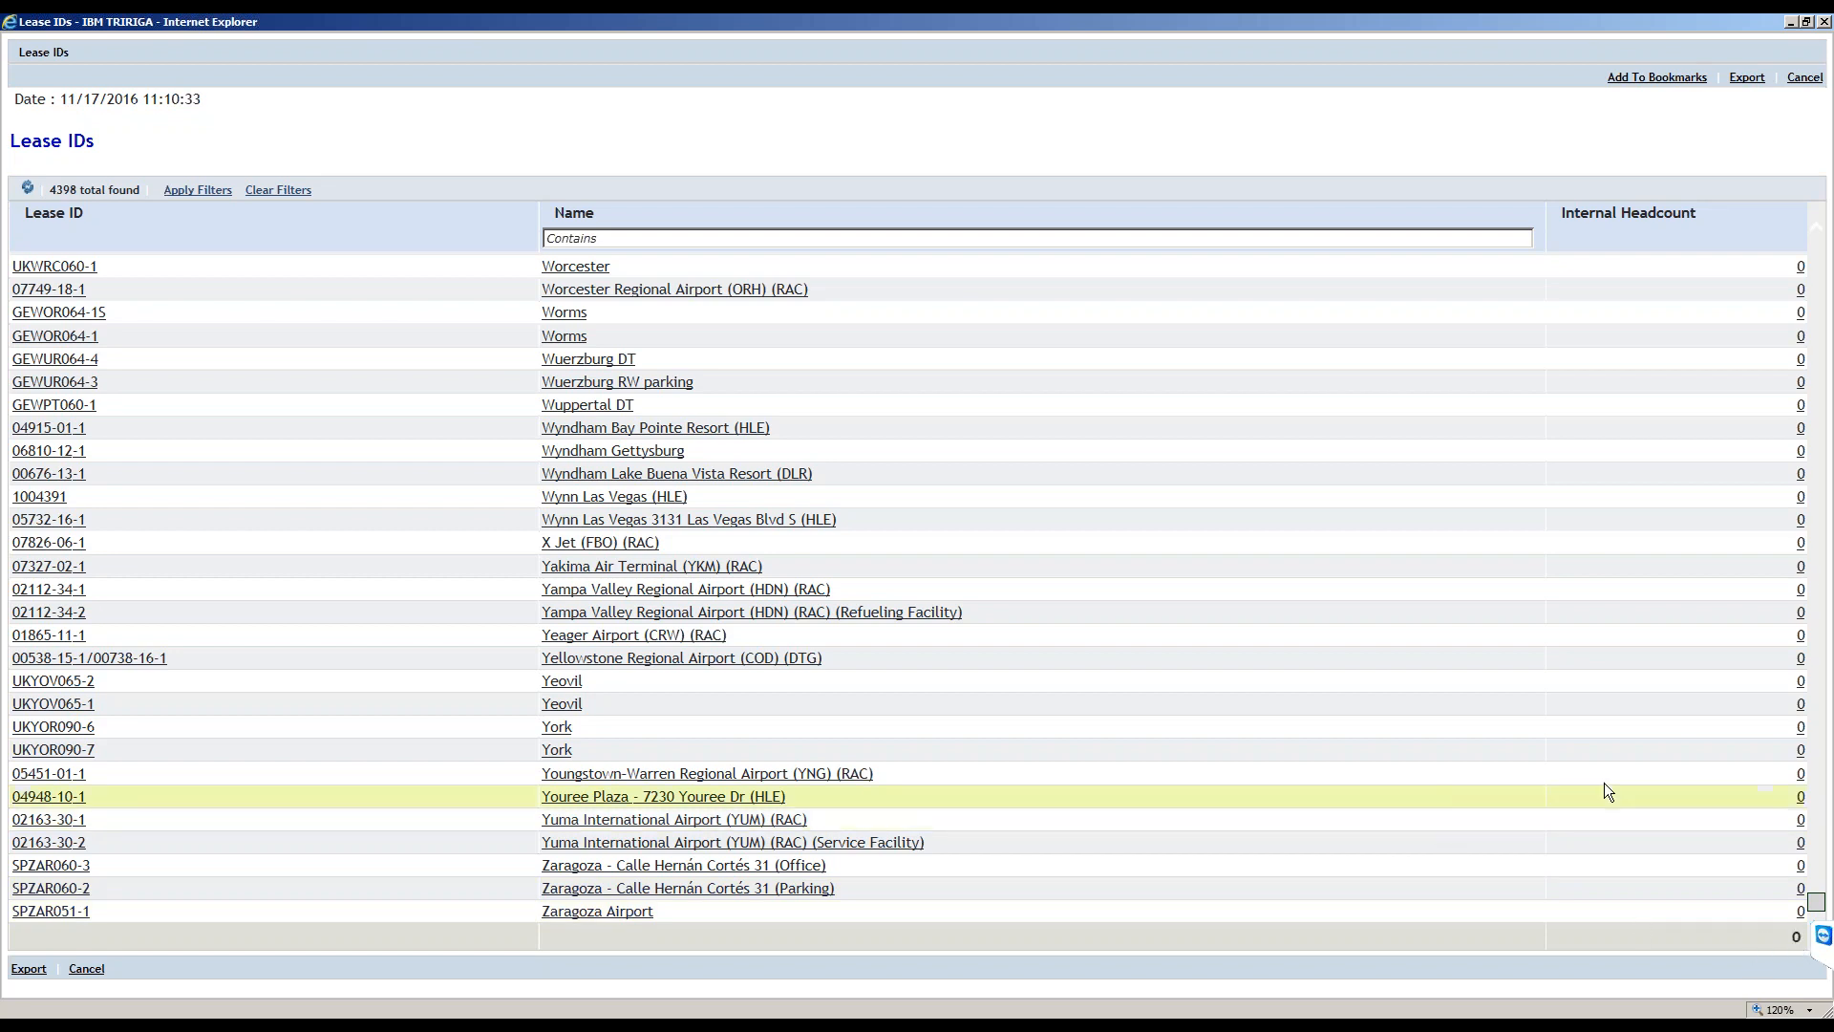
{"action": "scroll", "coordinate": [1602, 782], "scroll_direction": "up", "scroll_amount": 5}
{"action": "scroll", "coordinate": [1605, 790], "scroll_direction": "up", "scroll_amount": 3}
{"action": "left_click_drag", "start_coordinate": [1816, 894], "coordinate": [1788, 215]}
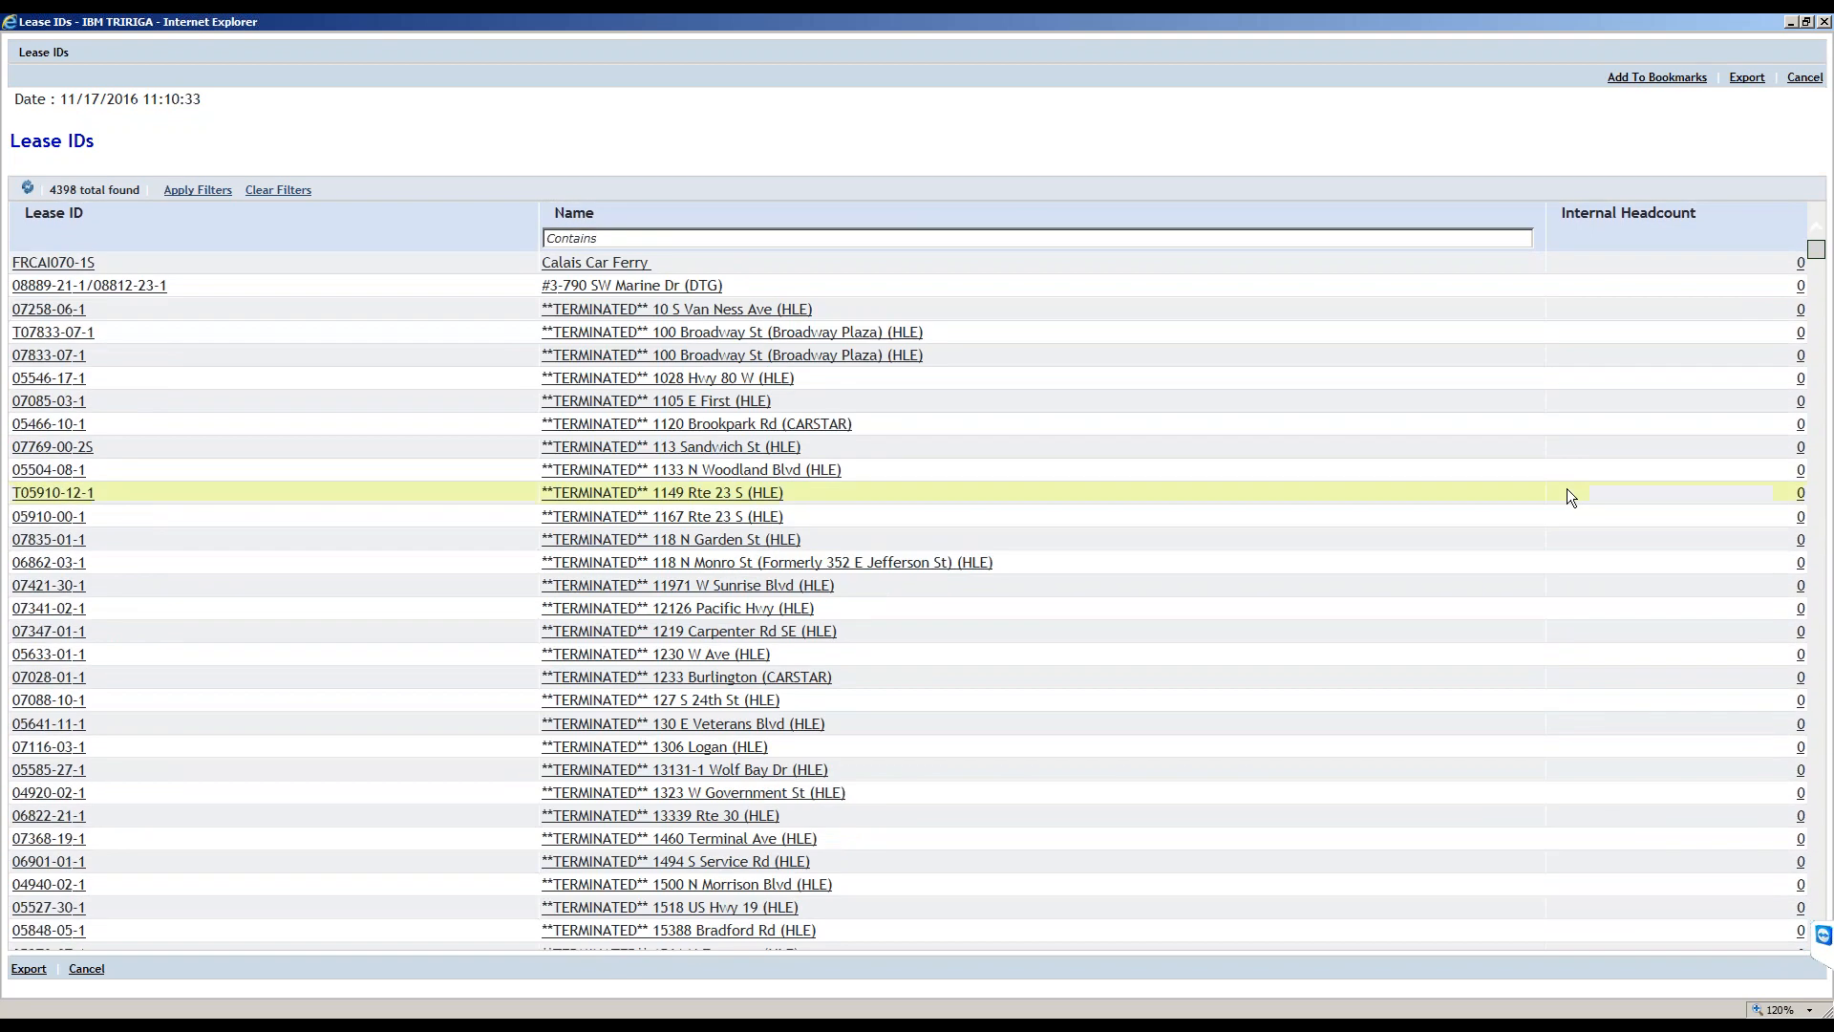
{"action": "scroll", "coordinate": [1566, 489], "scroll_direction": "down", "scroll_amount": 1}
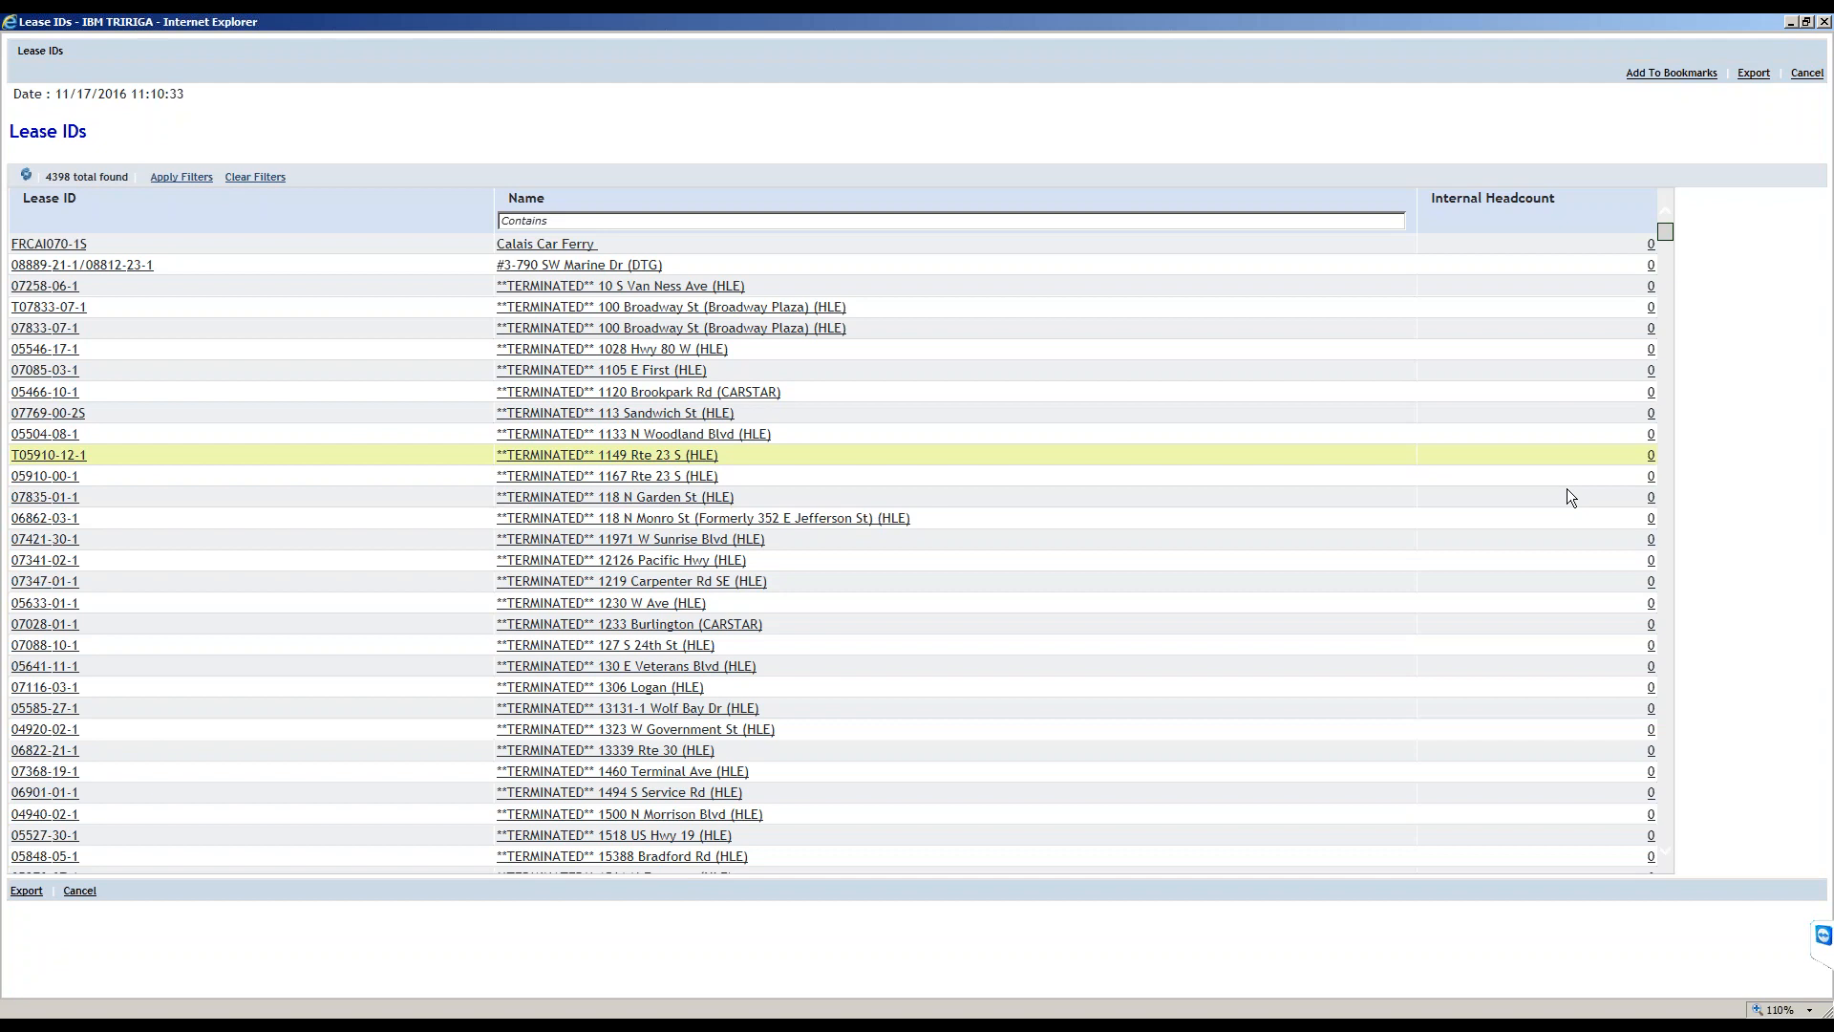
{"action": "scroll", "coordinate": [1556, 370], "scroll_direction": "down", "scroll_amount": 15}
{"action": "scroll", "coordinate": [1549, 415], "scroll_direction": "up", "scroll_amount": 15}
{"action": "left_click", "coordinate": [1821, 23]}
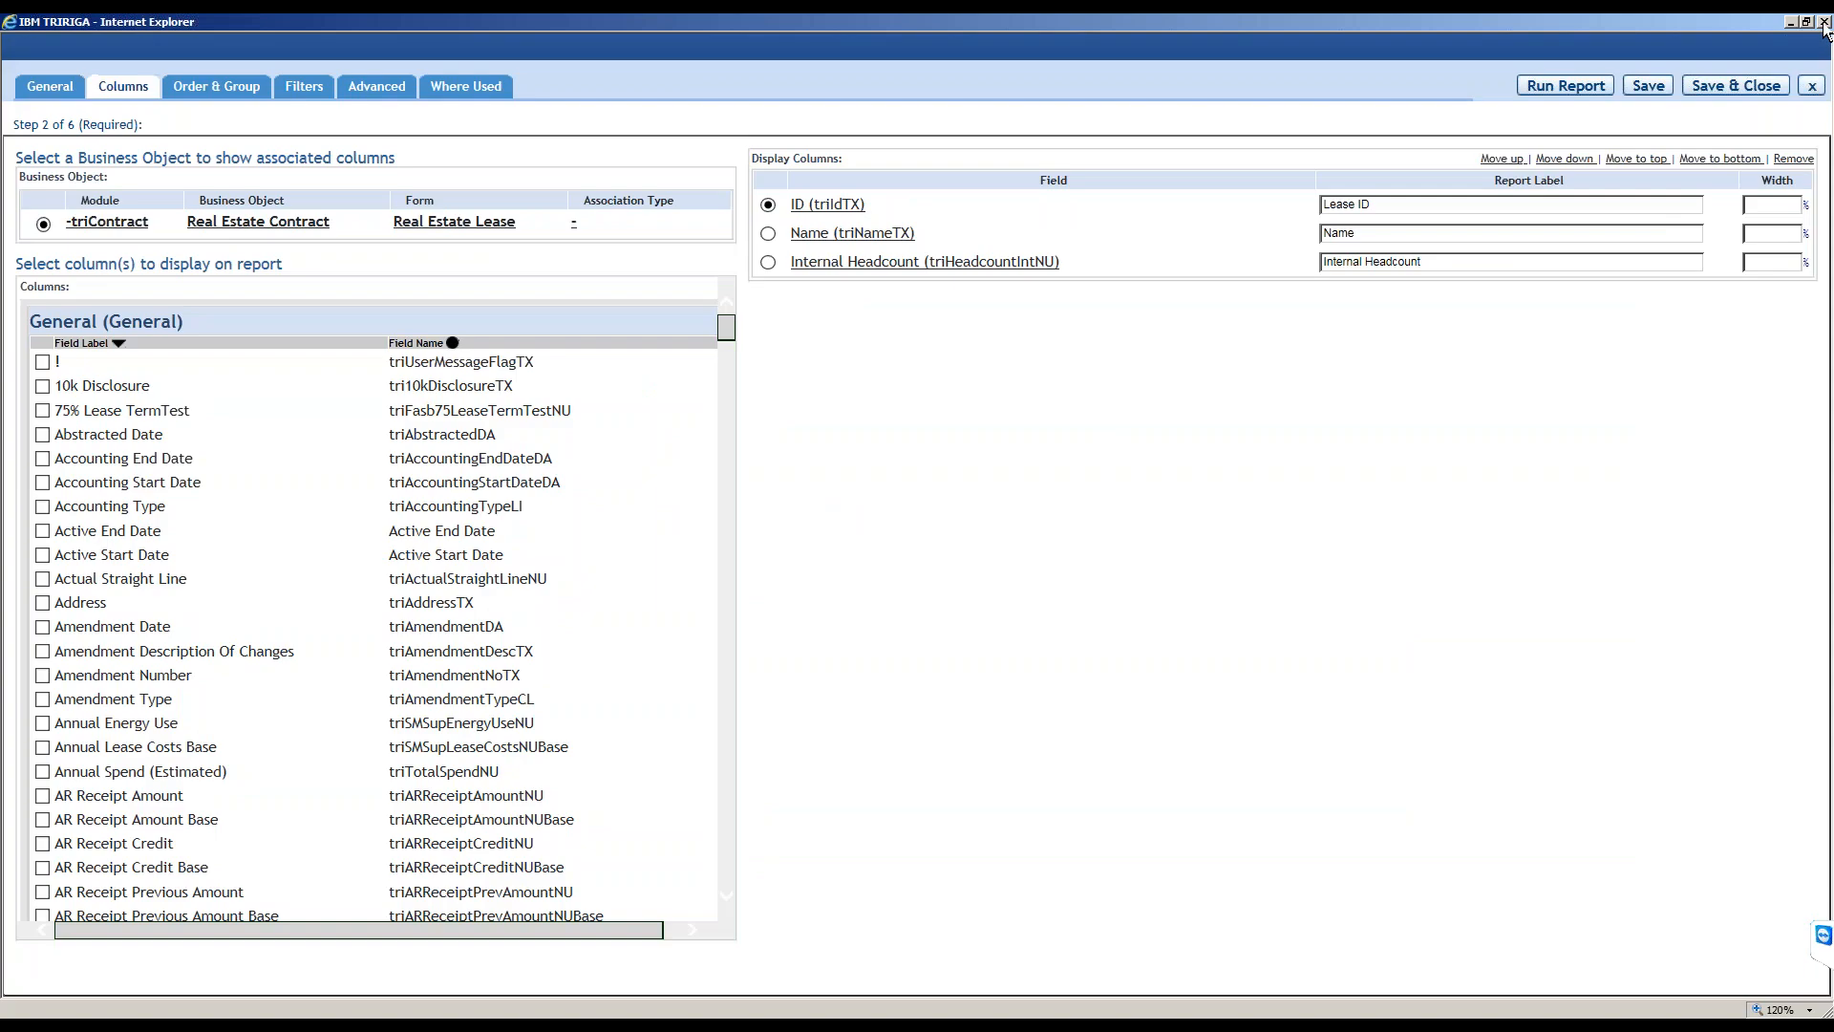
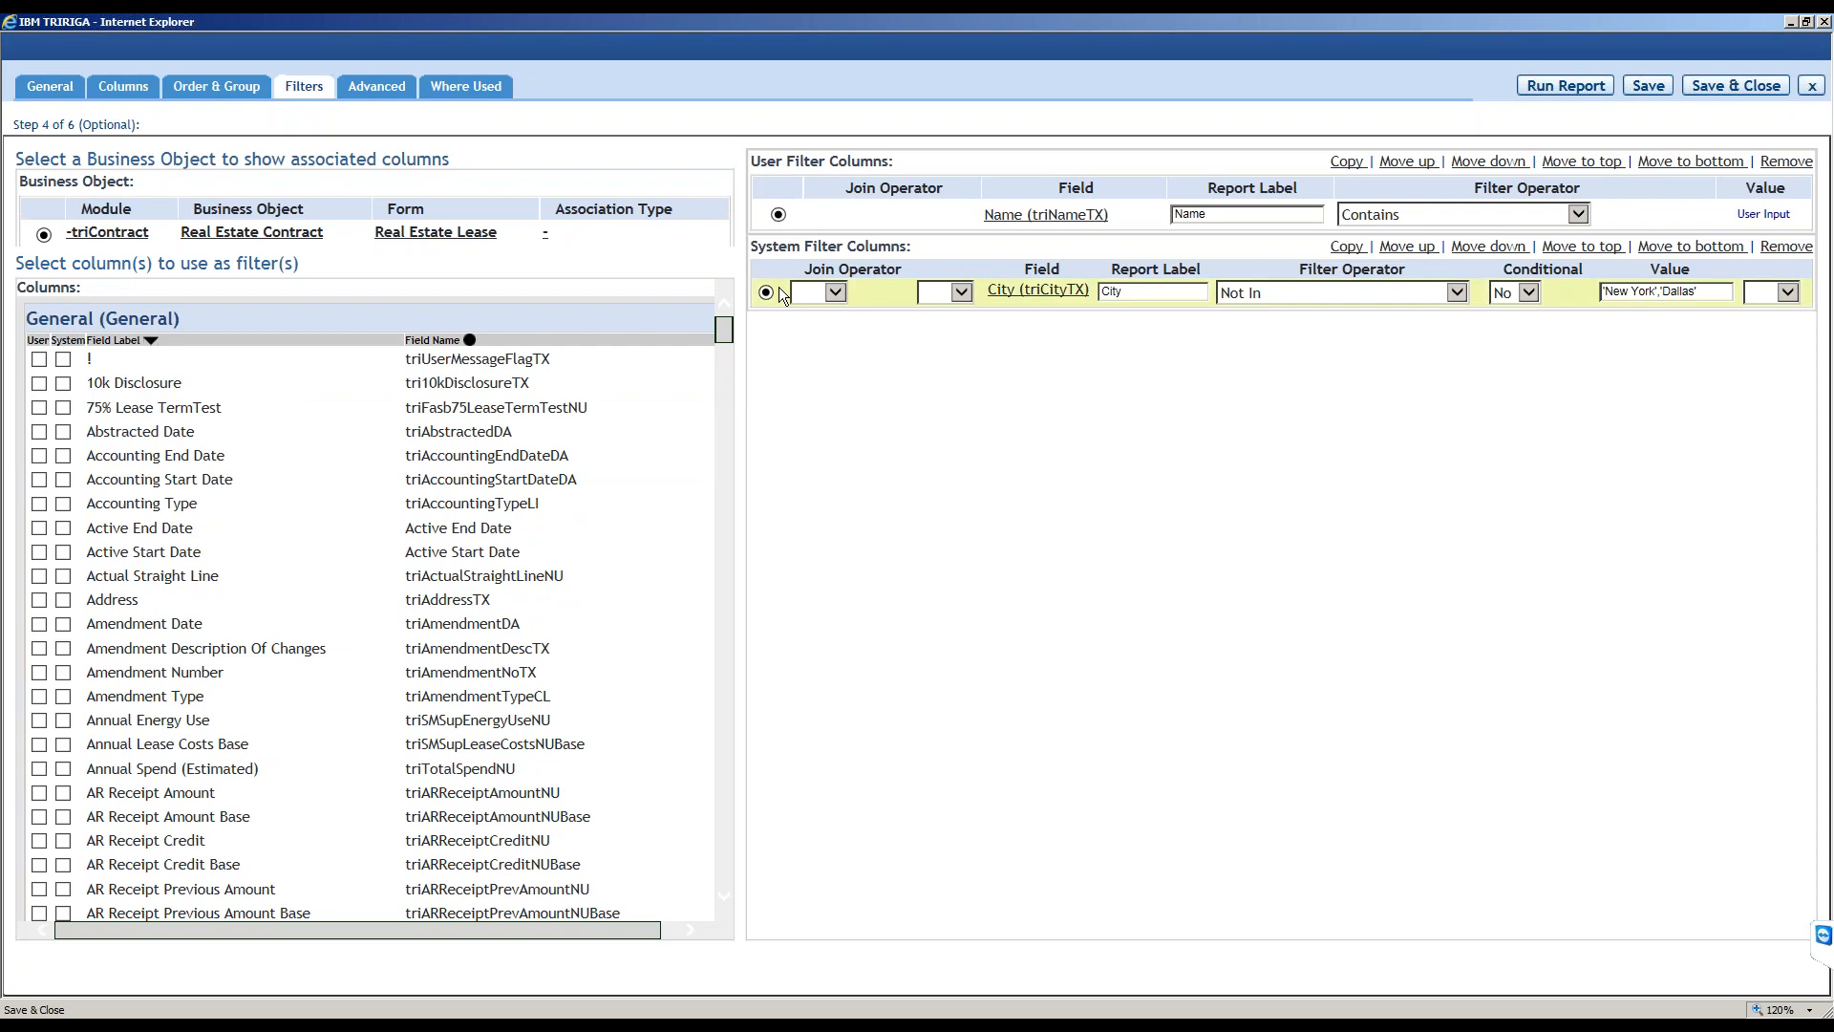
Remove the City system filter from the report and minimize the report editor.
{"action": "left_click", "coordinate": [1785, 247]}
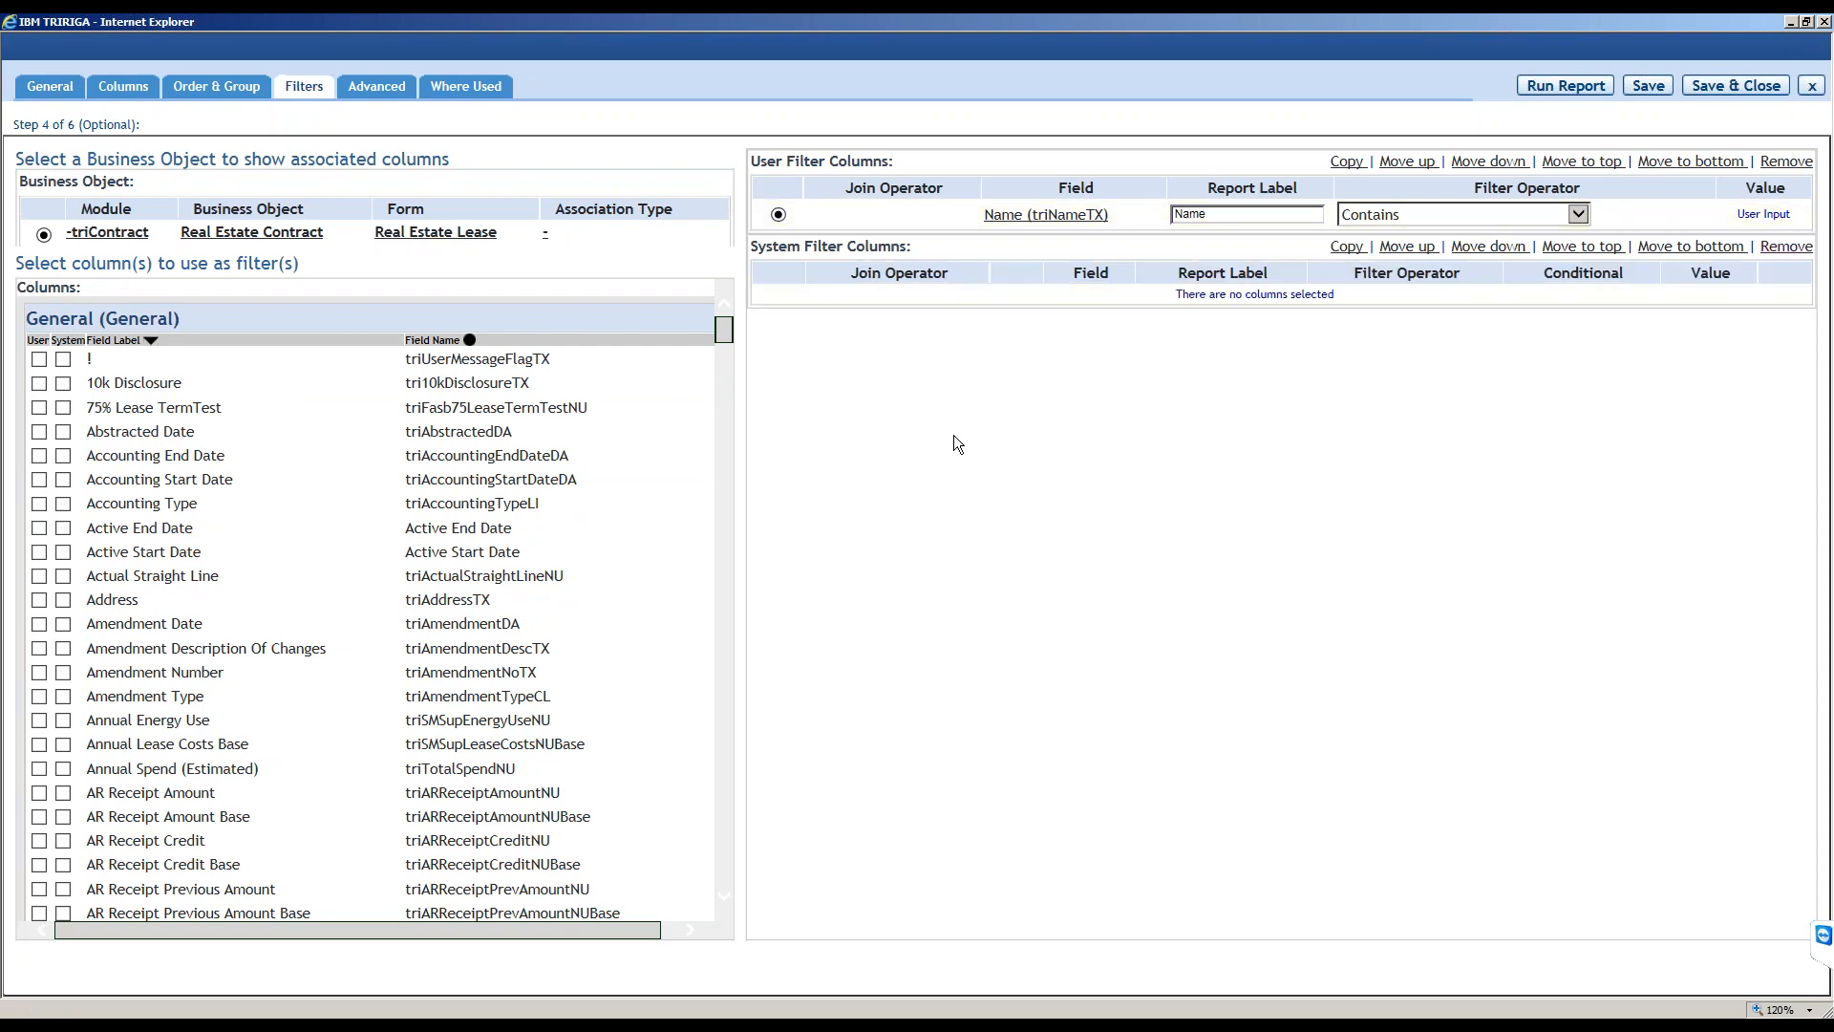
{"action": "scroll", "coordinate": [955, 442], "scroll_direction": "down", "scroll_amount": 1}
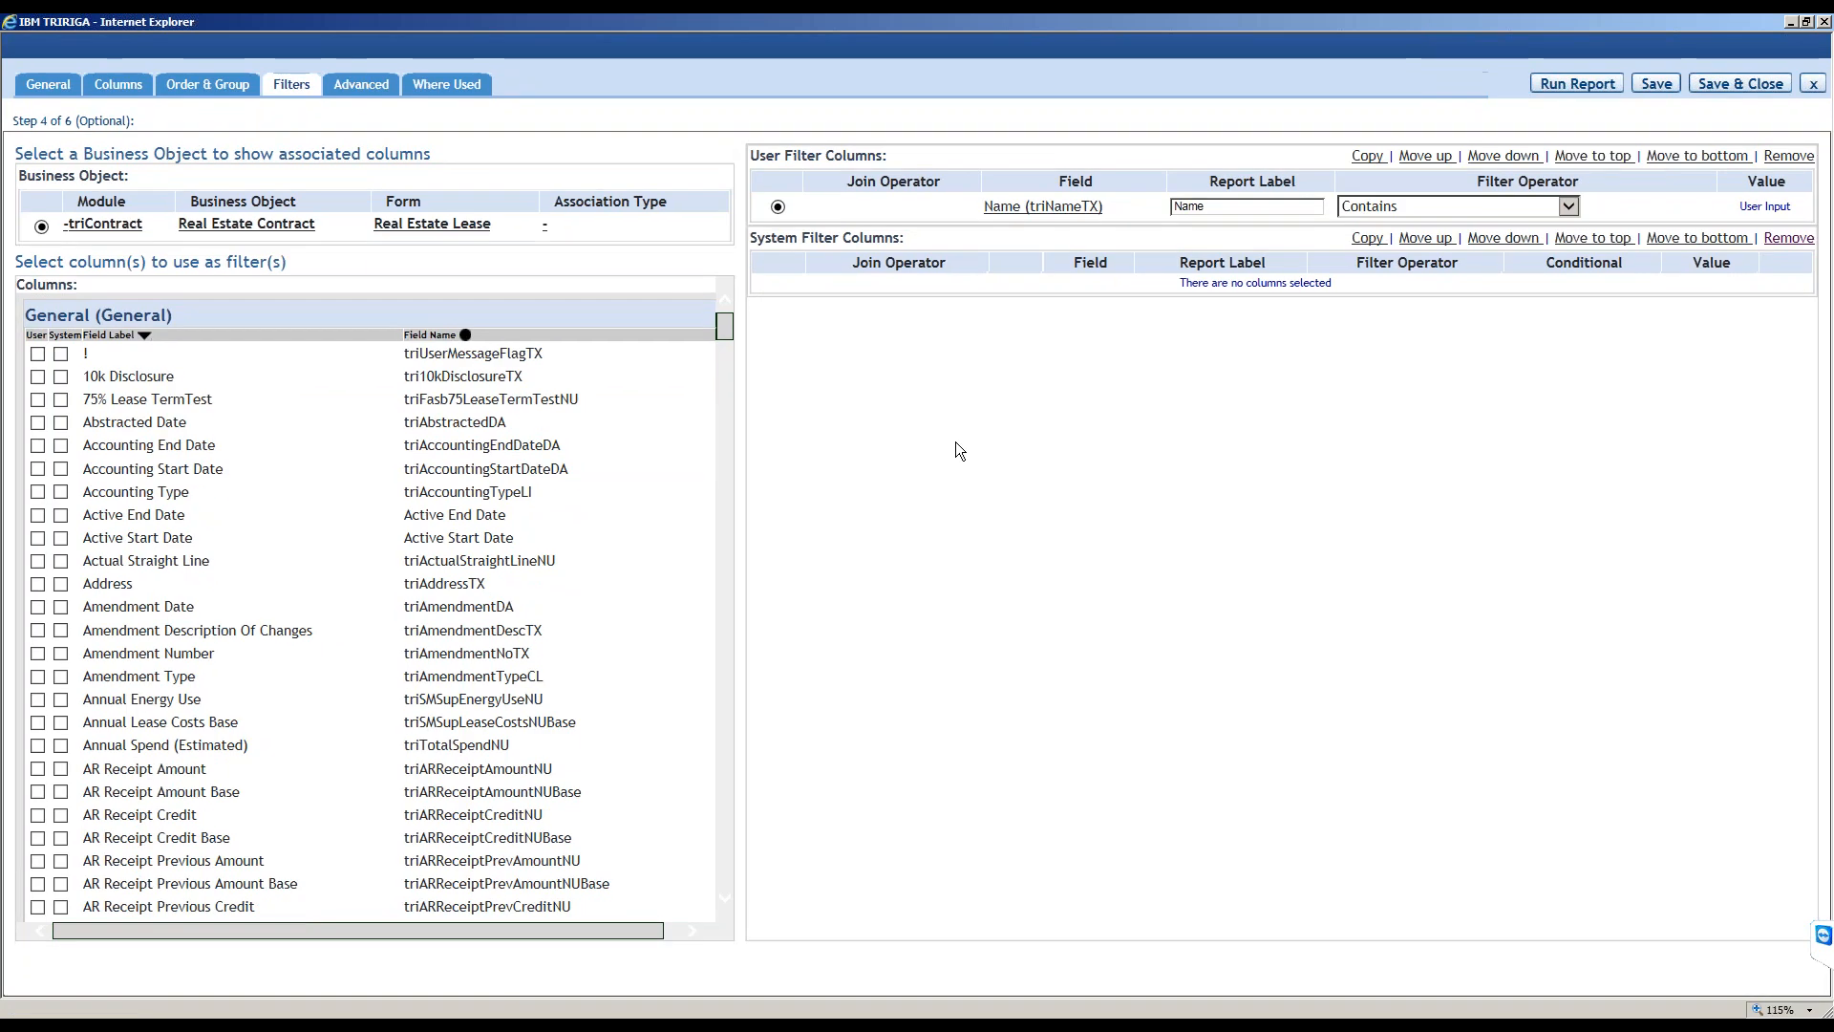
{"action": "left_click", "coordinate": [1791, 21]}
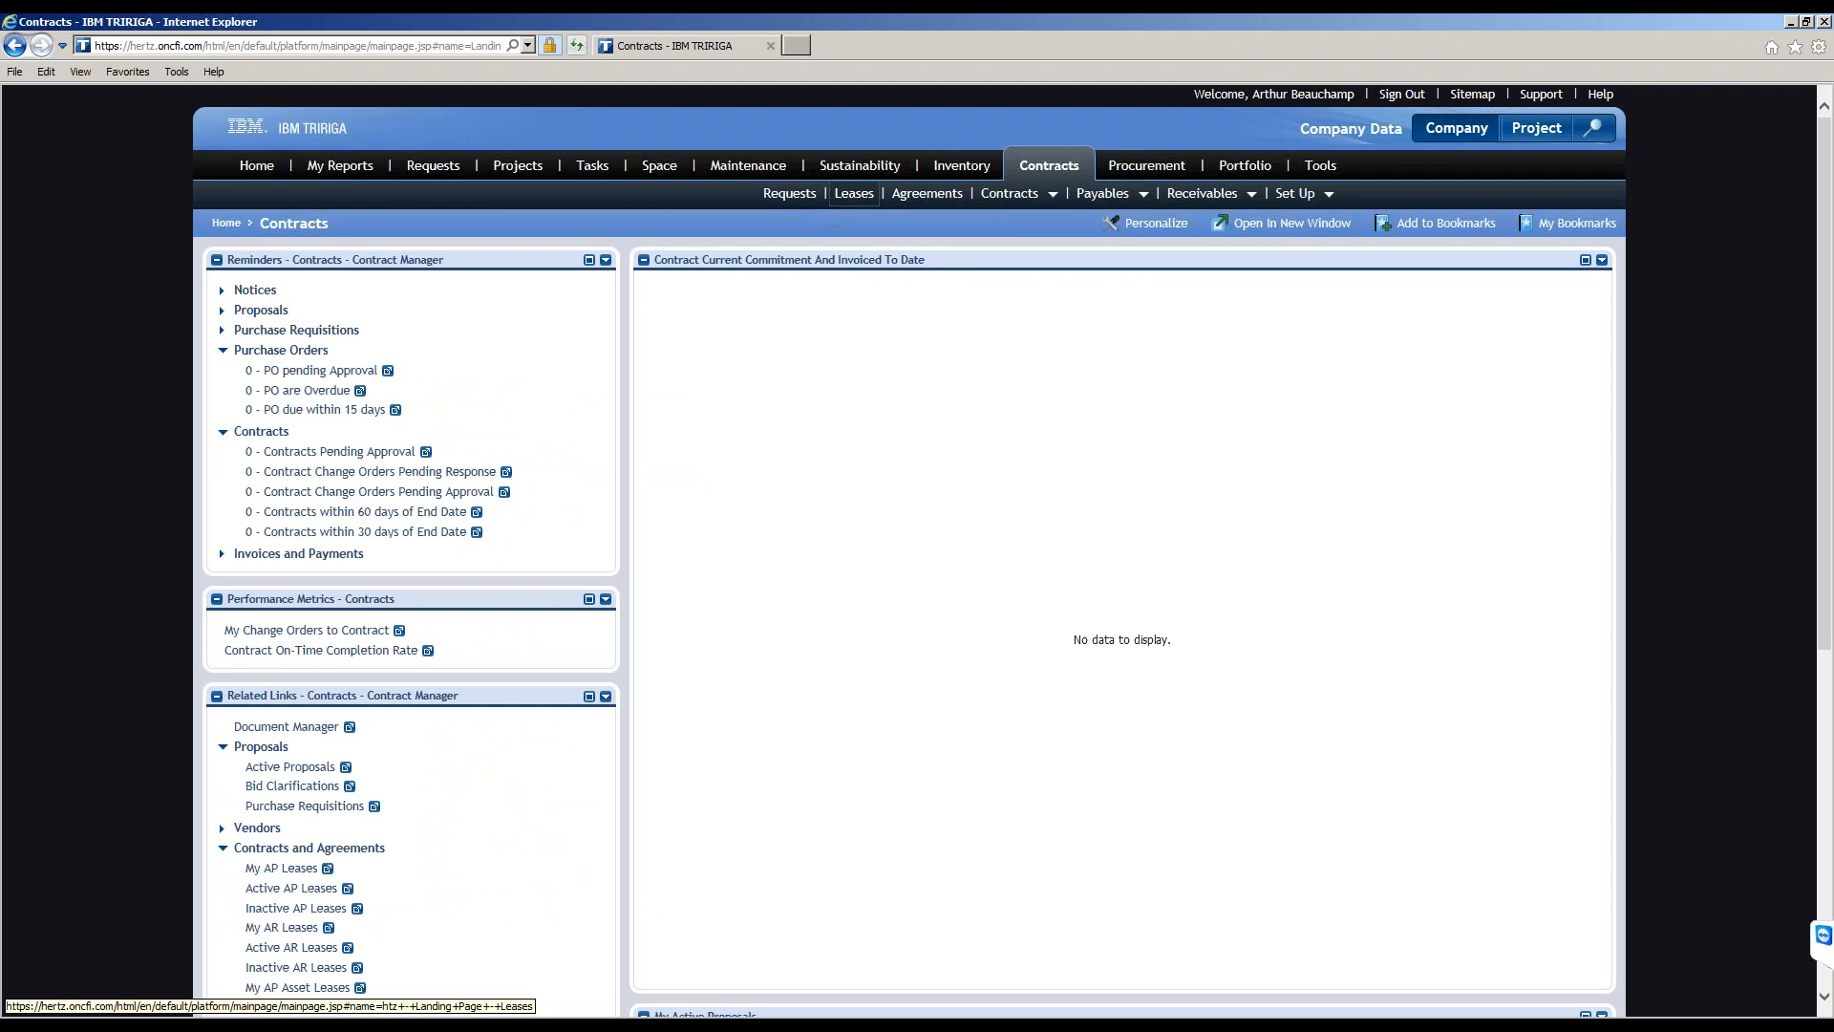
Go to the Leases page of Contracts and bring the open Simply Wheelz Sublease lease record to the front.
{"action": "left_click", "coordinate": [853, 193]}
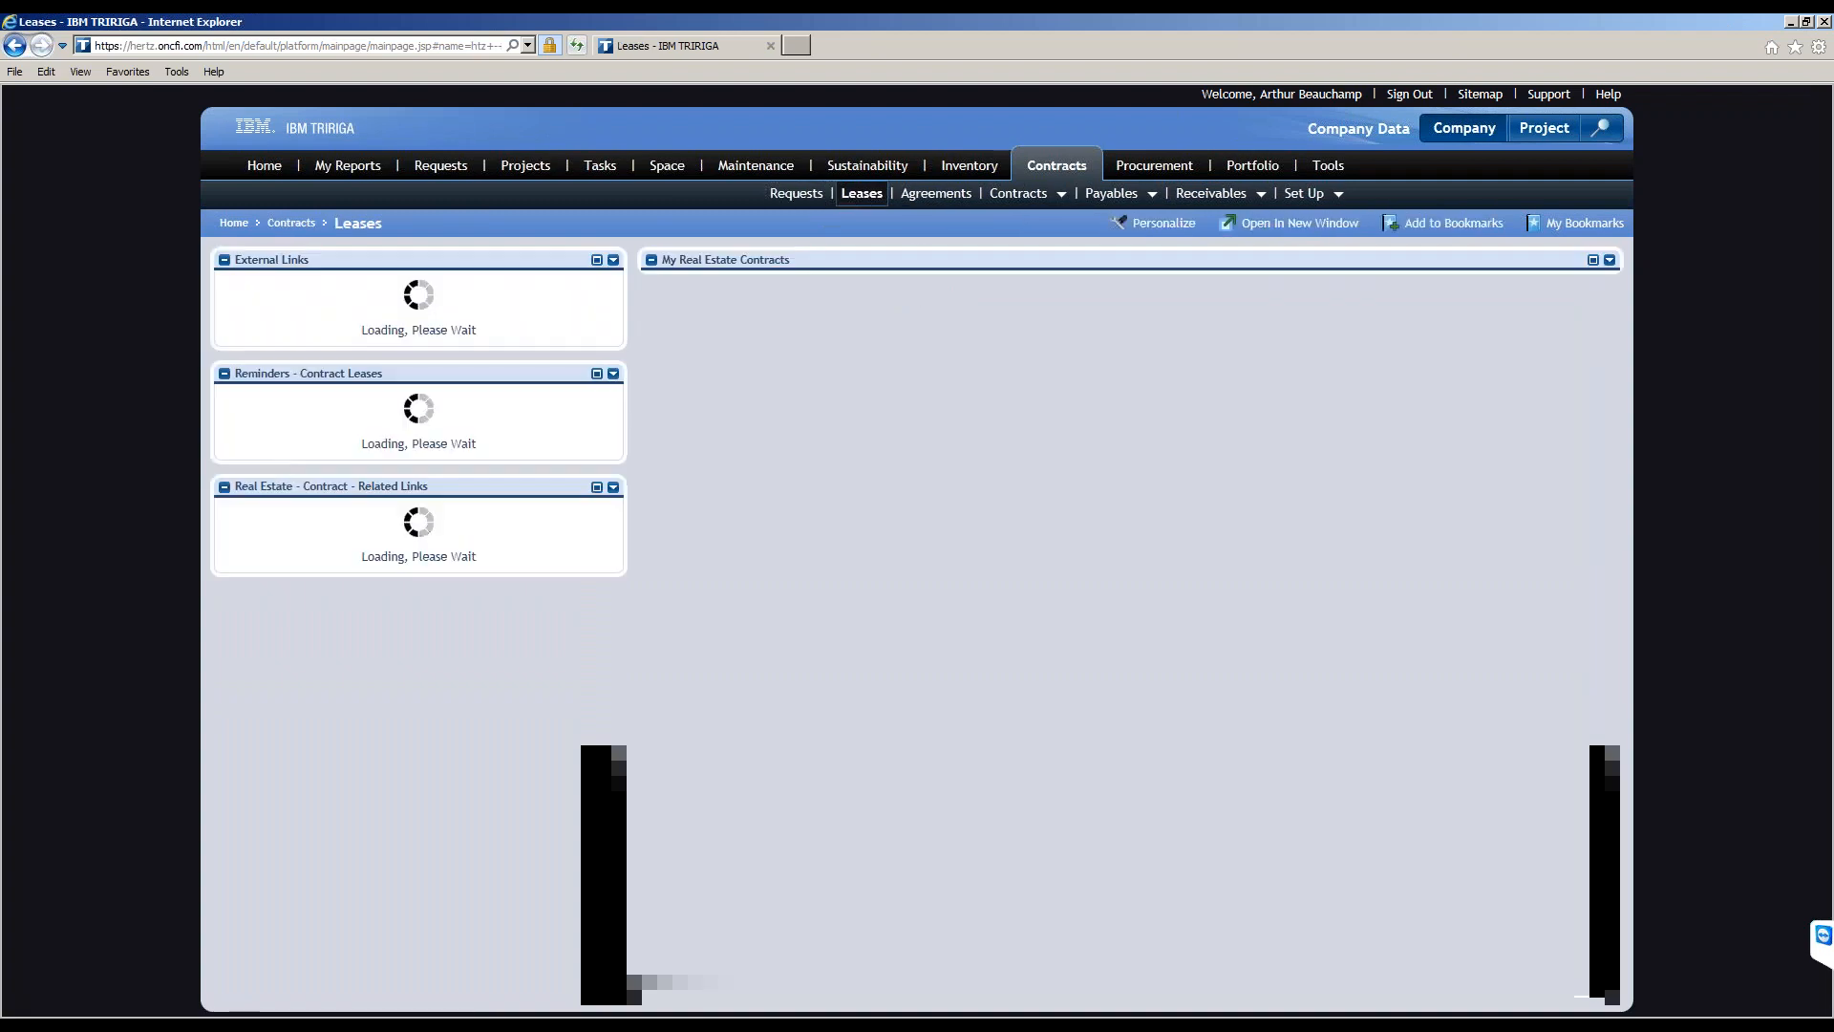
{"action": "left_click", "coordinate": [139, 1025]}
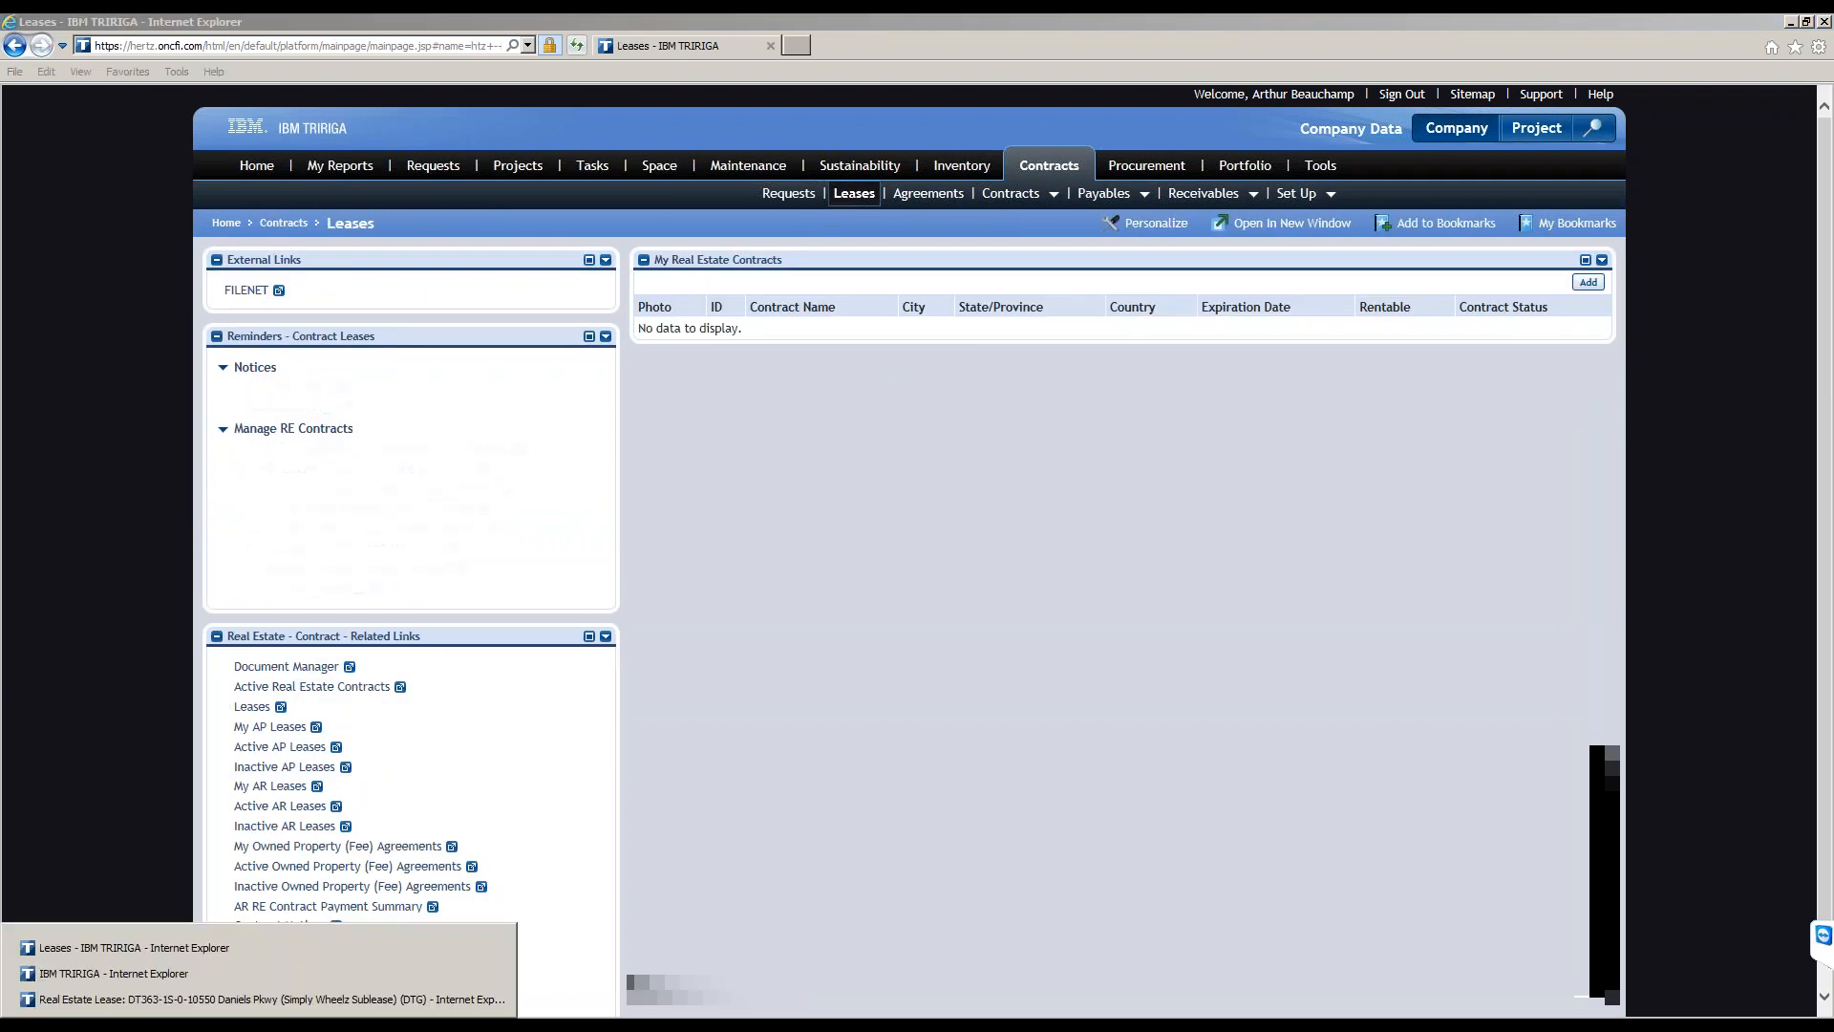
{"action": "left_click", "coordinate": [142, 1001]}
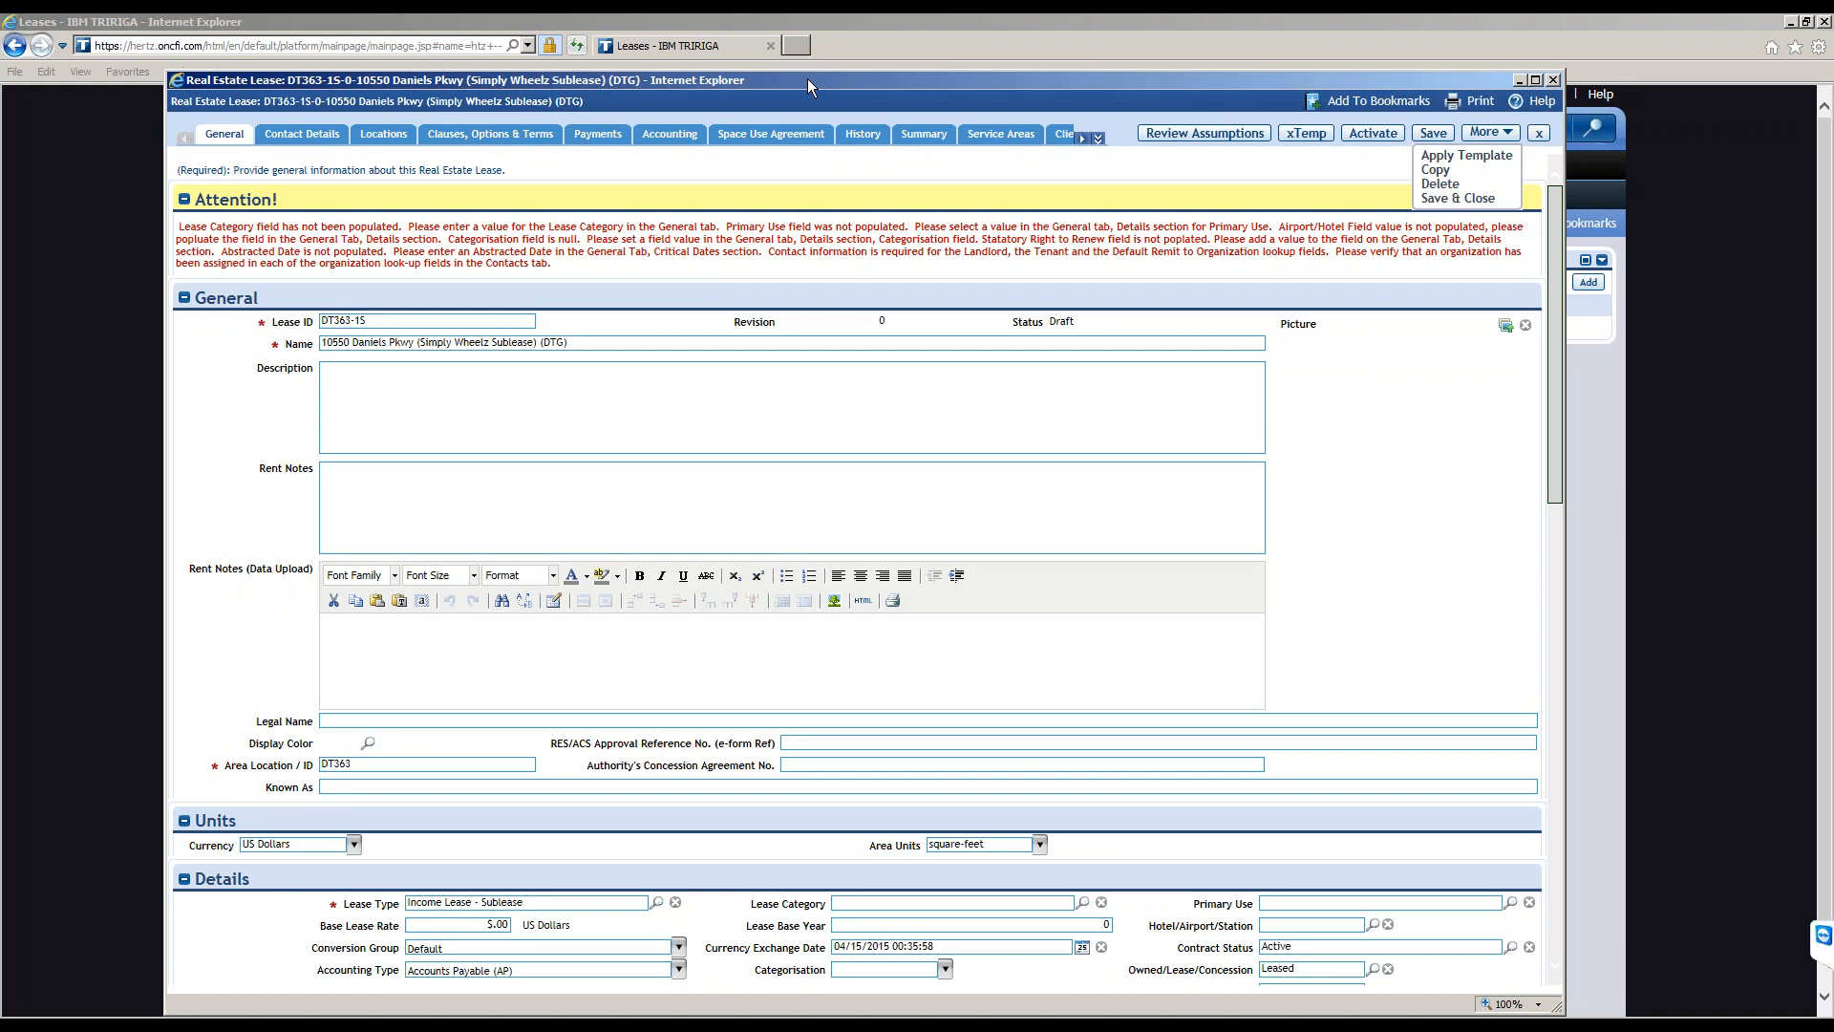
Close the sublease record, list all leases without filters, and check the Status of the first listed lease before closing it.
{"action": "left_click", "coordinate": [1554, 82]}
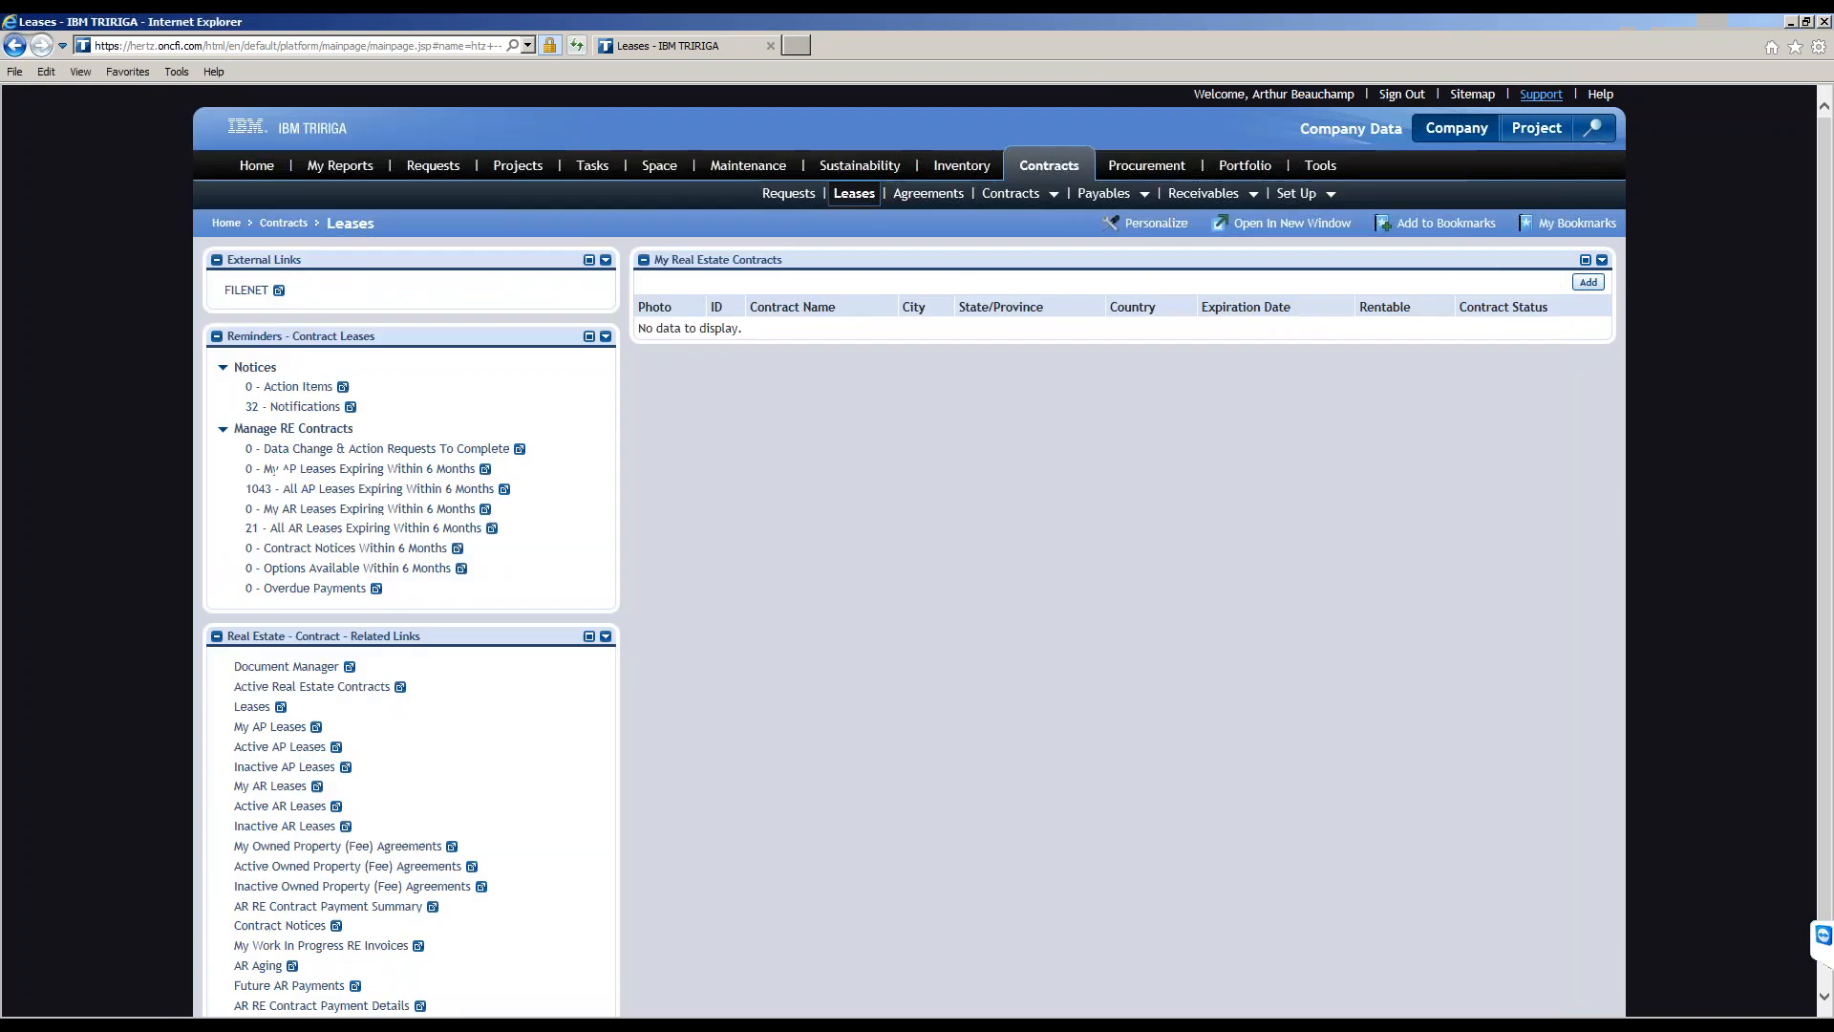
{"action": "left_click", "coordinate": [254, 709]}
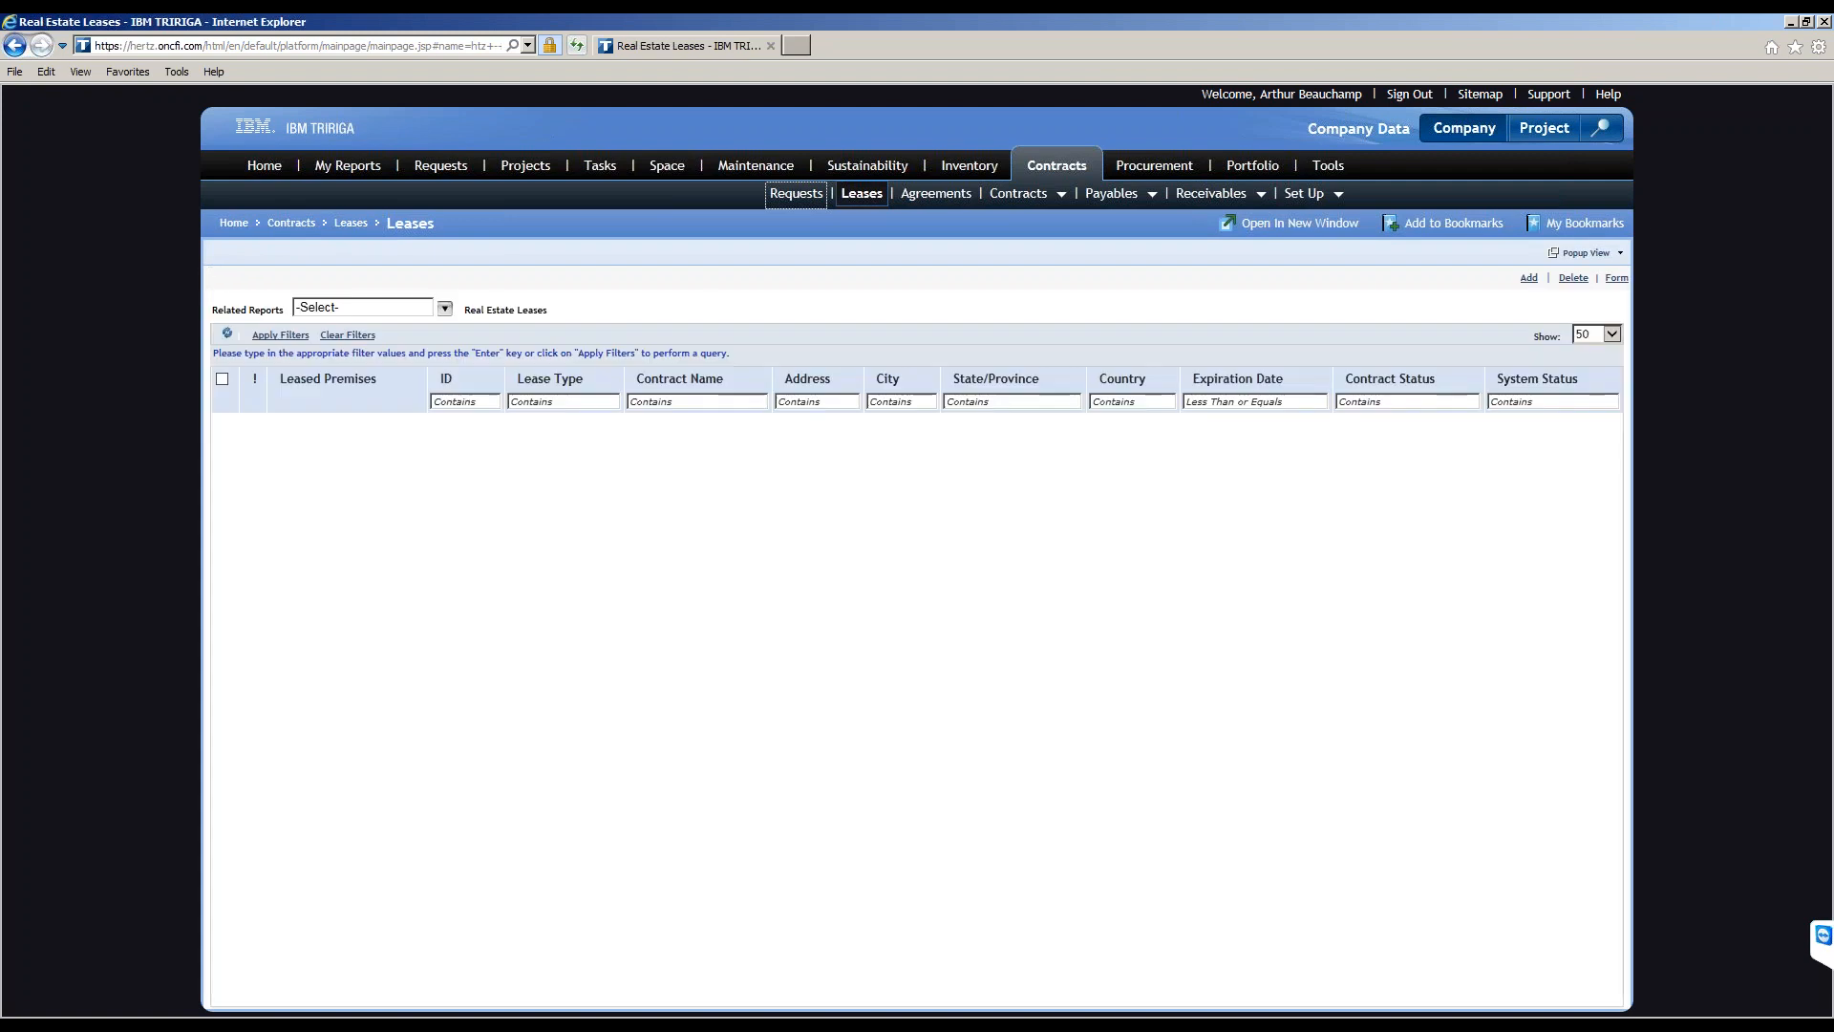
{"action": "left_click", "coordinate": [456, 403]}
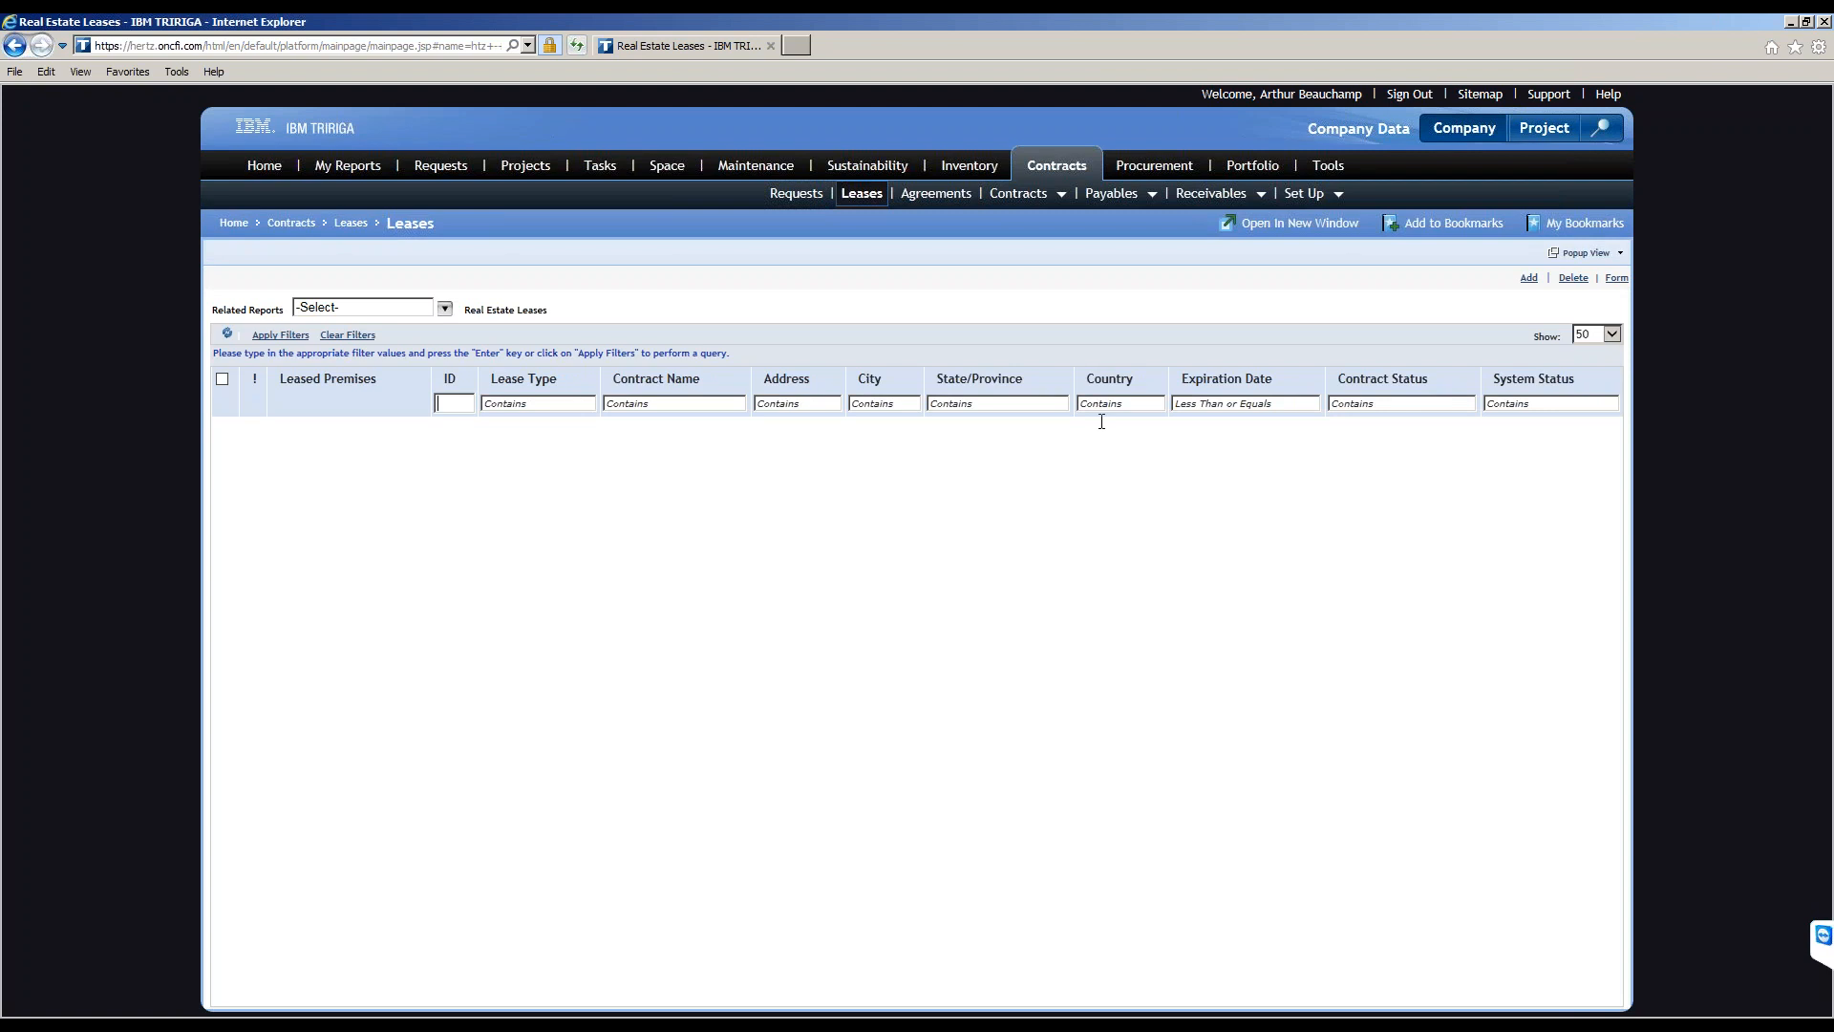
{"action": "key", "text": "Return"}
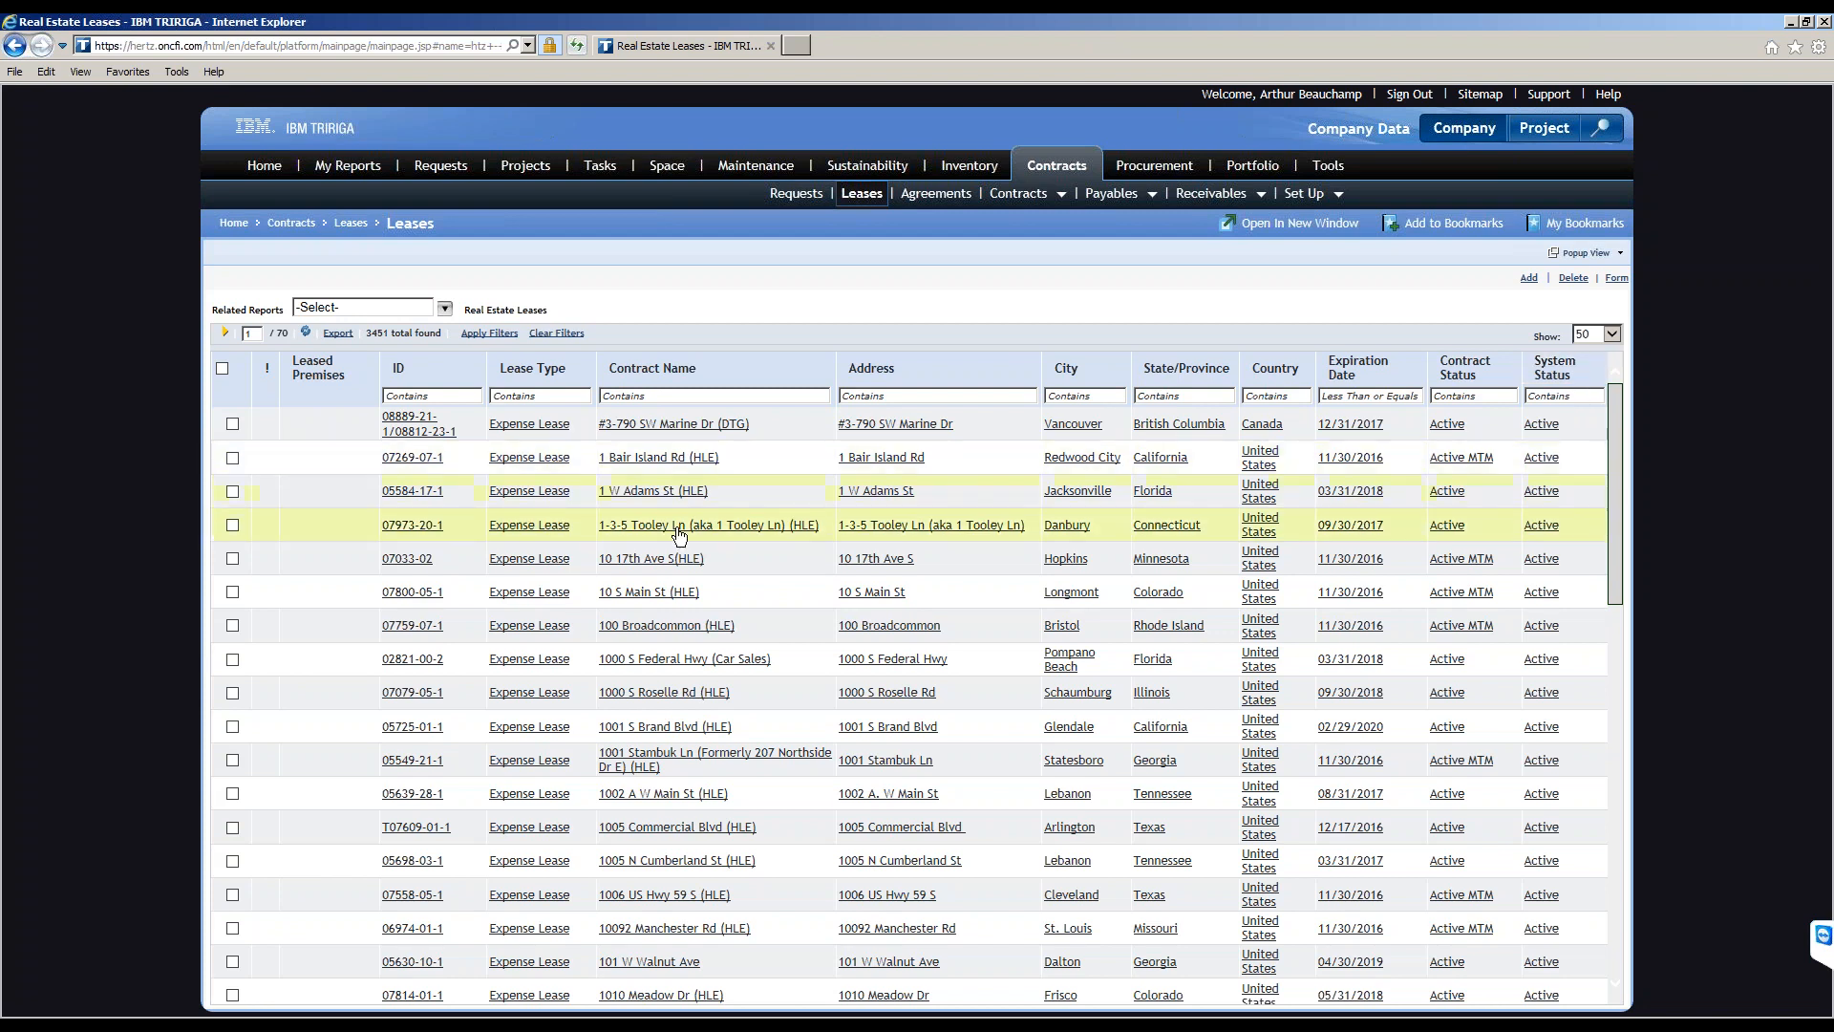
{"action": "left_click", "coordinate": [655, 428]}
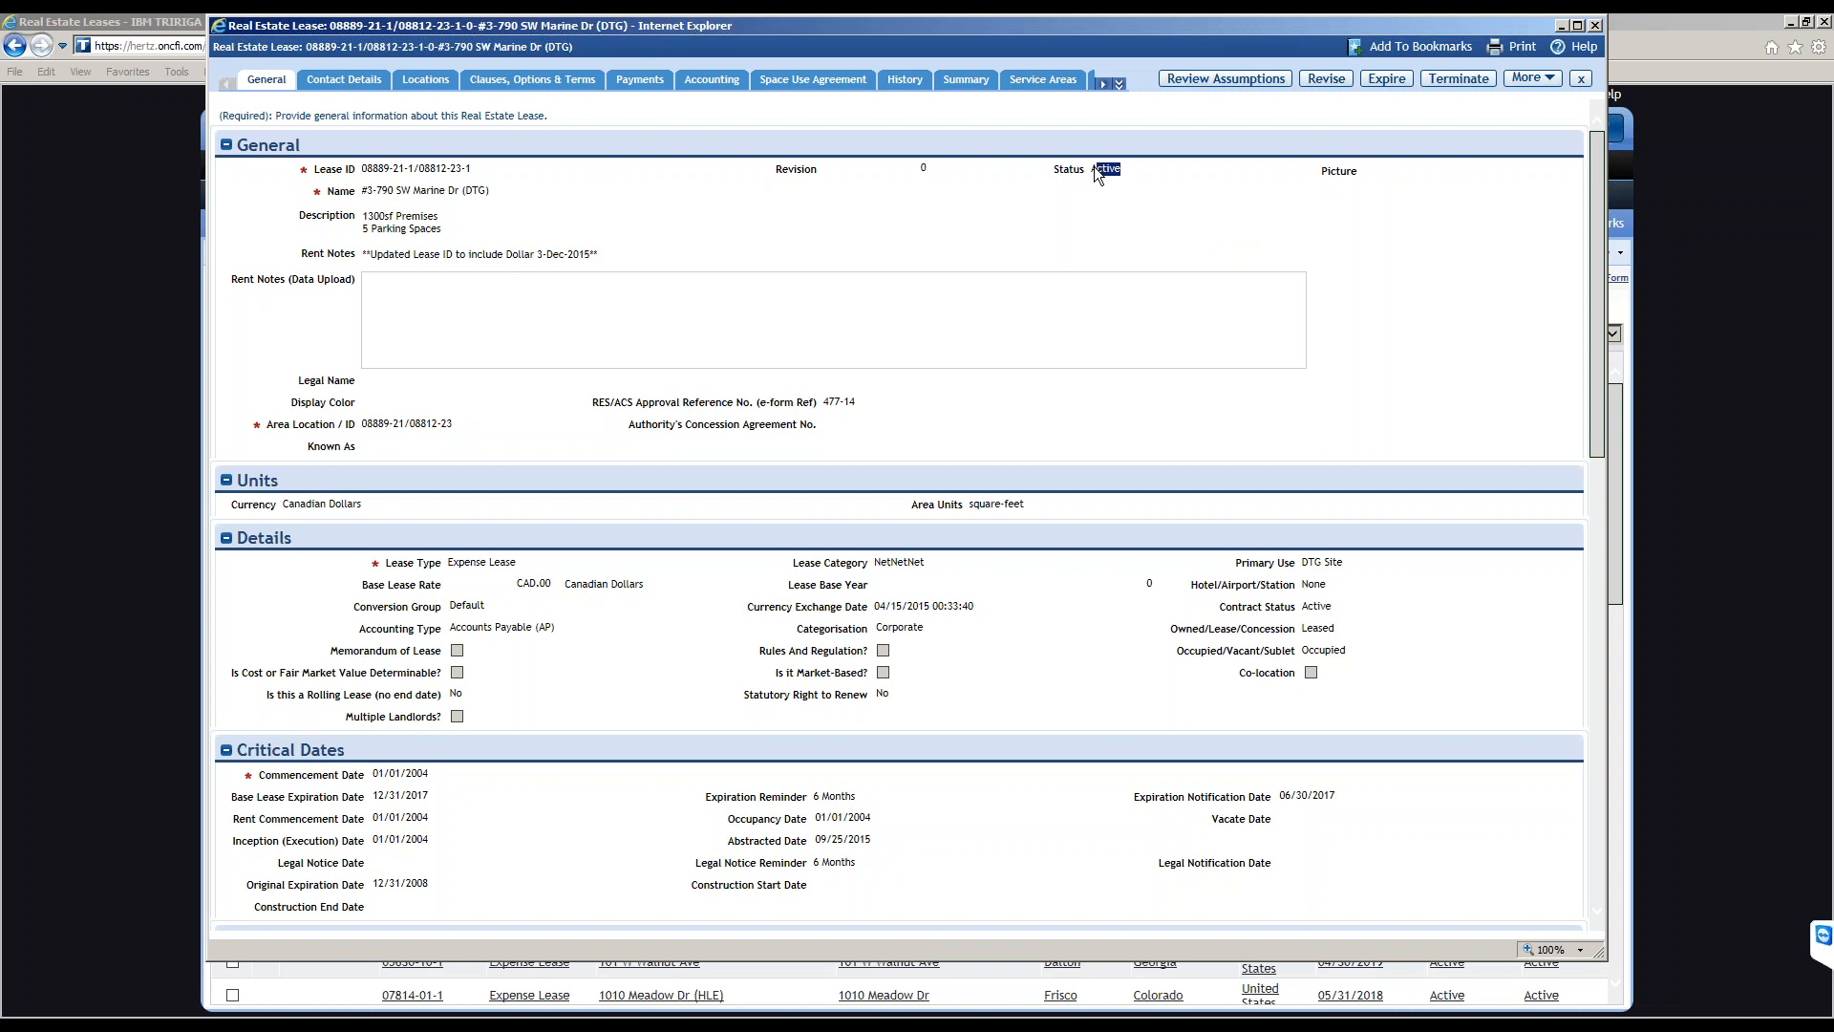
{"action": "left_click", "coordinate": [1594, 25]}
Filter the lease list by System Status "REview", check the Status of the first matching lease, and minimize its record.
{"action": "left_click", "coordinate": [1594, 395]}
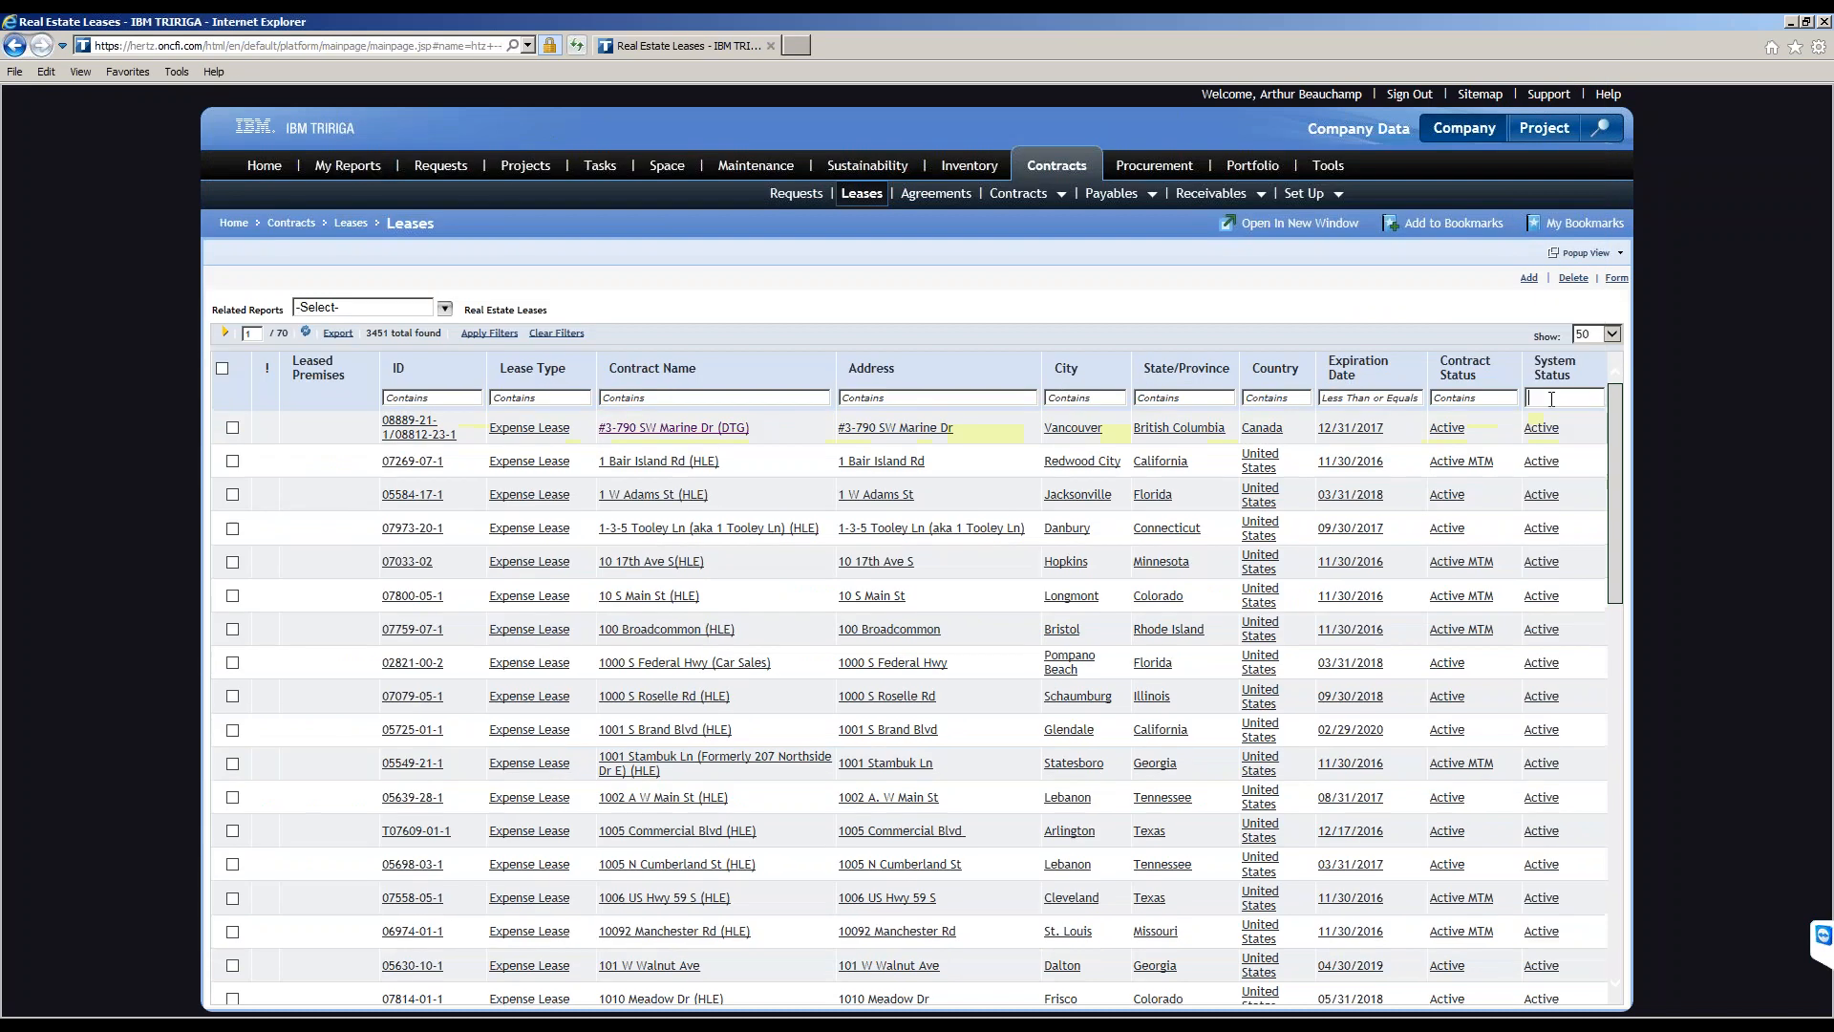
{"action": "type", "text": "REview"}
{"action": "key", "text": "Return"}
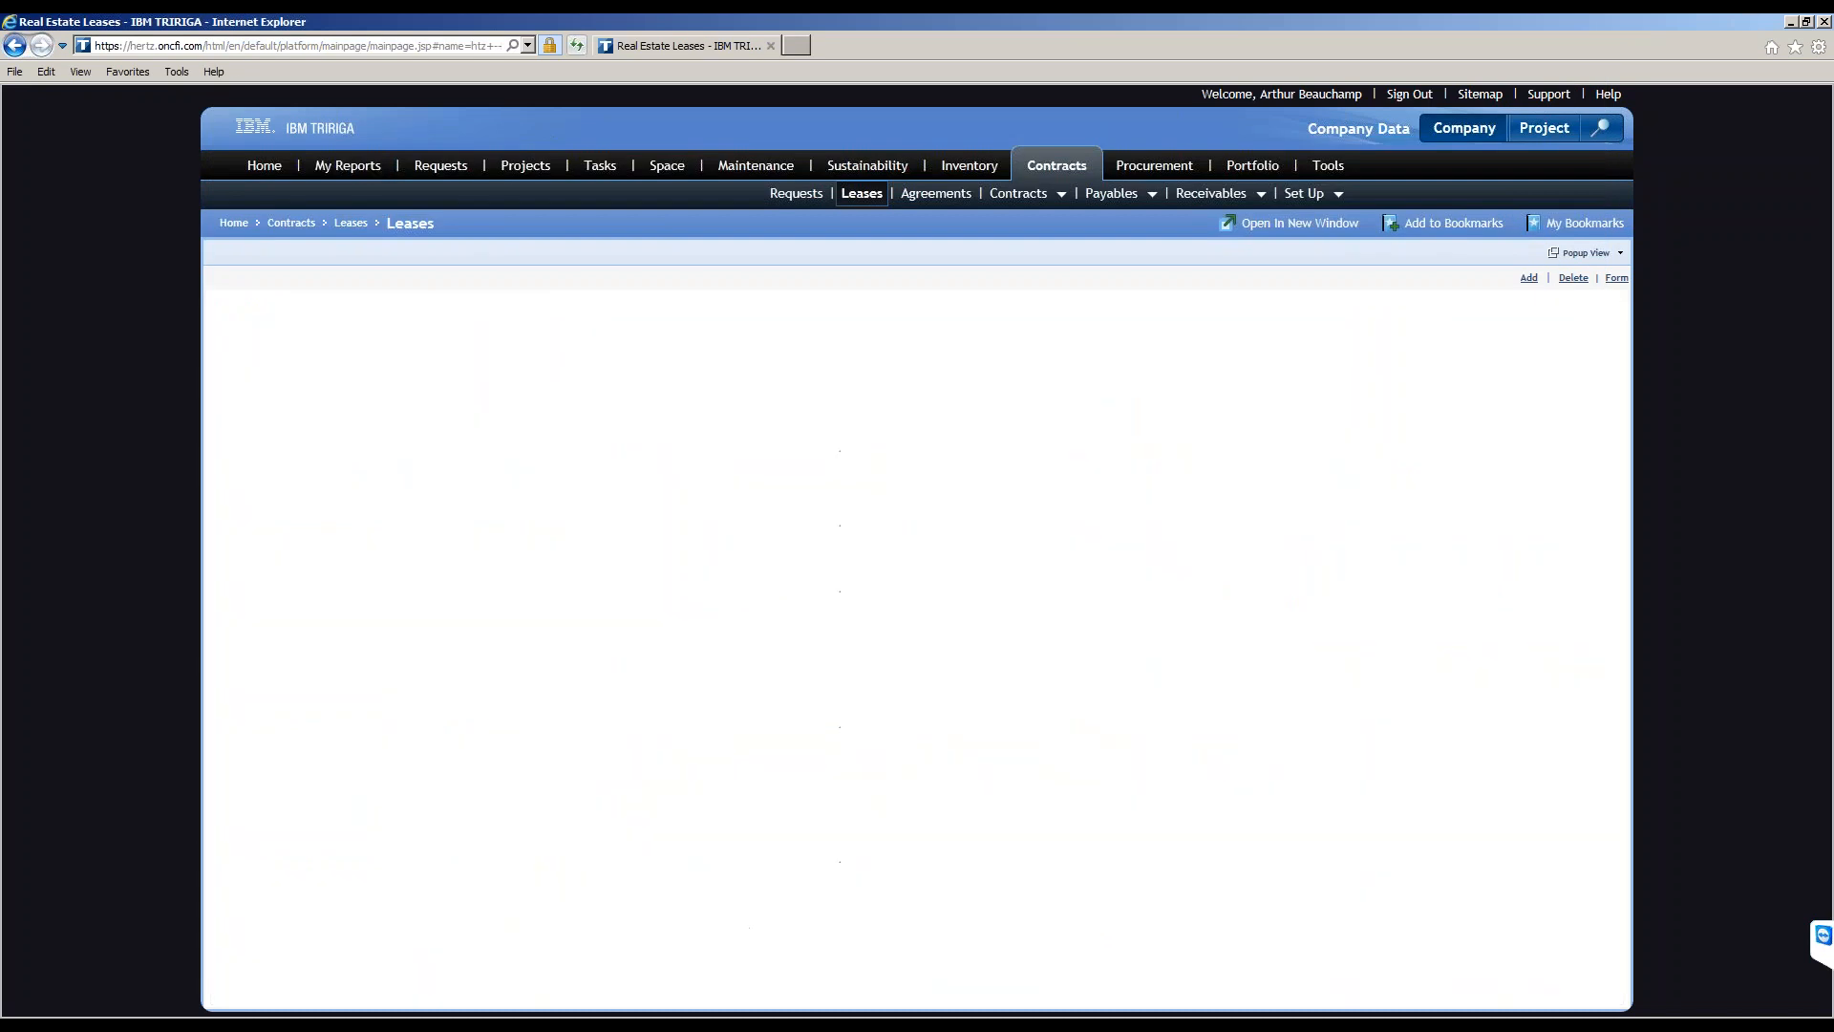
{"action": "left_click", "coordinate": [1550, 439]}
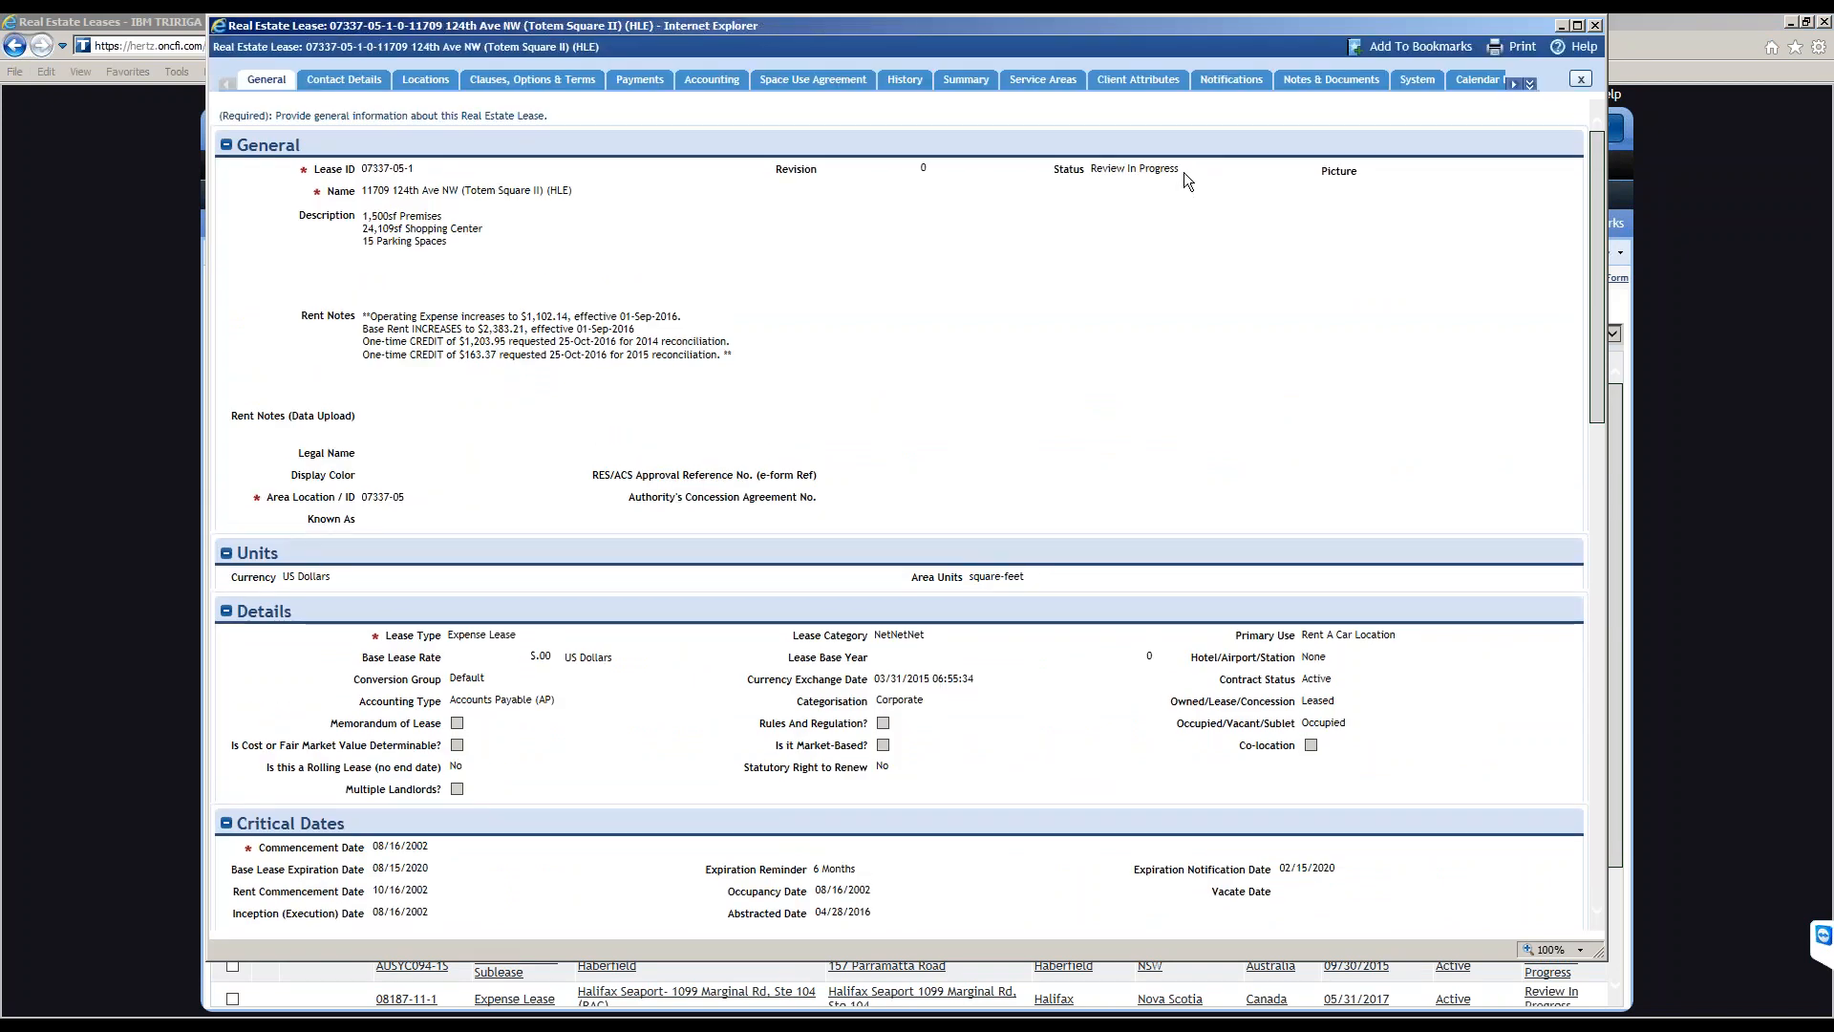
{"action": "triple_click", "coordinate": [1097, 168]}
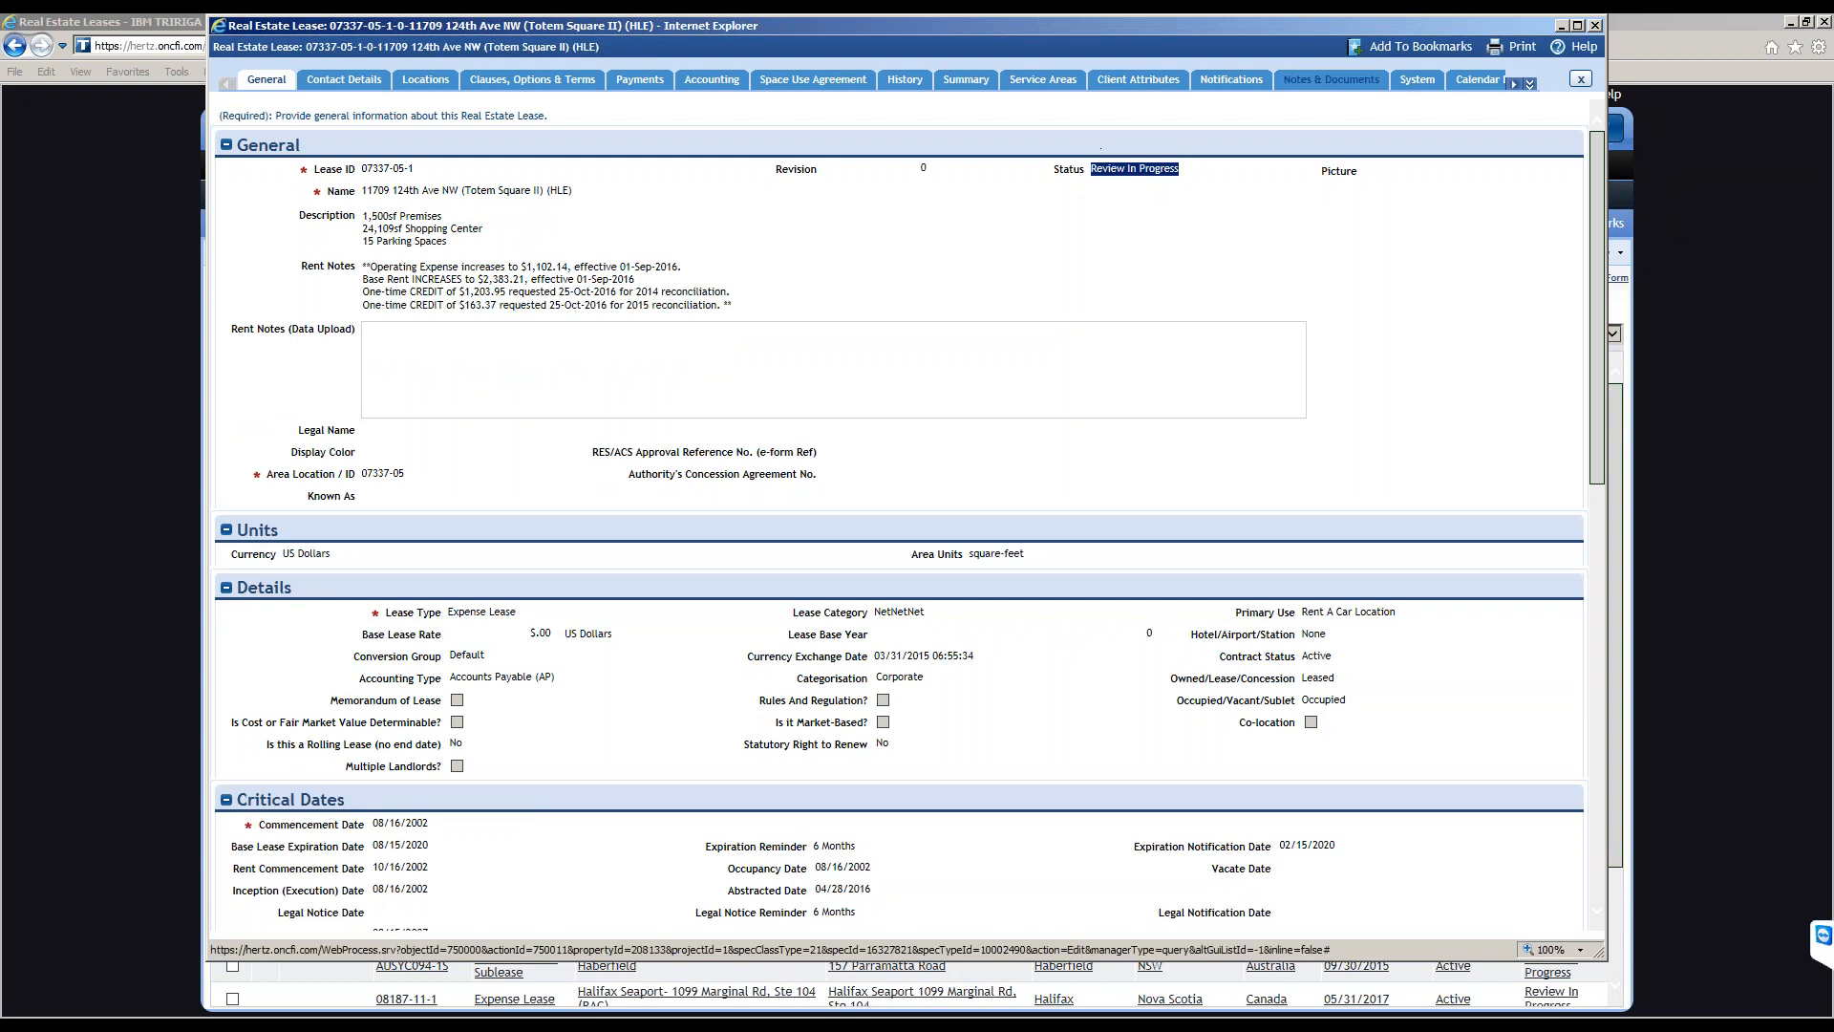
{"action": "left_click", "coordinate": [1565, 25]}
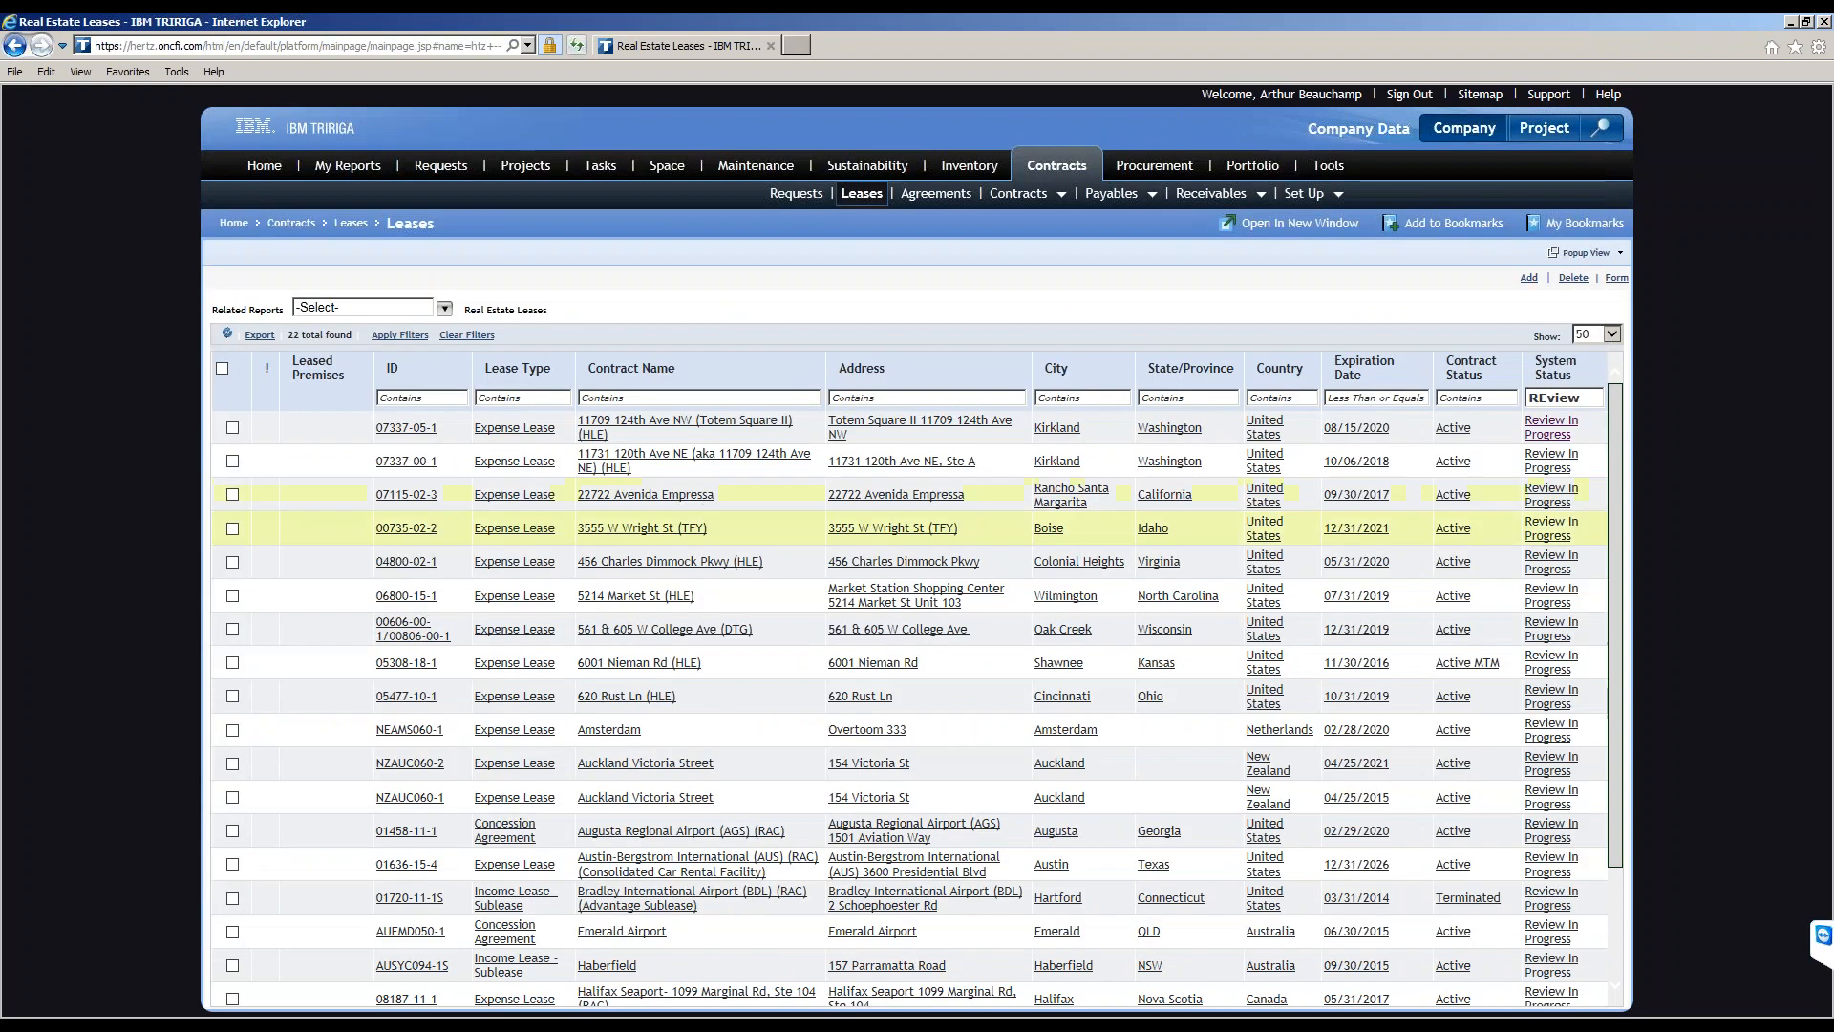
Bring the report editor forward and add the Status (triStatusCL) field as a system filter.
{"action": "left_click", "coordinate": [140, 1024]}
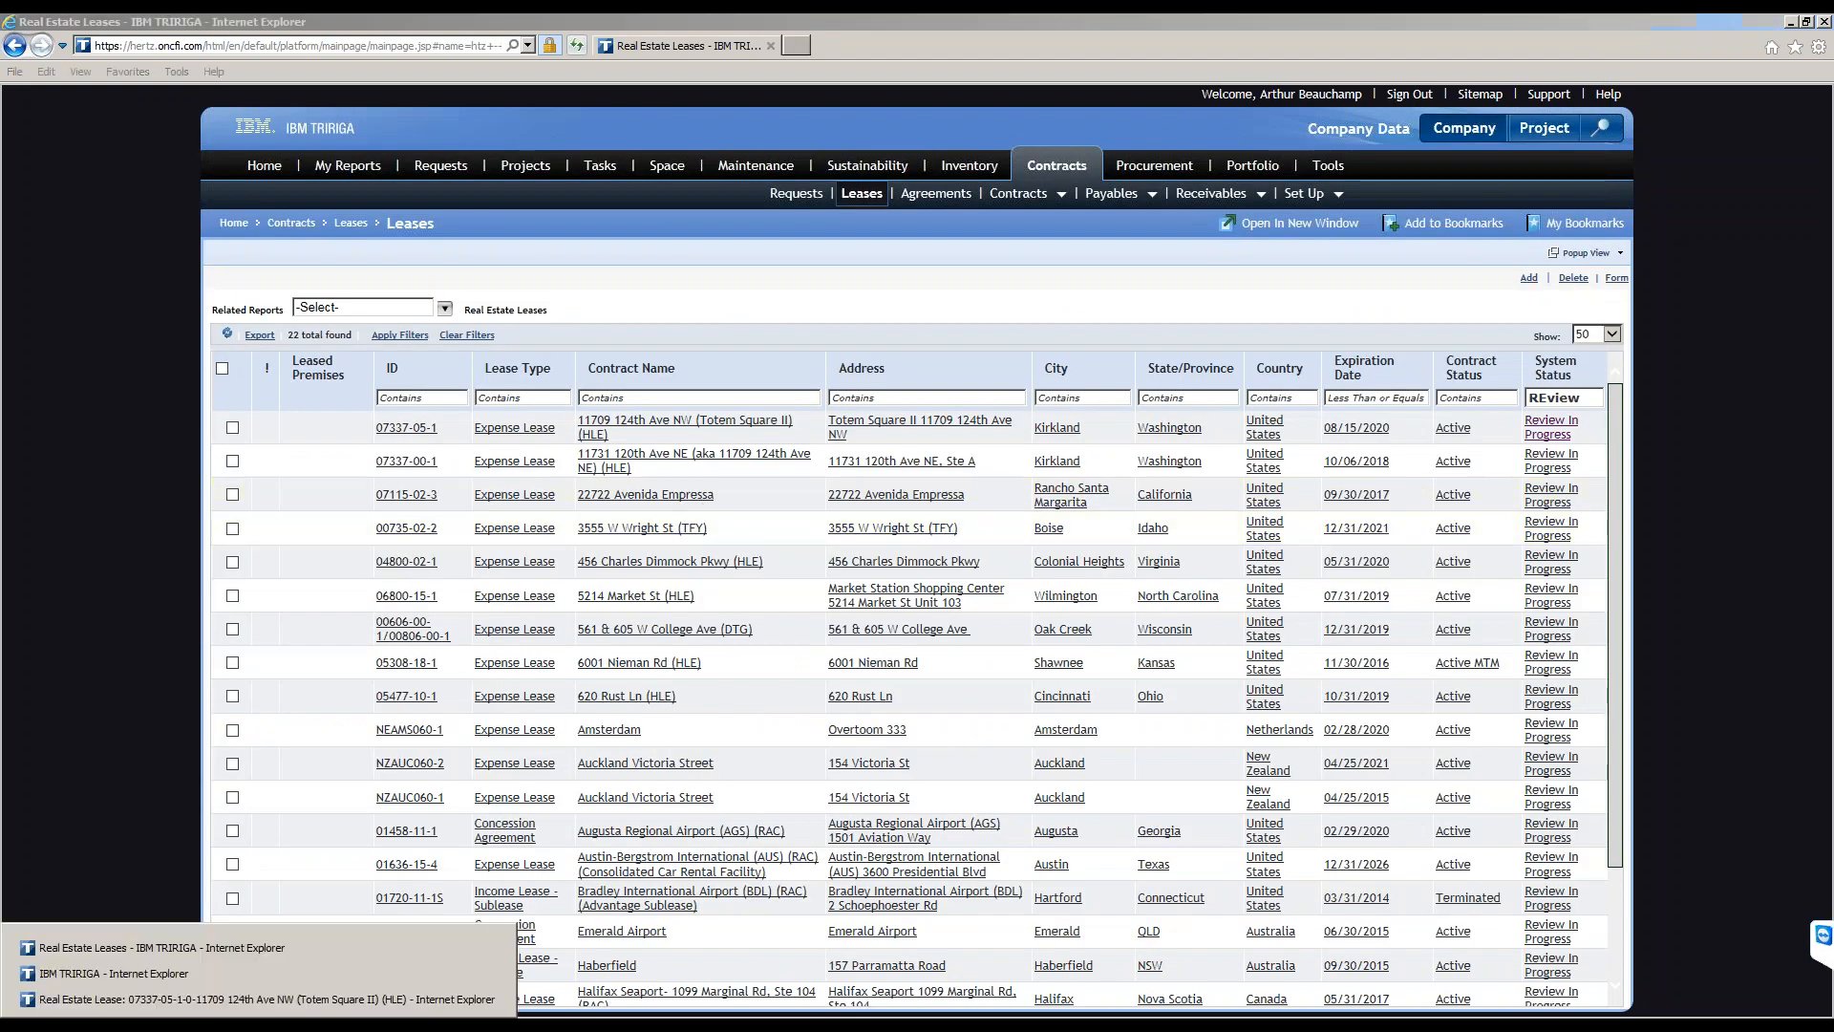
{"action": "left_click", "coordinate": [152, 974]}
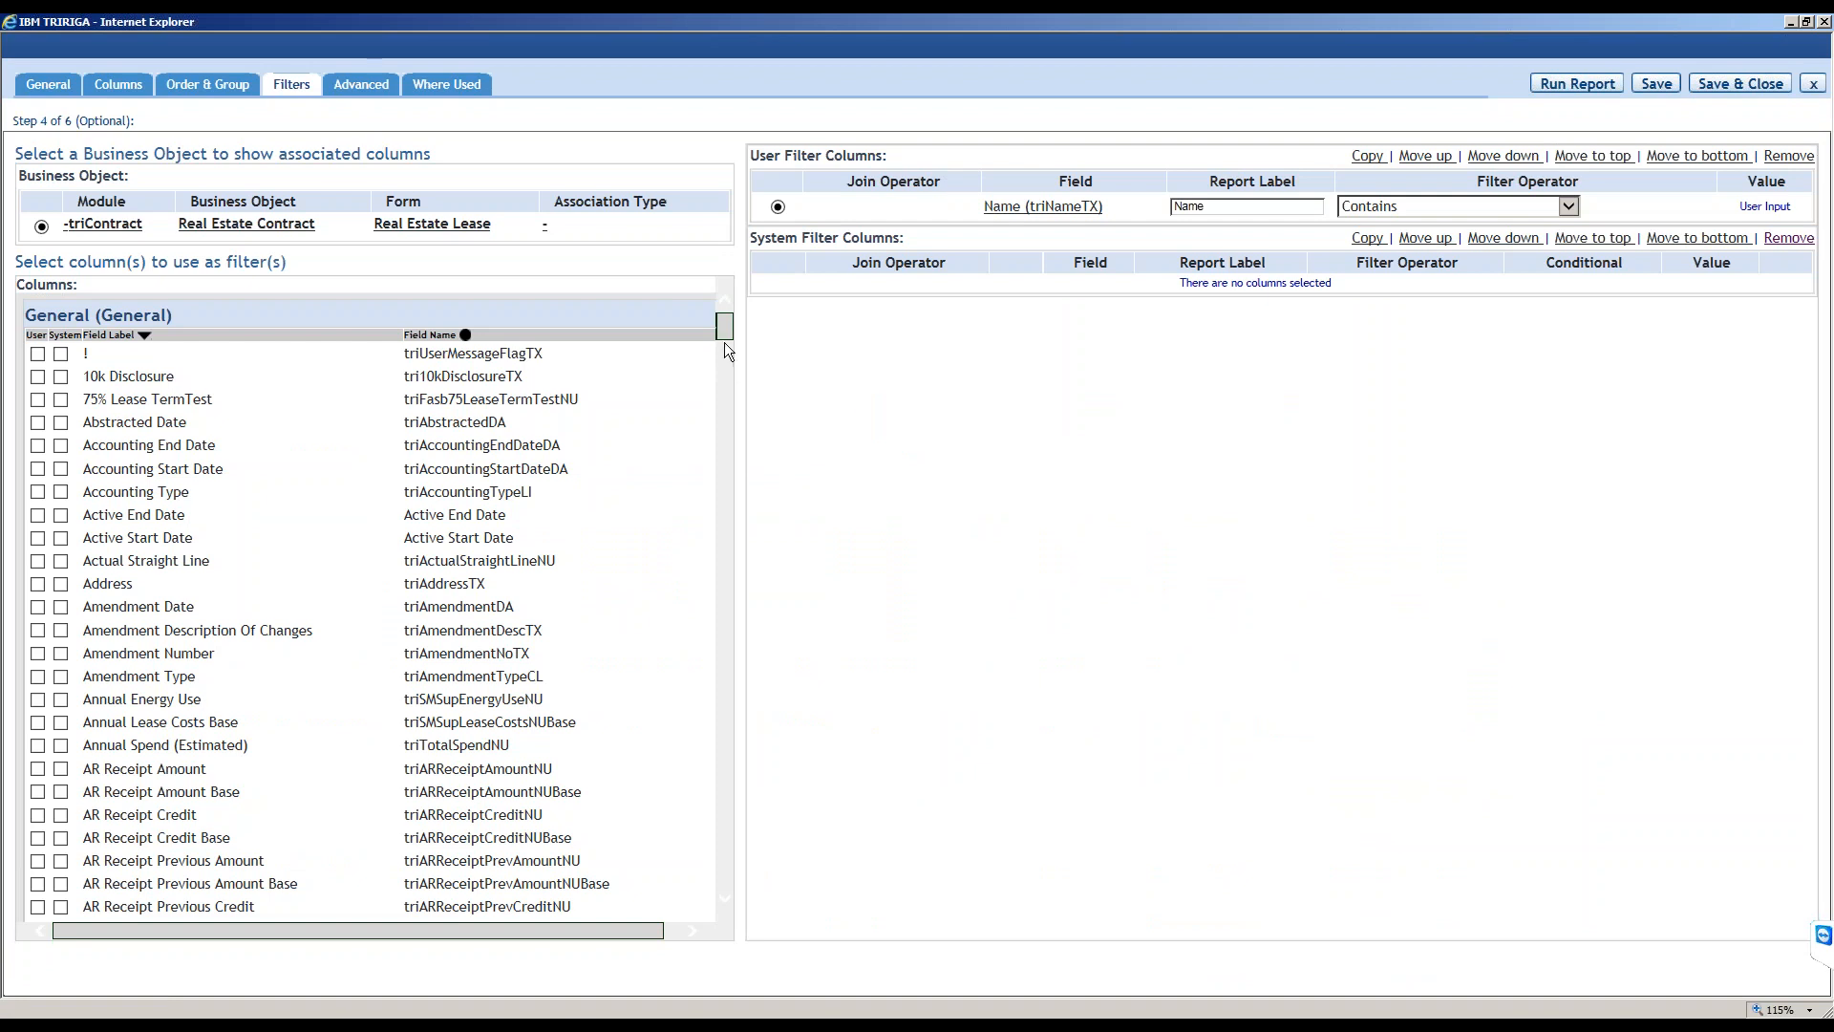
{"action": "left_click_drag", "start_coordinate": [726, 329], "coordinate": [674, 688]}
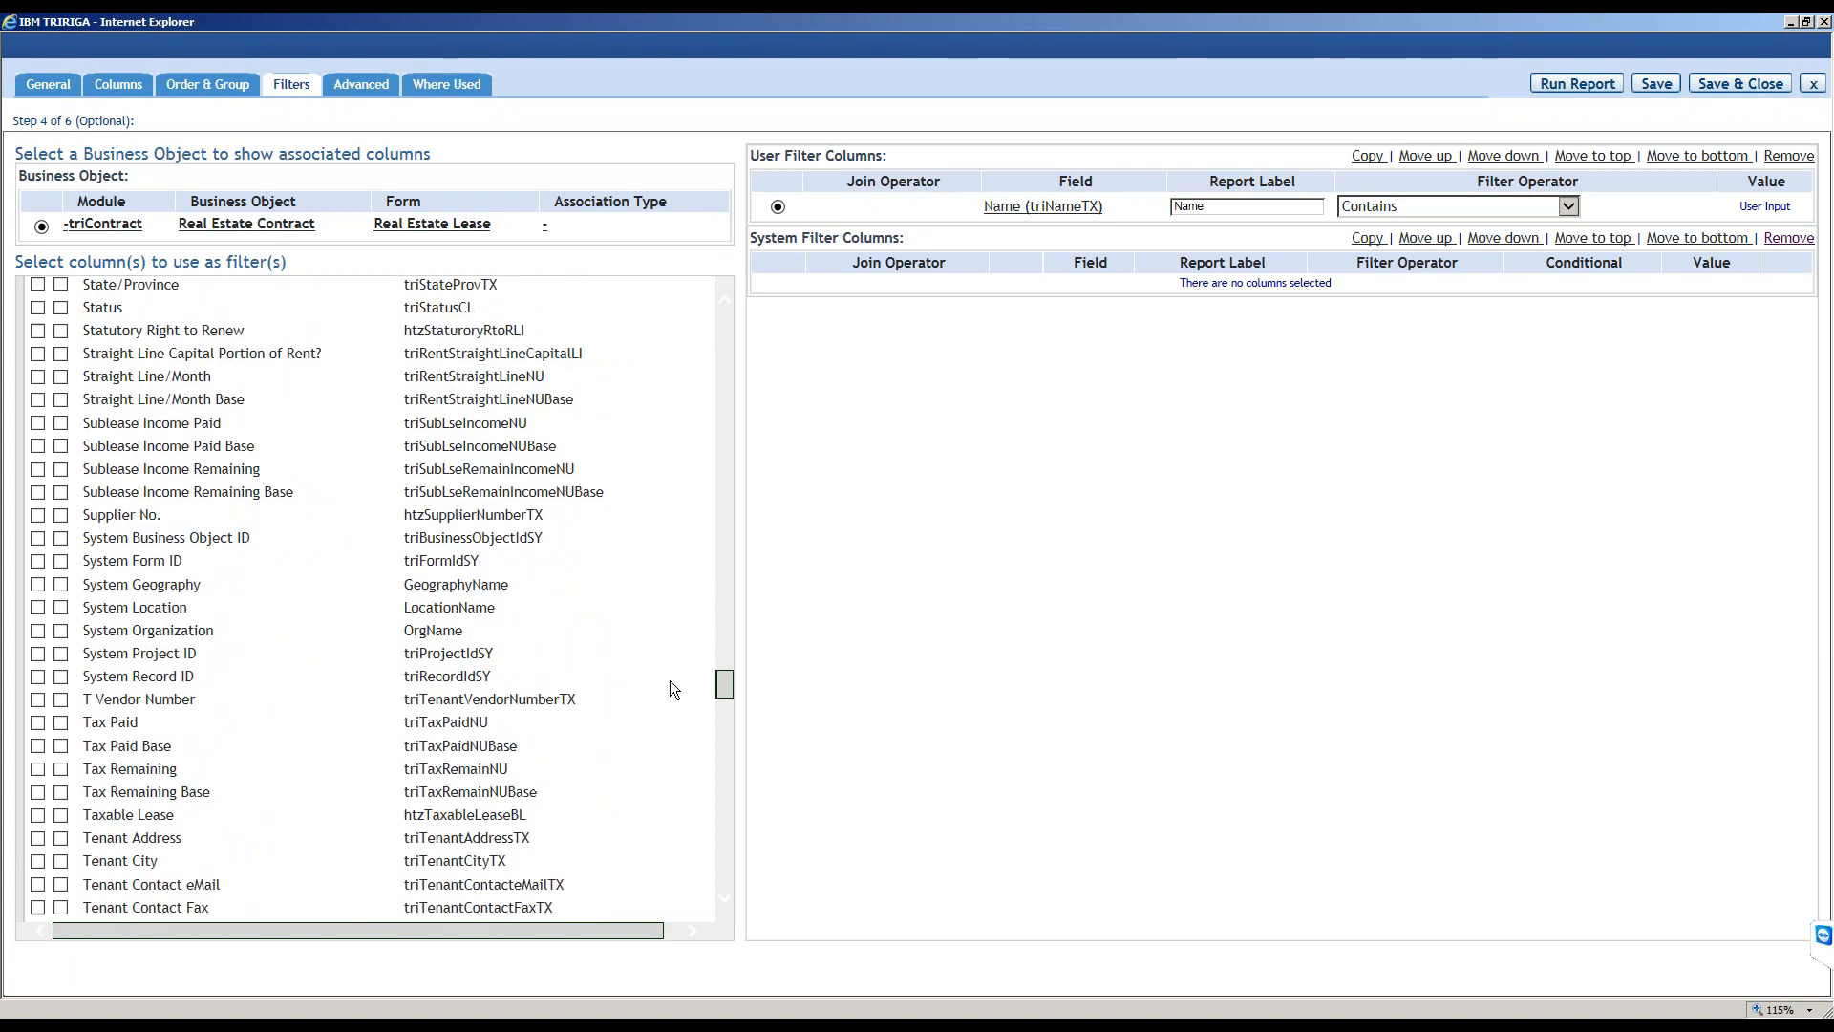
{"action": "scroll", "coordinate": [172, 516], "scroll_direction": "up", "scroll_amount": 2}
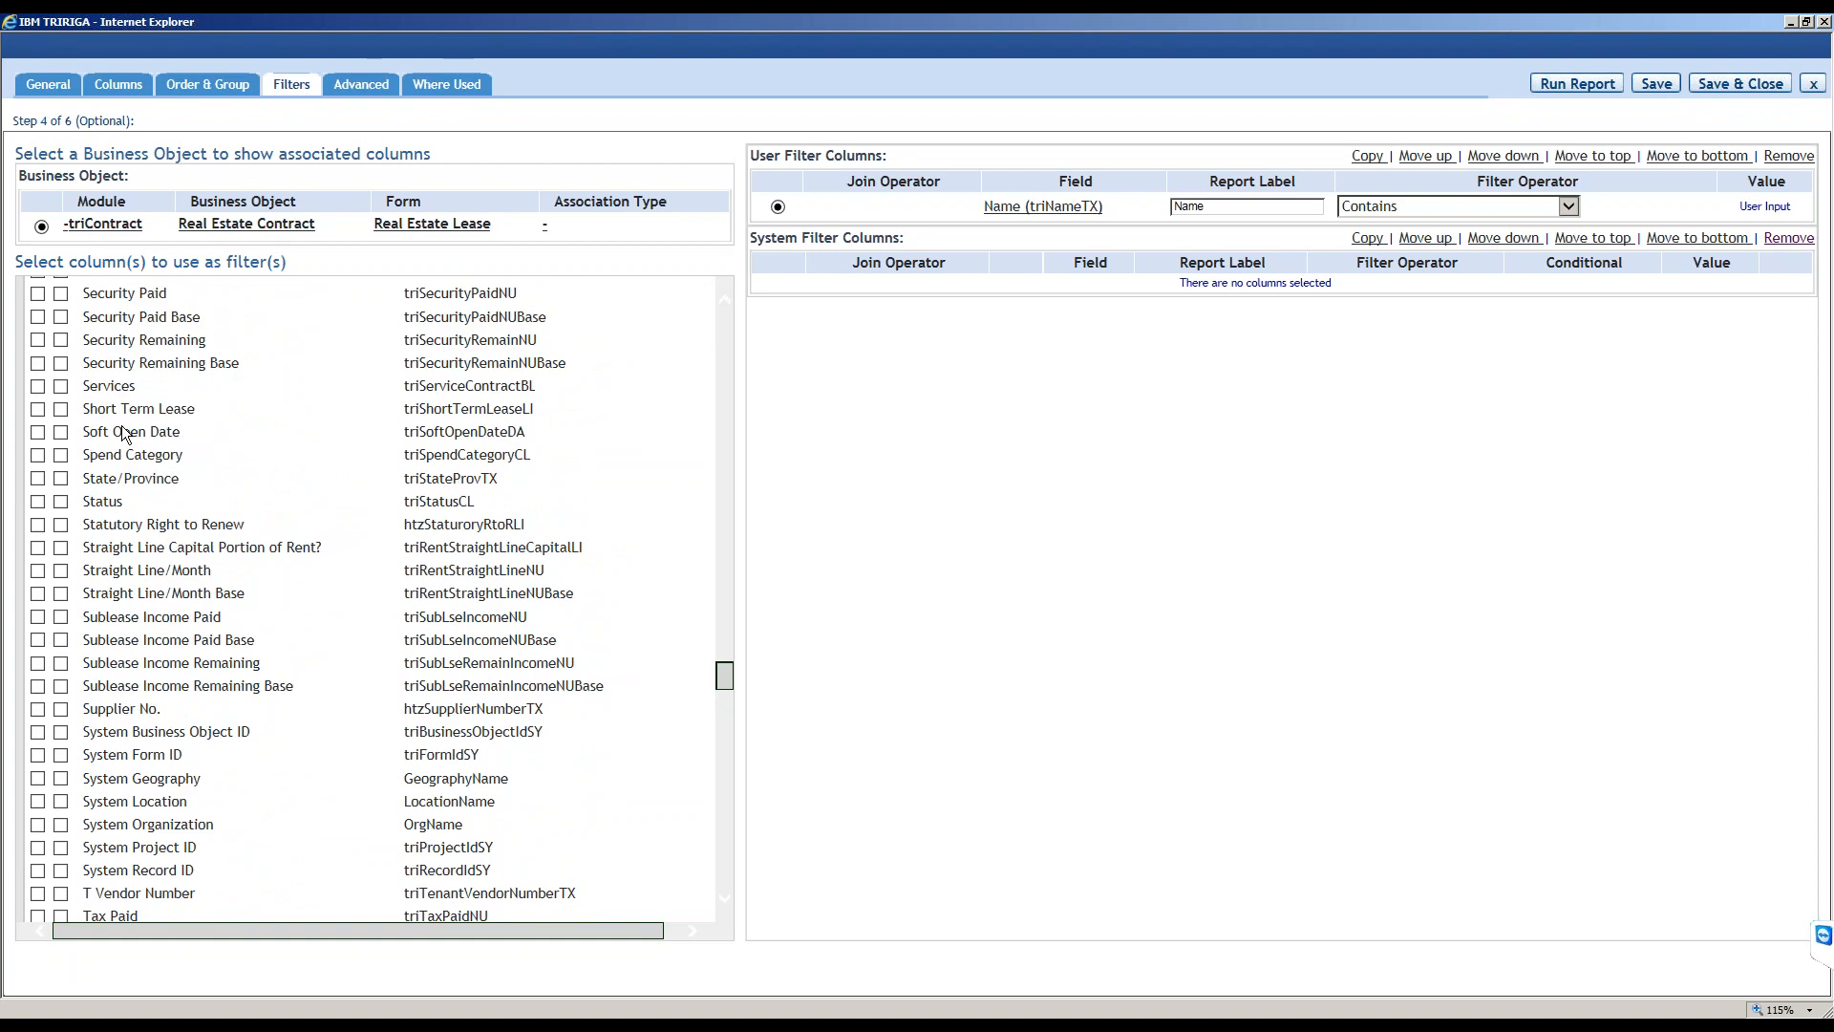
{"action": "left_click_drag", "start_coordinate": [28, 509], "coordinate": [666, 528]}
{"action": "left_click", "coordinate": [663, 522]}
{"action": "left_click", "coordinate": [60, 501]}
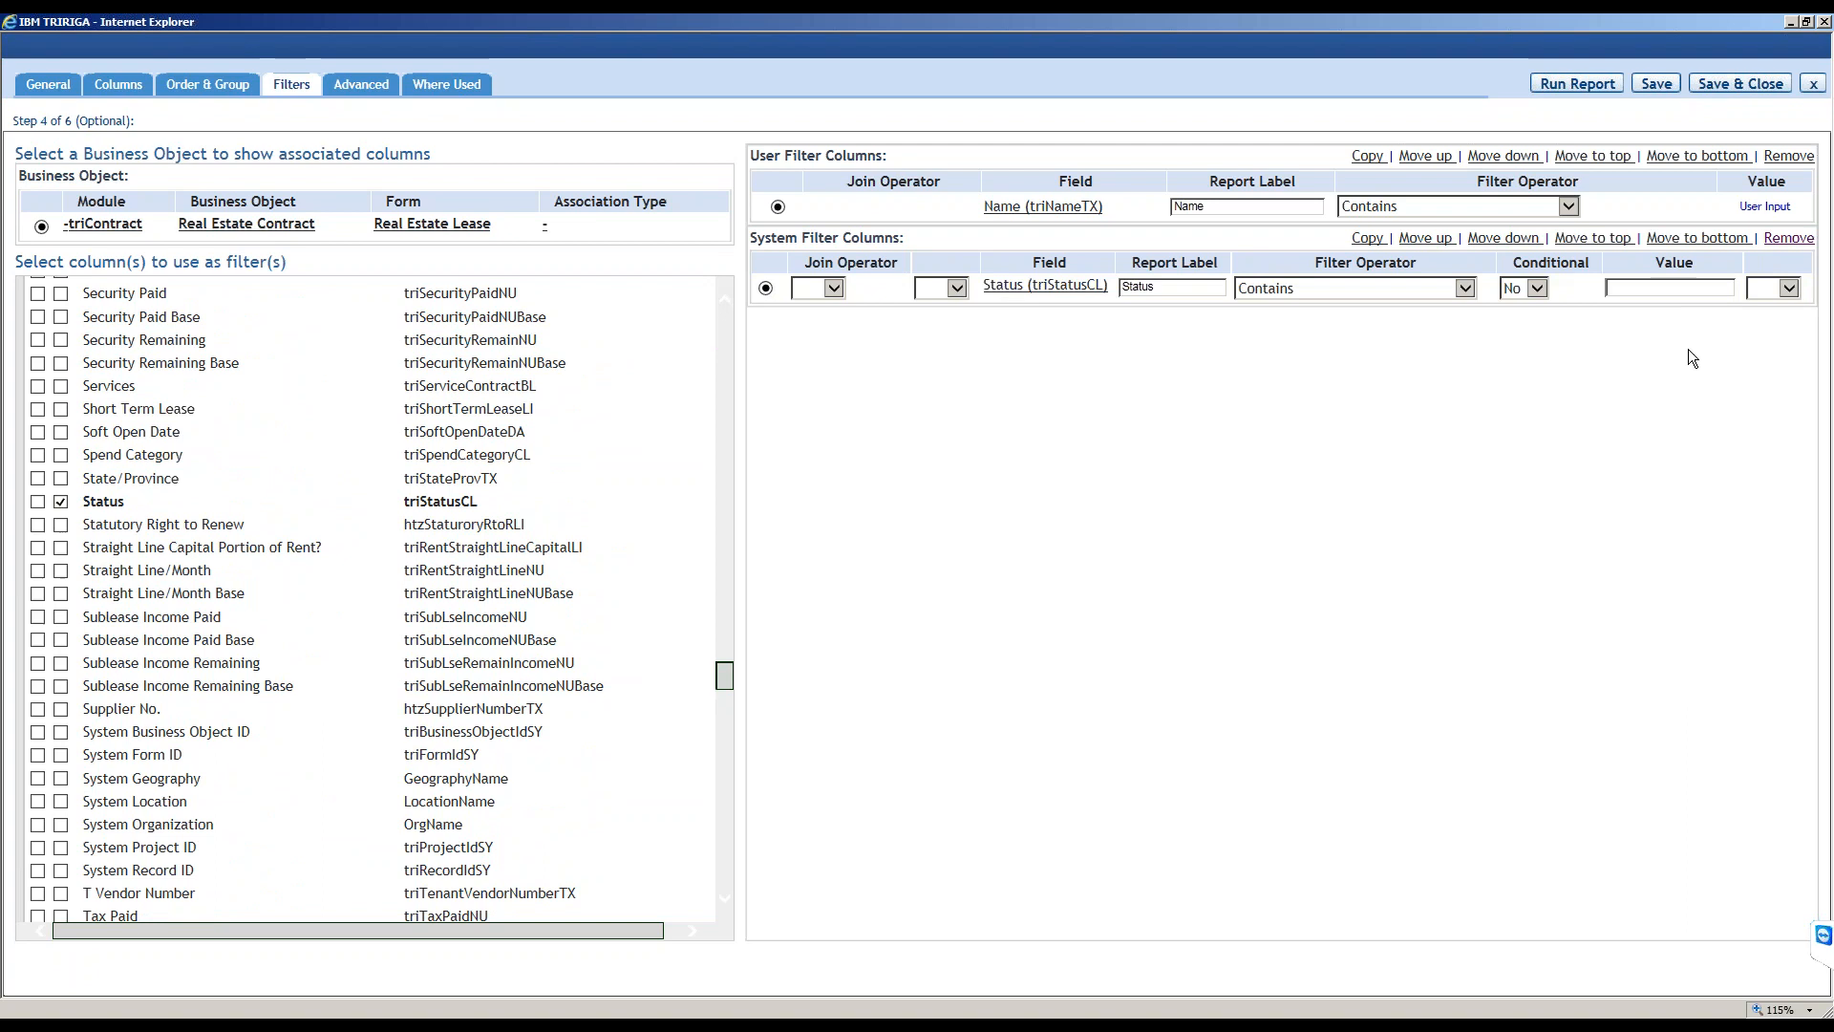
Set the Status system filter's operator to In.
{"action": "left_click", "coordinate": [1334, 288]}
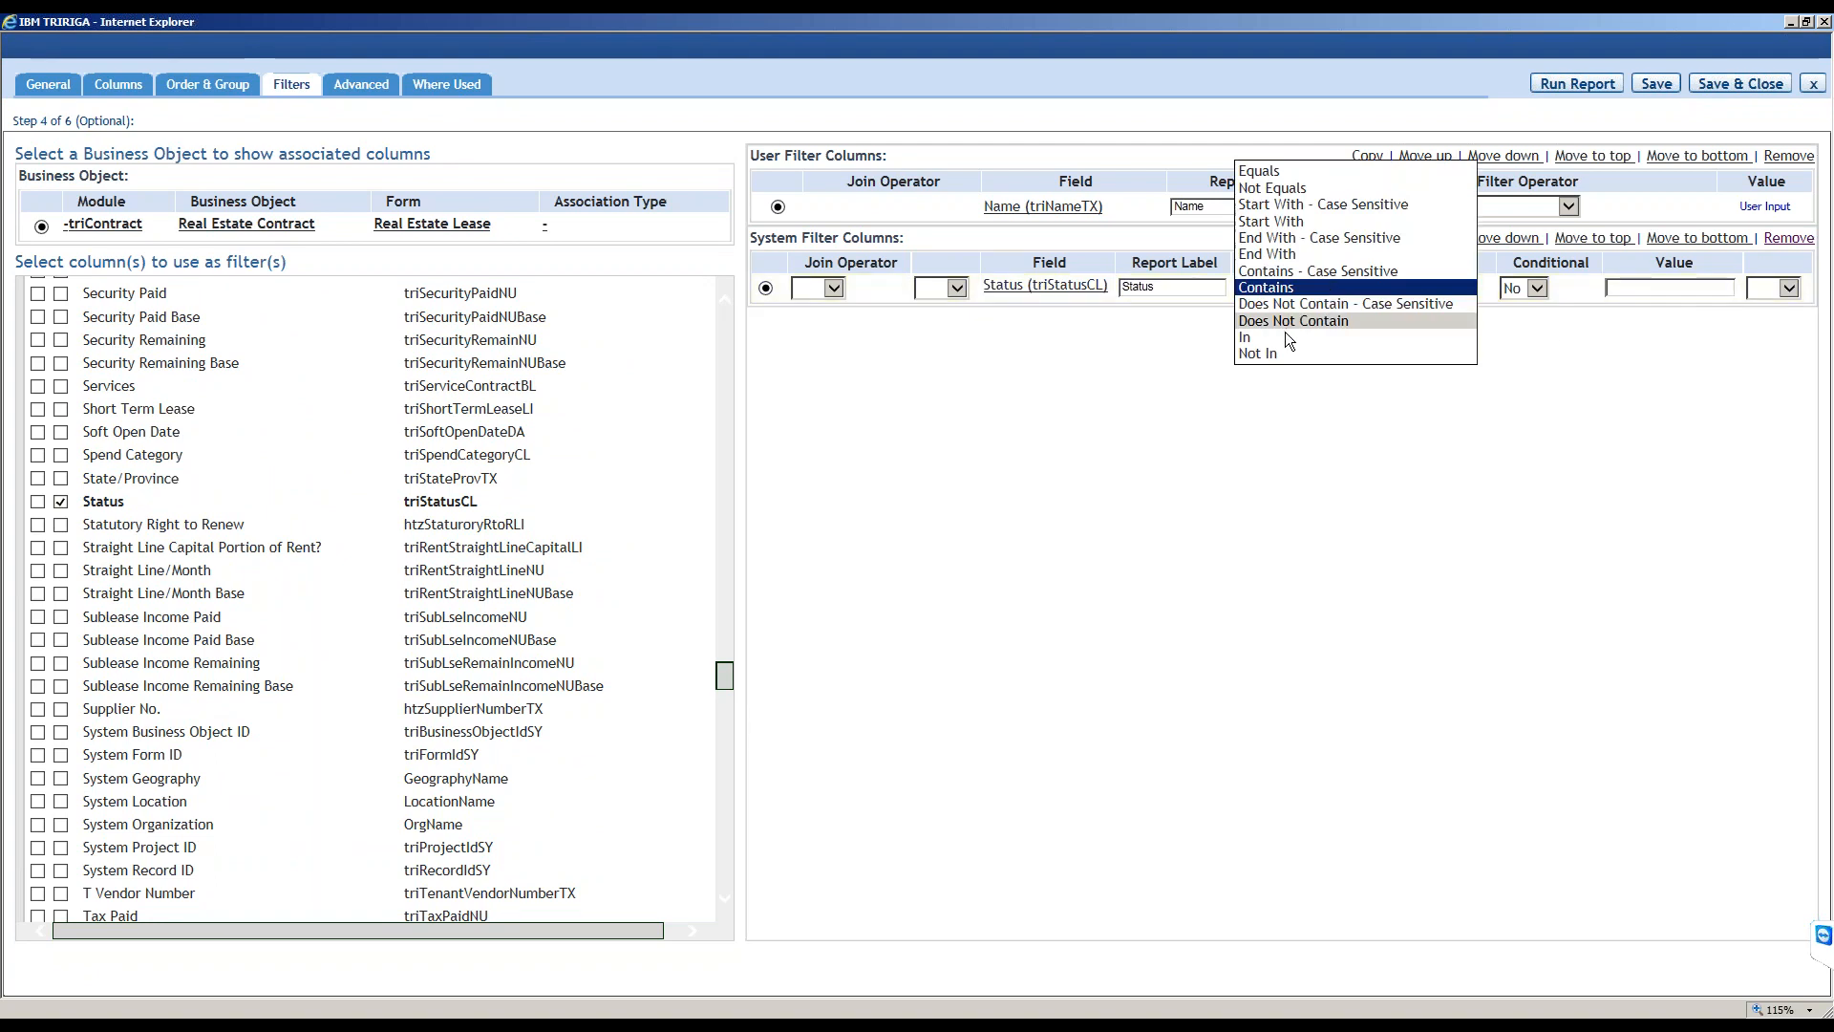
{"action": "left_click", "coordinate": [1186, 330]}
{"action": "left_click", "coordinate": [1357, 294]}
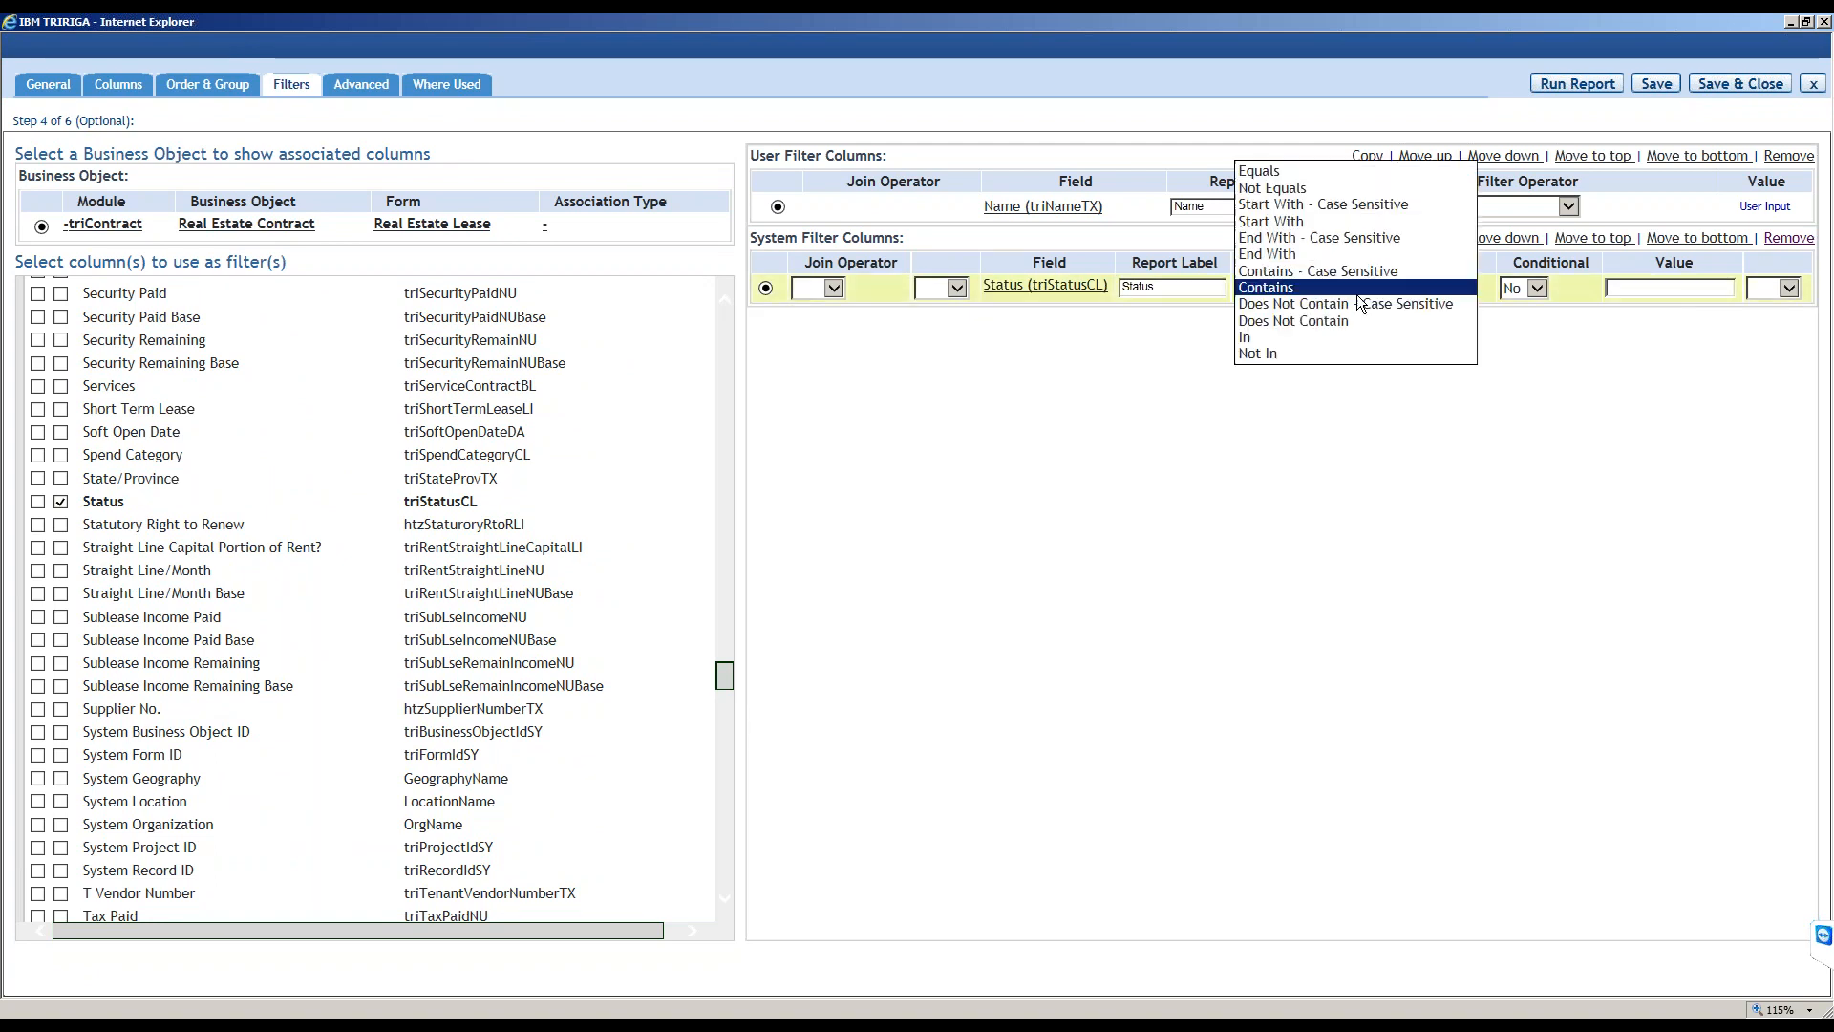
{"action": "left_click", "coordinate": [1287, 338]}
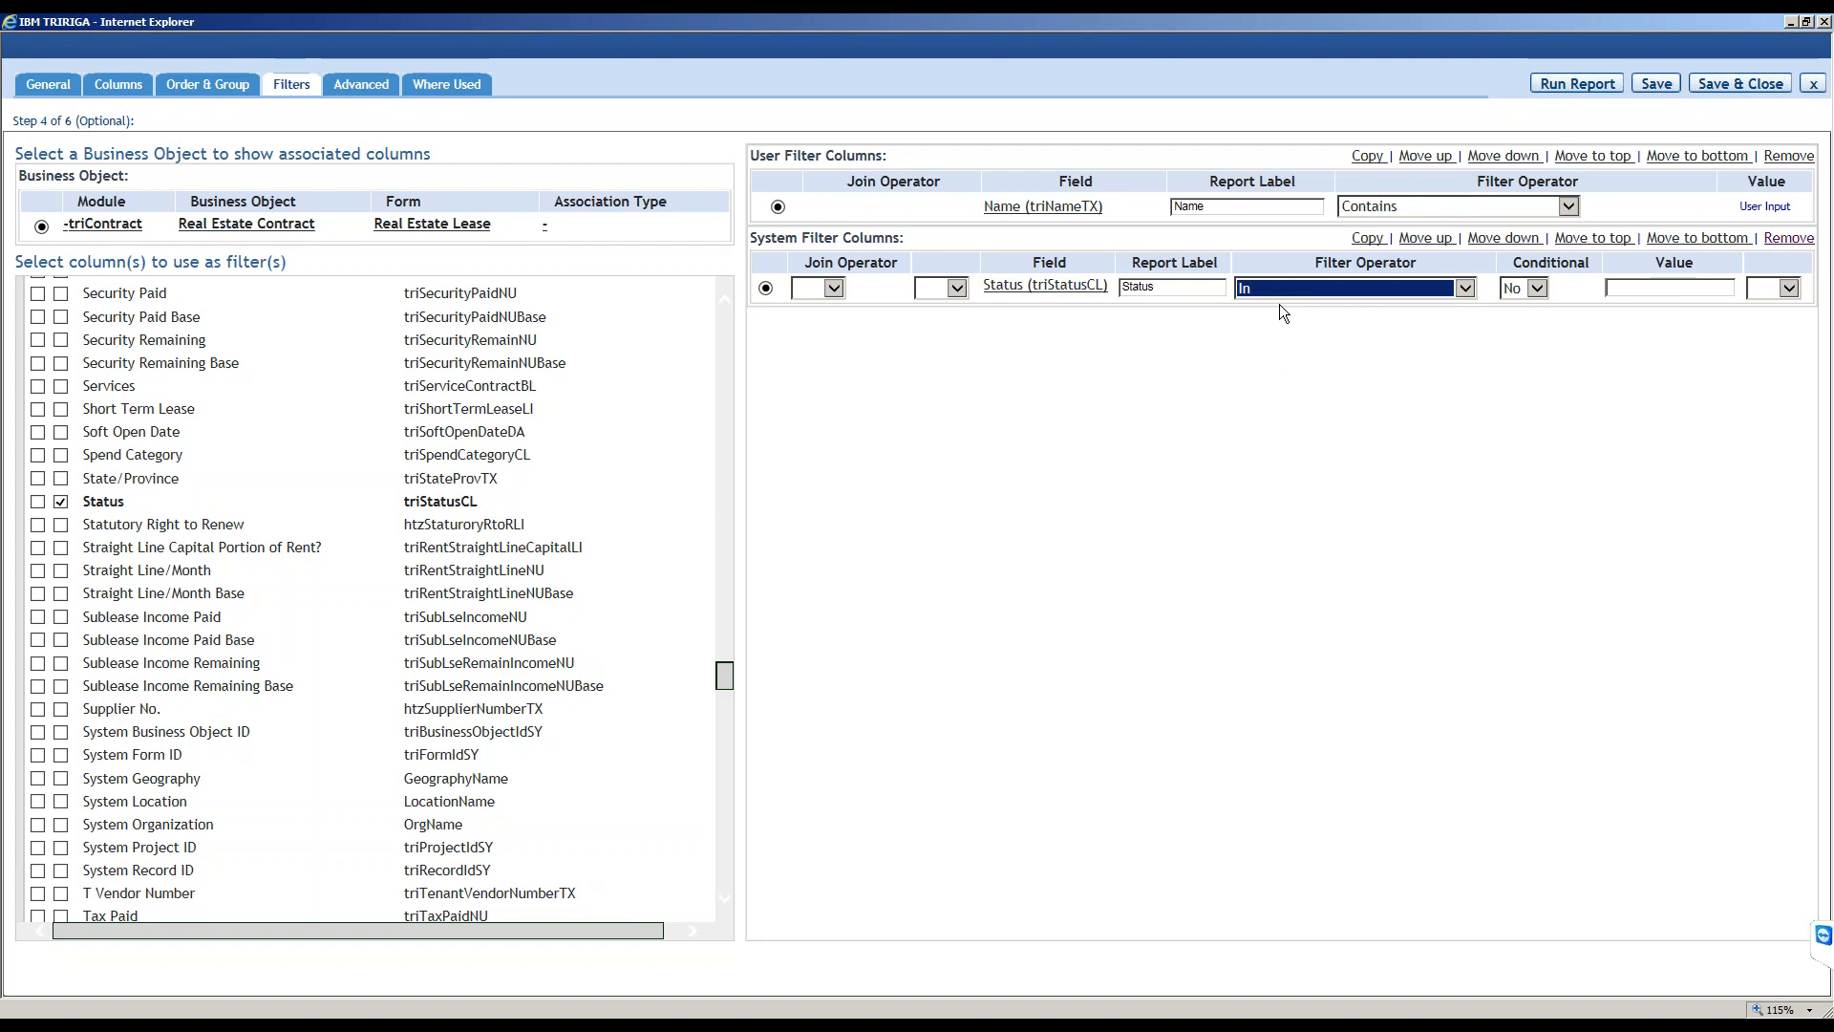
Enlarge the report editor and enter 'Active','Review In Progress as the Status filter's value.
{"action": "left_click", "coordinate": [1665, 289]}
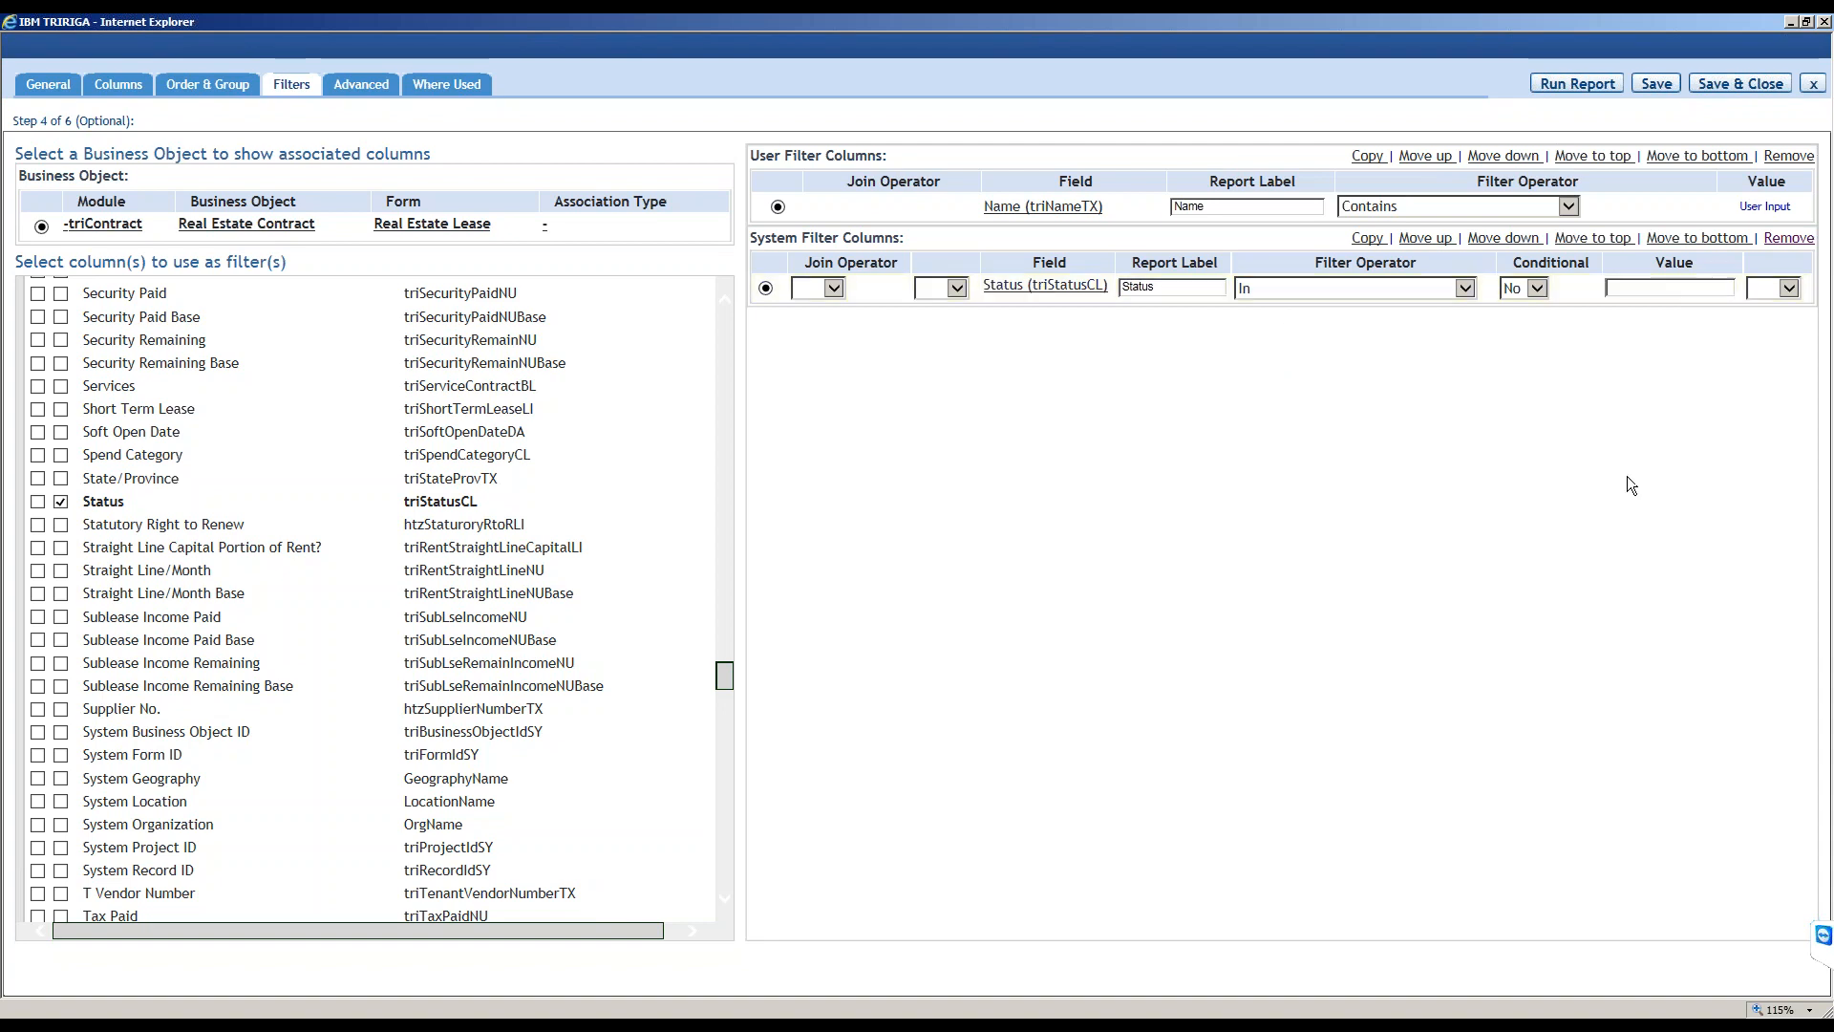
{"action": "scroll", "coordinate": [1601, 495], "scroll_direction": "up", "scroll_amount": 2}
{"action": "left_click_drag", "start_coordinate": [1279, 936], "coordinate": [1597, 795]}
{"action": "scroll", "coordinate": [1597, 795], "scroll_direction": "up", "scroll_amount": 1}
{"action": "left_click", "coordinate": [1638, 368]}
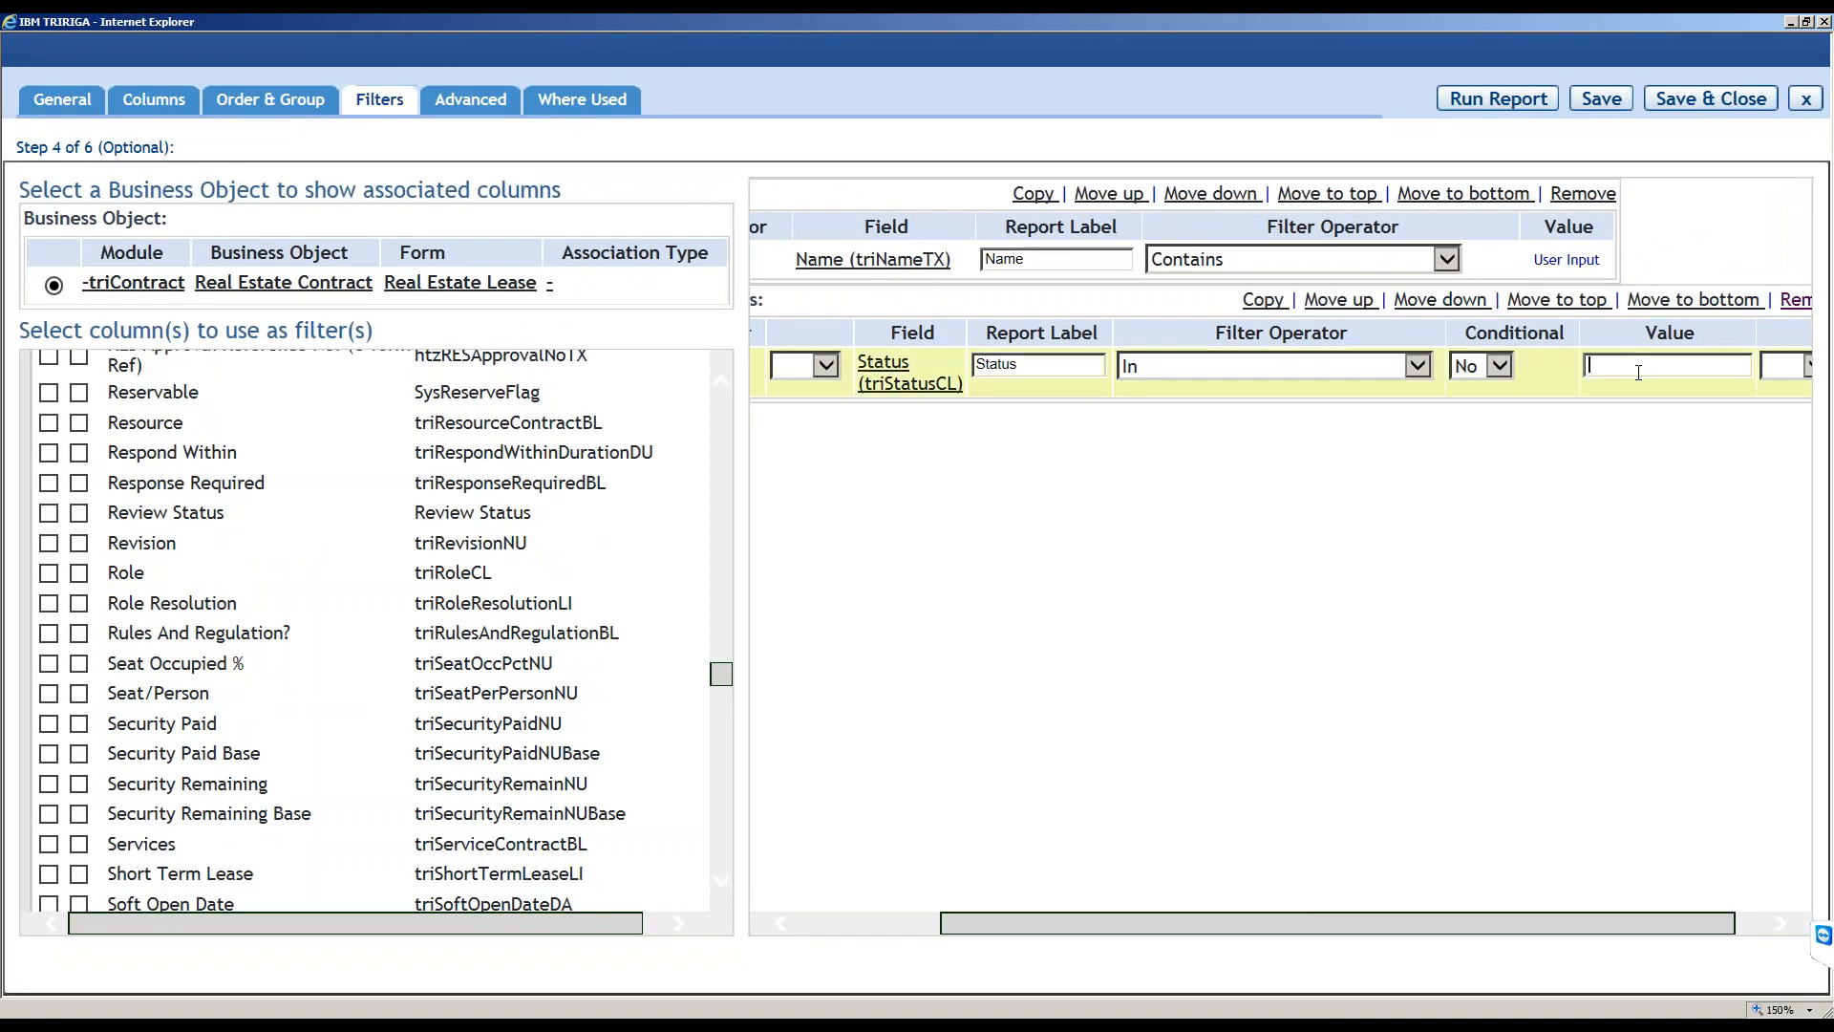
{"action": "left_click_drag", "start_coordinate": [1502, 922], "coordinate": [1566, 918]}
{"action": "left_click", "coordinate": [1633, 369]}
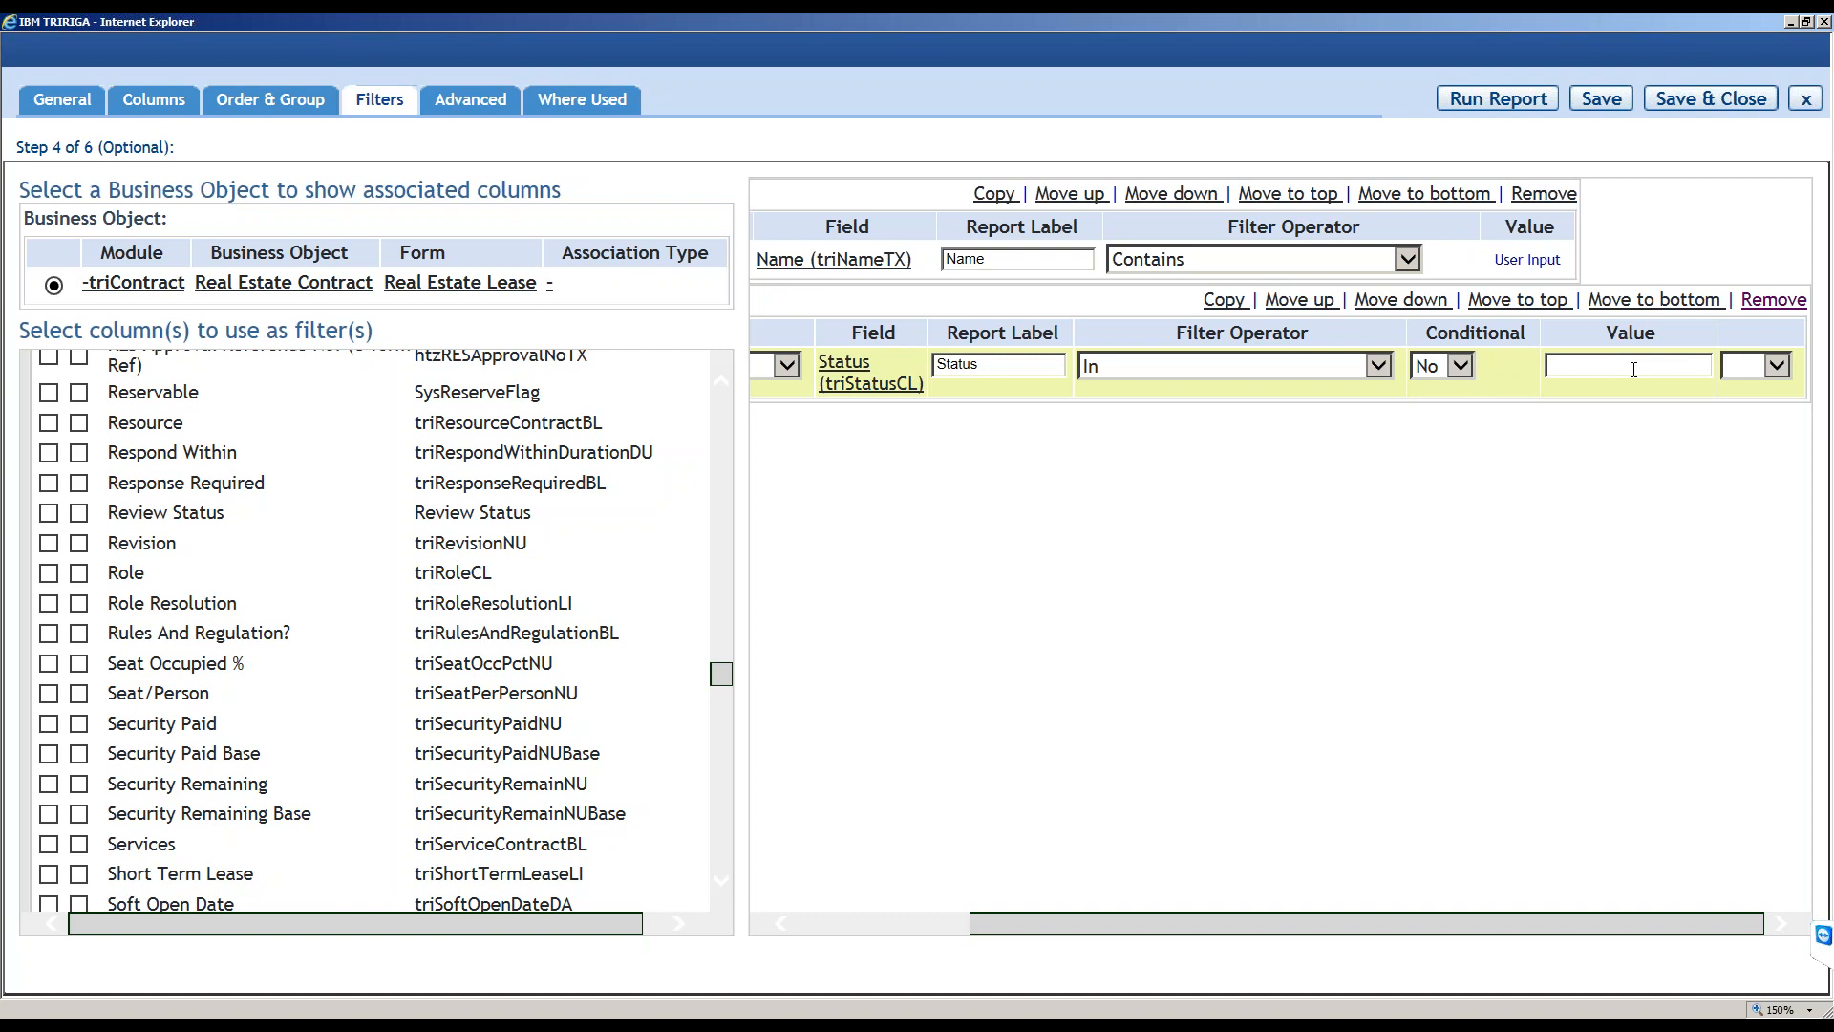
{"action": "type", "text": "'"}
{"action": "type", "text": "Active"}
{"action": "type", "text": "',"}
{"action": "type", "text": "'Review"}
{"action": "type", "text": " In Prog"}
{"action": "type", "text": "ress"}
Check the status wording in the lease list behind the editor, and complete the Status filter's value with ','Revision In Progress'.
{"action": "left_click_drag", "start_coordinate": [1523, 25], "coordinate": [745, 278]}
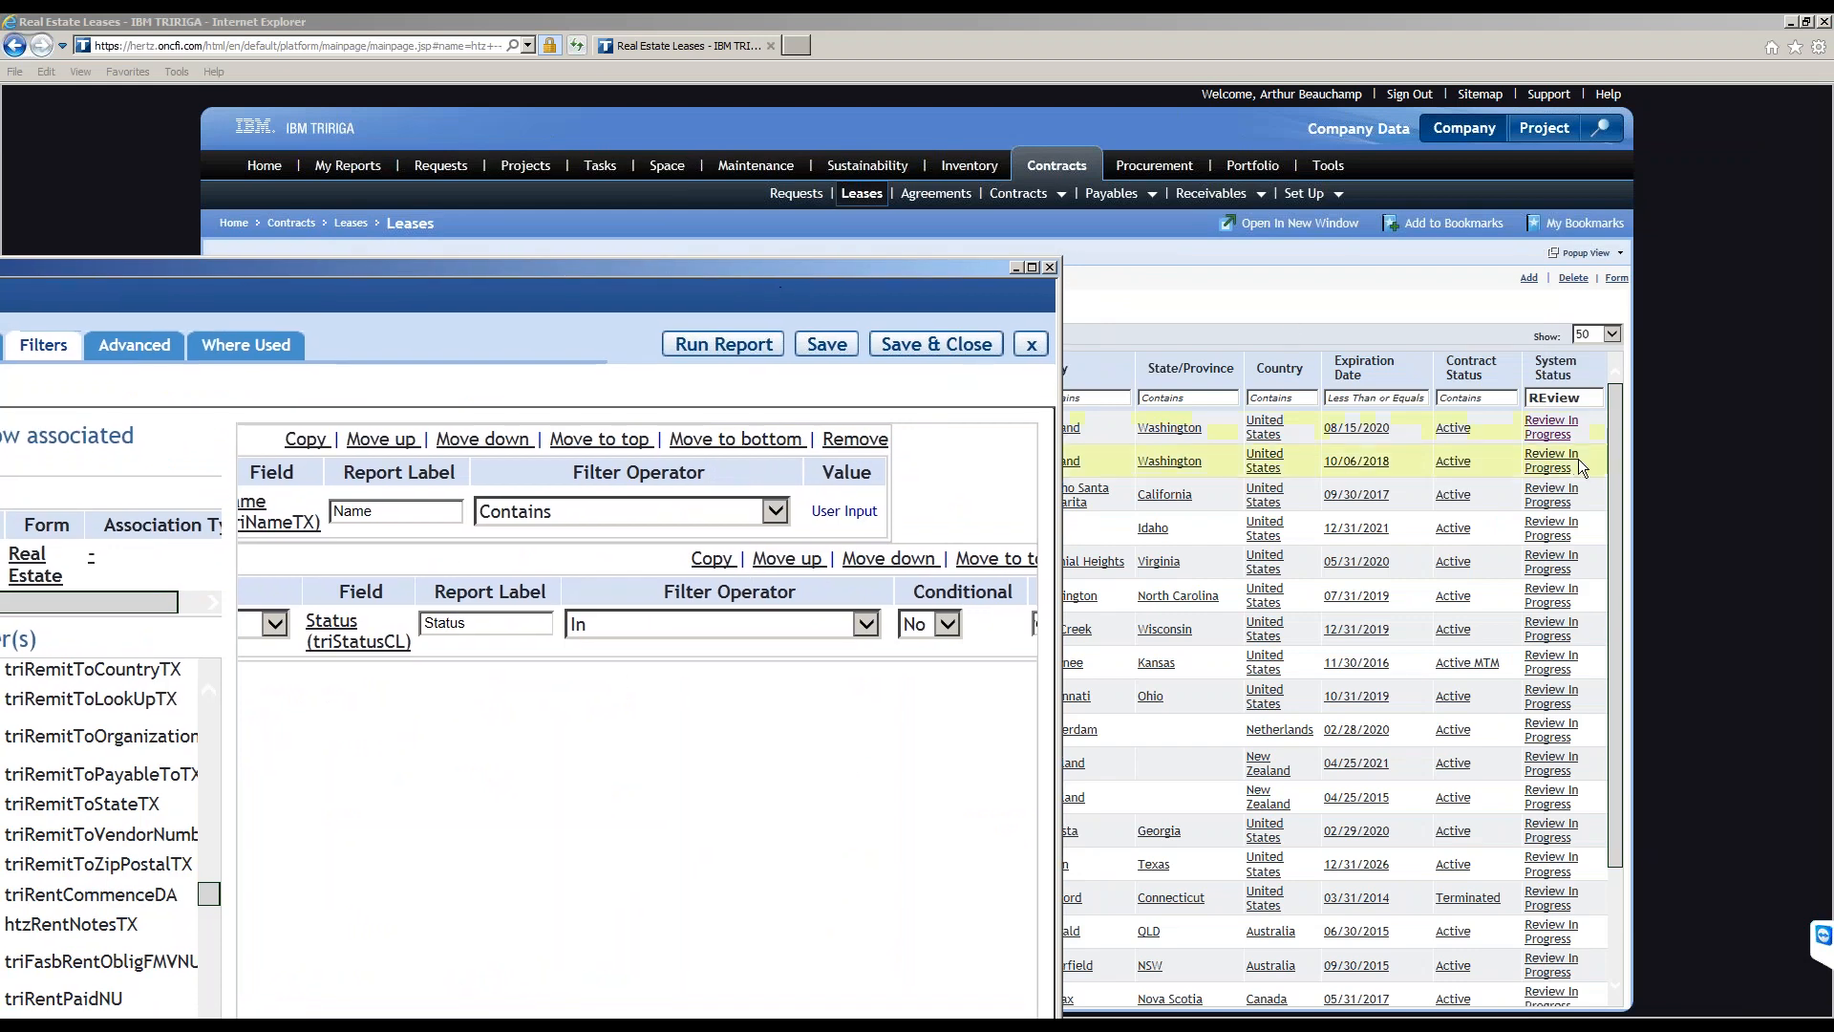
{"action": "left_click_drag", "start_coordinate": [835, 268], "coordinate": [908, 258]}
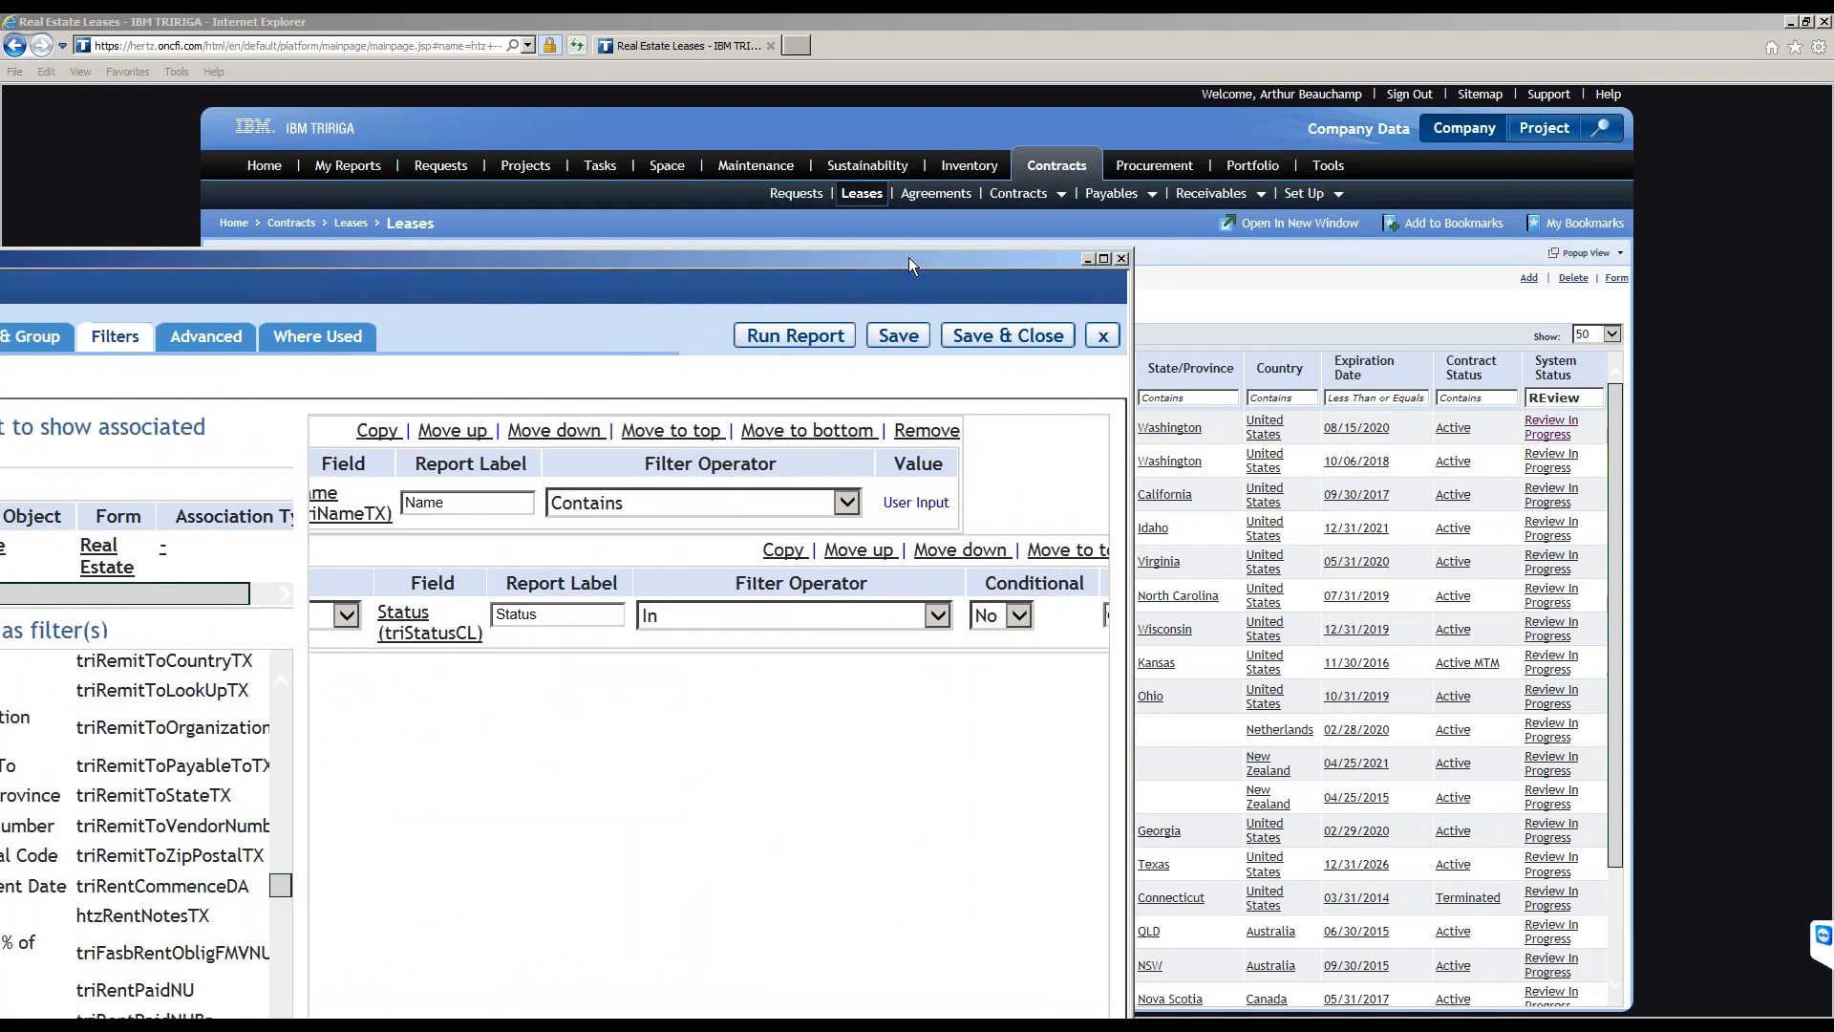
{"action": "double_click", "coordinate": [908, 256]}
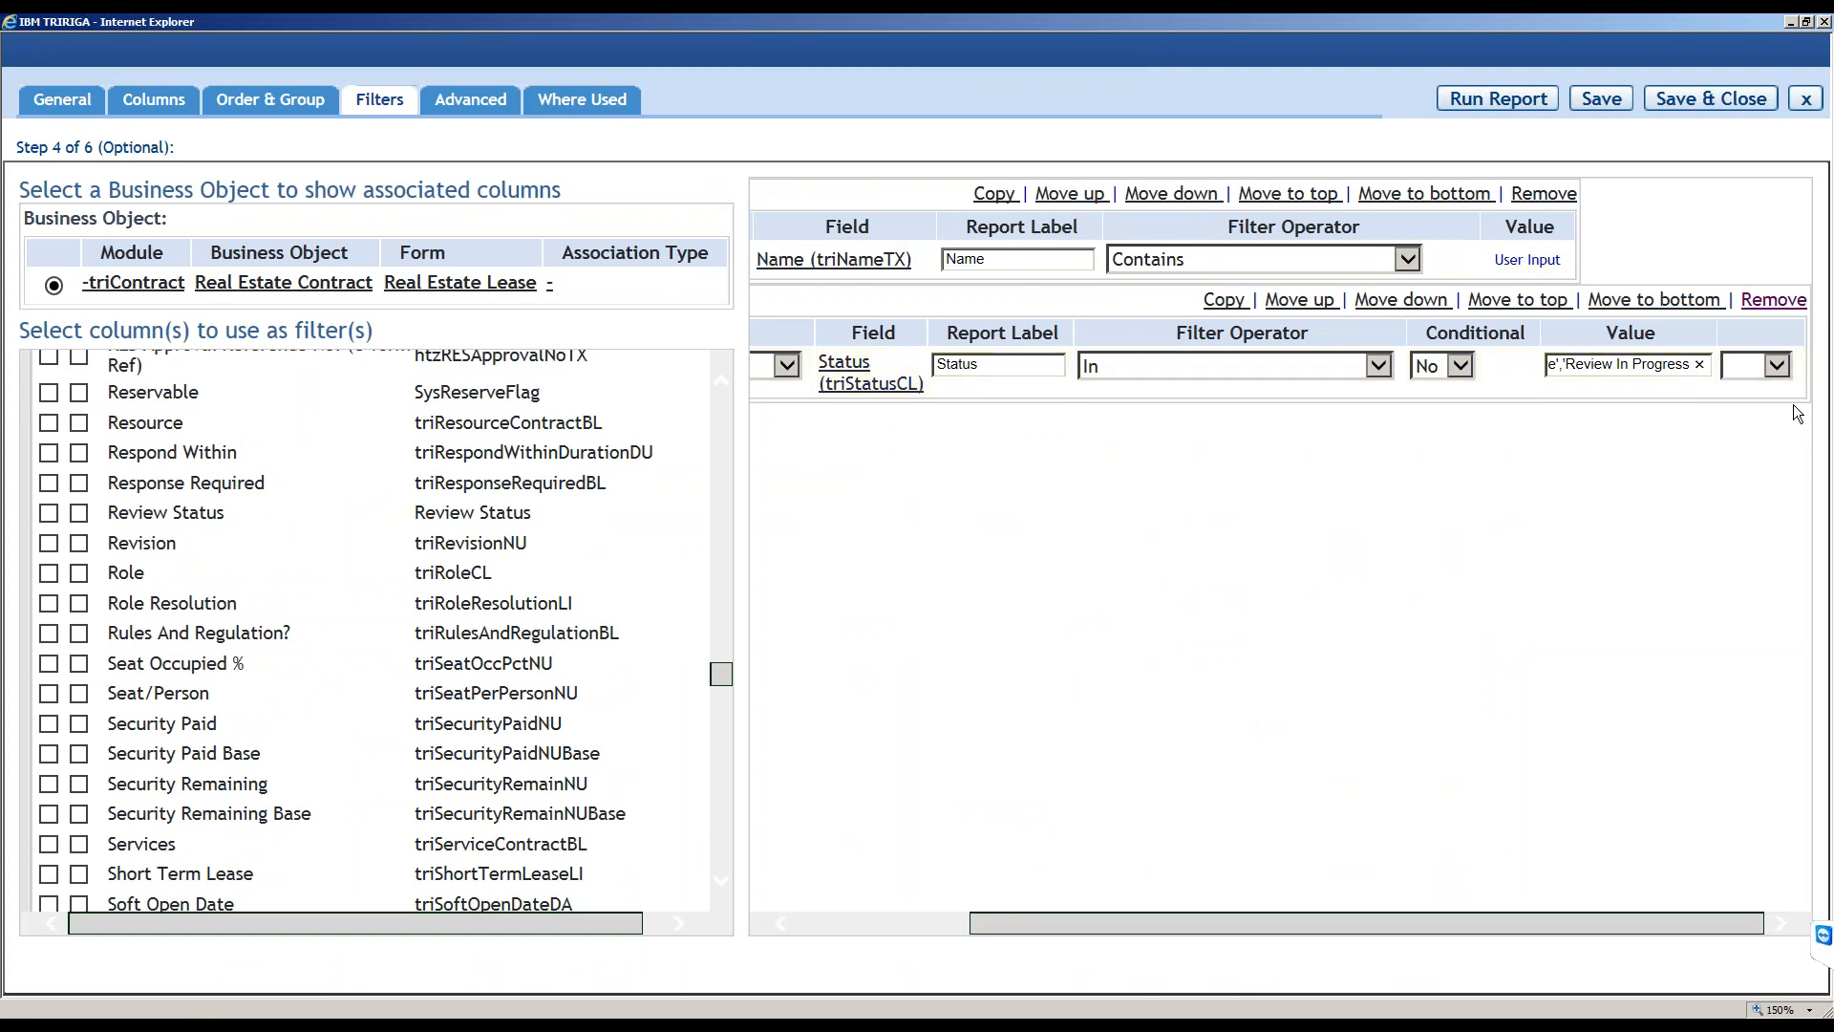
{"action": "type", "text": "','Revision In Progress'"}
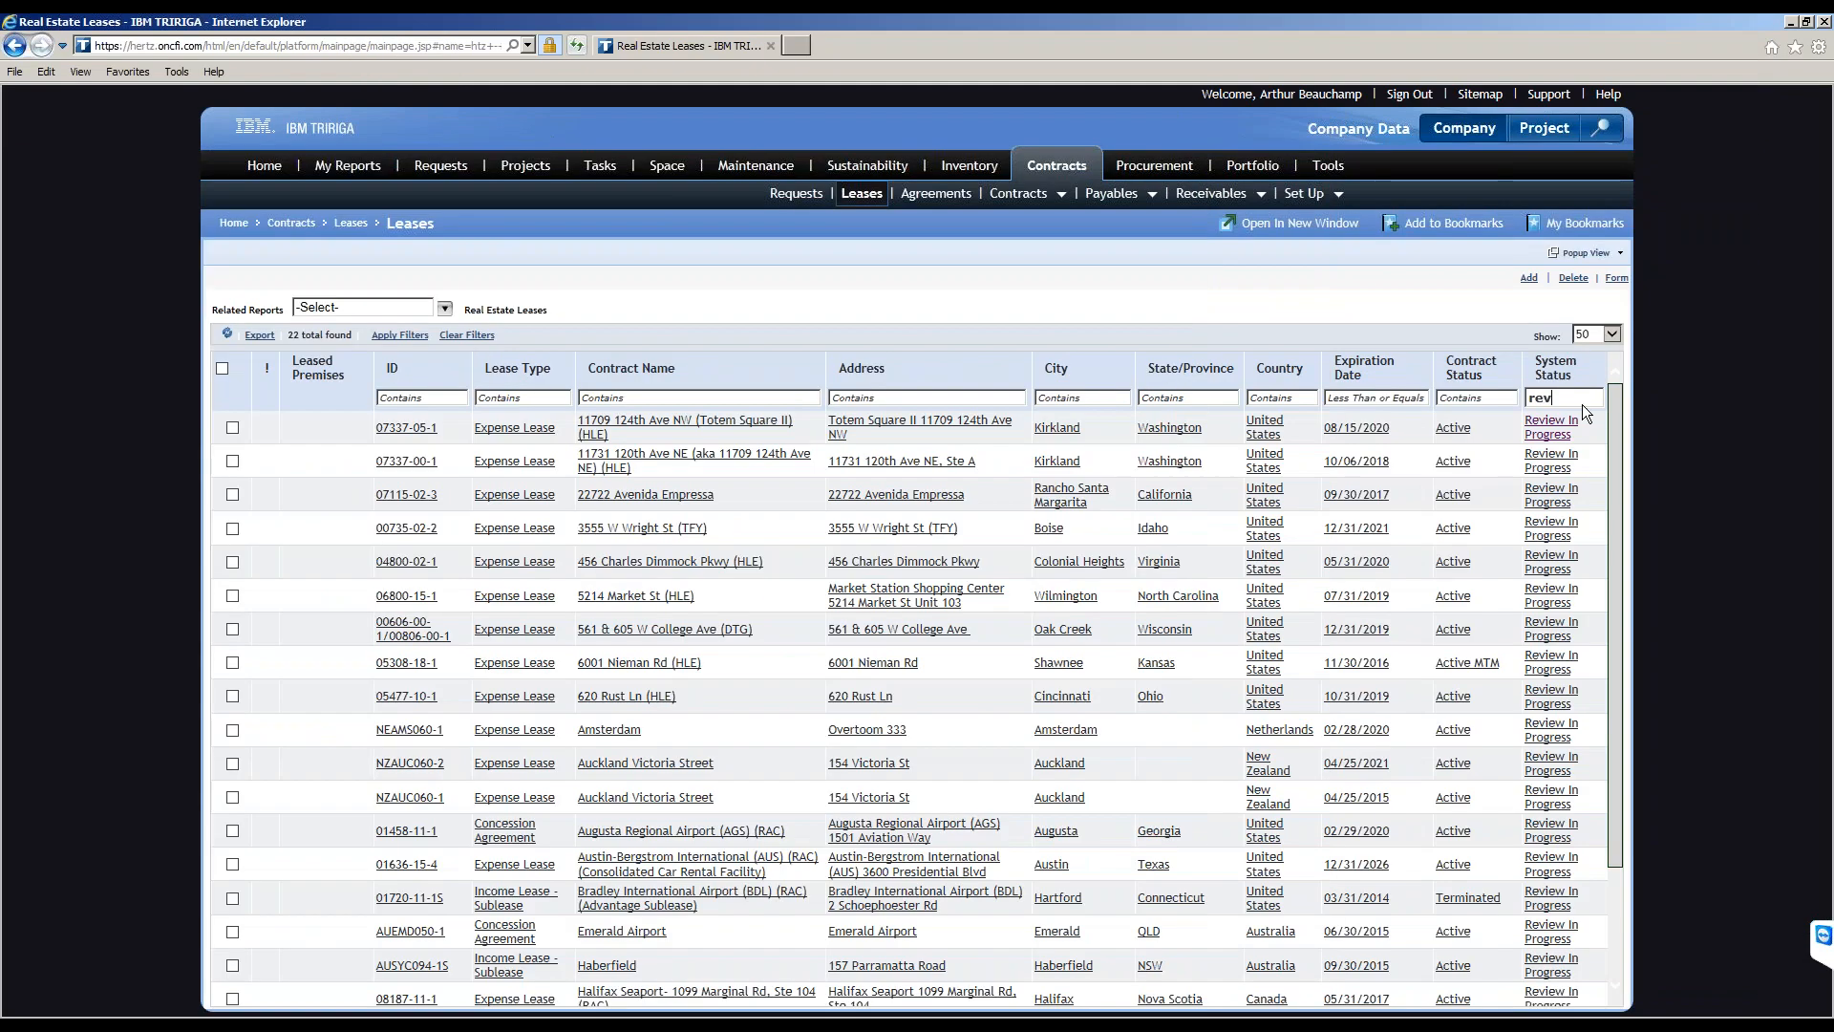
Filter the lease list by System Status "revision" and compare the wording with the Status filter's value in the report editor.
{"action": "key", "text": "Return"}
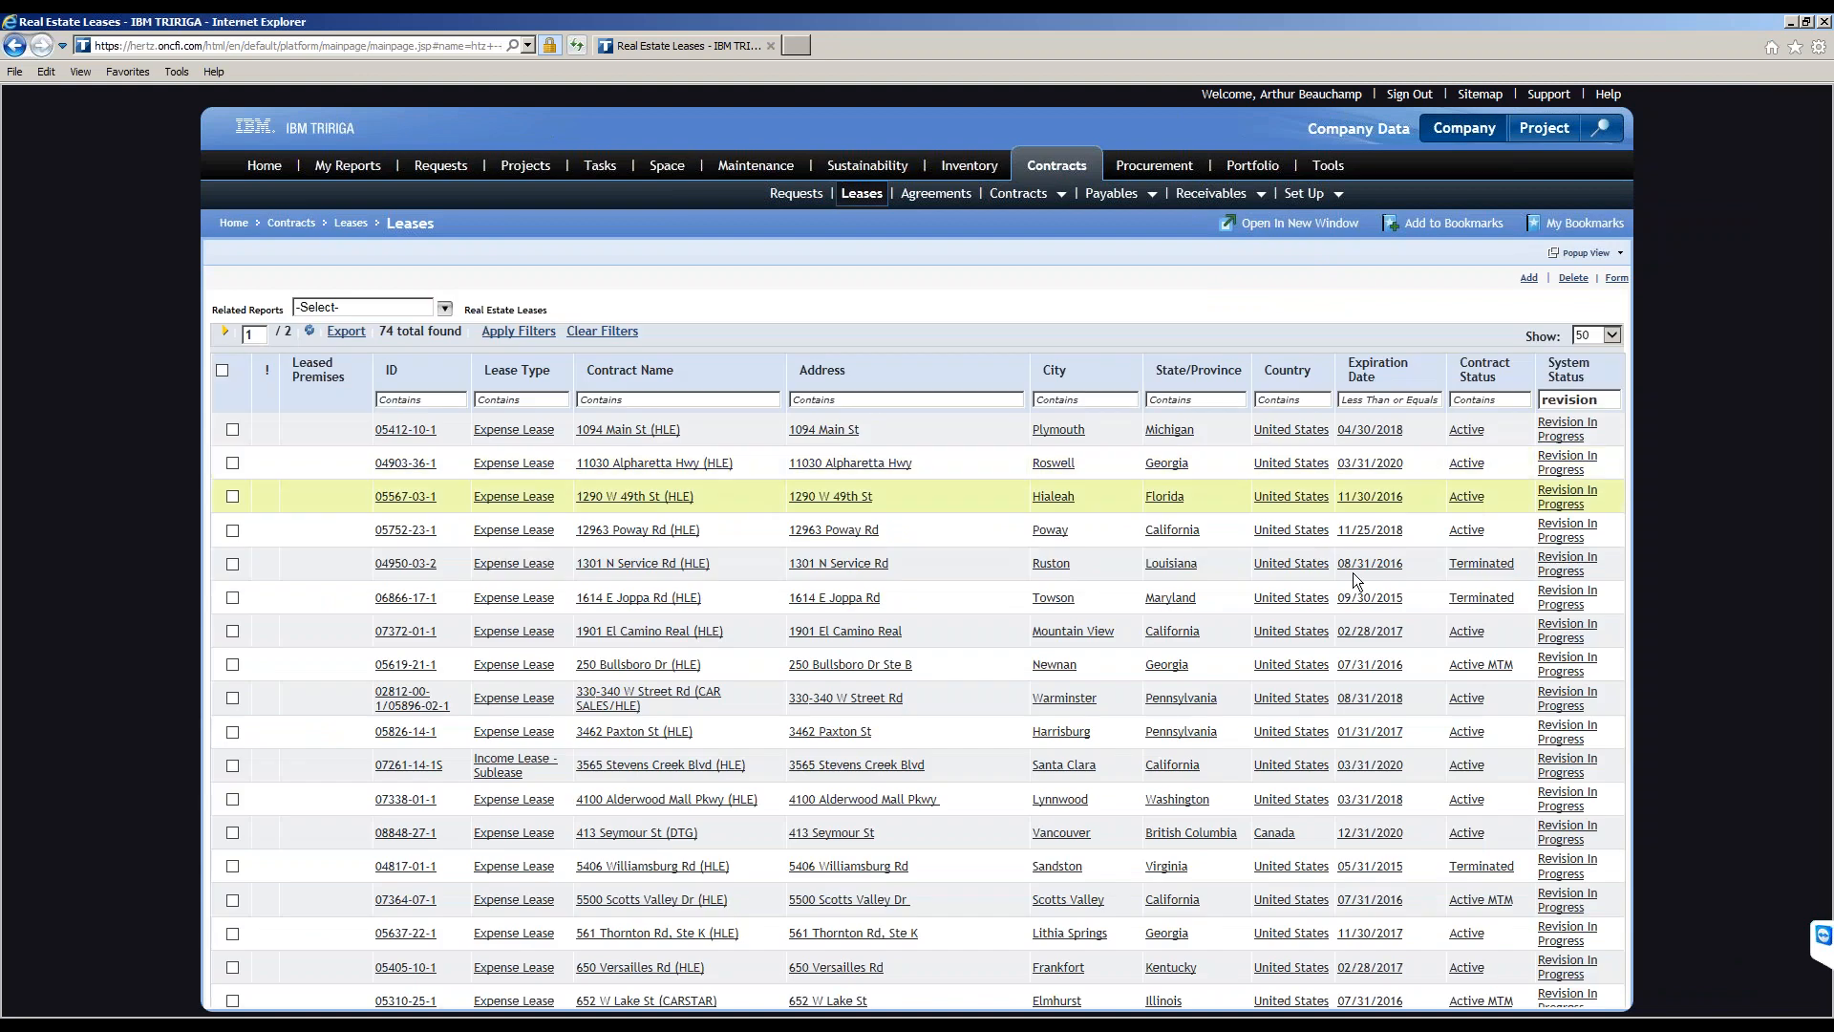
{"action": "left_click", "coordinate": [164, 1024]}
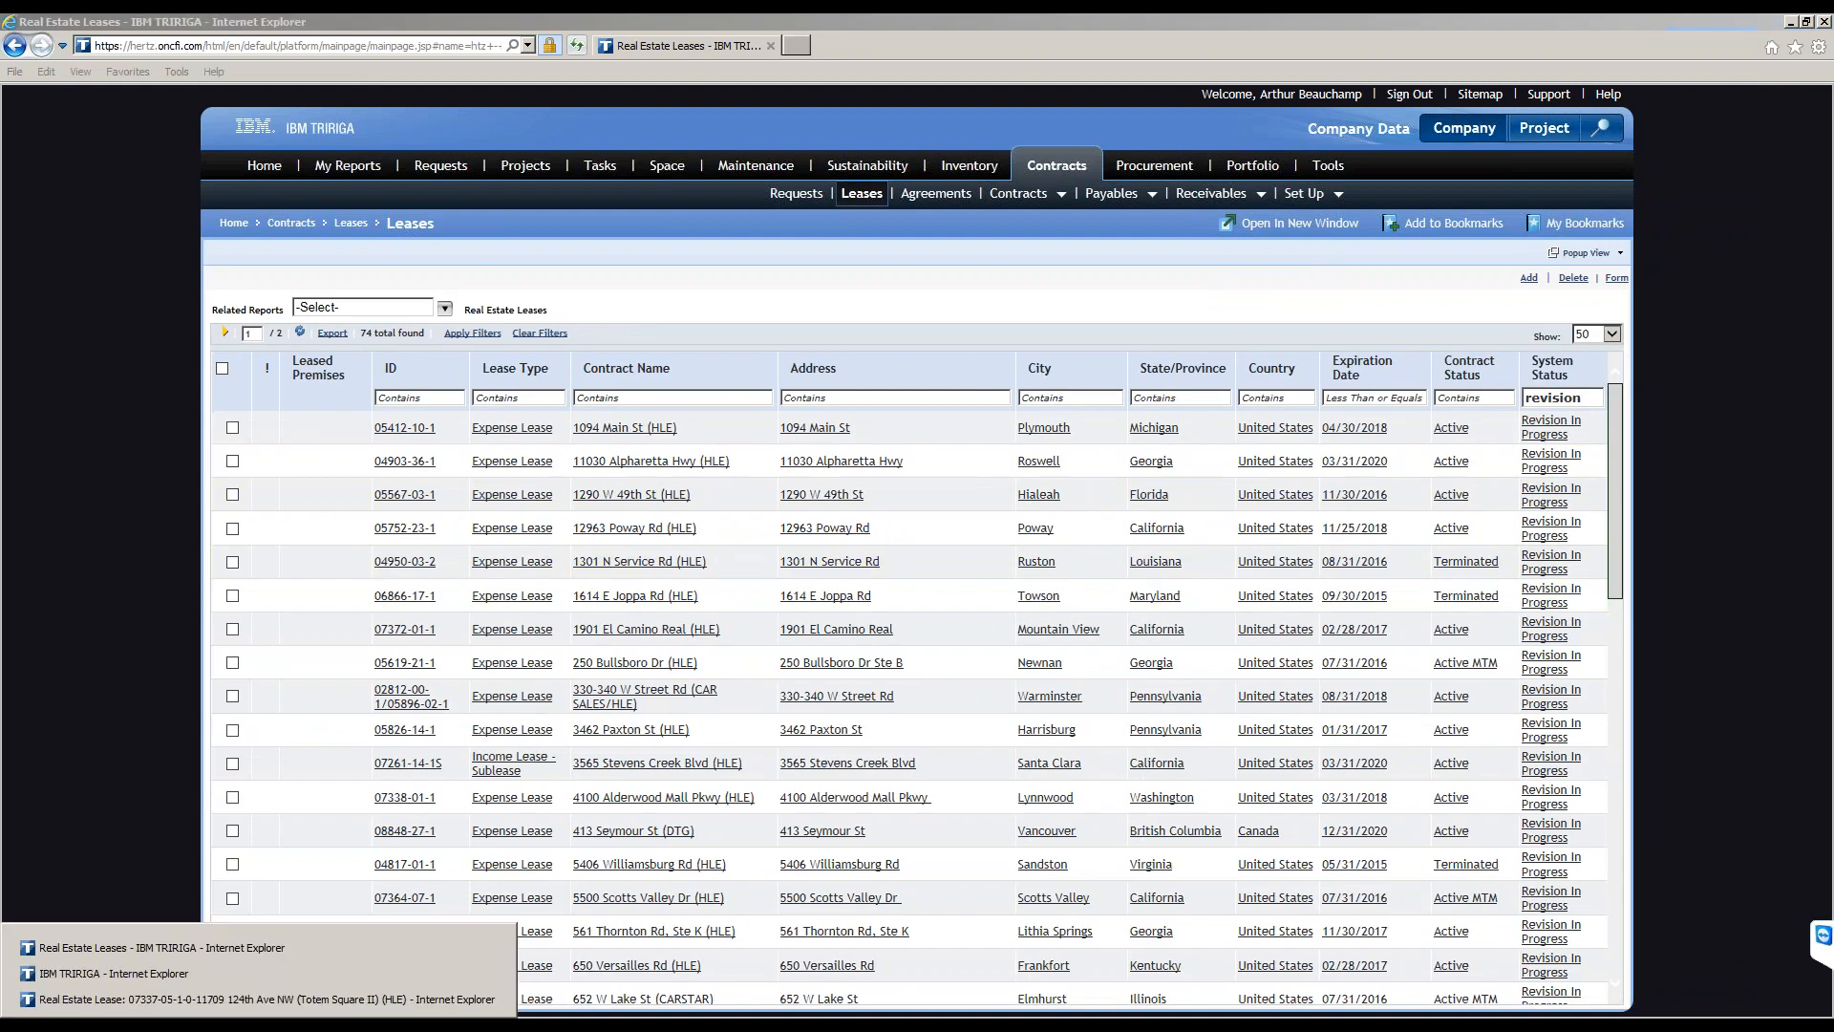
{"action": "left_click", "coordinate": [157, 974]}
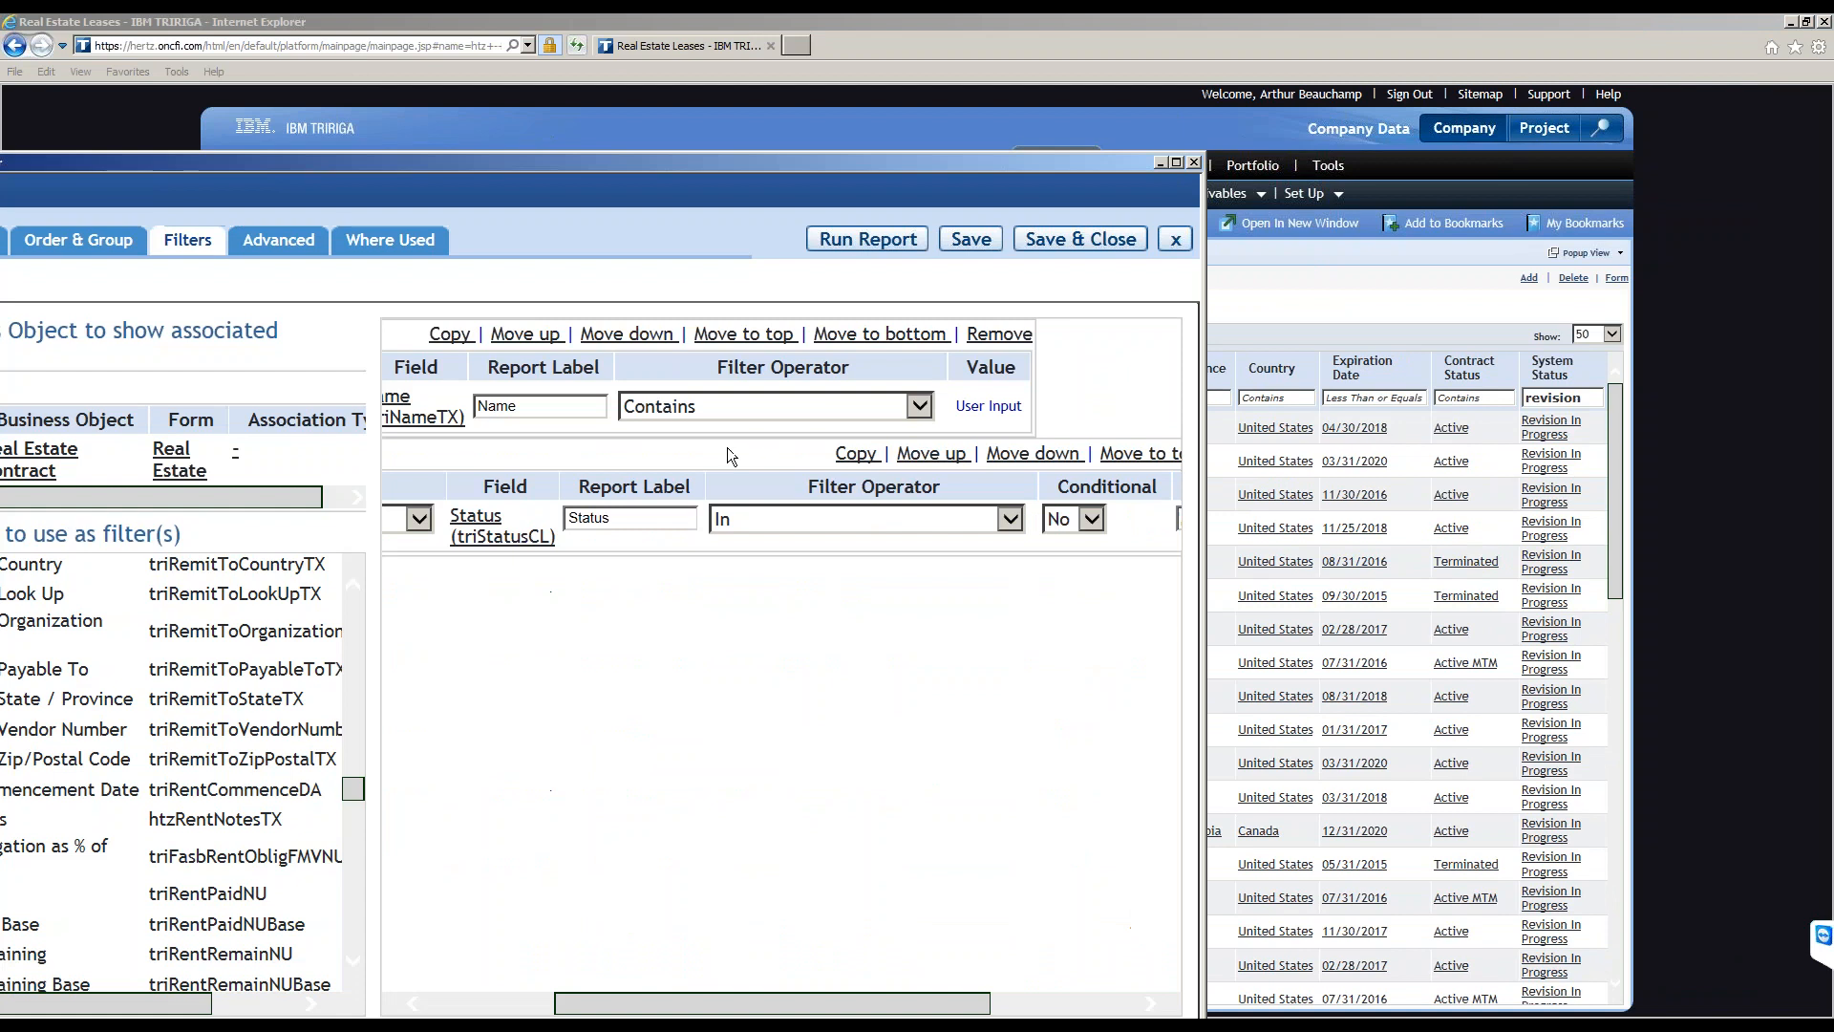
{"action": "left_click_drag", "start_coordinate": [647, 1018], "coordinate": [924, 1016]}
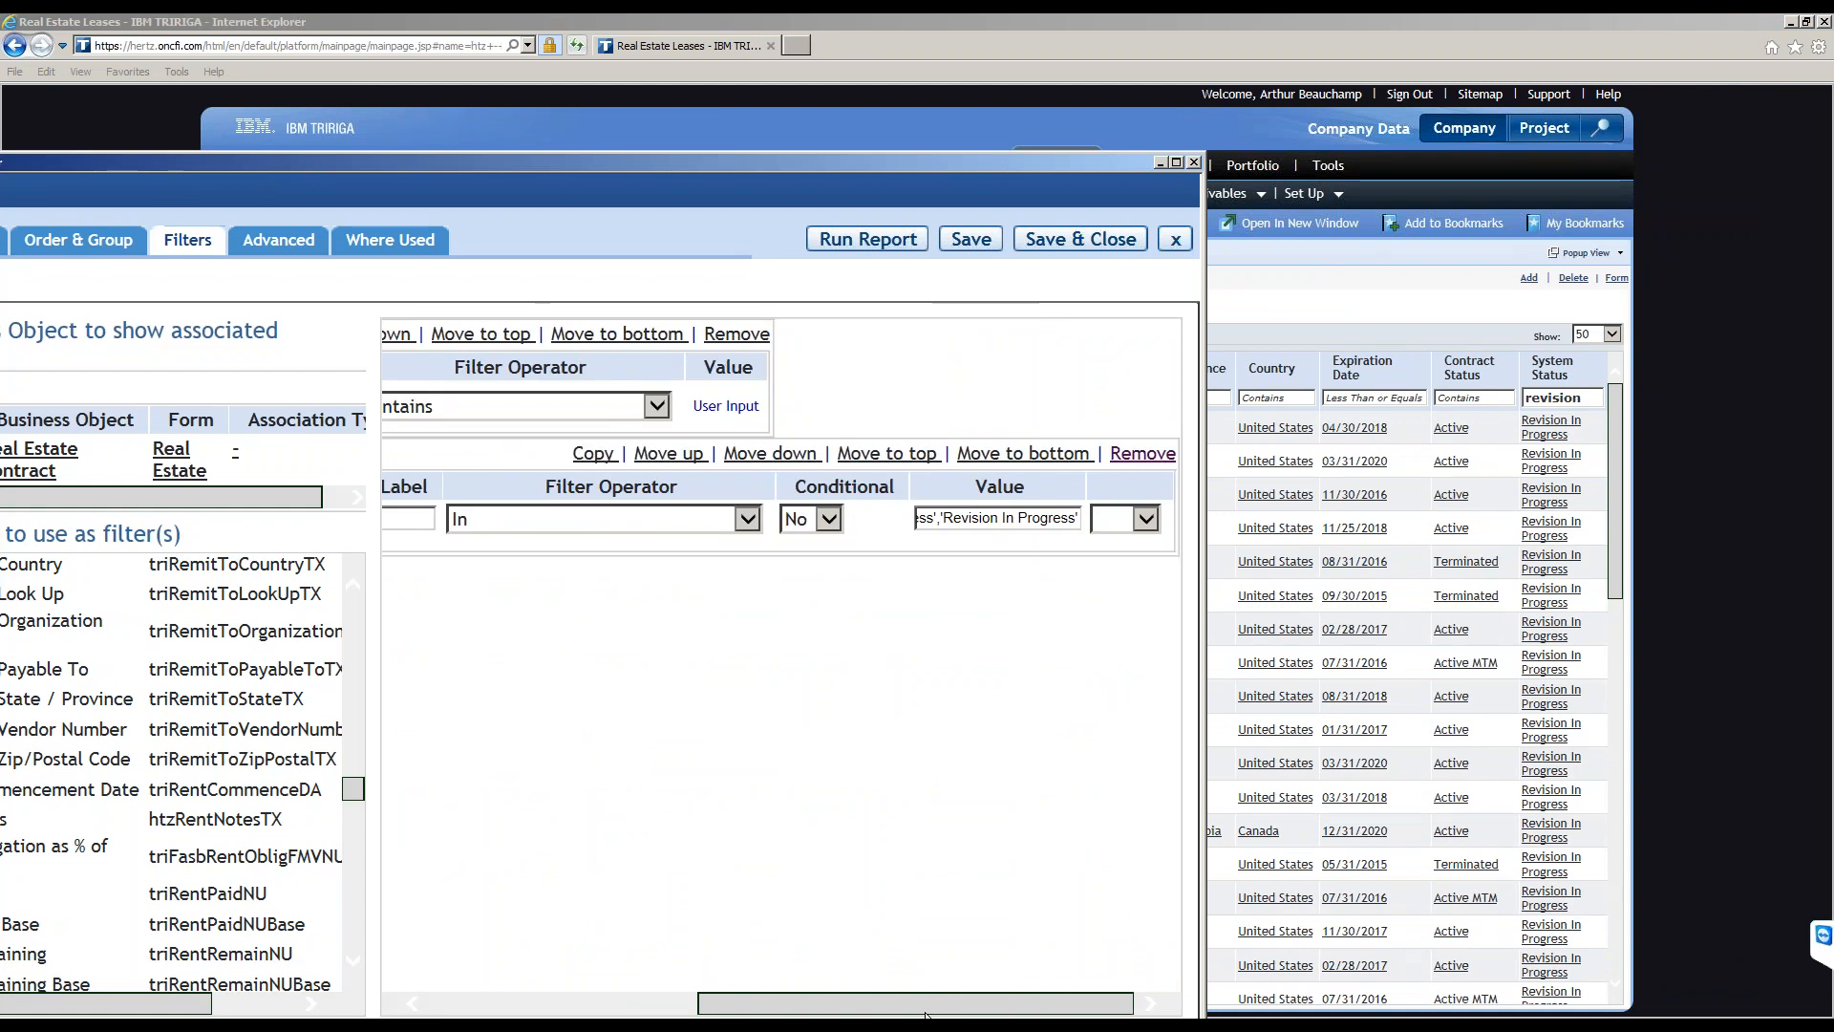
Review the Status filter's operator choices, check its value in the maximized report editor, and save the report.
{"action": "left_click", "coordinate": [663, 525]}
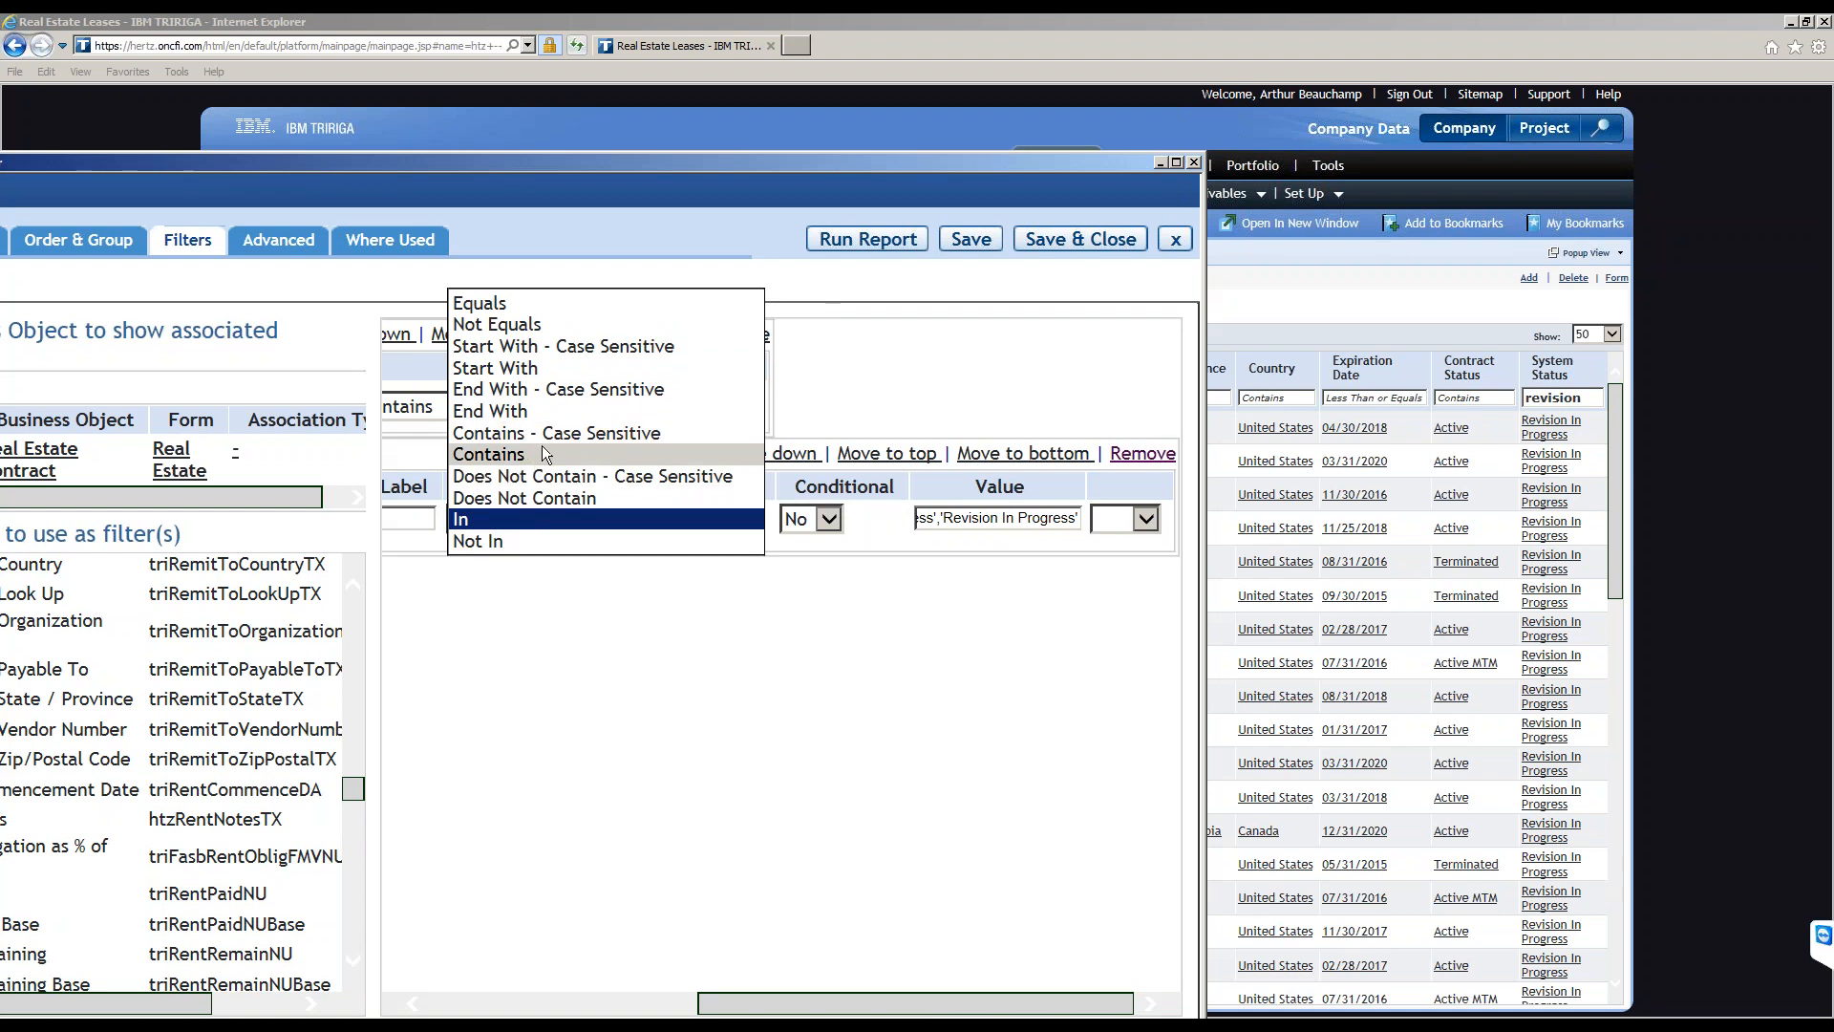
{"action": "left_click", "coordinate": [651, 656]}
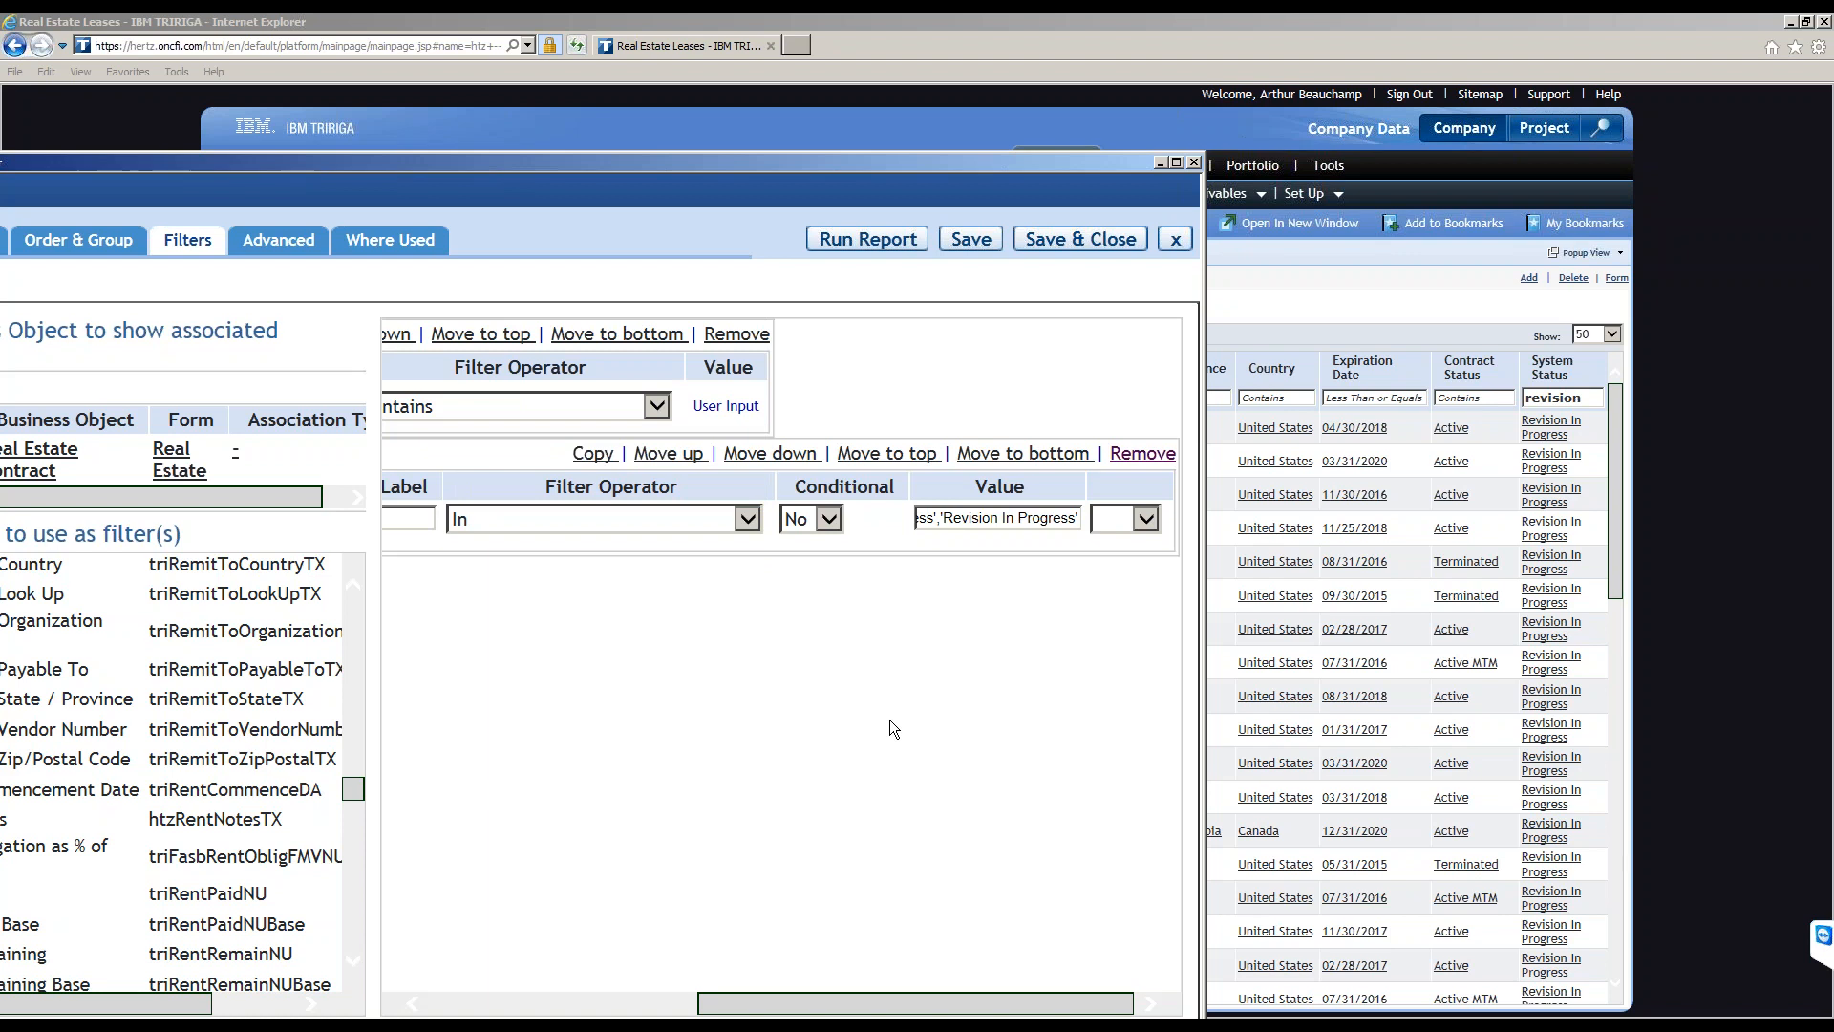
{"action": "double_click", "coordinate": [722, 160]}
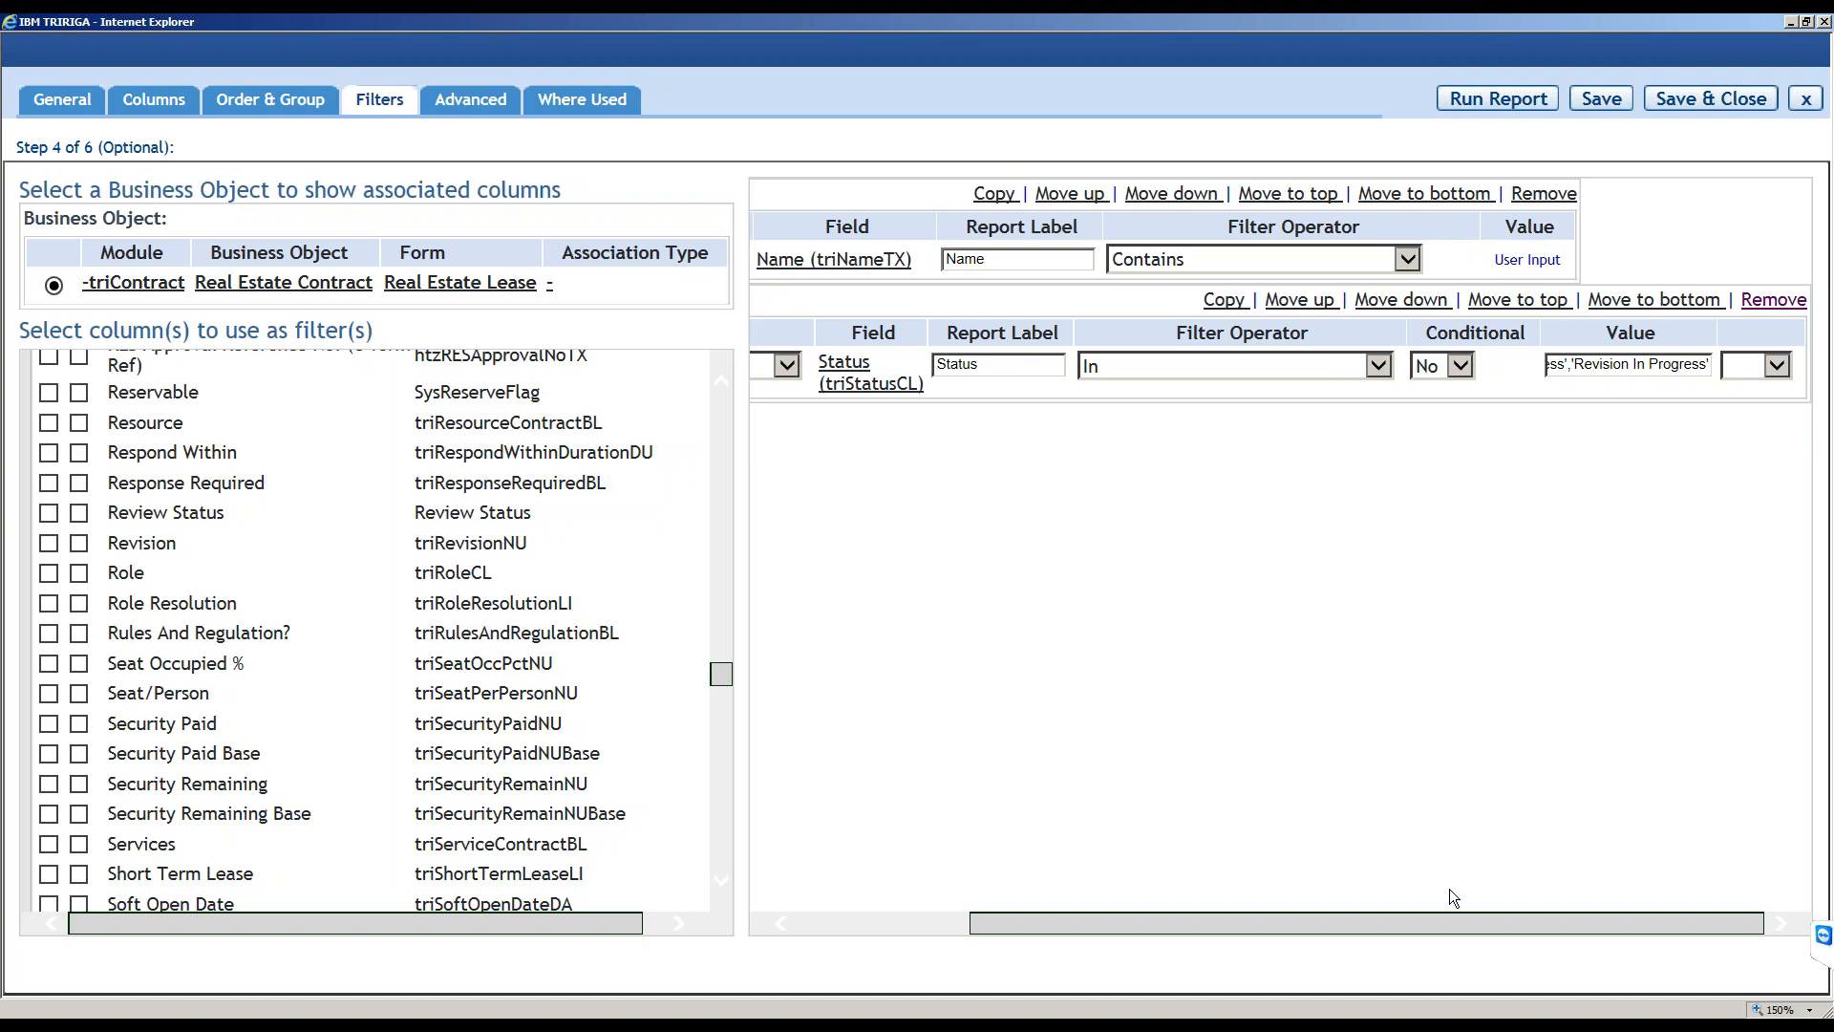
{"action": "left_click_drag", "start_coordinate": [1454, 919], "coordinate": [1580, 929]}
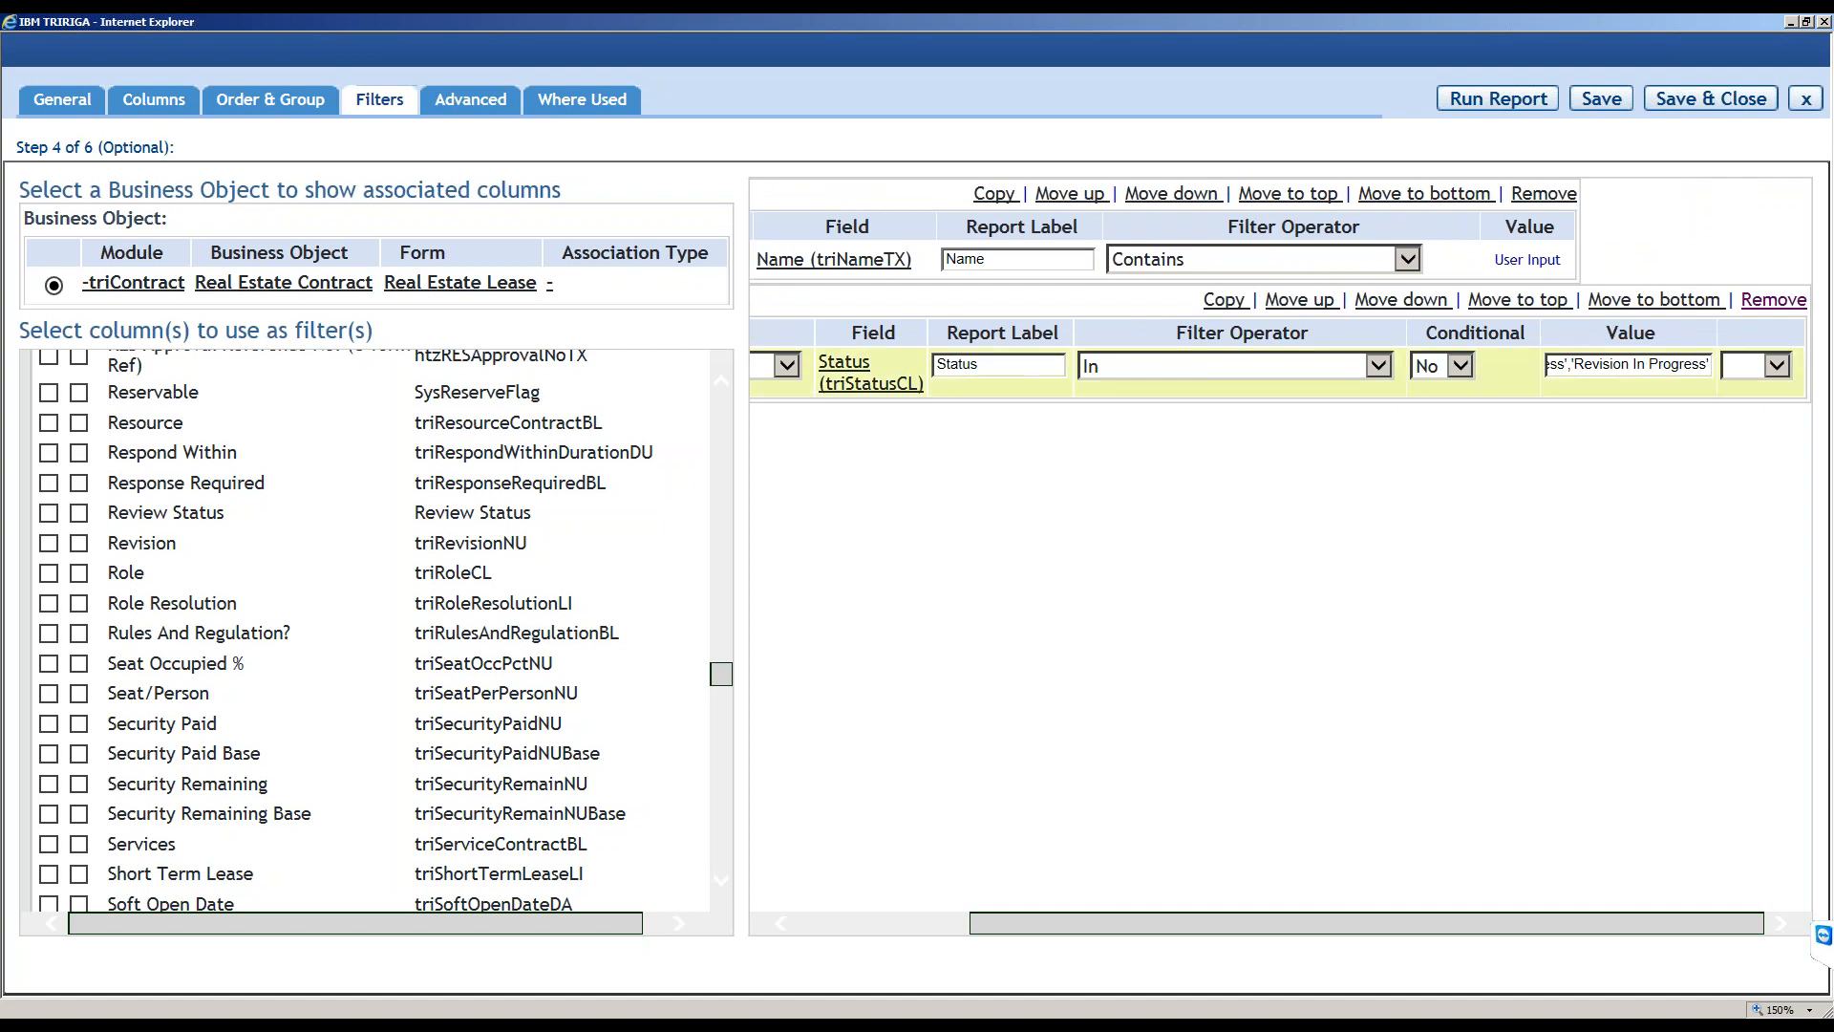
{"action": "left_click", "coordinate": [1703, 369]}
{"action": "left_click", "coordinate": [1532, 560]}
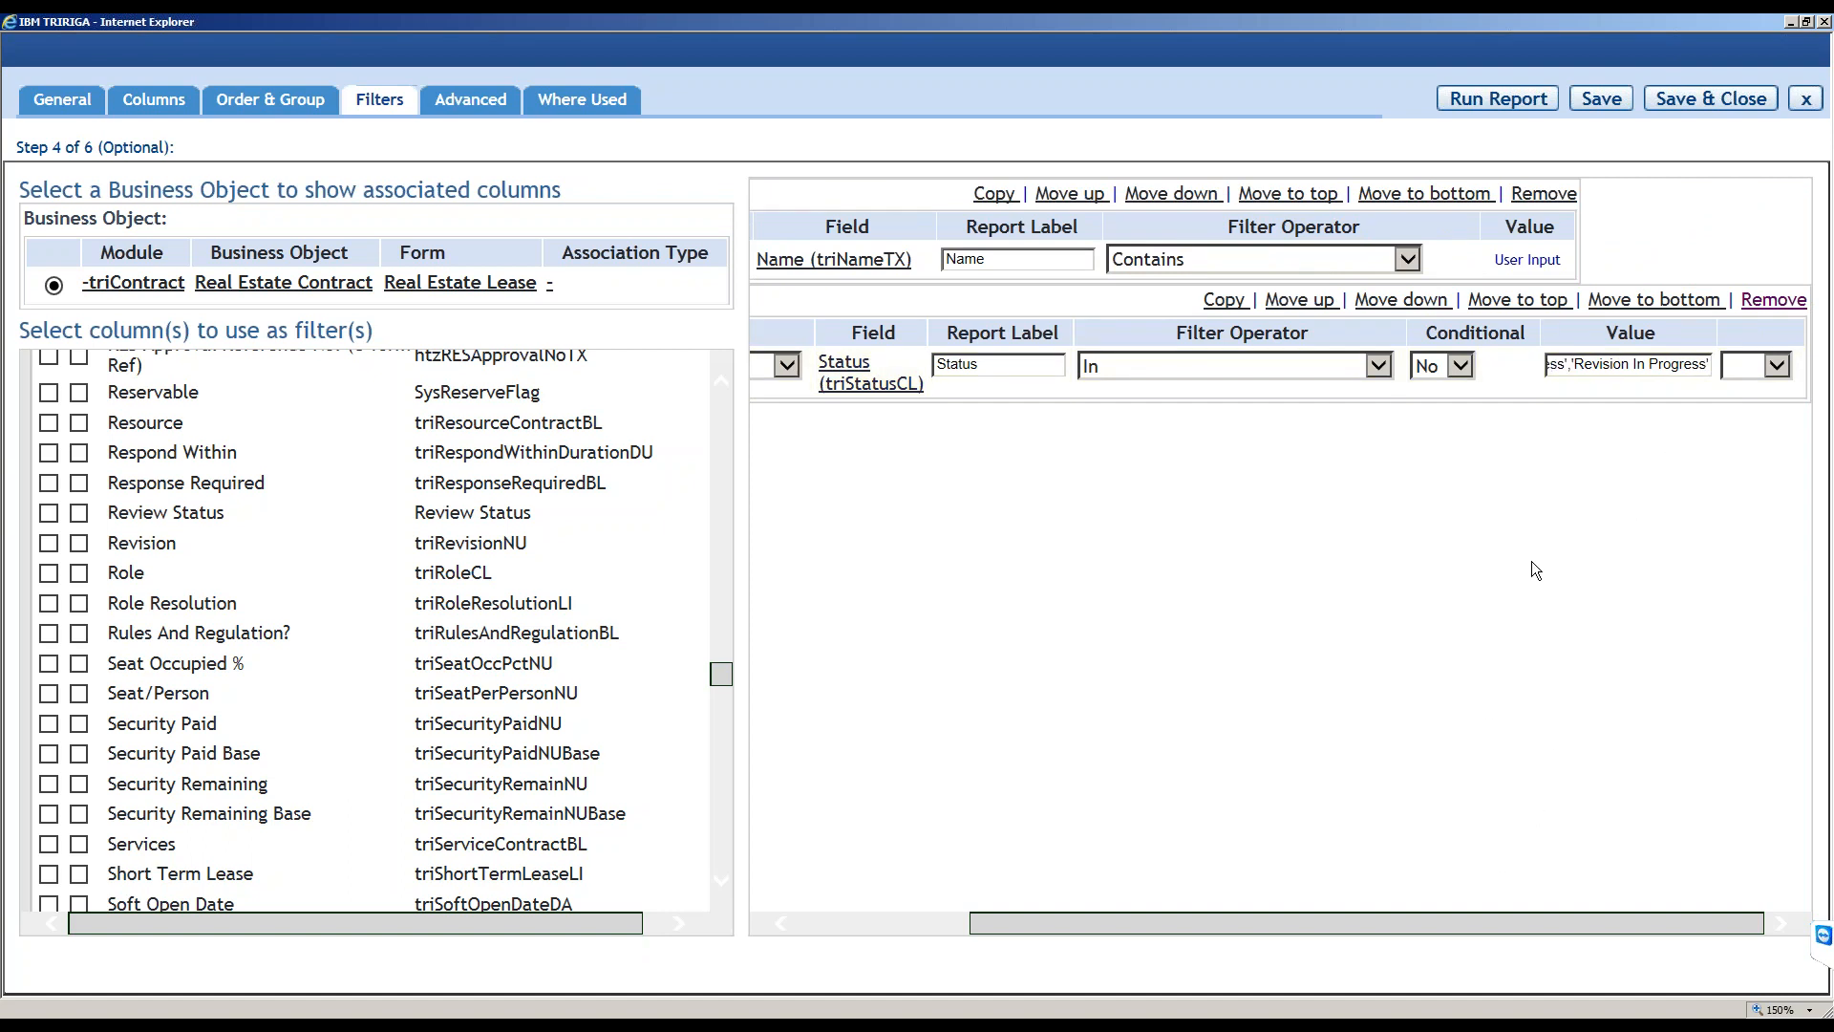
{"action": "left_click", "coordinate": [1603, 103]}
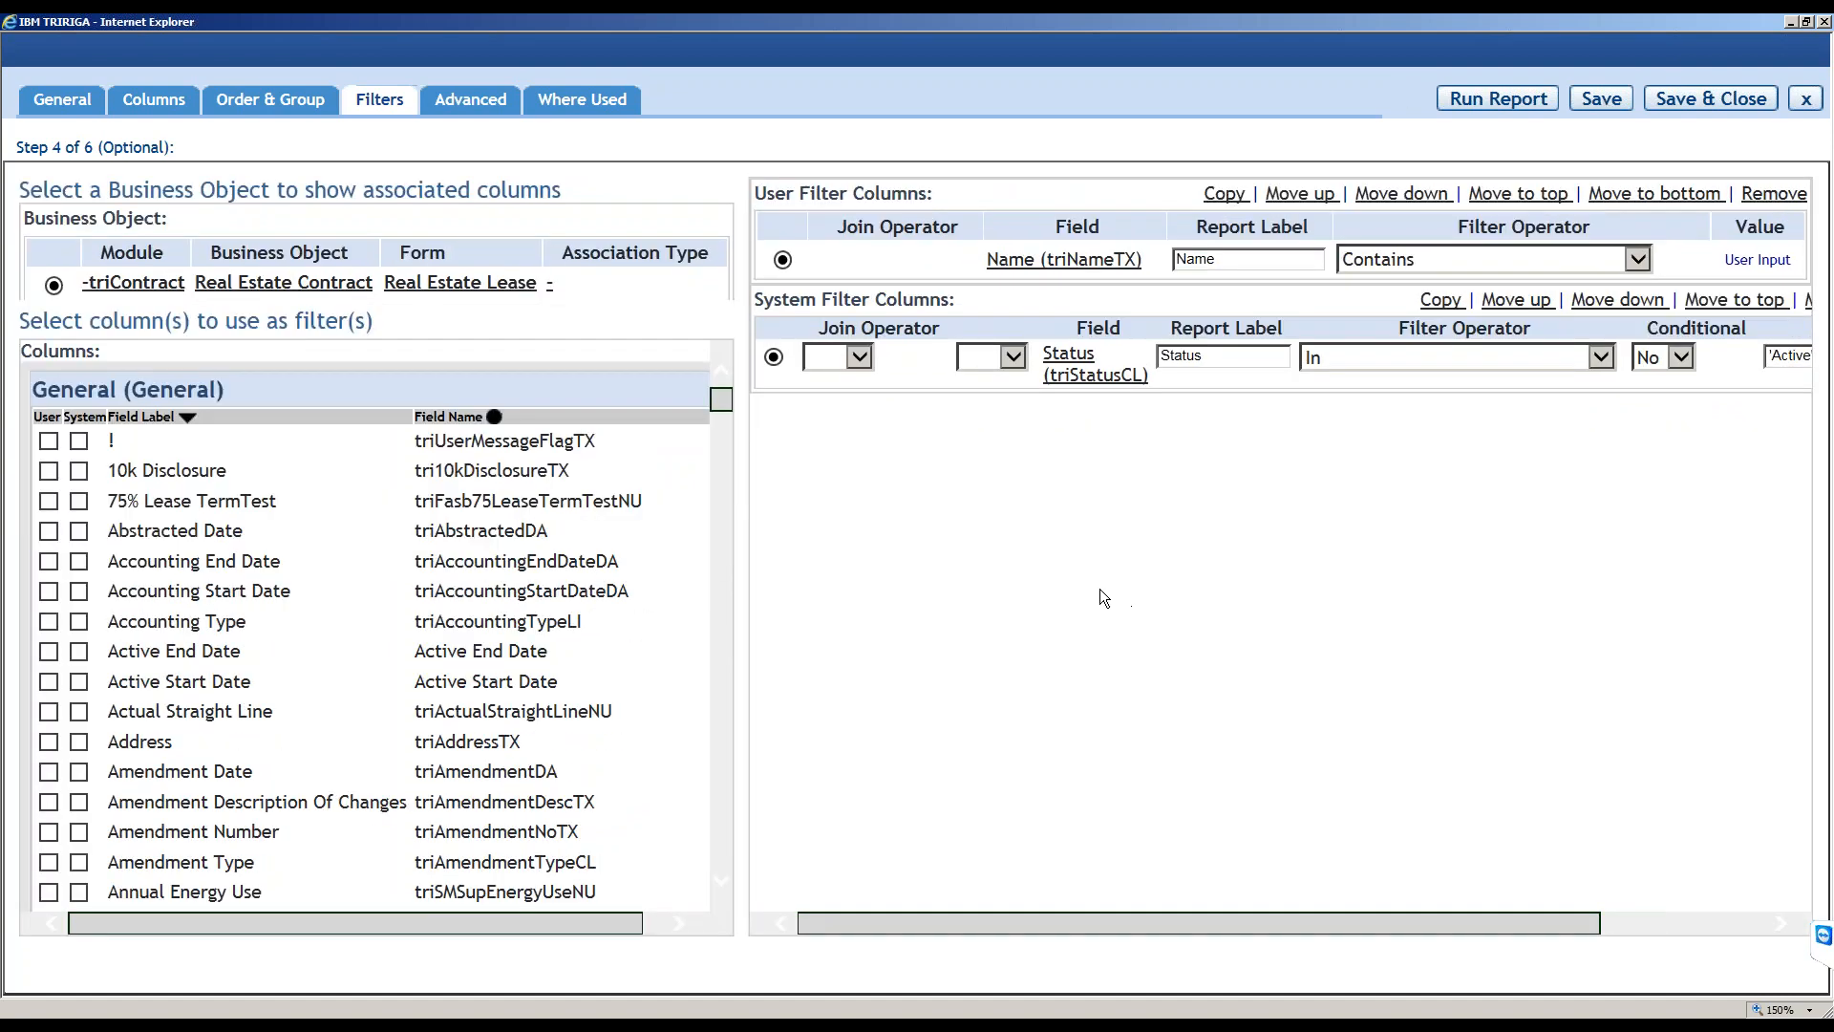
Add the Country (triCountryTX) field as a system filter column.
{"action": "scroll", "coordinate": [1099, 587], "scroll_direction": "down", "scroll_amount": 1, "text": "ctrl"}
{"action": "scroll", "coordinate": [1061, 576], "scroll_direction": "down", "scroll_amount": 1, "text": "ctrl"}
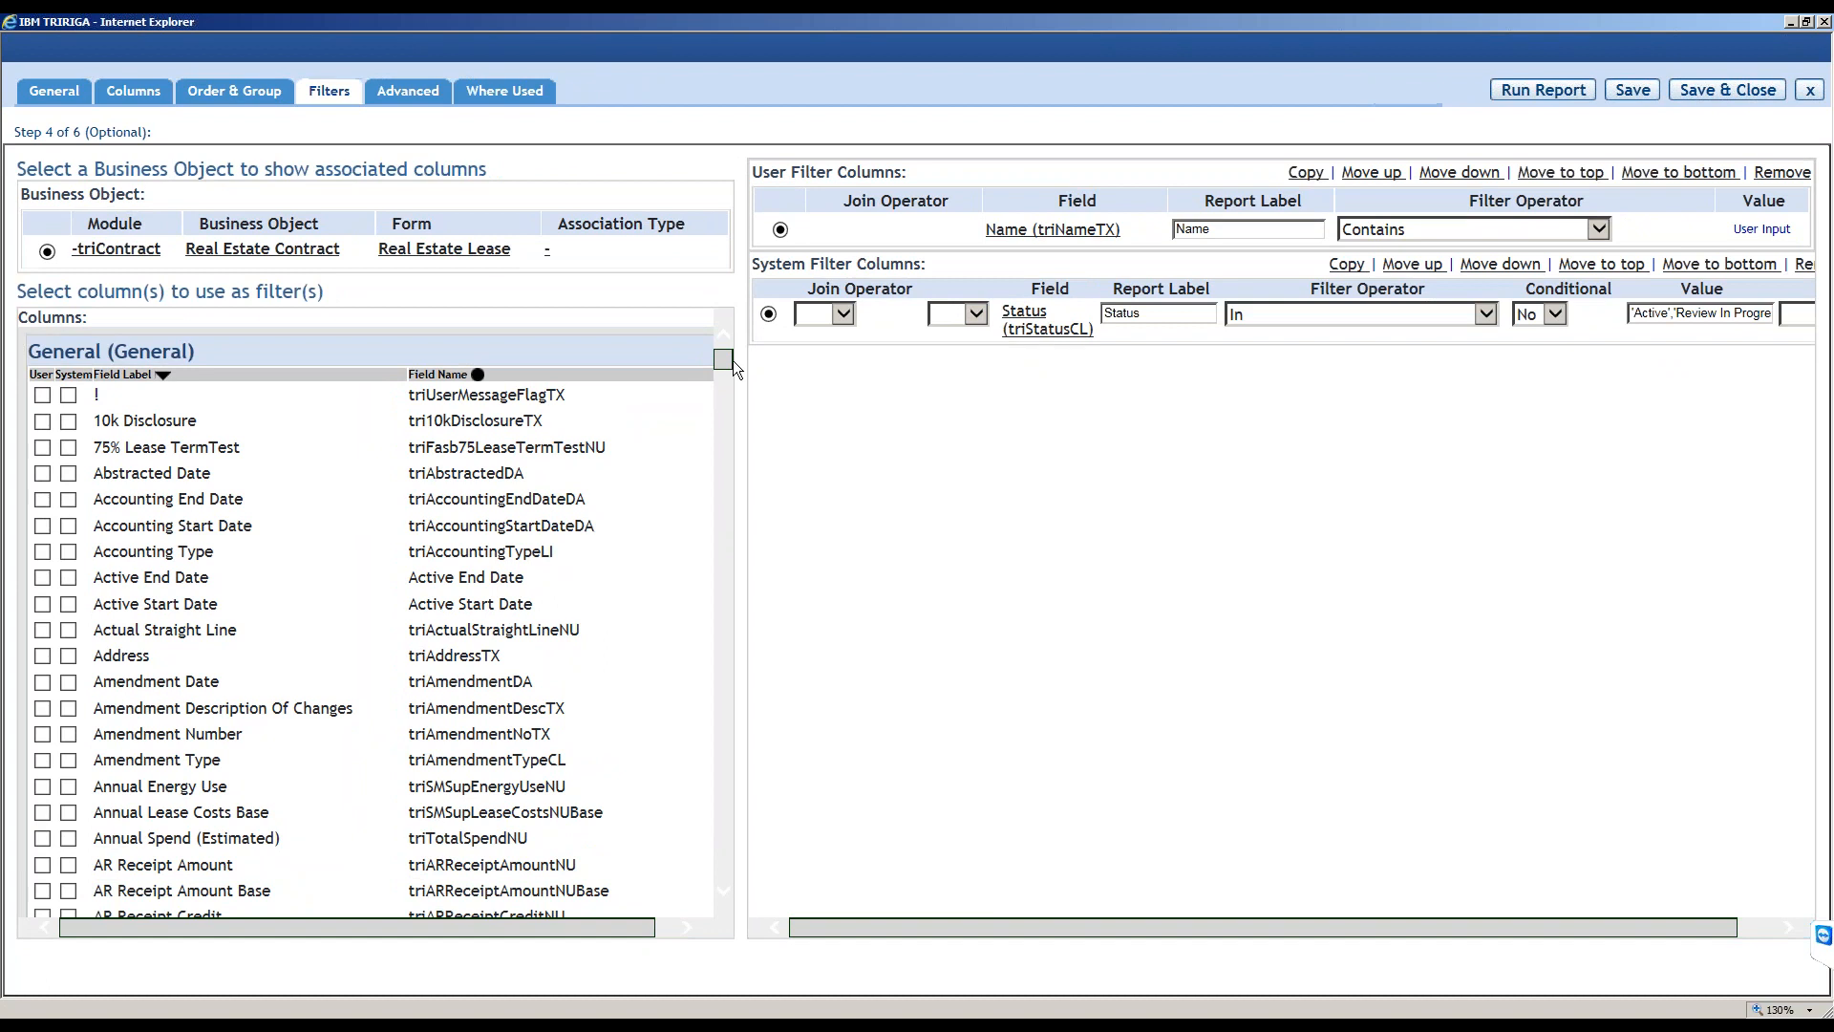
{"action": "left_click_drag", "start_coordinate": [727, 361], "coordinate": [724, 368]}
{"action": "scroll", "coordinate": [375, 484], "scroll_direction": "down", "scroll_amount": 6}
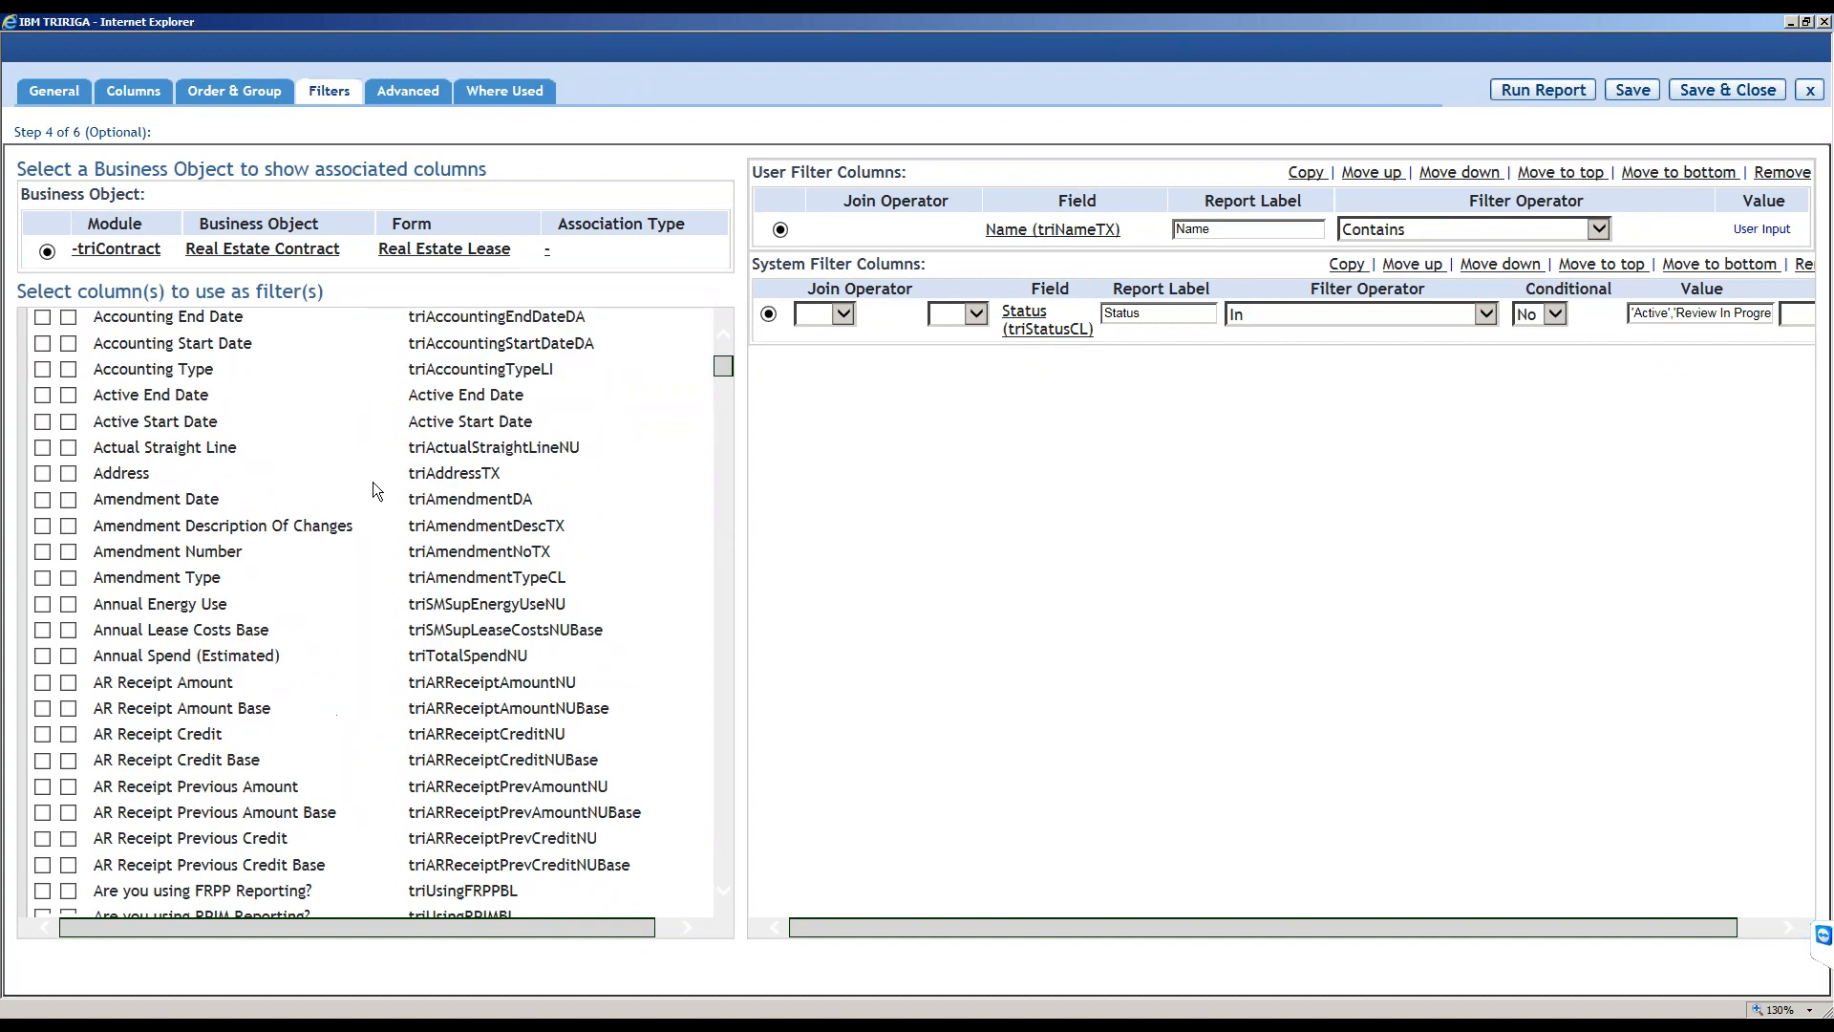
{"action": "scroll", "coordinate": [374, 611], "scroll_direction": "down", "scroll_amount": 8}
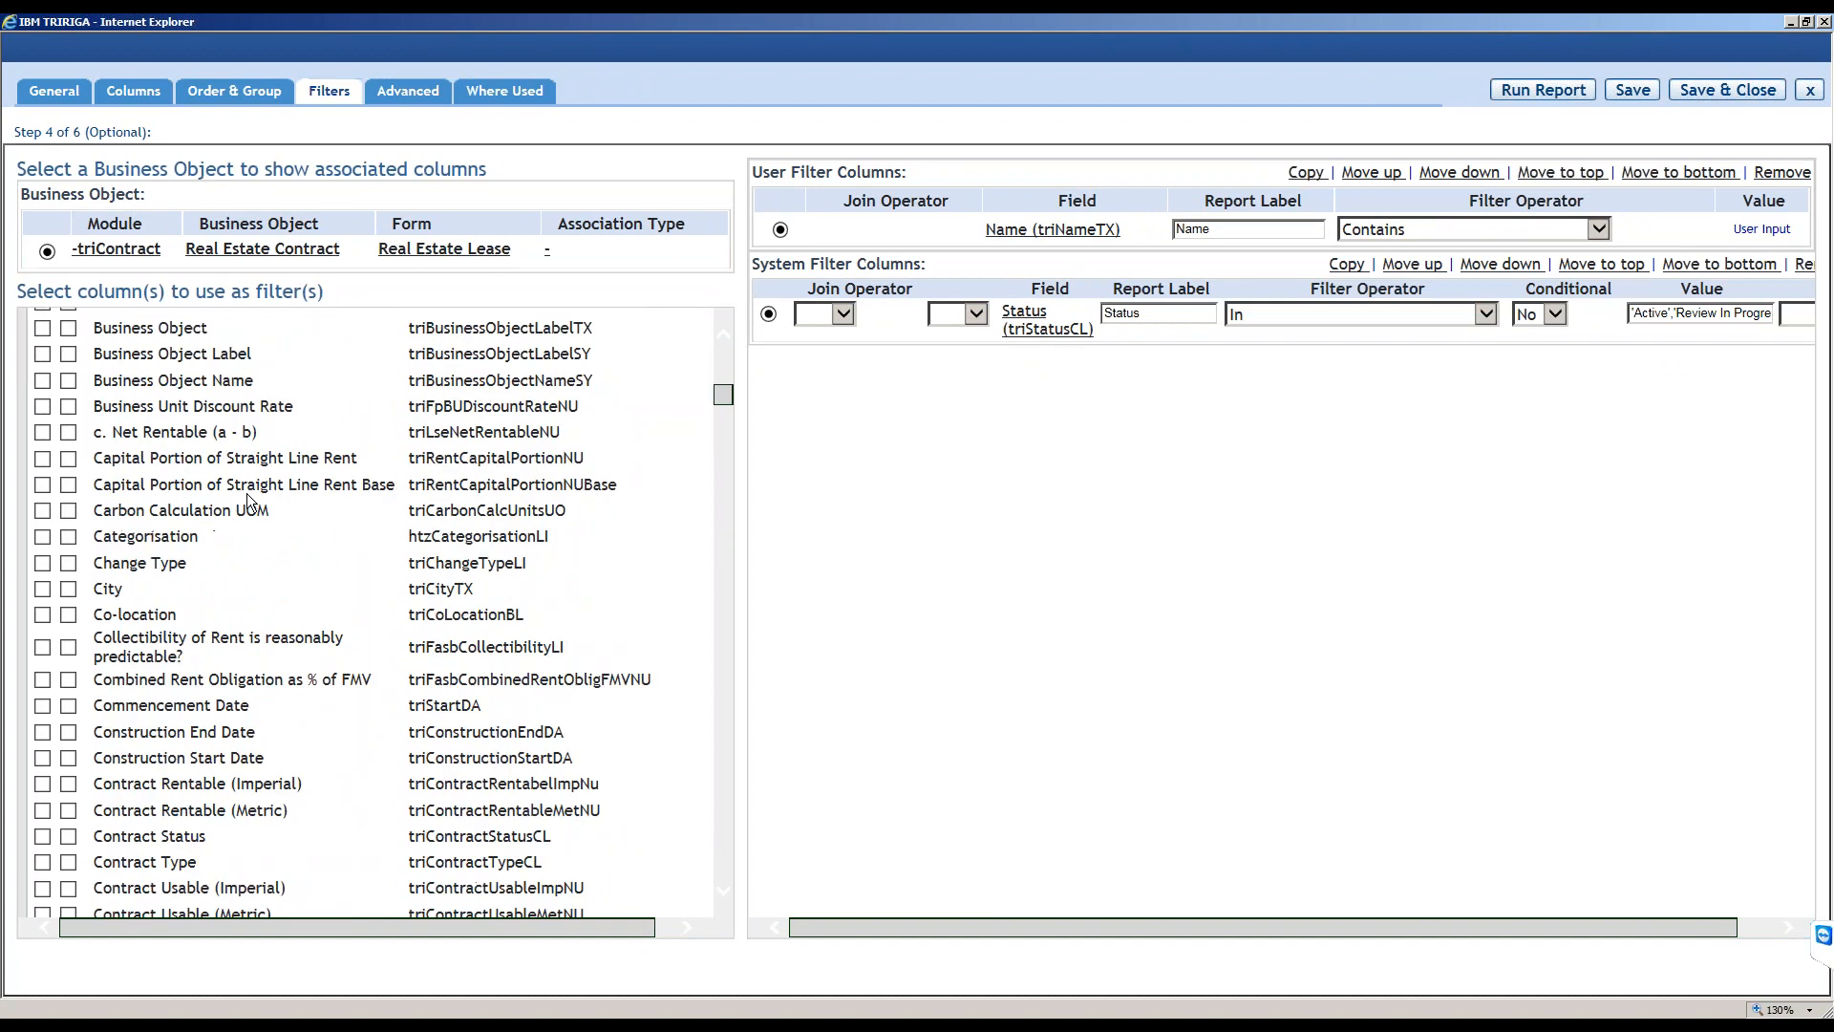
{"action": "scroll", "coordinate": [84, 508], "scroll_direction": "down", "scroll_amount": 8}
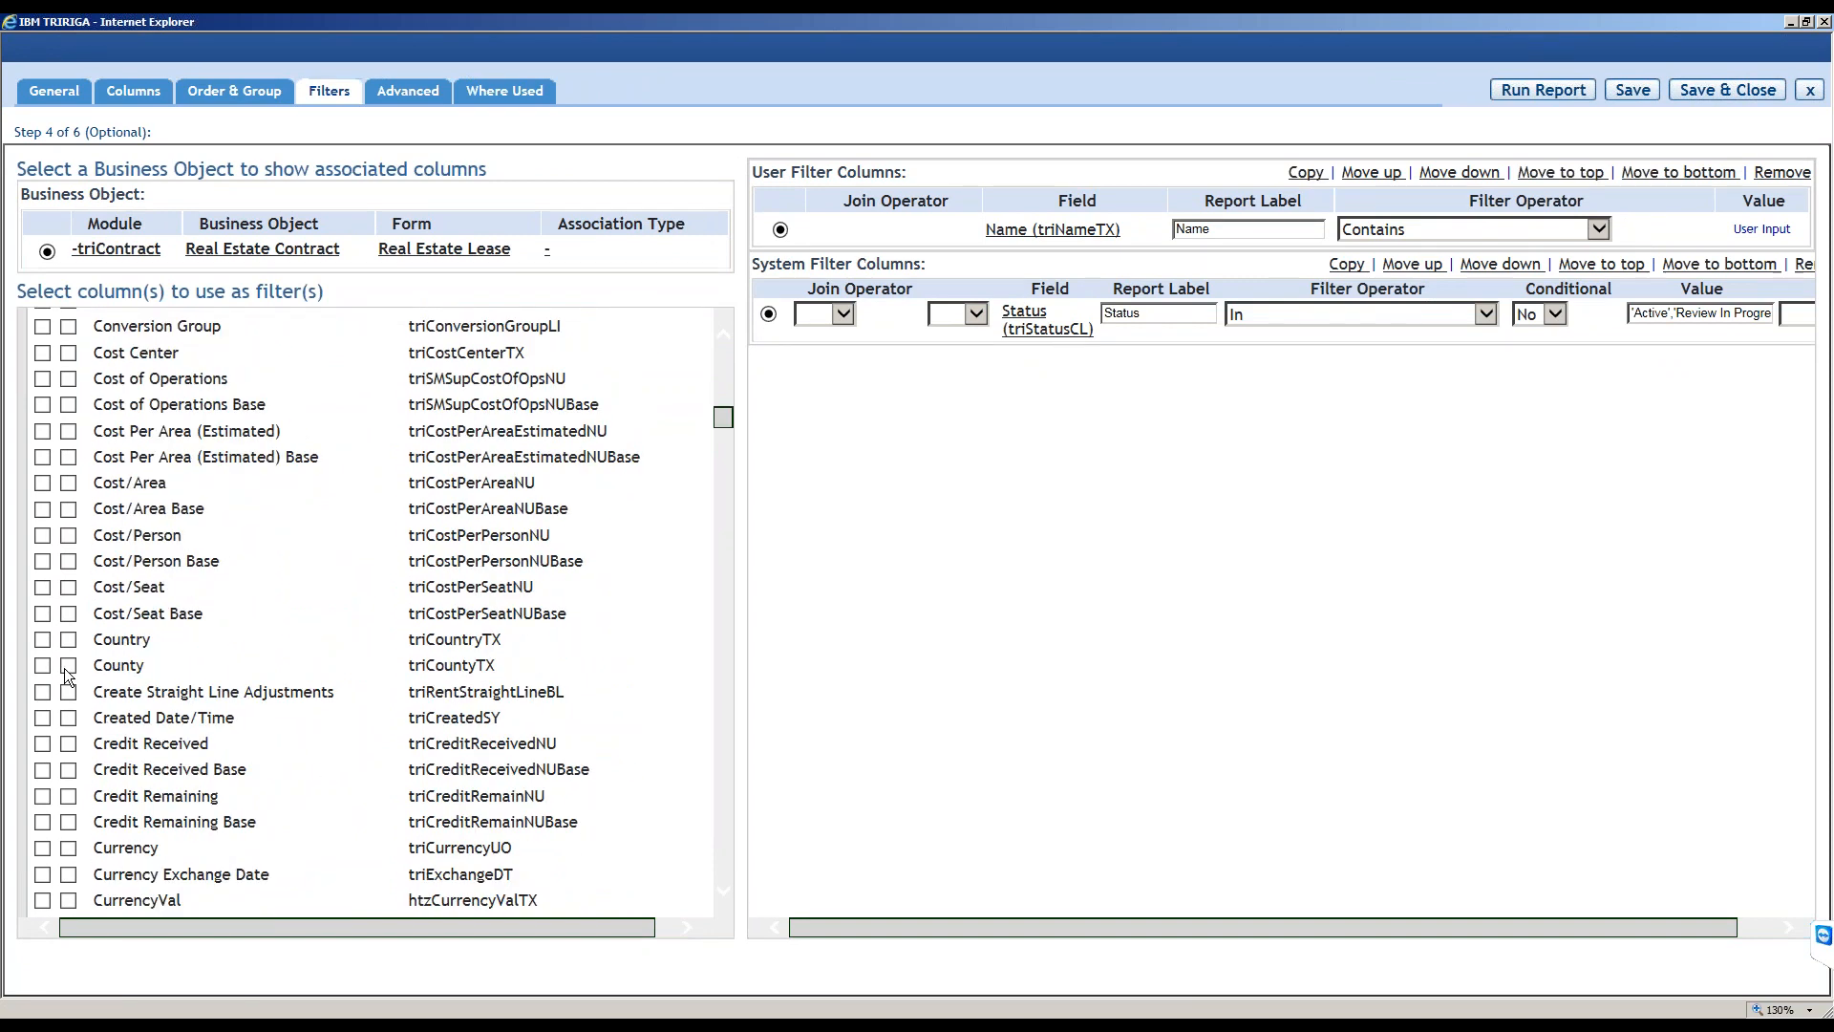
{"action": "left_click", "coordinate": [69, 639]}
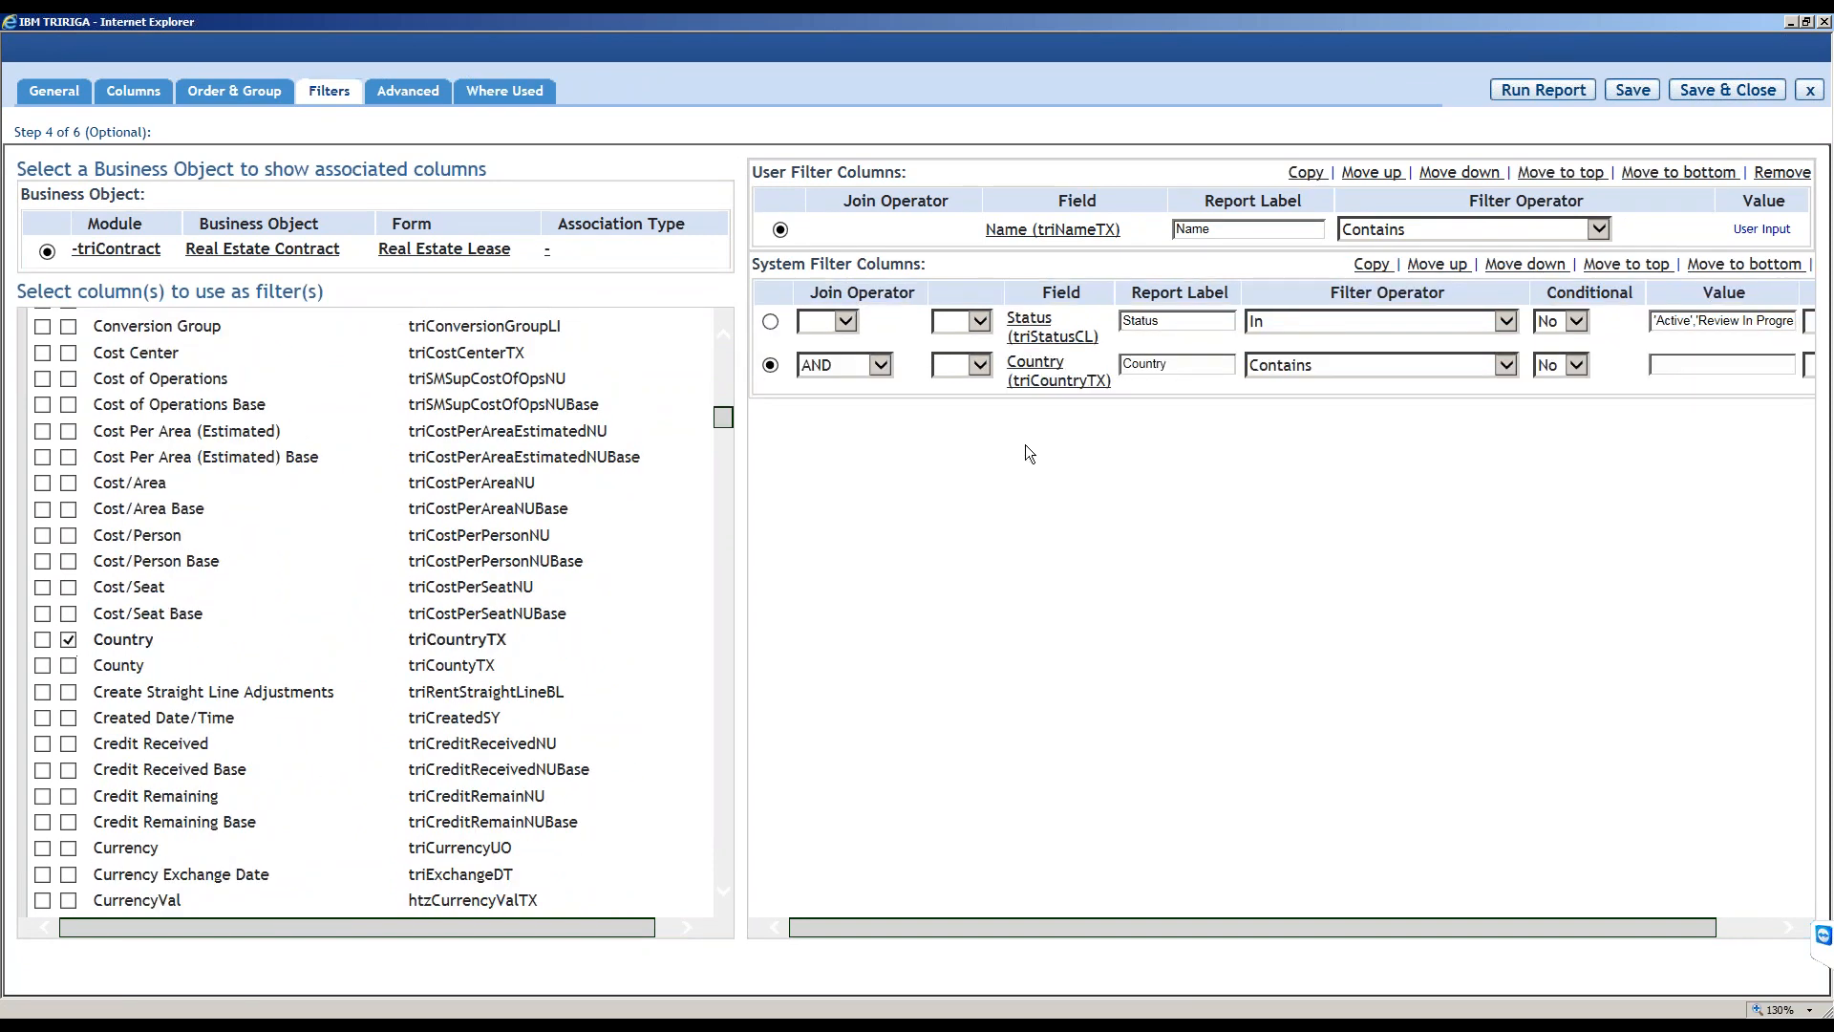
Set the Country system filter's operator to Equals and its value to United States.
{"action": "left_click_drag", "start_coordinate": [1146, 924], "coordinate": [1201, 926]}
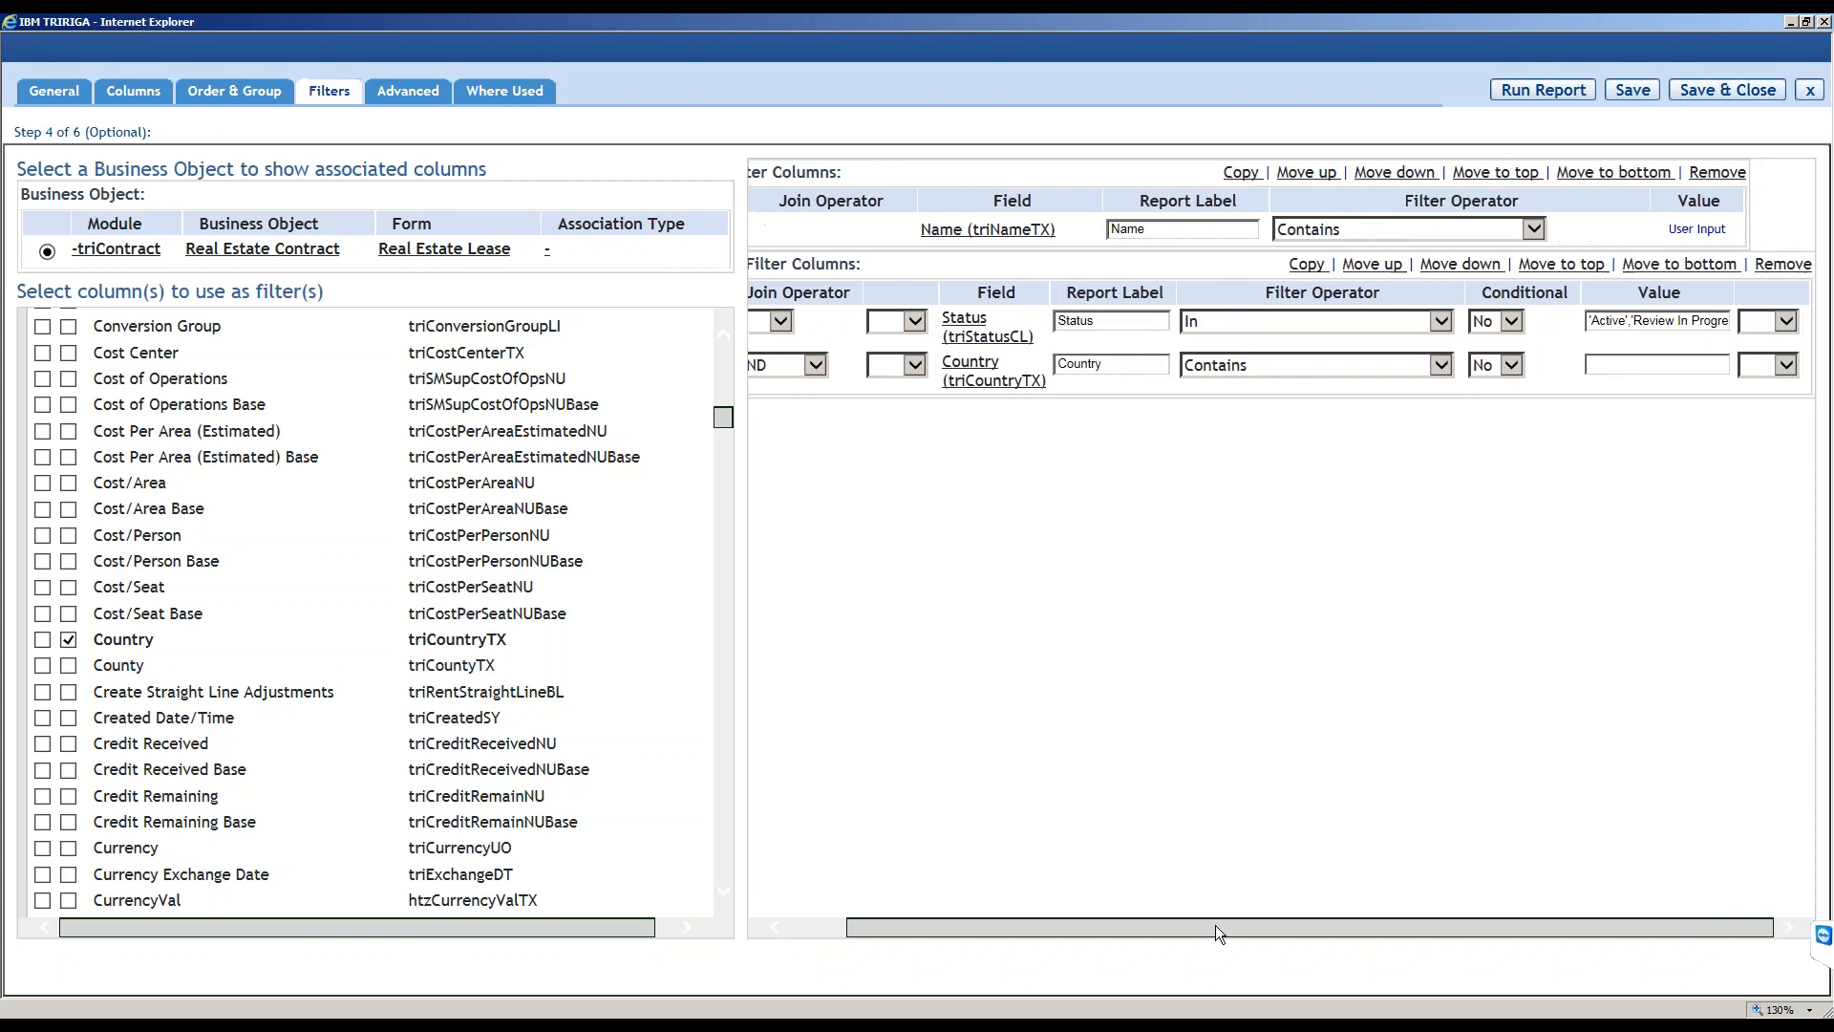
{"action": "key", "text": "ctrl+minus"}
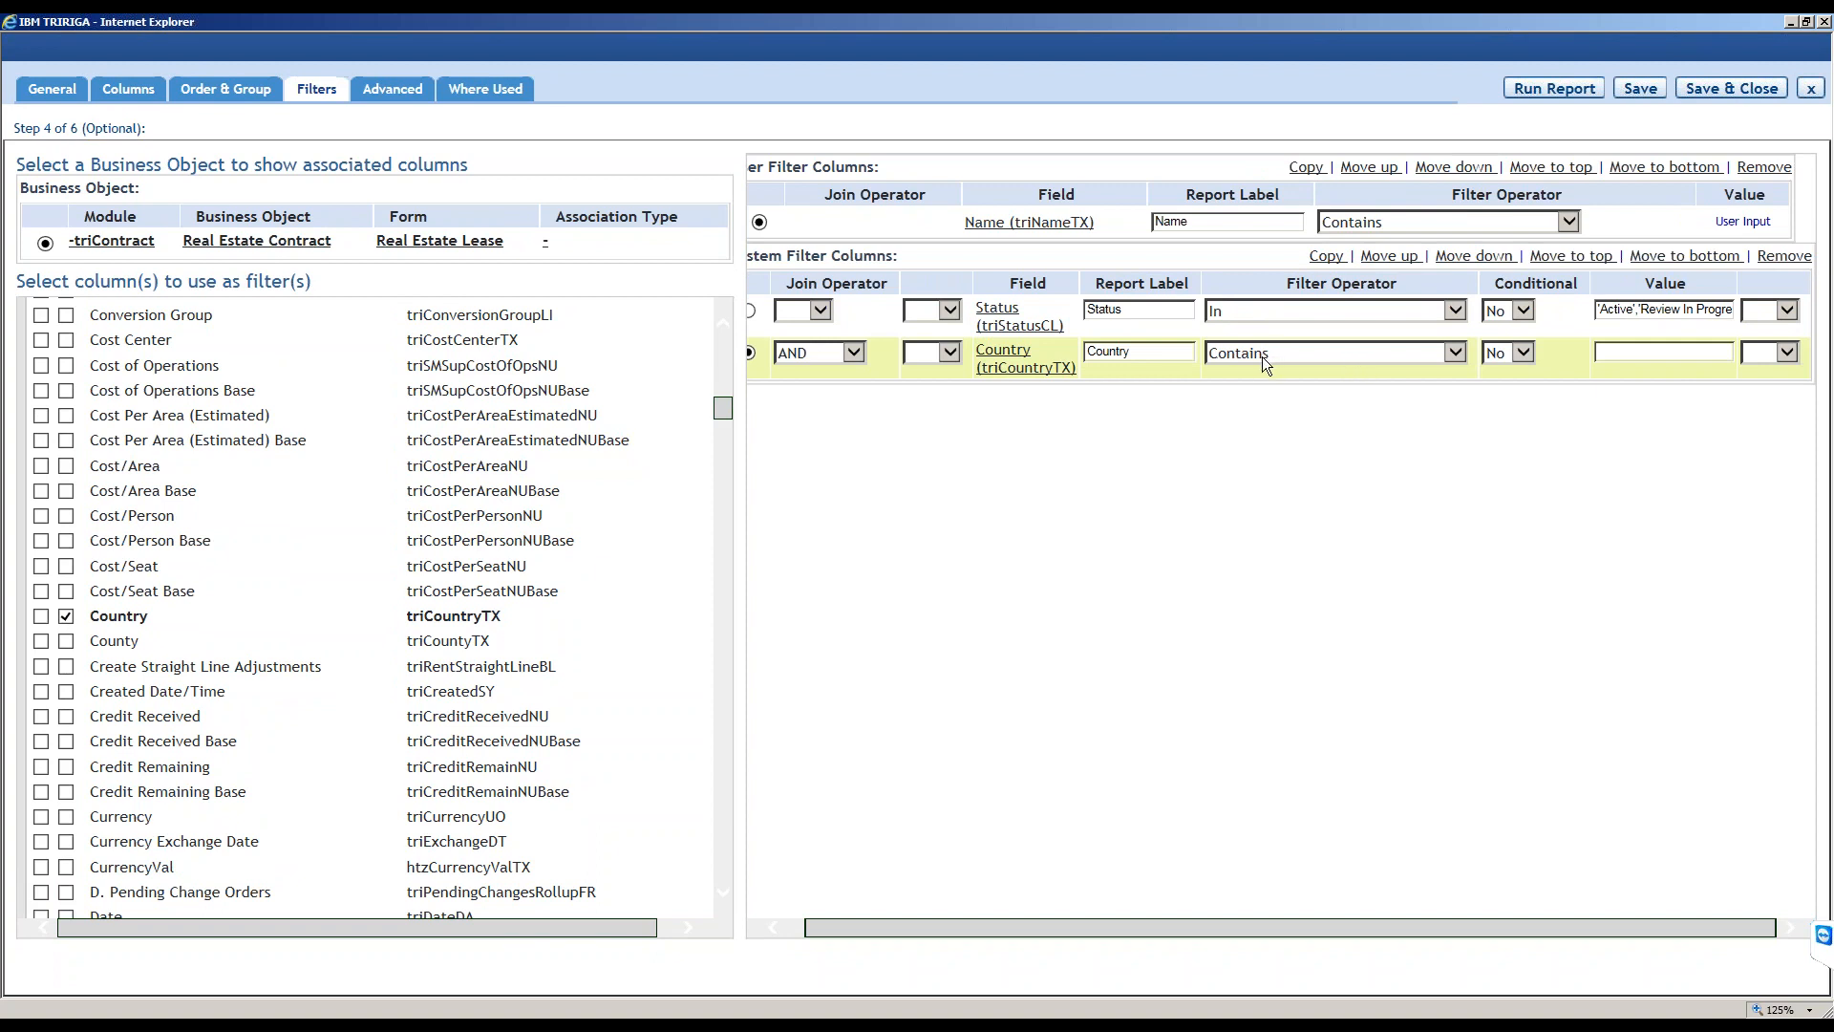
{"action": "left_click", "coordinate": [1413, 353]}
{"action": "left_click", "coordinate": [1216, 465]}
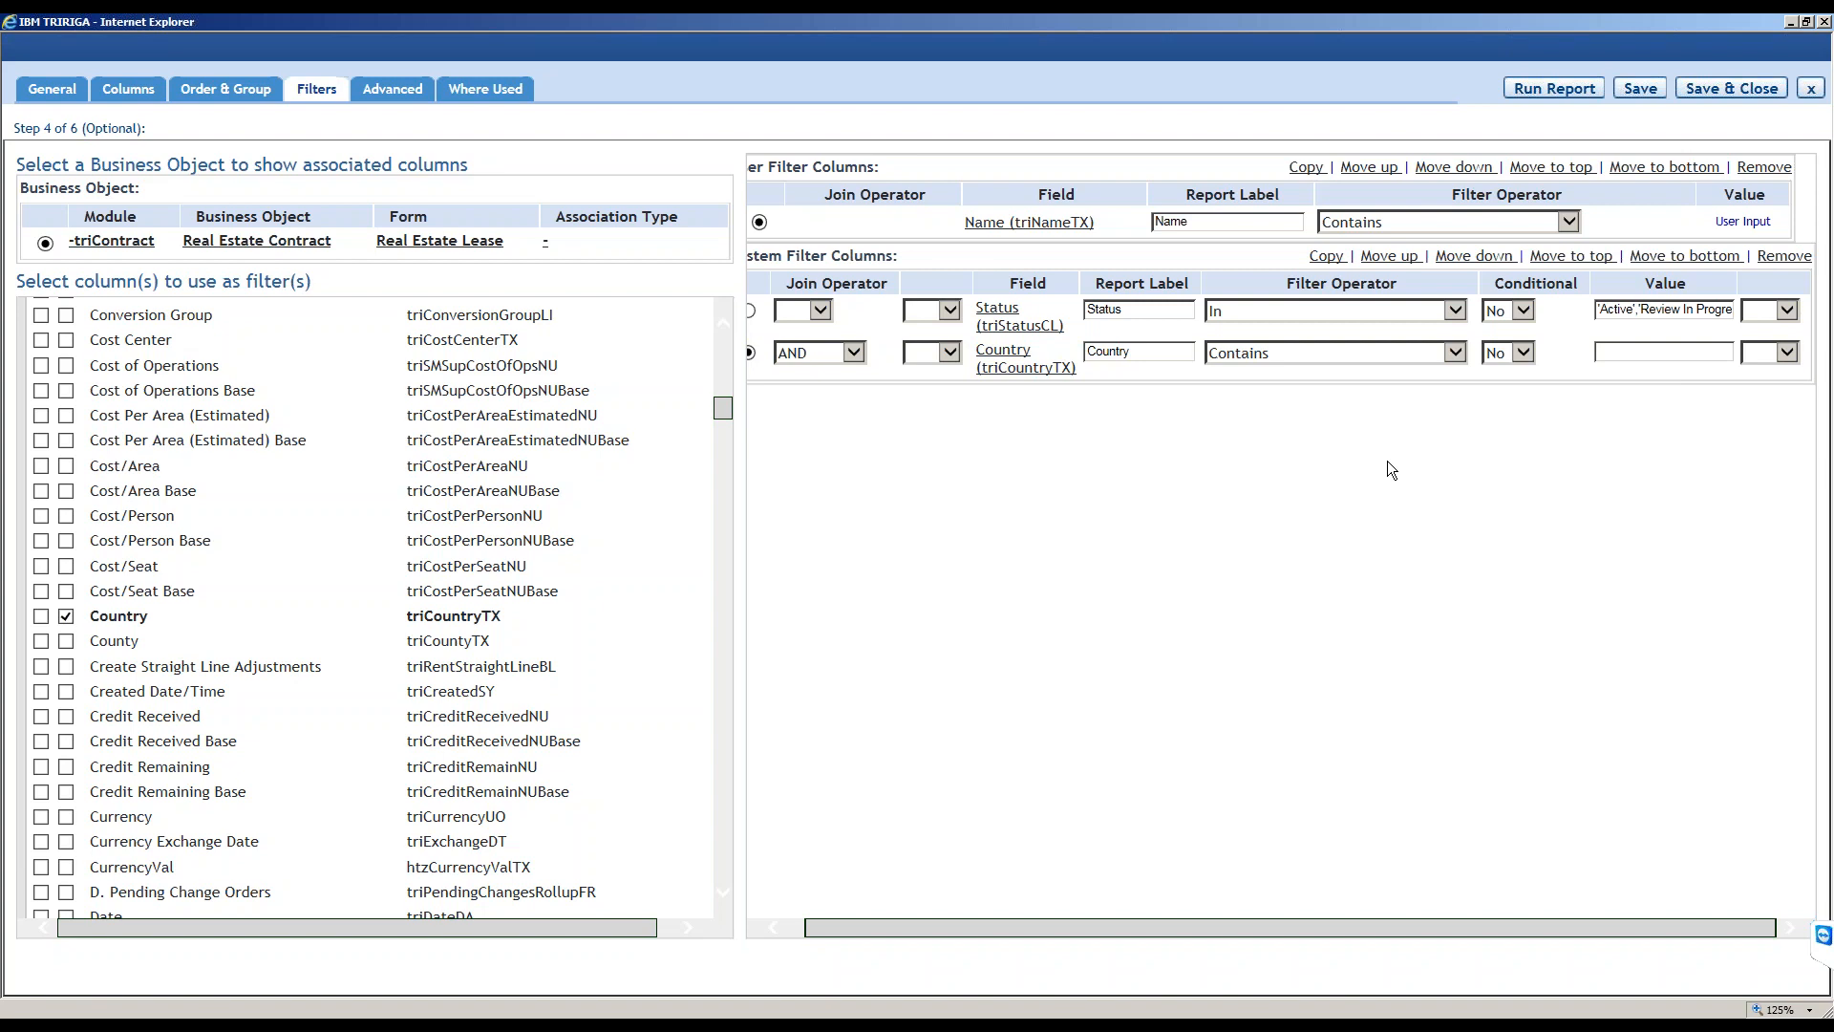
{"action": "left_click", "coordinate": [1316, 355]}
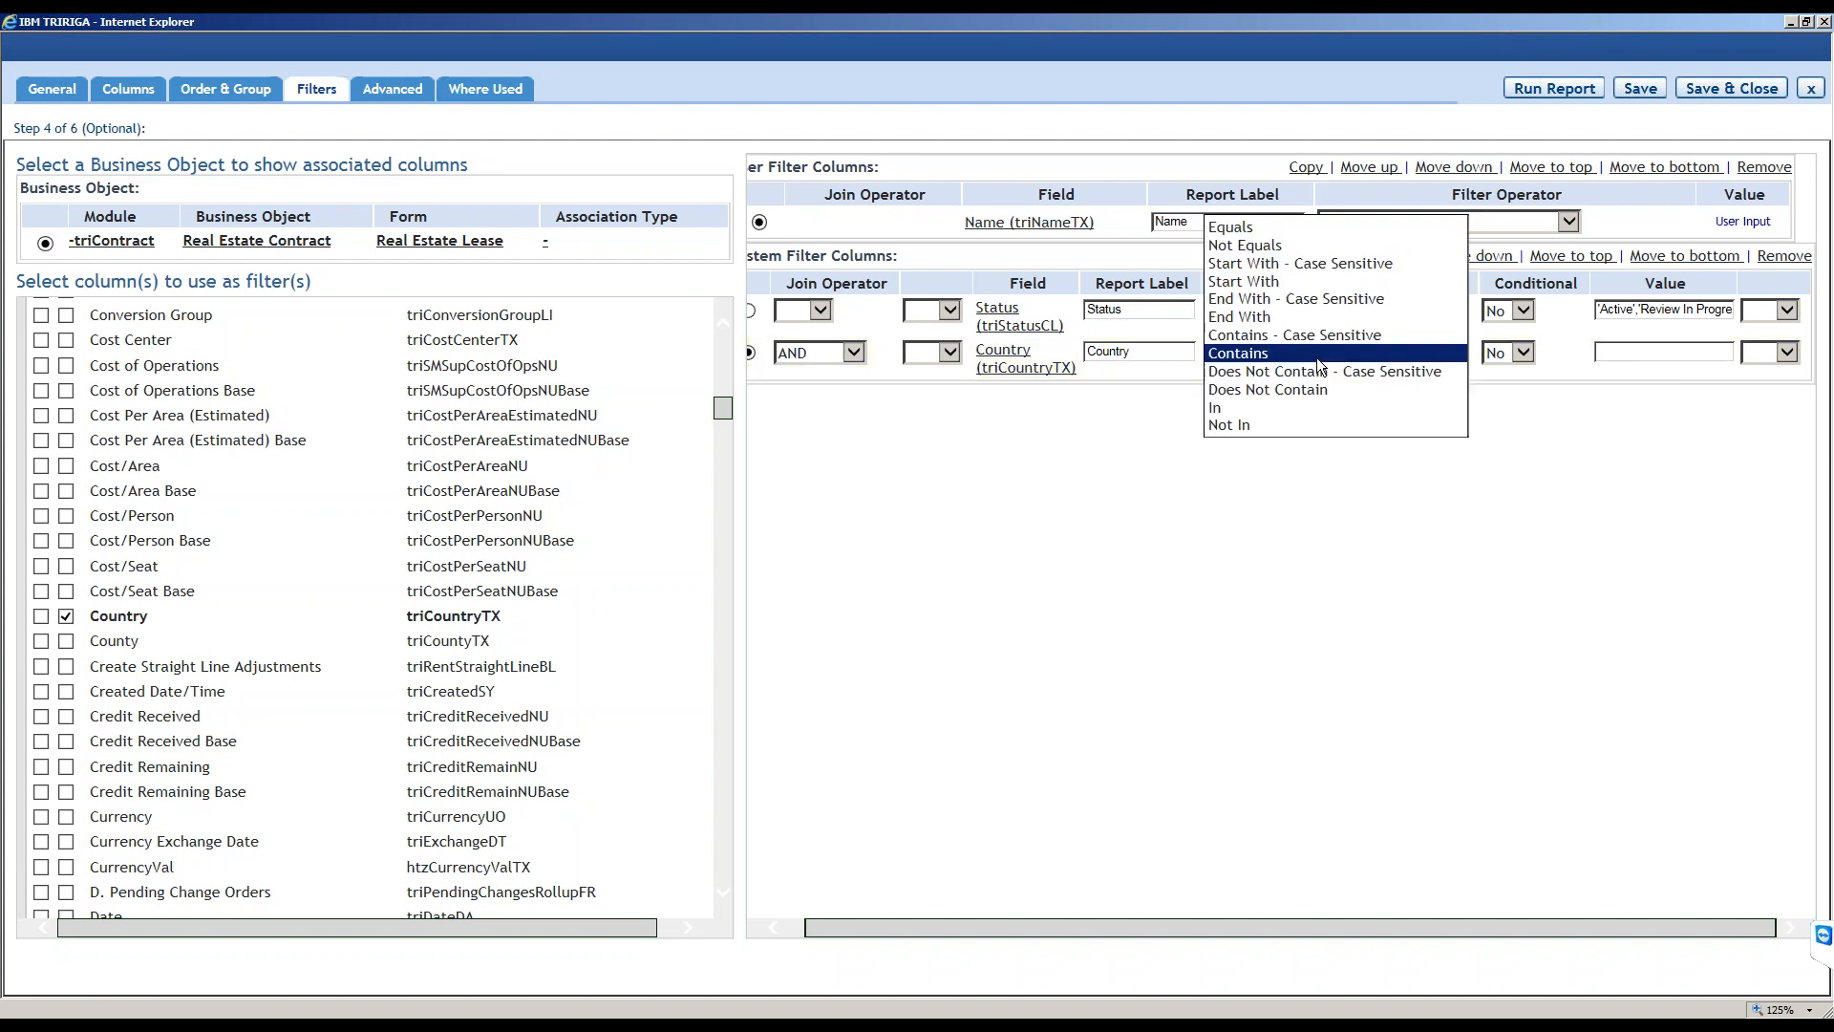
{"action": "left_click", "coordinate": [1252, 231]}
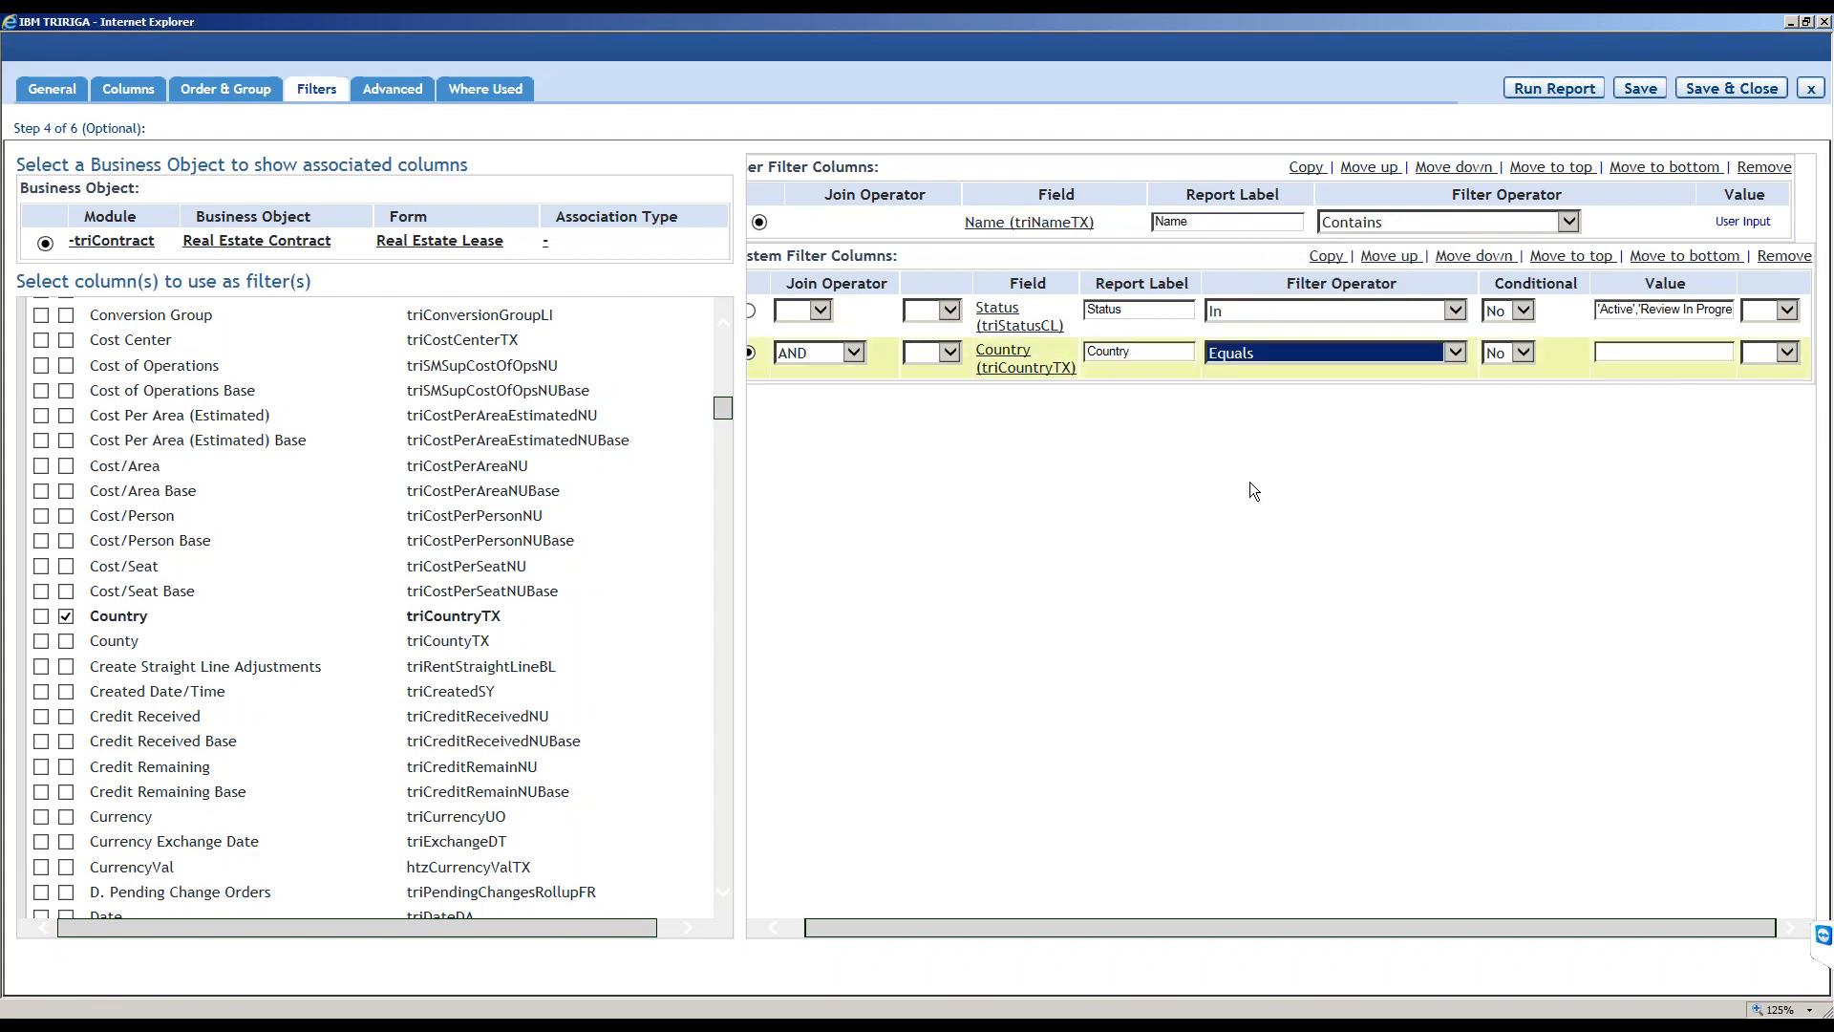
{"action": "left_click", "coordinate": [1386, 521]}
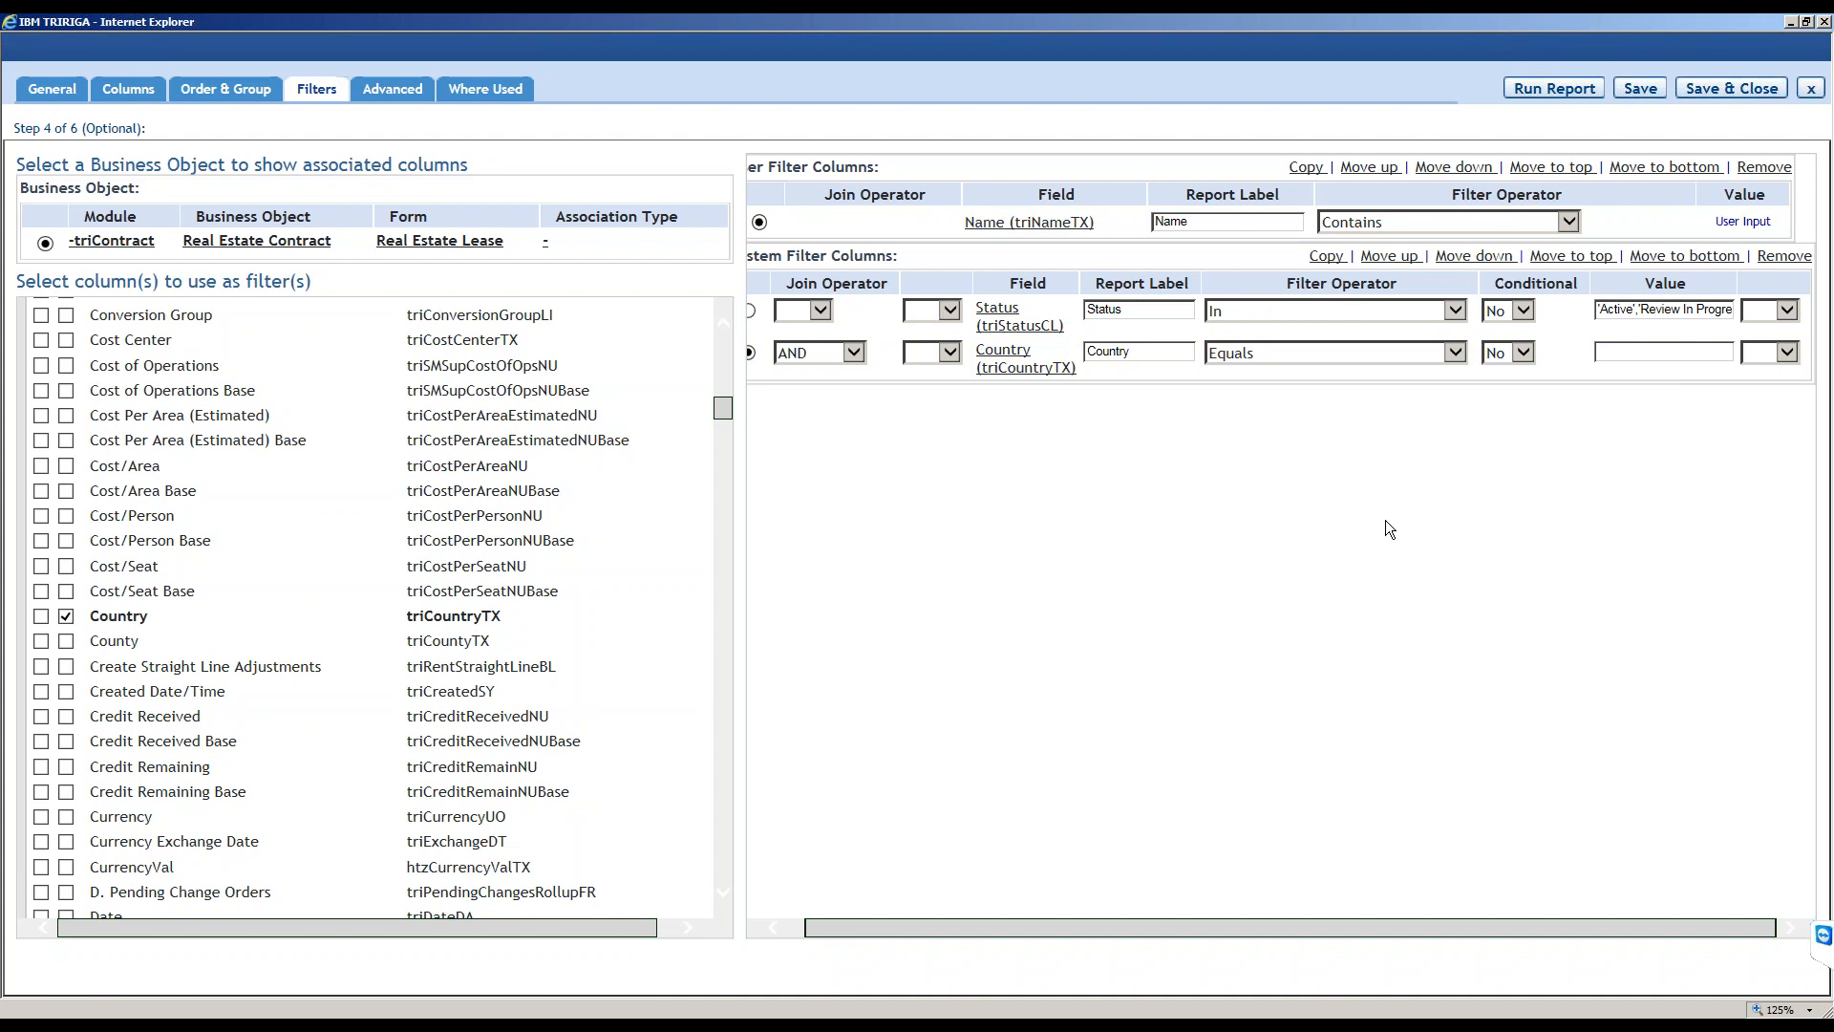
{"action": "left_click", "coordinate": [1308, 356]}
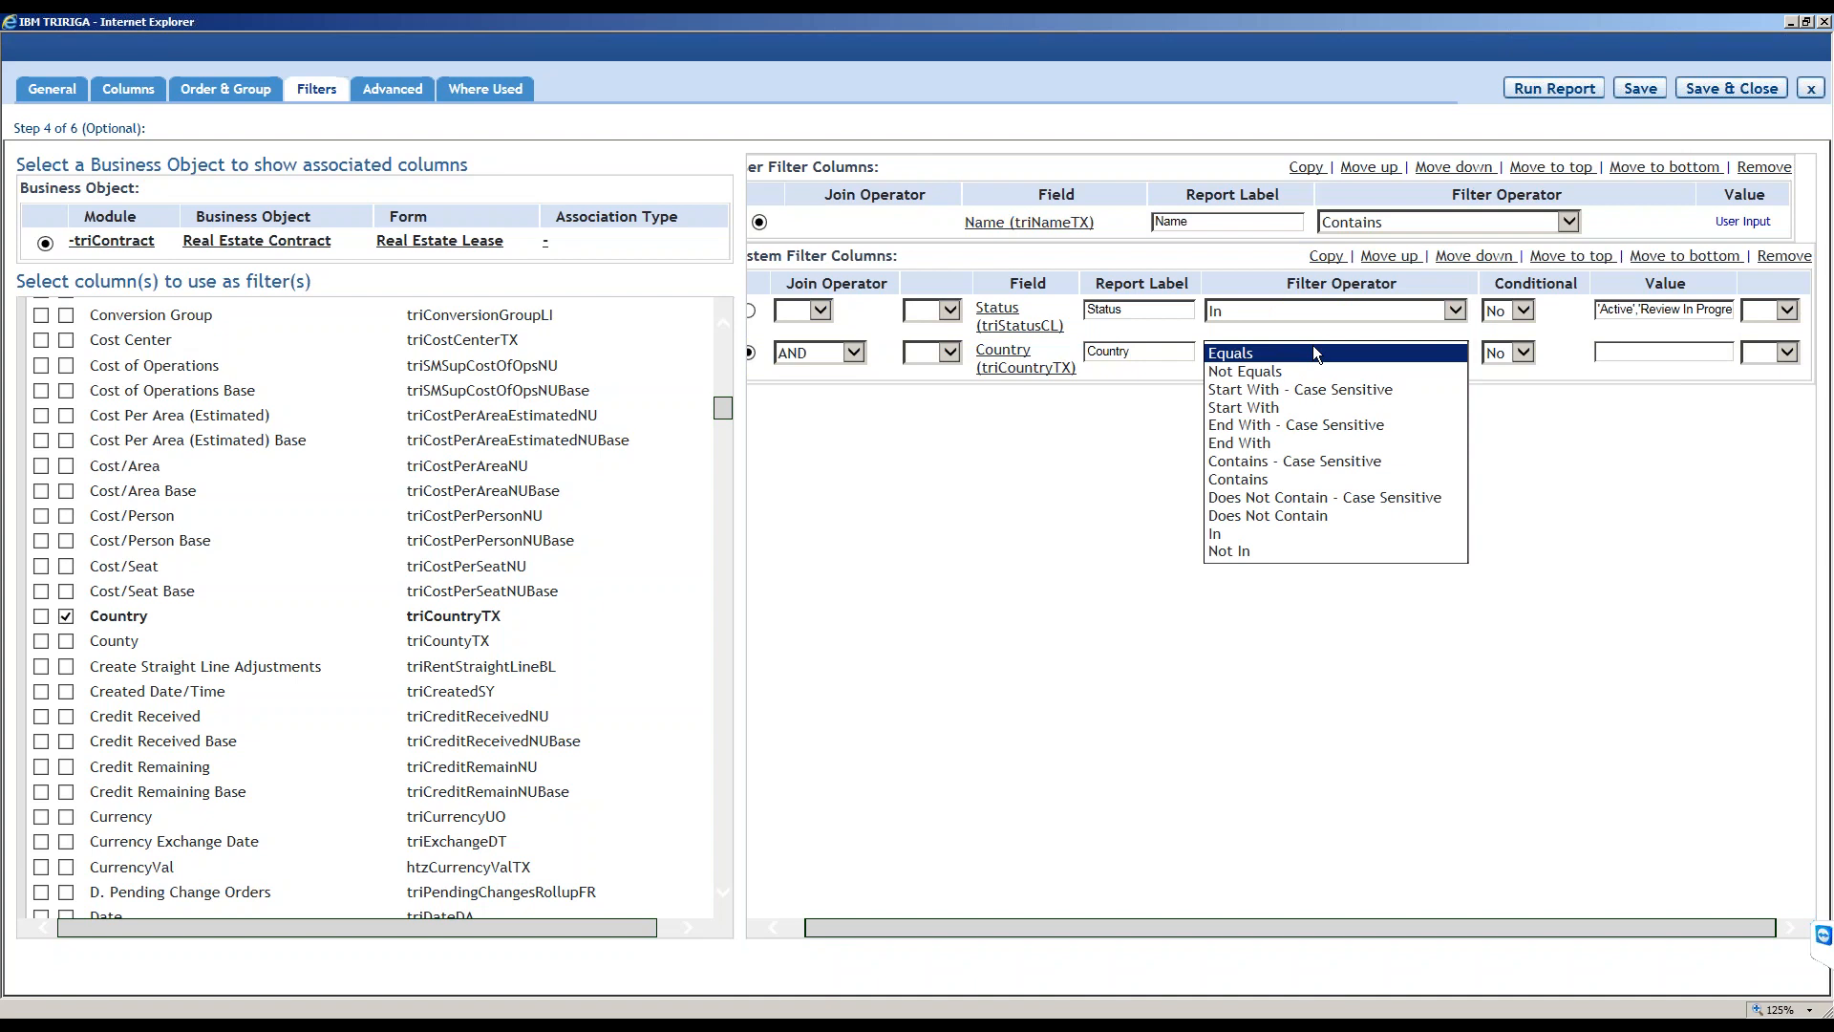
{"action": "left_click", "coordinate": [1547, 455]}
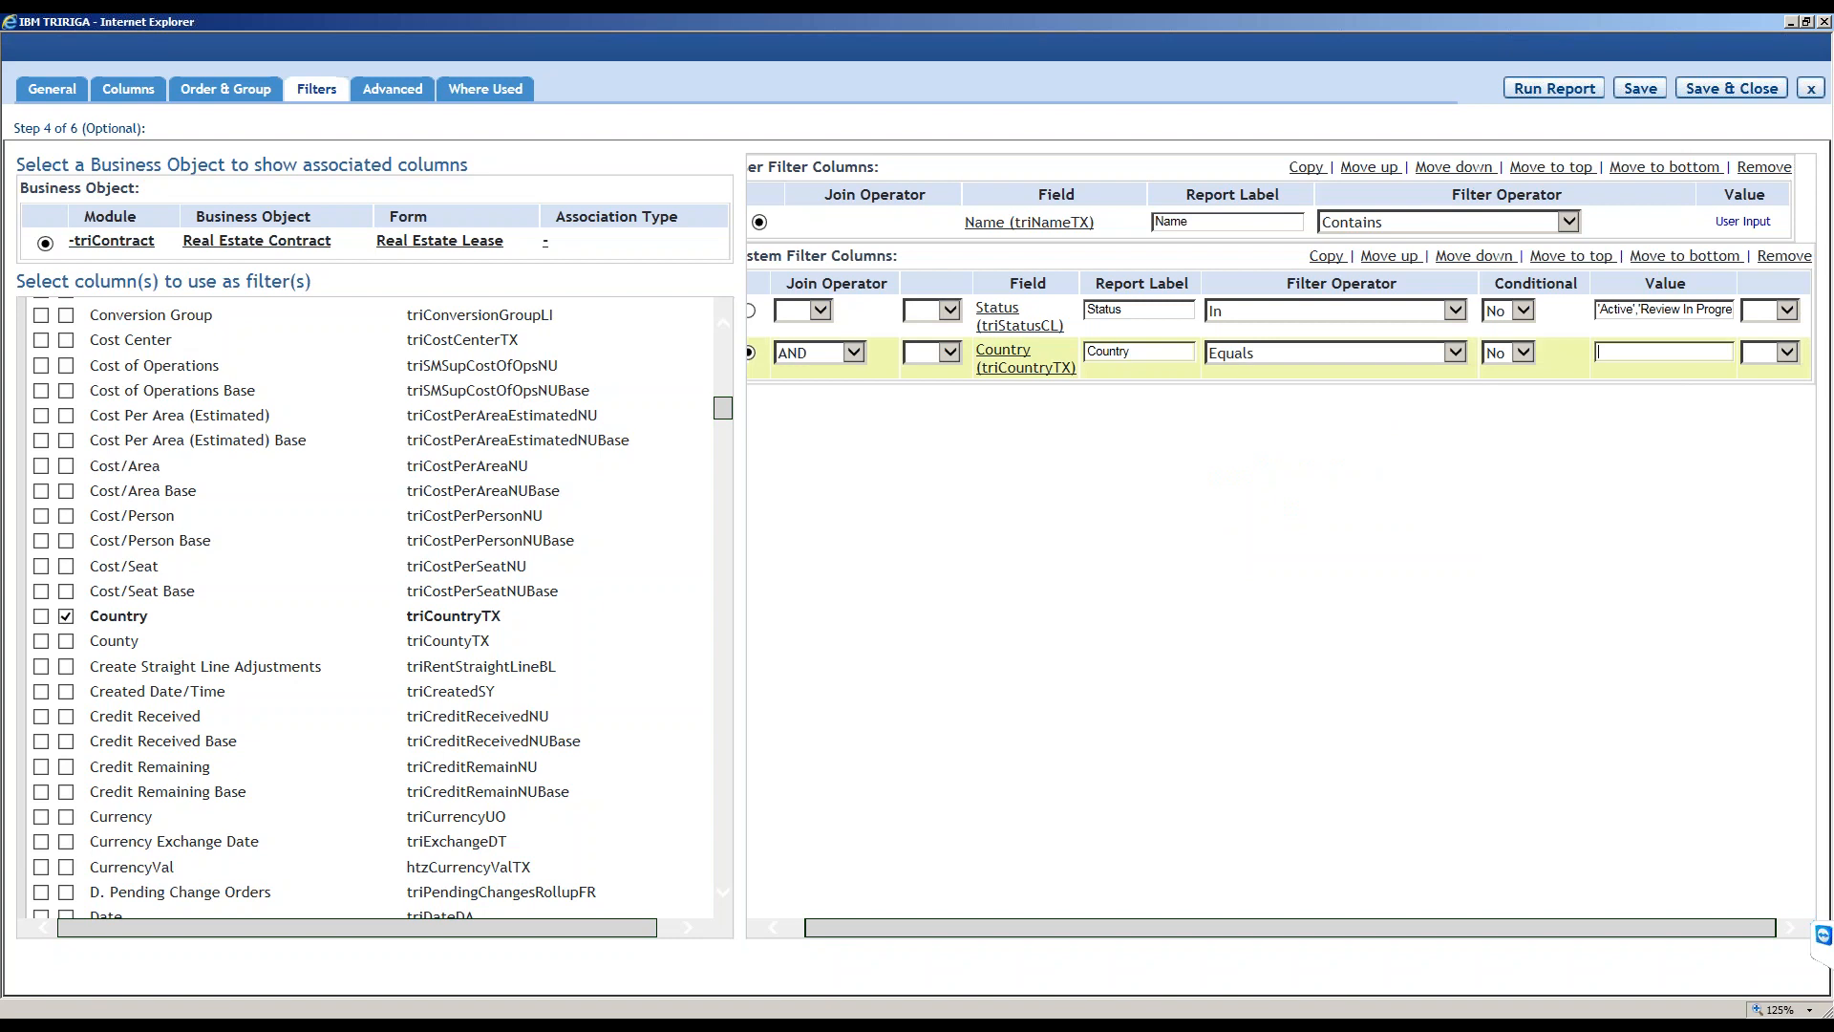
{"action": "left_click", "coordinate": [1679, 356]}
{"action": "type", "text": "United States"}
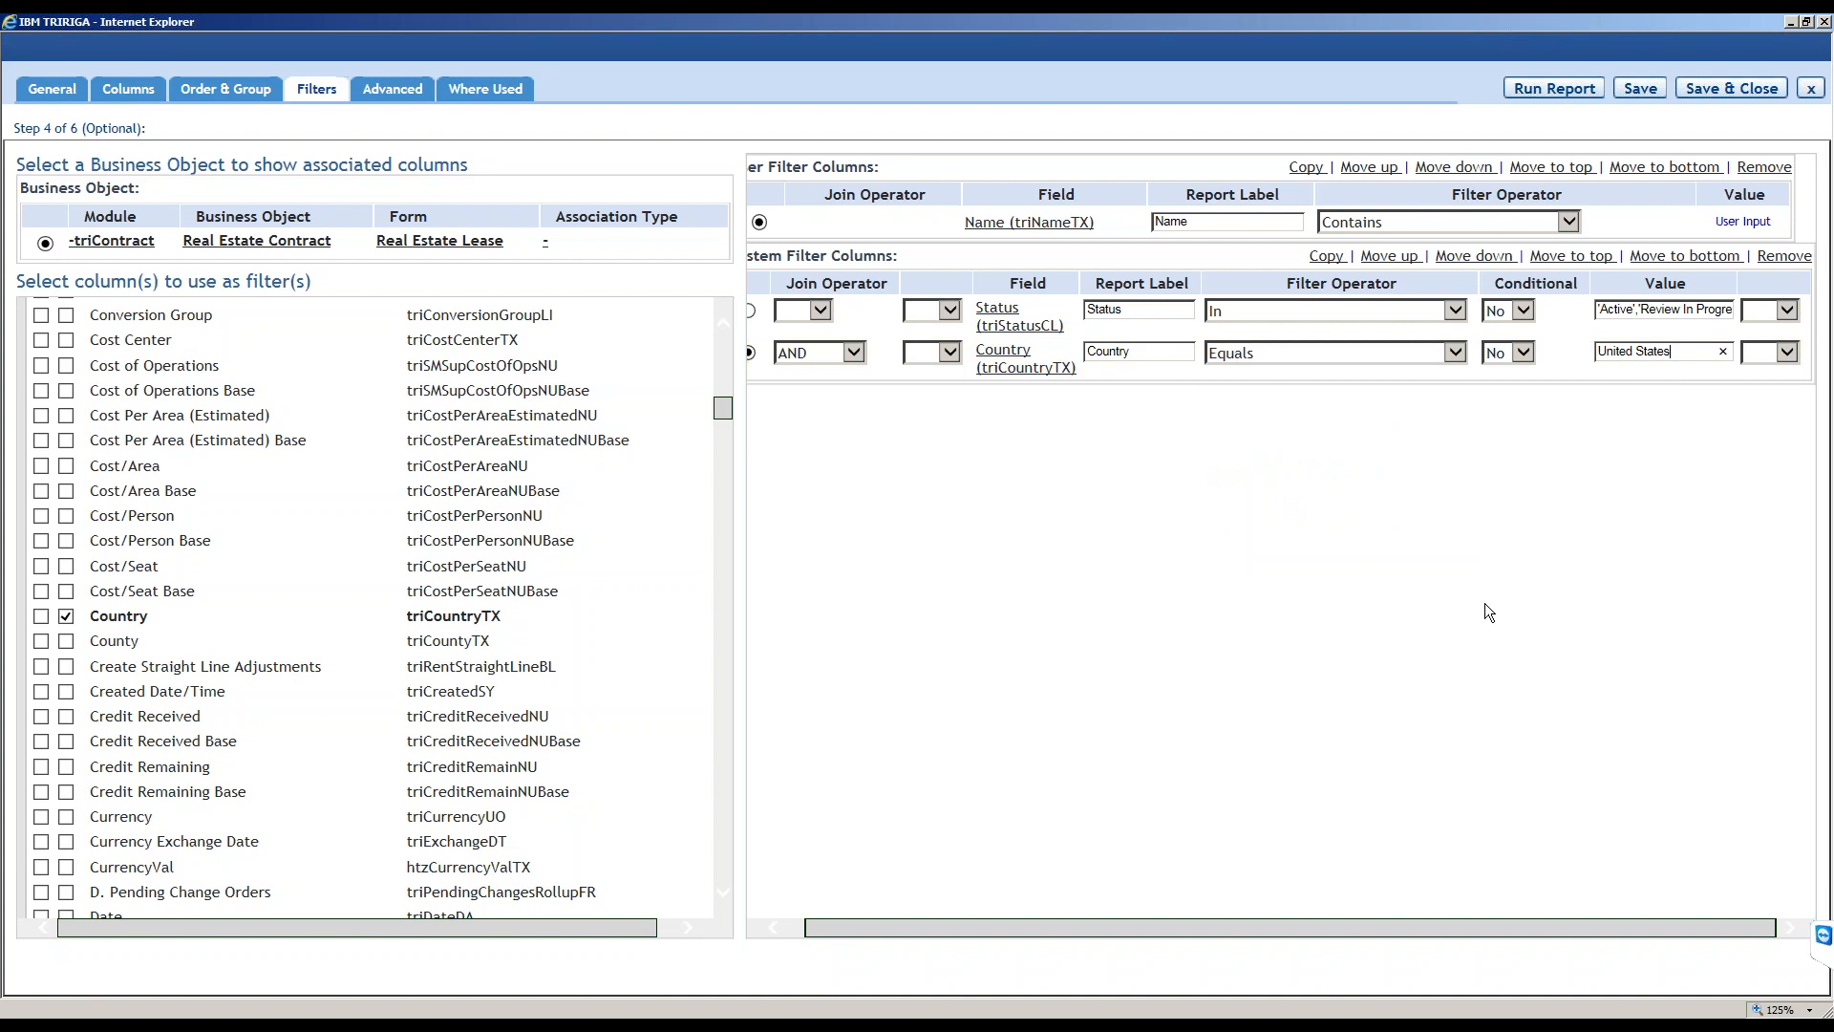
Copy the United States country filter and set the copy's value to Canada.
{"action": "left_click_drag", "start_coordinate": [1008, 925], "coordinate": [983, 930]}
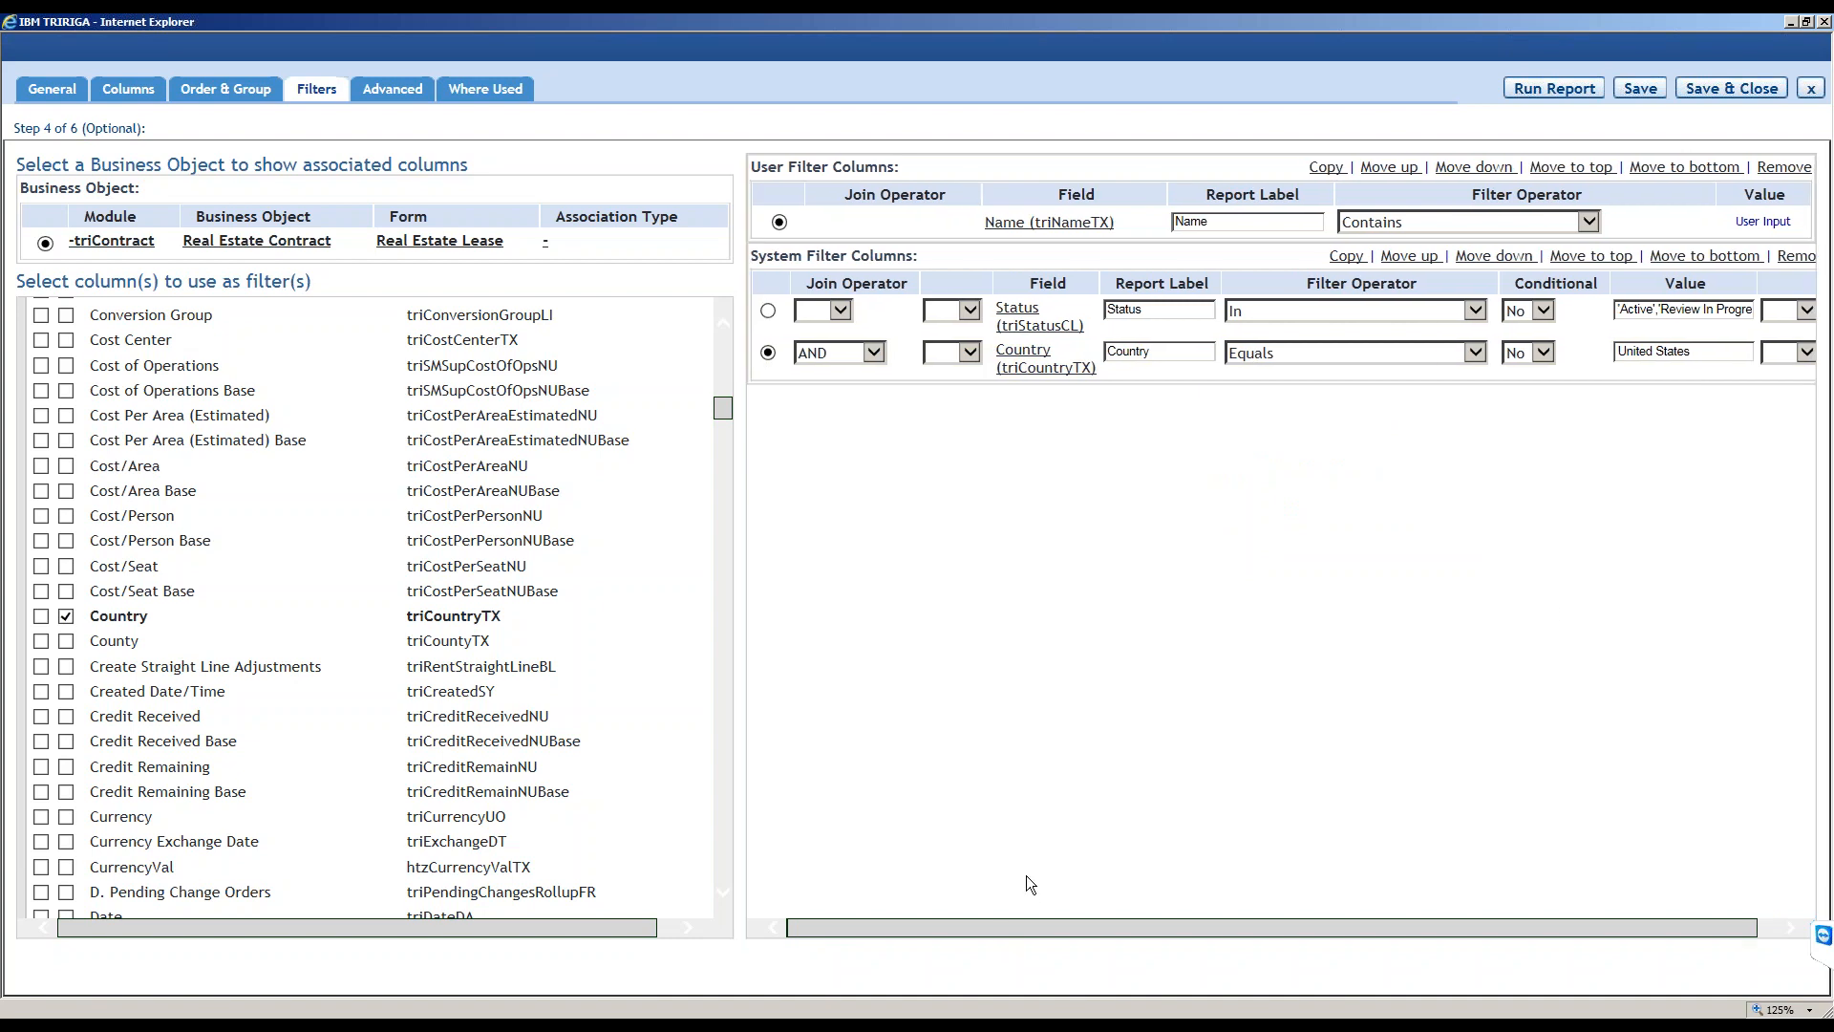
{"action": "left_click", "coordinate": [768, 354]}
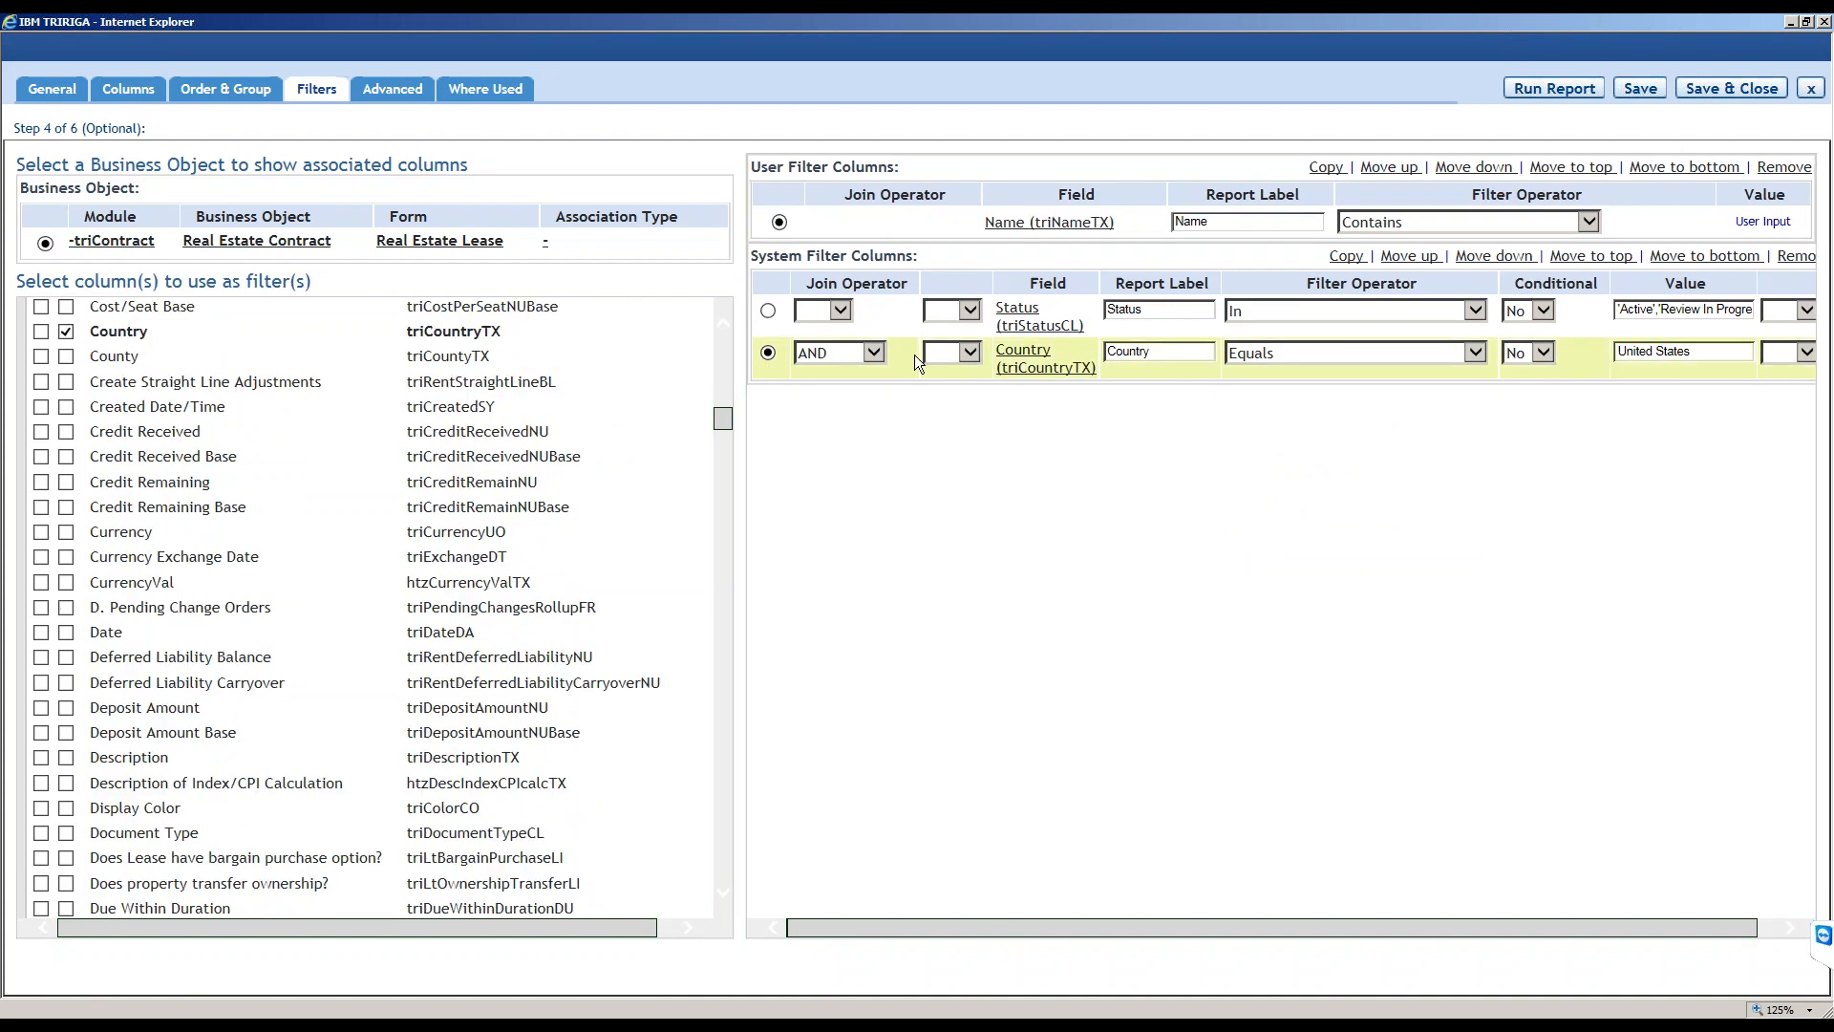
{"action": "left_click", "coordinate": [1346, 260]}
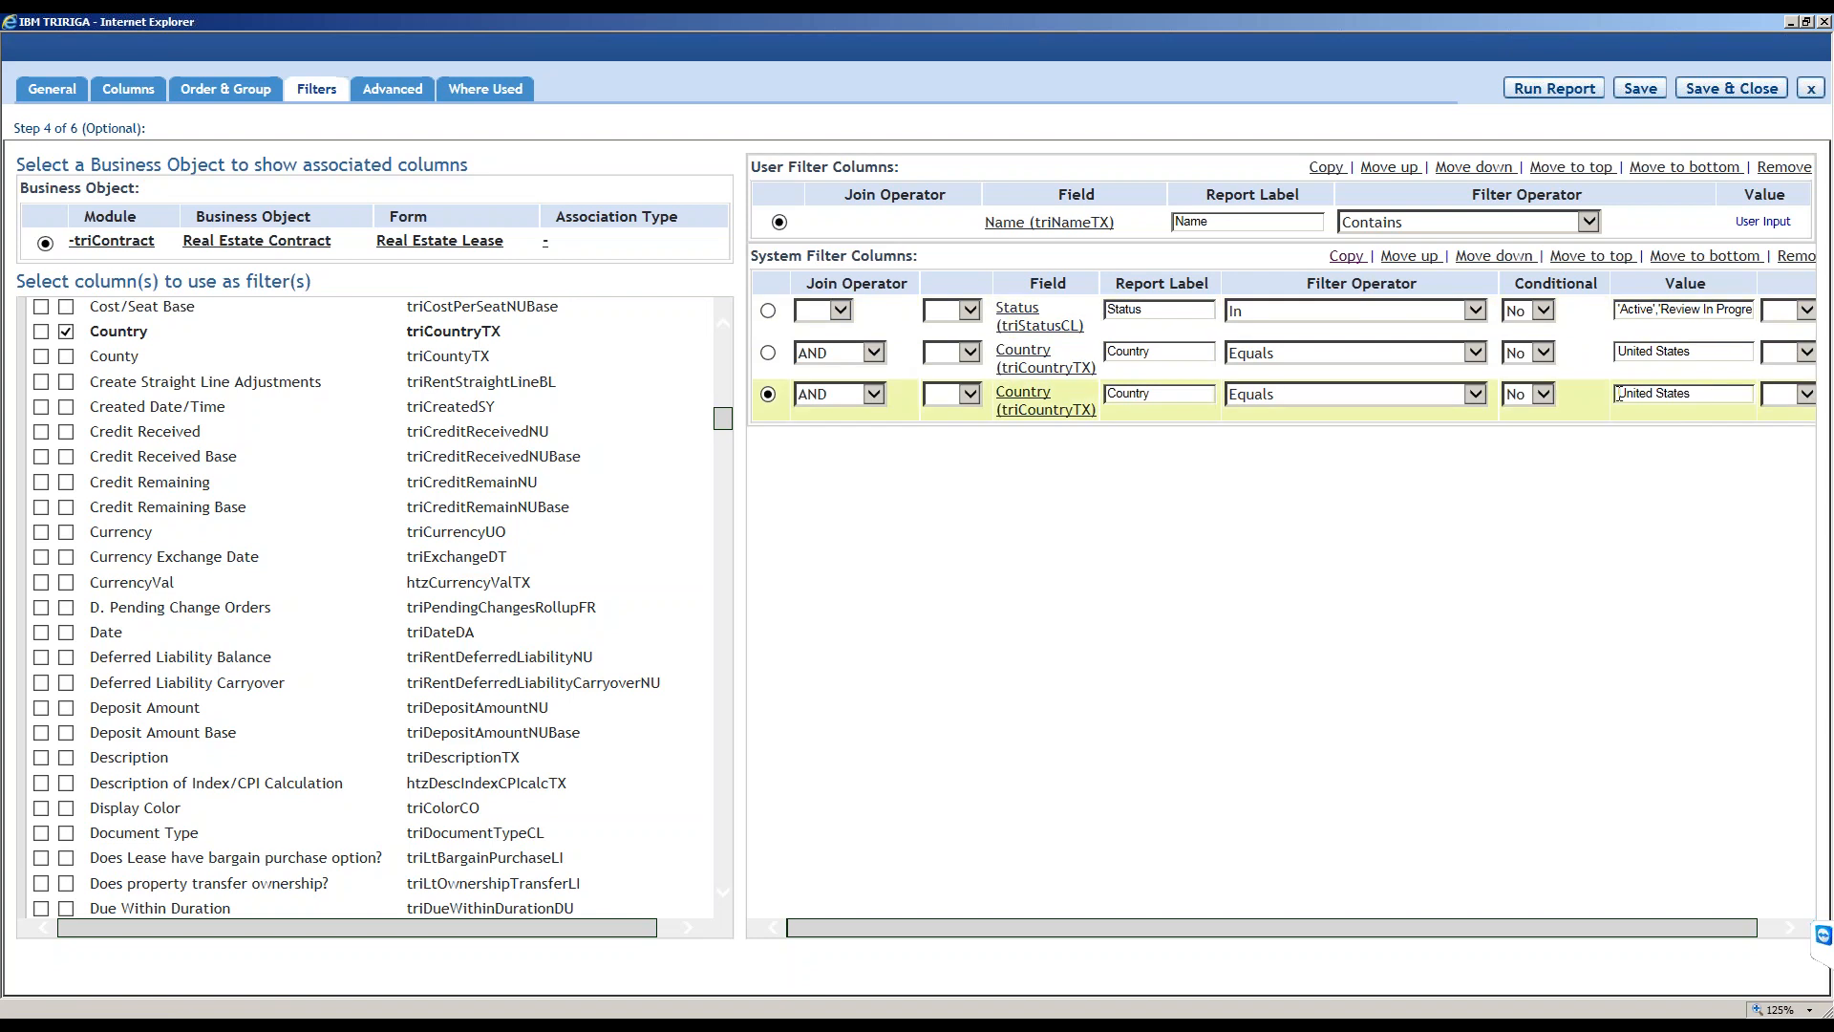
{"action": "left_click", "coordinate": [1653, 400]}
{"action": "key", "text": "BackSpace"}
{"action": "type", "text": "Canada"}
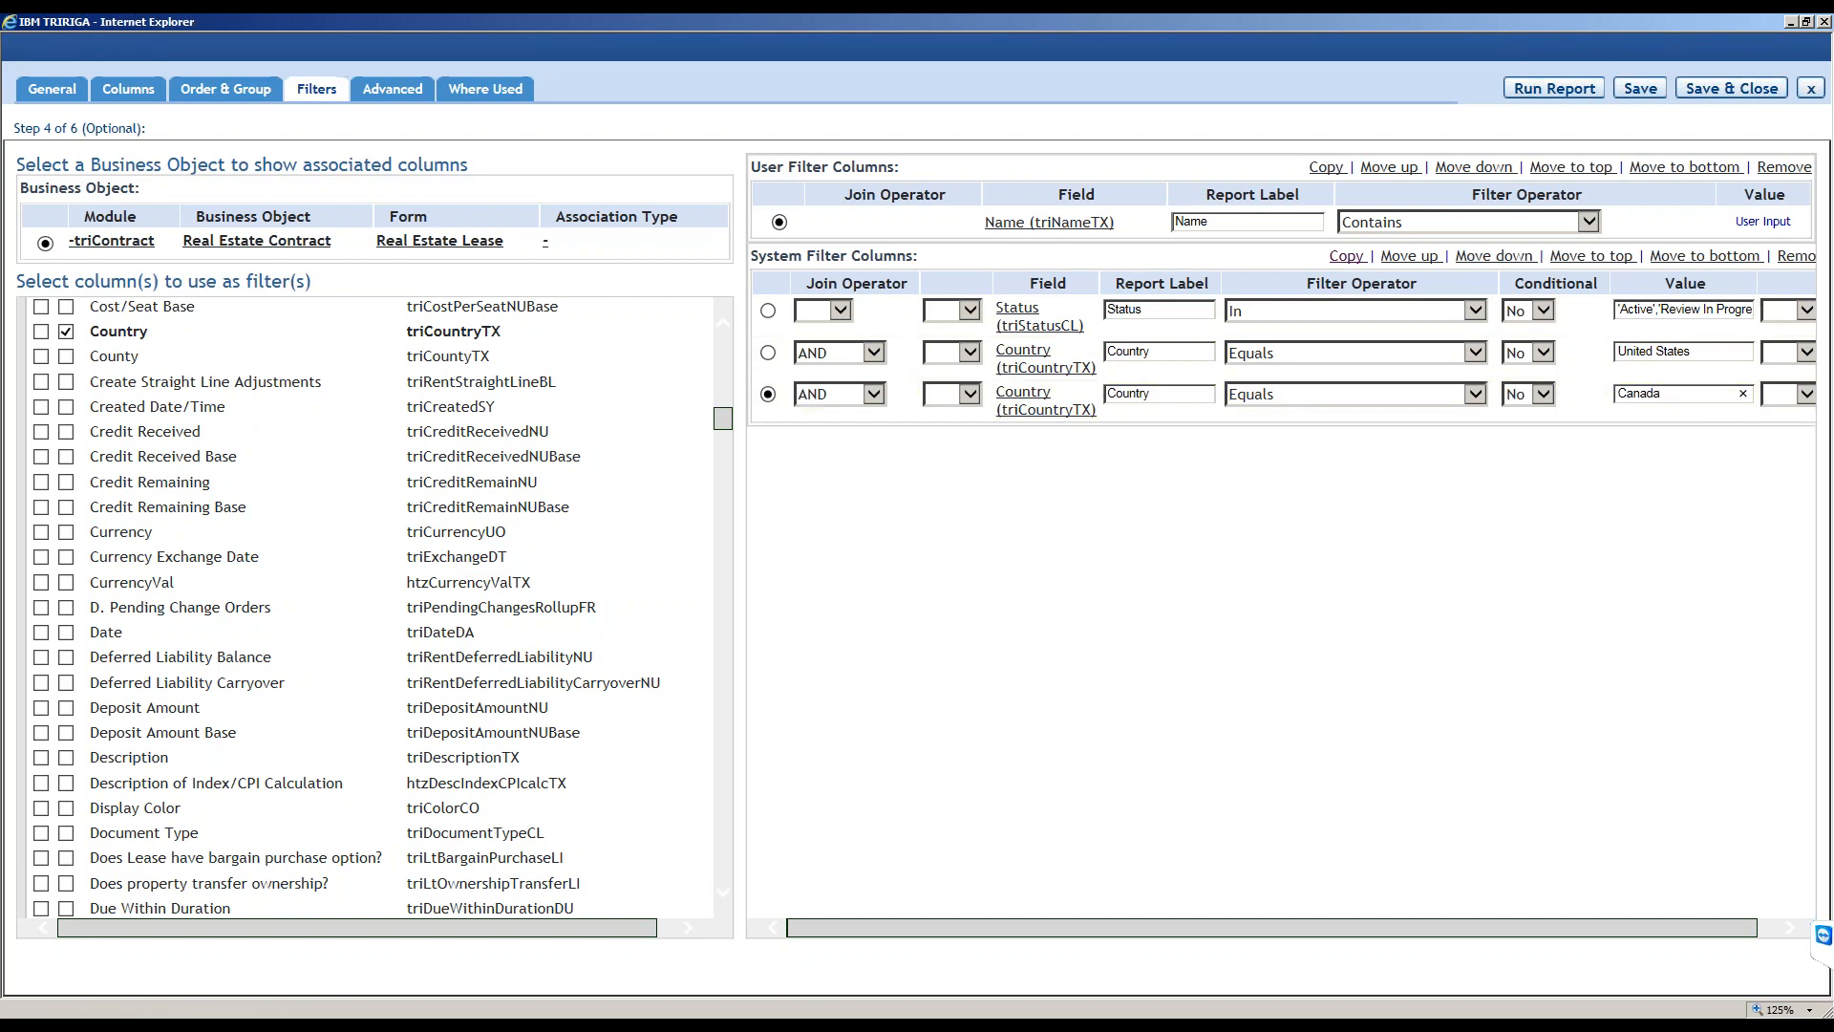
Copy the Canada country filter and set the new copy's value to Virgin Islands.
{"action": "left_click", "coordinate": [1347, 256]}
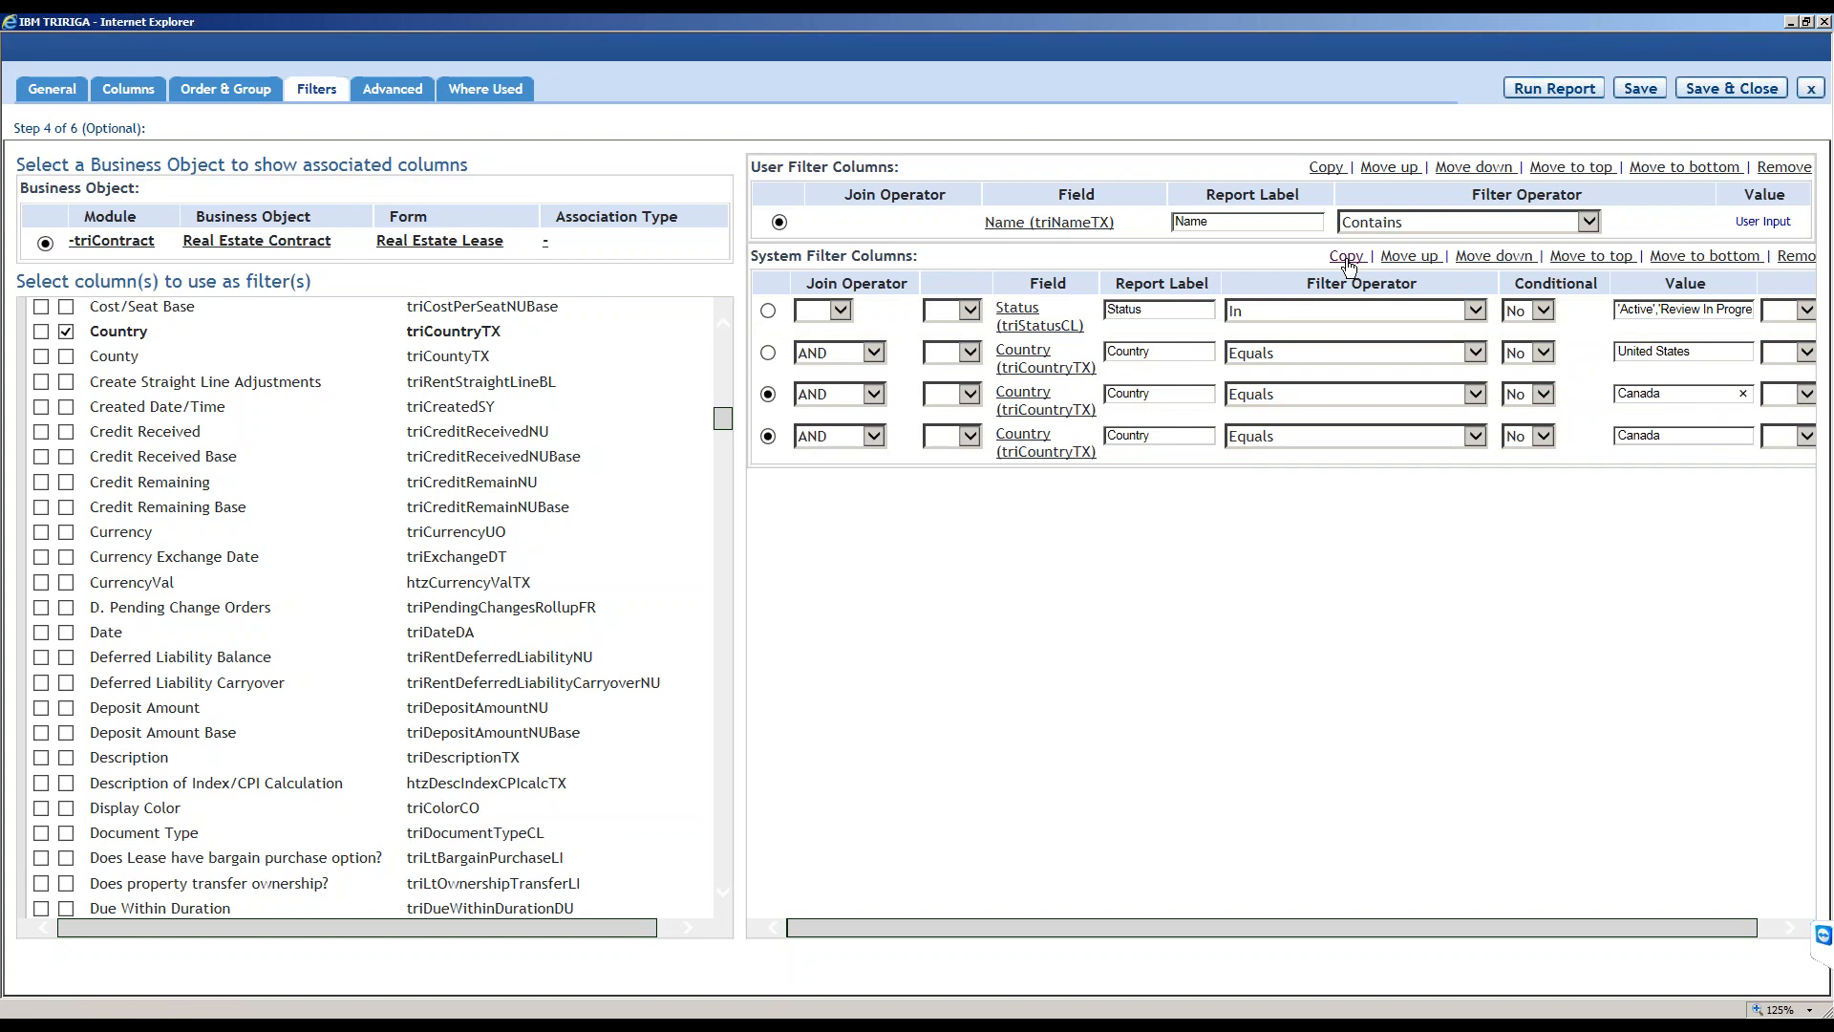
{"action": "double_click", "coordinate": [1639, 436]}
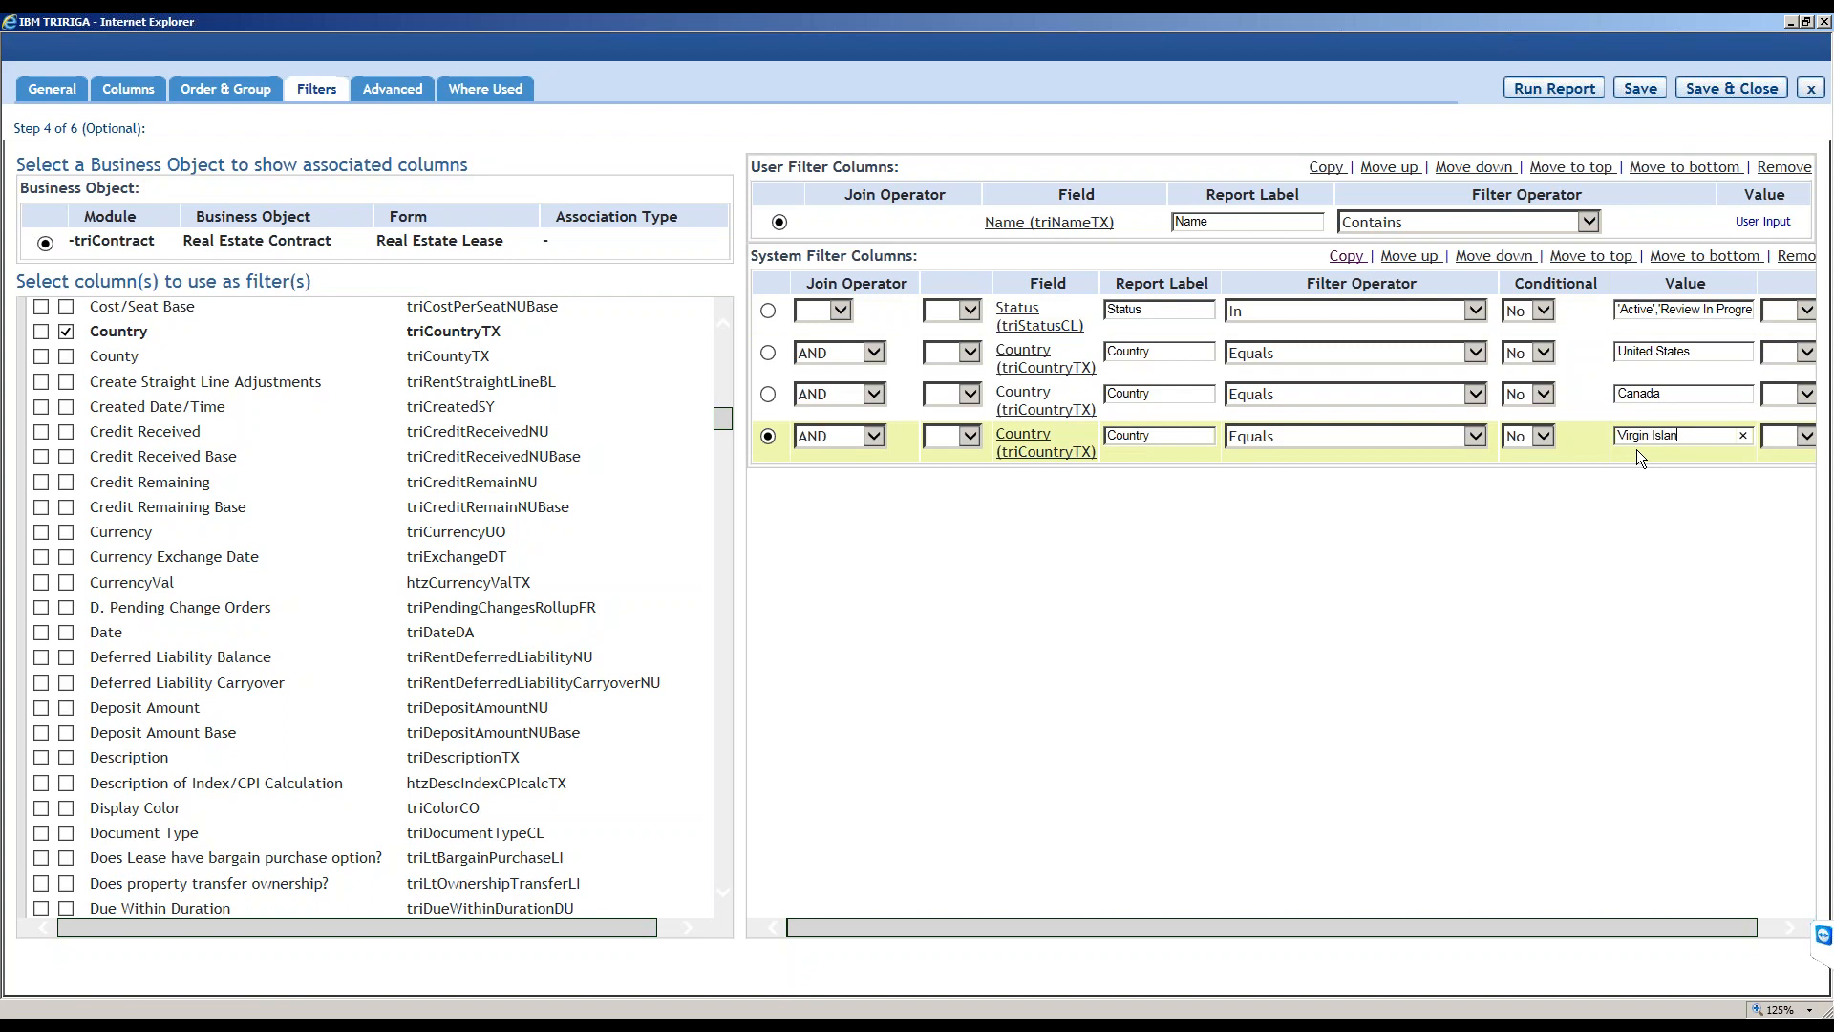
Filter the lease list behind the editor by Country "virgin" without a System Status filter, to check the country's wording.
{"action": "left_click_drag", "start_coordinate": [1600, 22], "coordinate": [229, 246]}
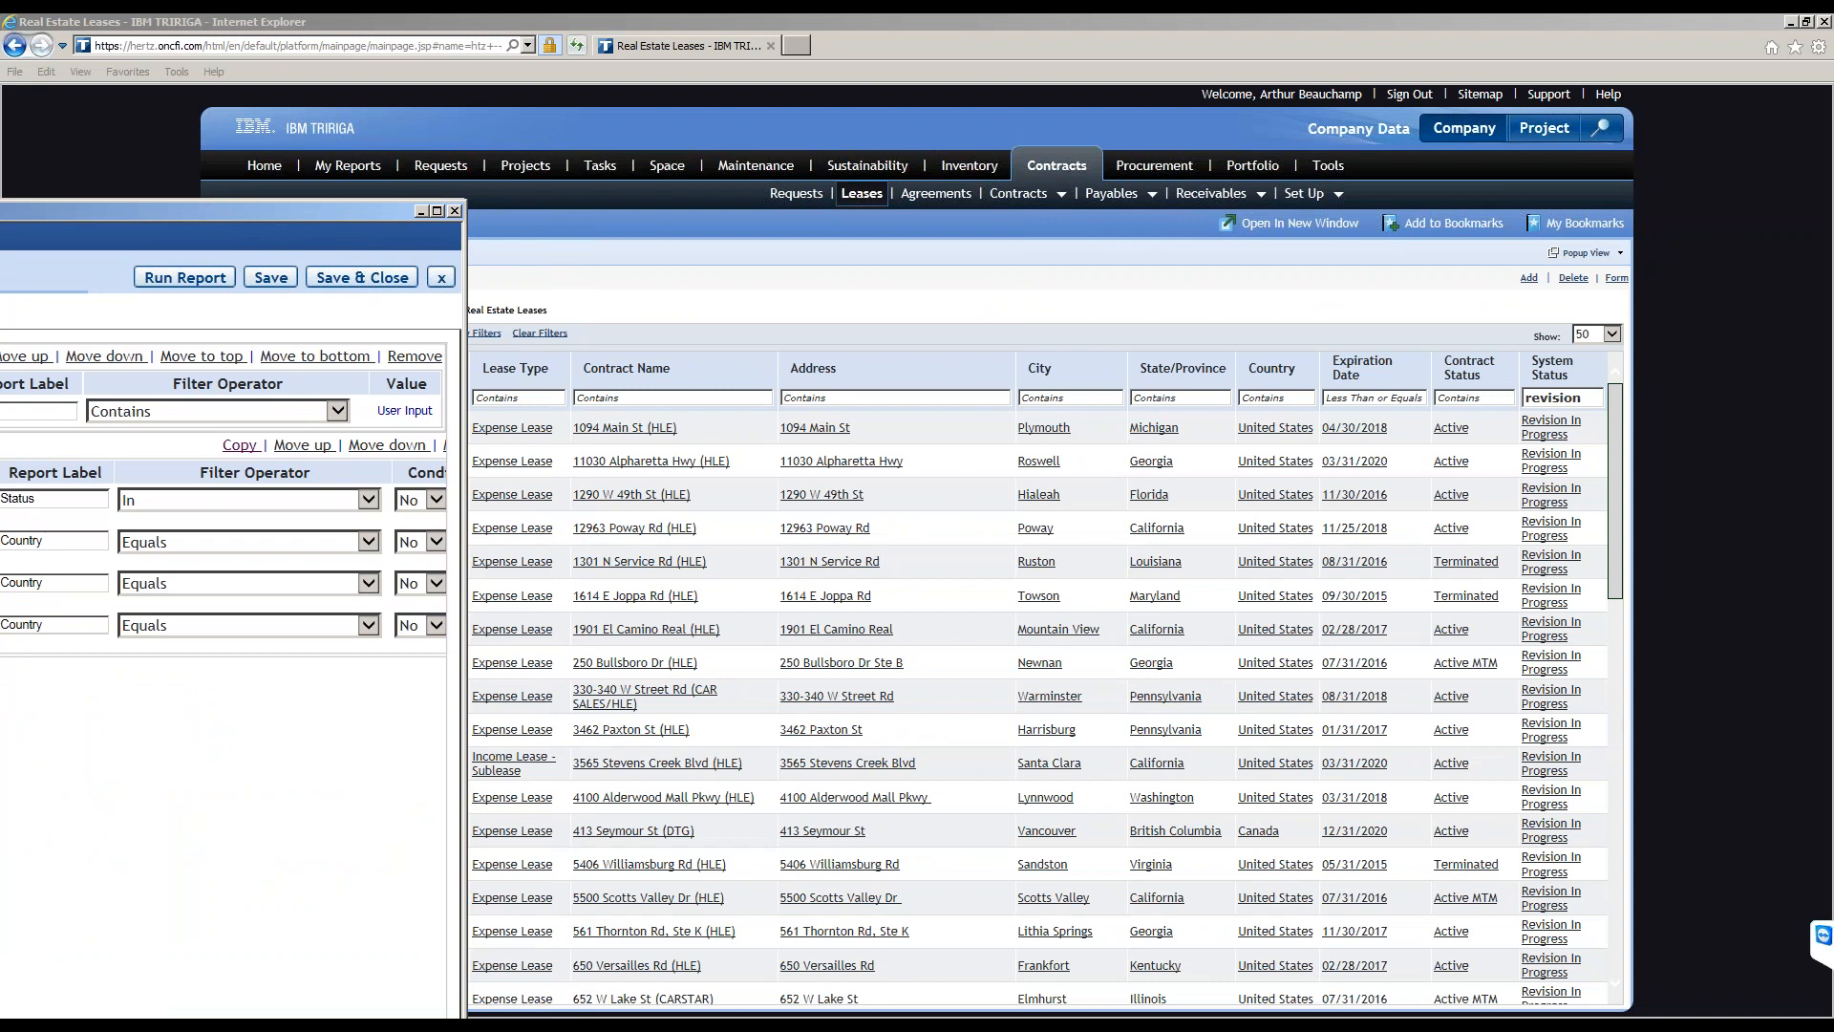
{"action": "left_click", "coordinate": [1273, 401]}
{"action": "type", "text": "virgin"}
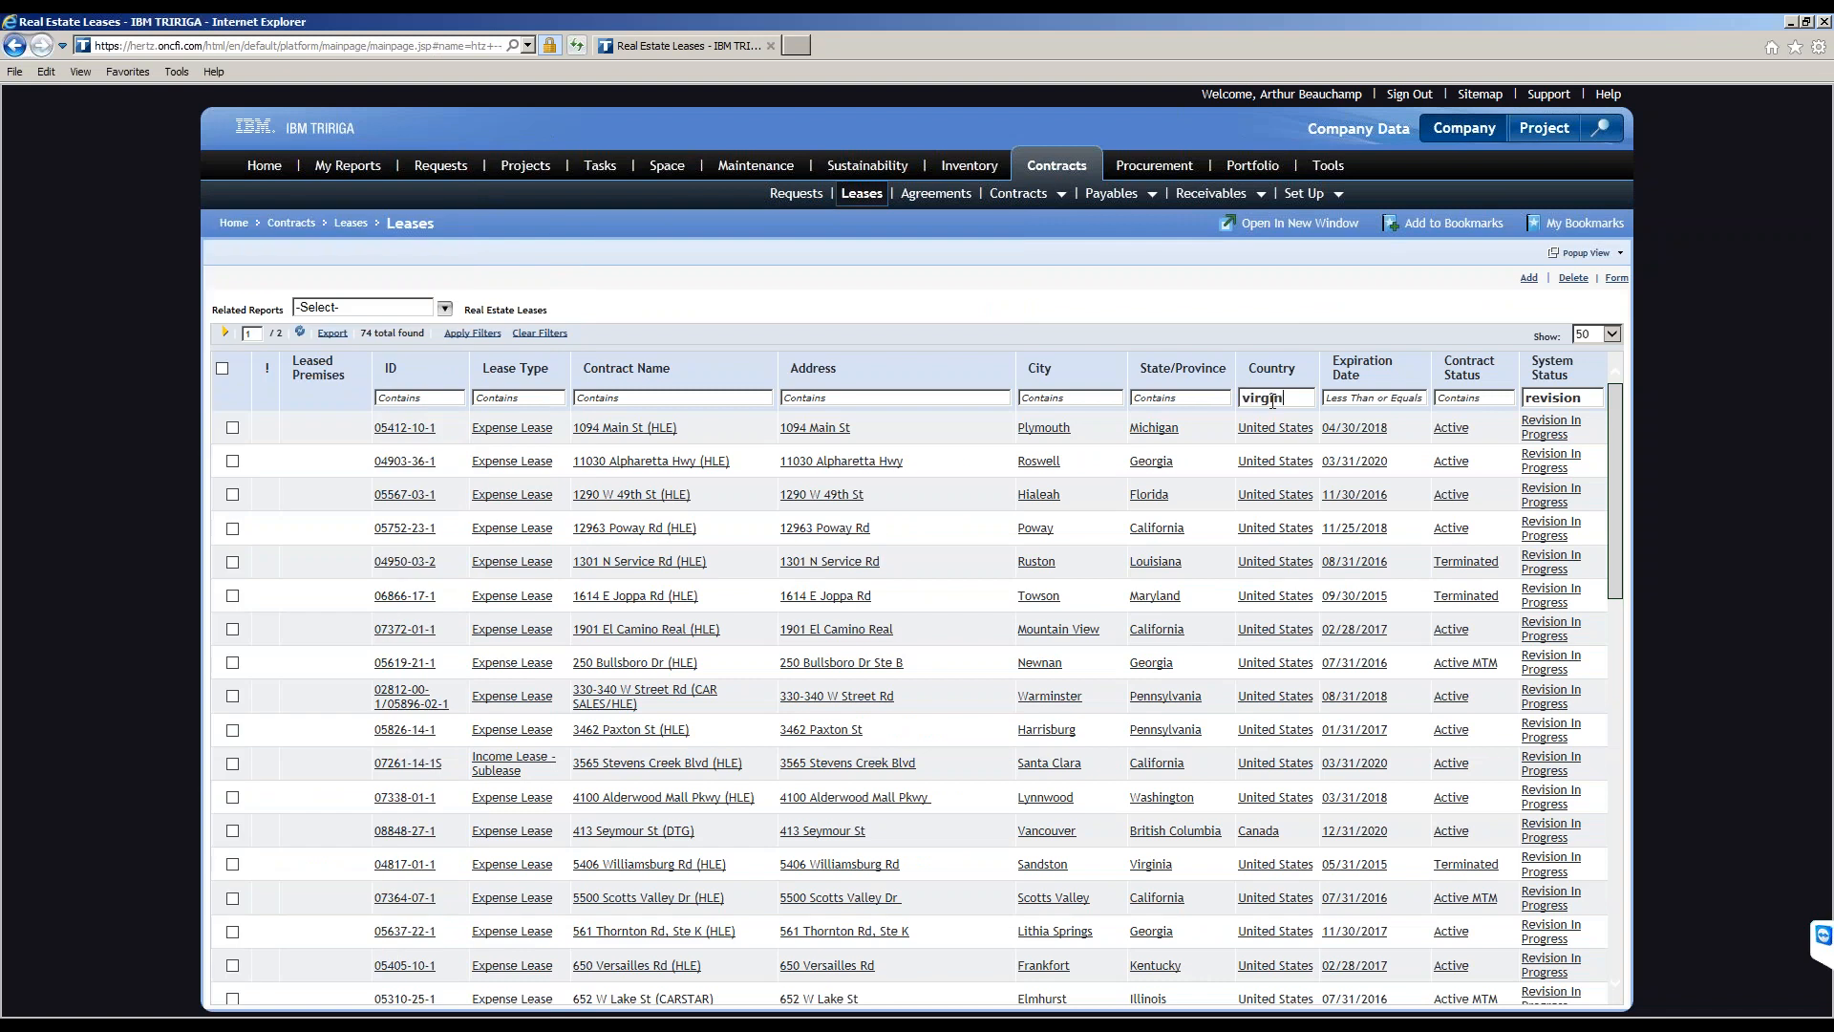
{"action": "key", "text": "Return"}
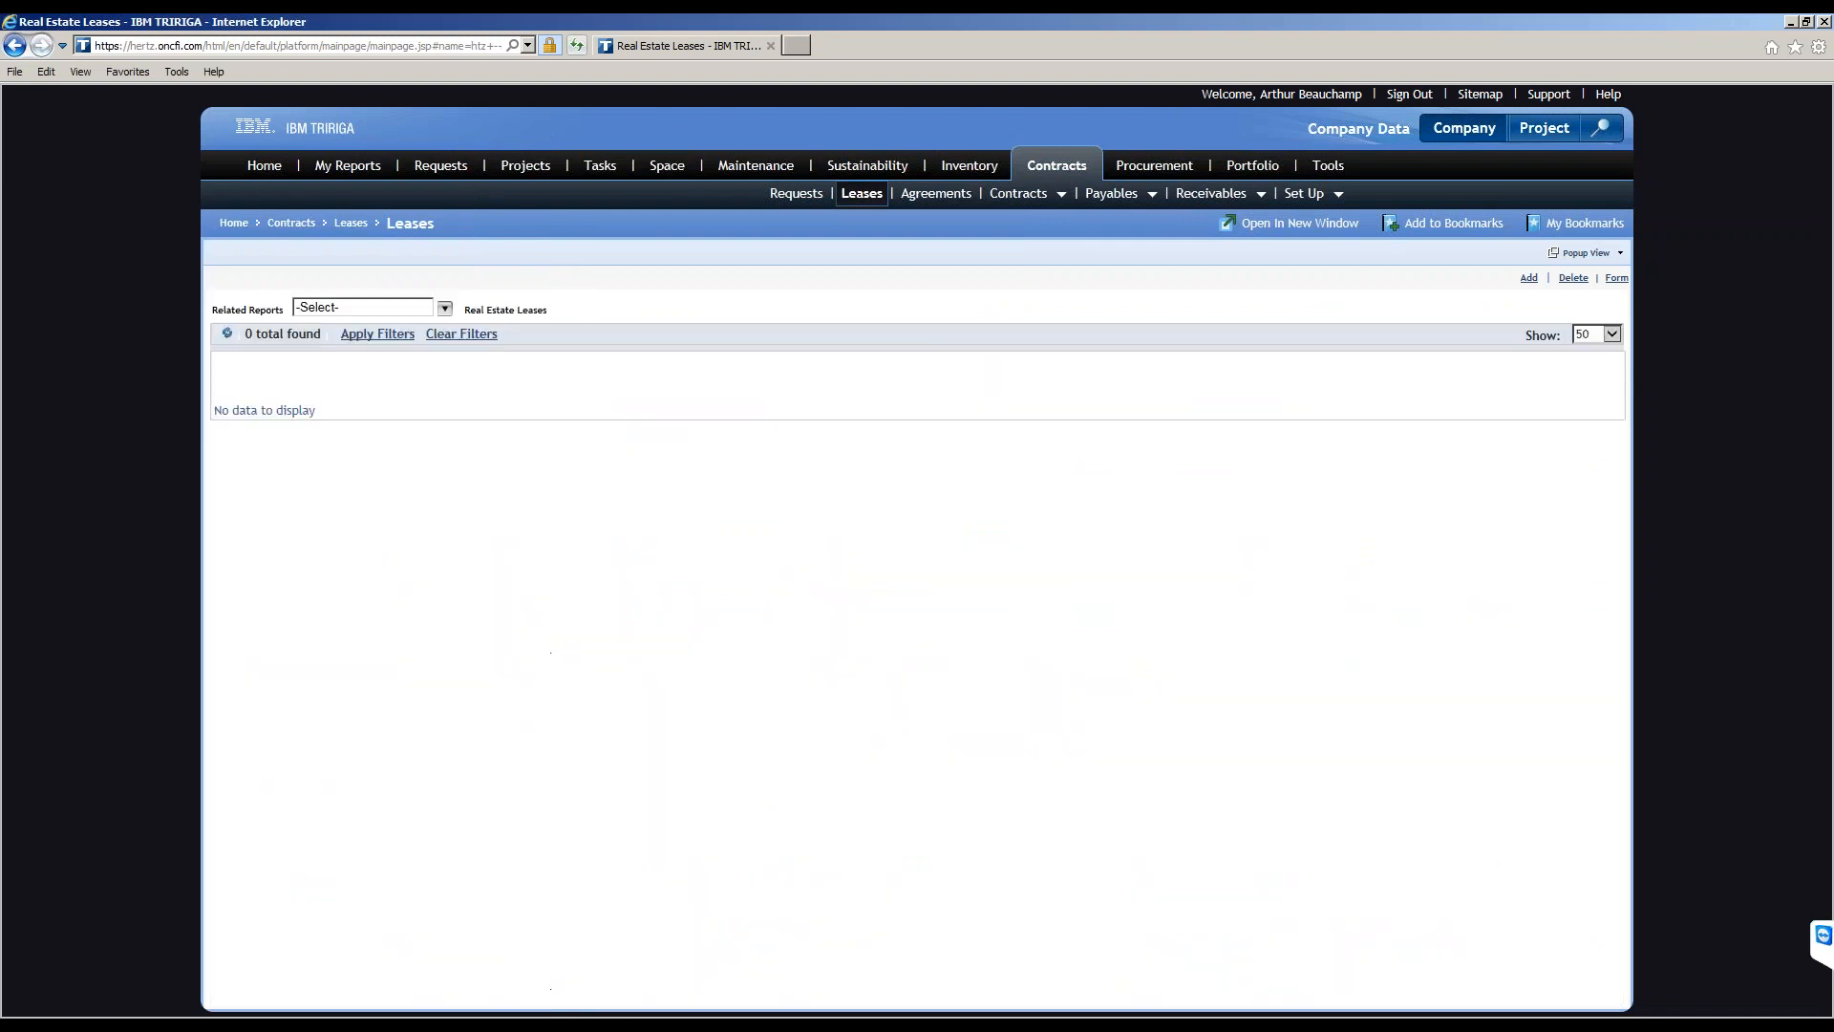
{"action": "double_click", "coordinate": [1595, 390]}
{"action": "key", "text": "BackSpace"}
{"action": "key", "text": "Return"}
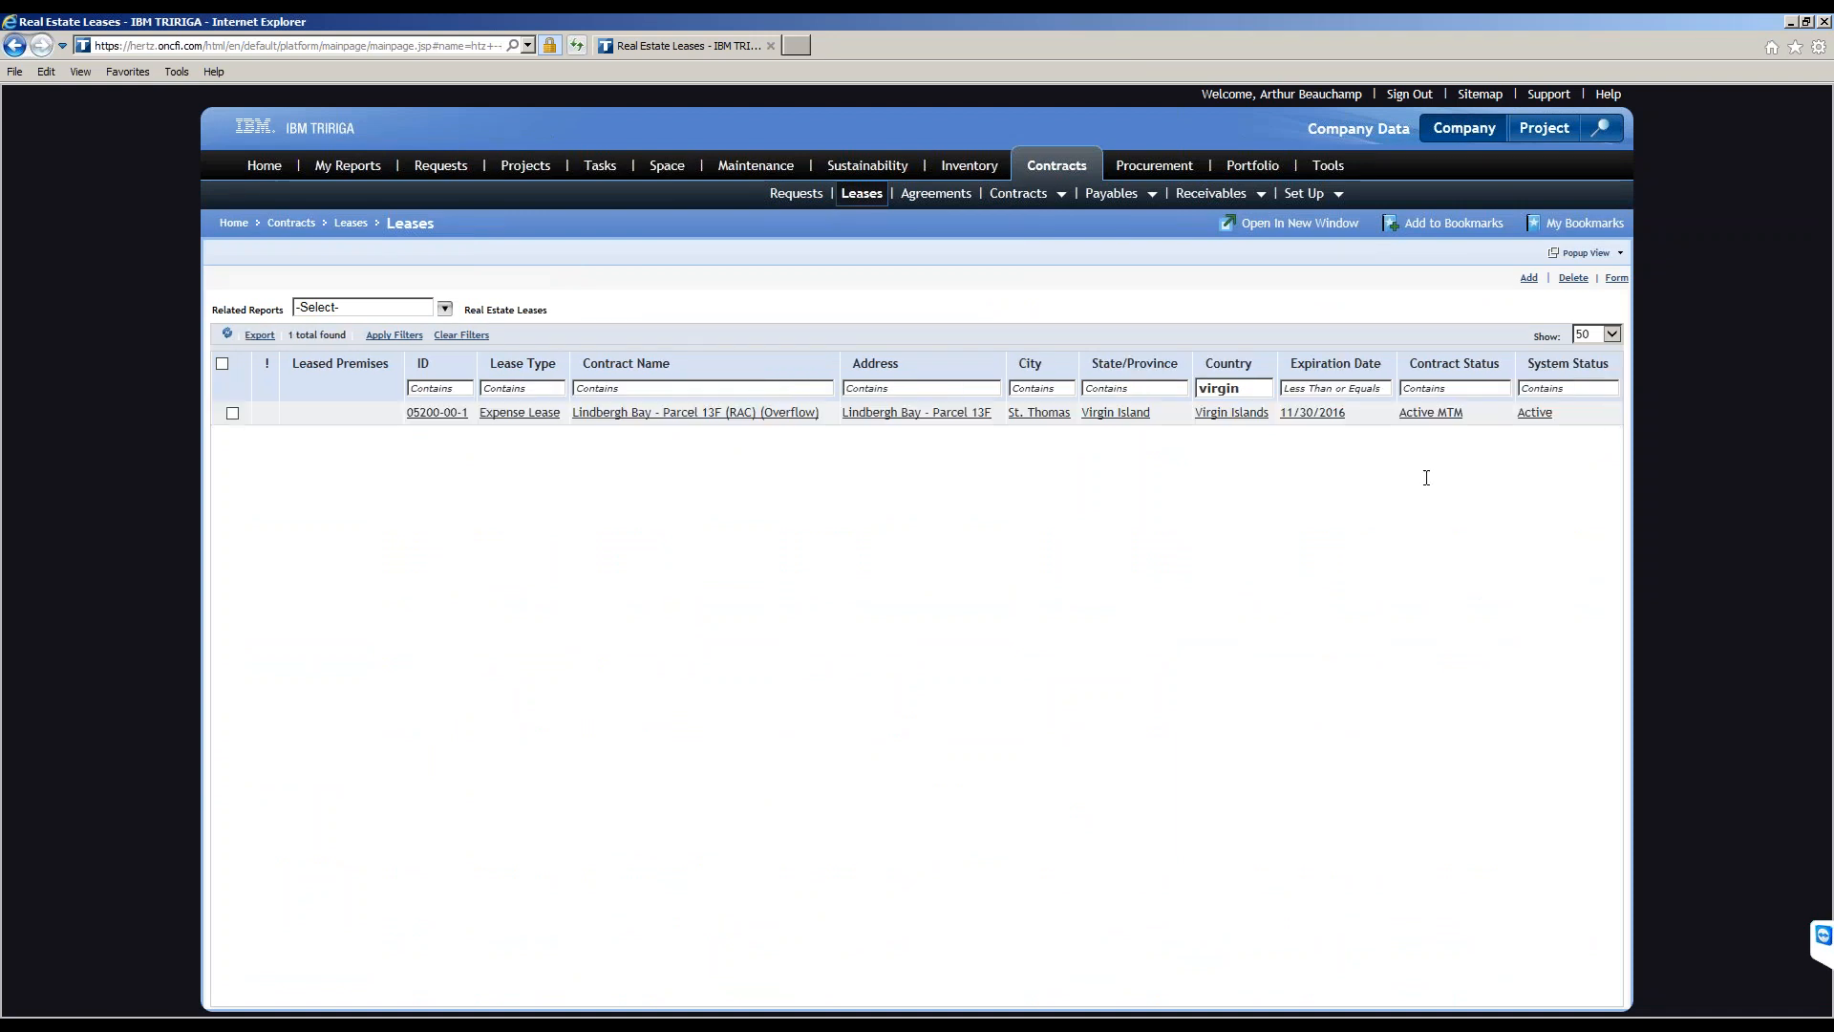
Return to the maximized report editor and set the join operators of the Canada and Virgin Islands filters to OR.
{"action": "left_click_drag", "start_coordinate": [0, 208], "coordinate": [963, 203]}
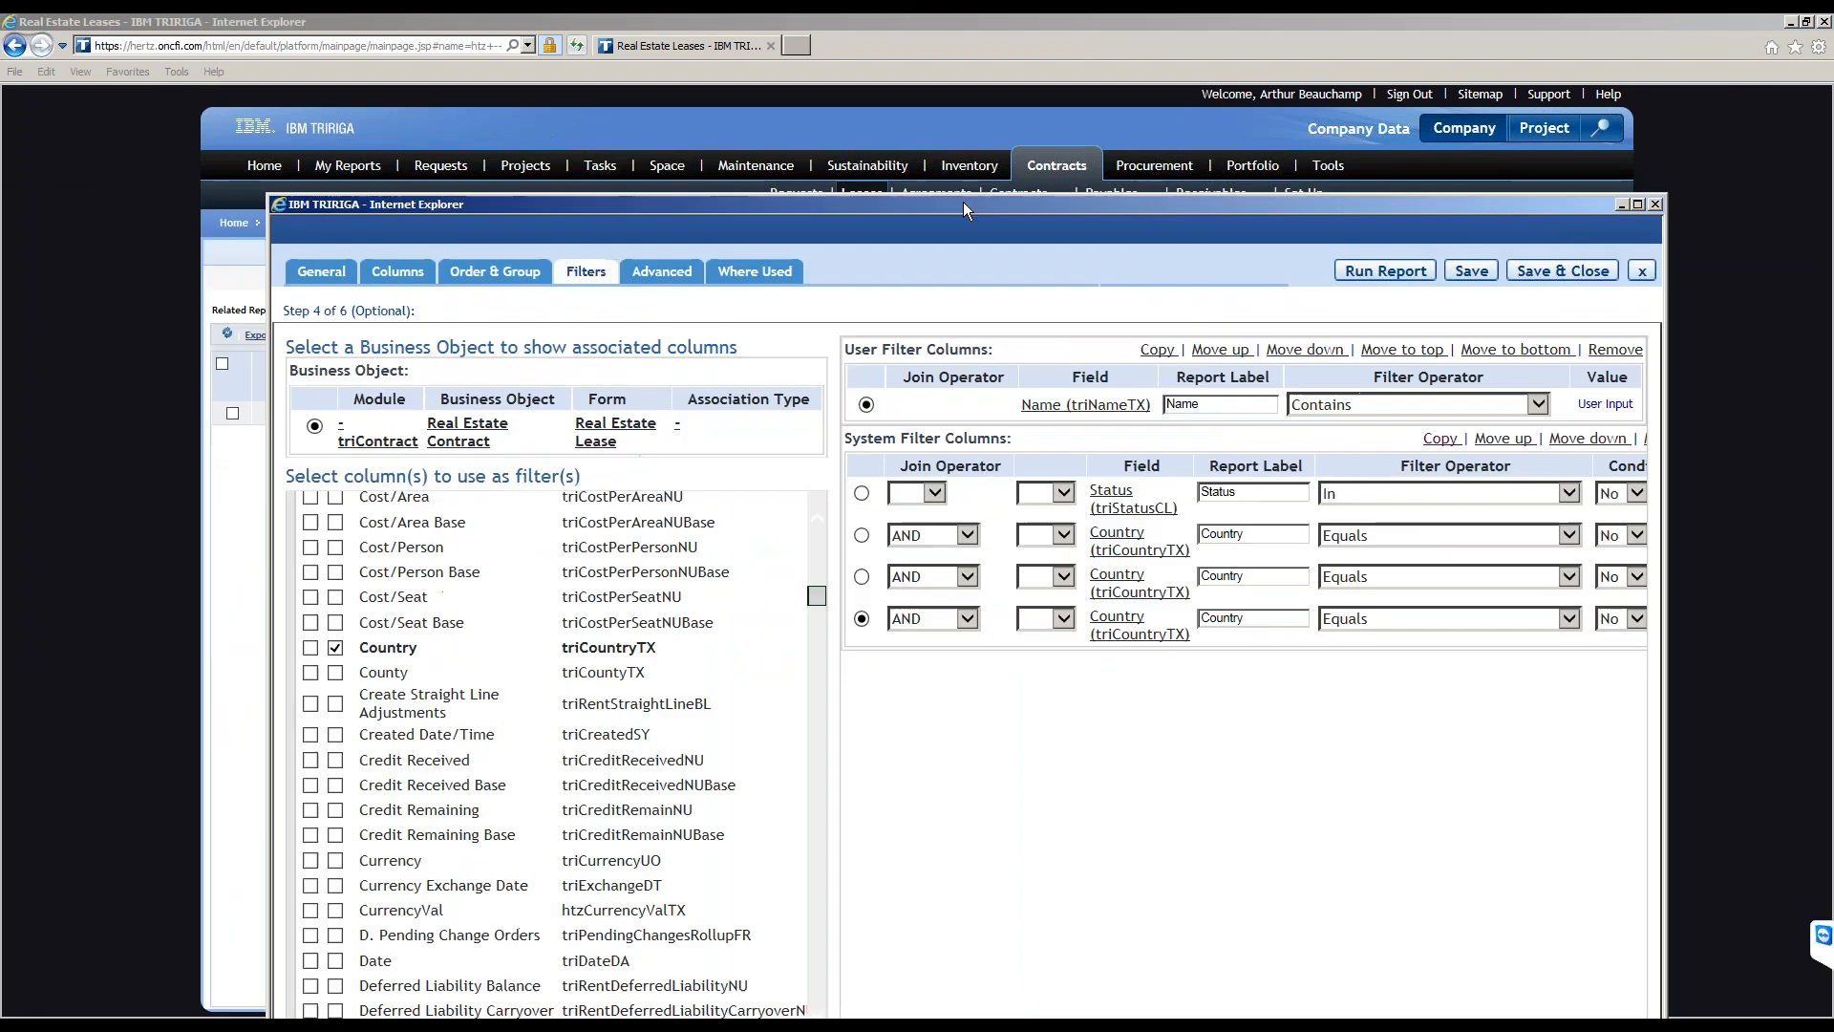
{"action": "double_click", "coordinate": [962, 202]}
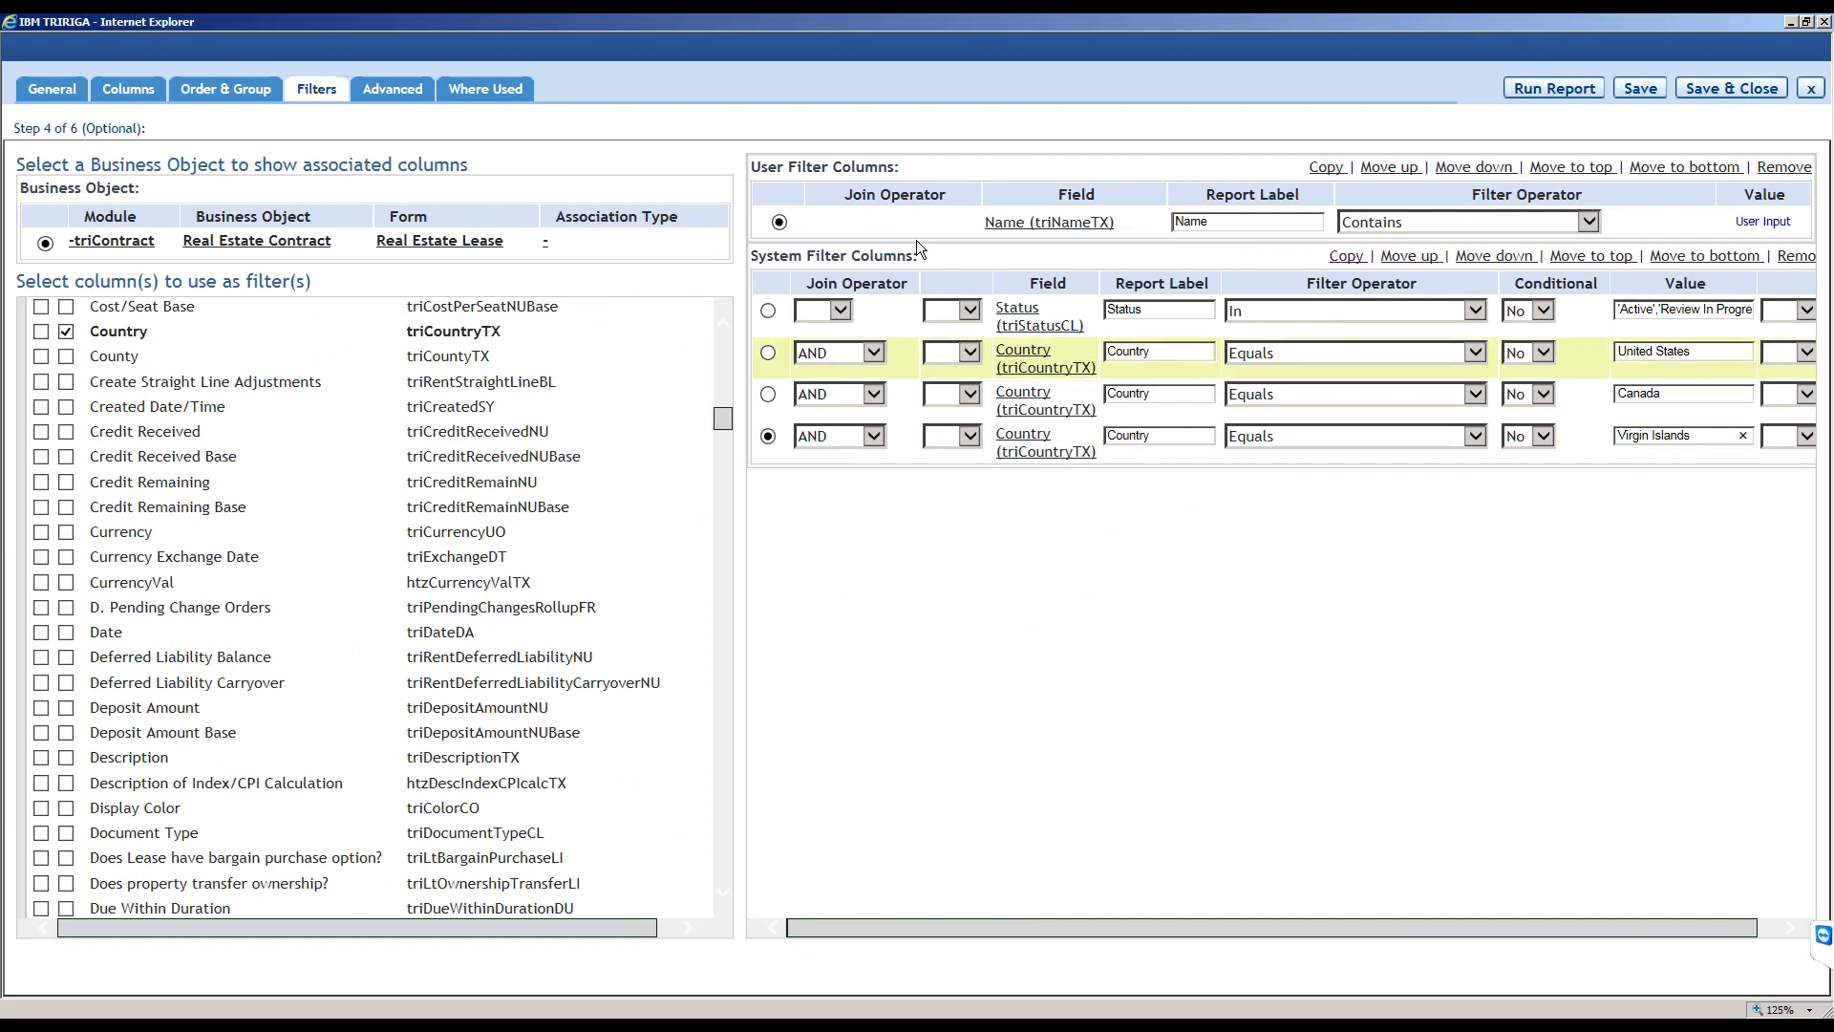
{"action": "left_click", "coordinate": [854, 397]}
{"action": "left_click", "coordinate": [846, 411]}
{"action": "left_click", "coordinate": [853, 437]}
{"action": "left_click", "coordinate": [838, 455]}
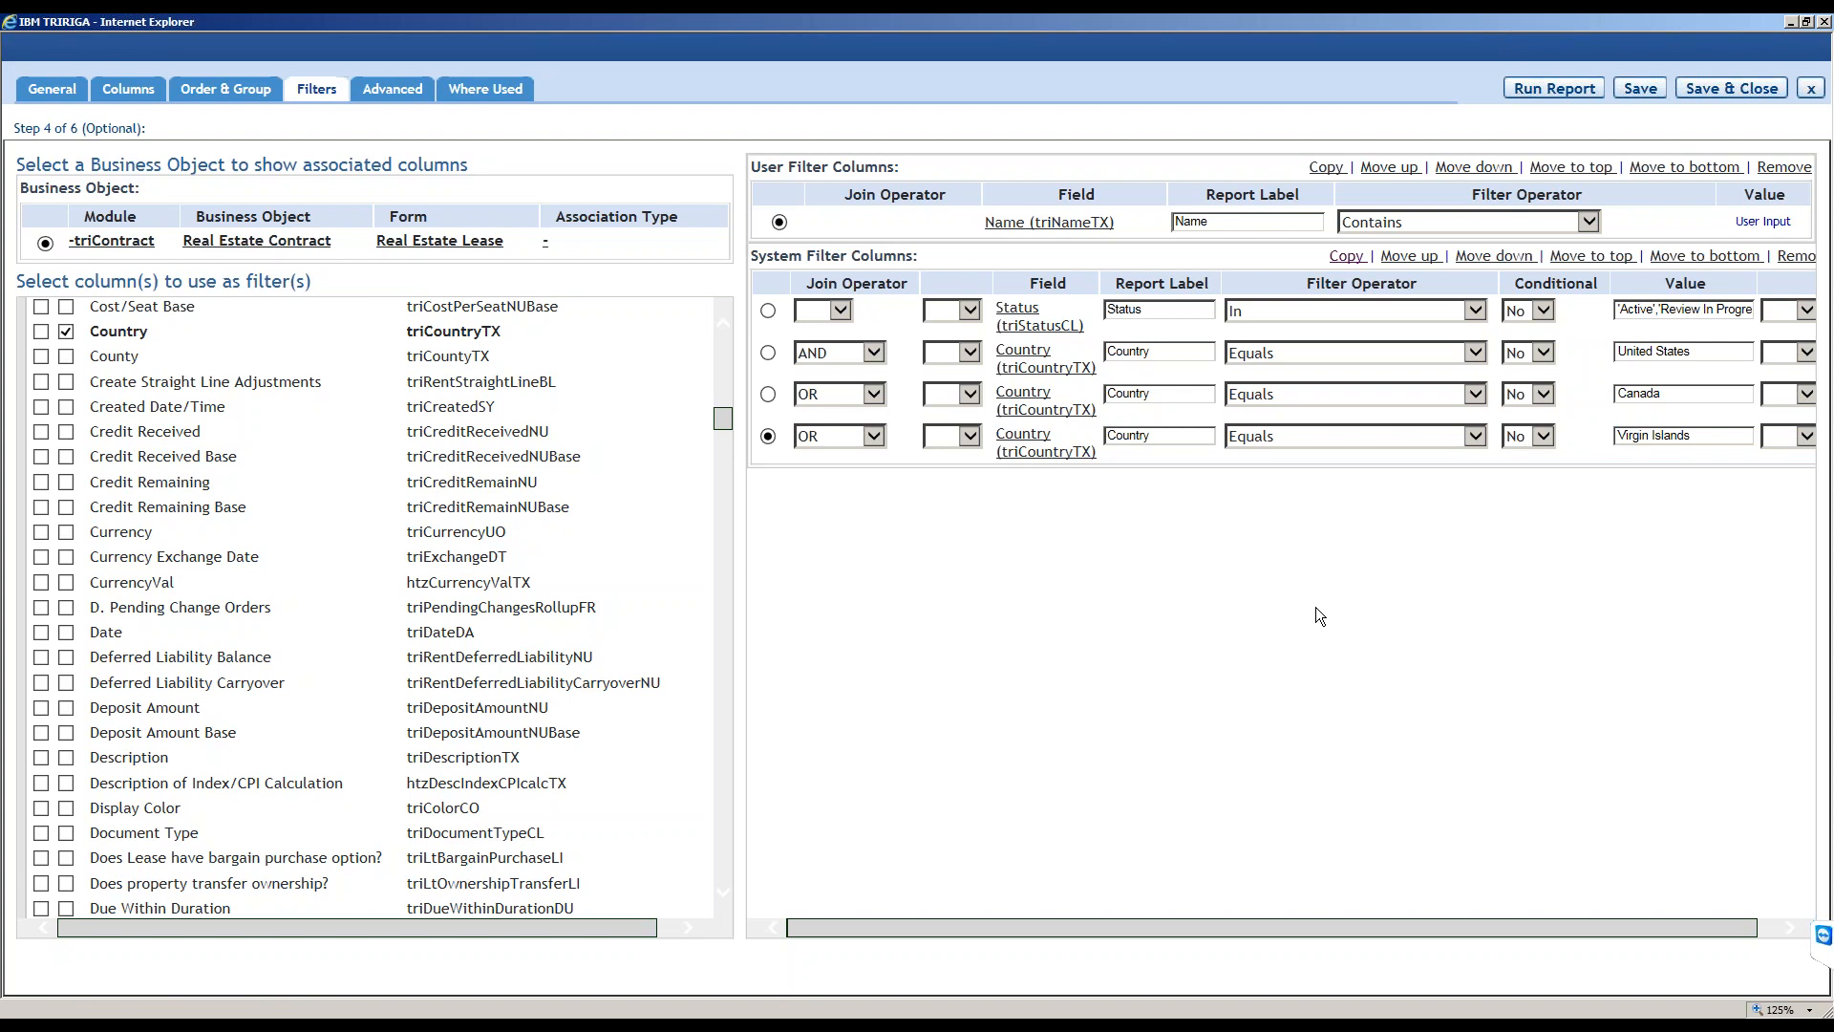
Group the three Country filters in level 1 parentheses, opening at United States and closing at Virgin Islands.
{"action": "left_click_drag", "start_coordinate": [1342, 925], "coordinate": [1252, 920]}
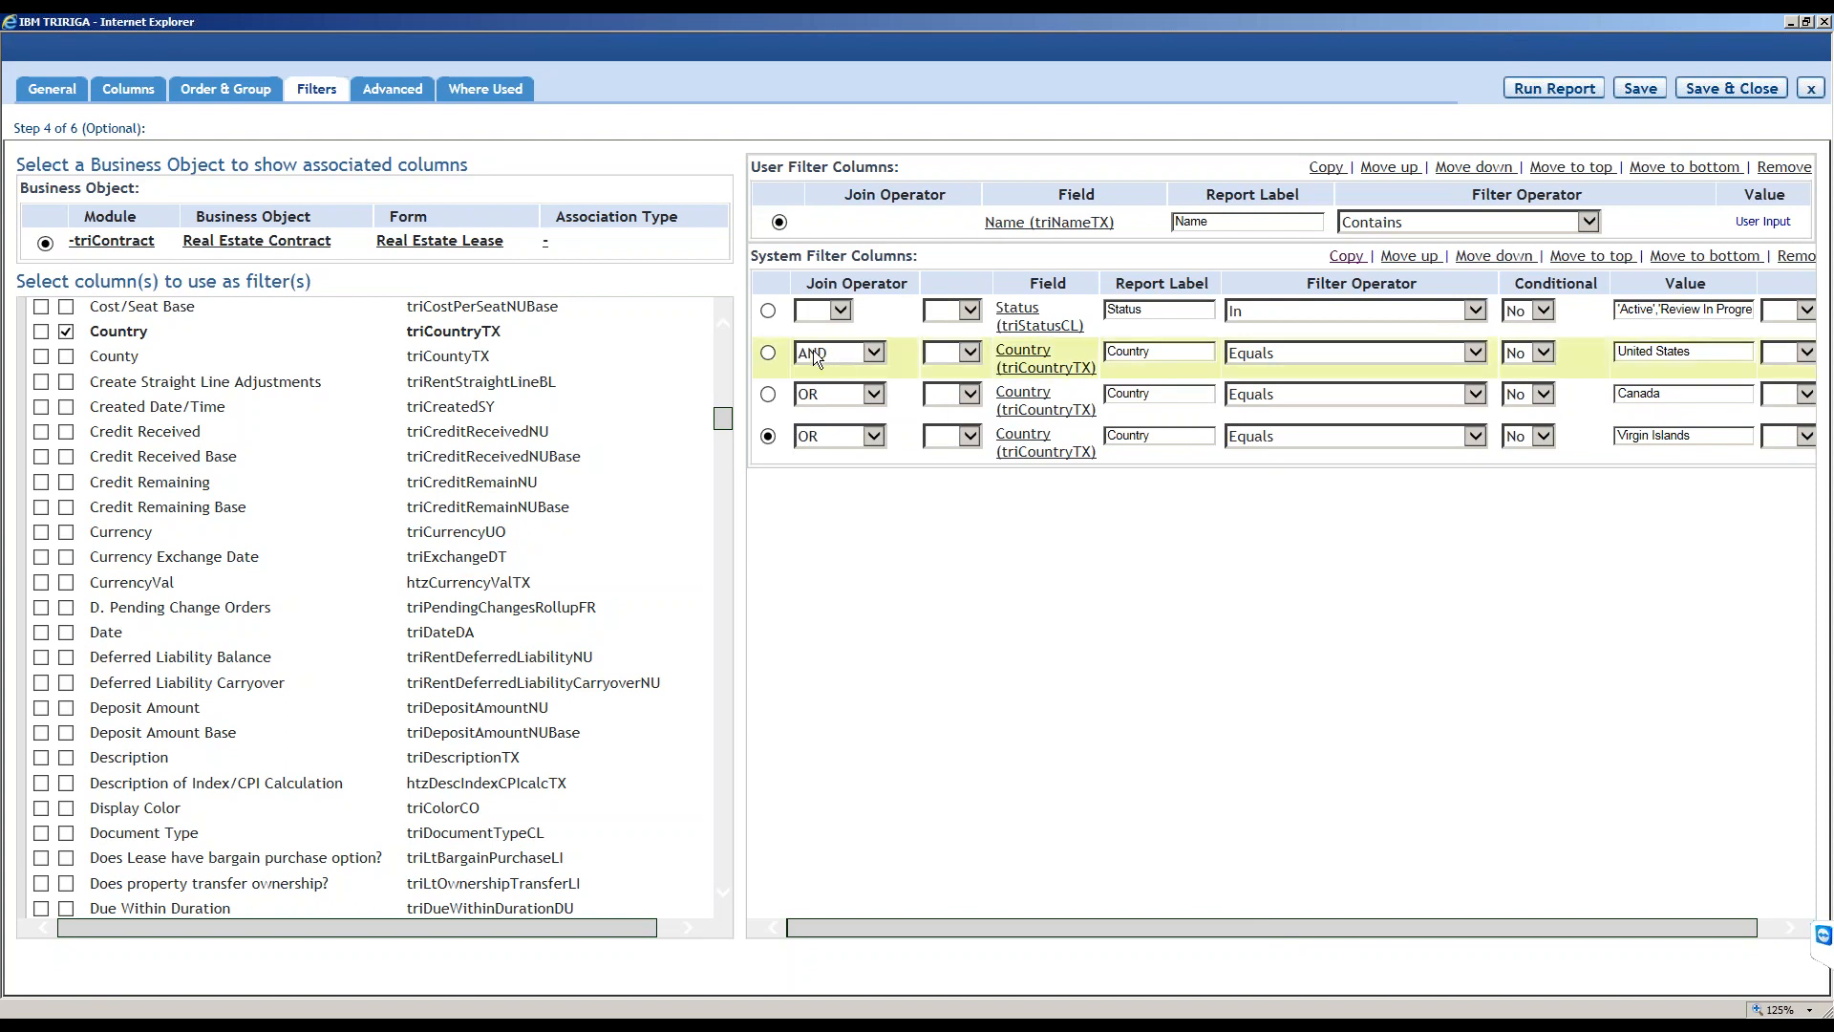
{"action": "left_click", "coordinate": [961, 352]}
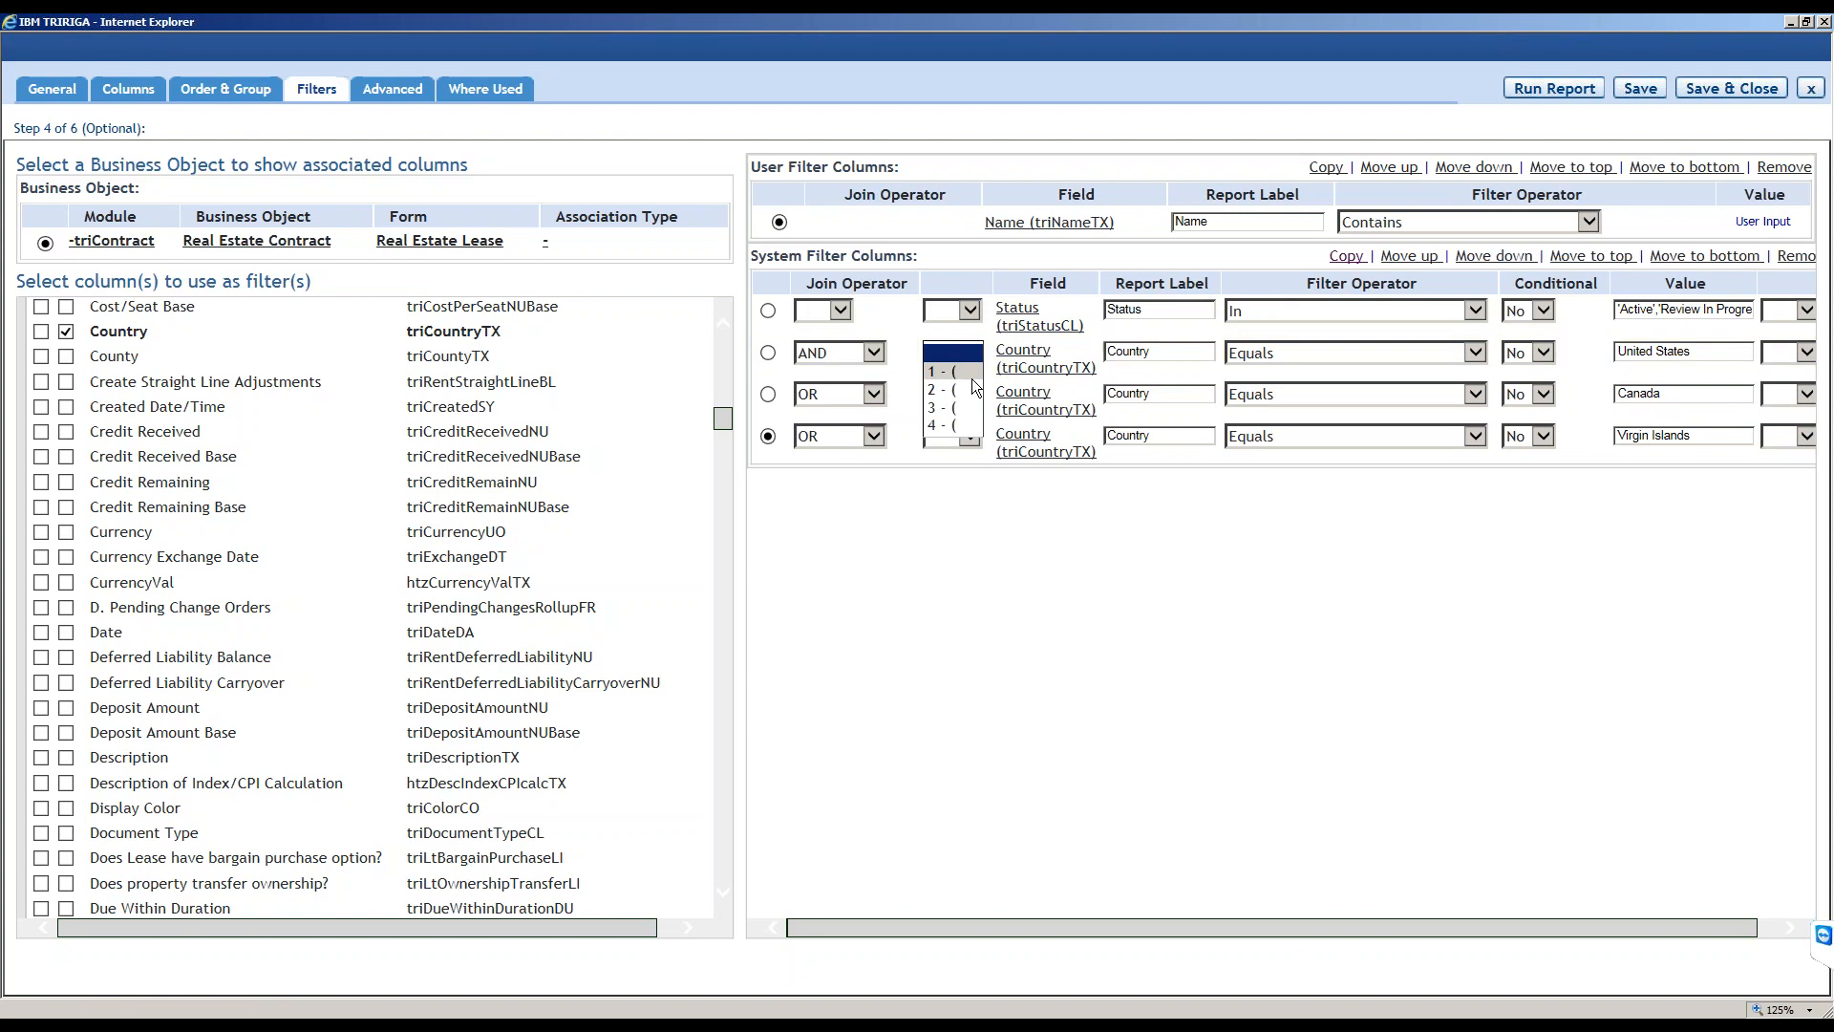
{"action": "left_click", "coordinate": [974, 519]}
{"action": "left_click", "coordinate": [972, 353]}
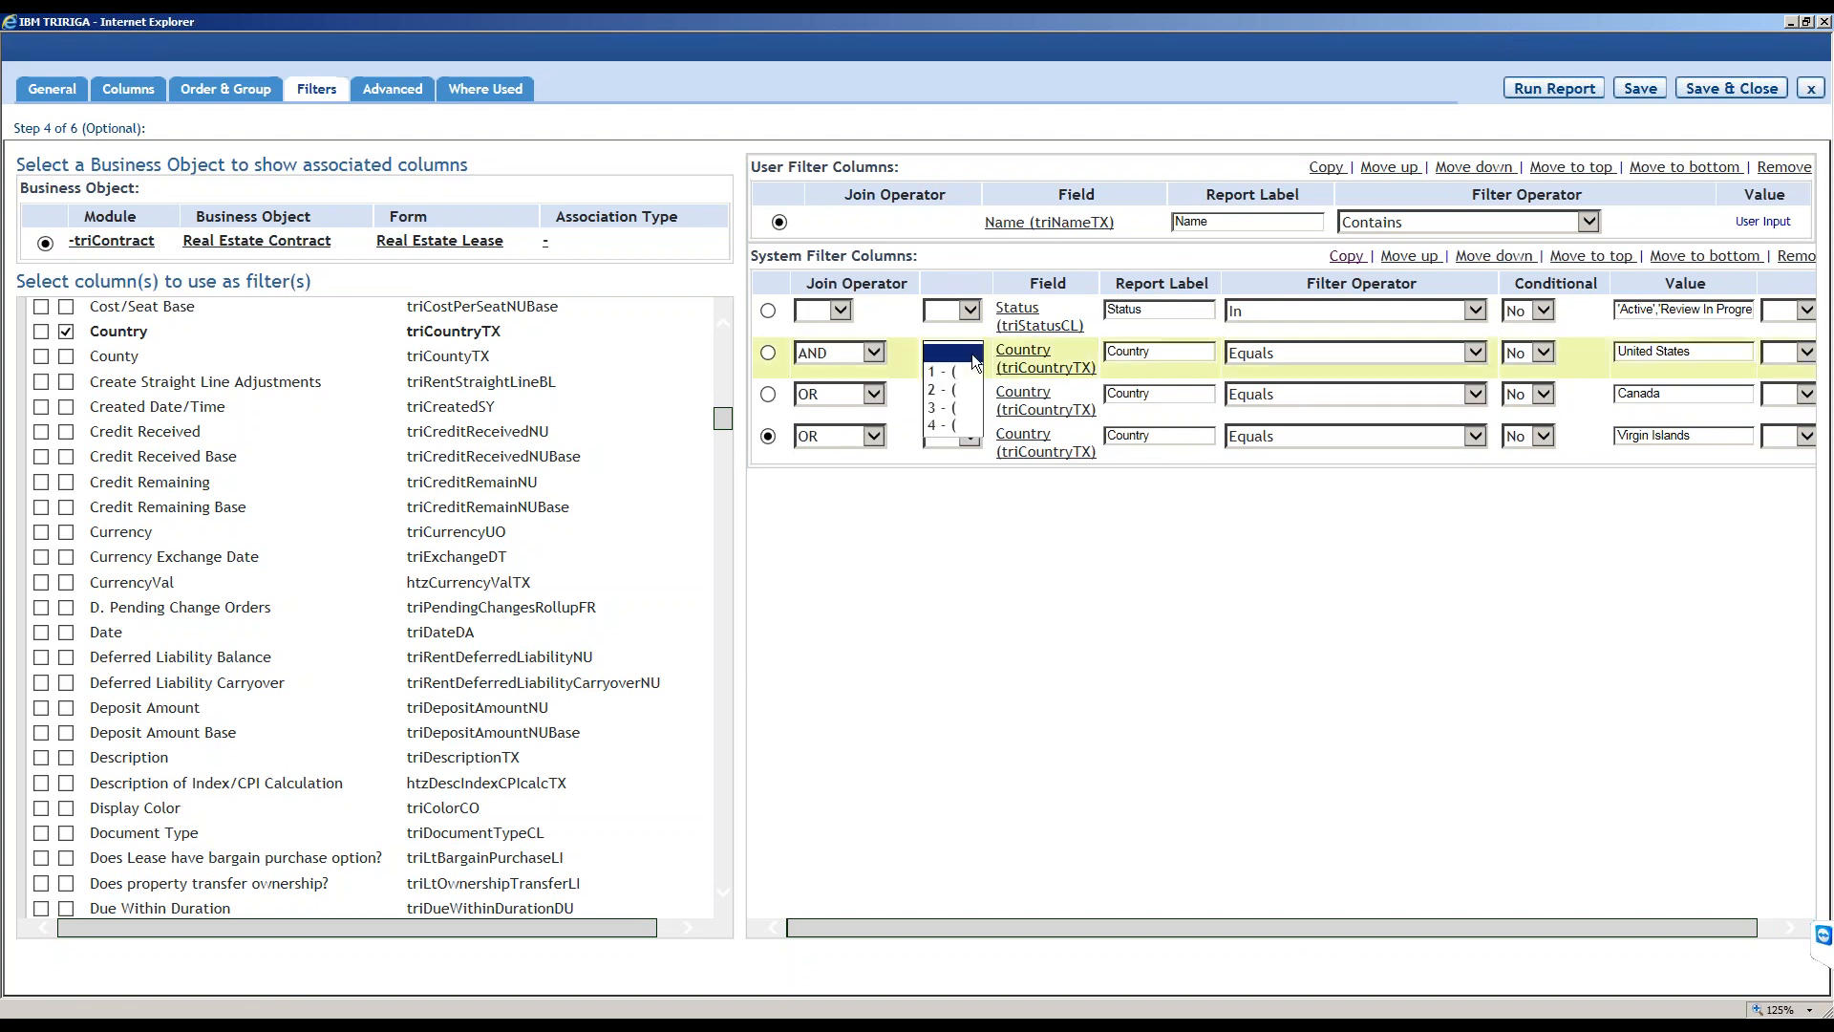
{"action": "left_click", "coordinate": [951, 370]}
{"action": "left_click", "coordinate": [1788, 437]}
{"action": "left_click", "coordinate": [1782, 457]}
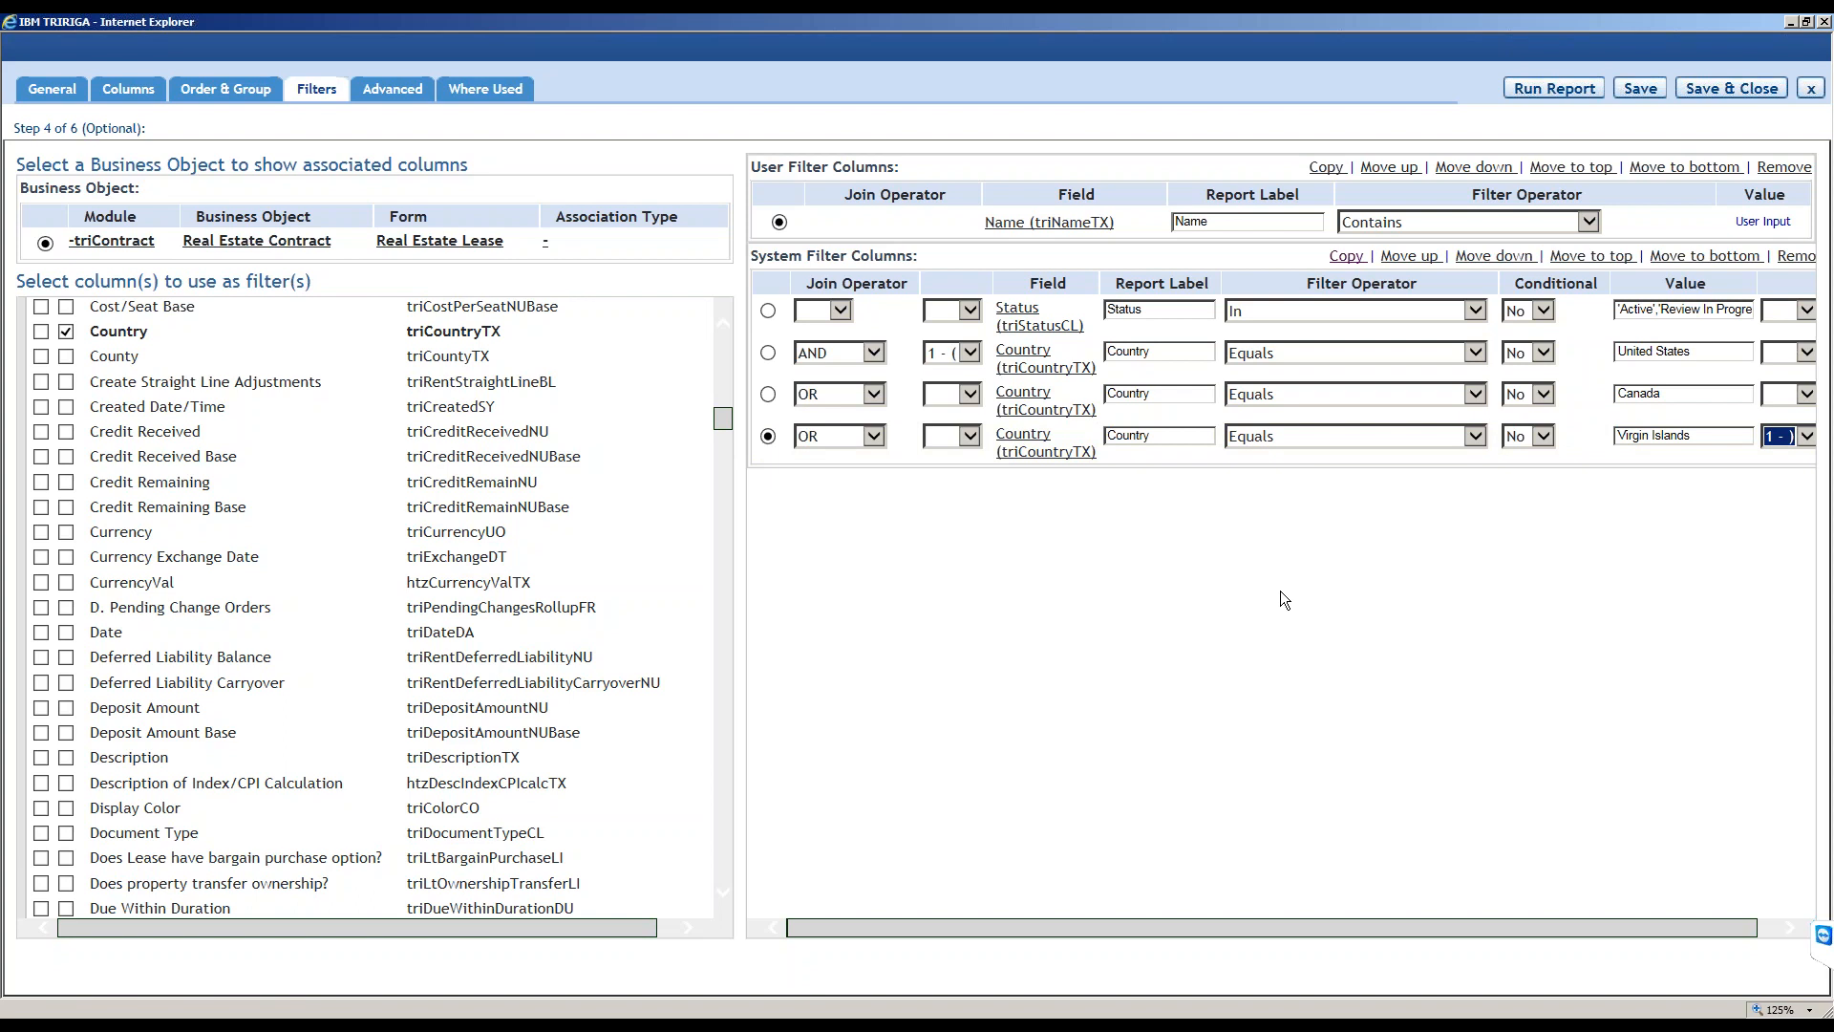
{"action": "left_click", "coordinate": [1352, 623]}
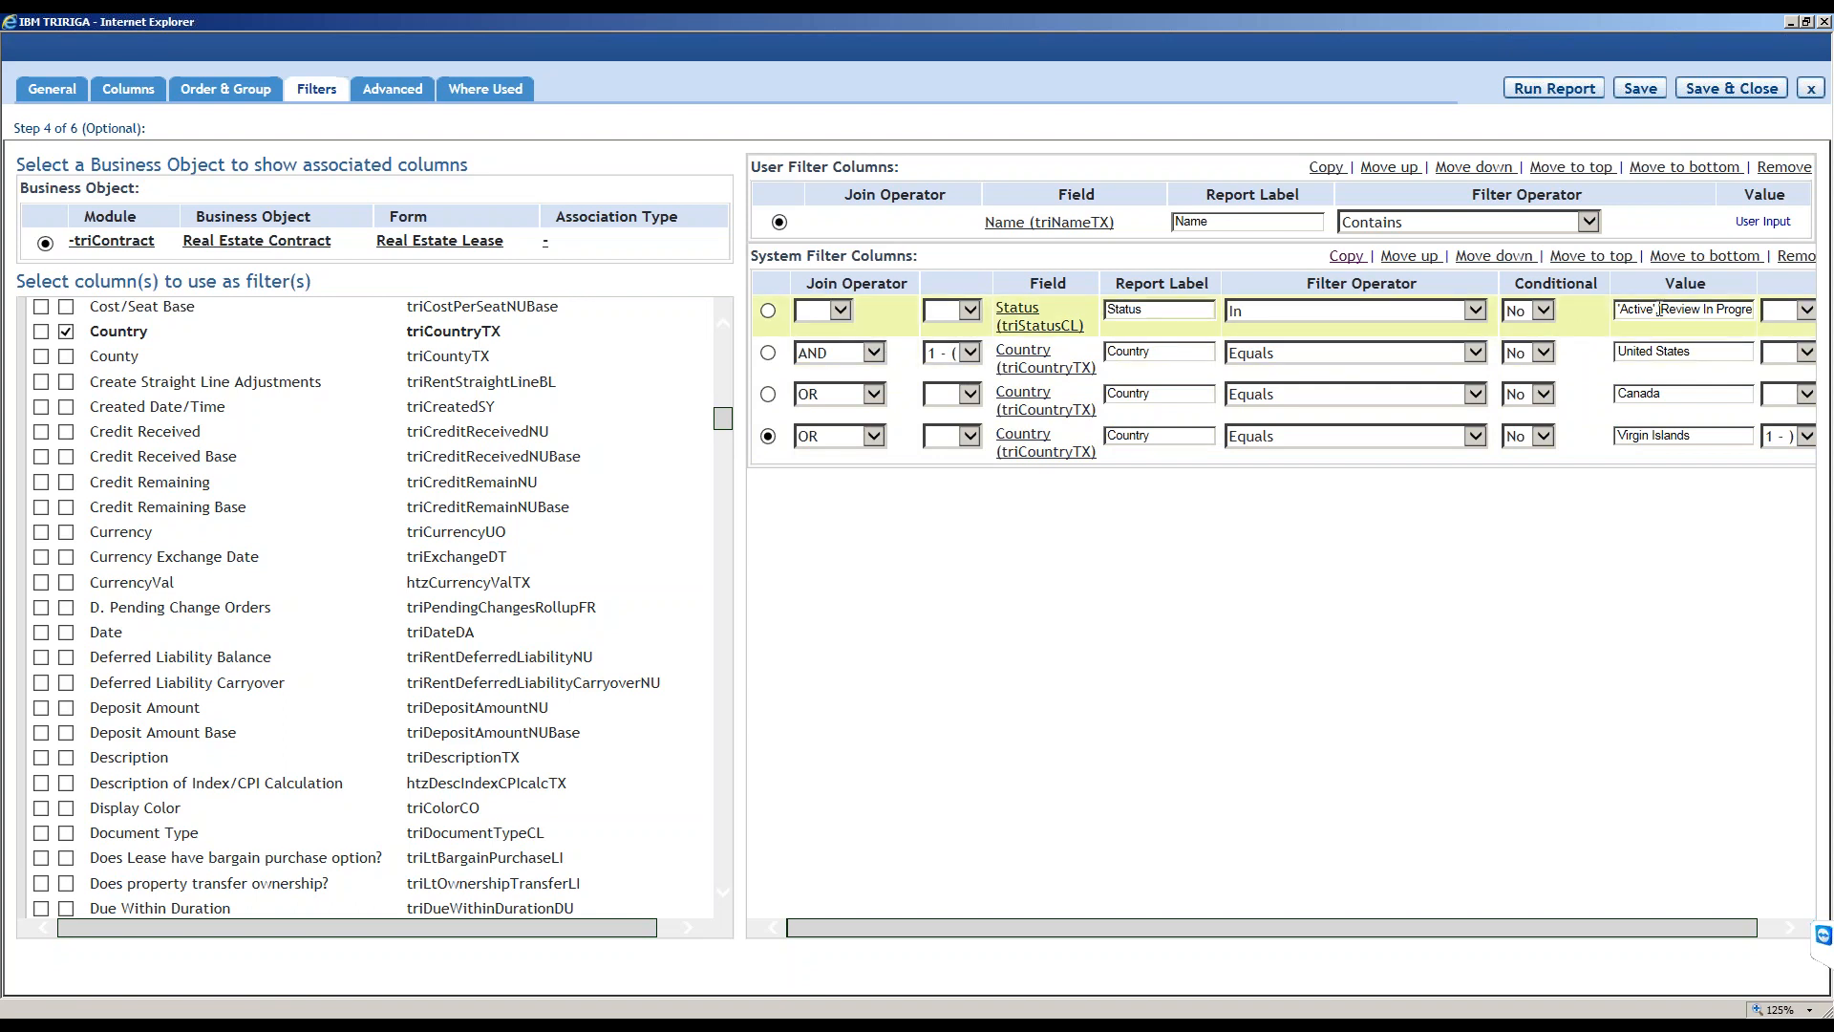
Review the full list of statuses in the Status filter's value and save the report.
{"action": "left_click_drag", "start_coordinate": [1699, 313], "coordinate": [1652, 547]}
{"action": "left_click", "coordinate": [1647, 588]}
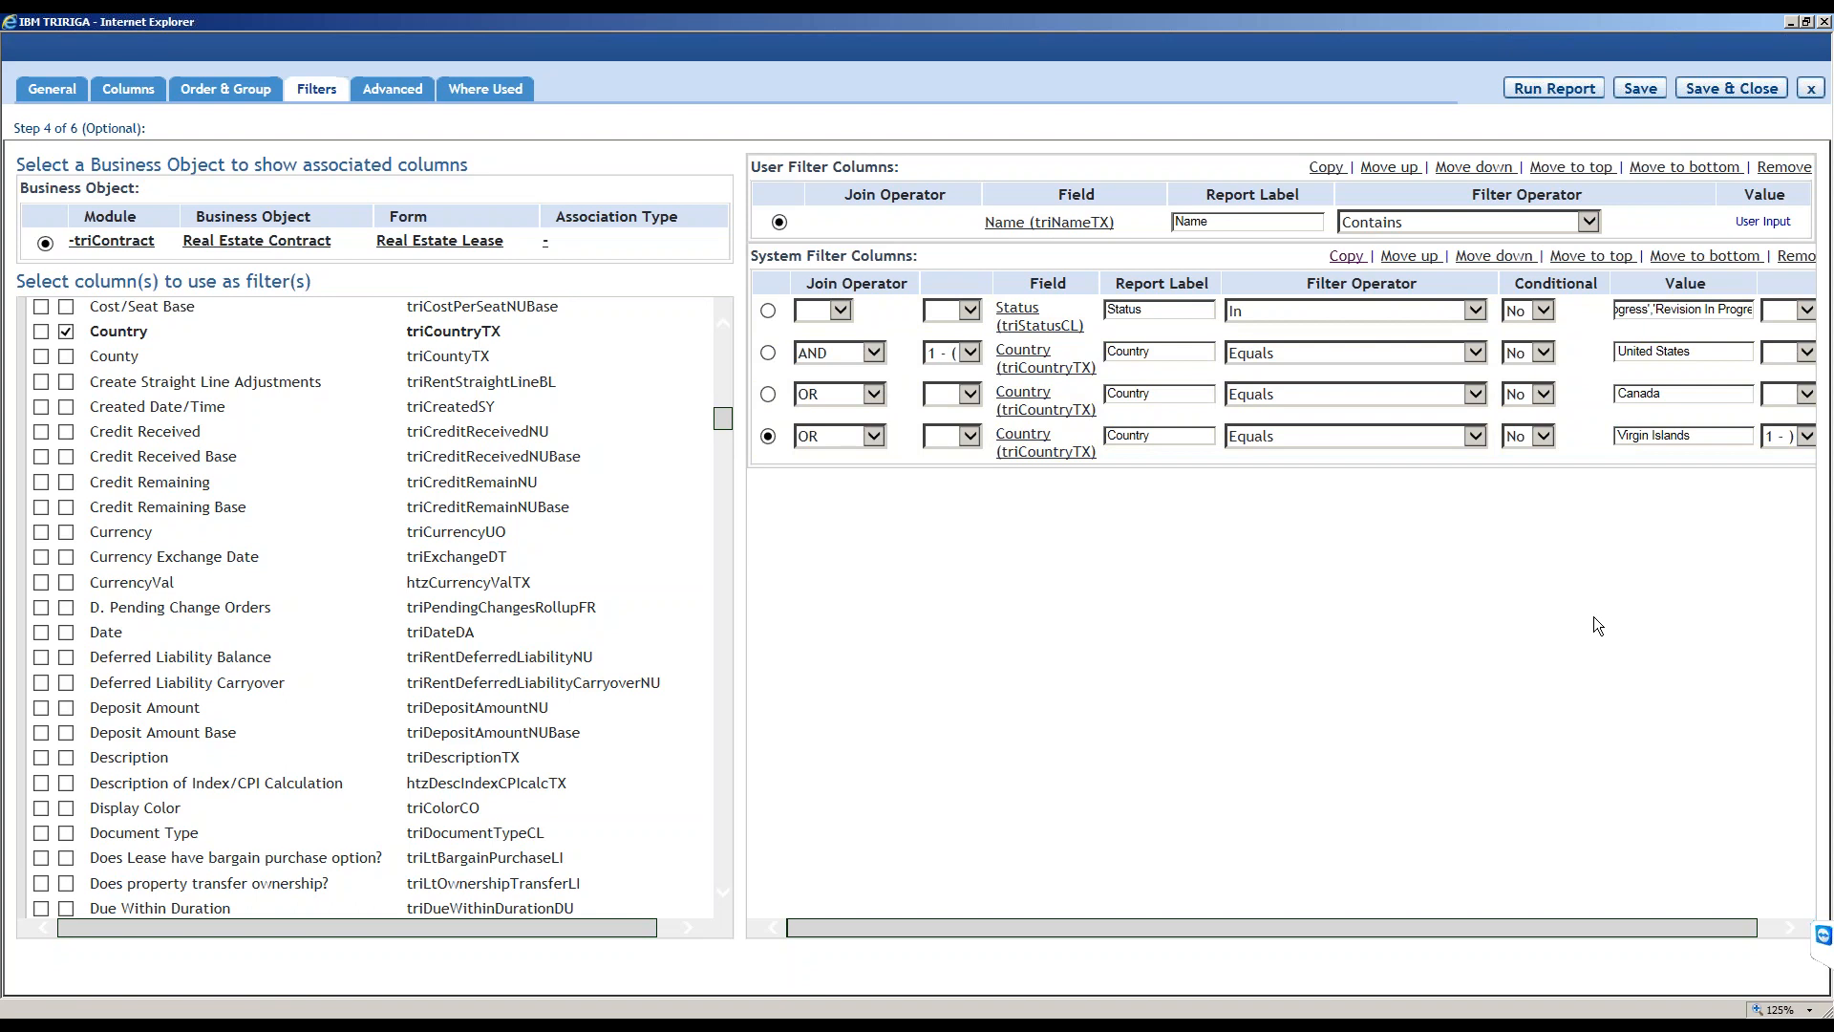
{"action": "left_click", "coordinate": [1638, 88]}
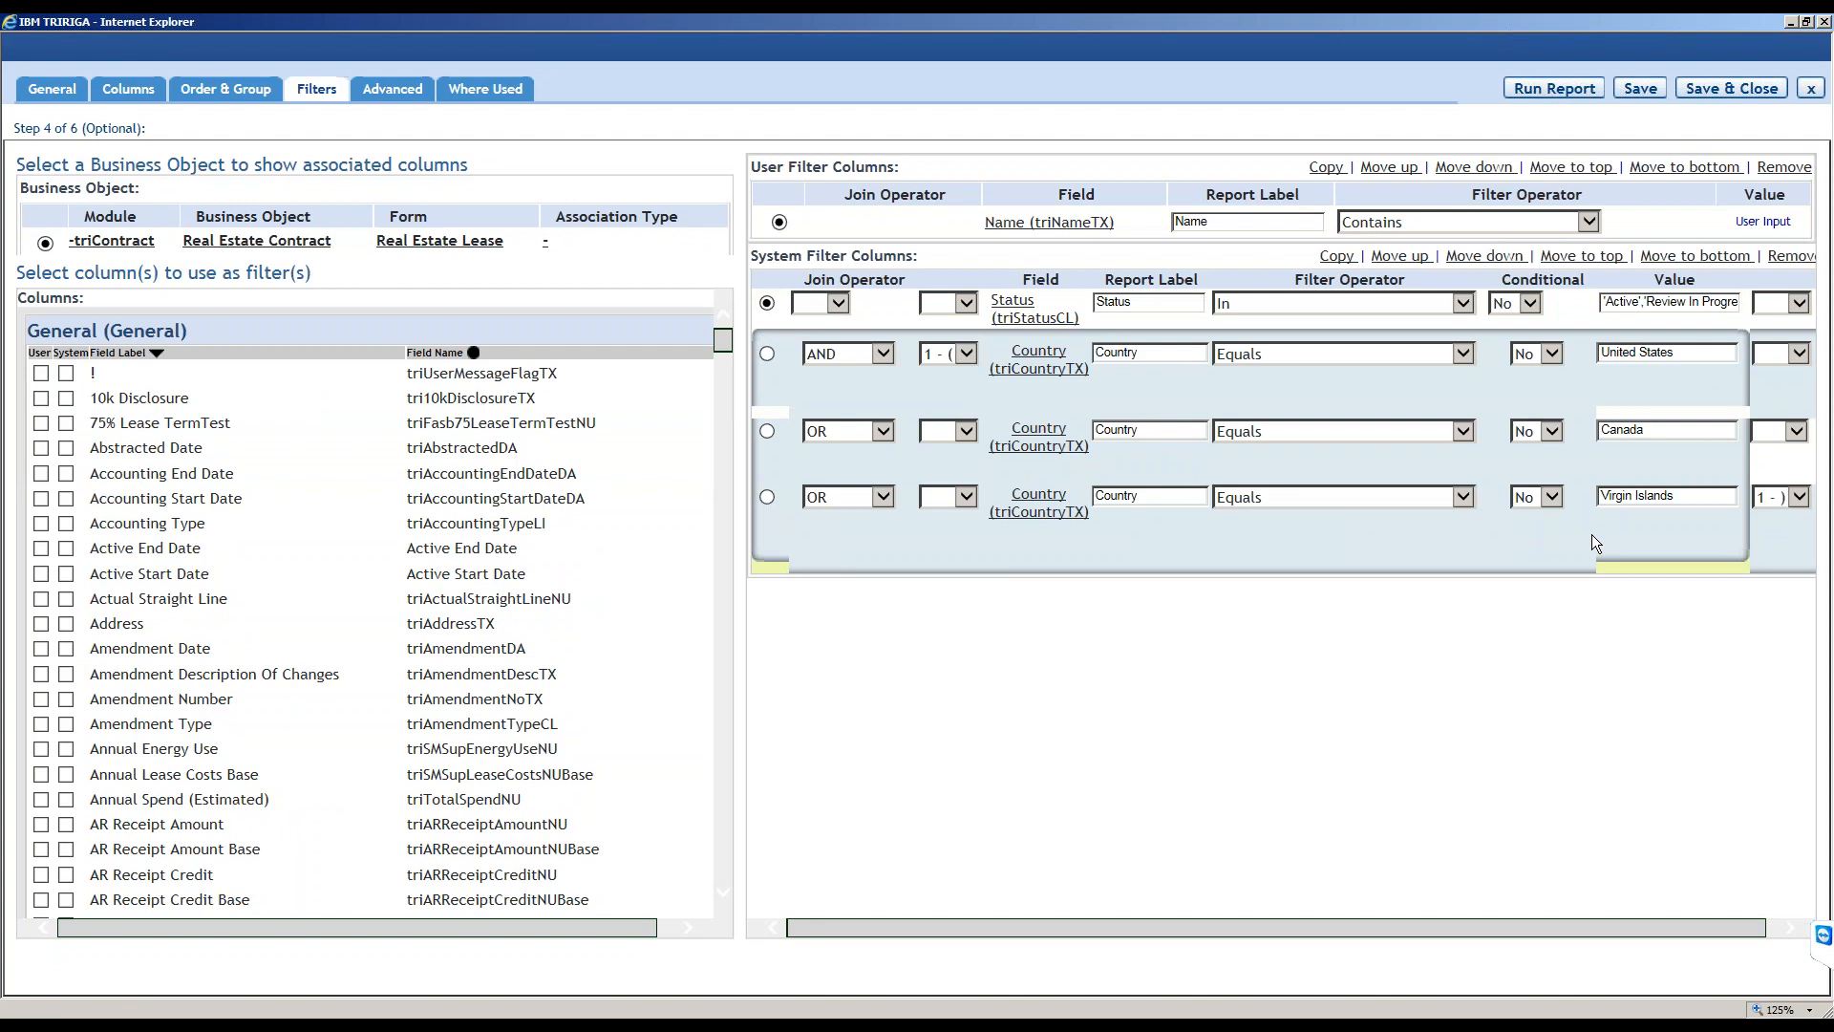
{"action": "left_click_drag", "start_coordinate": [1601, 302], "coordinate": [1688, 302]}
{"action": "left_click", "coordinate": [1605, 643]}
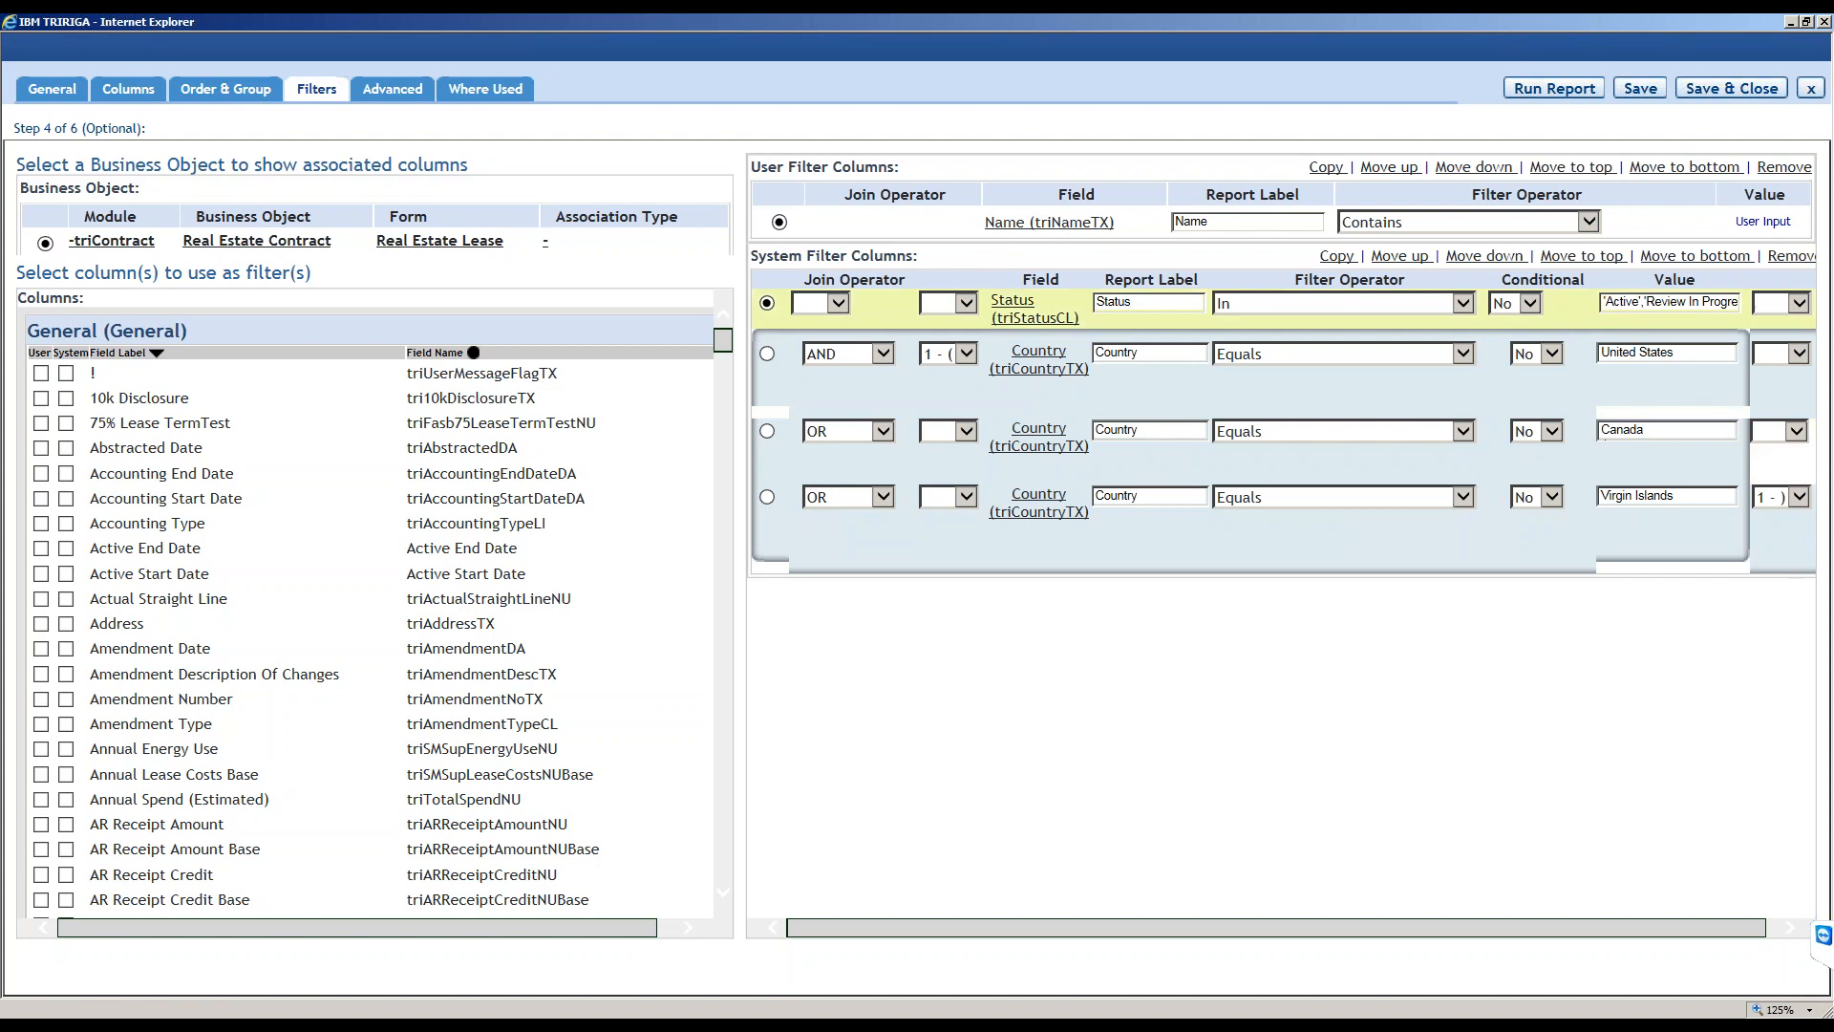
Test the Status filter's value check by deleting the opening single quote before Active and trying to save the report.
{"action": "left_click", "coordinate": [1614, 302]}
{"action": "key", "text": "BackSpace"}
{"action": "left_click", "coordinate": [1650, 93]}
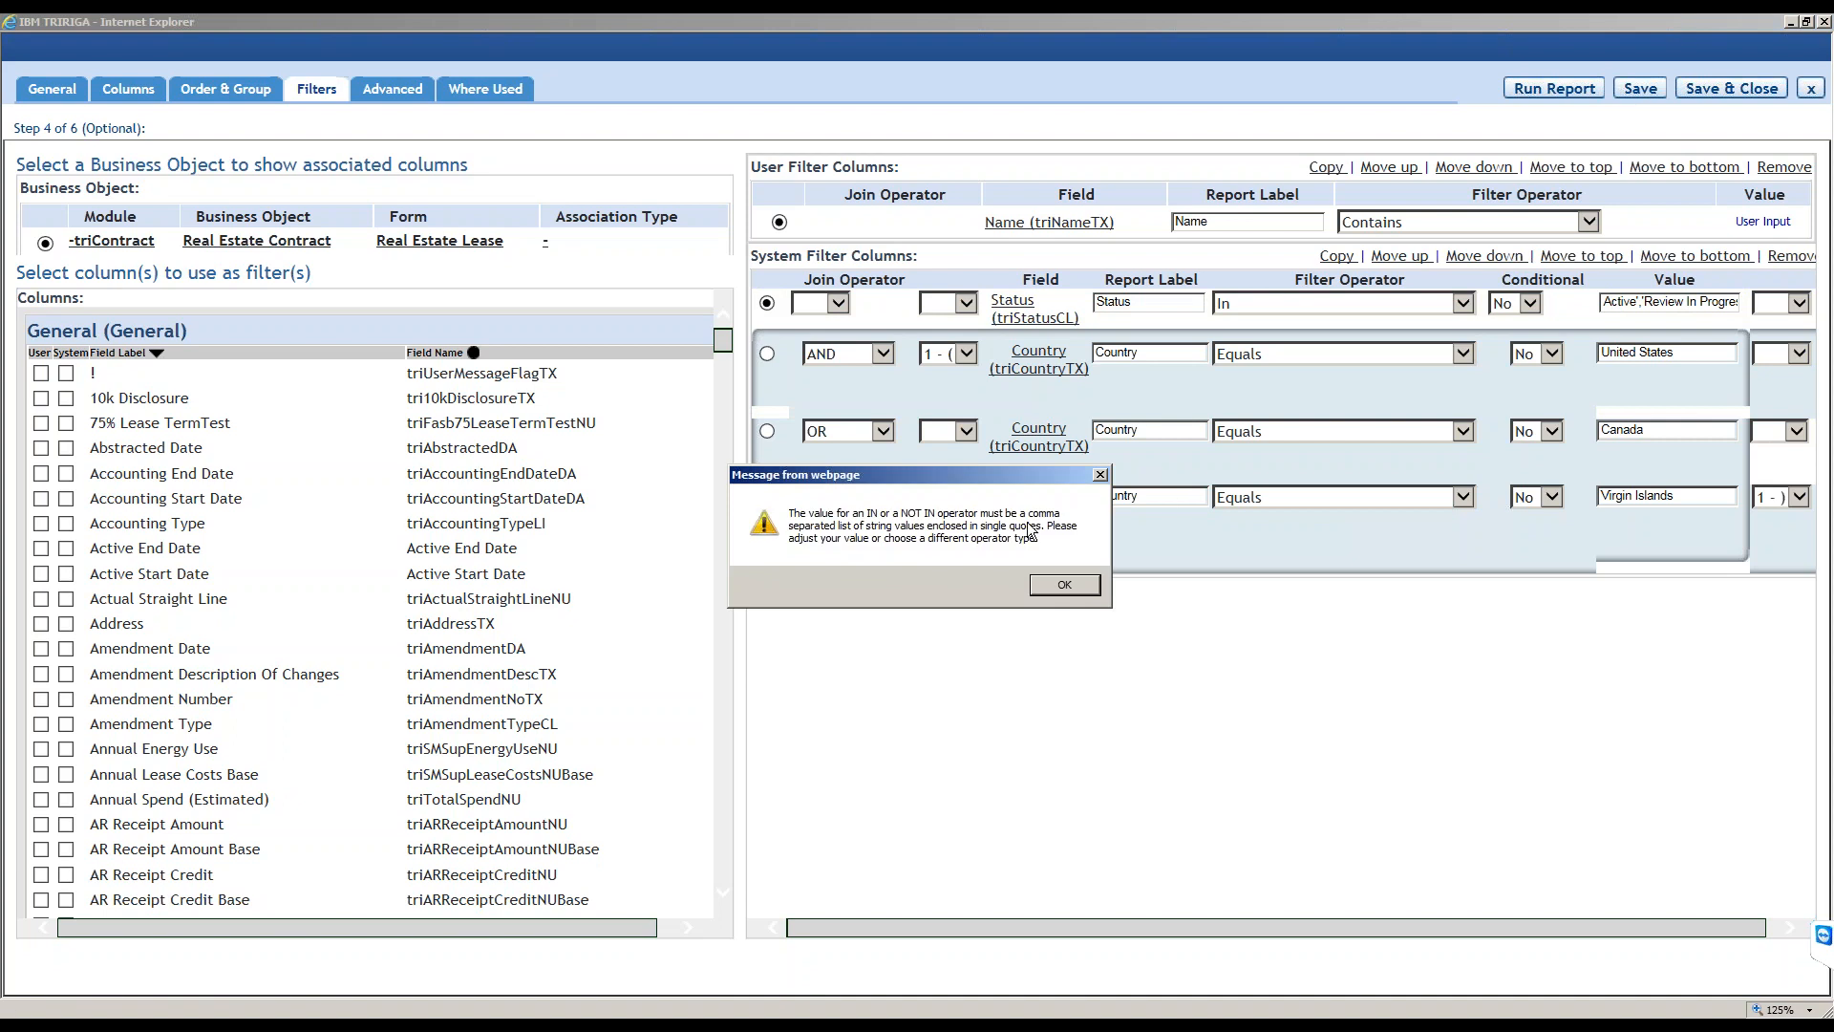
{"action": "left_click", "coordinate": [1063, 585]}
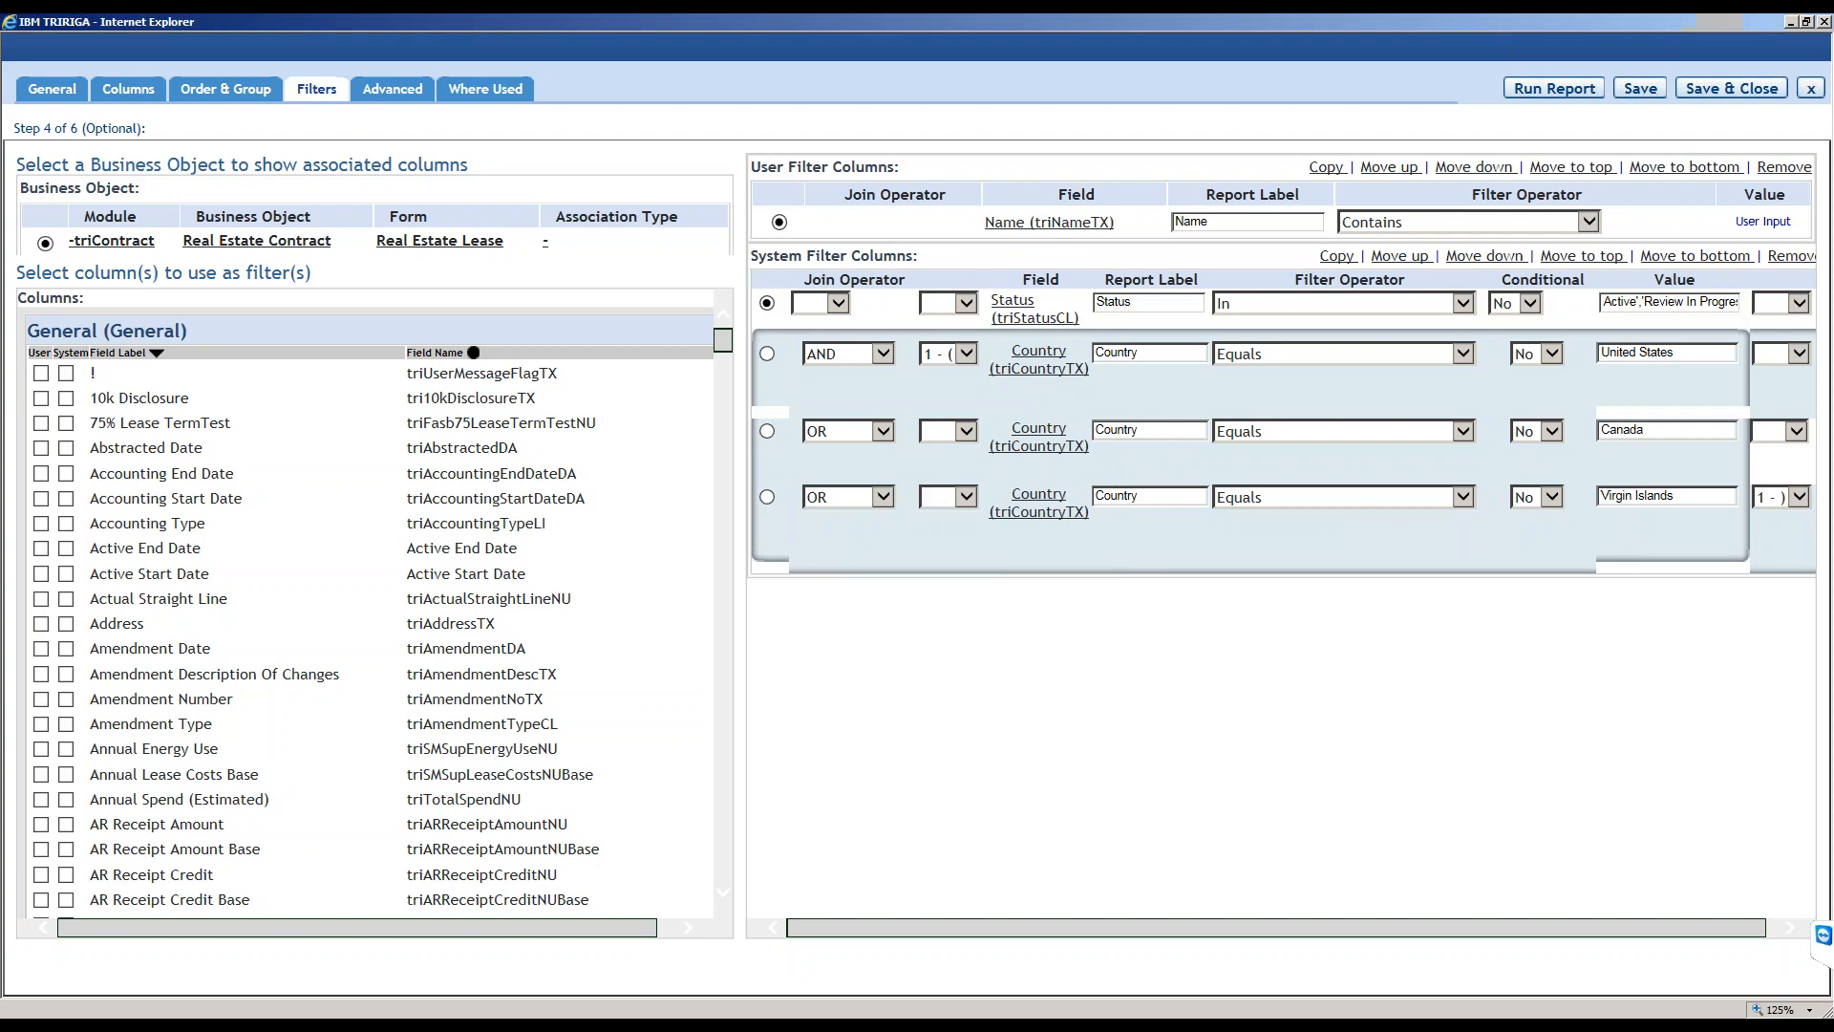
Restore the opening single quote before Active in the Status filter's value and save the report.
{"action": "left_click", "coordinate": [1608, 296]}
{"action": "type", "text": "'"}
{"action": "left_click", "coordinate": [1643, 89]}
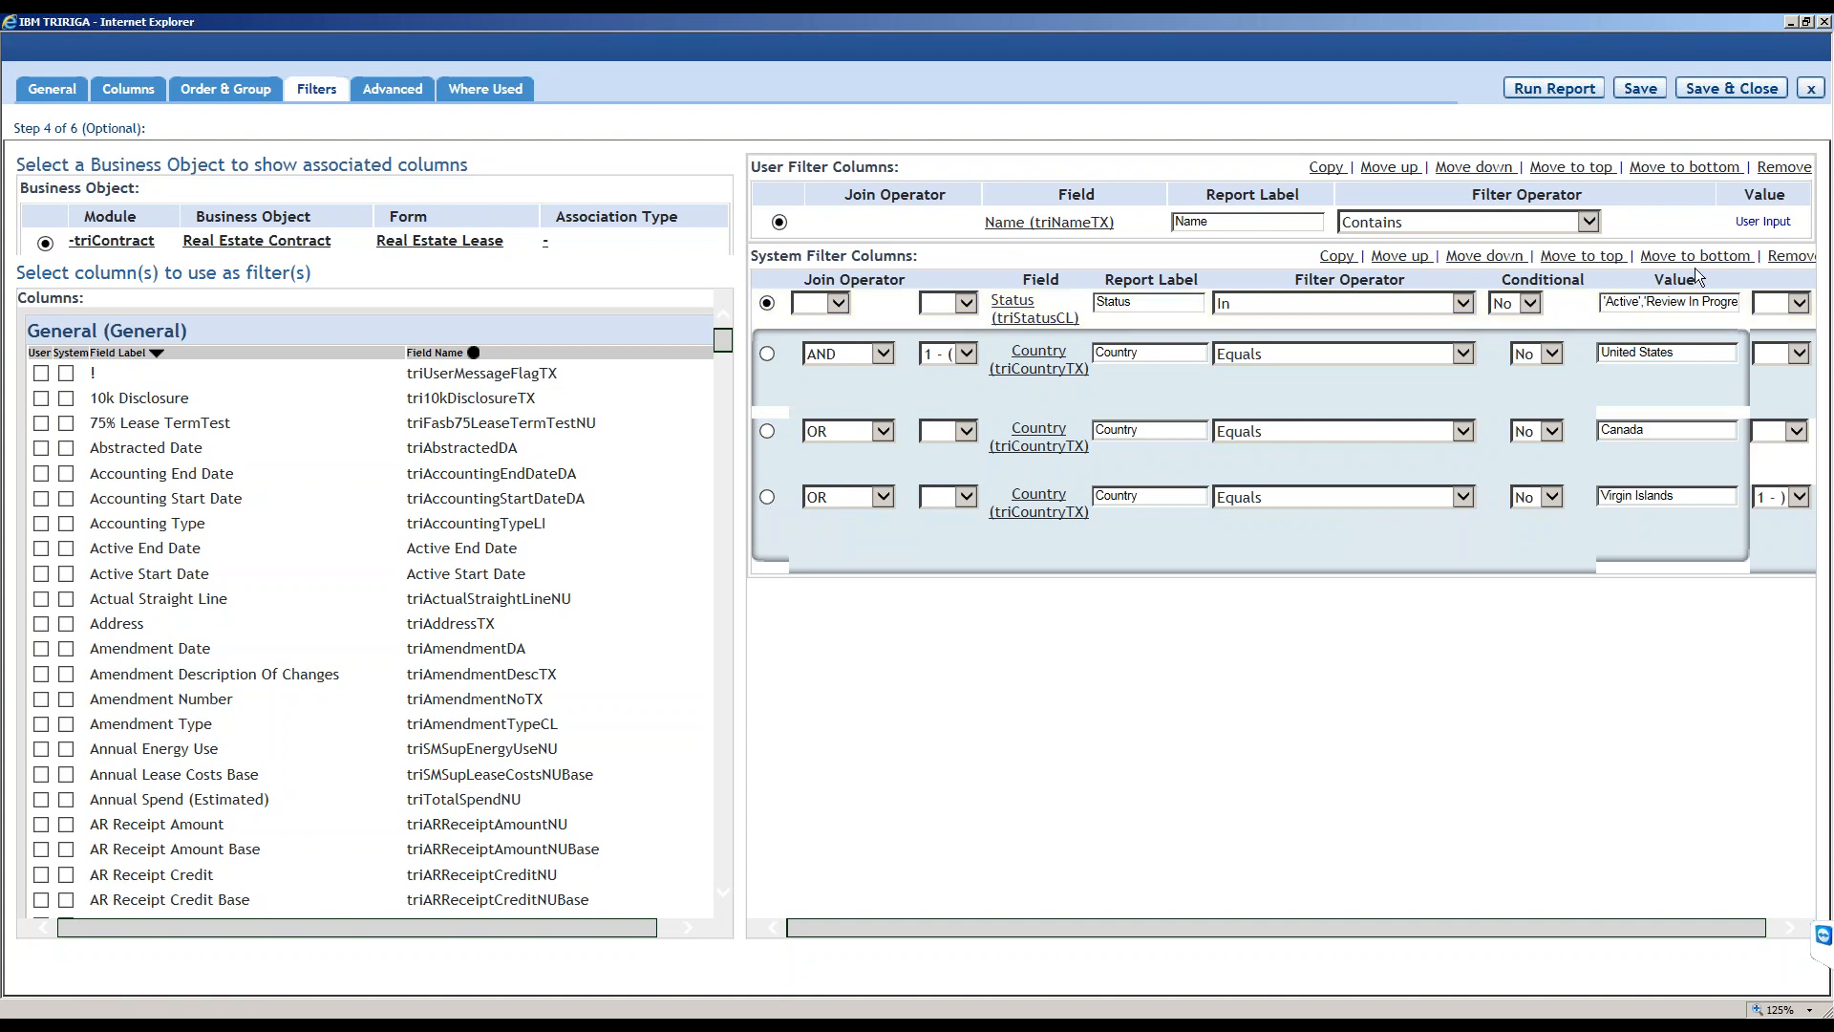
{"action": "left_click", "coordinate": [1637, 93]}
Run the report and view the filtered lease results in an enlarged window.
{"action": "left_click", "coordinate": [1528, 90]}
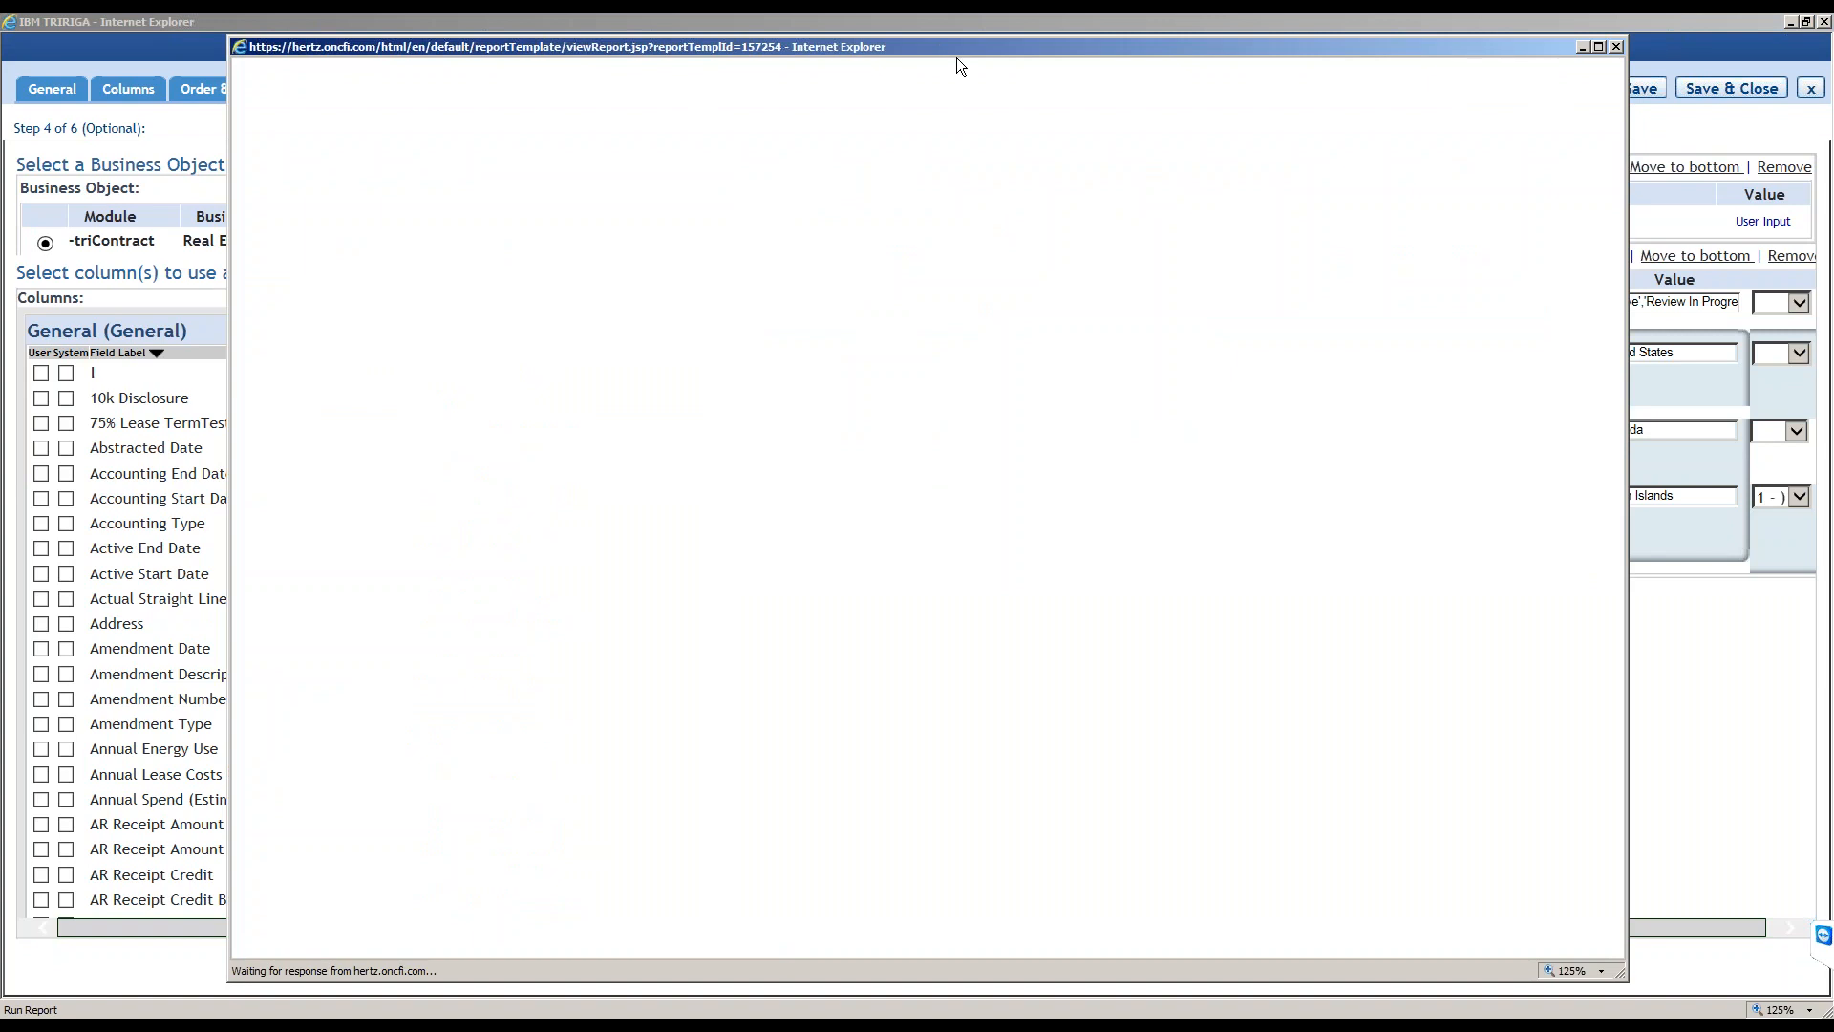
{"action": "left_click_drag", "start_coordinate": [902, 48], "coordinate": [823, 50]}
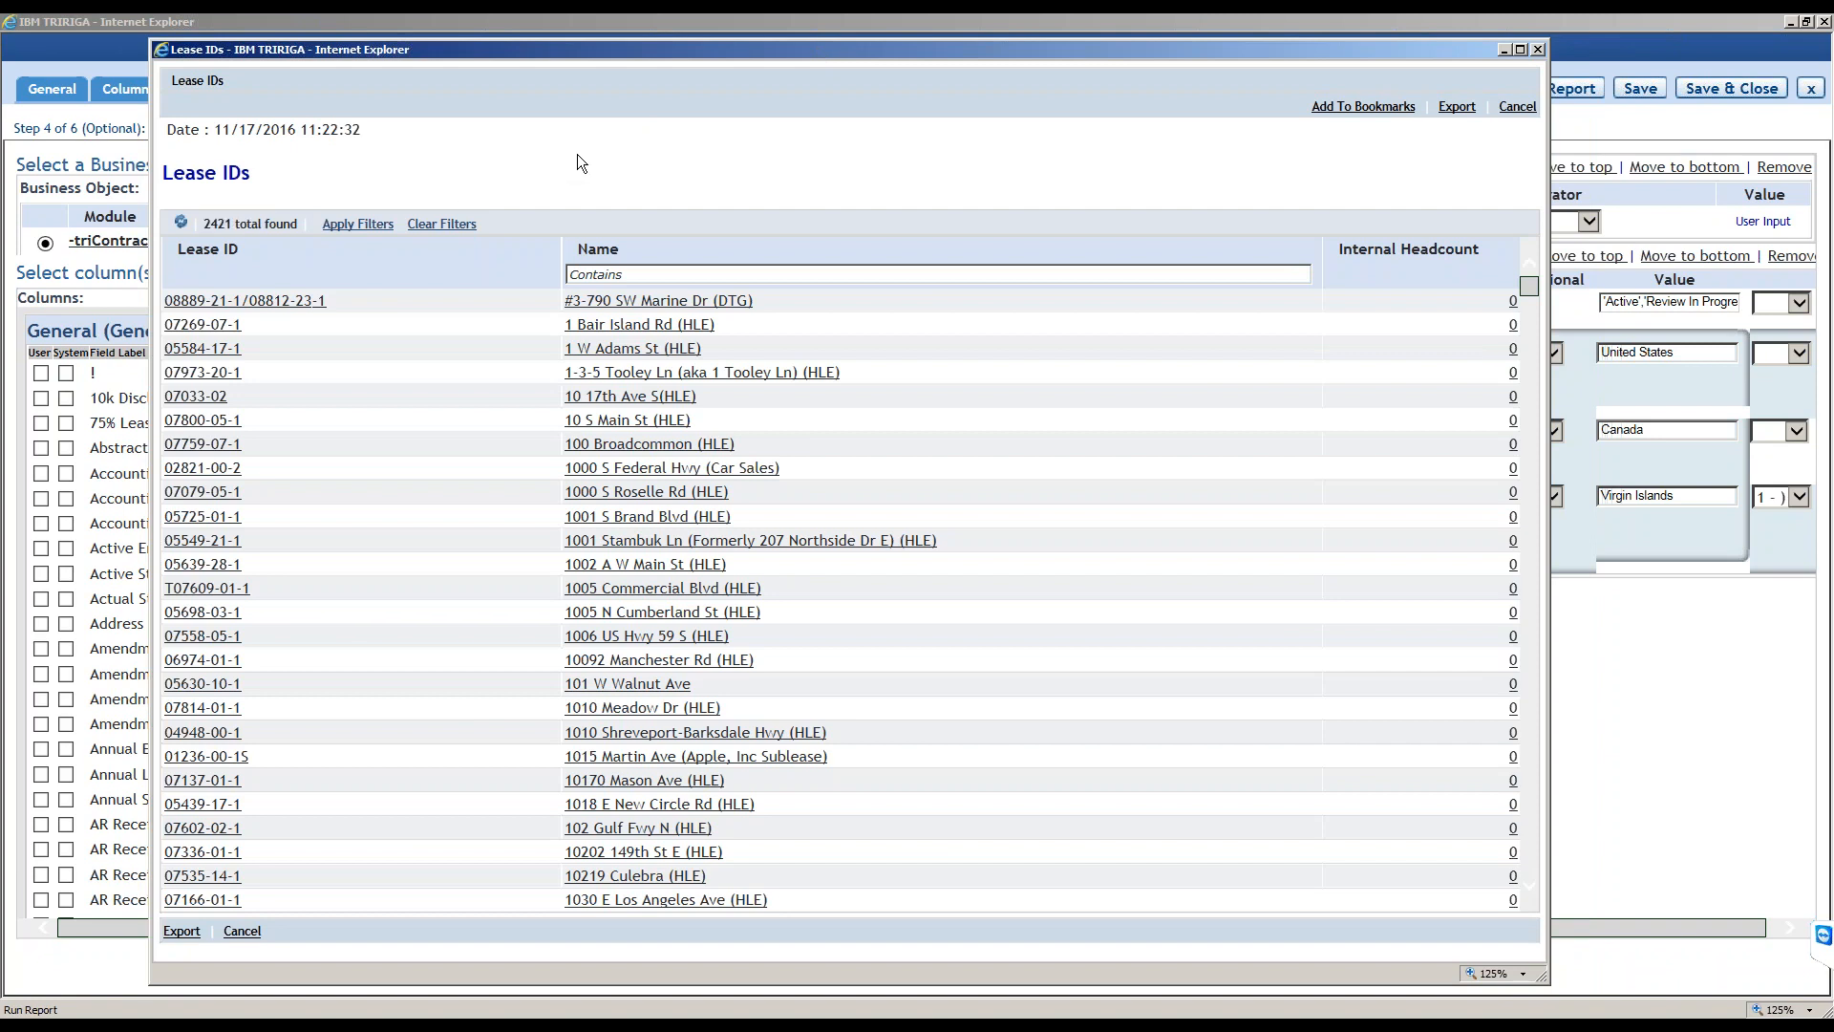
{"action": "double_click", "coordinate": [709, 53]}
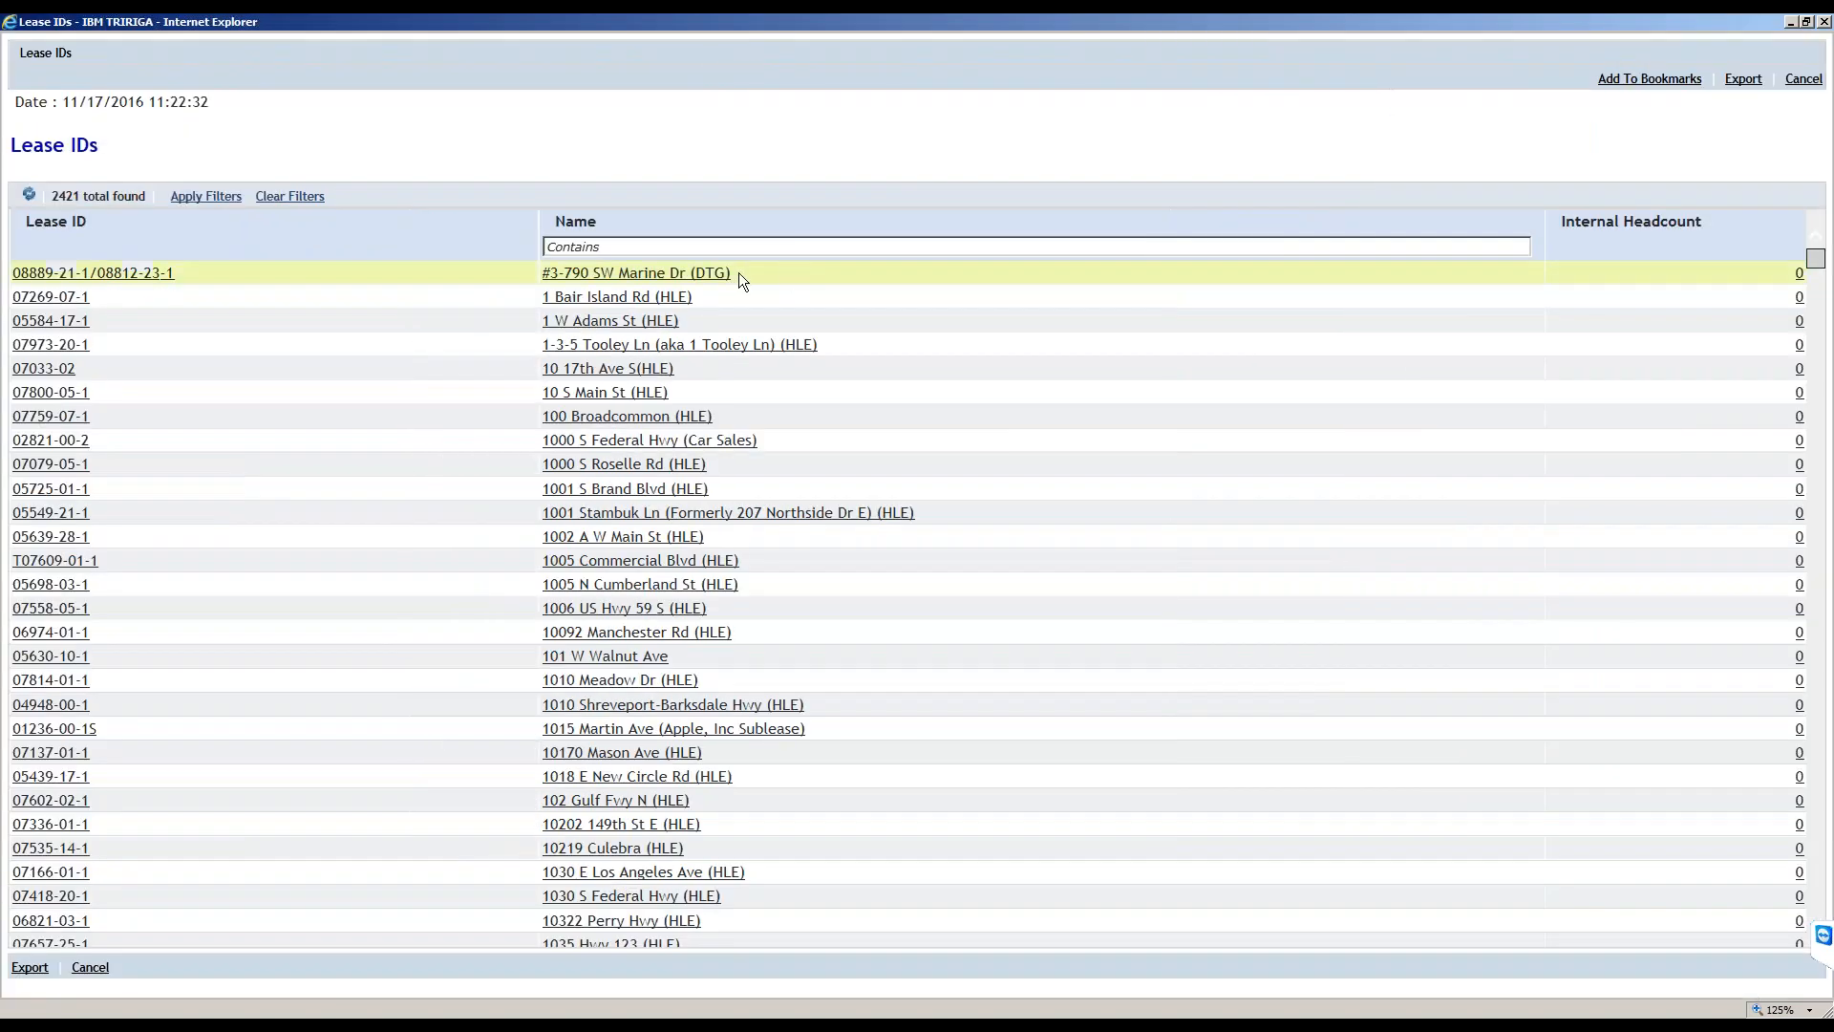
{"action": "double_click", "coordinate": [812, 21]}
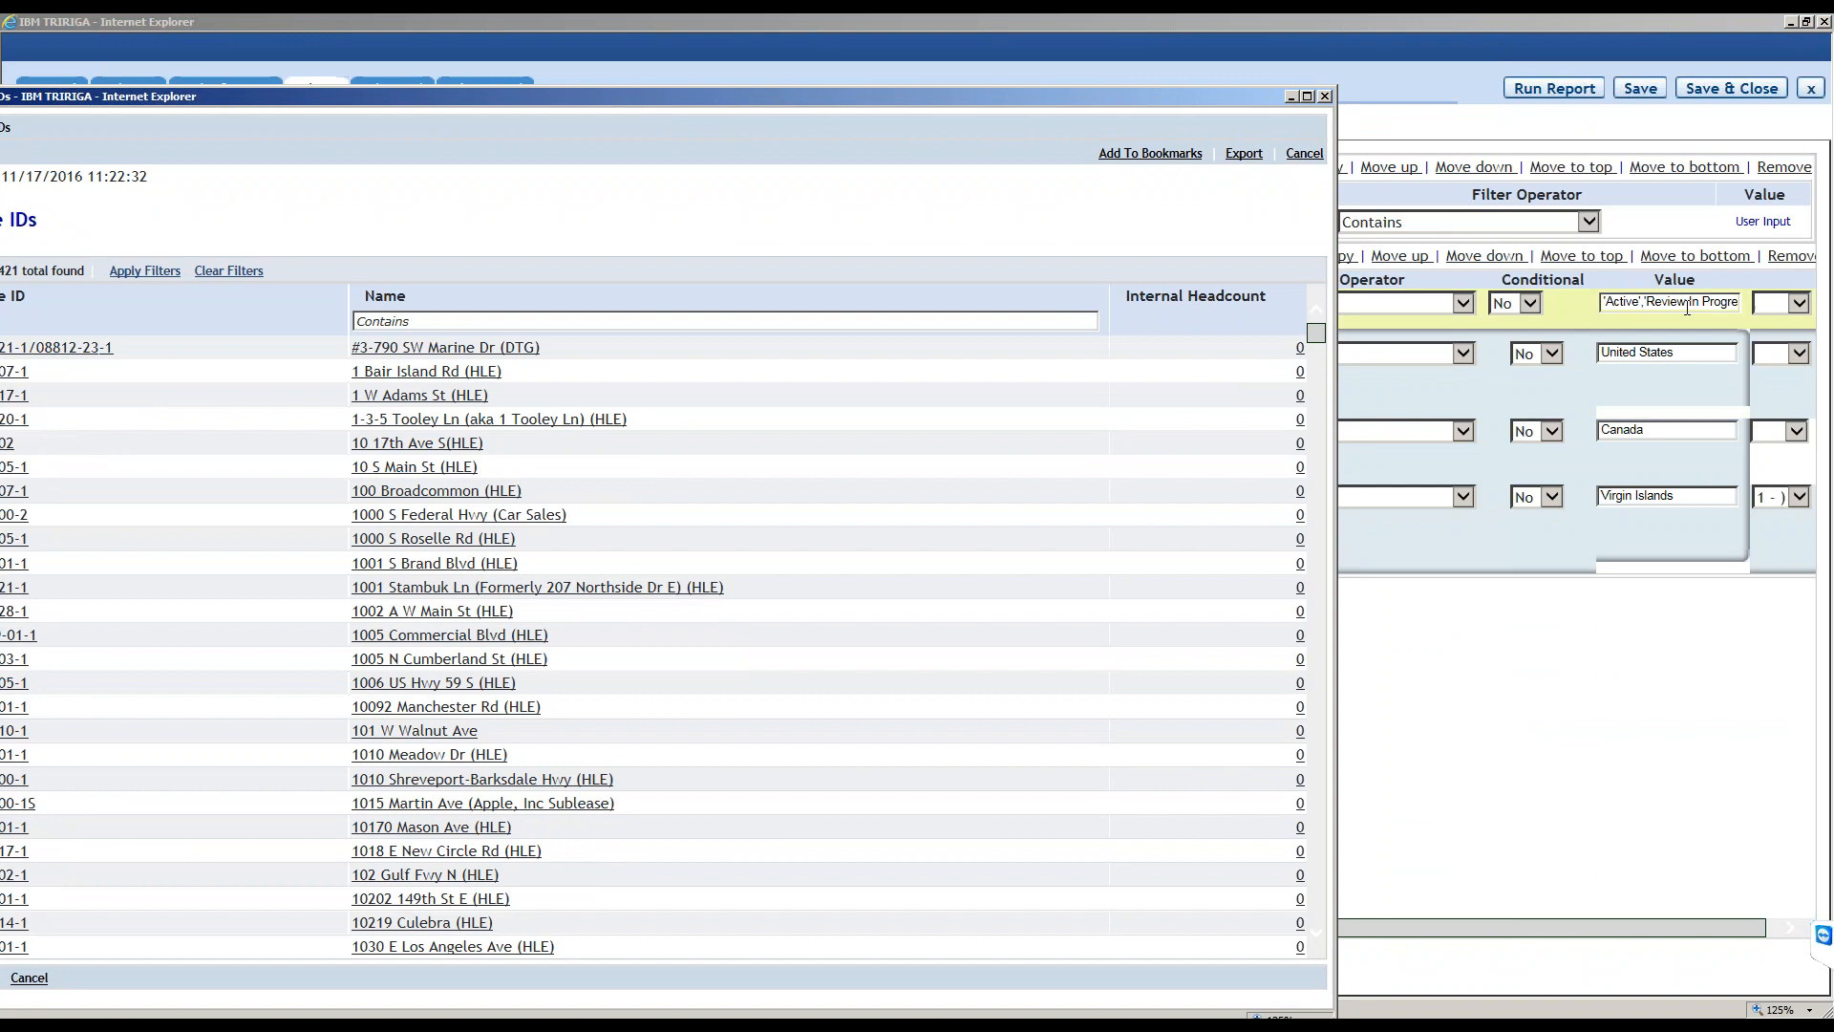
Check the end of the Status filter's value list and the United States filter, and close the report results window.
{"action": "left_click", "coordinate": [1773, 312]}
{"action": "left_click_drag", "start_coordinate": [1614, 302], "coordinate": [1694, 356]}
{"action": "left_click", "coordinate": [1694, 355]}
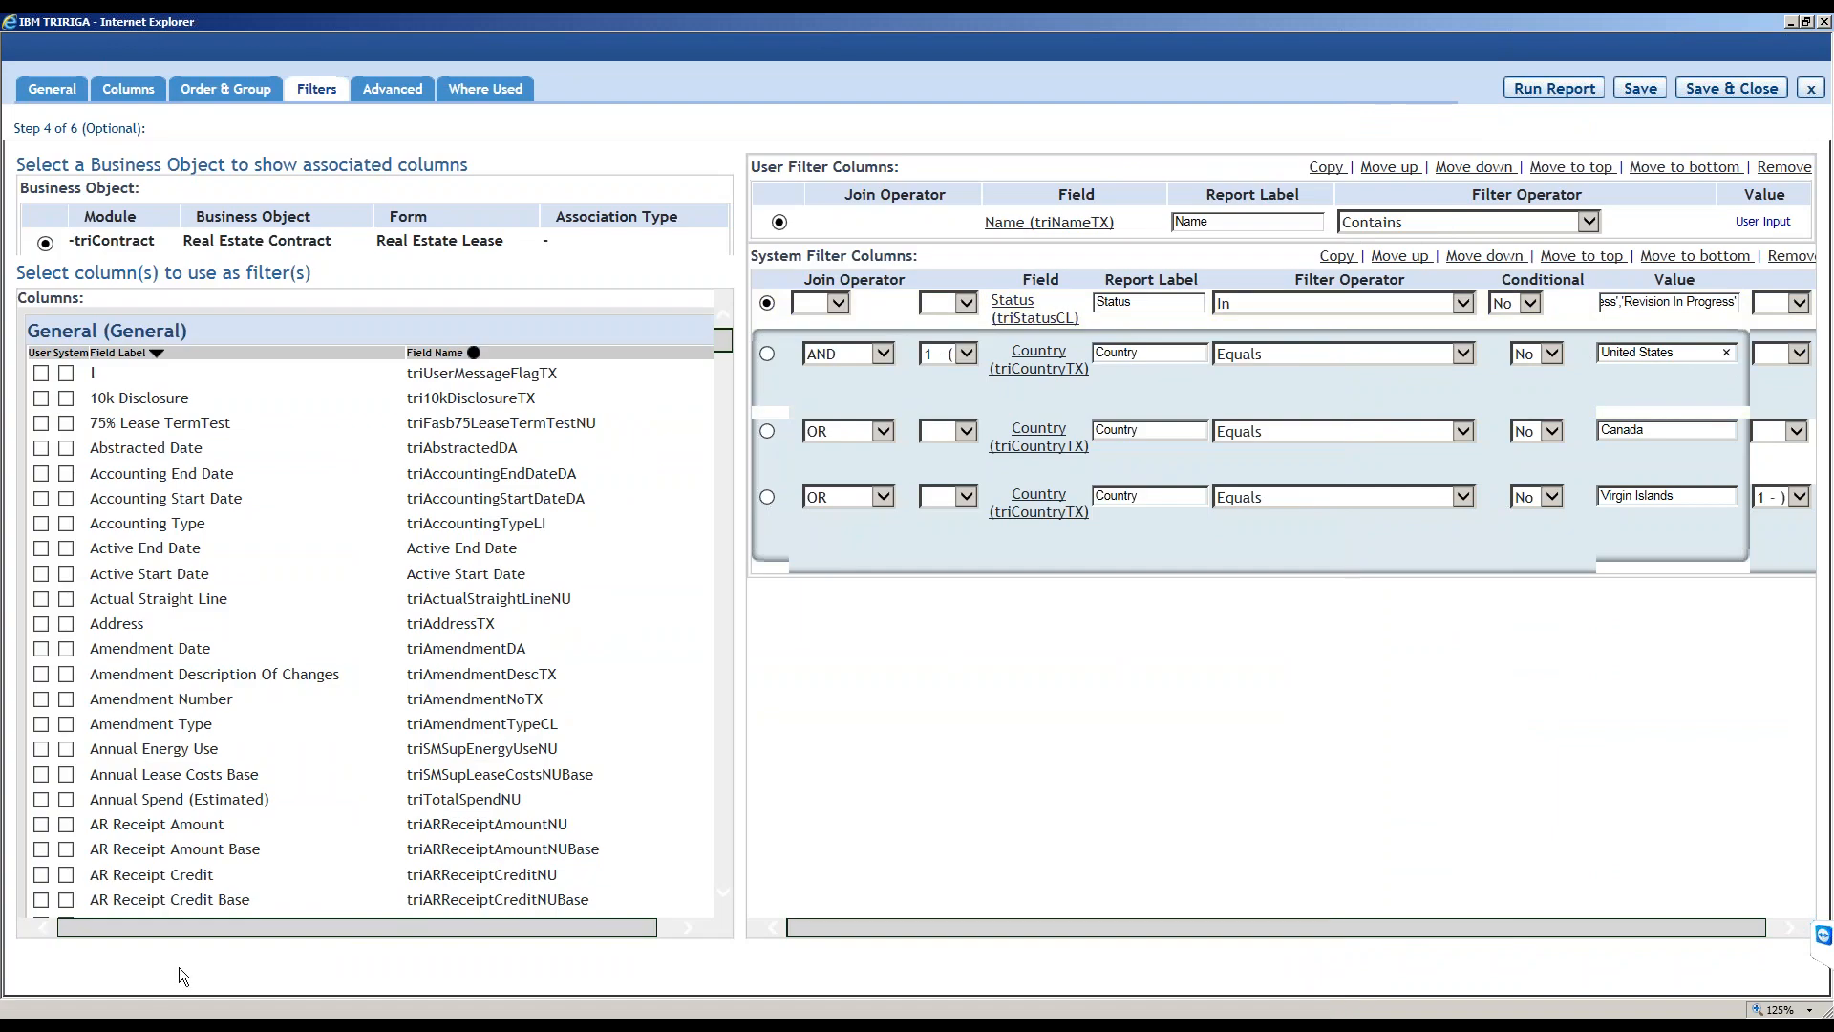
{"action": "left_click", "coordinate": [164, 1015]}
{"action": "left_click", "coordinate": [237, 925]}
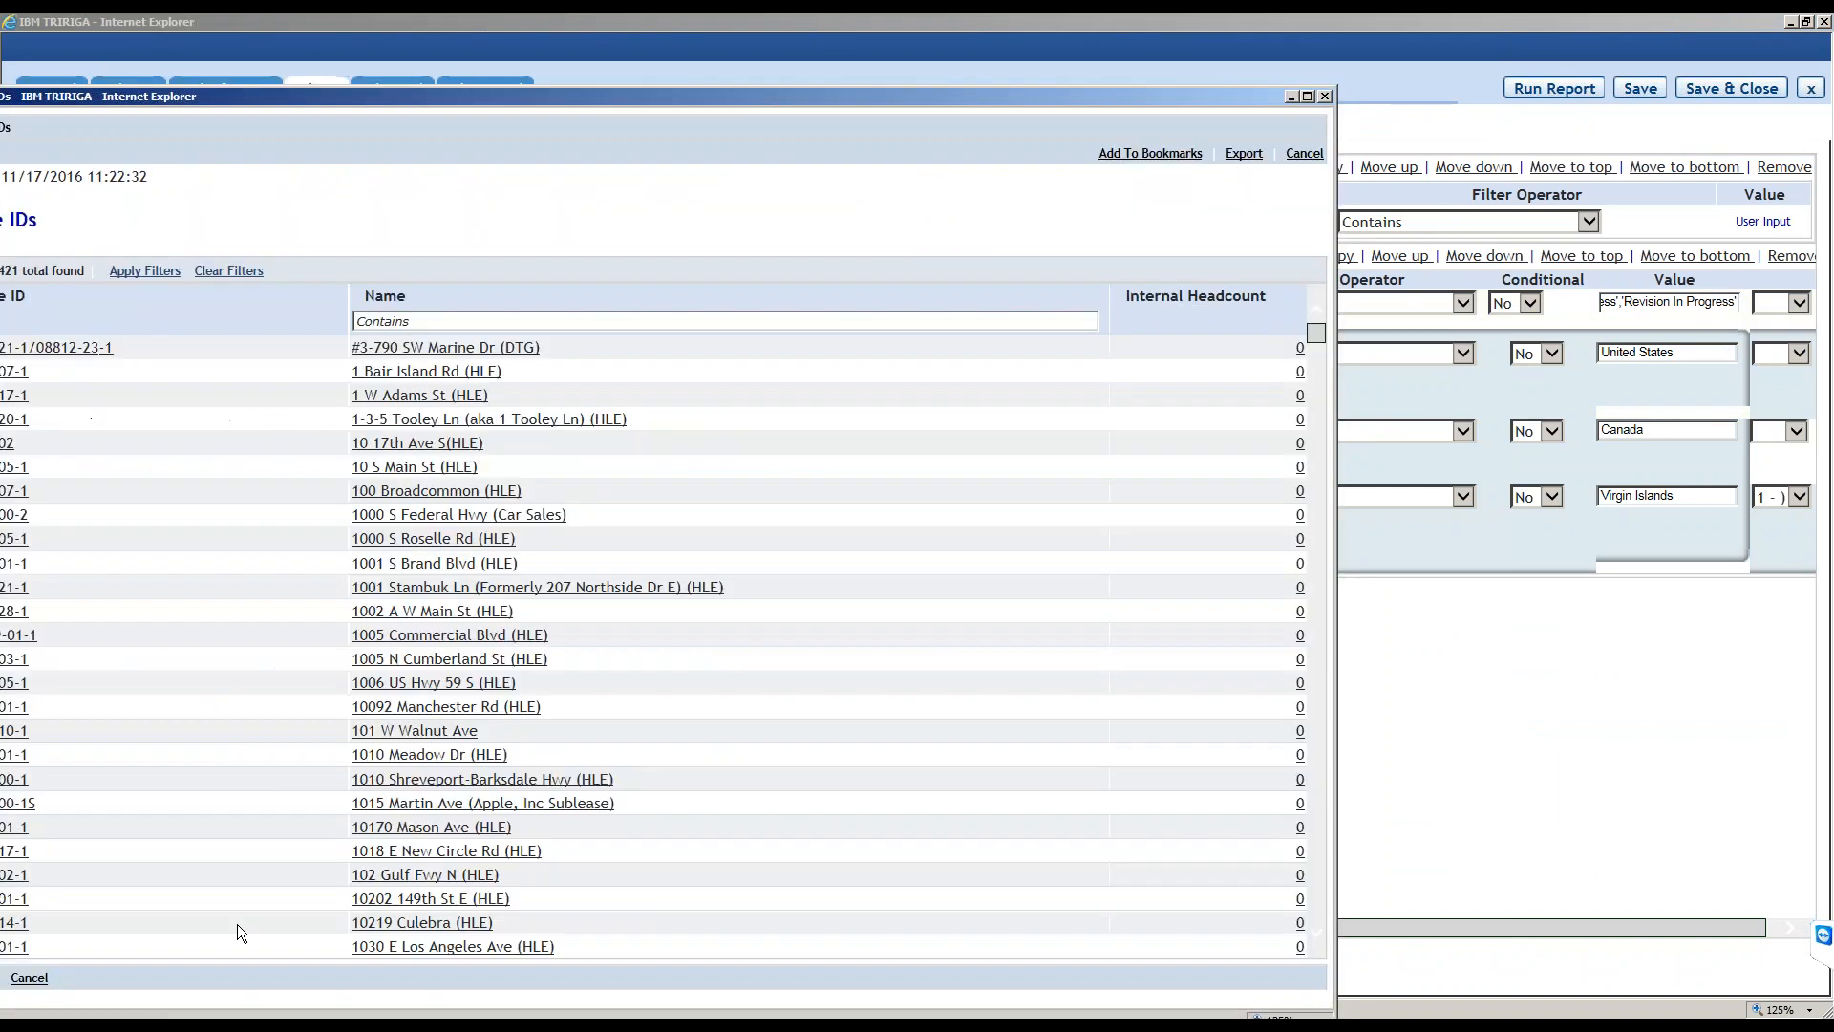
{"action": "left_click", "coordinate": [1326, 96]}
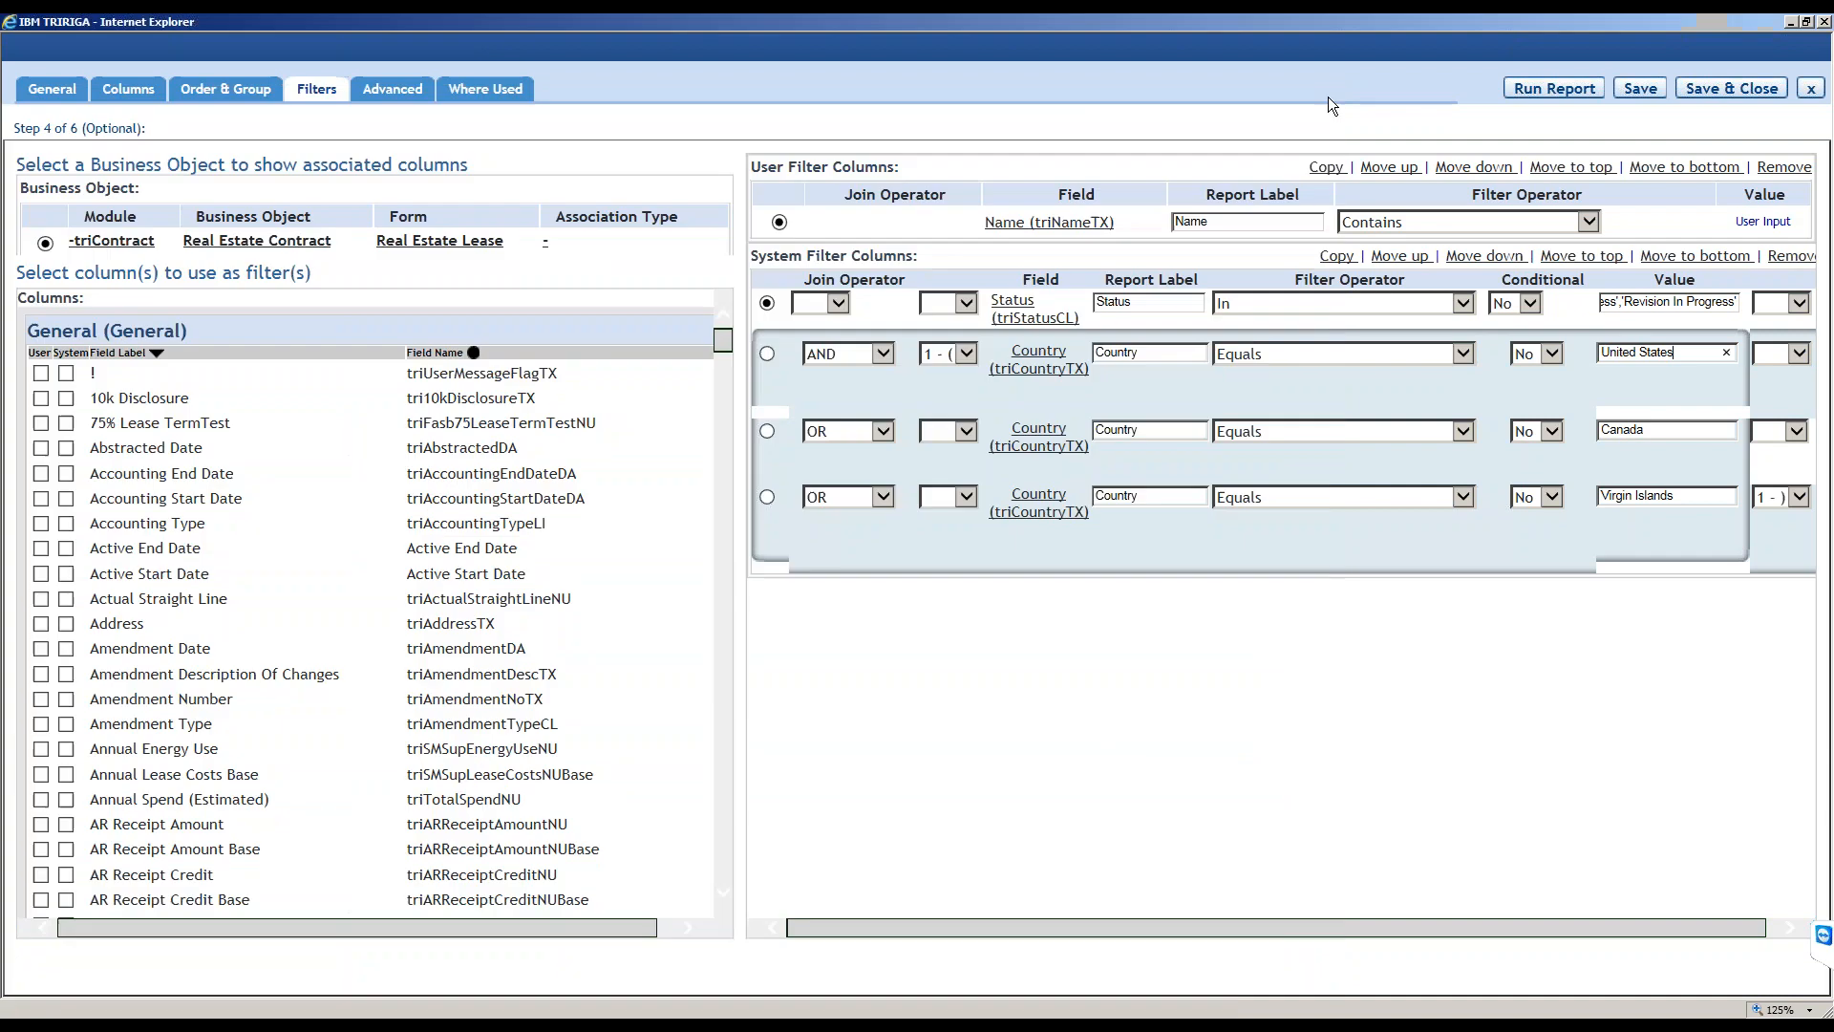
Add the Country (triCountryTX) field to the report's display columns and place it directly after Name.
{"action": "left_click", "coordinate": [138, 101]}
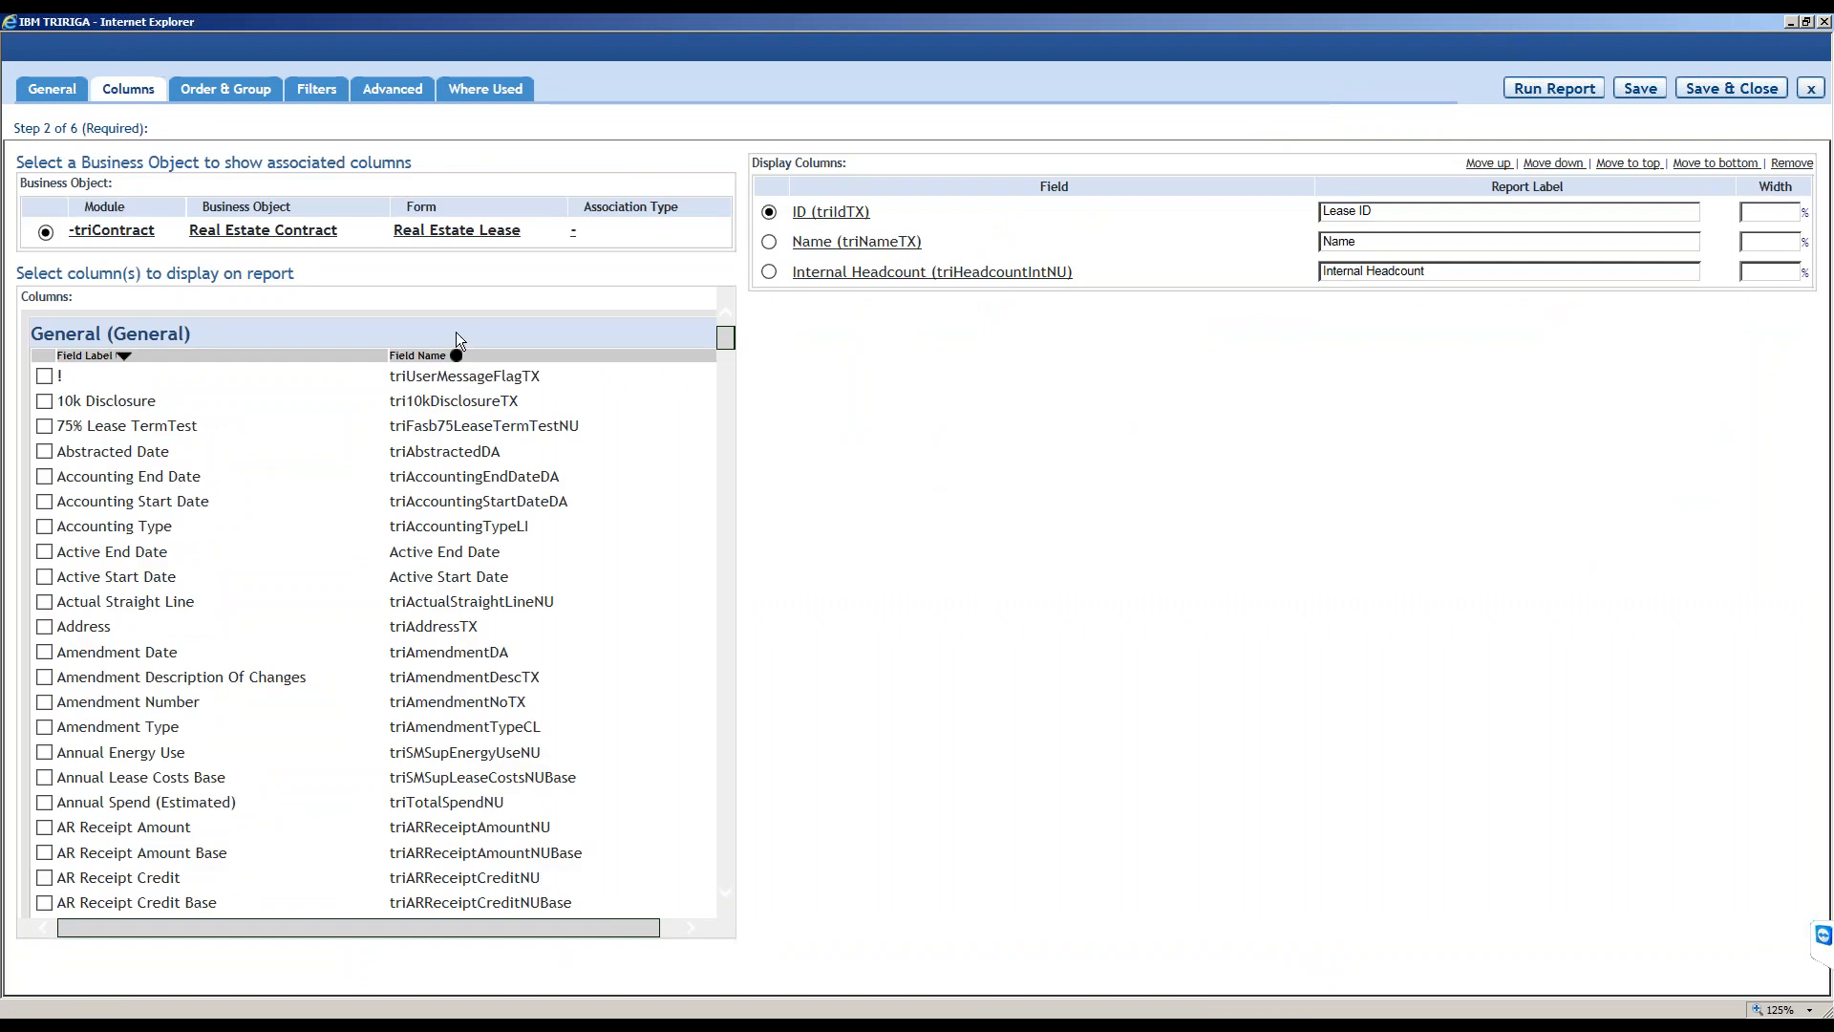
{"action": "left_click_drag", "start_coordinate": [725, 346], "coordinate": [726, 411]}
{"action": "scroll", "coordinate": [222, 426], "scroll_direction": "up", "scroll_amount": 2}
{"action": "left_click", "coordinate": [44, 469]}
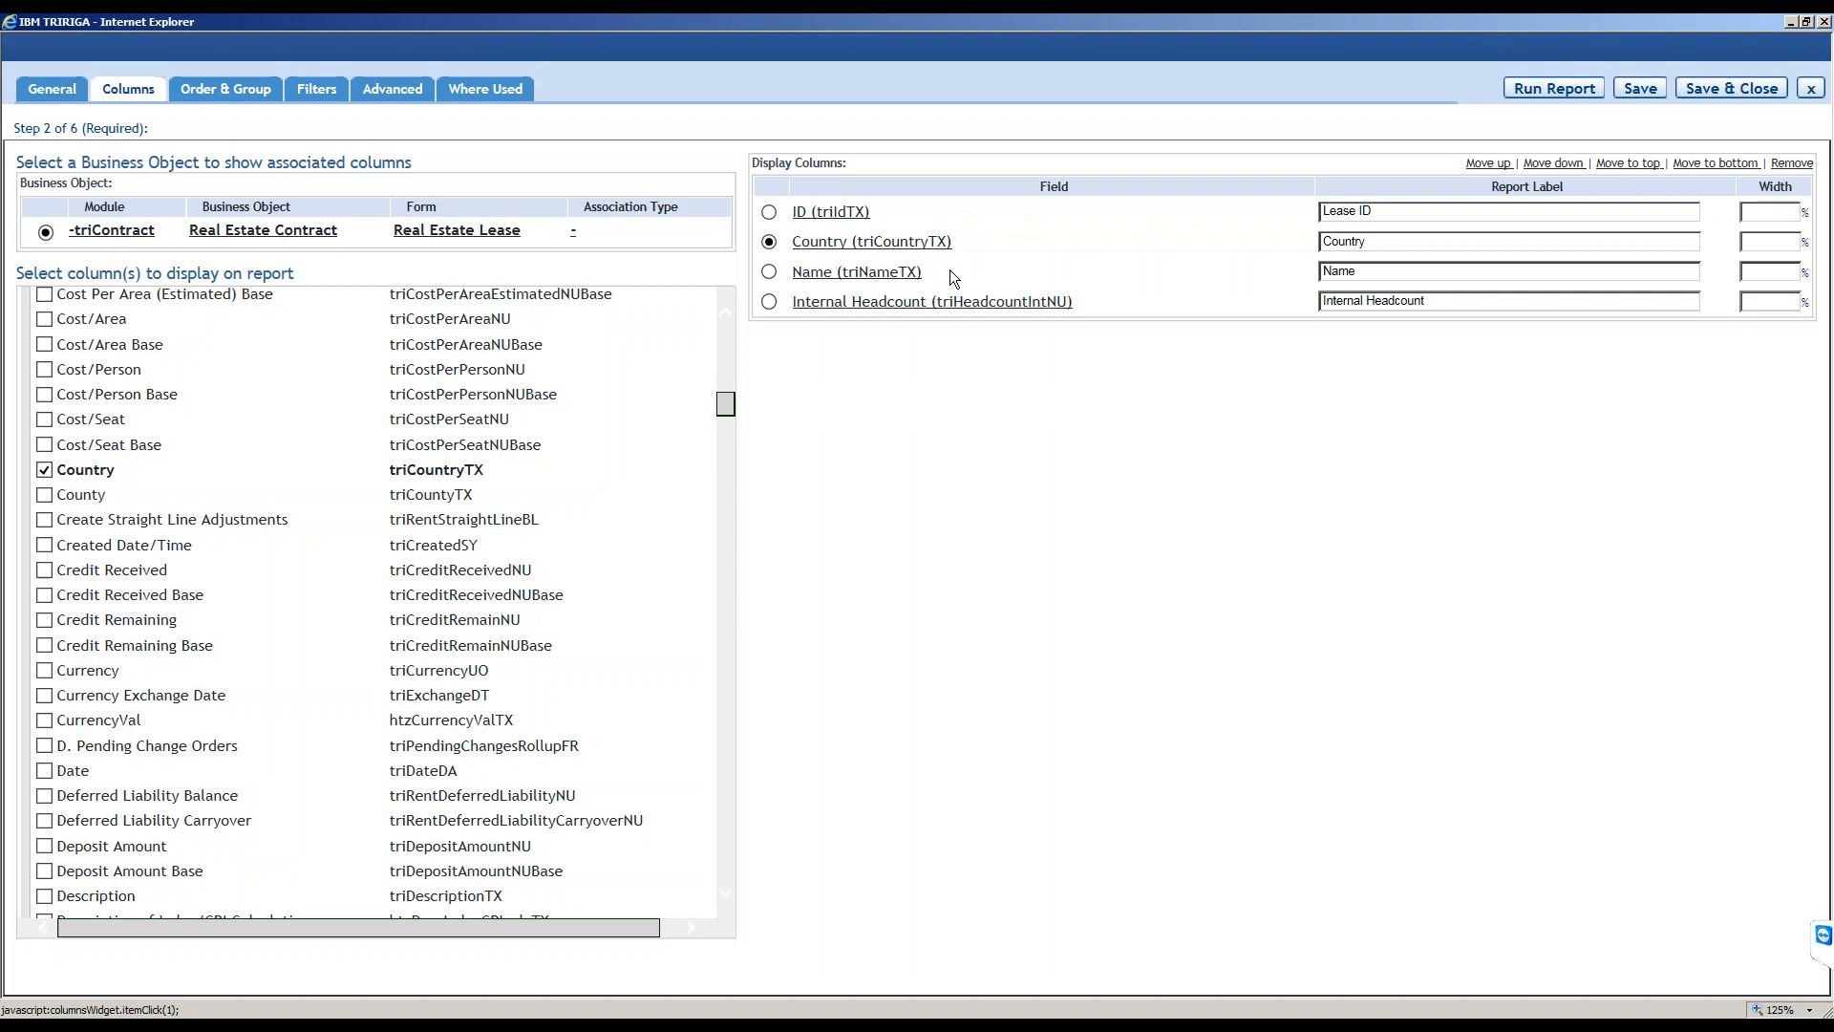
{"action": "left_click", "coordinate": [1549, 163]}
Add the Status (triStatusCL) field to the display columns directly after Country and save the report.
{"action": "left_click_drag", "start_coordinate": [726, 404], "coordinate": [656, 676]}
{"action": "left_click", "coordinate": [44, 479]}
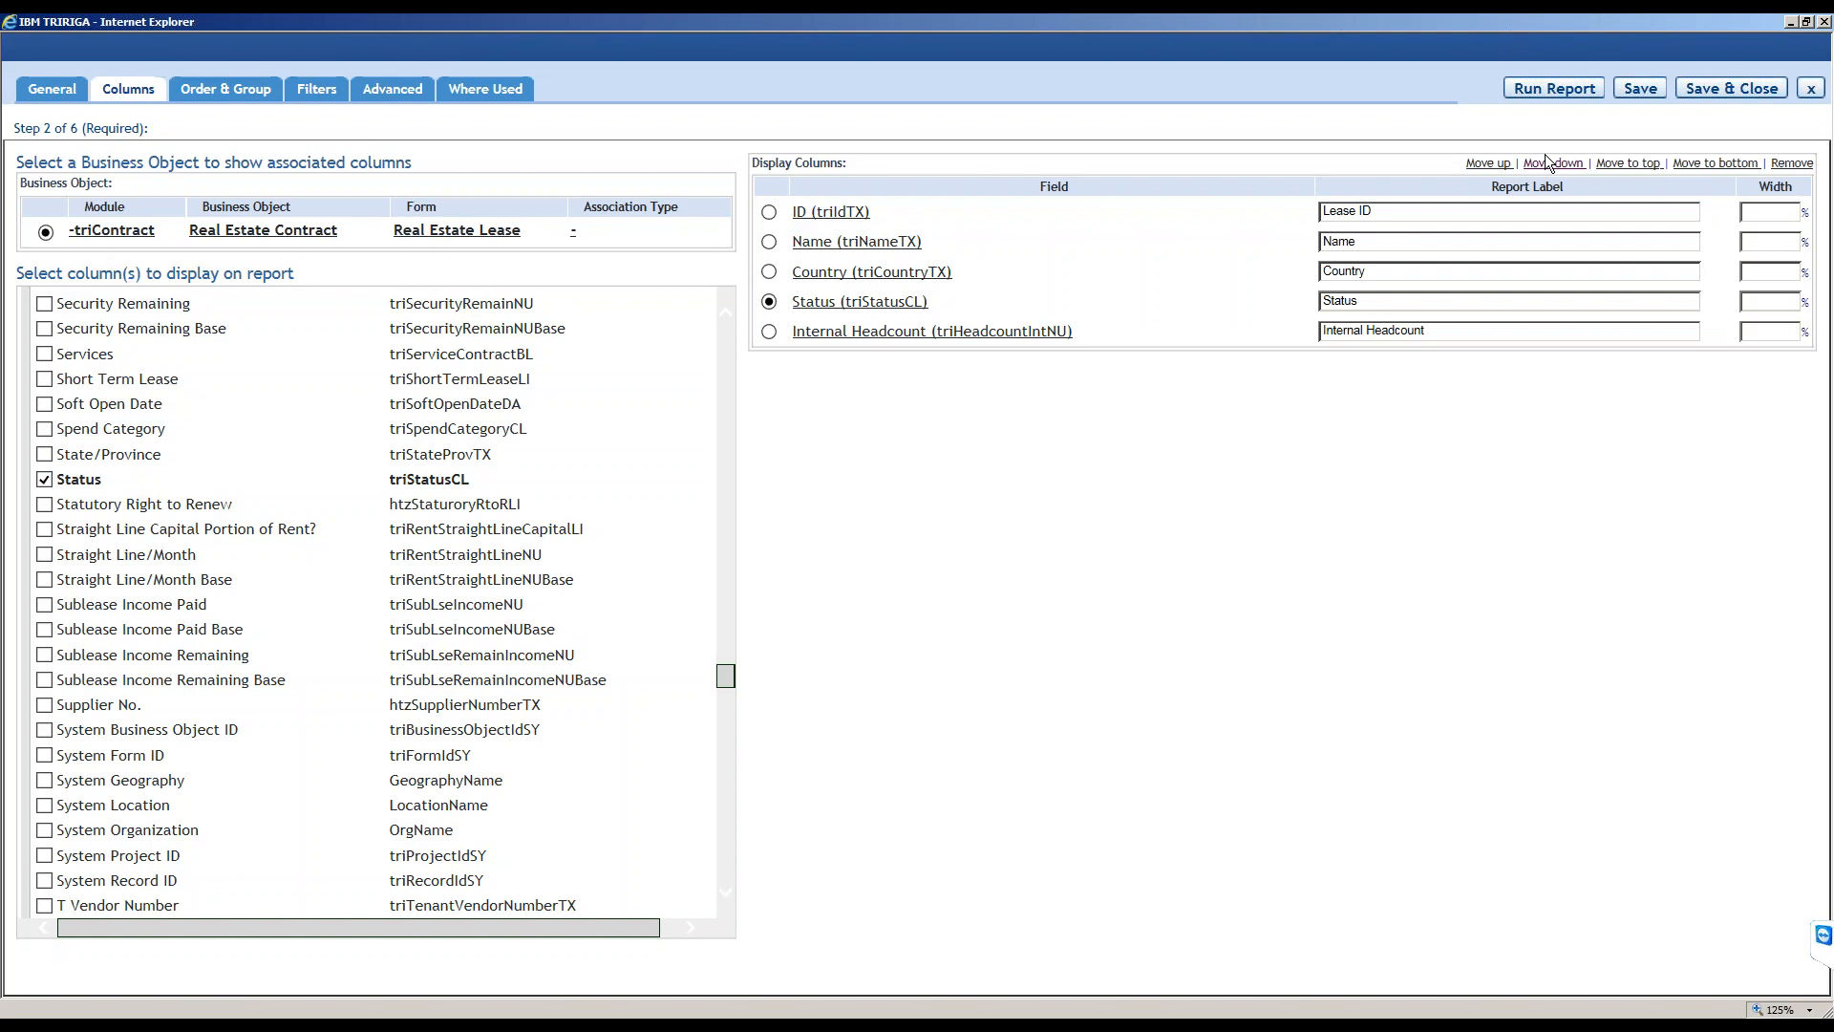
{"action": "left_click", "coordinate": [1643, 91]}
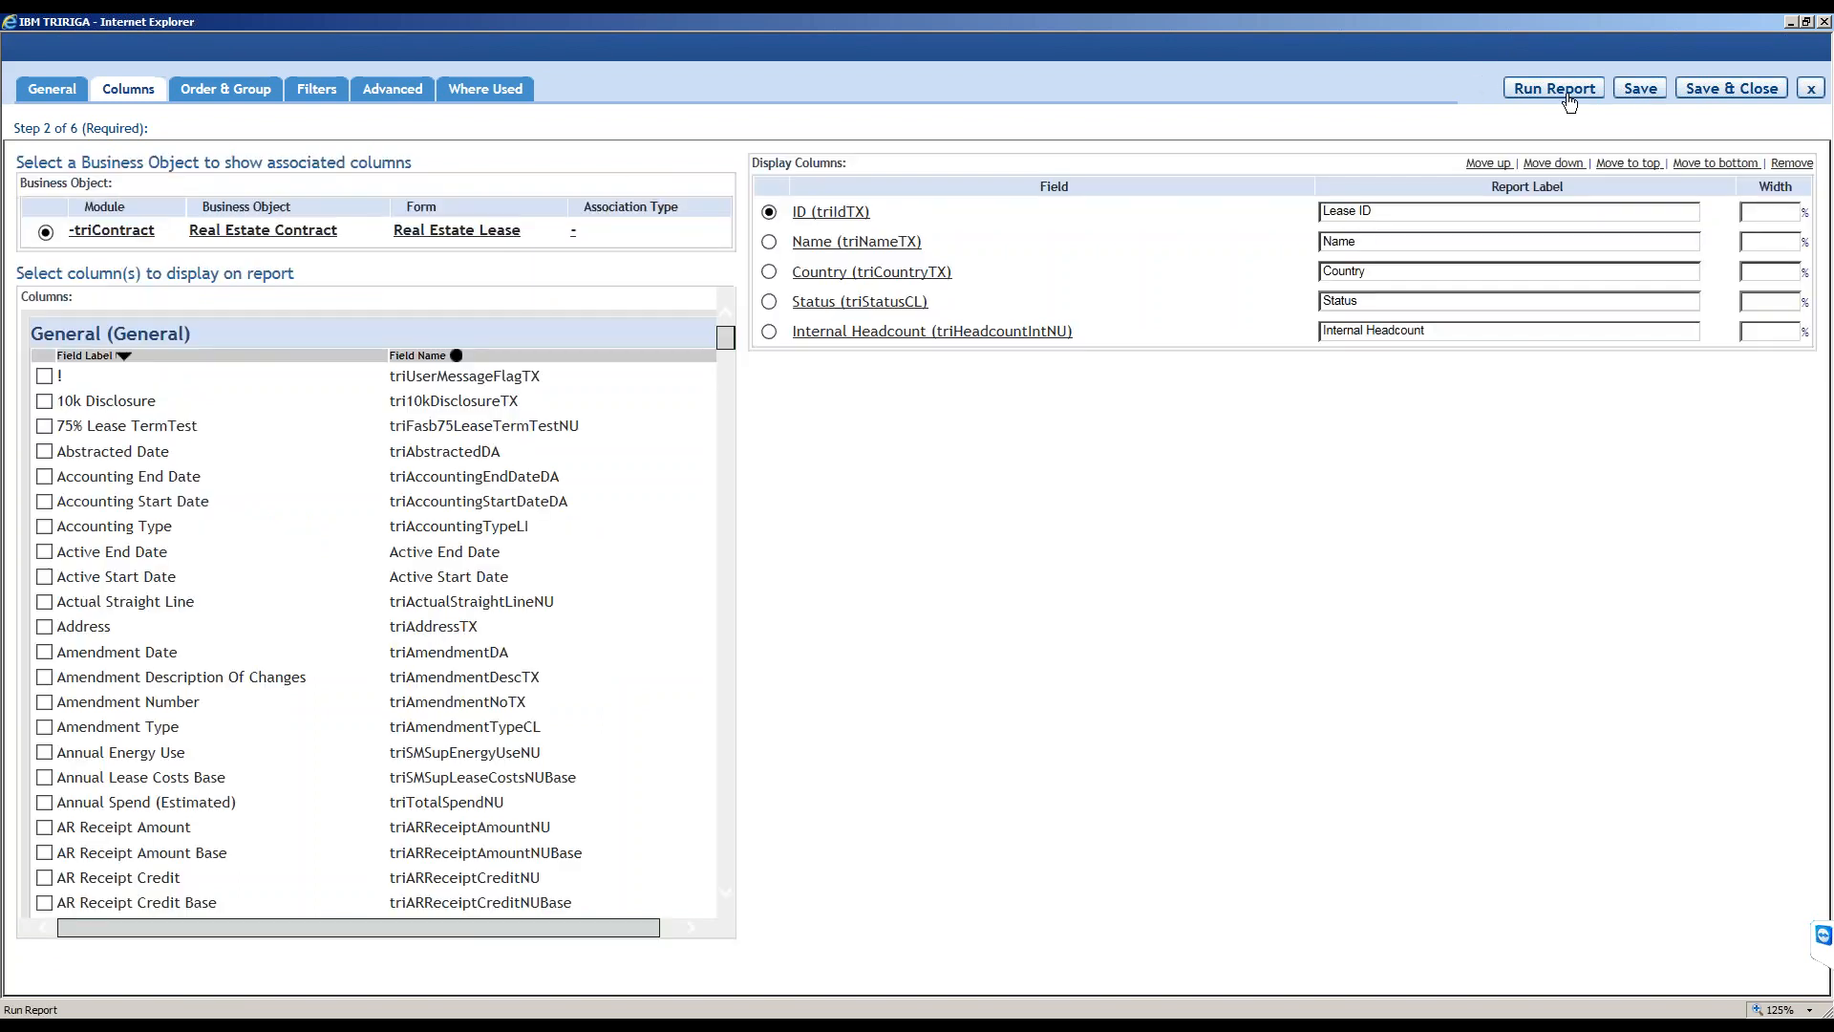
Run the report in a maximized window and examine the Country and Status values throughout the lease results.
{"action": "left_click", "coordinate": [1555, 88]}
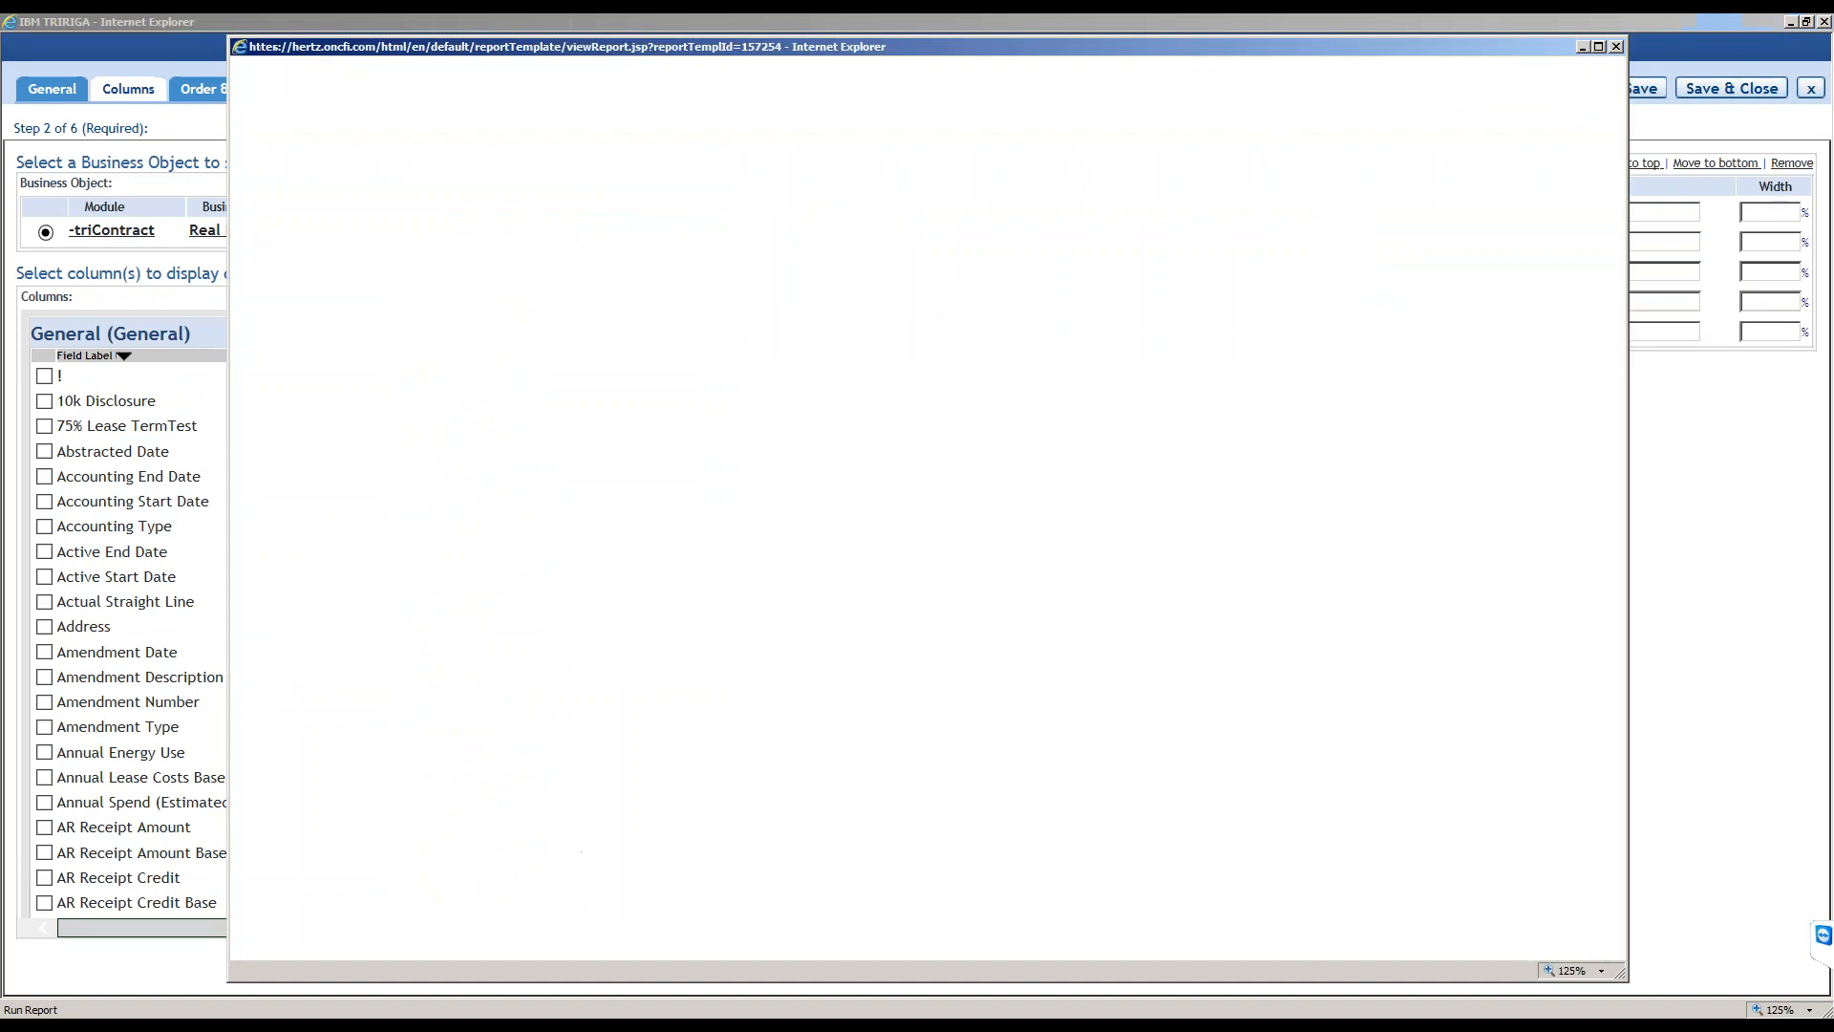
{"action": "double_click", "coordinate": [1086, 46]}
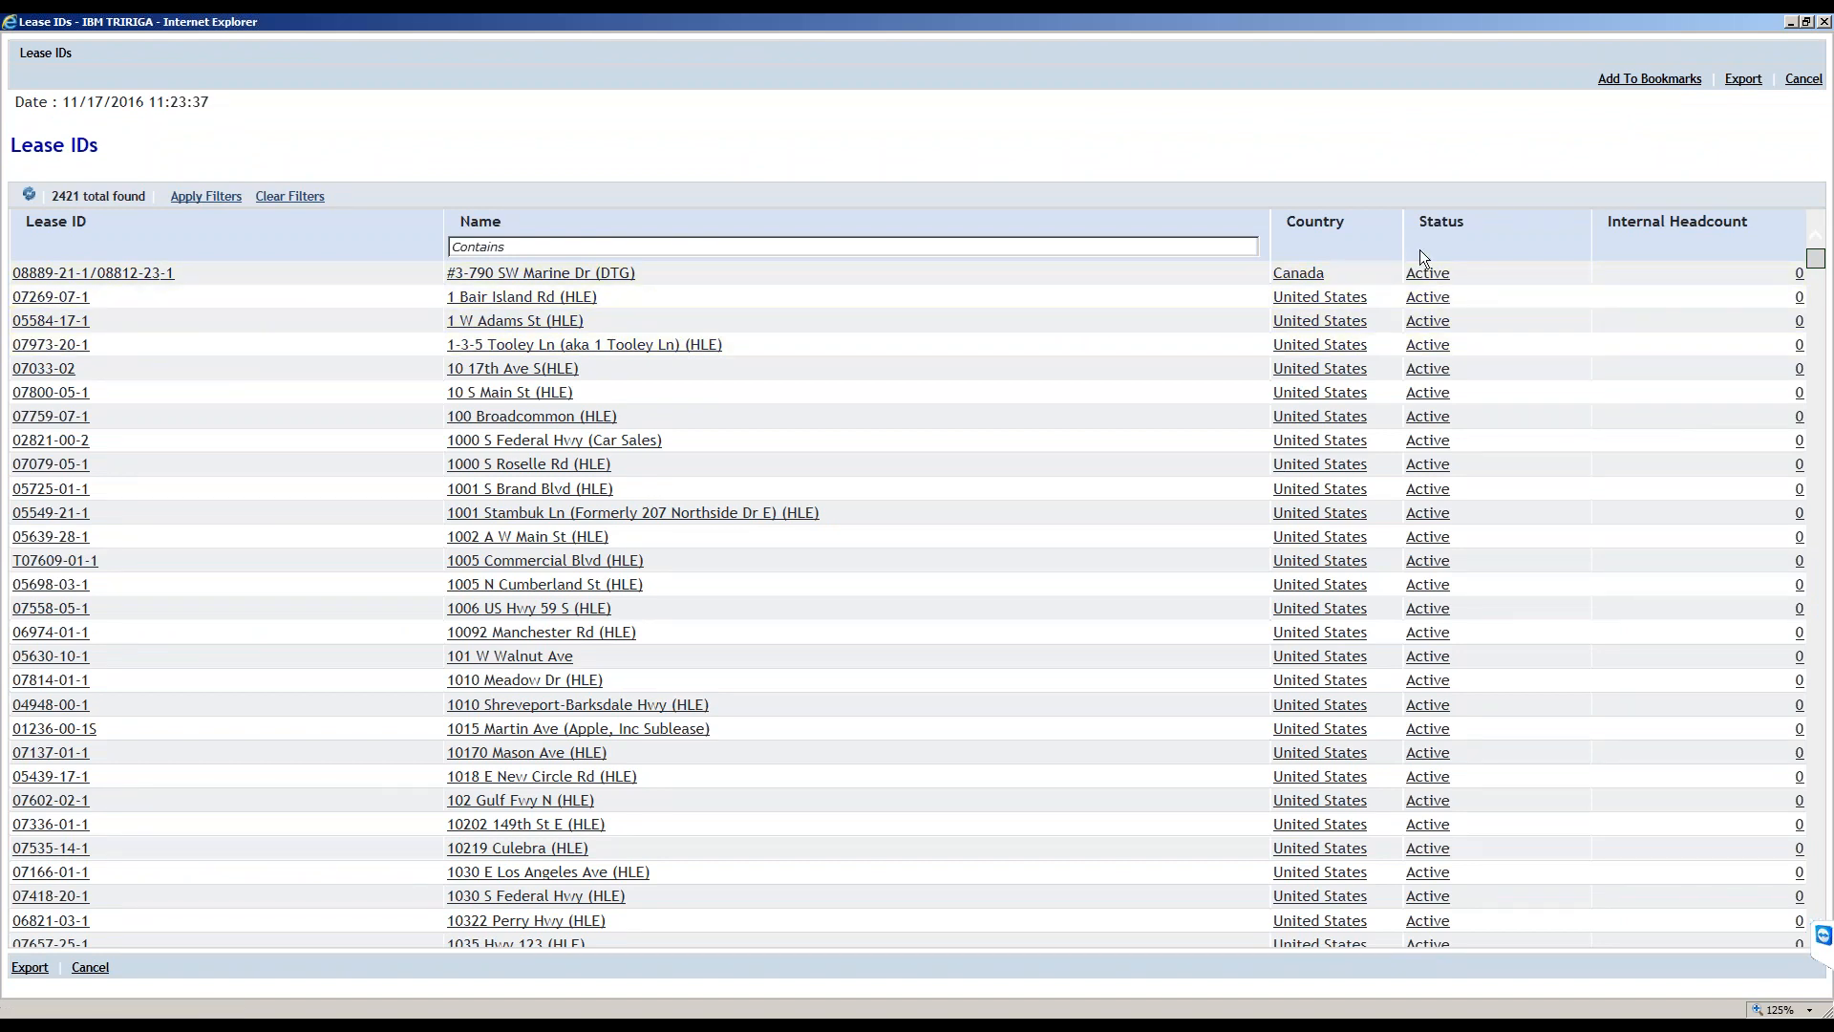
{"action": "left_click_drag", "start_coordinate": [1815, 259], "coordinate": [1819, 289]}
{"action": "scroll", "coordinate": [1459, 375], "scroll_direction": "down", "scroll_amount": 4}
{"action": "scroll", "coordinate": [1460, 378], "scroll_direction": "down", "scroll_amount": 20}
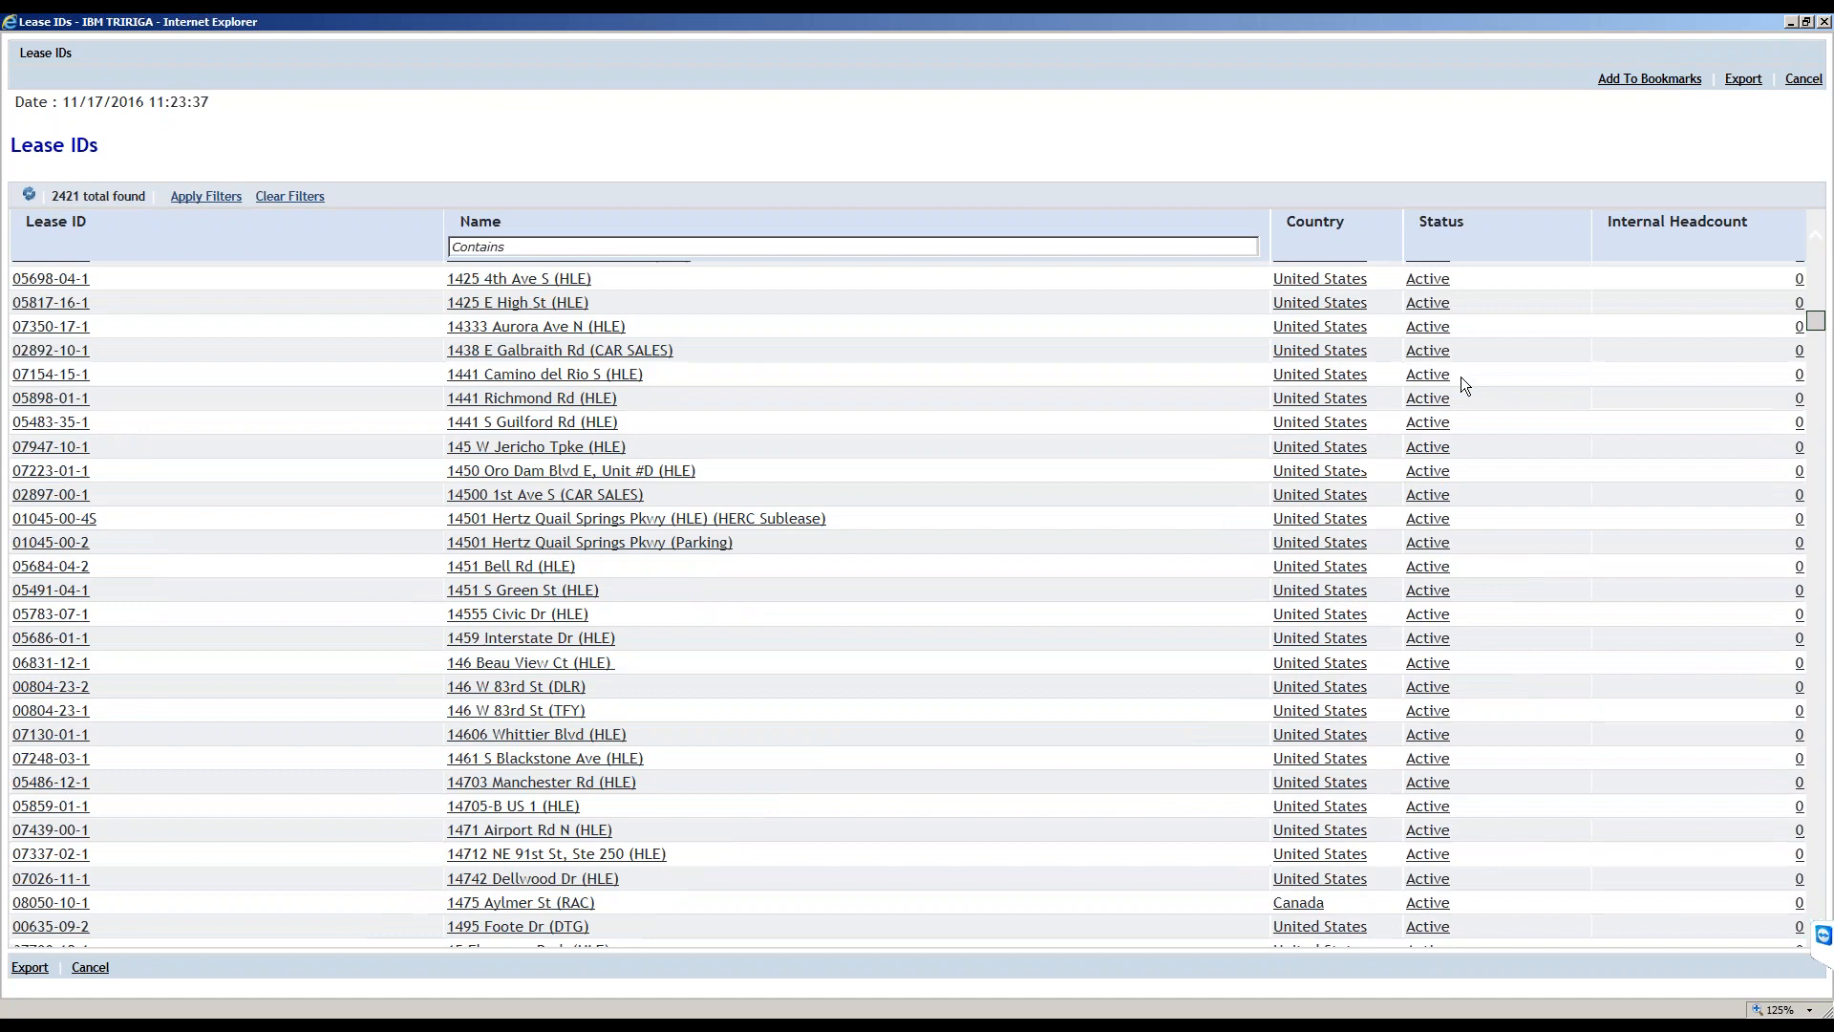
{"action": "scroll", "coordinate": [1461, 376], "scroll_direction": "down", "scroll_amount": 20}
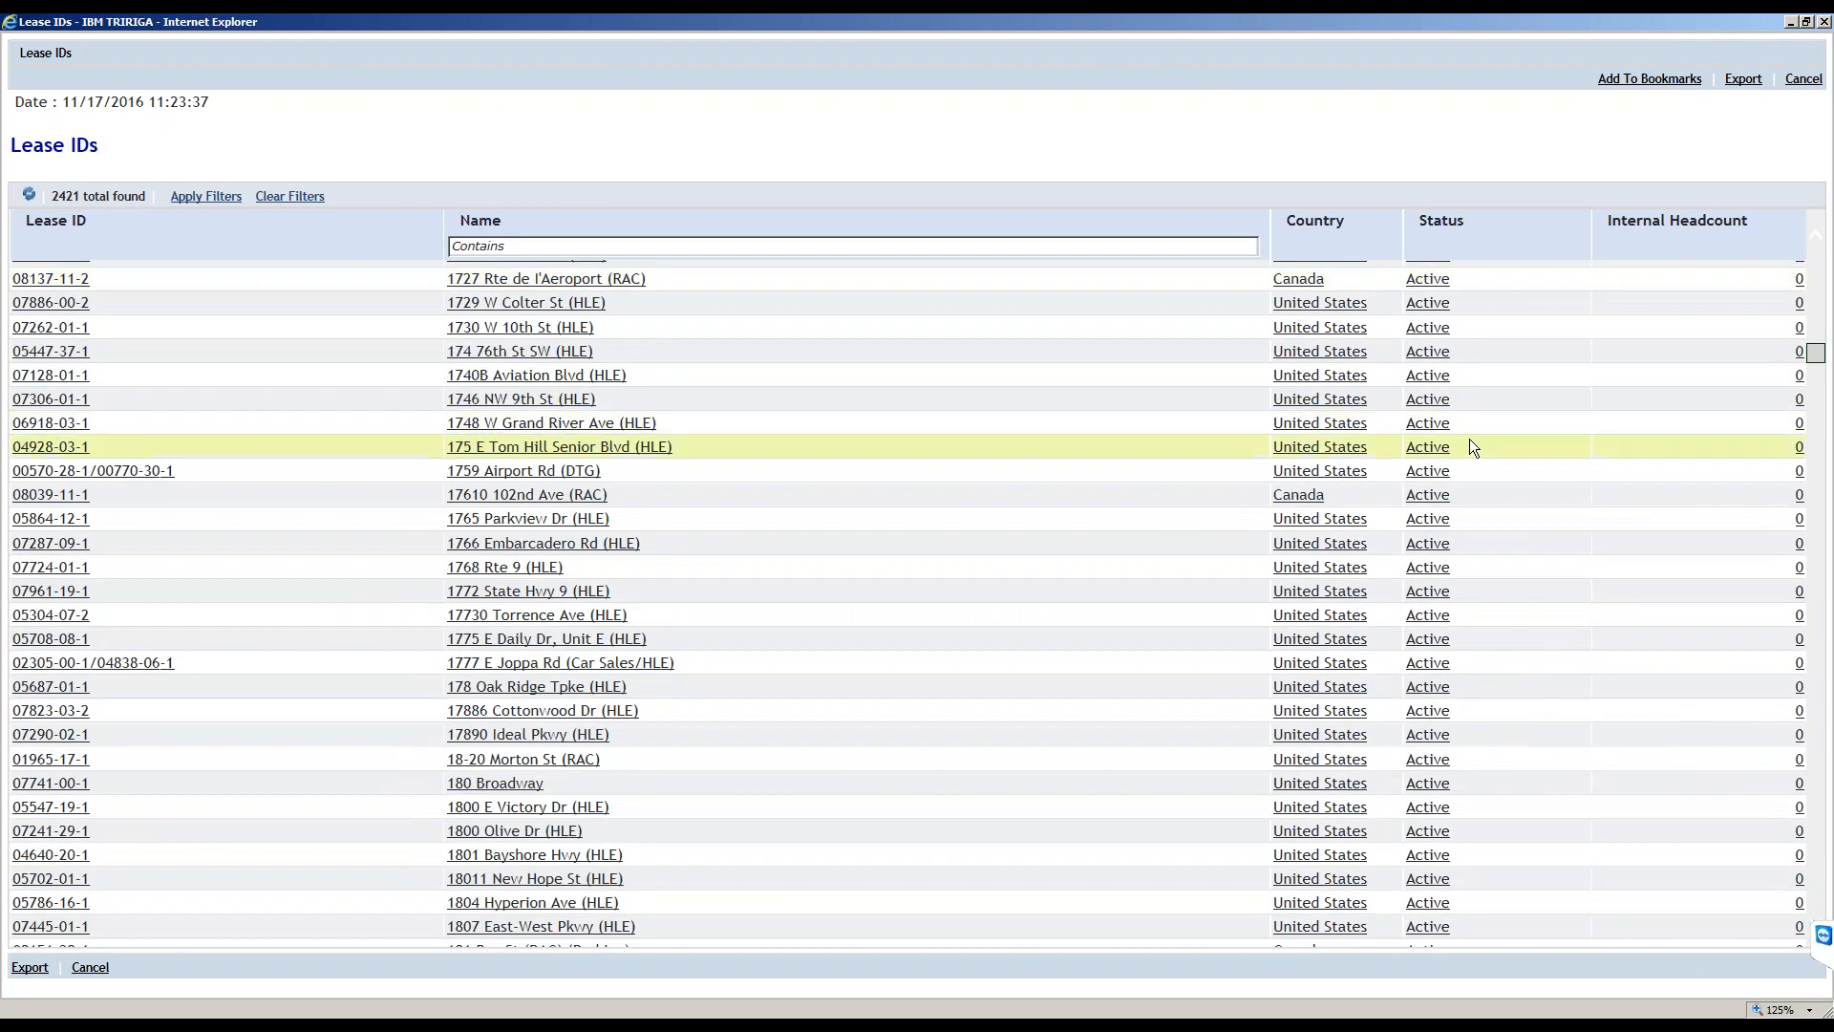
{"action": "scroll", "coordinate": [1481, 464], "scroll_direction": "down", "scroll_amount": 3}
{"action": "scroll", "coordinate": [1481, 466], "scroll_direction": "down", "scroll_amount": 10}
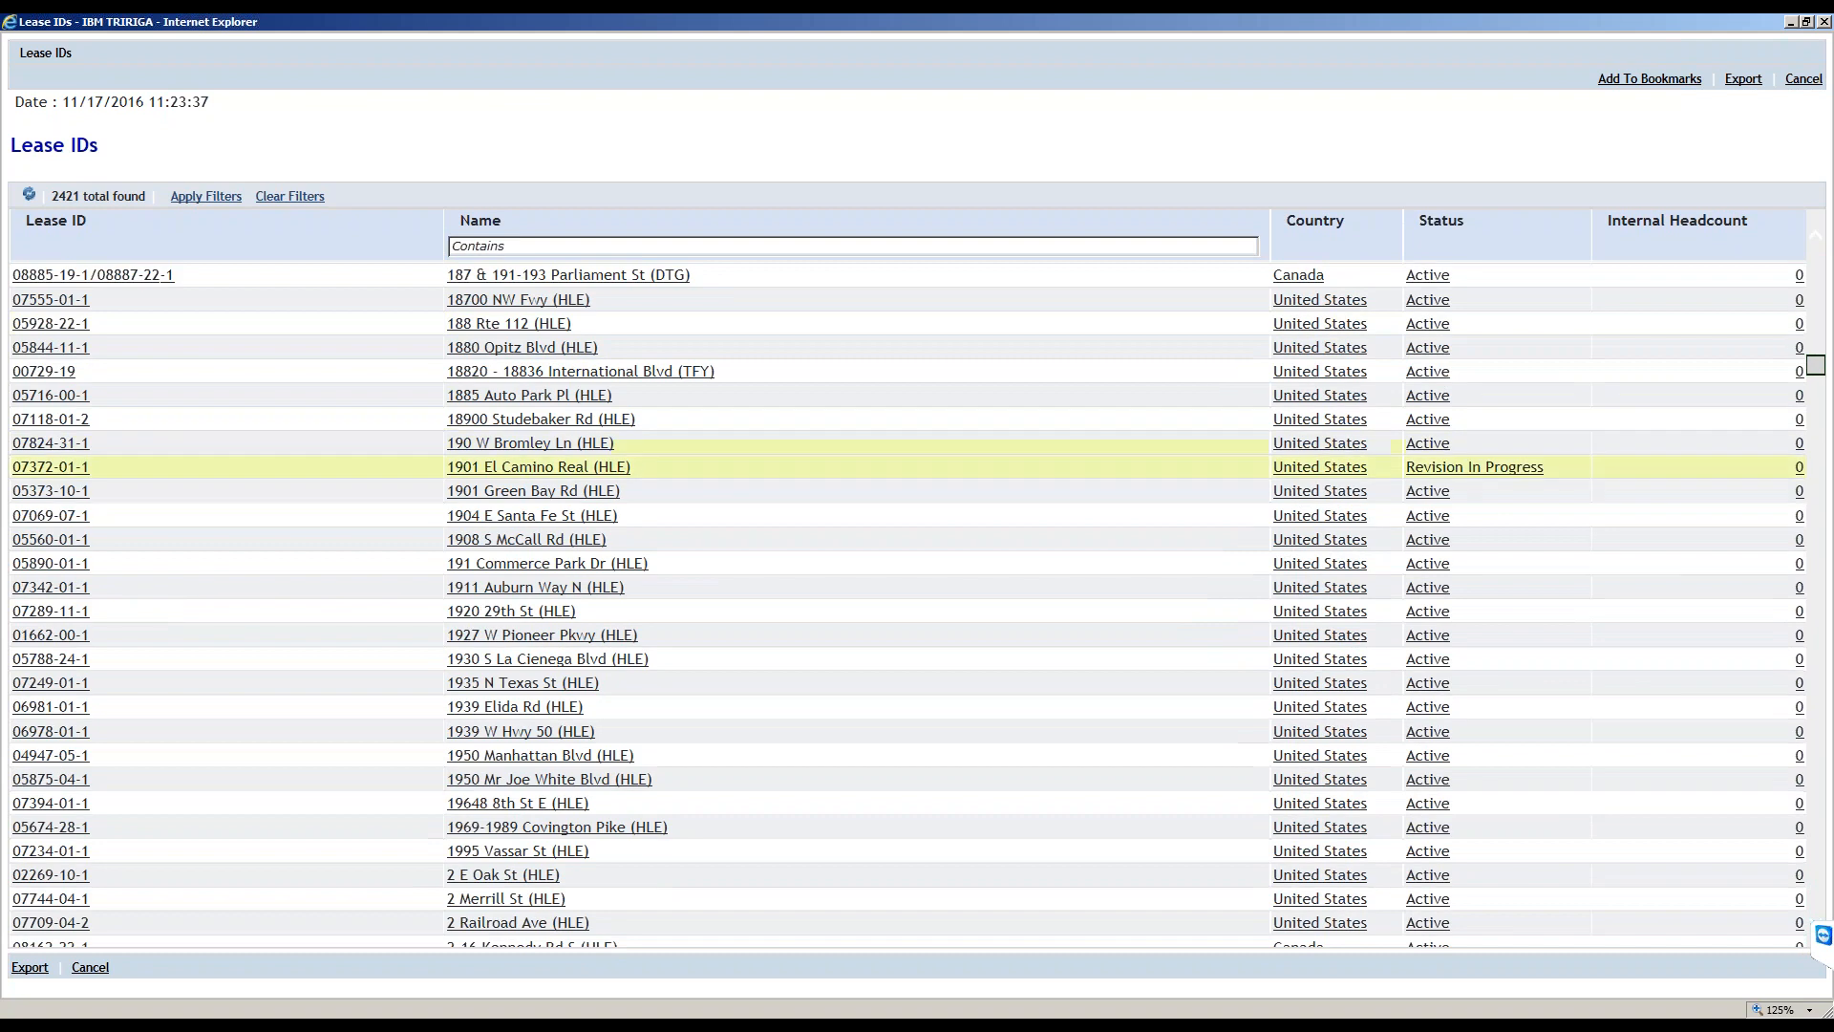
{"action": "left_click_drag", "start_coordinate": [1818, 375], "coordinate": [1816, 258]}
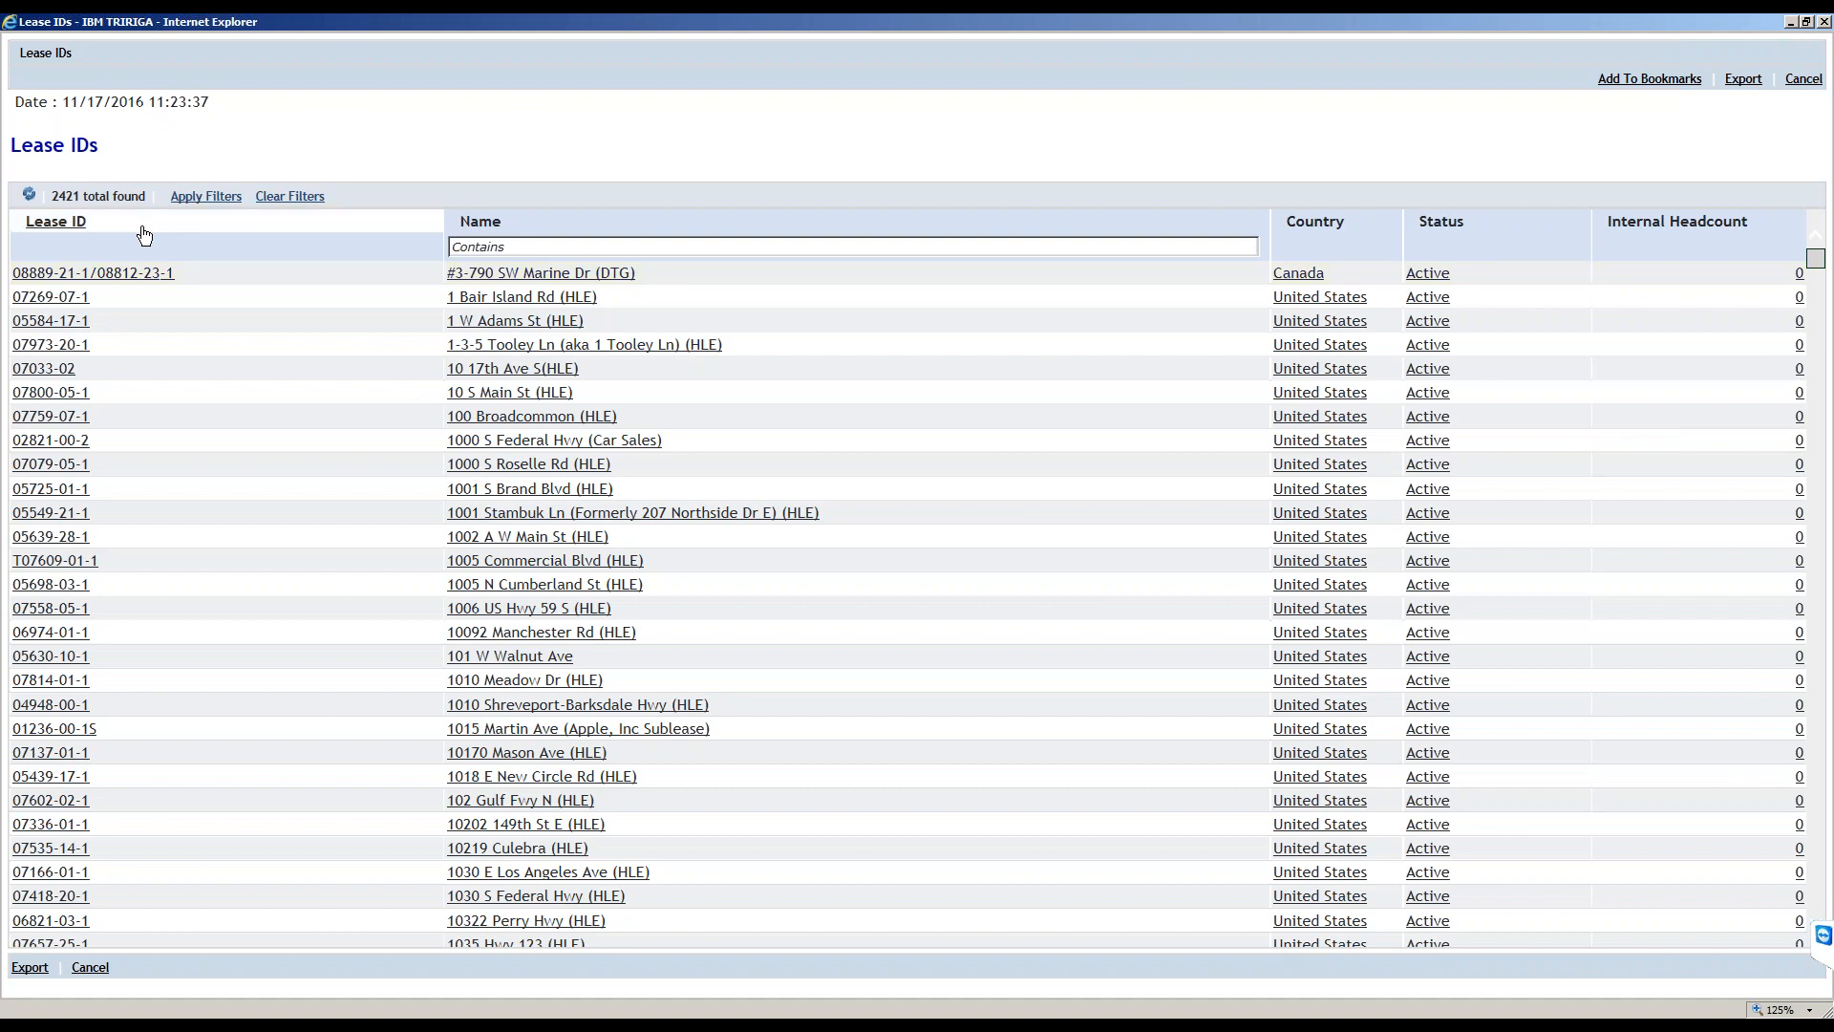
Sort the results by Country in both directions and by Status ascending to check them, and close the results window.
{"action": "left_click", "coordinate": [1324, 225]}
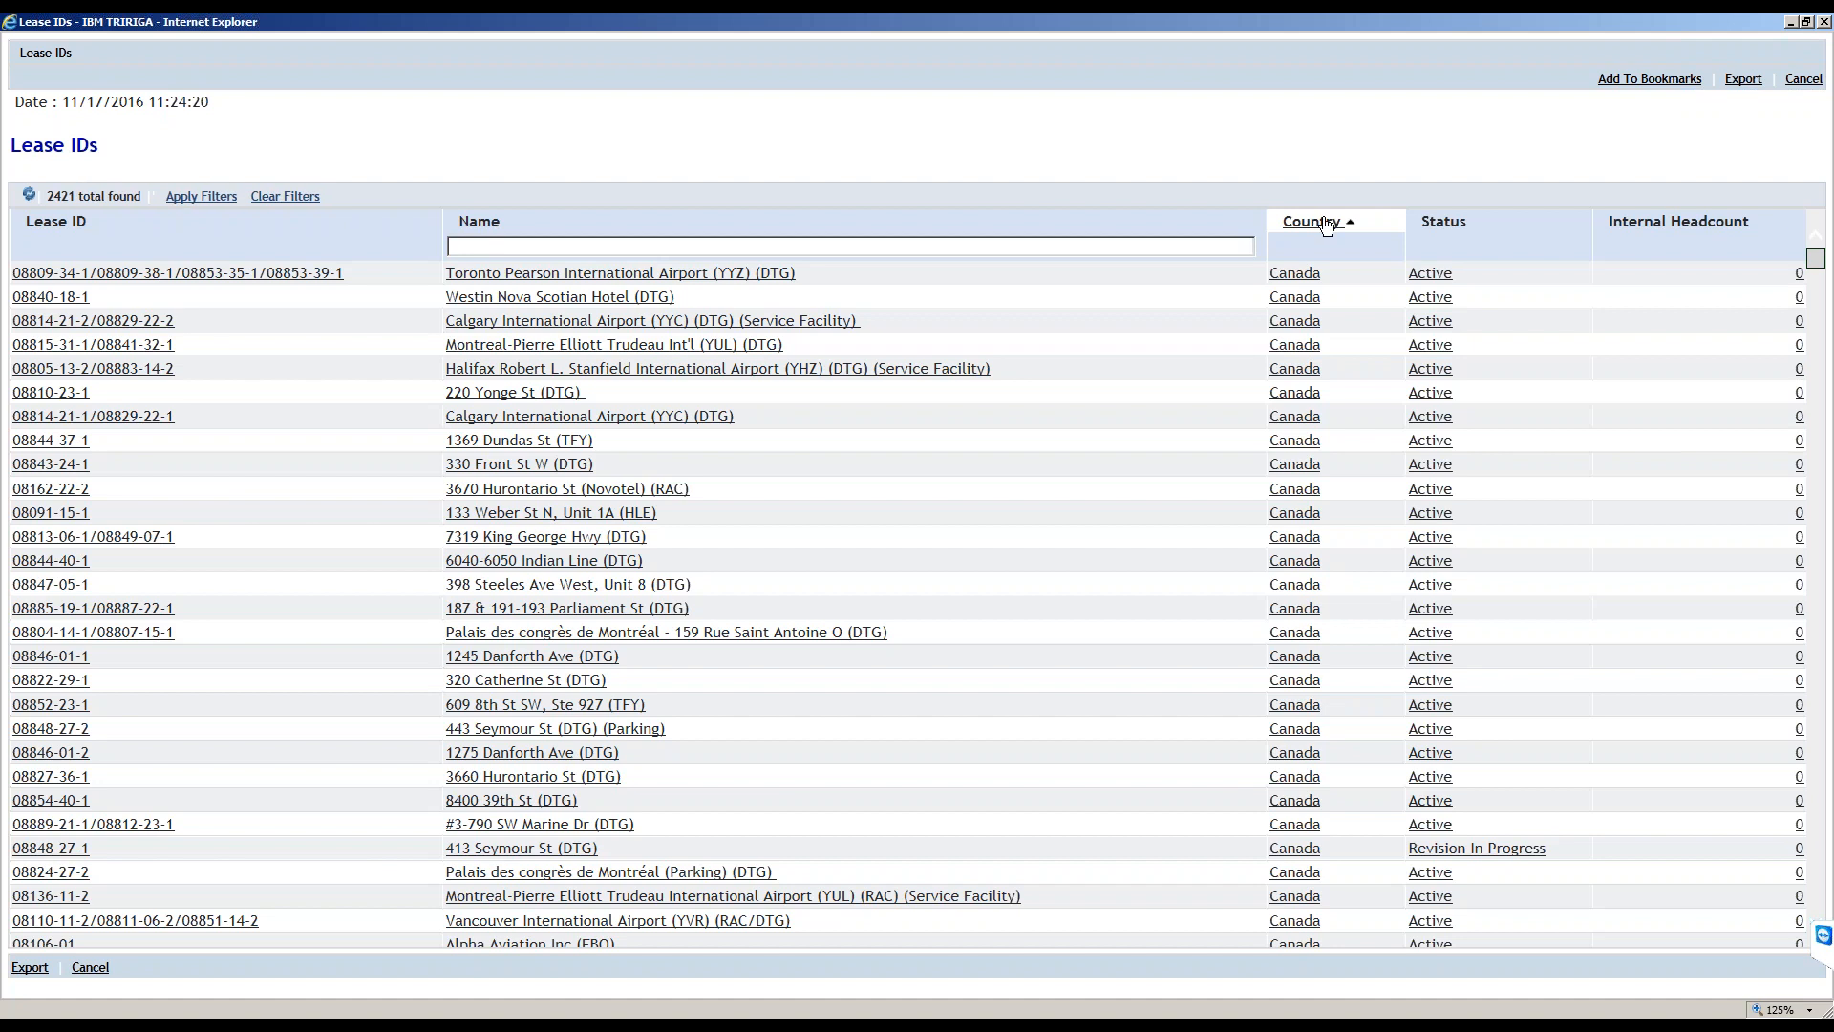
{"action": "left_click", "coordinate": [1390, 256]}
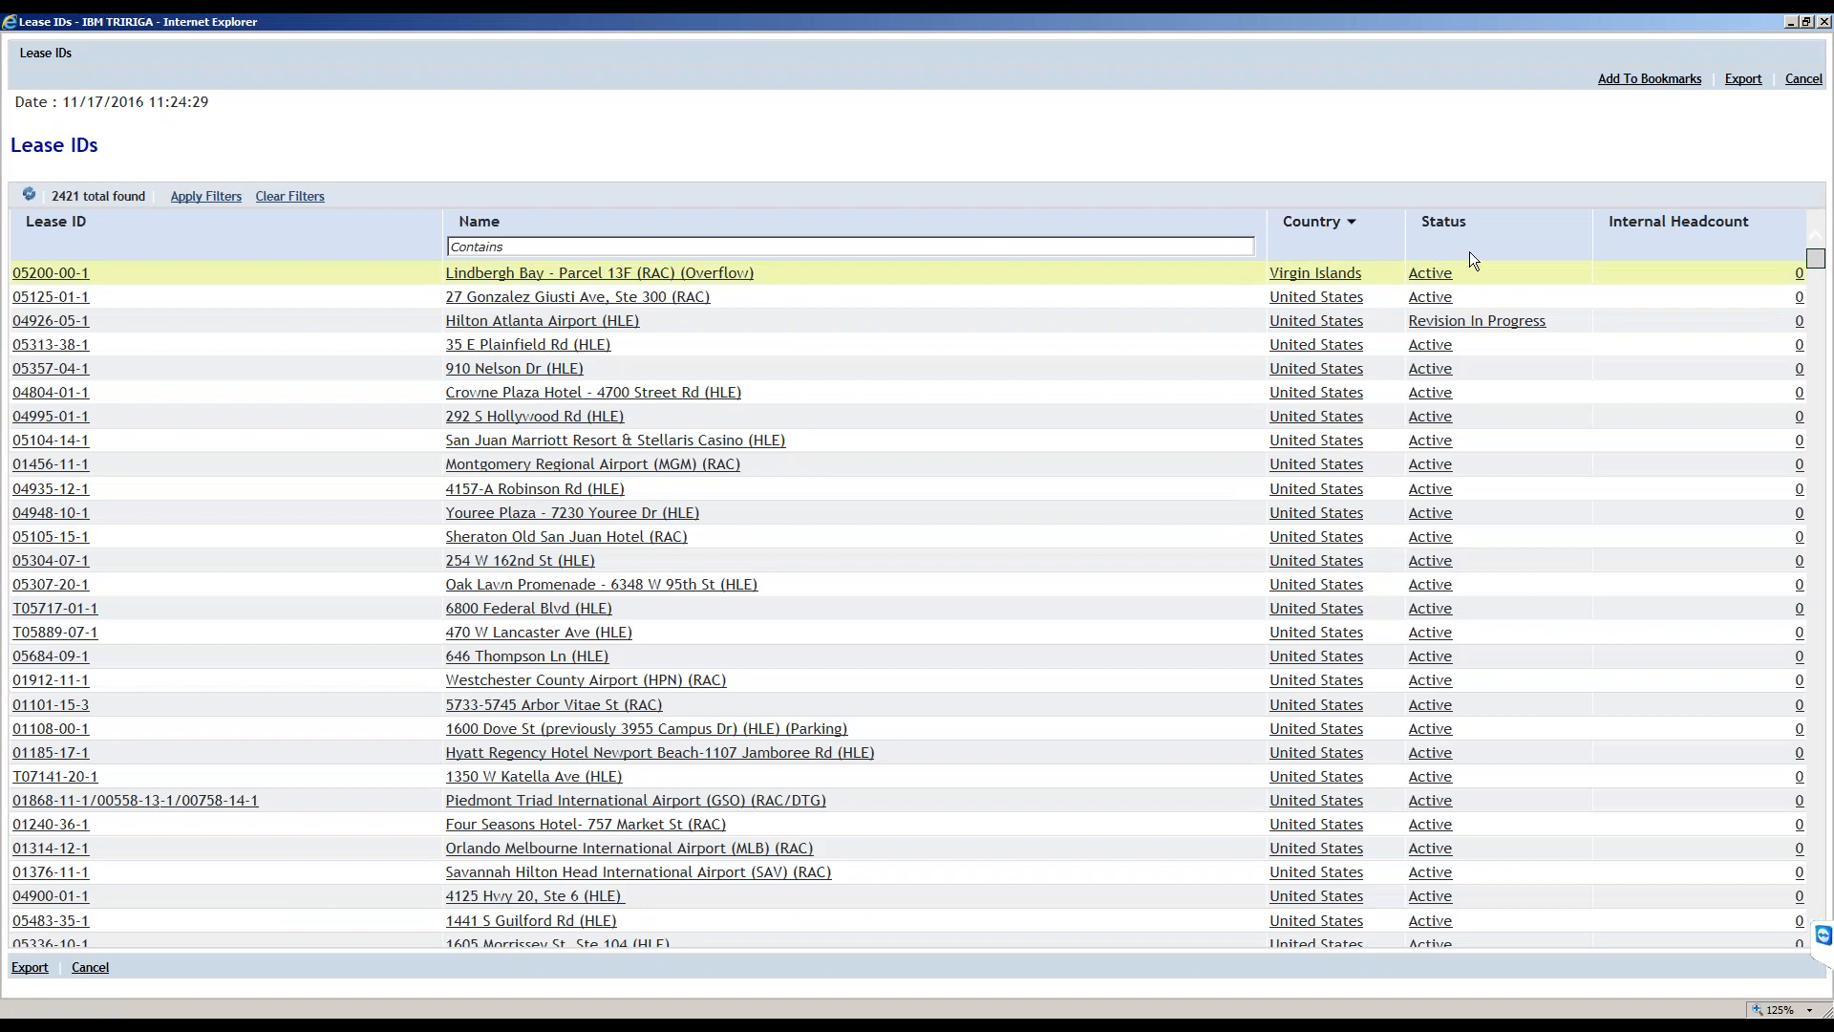
{"action": "left_click", "coordinate": [1328, 229]}
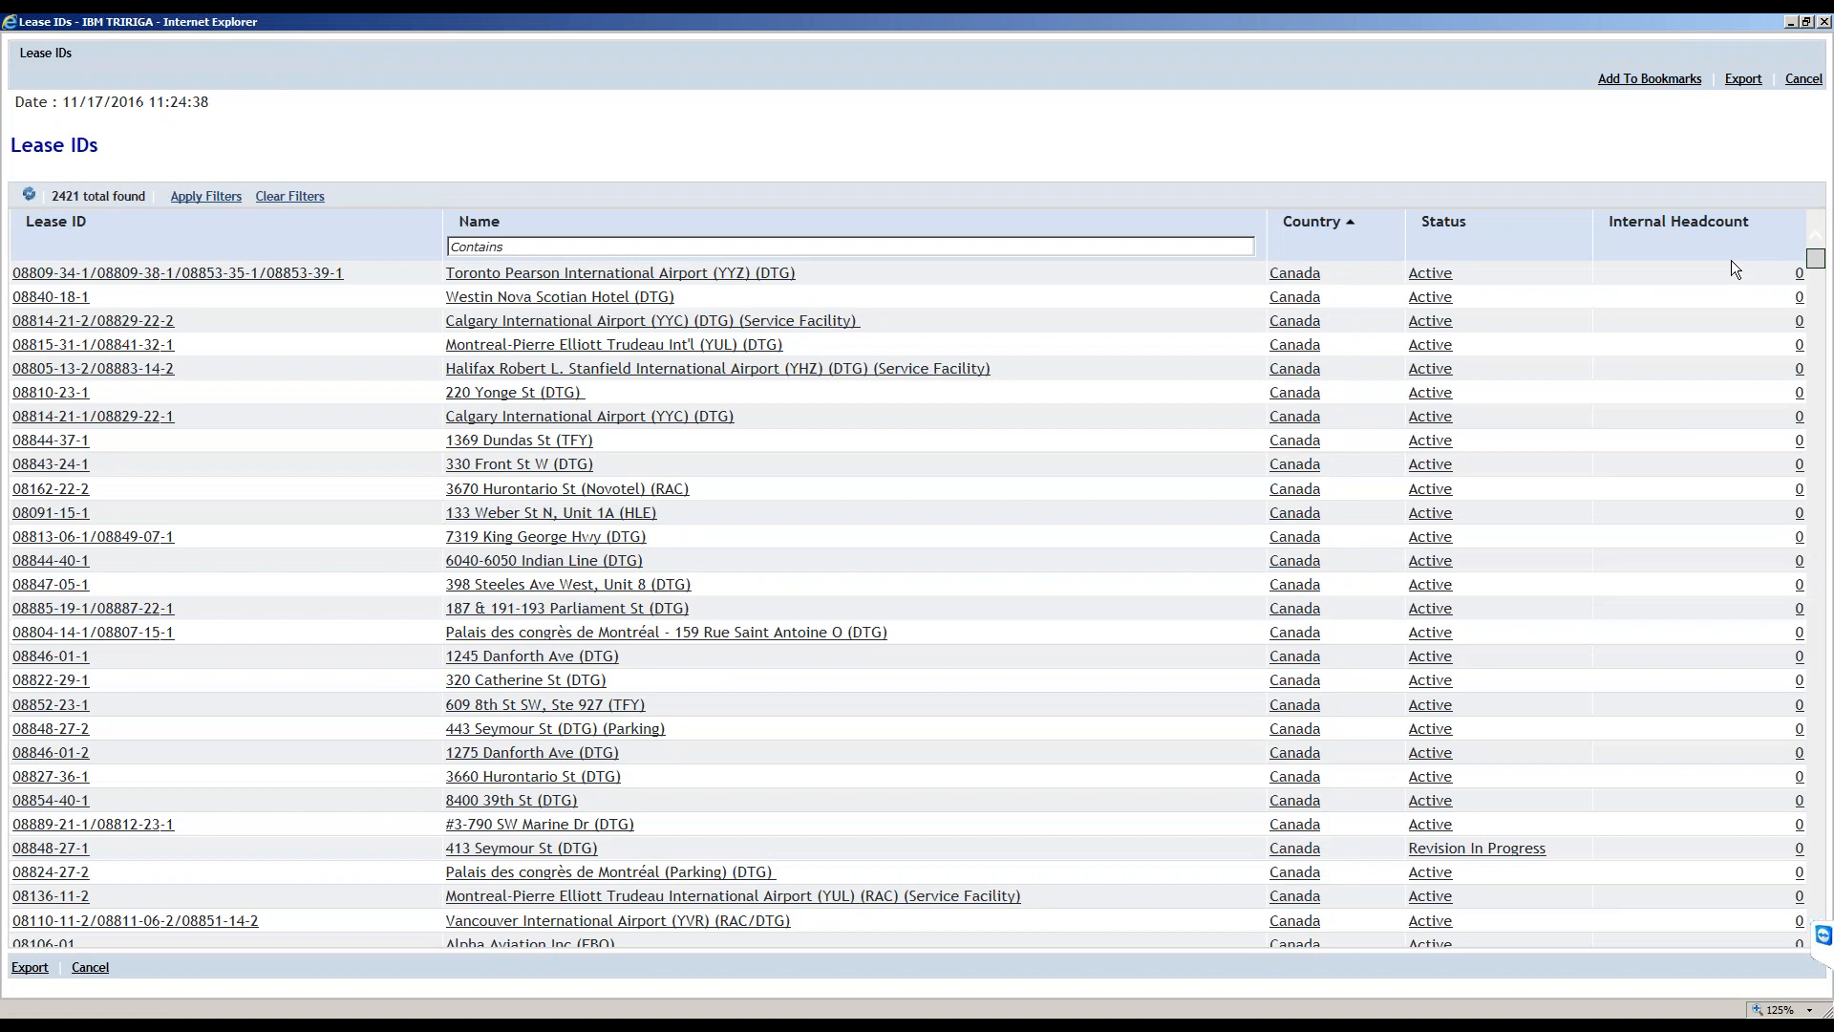
{"action": "left_click", "coordinate": [1329, 225]}
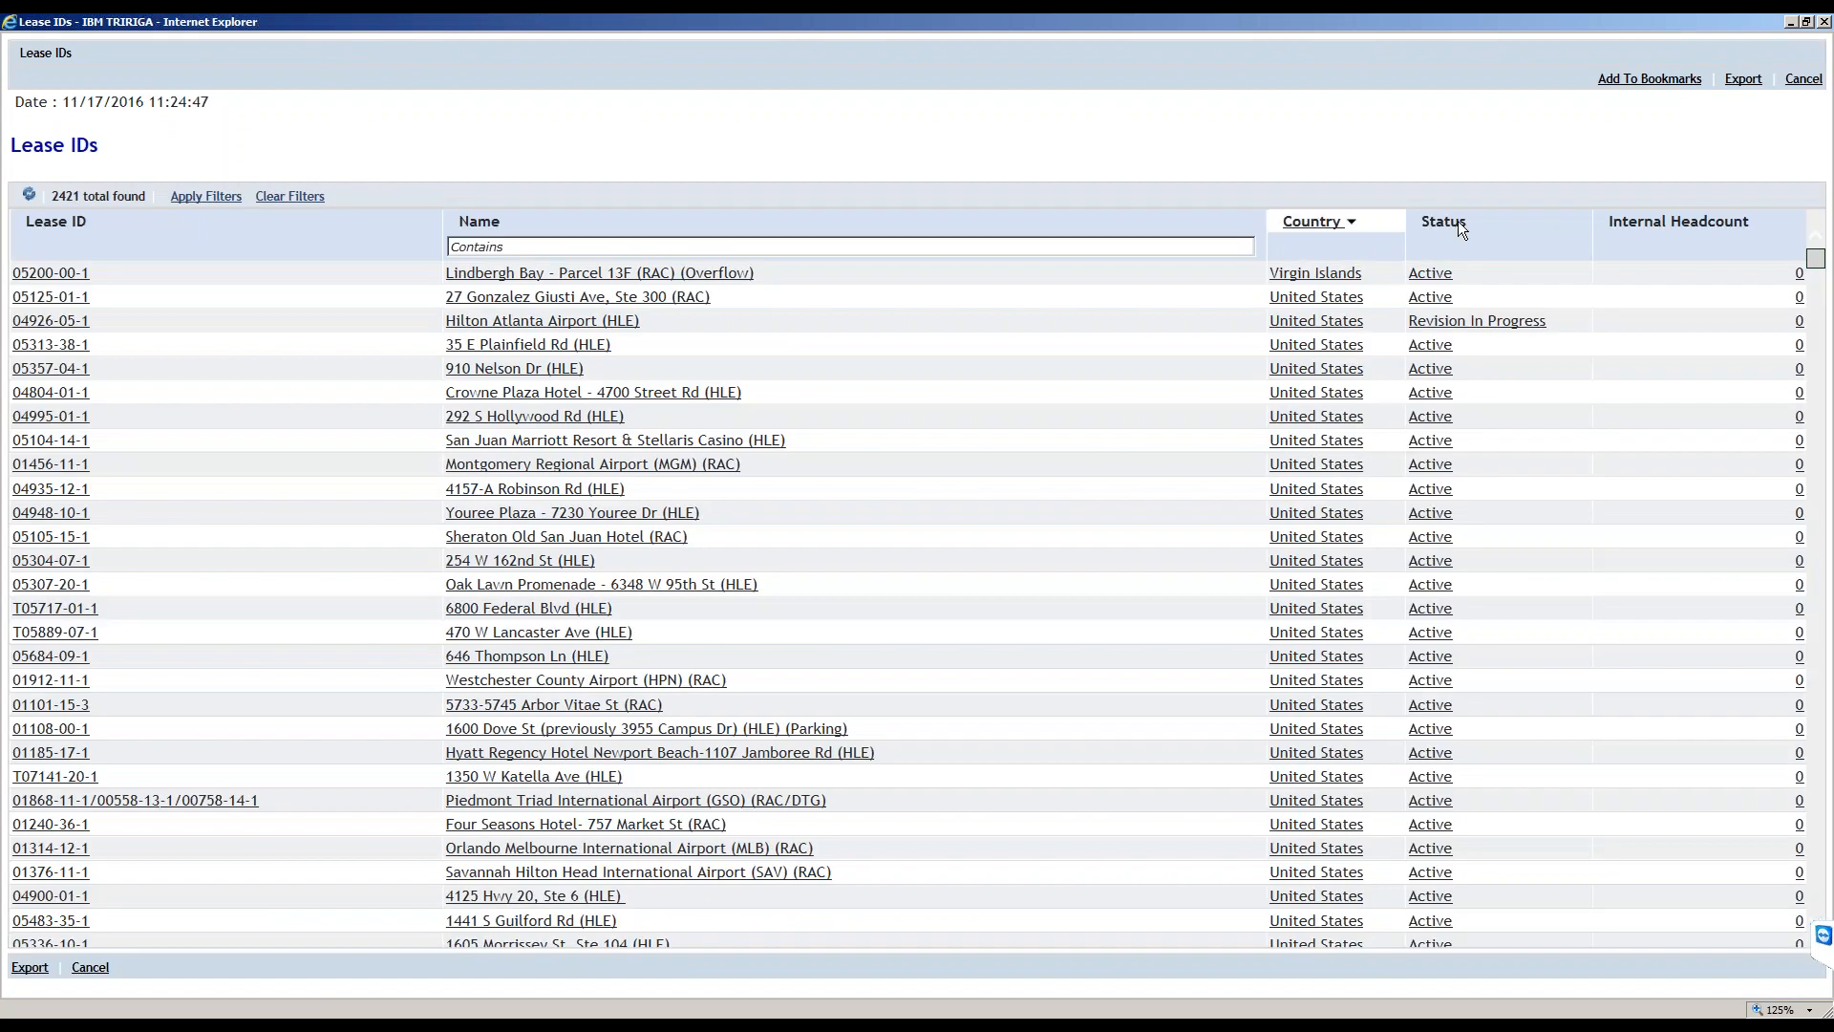
{"action": "left_click", "coordinate": [1458, 224]}
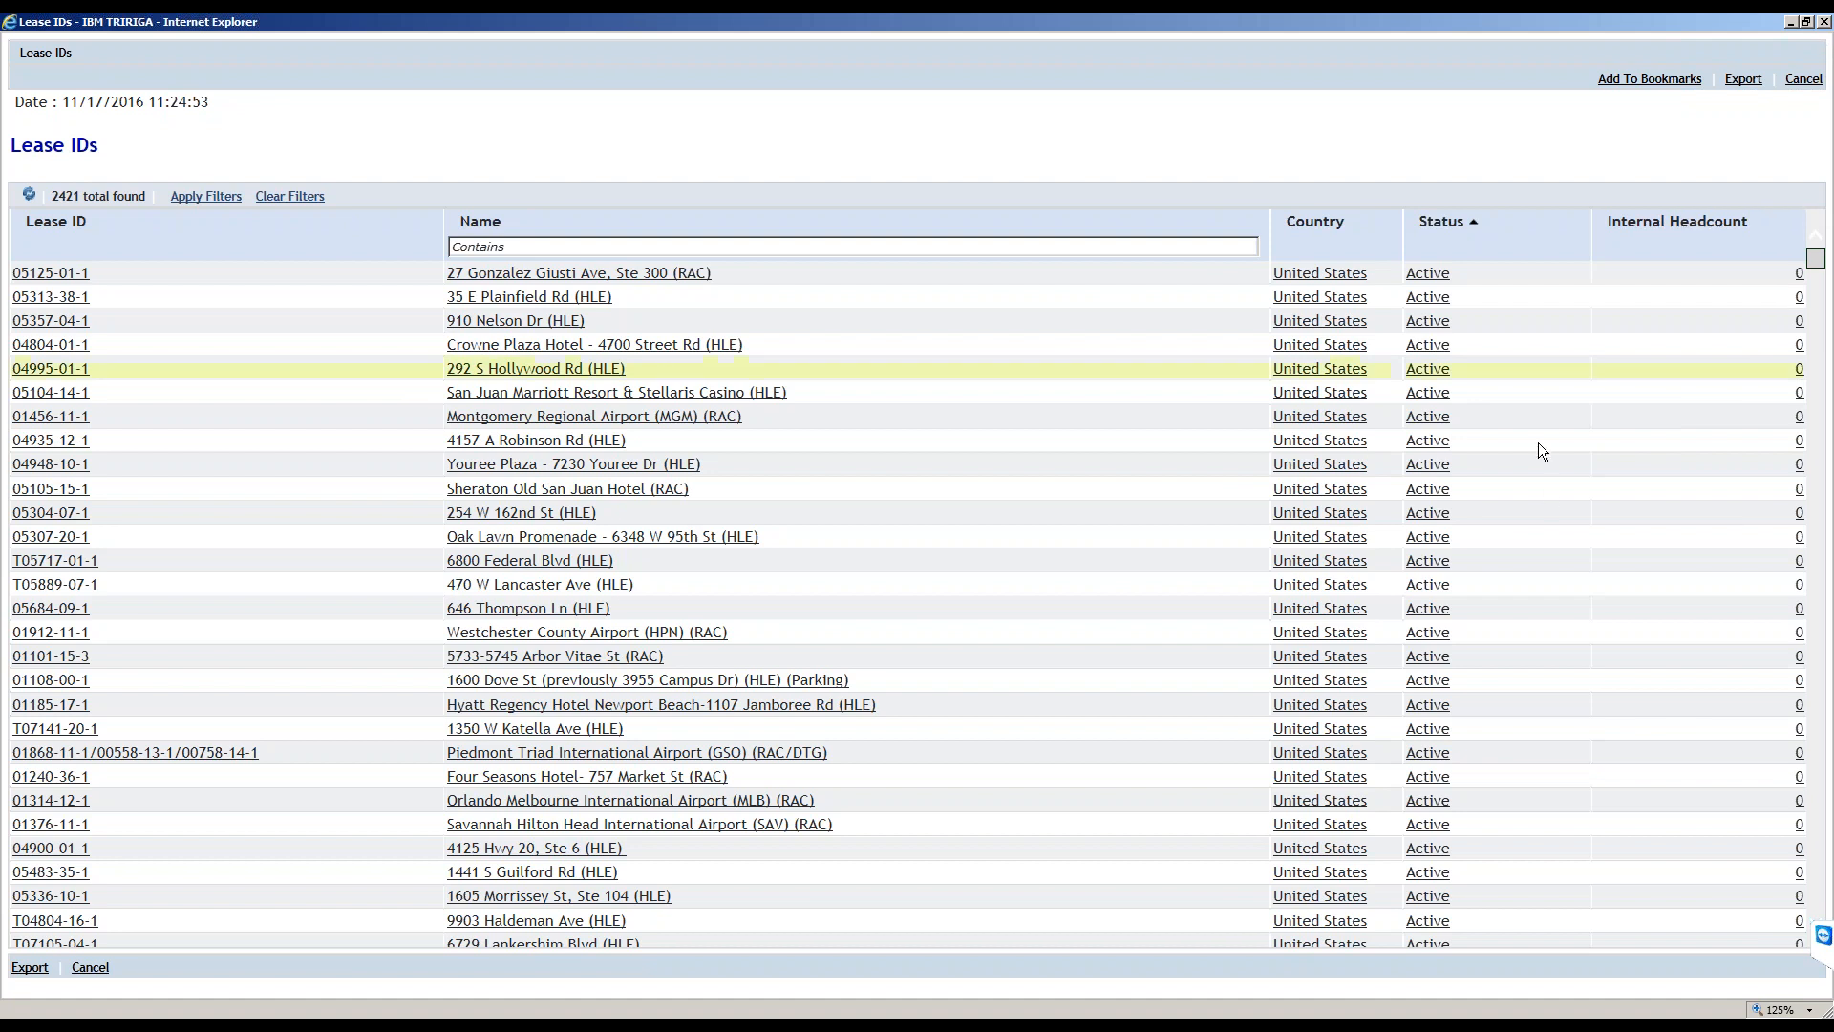
{"action": "left_click", "coordinate": [1823, 21]}
Look at the options for adding a business object in the report's general settings and close them without changes.
{"action": "left_click", "coordinate": [51, 88]}
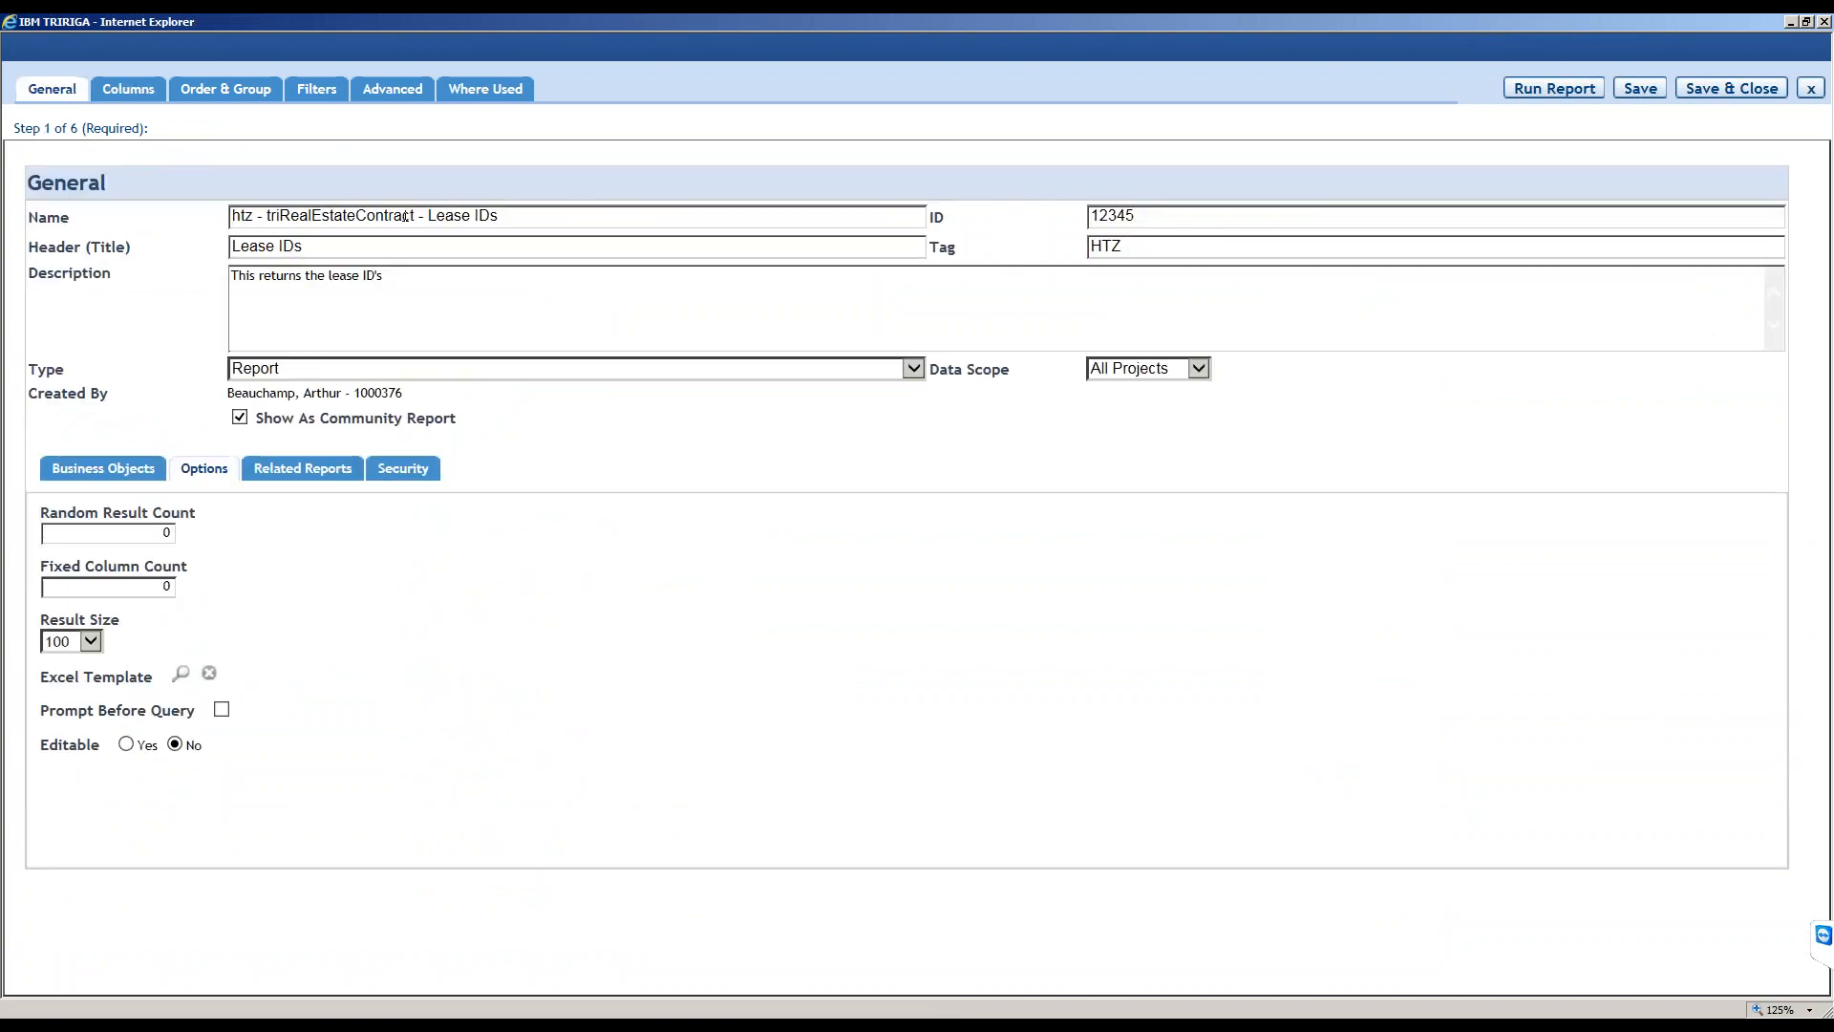
{"action": "left_click", "coordinate": [132, 470]}
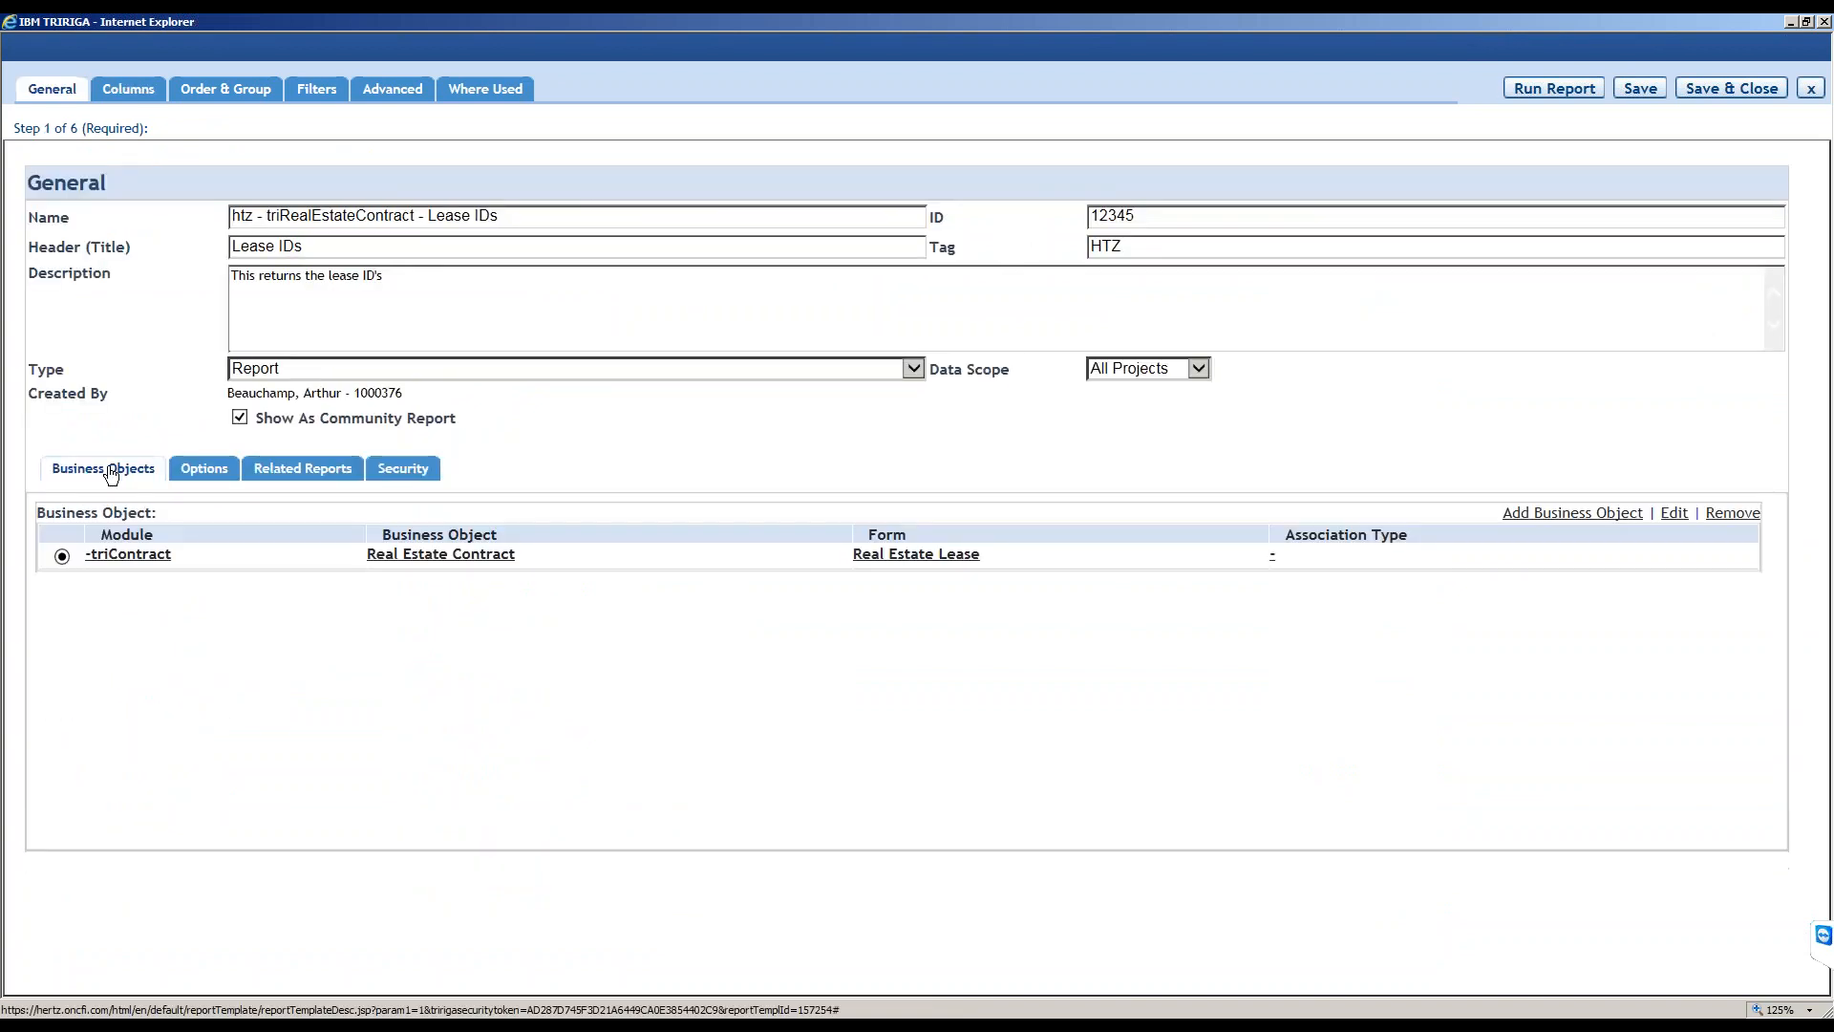
{"action": "left_click", "coordinate": [1560, 517]}
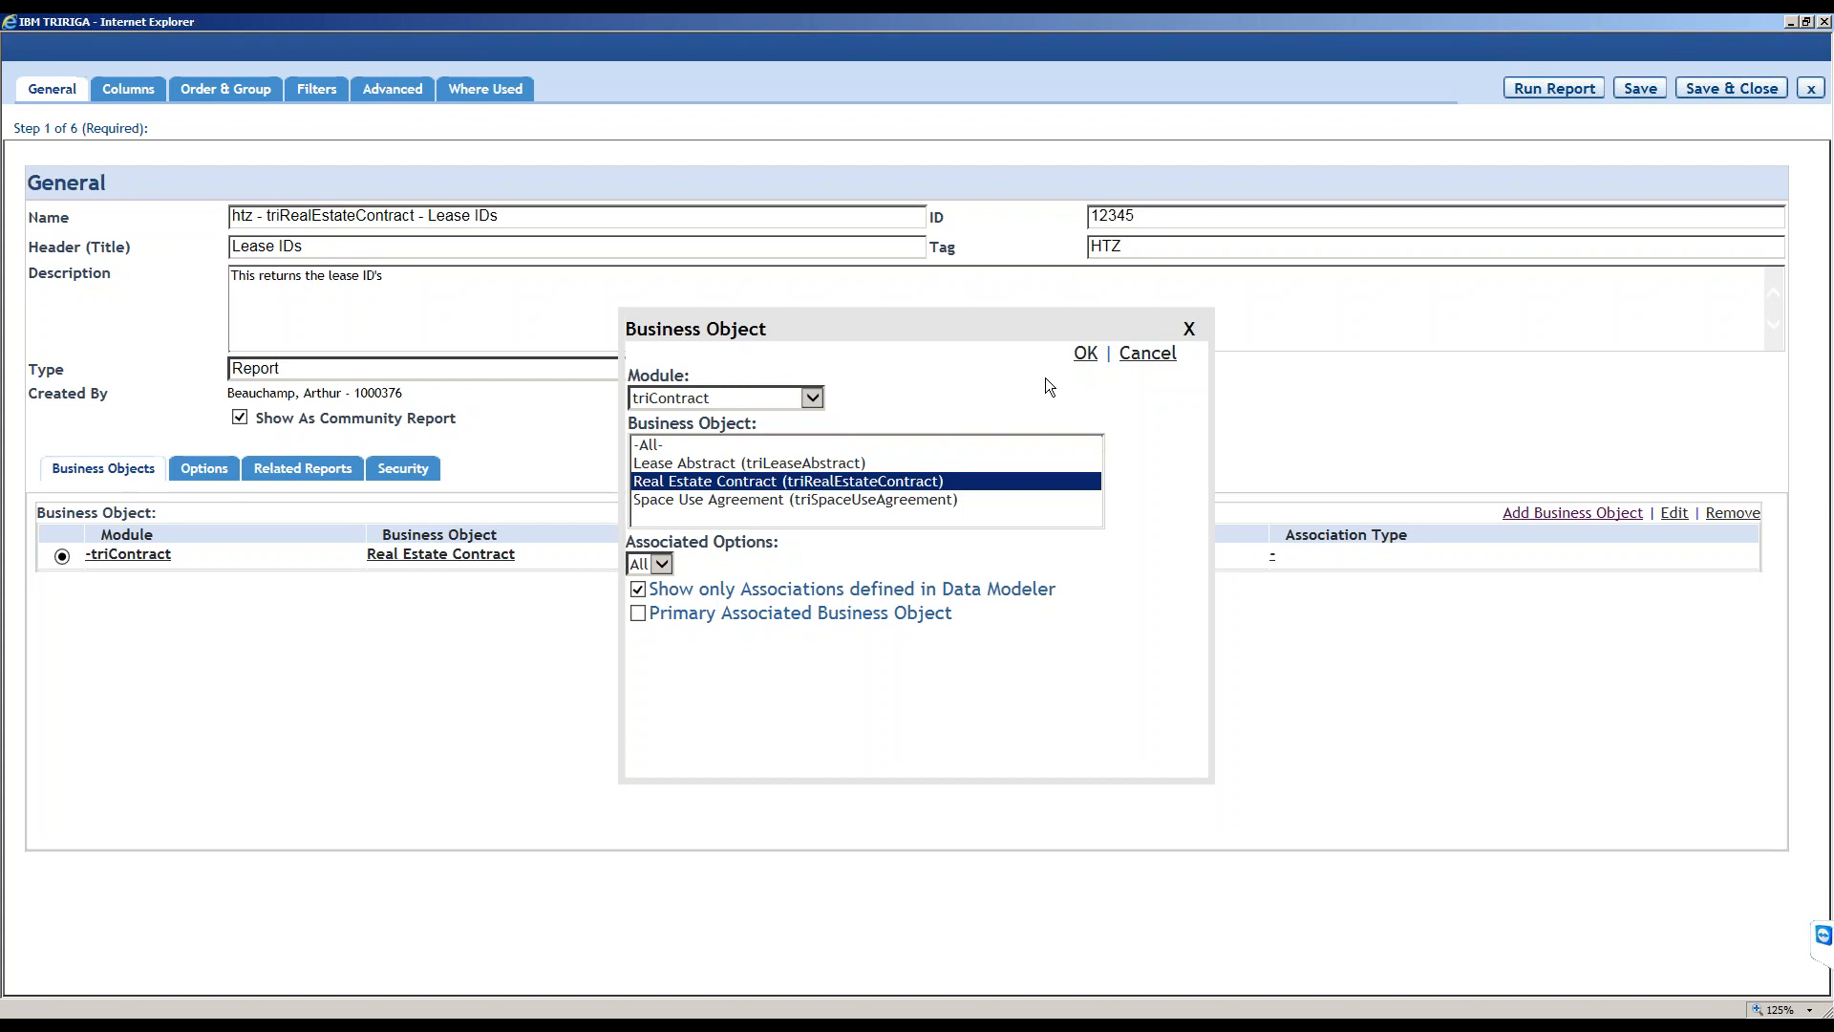
{"action": "left_click", "coordinate": [1188, 329]}
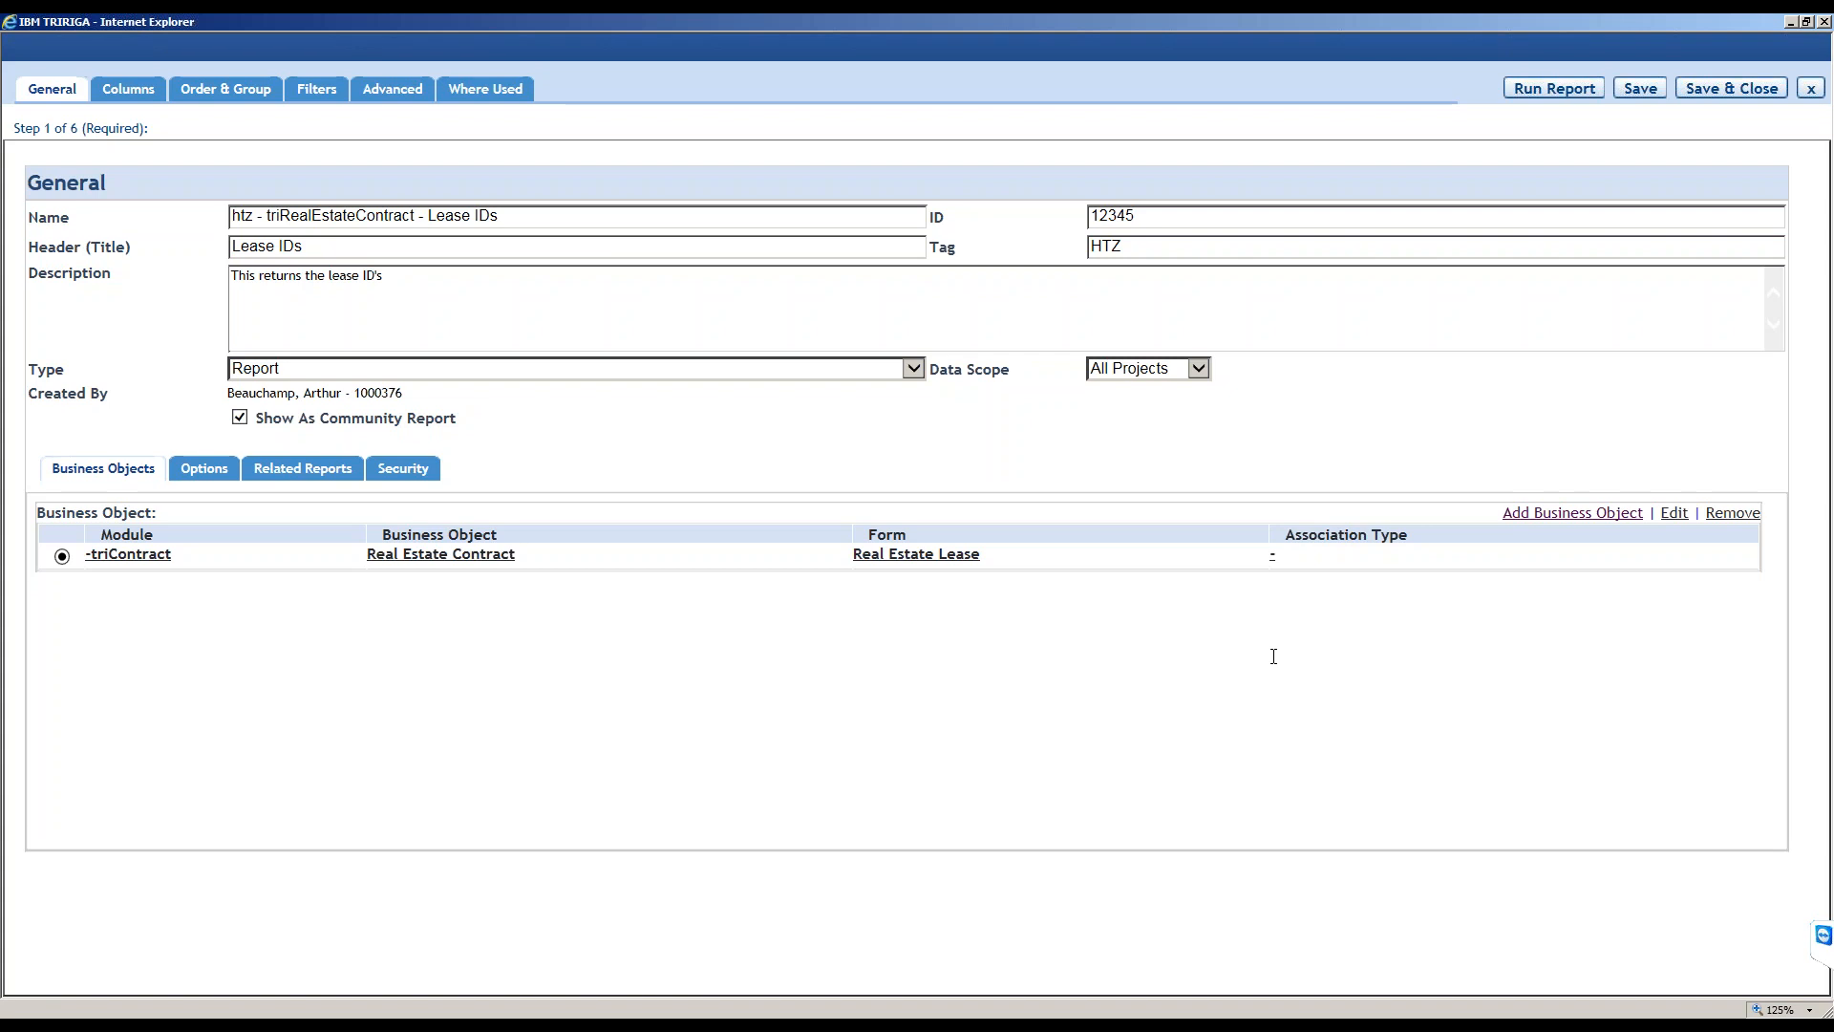
Run the report in a maximized window, export the results and open the exported Lease IDs.xls file in Excel.
{"action": "left_click", "coordinate": [1554, 88]}
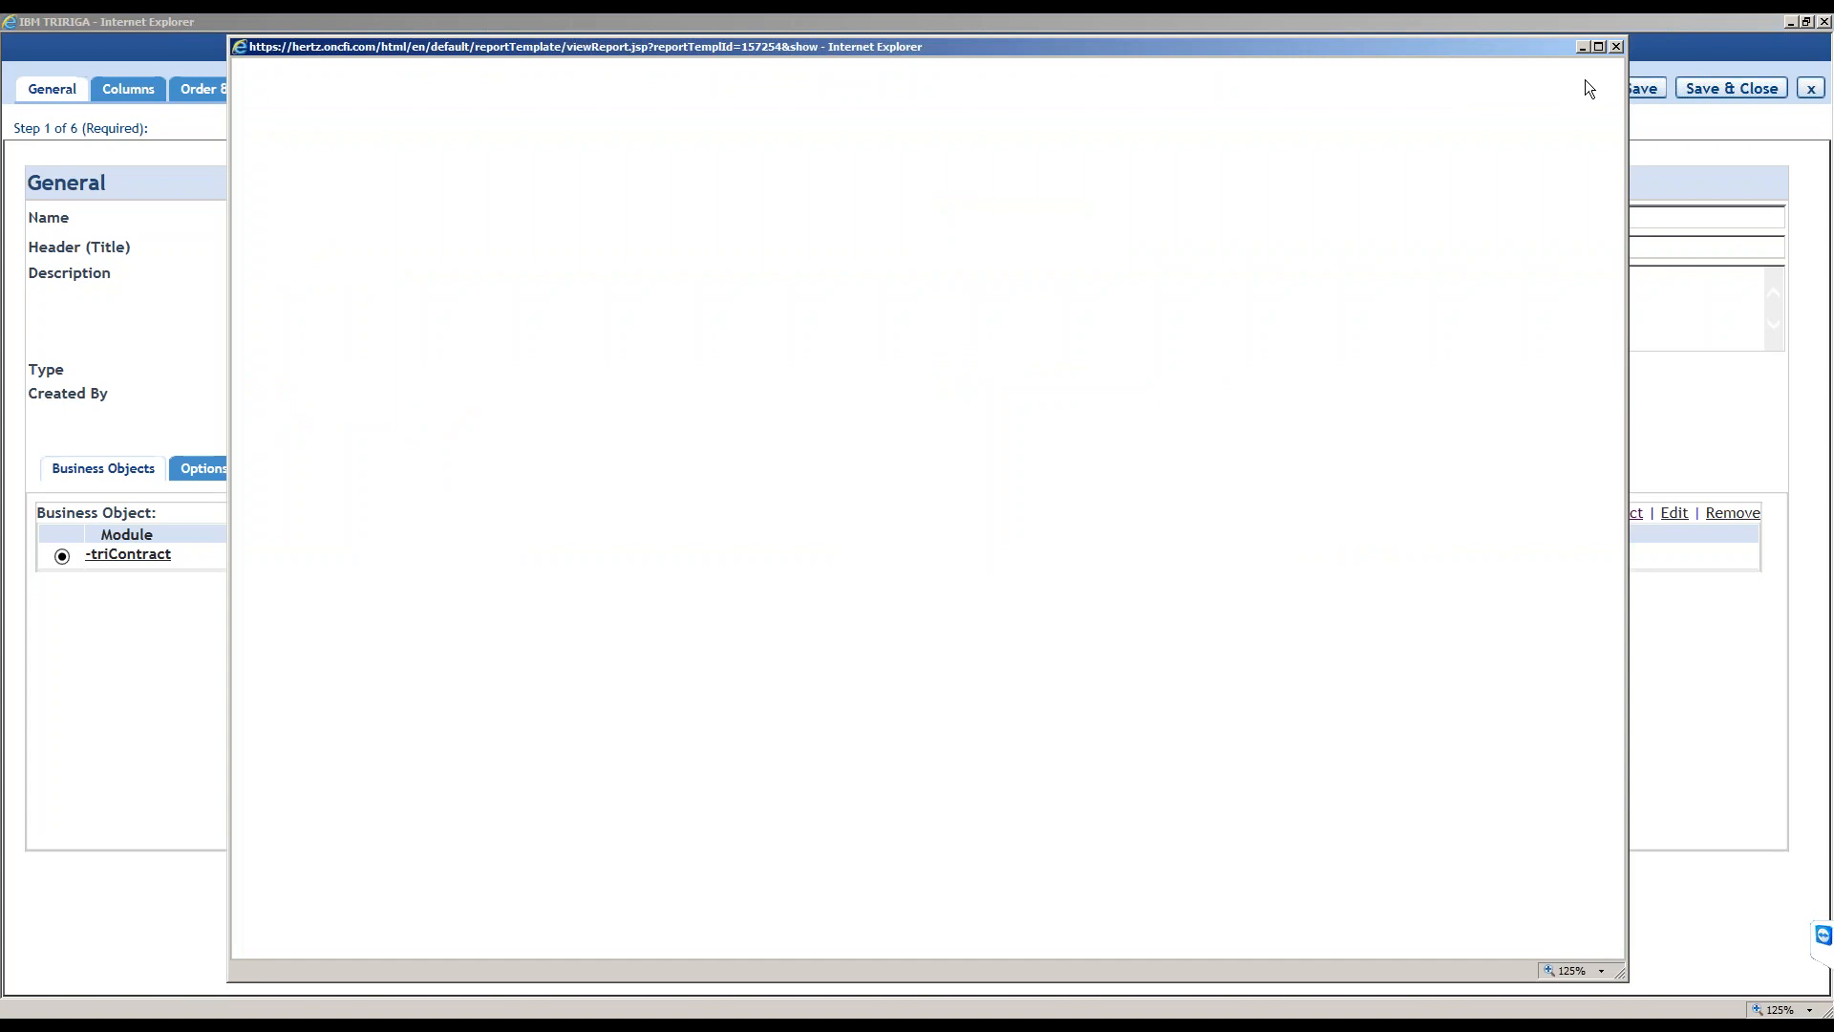
{"action": "left_click", "coordinate": [1599, 46]}
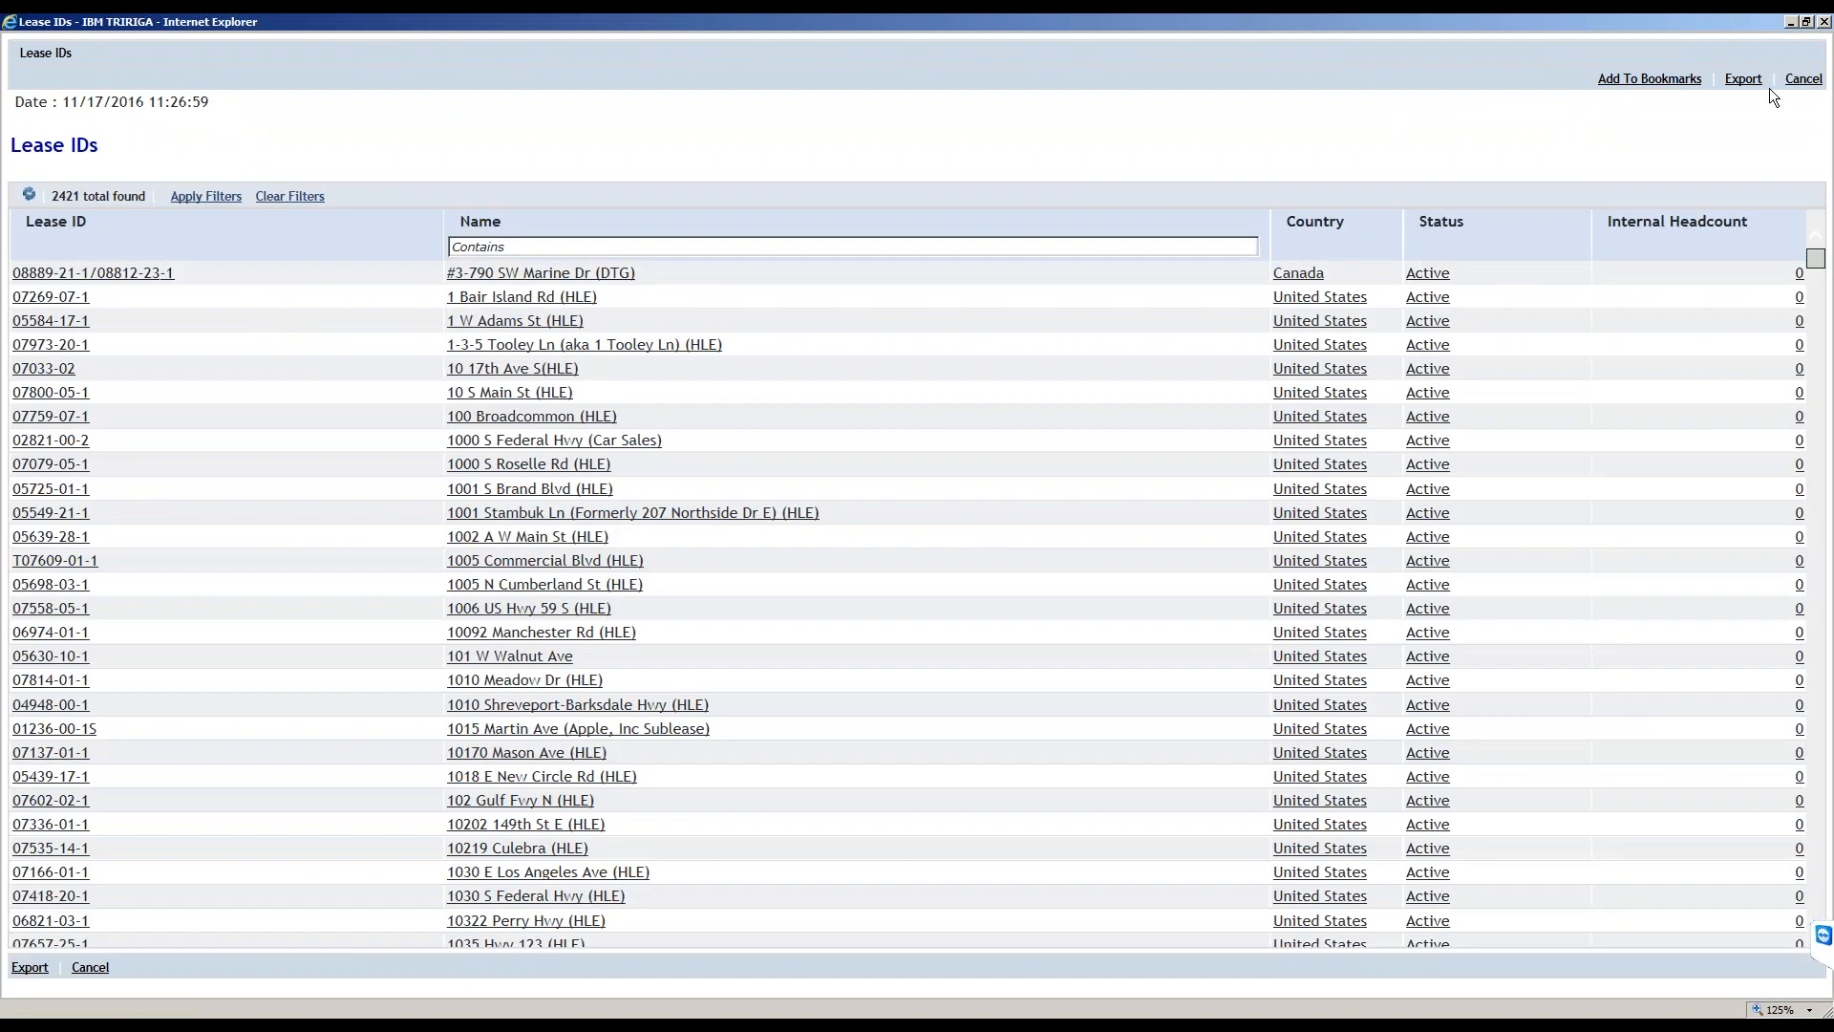
{"action": "left_click", "coordinate": [1744, 84]}
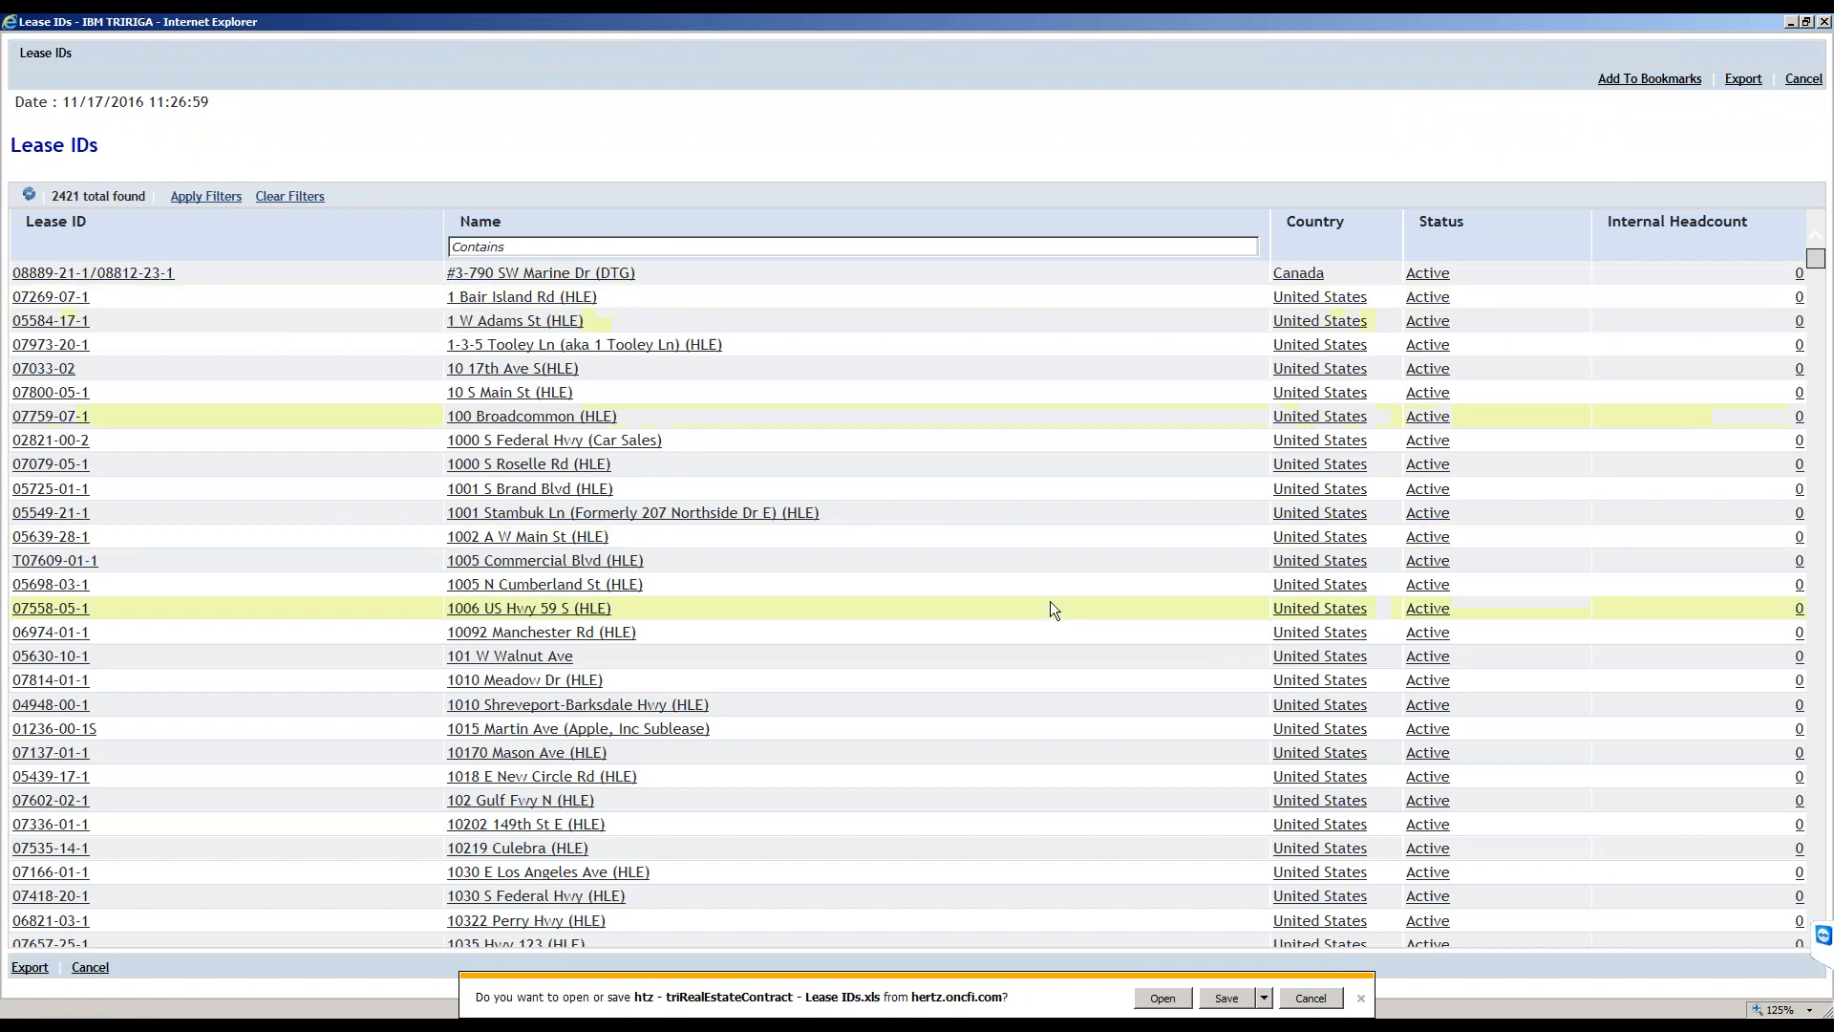
{"action": "left_click", "coordinate": [1163, 999]}
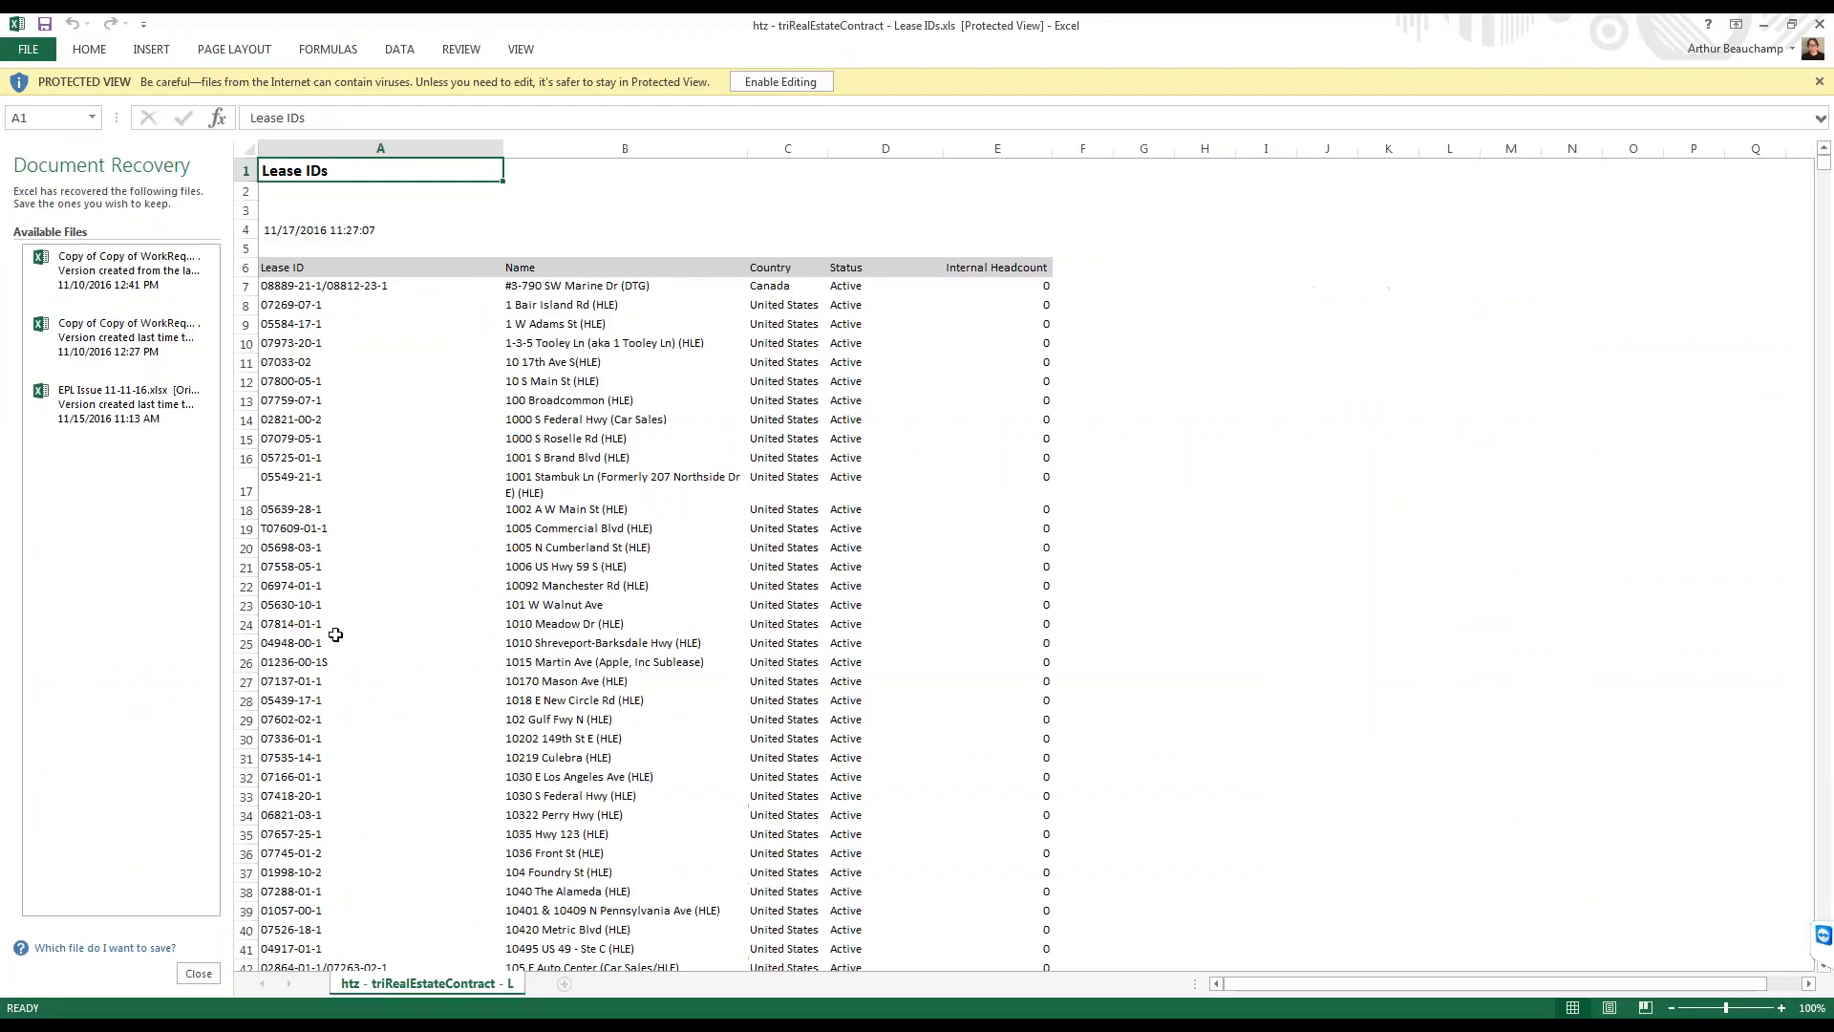
Dismiss the document recovery list and look through the exported lease rows.
{"action": "left_click", "coordinate": [198, 973]}
{"action": "left_click", "coordinate": [497, 315]}
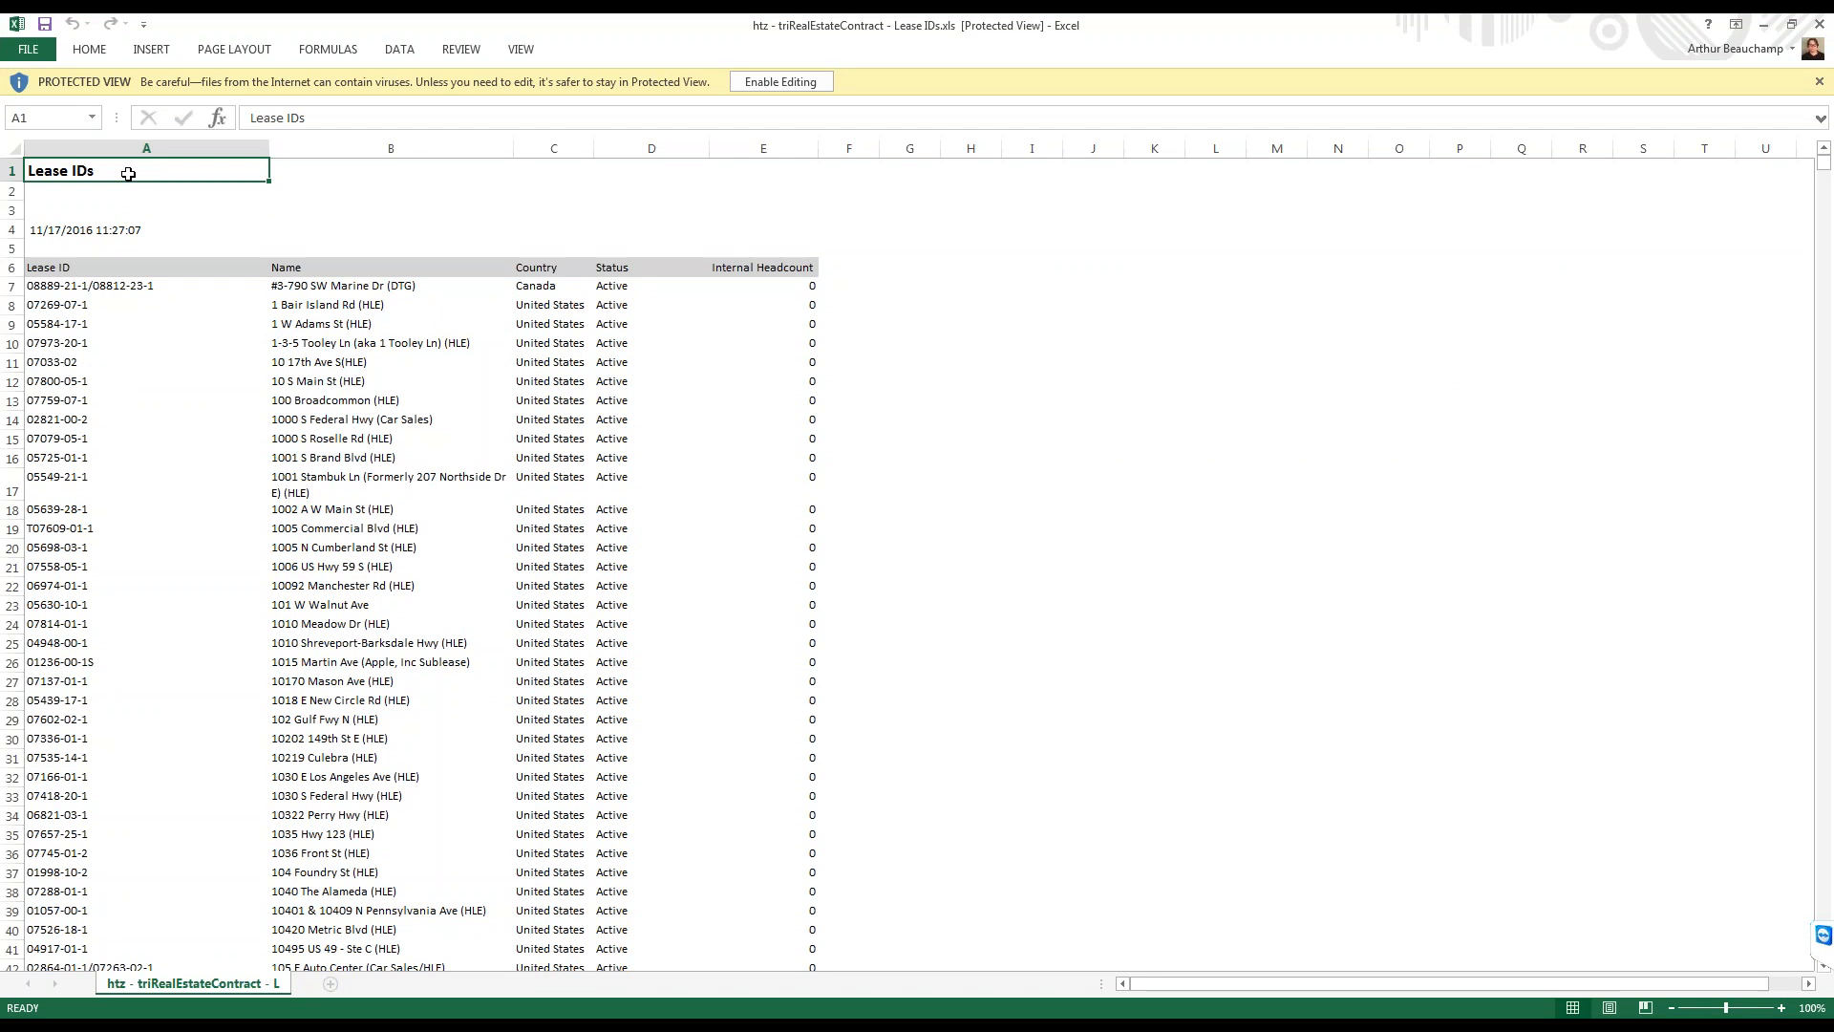
{"action": "scroll", "coordinate": [498, 332], "scroll_direction": "down", "scroll_amount": 11}
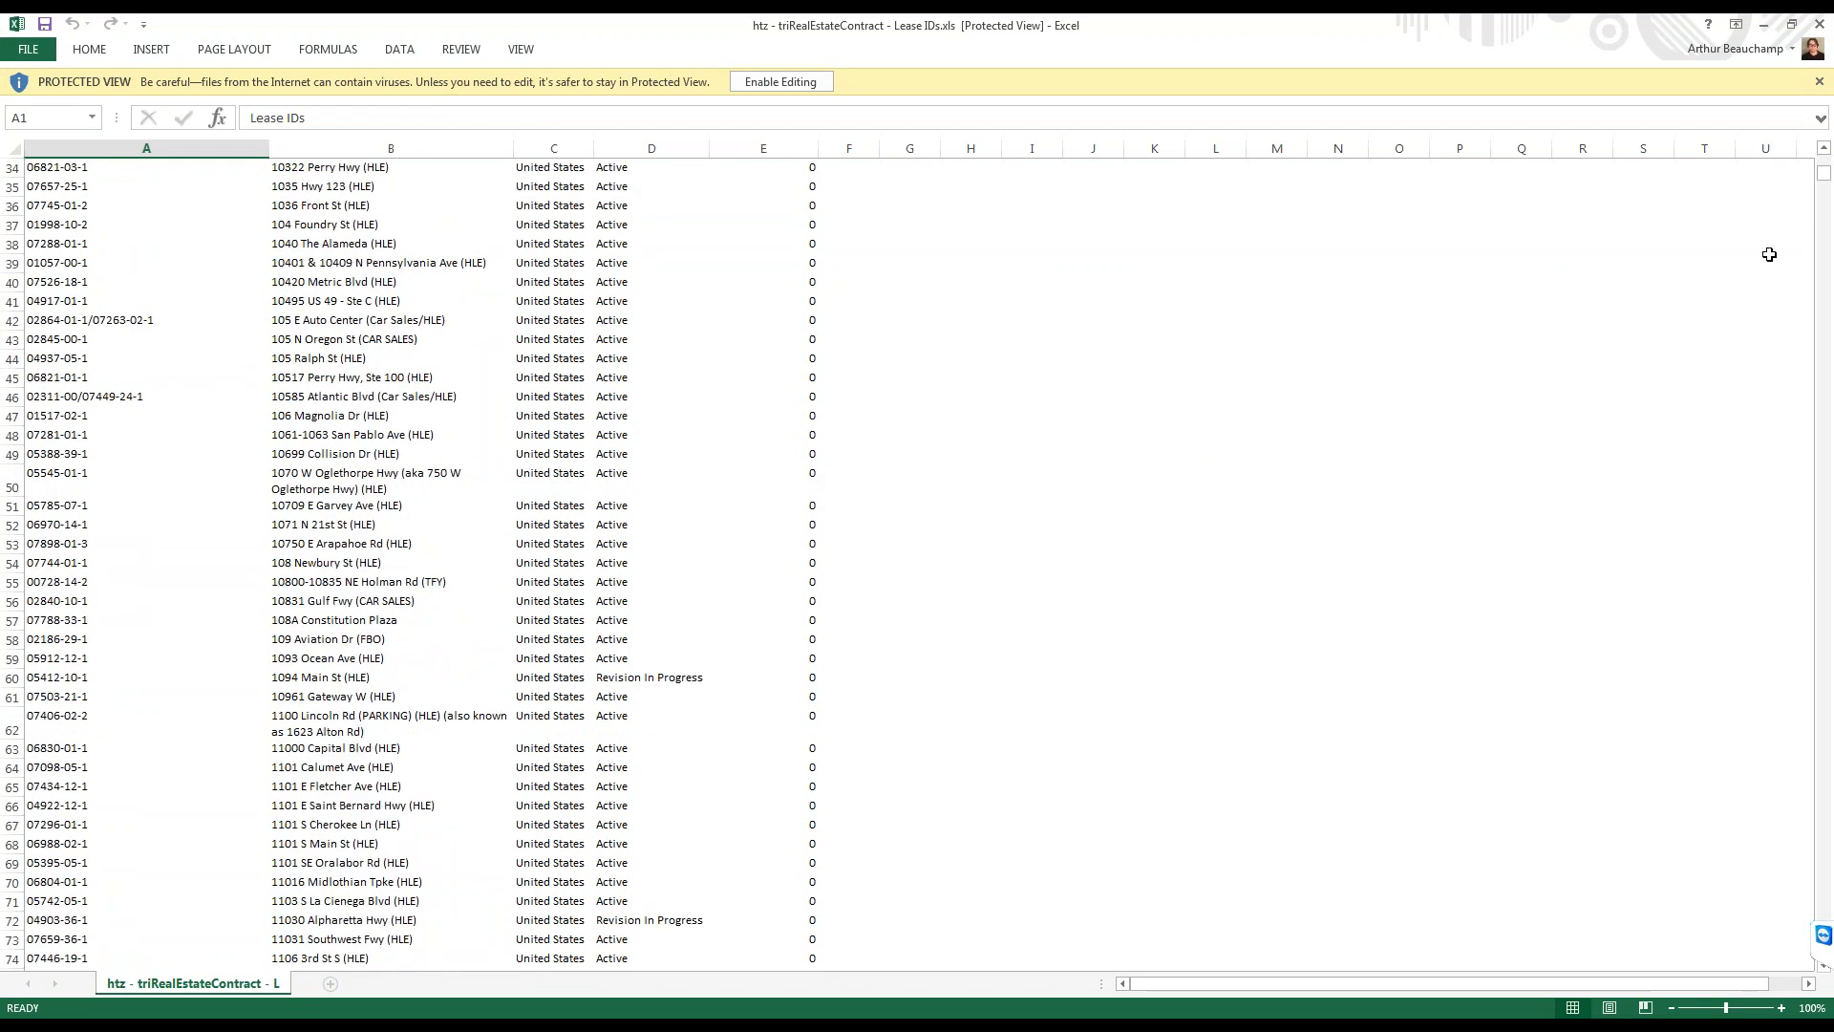
Check the exported lease rows through to the last record and return to the start of the sheet.
{"action": "left_click_drag", "start_coordinate": [1825, 176], "coordinate": [1786, 967]}
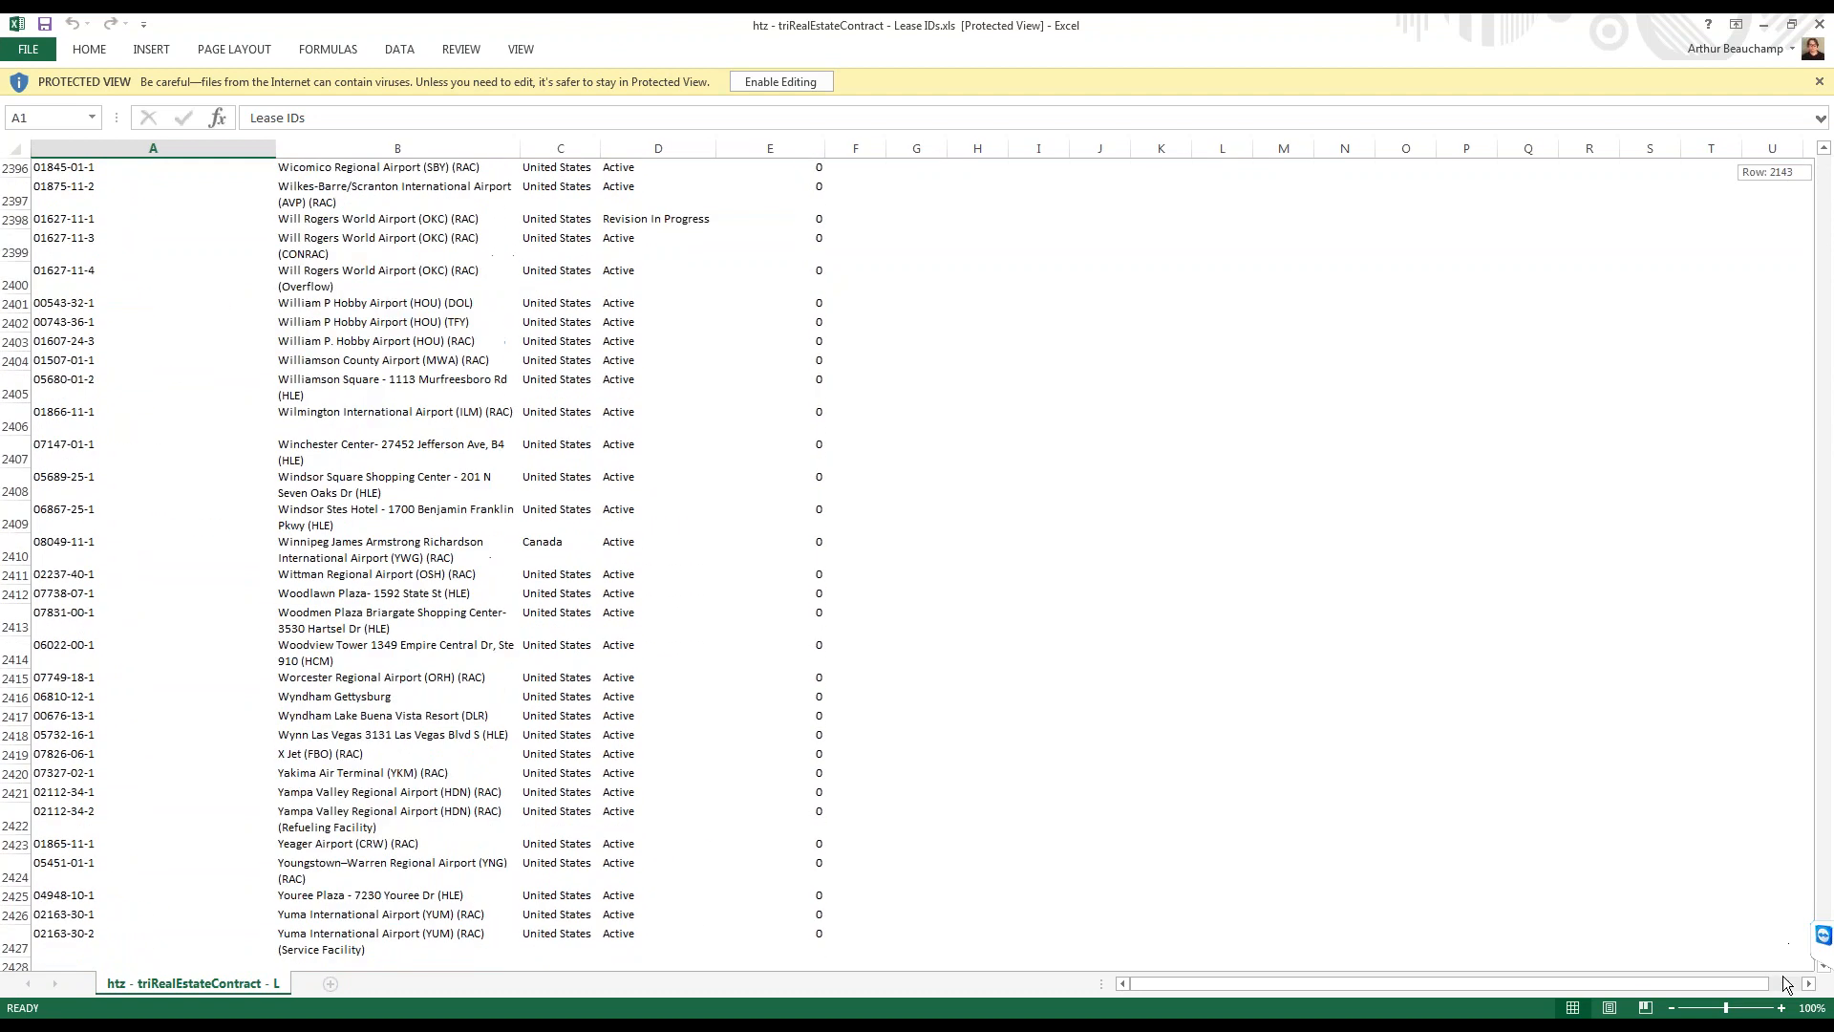
{"action": "left_click", "coordinate": [1345, 865]}
{"action": "scroll", "coordinate": [1280, 855], "scroll_direction": "up", "scroll_amount": 1}
{"action": "scroll", "coordinate": [1280, 856], "scroll_direction": "down", "scroll_amount": 4}
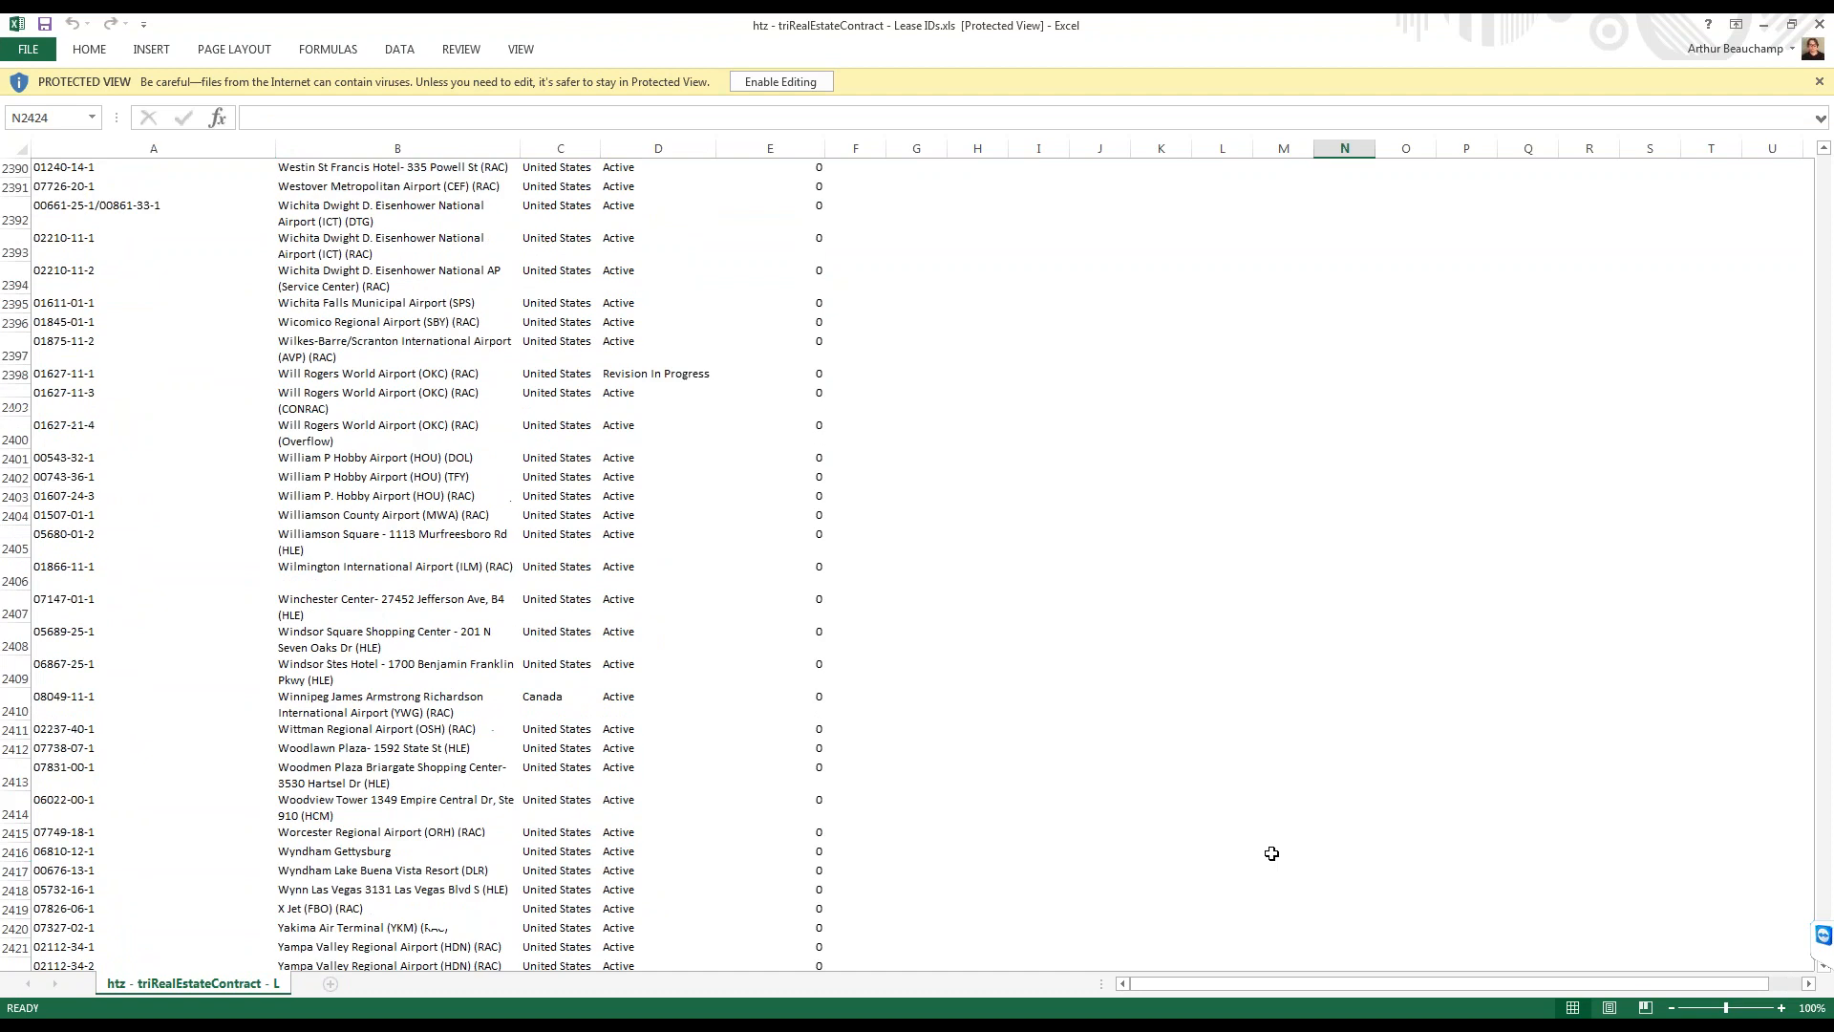
{"action": "scroll", "coordinate": [1271, 853], "scroll_direction": "up", "scroll_amount": 5}
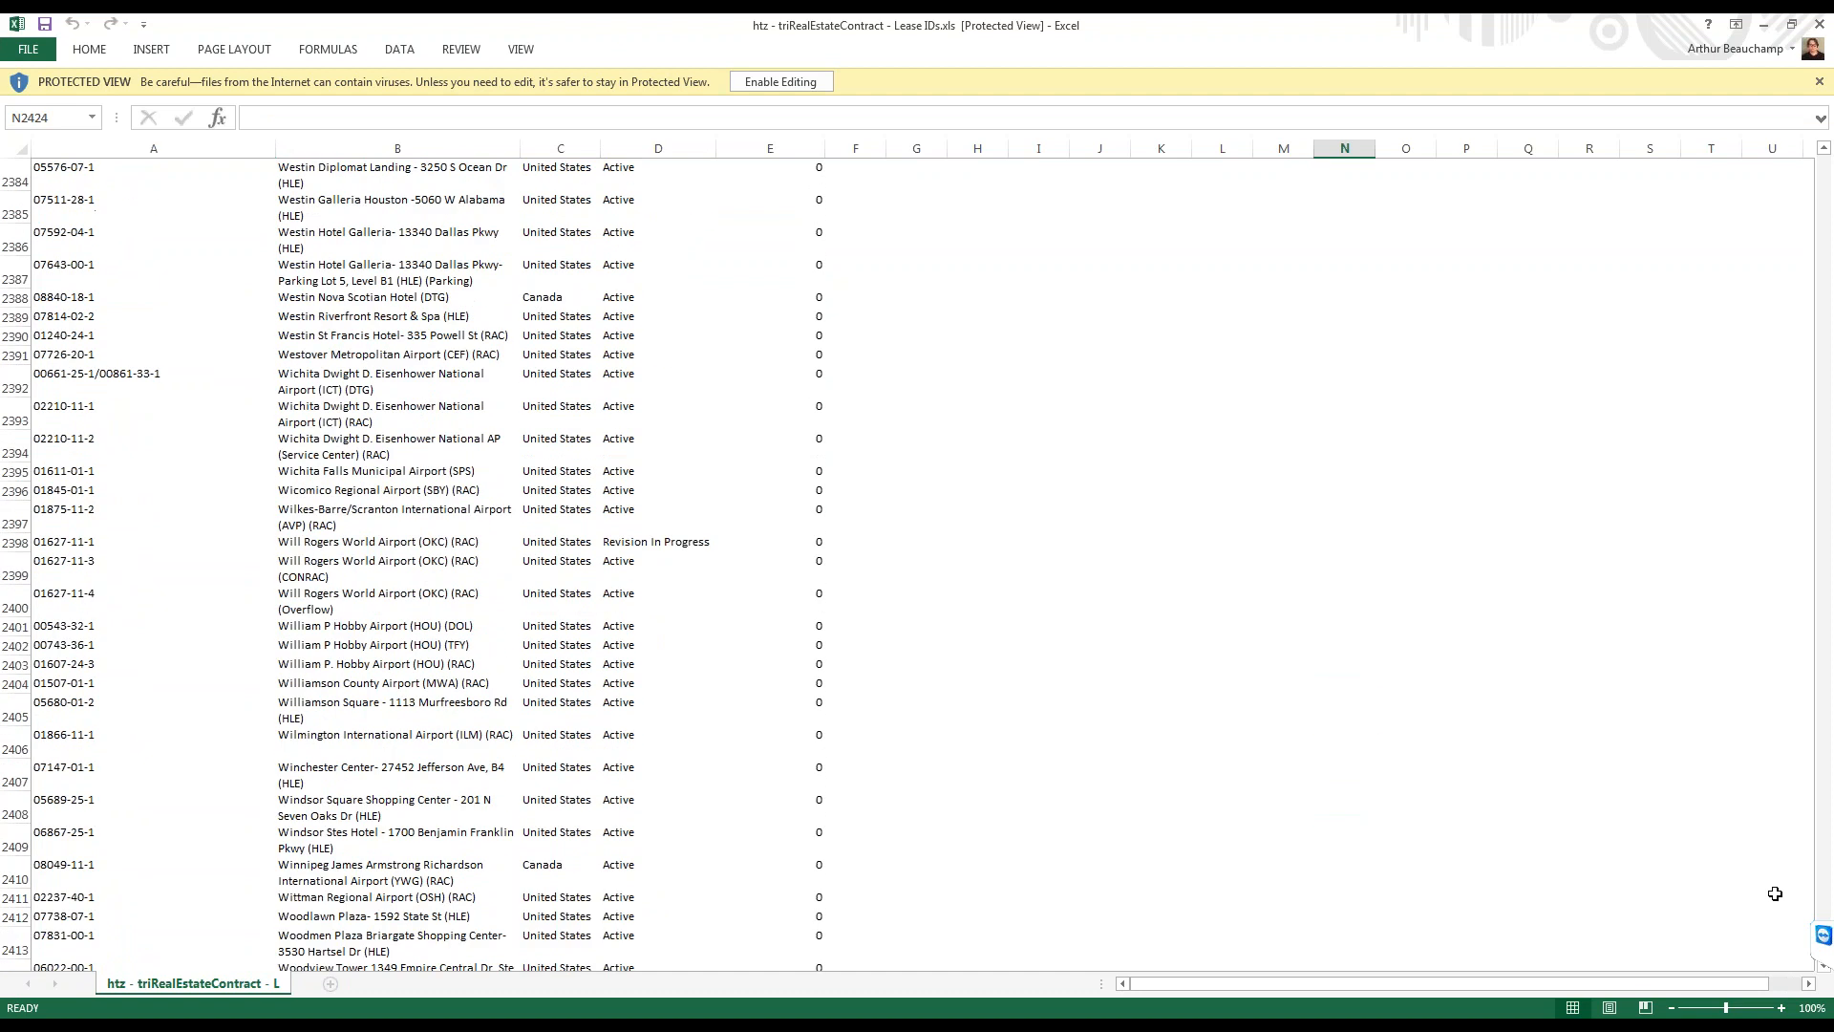
{"action": "left_click", "coordinate": [1824, 889]}
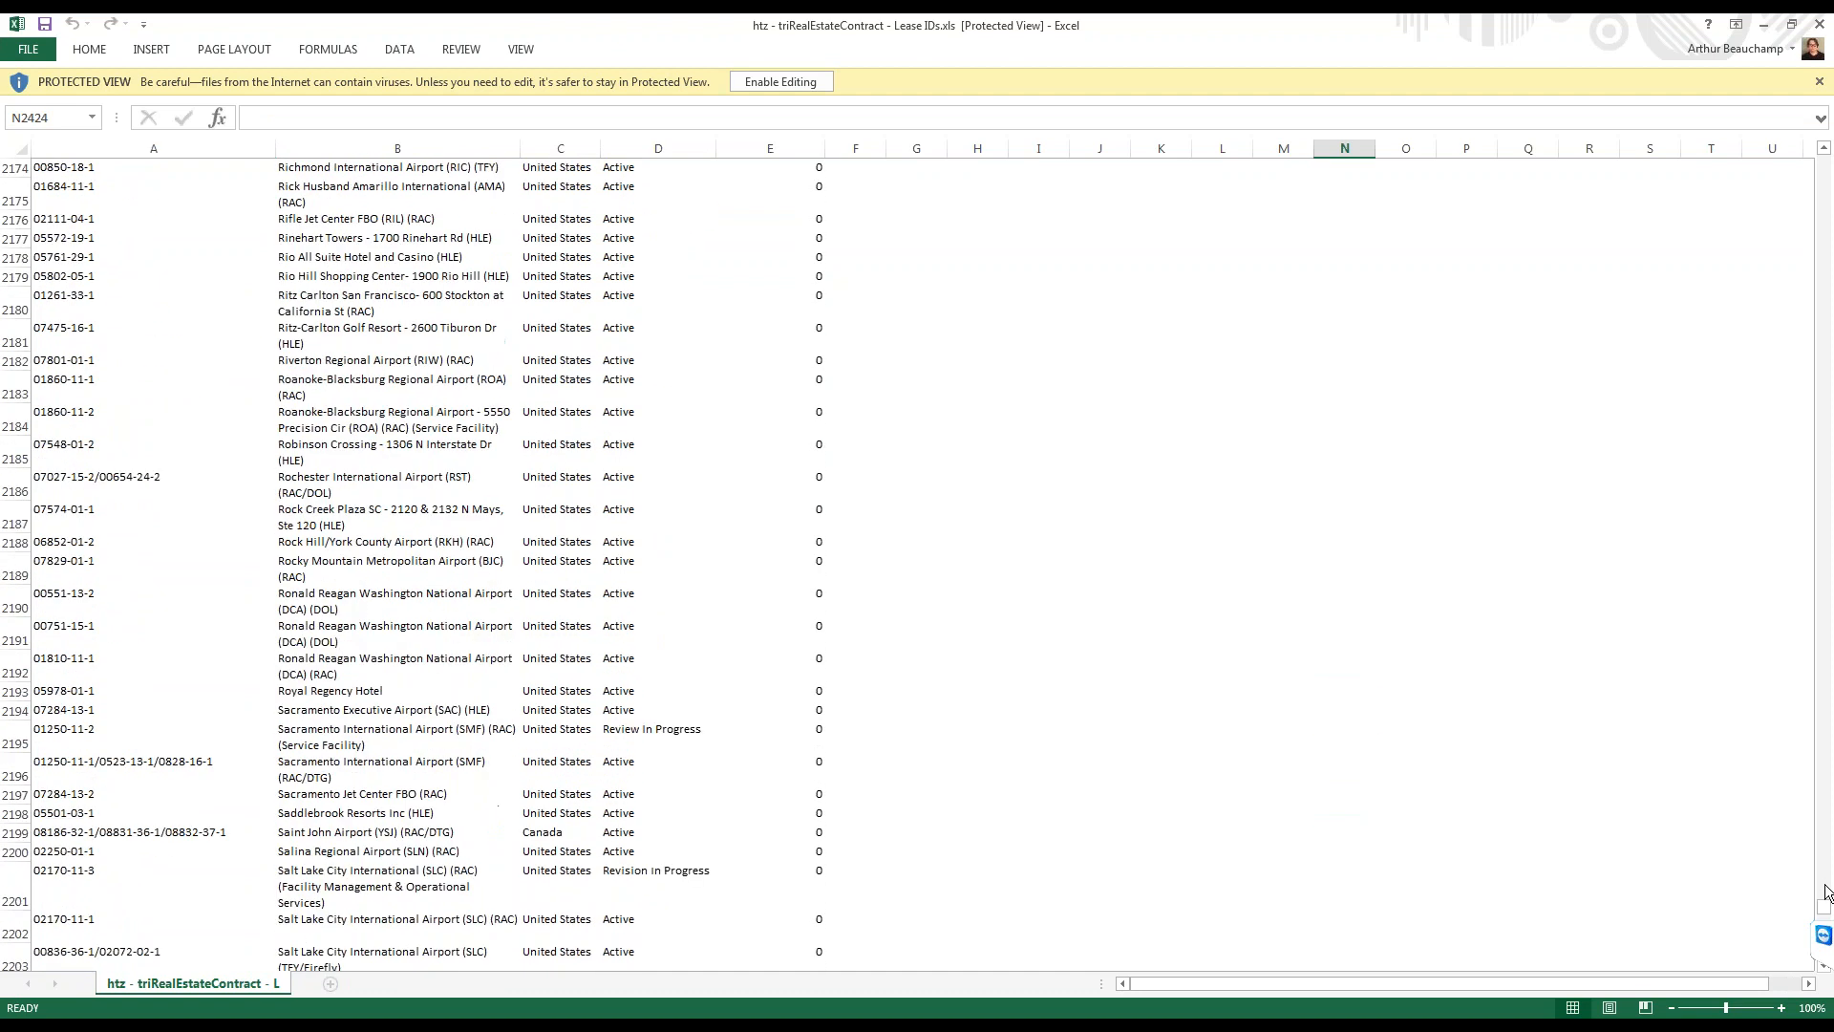
{"action": "left_click_drag", "start_coordinate": [1825, 885], "coordinate": [1826, 113]}
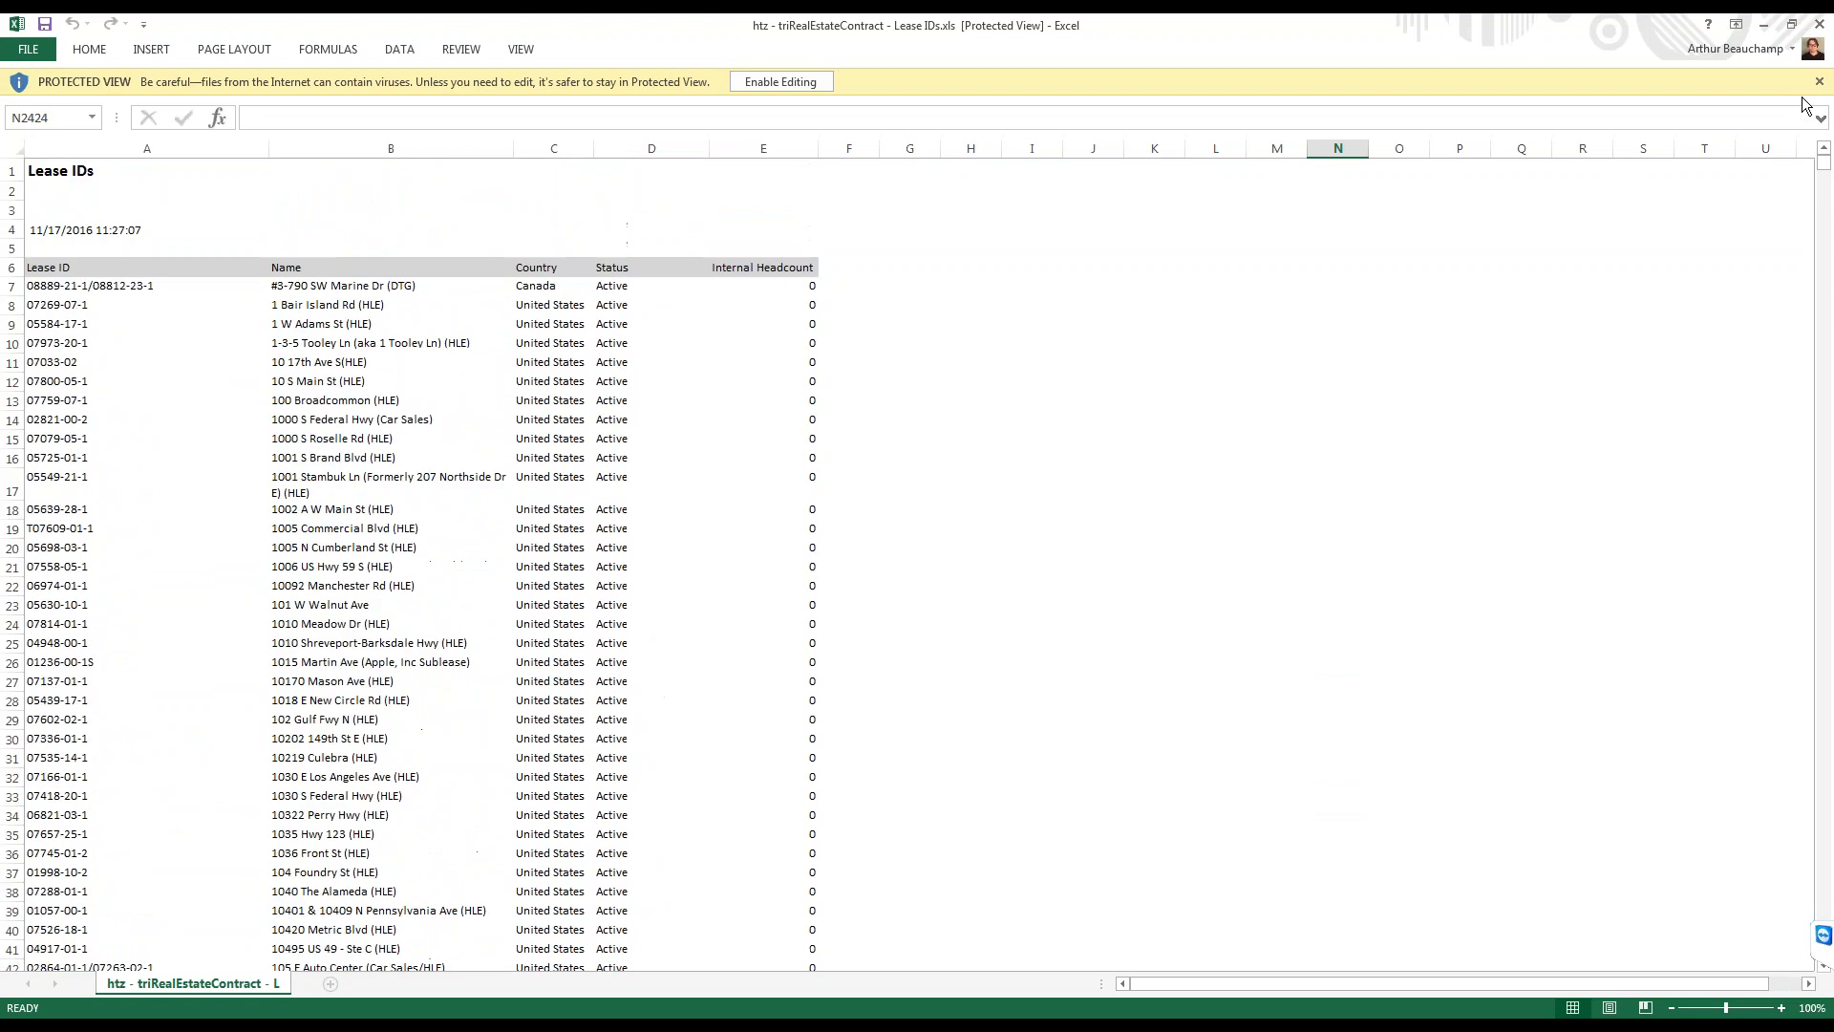
Close the exported workbook and the report results window, and minimize the report editor to show the Real Estate Leases page.
{"action": "left_click", "coordinate": [1819, 24]}
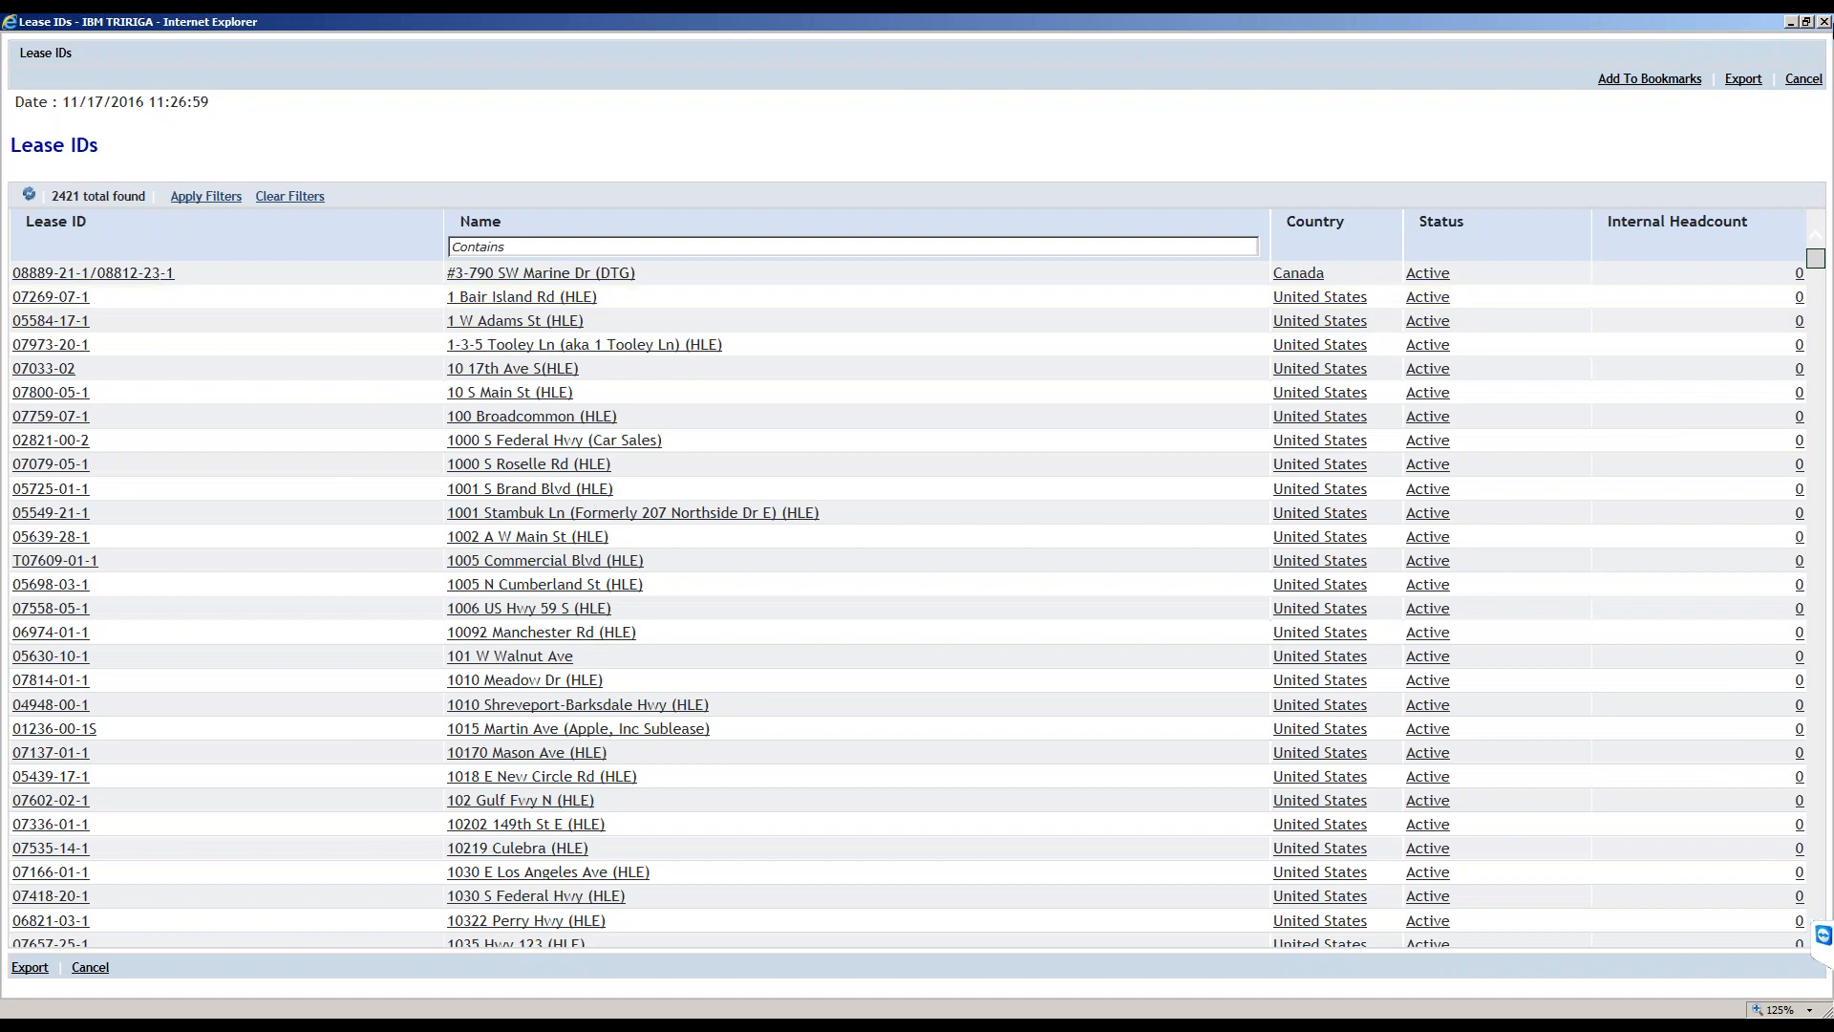
{"action": "left_click", "coordinate": [1823, 21]}
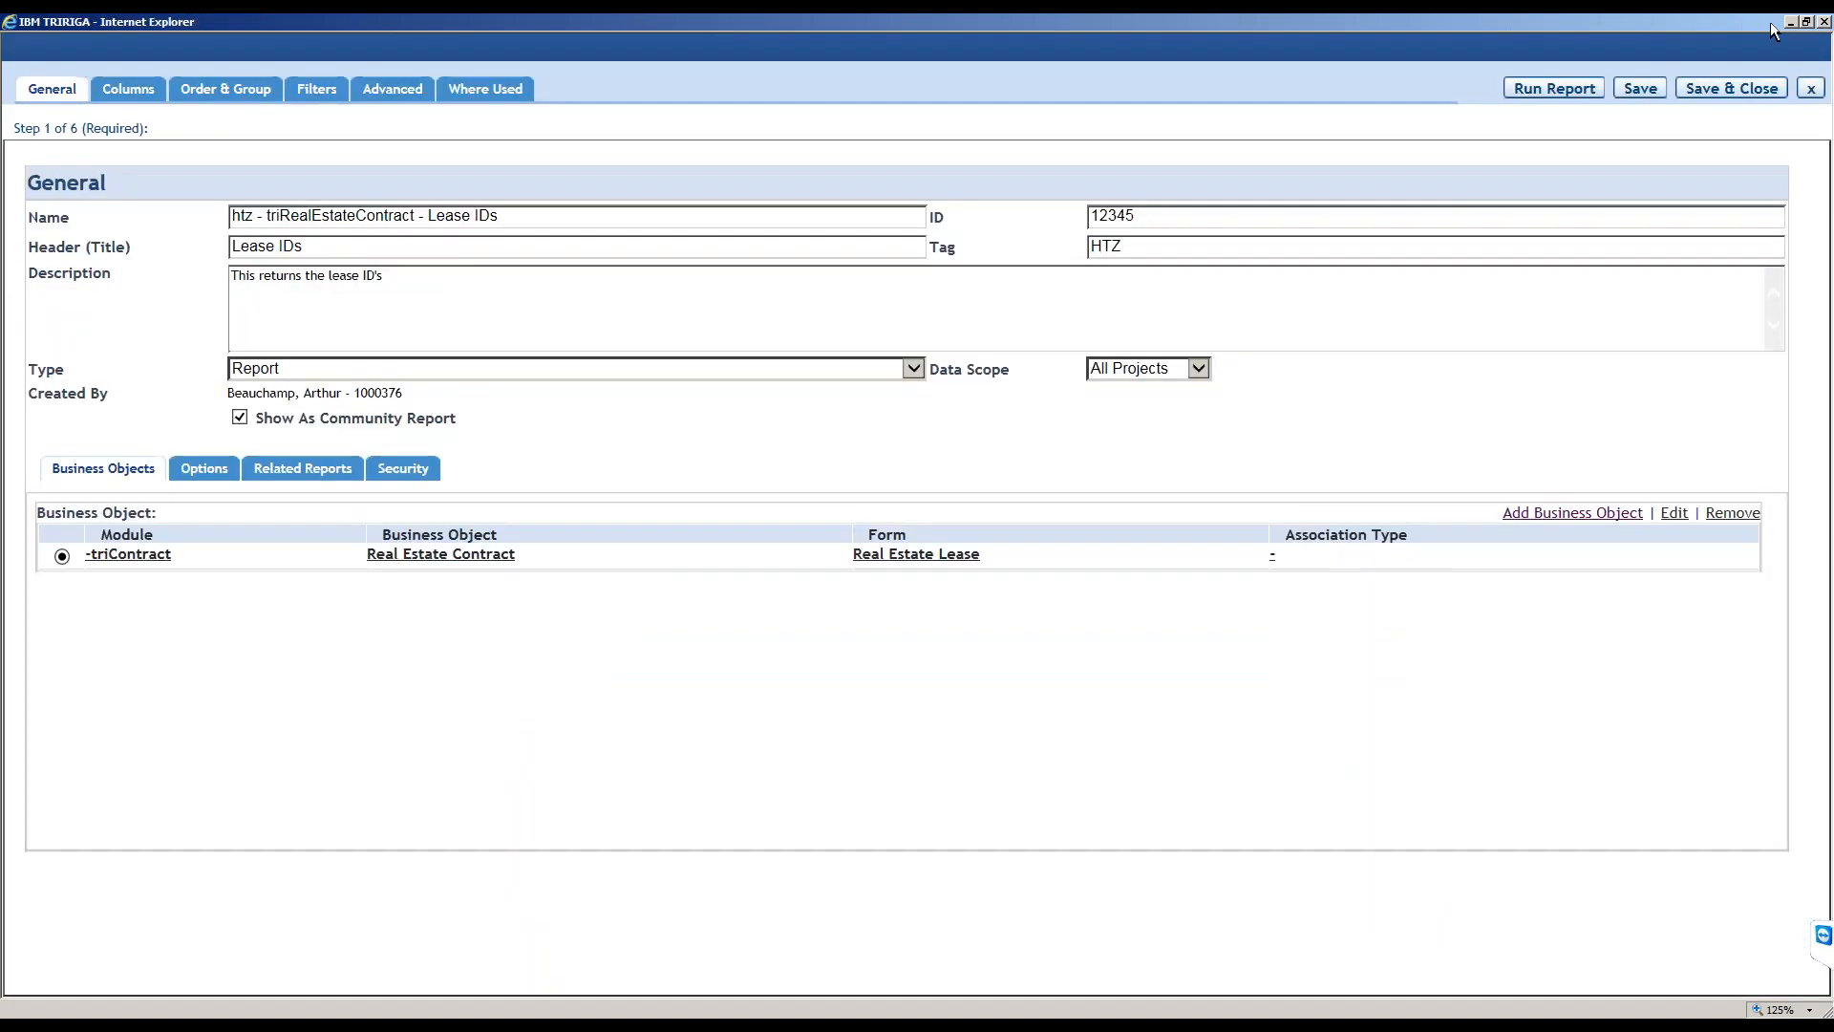
{"action": "left_click", "coordinate": [1790, 21]}
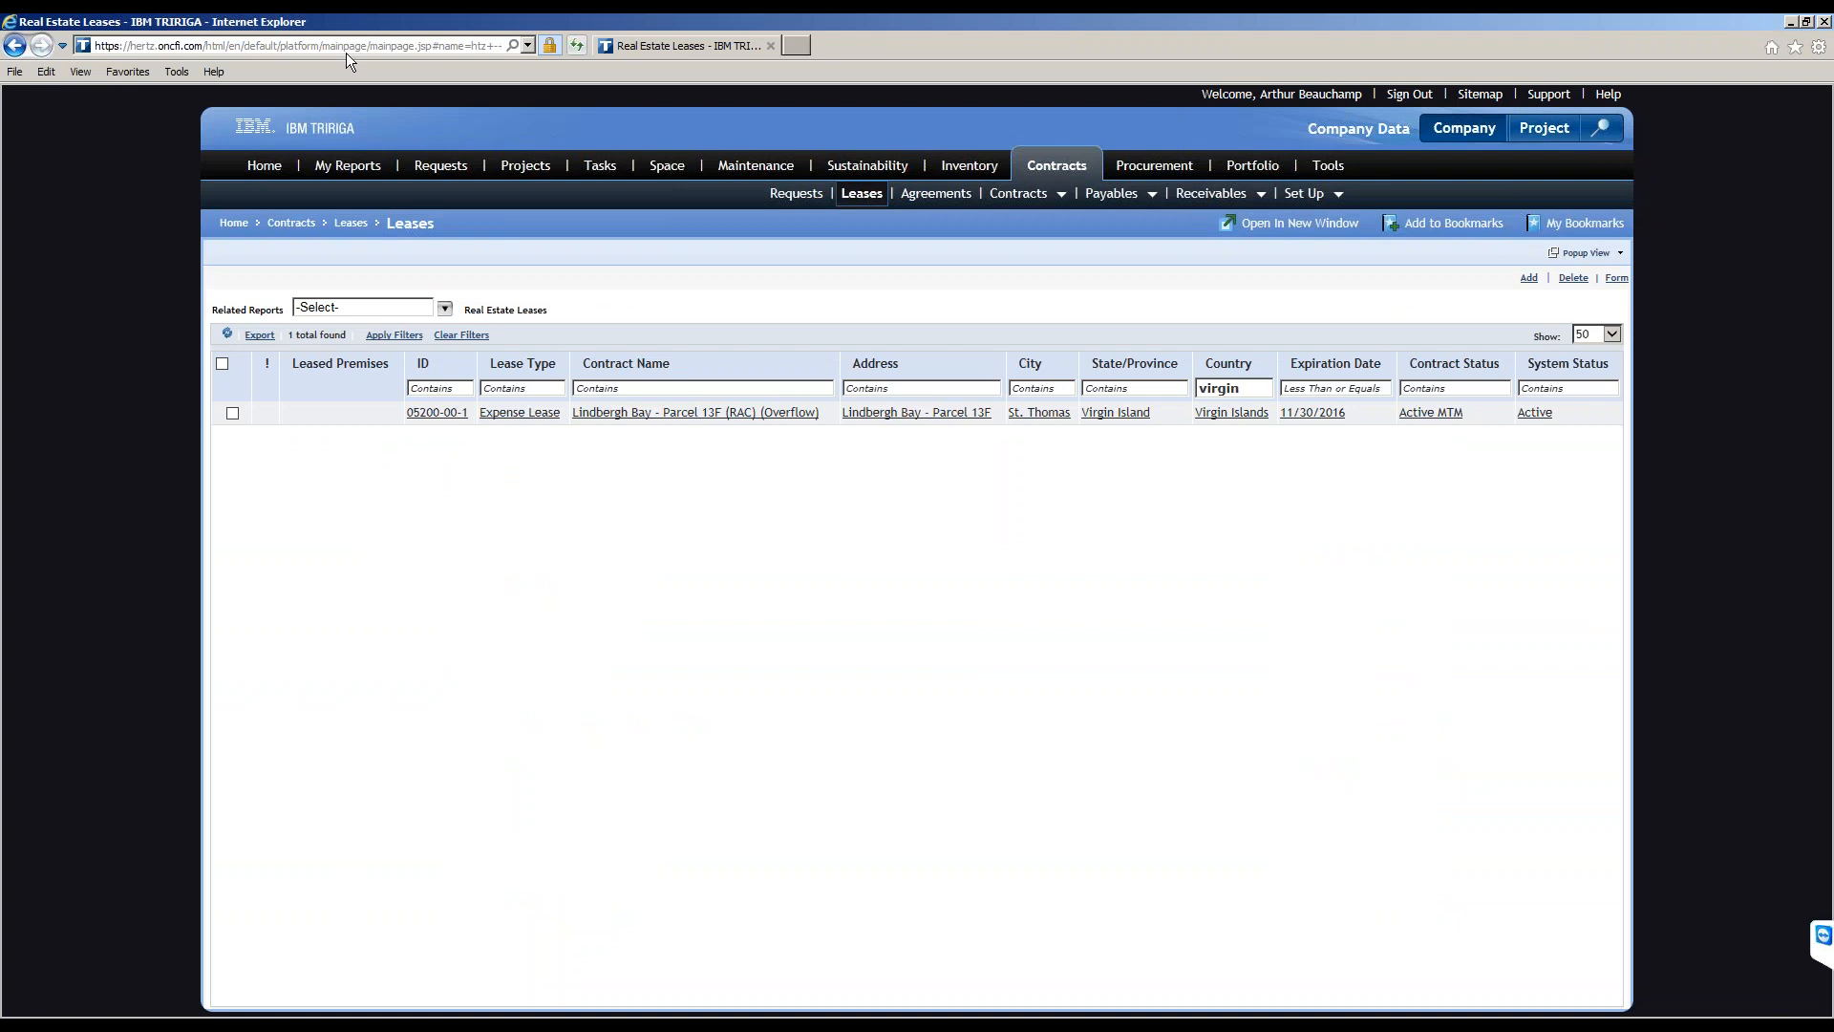
Open the hertztest.oncfi.com login page in a new browser tab and return to the Real Estate Leases tab.
{"action": "left_click", "coordinate": [346, 50]}
{"action": "key", "text": "ctrl+t"}
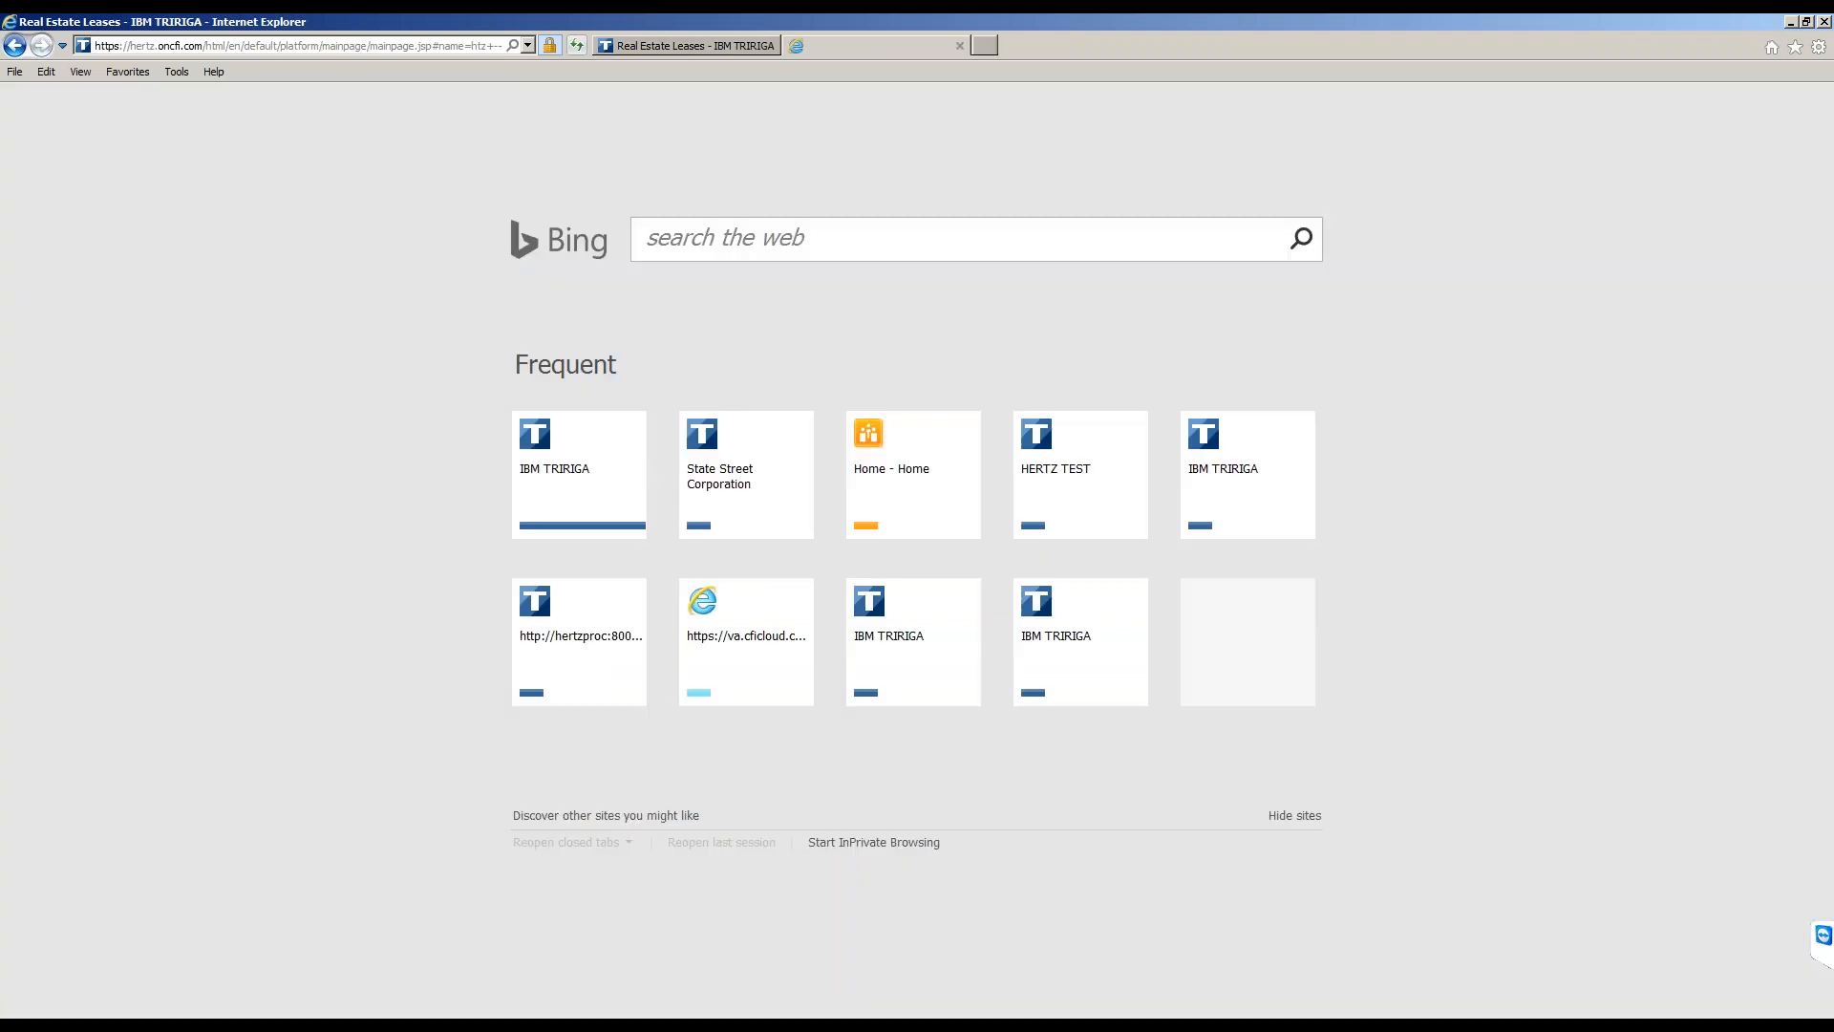
{"action": "type", "text": "hertz"}
{"action": "key", "text": "Down"}
{"action": "key", "text": "Up"}
{"action": "type", "text": "teset"}
{"action": "key", "text": "BackSpace"}
{"action": "key", "text": "BackSpace"}
{"action": "type", "text": "t.oncfi.com/"}
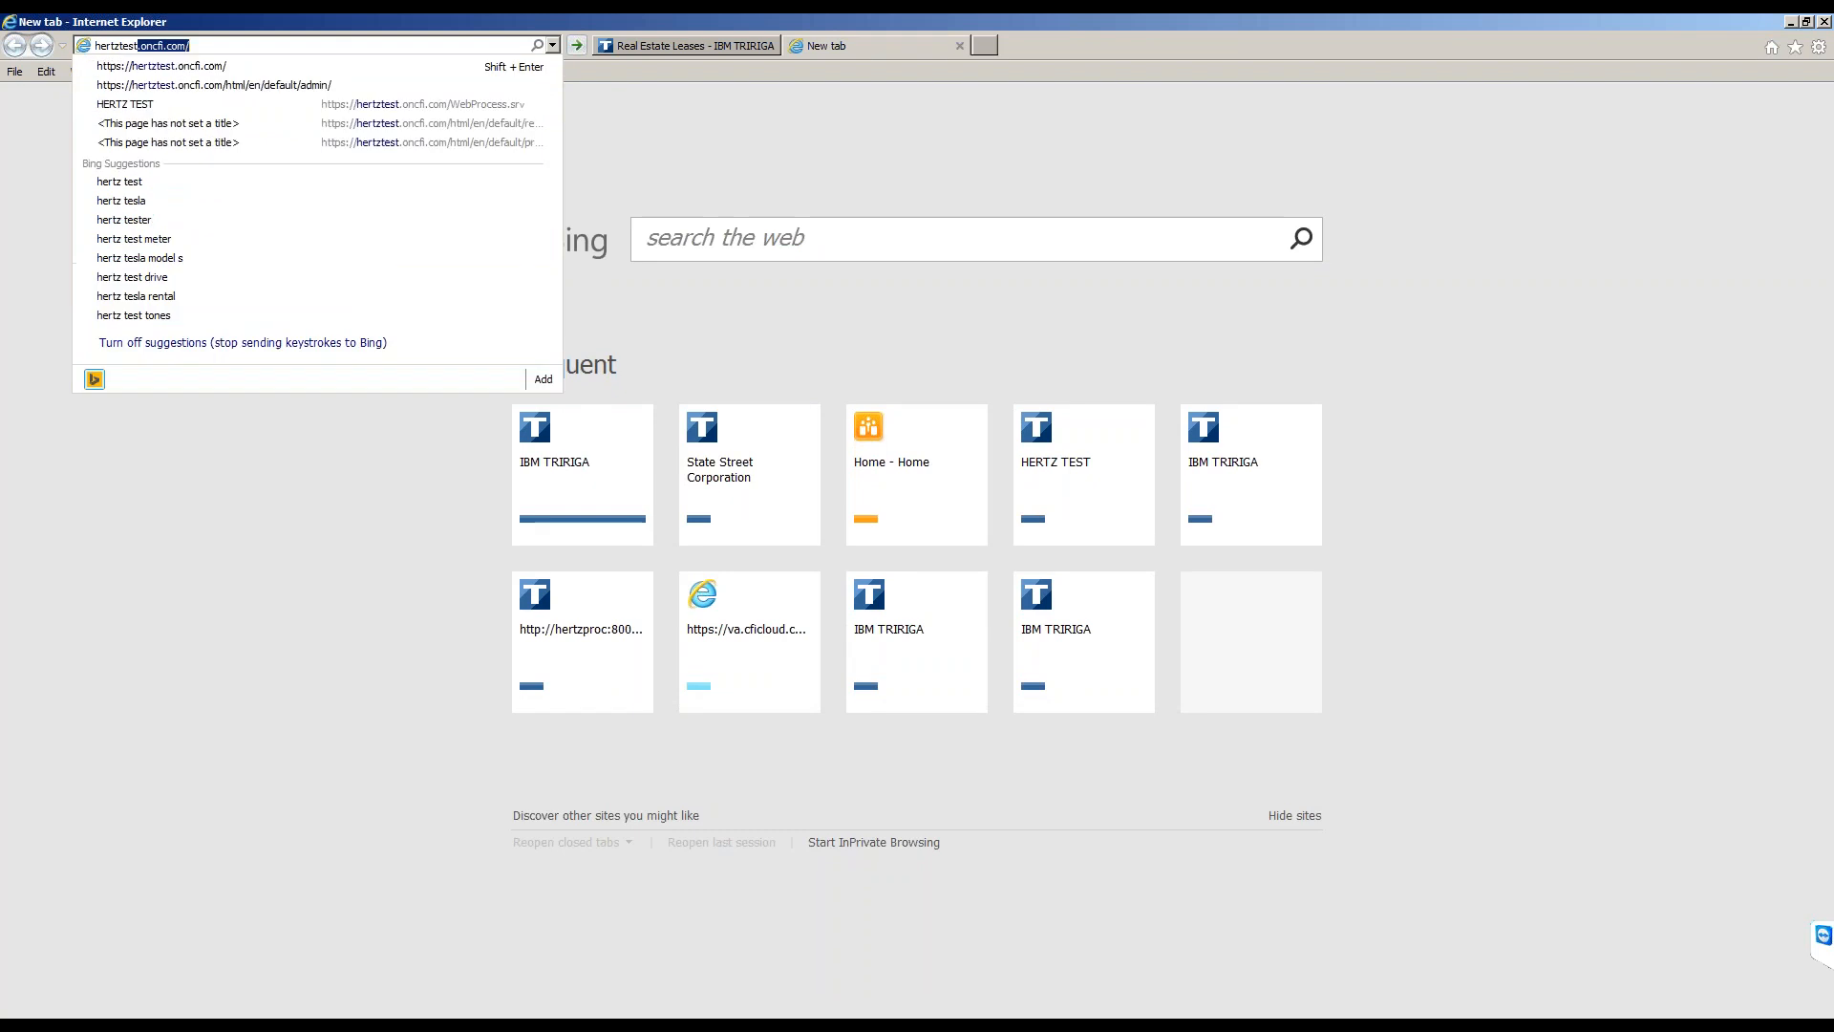
{"action": "key", "text": "Return"}
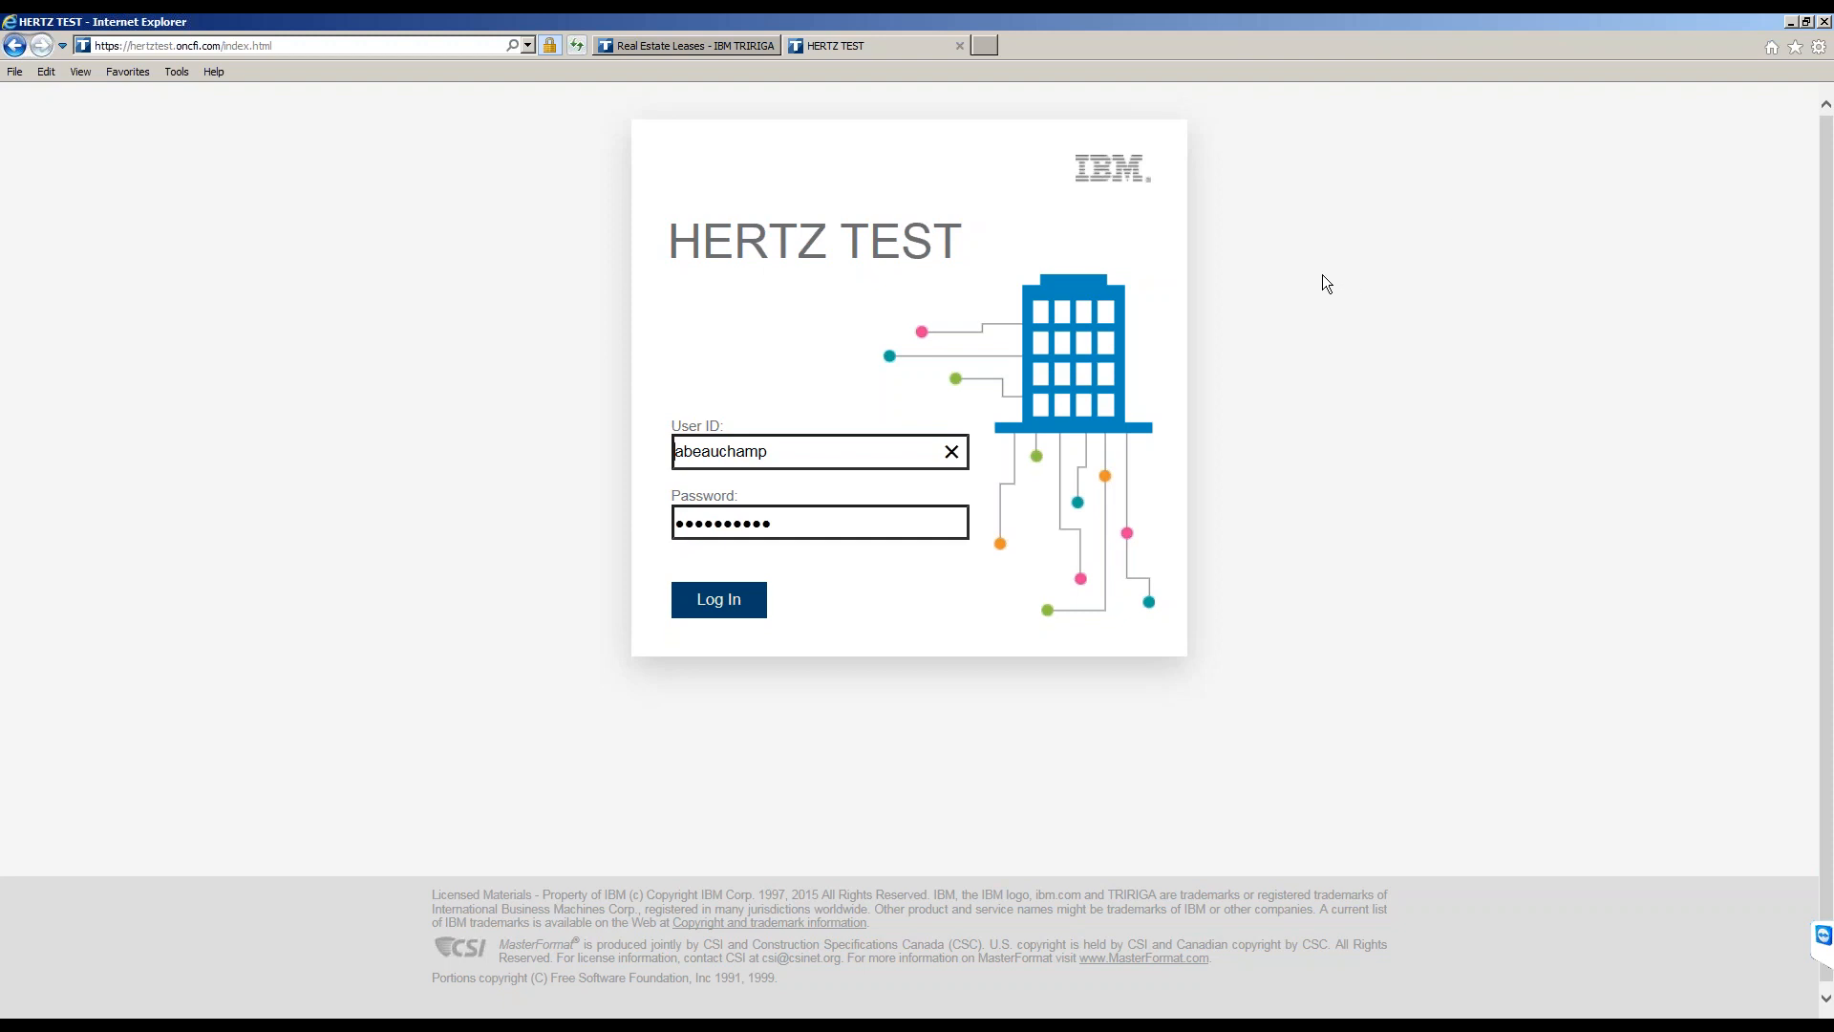
{"action": "left_click", "coordinate": [626, 44]}
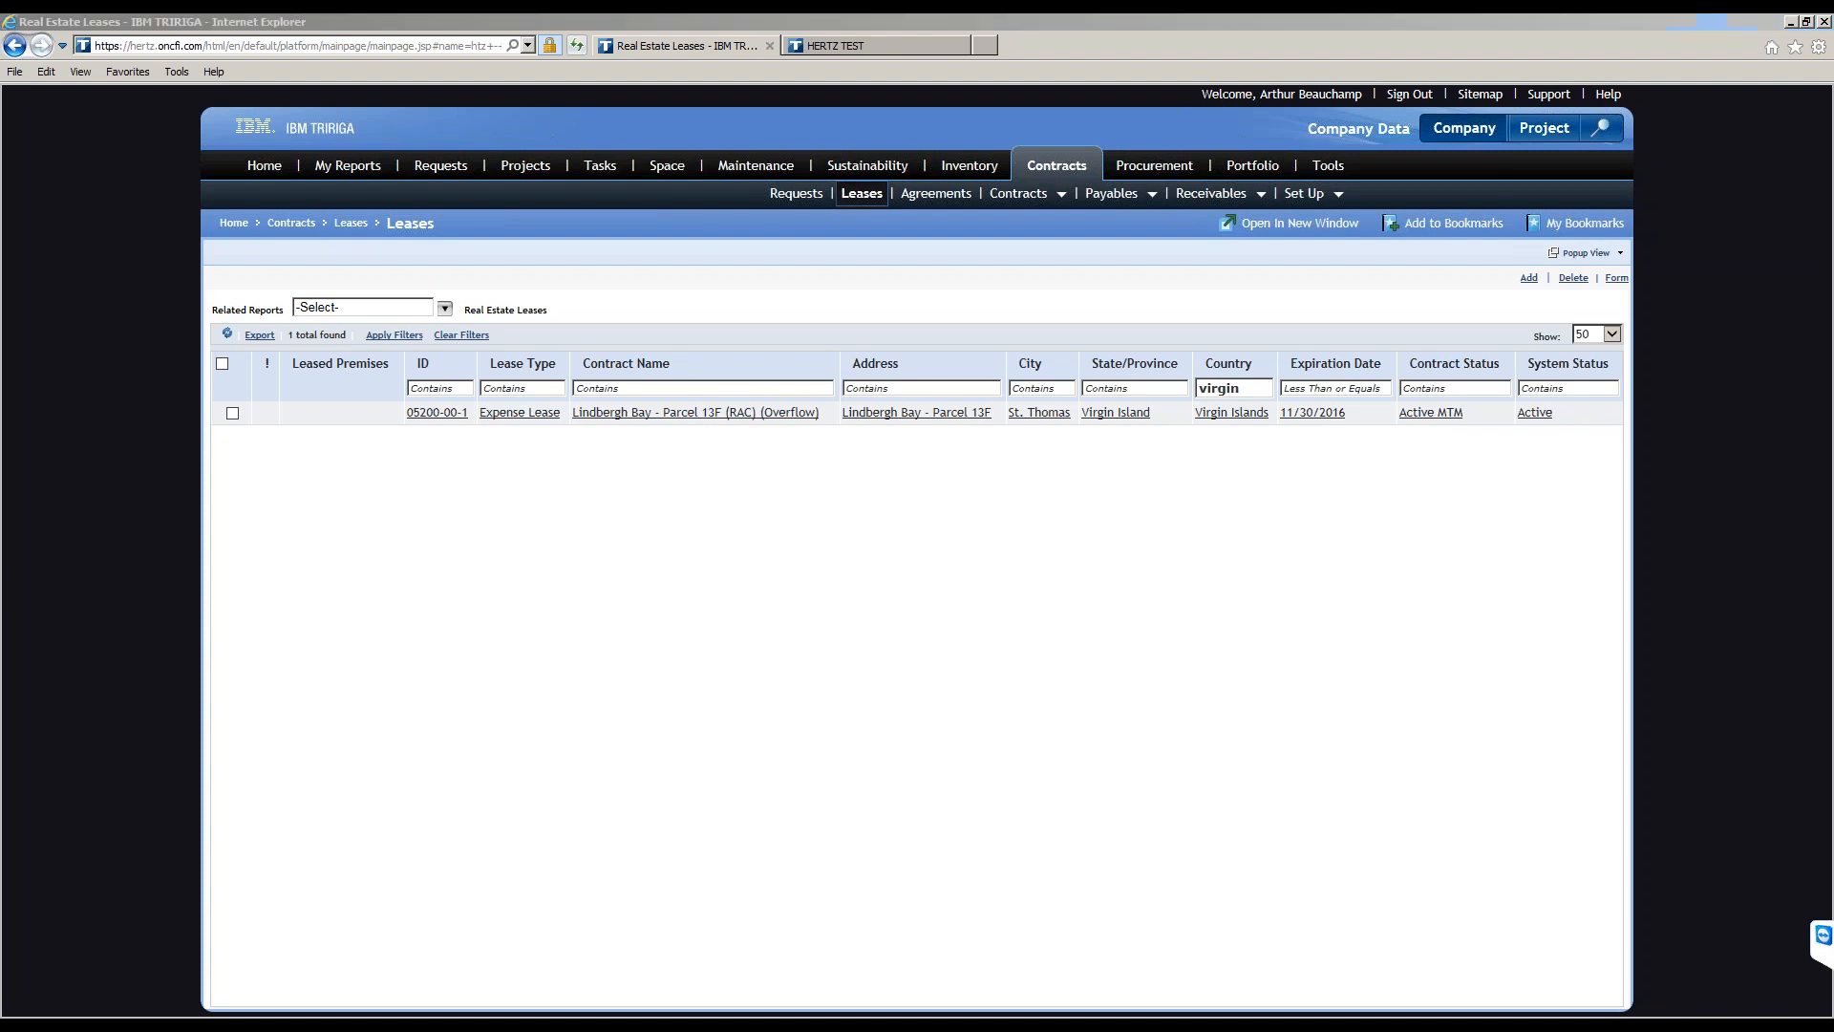
Switch to the Word document Hertz - Objects Related to Leases List.docx and look through its chart of modules, business objects and names.
{"action": "left_click_drag", "start_coordinate": [0, 315], "coordinate": [571, 315]}
{"action": "double_click", "coordinate": [572, 315]}
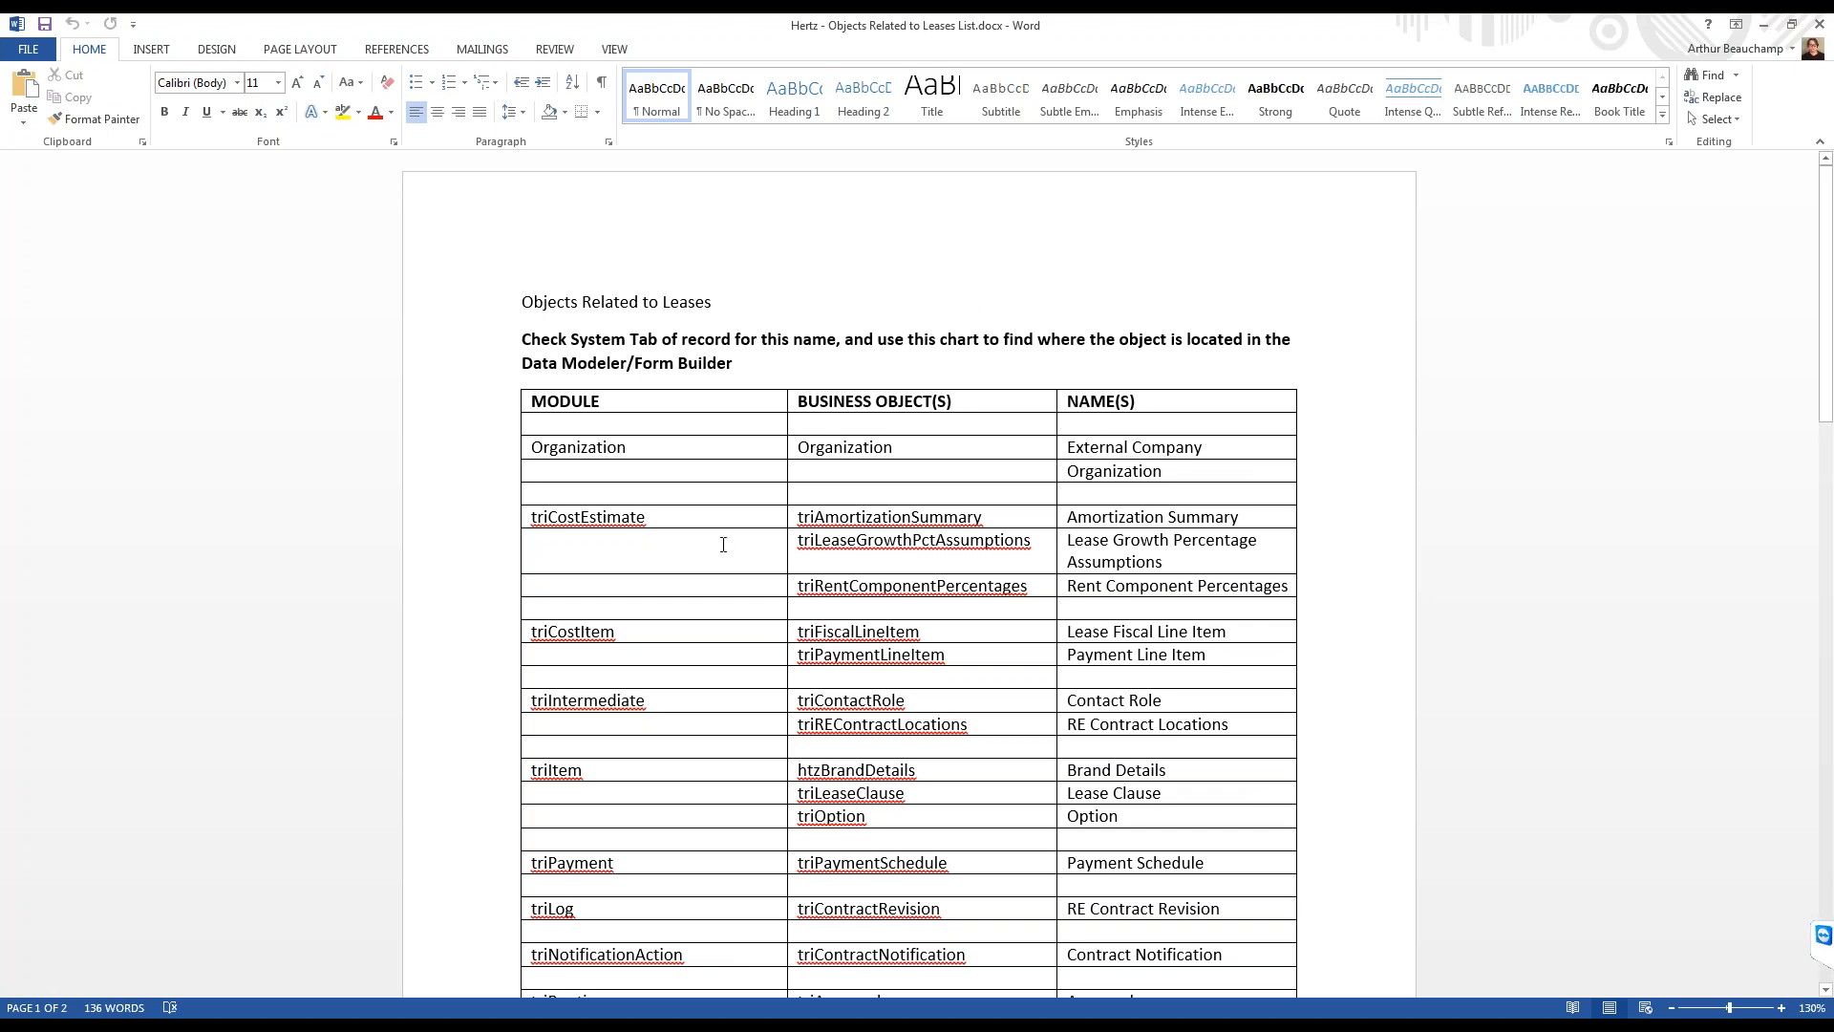
{"action": "scroll", "coordinate": [627, 535], "scroll_direction": "down", "scroll_amount": 3}
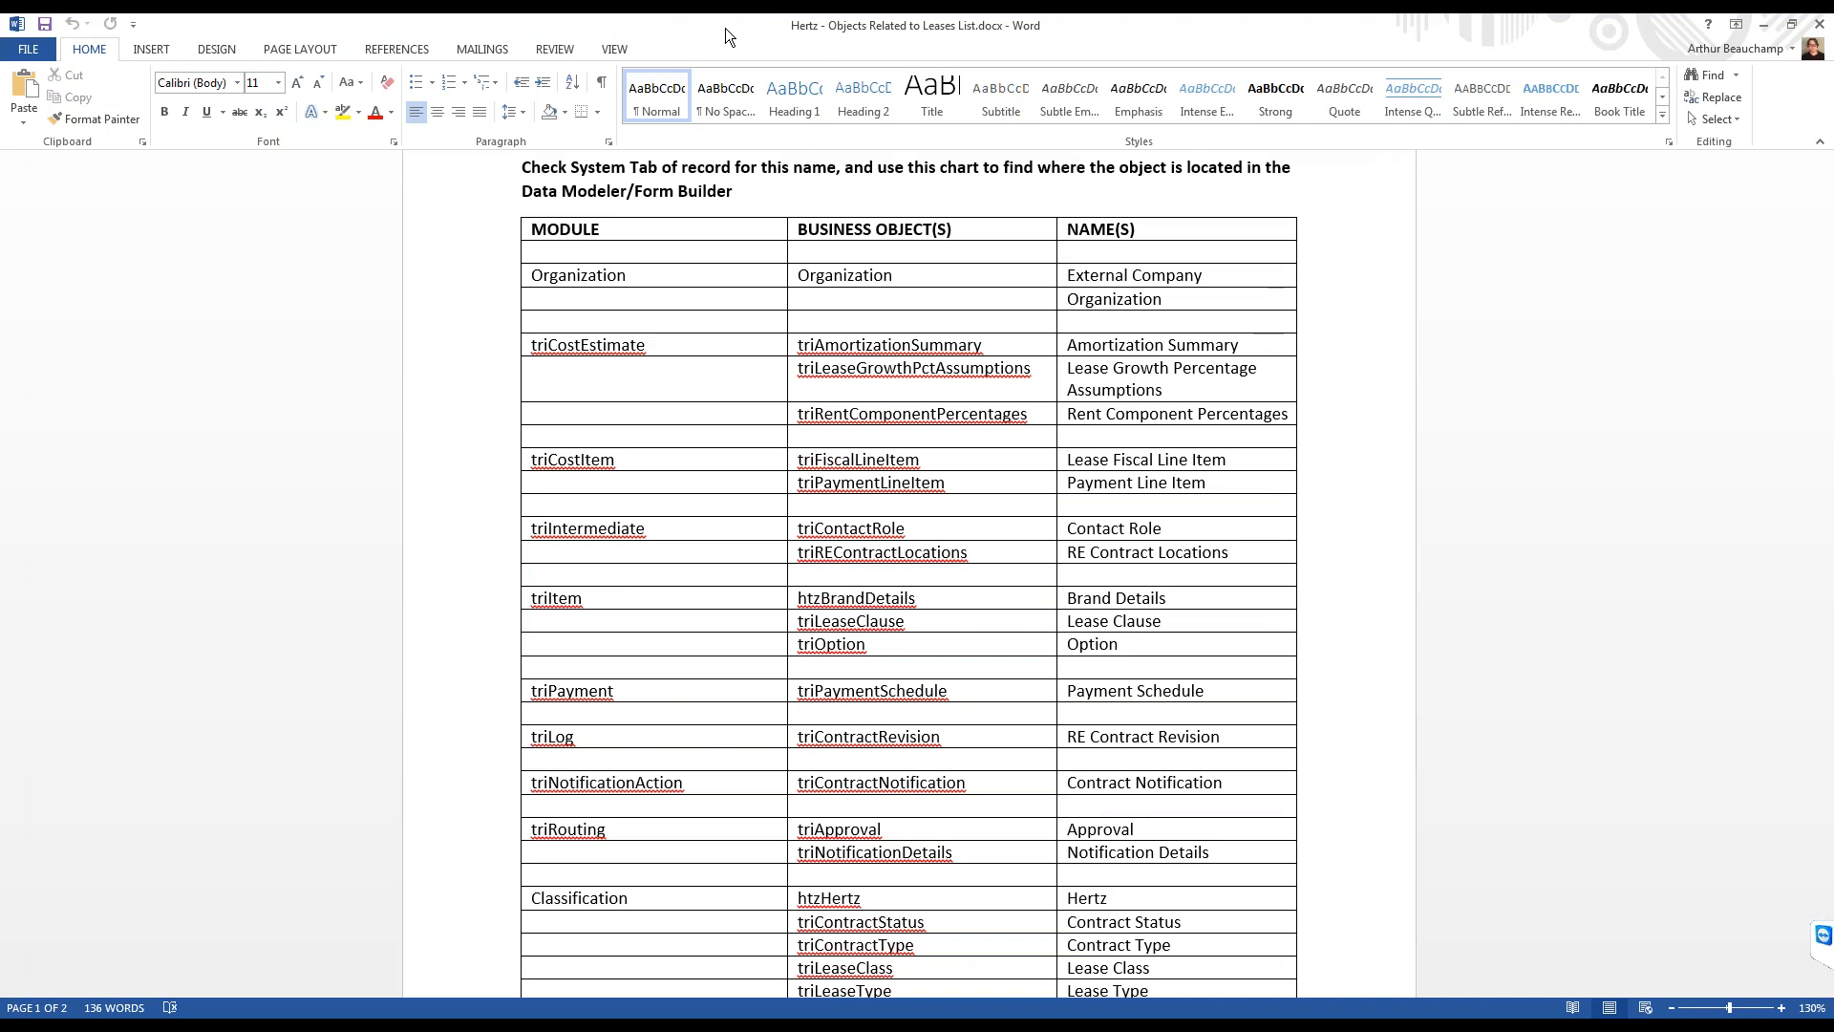
{"action": "scroll", "coordinate": [773, 456], "scroll_direction": "down", "scroll_amount": 5}
{"action": "scroll", "coordinate": [773, 455], "scroll_direction": "up", "scroll_amount": 6}
{"action": "scroll", "coordinate": [773, 455], "scroll_direction": "up", "scroll_amount": 2}
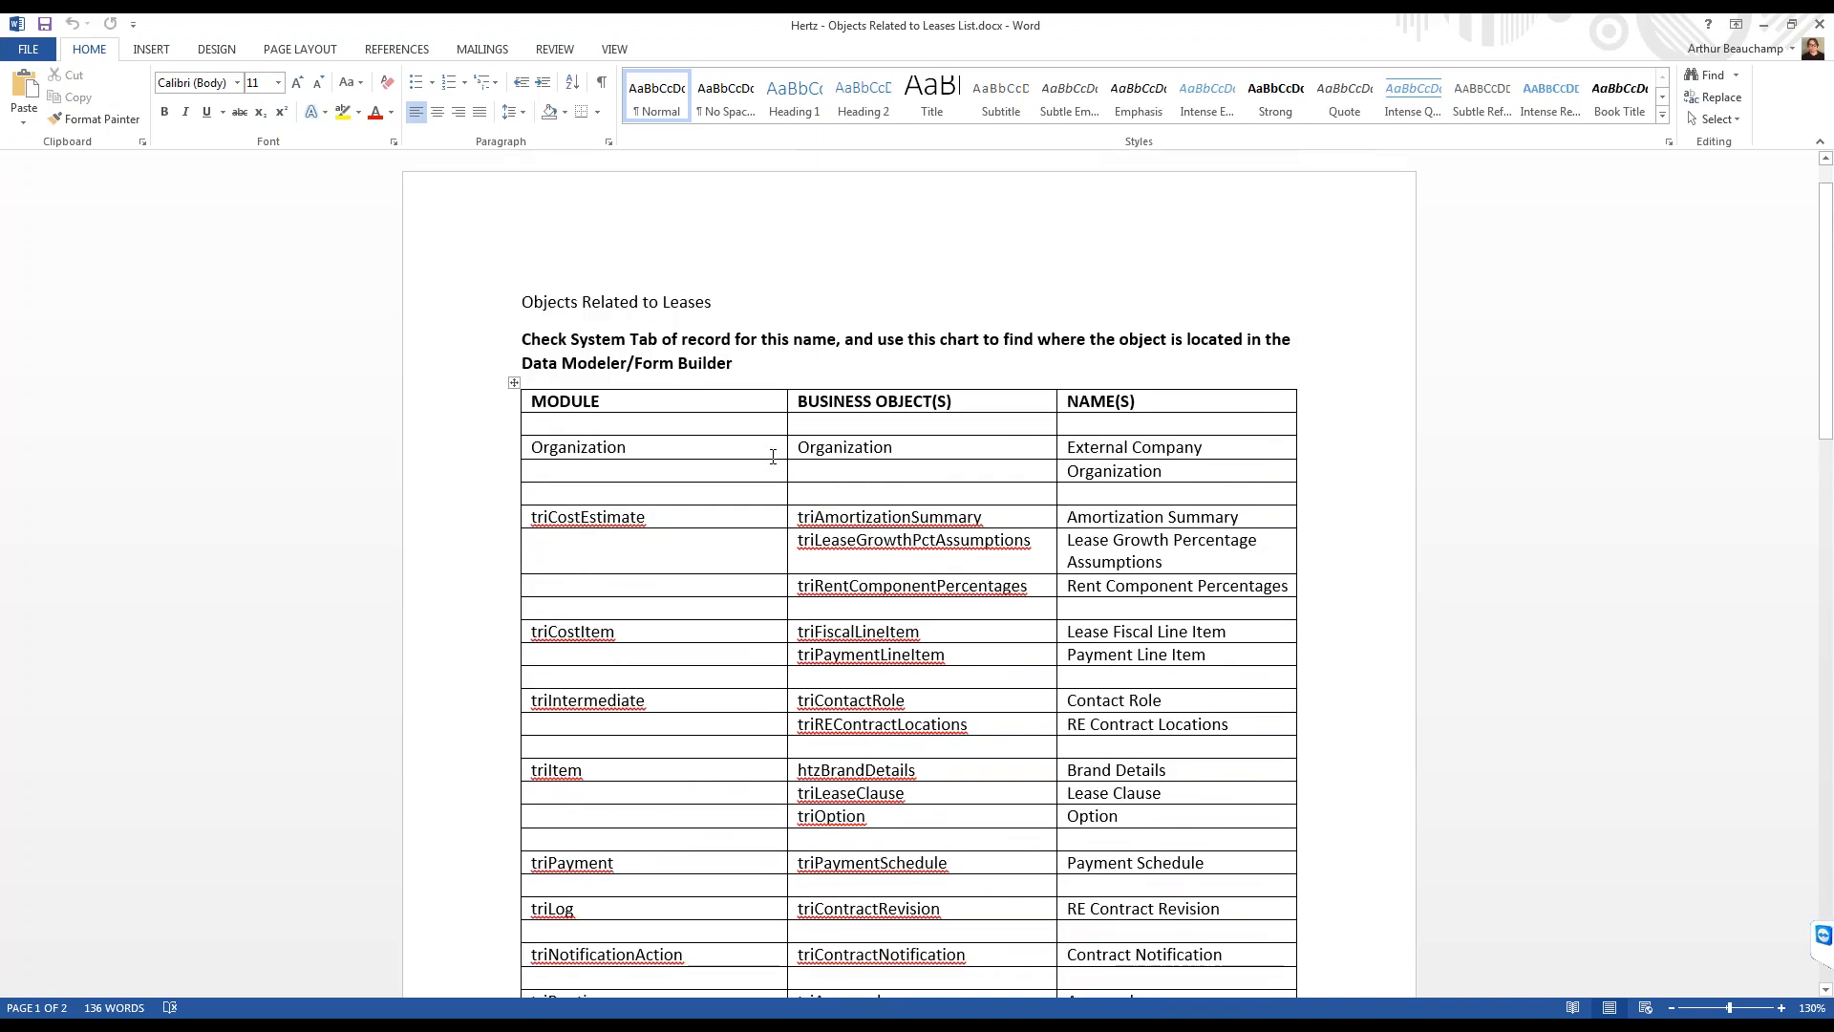